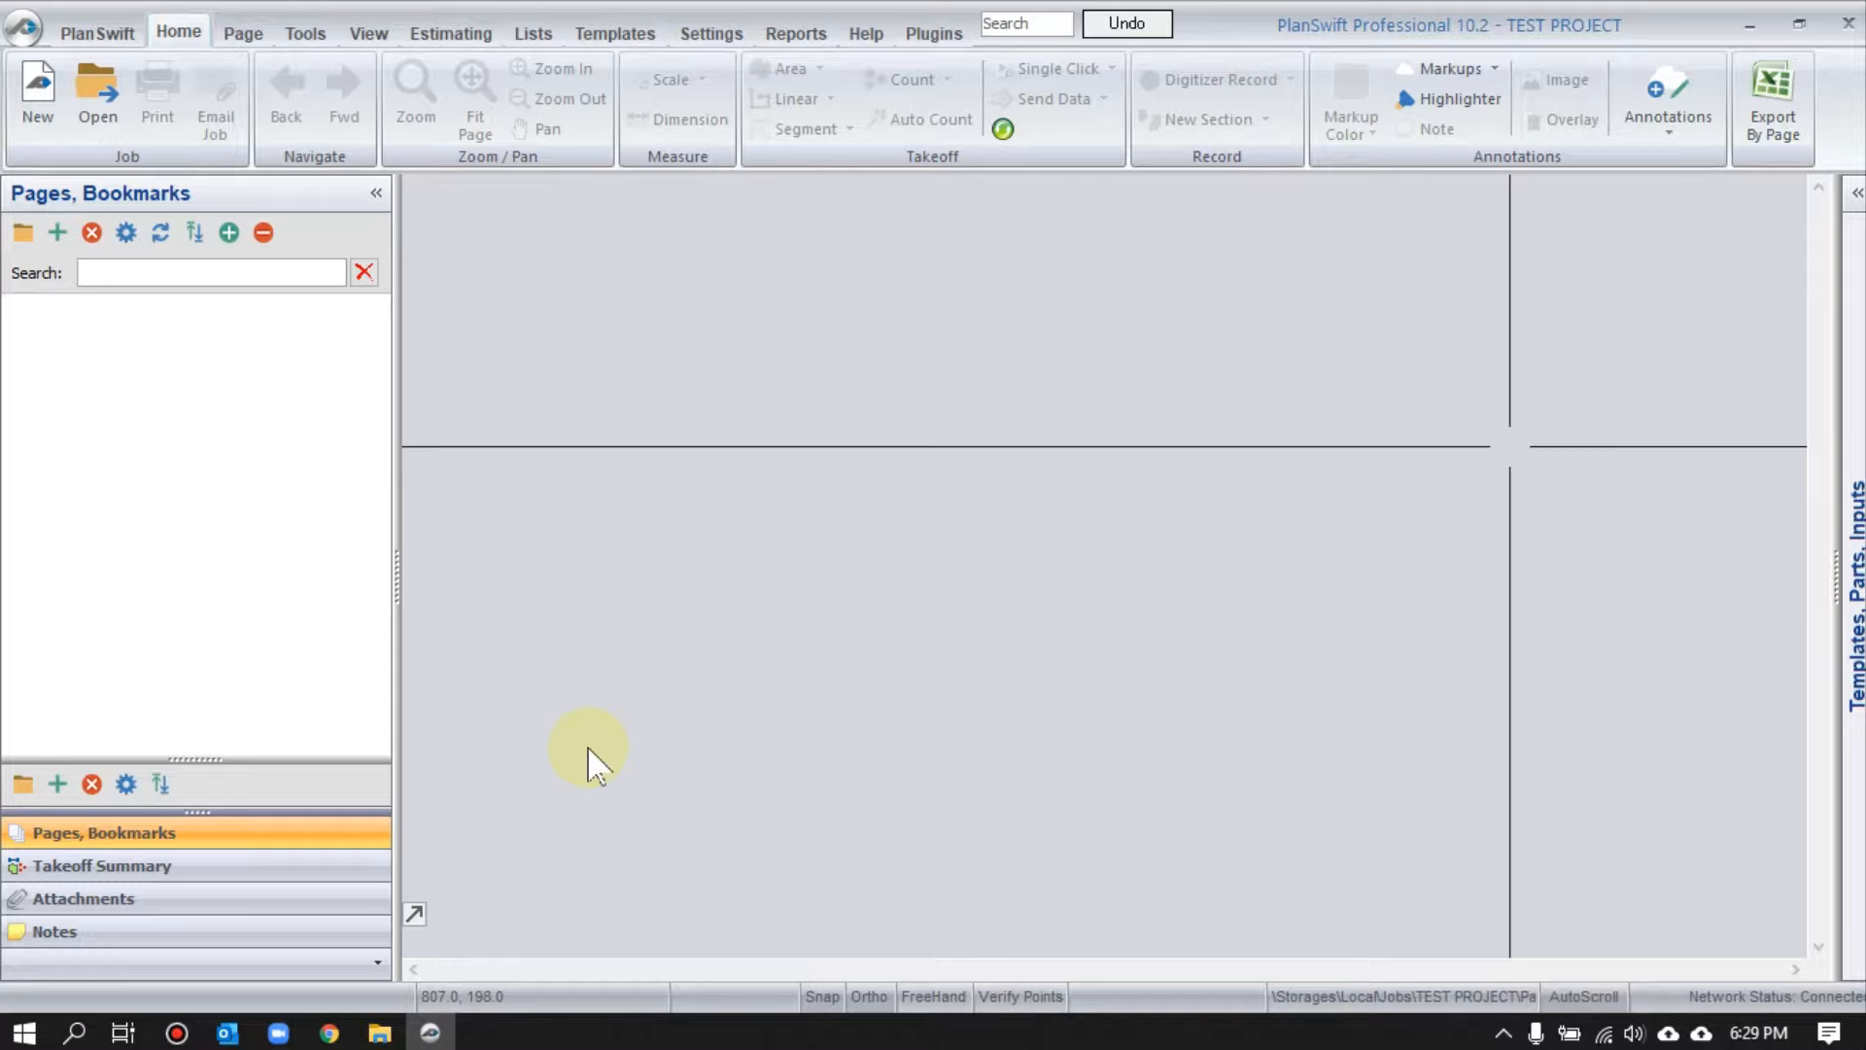
- Start adding image-file pages to the job from the FIRE FIGHTING folder on the desktop
{"action": "key", "text": "alt+Tab"}
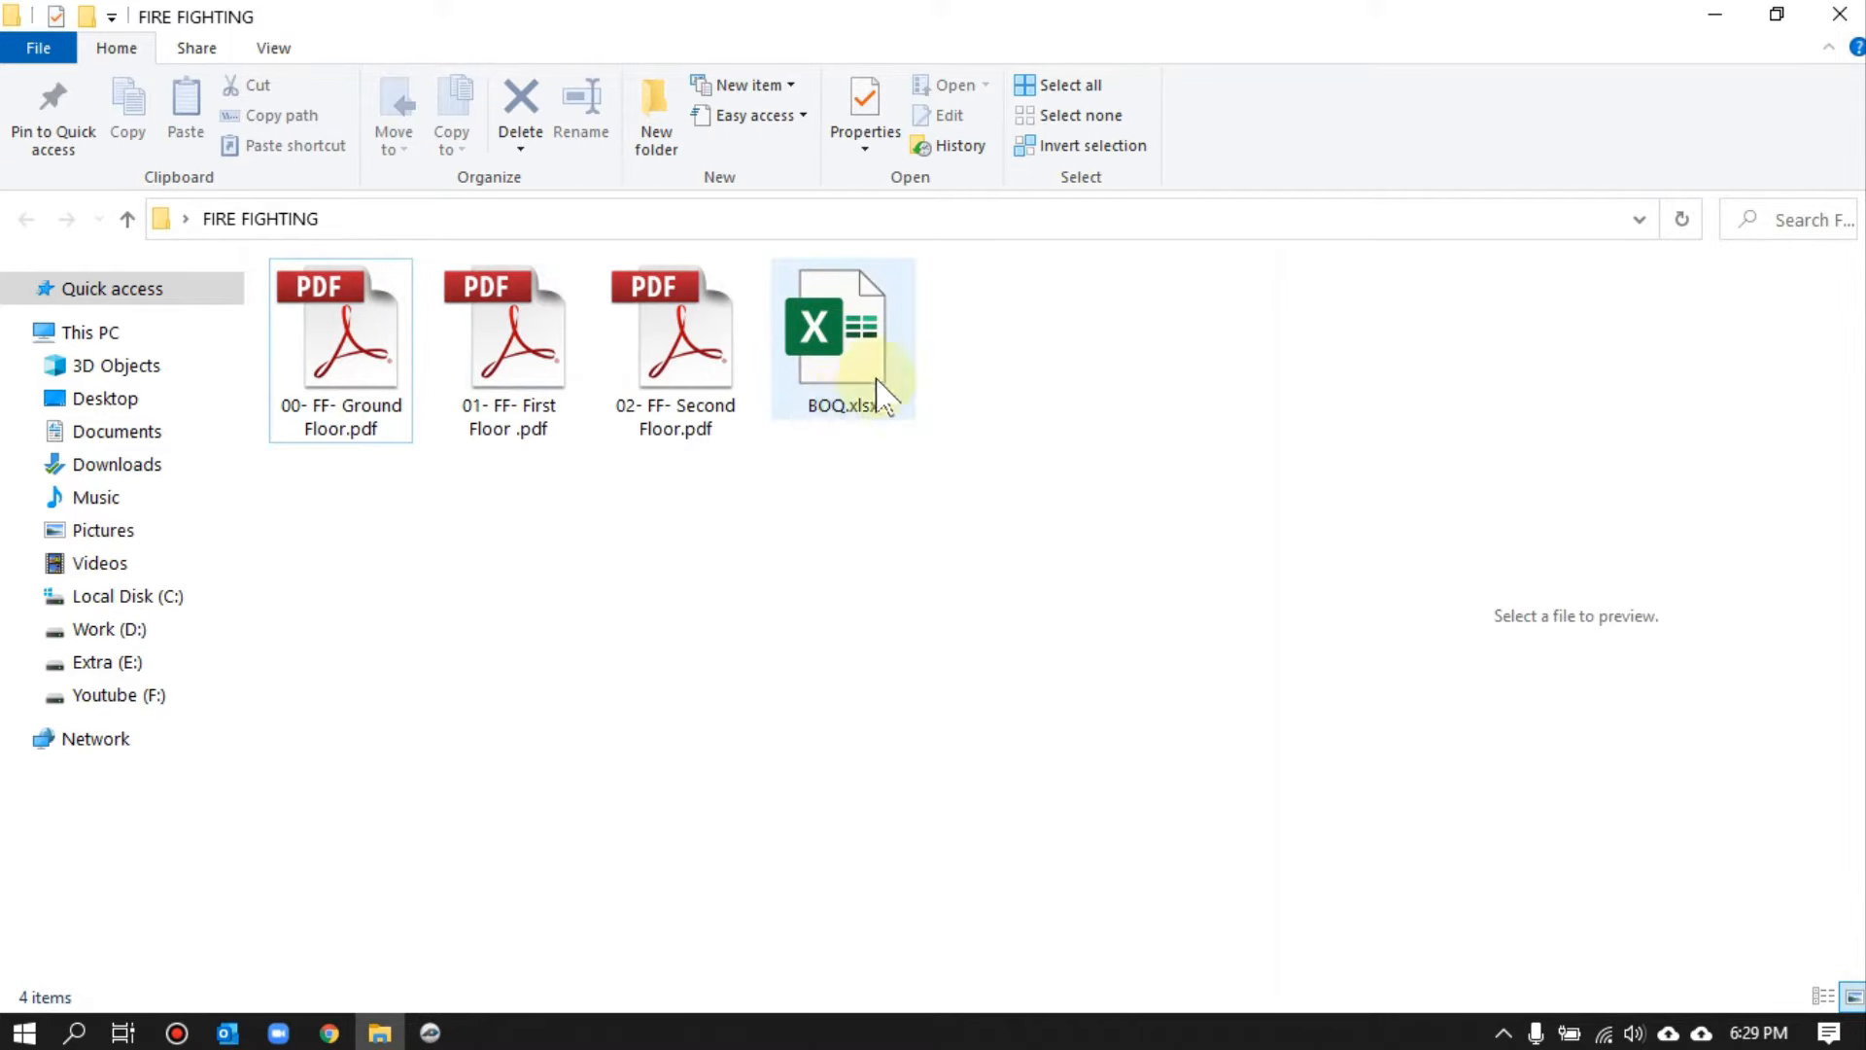
{"action": "left_click", "coordinate": [435, 1031]}
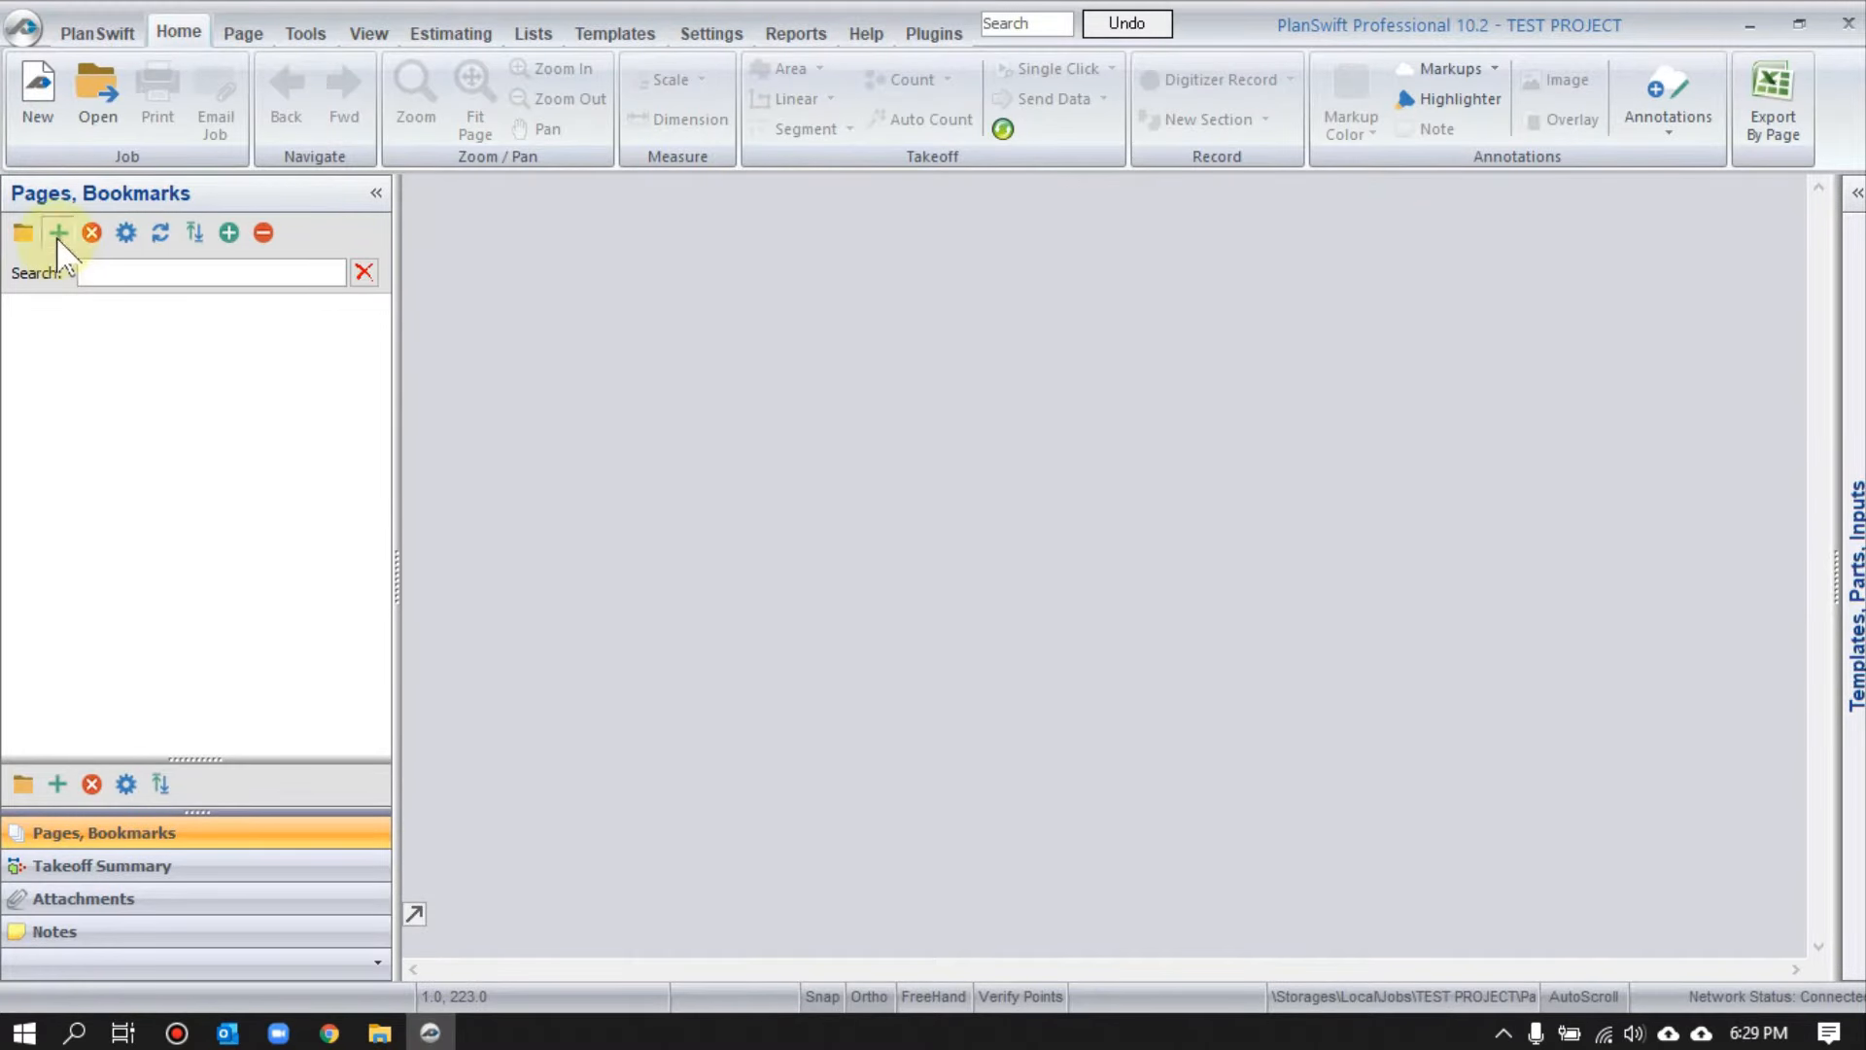
{"action": "left_click", "coordinate": [59, 235]}
{"action": "left_click", "coordinate": [1090, 851]}
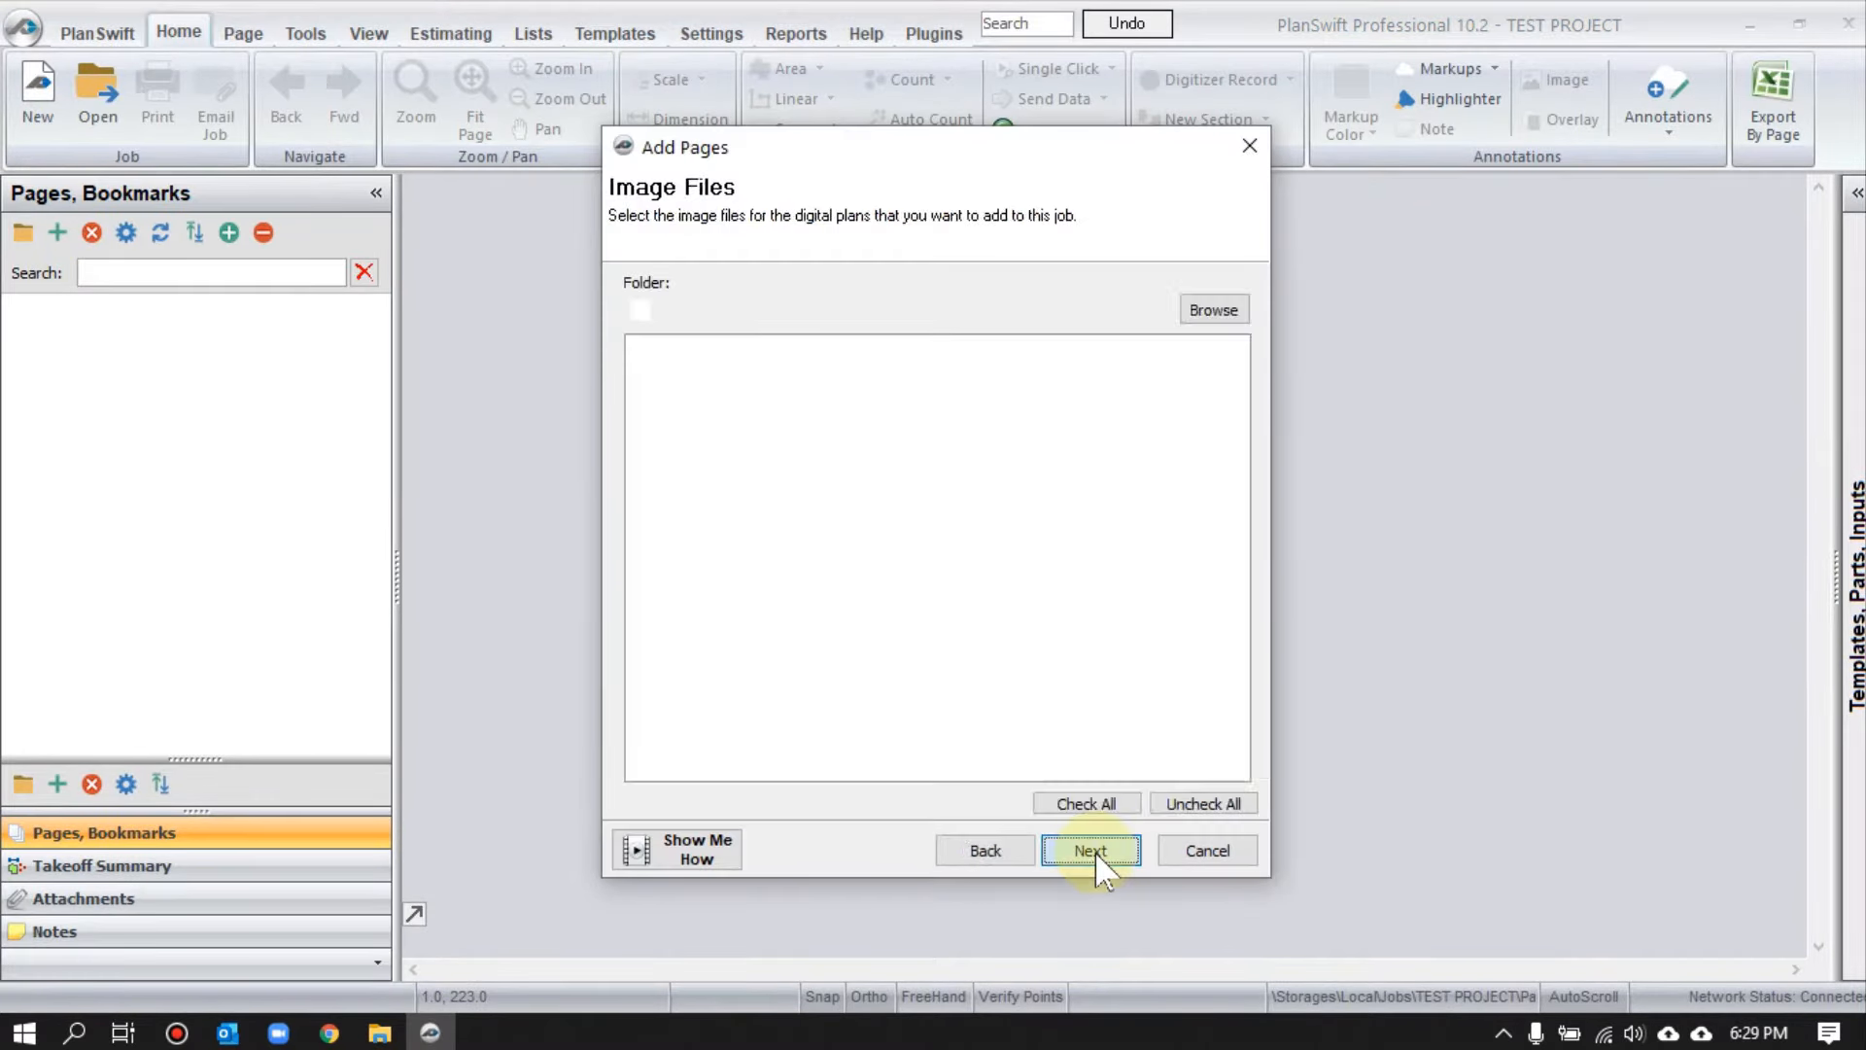
{"action": "left_click", "coordinate": [1093, 313]}
{"action": "left_click_drag", "start_coordinate": [1092, 313], "coordinate": [896, 313]}
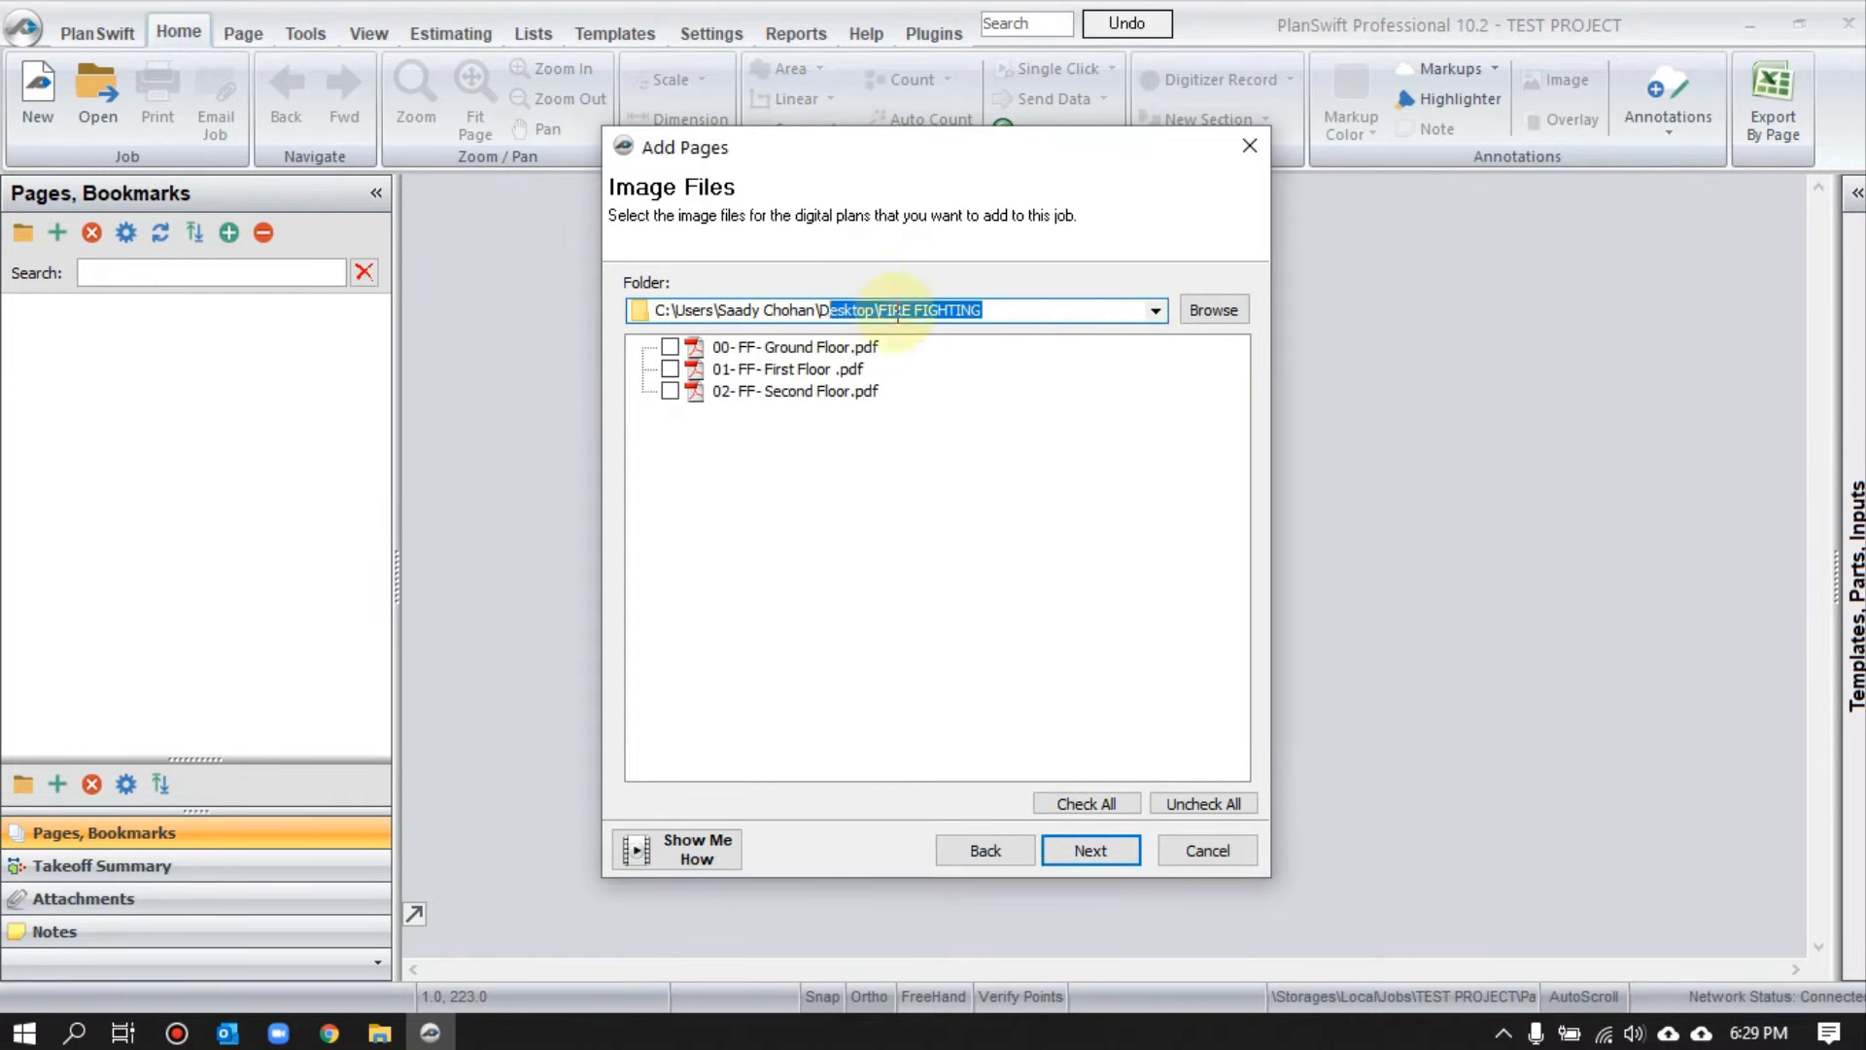
- Import the 00- FF- Ground Floor, 01- FF- First Floor and 02- FF- Second Floor PDFs as pages
{"action": "left_click", "coordinate": [673, 351]}
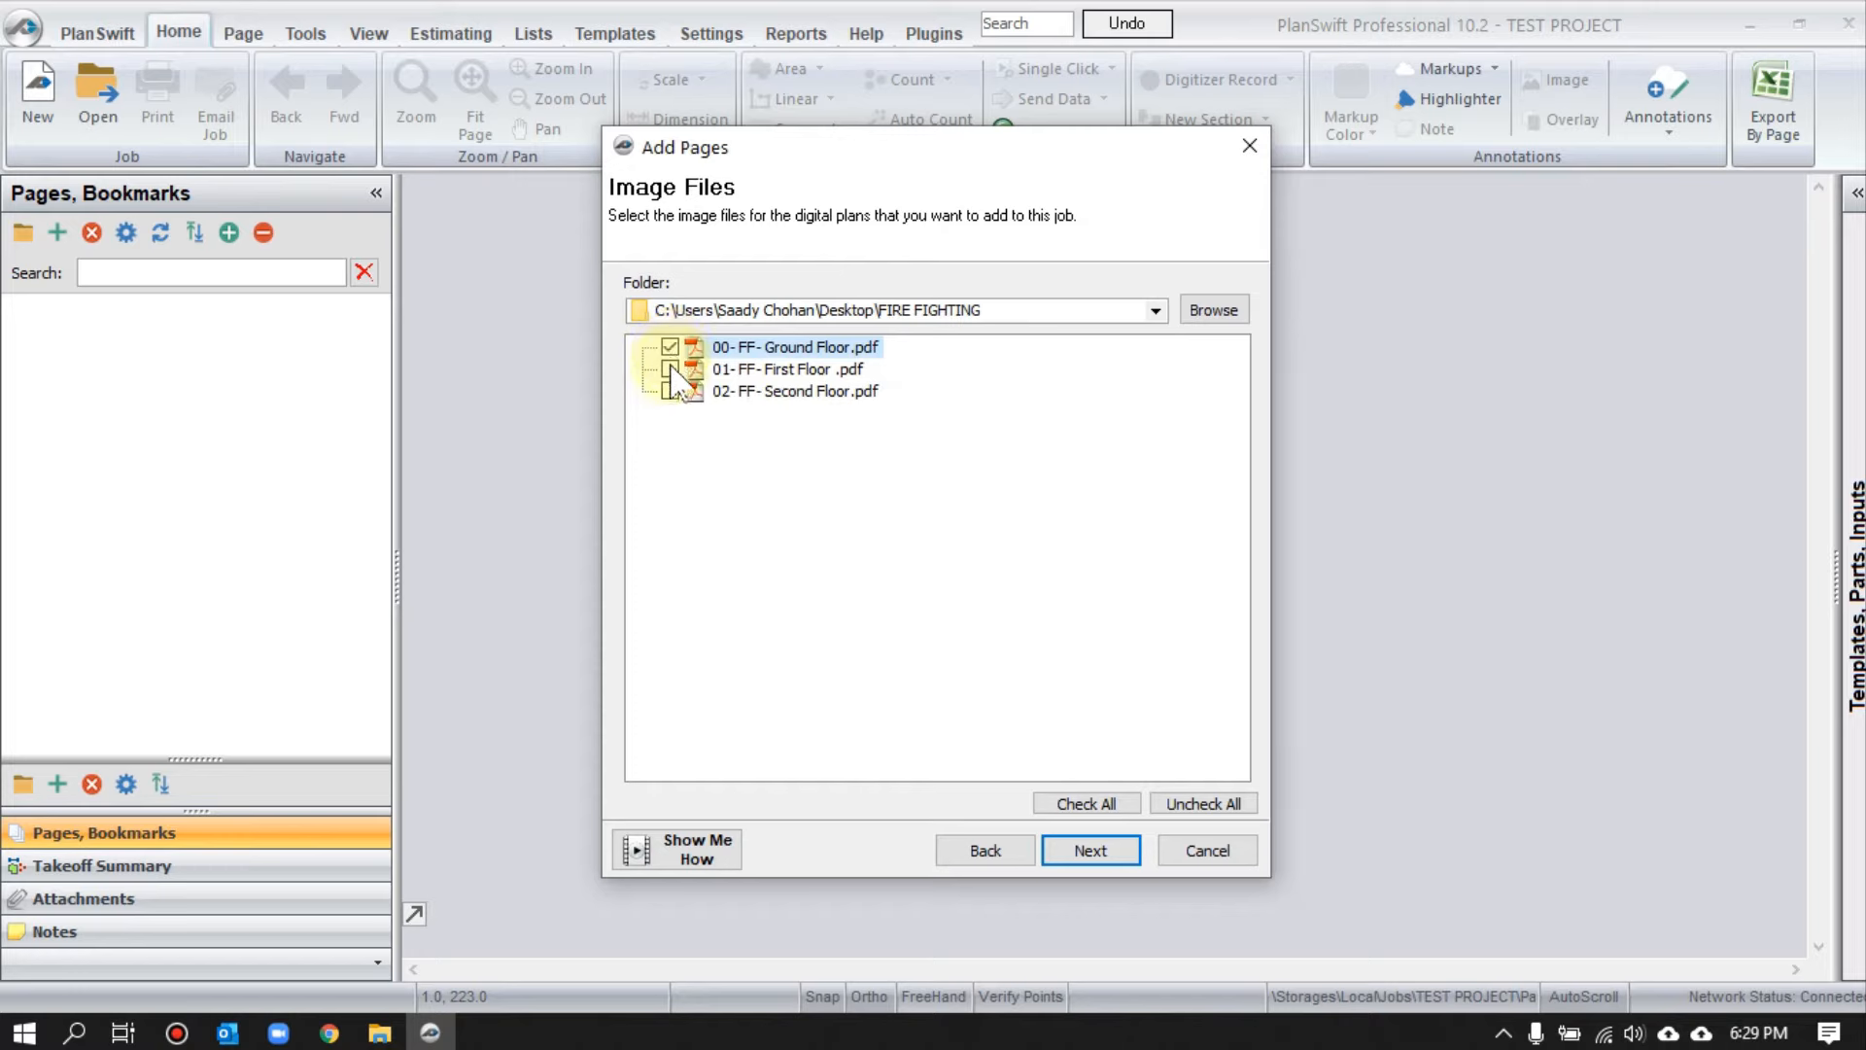
{"action": "left_click", "coordinate": [670, 370]}
{"action": "left_click", "coordinate": [669, 391]}
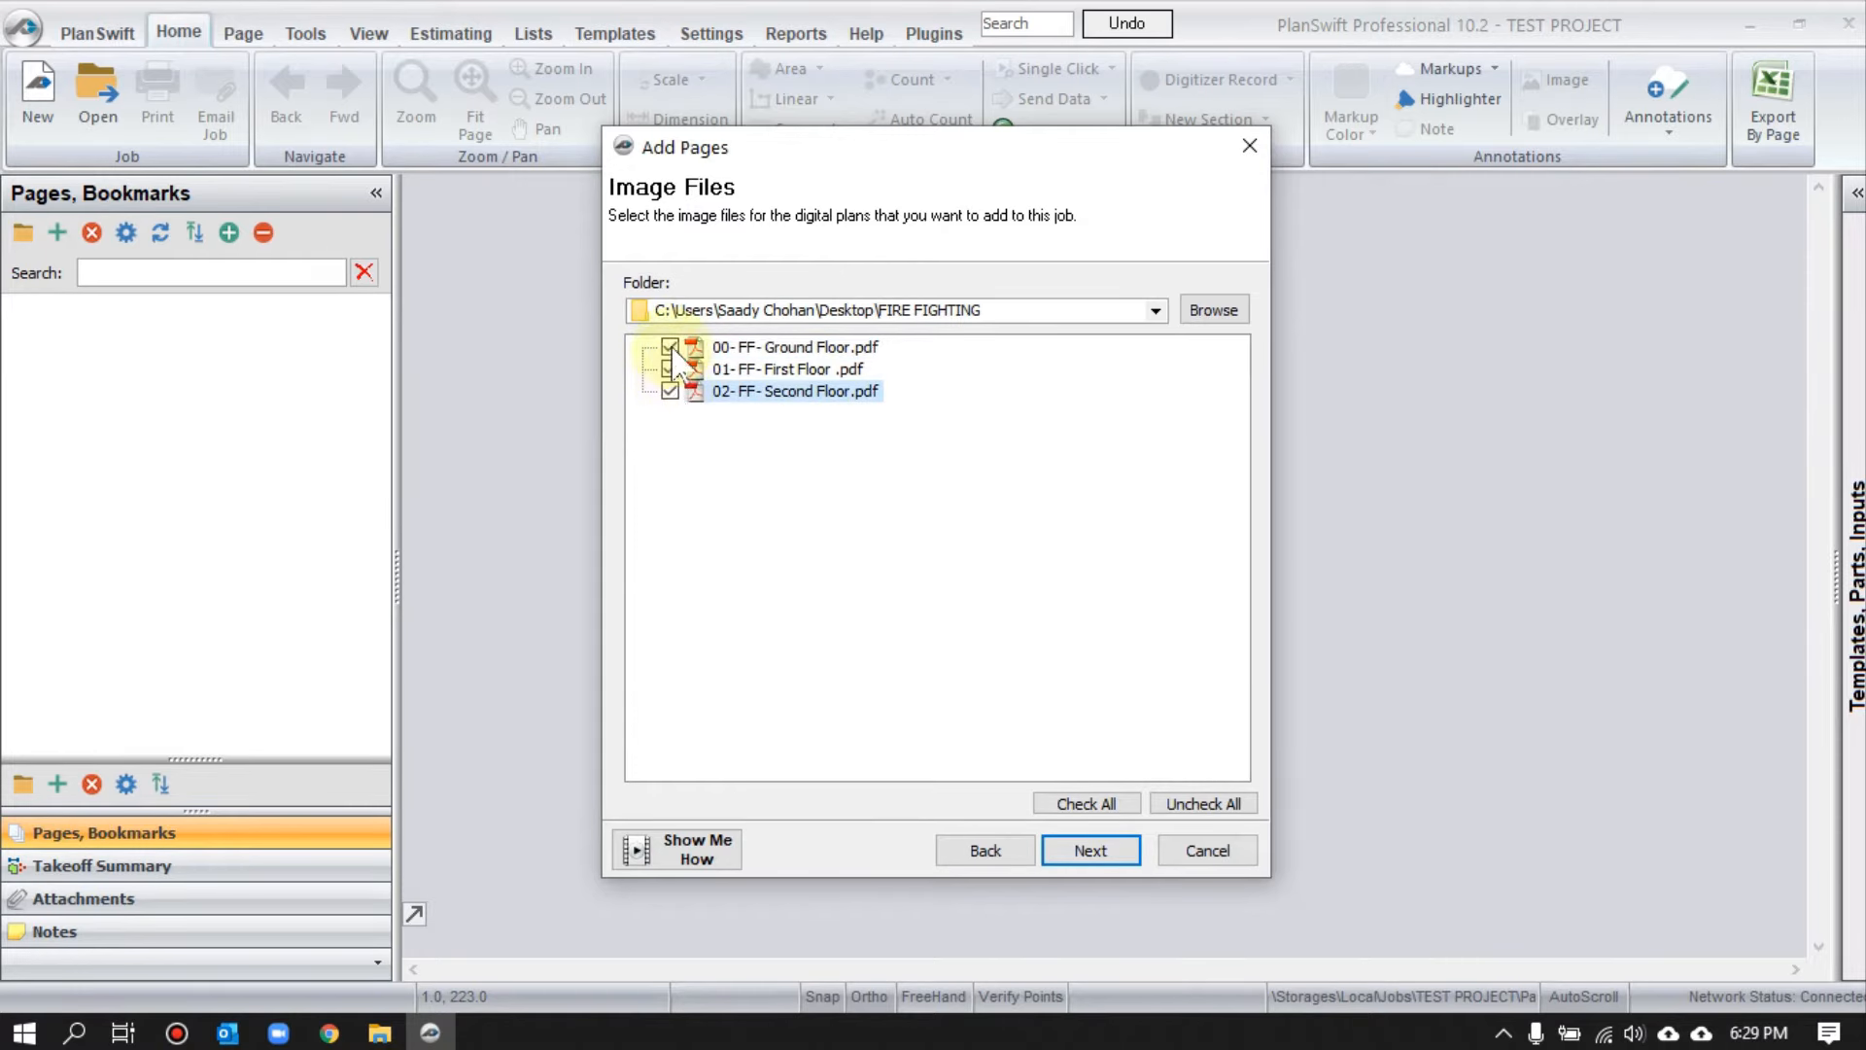
{"action": "left_click", "coordinate": [1090, 849]}
{"action": "left_click", "coordinate": [1091, 850]}
{"action": "left_click", "coordinate": [1090, 850]}
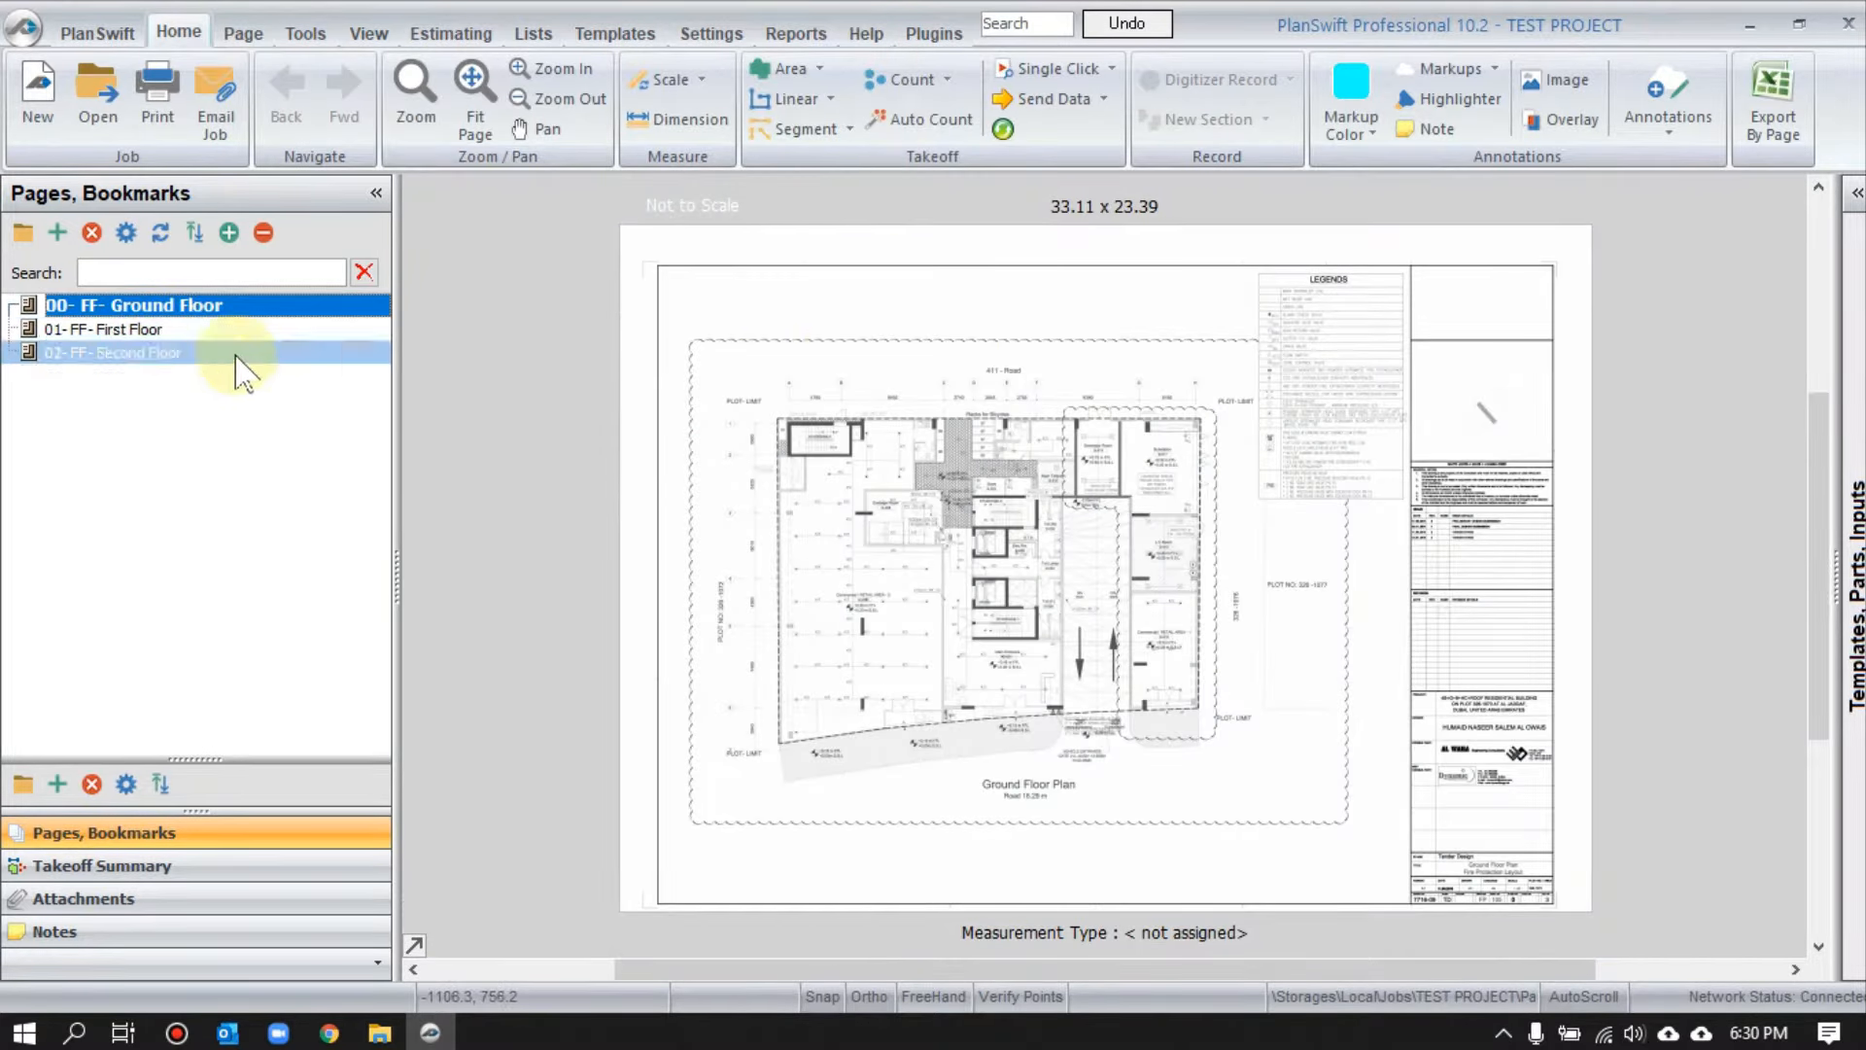
- View the Second Floor and First Floor pages and inspect their fire-fighting layouts up close
{"action": "left_click", "coordinate": [151, 329]}
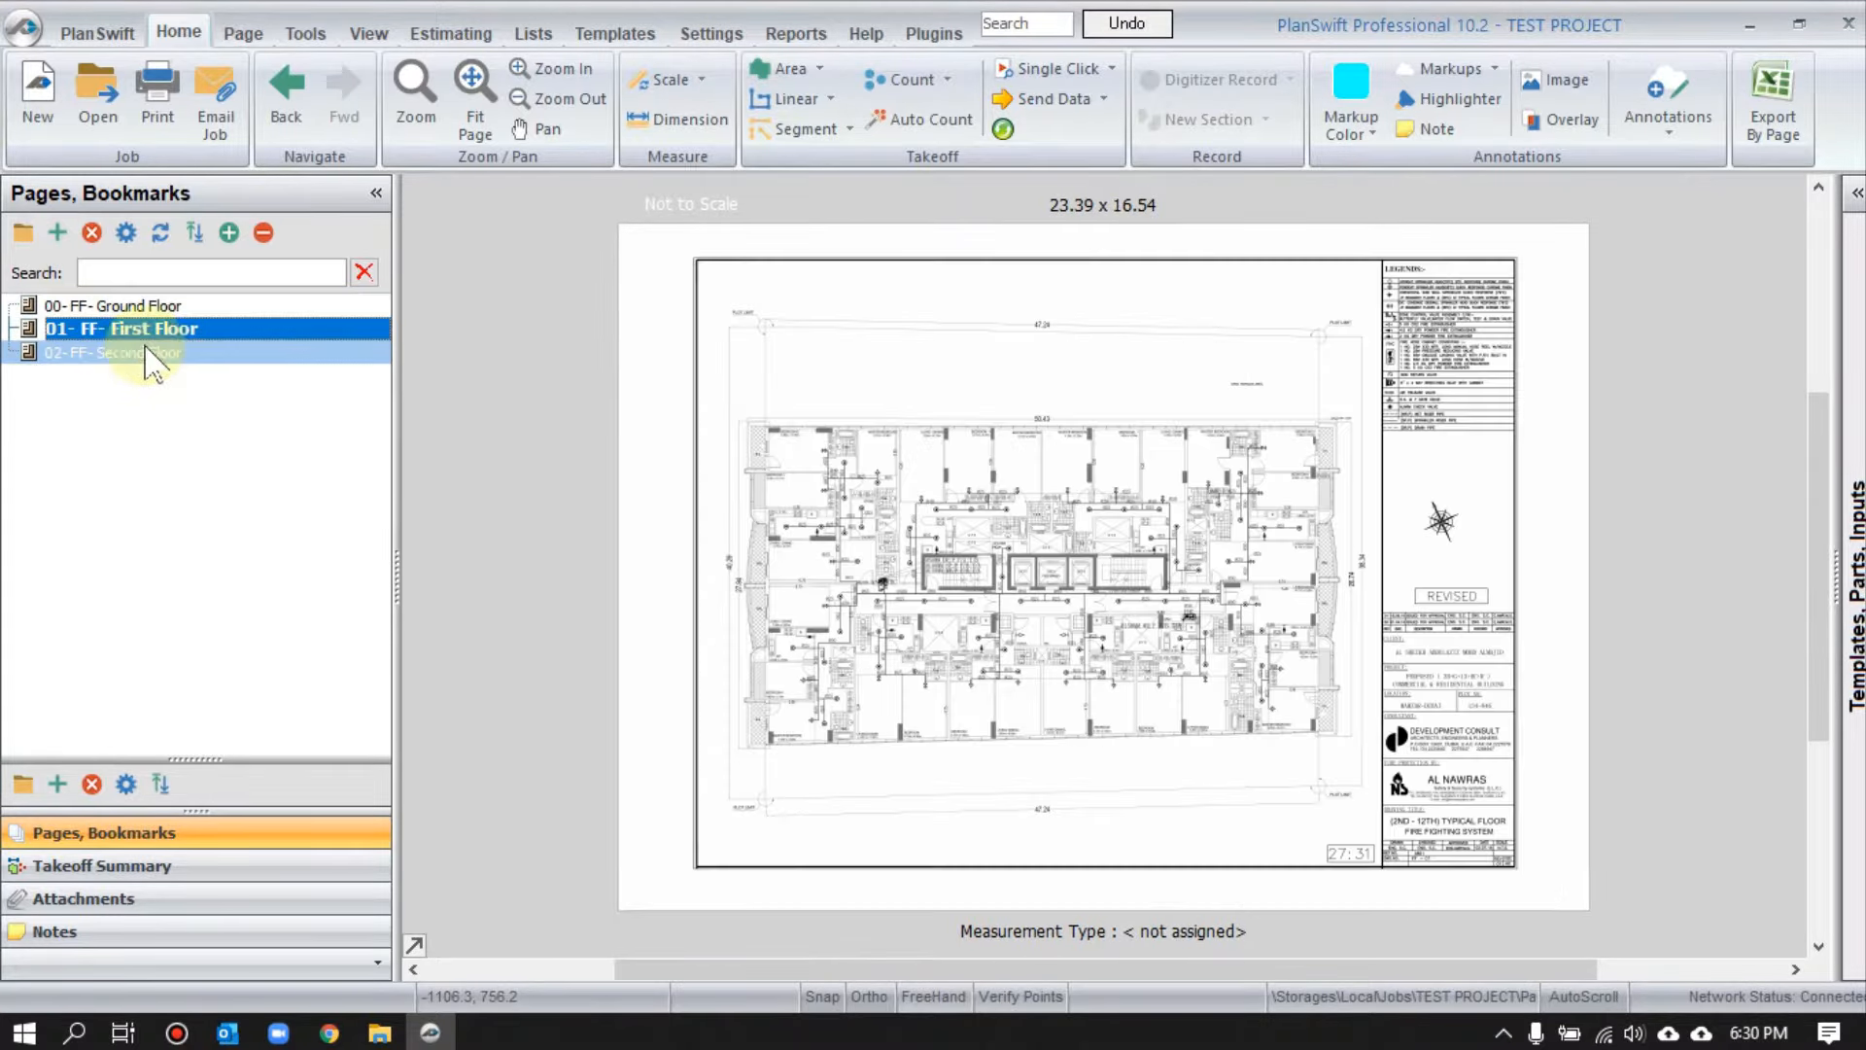
{"action": "scroll", "coordinate": [931, 544], "scroll_direction": "up", "scroll_amount": 2}
{"action": "scroll", "coordinate": [931, 544], "scroll_direction": "up", "scroll_amount": 3}
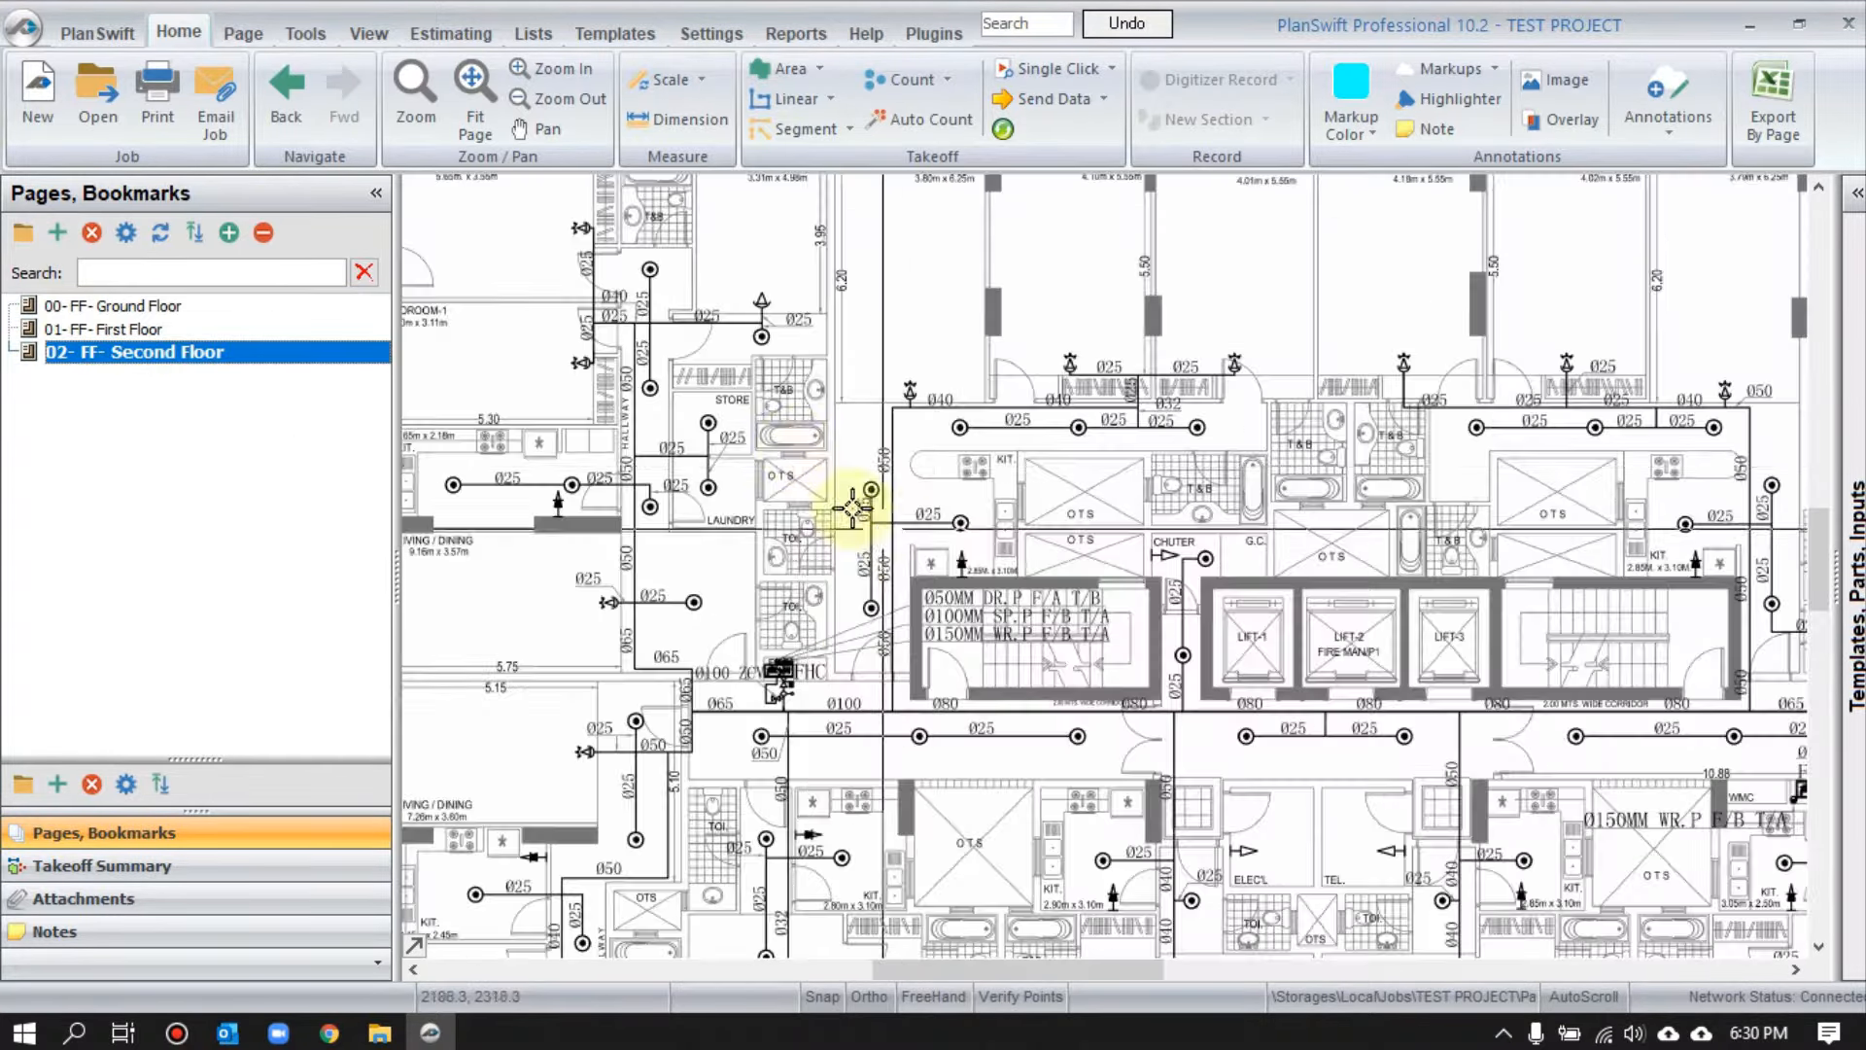
{"action": "left_click", "coordinate": [212, 331]}
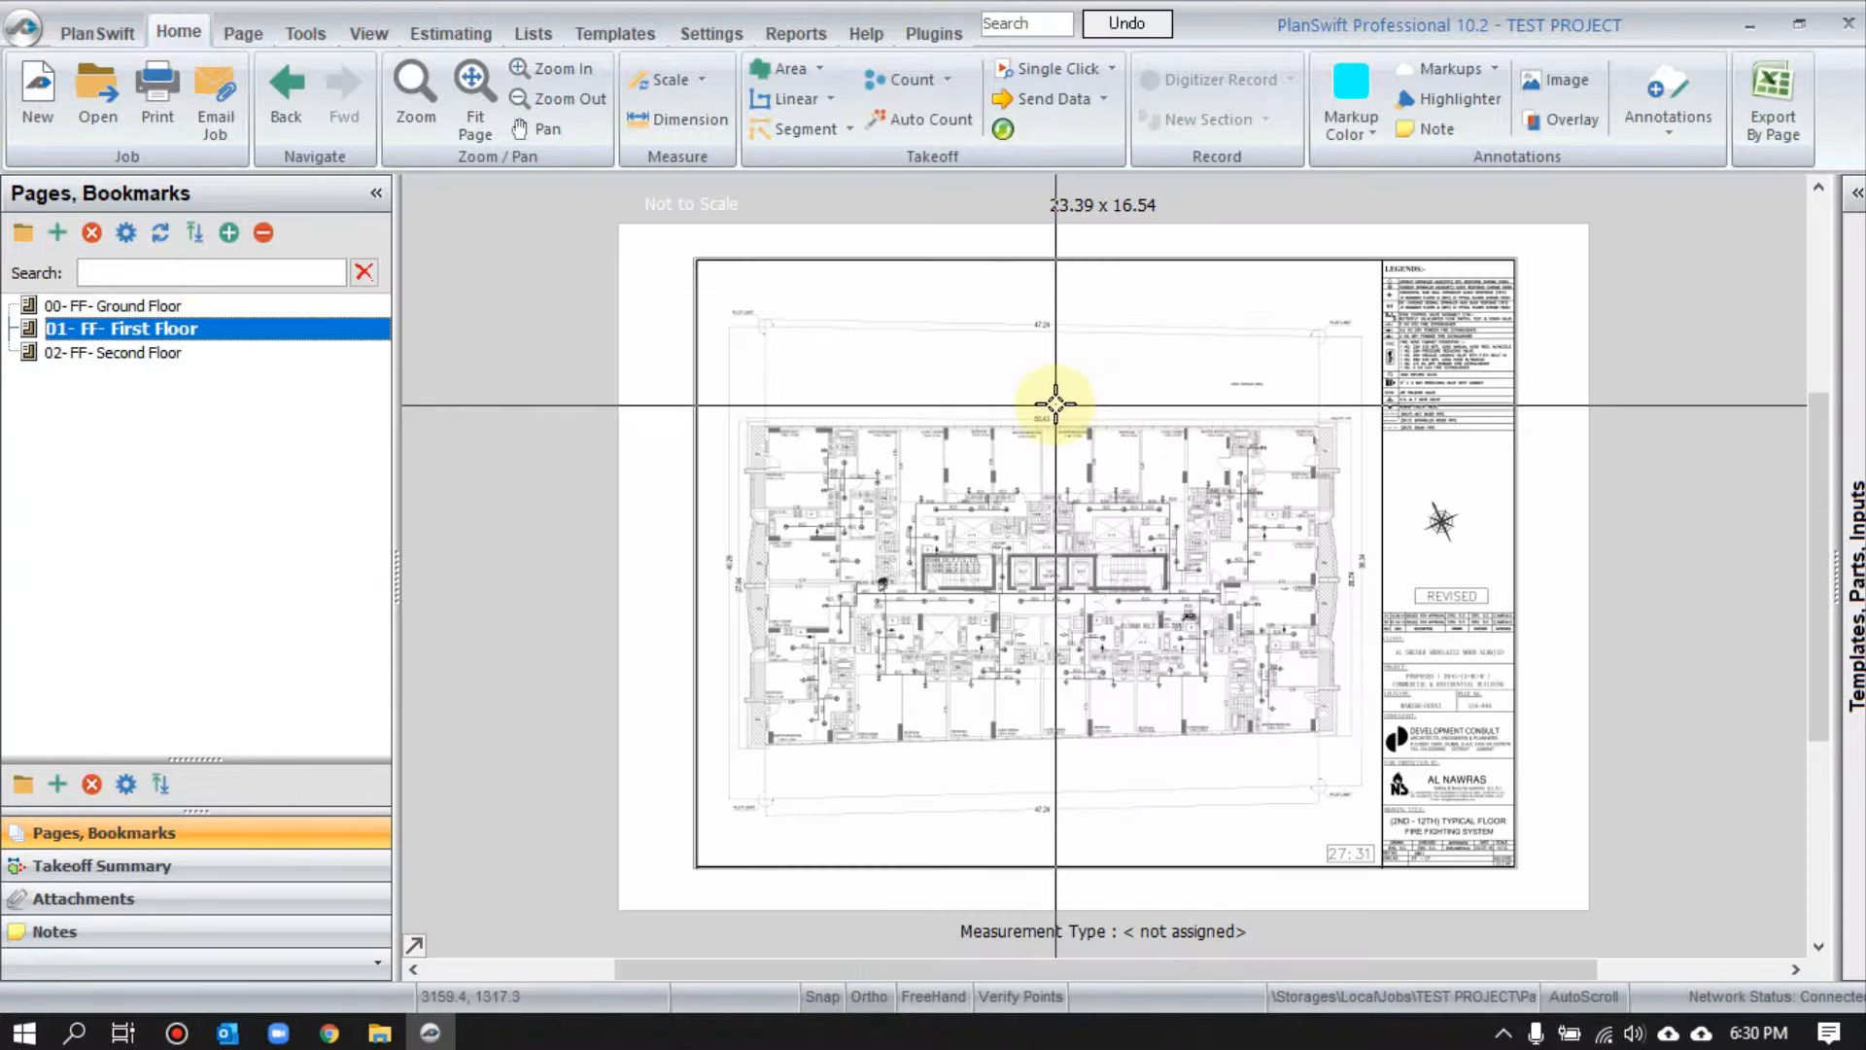
{"action": "scroll", "coordinate": [1053, 404], "scroll_direction": "up", "scroll_amount": 4}
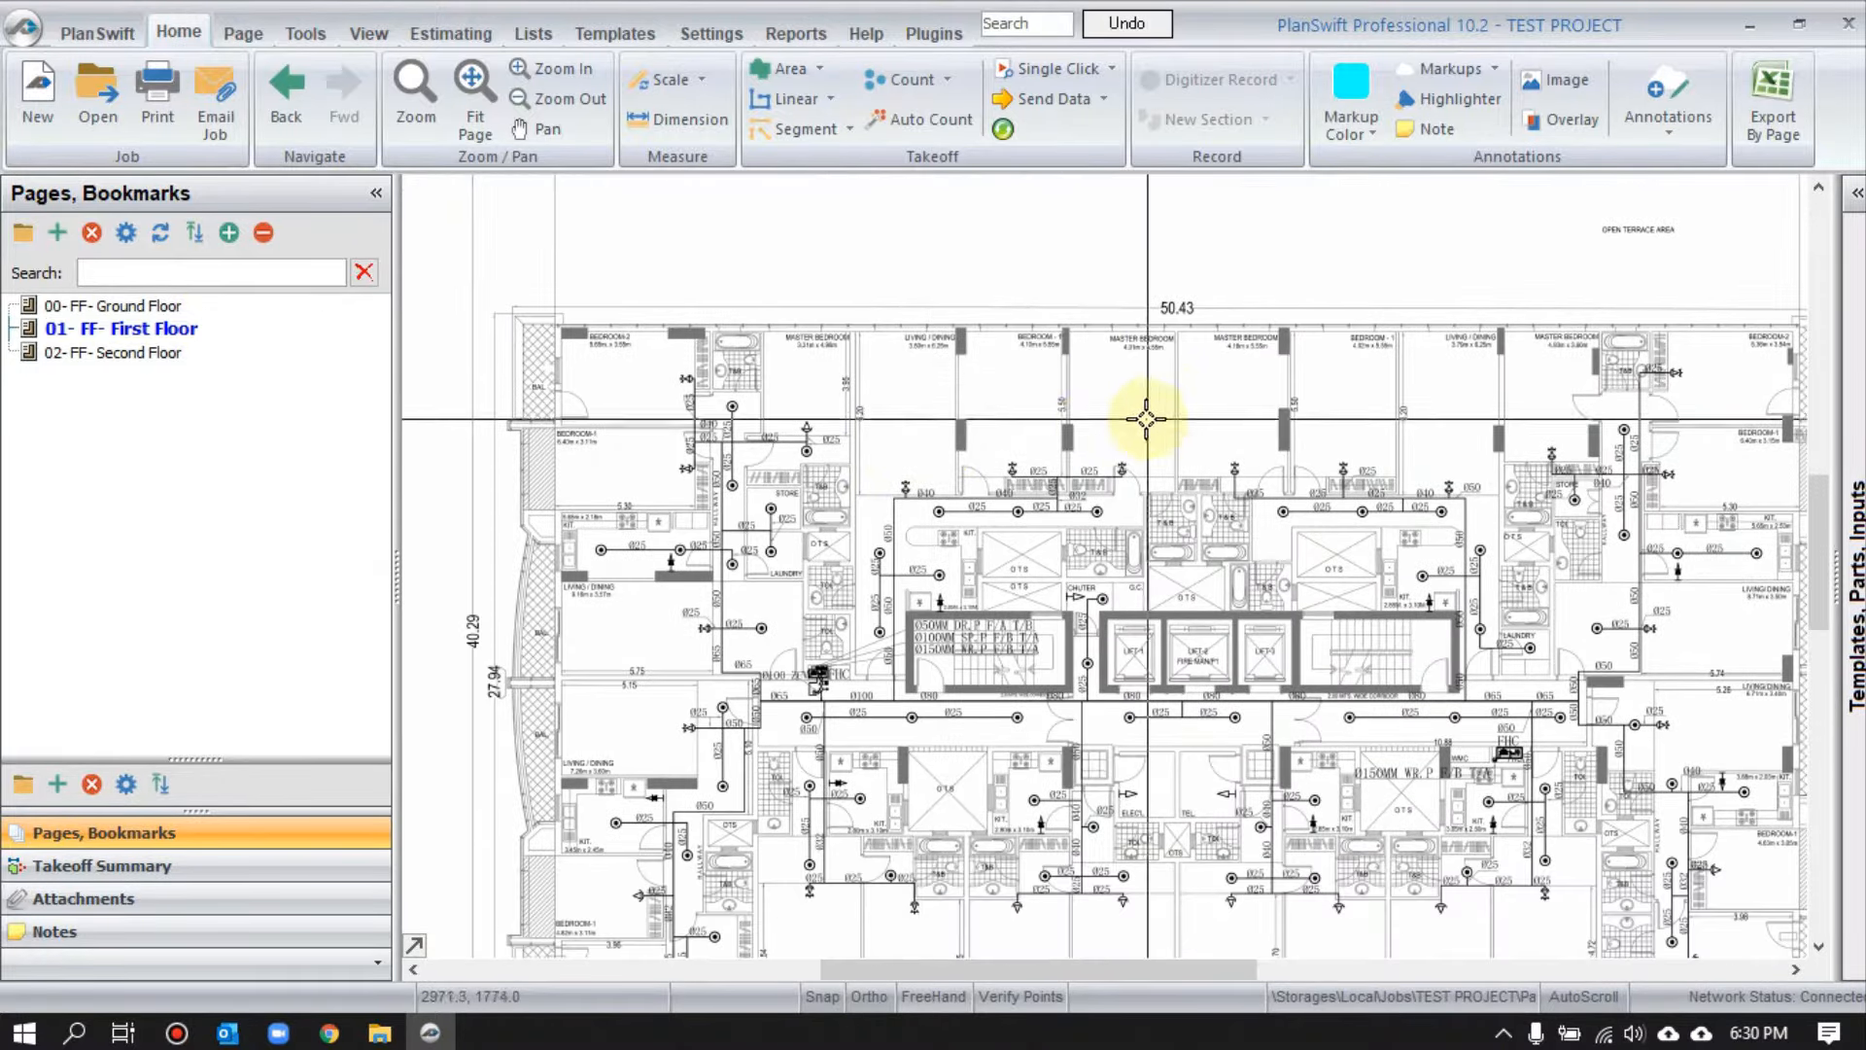
{"action": "left_click_drag", "start_coordinate": [1040, 338], "coordinate": [1041, 372]}
{"action": "scroll", "coordinate": [729, 476], "scroll_direction": "up", "scroll_amount": 3}
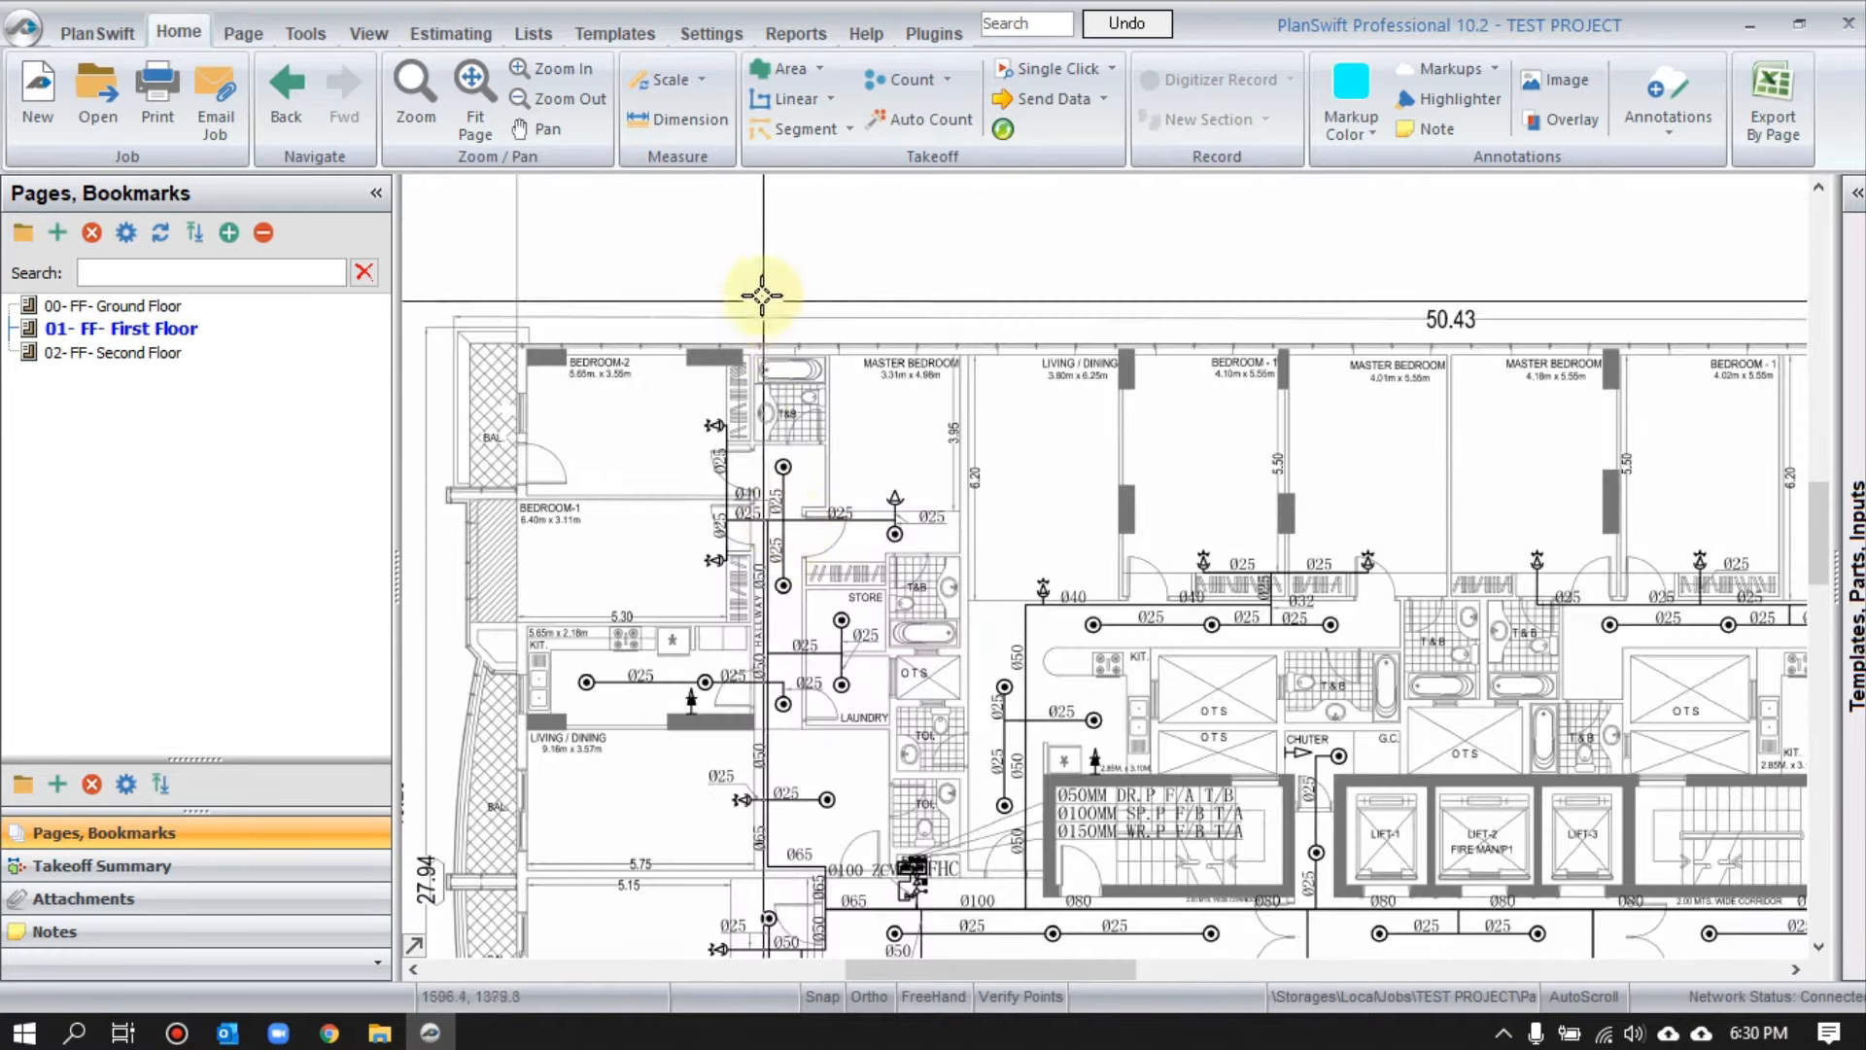
{"action": "left_click", "coordinate": [682, 122]}
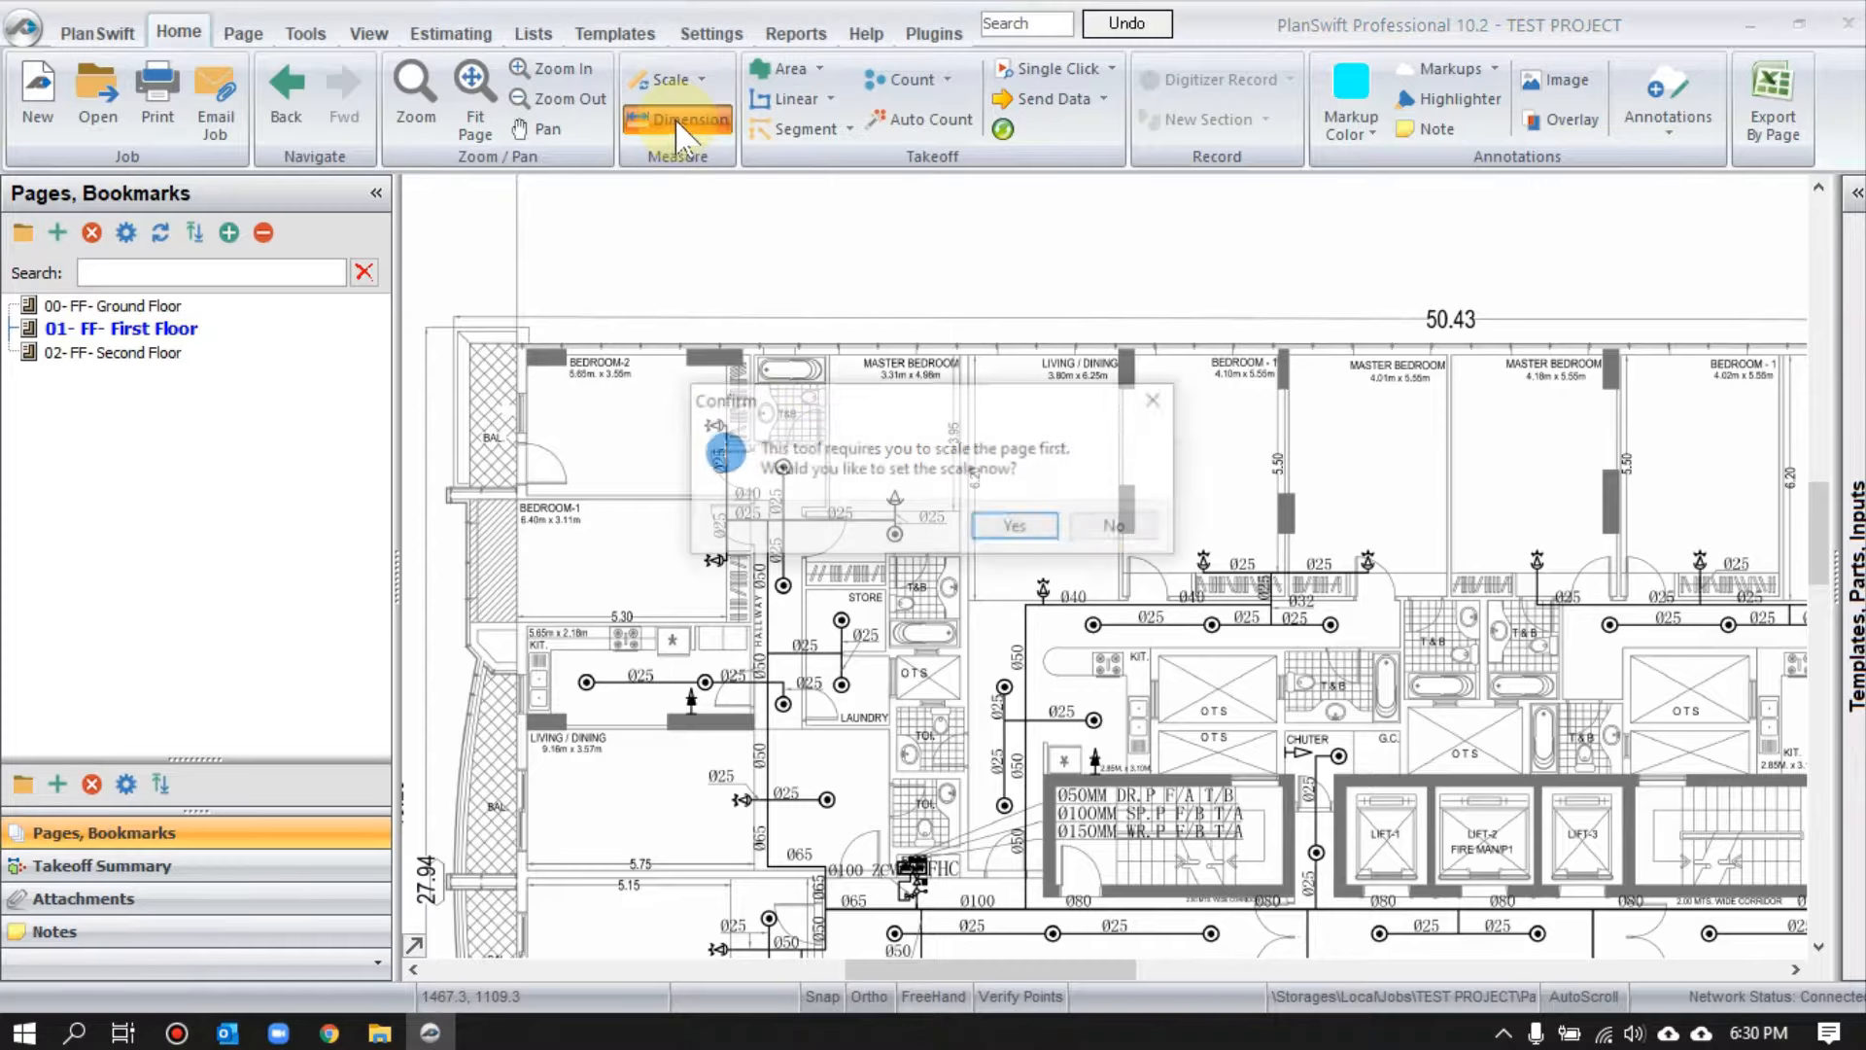
{"action": "left_click", "coordinate": [1128, 527]}
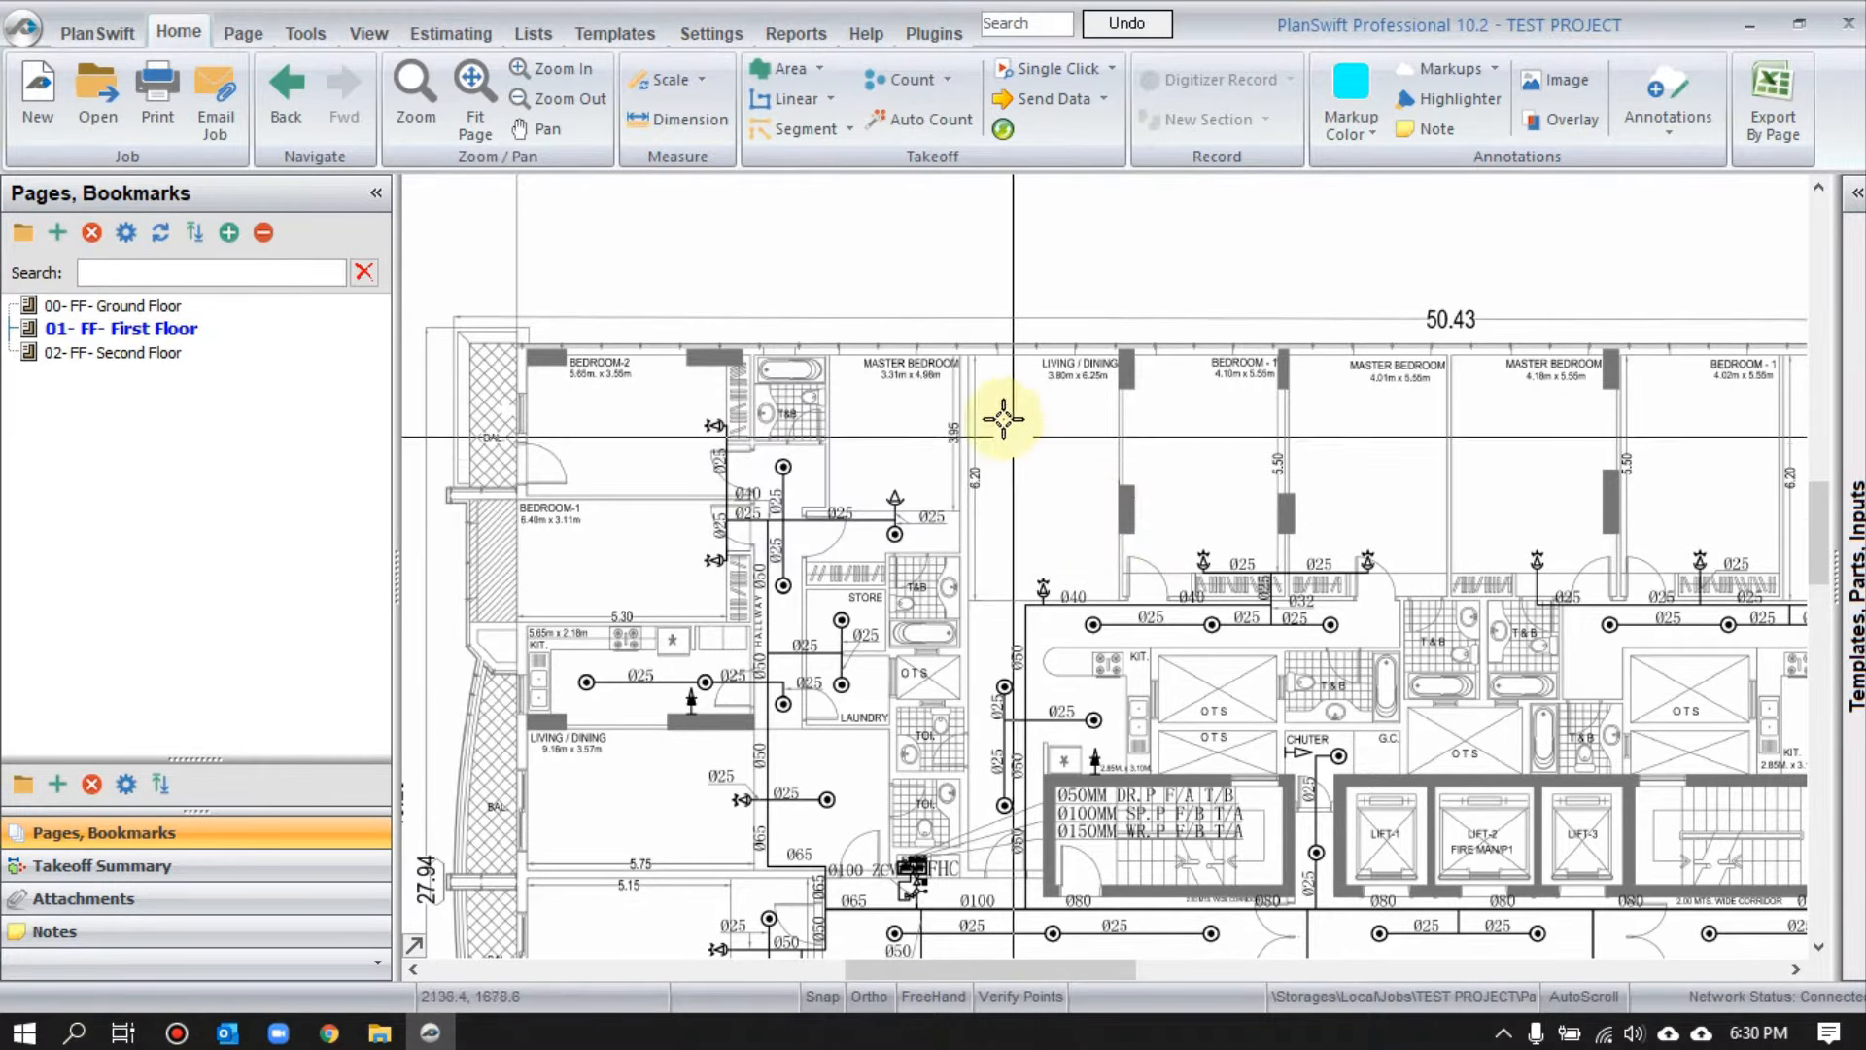
{"action": "left_click", "coordinate": [788, 101]}
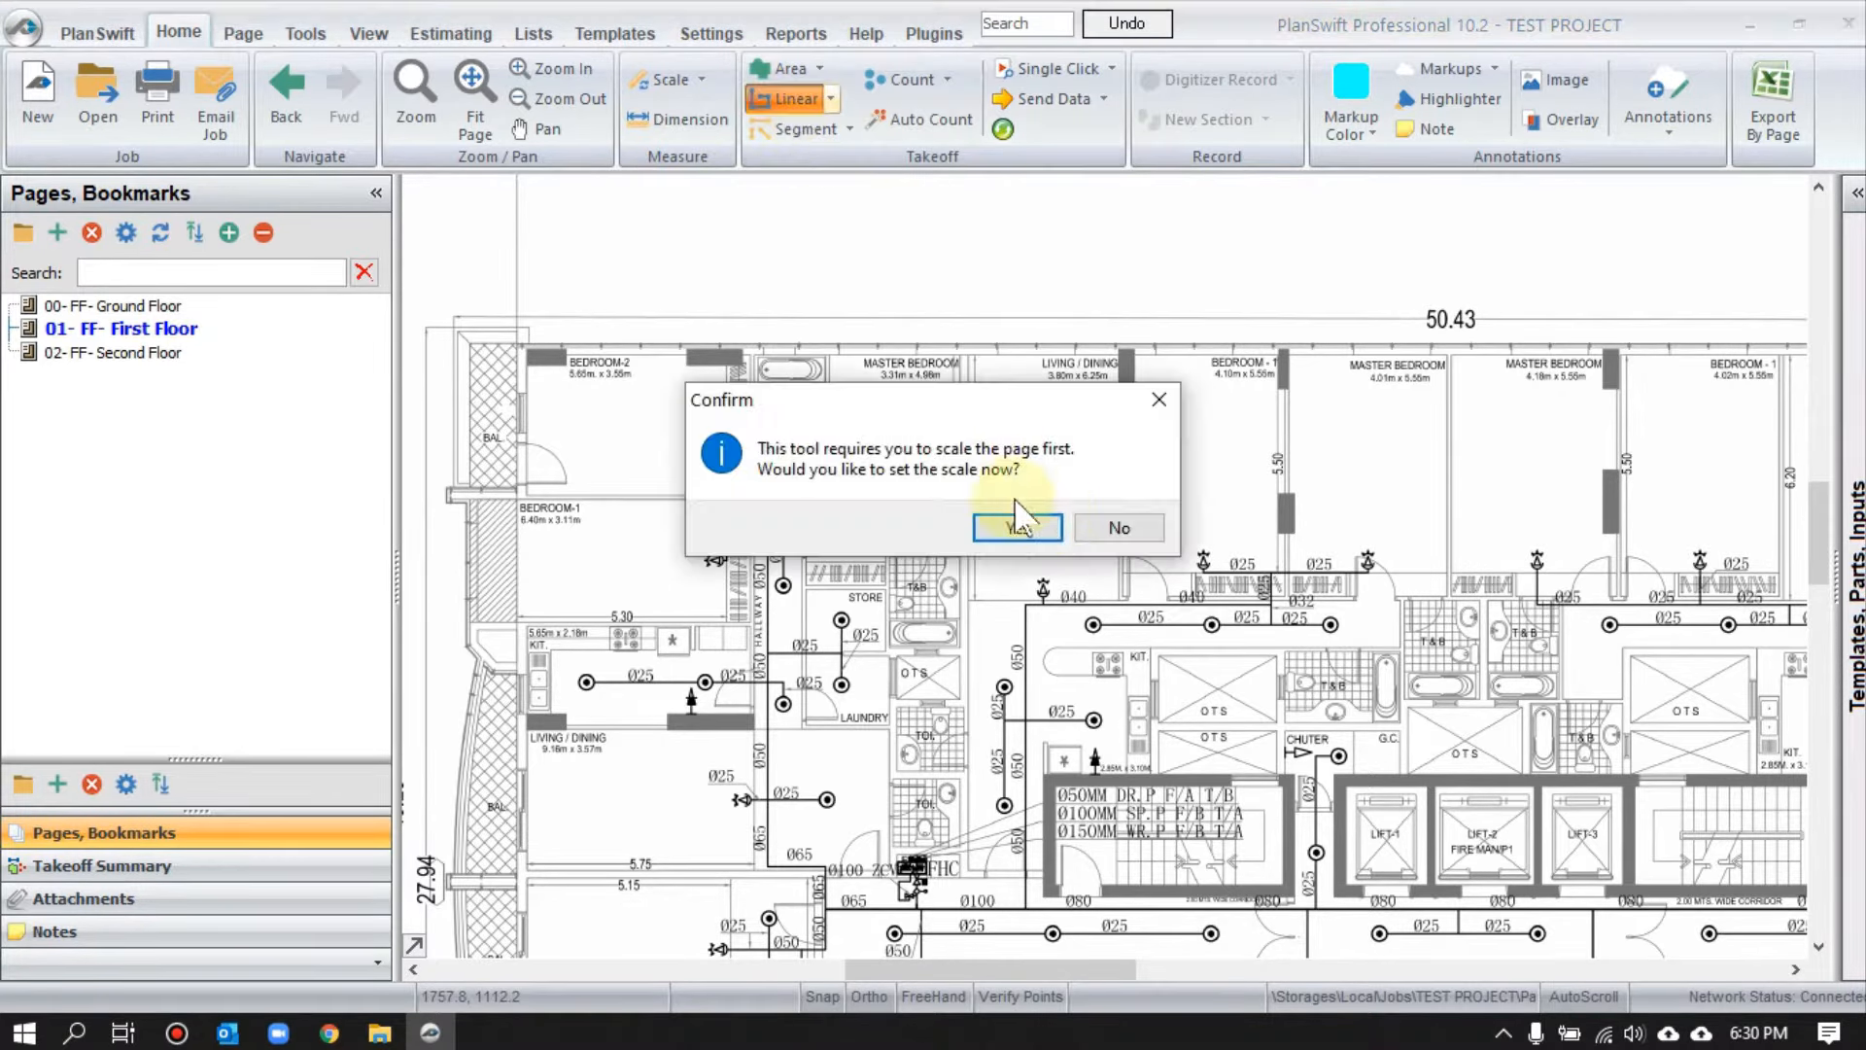
{"action": "left_click", "coordinate": [1120, 528]}
- Set the First Floor scale length to 50.43 M, applied to all pages with an automatically created dimension line
{"action": "left_click_drag", "start_coordinate": [1346, 434], "coordinate": [1152, 452]}
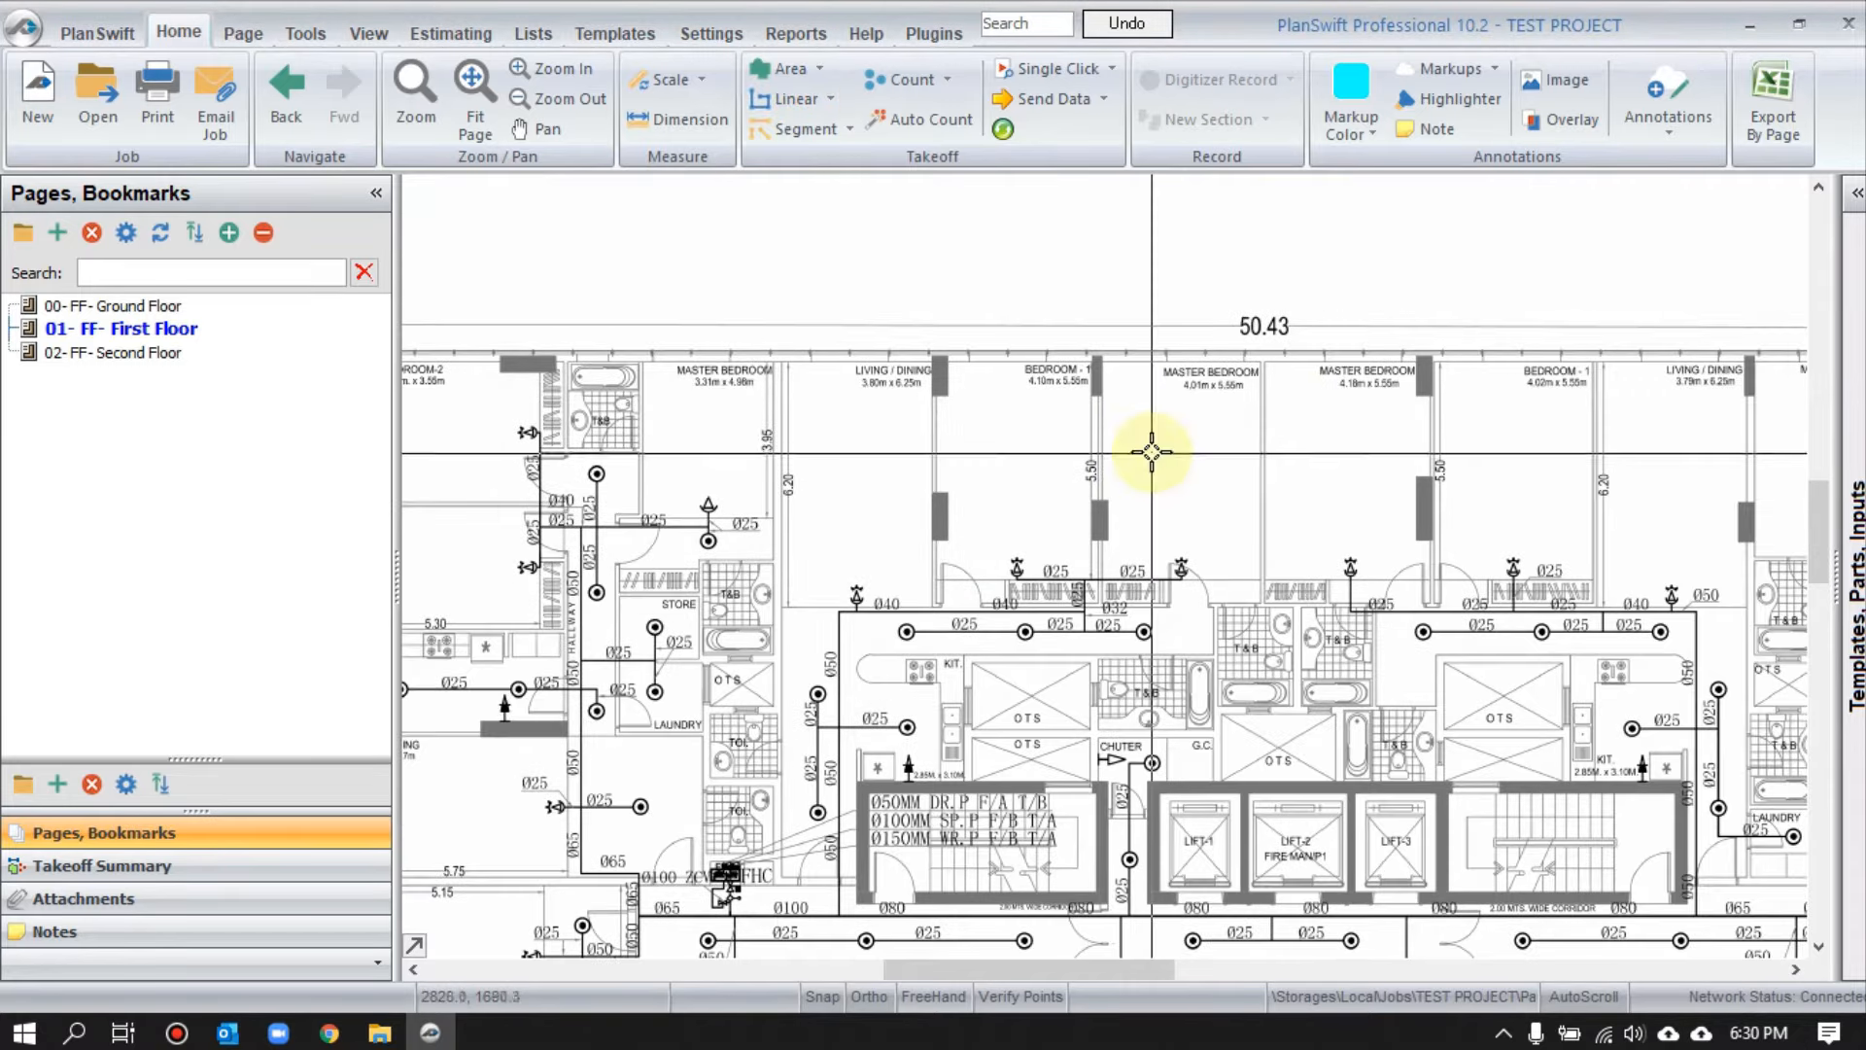
{"action": "scroll", "coordinate": [1429, 362], "scroll_direction": "up", "scroll_amount": 2}
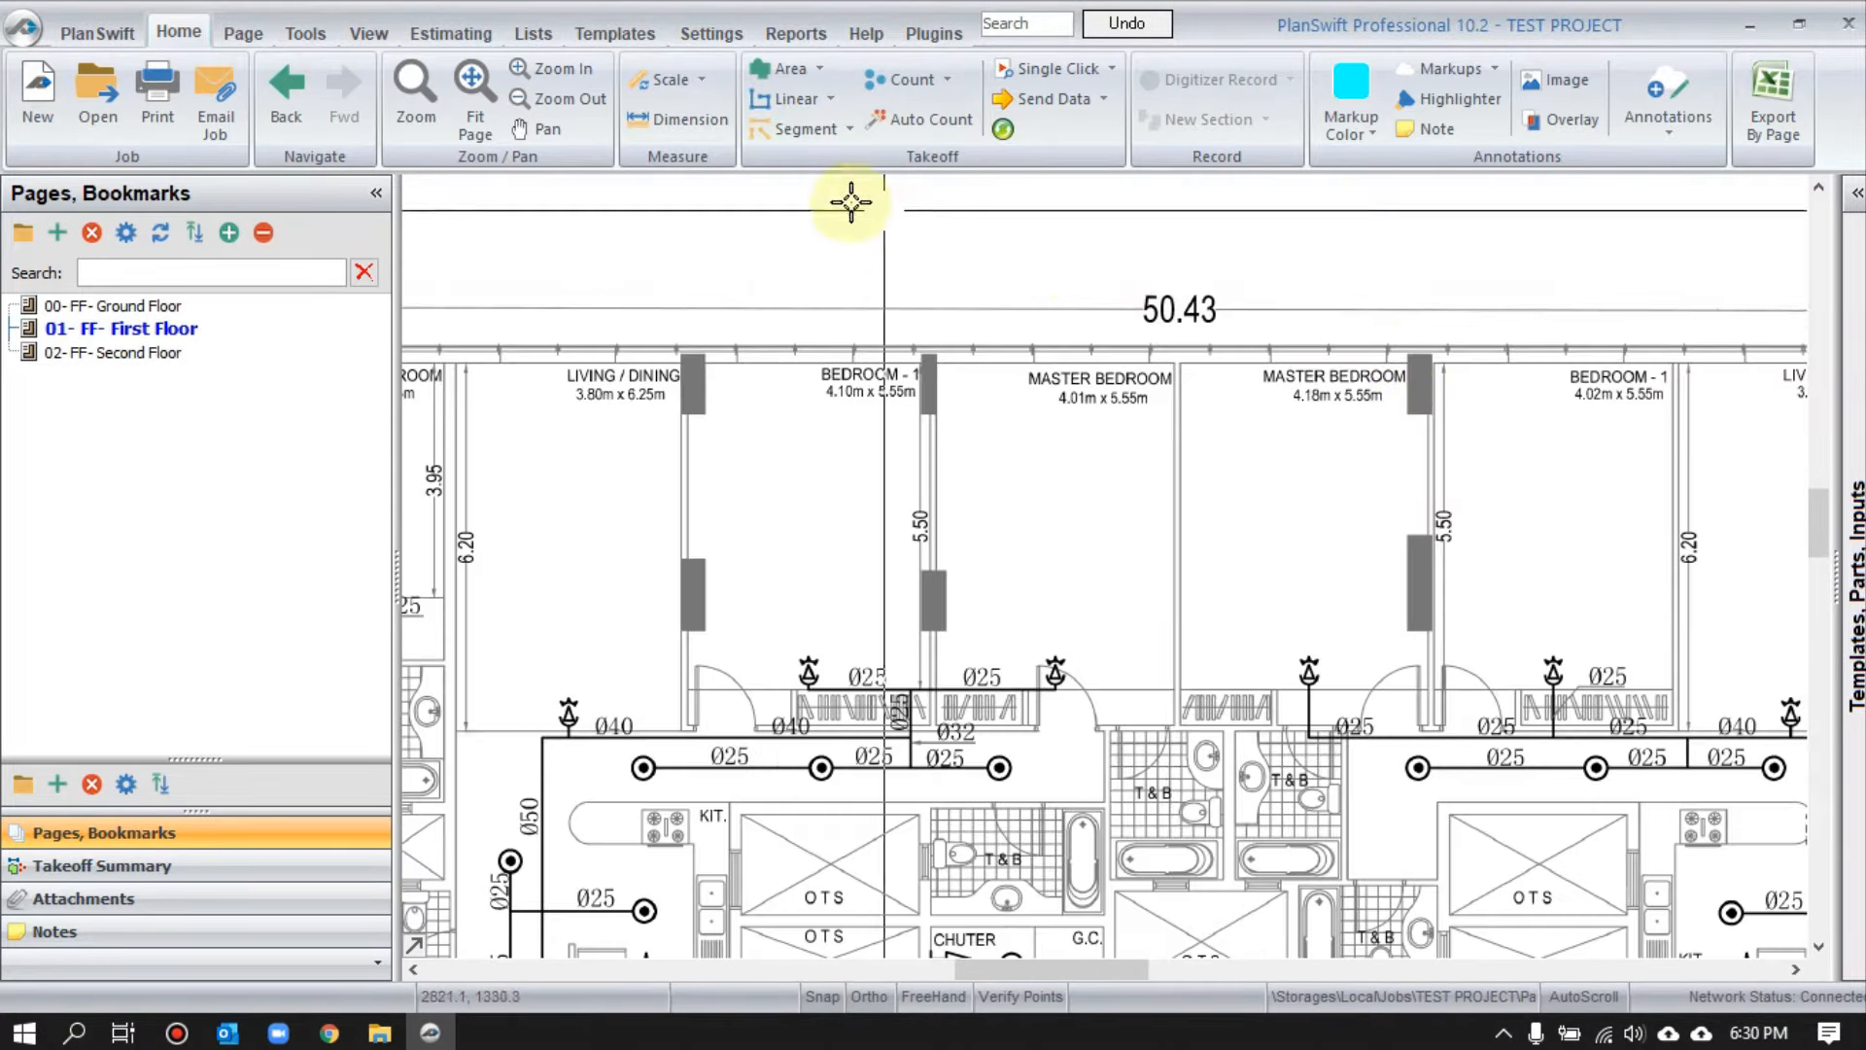
{"action": "left_click", "coordinate": [659, 81]}
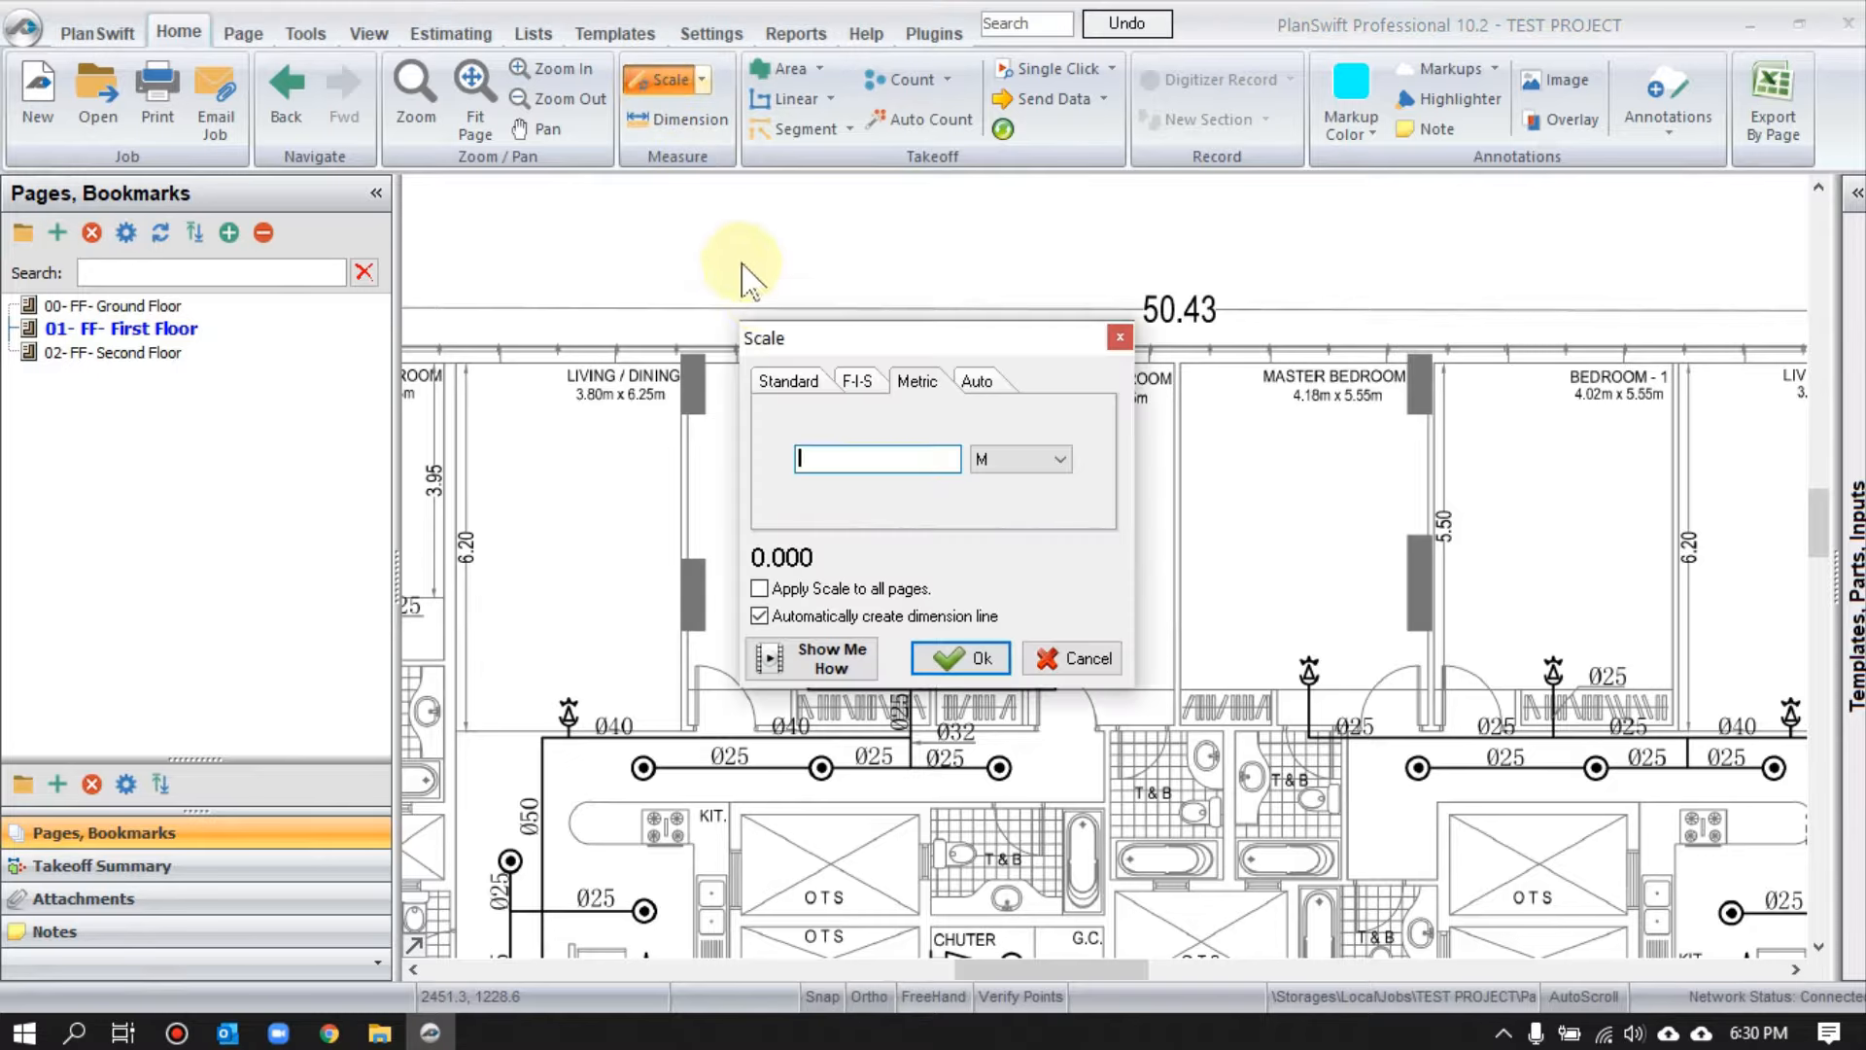
{"action": "left_click_drag", "start_coordinate": [807, 348], "coordinate": [798, 356]}
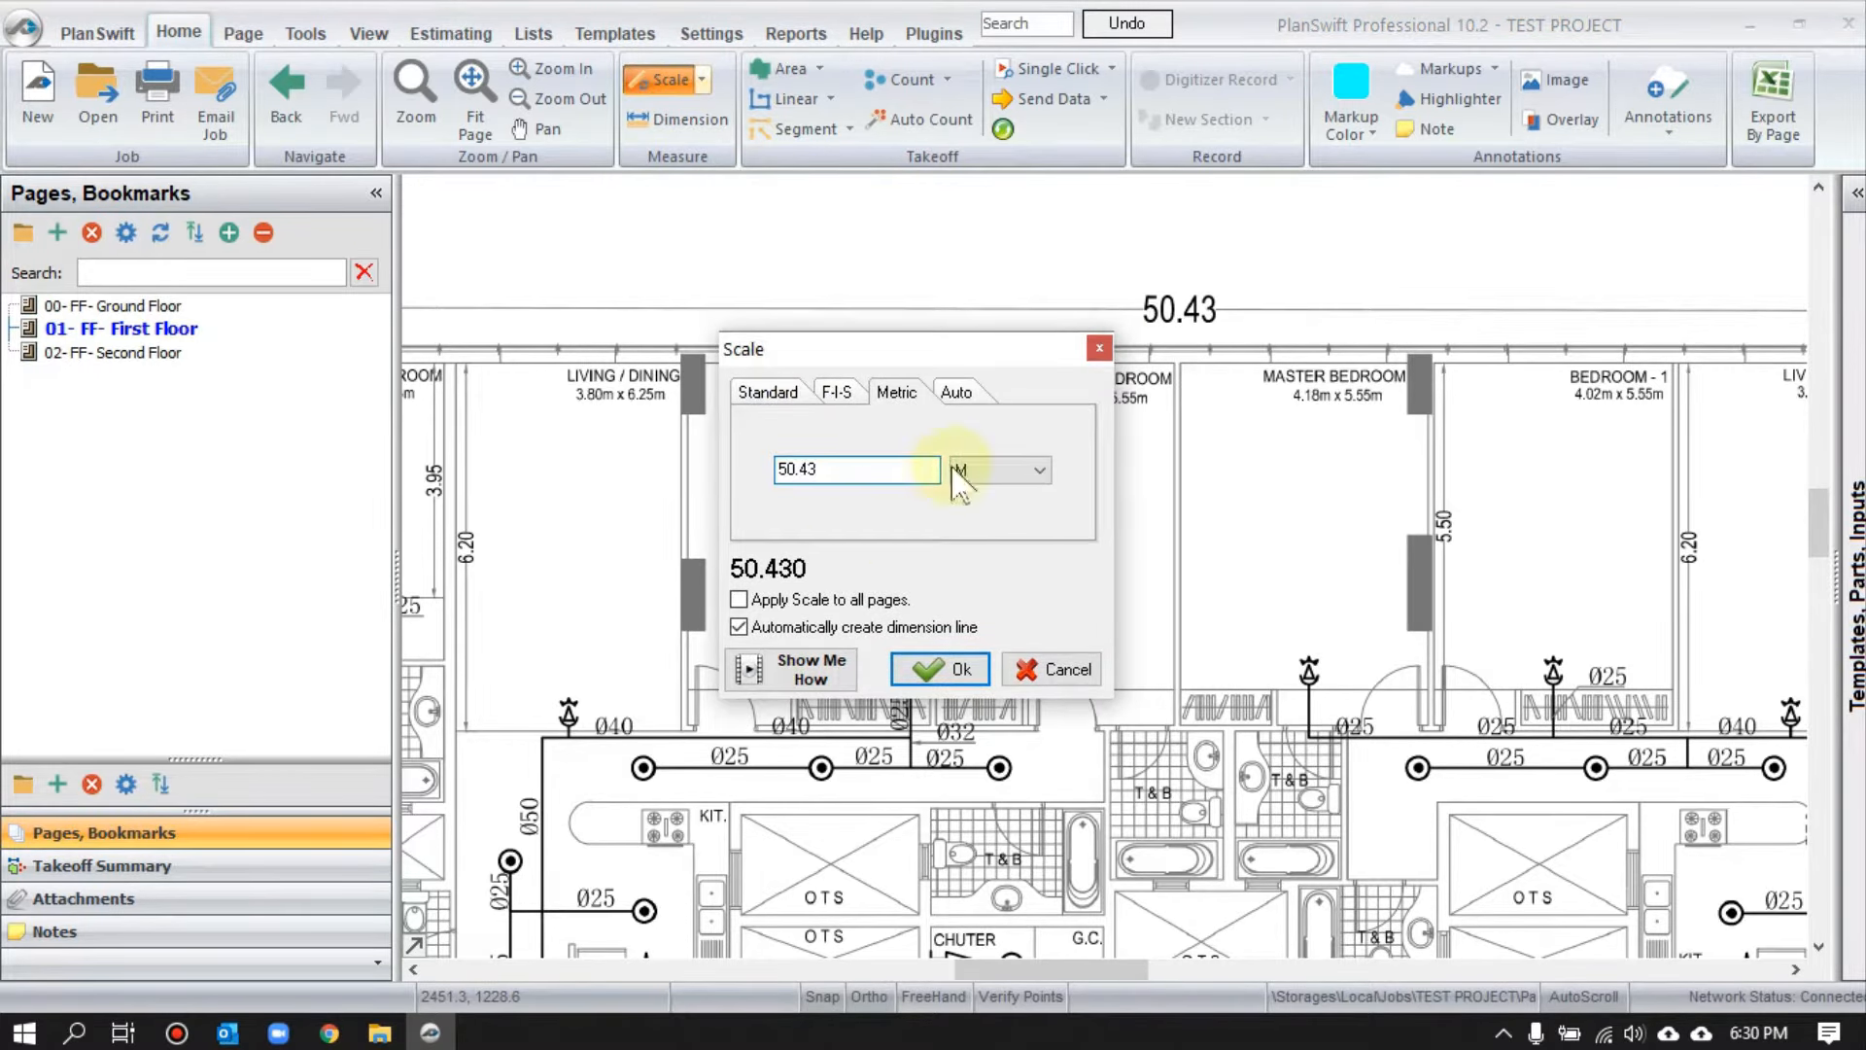
{"action": "scroll", "coordinate": [1179, 342], "scroll_direction": "up", "scroll_amount": 4}
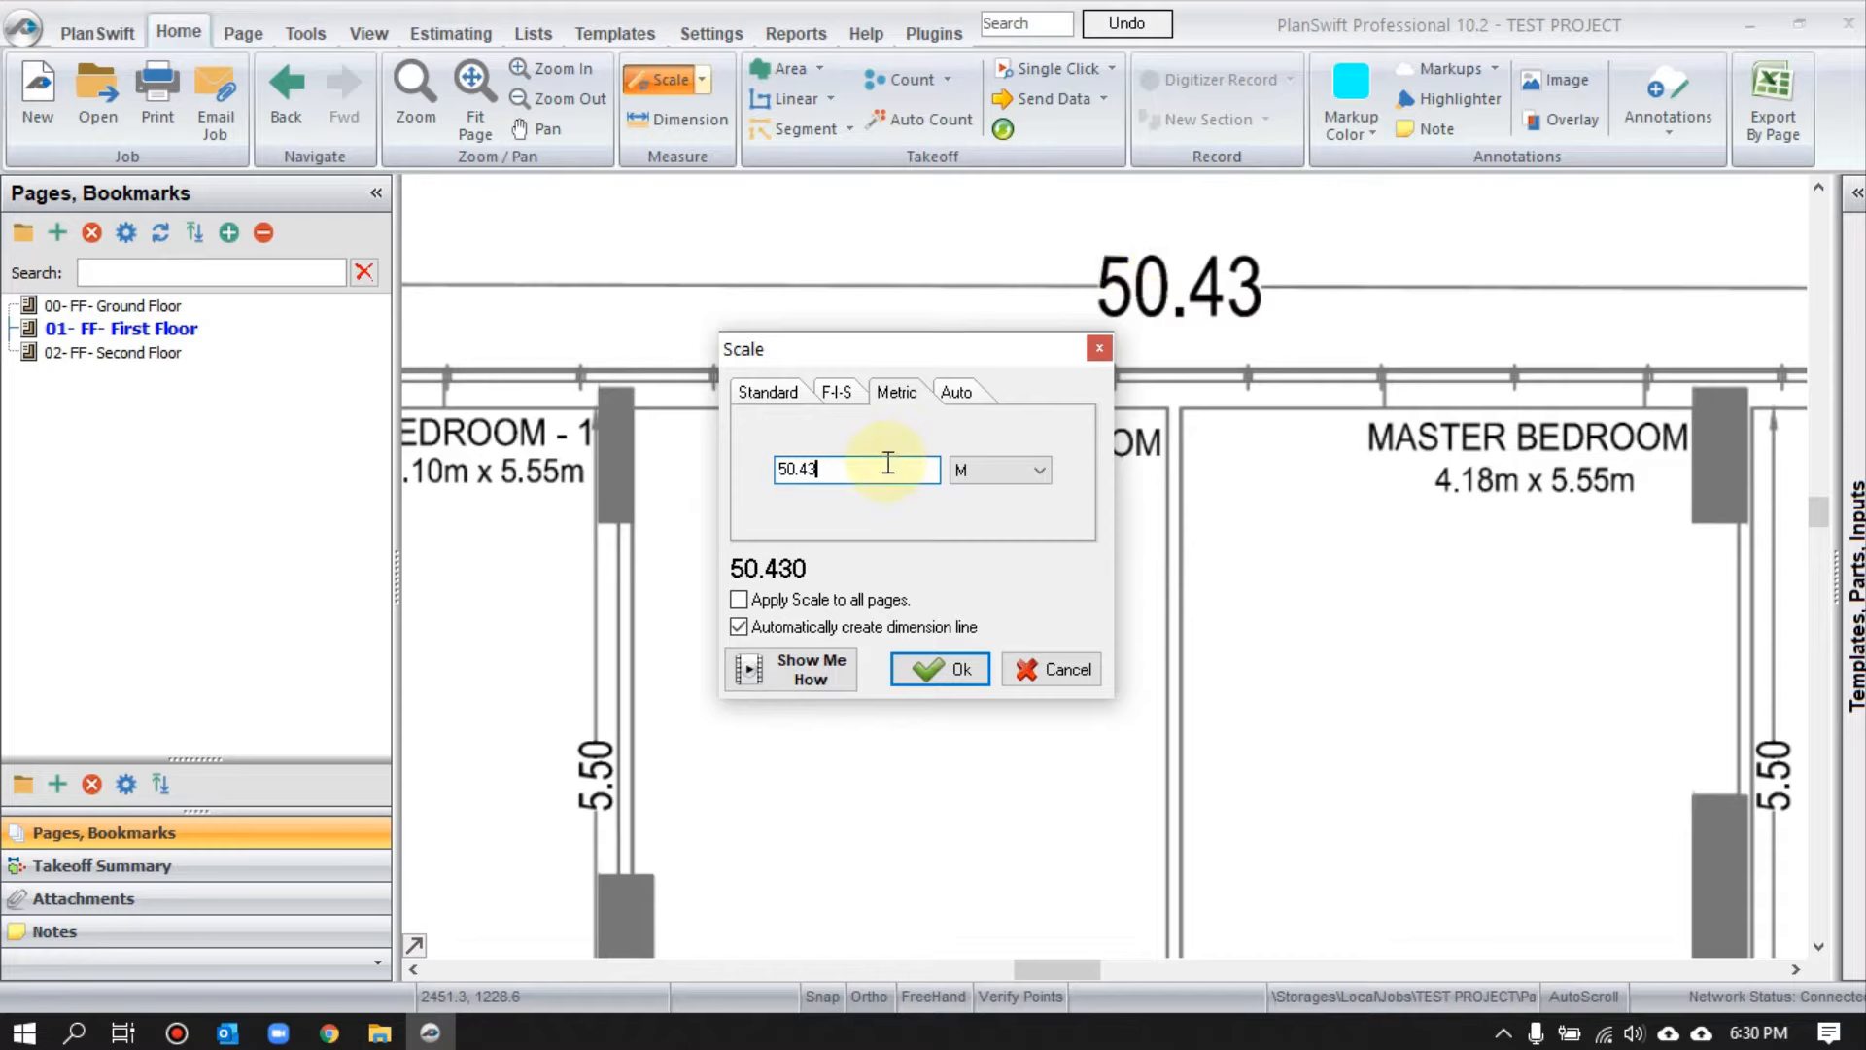
{"action": "left_click", "coordinate": [1032, 473]}
{"action": "left_click", "coordinate": [1019, 531]}
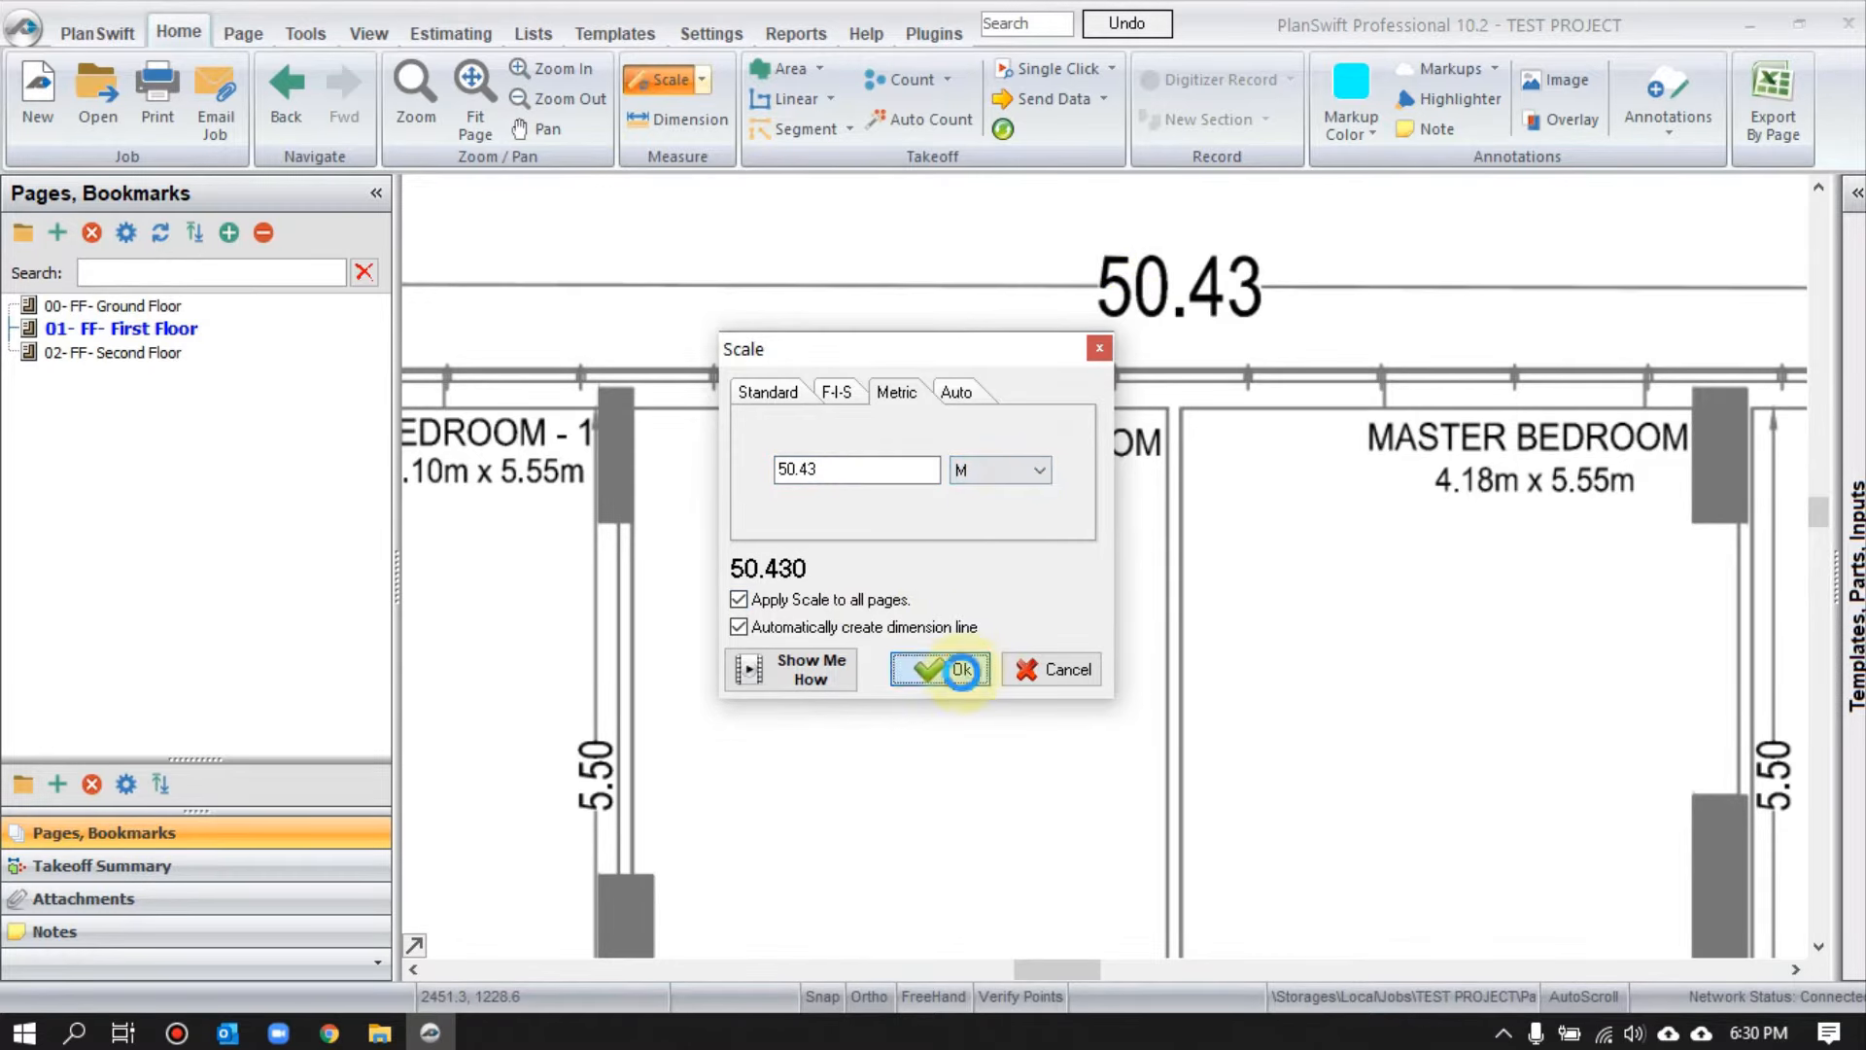
{"action": "left_click", "coordinate": [961, 670]}
{"action": "left_click", "coordinate": [1016, 569]}
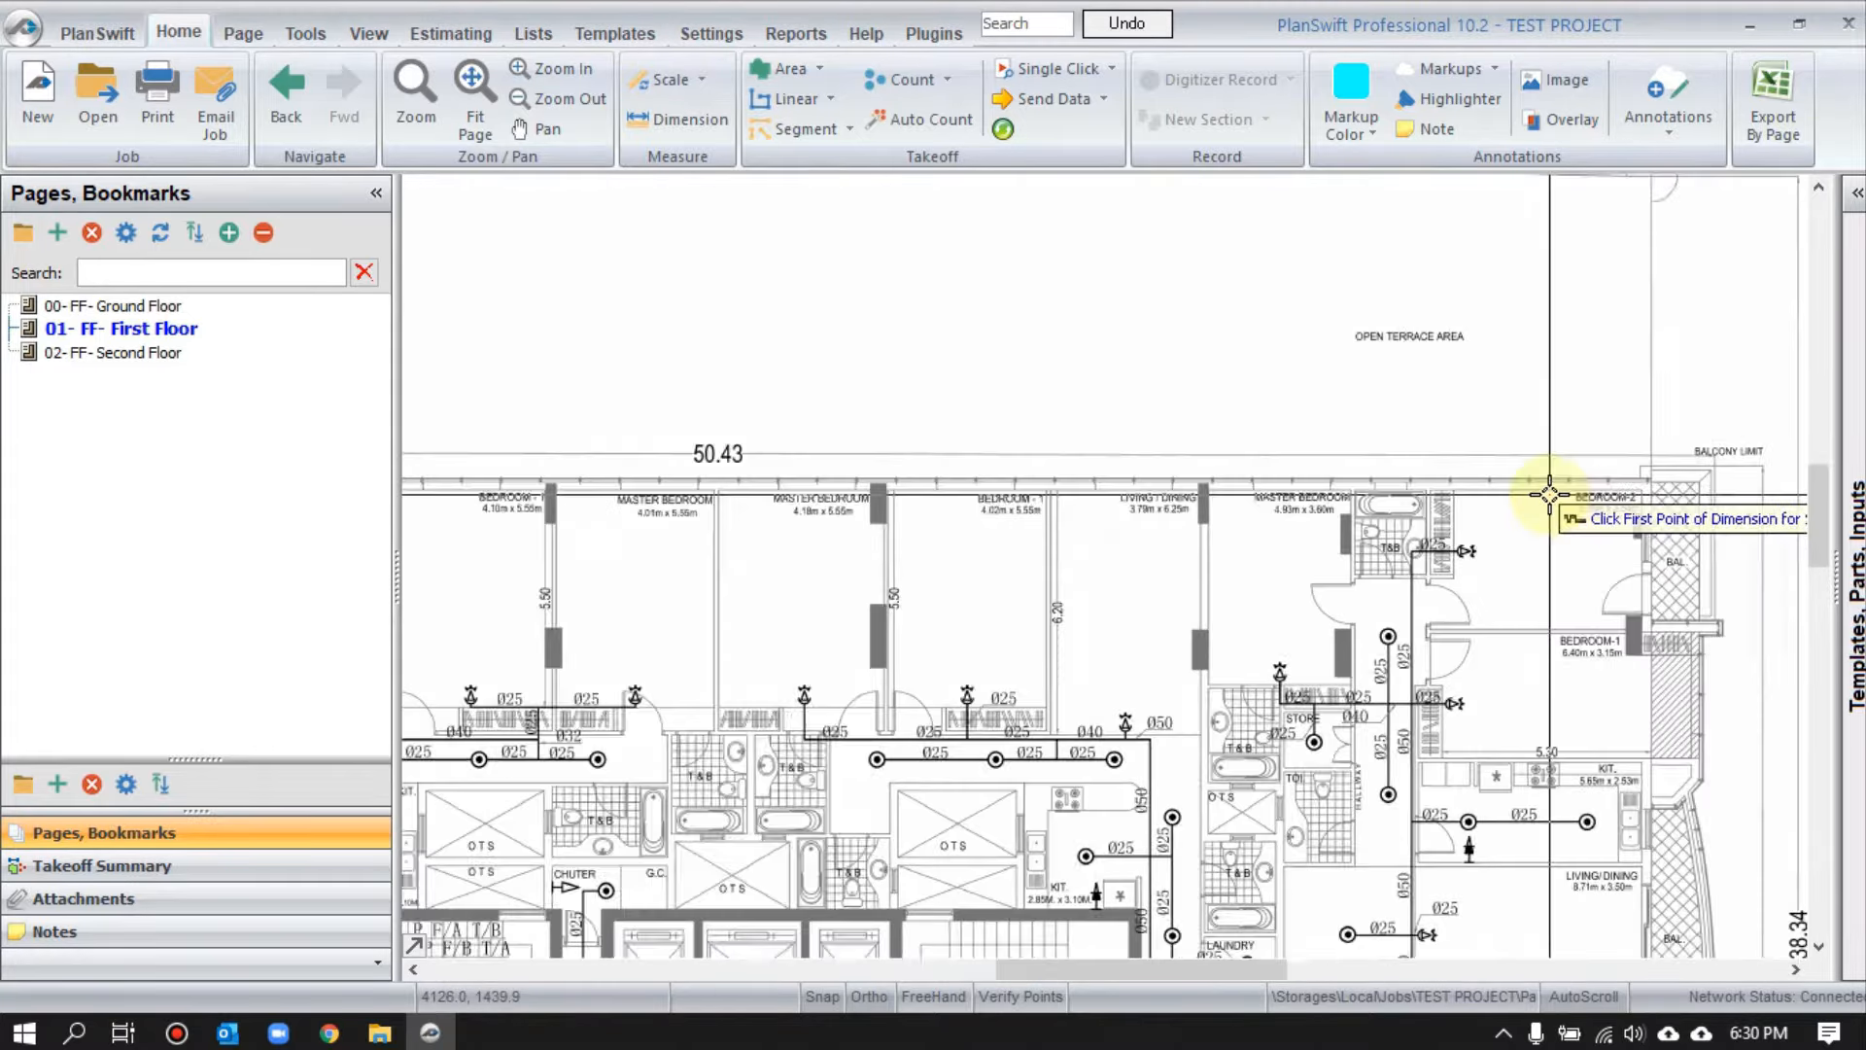
- Pick both extension lines of the 50.43 overall dimension above the building as the scaling points
{"action": "left_click_drag", "start_coordinate": [1550, 494], "coordinate": [1131, 439]}
{"action": "scroll", "coordinate": [1254, 437], "scroll_direction": "up", "scroll_amount": 10}
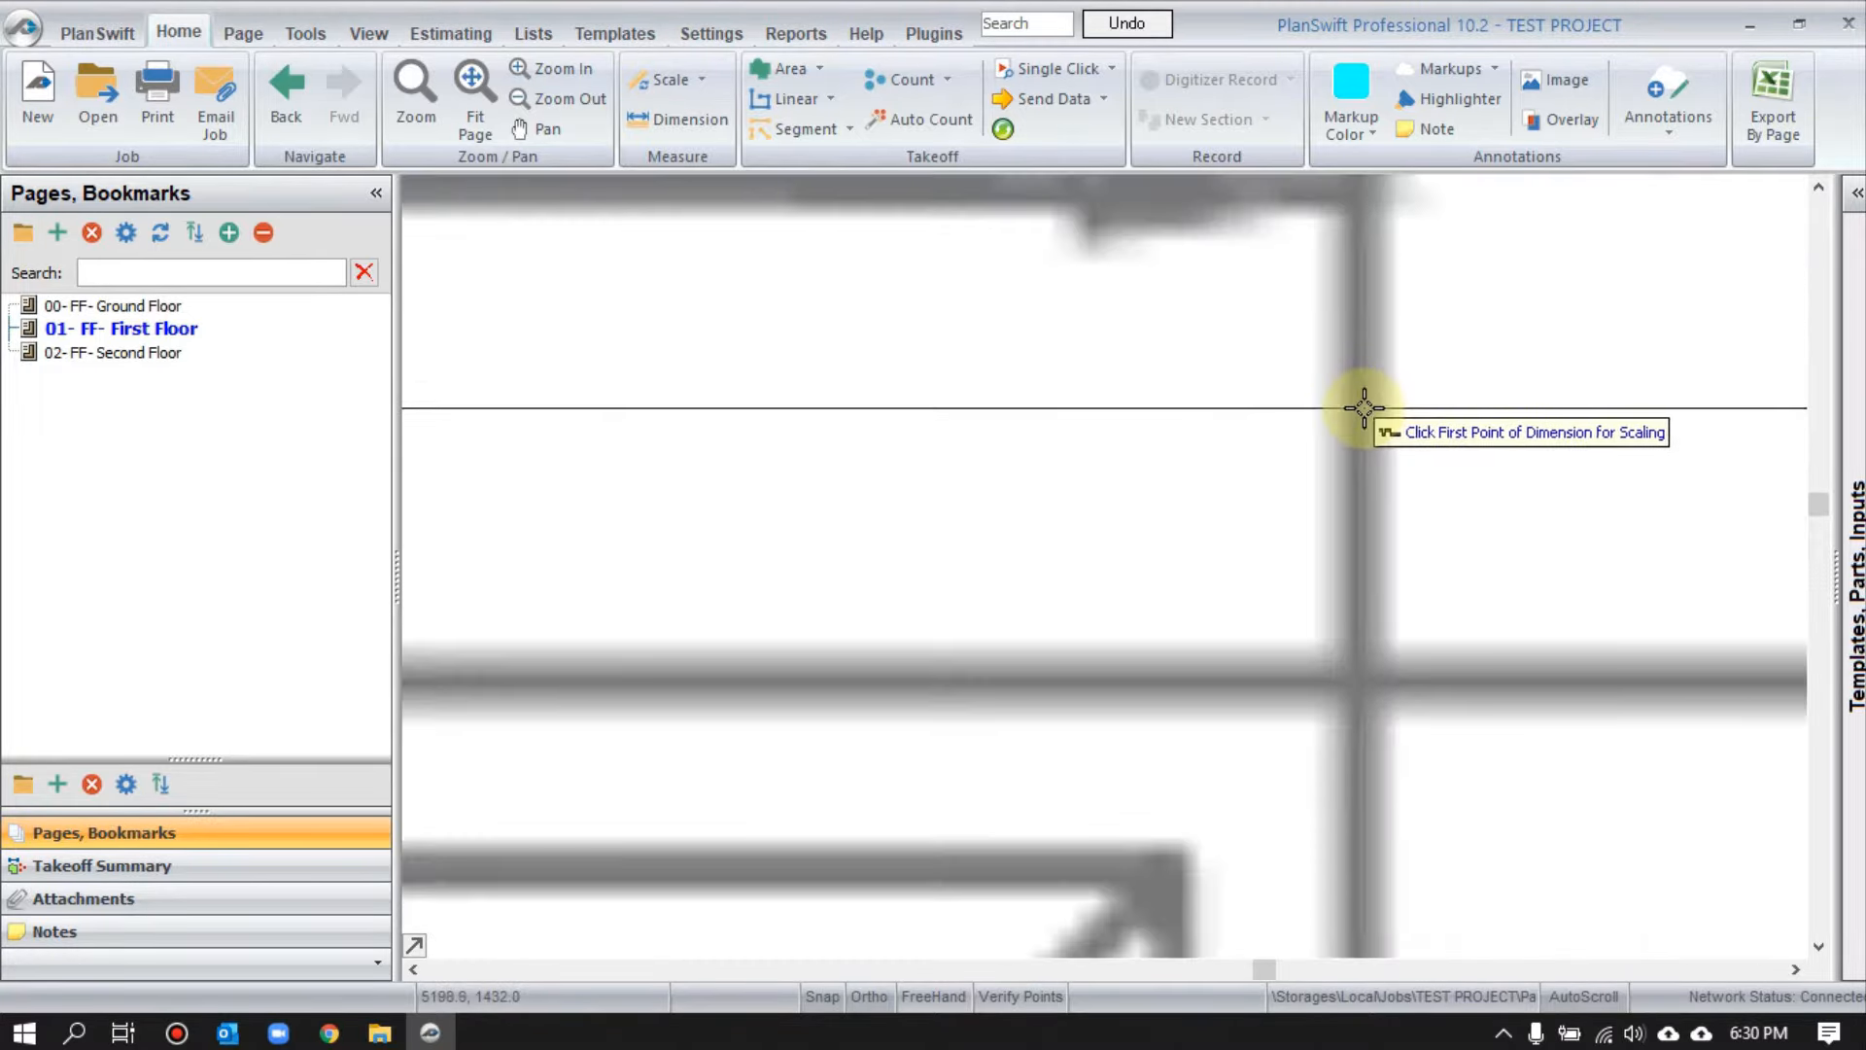
{"action": "left_click", "coordinate": [1361, 408]}
{"action": "scroll", "coordinate": [1364, 409], "scroll_direction": "down", "scroll_amount": 10}
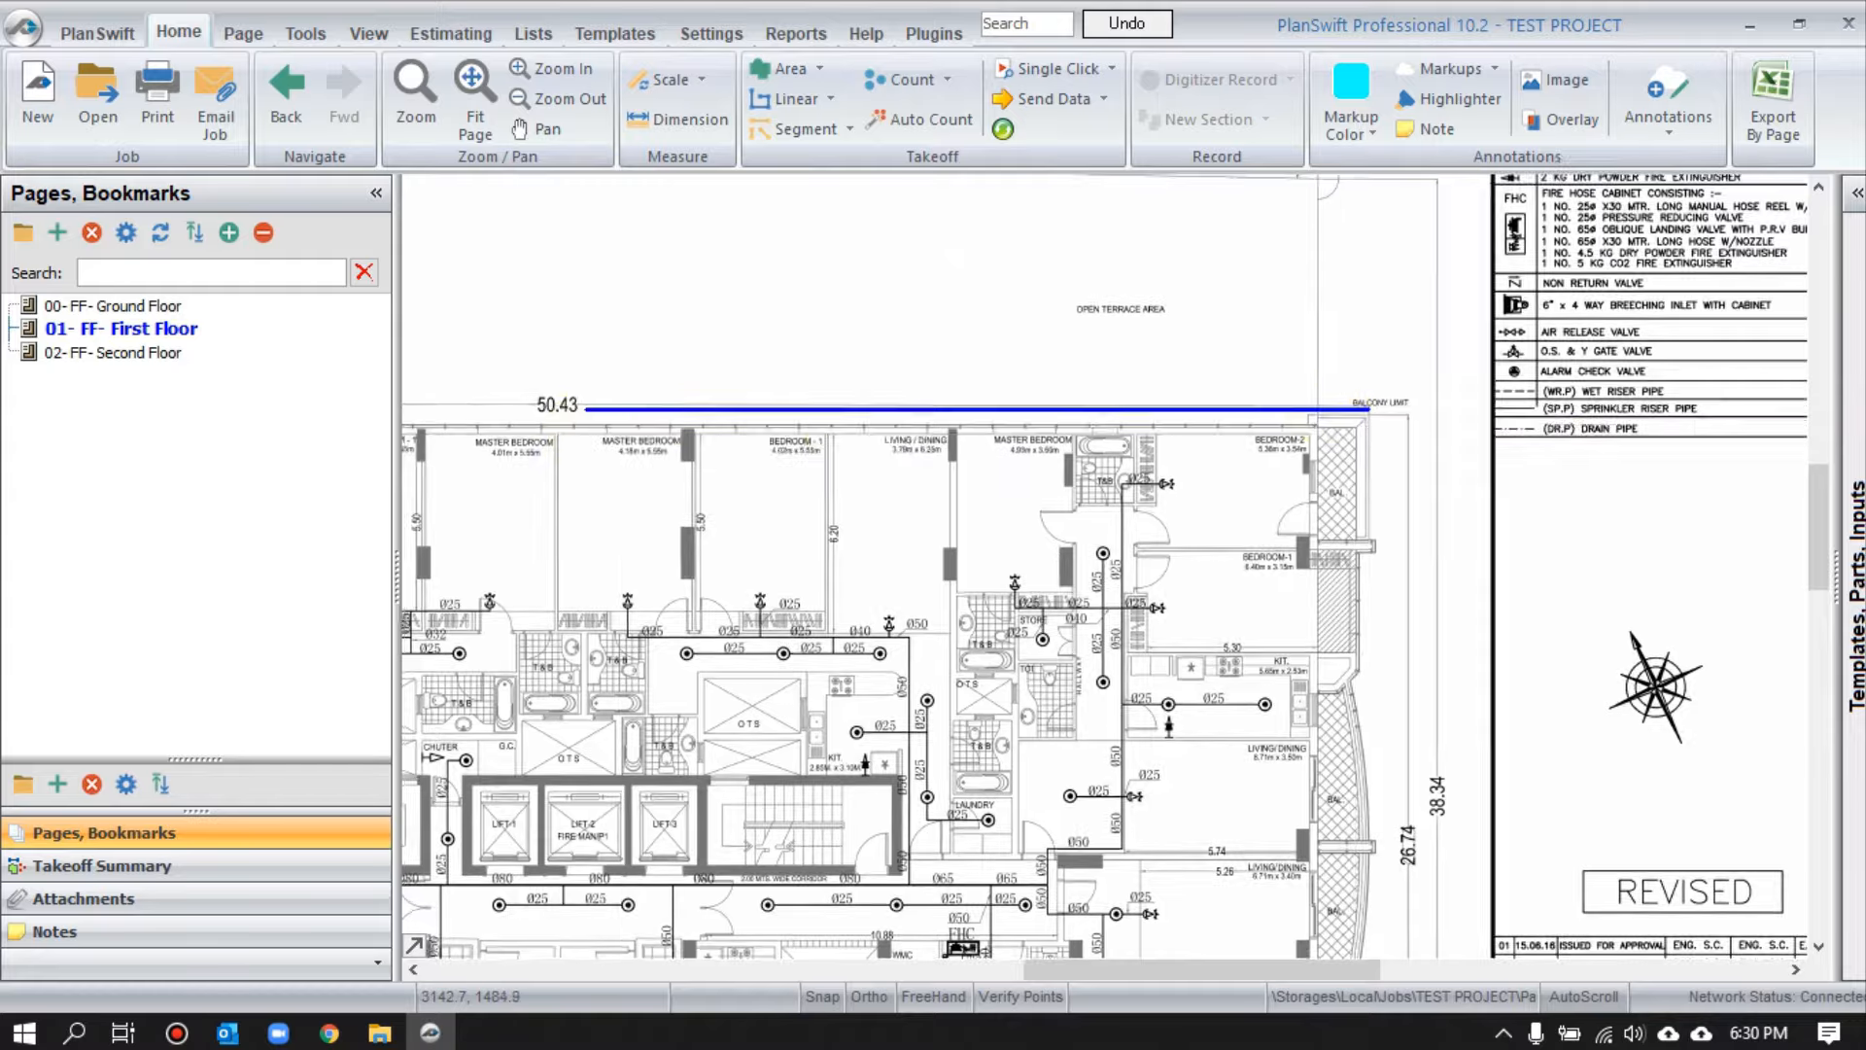
{"action": "scroll", "coordinate": [586, 408], "scroll_direction": "up", "scroll_amount": 10}
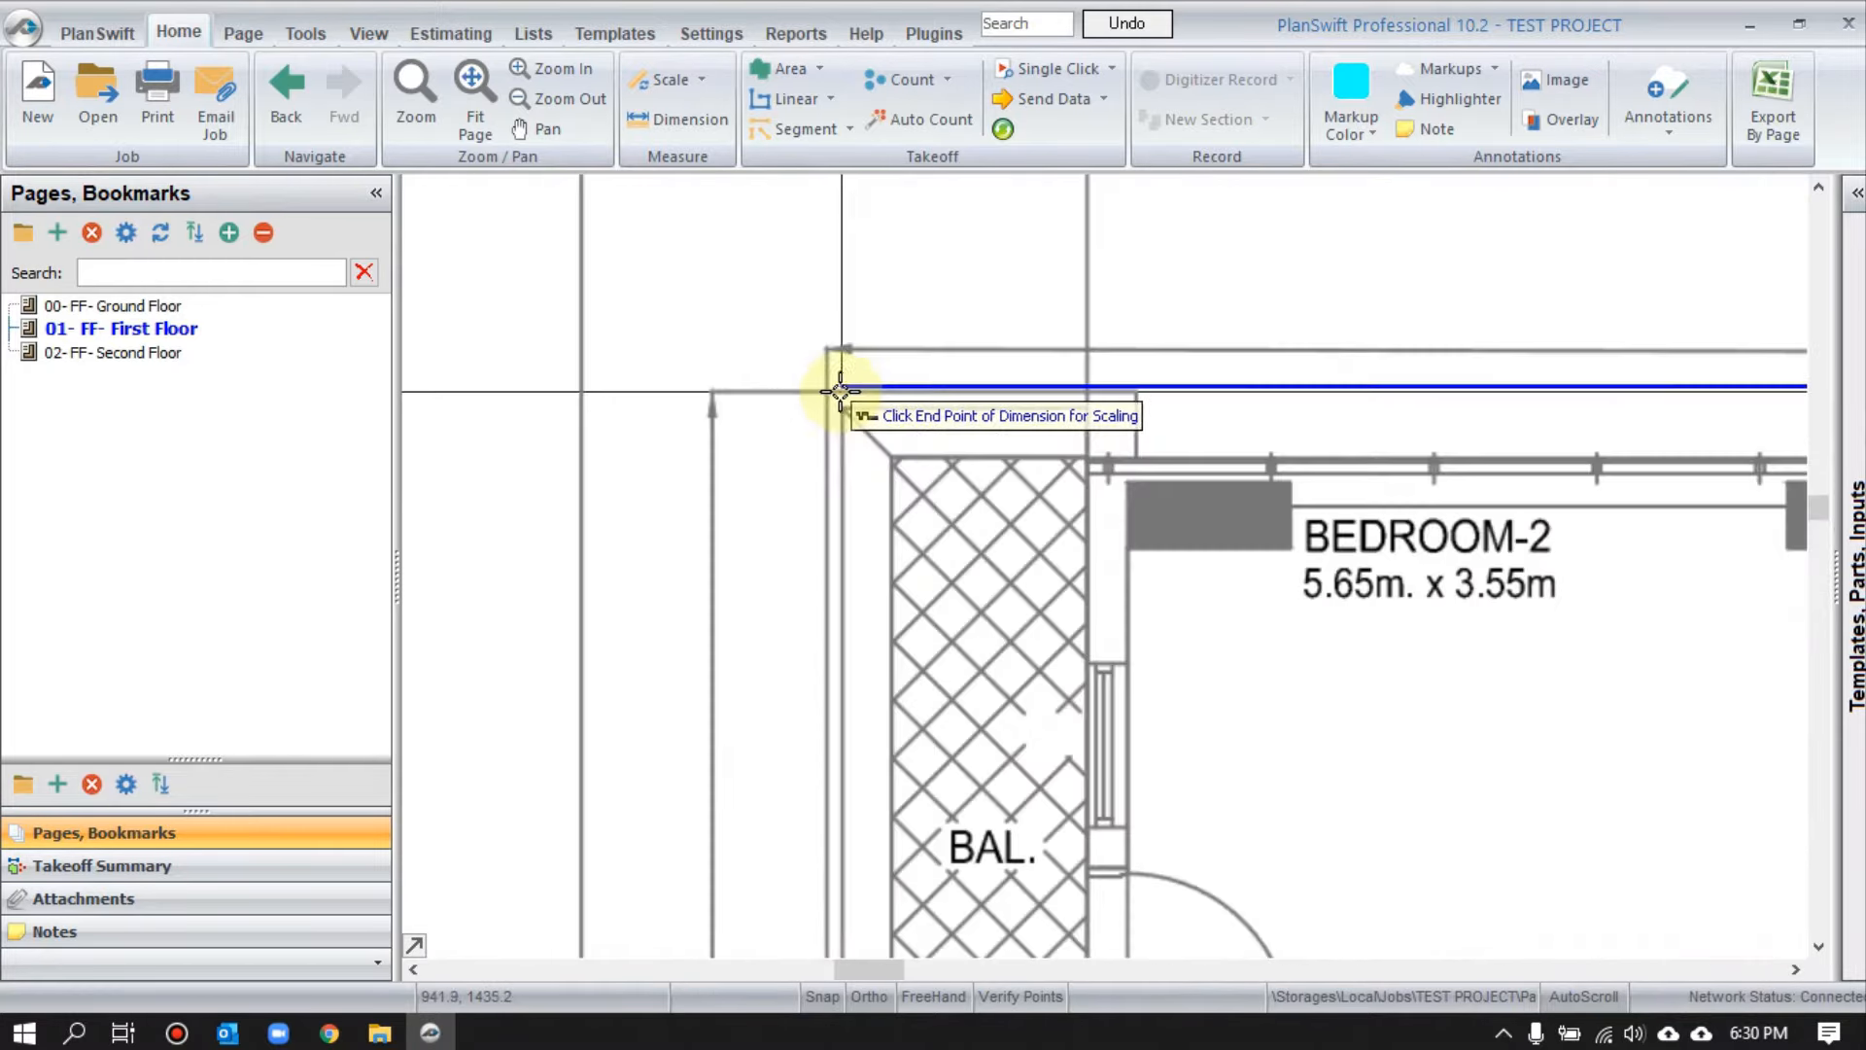
{"action": "scroll", "coordinate": [841, 391], "scroll_direction": "up", "scroll_amount": 3}
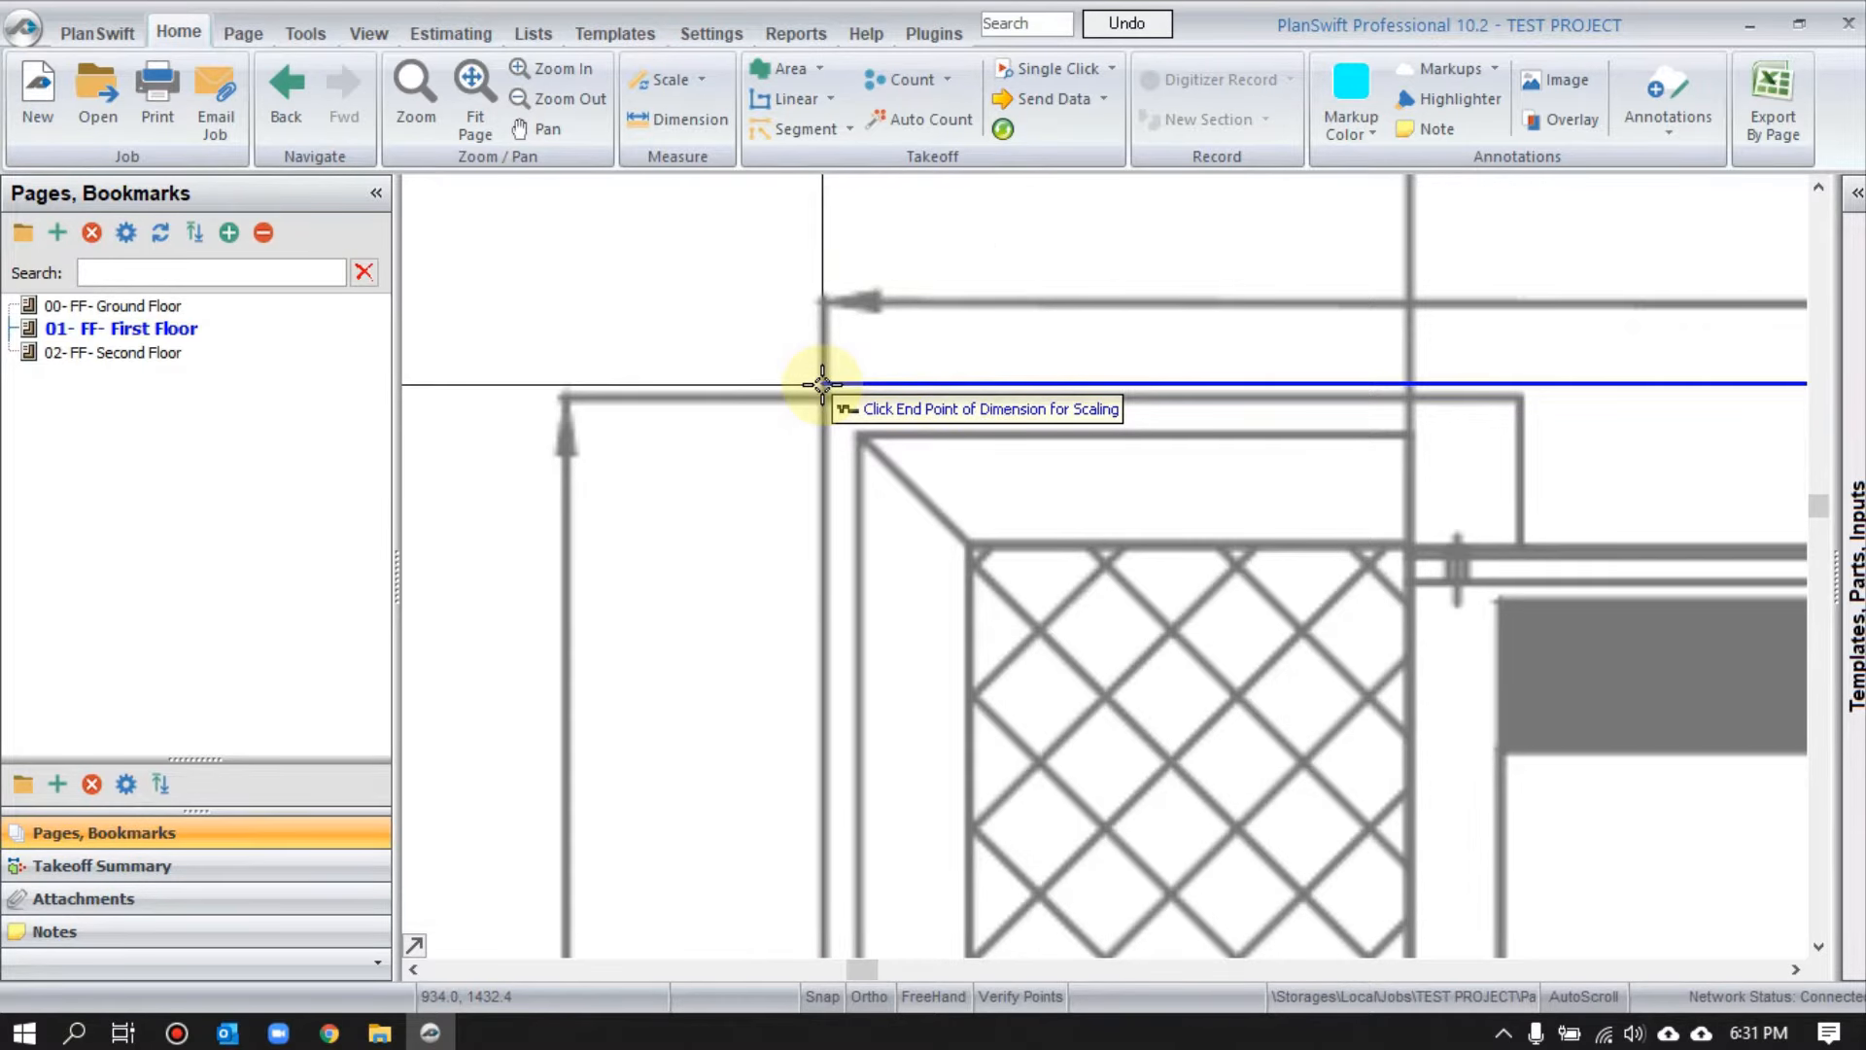
{"action": "scroll", "coordinate": [822, 383], "scroll_direction": "up", "scroll_amount": 4}
{"action": "left_click", "coordinate": [826, 381]}
- Compare the created dimension line and its label with the printed overall dimension above the First Floor plan
{"action": "scroll", "coordinate": [708, 388], "scroll_direction": "down", "scroll_amount": 6}
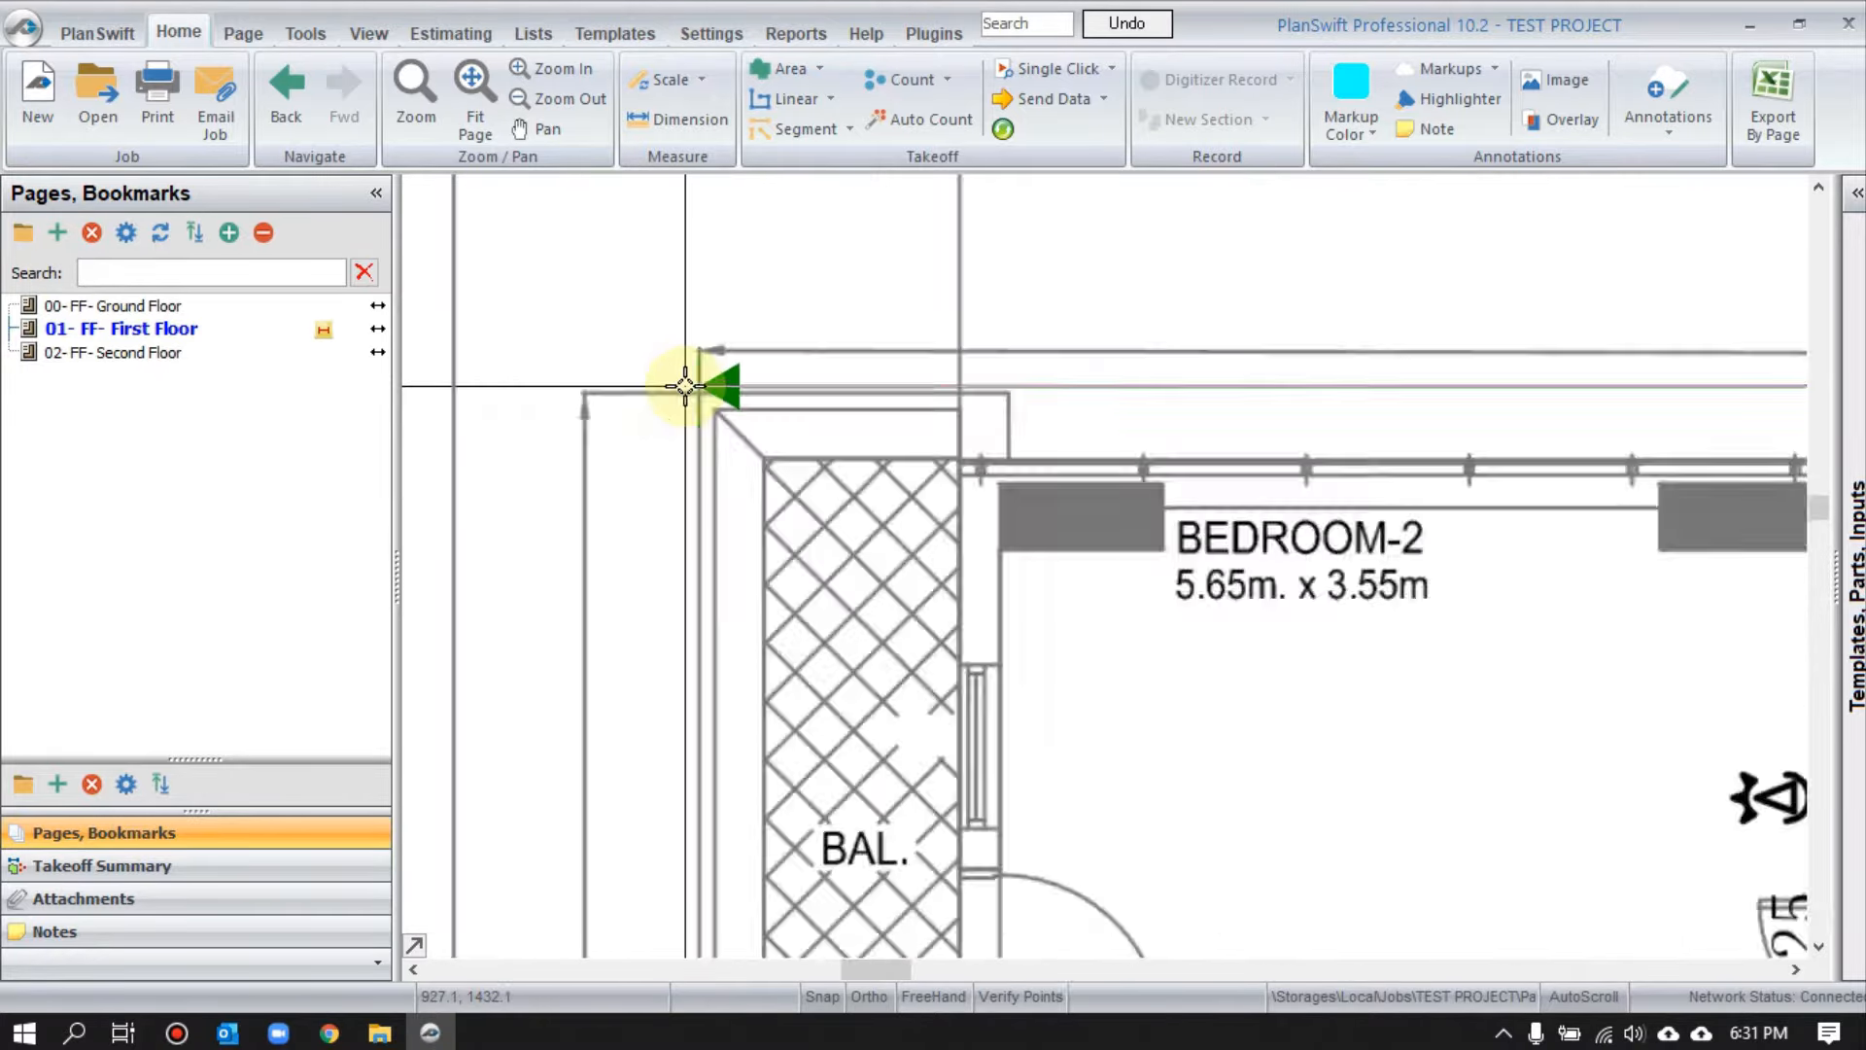
{"action": "scroll", "coordinate": [1264, 423], "scroll_direction": "down", "scroll_amount": 3}
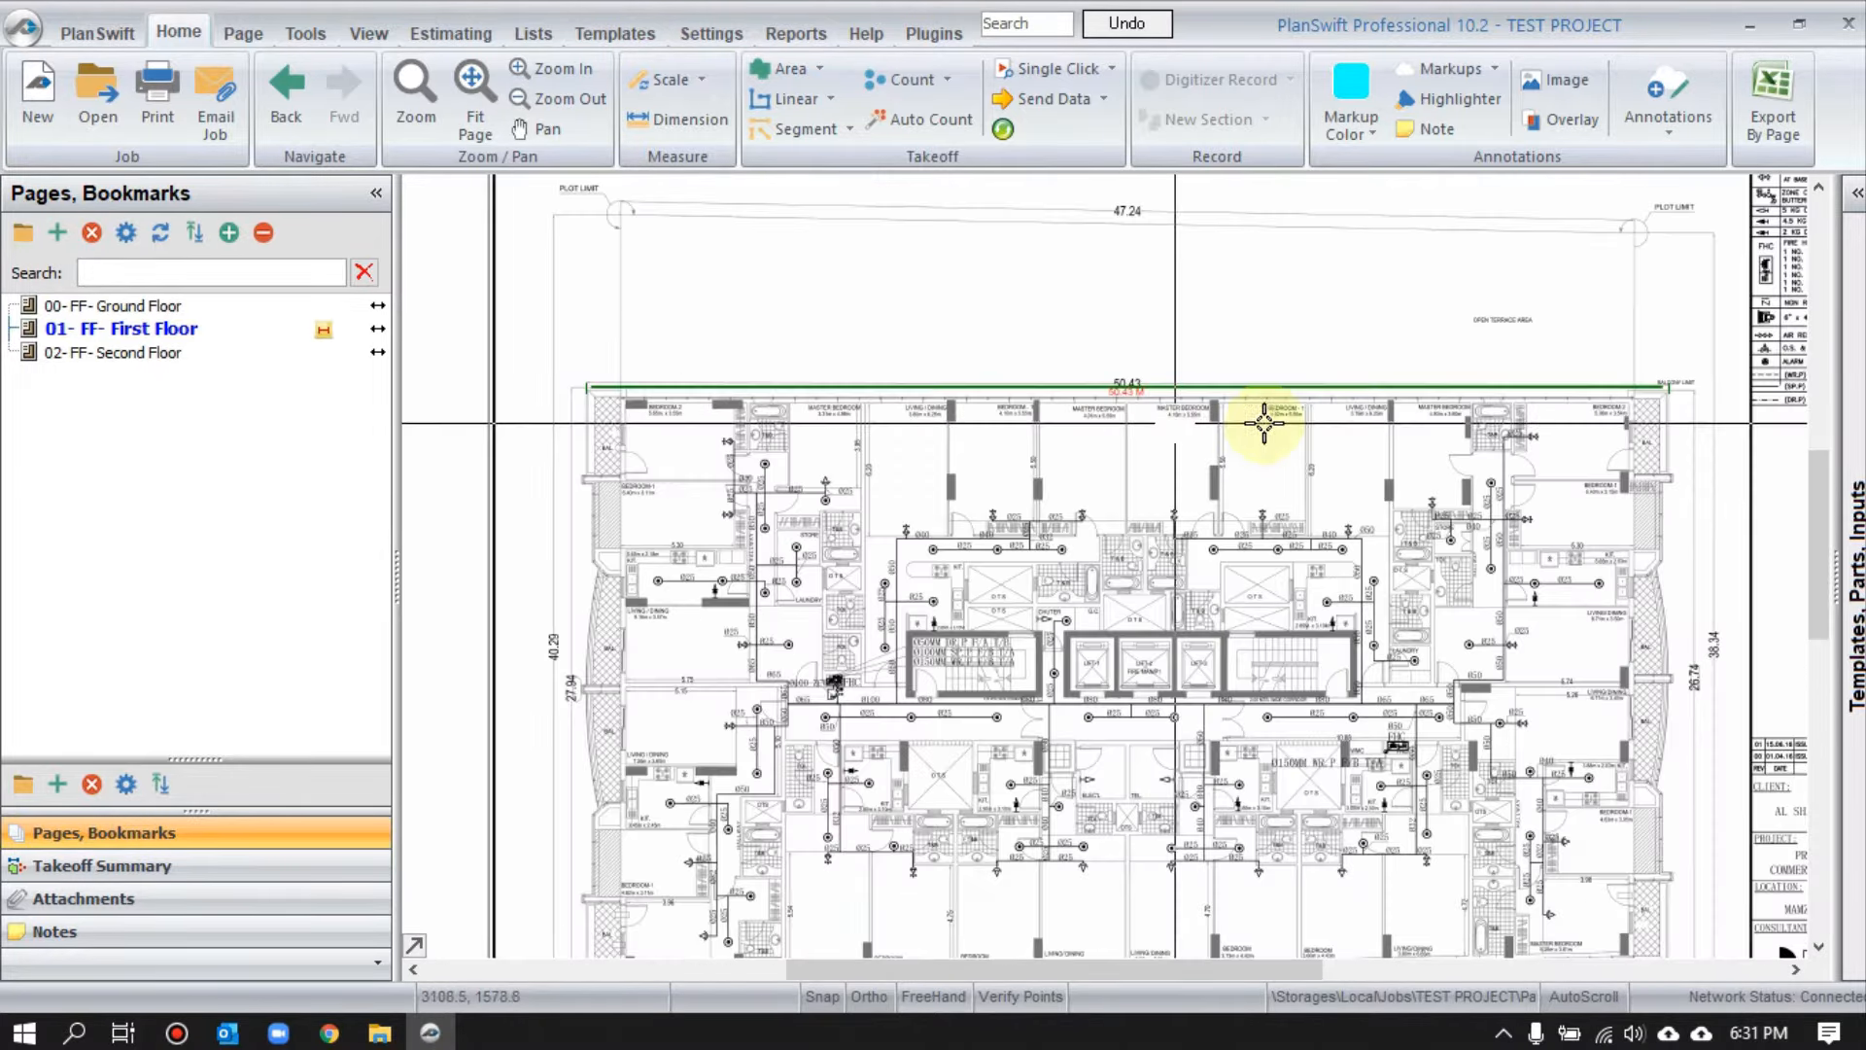
{"action": "scroll", "coordinate": [1128, 390], "scroll_direction": "up", "scroll_amount": 4}
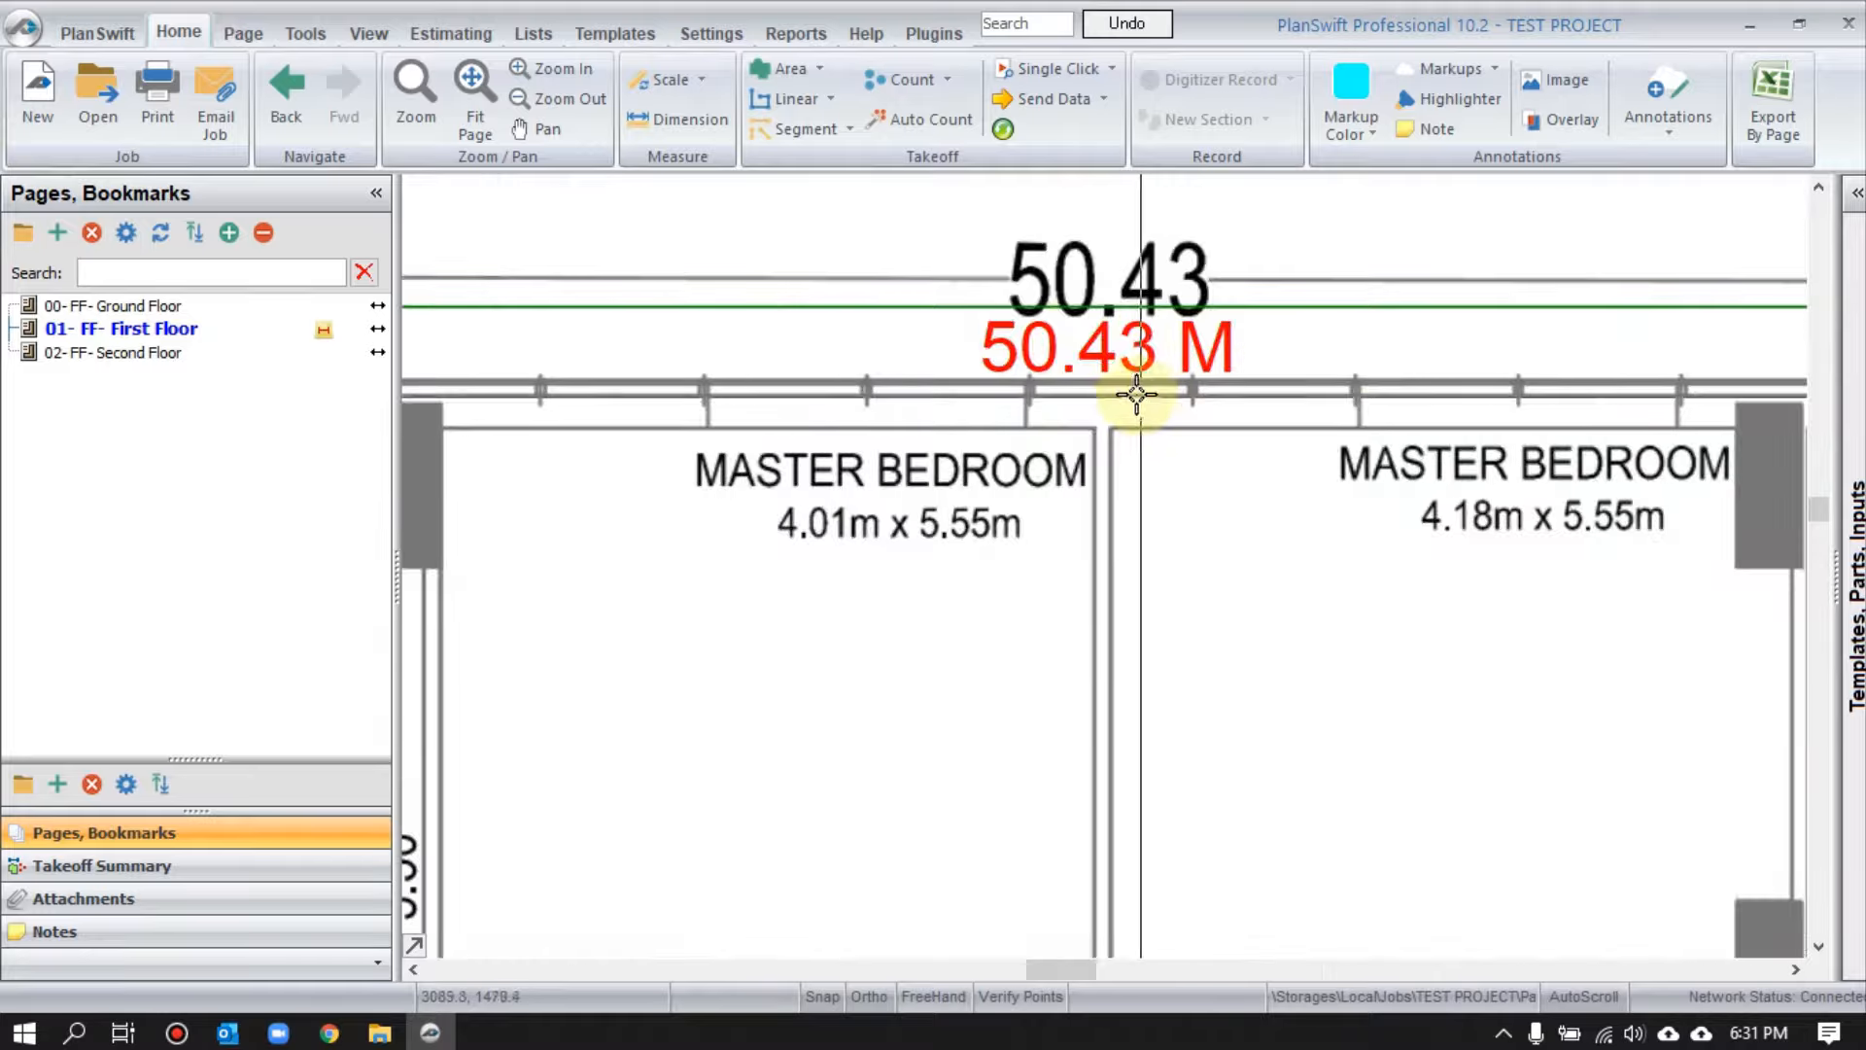
{"action": "scroll", "coordinate": [1099, 396], "scroll_direction": "down", "scroll_amount": 2}
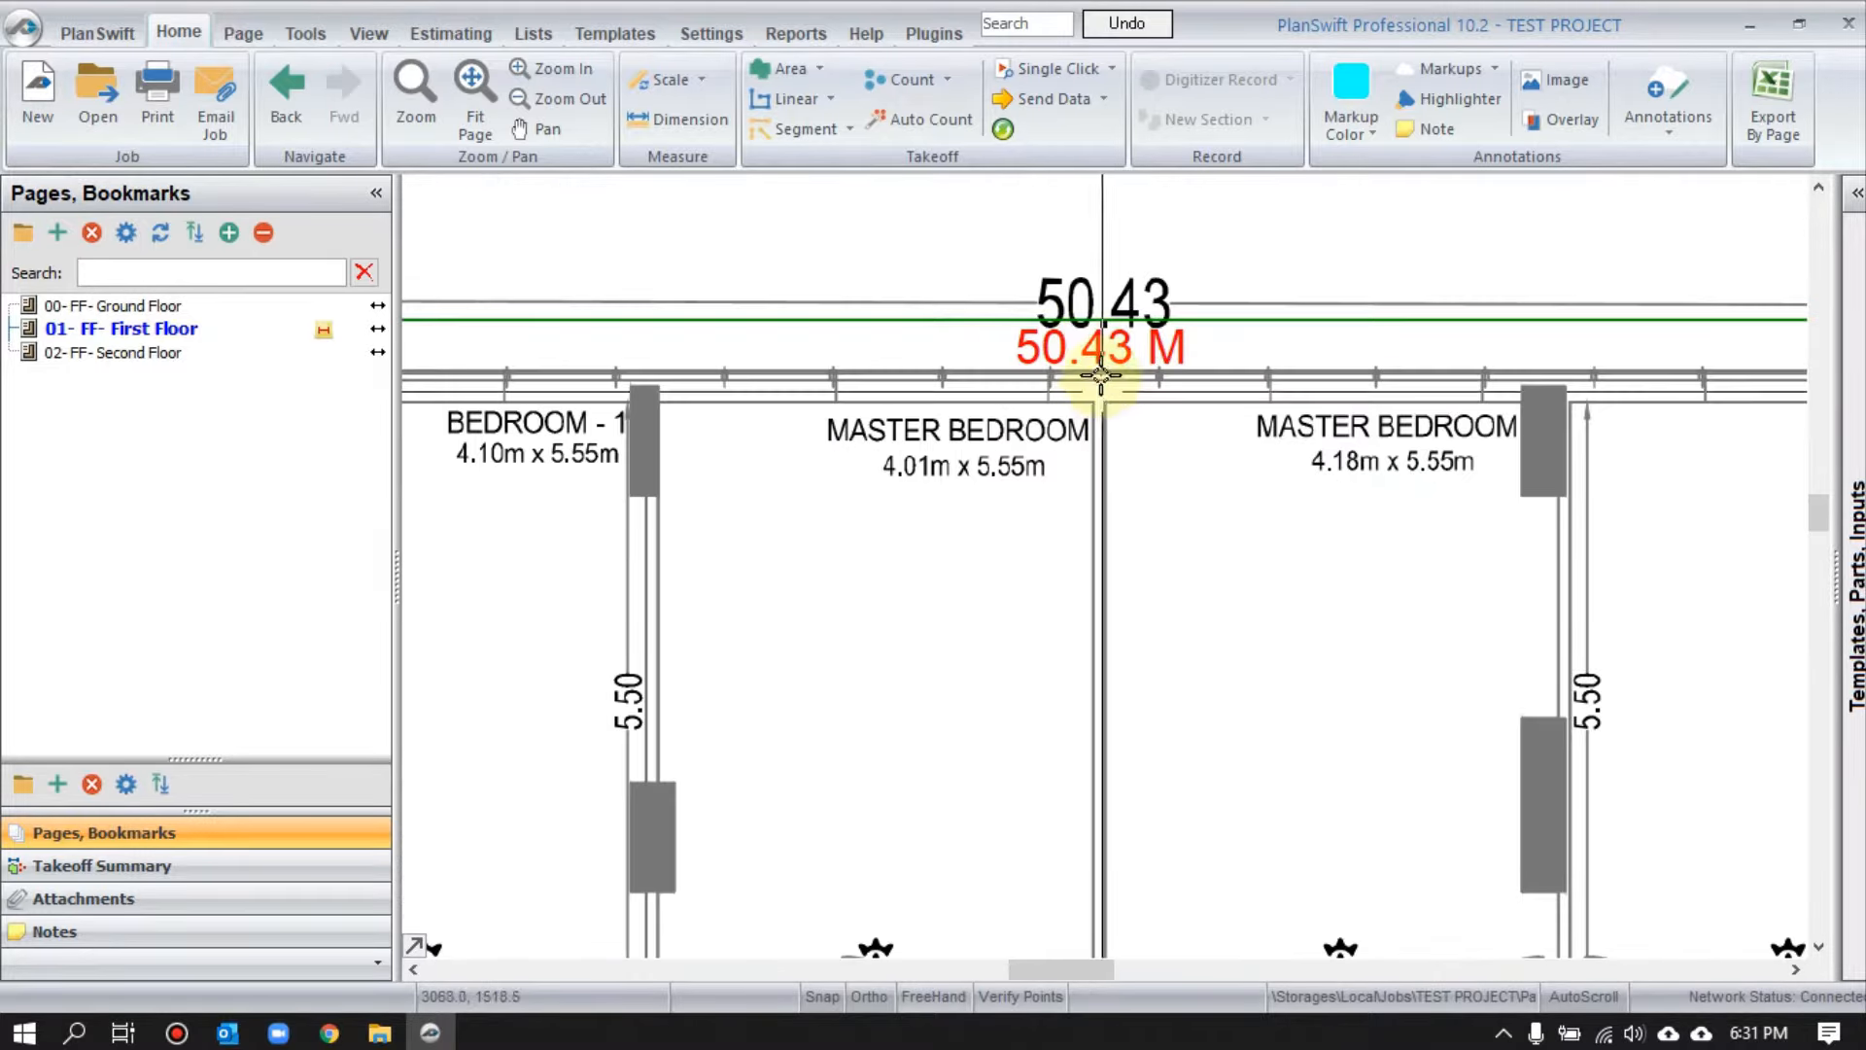
{"action": "scroll", "coordinate": [1109, 337], "scroll_direction": "down", "scroll_amount": 3}
{"action": "scroll", "coordinate": [1062, 450], "scroll_direction": "up", "scroll_amount": 3}
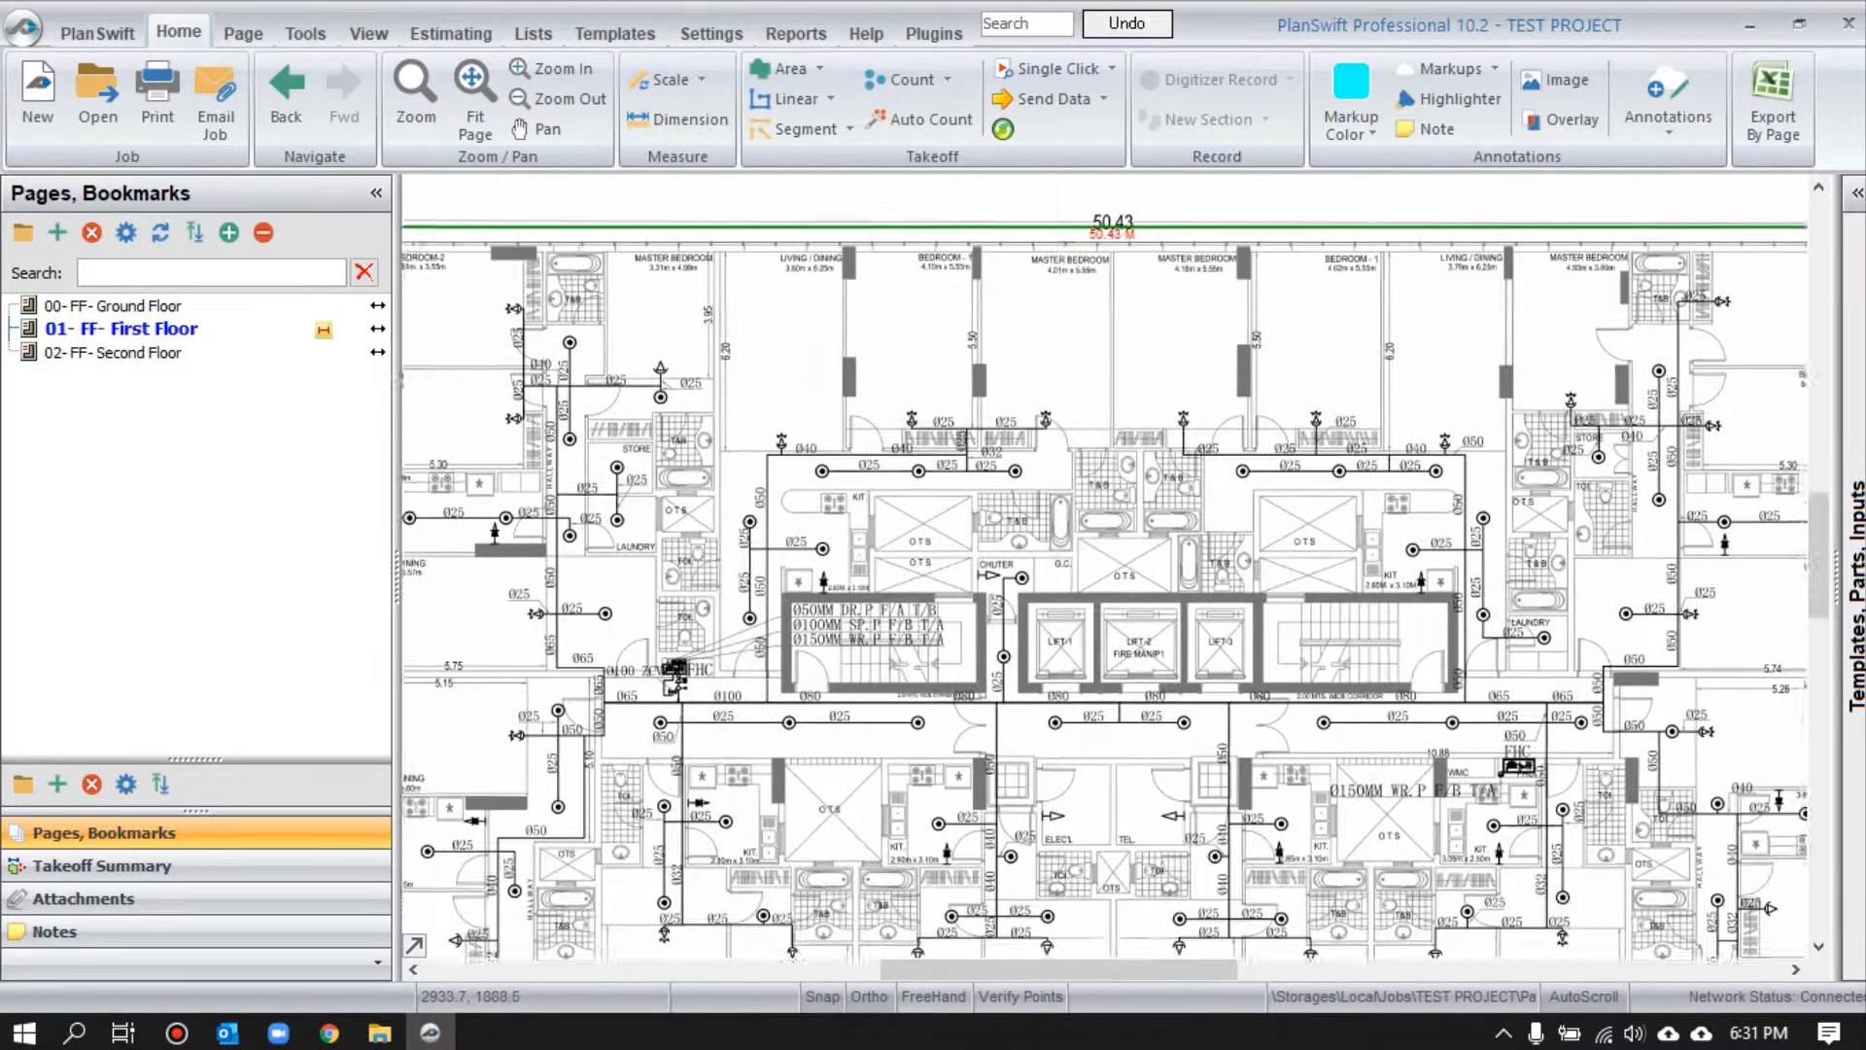
- Dimension the clear width between the walls of the master bedroom labelled 4.01m x 5.55m, below the 50.43 overall dimension
{"action": "left_click_drag", "start_coordinate": [1119, 485], "coordinate": [1097, 676]}
{"action": "scroll", "coordinate": [1029, 421], "scroll_direction": "up", "scroll_amount": 2}
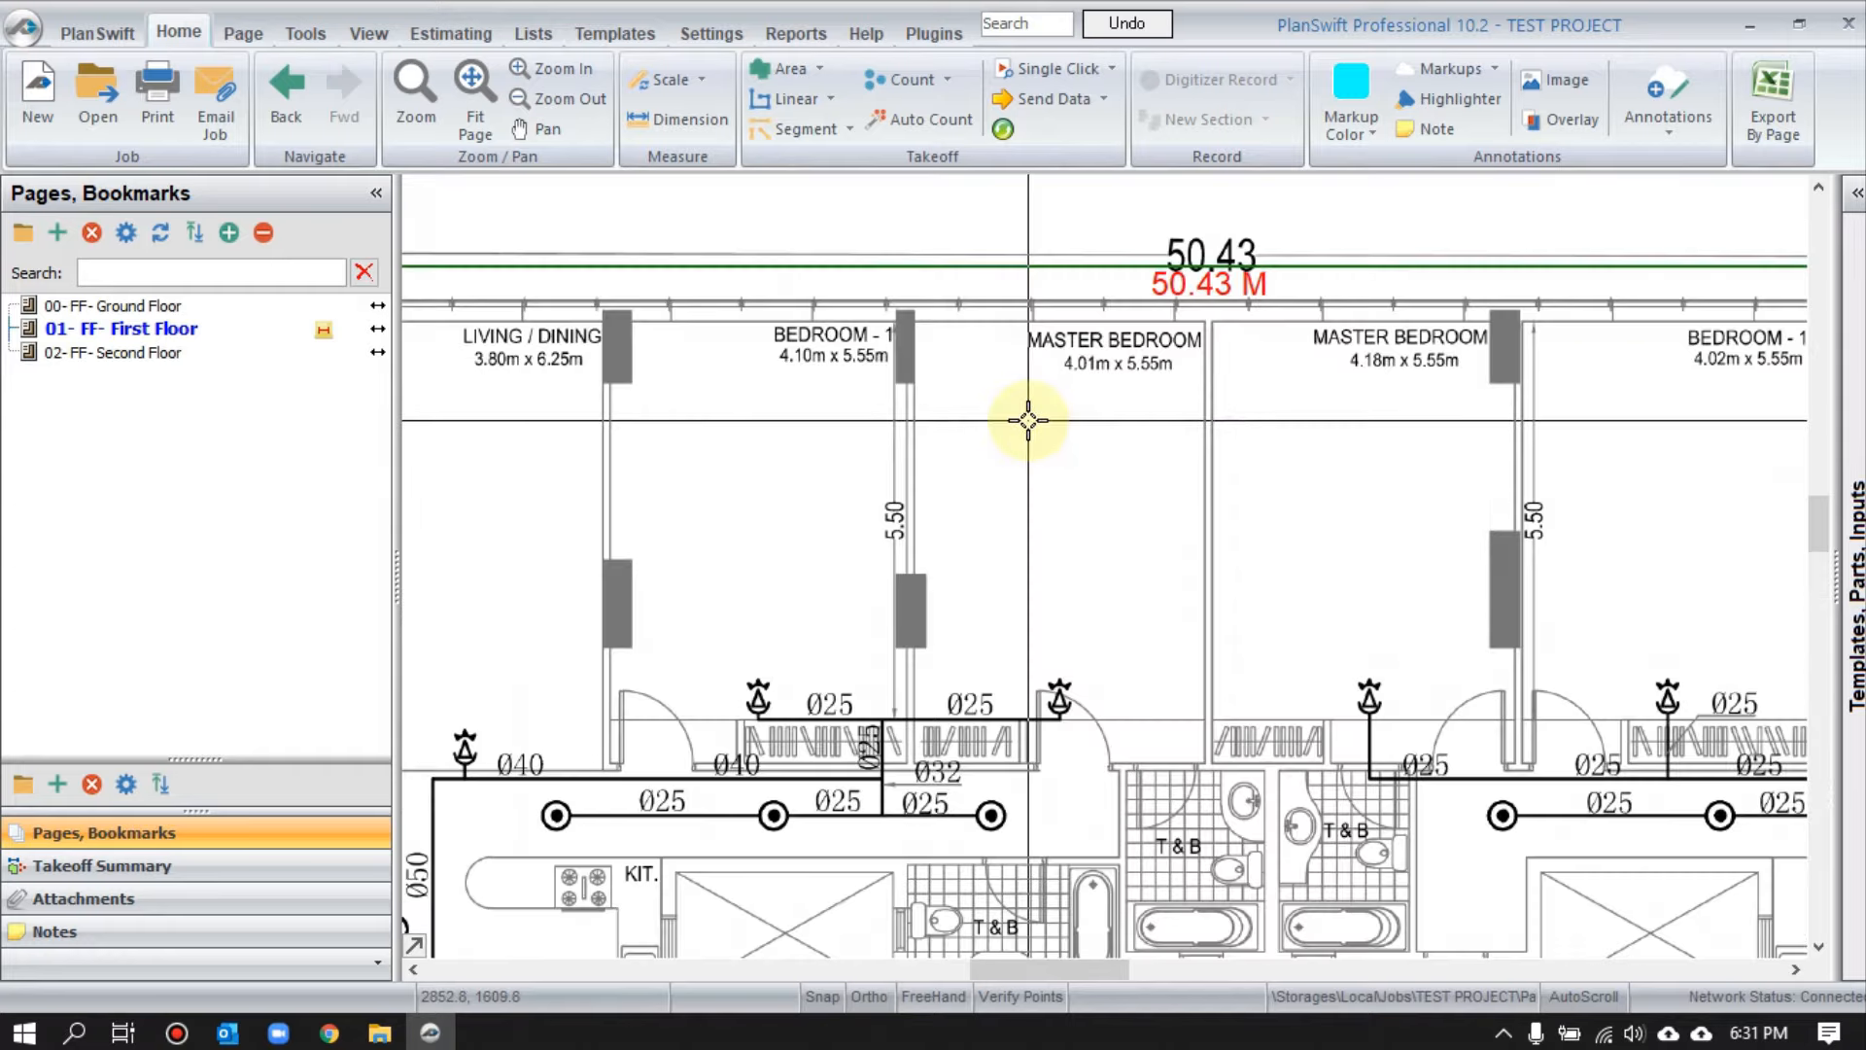
{"action": "scroll", "coordinate": [1095, 316], "scroll_direction": "up", "scroll_amount": 1}
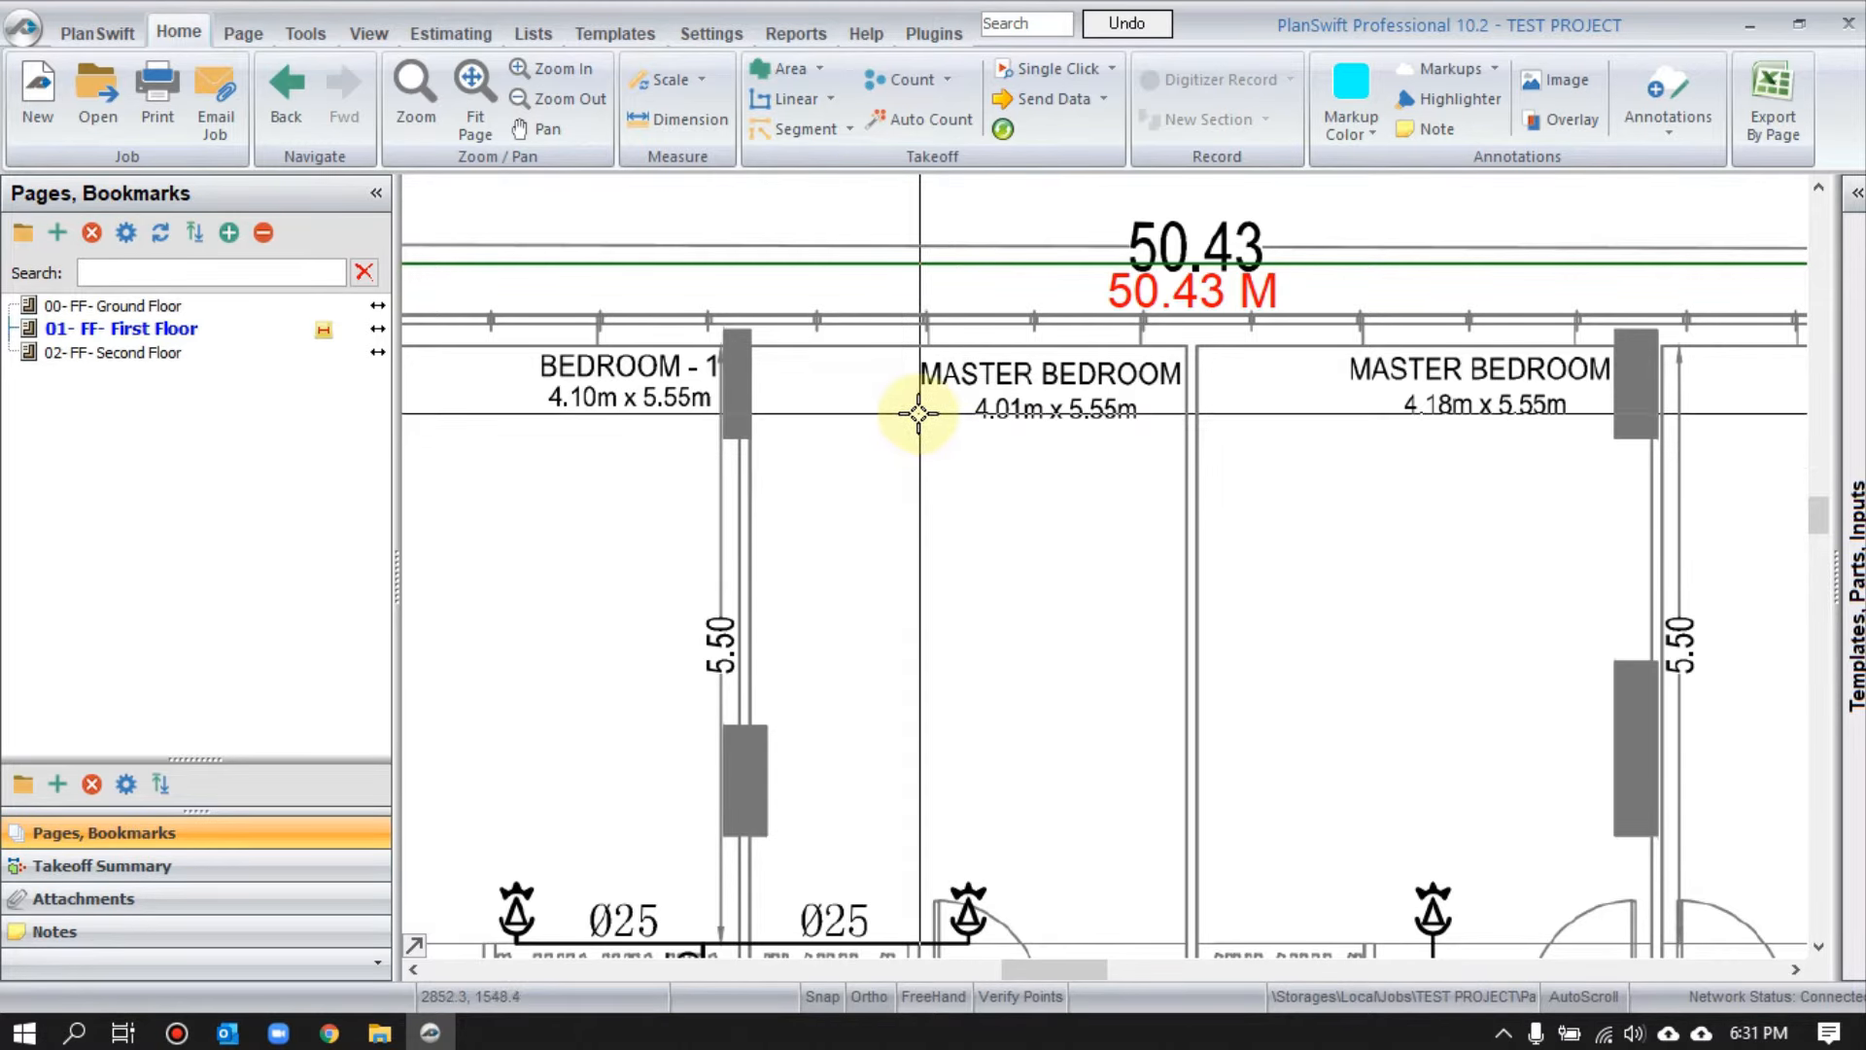
{"action": "left_click", "coordinate": [704, 121]}
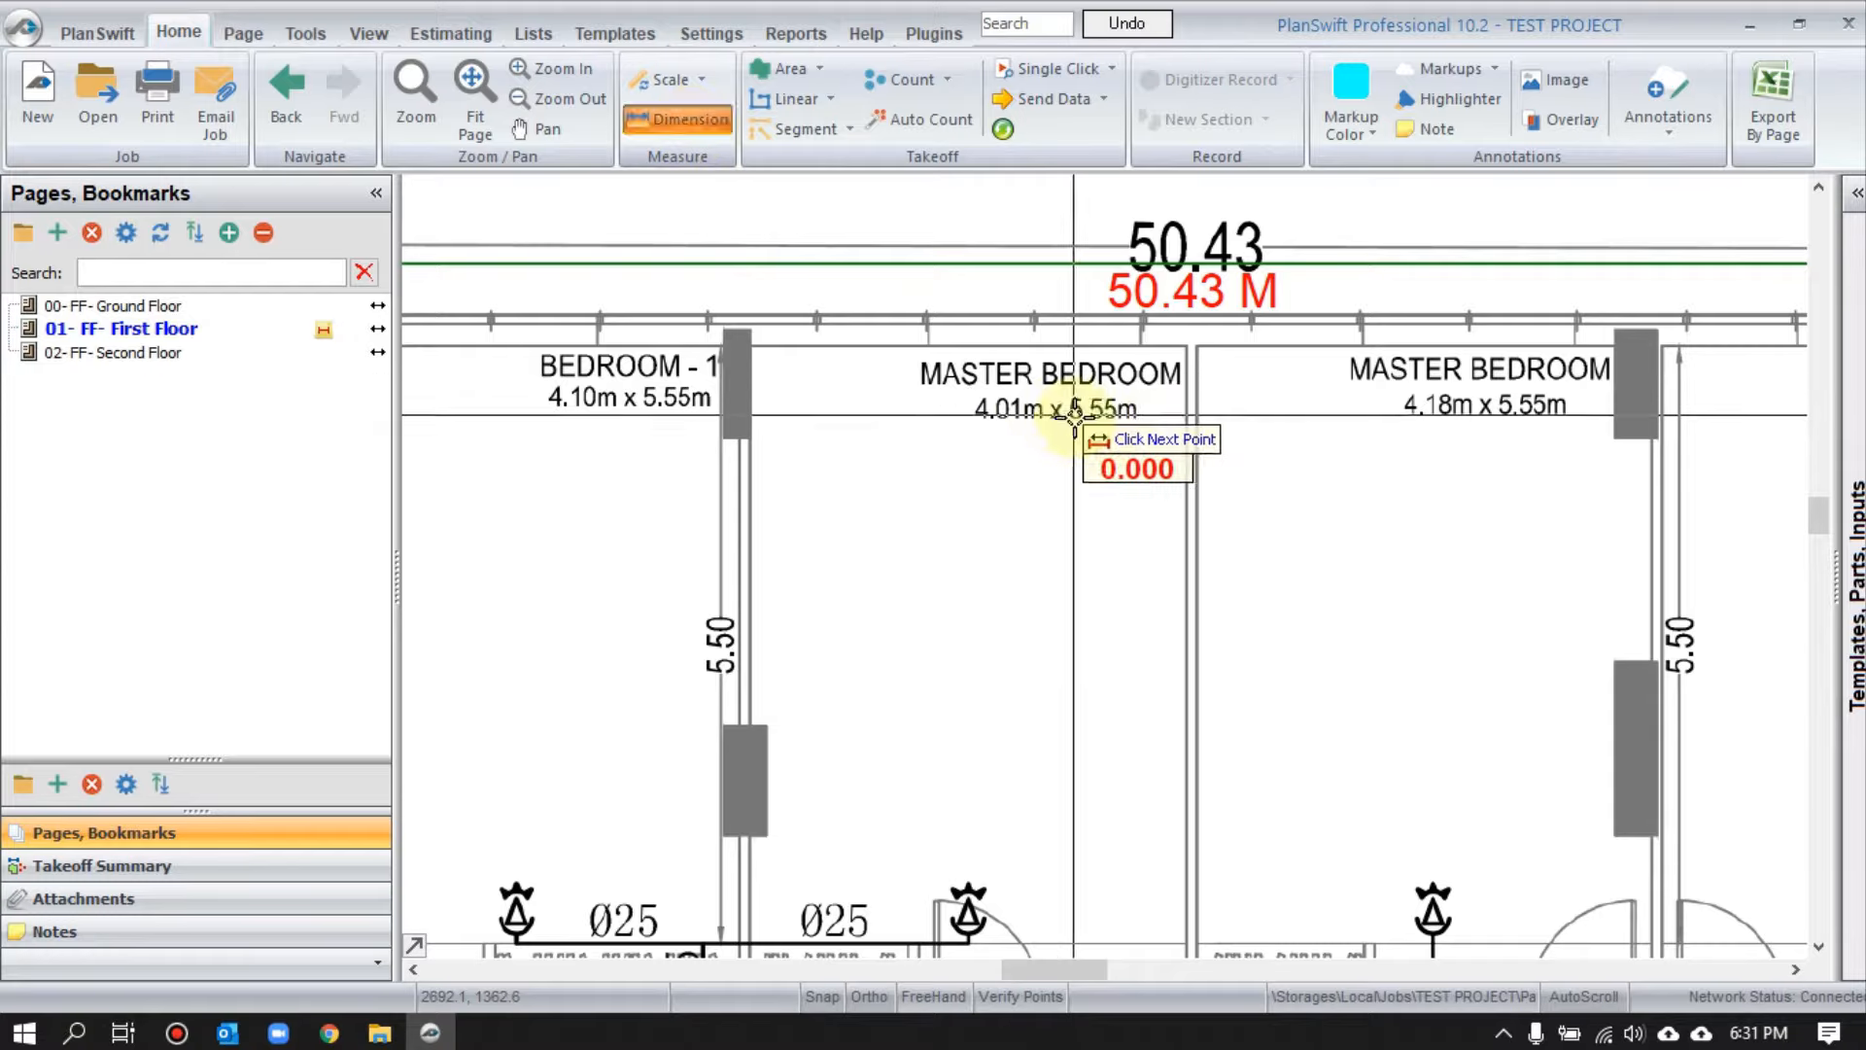
{"action": "scroll", "coordinate": [1184, 427], "scroll_direction": "up", "scroll_amount": 5}
{"action": "scroll", "coordinate": [1222, 515], "scroll_direction": "down", "scroll_amount": 5}
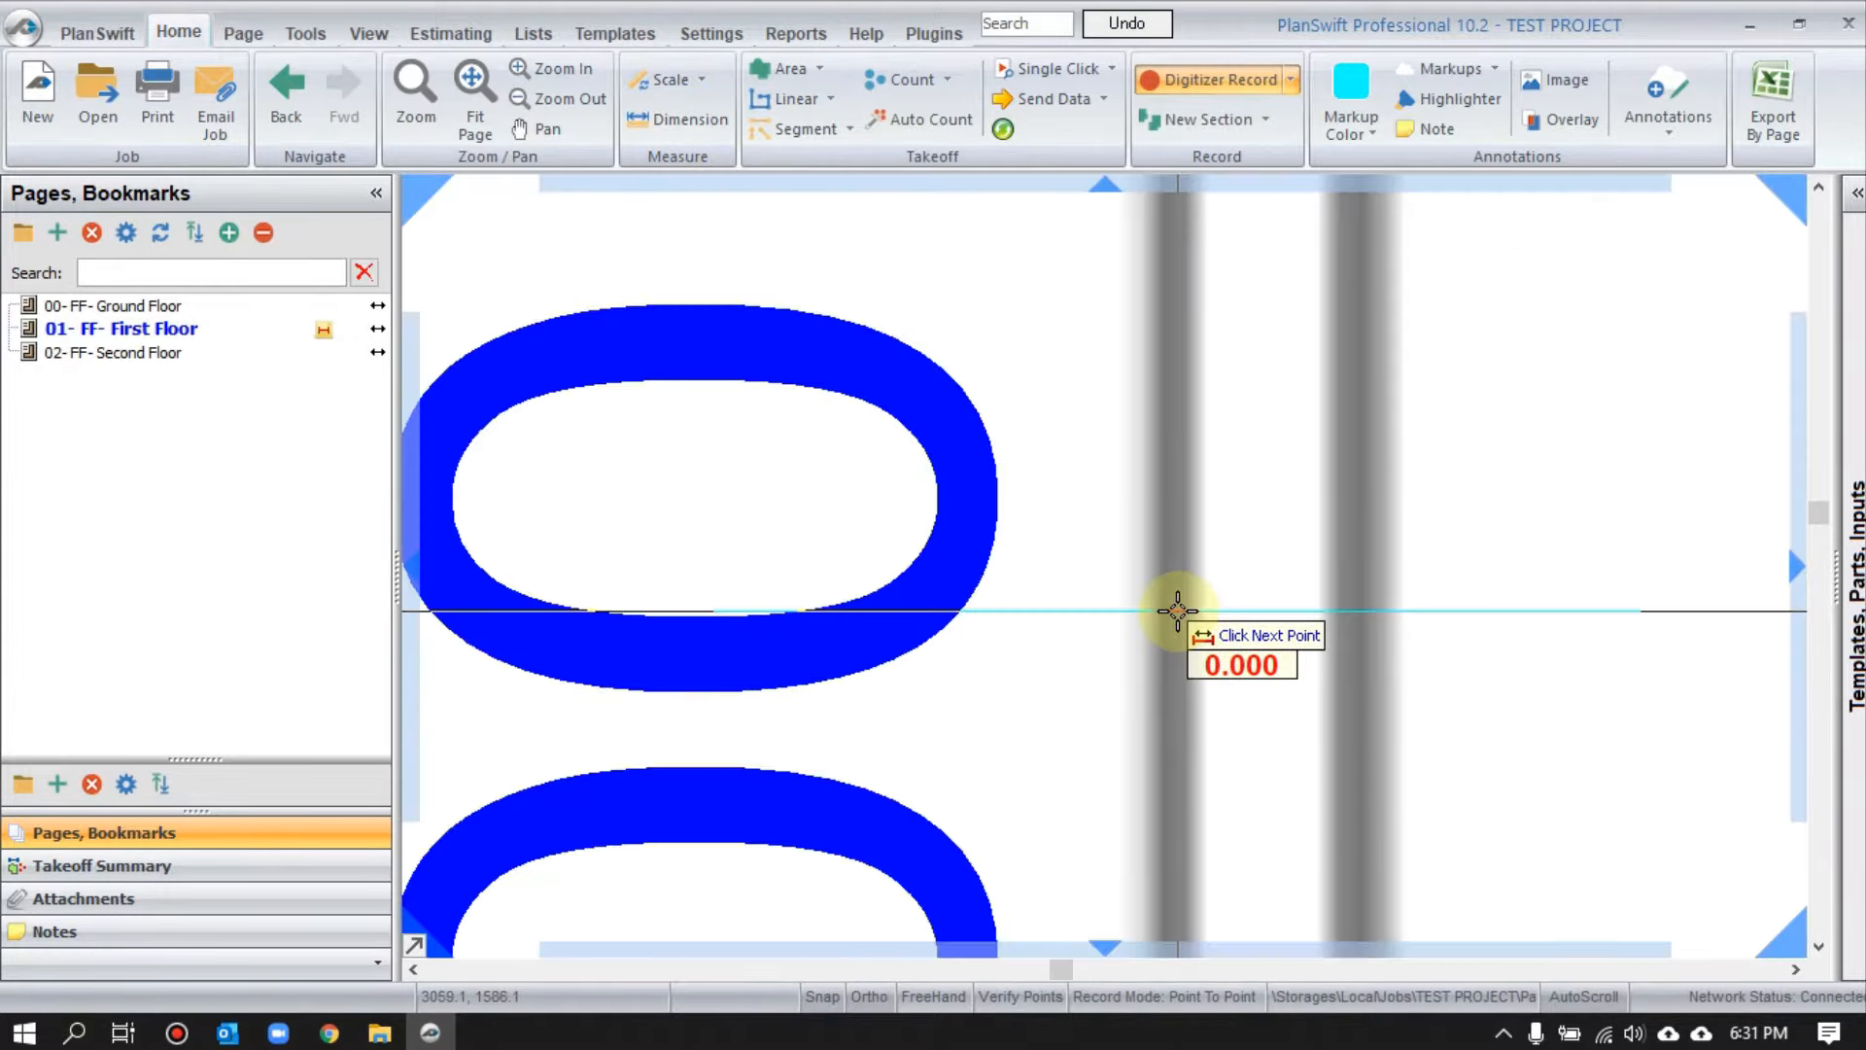
{"action": "left_click_drag", "start_coordinate": [782, 609], "coordinate": [1069, 576]}
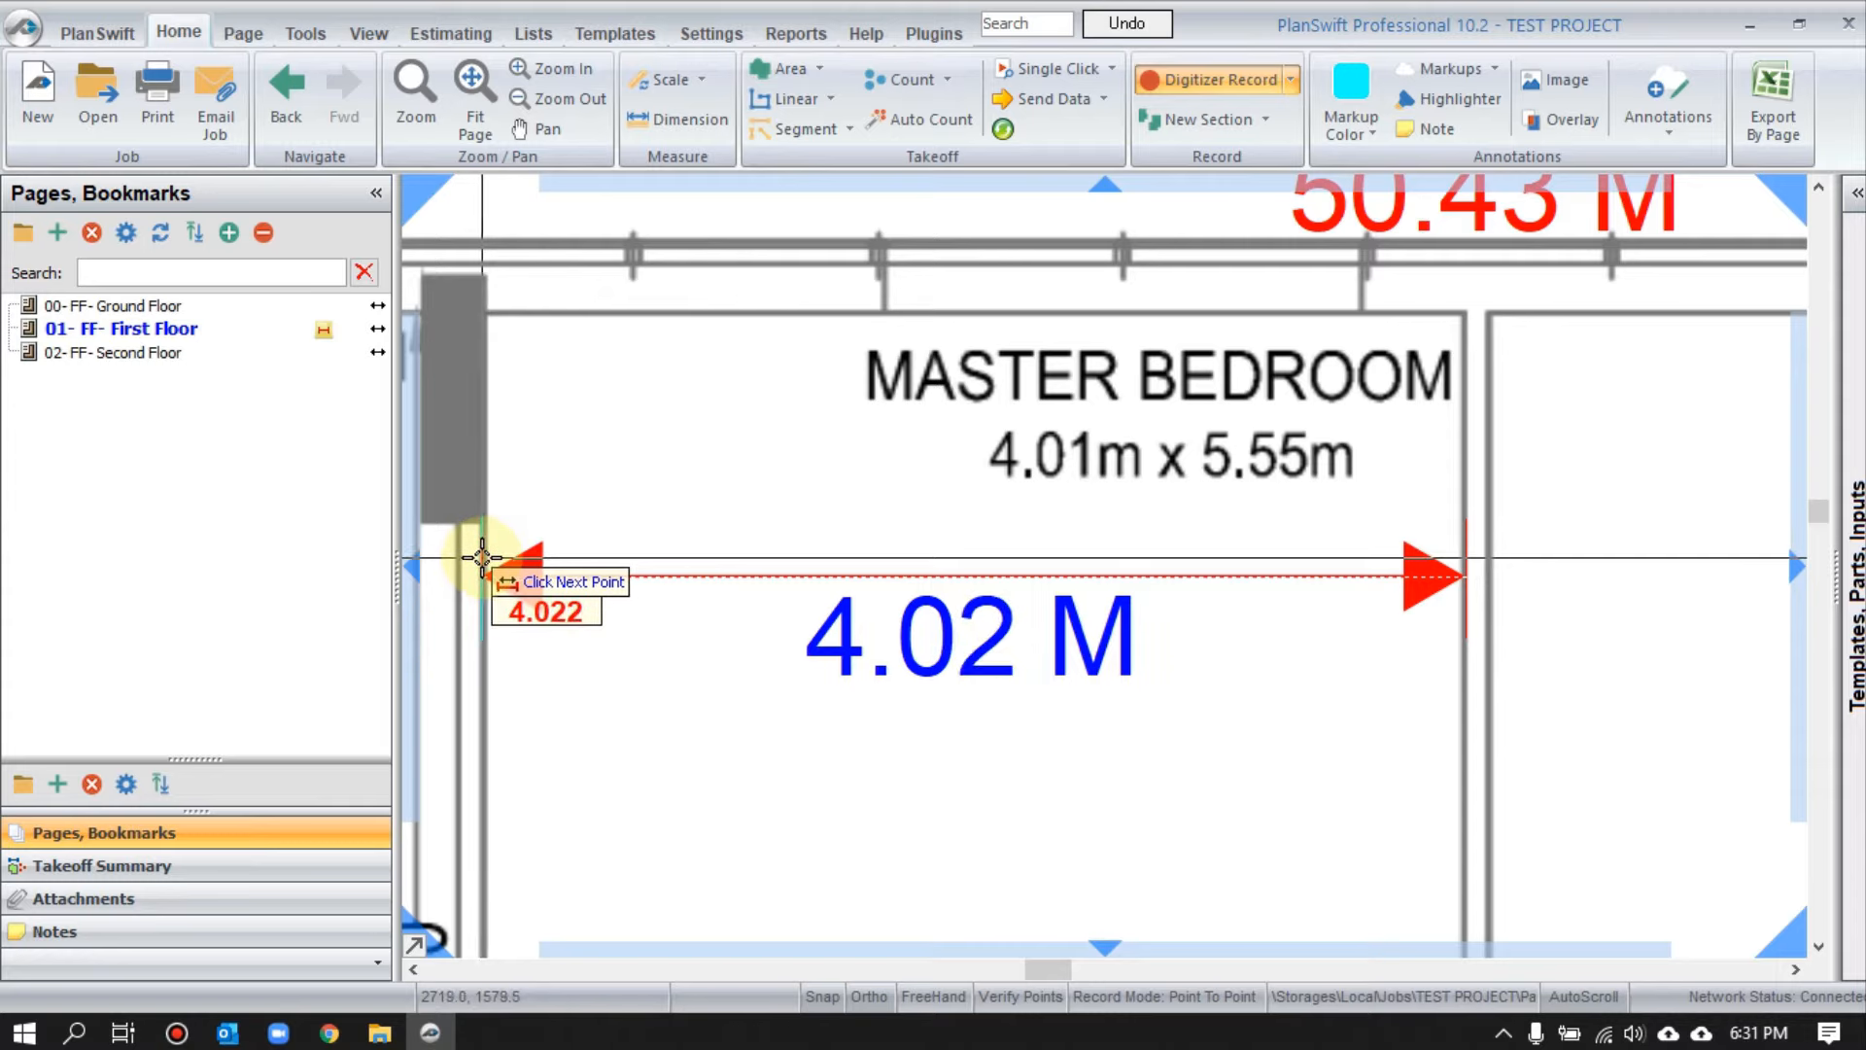
{"action": "scroll", "coordinate": [482, 557], "scroll_direction": "up", "scroll_amount": 4}
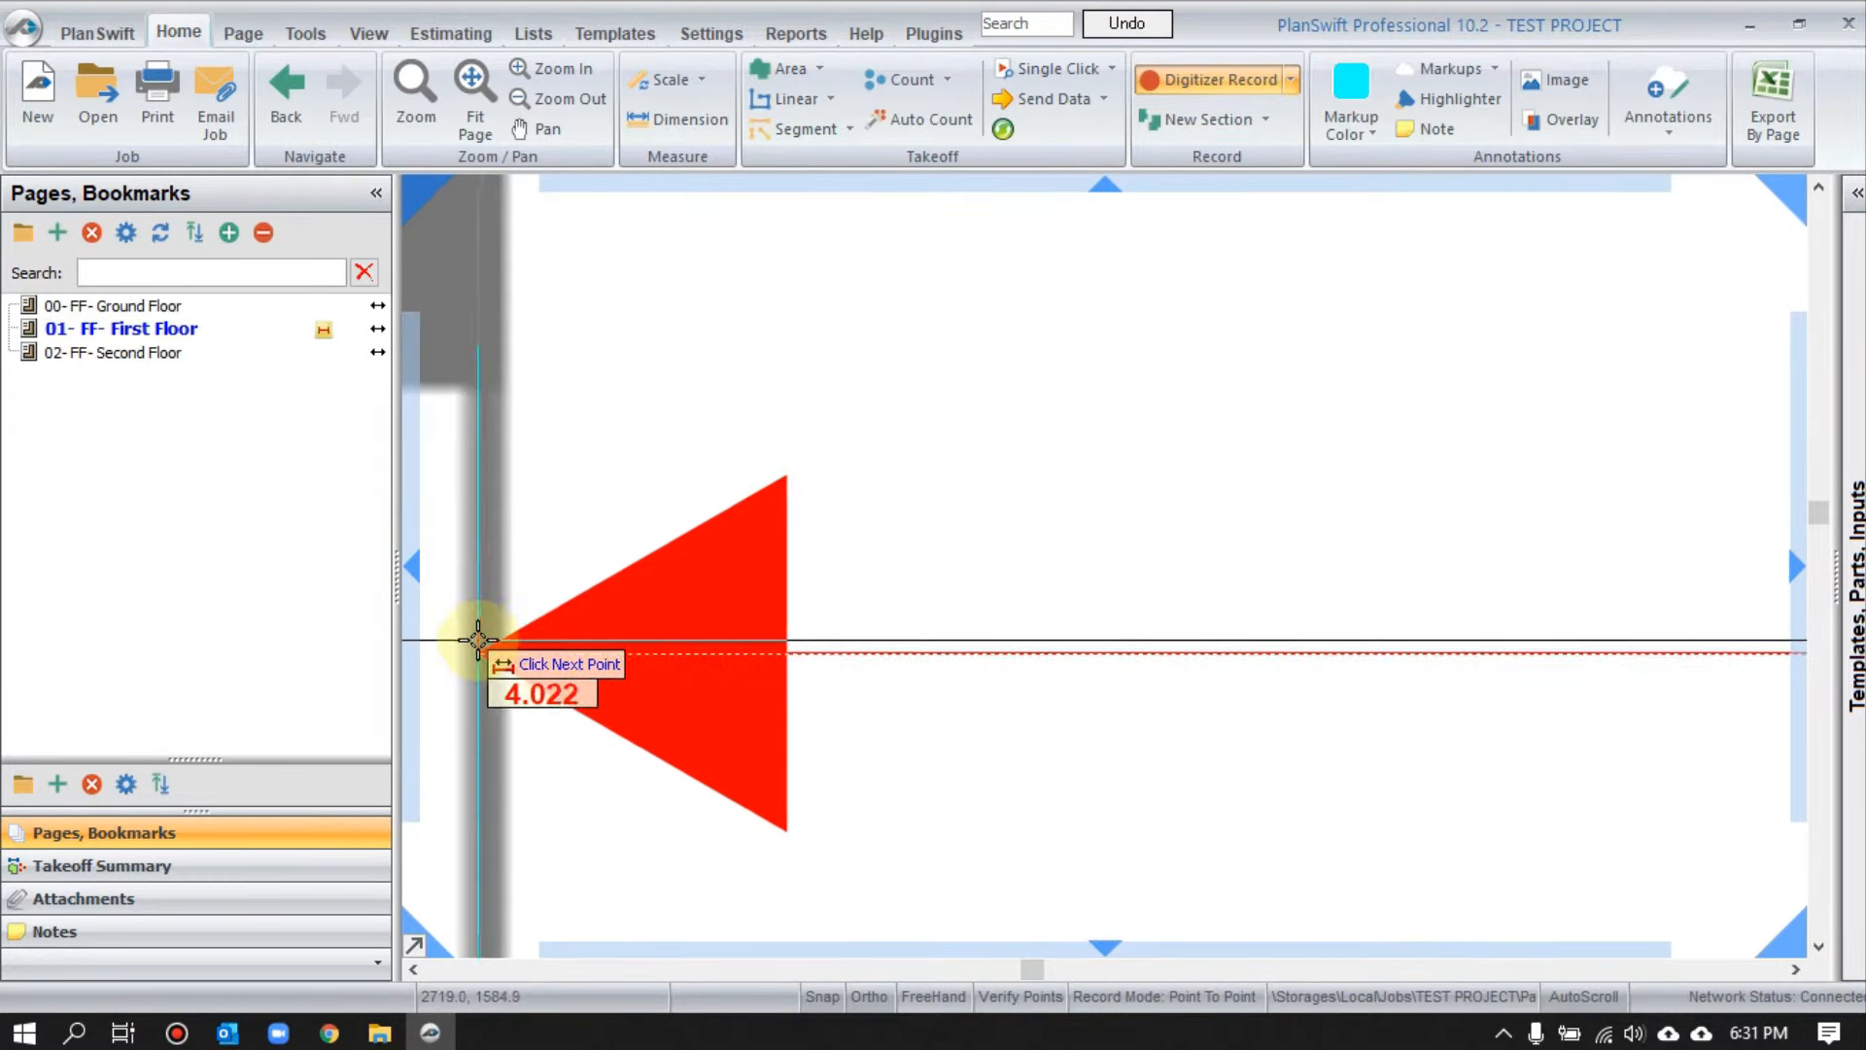
{"action": "left_click", "coordinate": [491, 639]}
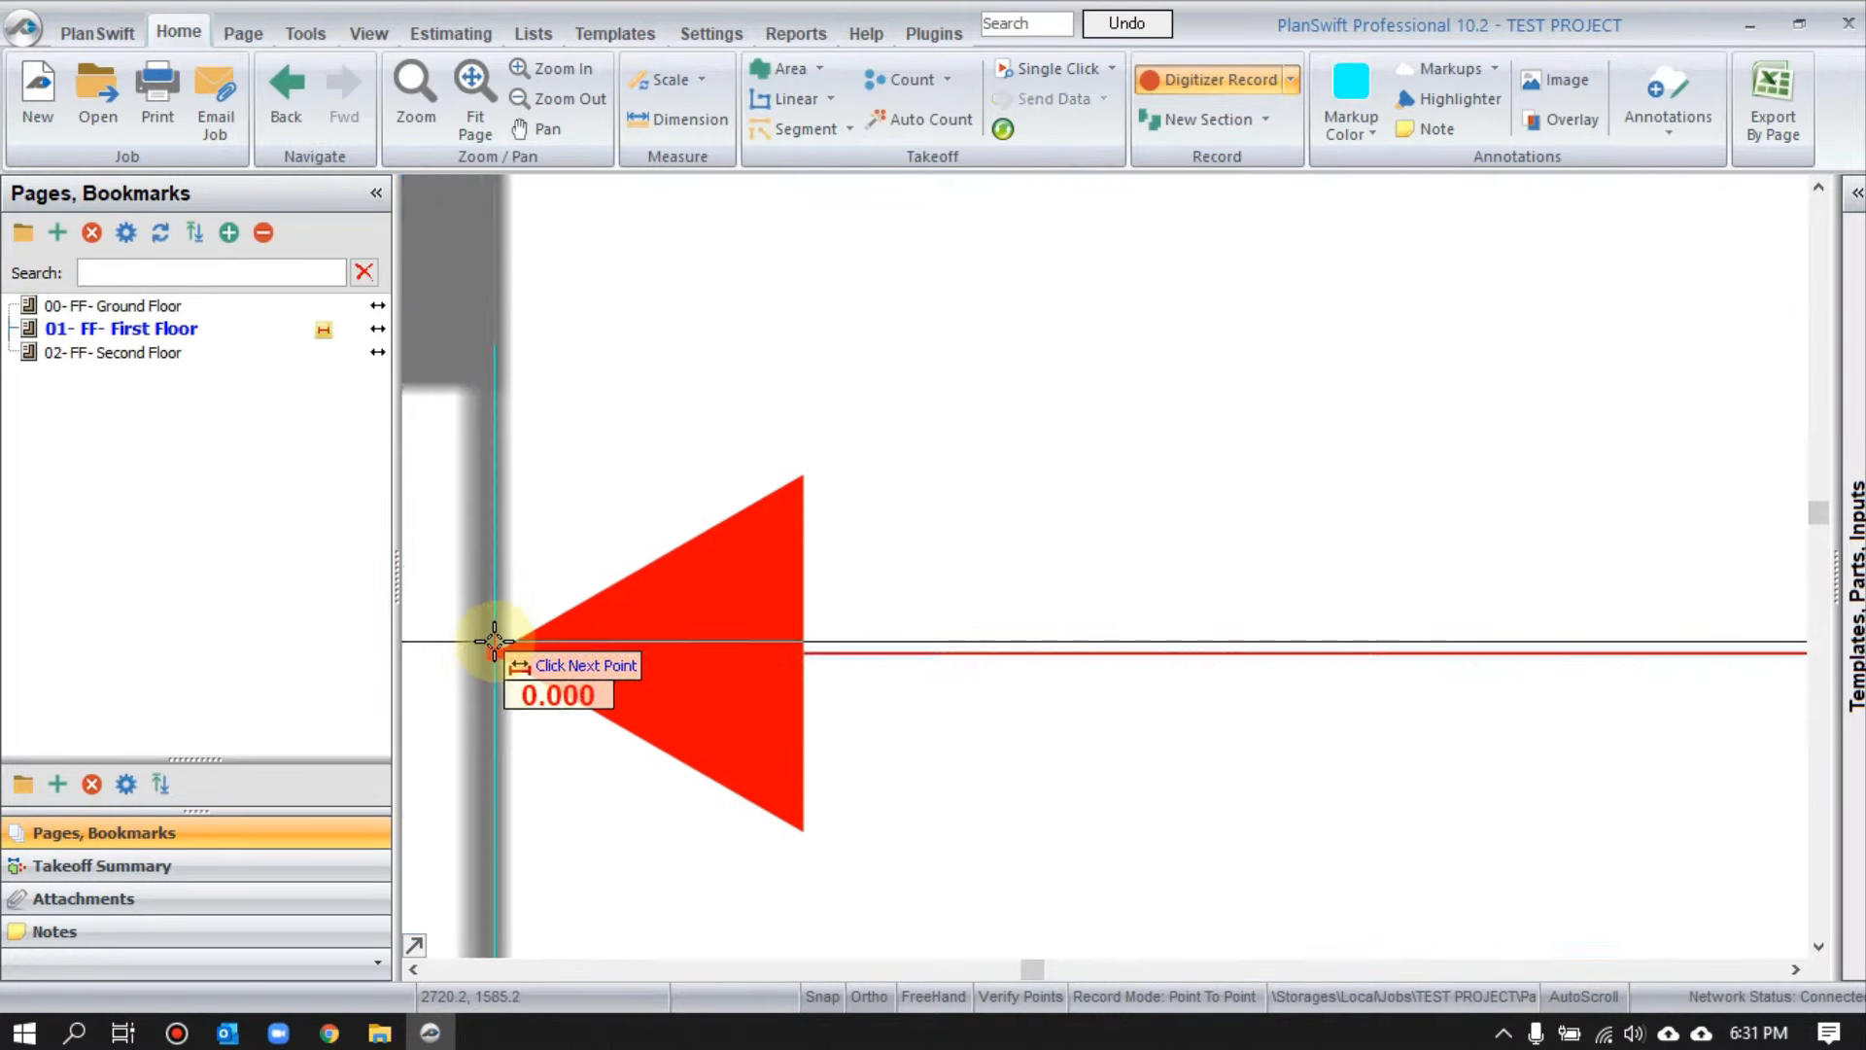
{"action": "scroll", "coordinate": [498, 641], "scroll_direction": "down", "scroll_amount": 4}
{"action": "scroll", "coordinate": [497, 641], "scroll_direction": "down", "scroll_amount": 3}
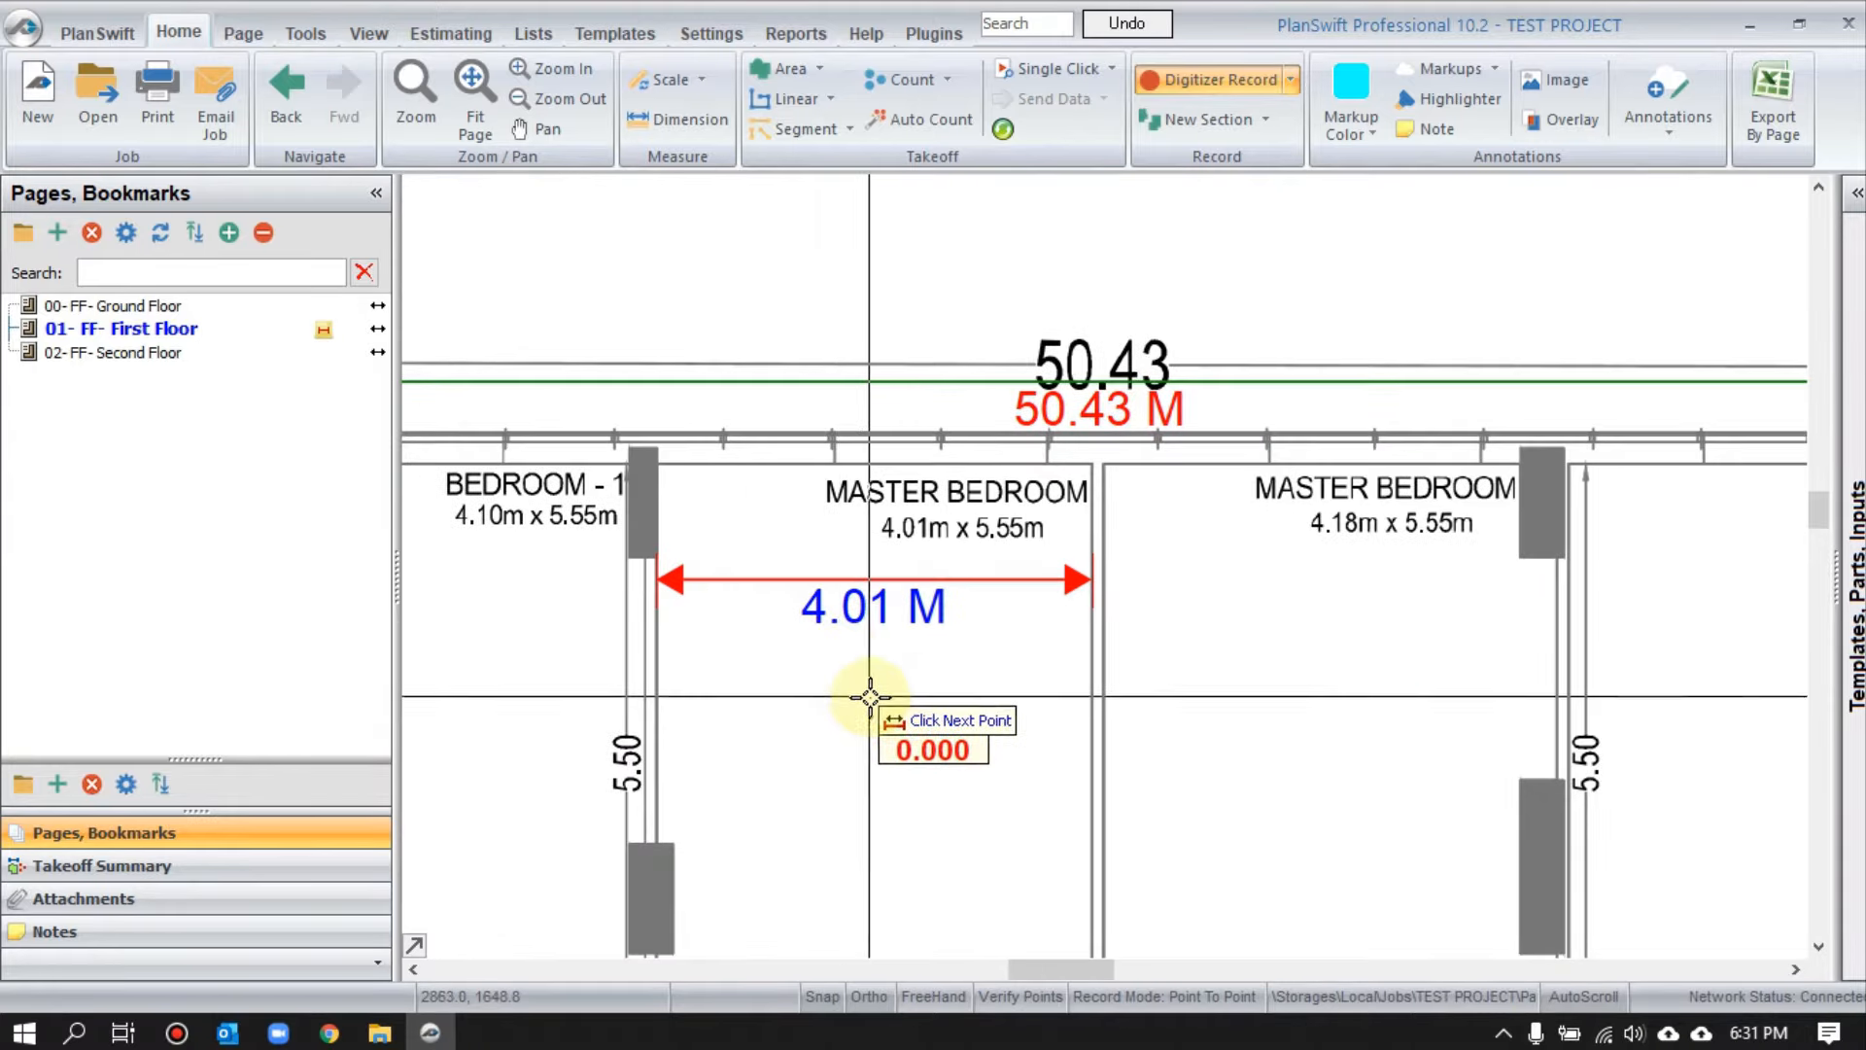
{"action": "right_click", "coordinate": [896, 746]}
{"action": "left_click", "coordinate": [914, 770]}
{"action": "scroll", "coordinate": [758, 611], "scroll_direction": "up", "scroll_amount": 2}
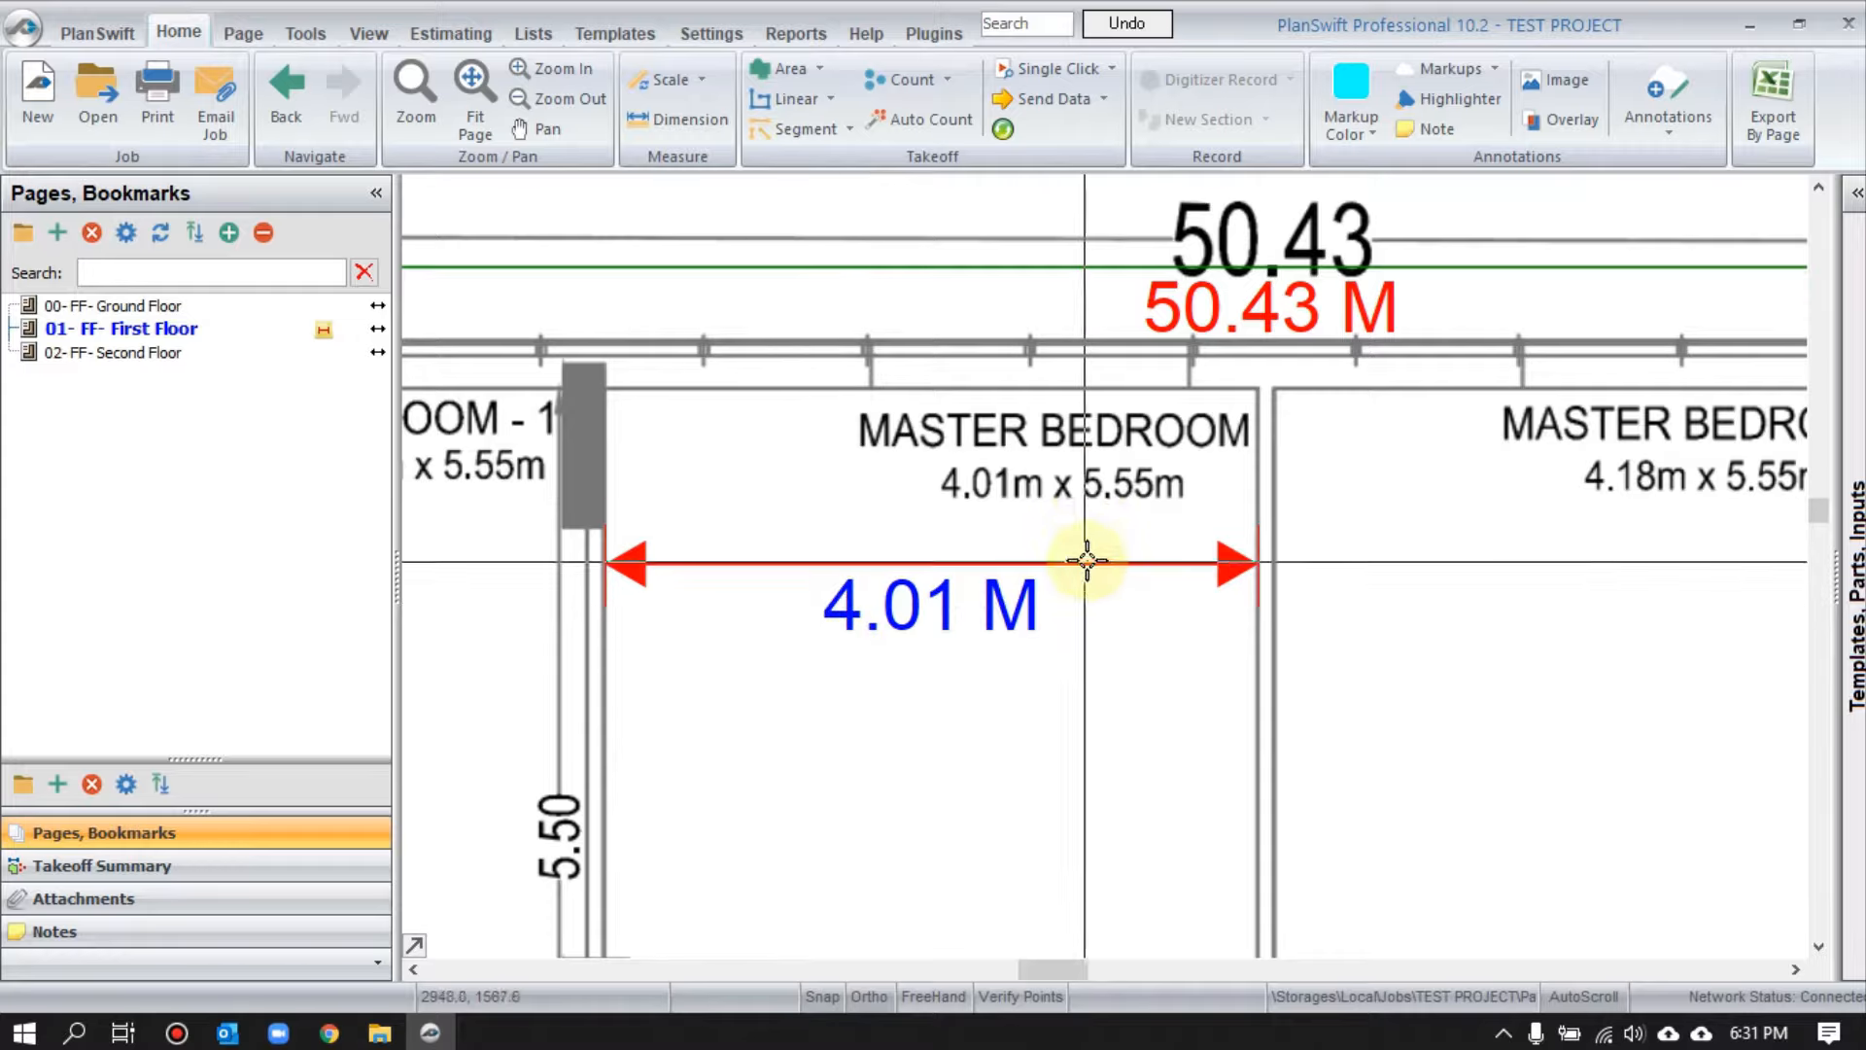
- Examine the sprinkler heads, extinguisher symbols and pipe sizes across the First Floor, especially in the left-hand apartments and the corridor near the FHC
{"action": "scroll", "coordinate": [1083, 554], "scroll_direction": "down", "scroll_amount": 5}
{"action": "scroll", "coordinate": [1085, 512], "scroll_direction": "down", "scroll_amount": 2}
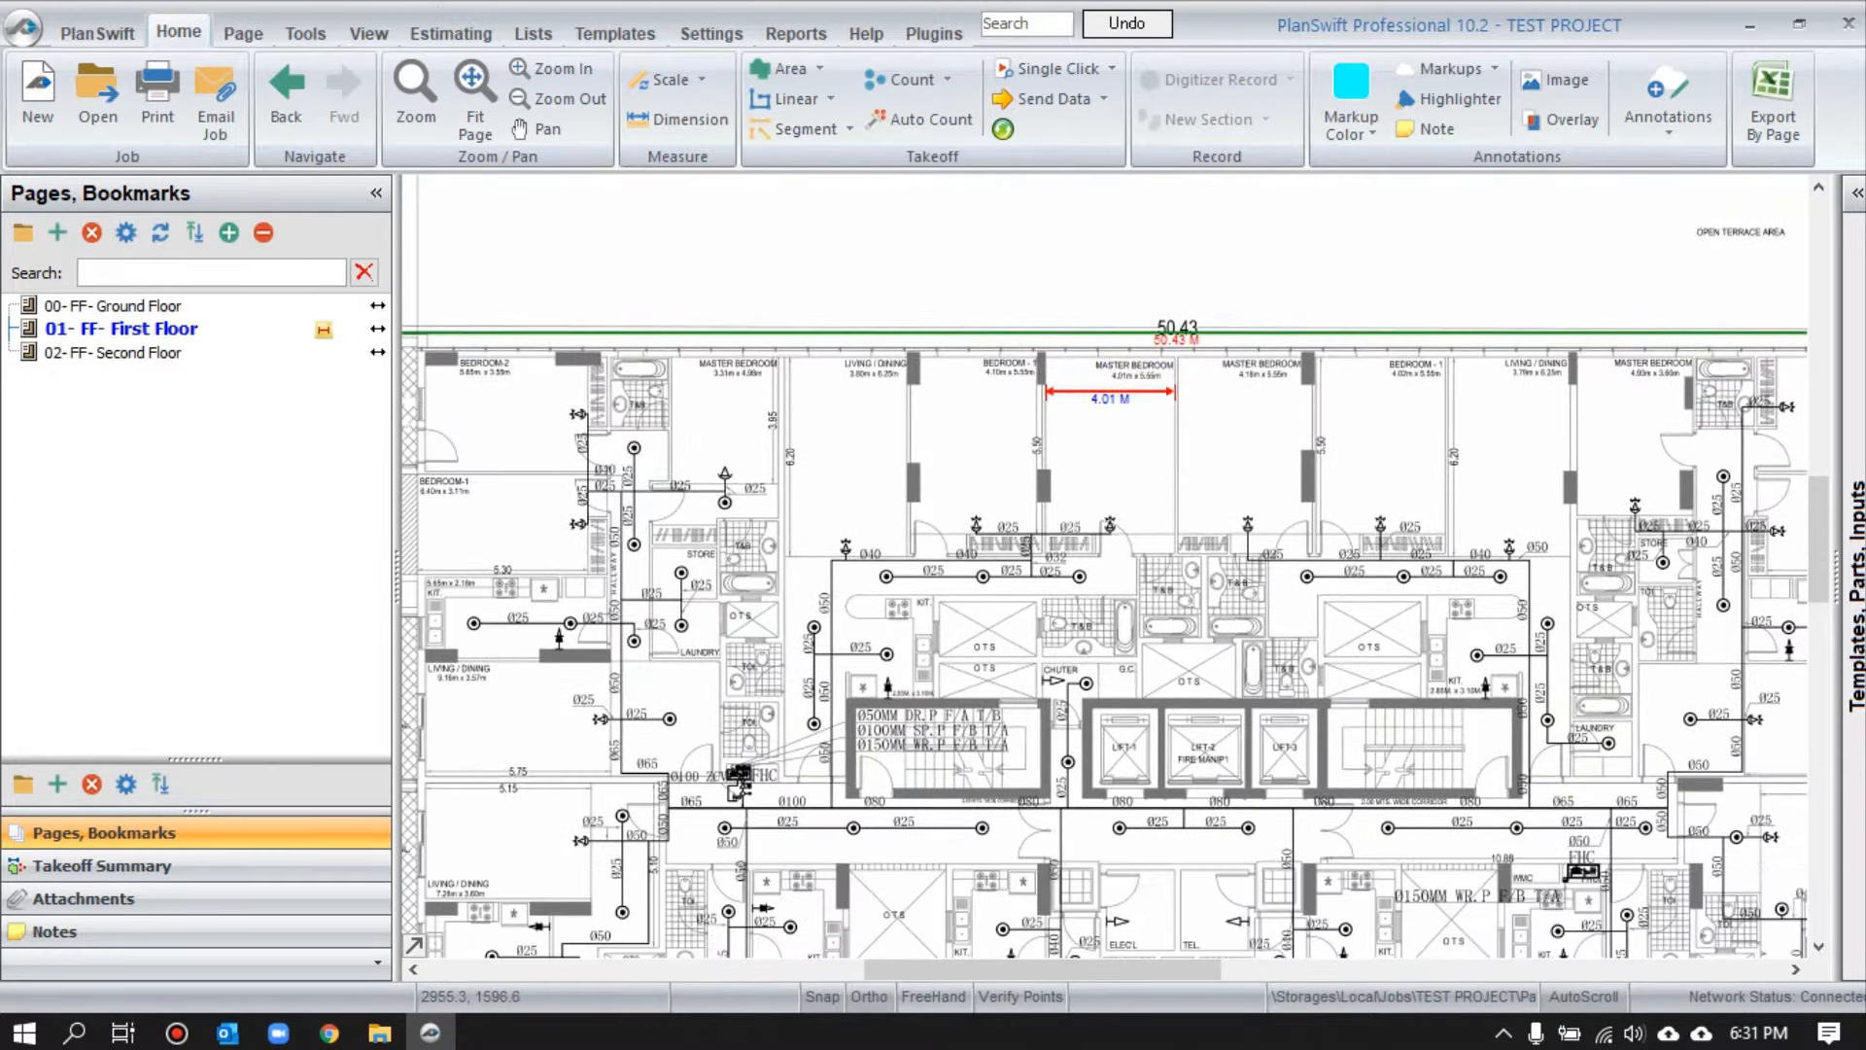
{"action": "scroll", "coordinate": [1021, 461], "scroll_direction": "down", "scroll_amount": 3}
{"action": "scroll", "coordinate": [754, 399], "scroll_direction": "up", "scroll_amount": 2}
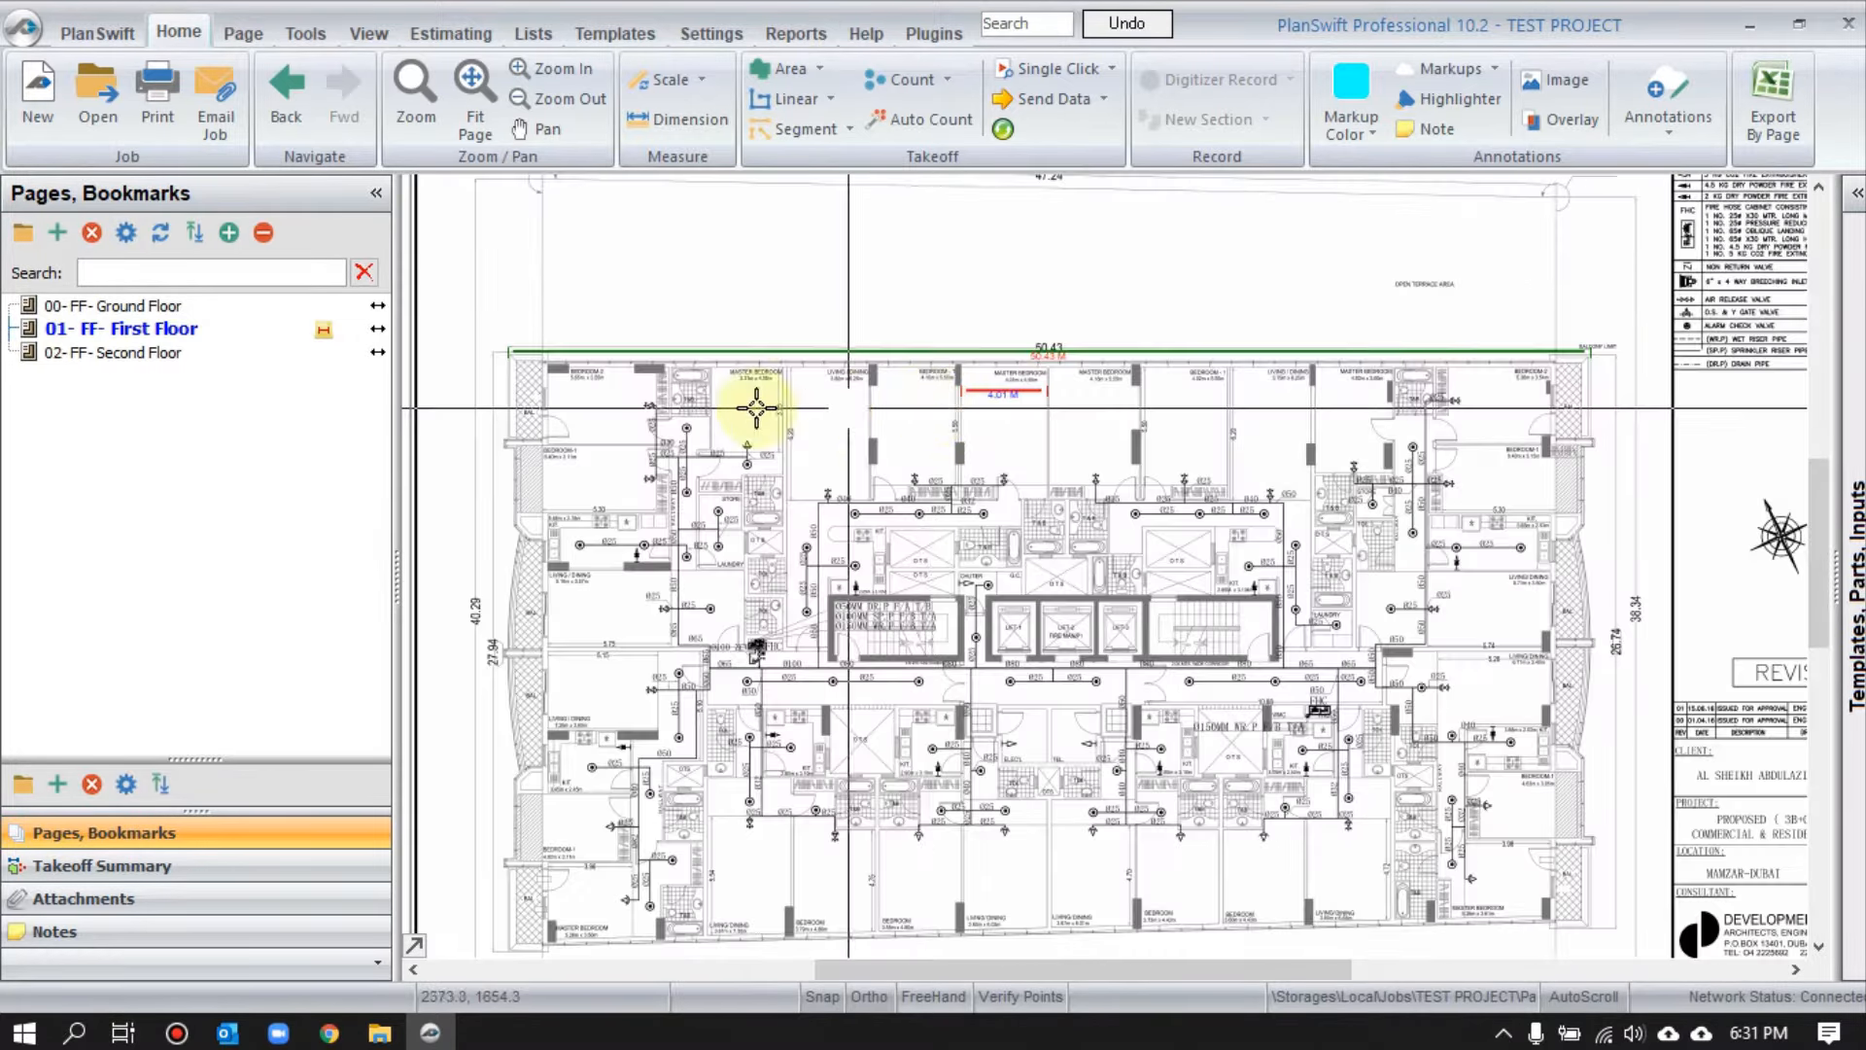
{"action": "left_click_drag", "start_coordinate": [961, 576], "coordinate": [969, 510]}
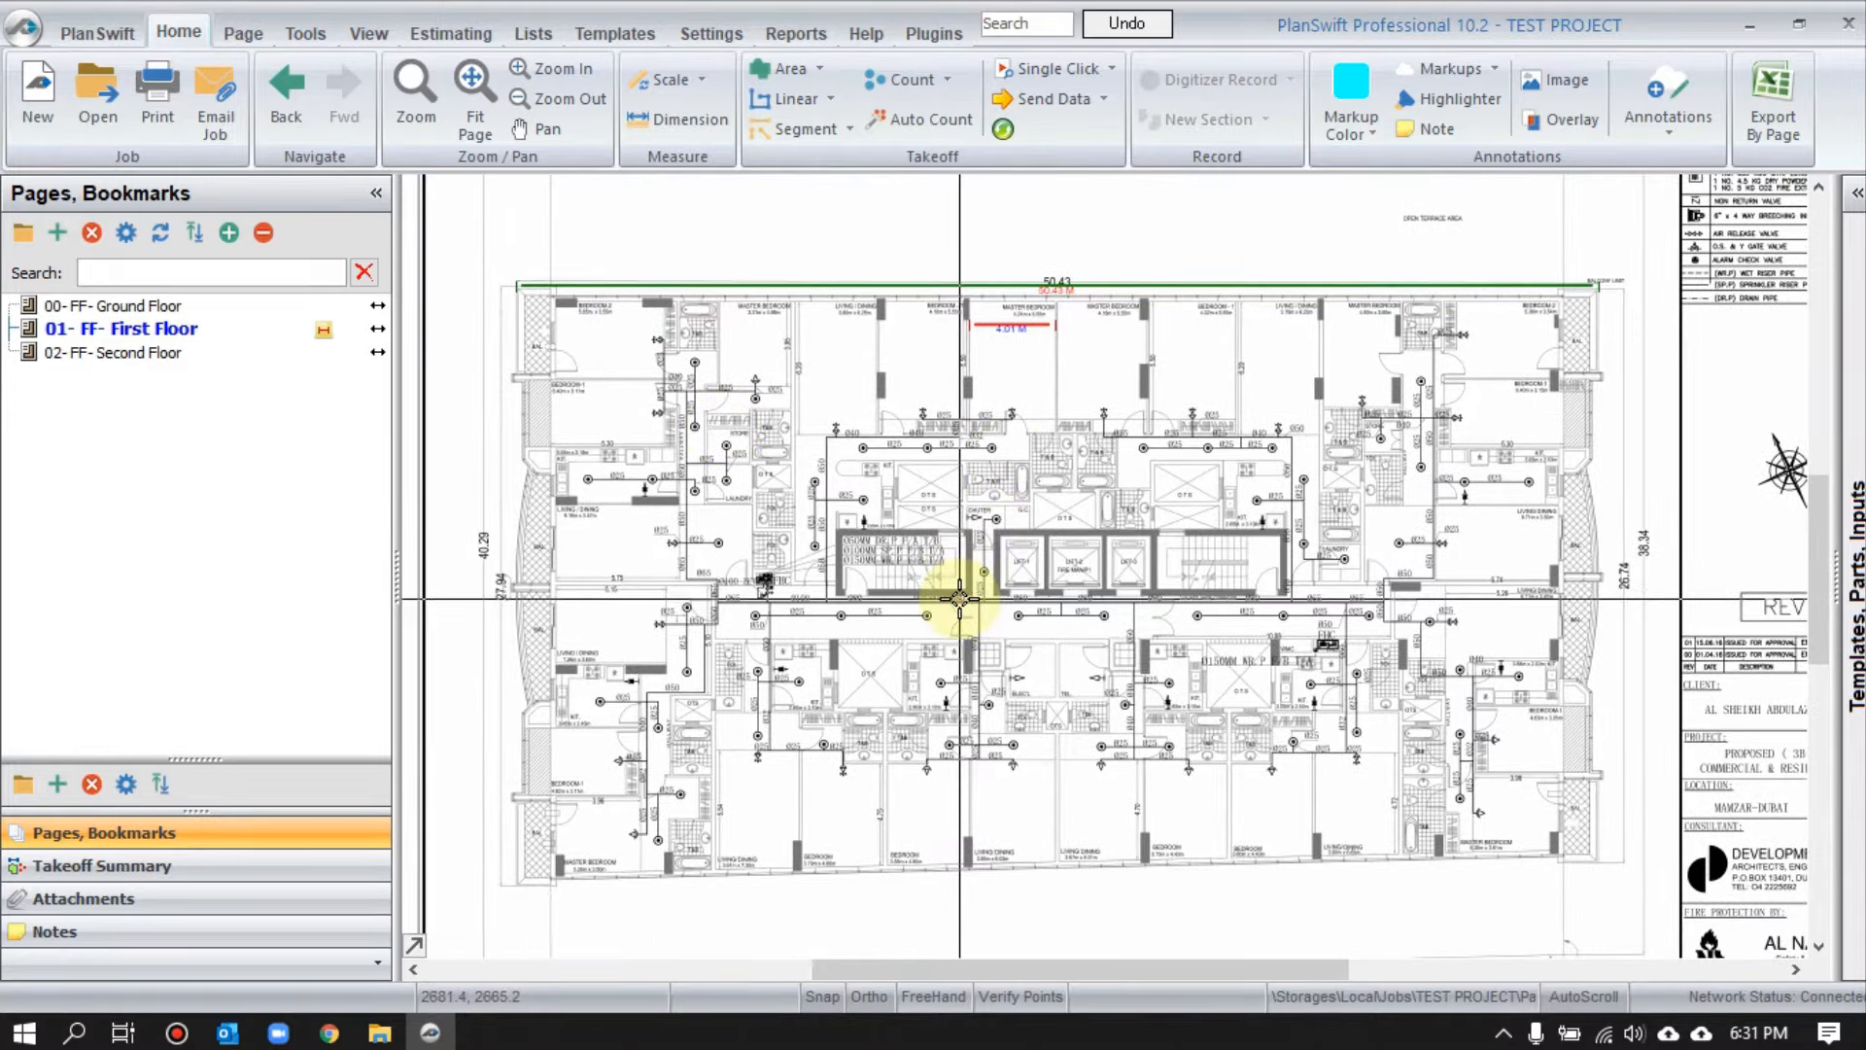
{"action": "scroll", "coordinate": [820, 592], "scroll_direction": "up", "scroll_amount": 3}
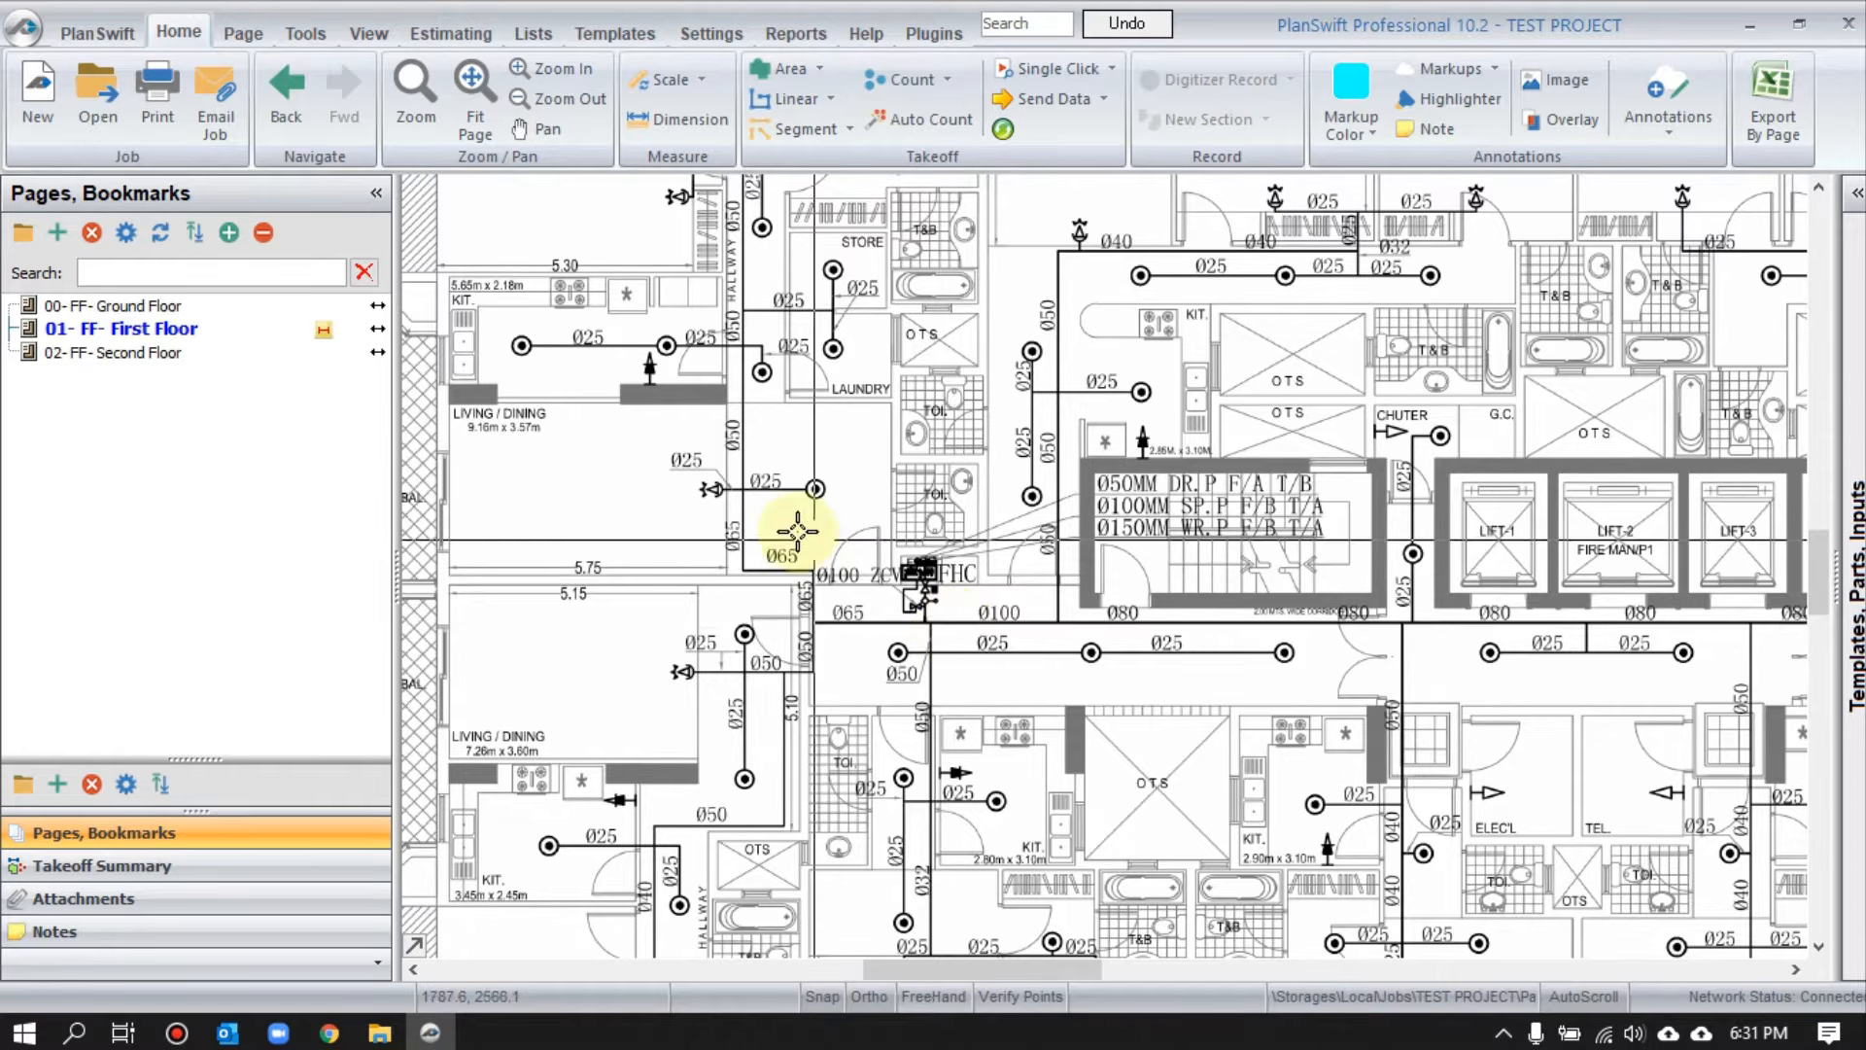
{"action": "scroll", "coordinate": [716, 366], "scroll_direction": "up", "scroll_amount": 2}
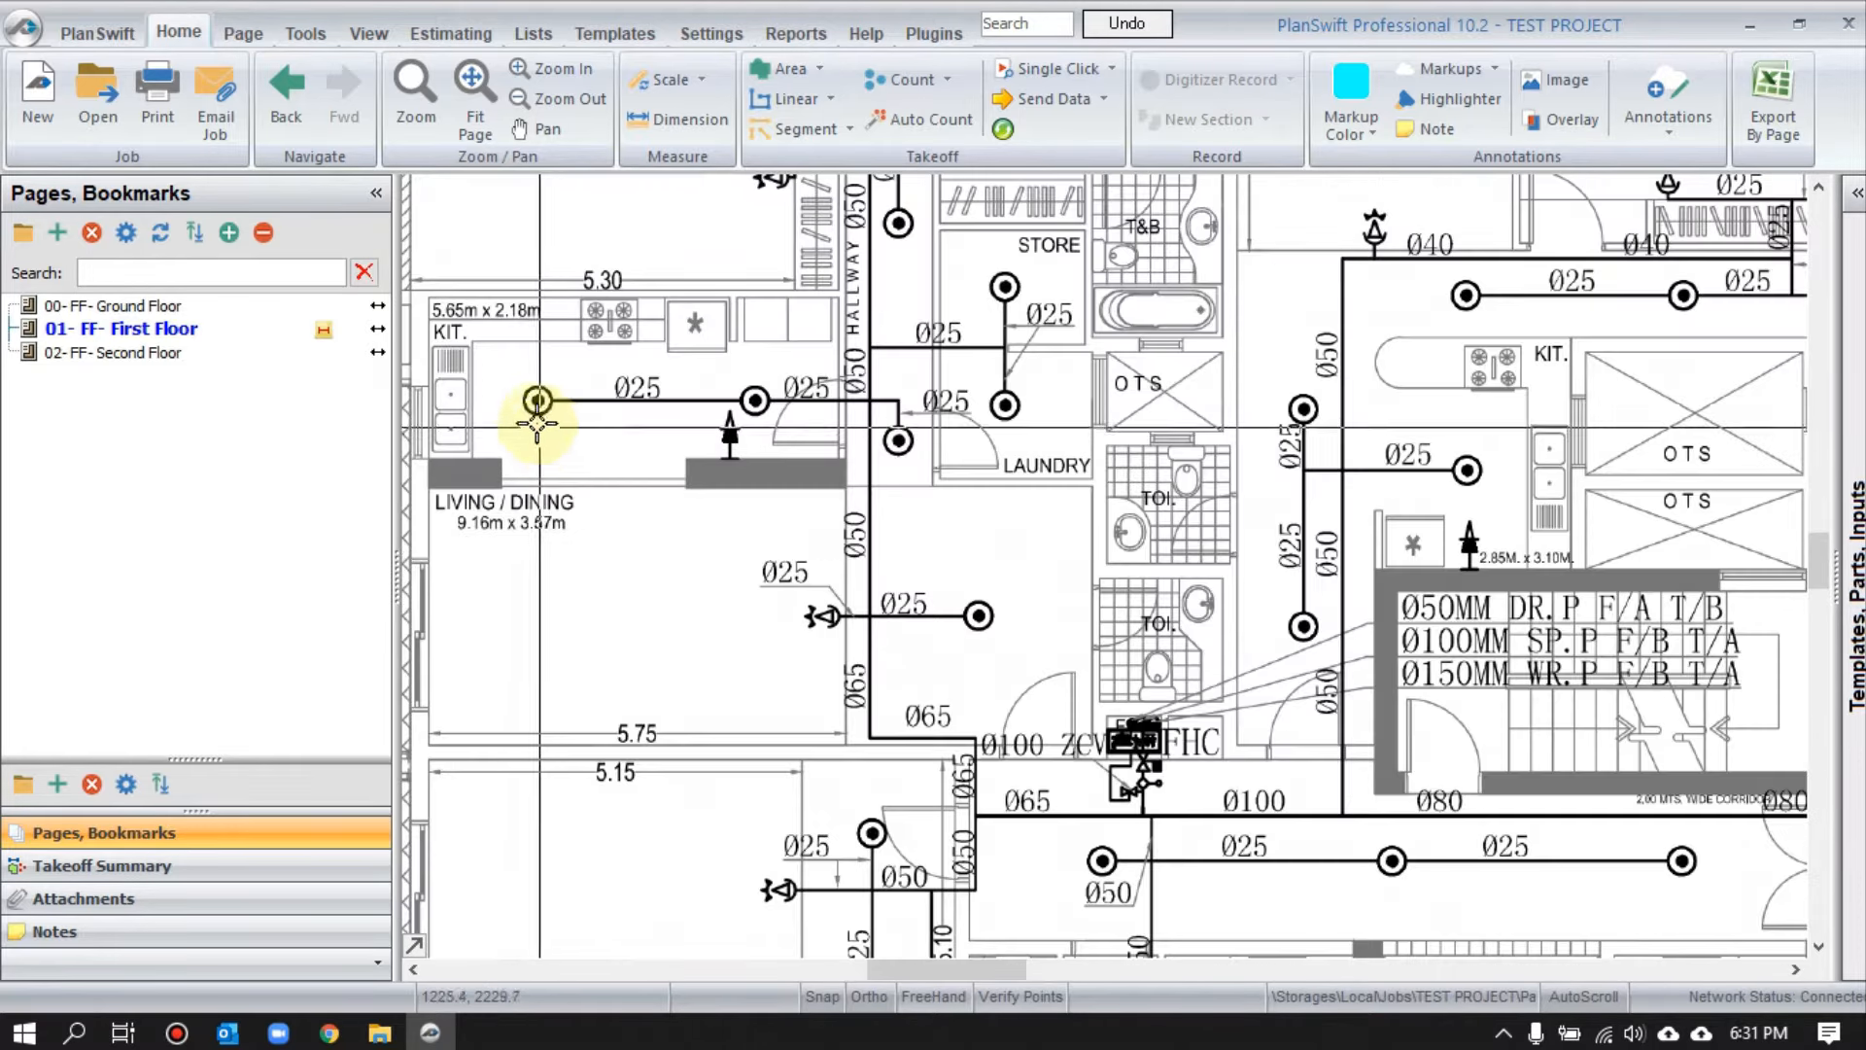
{"action": "scroll", "coordinate": [536, 404], "scroll_direction": "up", "scroll_amount": 2}
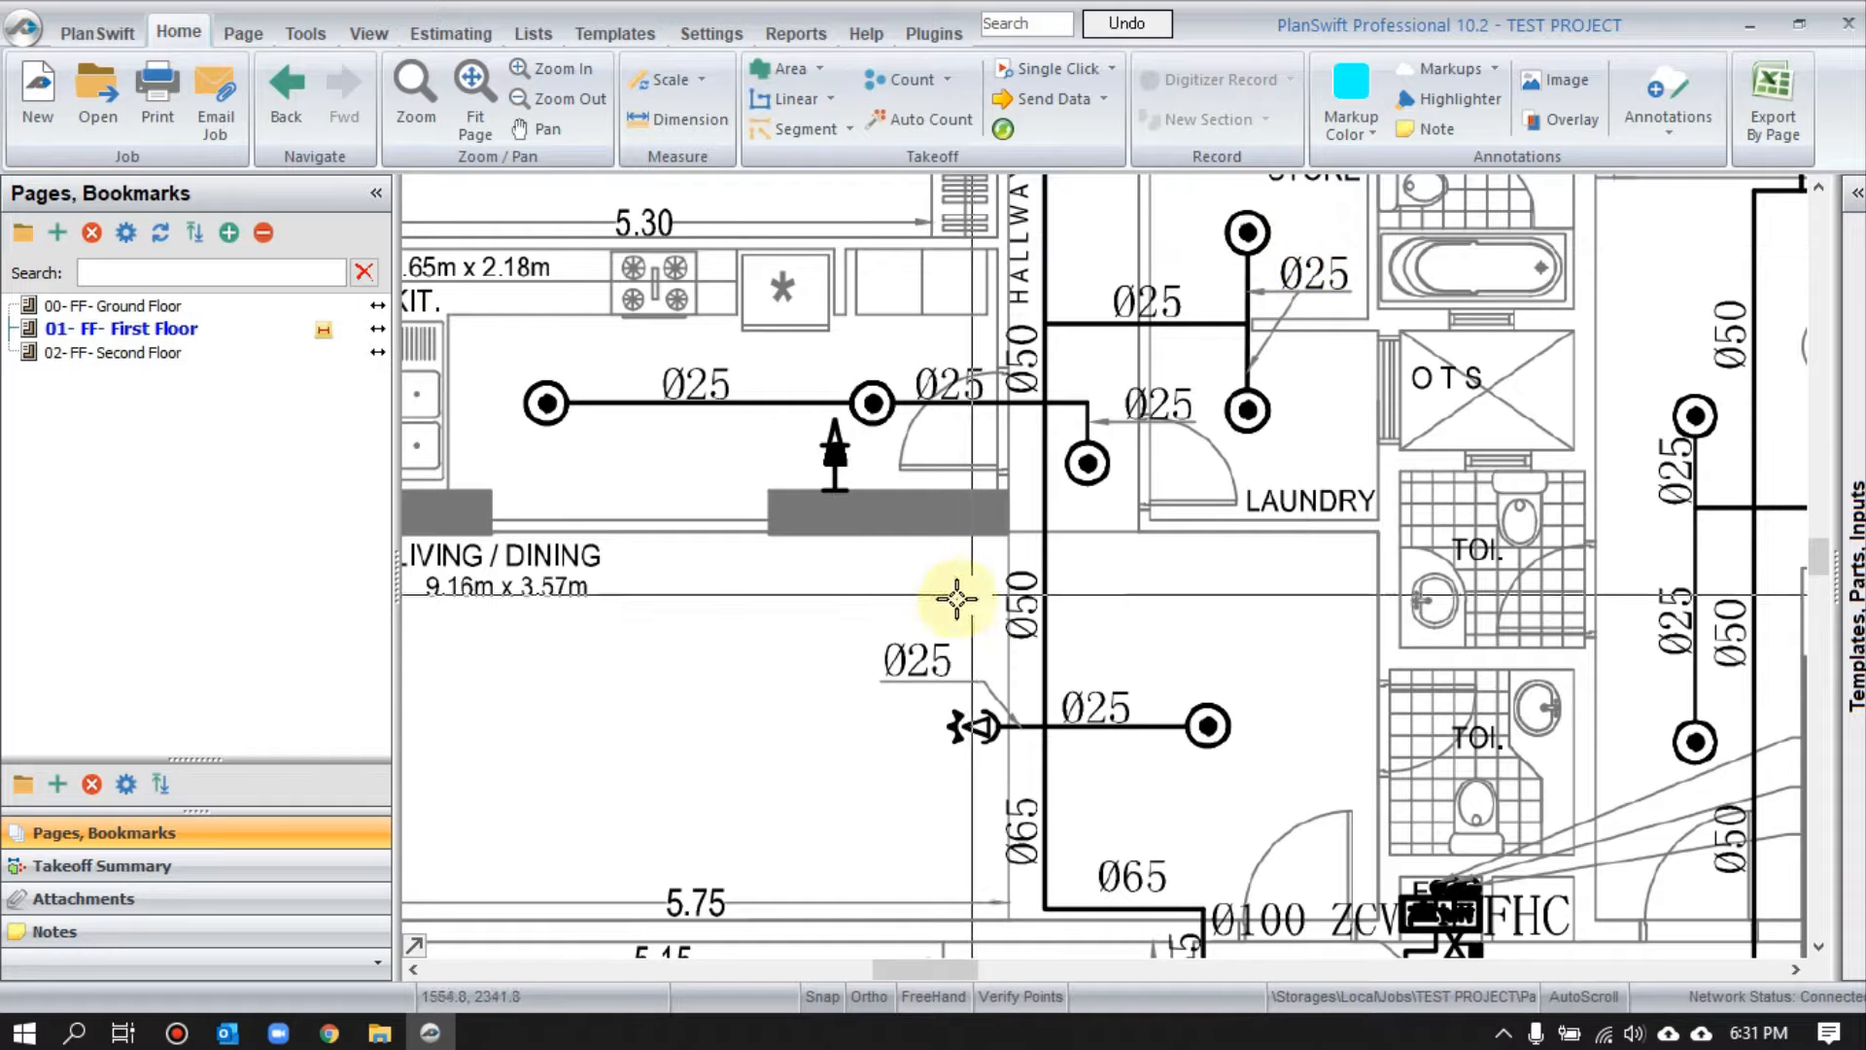
{"action": "scroll", "coordinate": [1070, 612], "scroll_direction": "down", "scroll_amount": 2}
{"action": "scroll", "coordinate": [1155, 627], "scroll_direction": "down", "scroll_amount": 1}
{"action": "scroll", "coordinate": [1052, 584], "scroll_direction": "up", "scroll_amount": 1}
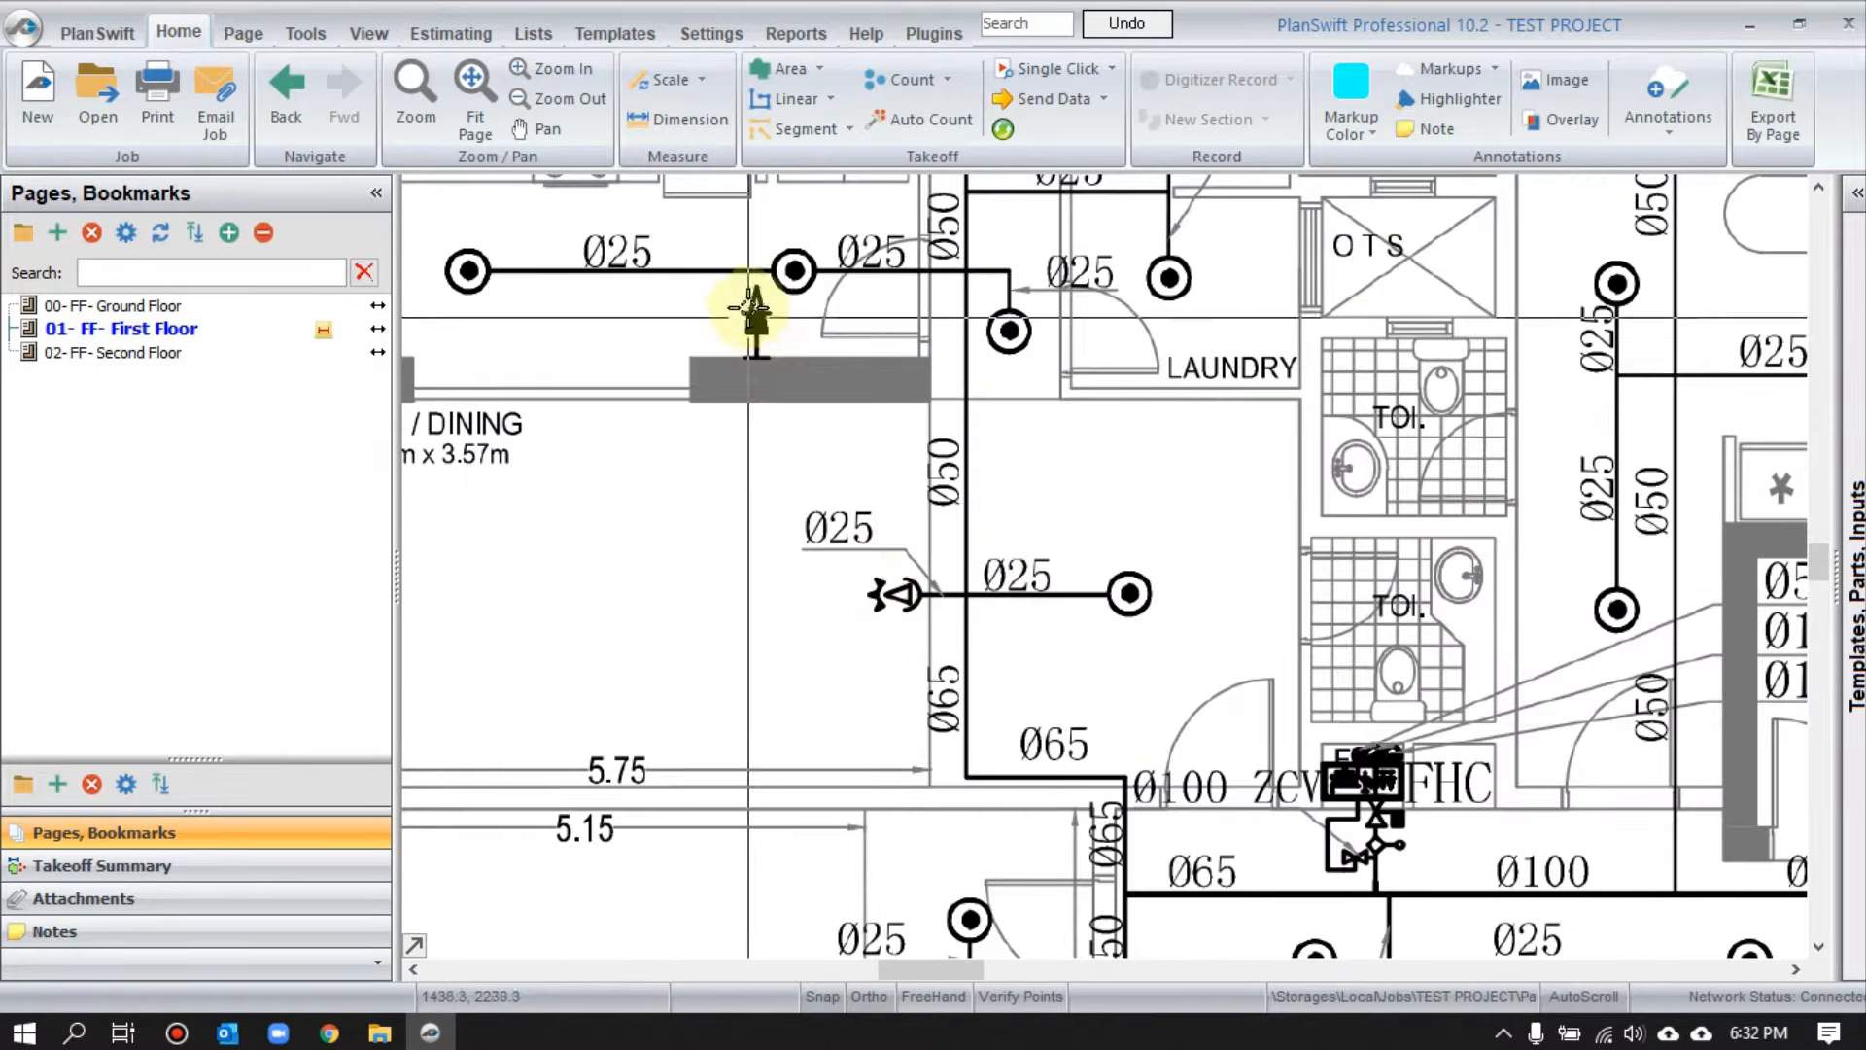
{"action": "left_click_drag", "start_coordinate": [1127, 638], "coordinate": [1136, 454]}
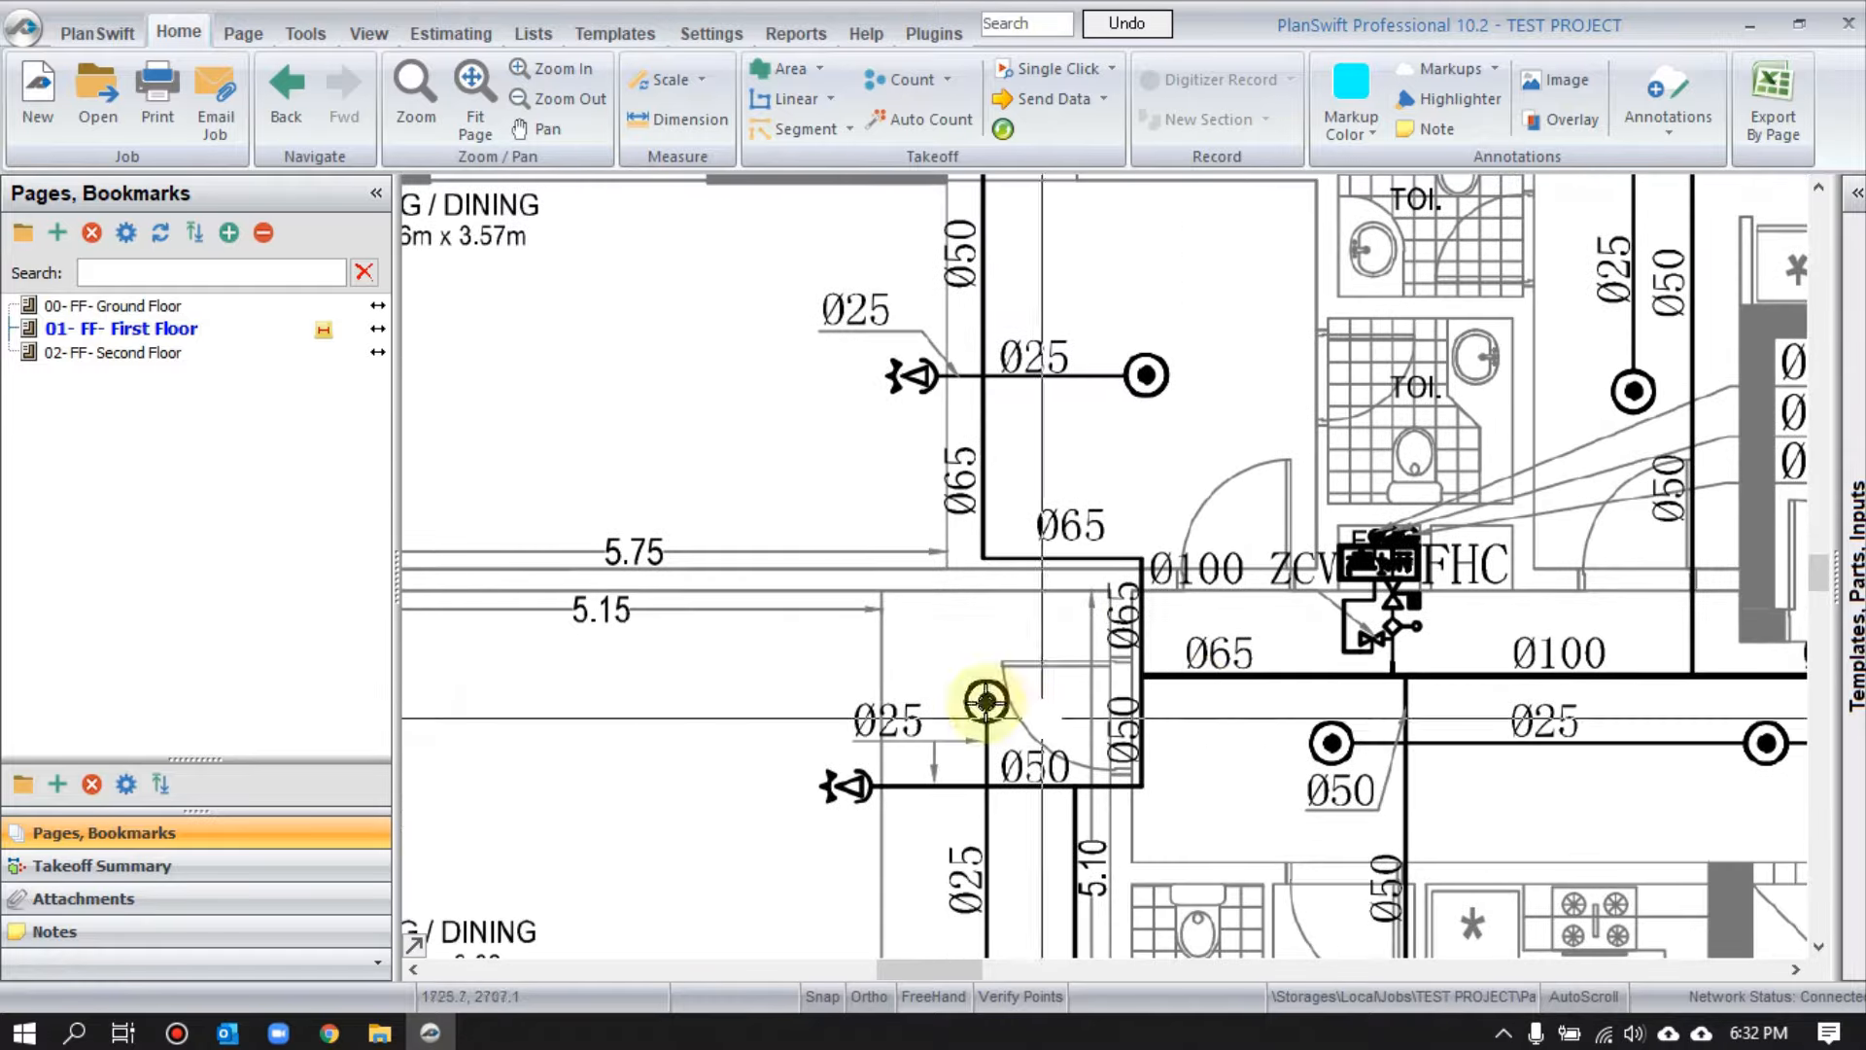
{"action": "scroll", "coordinate": [986, 717], "scroll_direction": "down", "scroll_amount": 1}
{"action": "scroll", "coordinate": [982, 466], "scroll_direction": "down", "scroll_amount": 2}
{"action": "left_click_drag", "start_coordinate": [952, 381], "coordinate": [949, 580]}
{"action": "scroll", "coordinate": [950, 404], "scroll_direction": "up", "scroll_amount": 1}
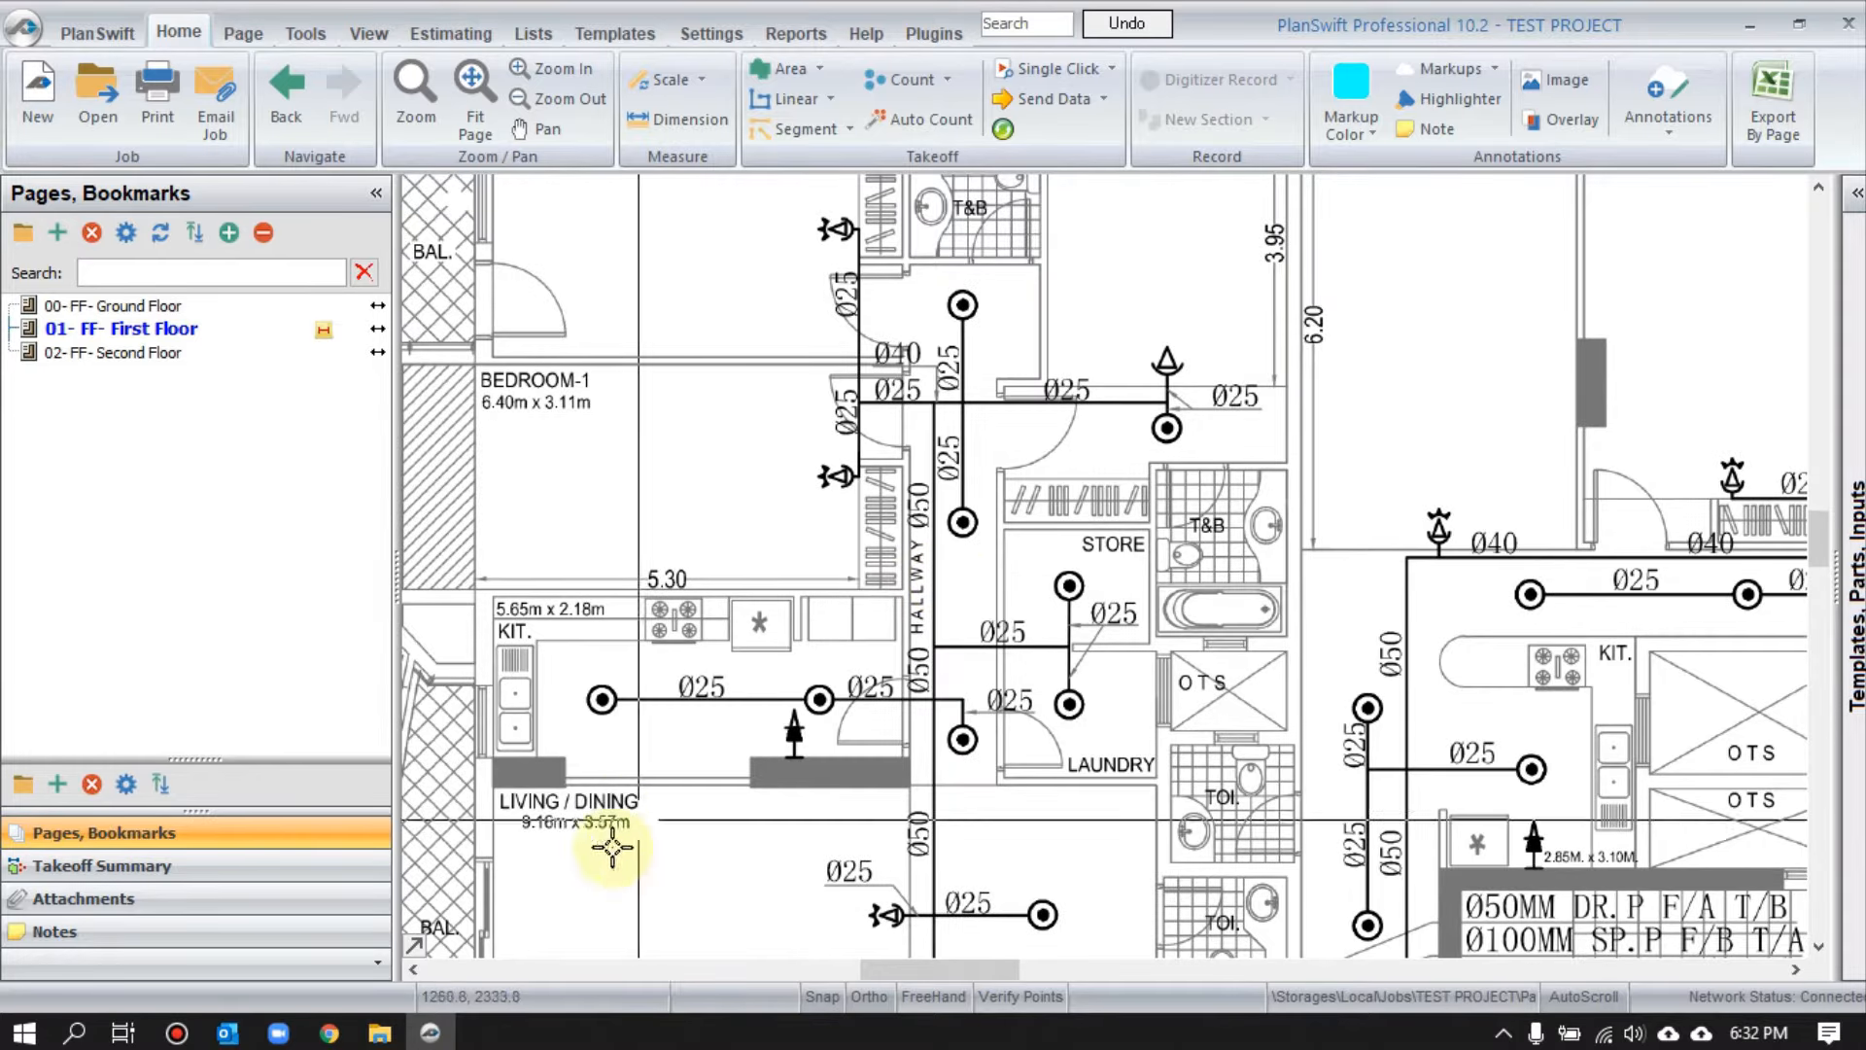
- Open BOQ.xlsx from the FIRE FIGHTING folder in Excel and enable its content, closing the link-update dialog
{"action": "left_click", "coordinate": [379, 1033]}
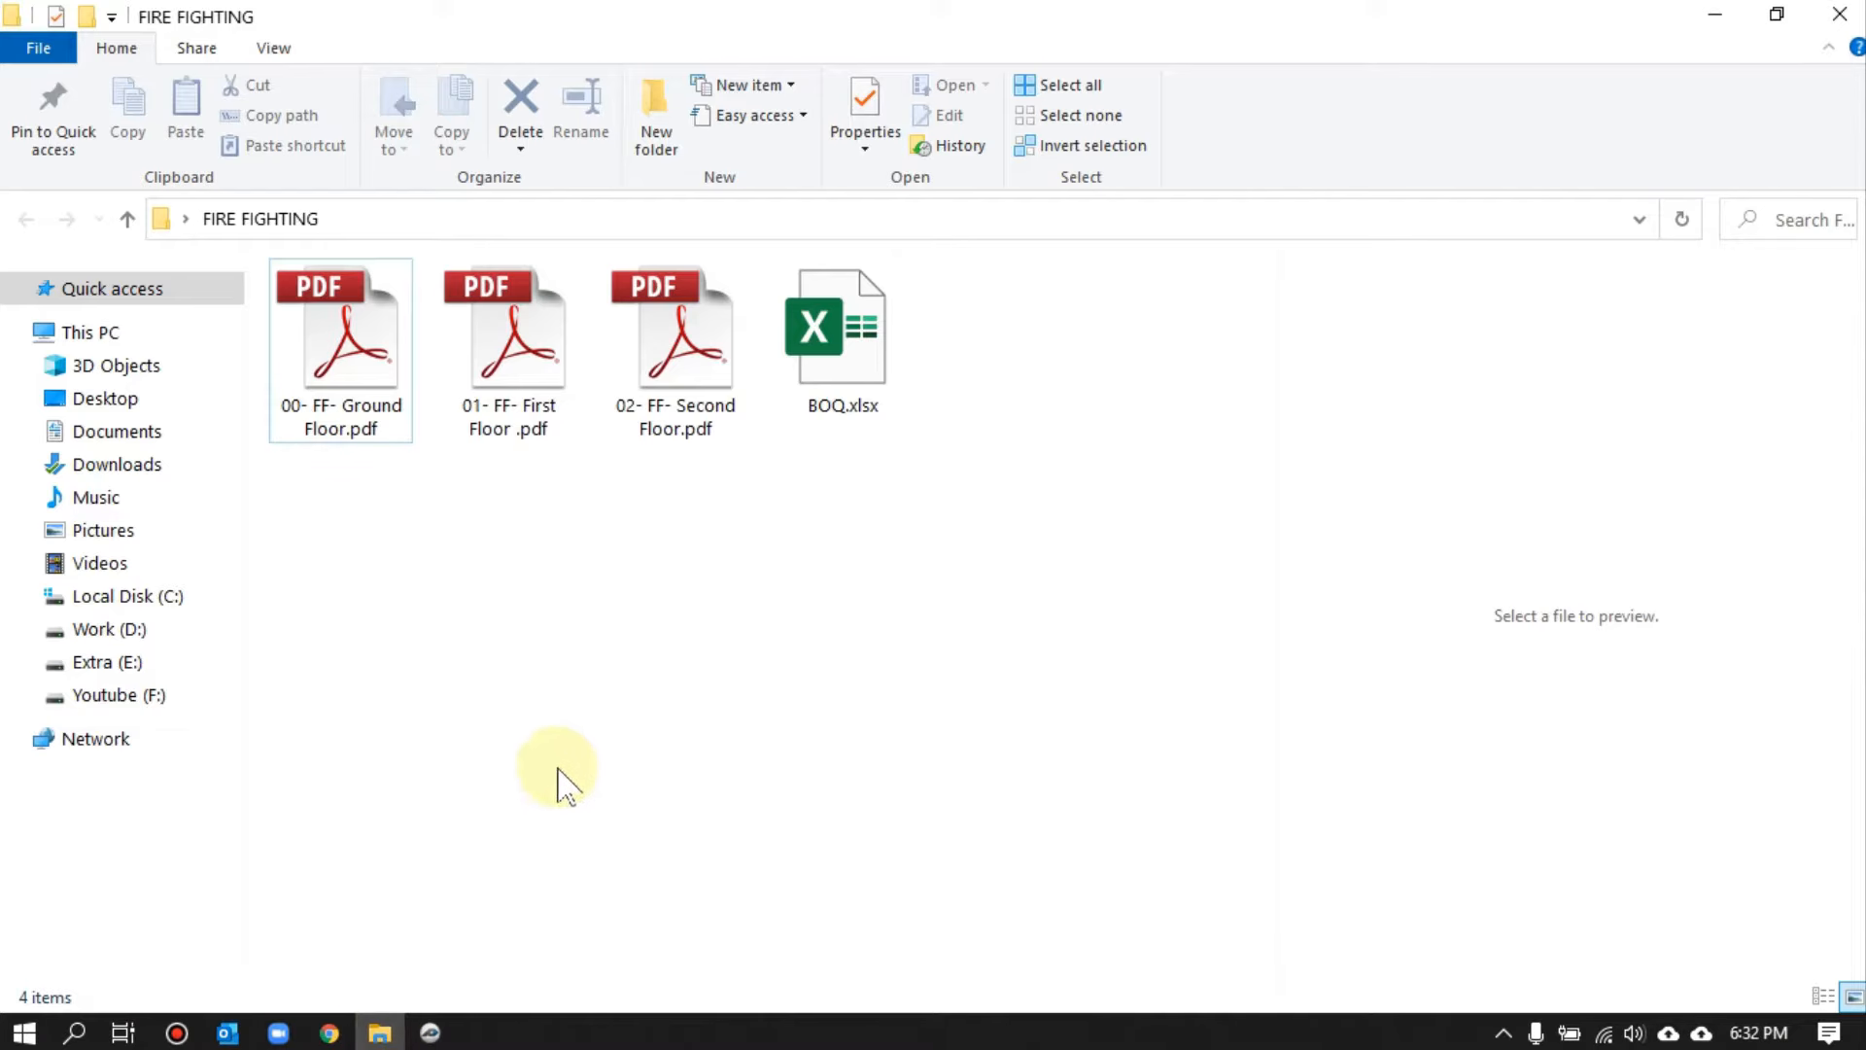
{"action": "double_click", "coordinate": [834, 390]}
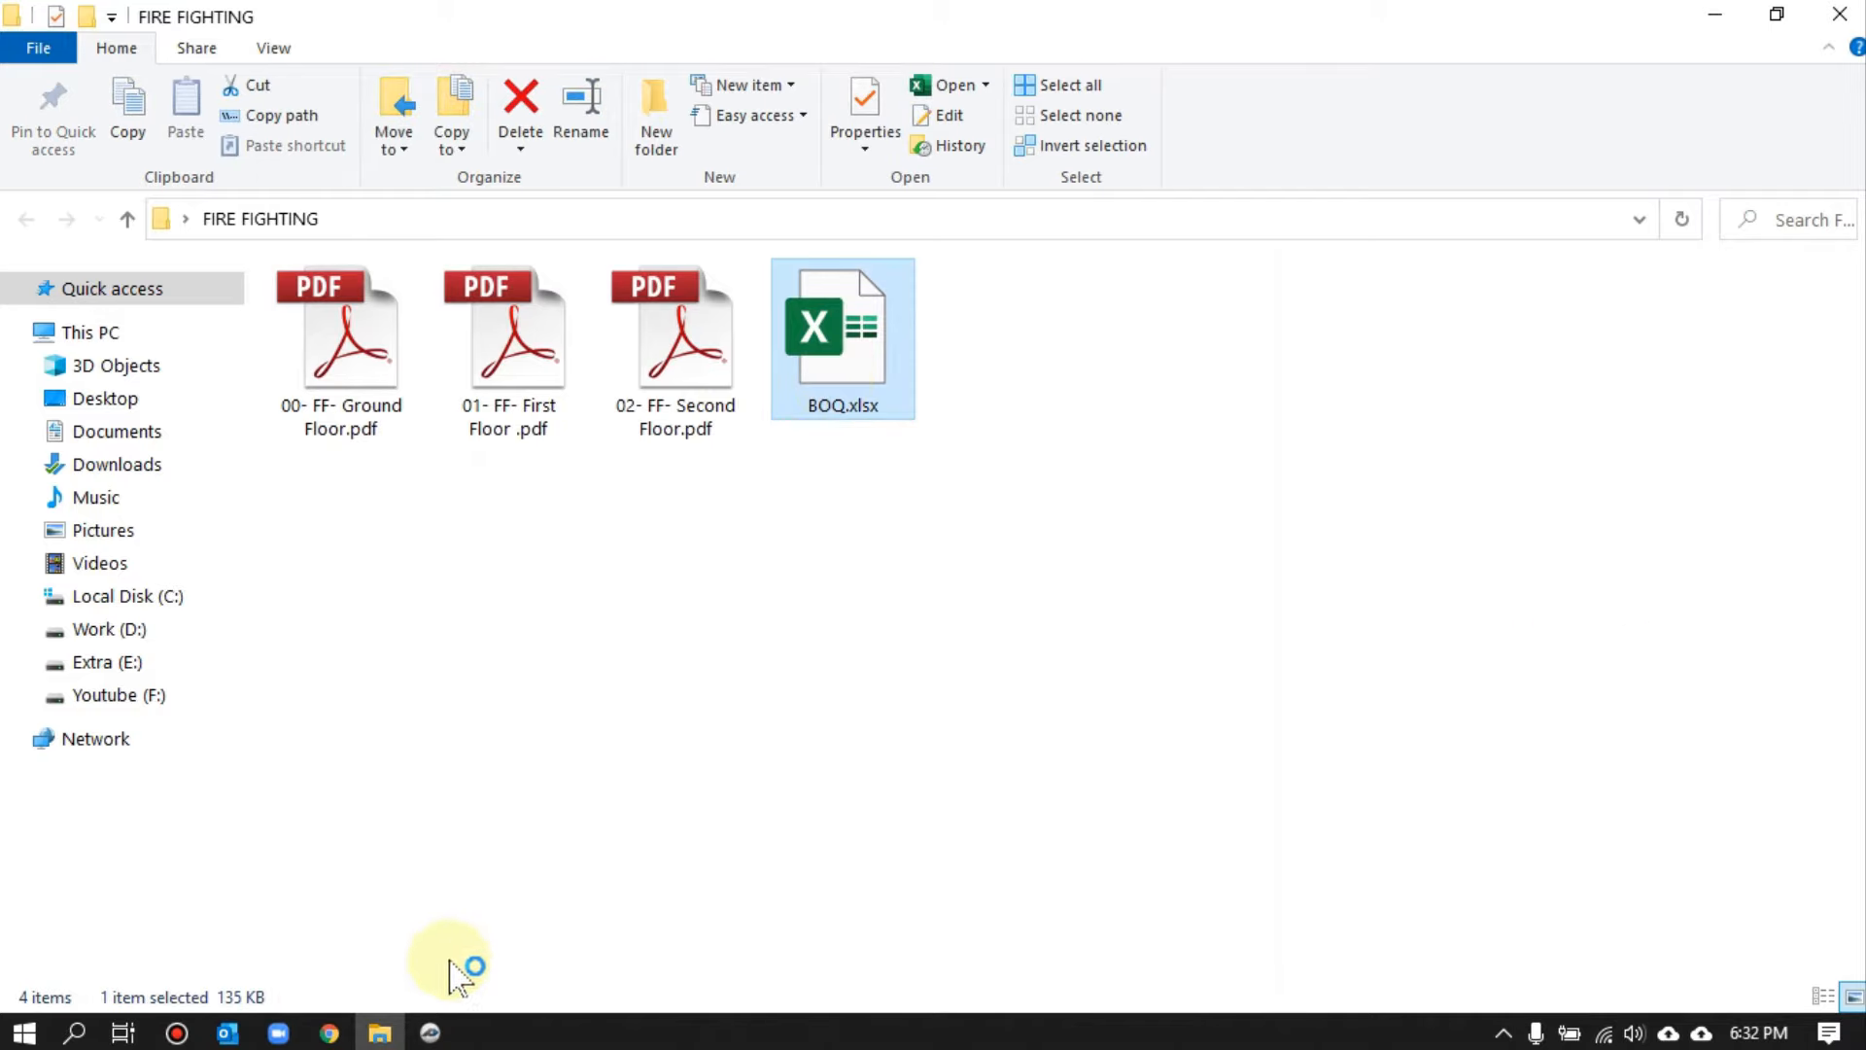
{"action": "left_click", "coordinate": [433, 1029]}
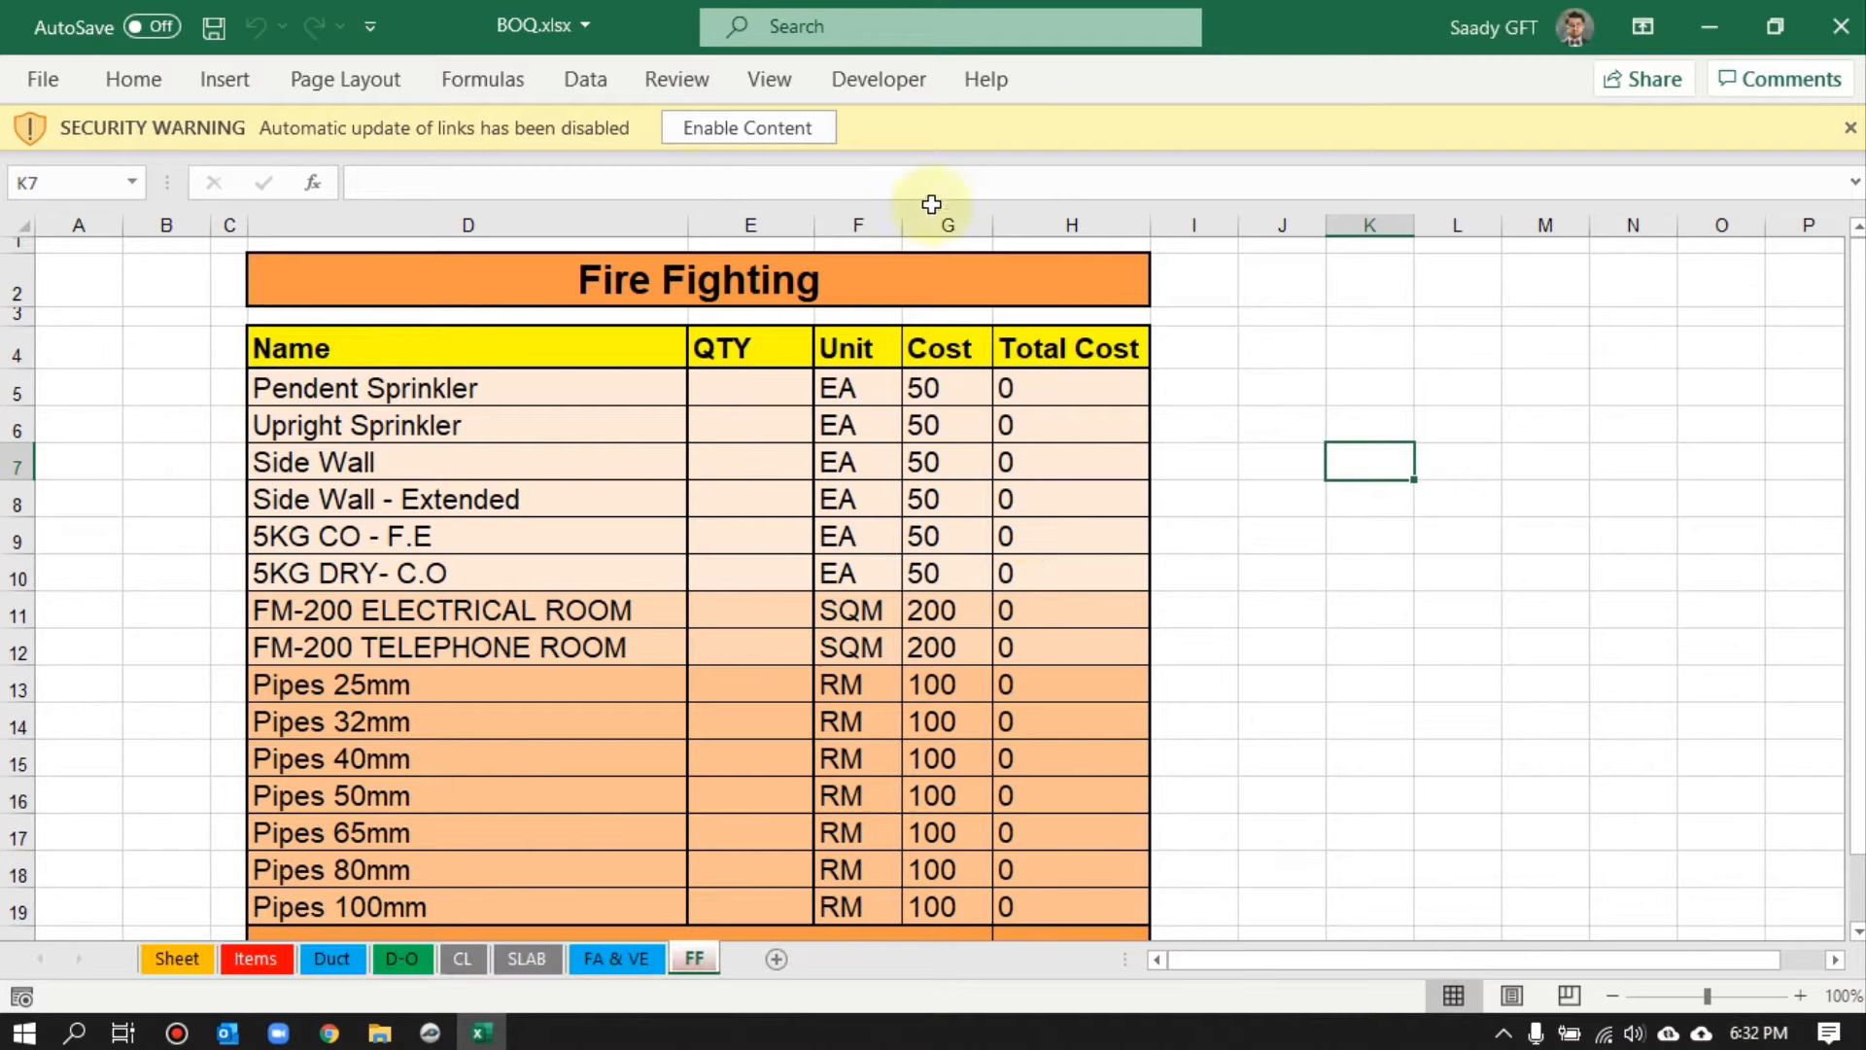
{"action": "left_click", "coordinate": [789, 136]}
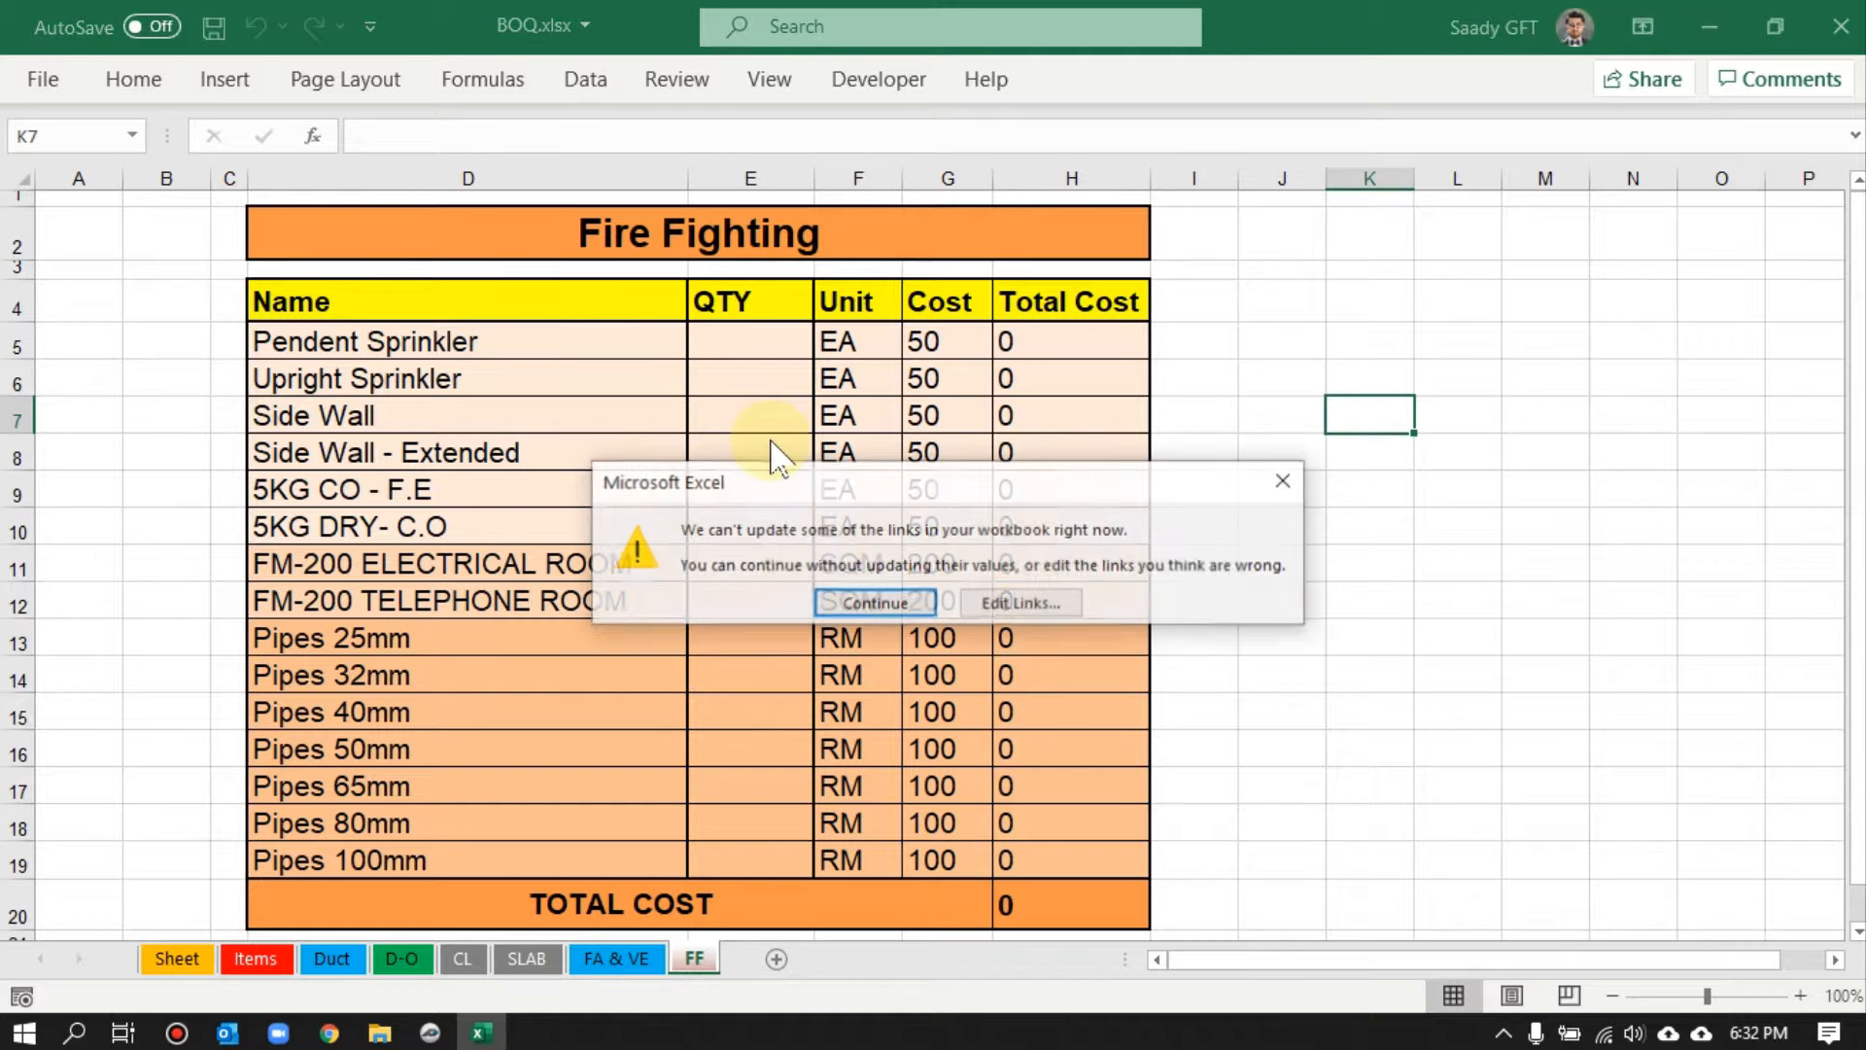
{"action": "left_click", "coordinate": [1285, 483]}
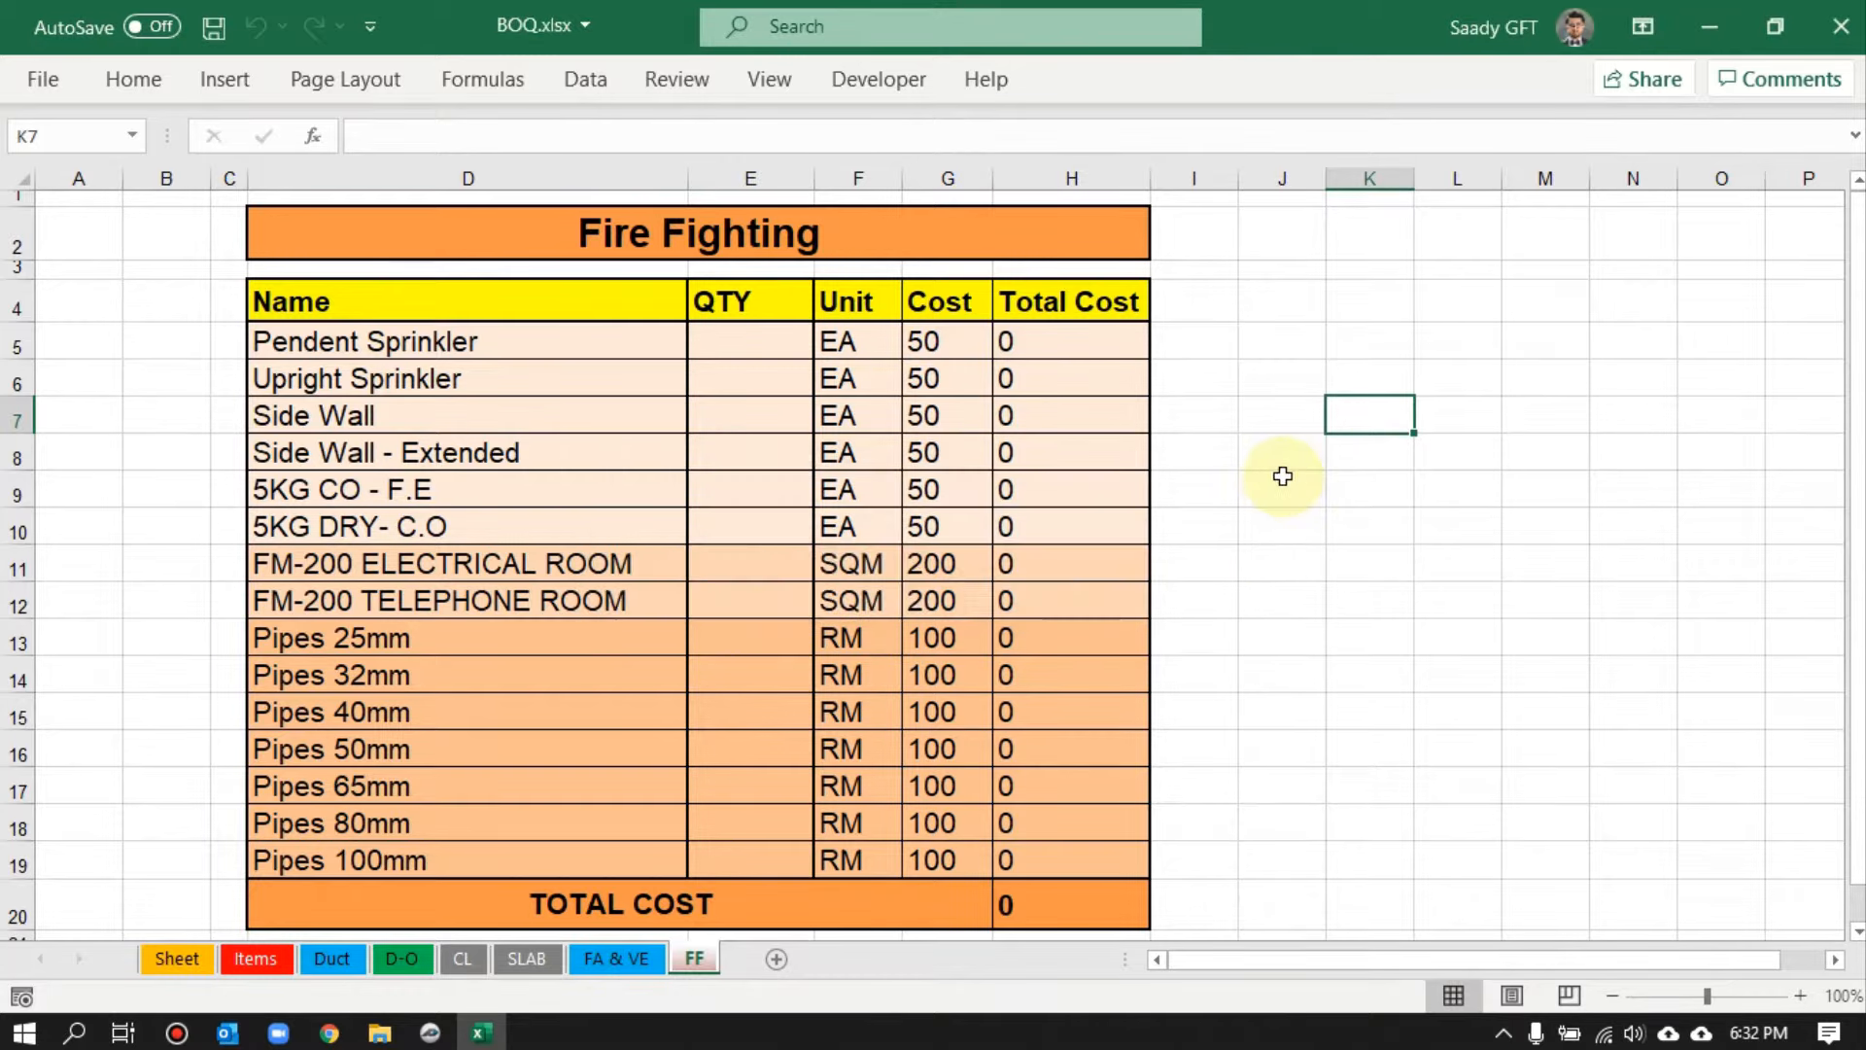
- Connect the BOQ workbook to PlanSwift through the PlanSwift - Takeoff commands of an empty cell beside the Fire Fighting table
{"action": "left_click", "coordinate": [773, 402]}
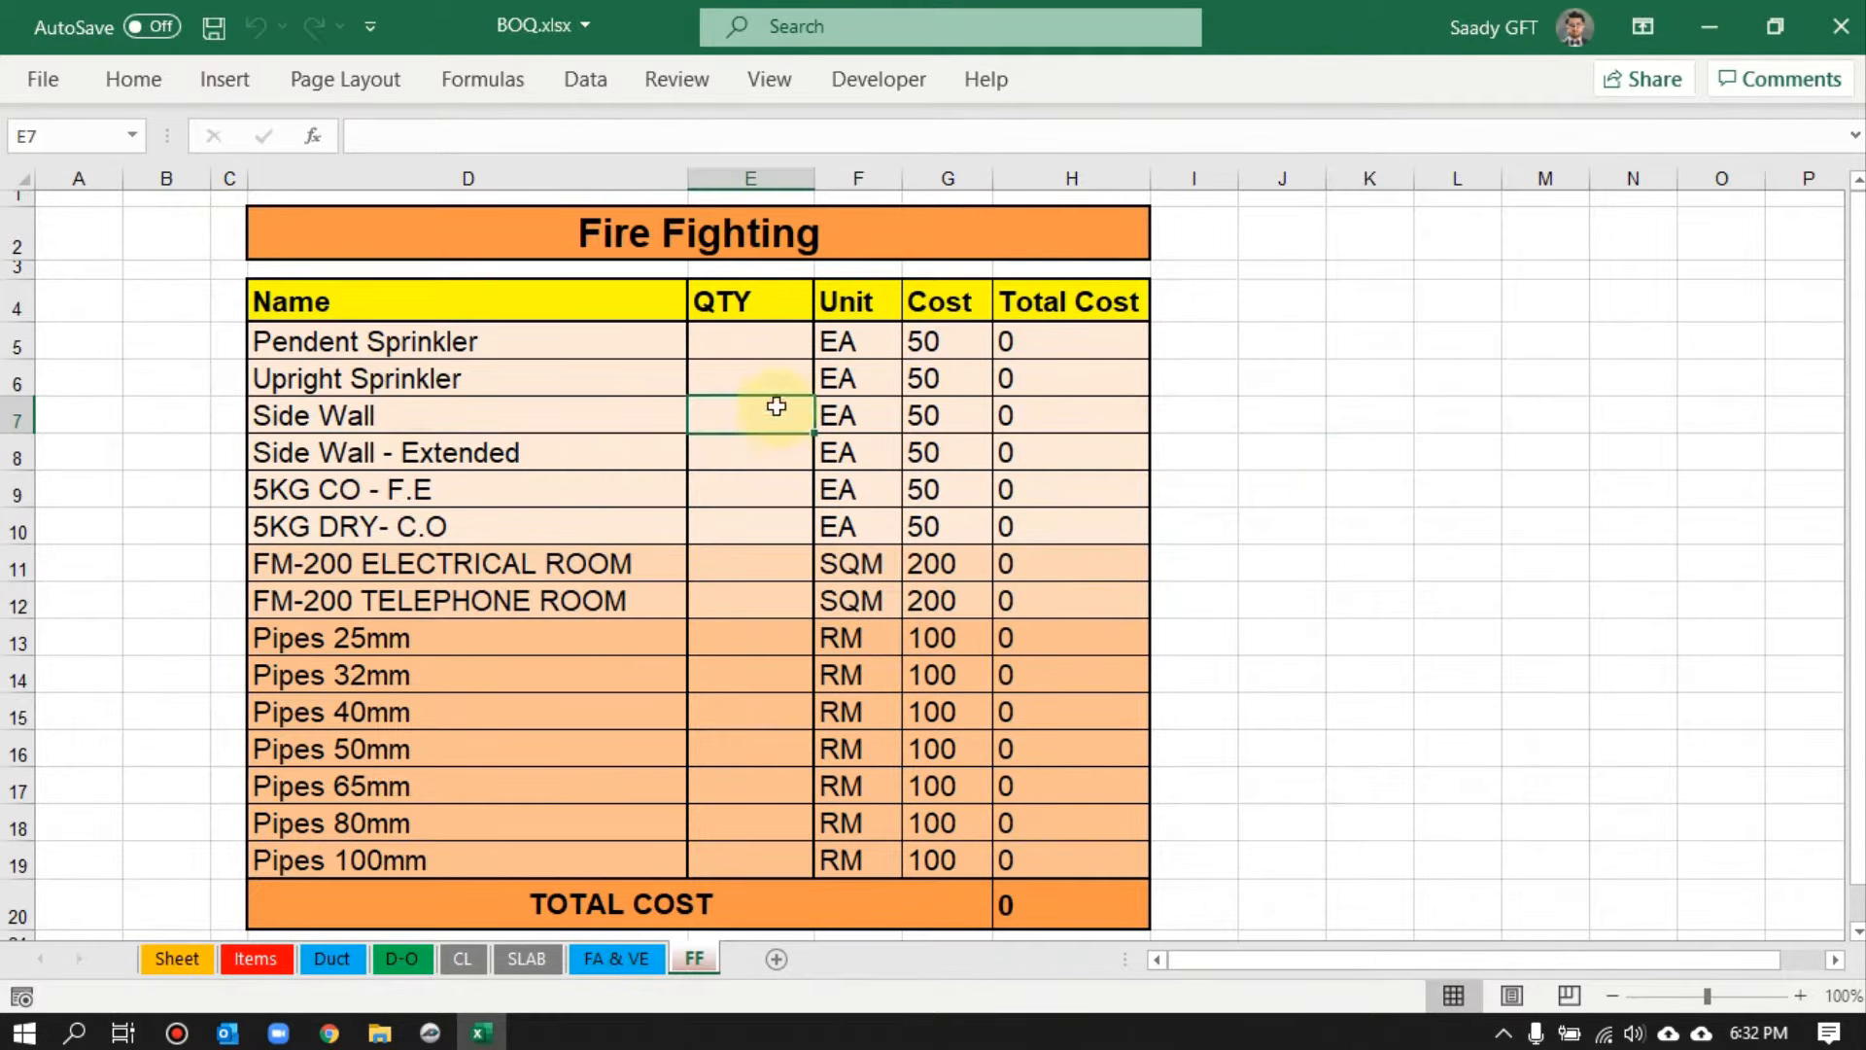
{"action": "left_click", "coordinate": [750, 453]}
{"action": "left_click", "coordinate": [1346, 496]}
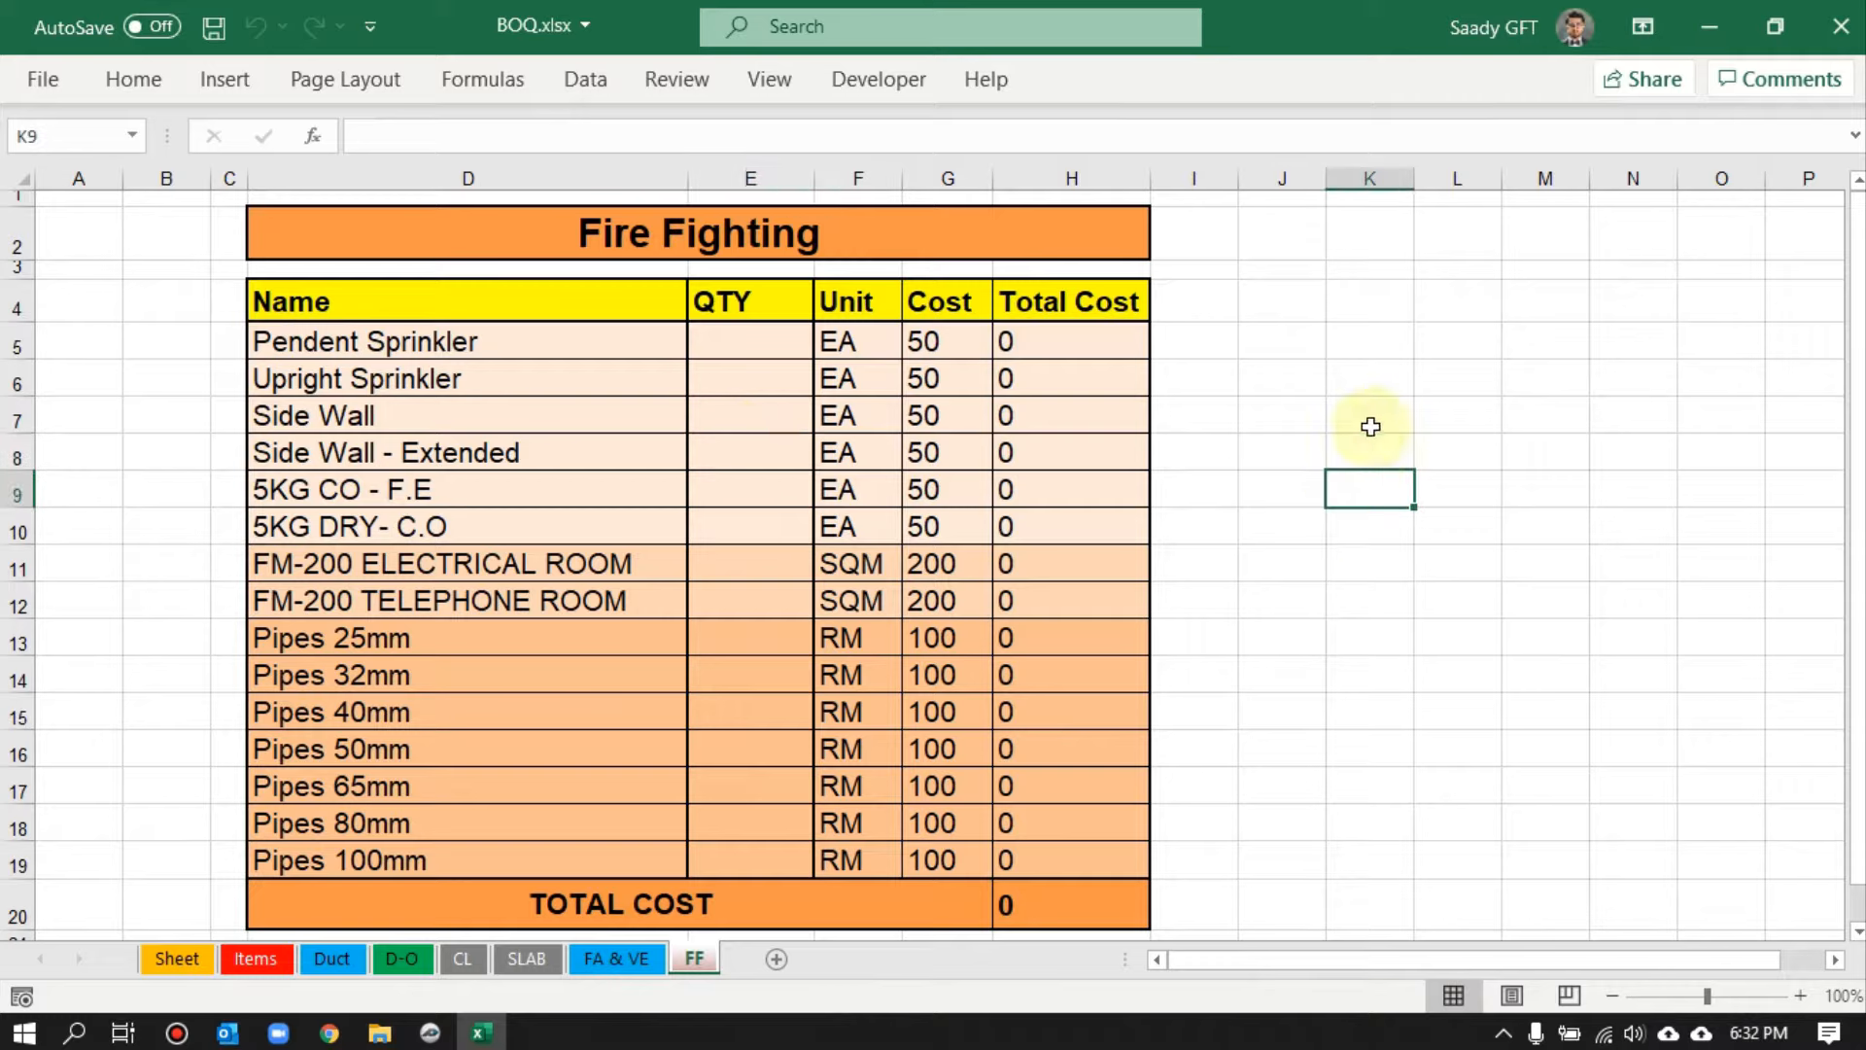
{"action": "key", "text": "shift+F10"}
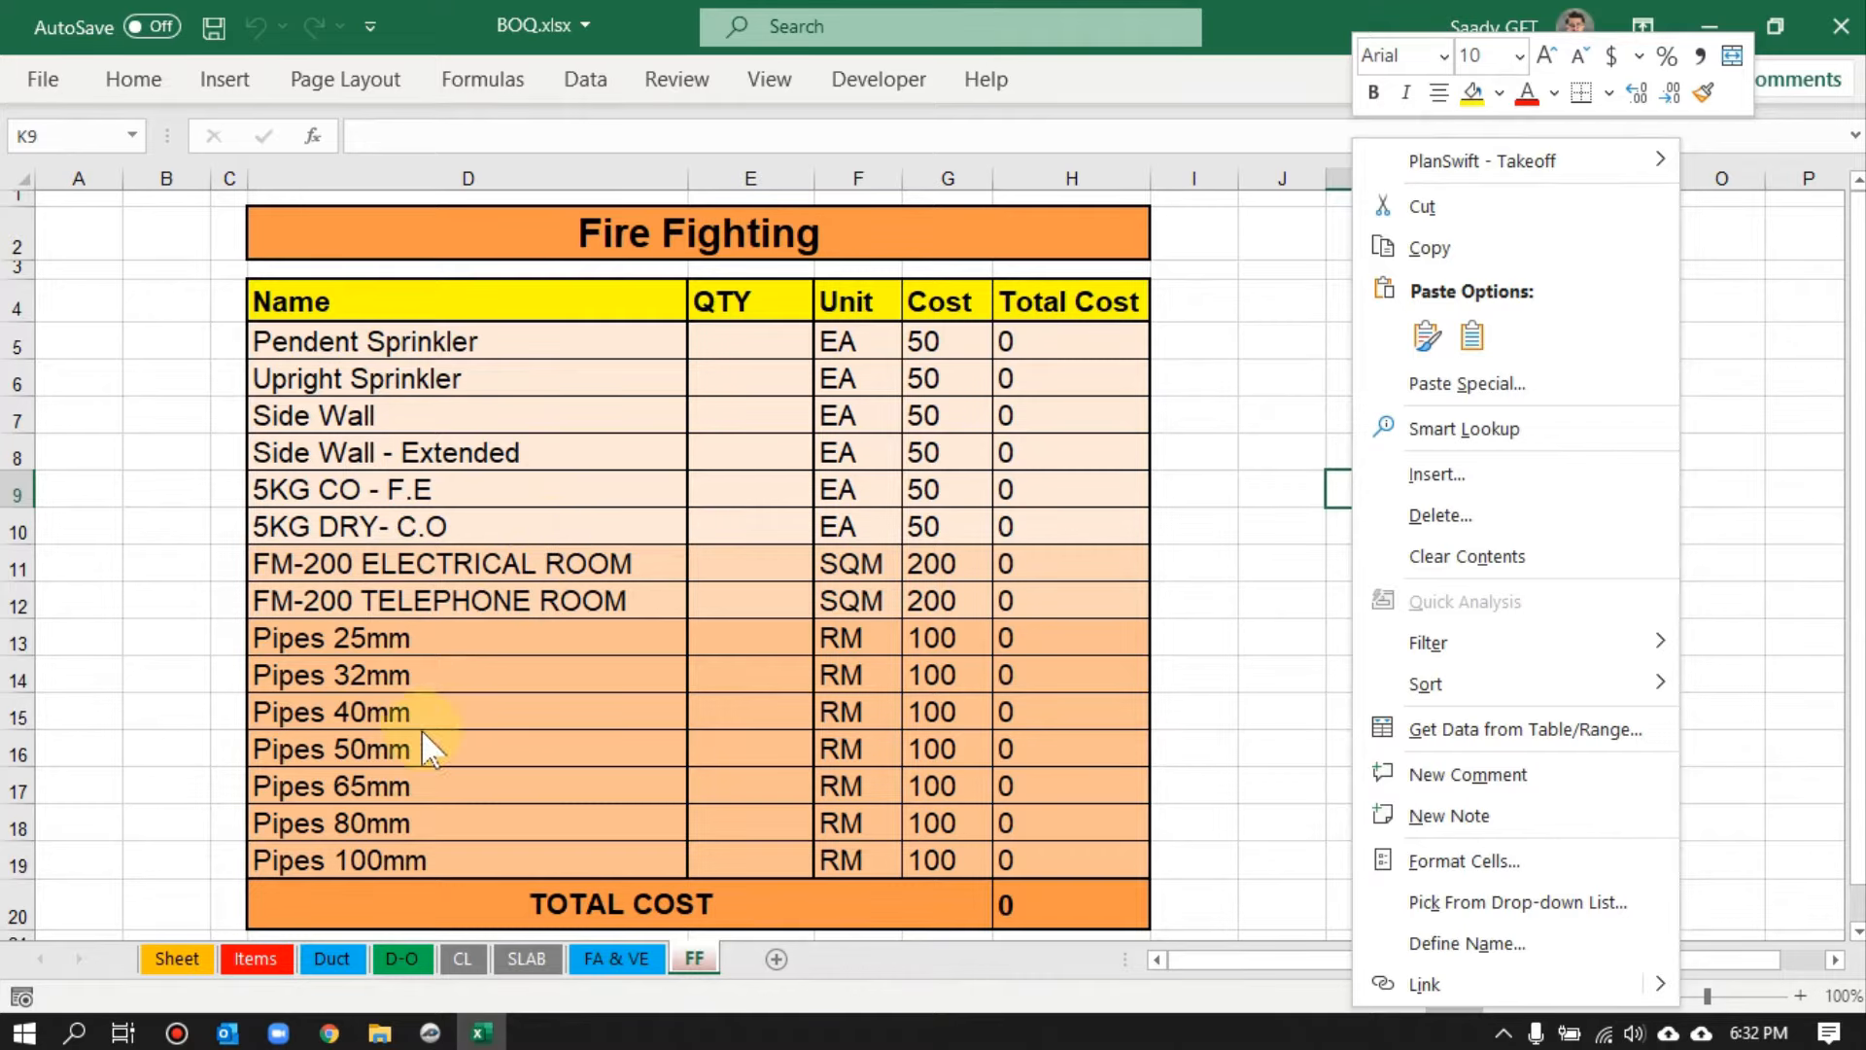
{"action": "mouse_move", "coordinate": [1479, 173]}
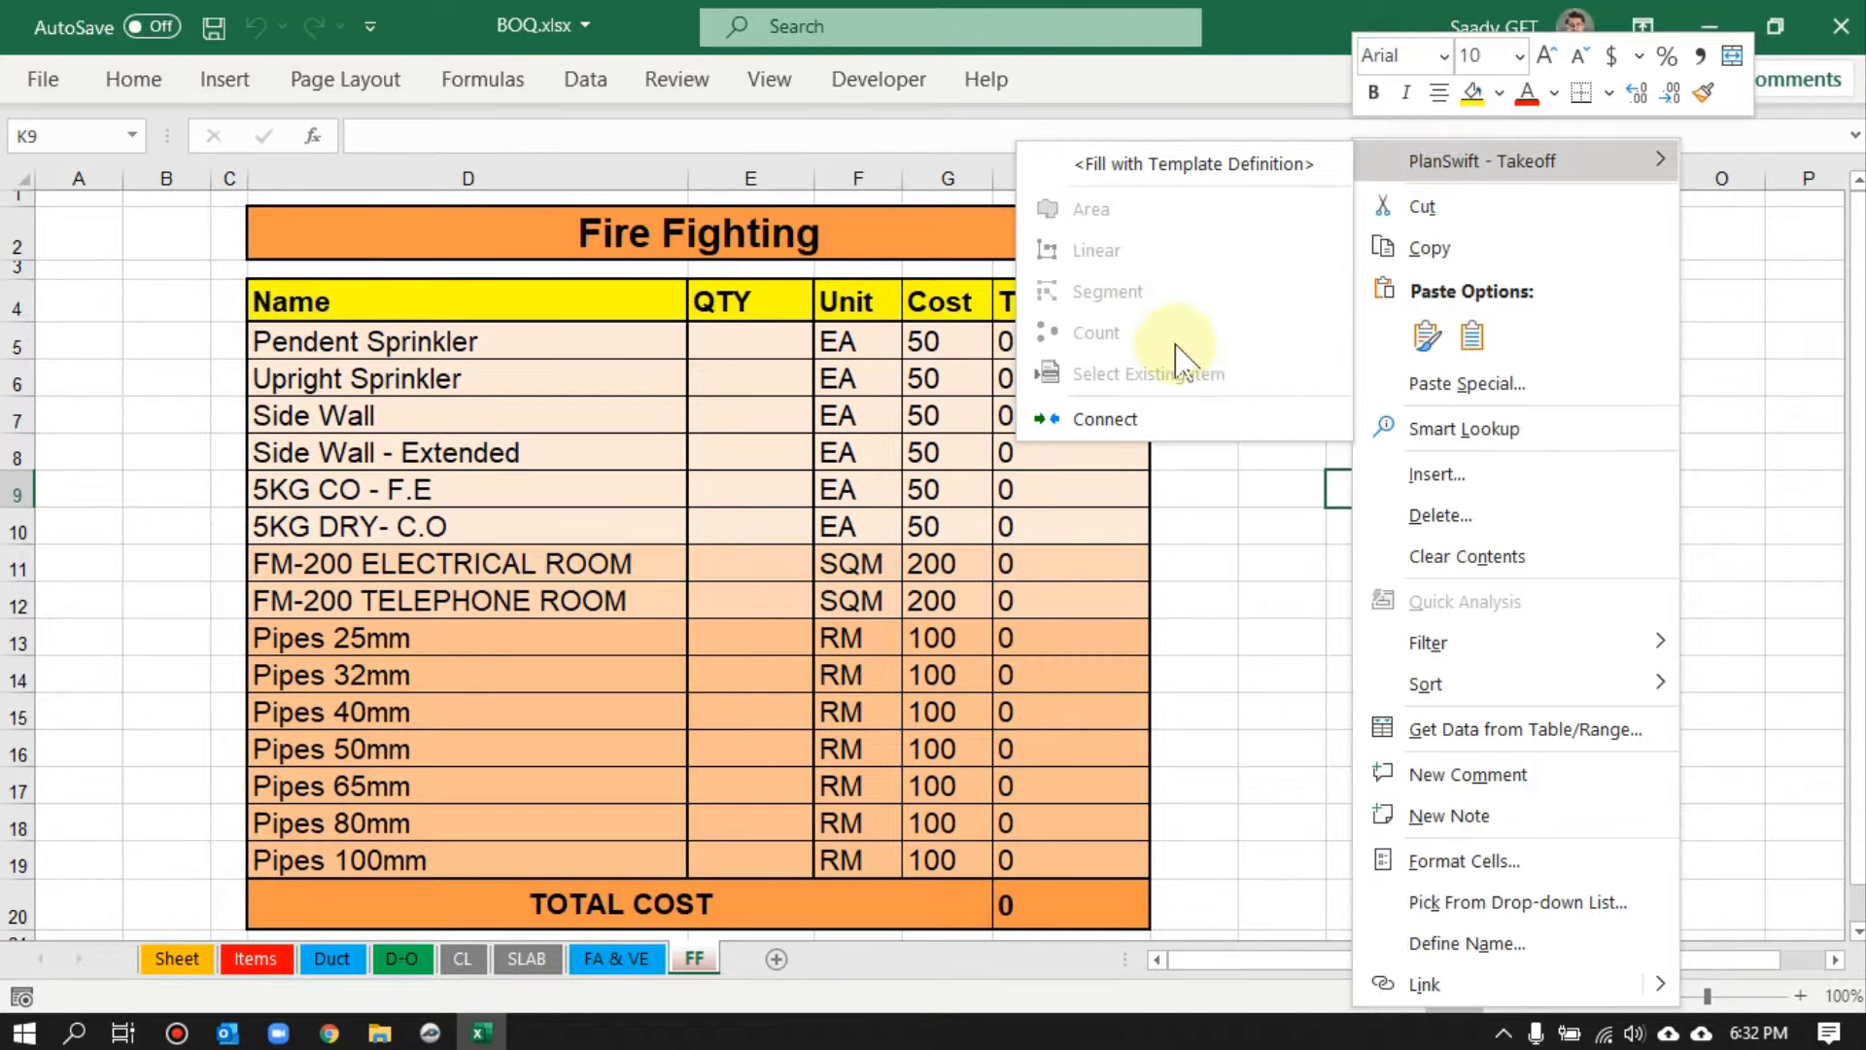
{"action": "left_click", "coordinate": [1139, 420]}
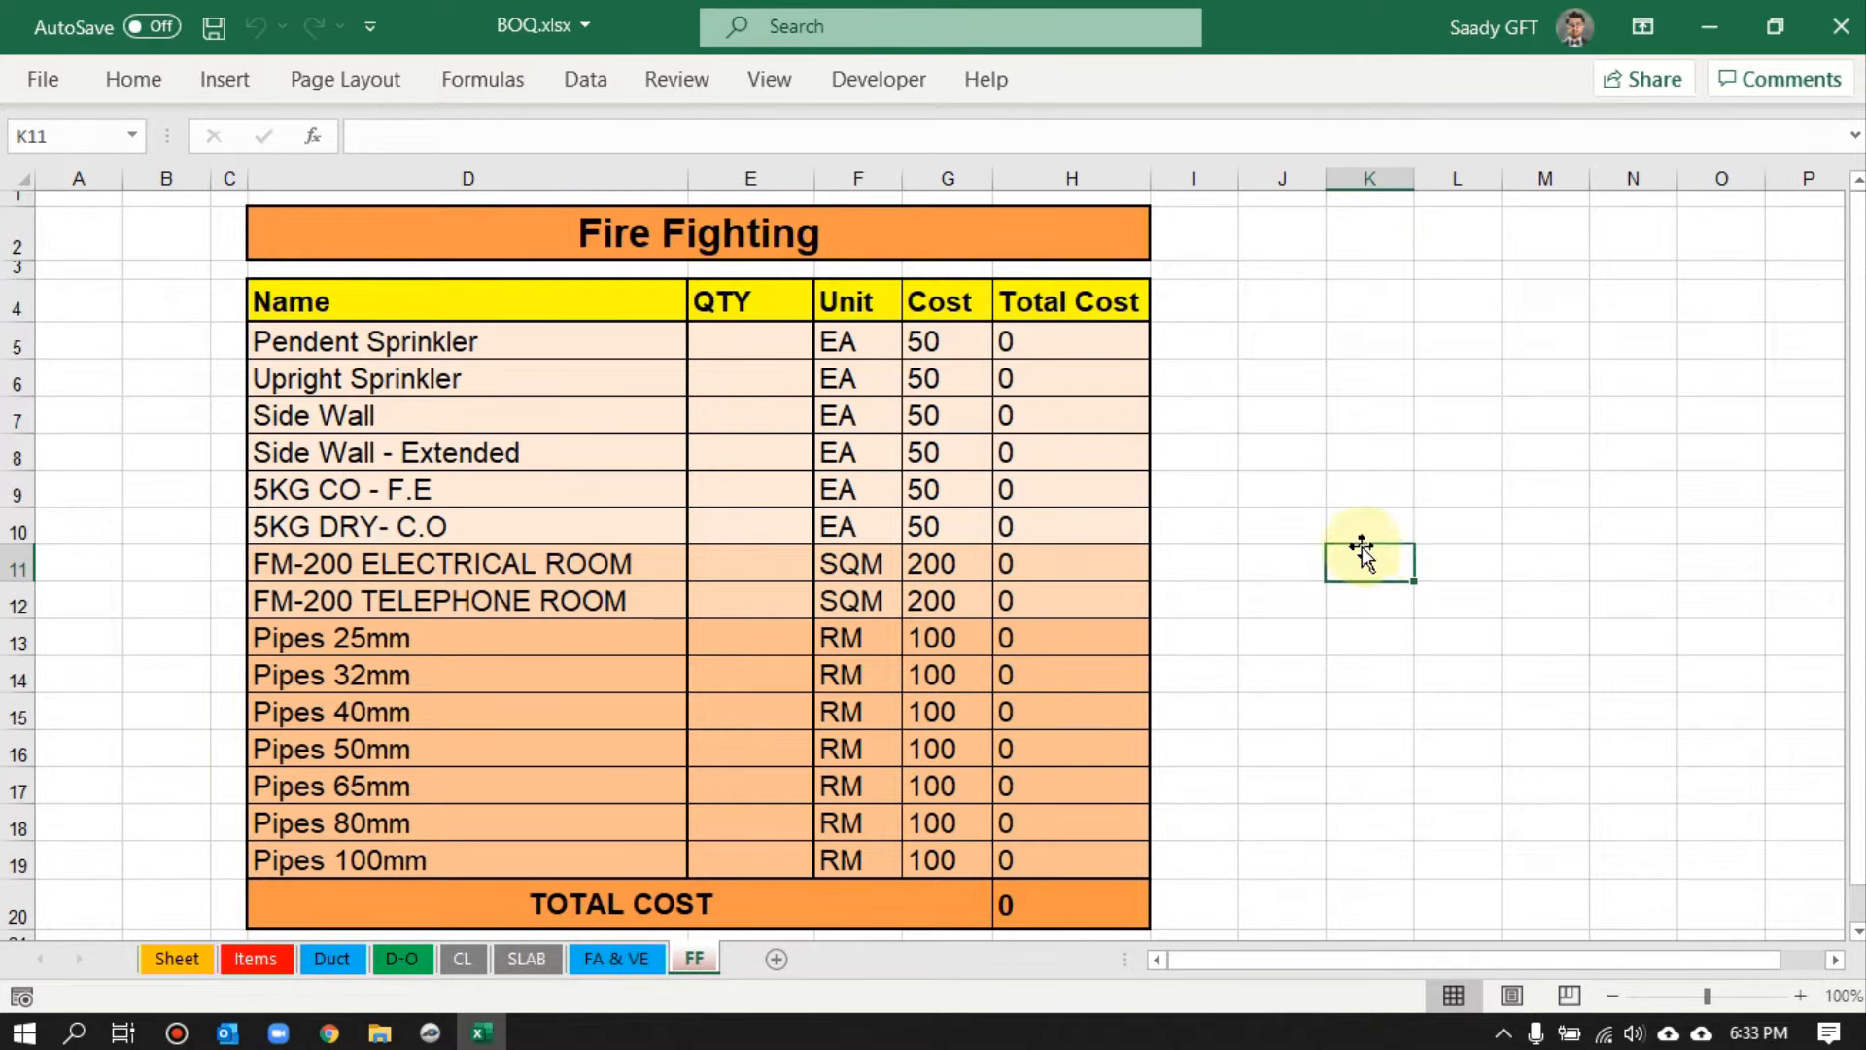
- Review the item rows of the Fire Fighting table on the FF sheet, down to the total cost
{"action": "left_click", "coordinate": [599, 525]}
{"action": "left_click", "coordinate": [758, 646]}
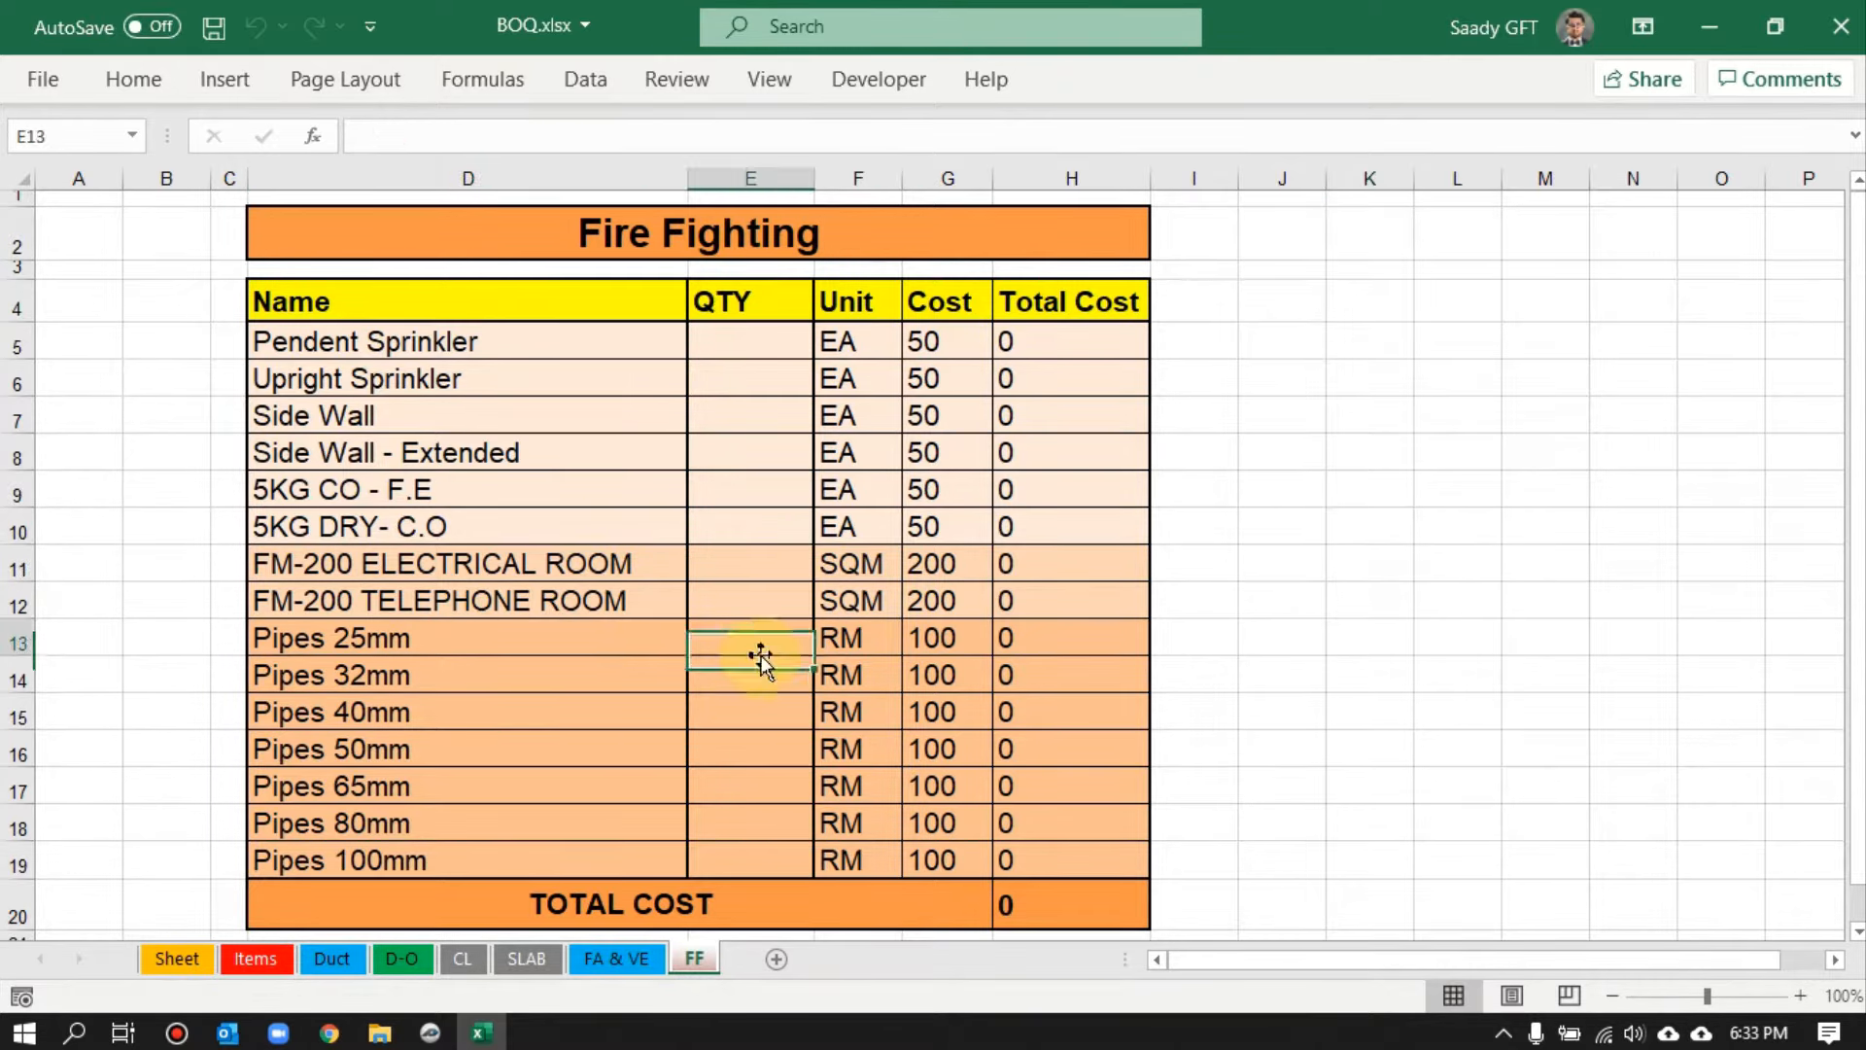
{"action": "scroll", "coordinate": [1425, 570], "scroll_direction": "down", "scroll_amount": 11}
{"action": "scroll", "coordinate": [1261, 712], "scroll_direction": "up", "scroll_amount": 6}
{"action": "scroll", "coordinate": [1260, 712], "scroll_direction": "up", "scroll_amount": 5}
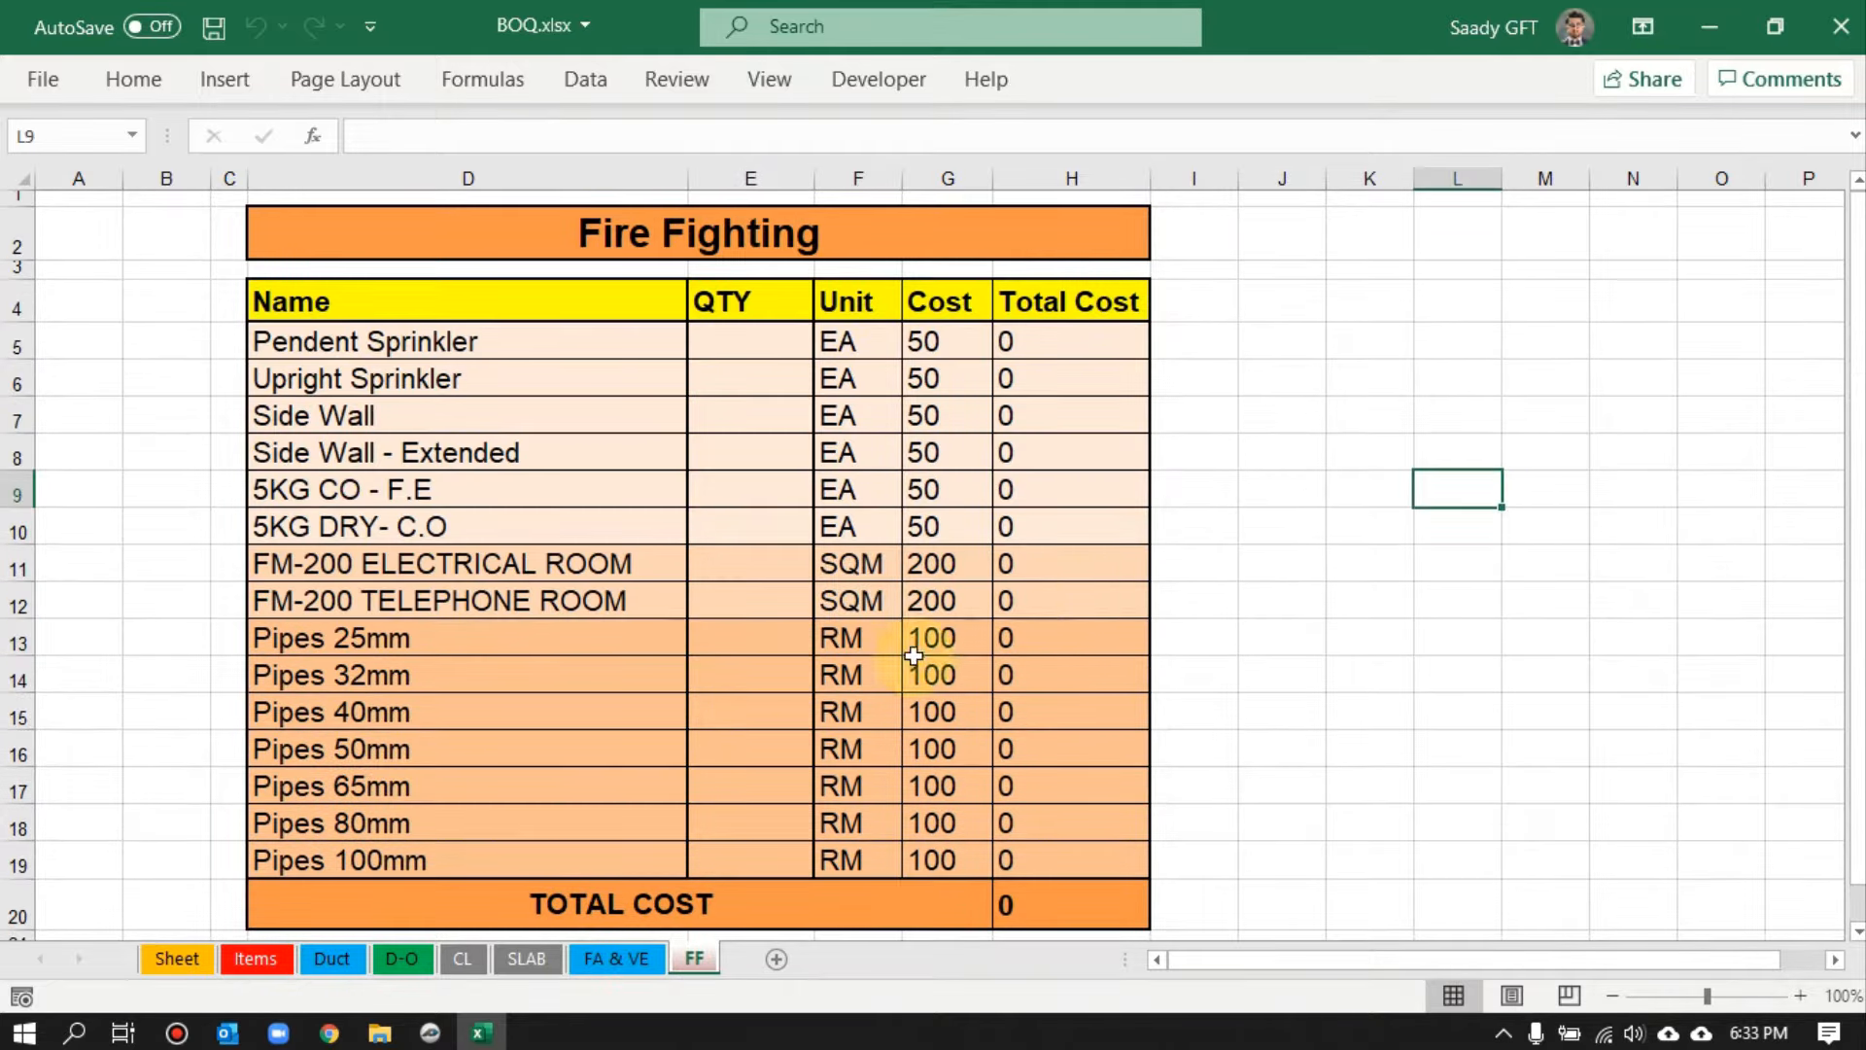
- Switch to PlanSwift and inspect the First Floor pipe runs and their diameters along the corridor beside the FHC
{"action": "left_click", "coordinate": [431, 1032]}
{"action": "scroll", "coordinate": [837, 479], "scroll_direction": "down", "scroll_amount": 2}
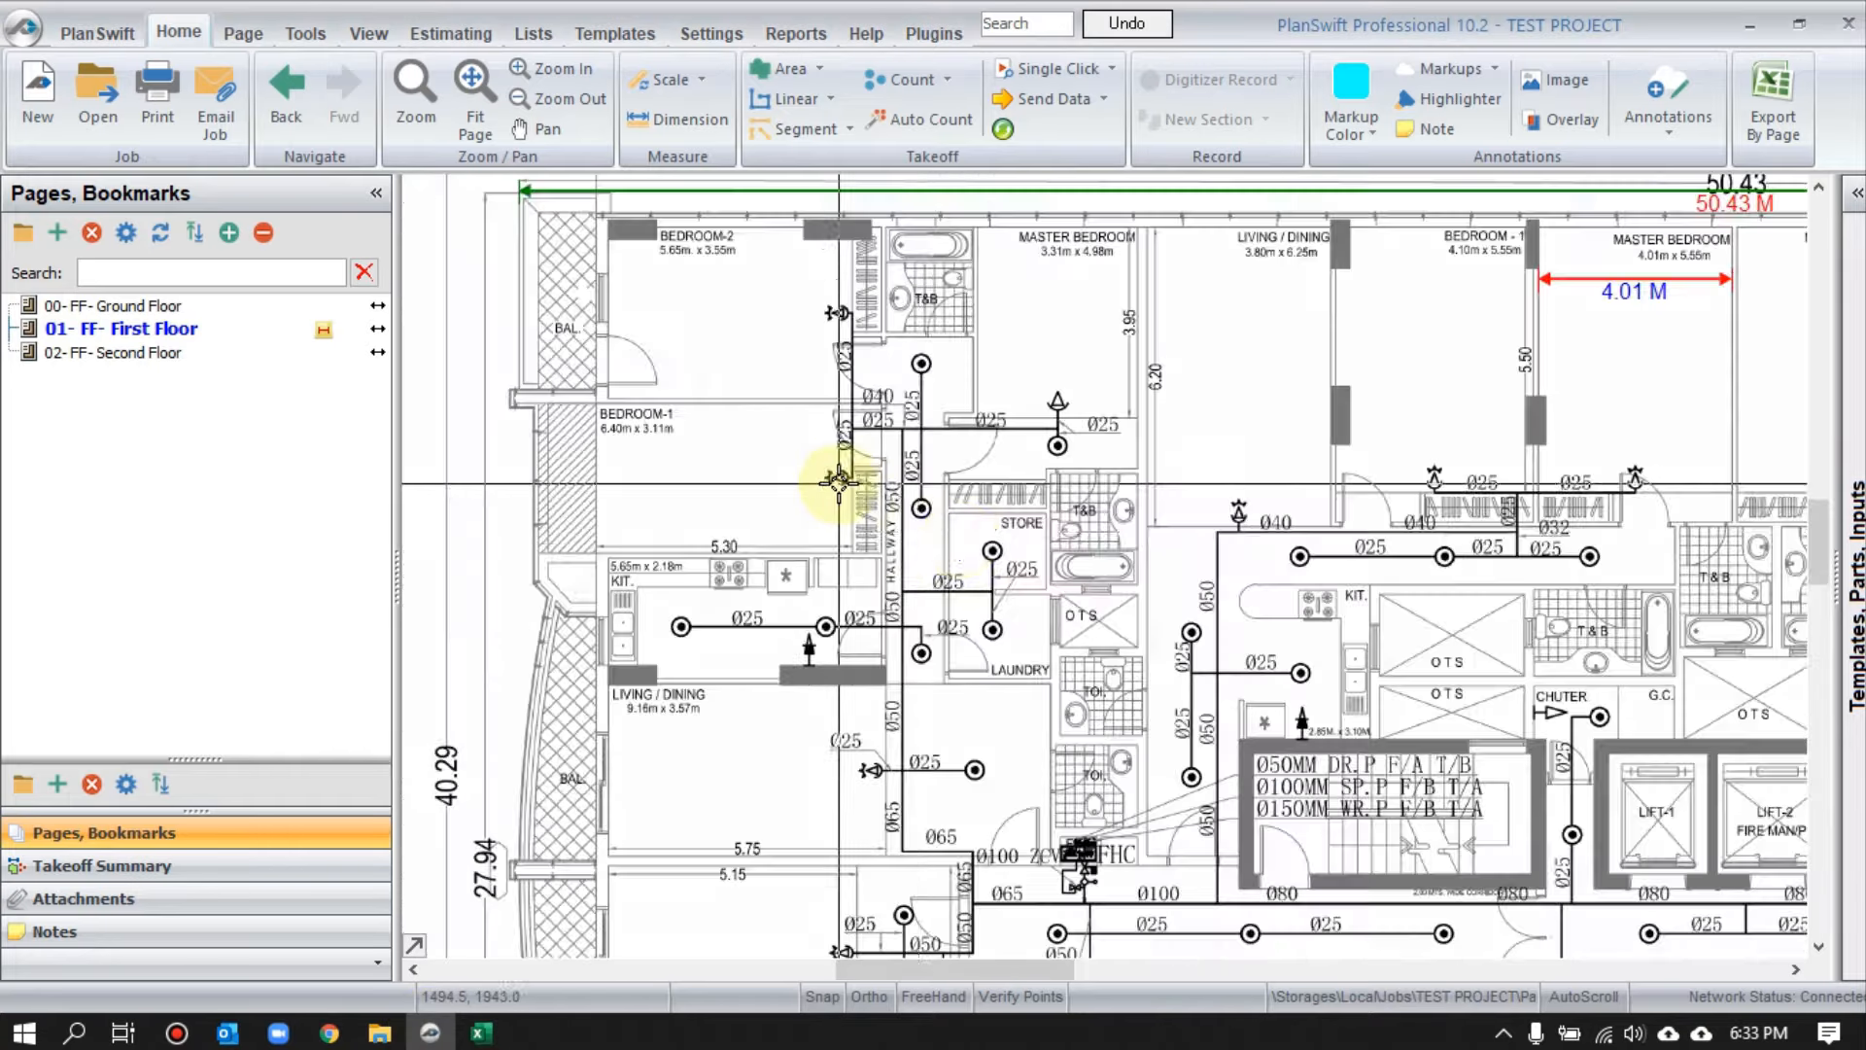
{"action": "left_click_drag", "start_coordinate": [1106, 847], "coordinate": [1055, 342]}
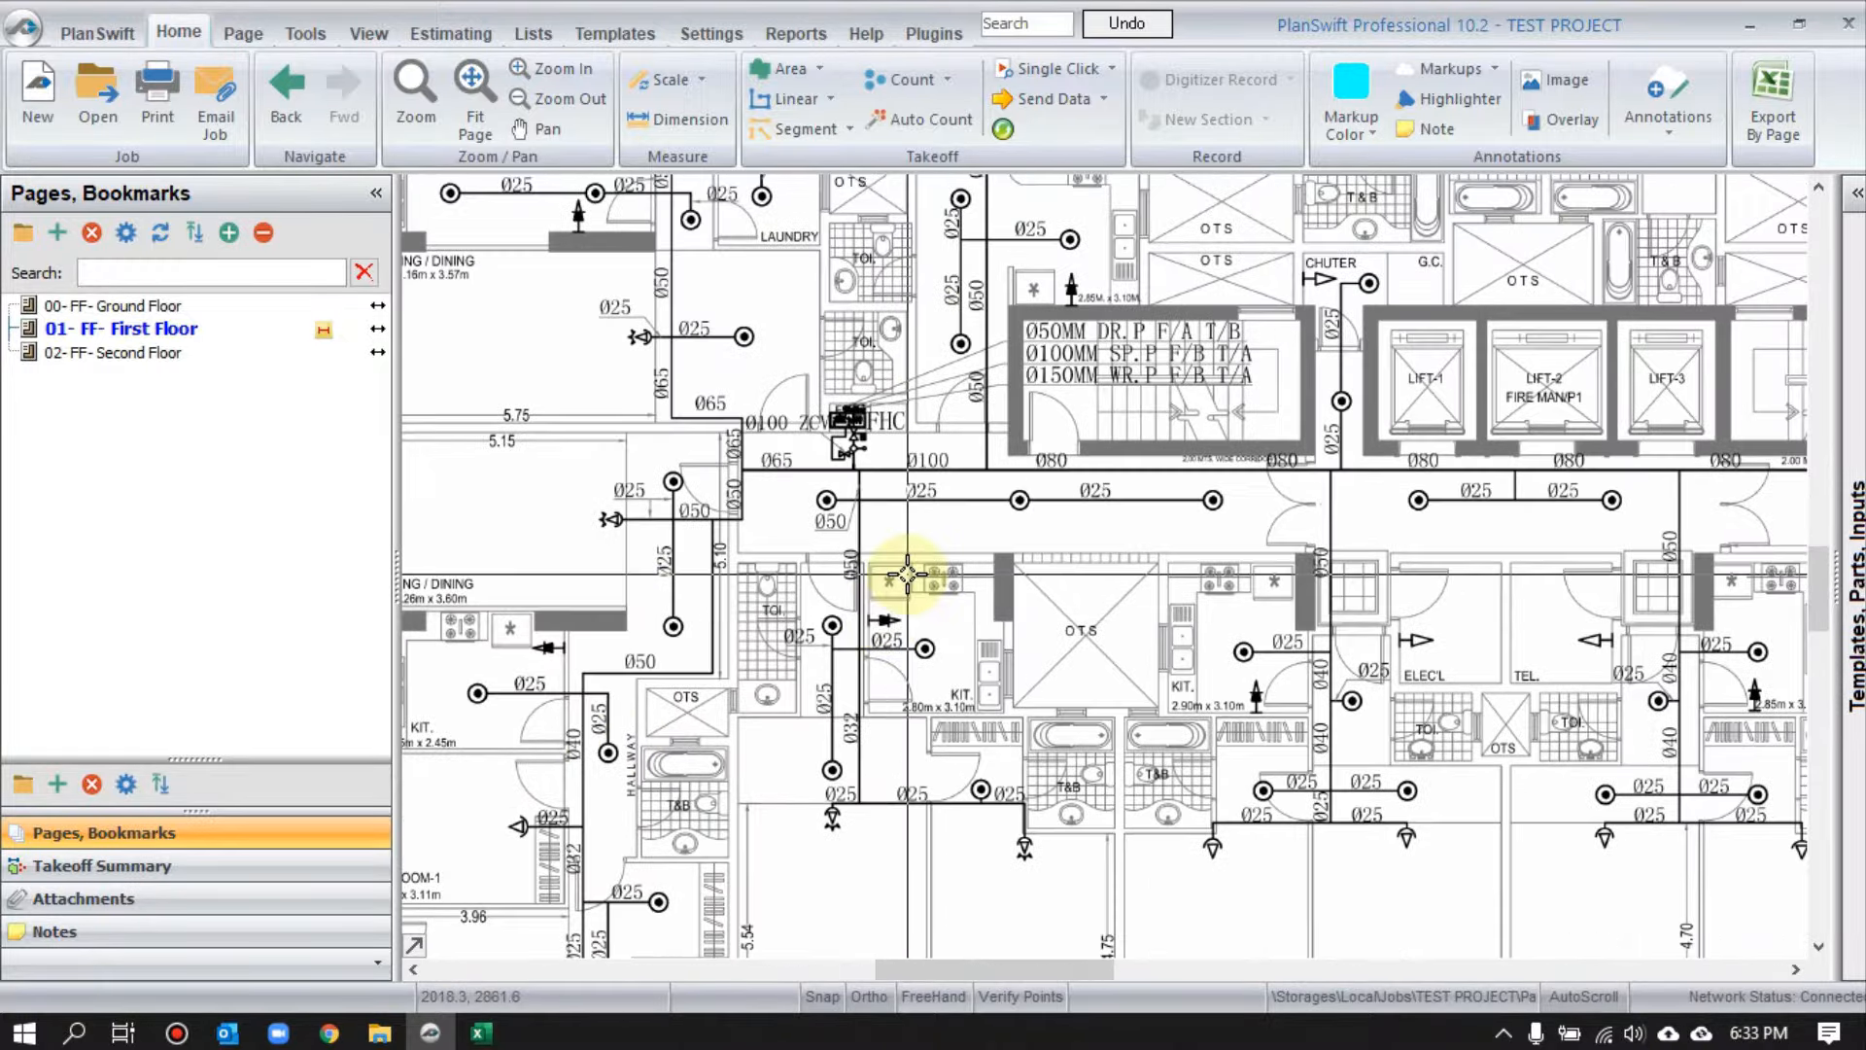
{"action": "scroll", "coordinate": [966, 470], "scroll_direction": "up", "scroll_amount": 2}
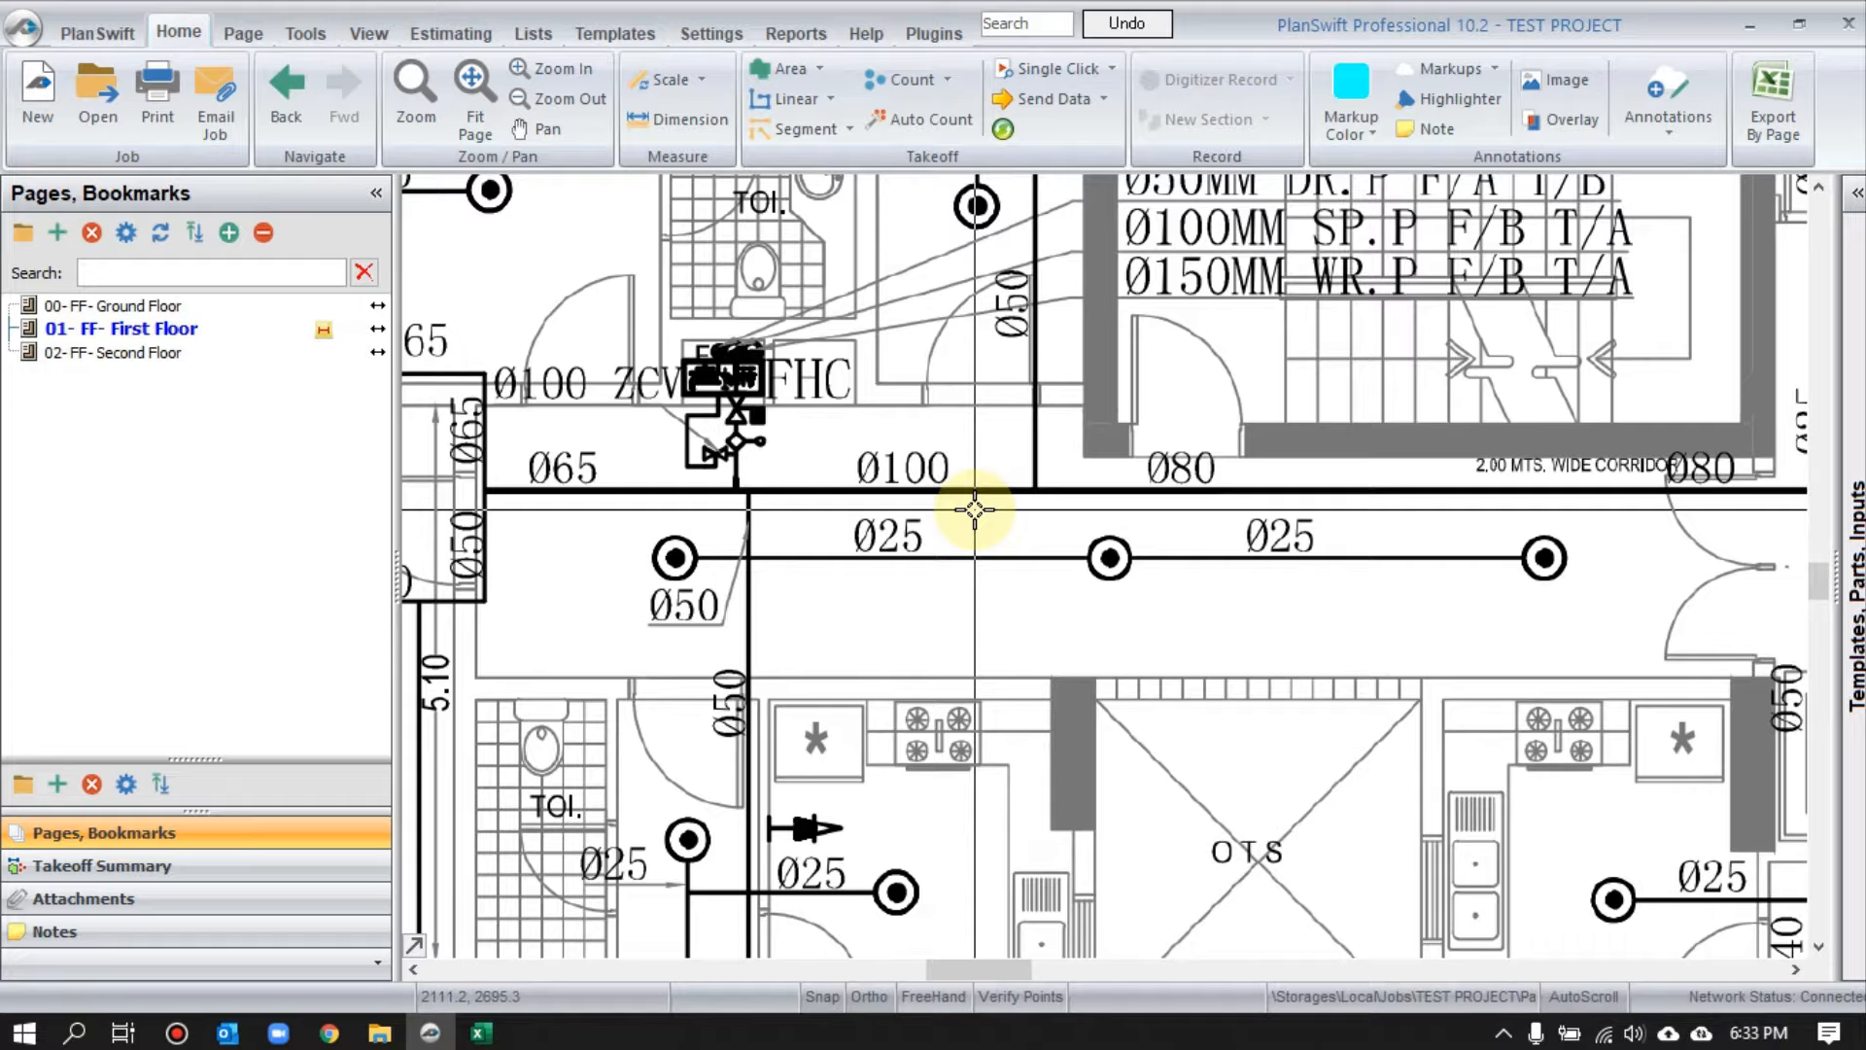
{"action": "left_click_drag", "start_coordinate": [1020, 525], "coordinate": [1097, 579]}
{"action": "left_click", "coordinate": [638, 868]}
- Switch to the Excel BOQ and start a blue Linear takeoff named Pipes 25mm from the QTY cell of the Pipes 25mm row
{"action": "left_click", "coordinate": [480, 1032]}
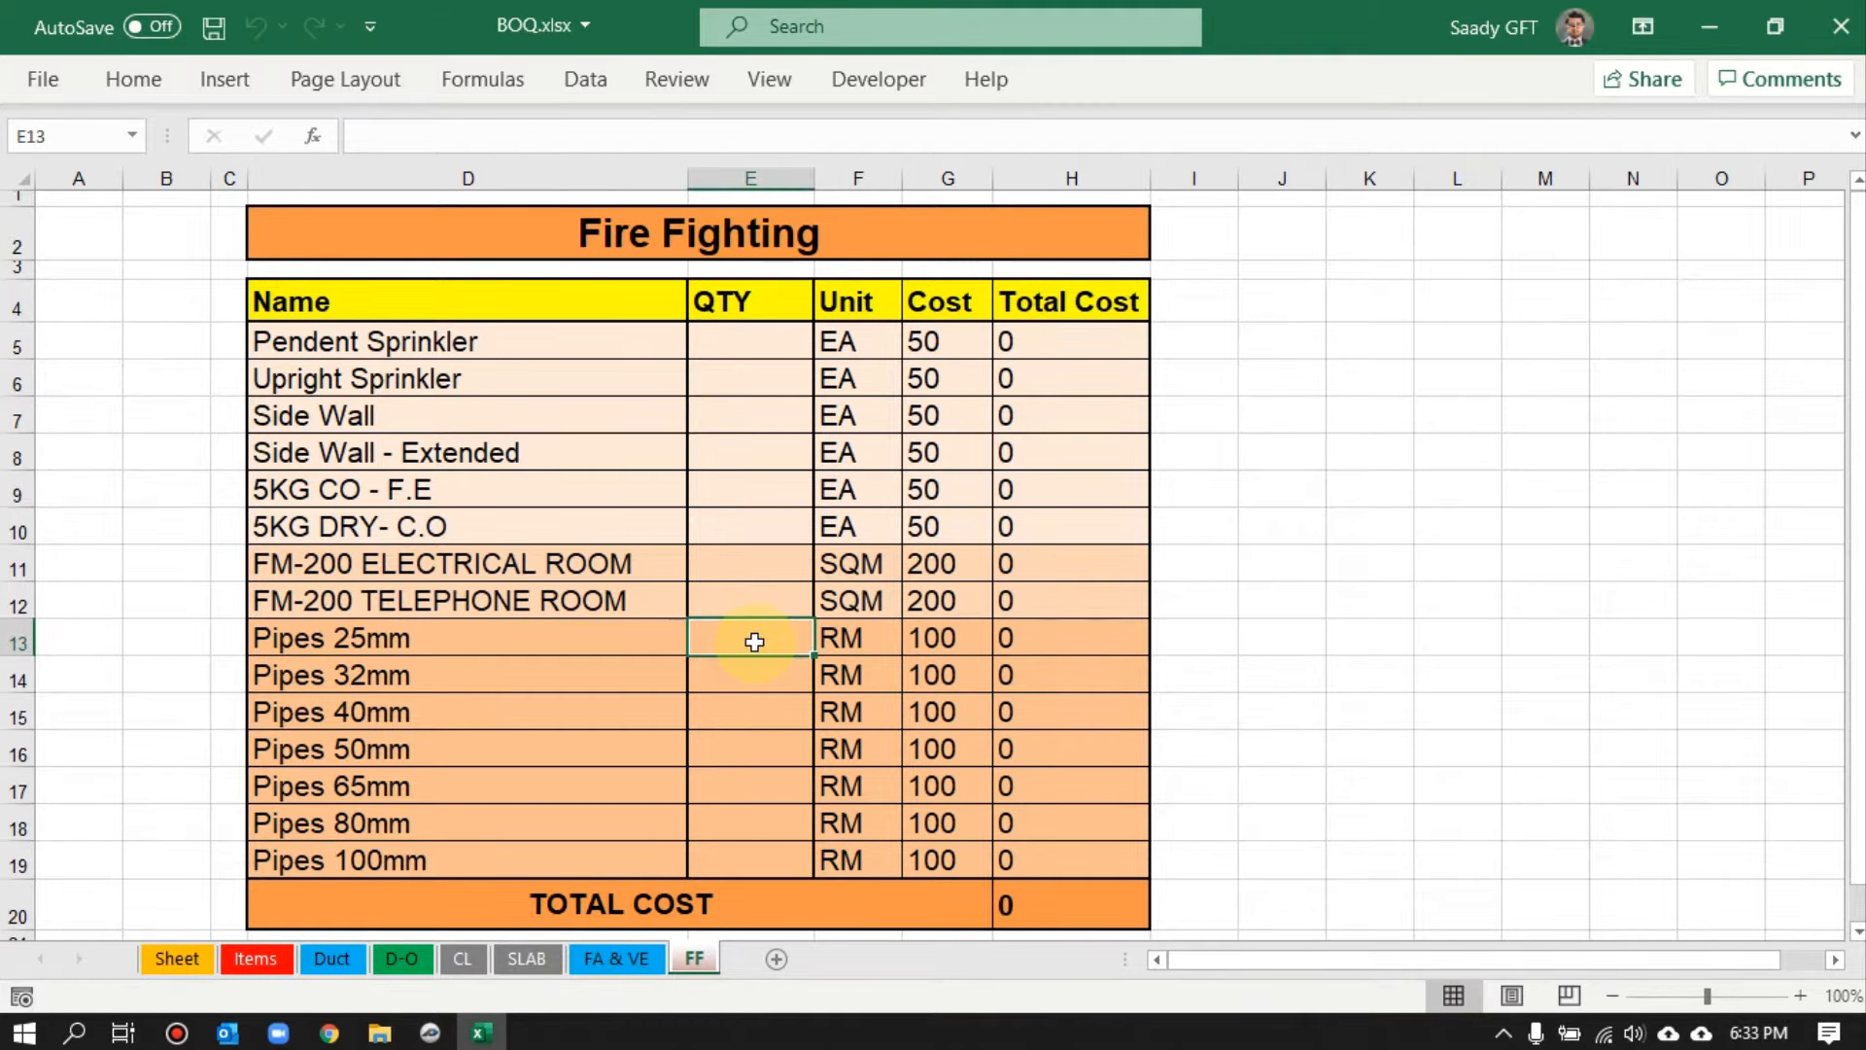
{"action": "right_click", "coordinate": [755, 642]}
{"action": "mouse_move", "coordinate": [945, 177]}
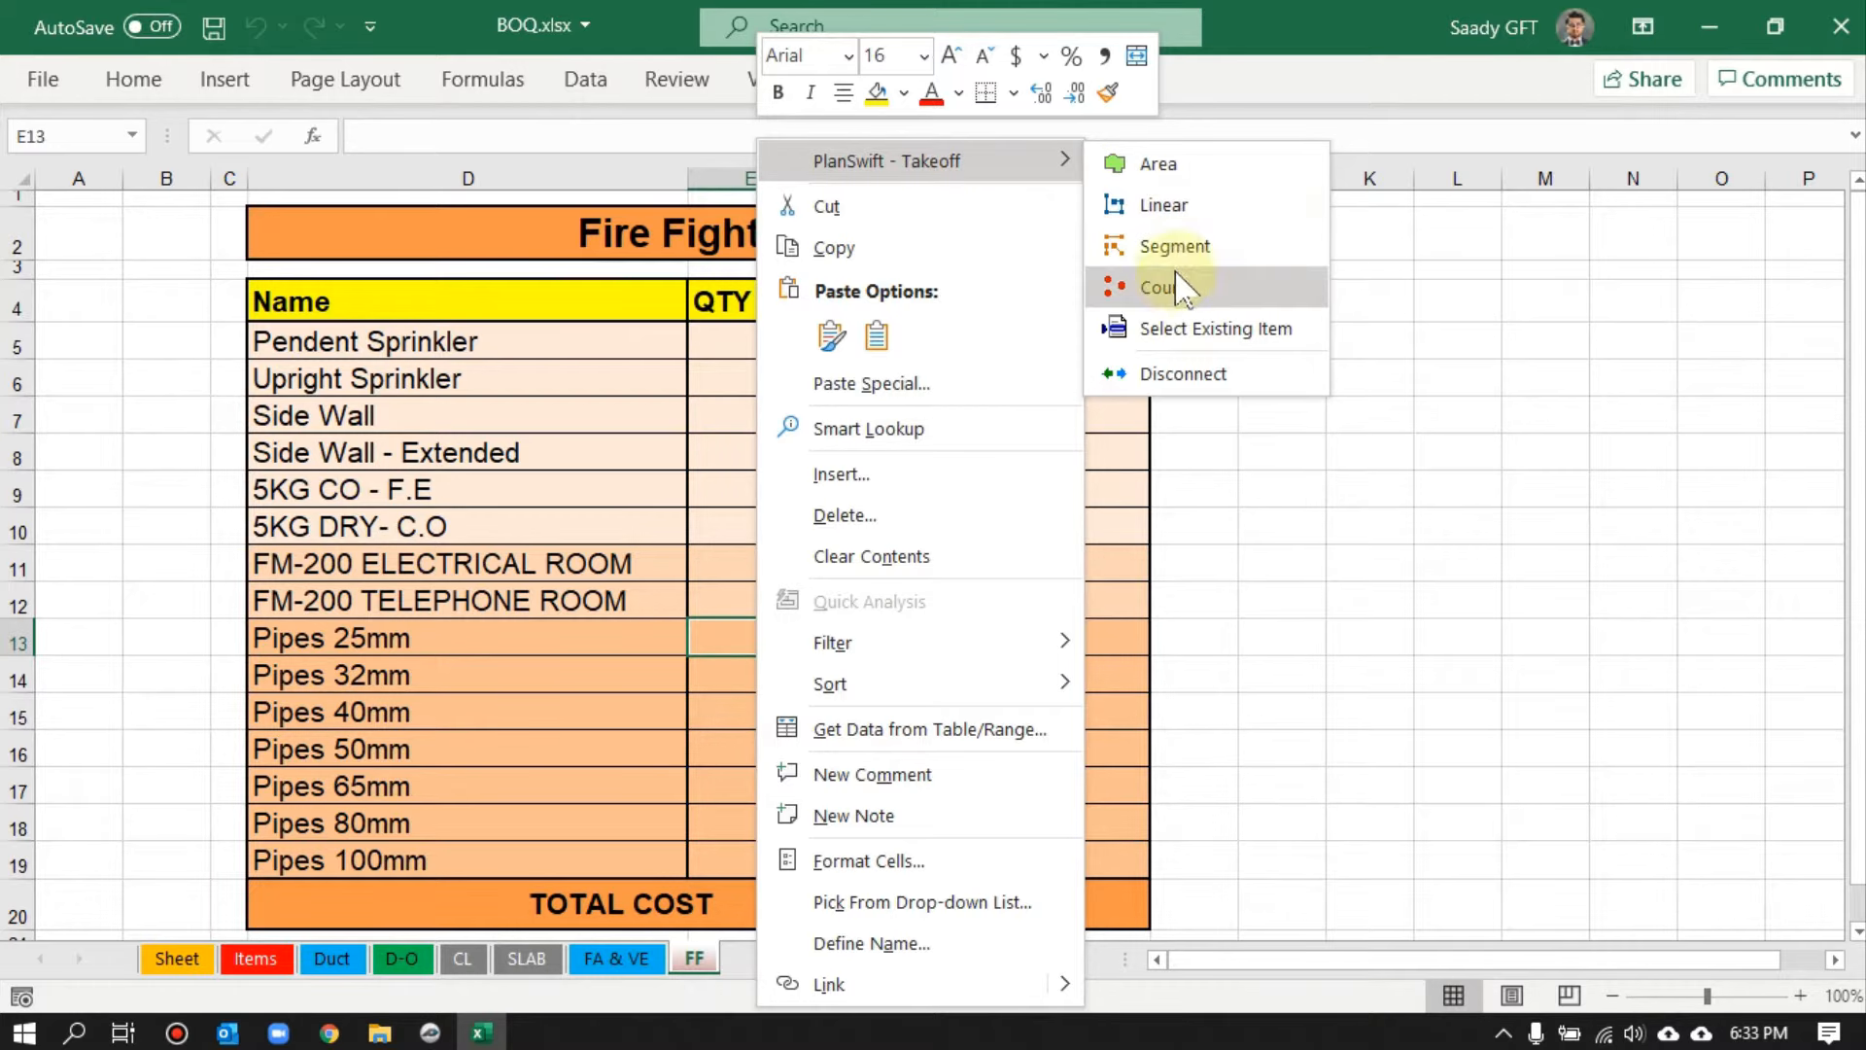
{"action": "left_click", "coordinate": [1203, 209]}
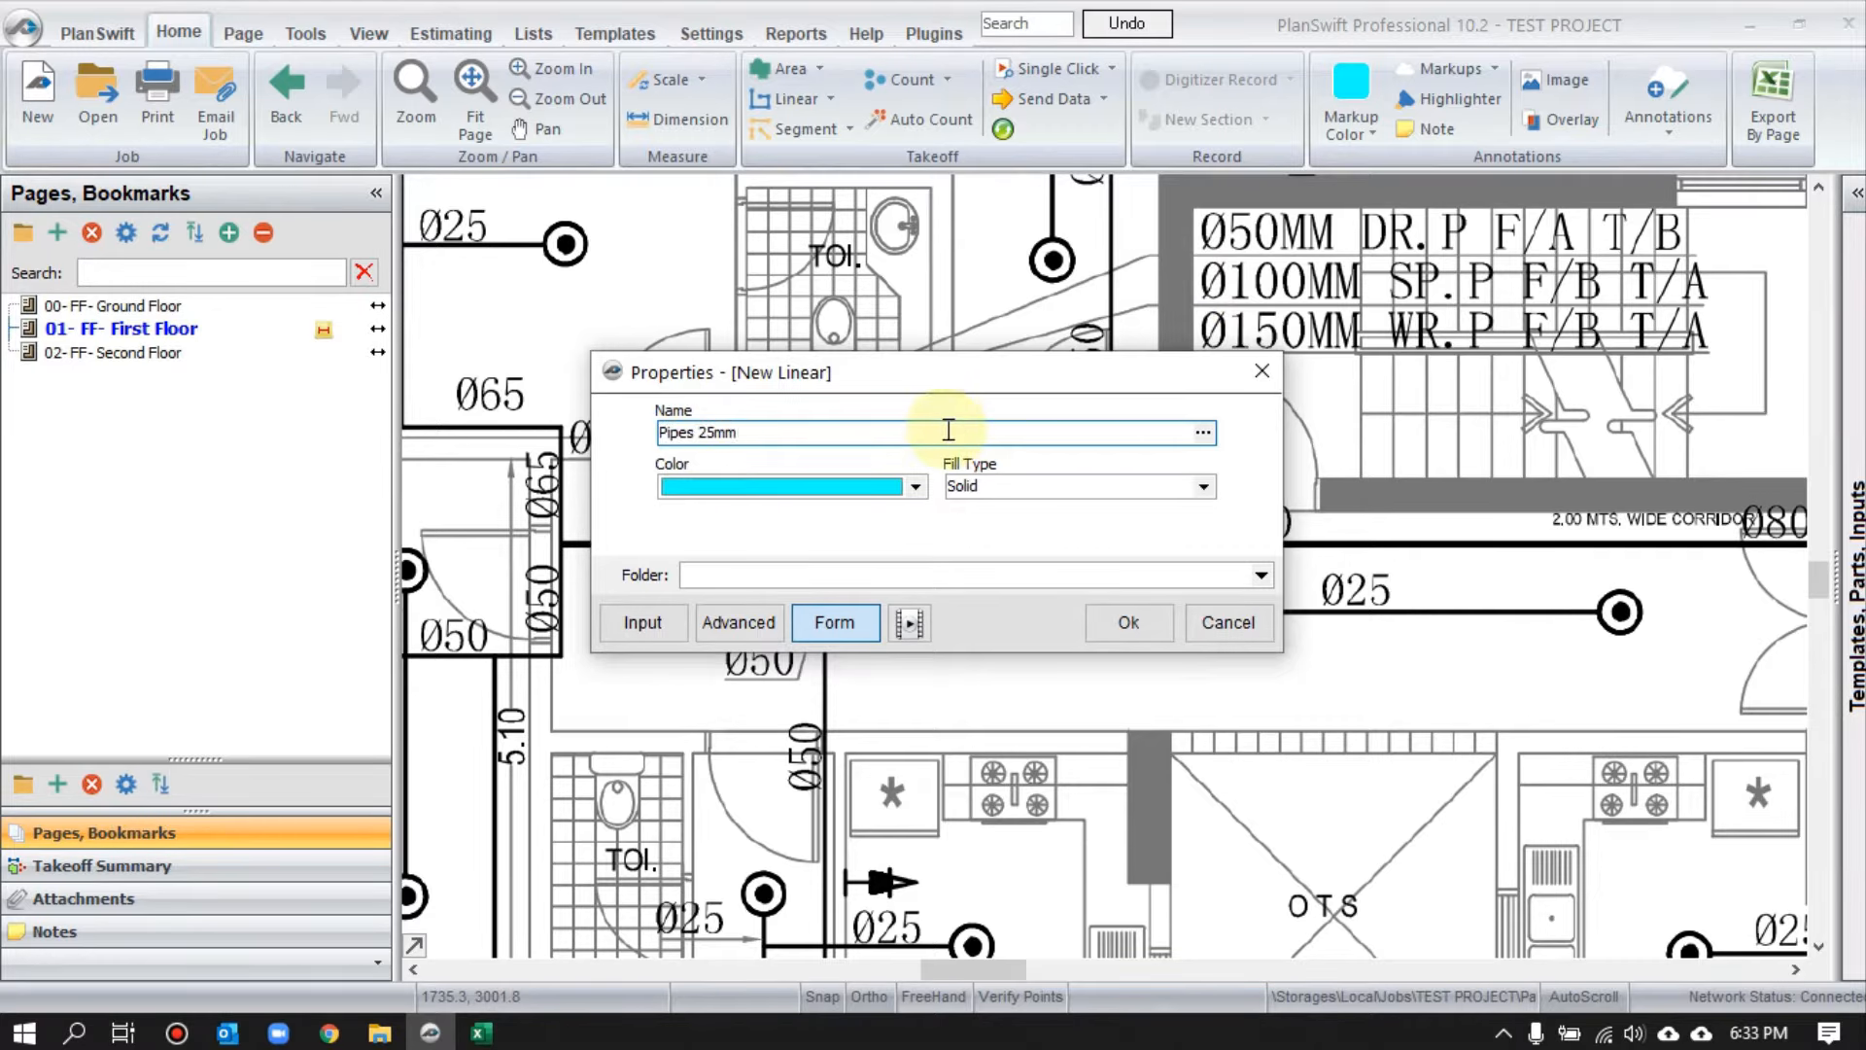
{"action": "left_click", "coordinate": [916, 487]}
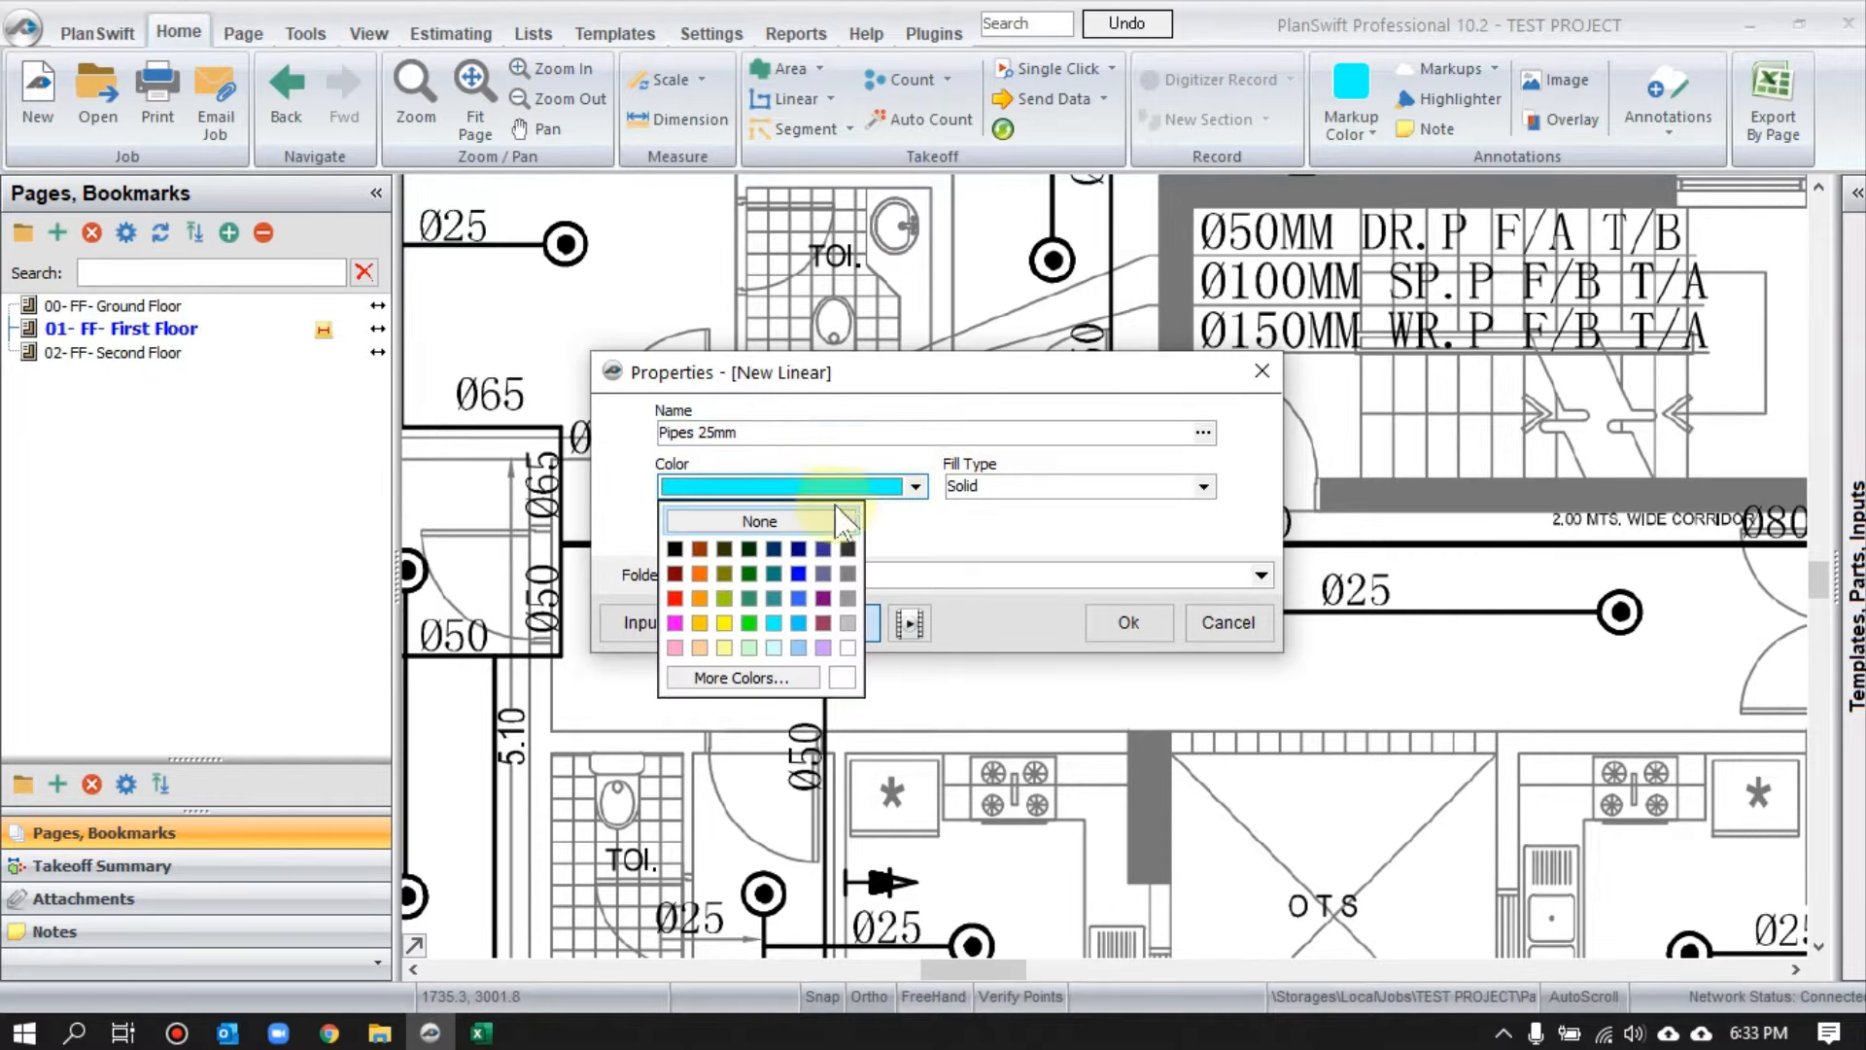
{"action": "left_click", "coordinate": [799, 576]}
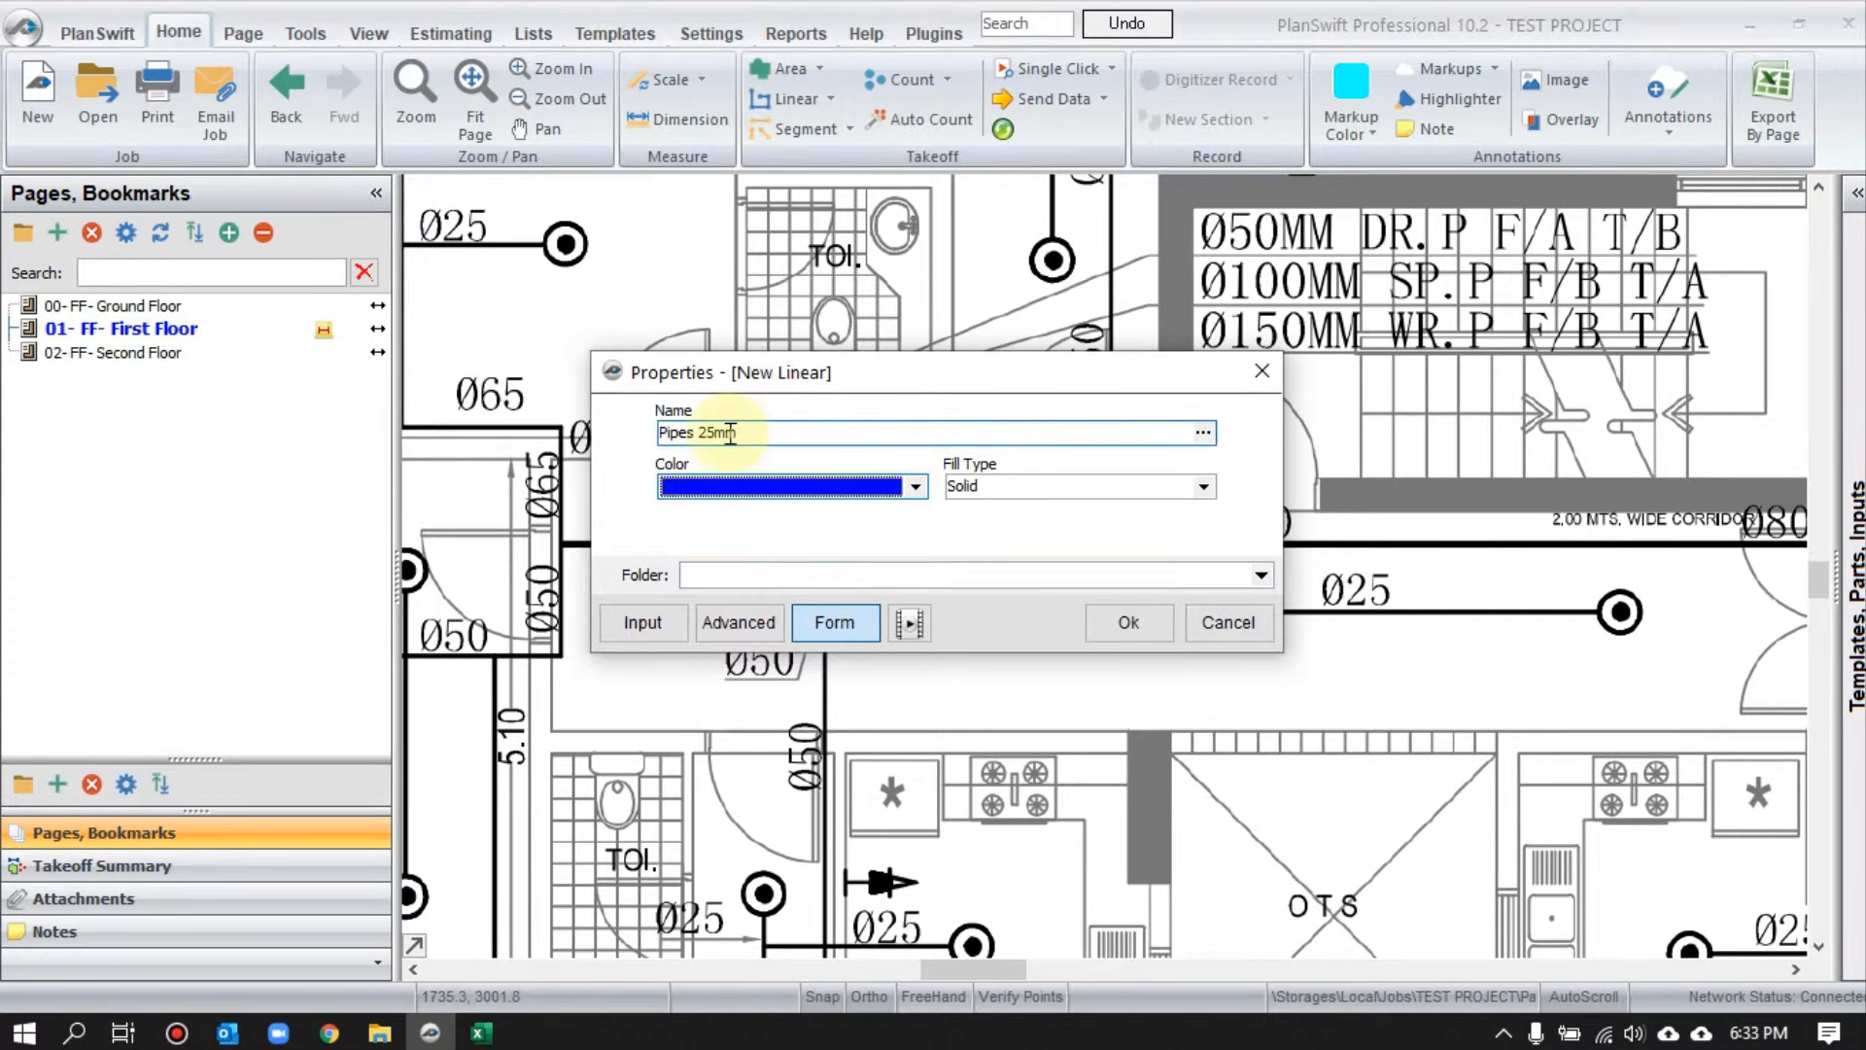
{"action": "left_click", "coordinate": [1118, 622]}
- Trace the Ø25 corridor pipe through the three sprinklers beside the ZCV and FHC, about 8 m long
{"action": "left_click", "coordinate": [948, 649]}
{"action": "scroll", "coordinate": [948, 649], "scroll_direction": "up", "scroll_amount": 6}
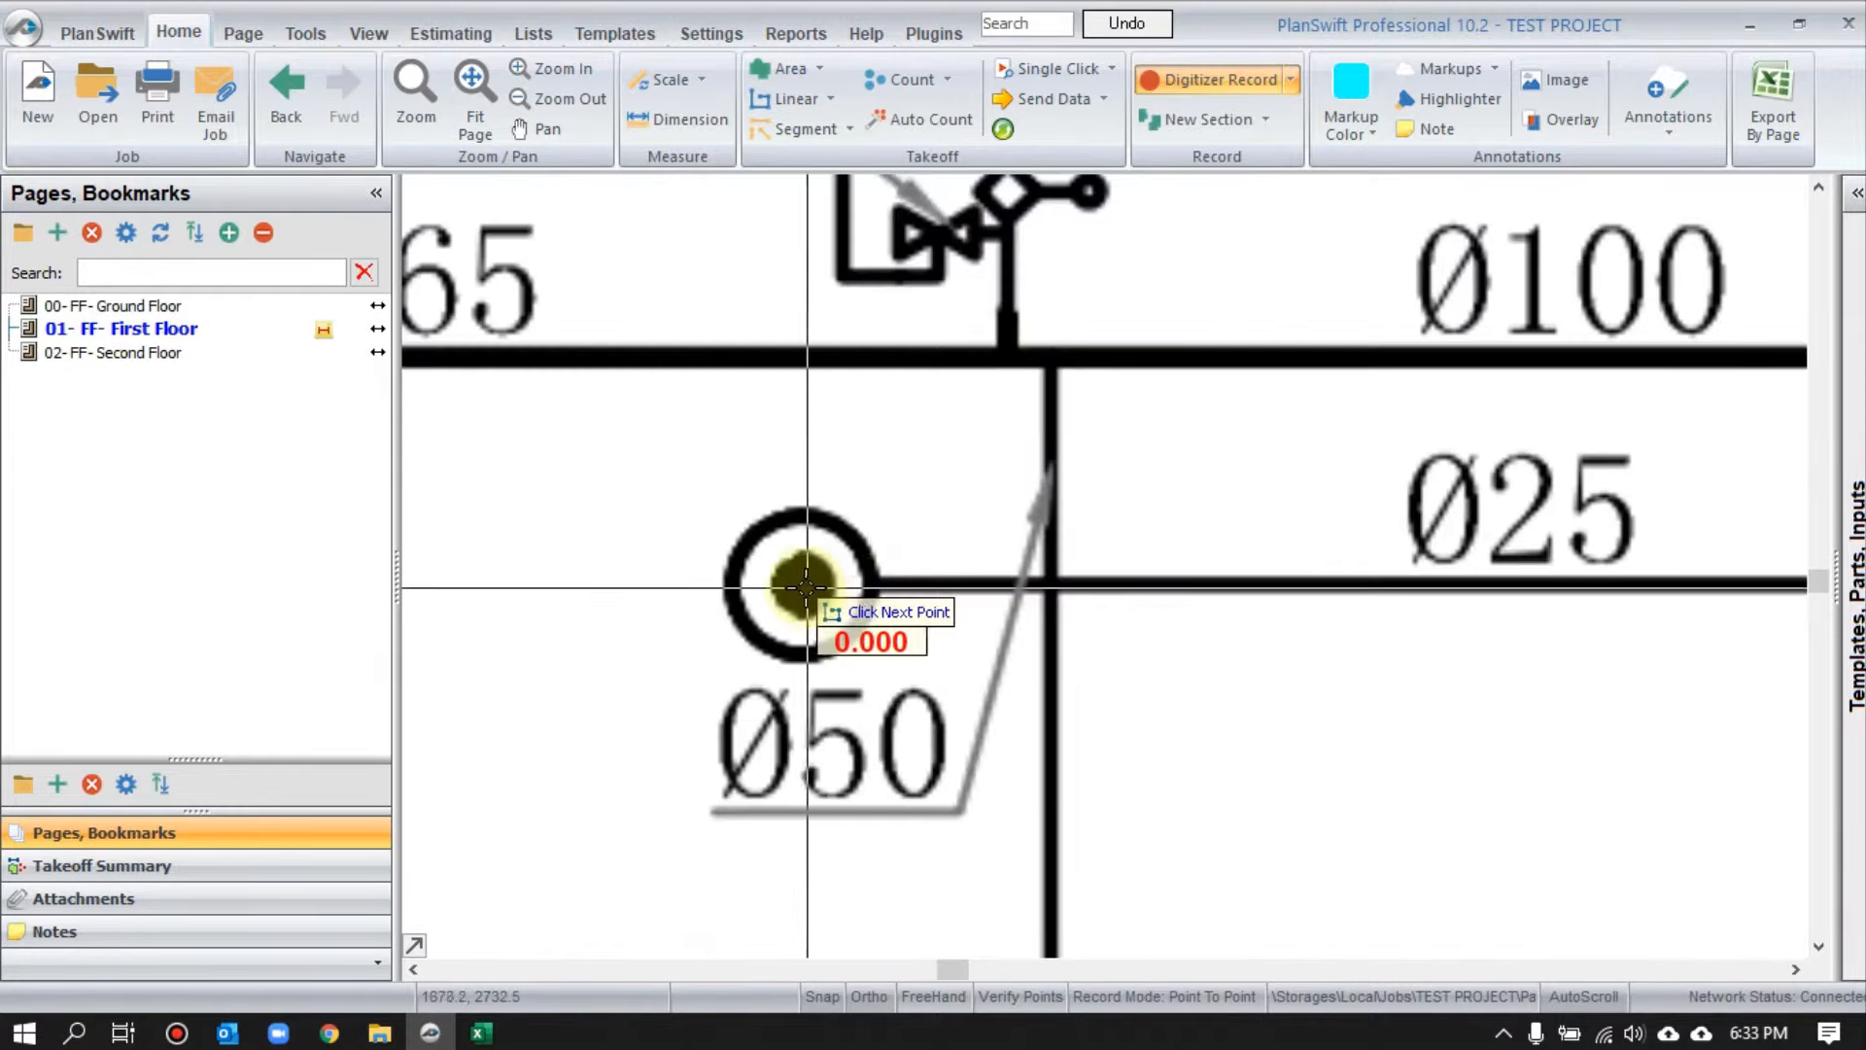
{"action": "scroll", "coordinate": [924, 583], "scroll_direction": "down", "scroll_amount": 5}
{"action": "scroll", "coordinate": [1351, 588], "scroll_direction": "up", "scroll_amount": 6}
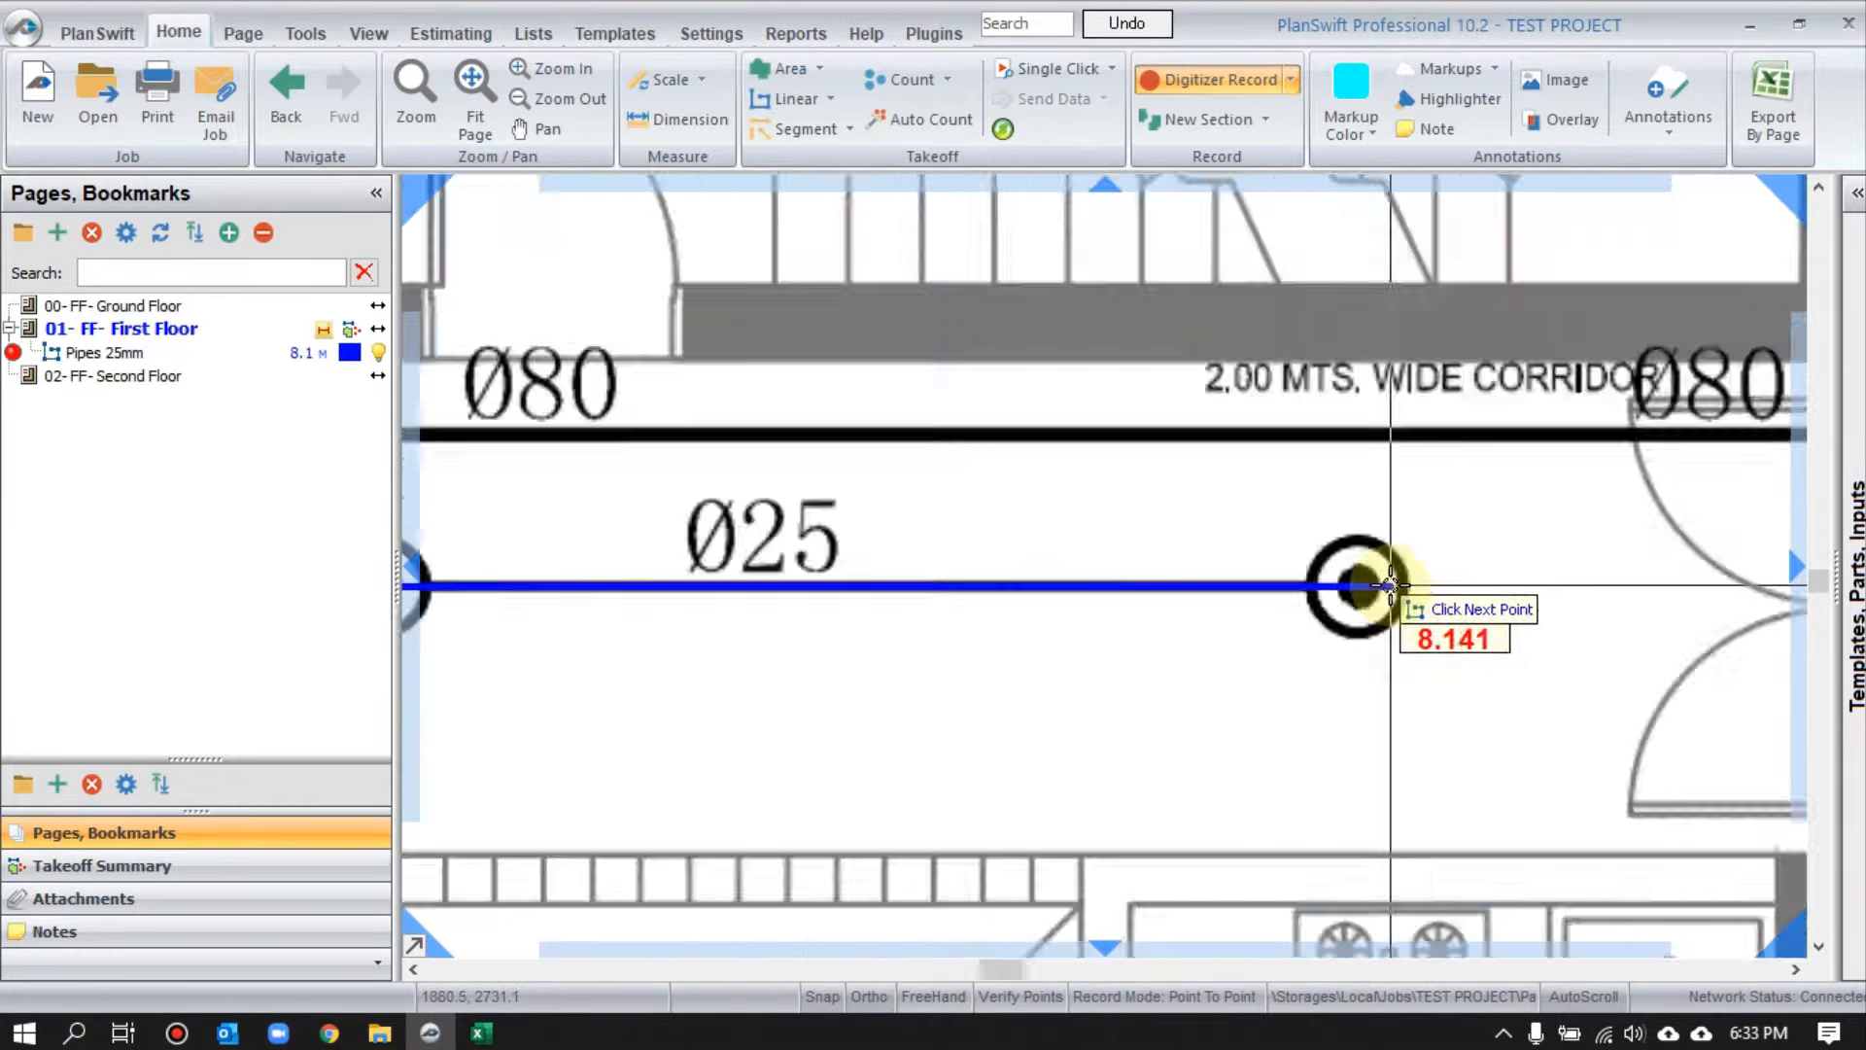
{"action": "left_click", "coordinate": [1344, 591]}
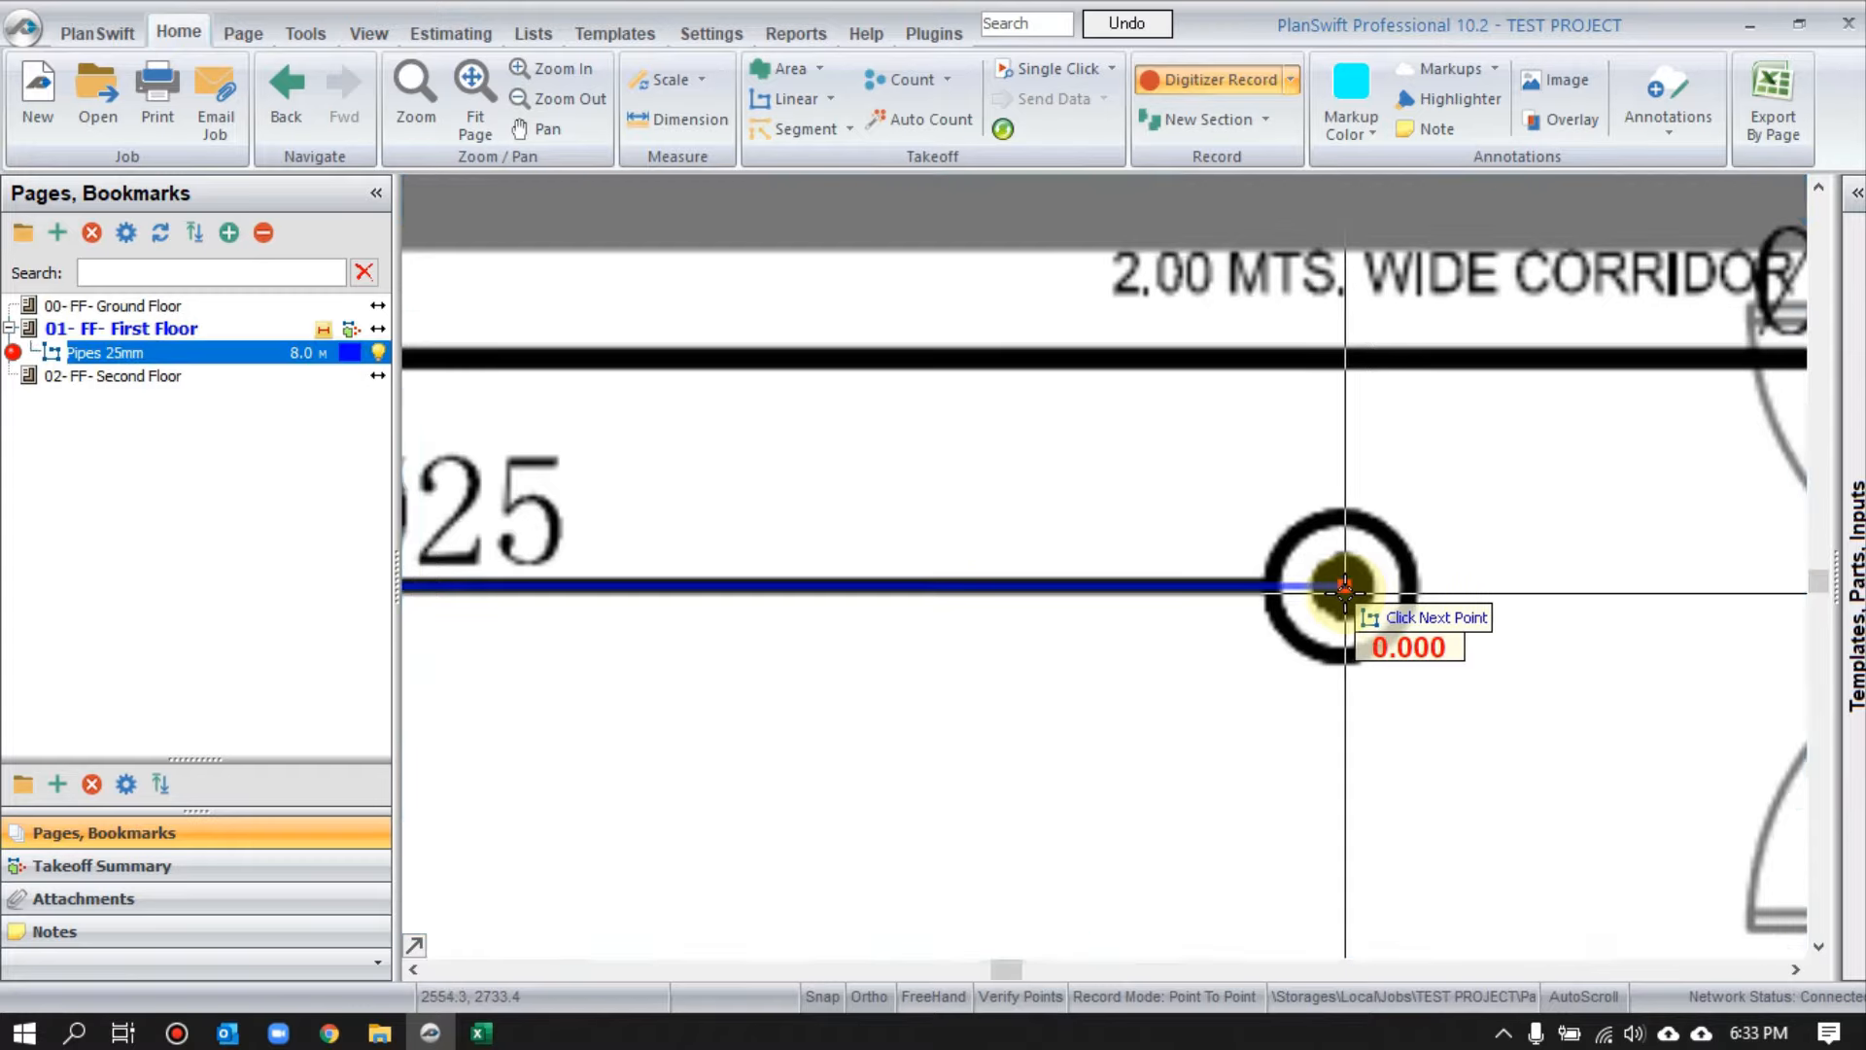
- Trace the Ø25 pipe between the two corridor sprinklers in front of the lifts, about 4 m long
{"action": "scroll", "coordinate": [1167, 622], "scroll_direction": "down", "scroll_amount": 4}
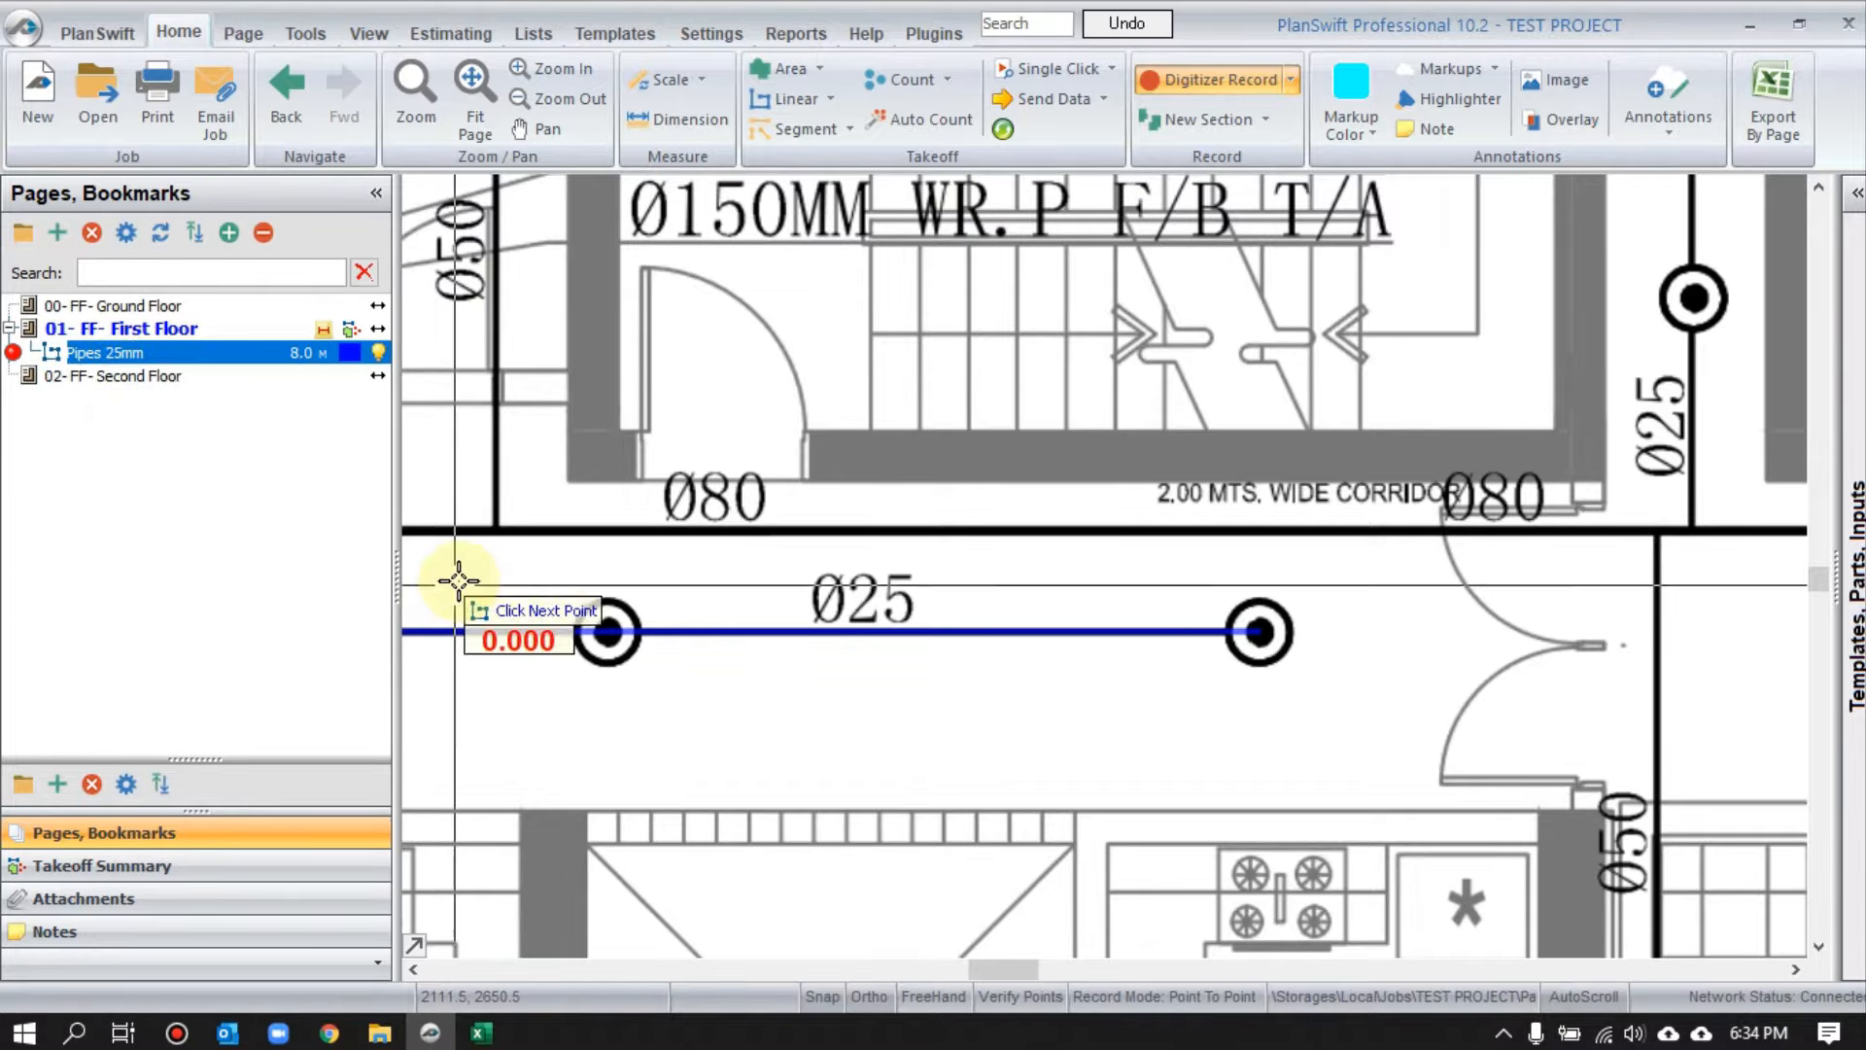
{"action": "scroll", "coordinate": [584, 632], "scroll_direction": "down", "scroll_amount": 4}
{"action": "scroll", "coordinate": [991, 700], "scroll_direction": "up", "scroll_amount": 8}
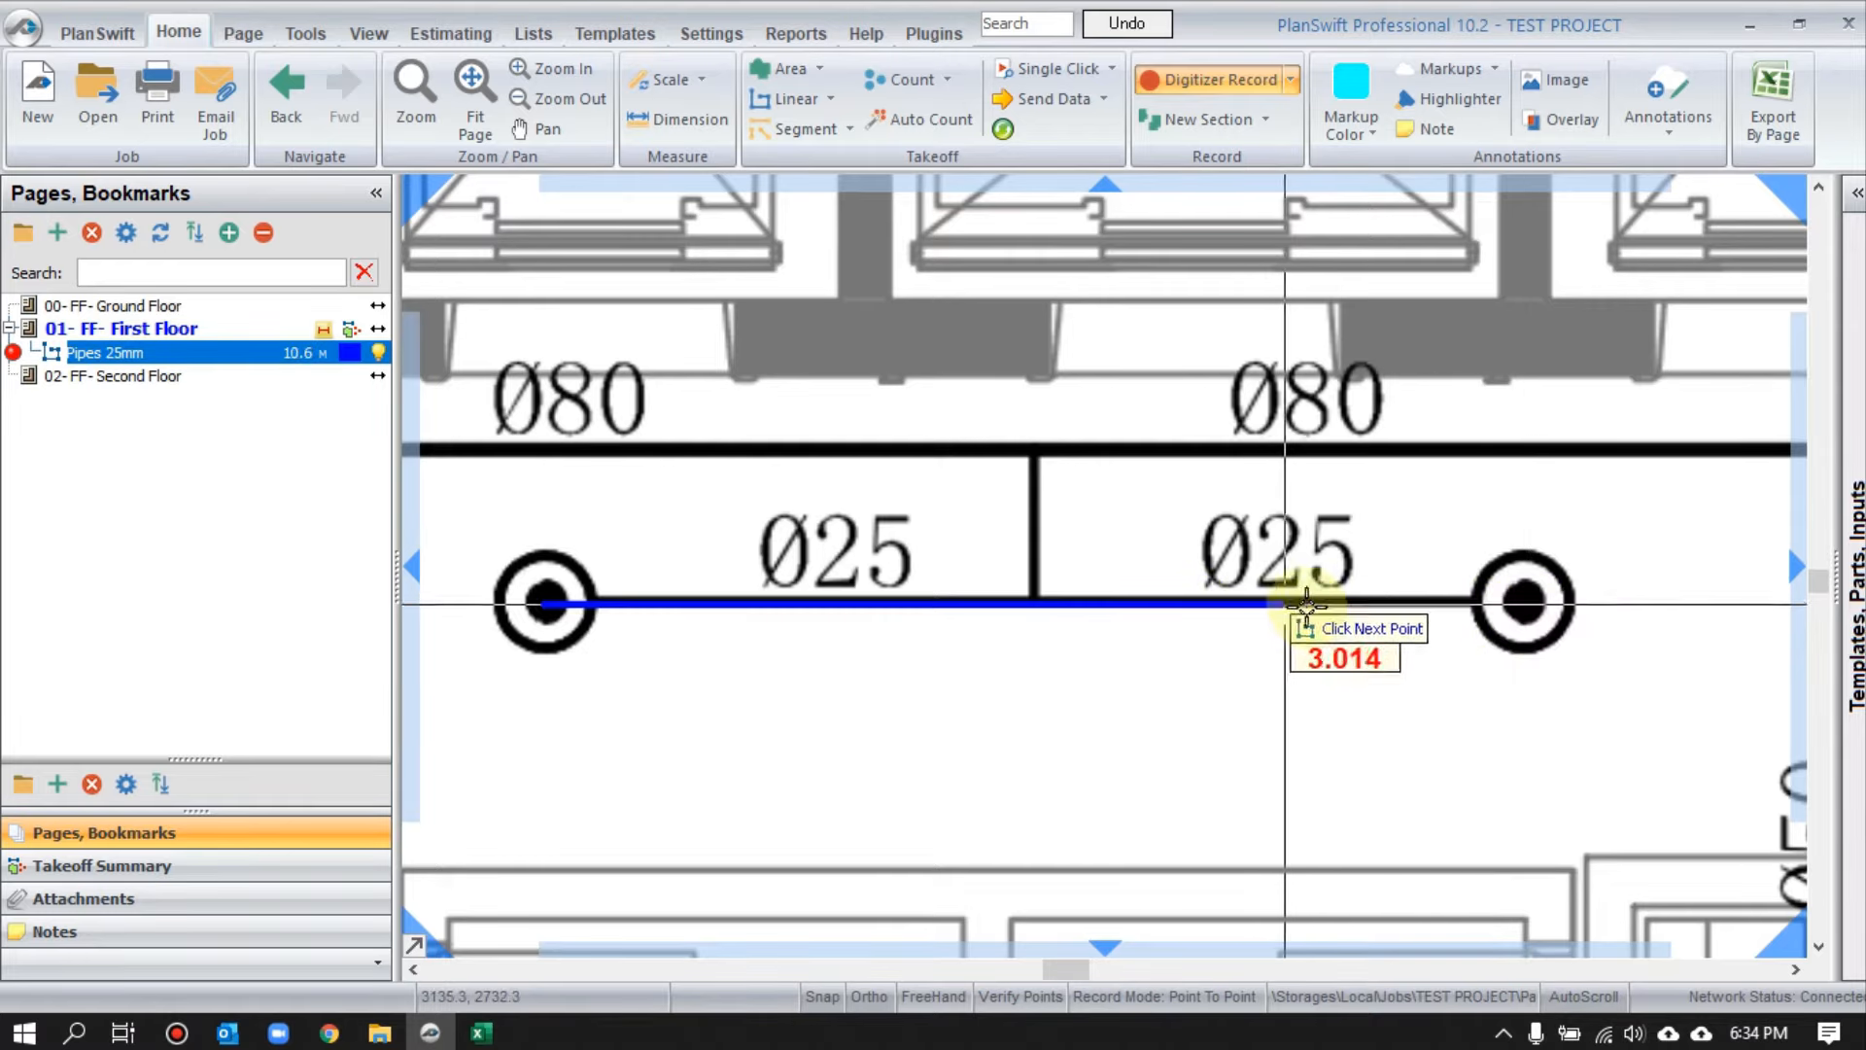
{"action": "left_click_drag", "start_coordinate": [1184, 605], "coordinate": [1110, 592]}
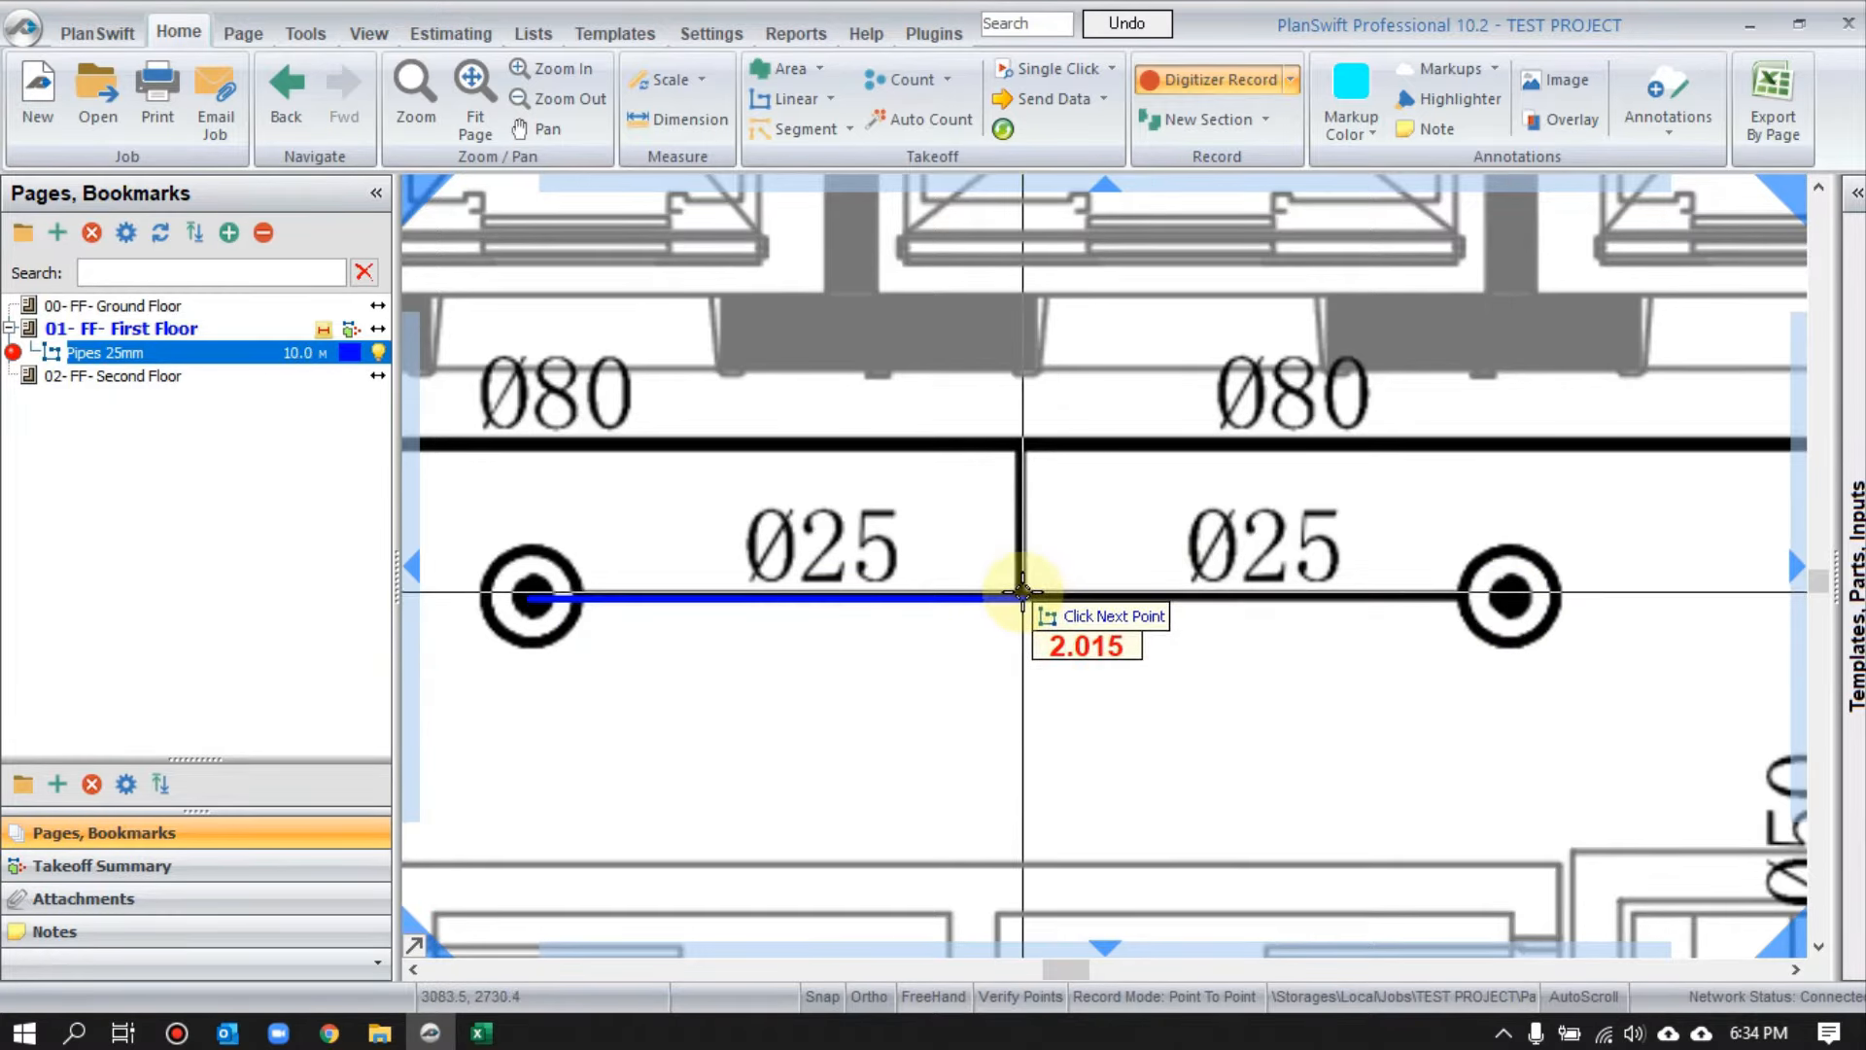
{"action": "double_click", "coordinate": [1508, 600]}
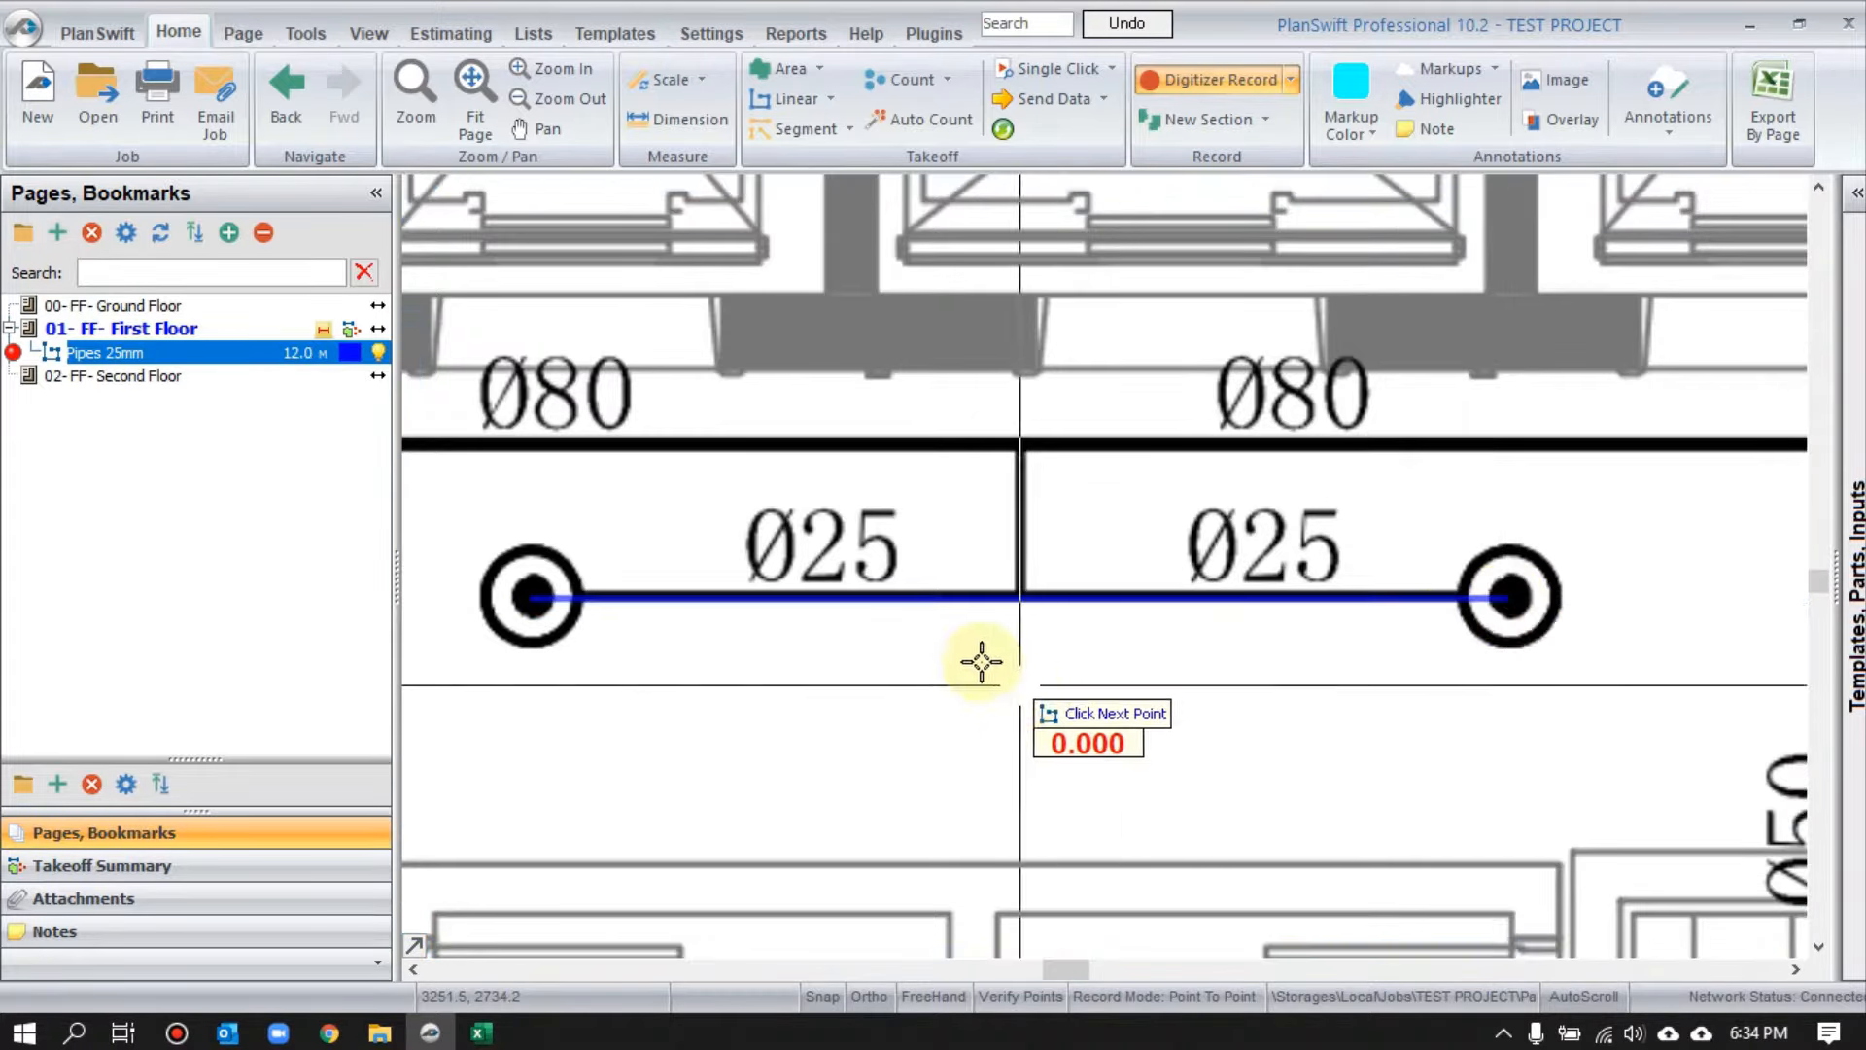
- Trace the Ø25 corridor pipe through the three sprinklers next to the second FHC, about 8 m long
{"action": "scroll", "coordinate": [962, 544], "scroll_direction": "down", "scroll_amount": 5}
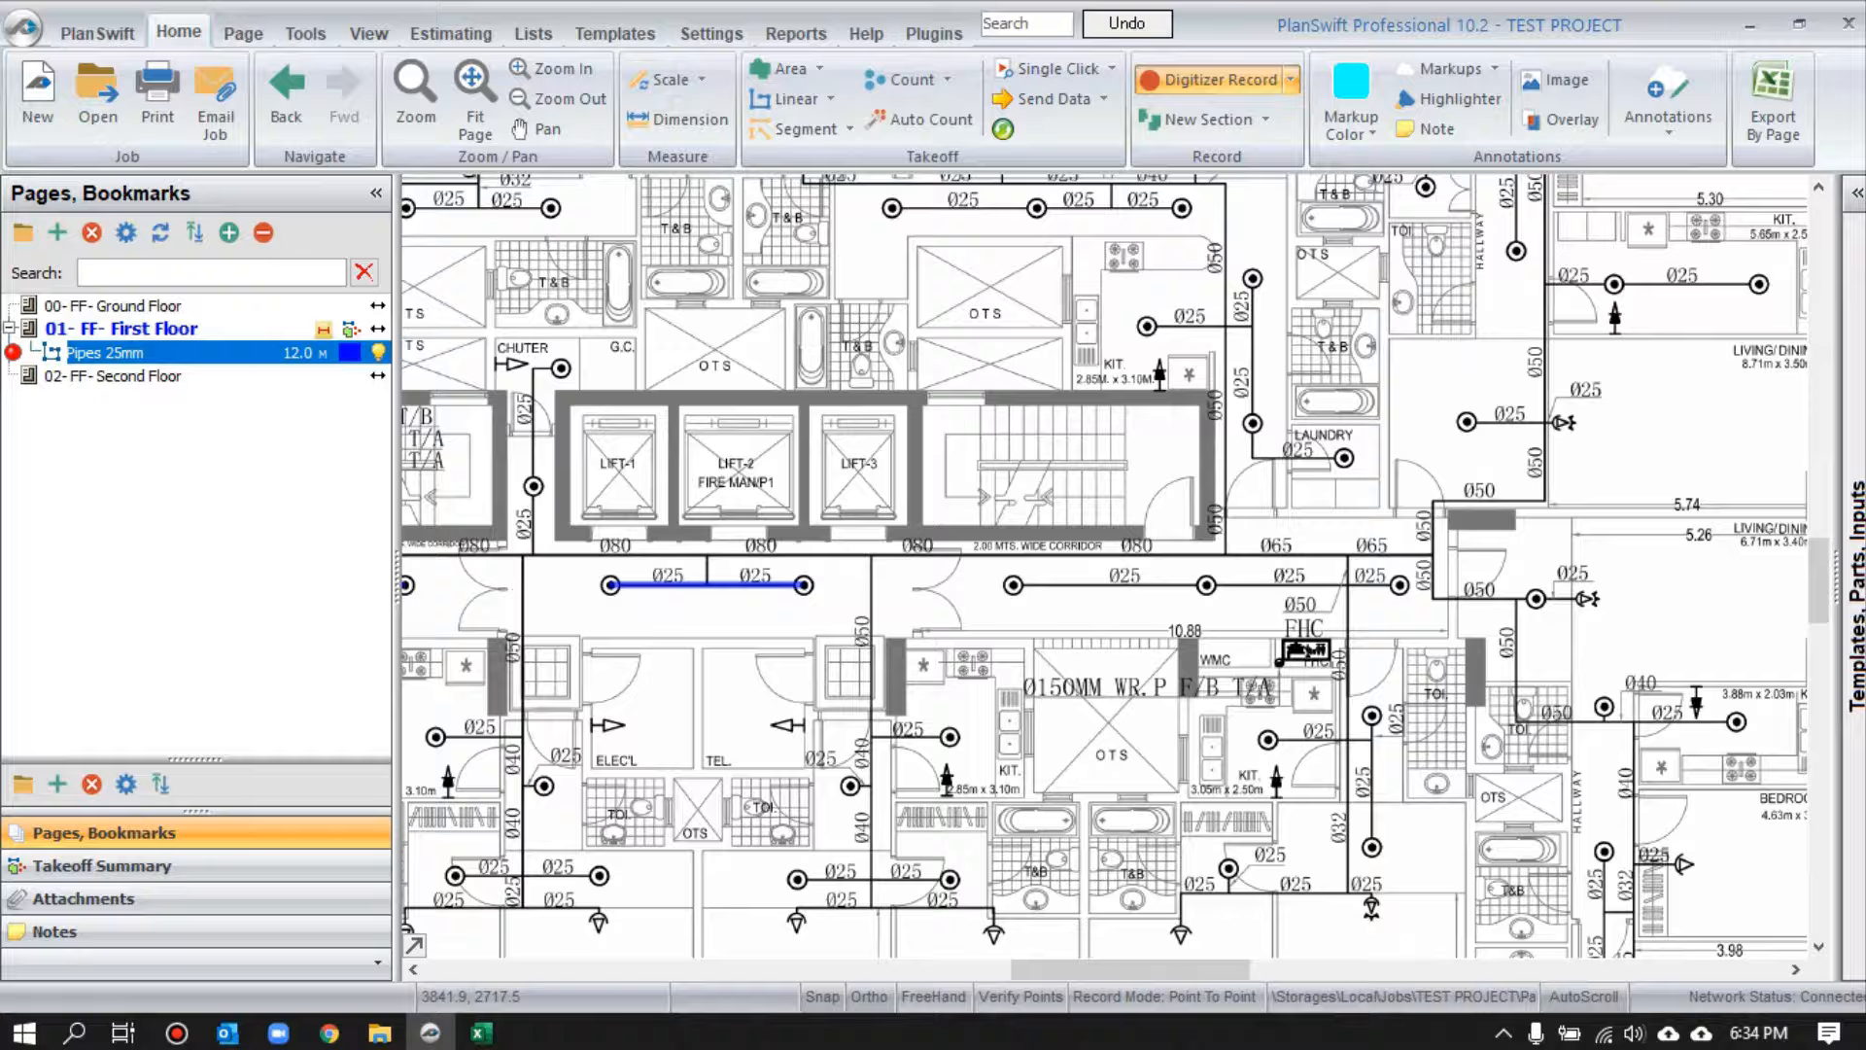
{"action": "left_click", "coordinate": [1014, 584]}
{"action": "scroll", "coordinate": [1014, 584], "scroll_direction": "up", "scroll_amount": 8}
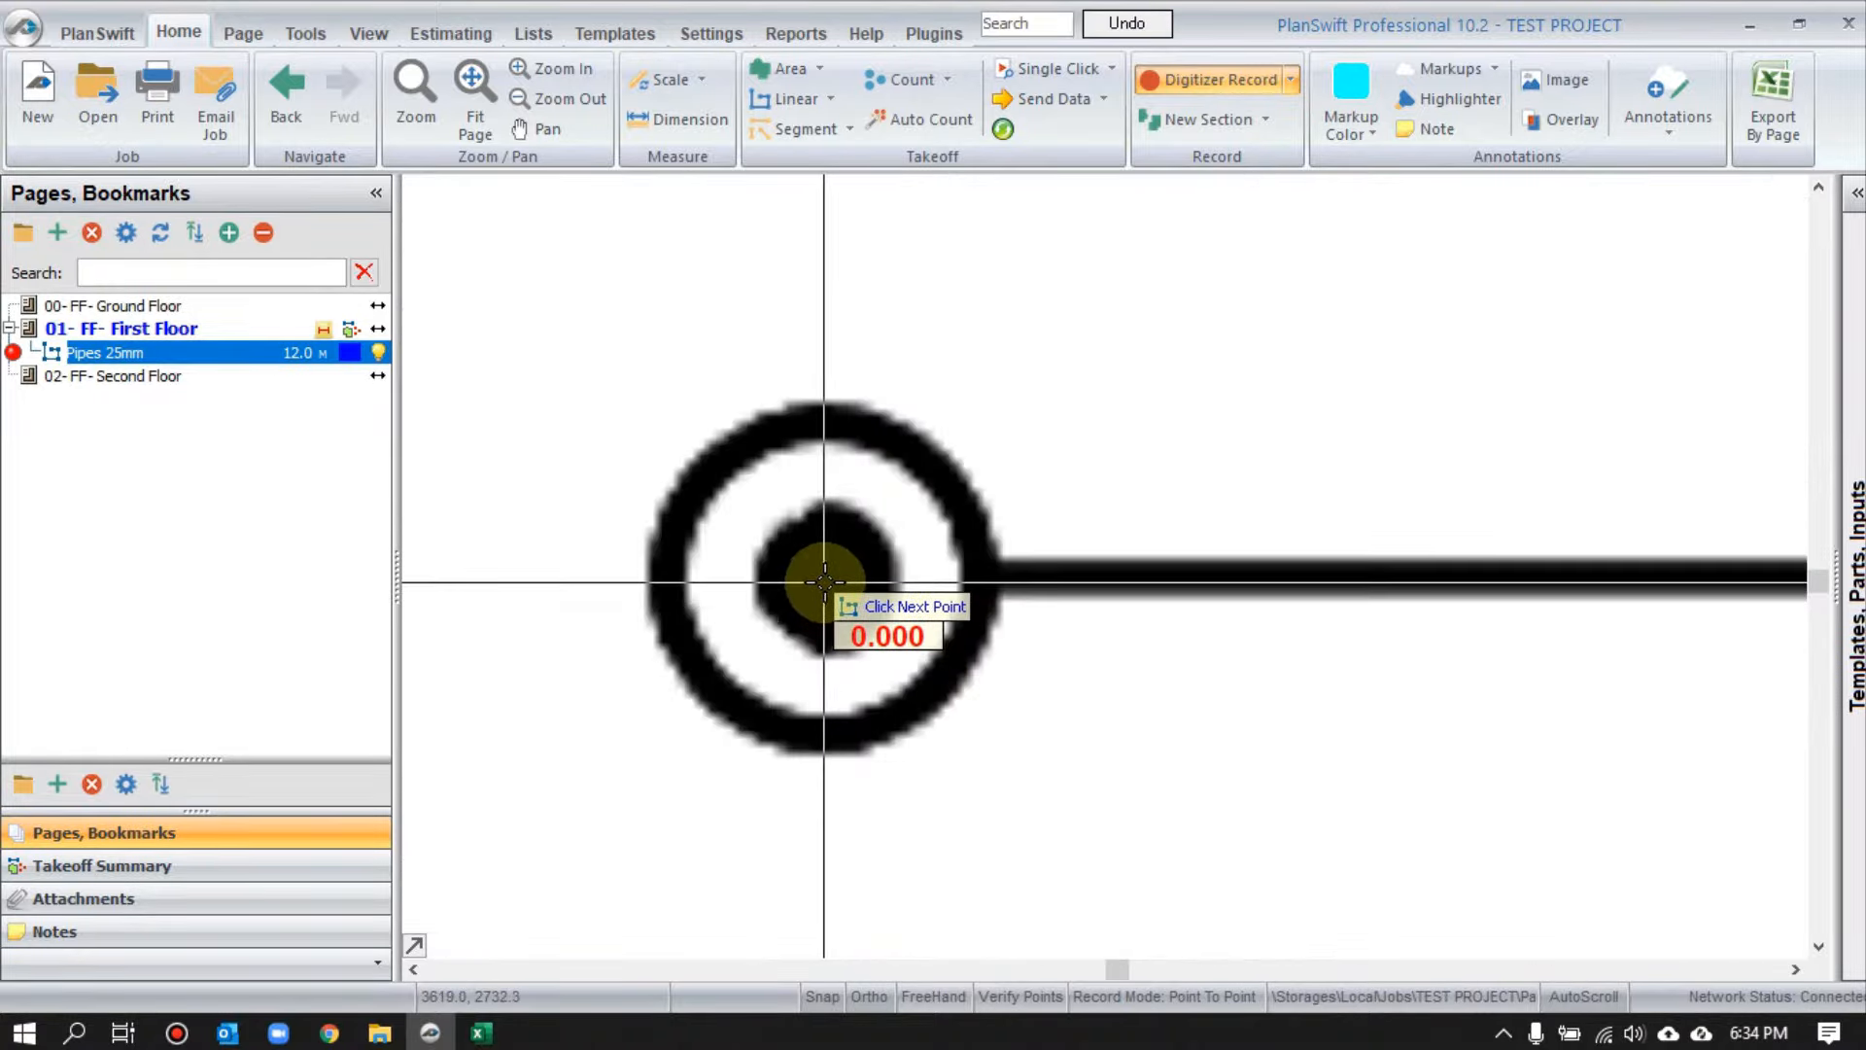
{"action": "scroll", "coordinate": [824, 582], "scroll_direction": "down", "scroll_amount": 6}
{"action": "scroll", "coordinate": [1188, 583], "scroll_direction": "up", "scroll_amount": 2}
{"action": "scroll", "coordinate": [1322, 583], "scroll_direction": "up", "scroll_amount": 4}
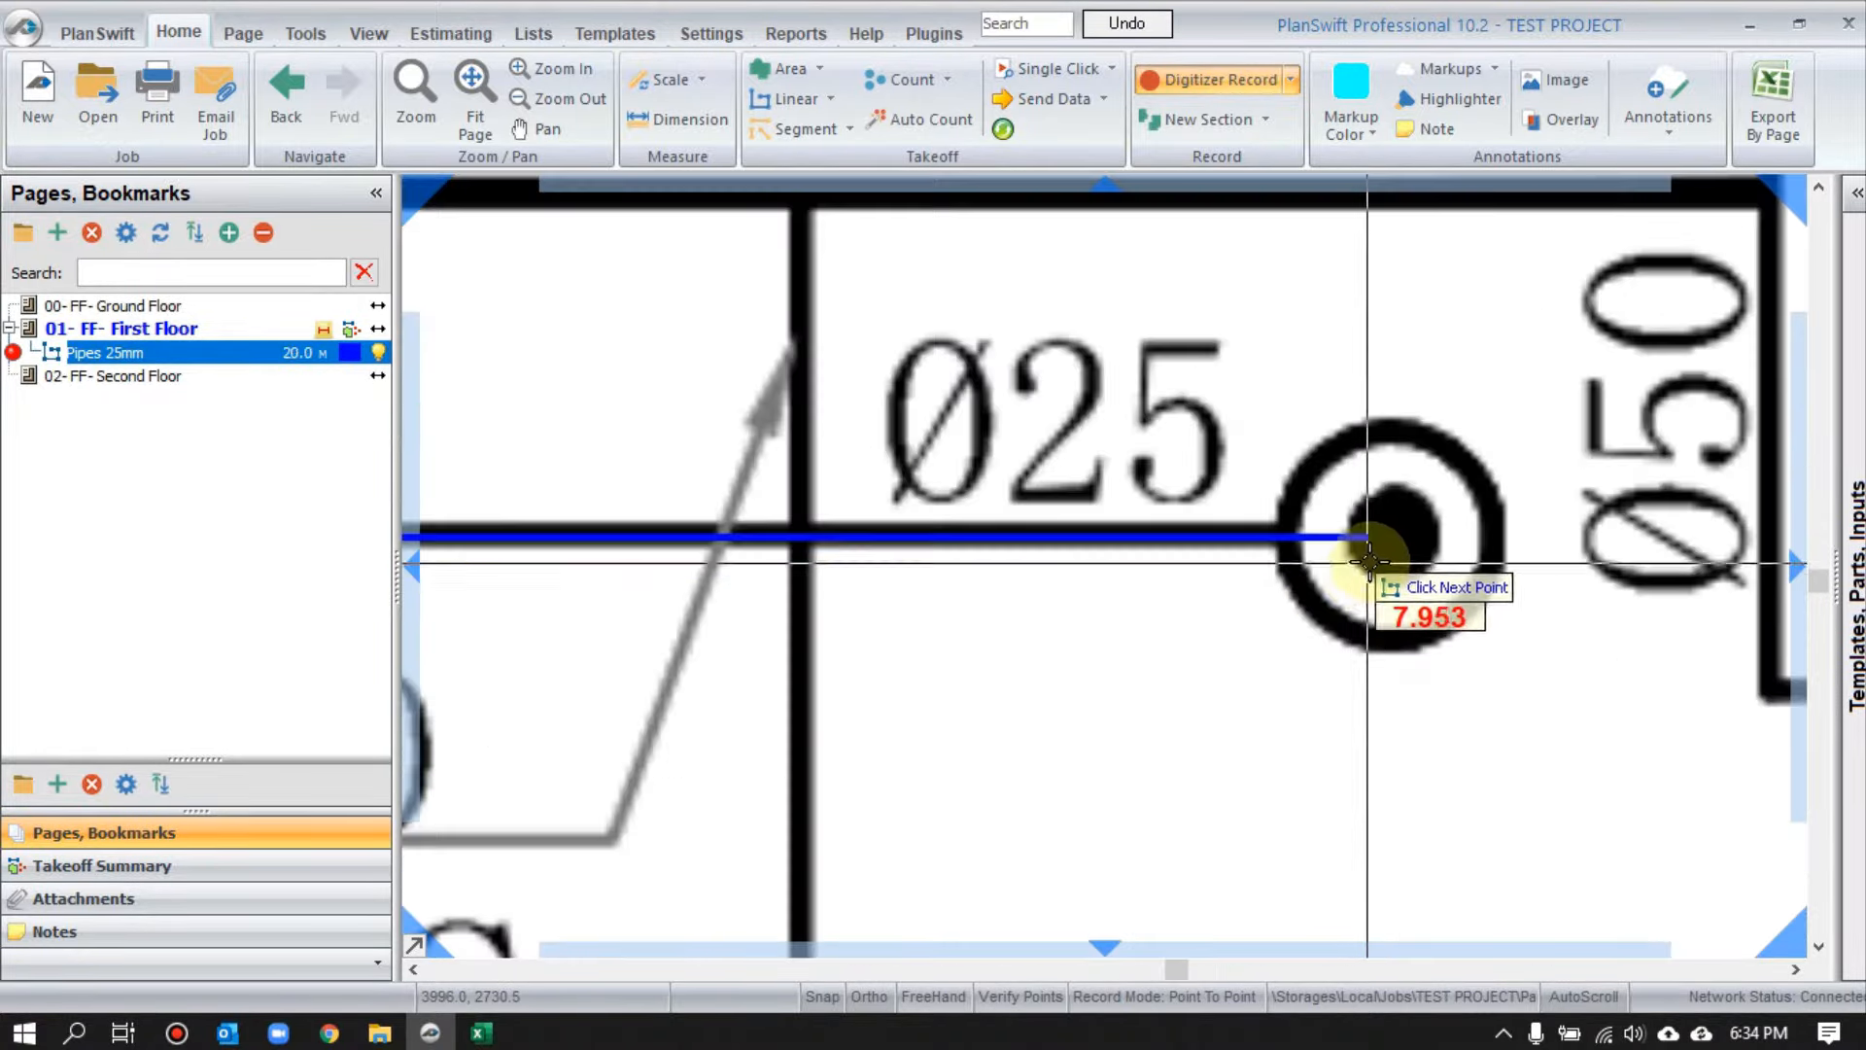
{"action": "scroll", "coordinate": [1398, 544], "scroll_direction": "down", "scroll_amount": 4}
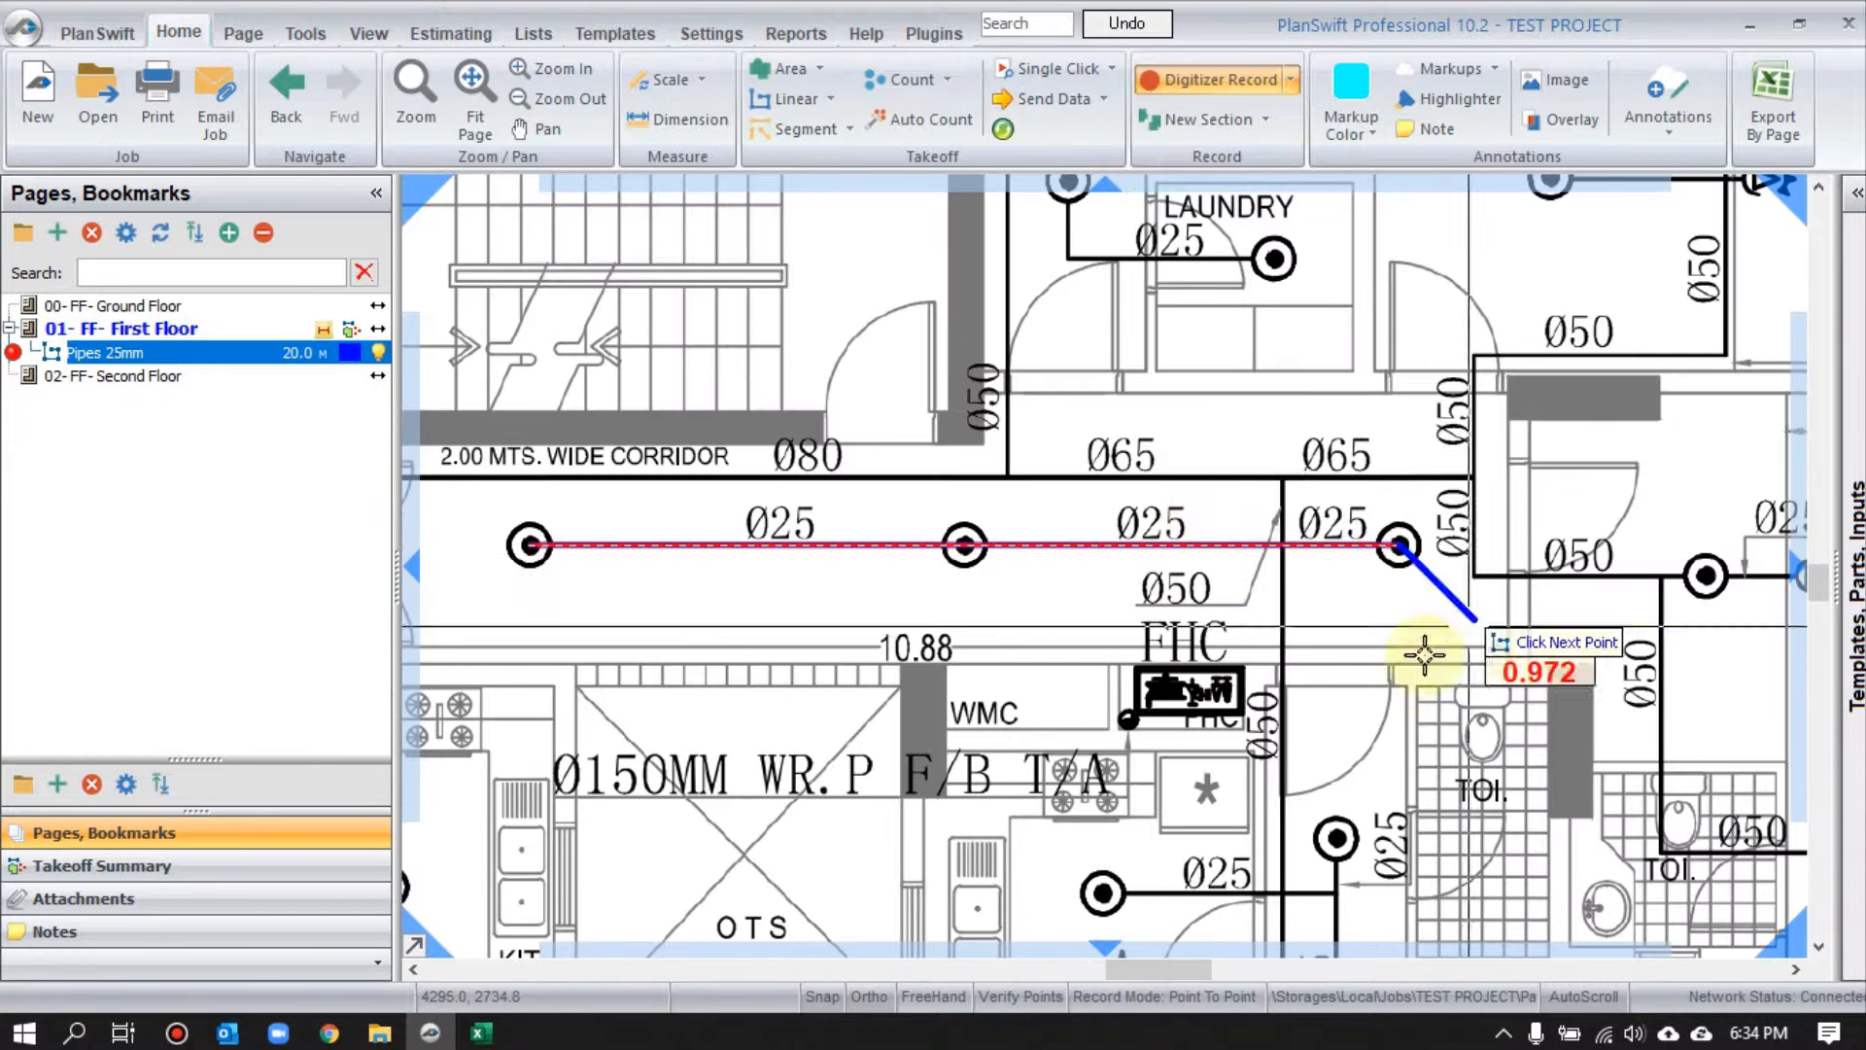
{"action": "scroll", "coordinate": [1417, 491], "scroll_direction": "down", "scroll_amount": 3}
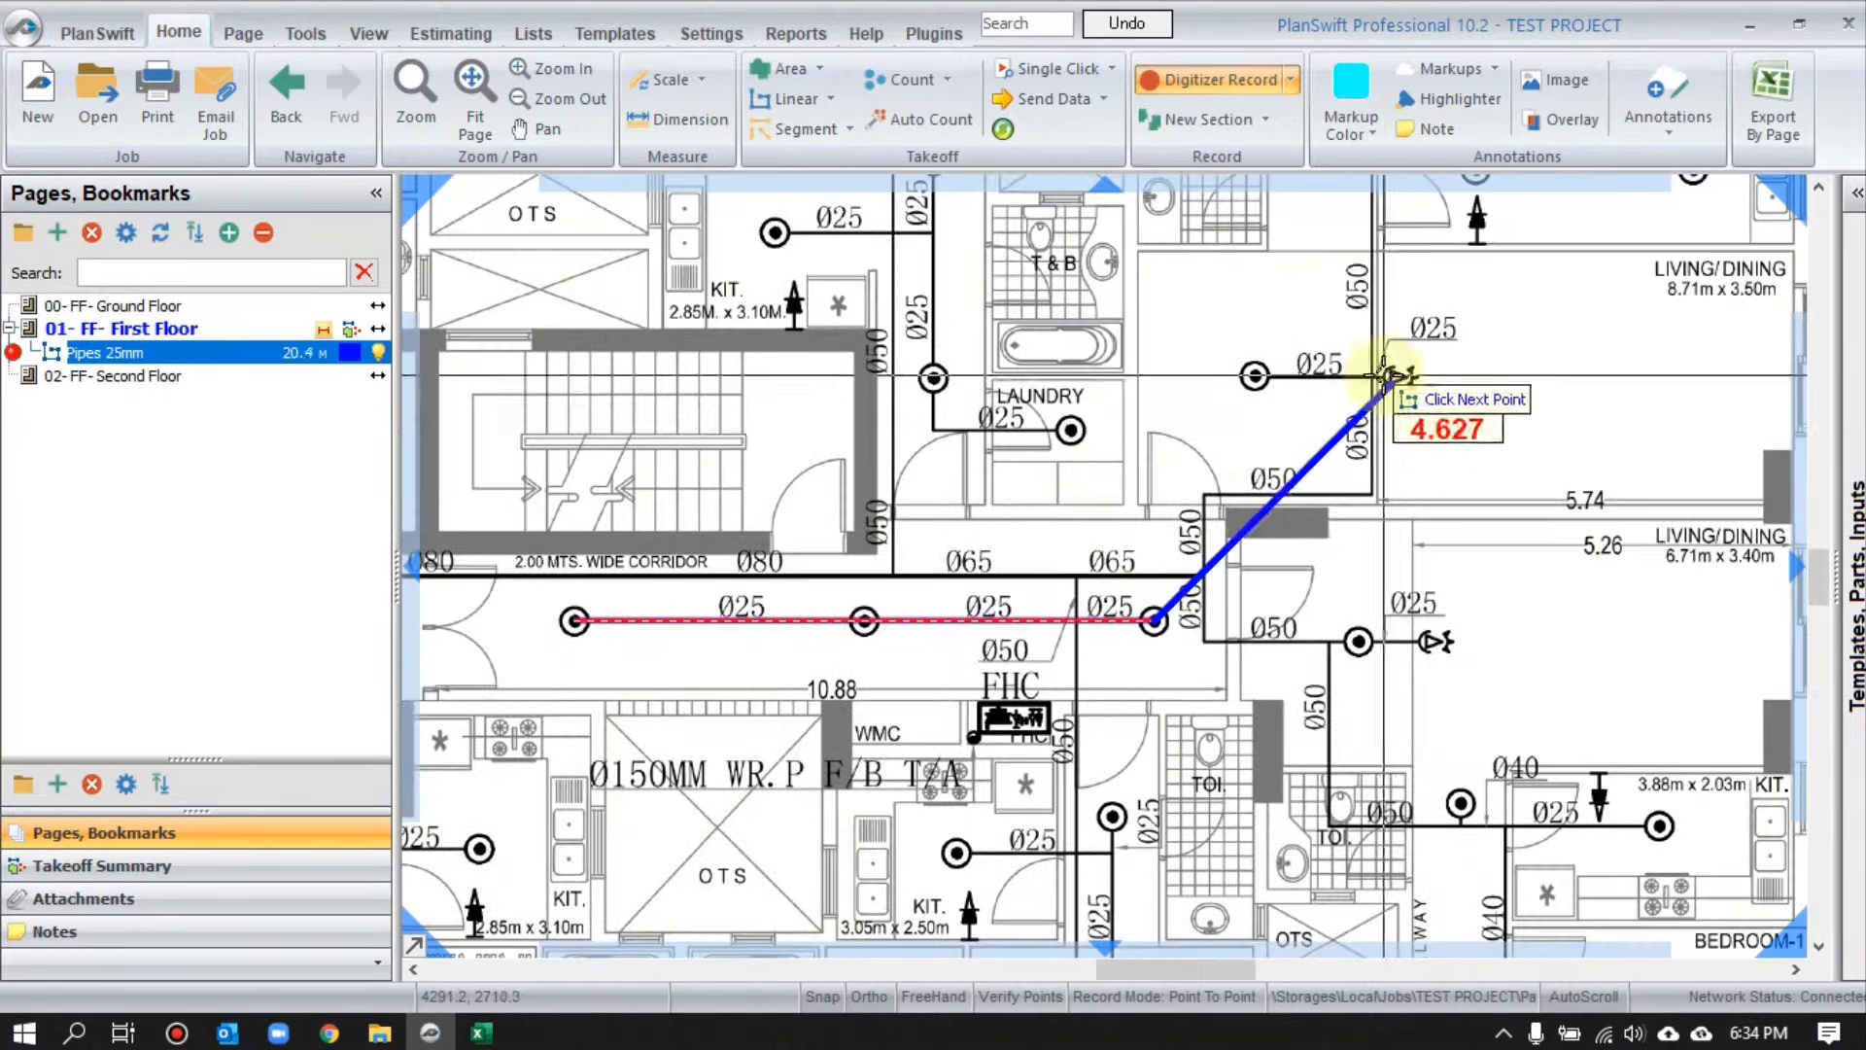
- Trace the Ø25 run ending at the laundry sprinkler, about 5.6 m, and its branch to the kitchen sprinkler, about 2.2 m
{"action": "scroll", "coordinate": [1165, 592], "scroll_direction": "up", "scroll_amount": 2}
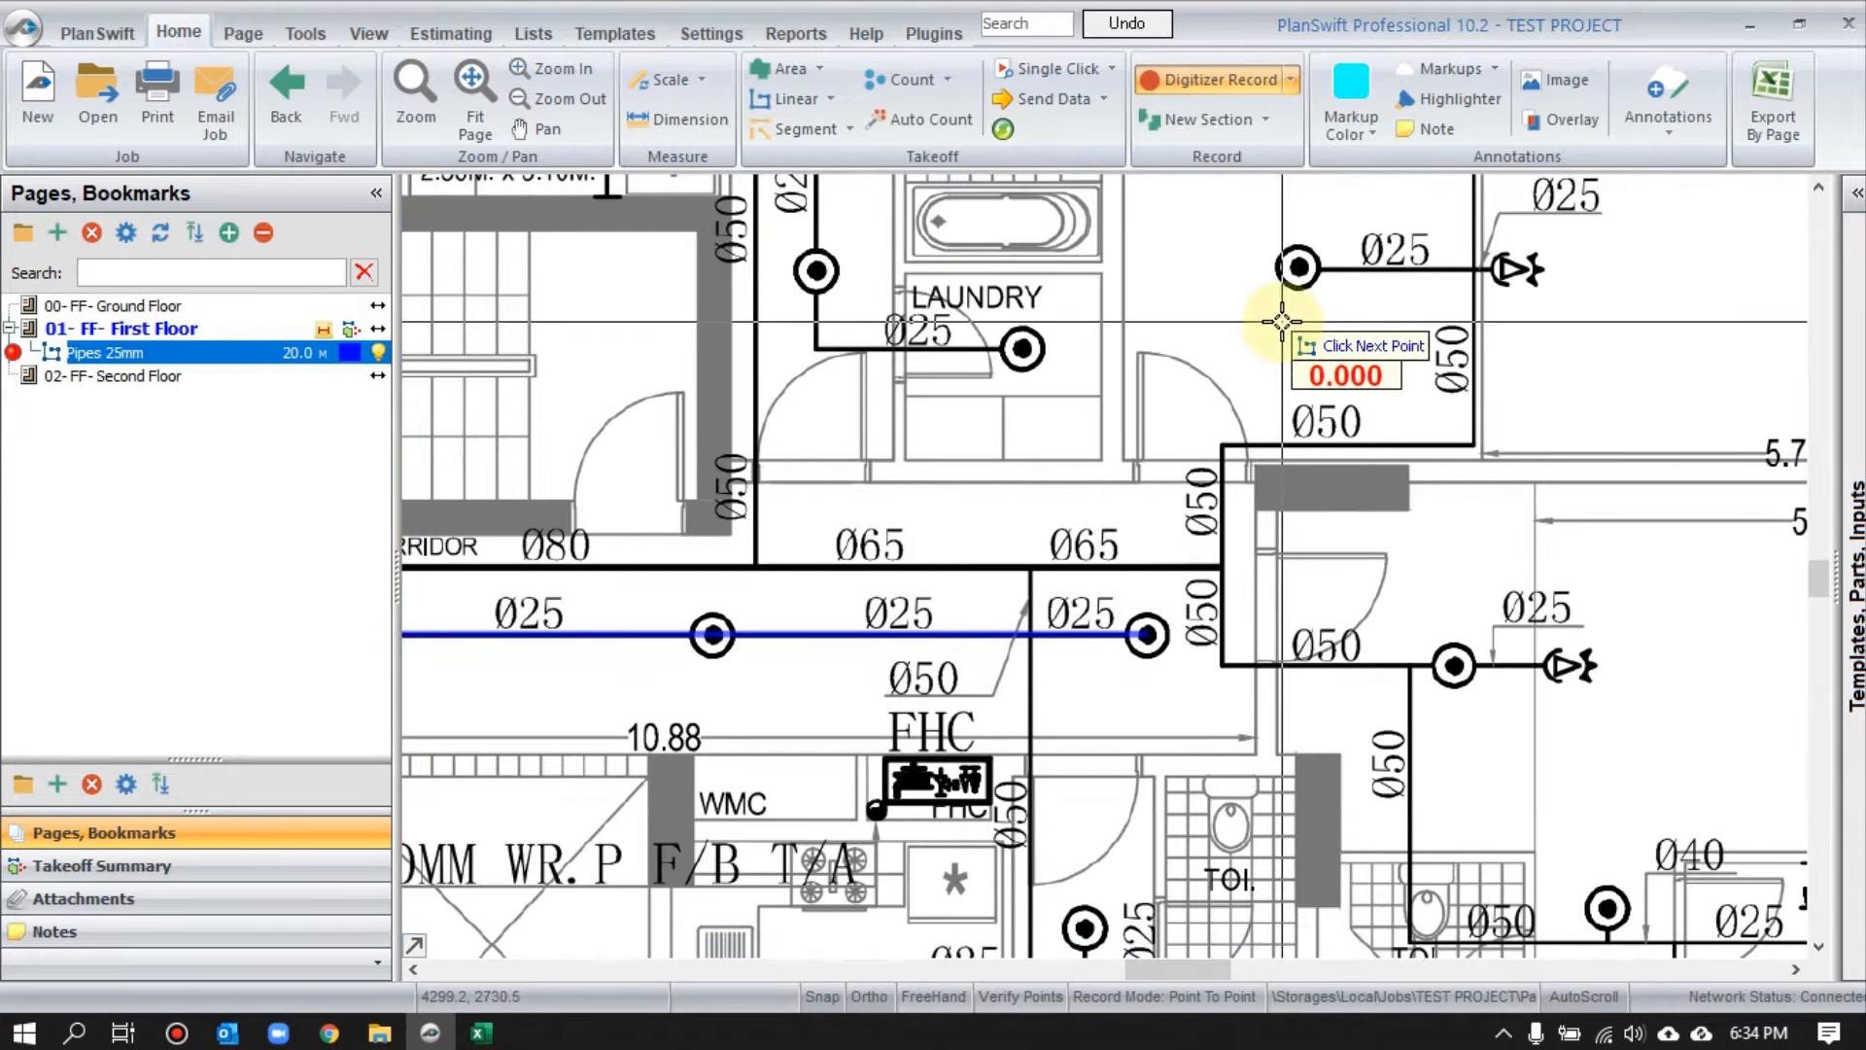
{"action": "left_click_drag", "start_coordinate": [1263, 312], "coordinate": [1258, 733]}
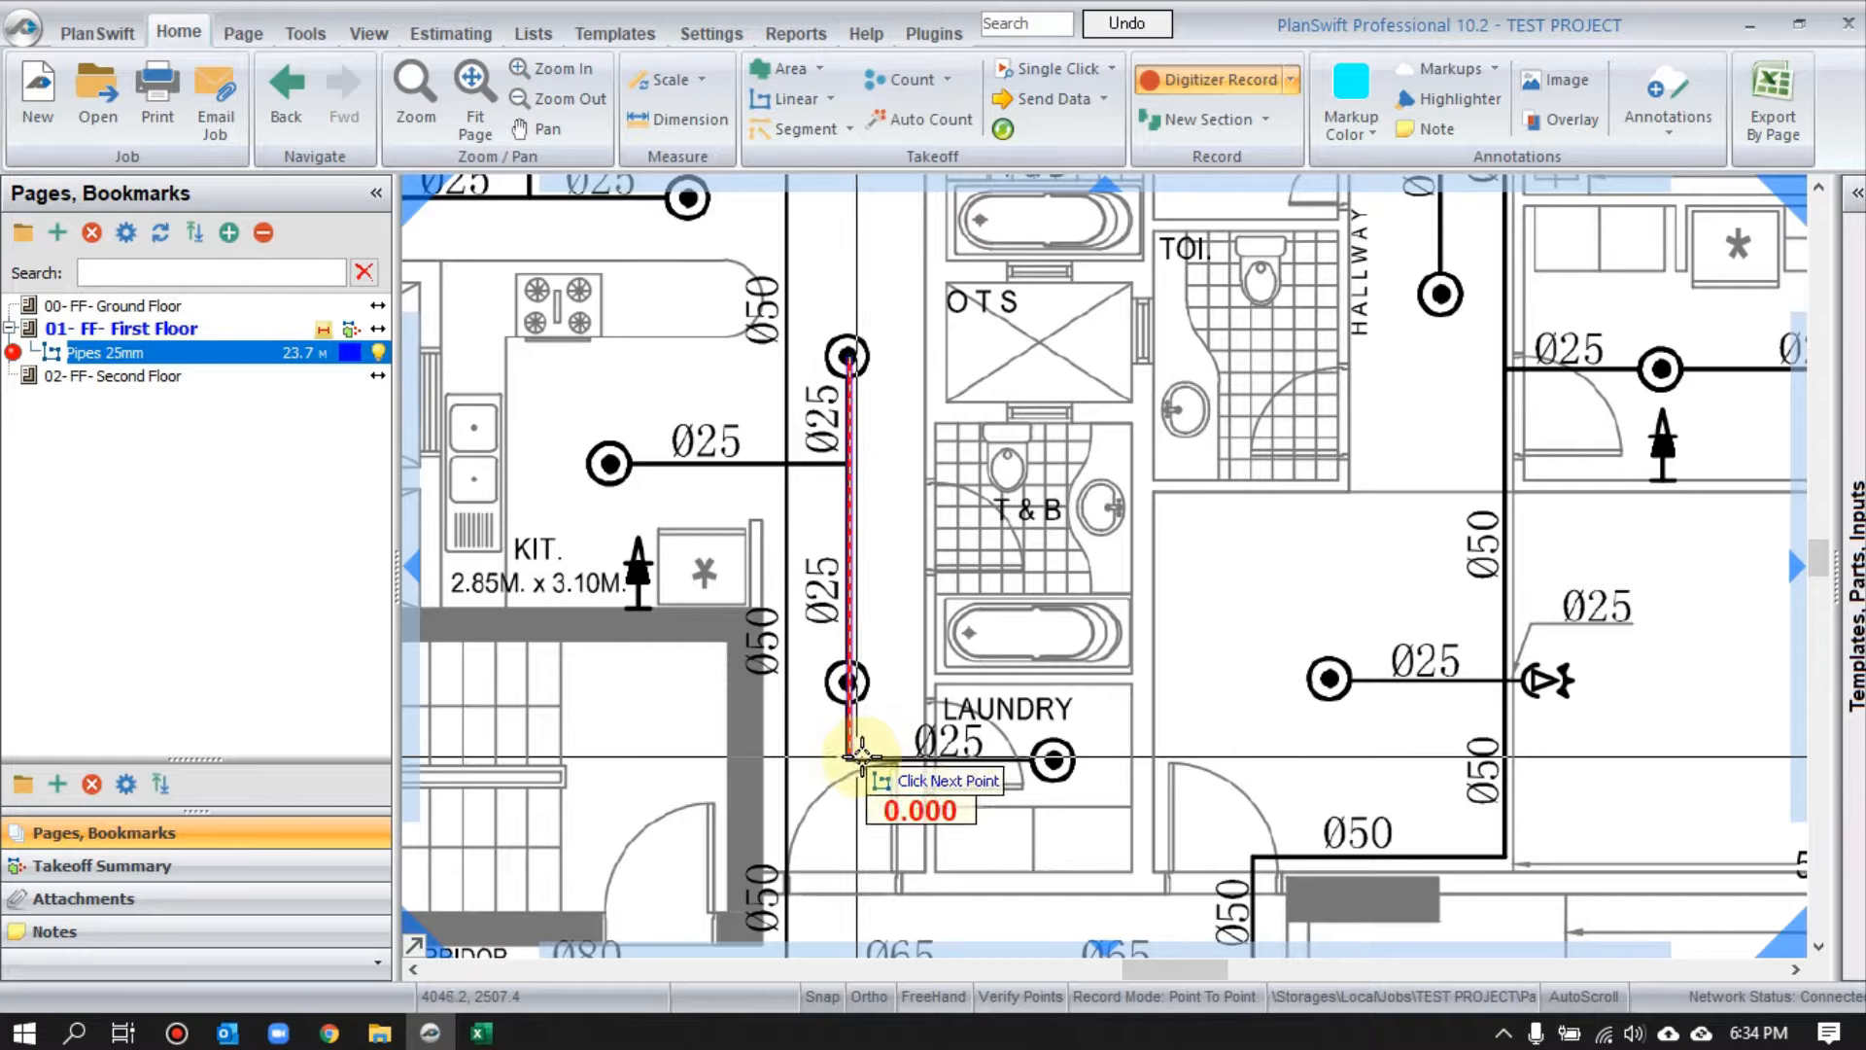
{"action": "left_click", "coordinate": [1053, 758]}
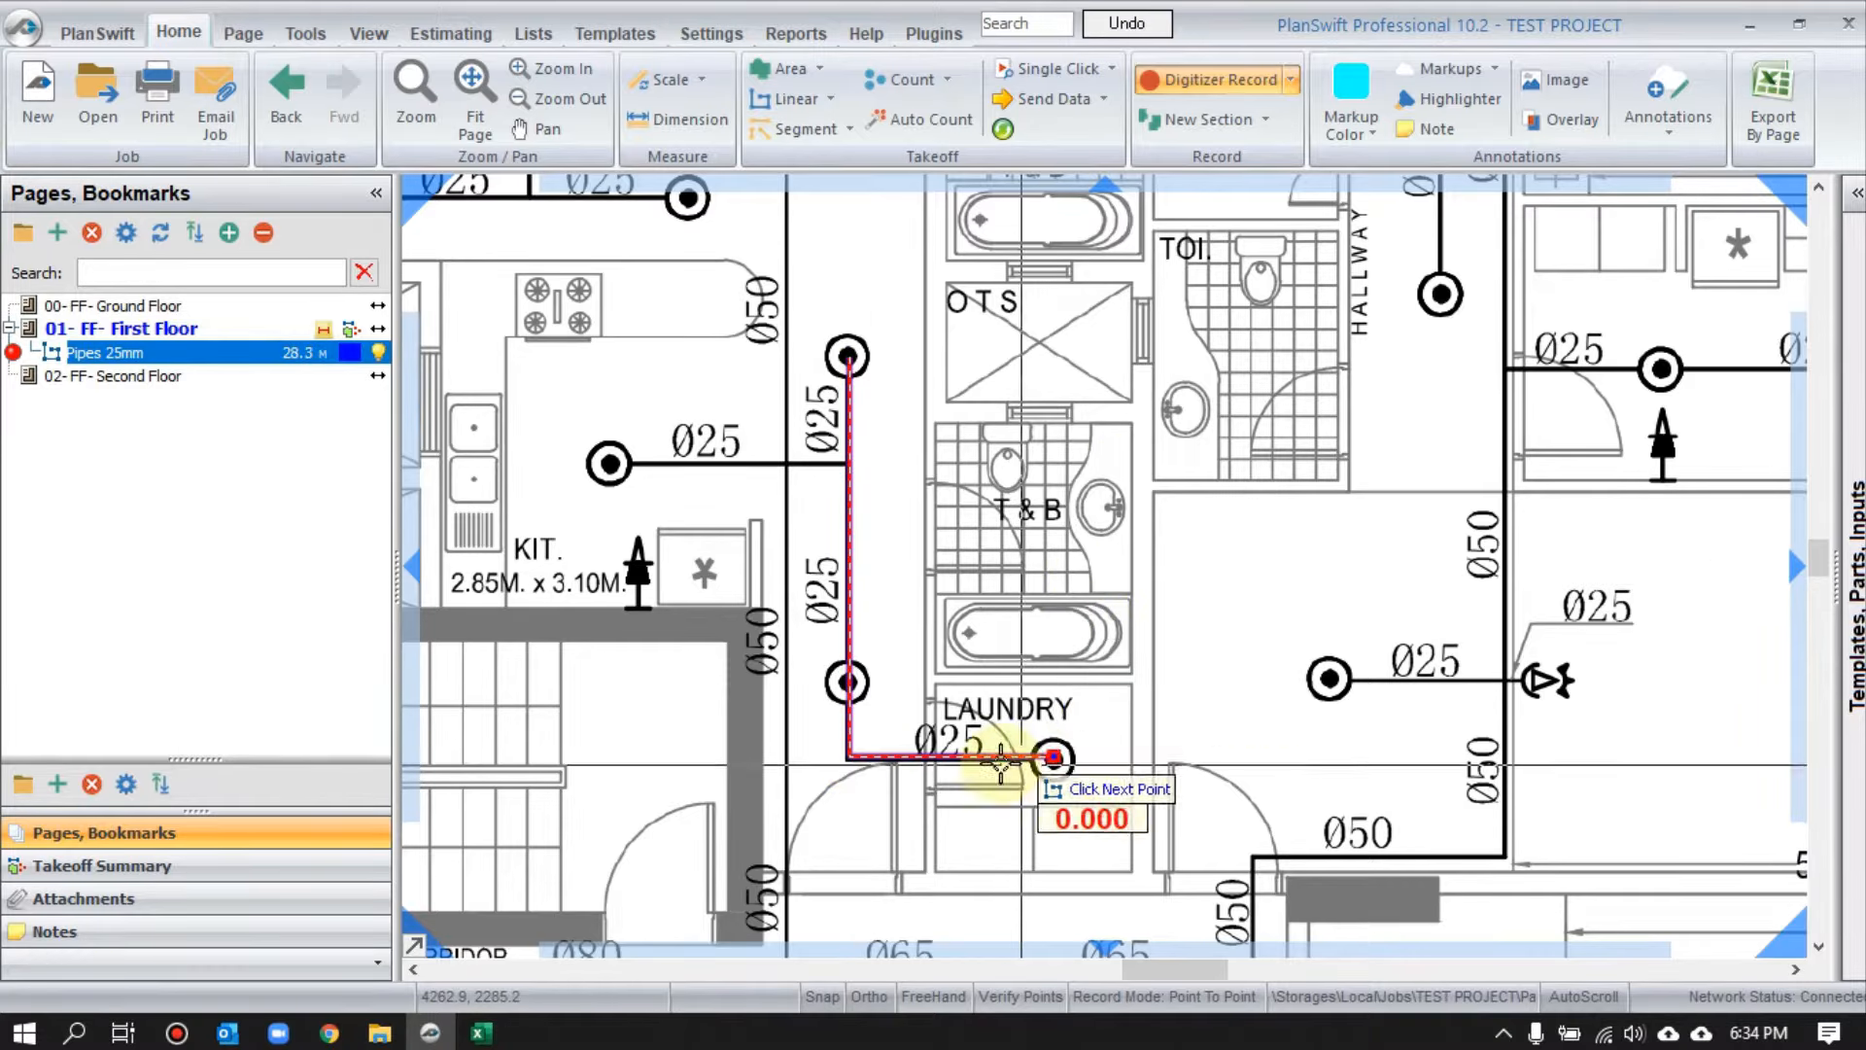
{"action": "double_click", "coordinate": [1055, 758]}
{"action": "scroll", "coordinate": [613, 463], "scroll_direction": "up", "scroll_amount": 5}
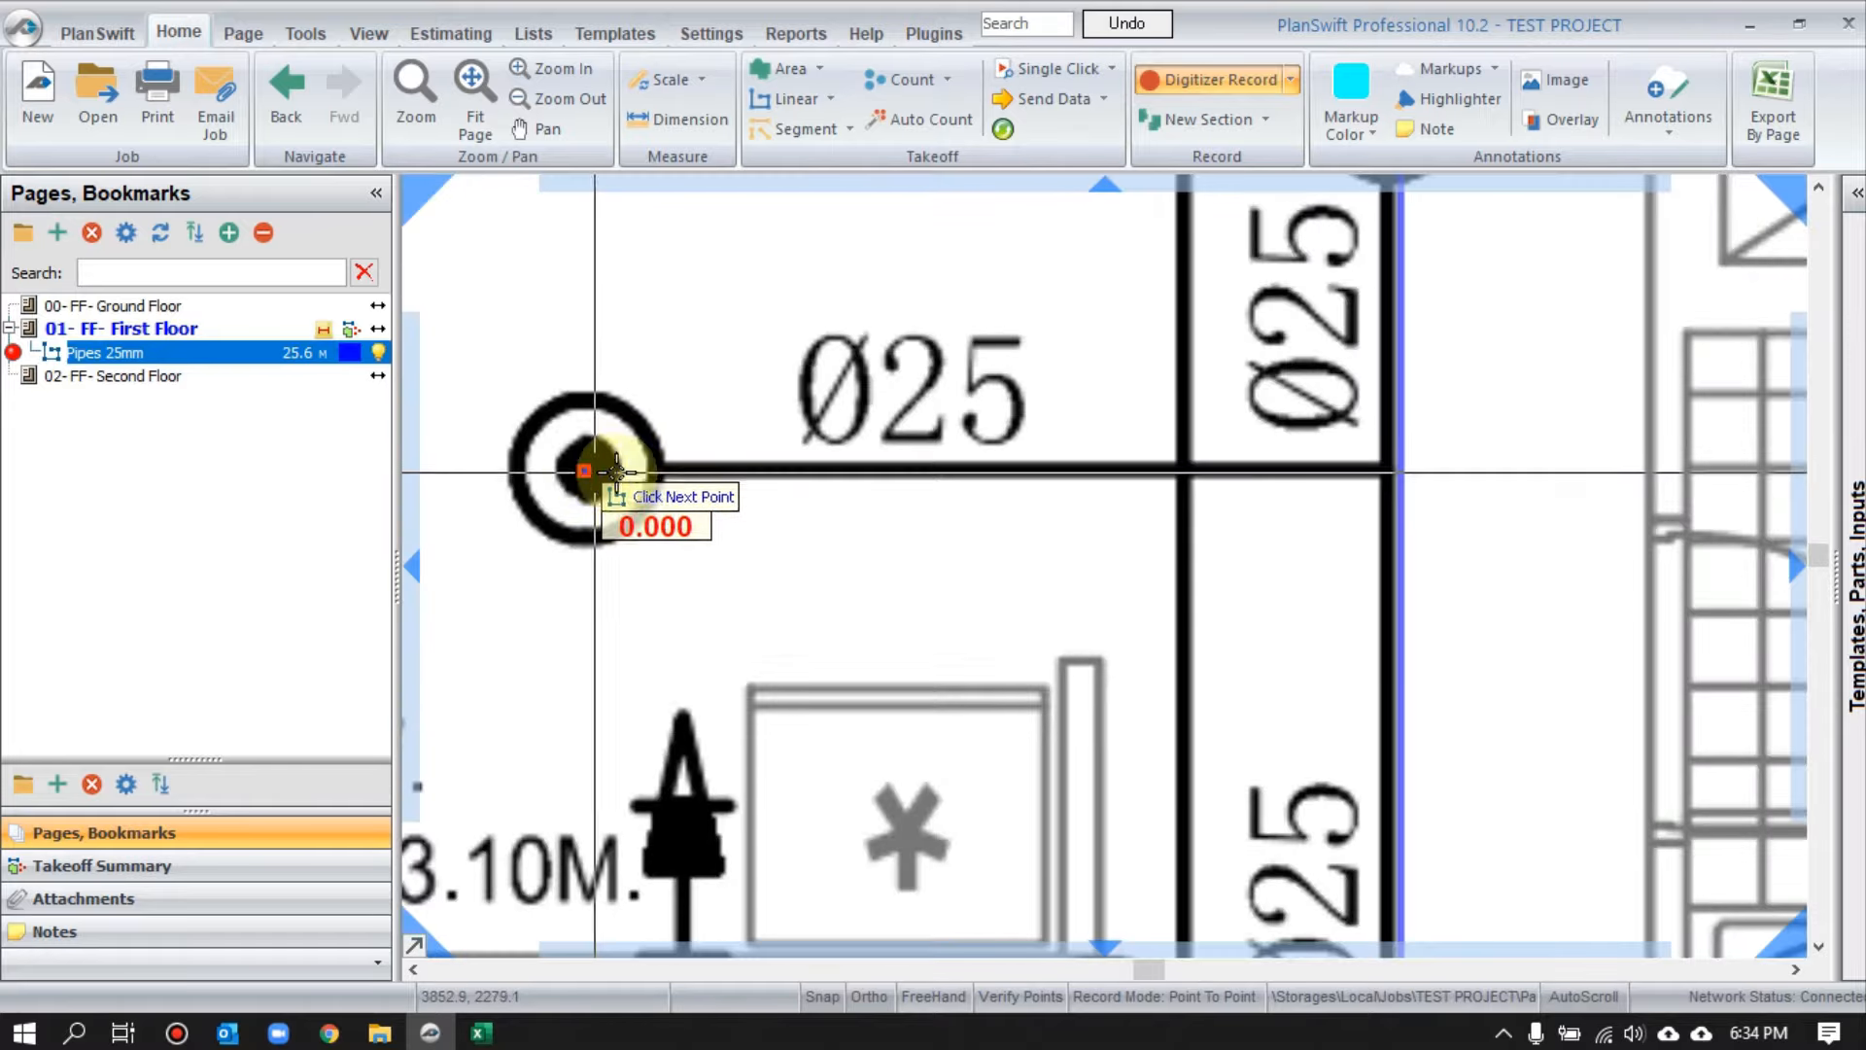
{"action": "scroll", "coordinate": [1385, 513], "scroll_direction": "down", "scroll_amount": 3}
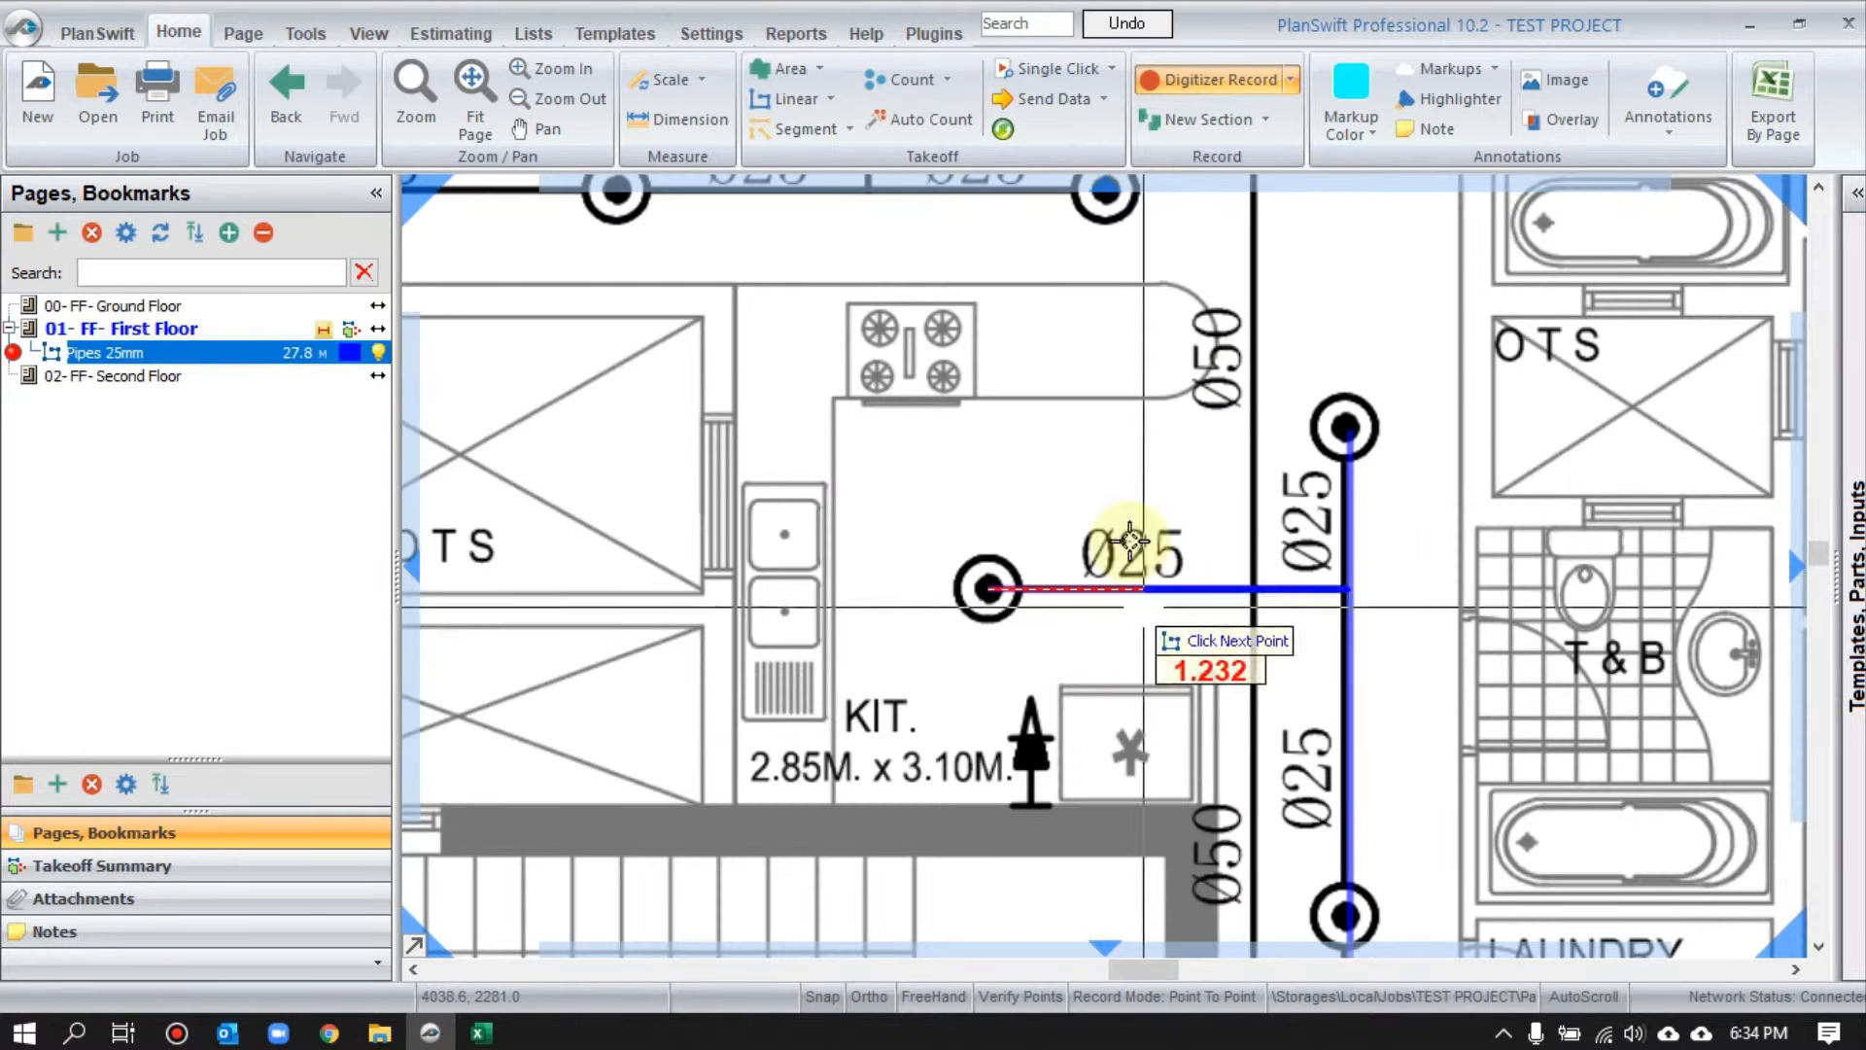
- Trace the three-sprinkler Ø25 run above the OTS, about 6 m, and the Ø25 drop from the nearby sidewall sprinkler, about 1 m
{"action": "scroll", "coordinate": [1358, 588], "scroll_direction": "down", "scroll_amount": 4}
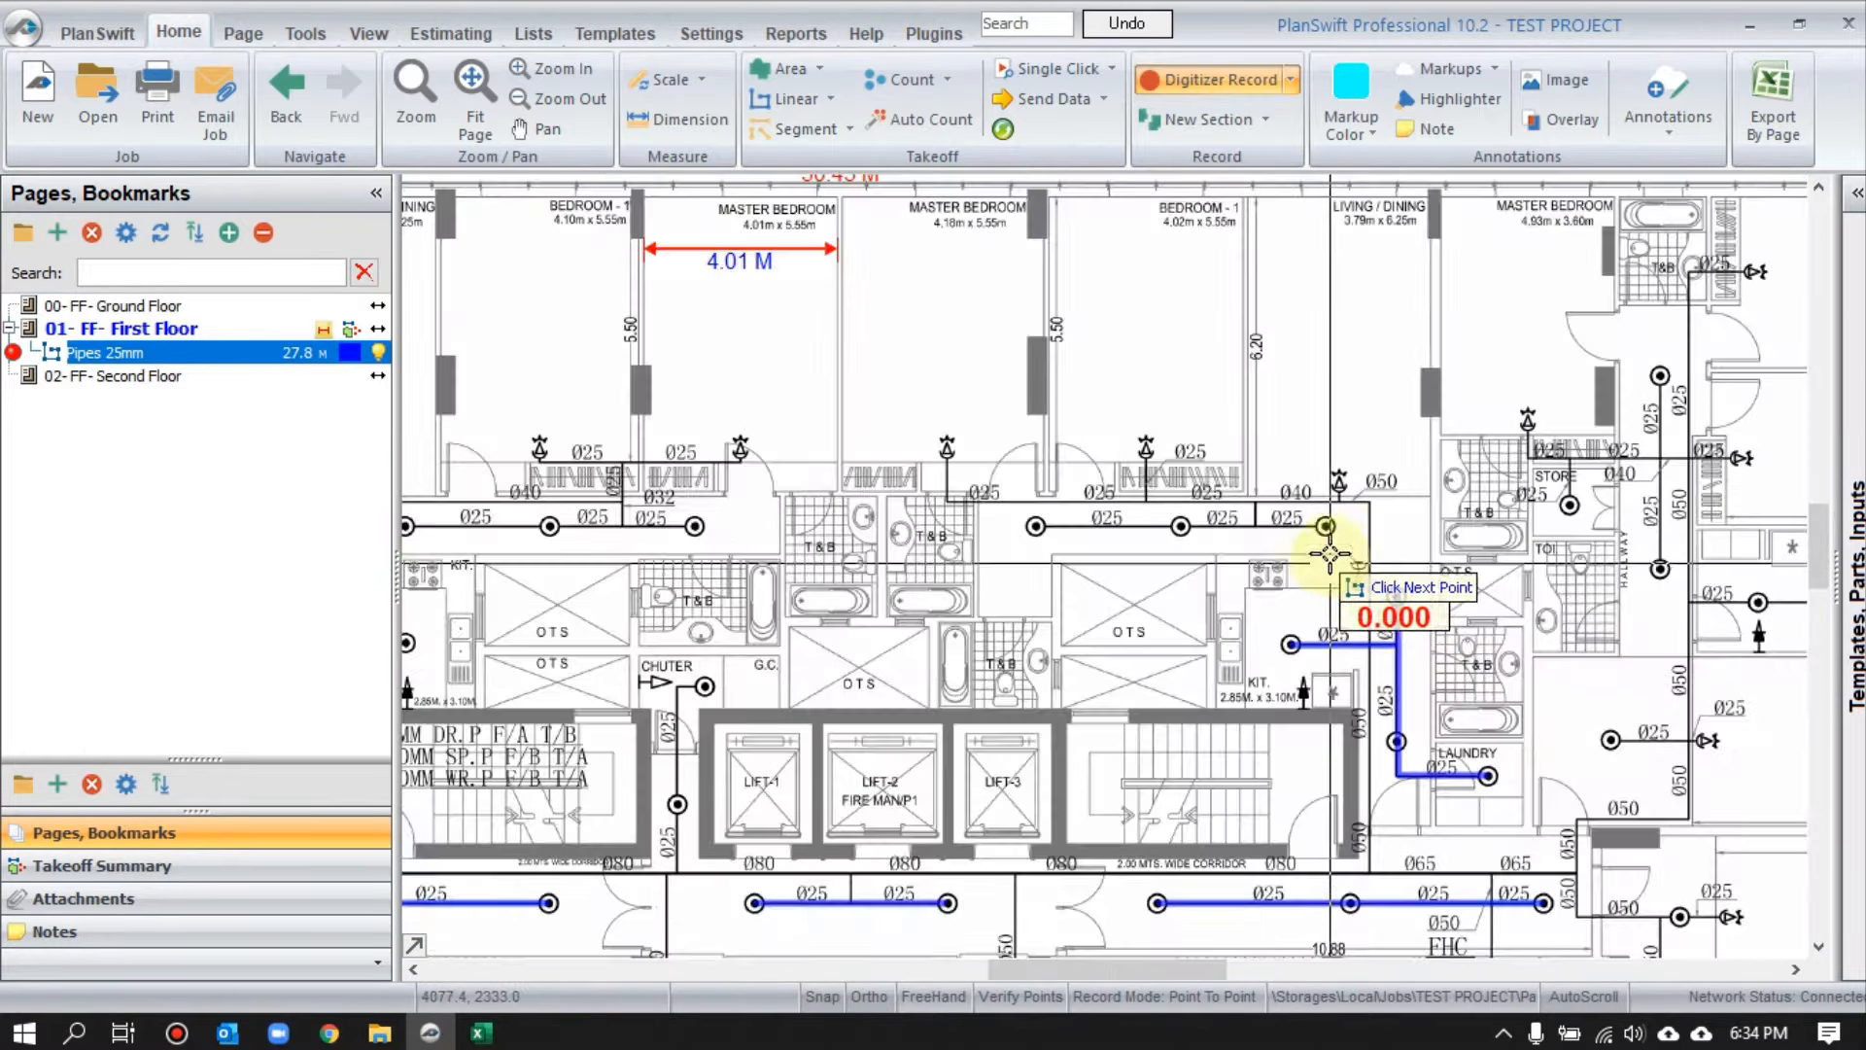
{"action": "scroll", "coordinate": [1341, 739], "scroll_direction": "up", "scroll_amount": 6}
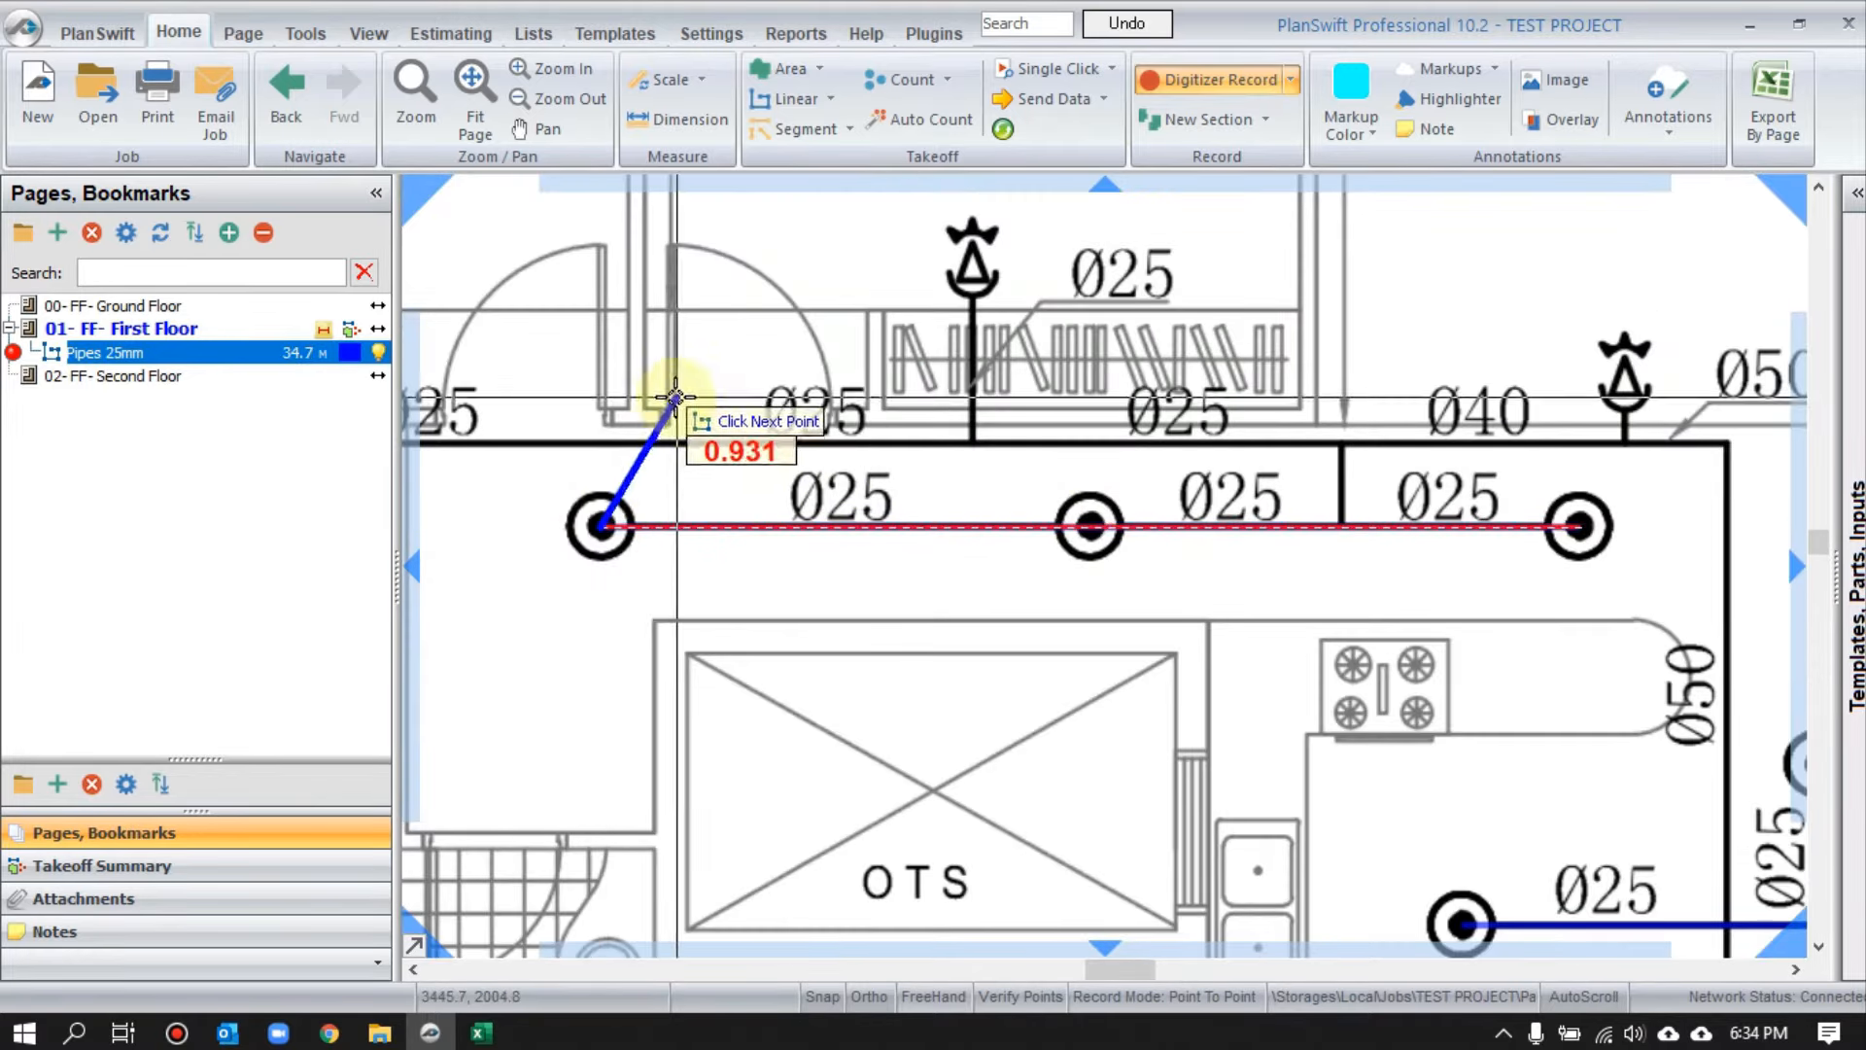
{"action": "right_click", "coordinate": [603, 524]}
{"action": "scroll", "coordinate": [983, 294], "scroll_direction": "up", "scroll_amount": 2}
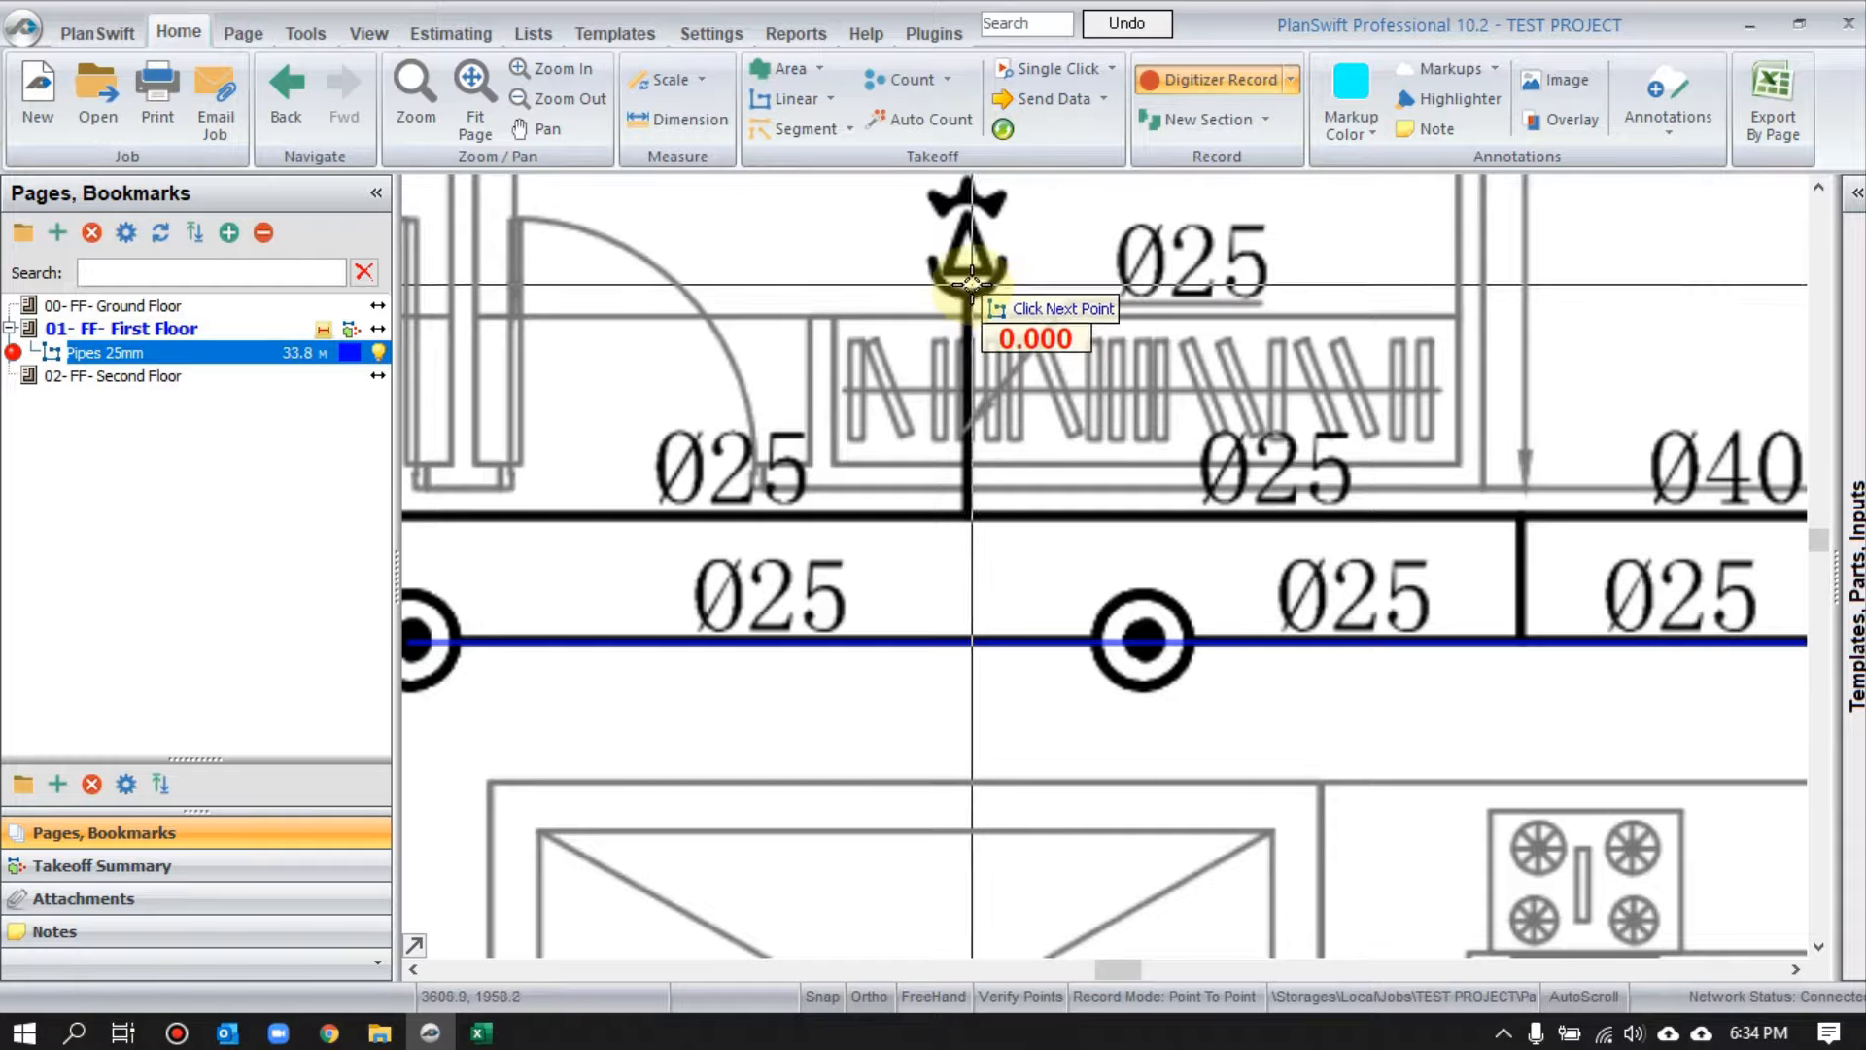
{"action": "left_click", "coordinate": [969, 283]}
- Trace the Ø25 run from the 5.65 x 2.18 m kitchen's sprinklers around to the hallway sprinkler, about 5.5 m long
{"action": "scroll", "coordinate": [913, 525], "scroll_direction": "down", "scroll_amount": 4}
{"action": "scroll", "coordinate": [942, 542], "scroll_direction": "up", "scroll_amount": 3}
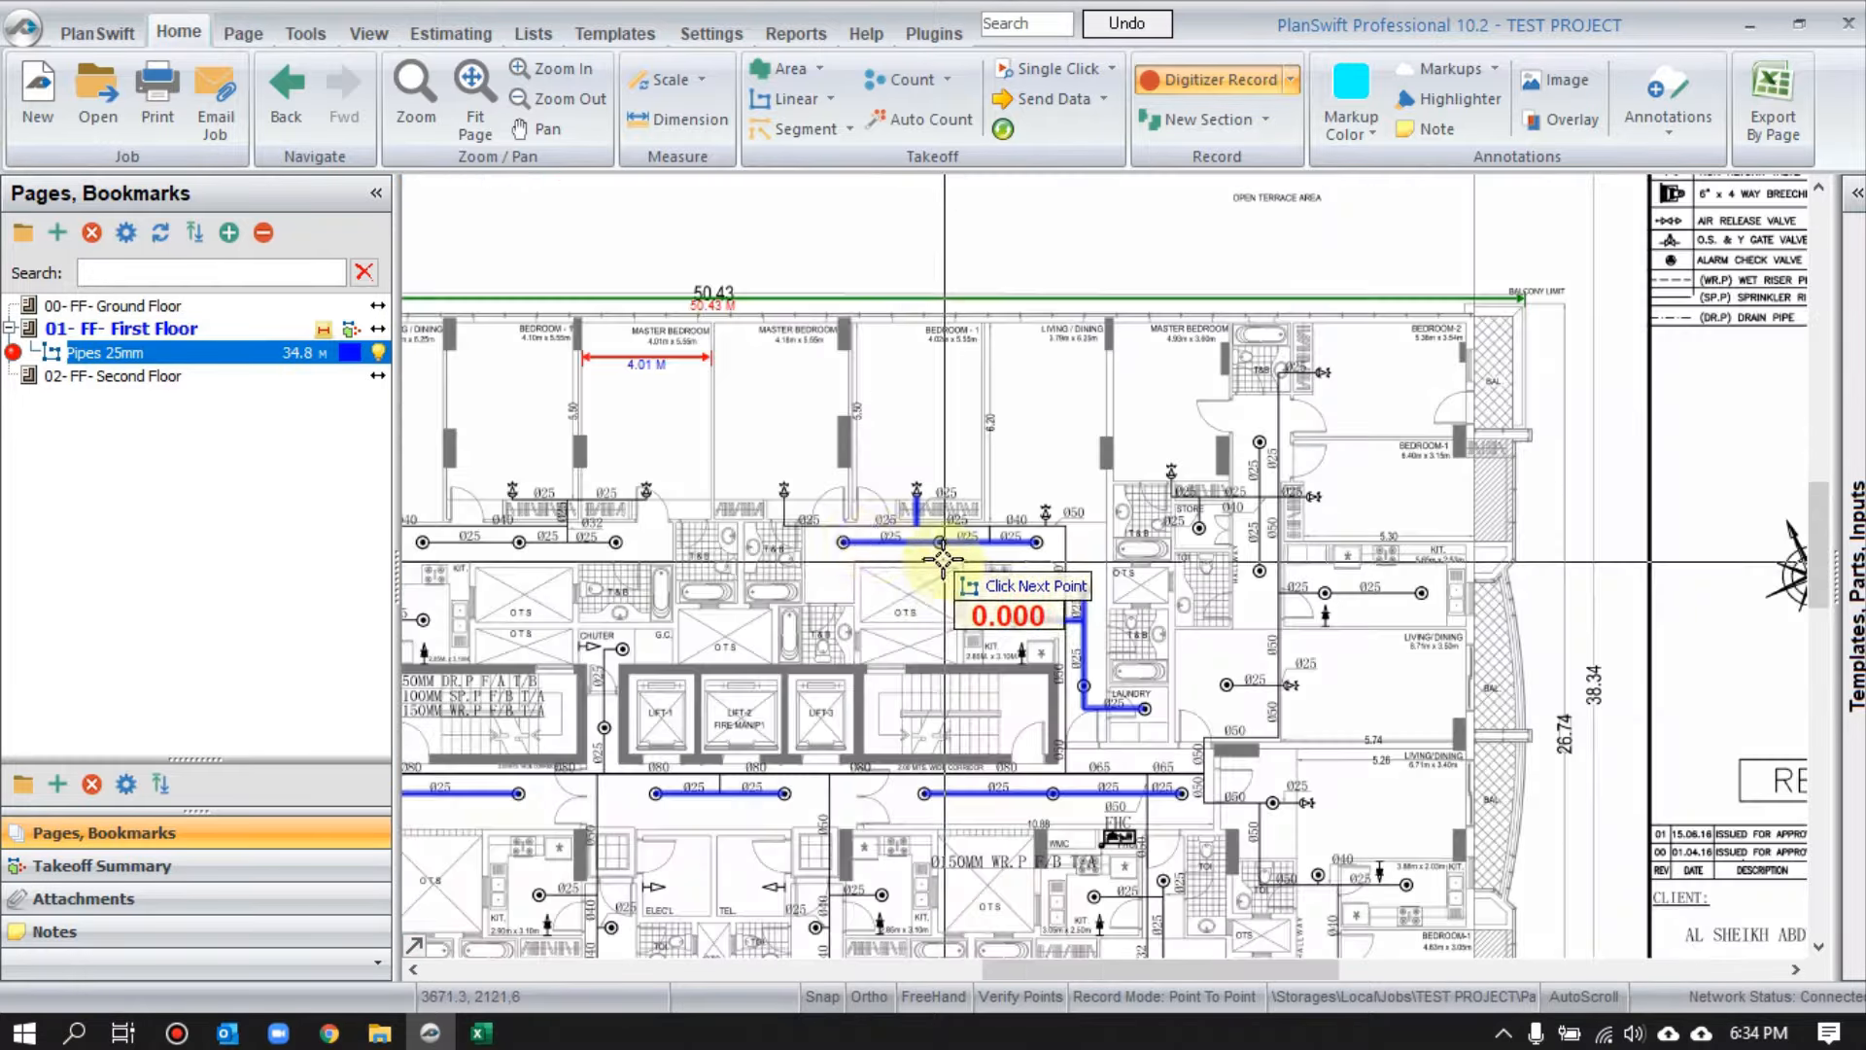
{"action": "left_click_drag", "start_coordinate": [826, 512], "coordinate": [931, 494]}
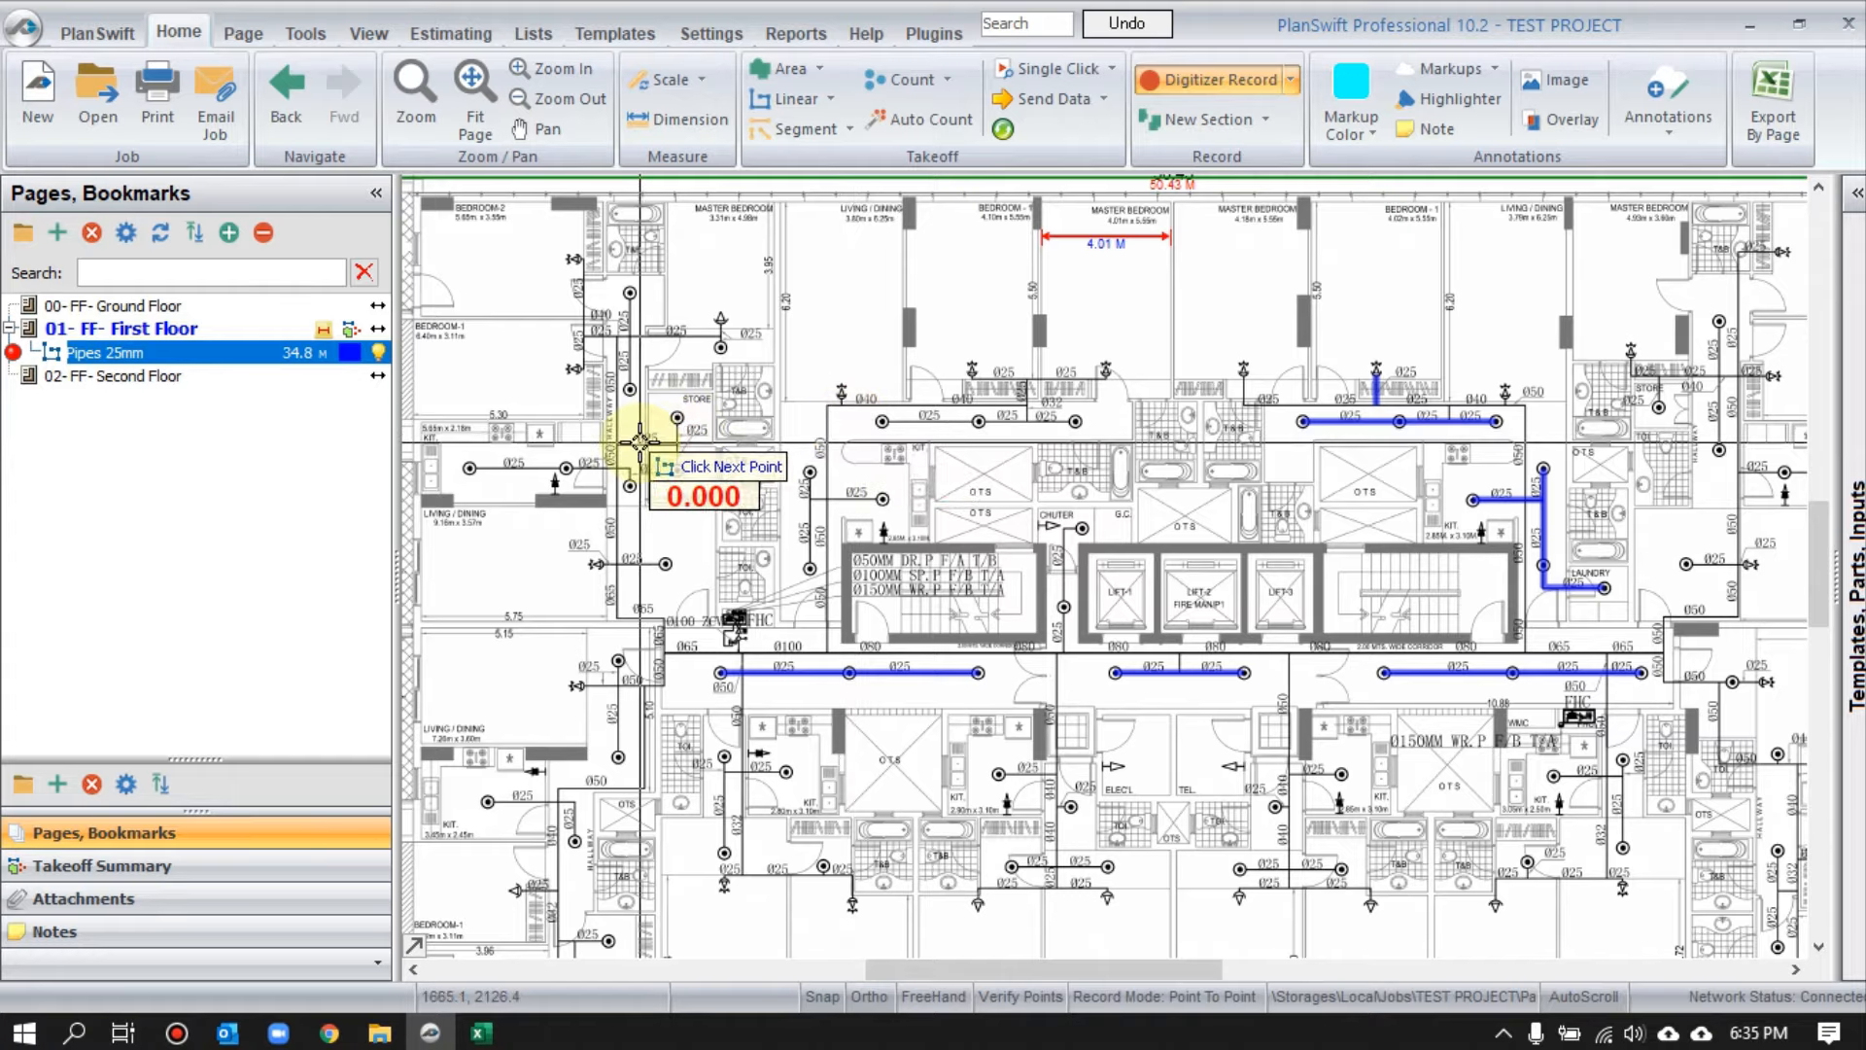
{"action": "left_click_drag", "start_coordinate": [639, 443], "coordinate": [759, 470]}
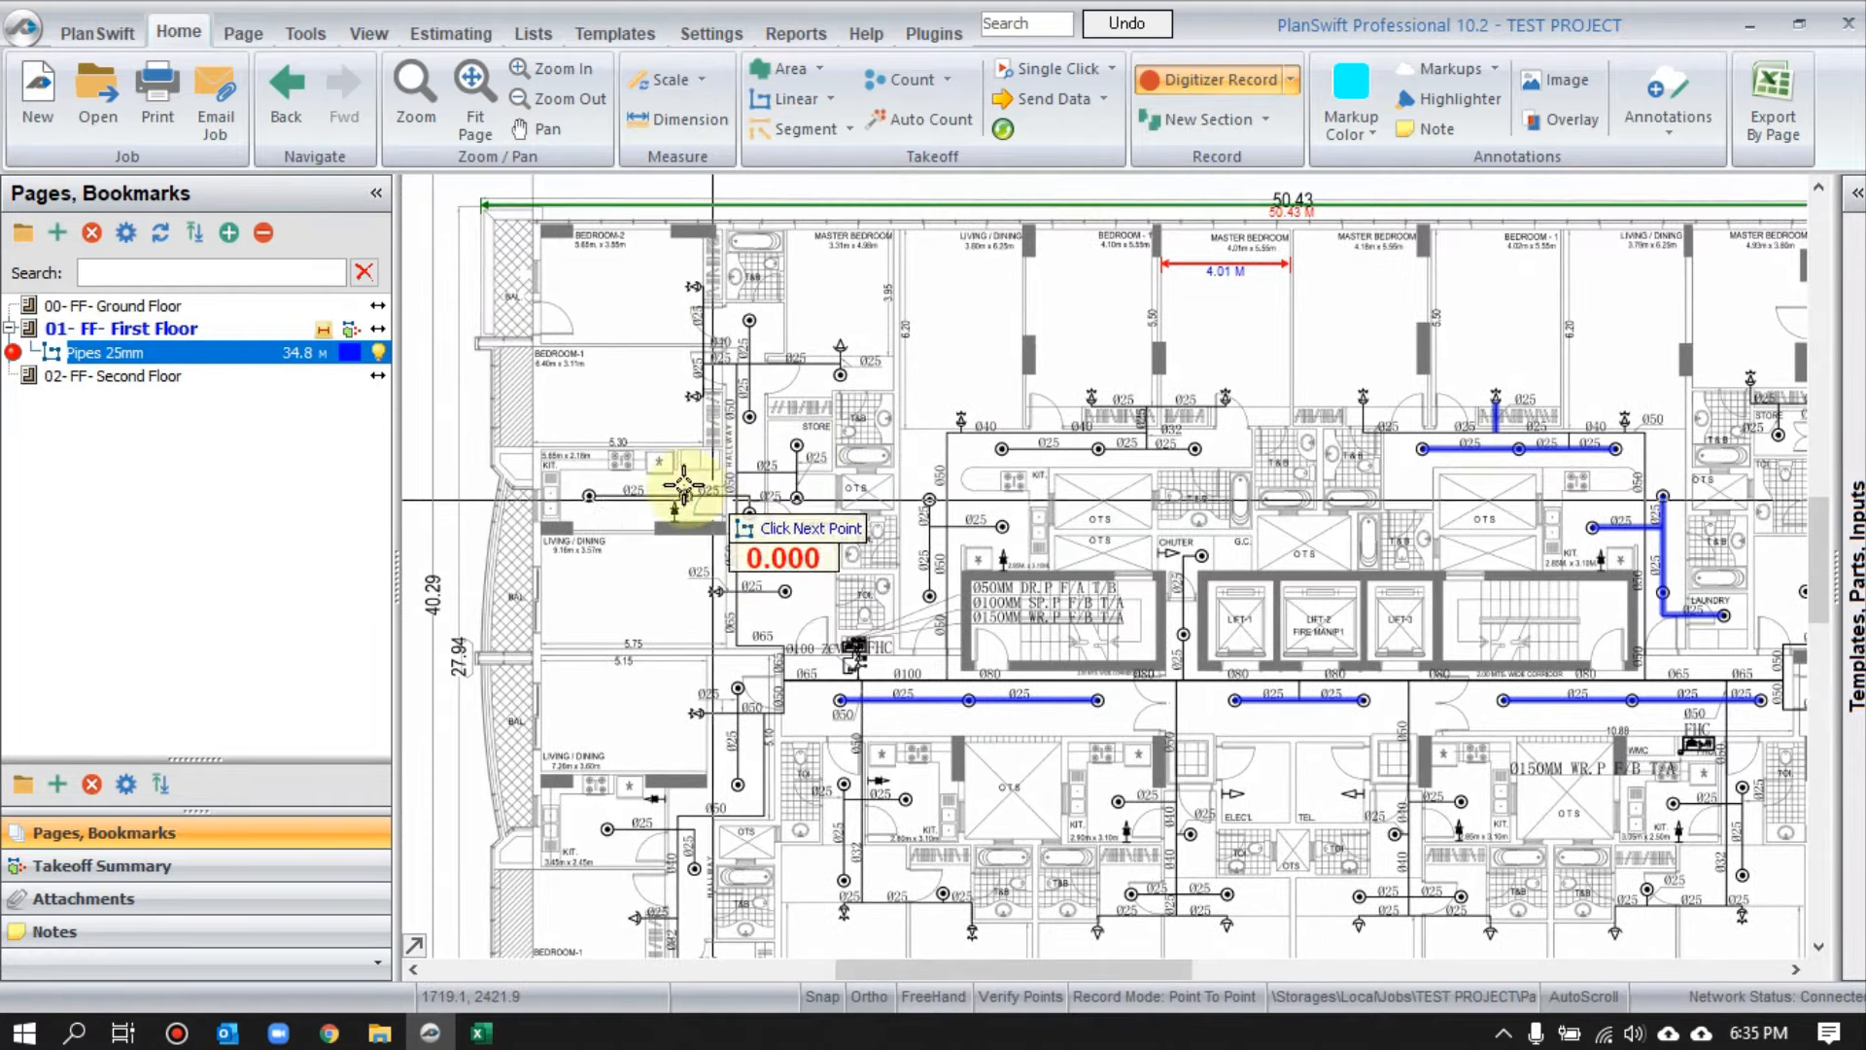
{"action": "scroll", "coordinate": [661, 486], "scroll_direction": "up", "scroll_amount": 4}
{"action": "scroll", "coordinate": [571, 428], "scroll_direction": "up", "scroll_amount": 2}
{"action": "left_click", "coordinate": [1379, 425]}
{"action": "left_click", "coordinate": [1371, 631]}
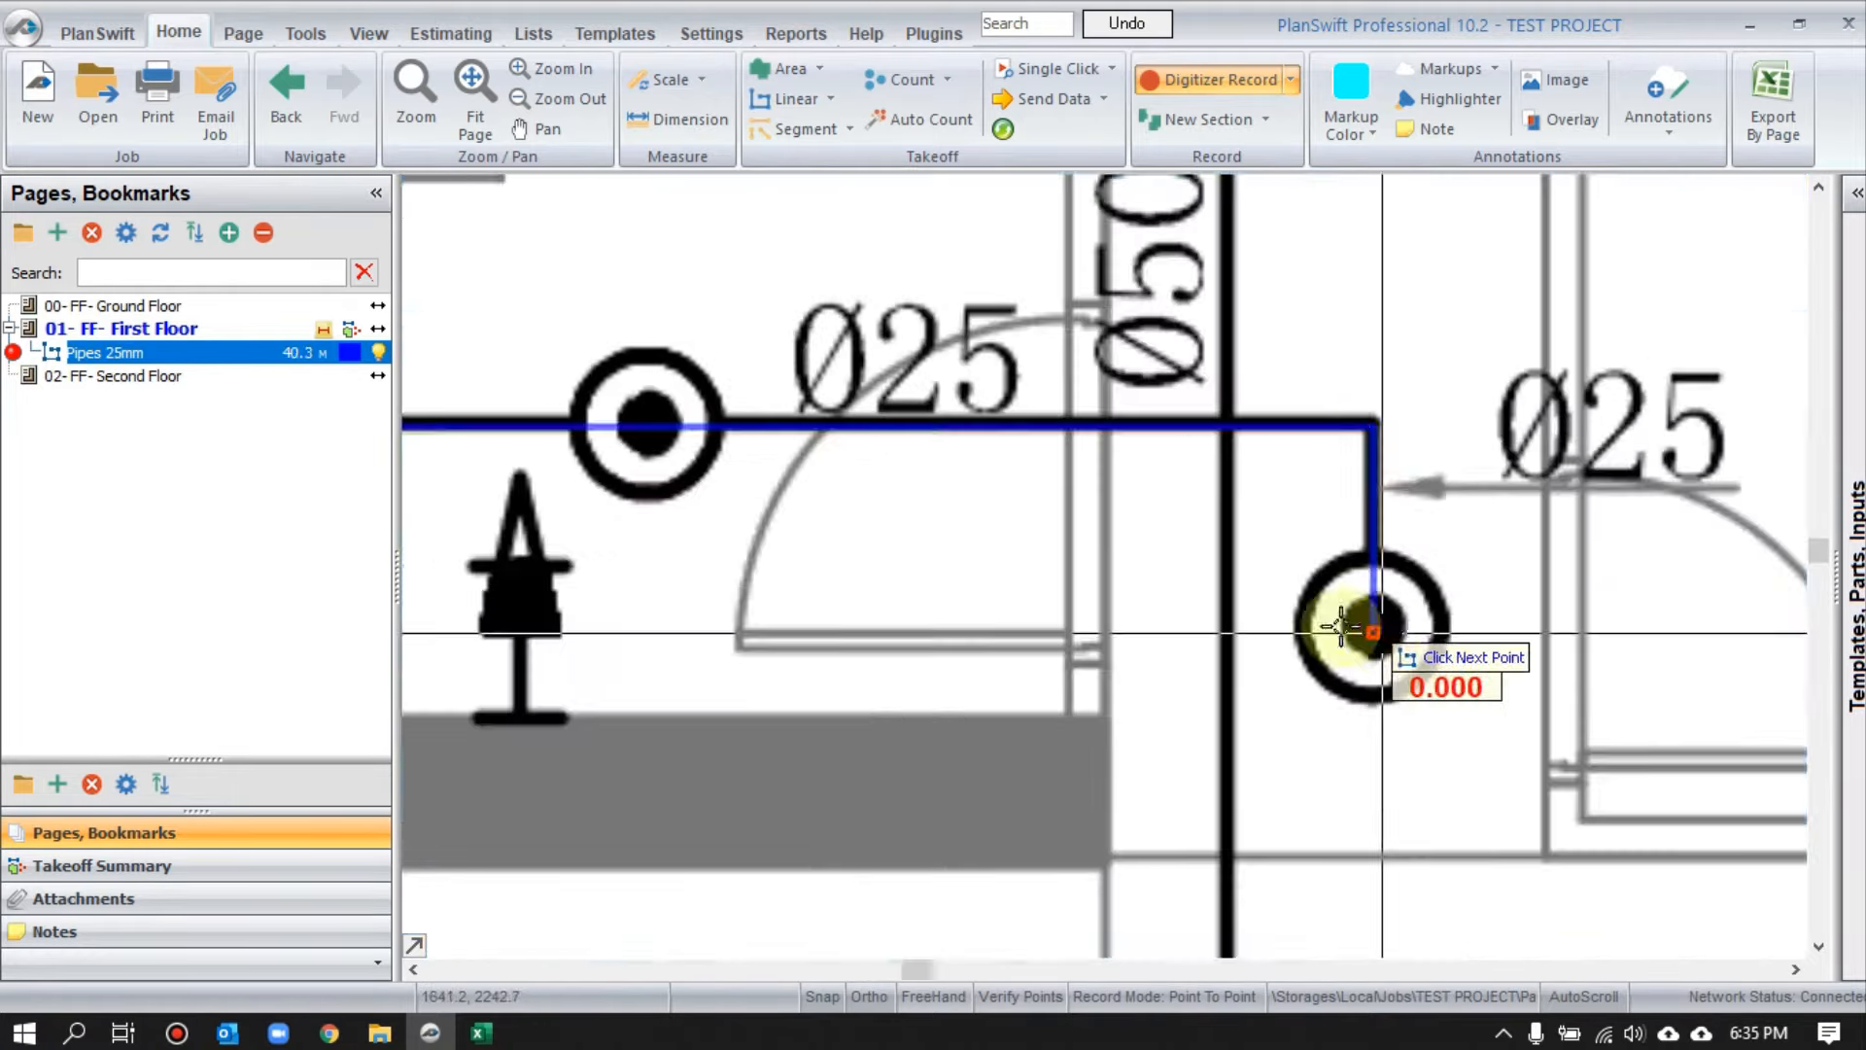
- Trace the vertical Ø25 pipe between the store and laundry sprinklers
{"action": "scroll", "coordinate": [1179, 585], "scroll_direction": "down", "scroll_amount": 3}
{"action": "scroll", "coordinate": [1421, 416], "scroll_direction": "up", "scroll_amount": 2}
{"action": "left_click", "coordinate": [1371, 305]}
{"action": "left_click", "coordinate": [1371, 715]}
- Trace the Ø25 pipe joining the Bedroom-1 and Bedroom-2 sidewall sprinklers, plus its branch to the two master bedroom sprinklers
{"action": "scroll", "coordinate": [990, 625], "scroll_direction": "down", "scroll_amount": 4}
{"action": "left_click", "coordinate": [926, 325]}
{"action": "left_click", "coordinate": [926, 487]}
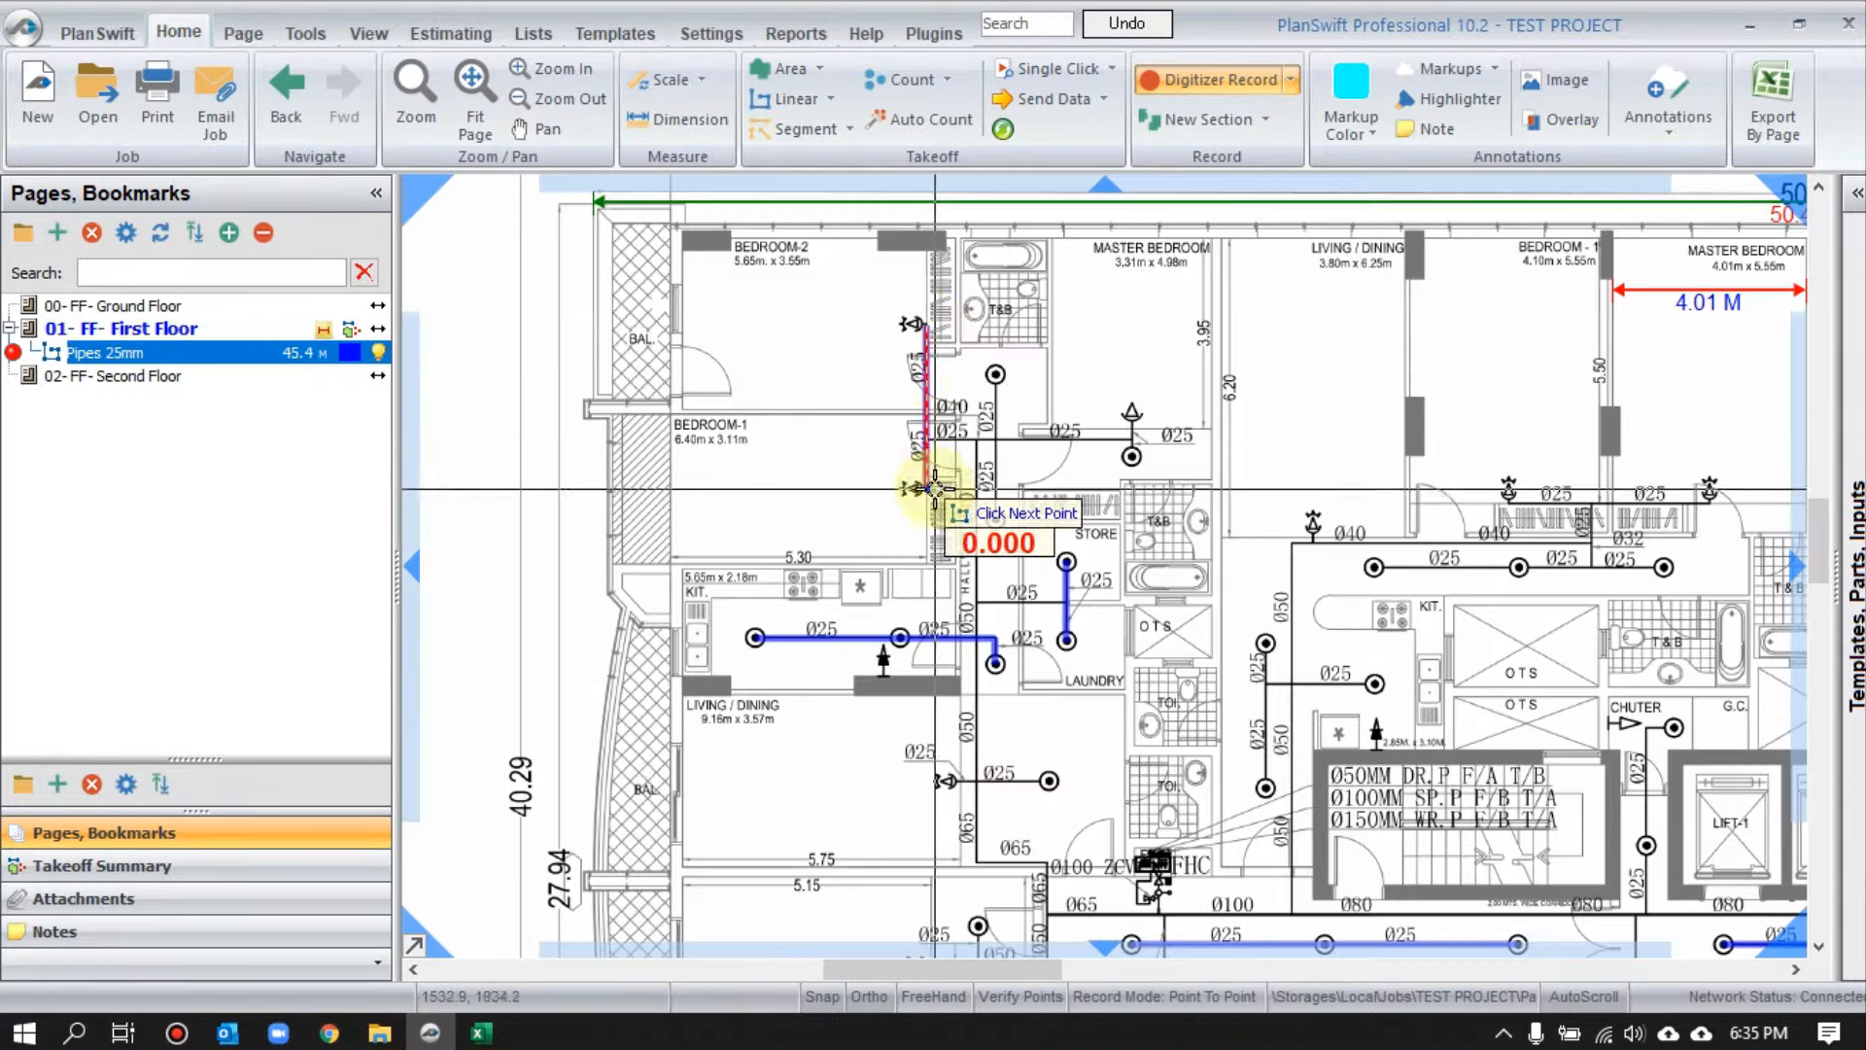
{"action": "left_click", "coordinate": [927, 440]}
{"action": "left_click", "coordinate": [1132, 441]}
{"action": "left_click", "coordinate": [1133, 417]}
{"action": "left_click", "coordinate": [1133, 457]}
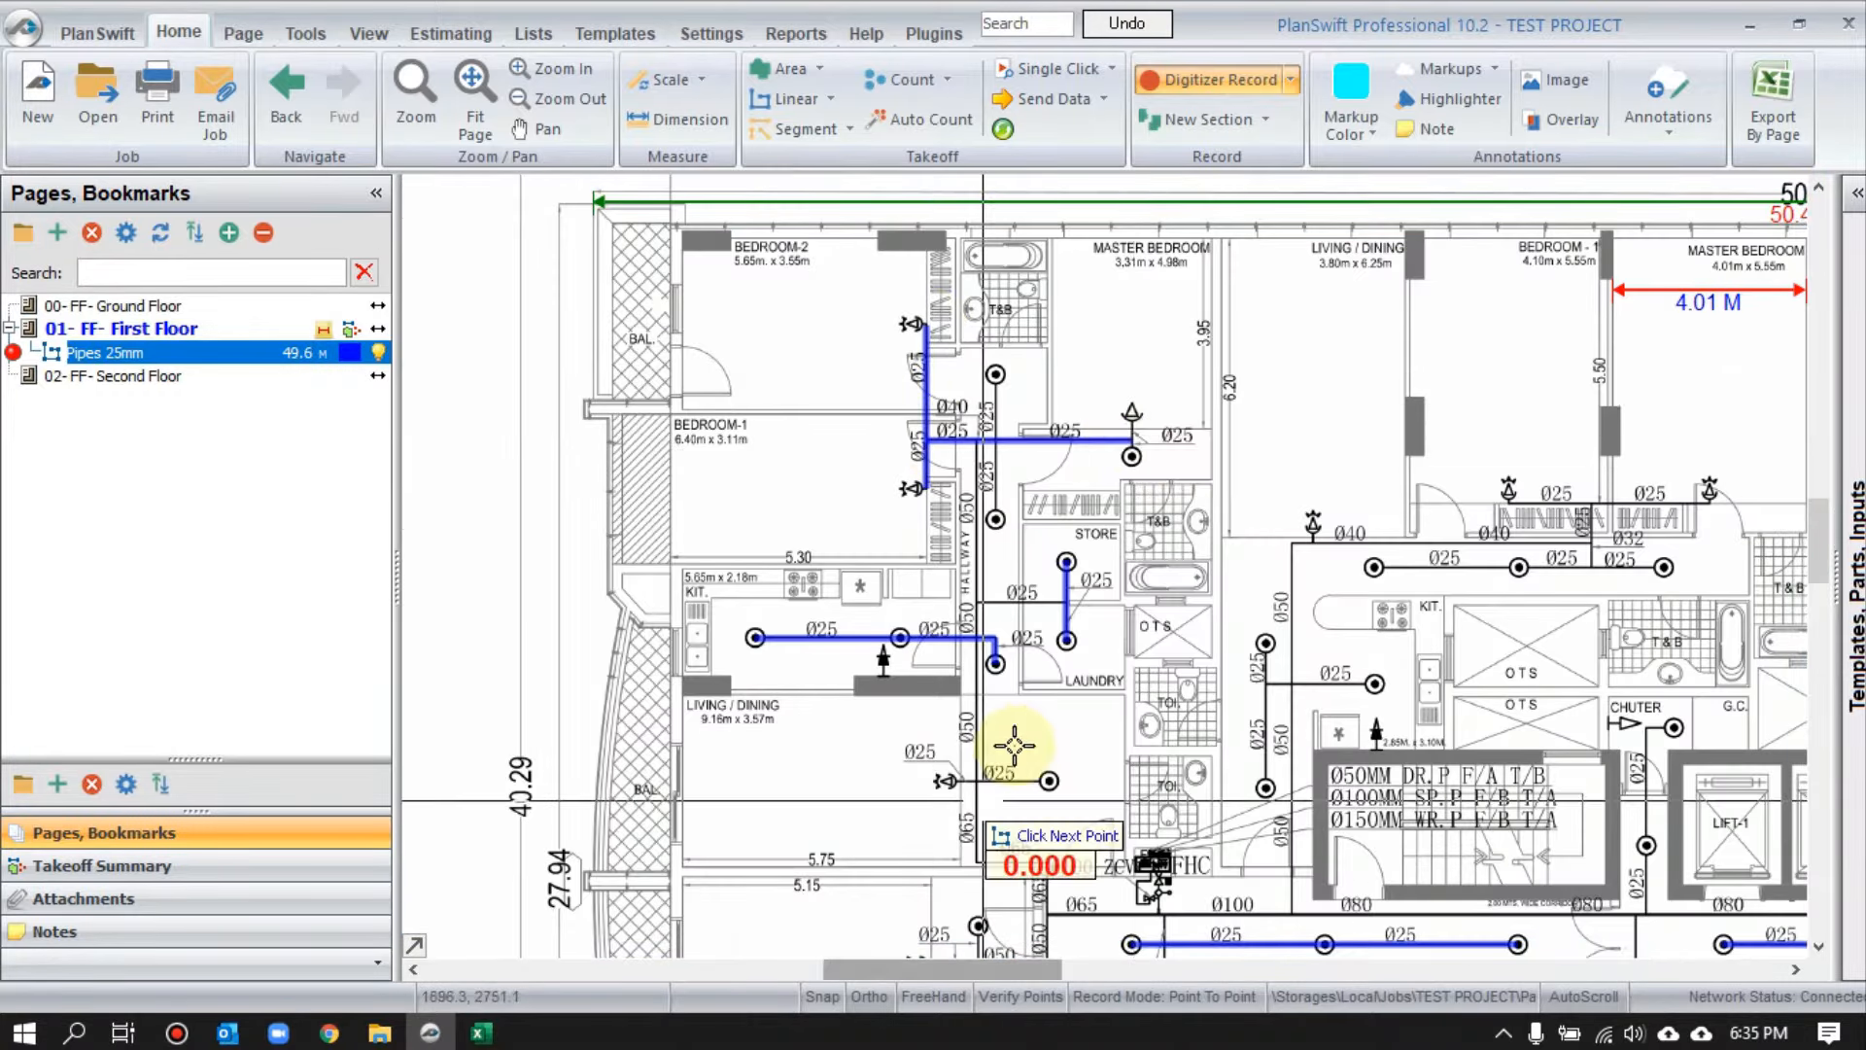
- Trace the vertical Ø25 pipe between the two upper hallway sprinklers and the Ø25 branch serving the 9.16 x 3.57 m Living/Dining
{"action": "scroll", "coordinate": [1084, 525], "scroll_direction": "up", "scroll_amount": 2}
{"action": "left_click", "coordinate": [948, 305]}
{"action": "left_click", "coordinate": [948, 522]}
{"action": "scroll", "coordinate": [958, 539], "scroll_direction": "down", "scroll_amount": 3}
{"action": "scroll", "coordinate": [982, 758], "scroll_direction": "up", "scroll_amount": 3}
{"action": "left_click", "coordinate": [838, 545]}
{"action": "left_click", "coordinate": [987, 545]}
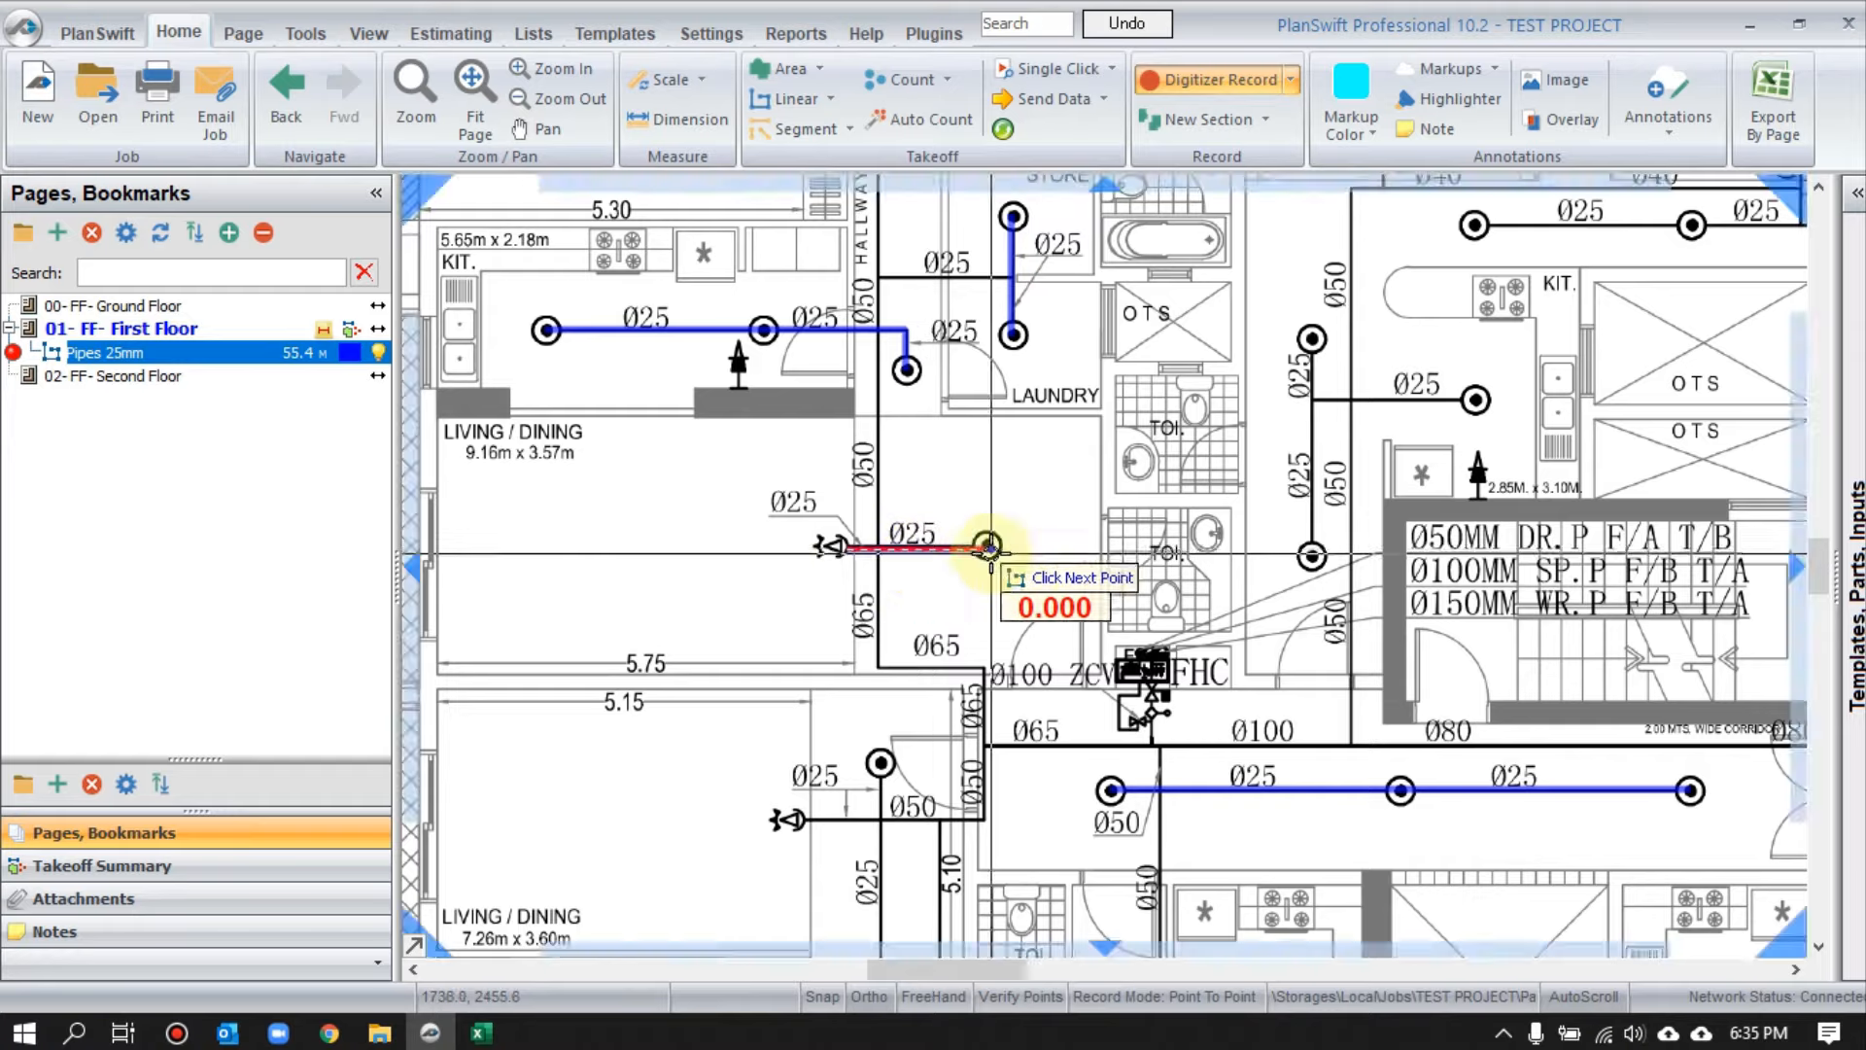
- Trace the vertical Ø25 run beside the 2.85 x 3.10 m kitchen and its branch to the kitchen sprinkler, about 5.5 m altogether
{"action": "left_click", "coordinate": [1311, 338]}
{"action": "left_click", "coordinate": [1311, 556]}
{"action": "left_click", "coordinate": [1312, 399]}
{"action": "left_click", "coordinate": [1474, 401]}
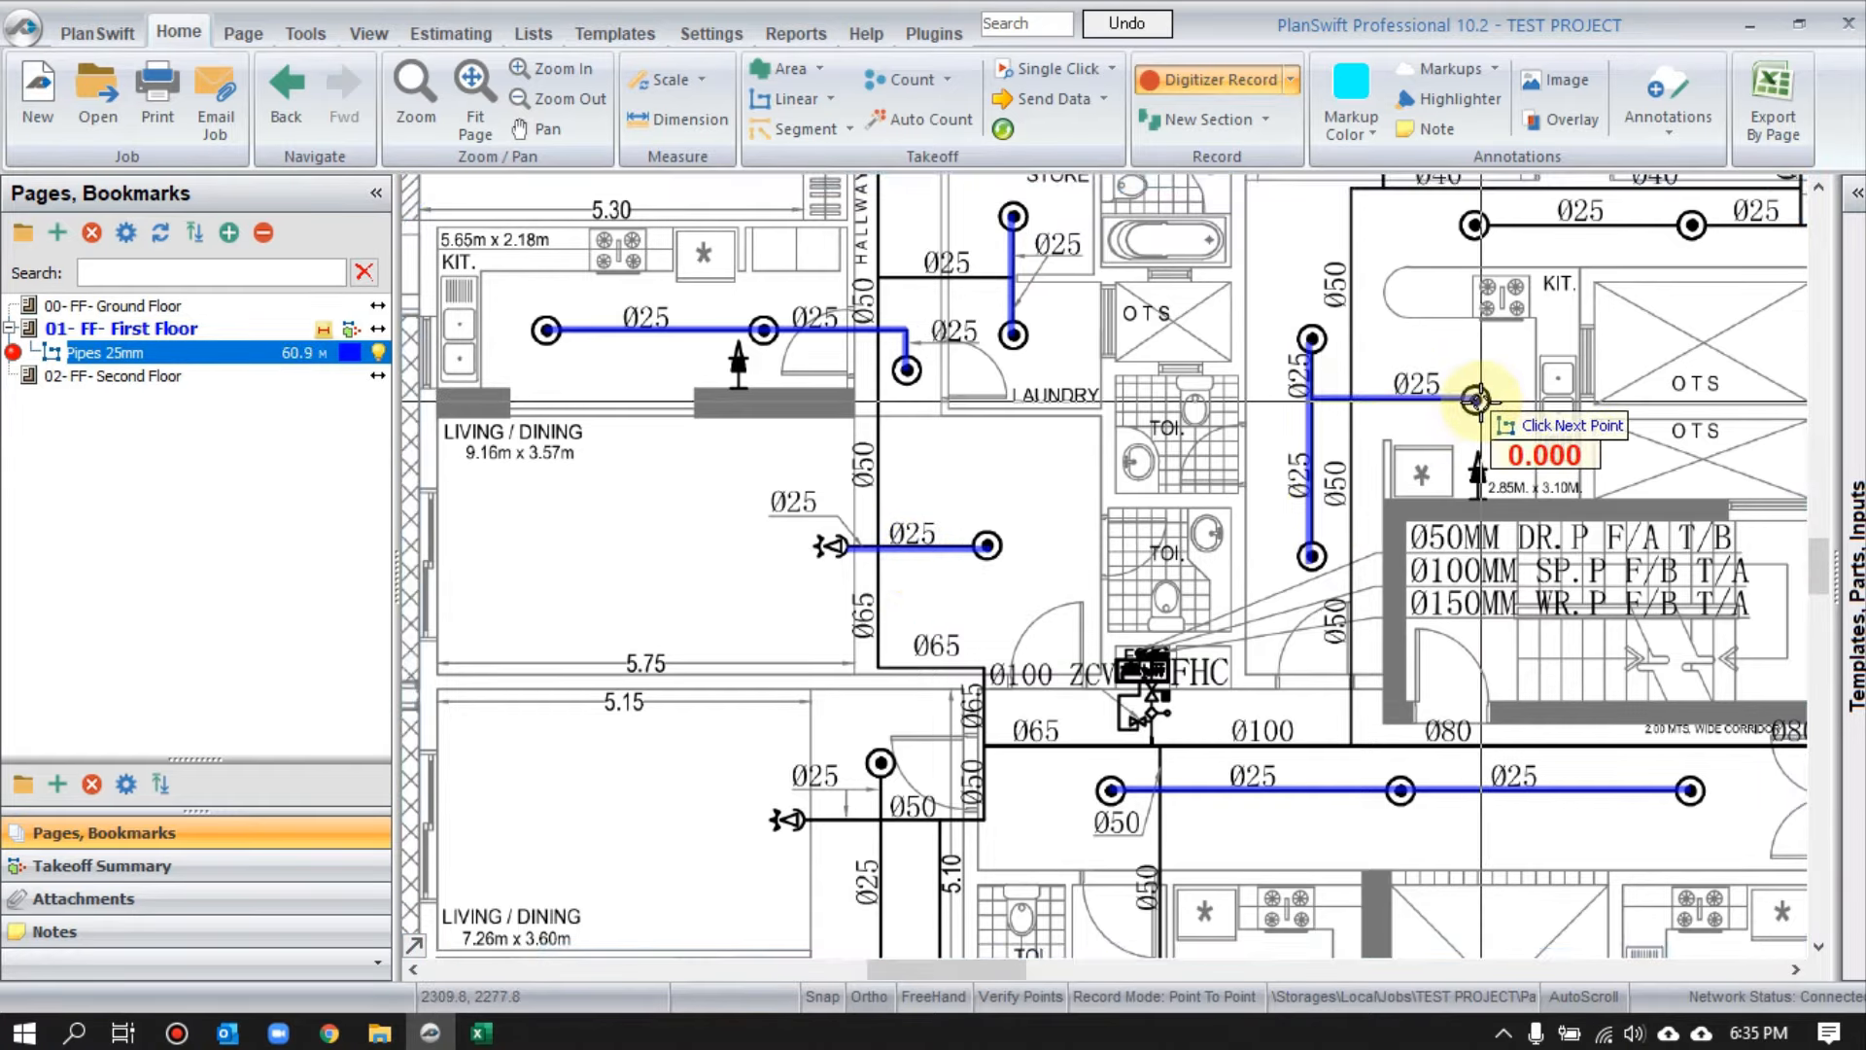
- Trace the Ø25 sidewall branch of the 7.26 x 3.60 m Living/Dining and the vertical Ø25 pipe between its two adjacent sprinklers
{"action": "left_click_drag", "start_coordinate": [985, 768], "coordinate": [1041, 375]}
{"action": "left_click", "coordinate": [853, 427]}
{"action": "left_click", "coordinate": [940, 428]}
{"action": "left_click", "coordinate": [937, 371]}
{"action": "left_click", "coordinate": [942, 428]}
{"action": "left_click", "coordinate": [937, 587]}
- Trace the vertical Ø25 pipe beside the toilet and its branch to the 2.80 x 3.10 m kitchen sprinkler
{"action": "left_click", "coordinate": [1175, 587]}
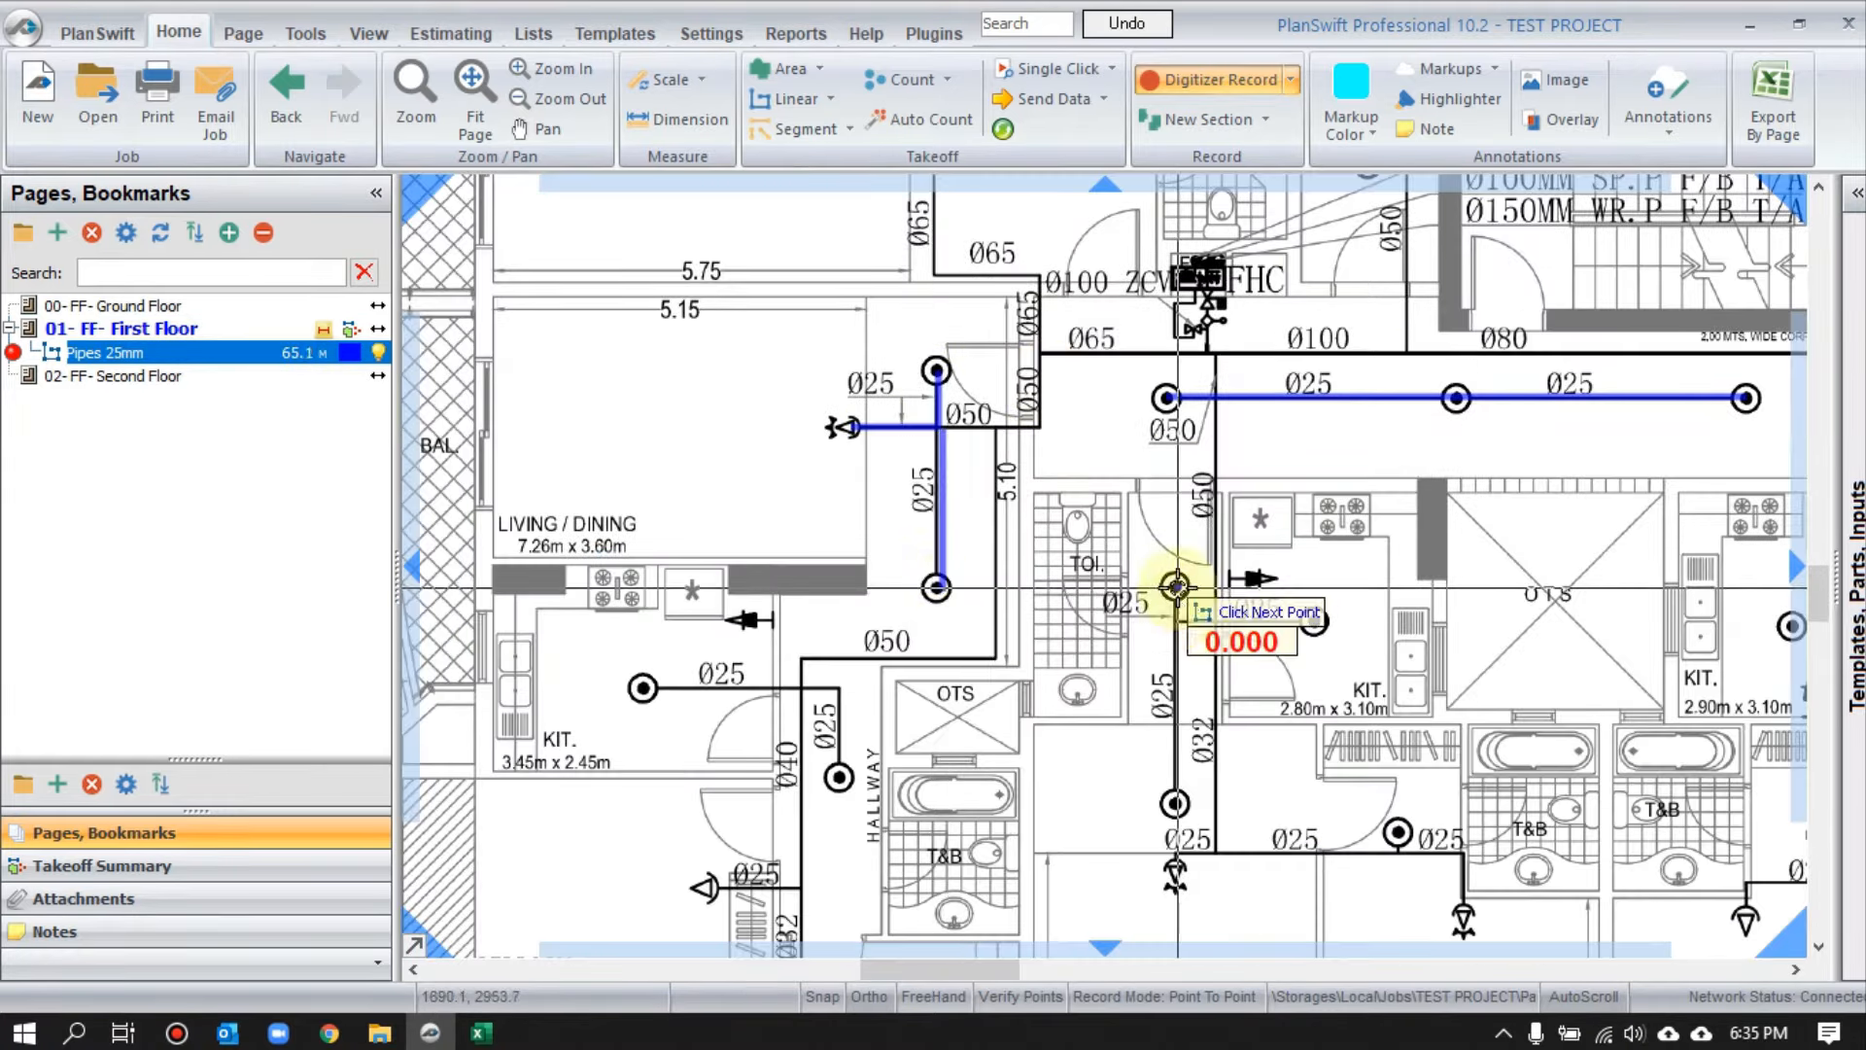
{"action": "left_click", "coordinate": [1175, 802]}
{"action": "left_click", "coordinate": [1175, 622]}
{"action": "left_click", "coordinate": [1314, 621]}
- Trace the Ø25 pipe from the 3.45 x 2.45 m kitchen sprinkler to the hallway sprinkler and the sidewall branch of Bedroom-1
{"action": "left_click", "coordinate": [642, 687]}
{"action": "left_click", "coordinate": [838, 688]}
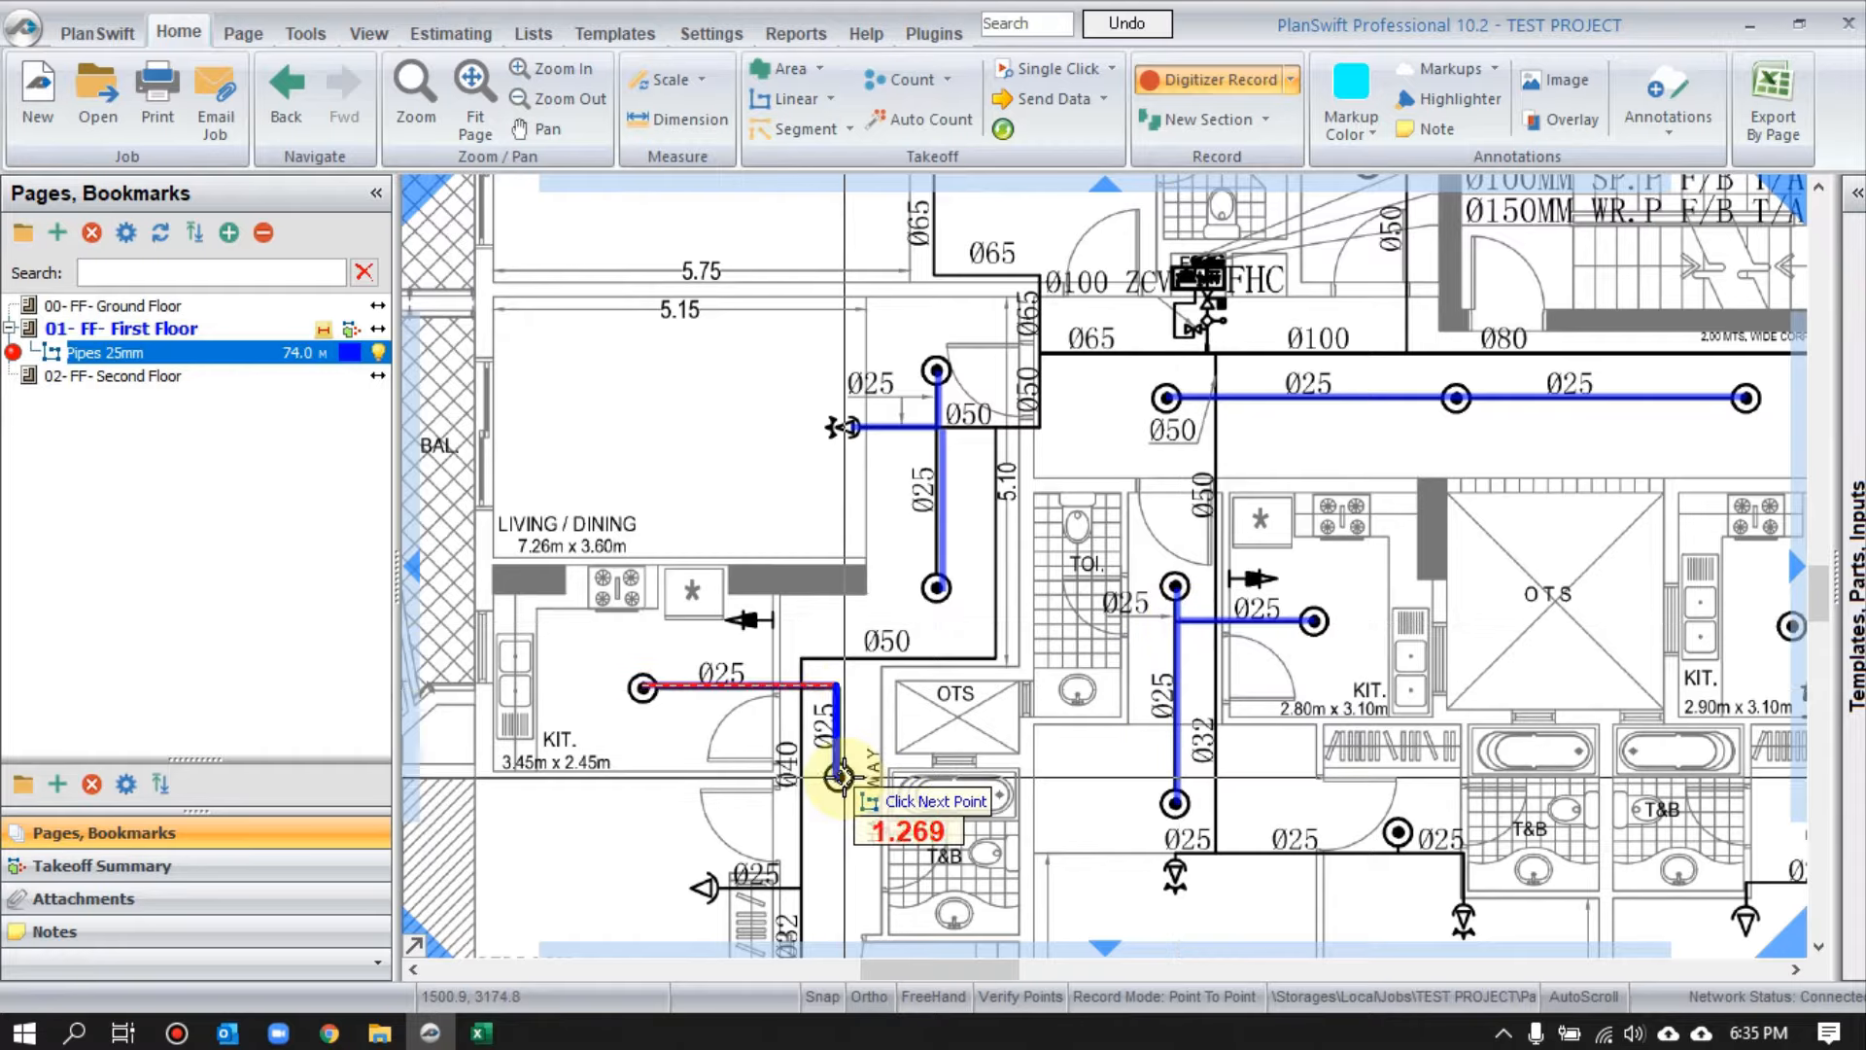
{"action": "left_click", "coordinate": [839, 778]}
{"action": "left_click", "coordinate": [717, 887]}
{"action": "left_click", "coordinate": [802, 887]}
- Trace the Ø25 pipe from the 5.26 x 3.50 m Master Bedroom sidewall sprinkler to the upper sprinkler, plus its vertical branch to the lower one
{"action": "left_click_drag", "start_coordinate": [802, 888], "coordinate": [857, 535]}
{"action": "left_click", "coordinate": [820, 785]}
{"action": "left_click", "coordinate": [857, 784]}
{"action": "left_click", "coordinate": [856, 646]}
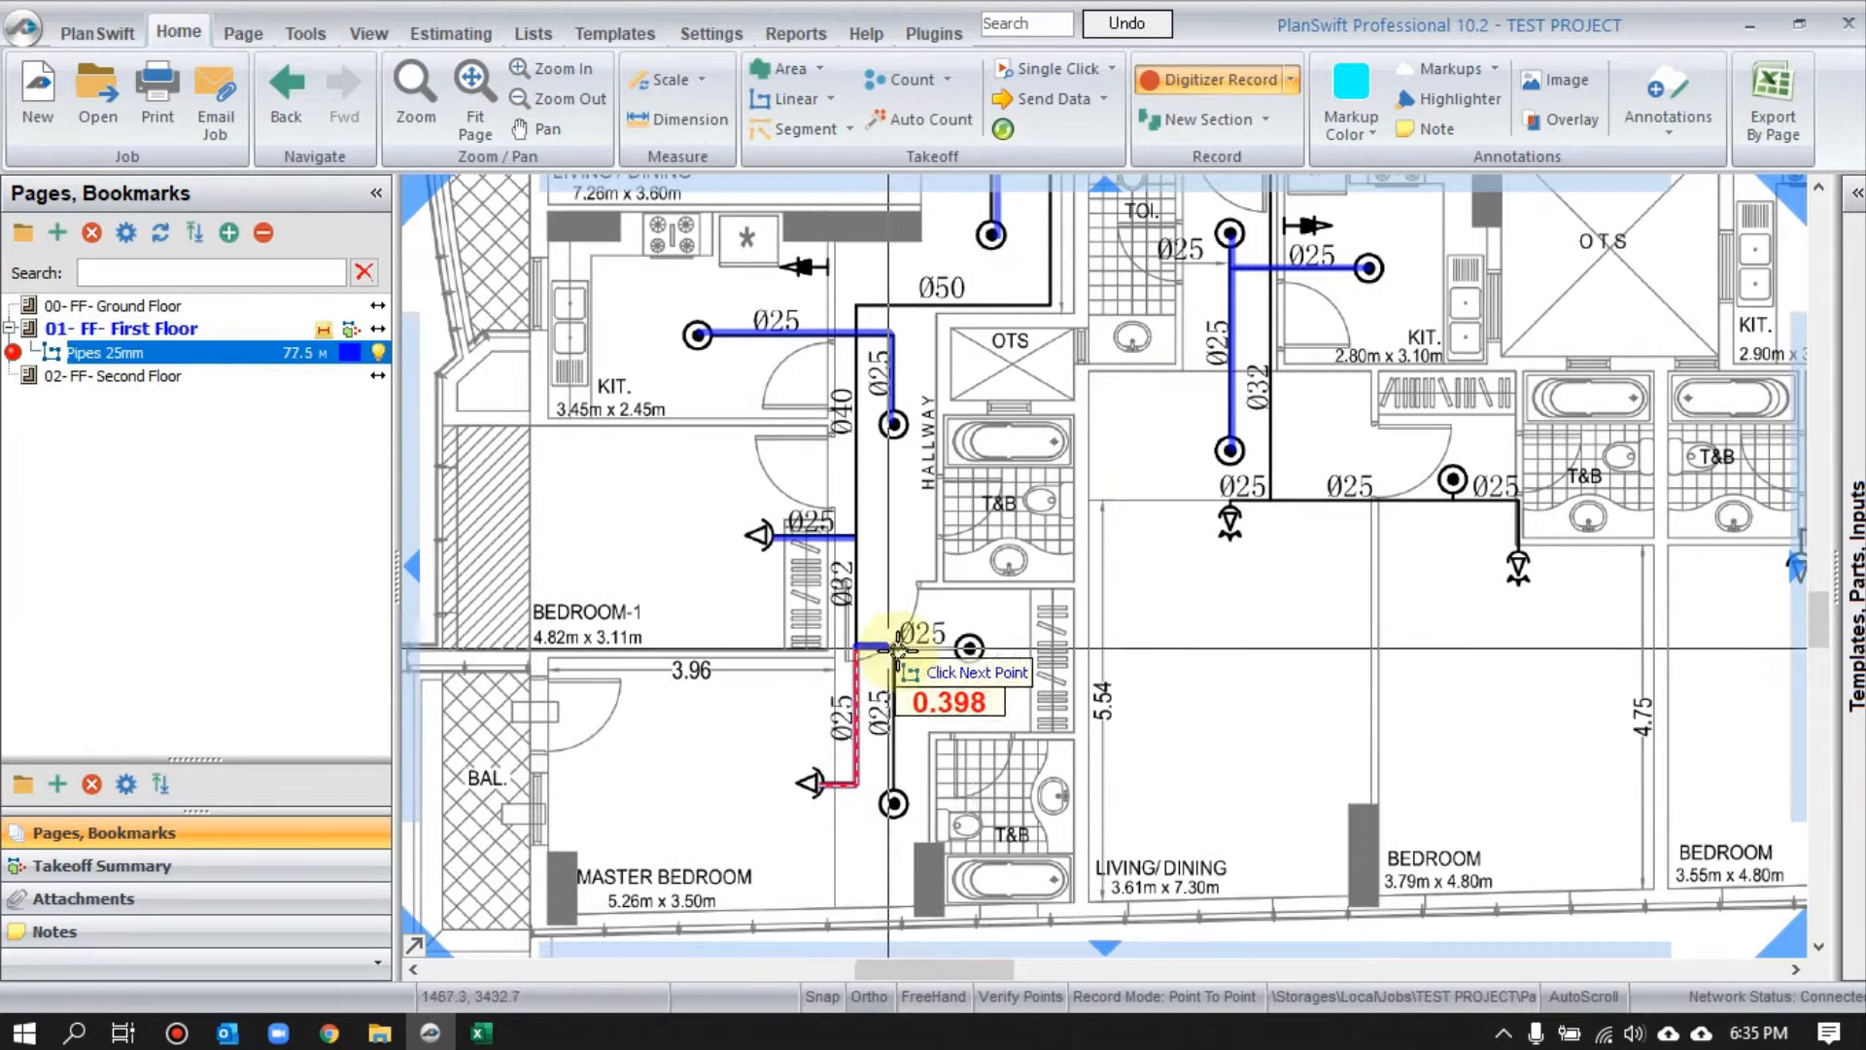
{"action": "left_click", "coordinate": [969, 647]}
{"action": "left_click", "coordinate": [893, 648]}
{"action": "left_click", "coordinate": [893, 804]}
- Trace the Ø25 run above the 3.61 x 7.30 m Living/Dining across to the sidewall sprinkler beyond the 3.79 x 4.80 m bedroom
{"action": "left_click", "coordinate": [1230, 500]}
{"action": "left_click", "coordinate": [1519, 500]}
{"action": "left_click", "coordinate": [1519, 554]}
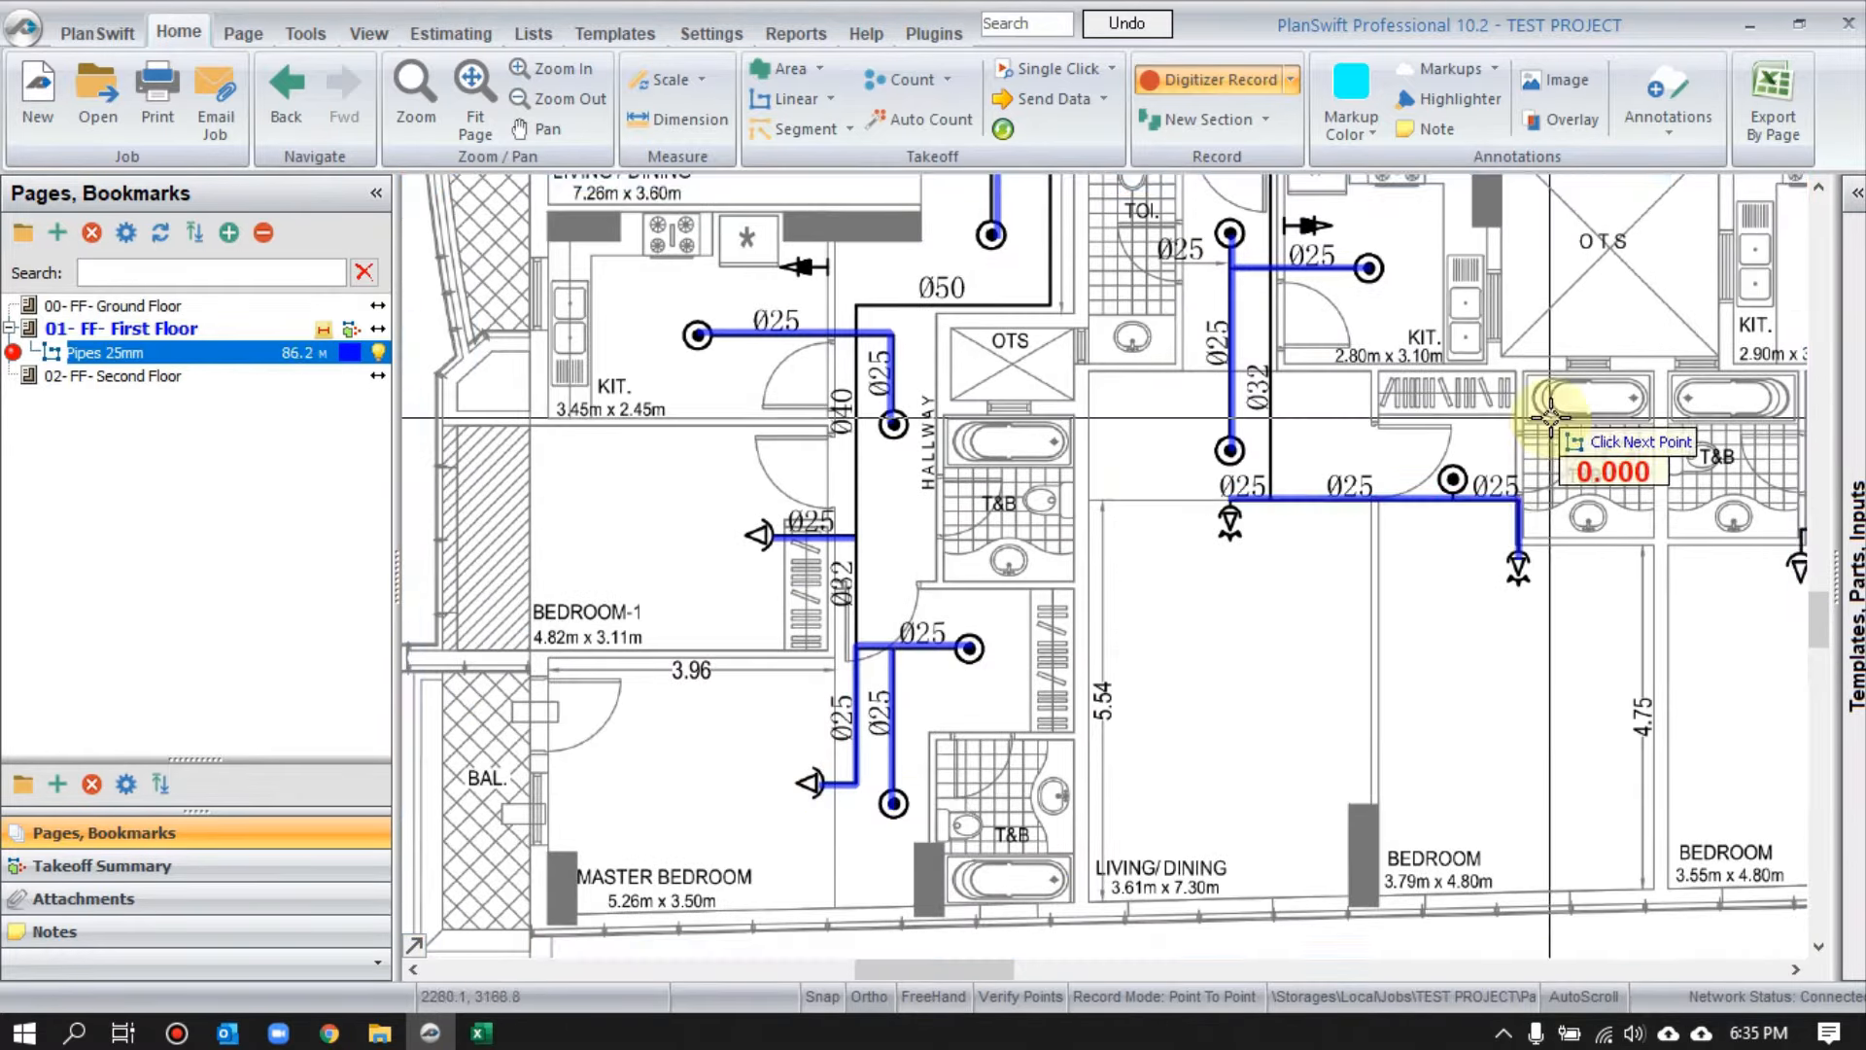
- Trace the two parallel horizontal Ø25 runs below the 2.90 x 3.10 m kitchen and the vertical Ø25 pipe connecting them
{"action": "left_click_drag", "start_coordinate": [1552, 421], "coordinate": [582, 573]}
{"action": "left_click", "coordinate": [831, 713]}
{"action": "left_click", "coordinate": [831, 680]}
{"action": "left_click", "coordinate": [1120, 680]}
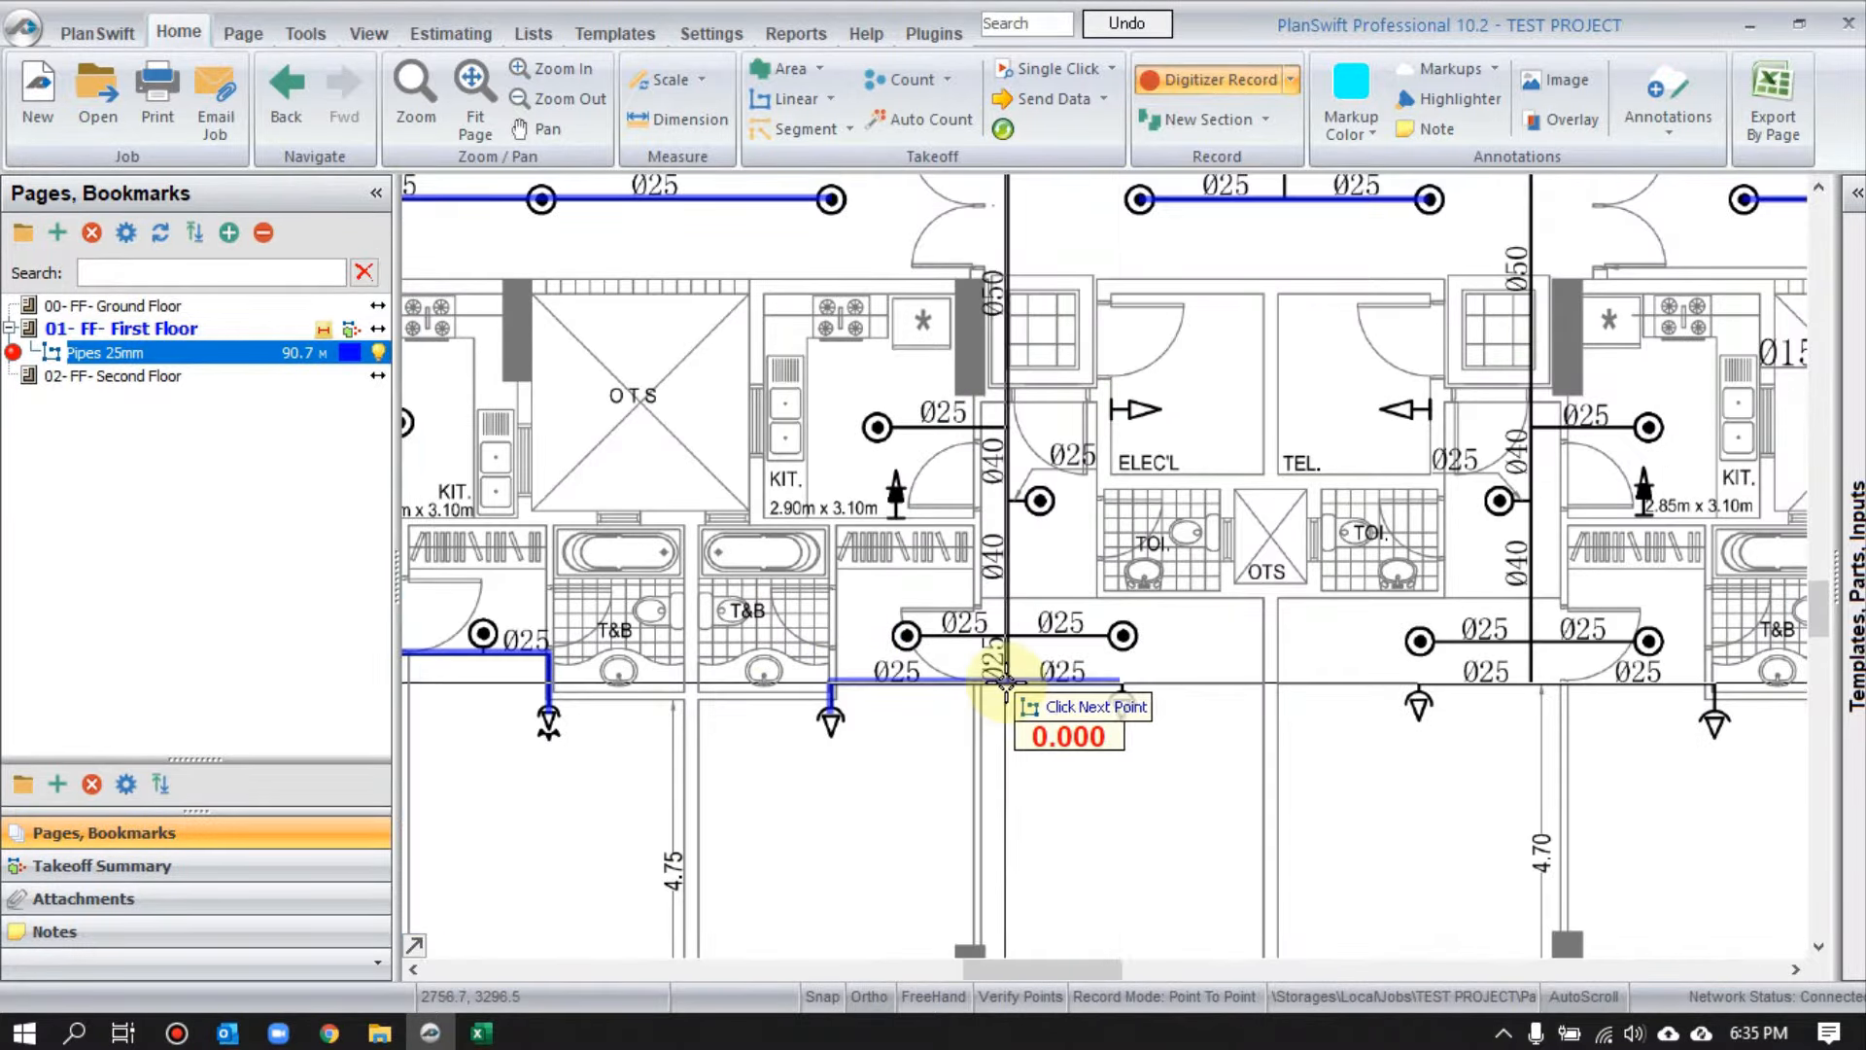
{"action": "left_click", "coordinate": [907, 636]}
{"action": "left_click", "coordinate": [1123, 636]}
{"action": "left_click", "coordinate": [1007, 636]}
{"action": "left_click", "coordinate": [1007, 682]}
- Trace the Ø25 branch to the 2.90 x 3.10 m kitchen sprinkler and the short branch to the sprinkler above the neighbouring toilet
{"action": "left_click", "coordinate": [878, 427]}
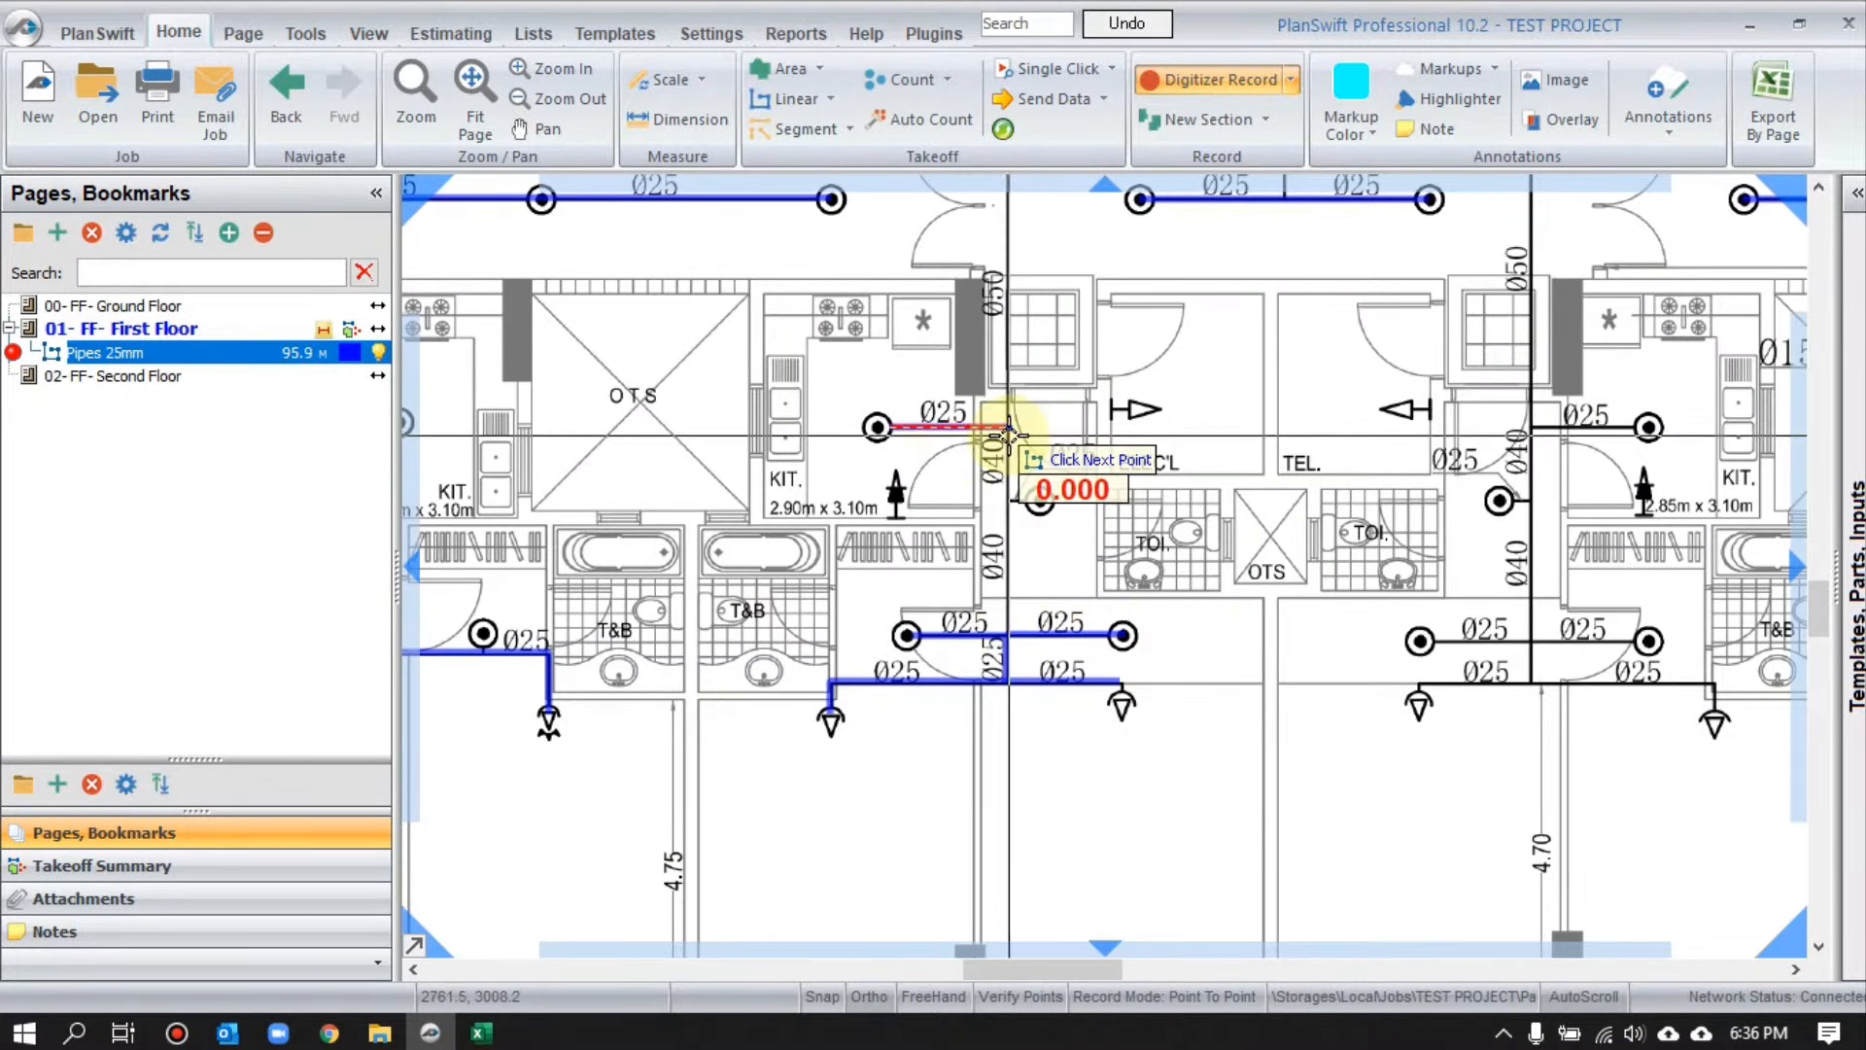
{"action": "left_click", "coordinate": [1007, 427]}
{"action": "left_click", "coordinate": [1011, 501]}
{"action": "left_click", "coordinate": [1039, 501]}
- Trace the two parallel Ø25 runs below the 2.85 x 3.10 m kitchen and the Ø25 branch to that kitchen's sprinkler
{"action": "left_click", "coordinate": [1420, 641]}
{"action": "left_click", "coordinate": [1649, 641]}
{"action": "left_click", "coordinate": [1420, 684]}
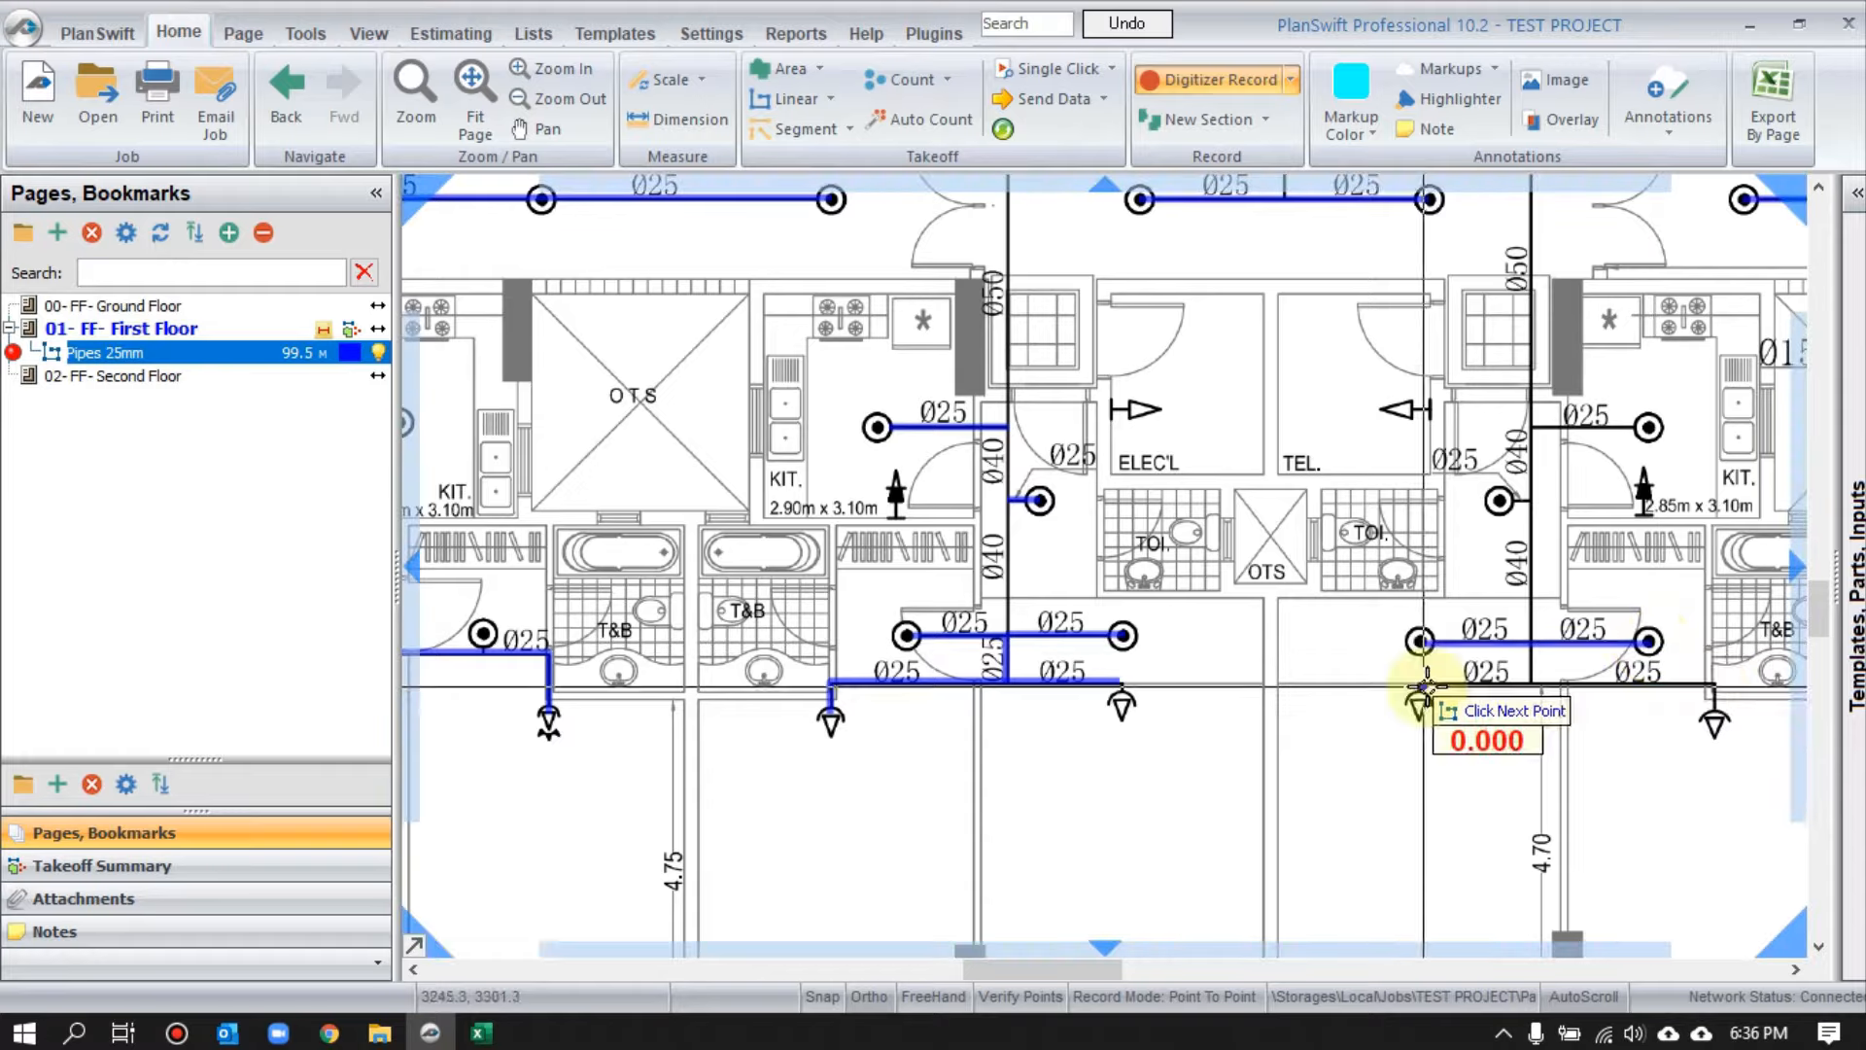
{"action": "left_click", "coordinate": [1715, 684]}
{"action": "left_click", "coordinate": [1715, 715]}
{"action": "left_click", "coordinate": [1649, 427]}
{"action": "left_click", "coordinate": [1530, 426]}
- Trace the Ø25 run between the sidewall sprinklers below the 3.05 x 2.50 m kitchen, including its short branch to the pendent sprinkler
{"action": "scroll", "coordinate": [1376, 619], "scroll_direction": "down", "scroll_amount": 2}
{"action": "left_click_drag", "start_coordinate": [1376, 620], "coordinate": [354, 629]}
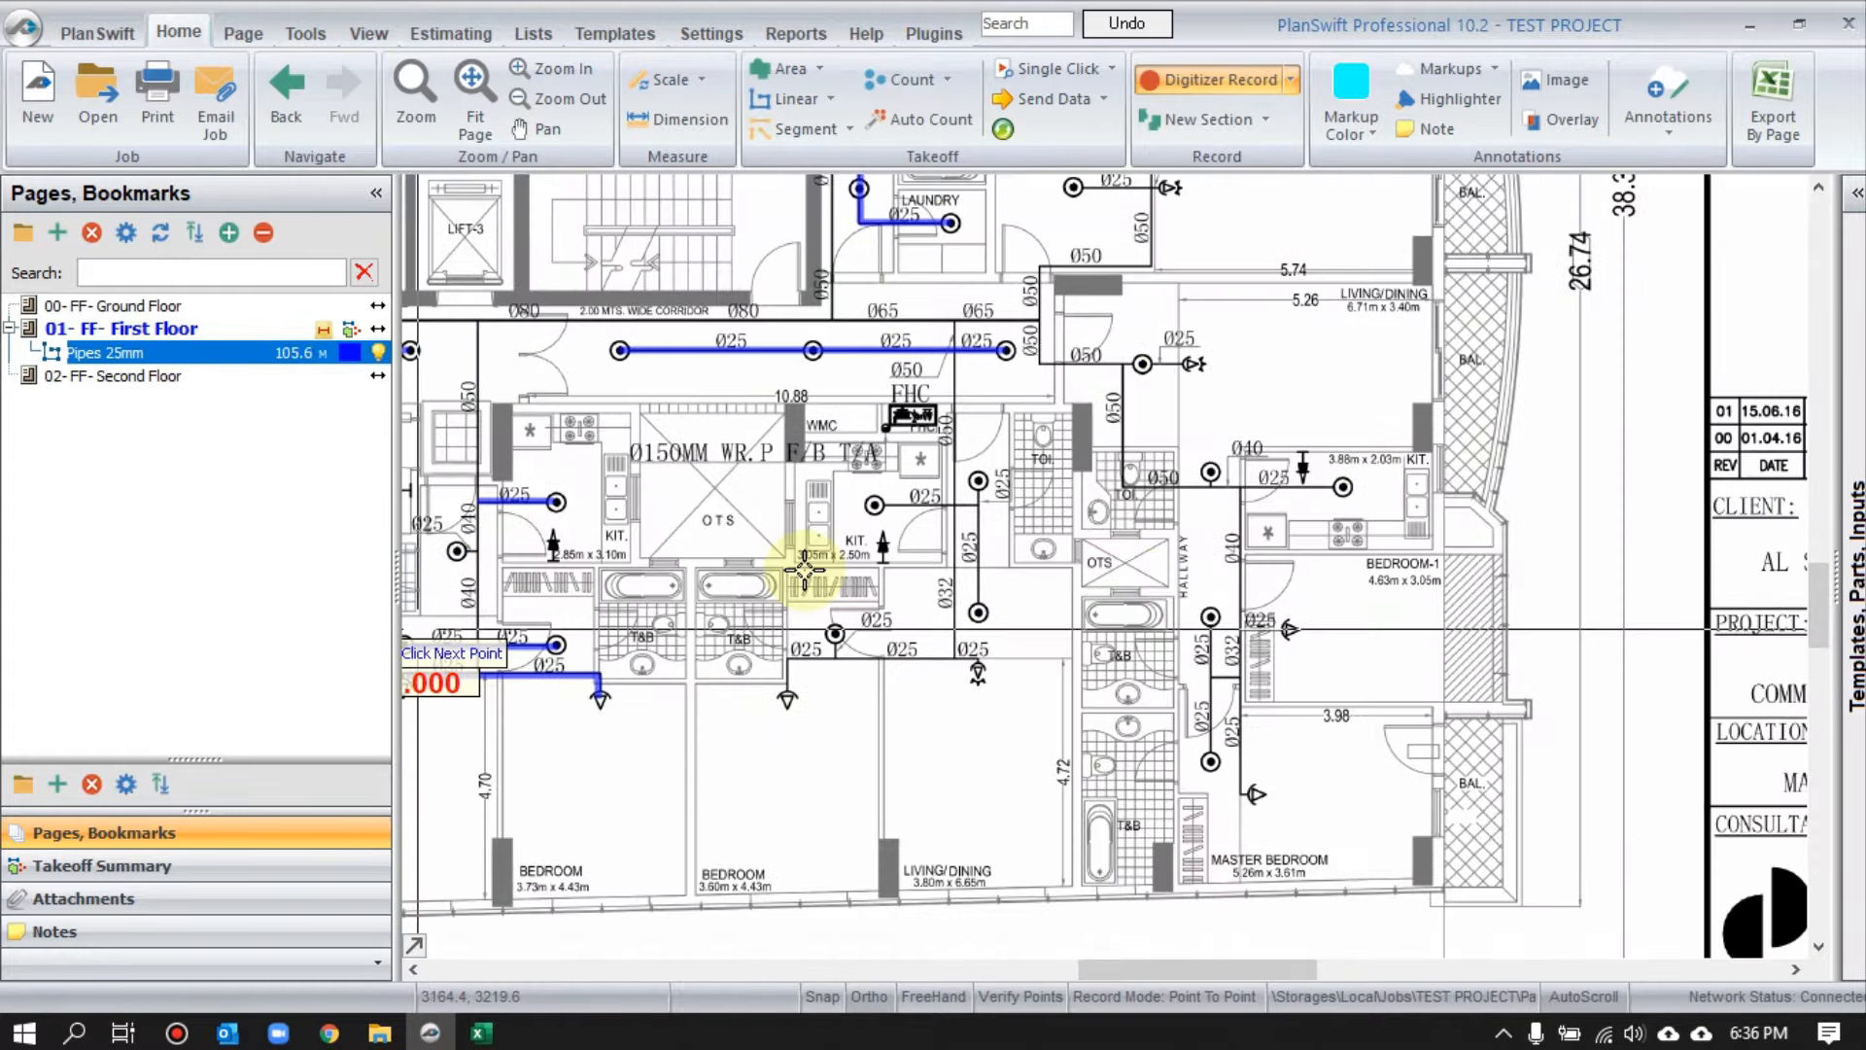
{"action": "scroll", "coordinate": [992, 624], "scroll_direction": "up", "scroll_amount": 2}
{"action": "left_click", "coordinate": [653, 732]}
{"action": "left_click", "coordinate": [653, 674]}
{"action": "left_click", "coordinate": [939, 674]}
{"action": "left_click", "coordinate": [725, 642]}
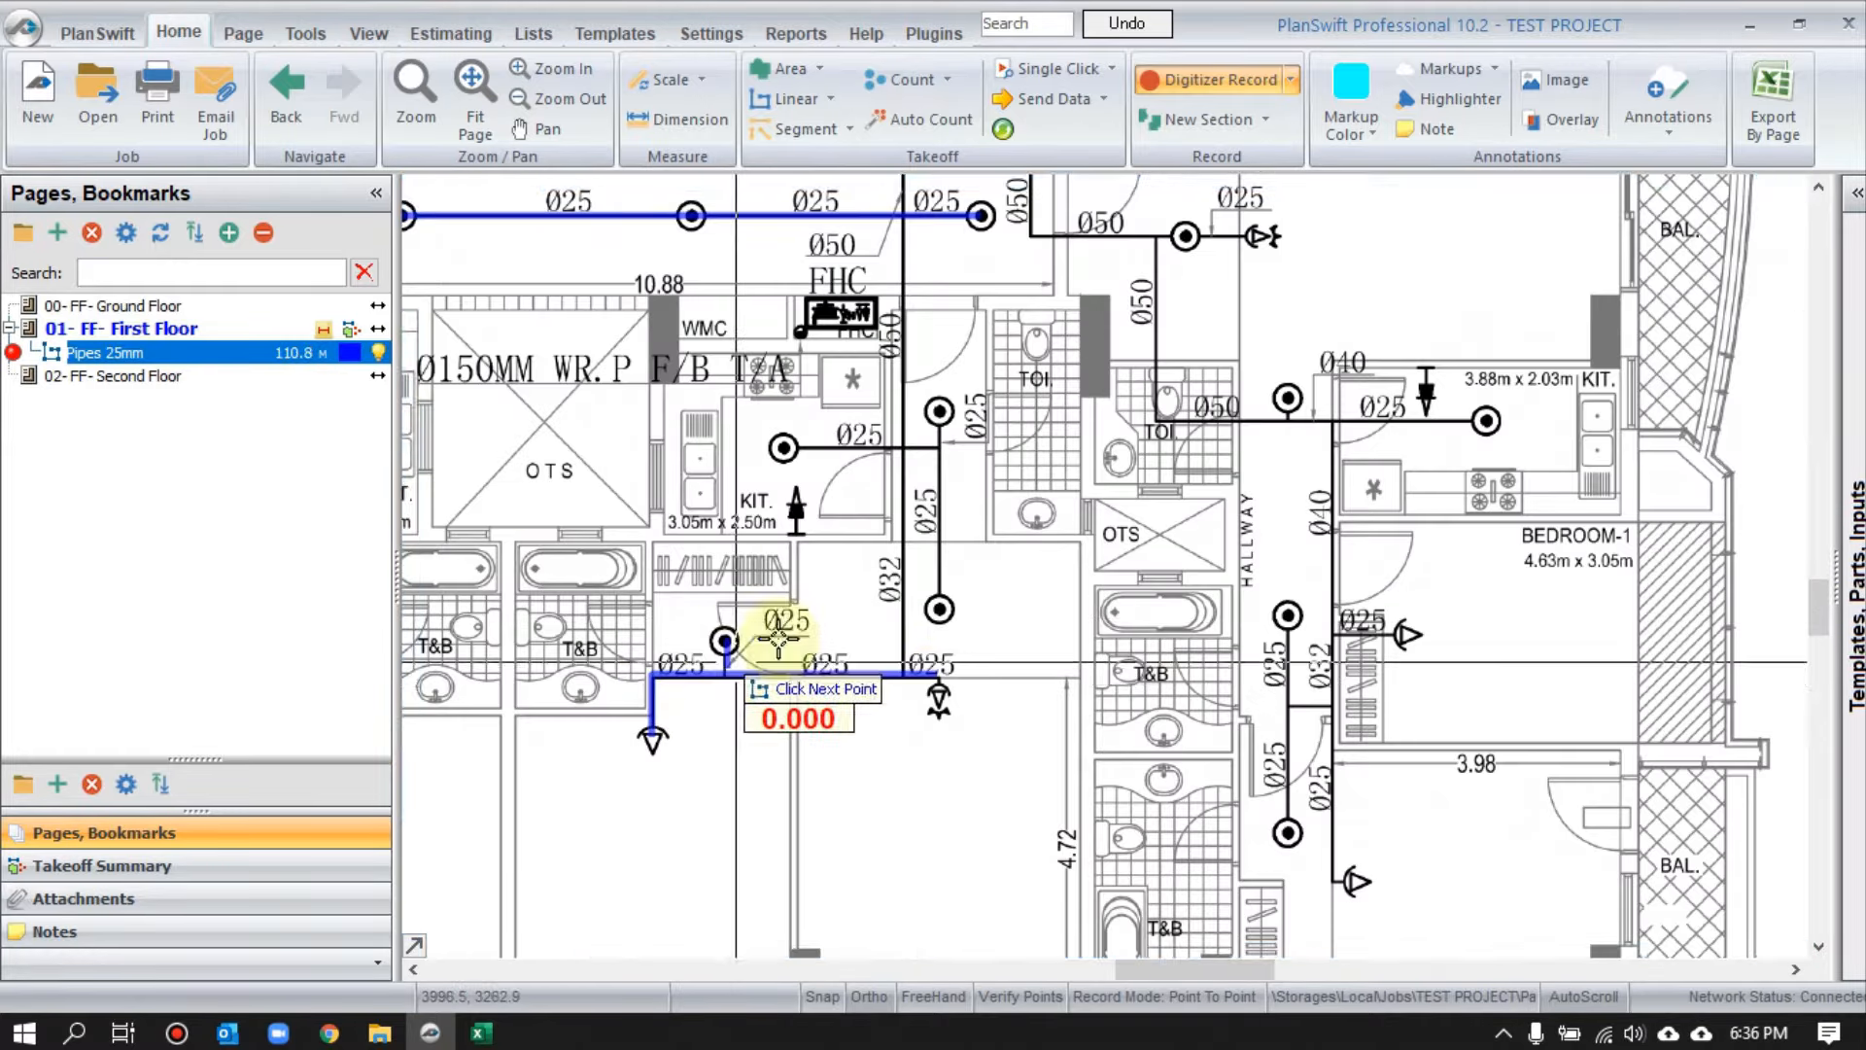
{"action": "left_click", "coordinate": [725, 673]}
- Trace the vertical Ø25 pipe beside the 3.05 x 2.50 m kitchen and its branch to the kitchen sprinkler
{"action": "left_click", "coordinate": [939, 410]}
{"action": "left_click", "coordinate": [939, 609]}
{"action": "left_click", "coordinate": [939, 447]}
{"action": "left_click", "coordinate": [787, 448]}
- Trace the Ø25 branch to the 3.88 x 2.03 m kitchen sprinkler and the vertical Ø25 pipes along the hallway beside Bedroom-1
{"action": "left_click", "coordinate": [1486, 421]}
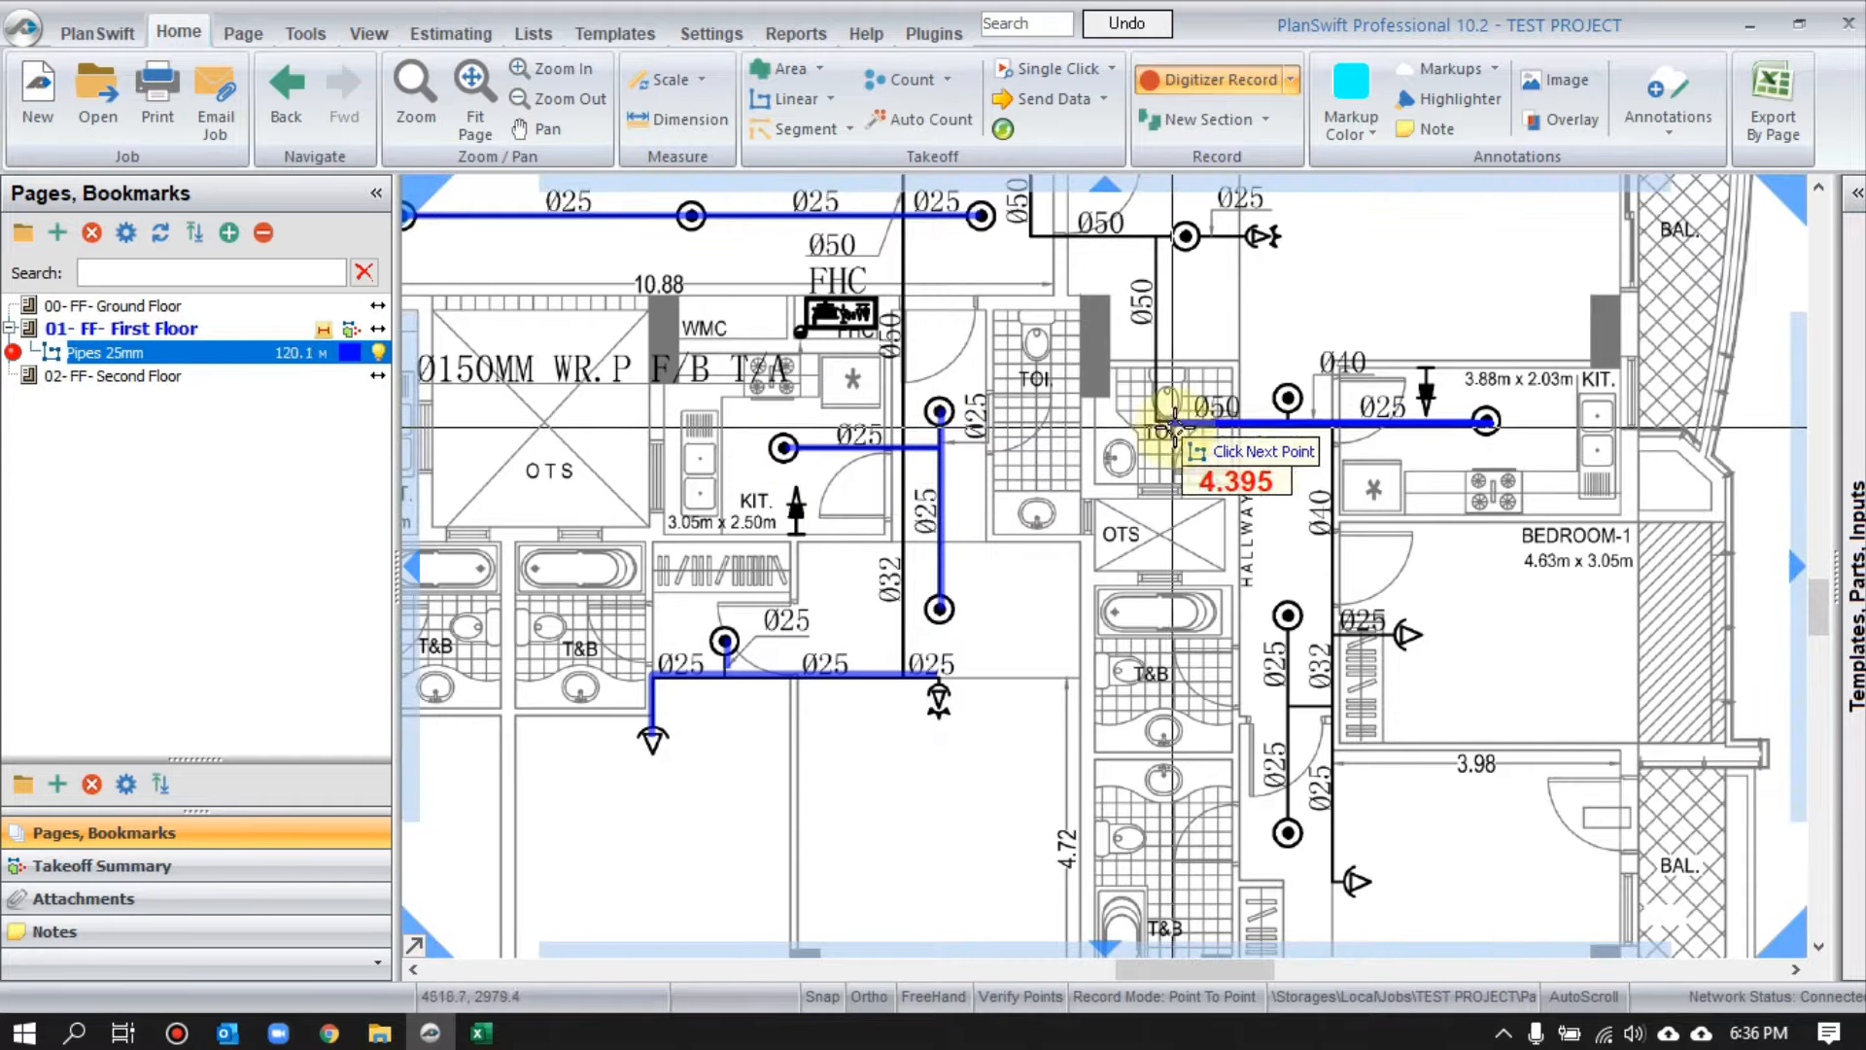
{"action": "left_click", "coordinate": [1292, 422]}
{"action": "left_click", "coordinate": [1290, 615]}
{"action": "left_click", "coordinate": [1288, 833]}
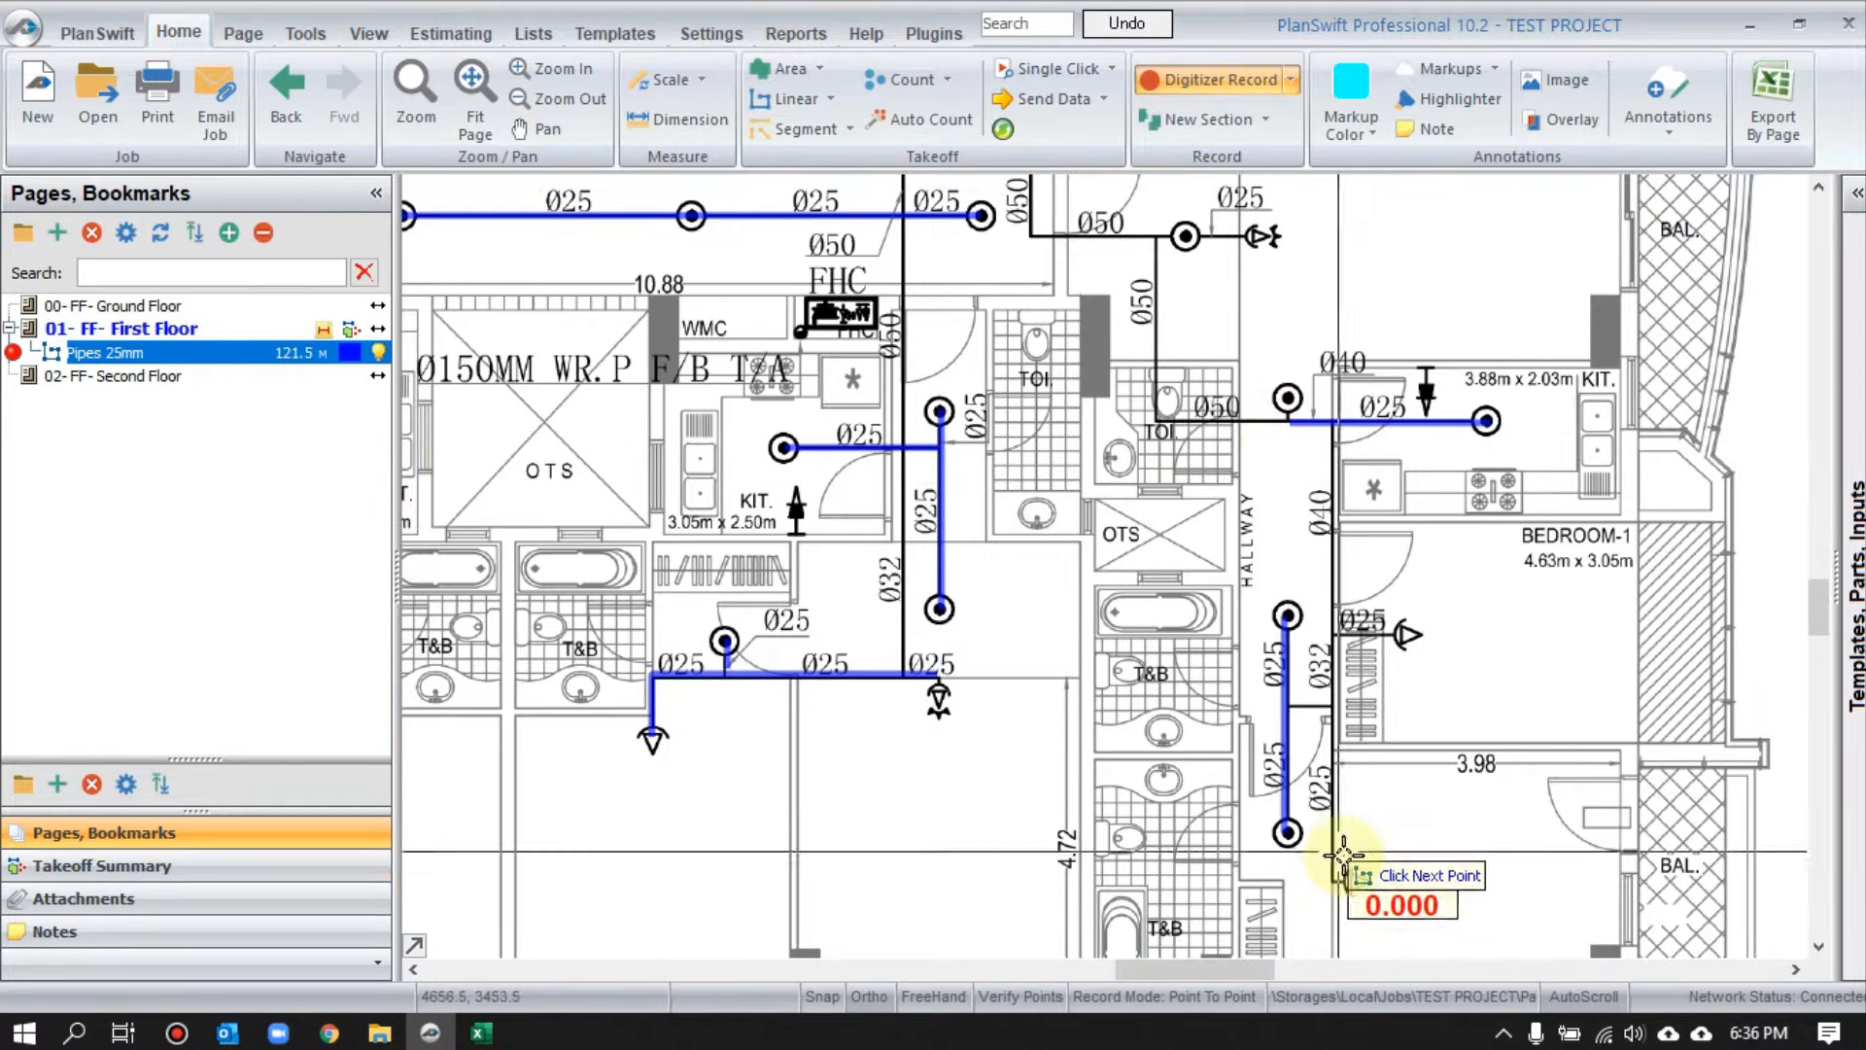
{"action": "left_click", "coordinate": [1331, 571]}
- Trace the Ø25 sidewall branches serving the 6.71 x 3.40 m and 8.71 x 3.50 m Living/Dining rooms
{"action": "left_click_drag", "start_coordinate": [1266, 236], "coordinate": [1283, 695]}
{"action": "left_click", "coordinate": [1277, 695]}
{"action": "left_click", "coordinate": [1173, 696]}
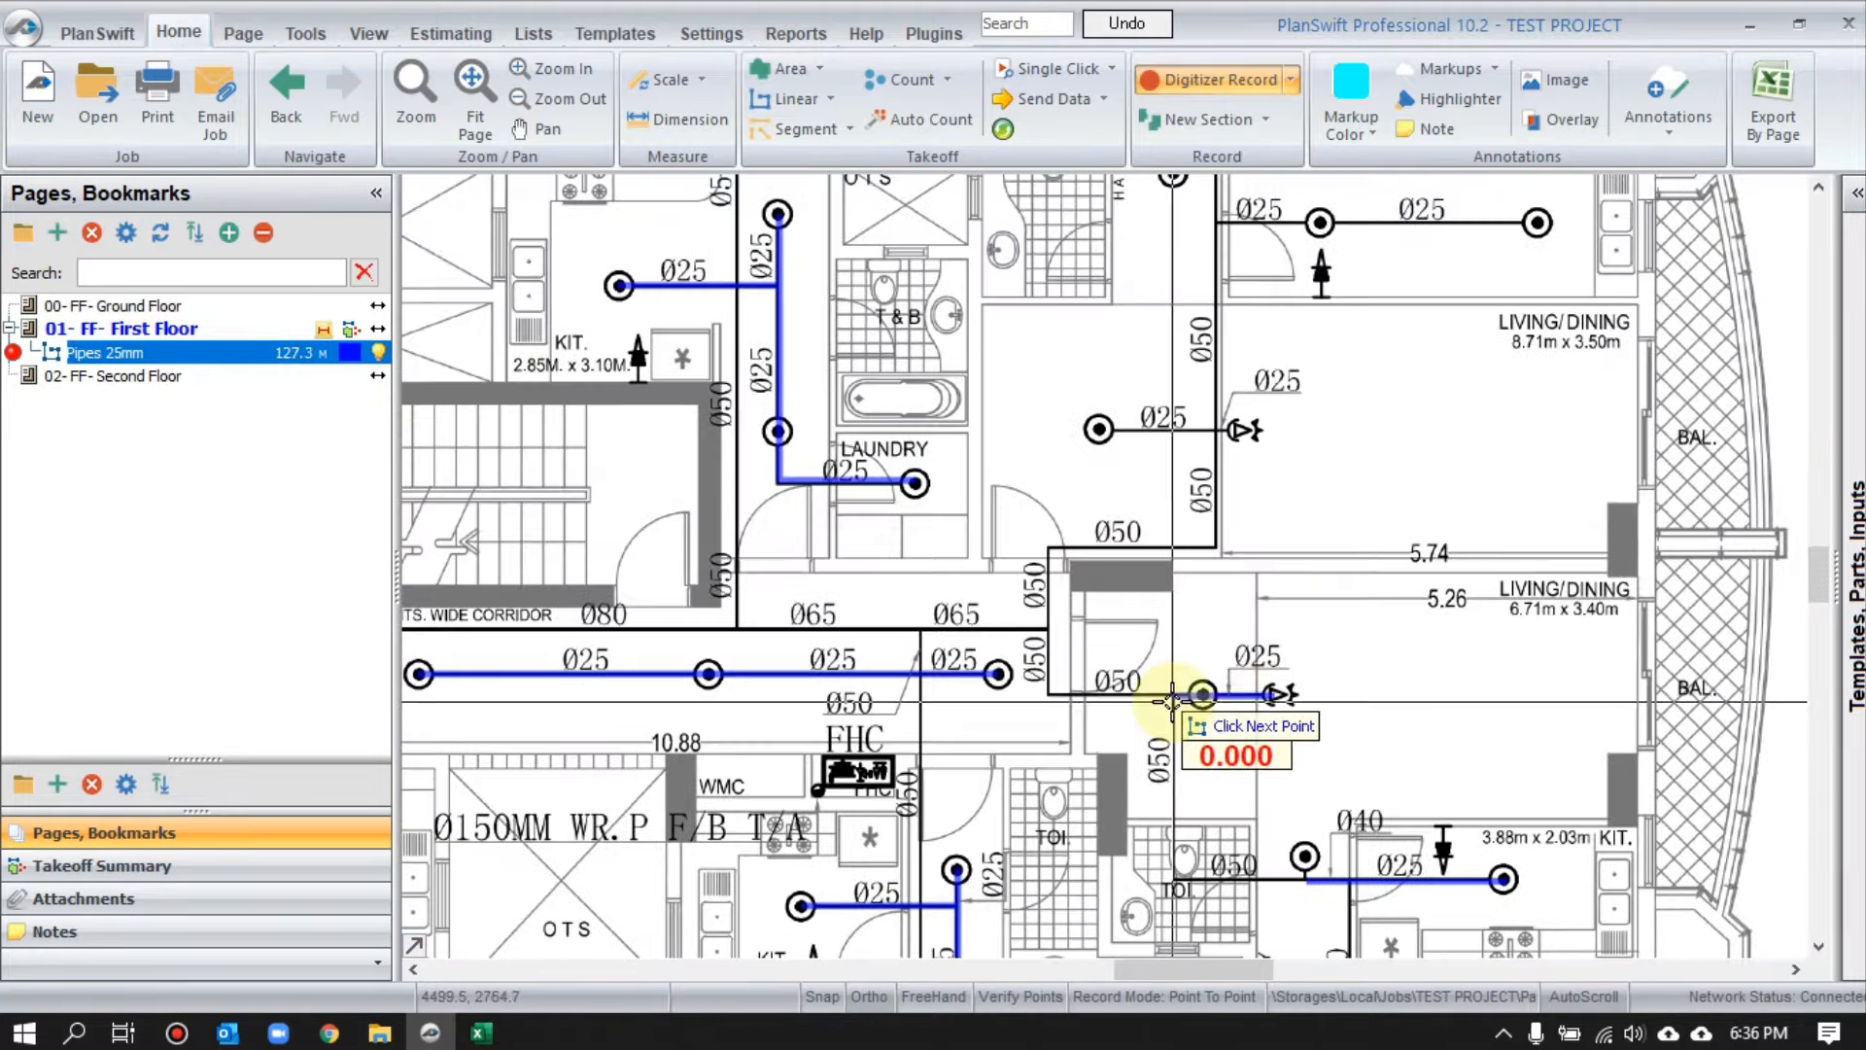
{"action": "left_click", "coordinate": [1240, 429]}
{"action": "left_click", "coordinate": [1098, 428]}
- Trace the Ø25 run through the 5.65 x 2.53 m kitchen sprinklers and the vertical Ø25 pipe between the two hallway sprinklers
{"action": "left_click", "coordinate": [1217, 223]}
{"action": "left_click", "coordinate": [1536, 223]}
{"action": "left_click_drag", "start_coordinate": [1254, 326], "coordinate": [1298, 871]}
{"action": "left_click", "coordinate": [1217, 717]}
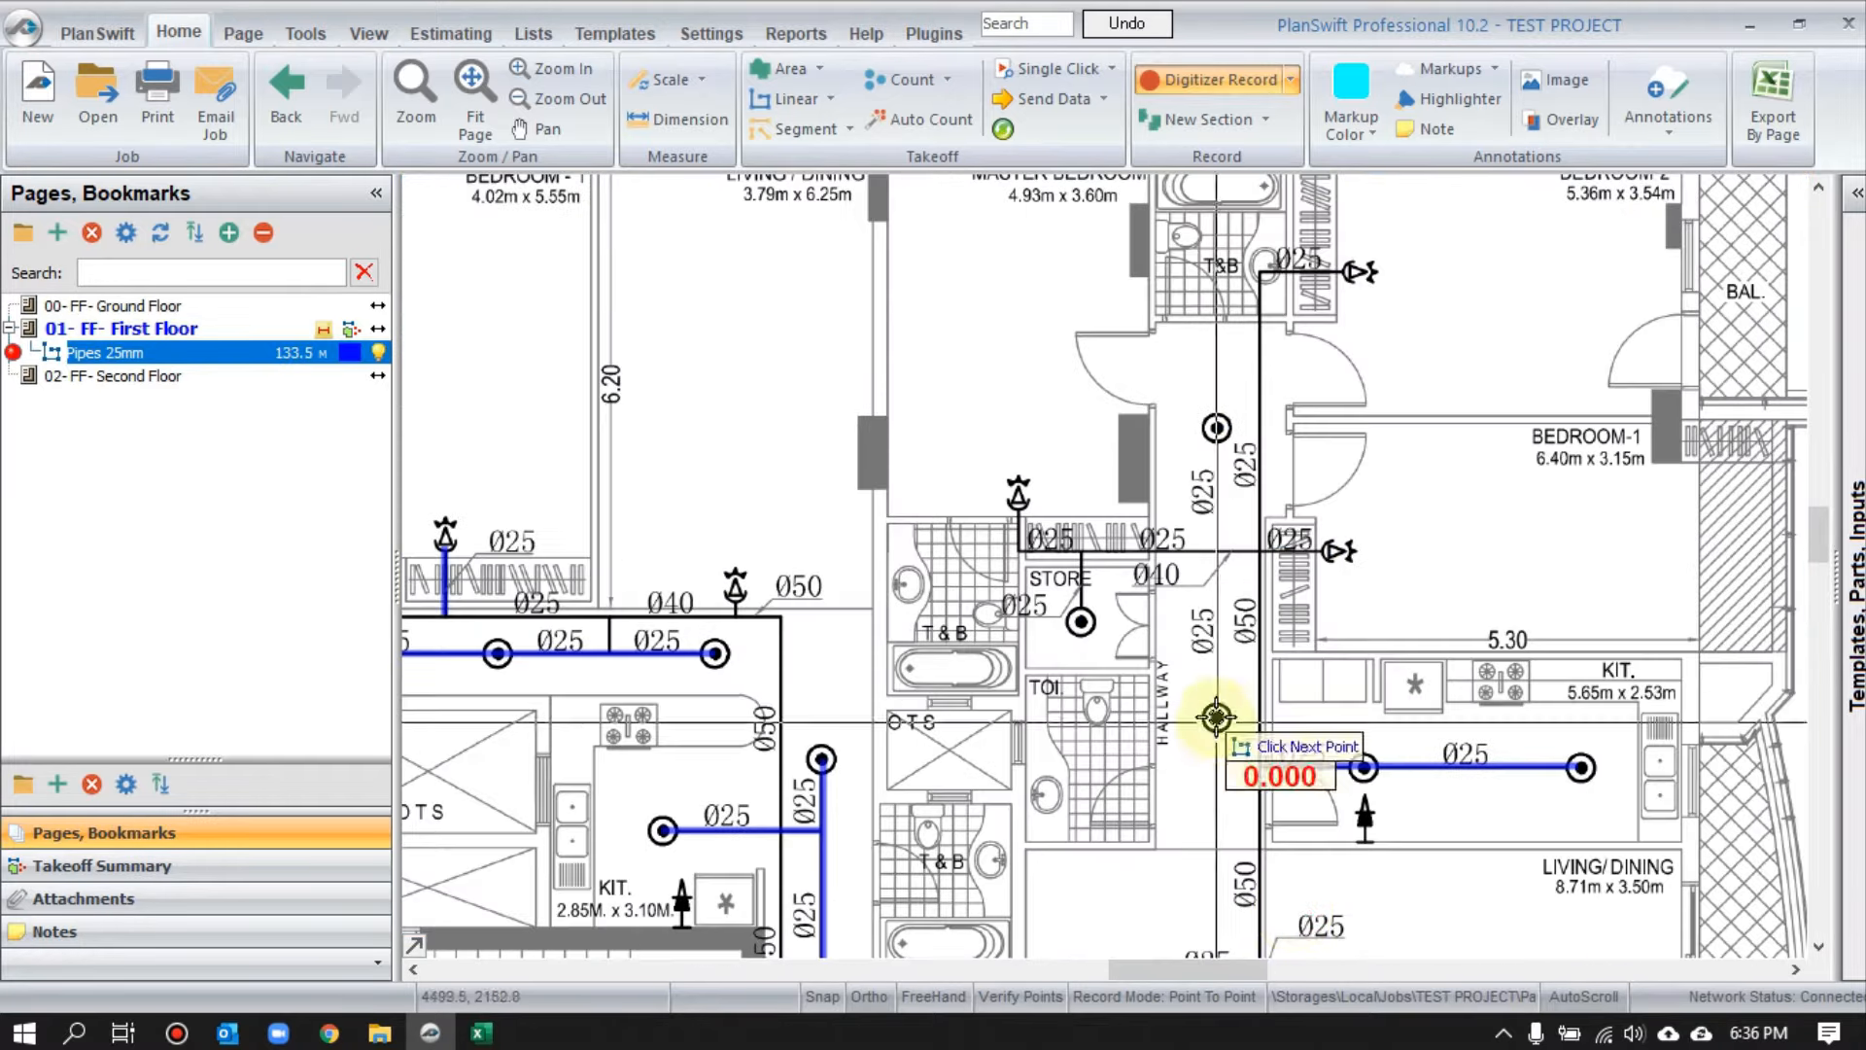
{"action": "left_click", "coordinate": [1217, 427]}
- Trace the Ø25 run from the Master Bedroom sidewall sprinkler to the 6.40 x 3.15 m Bedroom-1 one, with the branch into the store
{"action": "left_click", "coordinate": [1015, 498]}
{"action": "left_click", "coordinate": [1016, 549]}
{"action": "left_click", "coordinate": [1332, 550]}
{"action": "left_click", "coordinate": [1081, 551]}
{"action": "left_click", "coordinate": [1081, 622]}
- Trace the Ø25 pipe from the 5.36 x 3.54 m Bedroom-2 sidewall sprinkler down to the horizontal run above the store
{"action": "left_click", "coordinate": [1354, 273]}
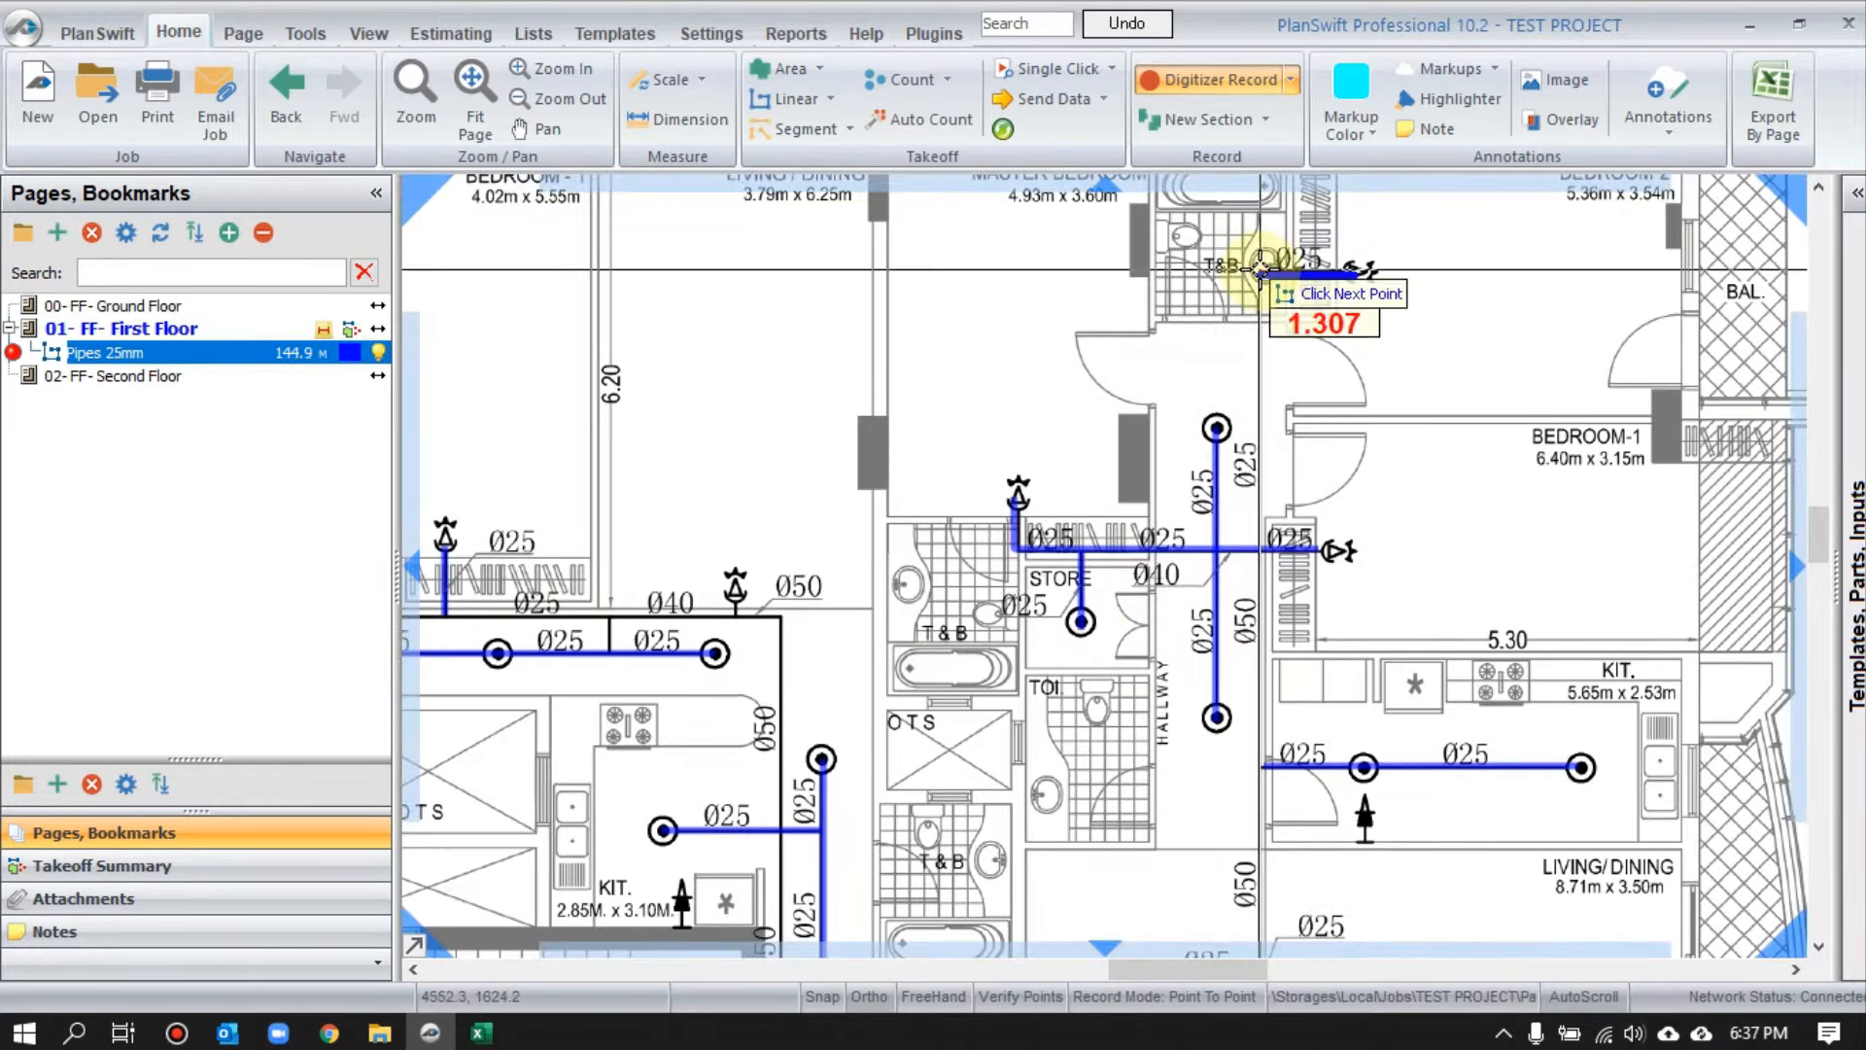
{"action": "left_click", "coordinate": [1262, 273]}
{"action": "left_click", "coordinate": [1260, 550]}
- Trace the Ø25 pipe linking the two sidewall sprinklers above the horizontal sprinkler run beside the 2.85 x 3.10 m kitchen
{"action": "left_click_drag", "start_coordinate": [632, 573], "coordinate": [1213, 483]}
{"action": "left_click", "coordinate": [732, 449]}
{"action": "left_click", "coordinate": [733, 528]}
{"action": "left_click", "coordinate": [1028, 528]}
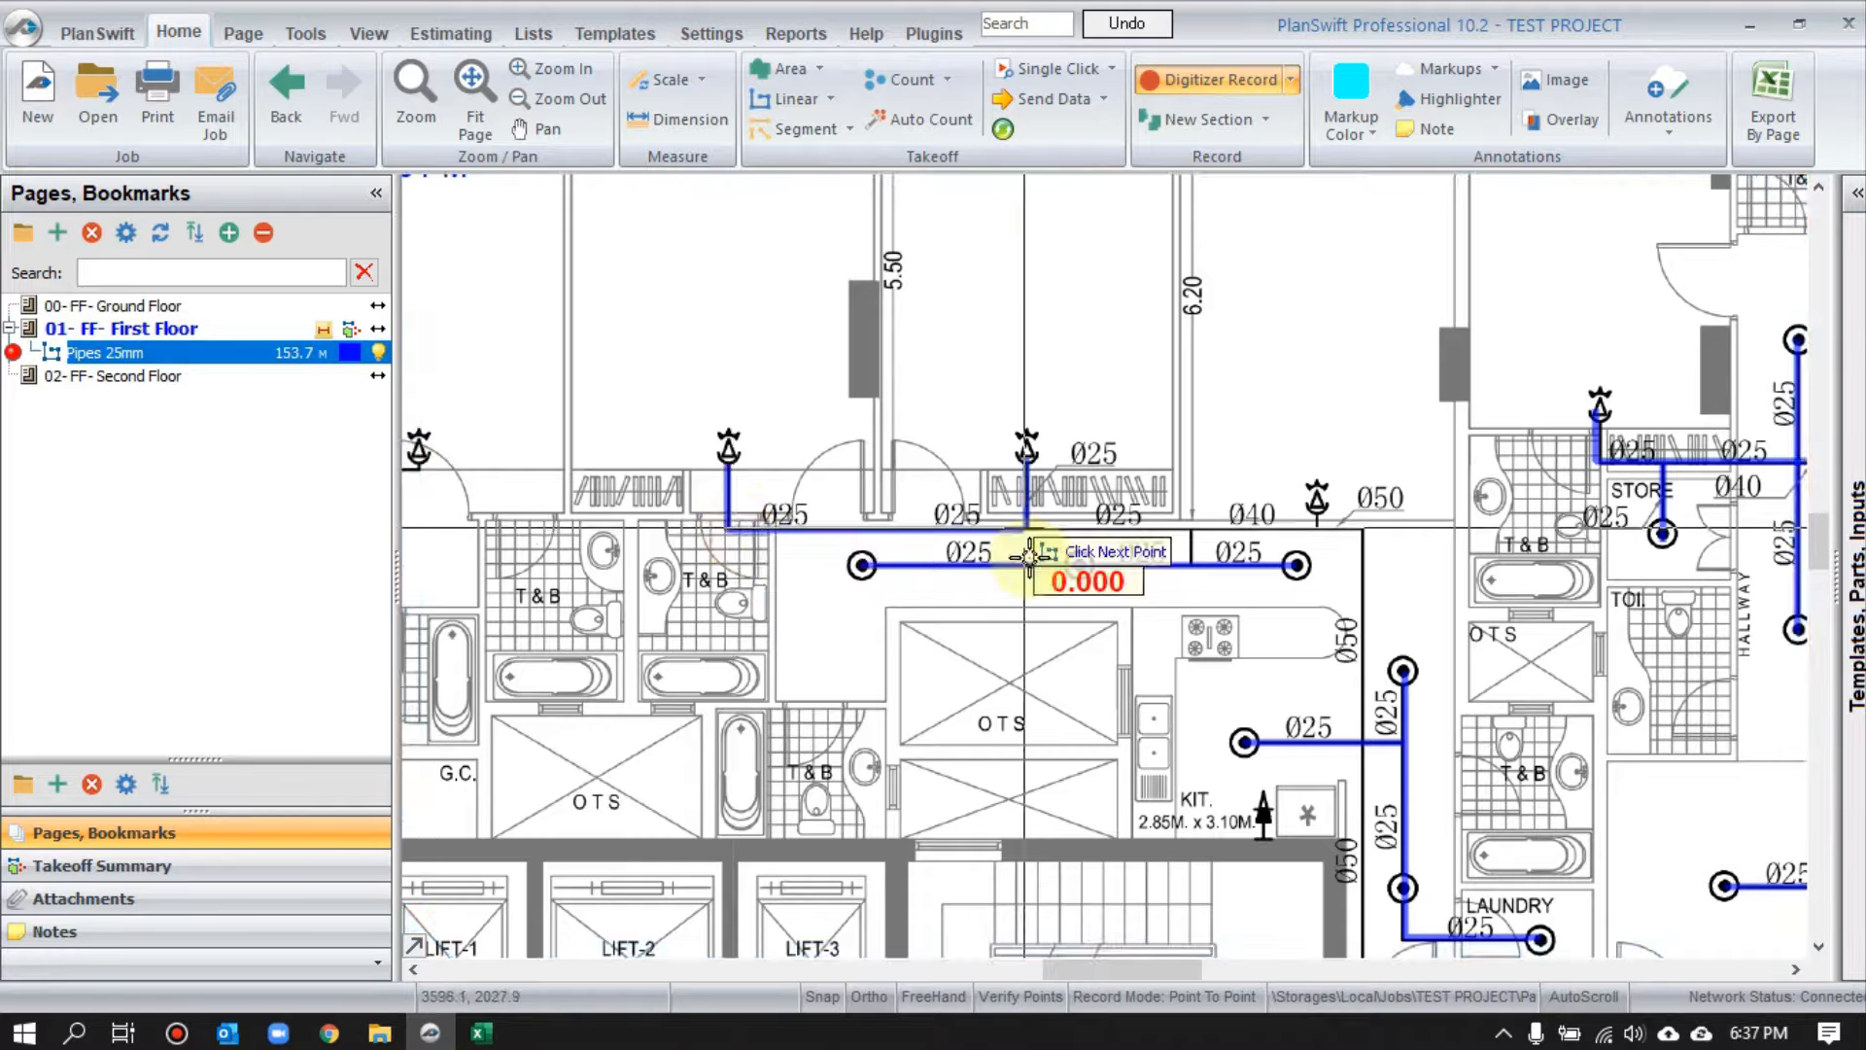
- Trace the Ø25 sprinkler run above the OTS, its vertical connector and sidewall branches, and the short sidewall drop to the Ø40 pipe
{"action": "scroll", "coordinate": [1033, 558], "scroll_direction": "down", "scroll_amount": 1}
{"action": "left_click_drag", "start_coordinate": [872, 570], "coordinate": [1212, 555]}
{"action": "scroll", "coordinate": [556, 542], "scroll_direction": "up", "scroll_amount": 1}
{"action": "left_click", "coordinate": [662, 545]}
{"action": "left_click", "coordinate": [1097, 545]}
{"action": "left_click", "coordinate": [988, 544]}
{"action": "left_click", "coordinate": [988, 449]}
{"action": "left_click", "coordinate": [863, 449]}
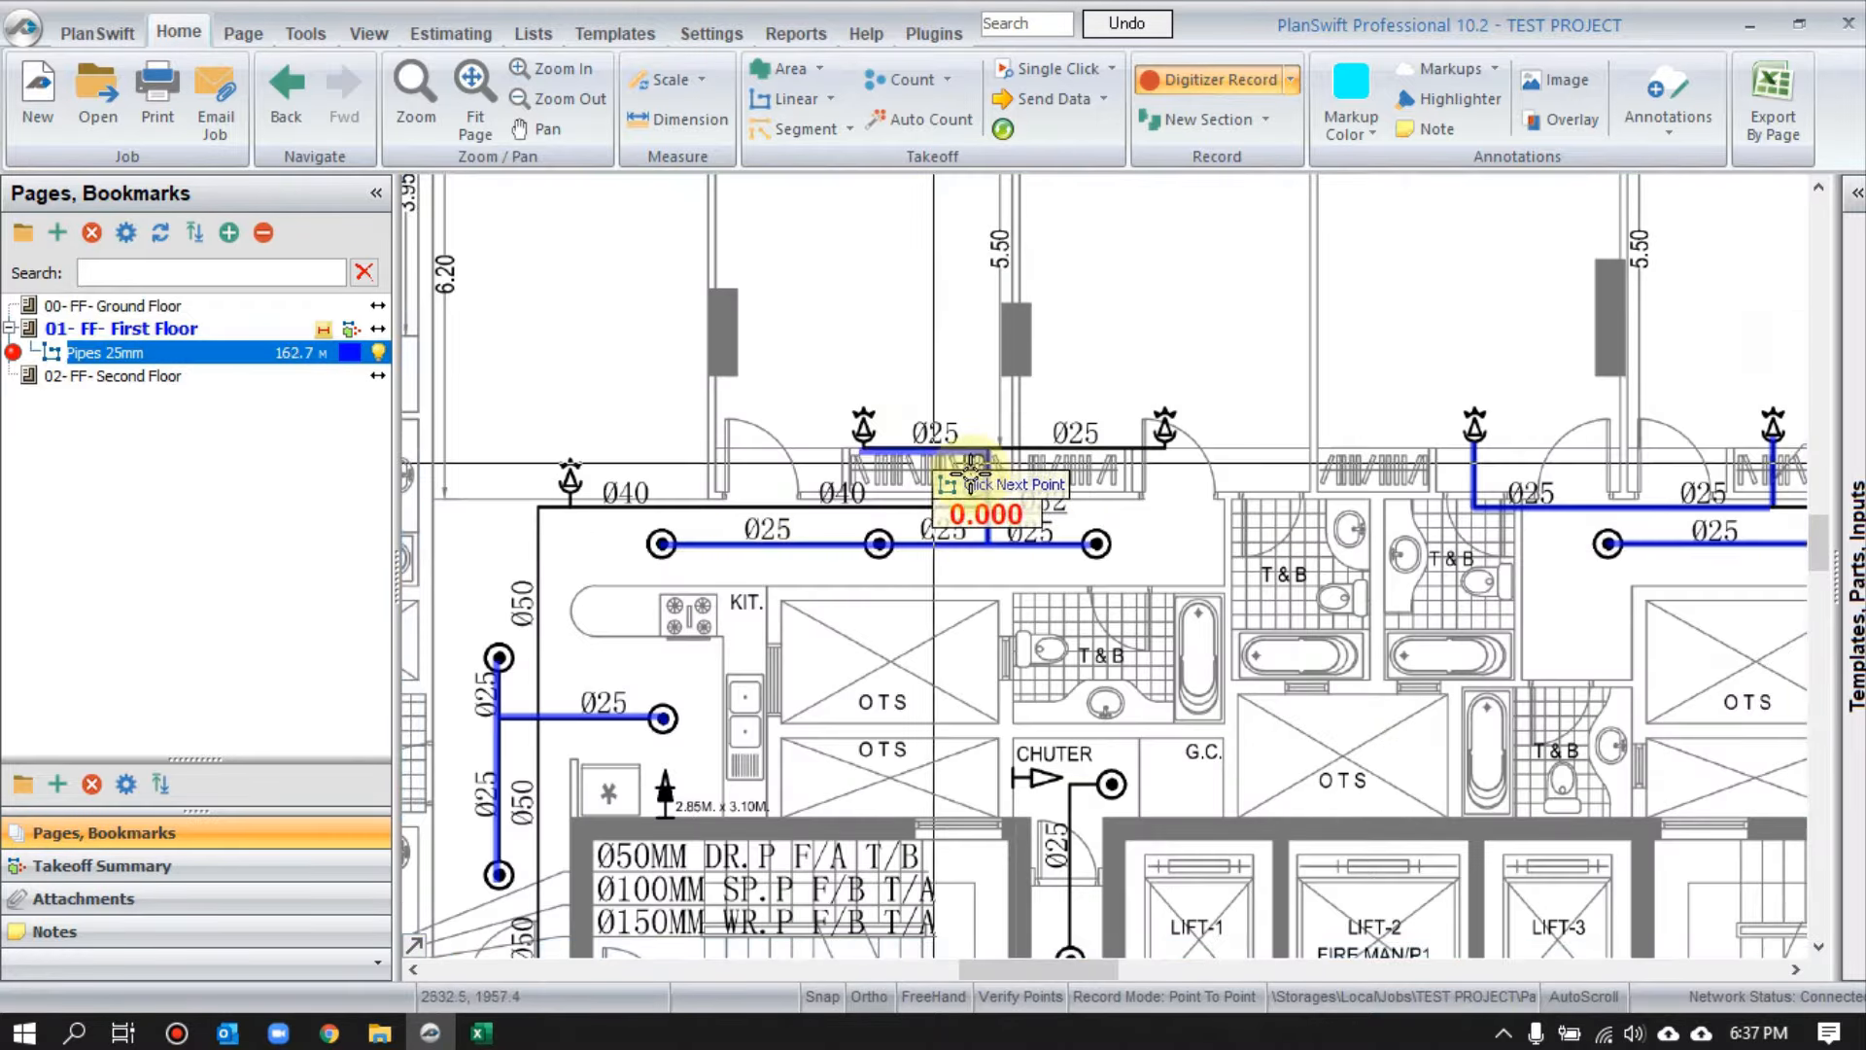
{"action": "left_click", "coordinate": [987, 448]}
{"action": "left_click", "coordinate": [1166, 452]}
{"action": "left_click", "coordinate": [571, 470]}
{"action": "left_click", "coordinate": [571, 505]}
- Trace the Ø25 pipe from the sprinkler beside the chuter down past Lift-1 to the Ø80 corridor main, about 4.5 m
{"action": "scroll", "coordinate": [550, 540], "scroll_direction": "down", "scroll_amount": 2}
{"action": "mouse_move", "coordinate": [550, 539]}
{"action": "left_mouse_down"}
{"action": "mouse_move", "coordinate": [908, 443]}
{"action": "mouse_move", "coordinate": [854, 369]}
{"action": "left_mouse_up"}
{"action": "scroll", "coordinate": [1125, 375], "scroll_direction": "down", "scroll_amount": 2}
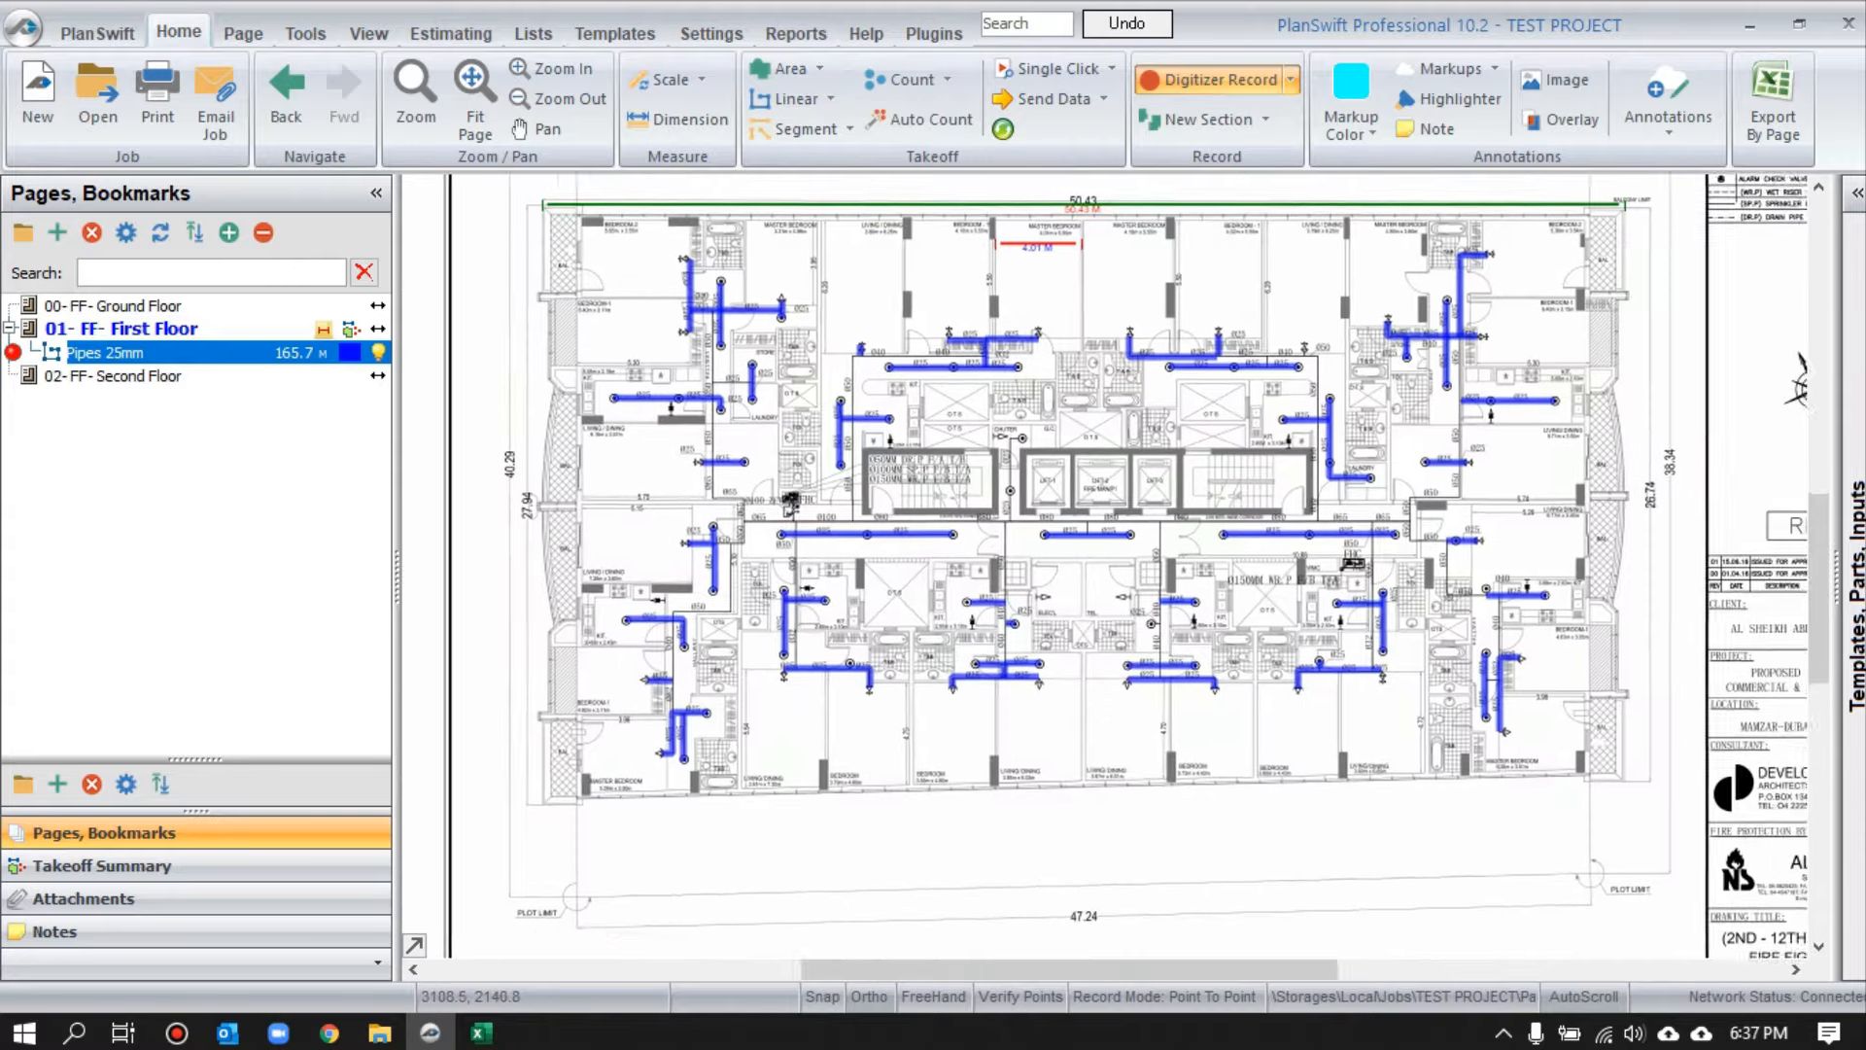
{"action": "scroll", "coordinate": [1092, 366], "scroll_direction": "up", "scroll_amount": 2}
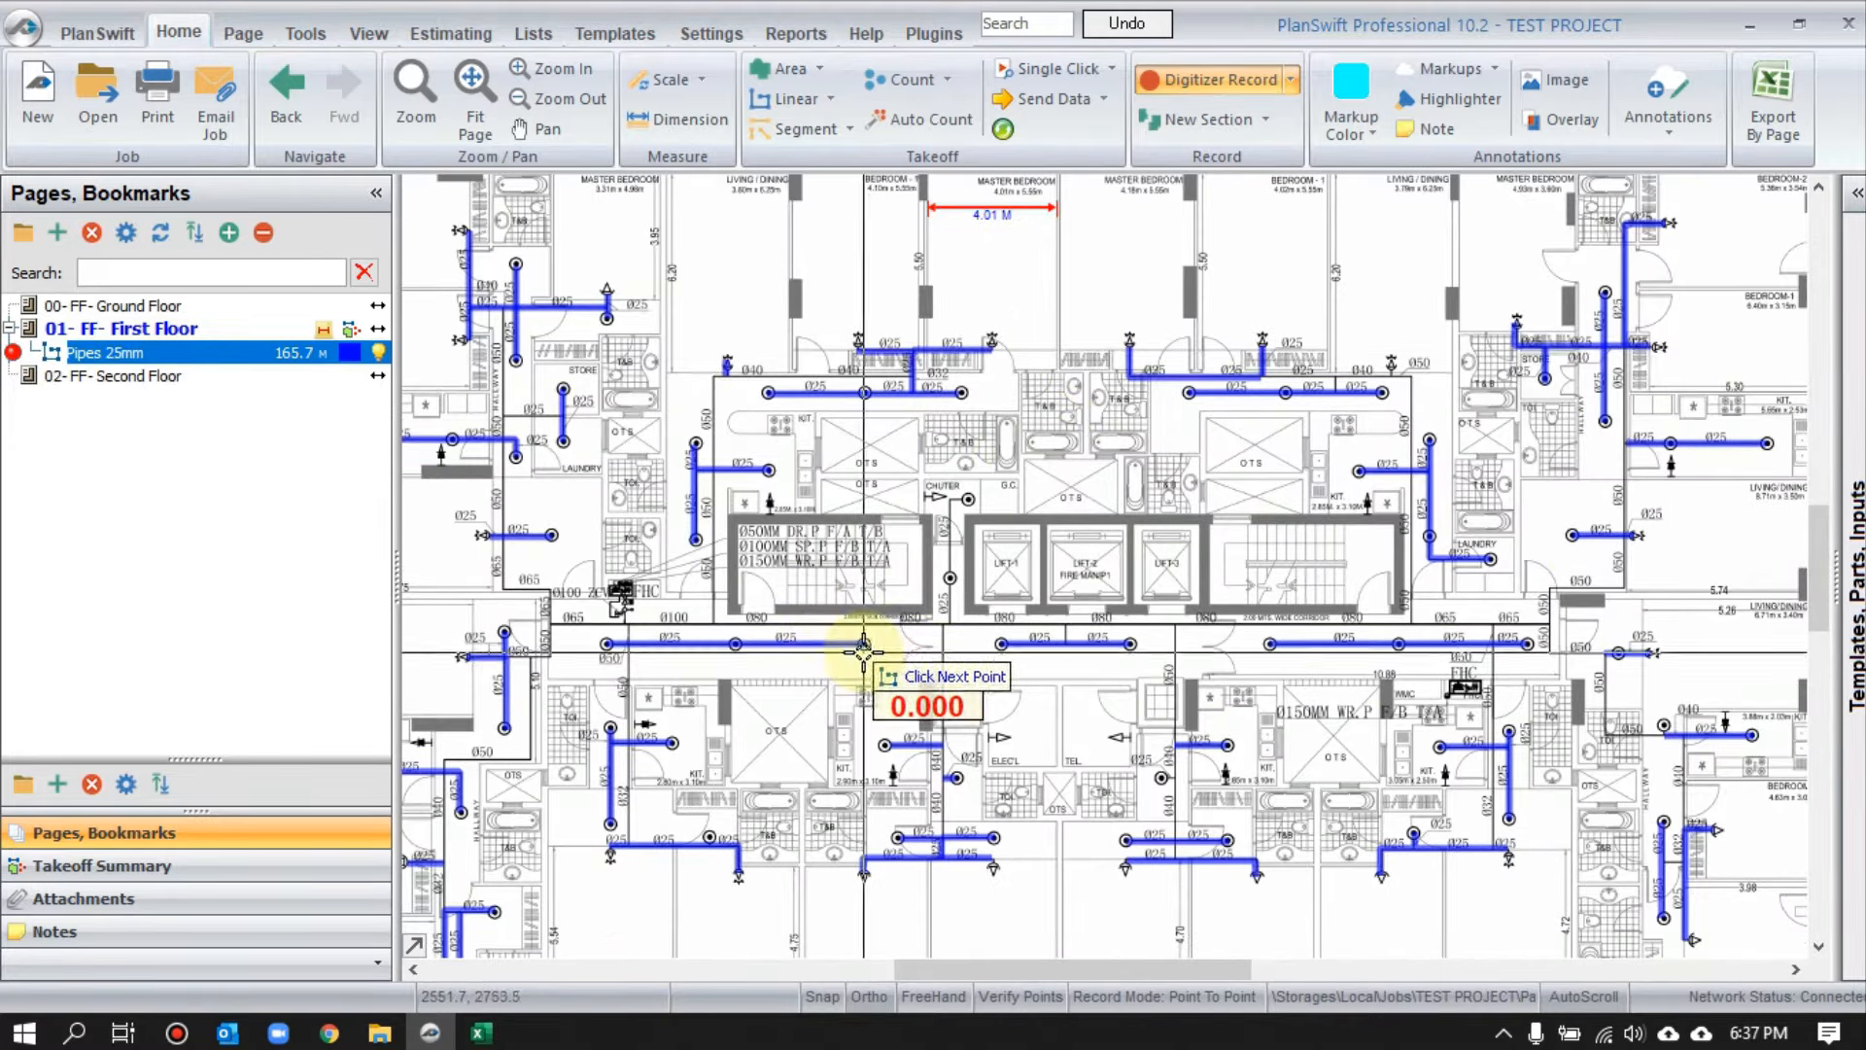
{"action": "scroll", "coordinate": [963, 501], "scroll_direction": "up", "scroll_amount": 4}
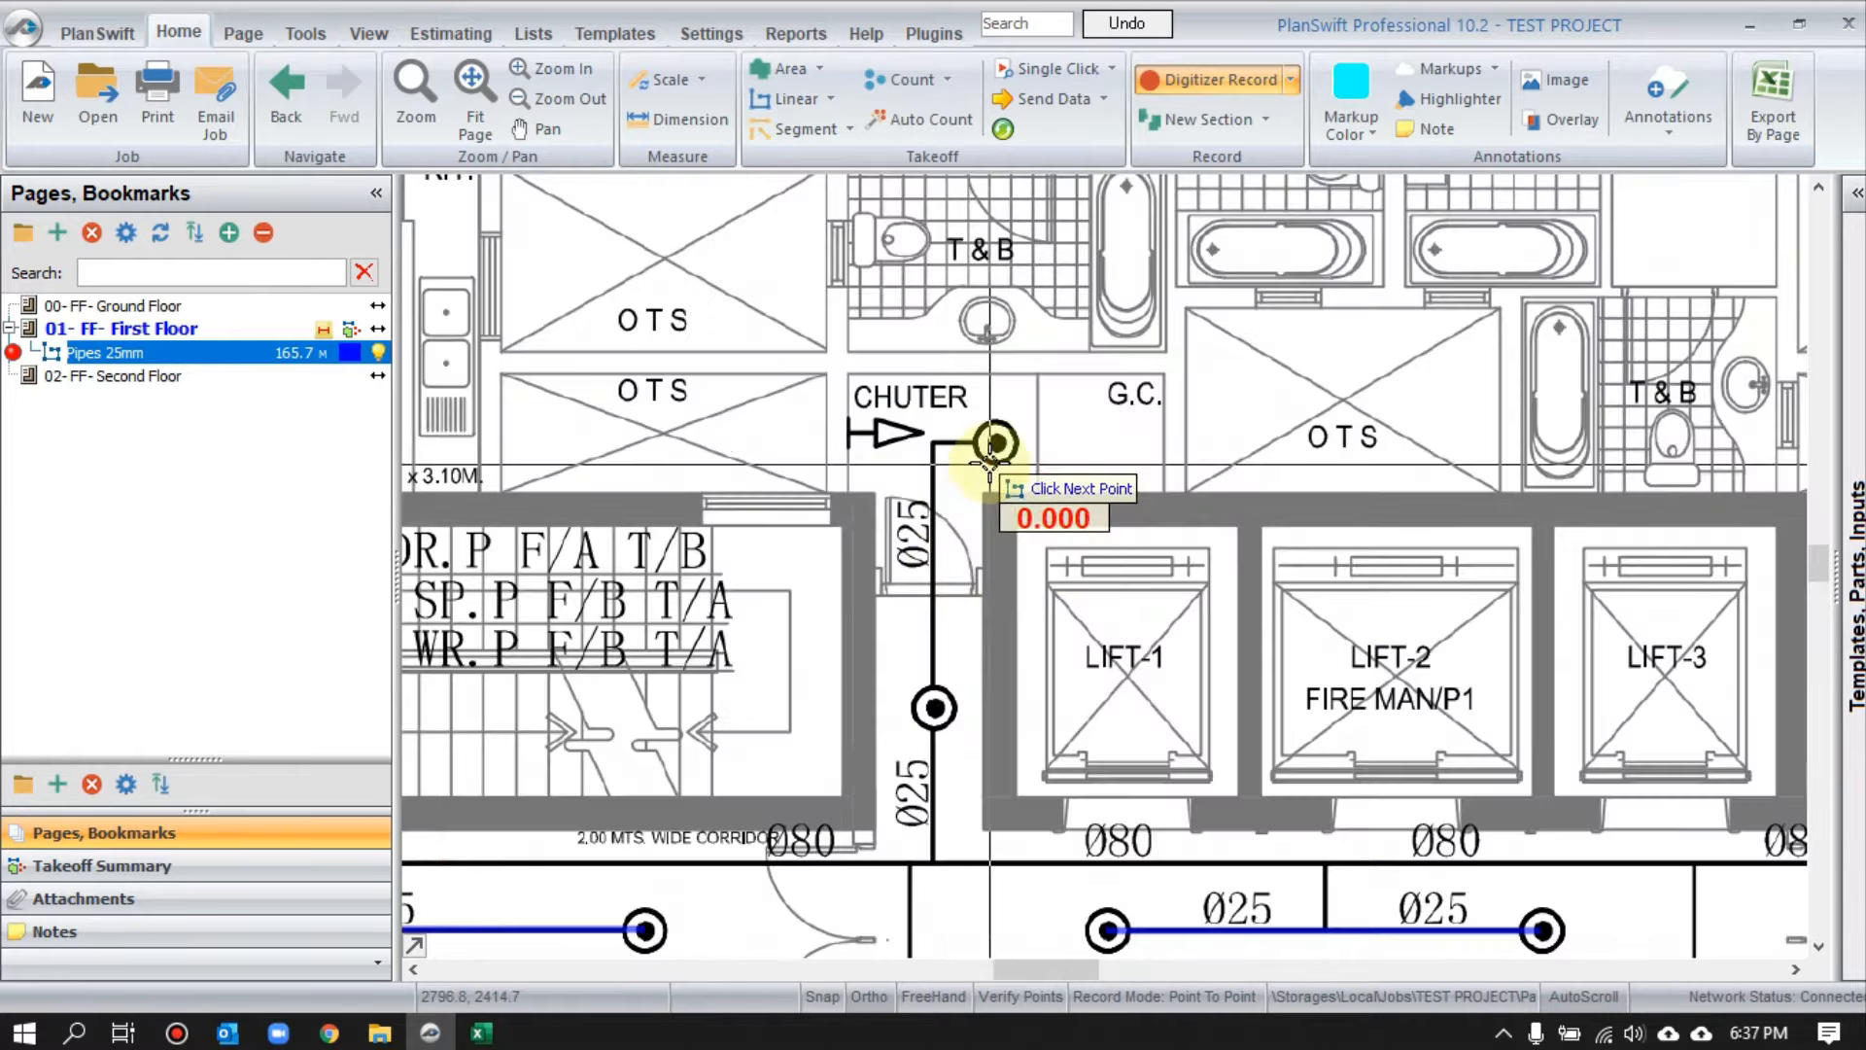
{"action": "left_click", "coordinate": [991, 442]}
{"action": "left_click", "coordinate": [933, 442]}
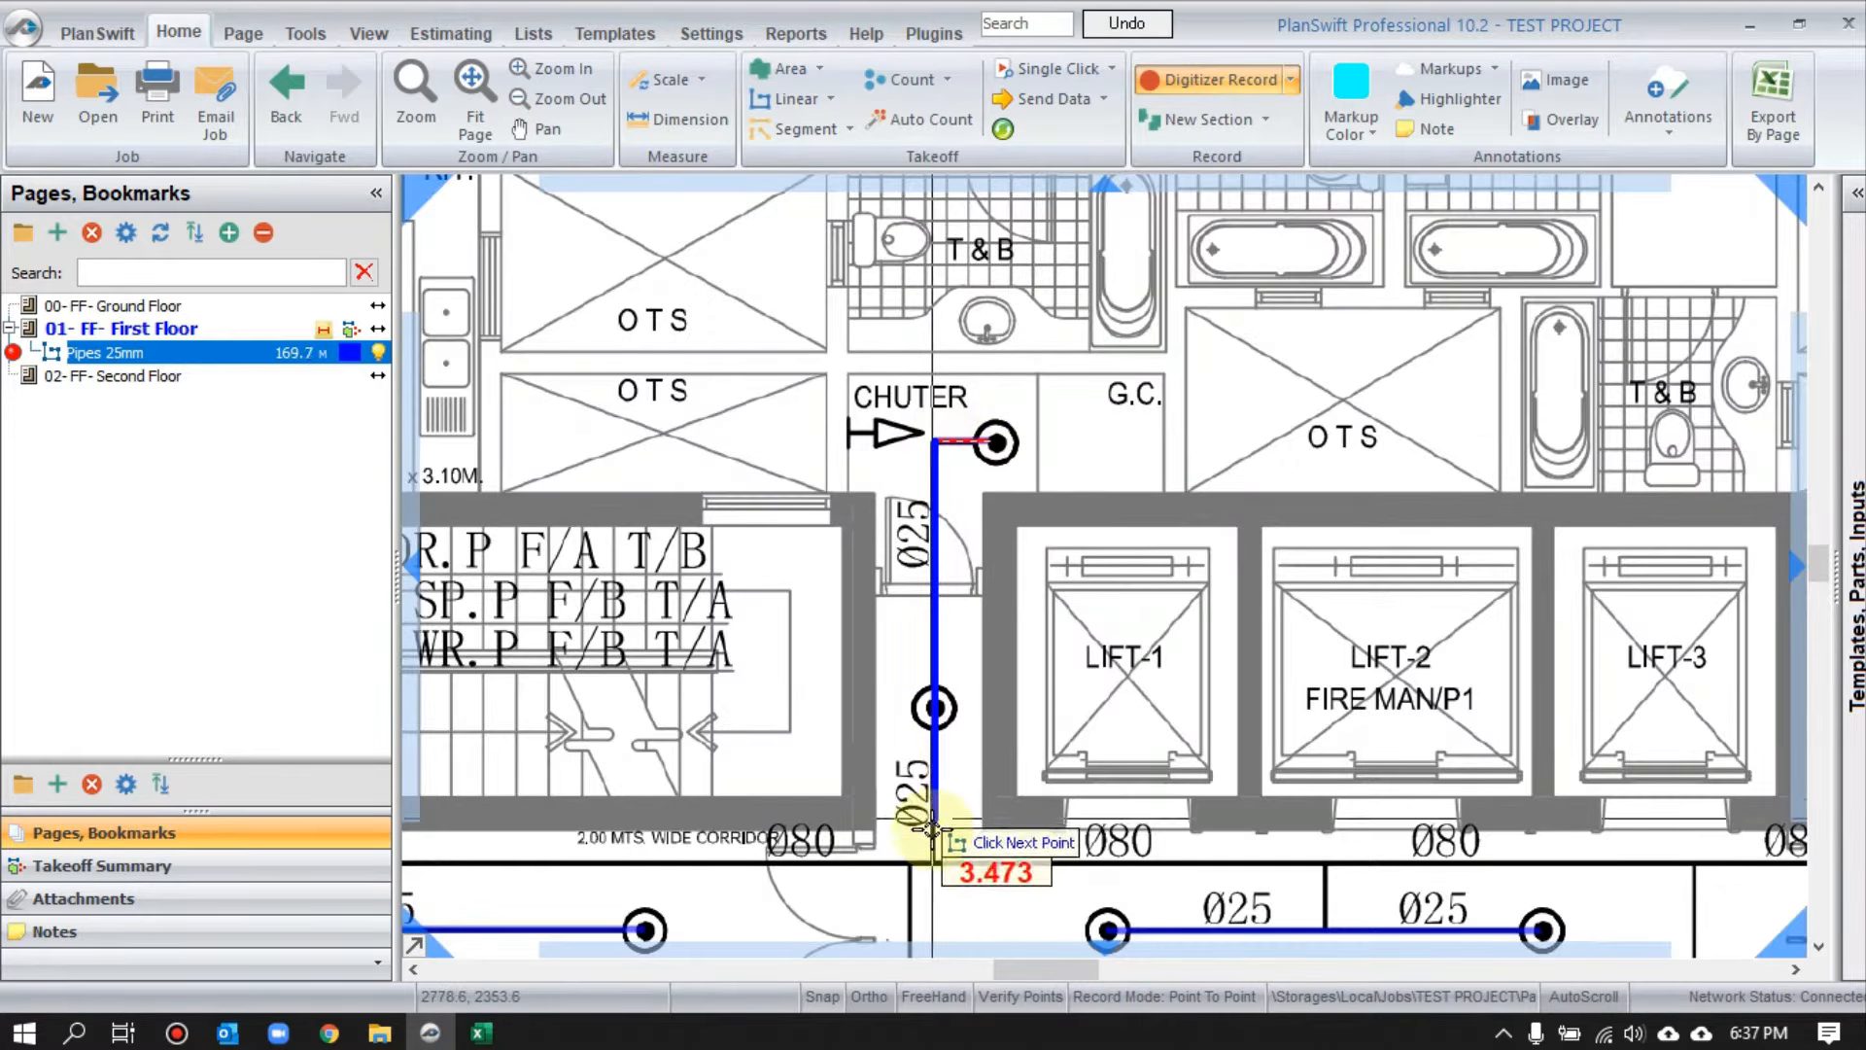
{"action": "double_click", "coordinate": [934, 868]}
- Check the traced Ø25 pipes across the whole First Floor plan and stop recording the Pipes 25mm takeoff
{"action": "scroll", "coordinate": [1062, 554], "scroll_direction": "down", "scroll_amount": 6}
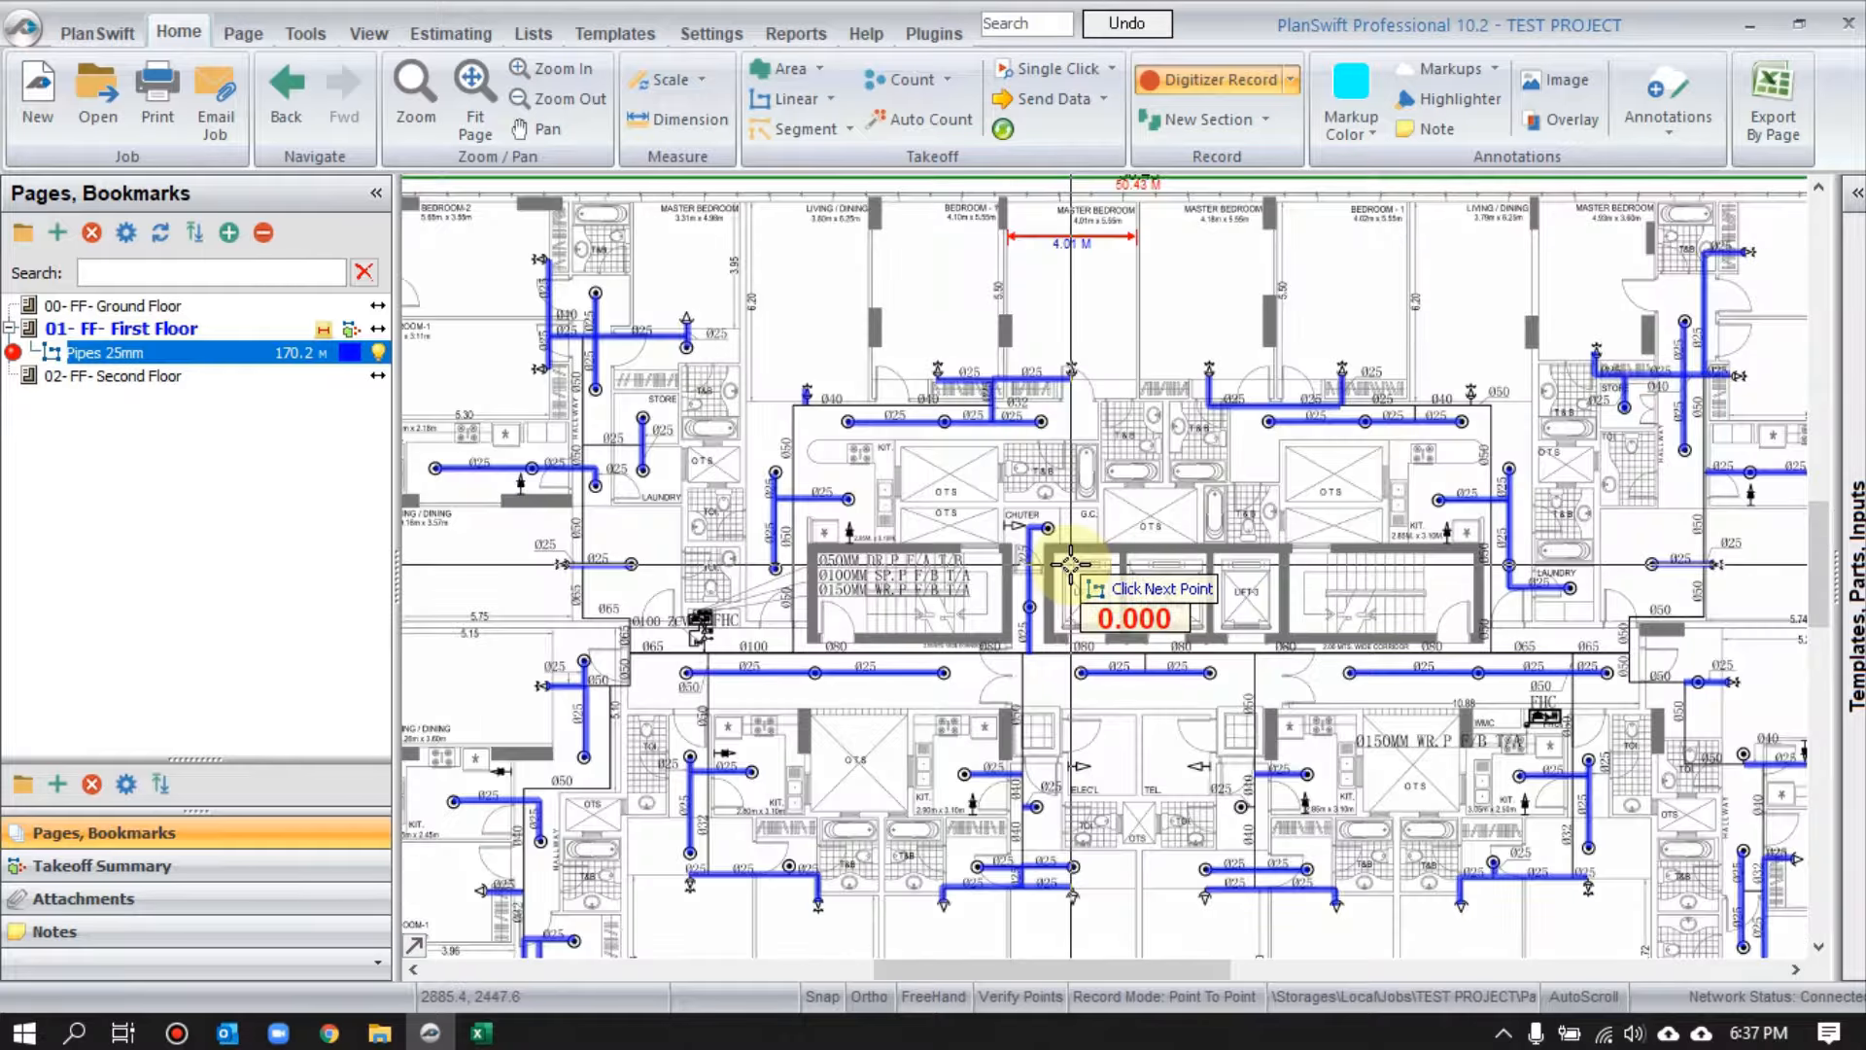
{"action": "left_click", "coordinate": [1076, 471]}
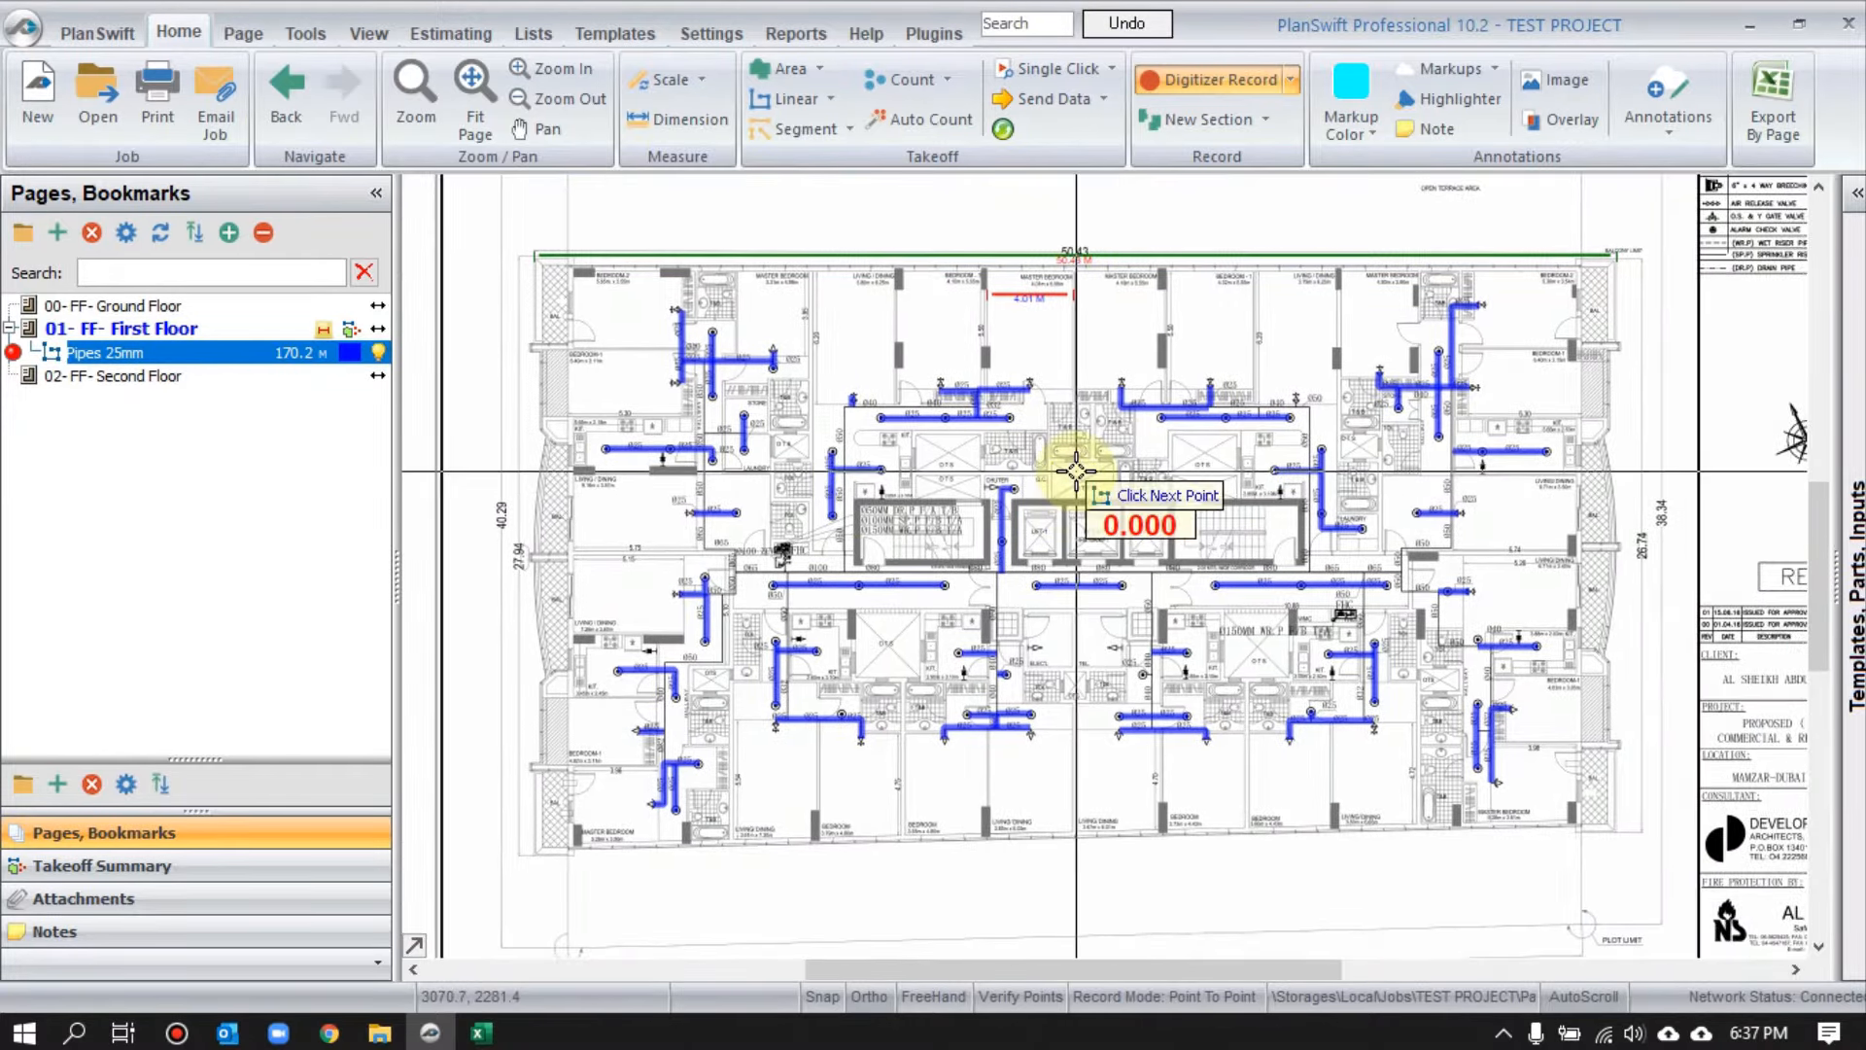
{"action": "scroll", "coordinate": [1076, 472], "scroll_direction": "up", "scroll_amount": 3}
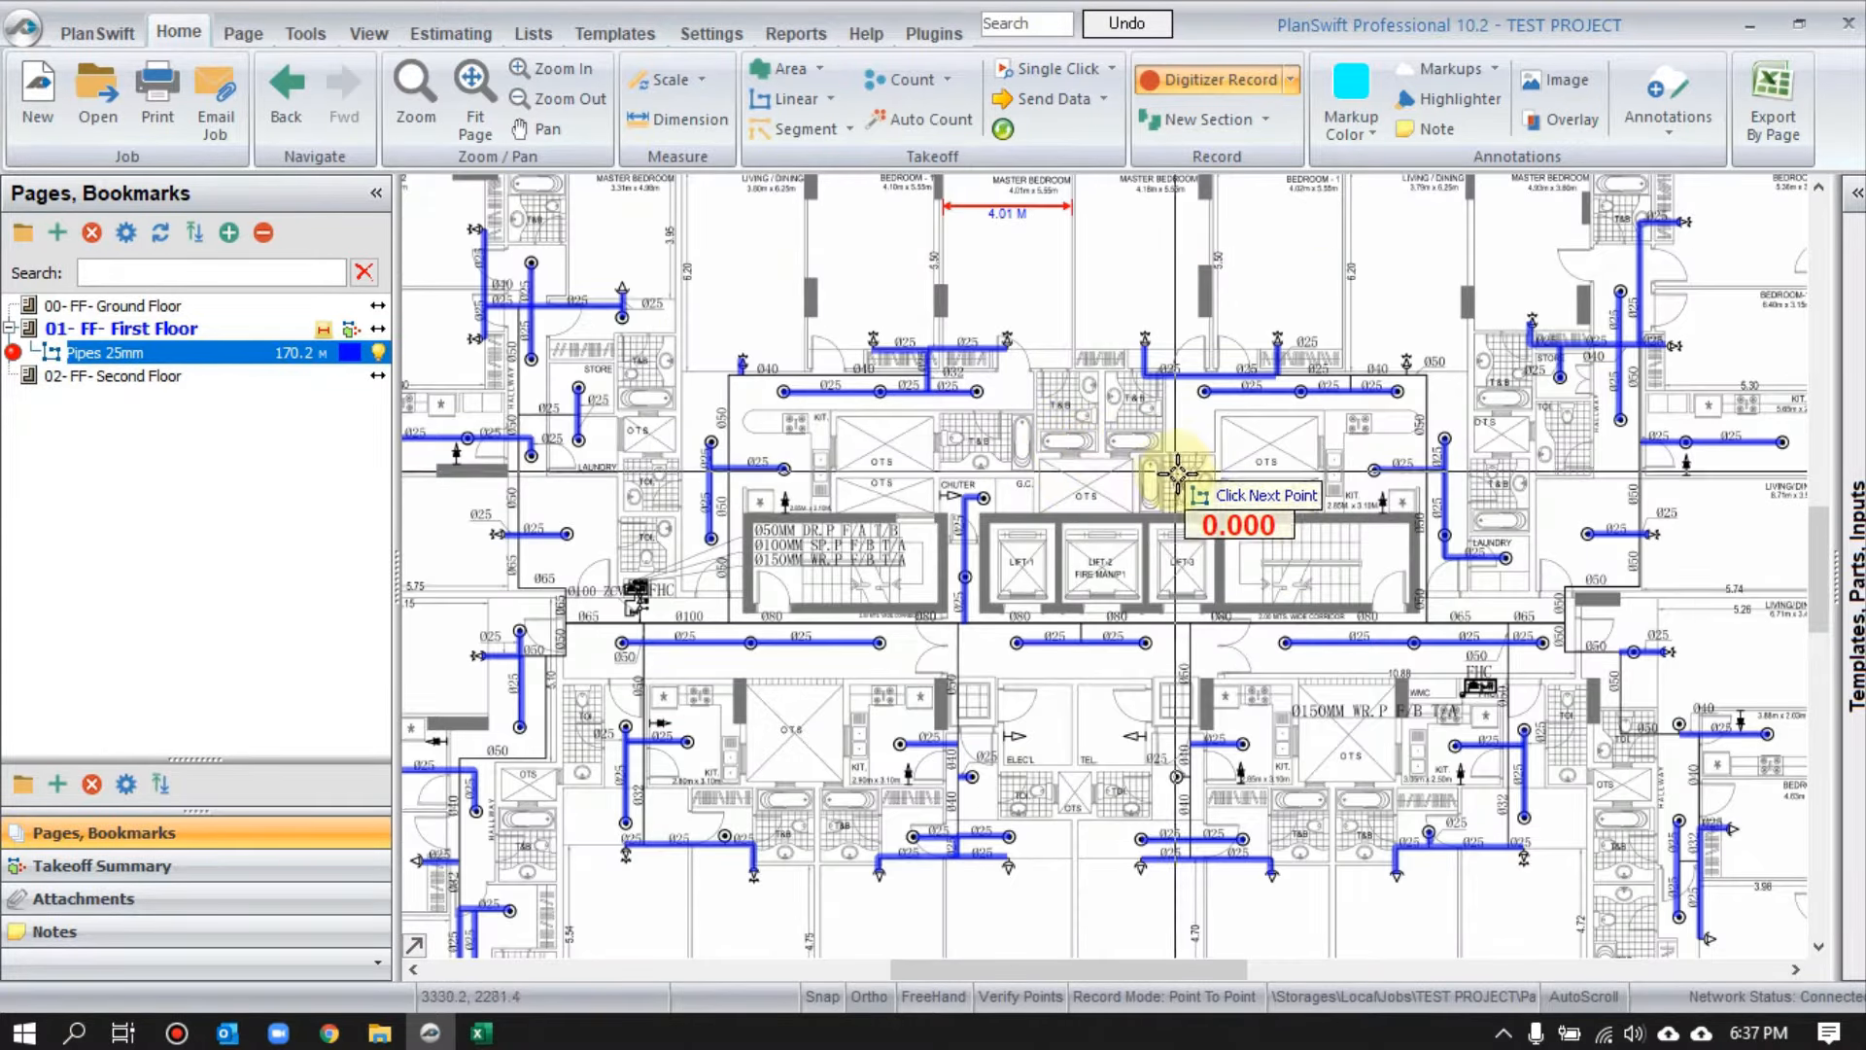
{"action": "right_click", "coordinate": [1072, 398]}
{"action": "left_click", "coordinate": [1118, 454]}
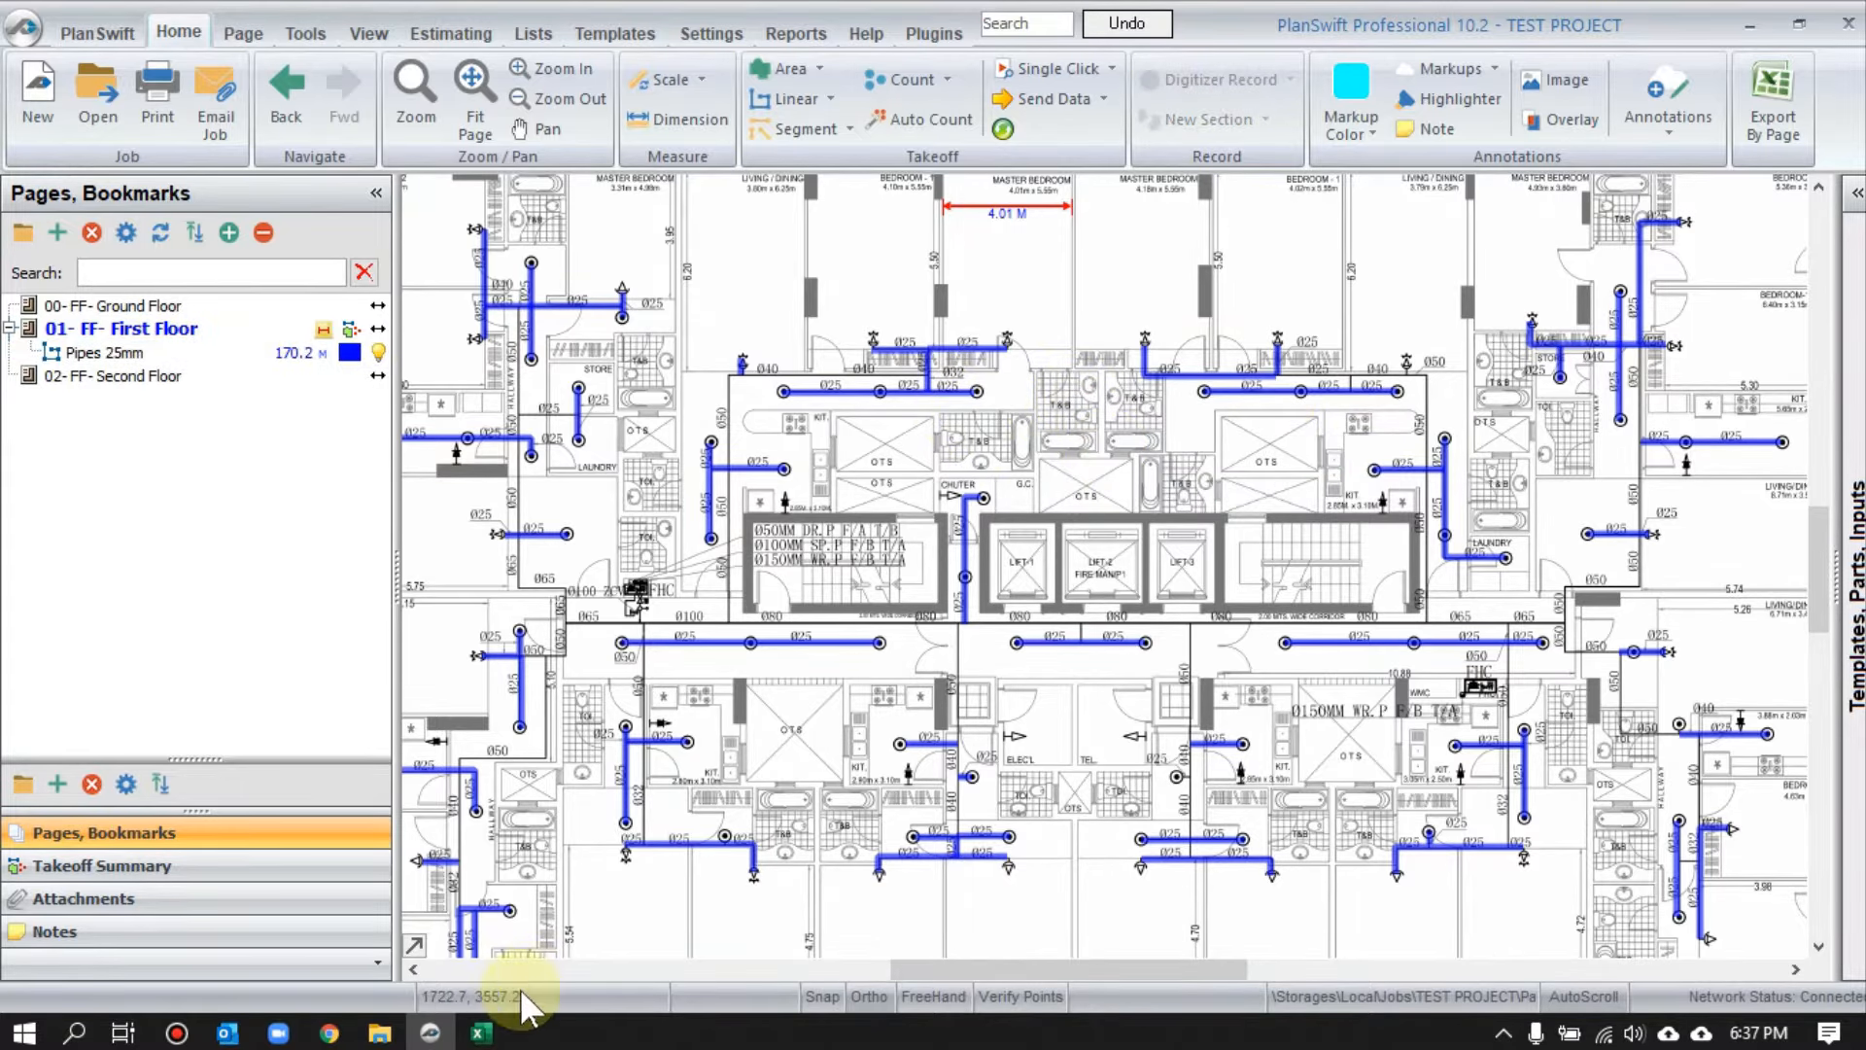
- Switch to the BOQ workbook in Excel and set the font colour of QTY cells E5:E19 to red
{"action": "left_click", "coordinate": [483, 1033]}
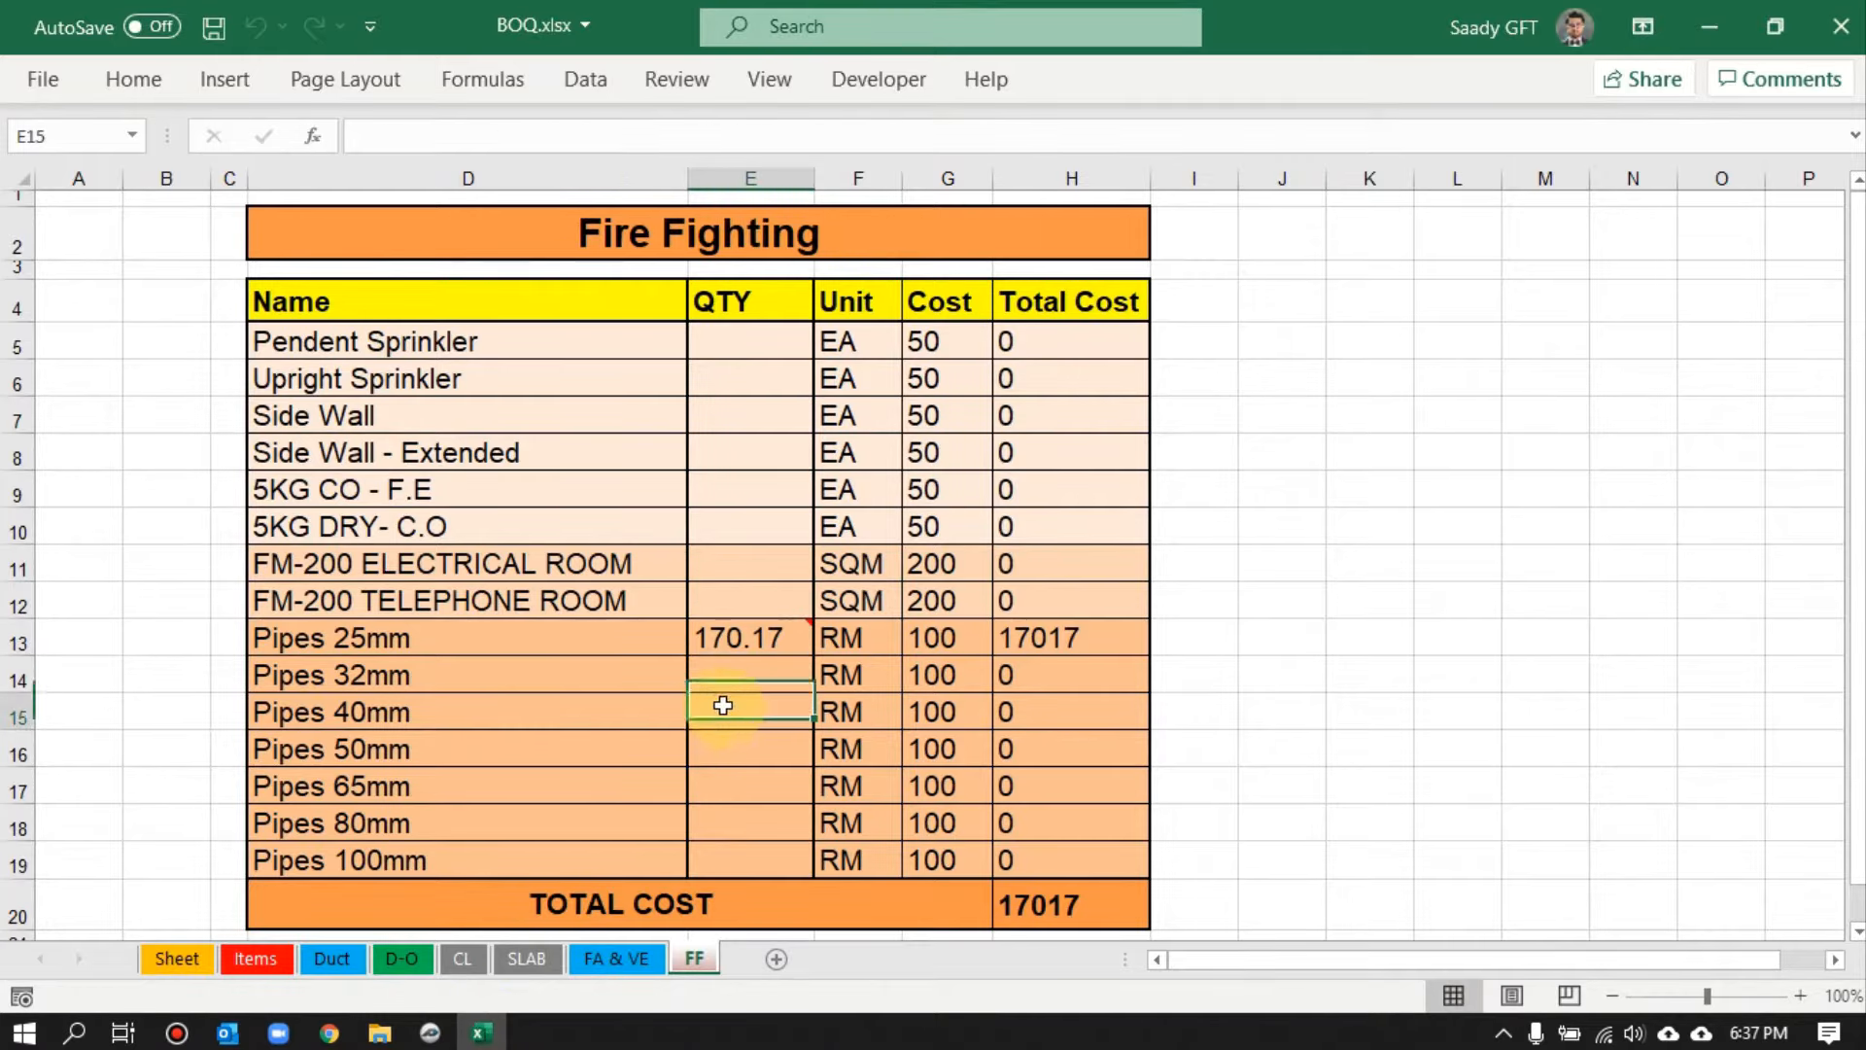
{"action": "left_click_drag", "start_coordinate": [760, 334], "coordinate": [740, 785]}
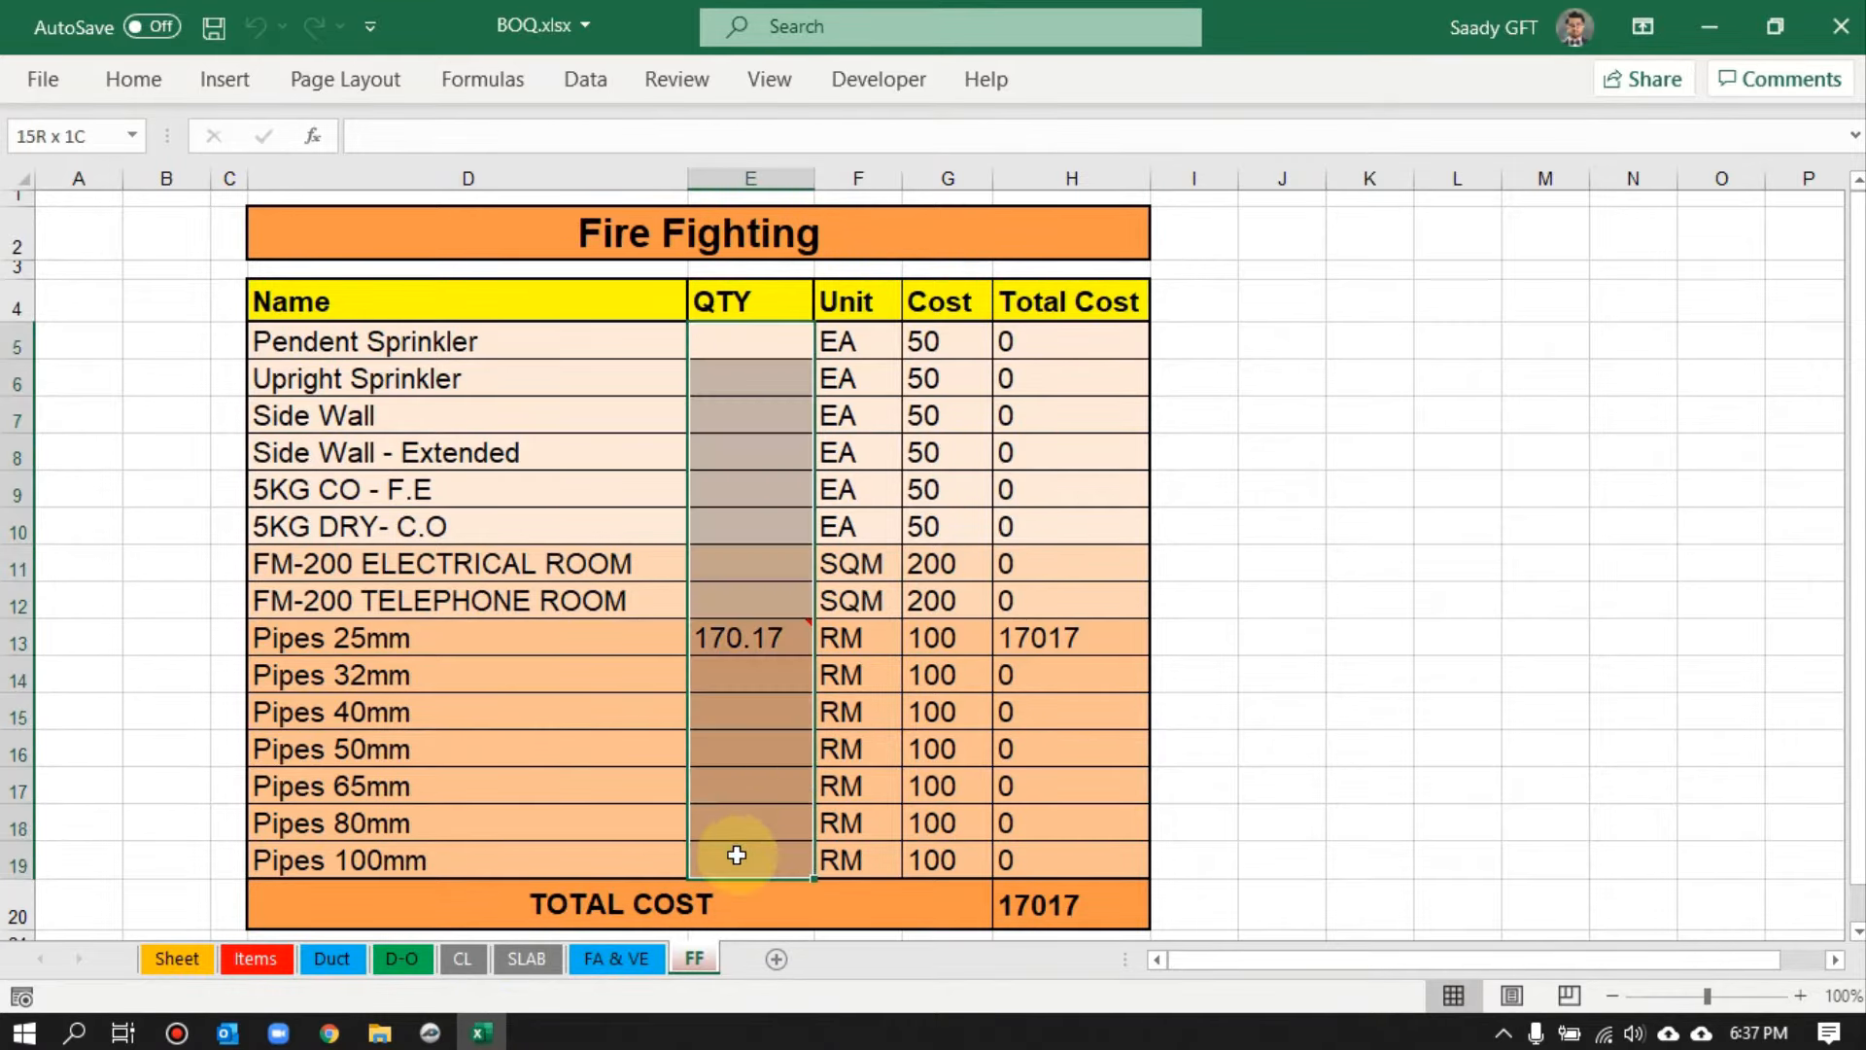
{"action": "left_click", "coordinate": [148, 84]}
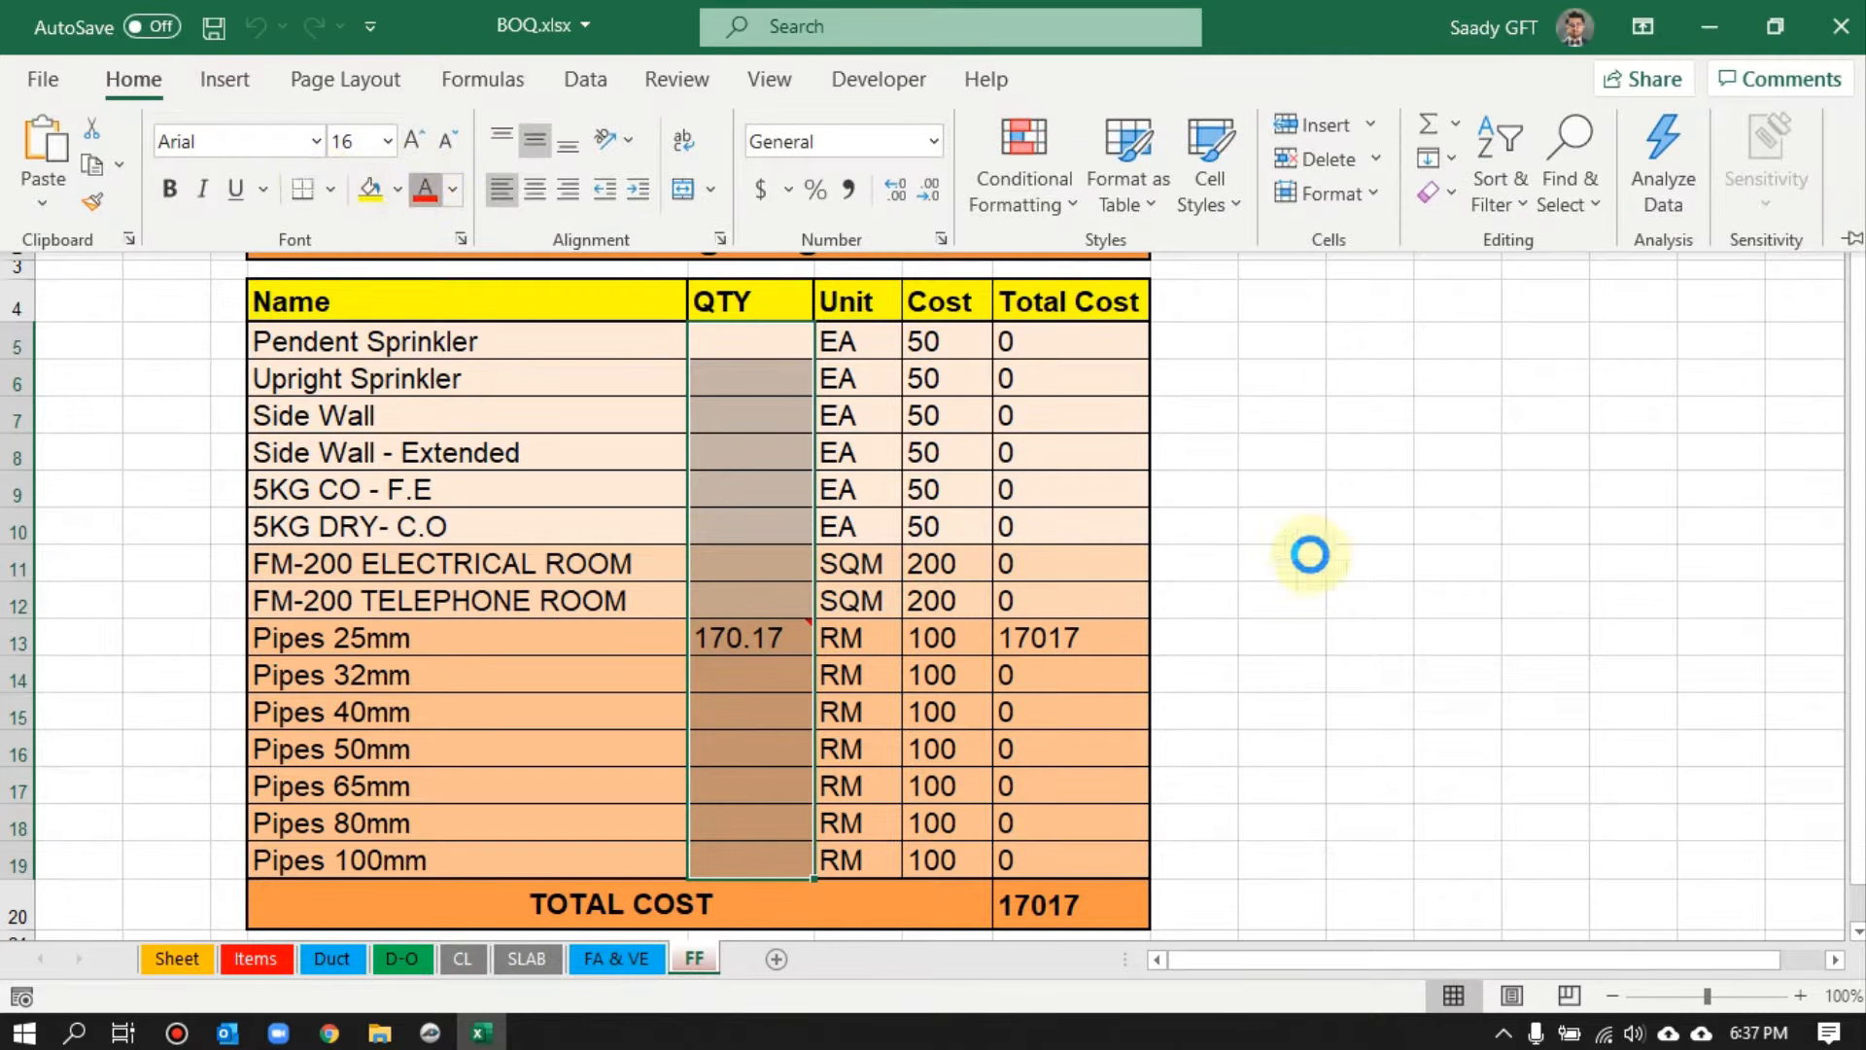
{"action": "left_click", "coordinate": [1345, 558]}
{"action": "left_click", "coordinate": [1074, 673]}
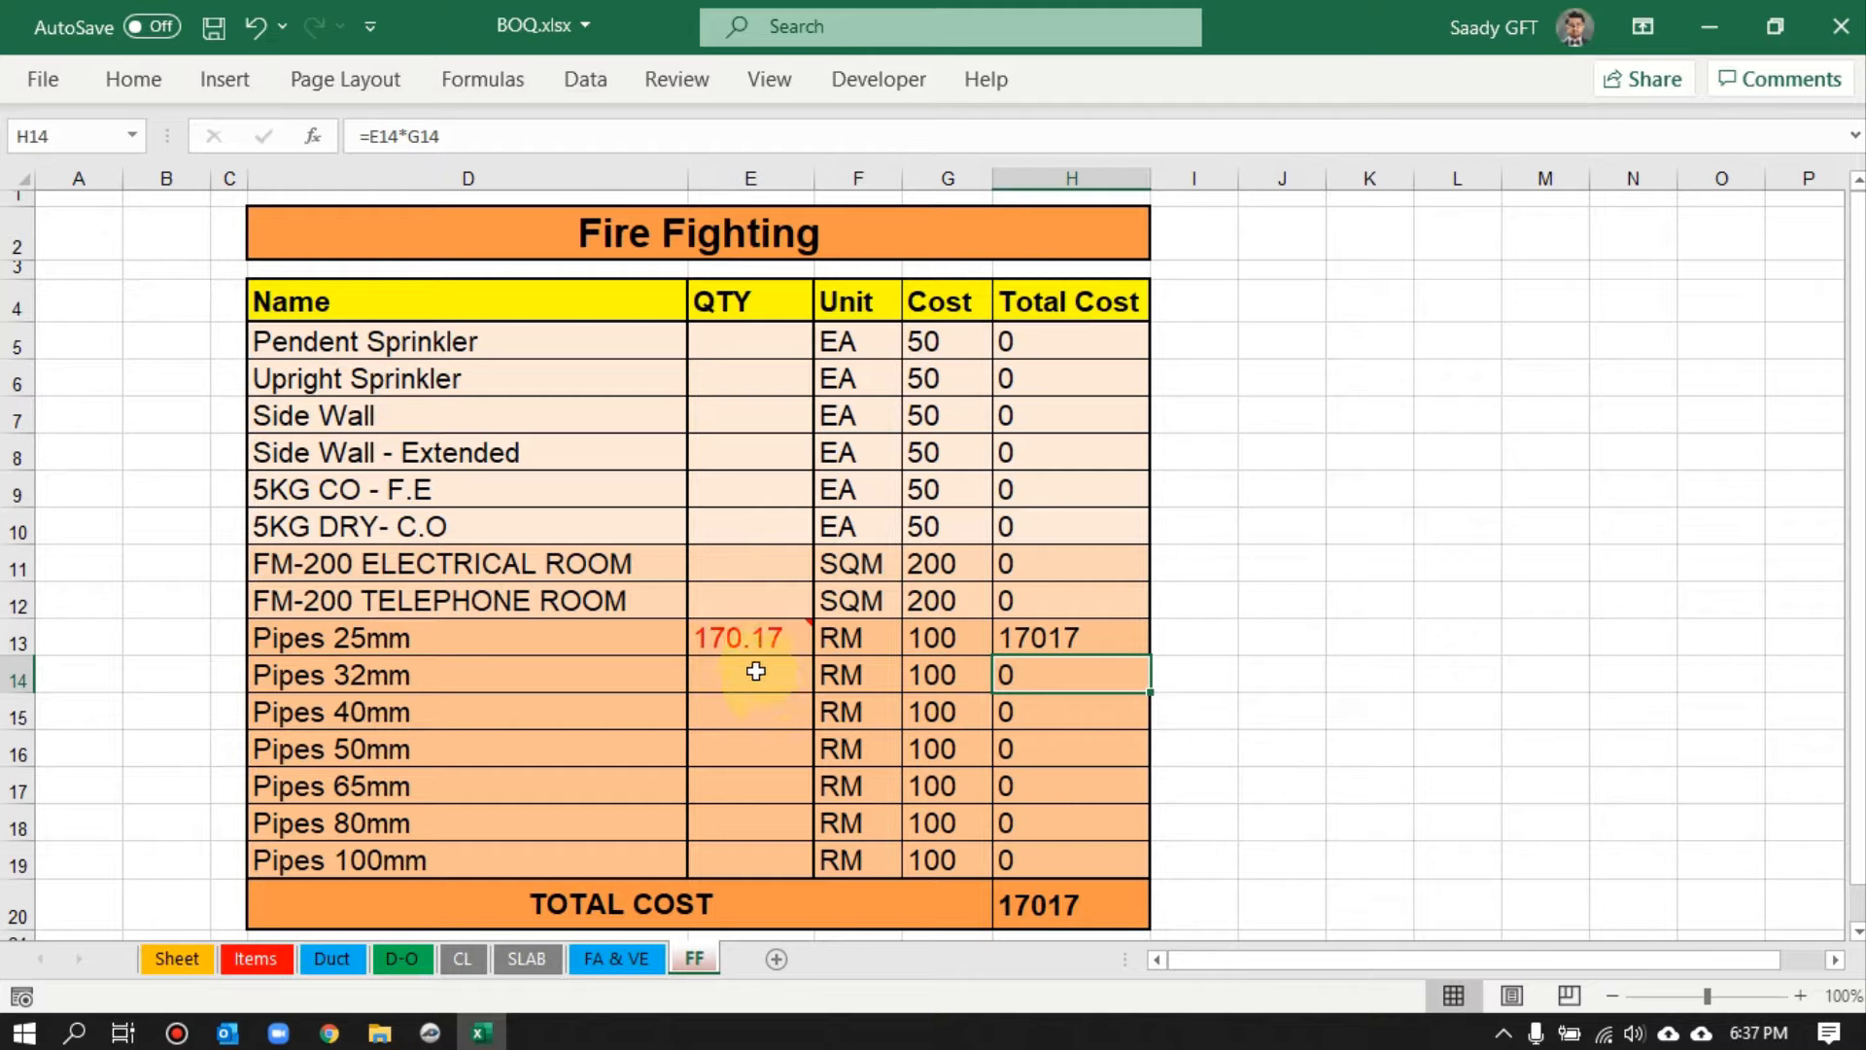
- Switch to PlanSwift and examine the other pipe sizes along the First Floor corridor main
{"action": "left_click", "coordinate": [431, 1032]}
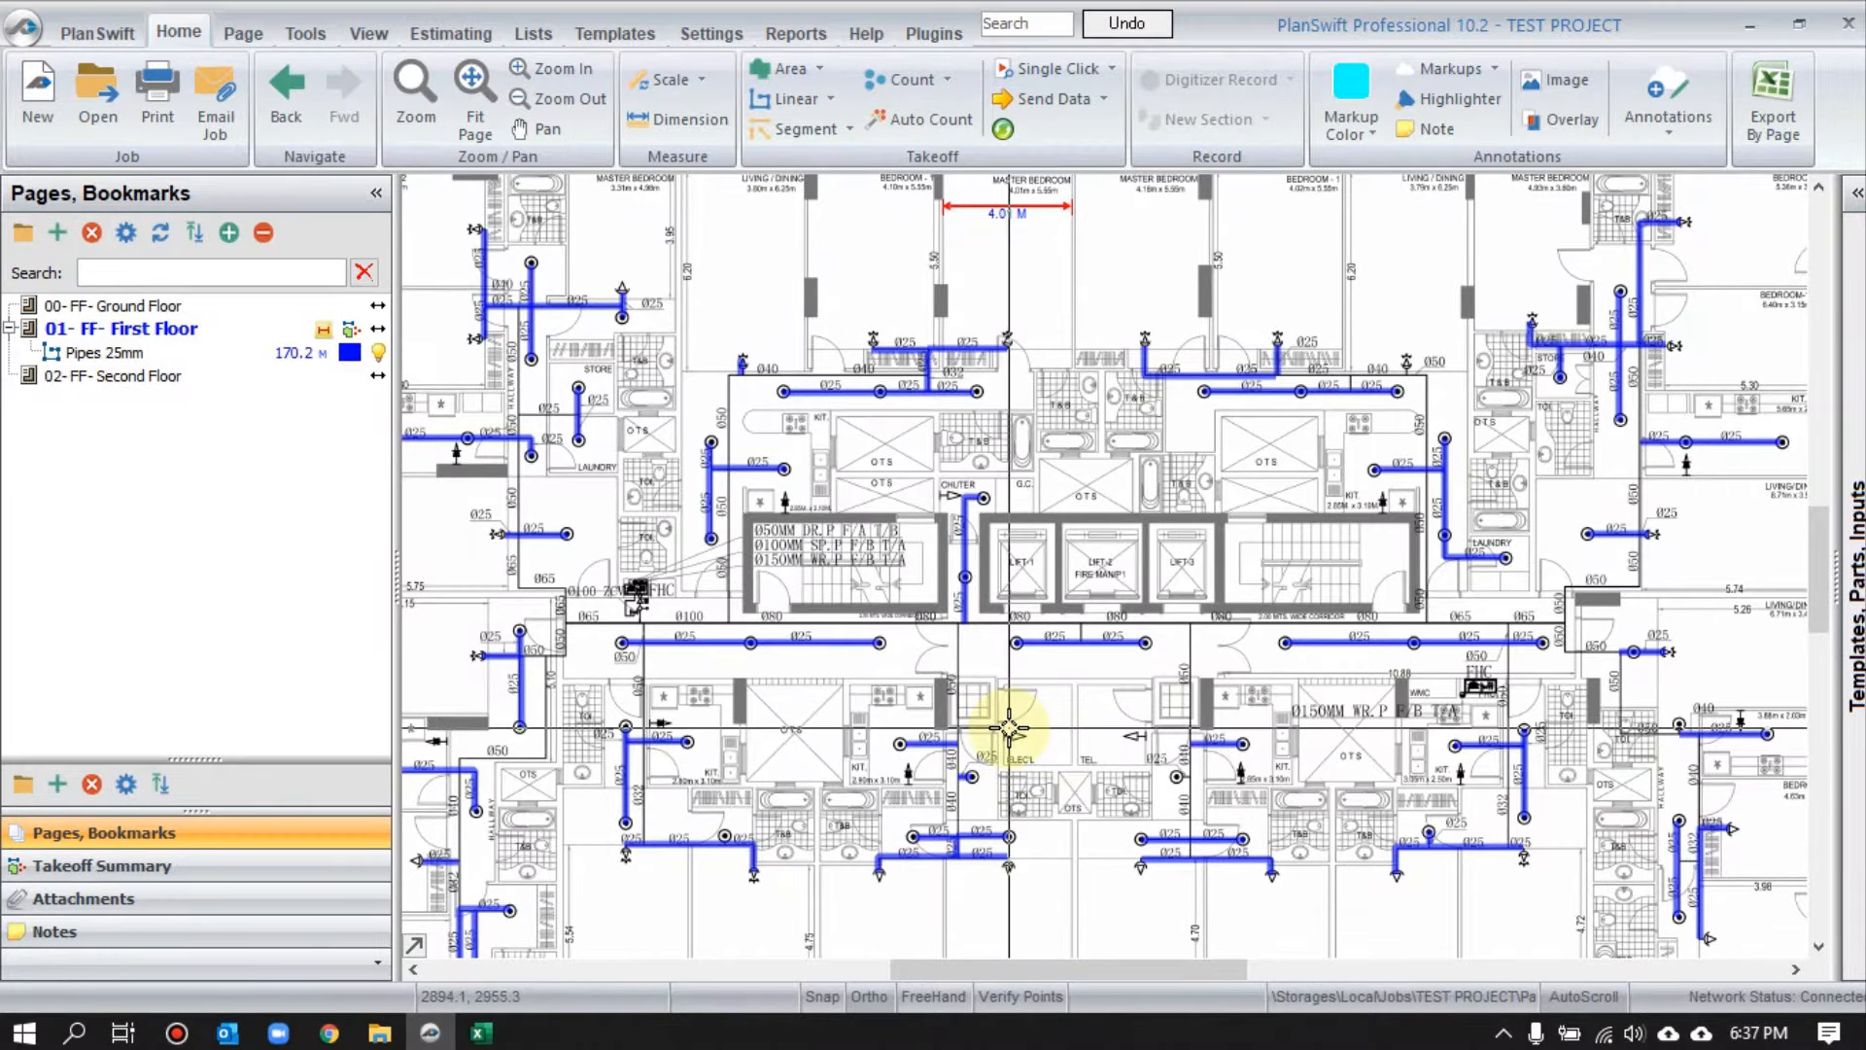
{"action": "scroll", "coordinate": [708, 684], "scroll_direction": "up", "scroll_amount": 3}
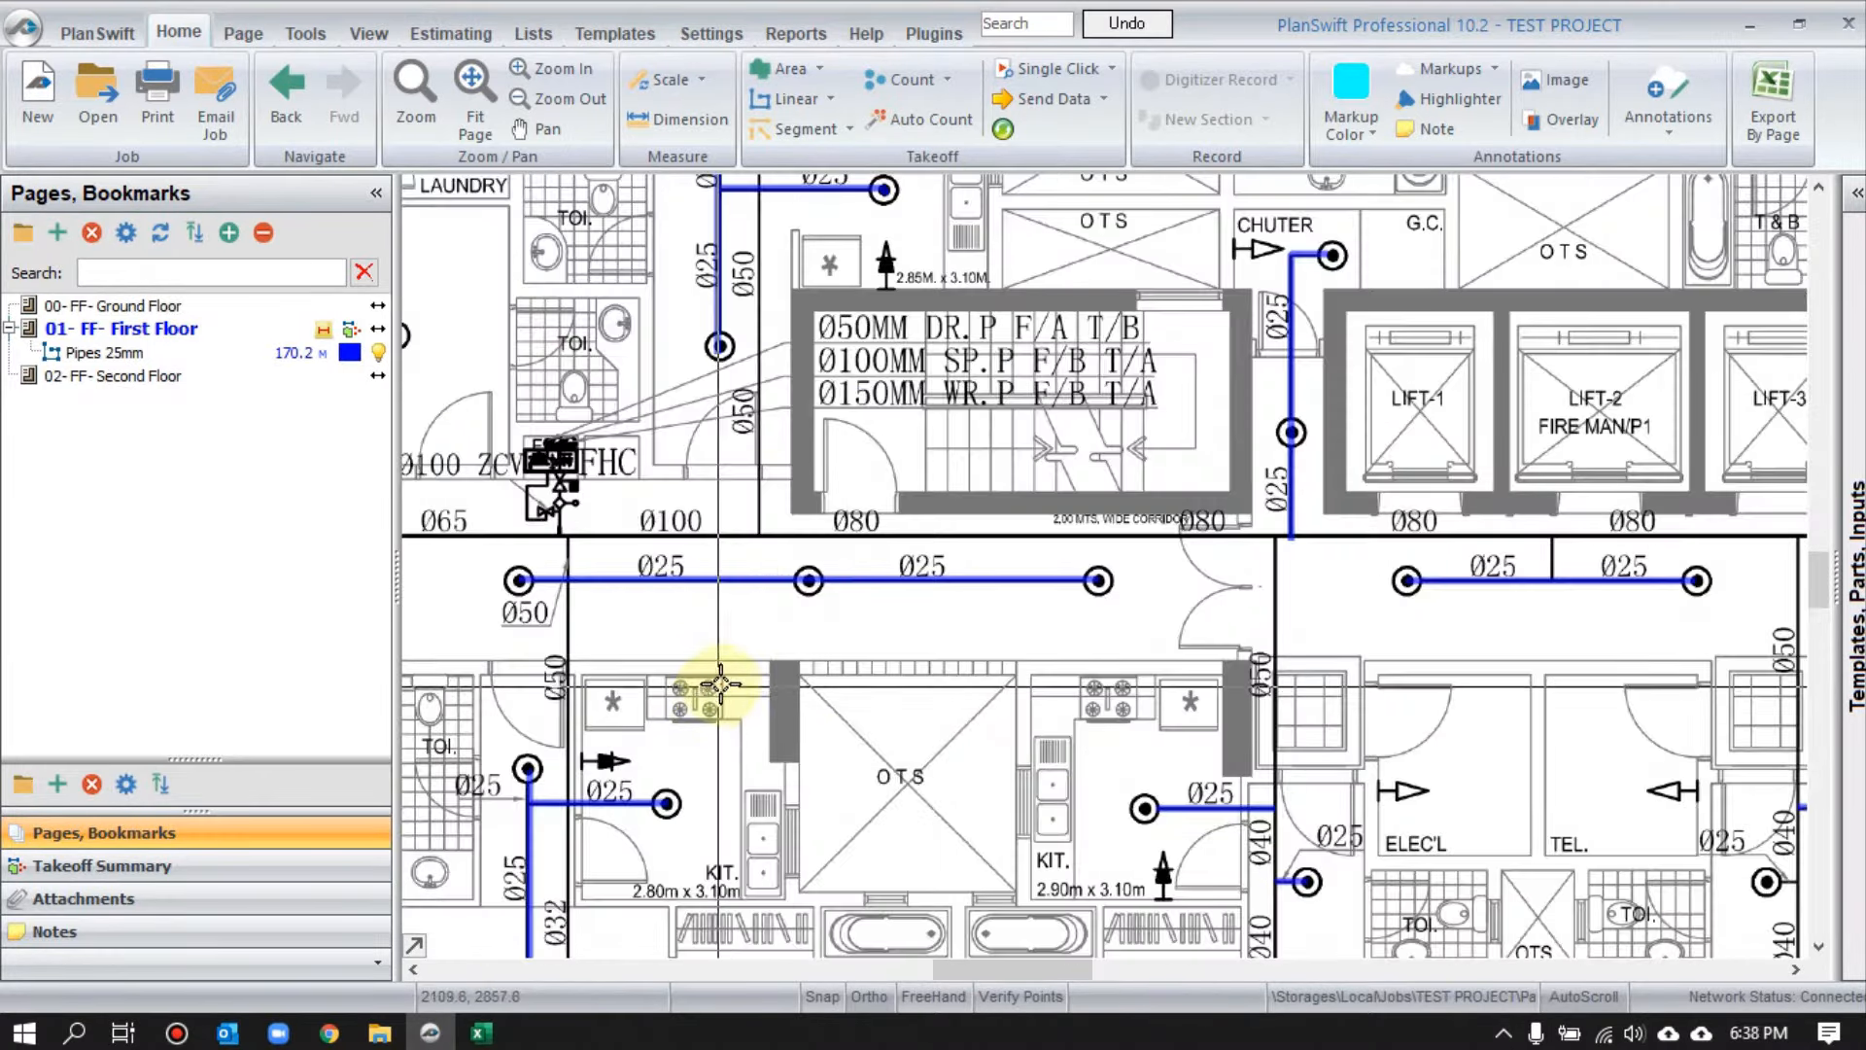
{"action": "scroll", "coordinate": [837, 559], "scroll_direction": "down", "scroll_amount": 1}
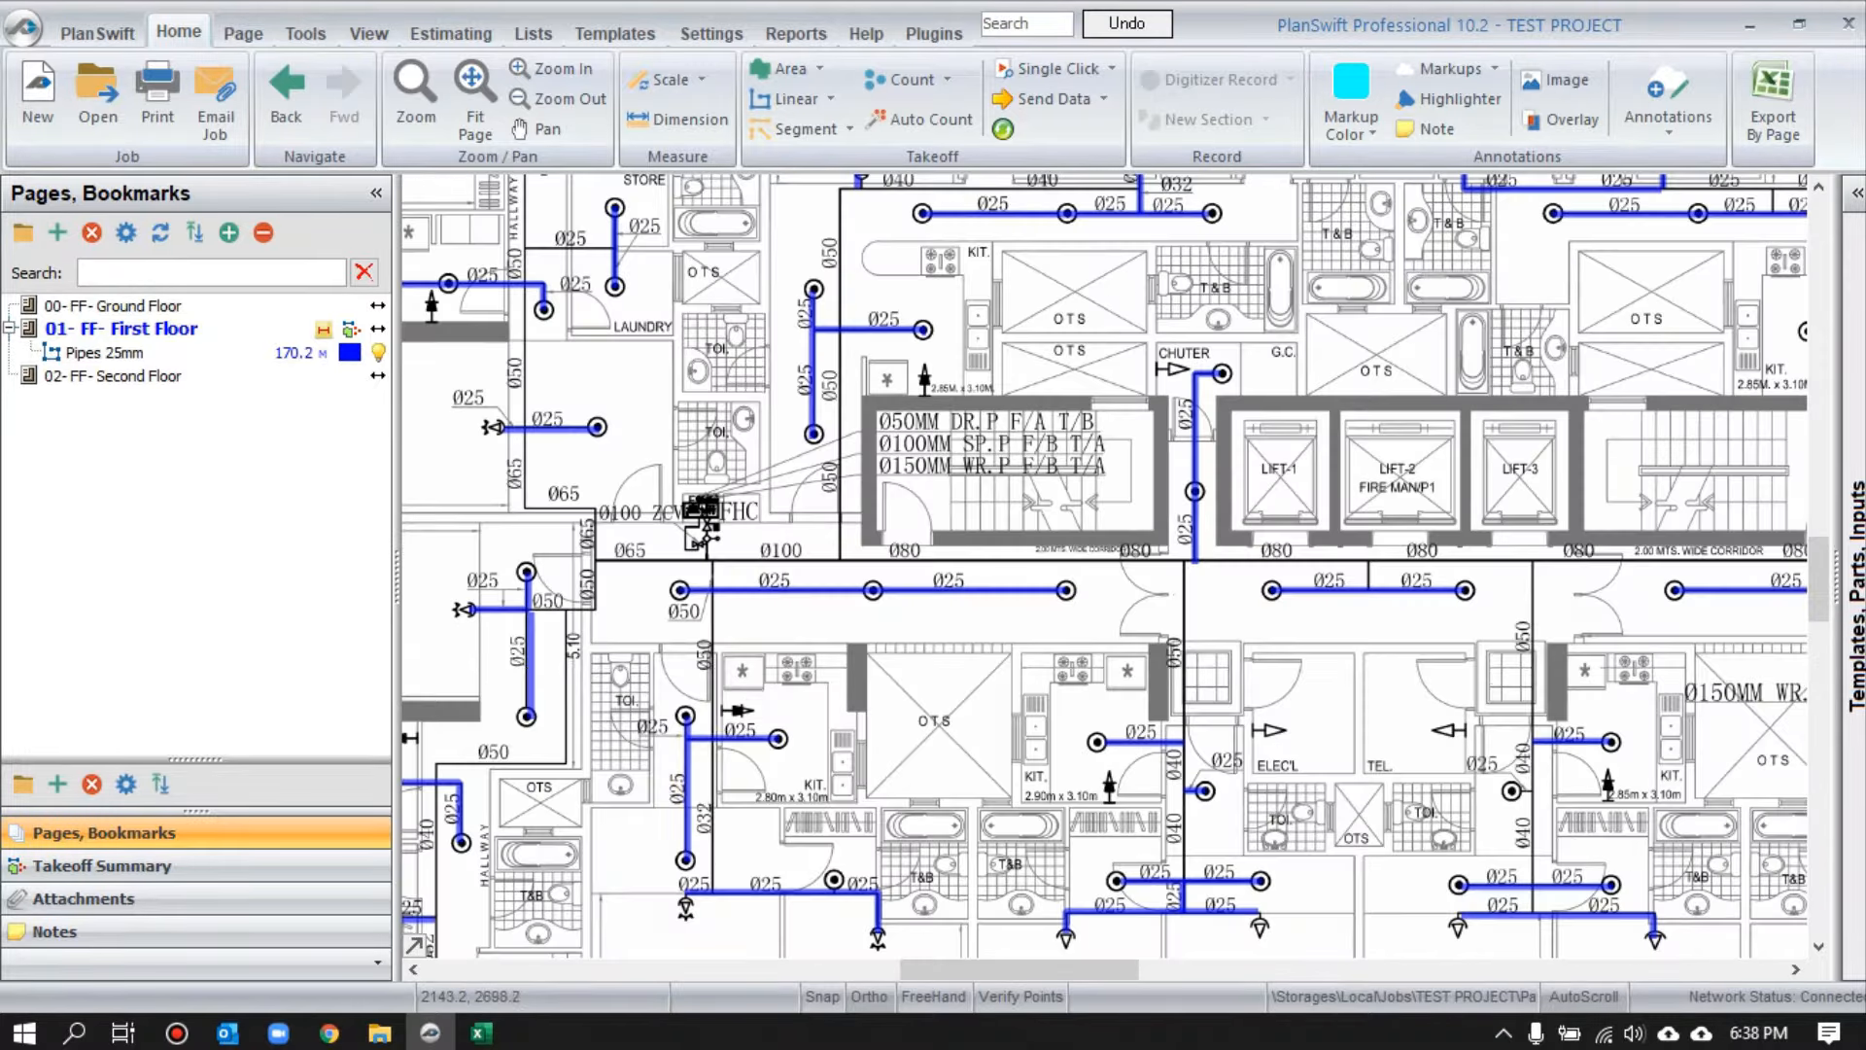
- Switch to the BOQ workbook in Excel and copy the name text Pipes 80mm from cell D18
{"action": "left_click", "coordinate": [479, 1033]}
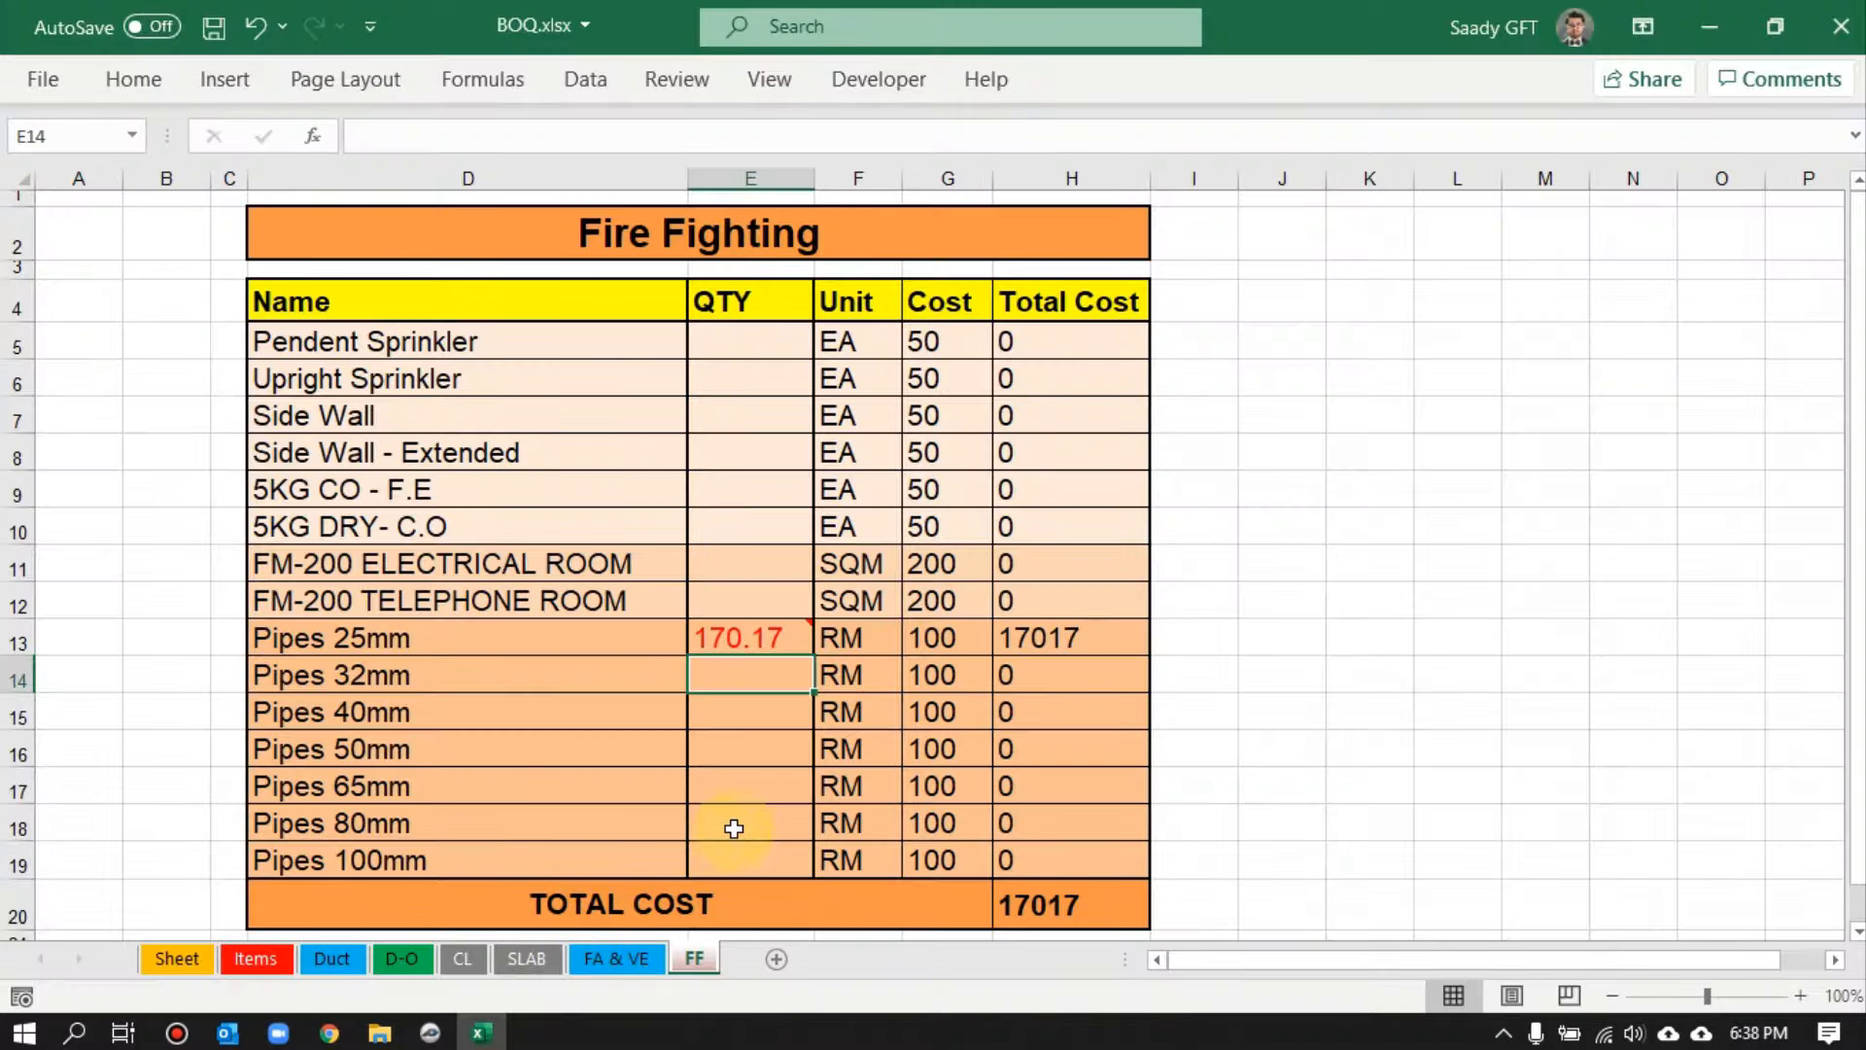
{"action": "left_click", "coordinate": [481, 826]}
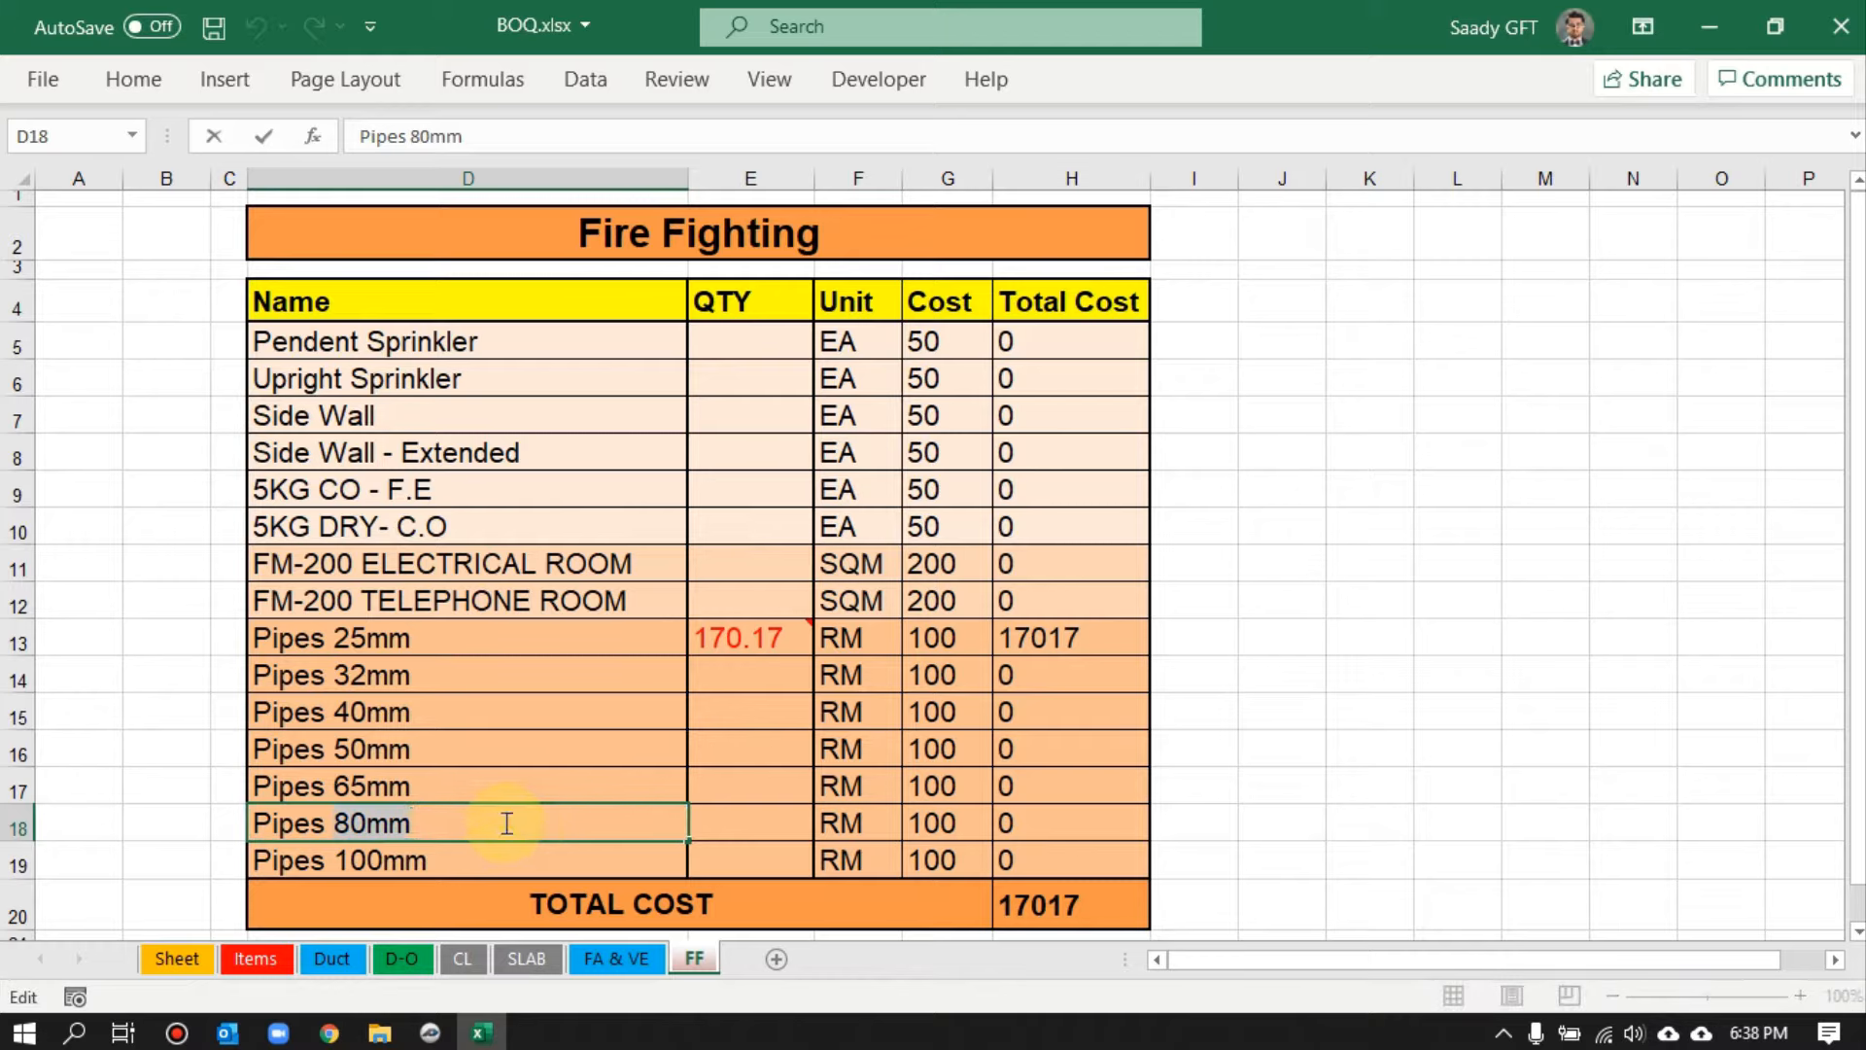
{"action": "left_click_drag", "start_coordinate": [303, 827], "coordinate": [230, 825]}
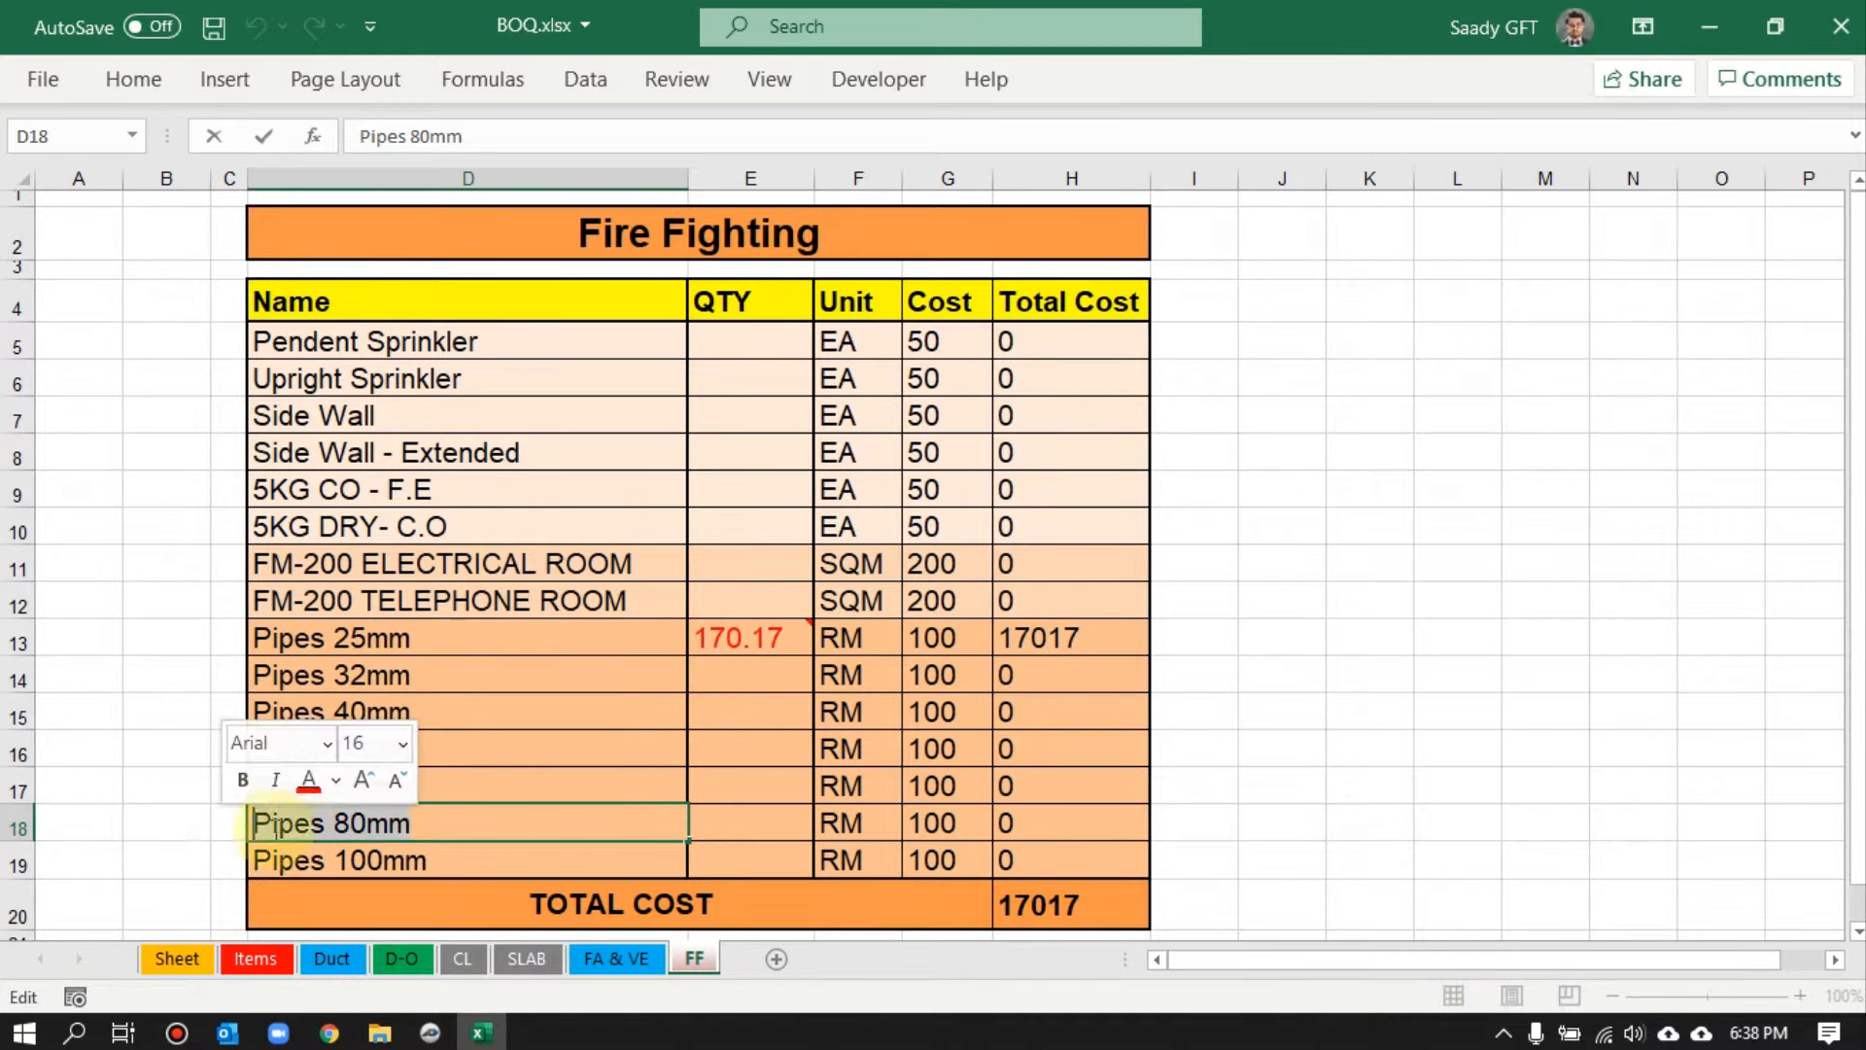
{"action": "right_click", "coordinate": [303, 828]}
{"action": "left_click", "coordinate": [386, 581]}
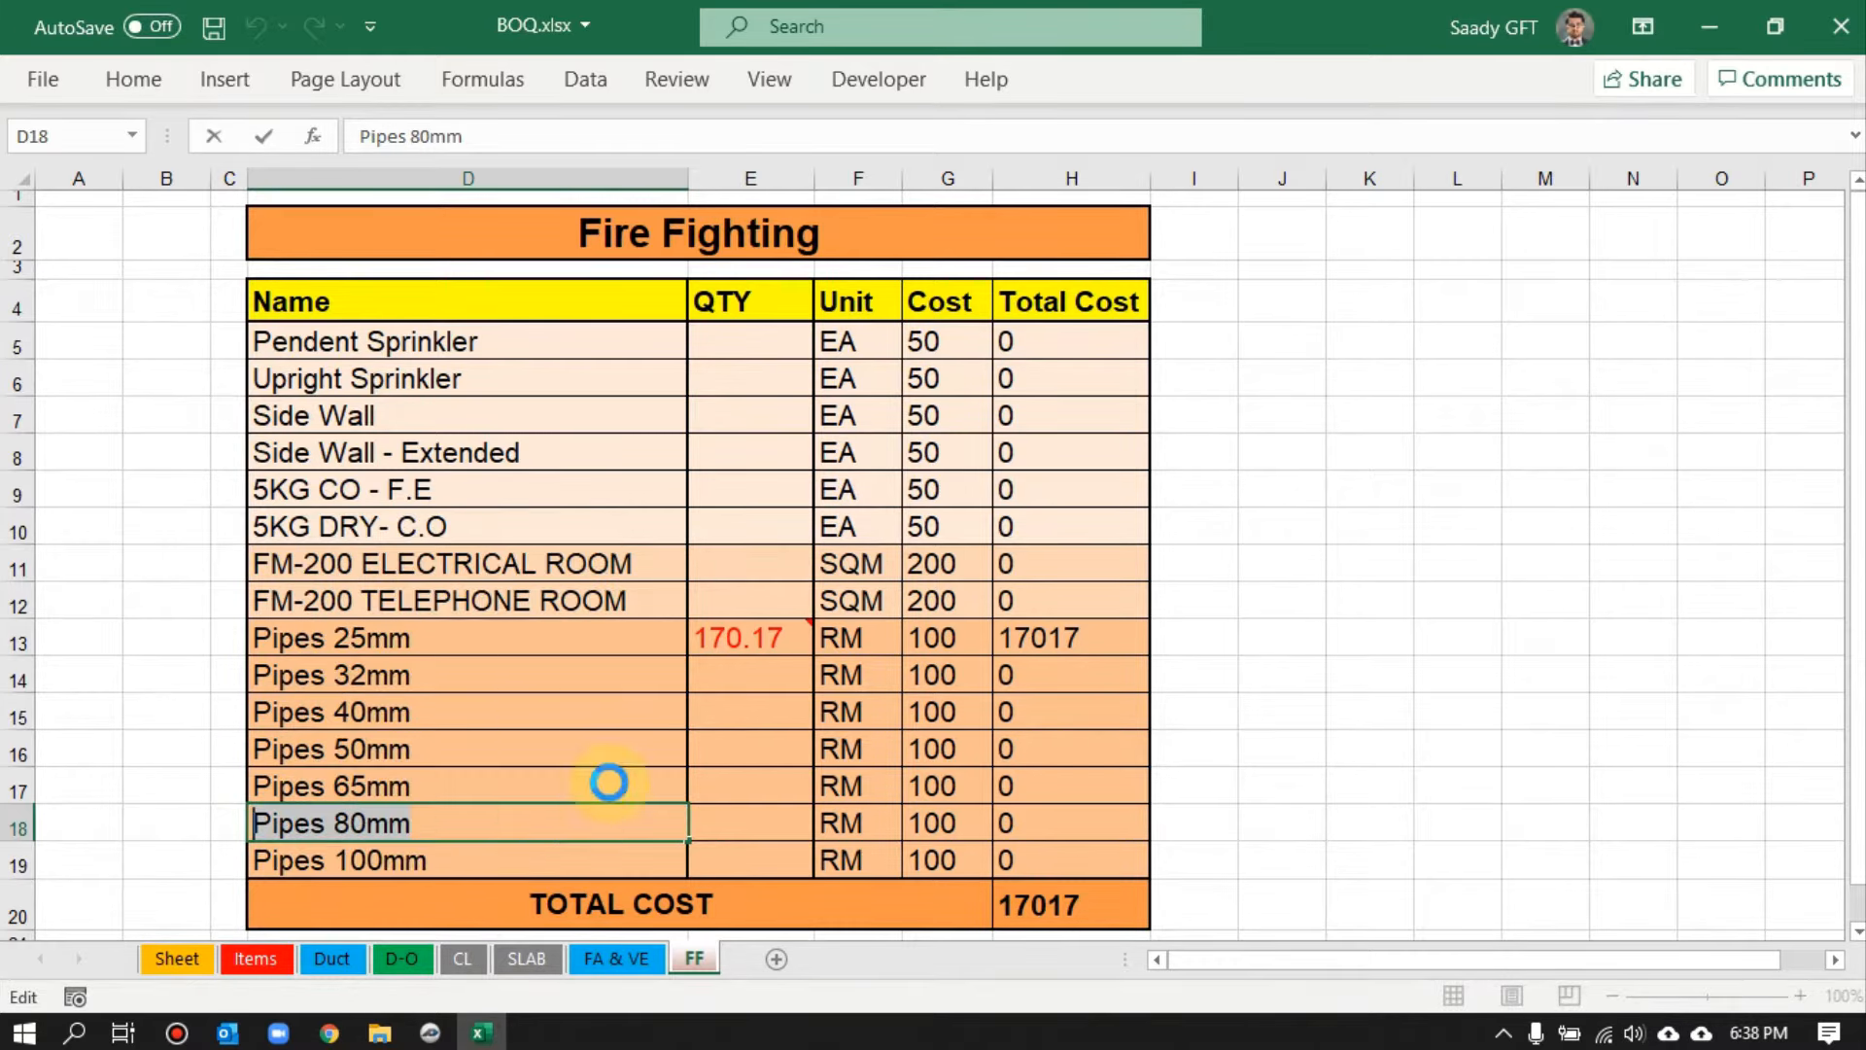
- Start a PlanSwift linear takeoff linked to QTY cell E18, named Pipes 80mm and coloured red
{"action": "right_click", "coordinate": [751, 823]}
{"action": "mouse_move", "coordinate": [982, 175]}
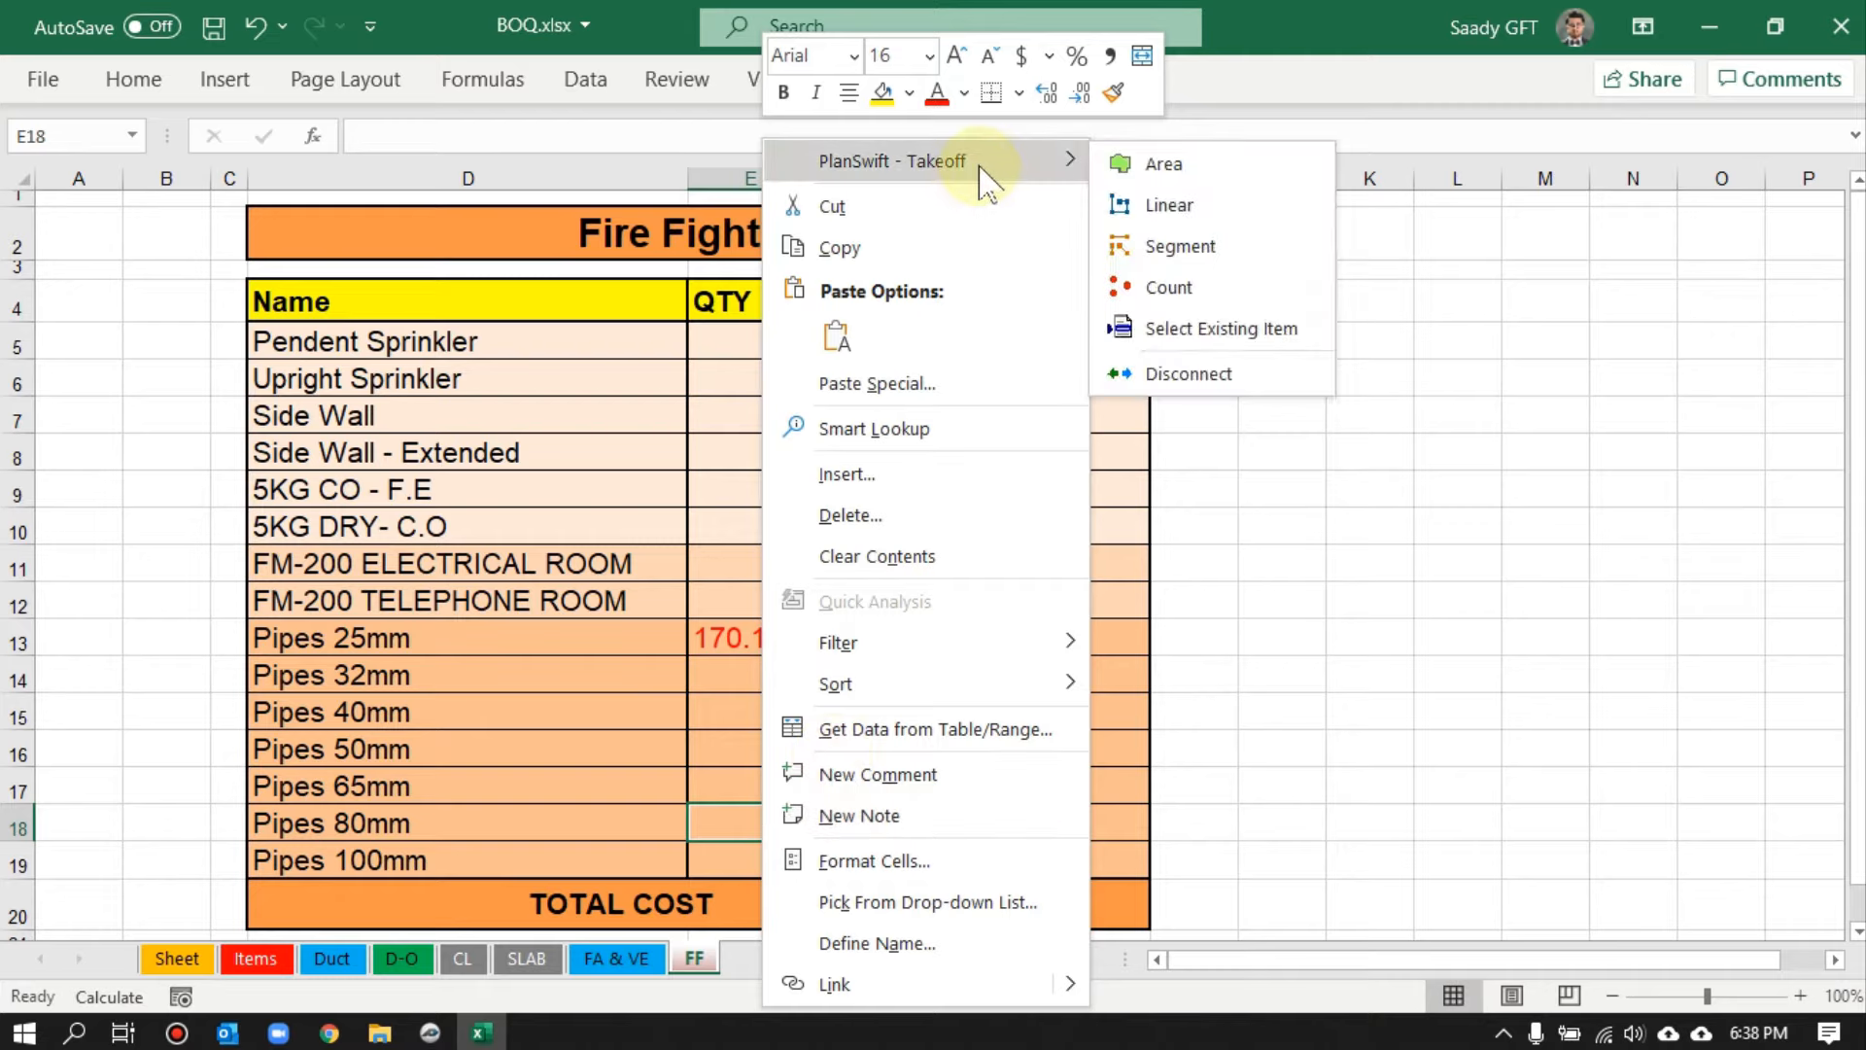
{"action": "left_click", "coordinate": [1171, 204]}
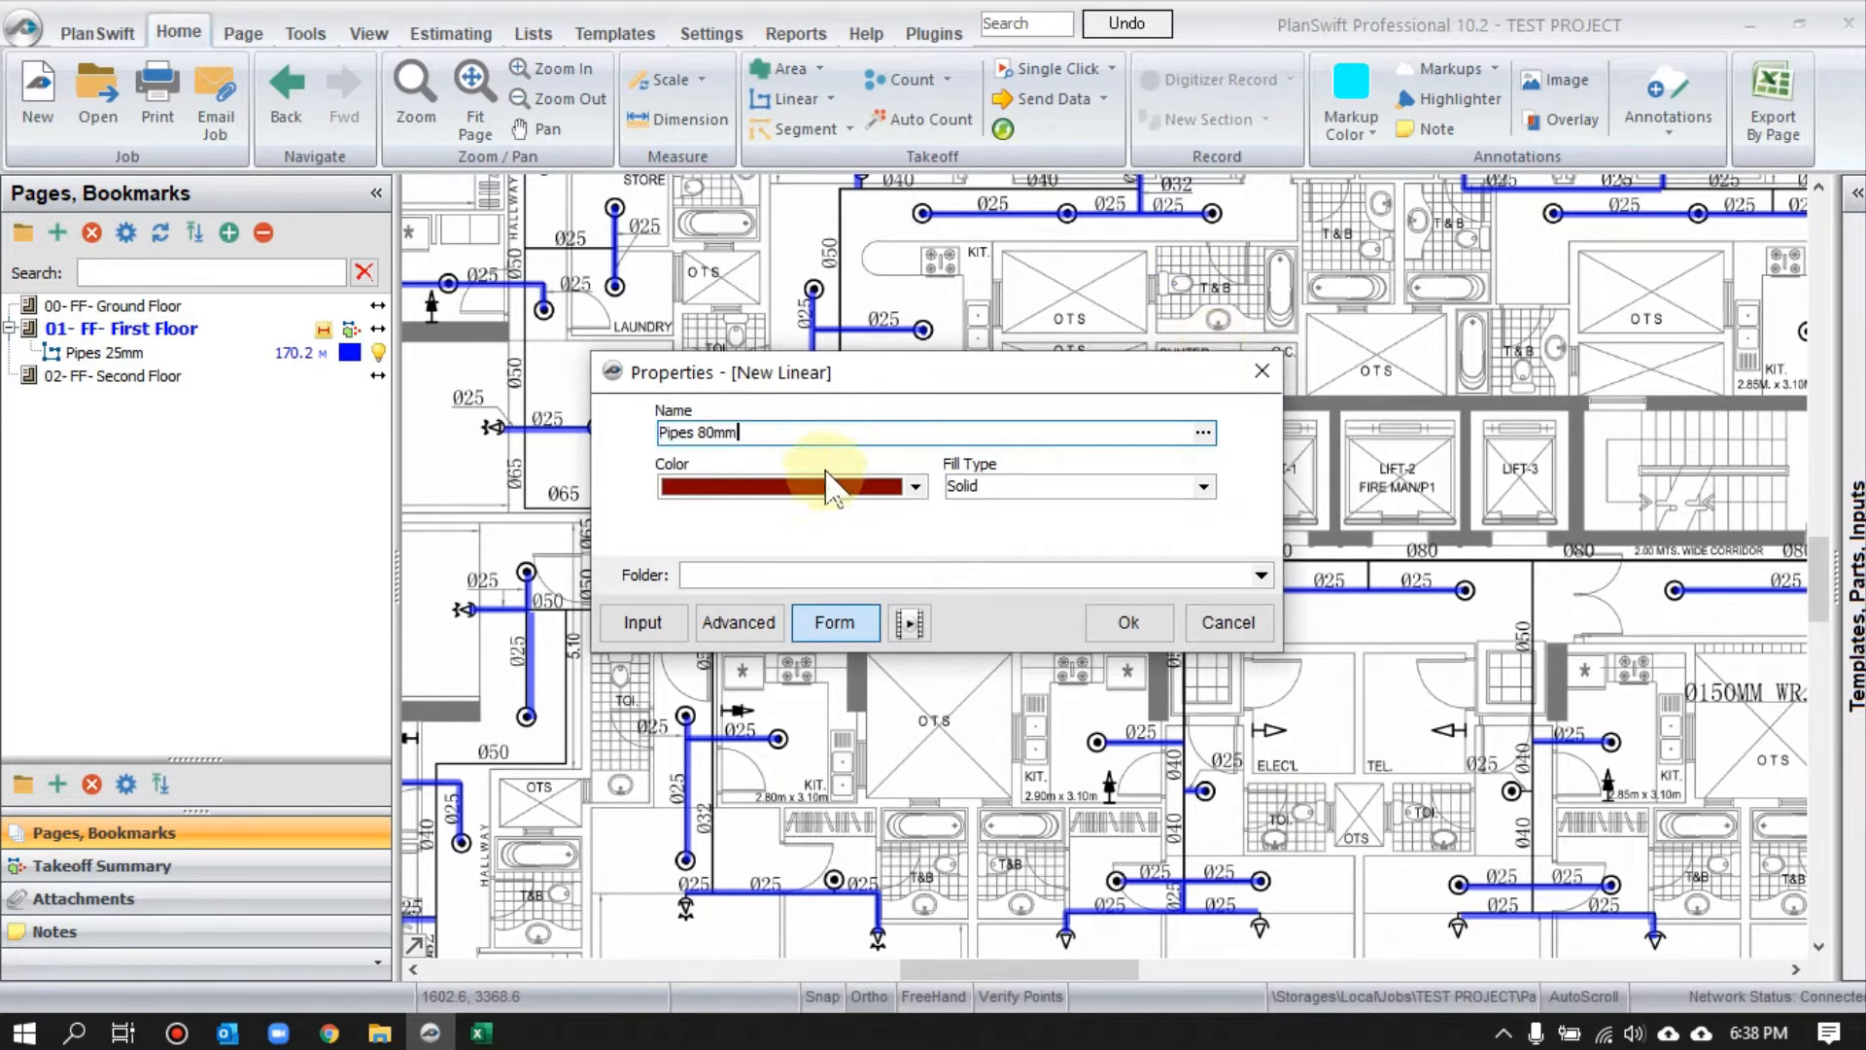
{"action": "left_click", "coordinate": [797, 488]}
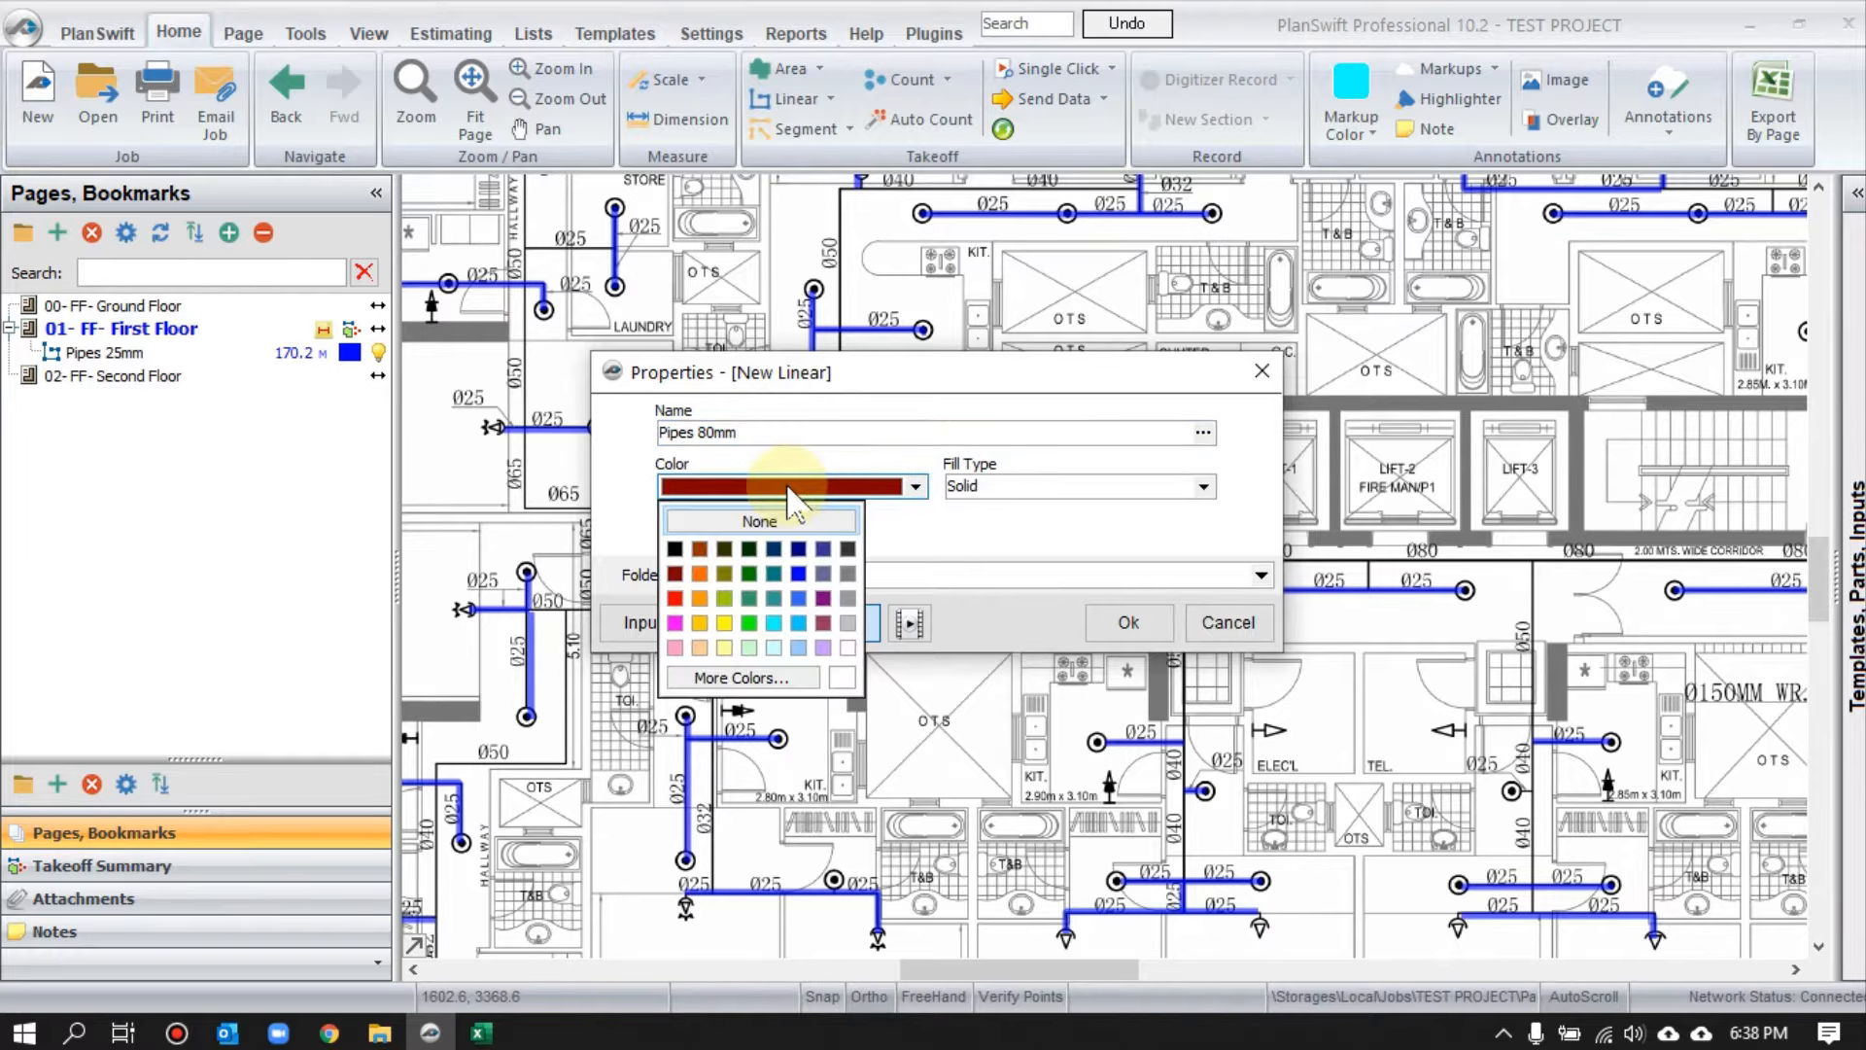
{"action": "left_click", "coordinate": [675, 598]}
{"action": "left_click", "coordinate": [1120, 624]}
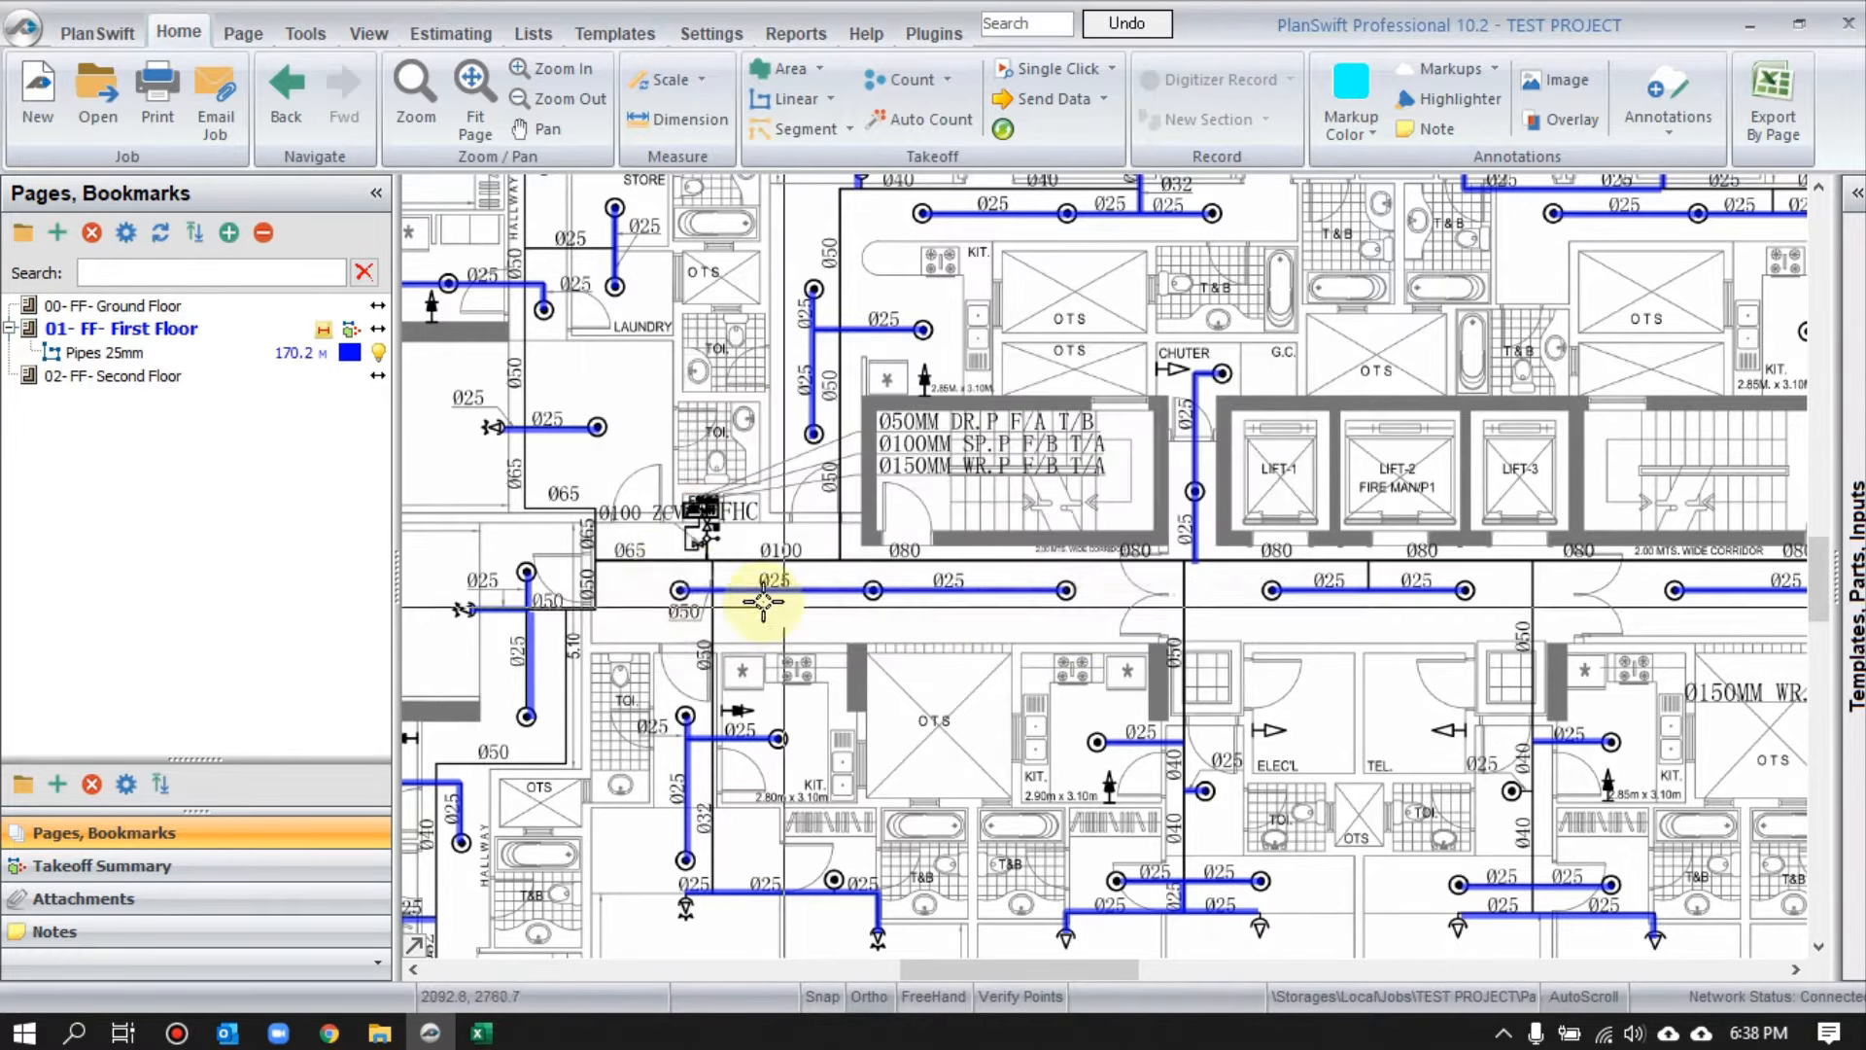
- Trace the corridor main from the Ø65 end beside the FHC to its far Ø65 end, about 31.1 m, and stop recording
{"action": "scroll", "coordinate": [622, 535], "scroll_direction": "up", "scroll_amount": 3}
{"action": "scroll", "coordinate": [569, 561], "scroll_direction": "down", "scroll_amount": 1}
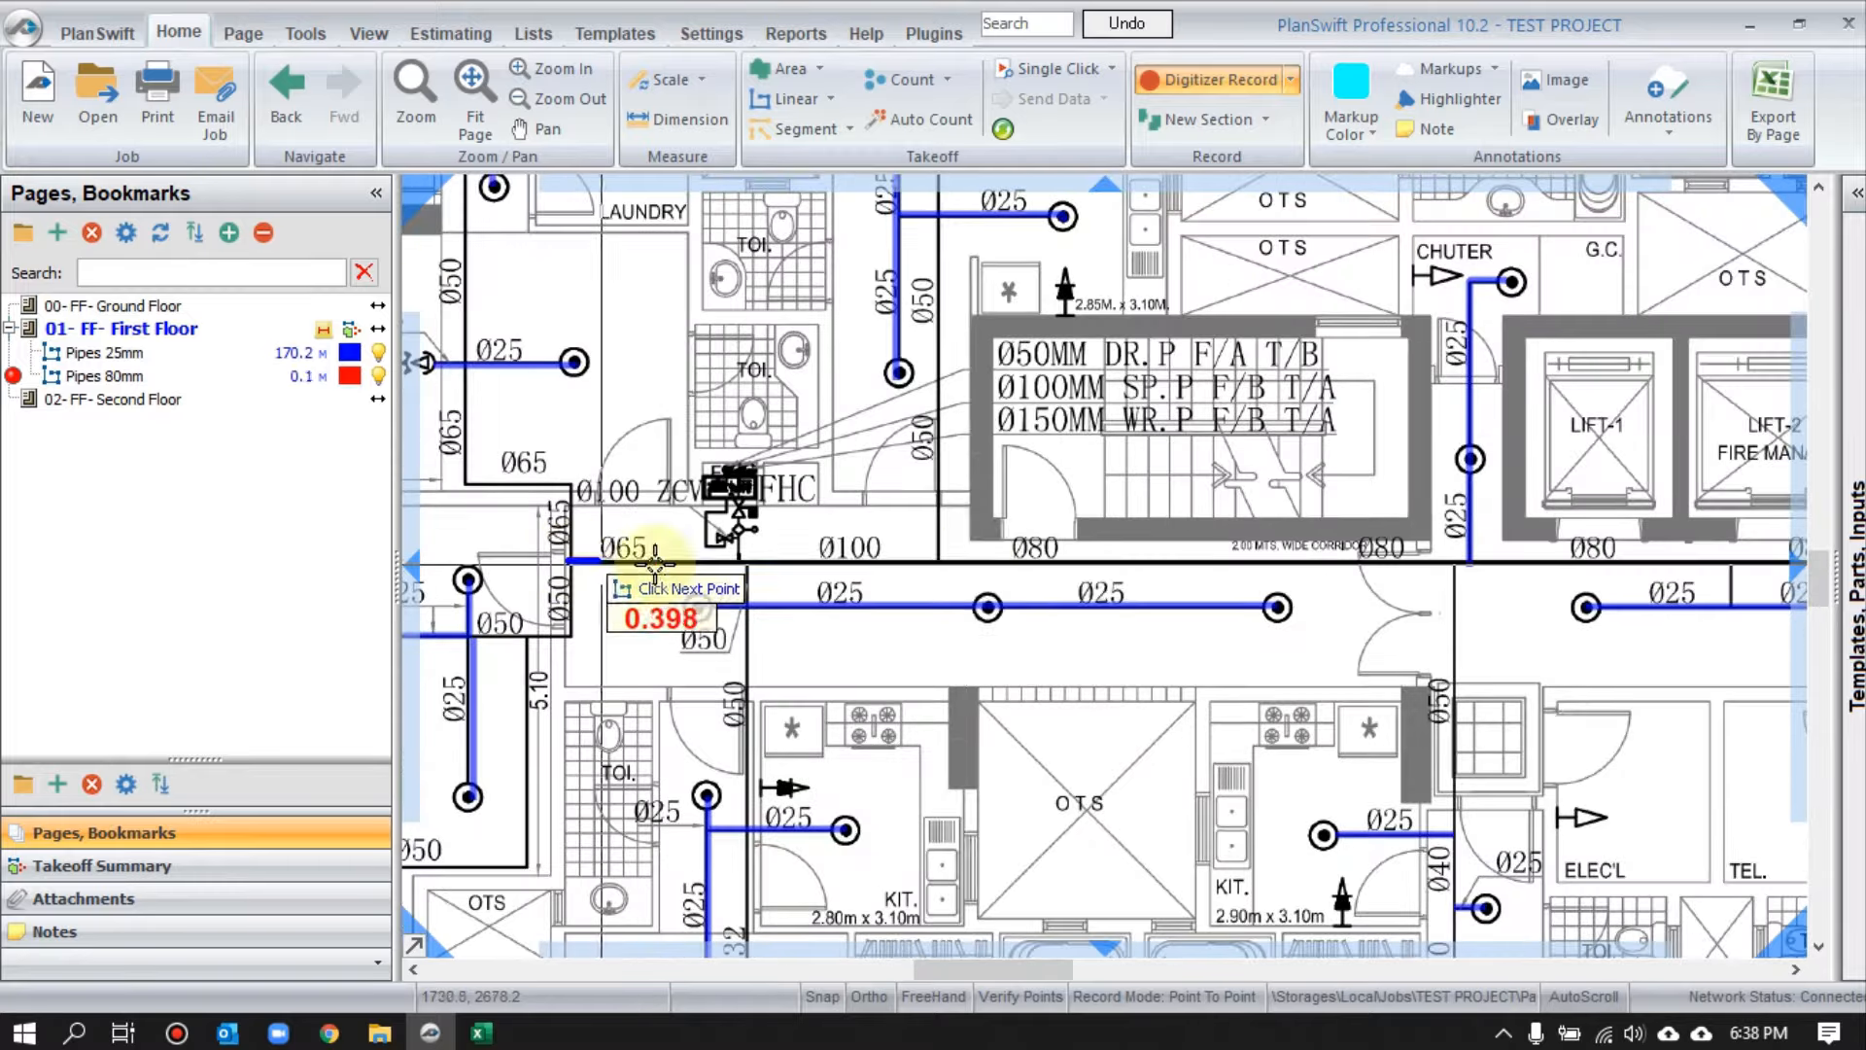
{"action": "scroll", "coordinate": [767, 516], "scroll_direction": "down", "scroll_amount": 1}
{"action": "left_click_drag", "start_coordinate": [1307, 509], "coordinate": [740, 526]}
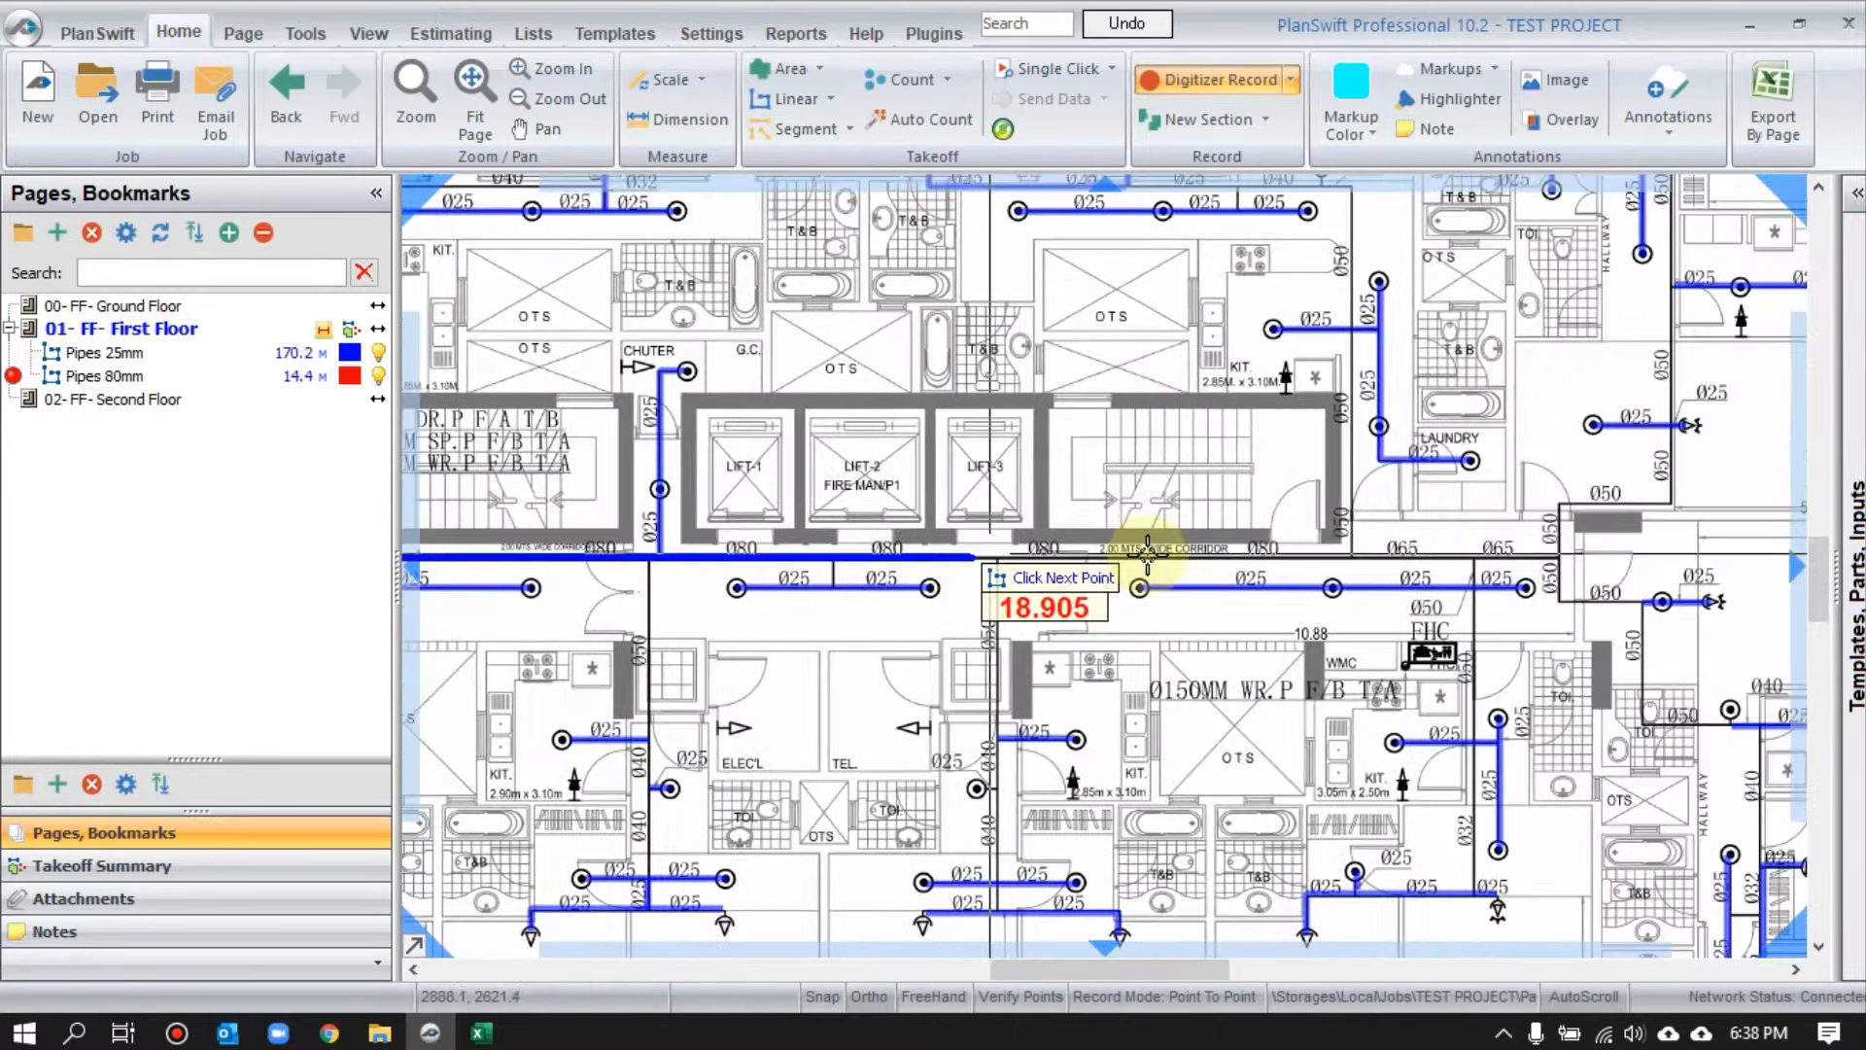
{"action": "scroll", "coordinate": [1556, 557], "scroll_direction": "up", "scroll_amount": 2}
{"action": "left_click", "coordinate": [1577, 558]}
{"action": "scroll", "coordinate": [1565, 572], "scroll_direction": "down", "scroll_amount": 2}
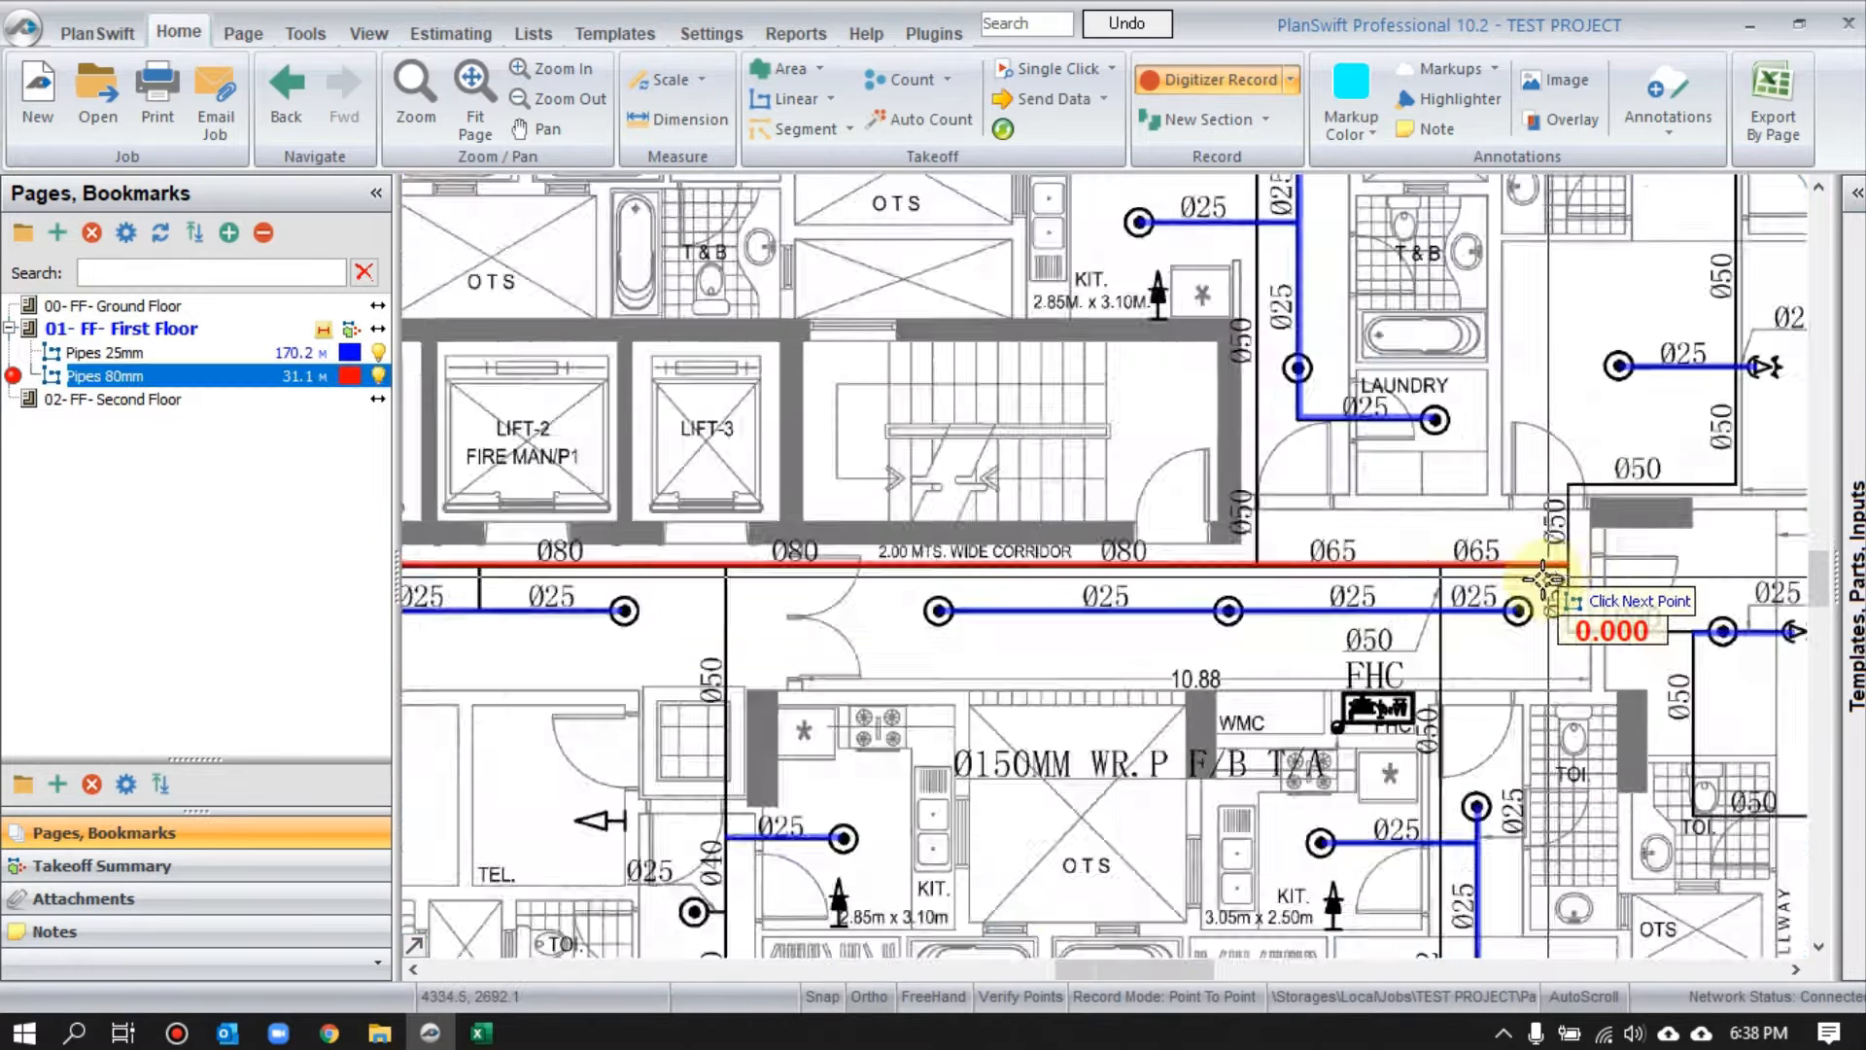
{"action": "left_click_drag", "start_coordinate": [879, 439], "coordinate": [1071, 468]}
{"action": "scroll", "coordinate": [1001, 458], "scroll_direction": "down", "scroll_amount": 1}
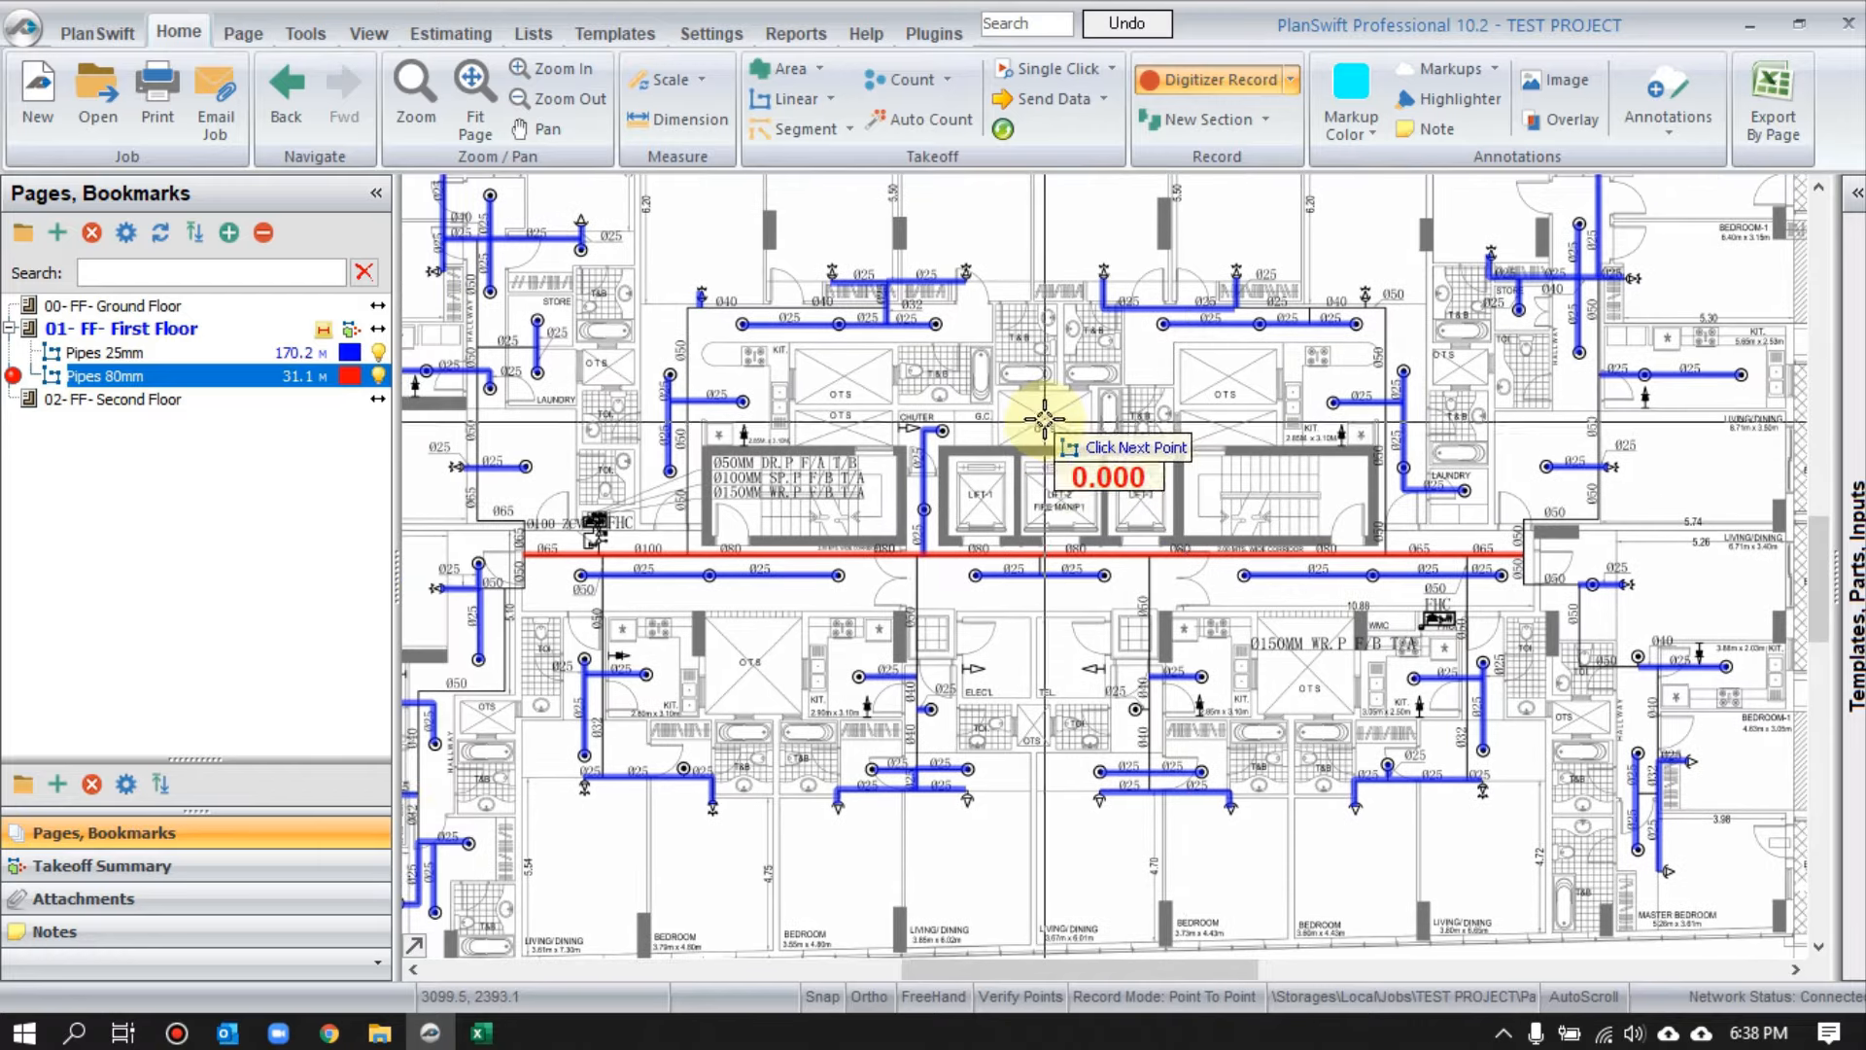
{"action": "right_click", "coordinate": [1031, 404]}
{"action": "left_click", "coordinate": [1077, 468]}
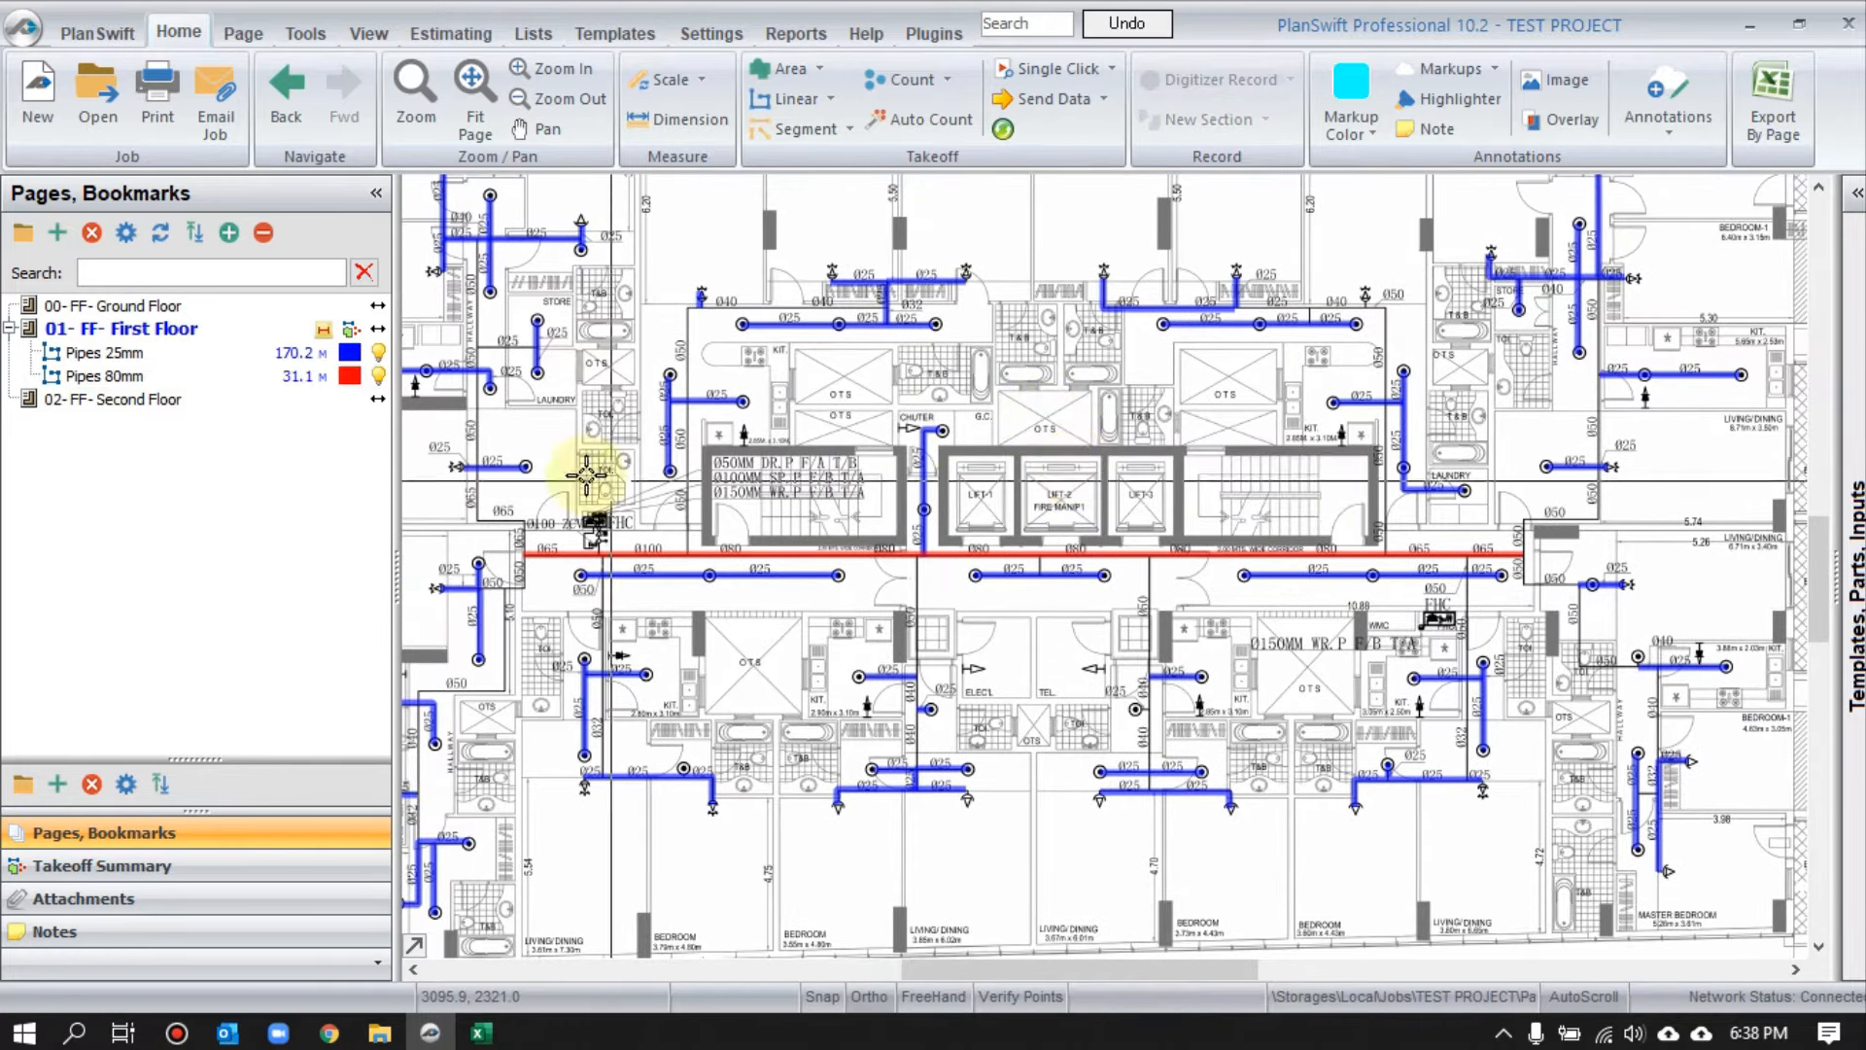
- Switch to the BOQ workbook in Excel and copy the name text Pipes 50mm from cell D16
{"action": "left_click", "coordinate": [481, 1034]}
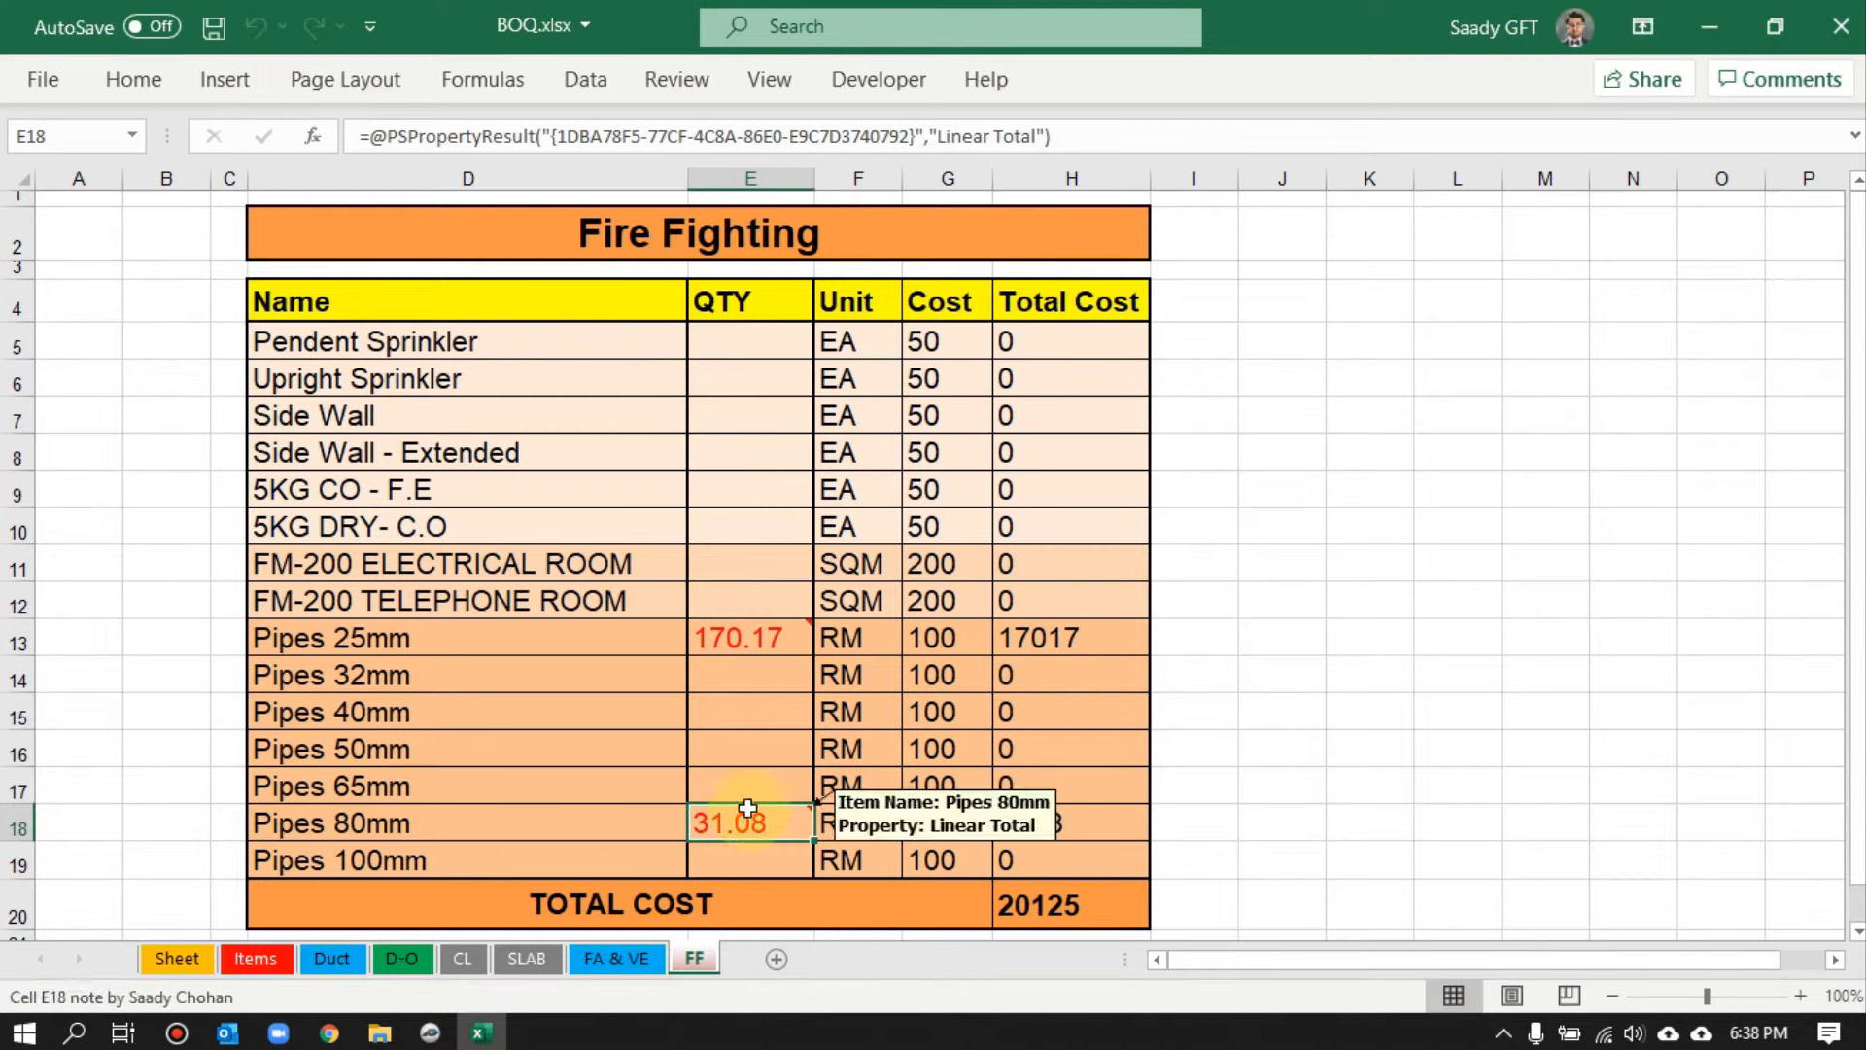
{"action": "left_click", "coordinate": [450, 750]}
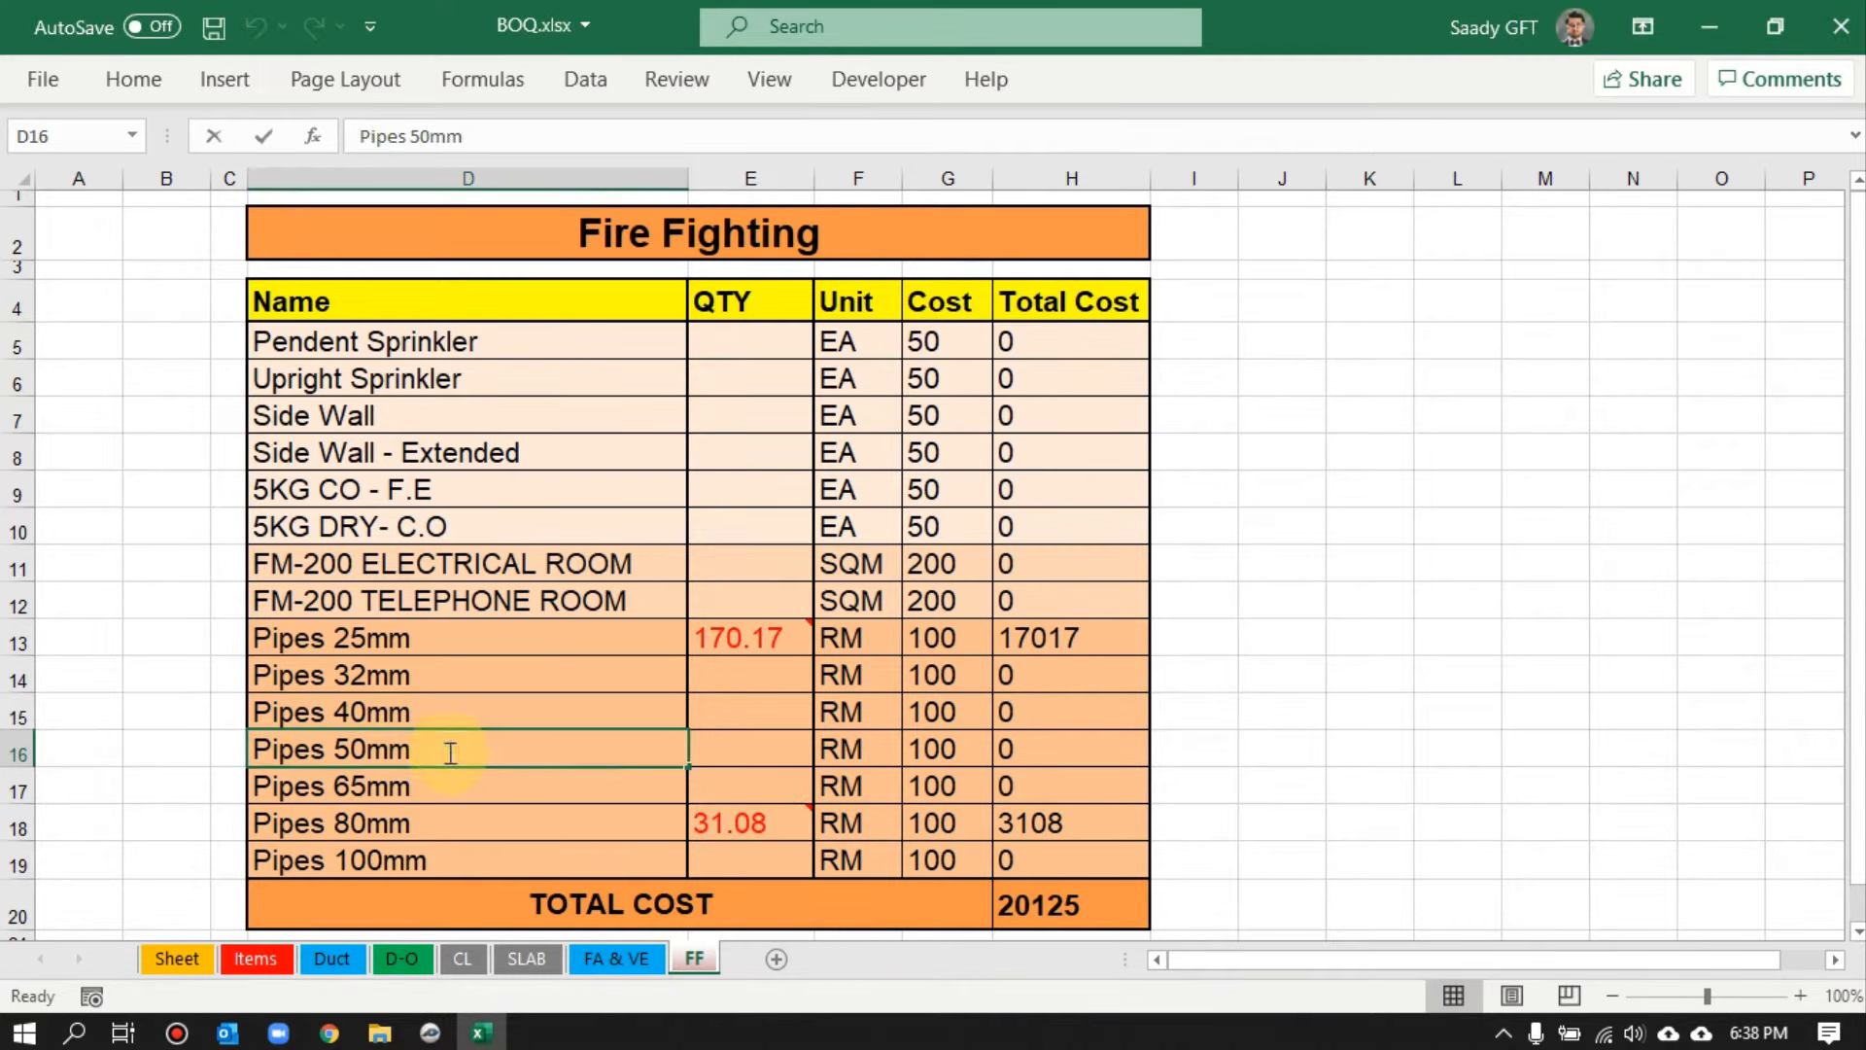
{"action": "left_click", "coordinate": [742, 759]}
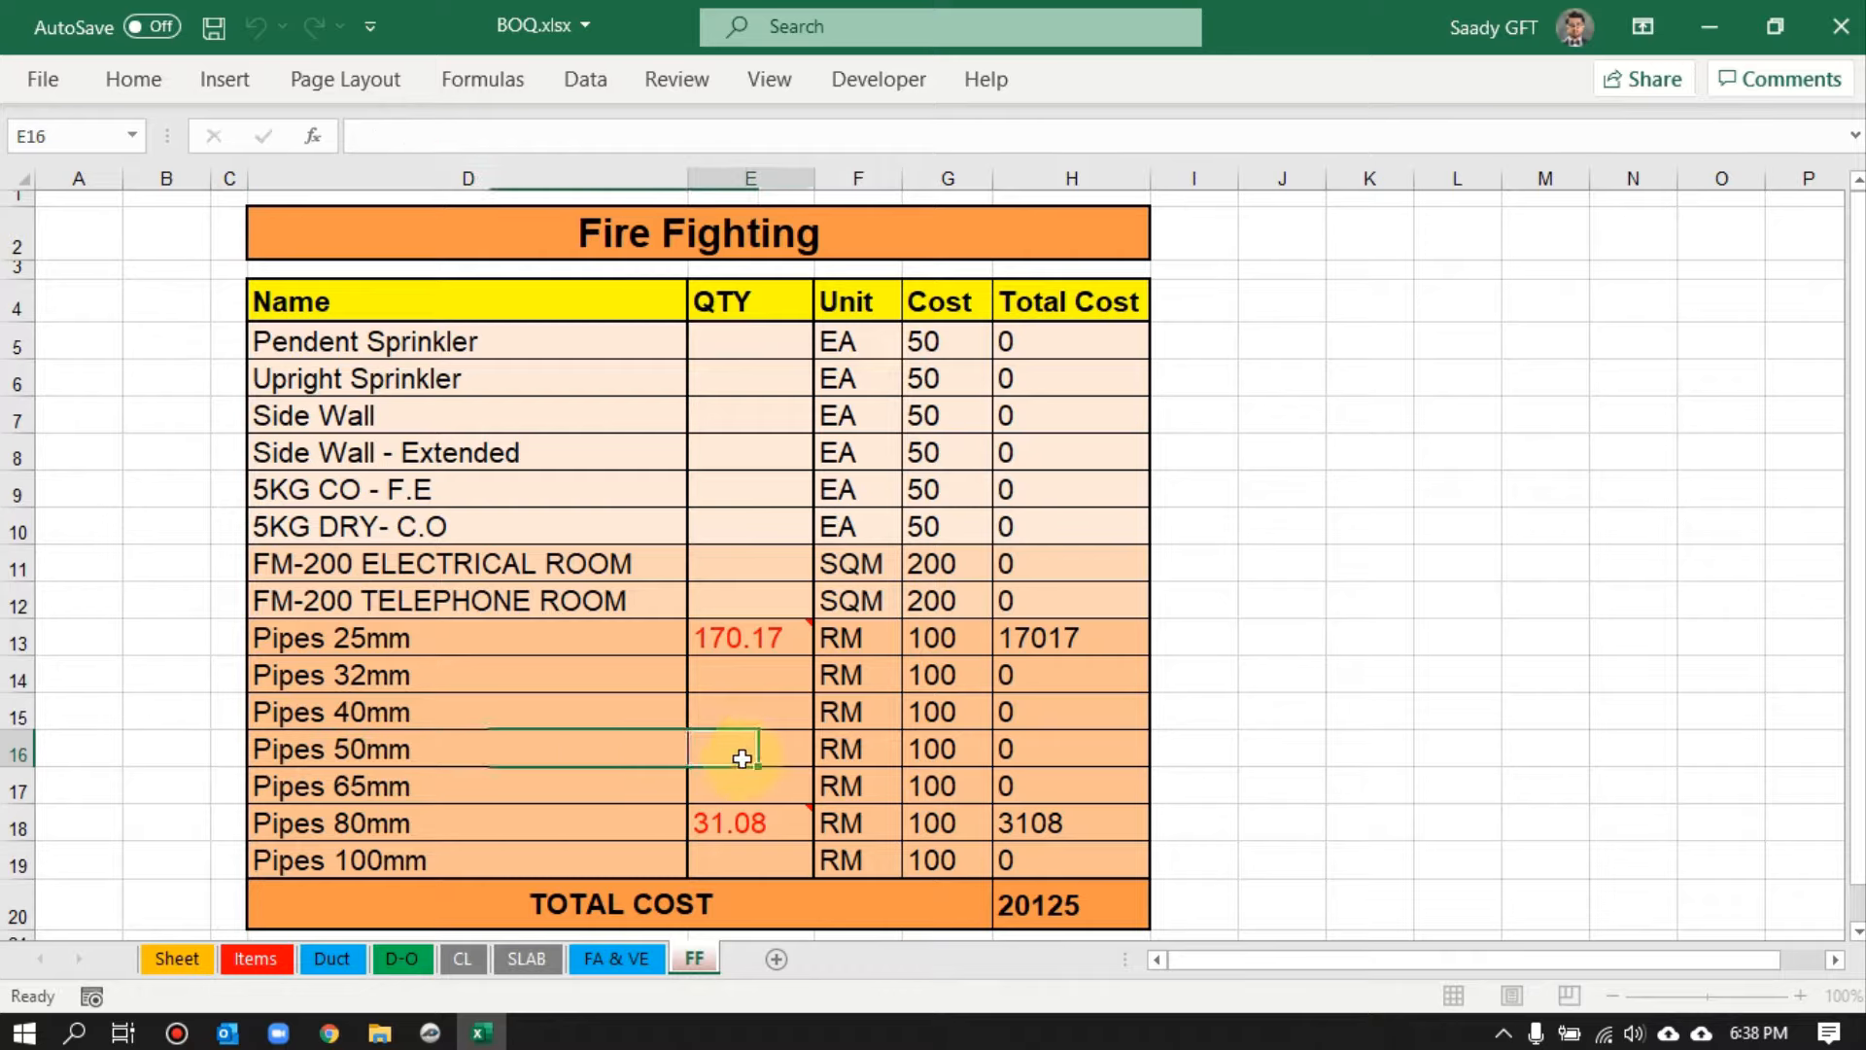
- Start a PlanSwift linear takeoff linked to QTY cell E16, named Pipes 50mm and coloured green
{"action": "right_click", "coordinate": [754, 747]}
{"action": "mouse_move", "coordinate": [1017, 163]}
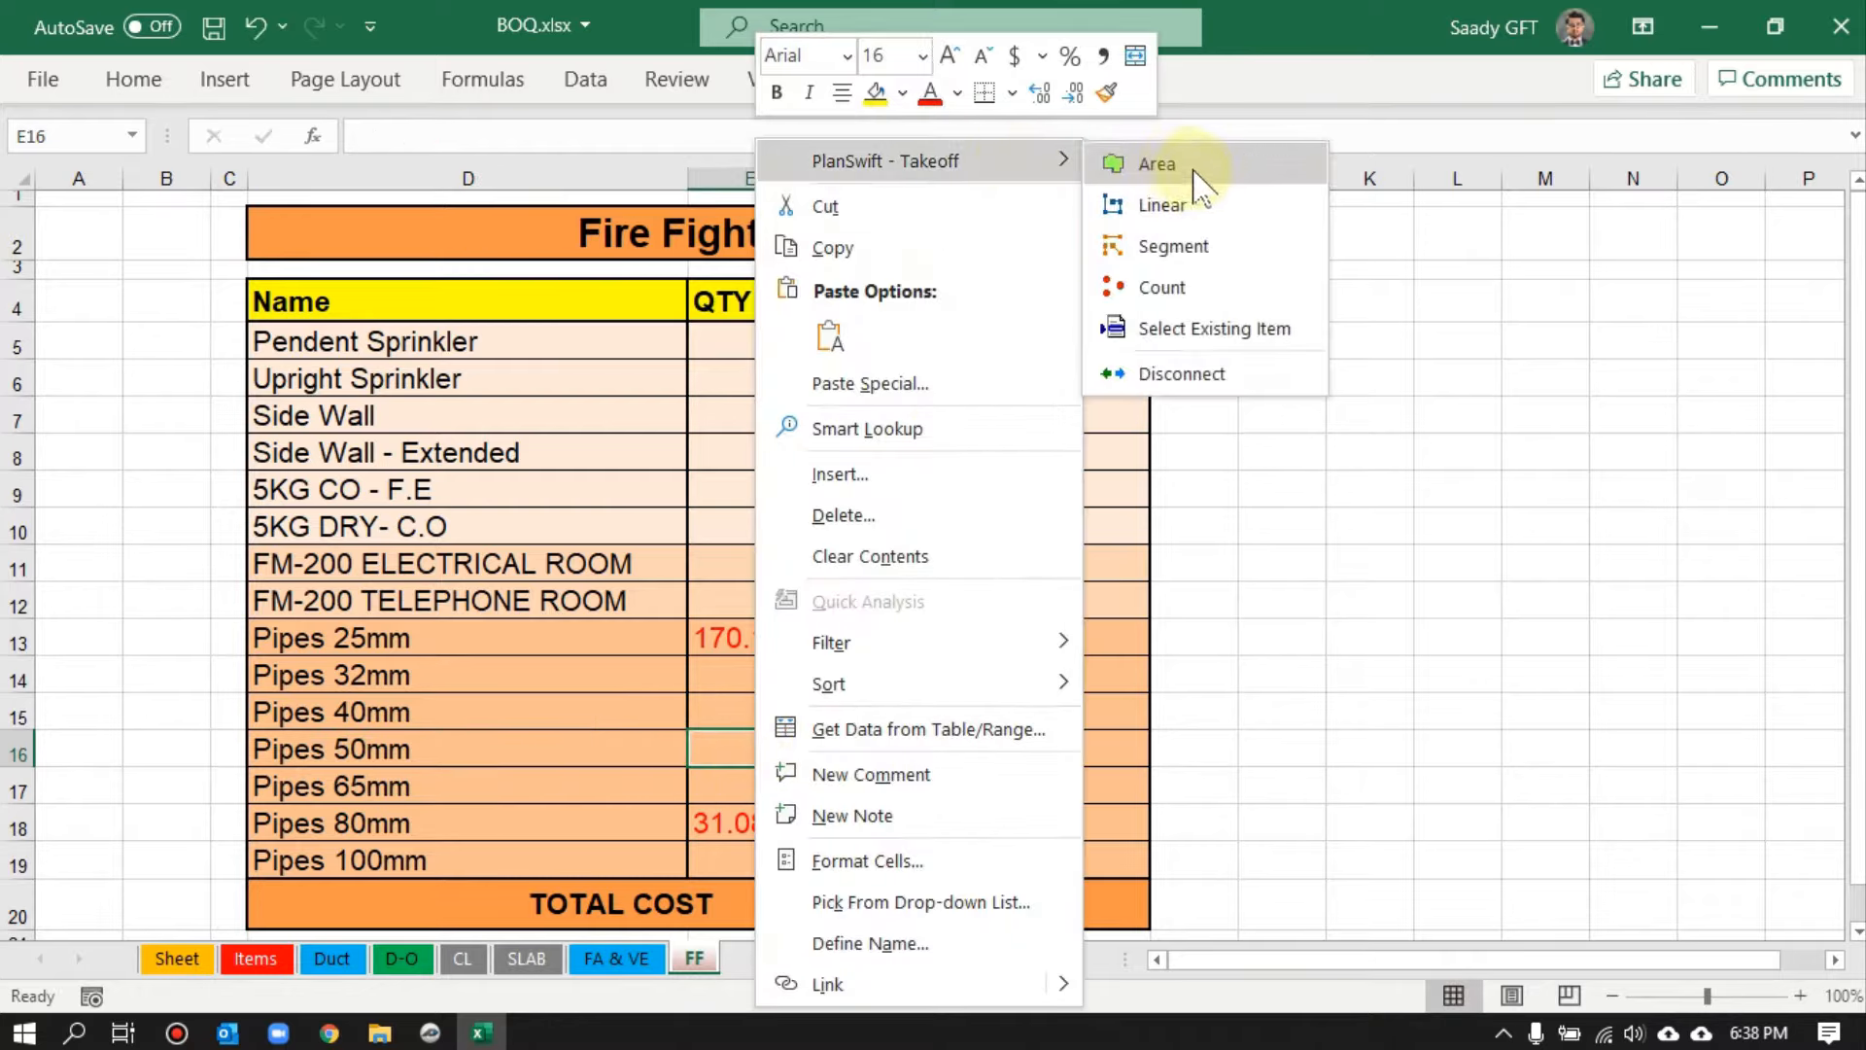
{"action": "left_click", "coordinate": [1163, 204]}
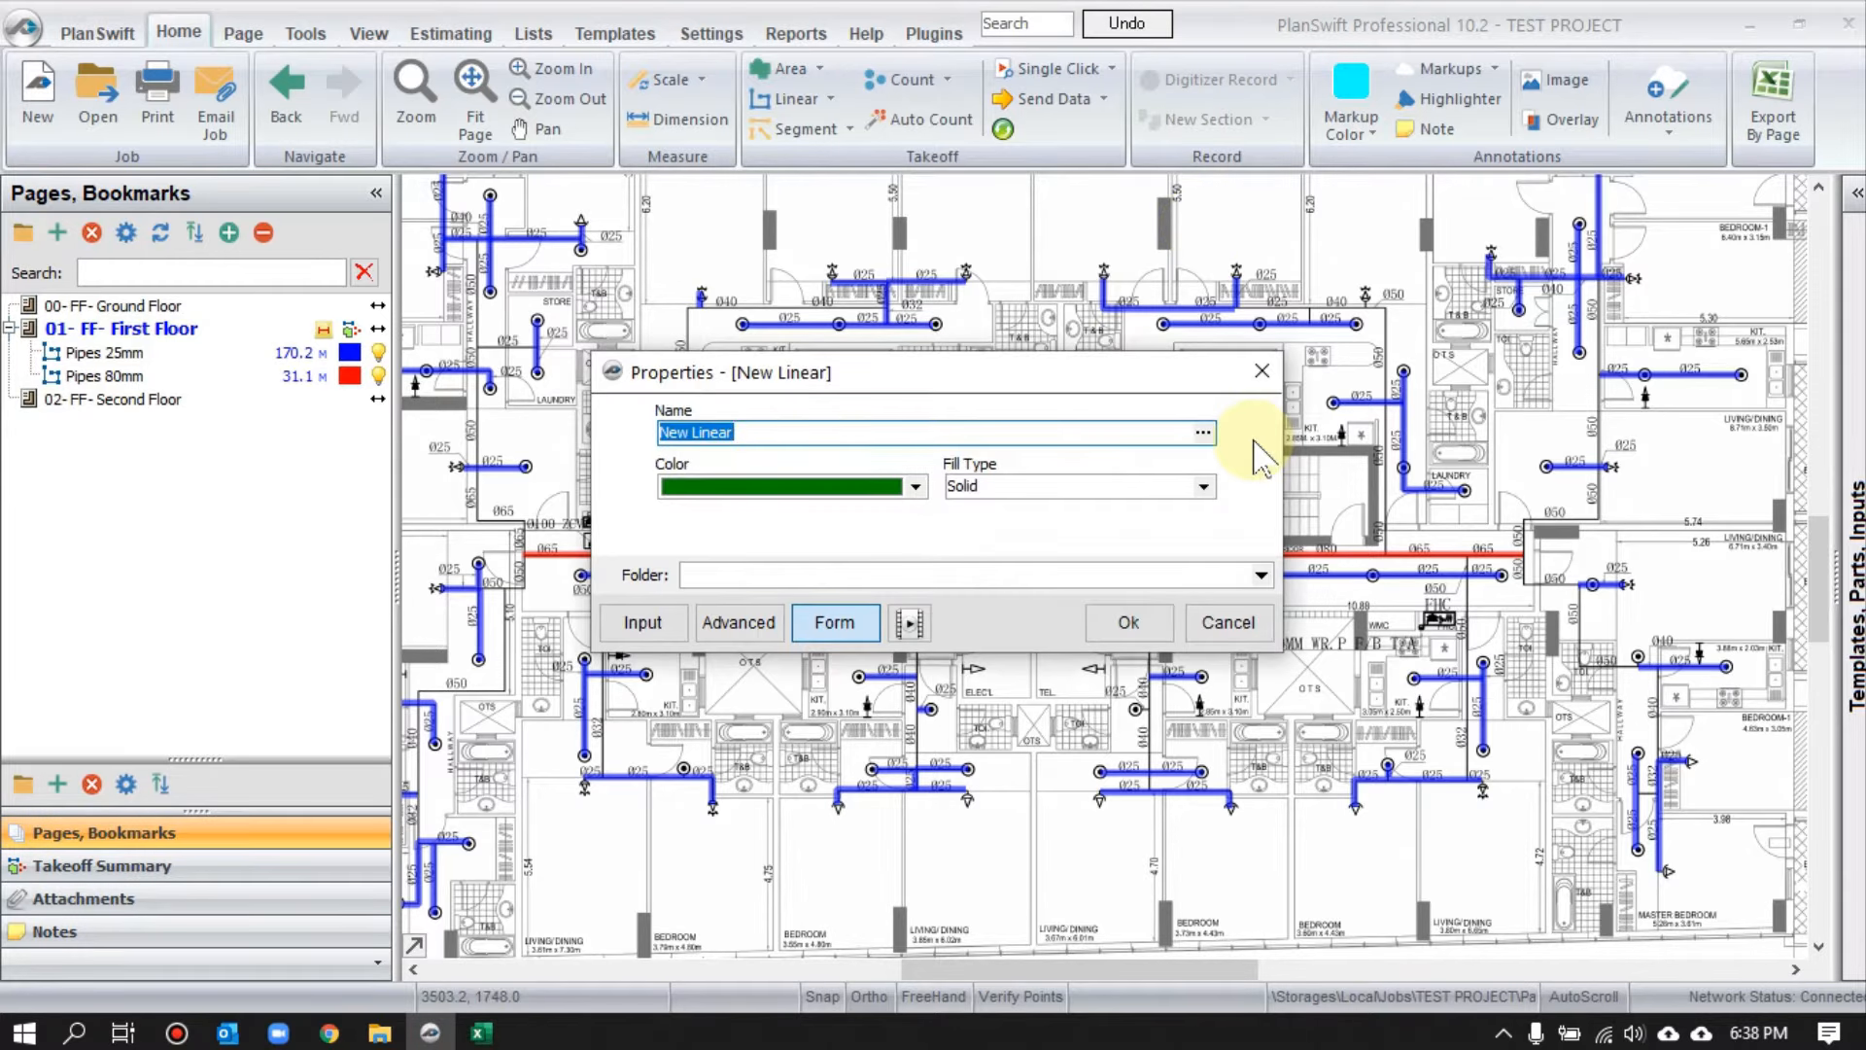
{"action": "left_click", "coordinate": [914, 487]}
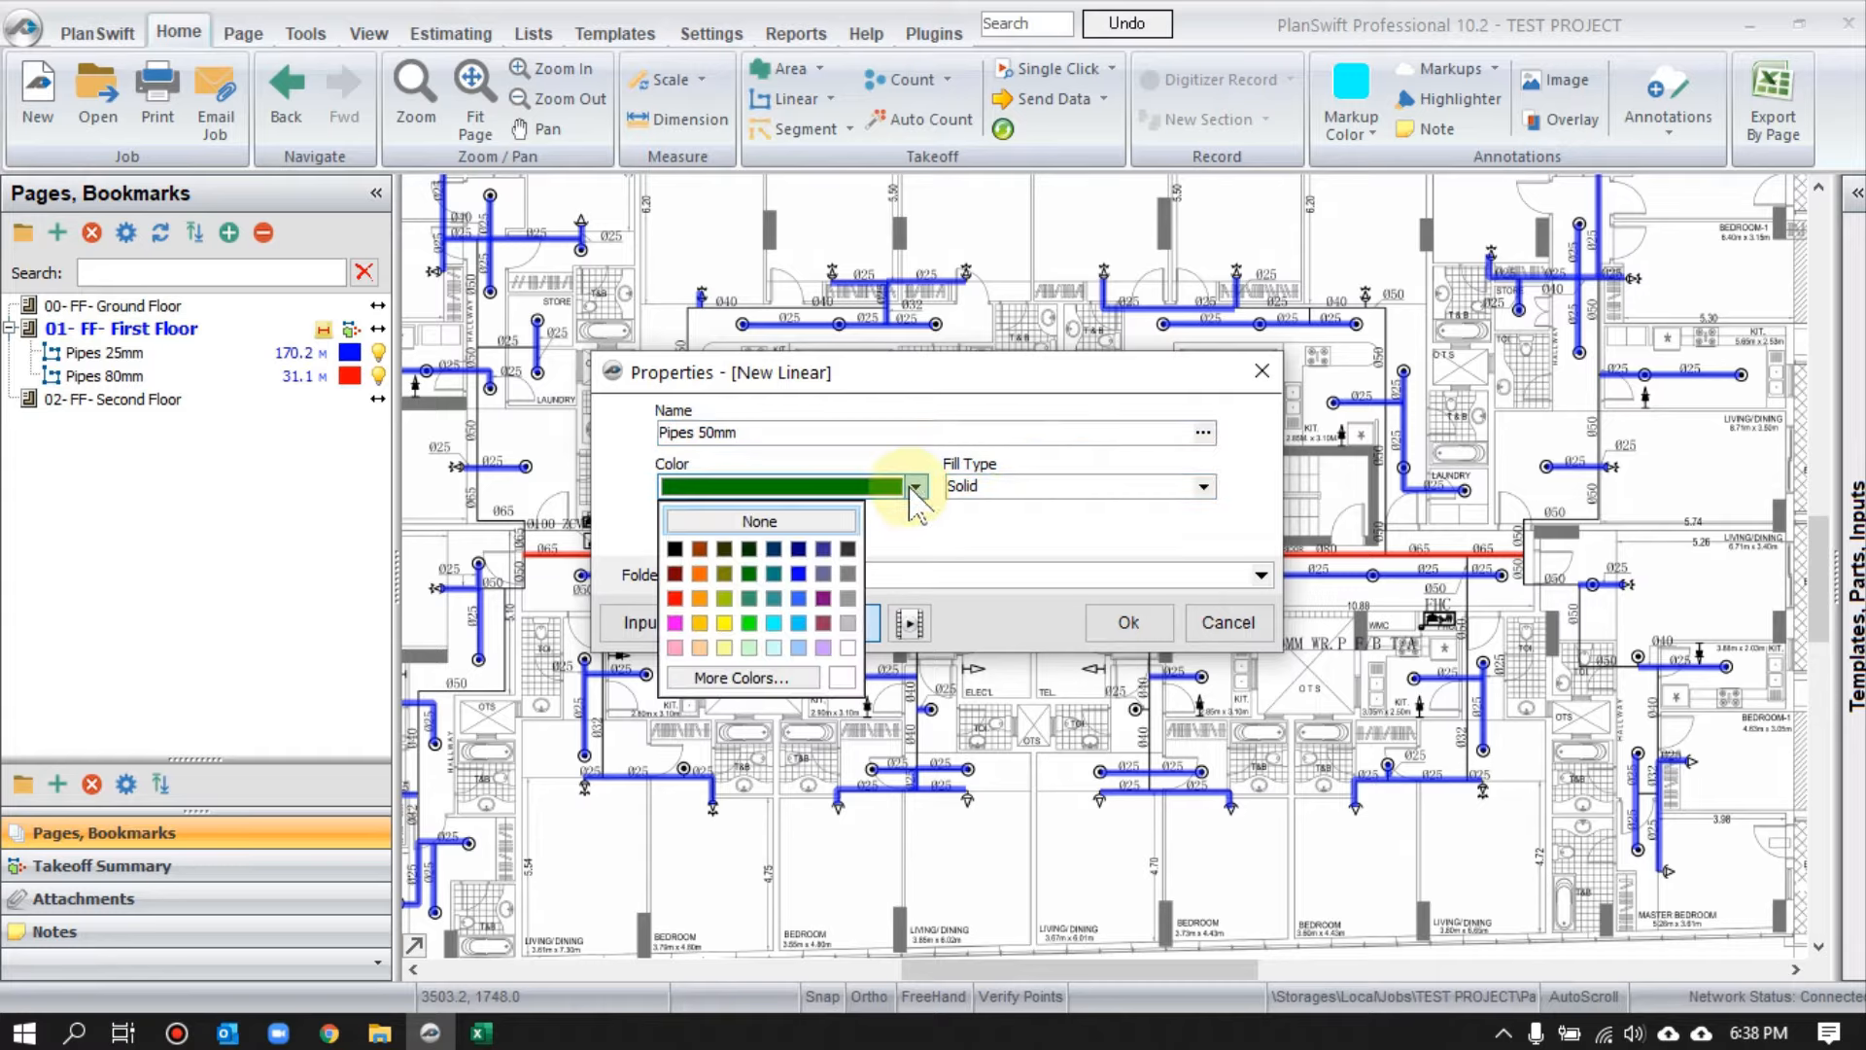
{"action": "left_click", "coordinate": [767, 612]}
{"action": "left_click", "coordinate": [1111, 624]}
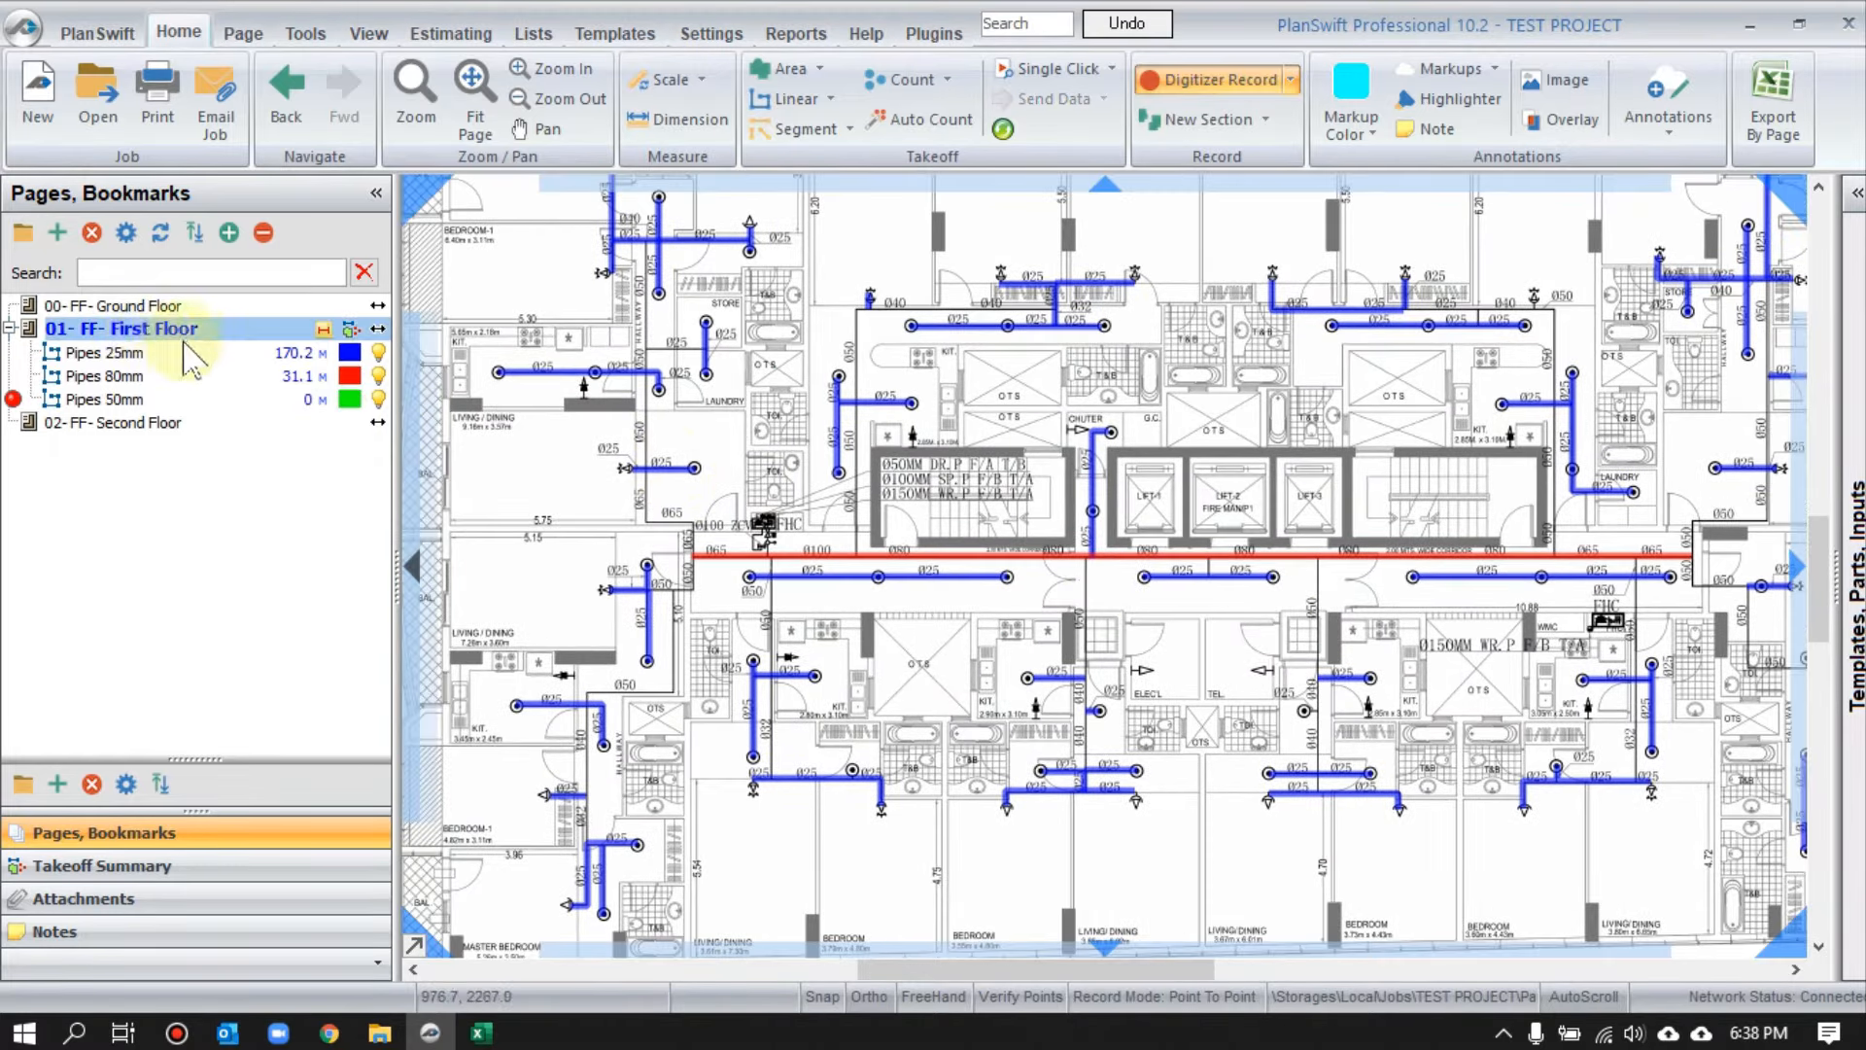
- Trace the Ø50 pipe from the hallway beside the Store down past the Laundry and around the corridor main's end, about 12.9 m
{"action": "left_click", "coordinate": [136, 424]}
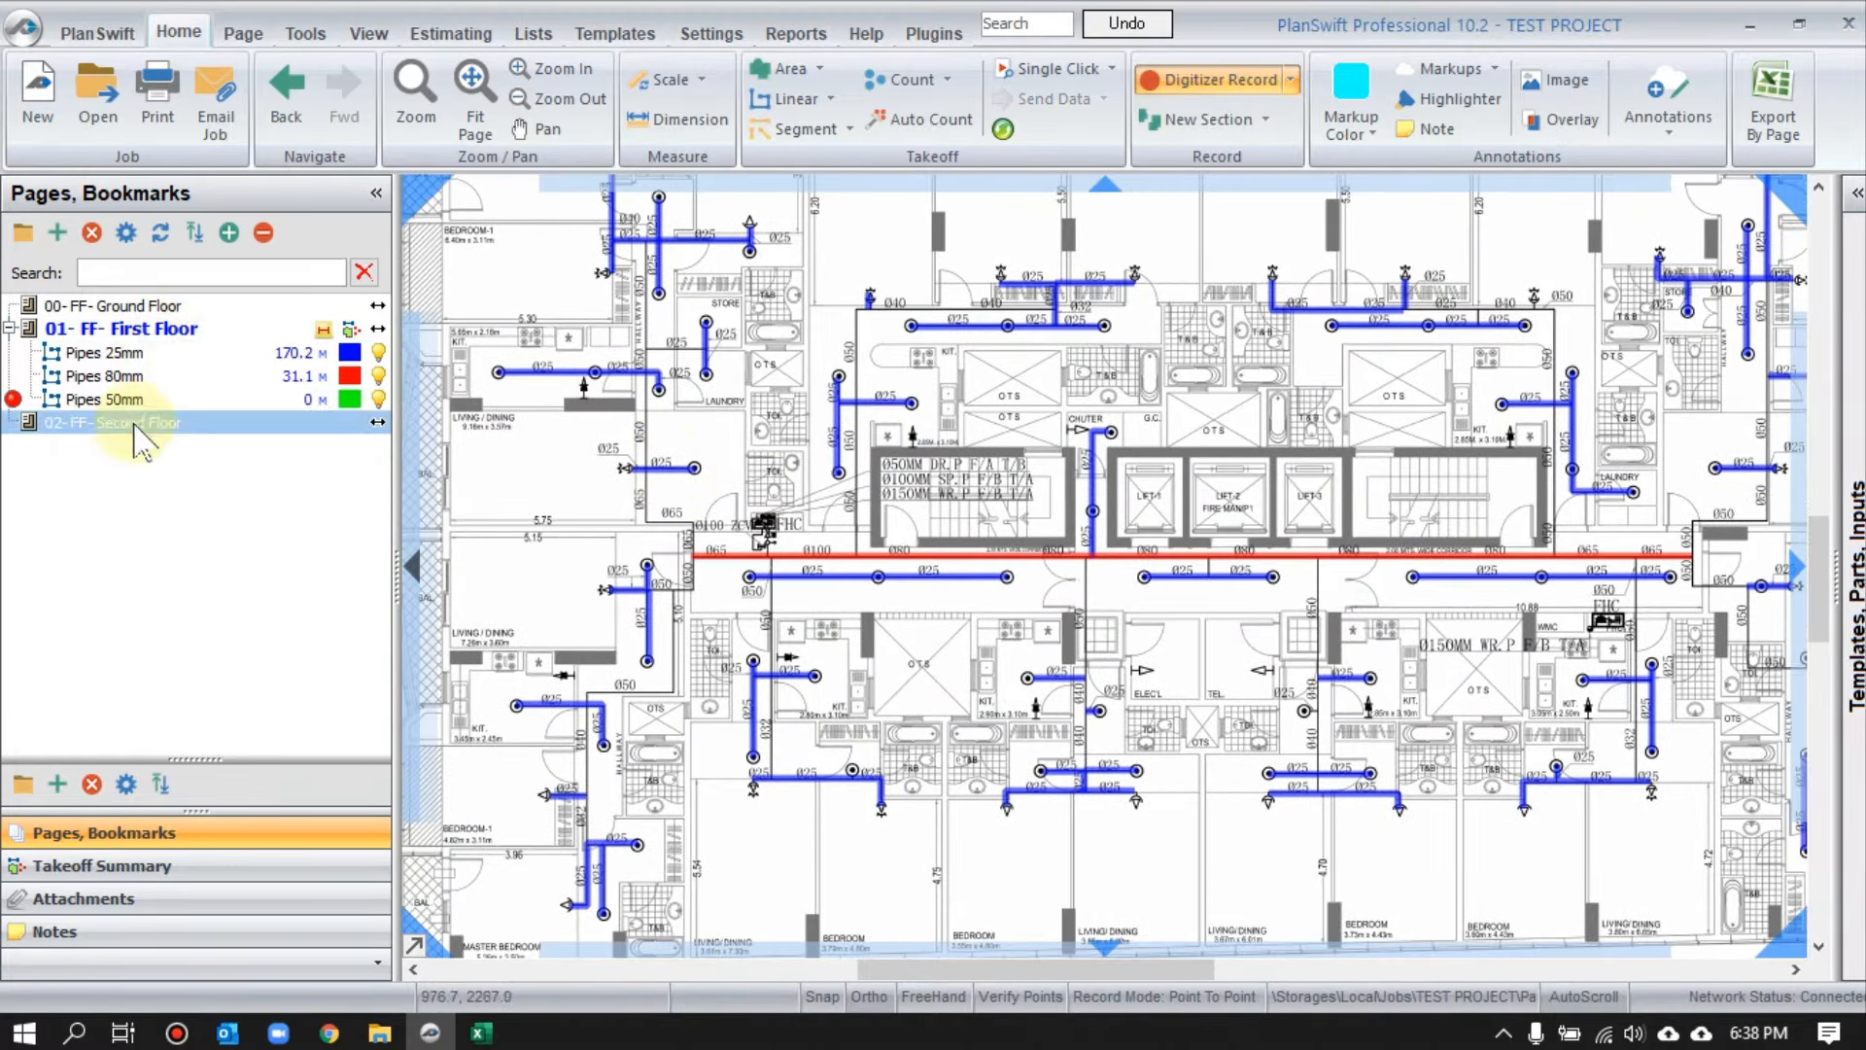
{"action": "scroll", "coordinate": [622, 292], "scroll_direction": "up", "scroll_amount": 3}
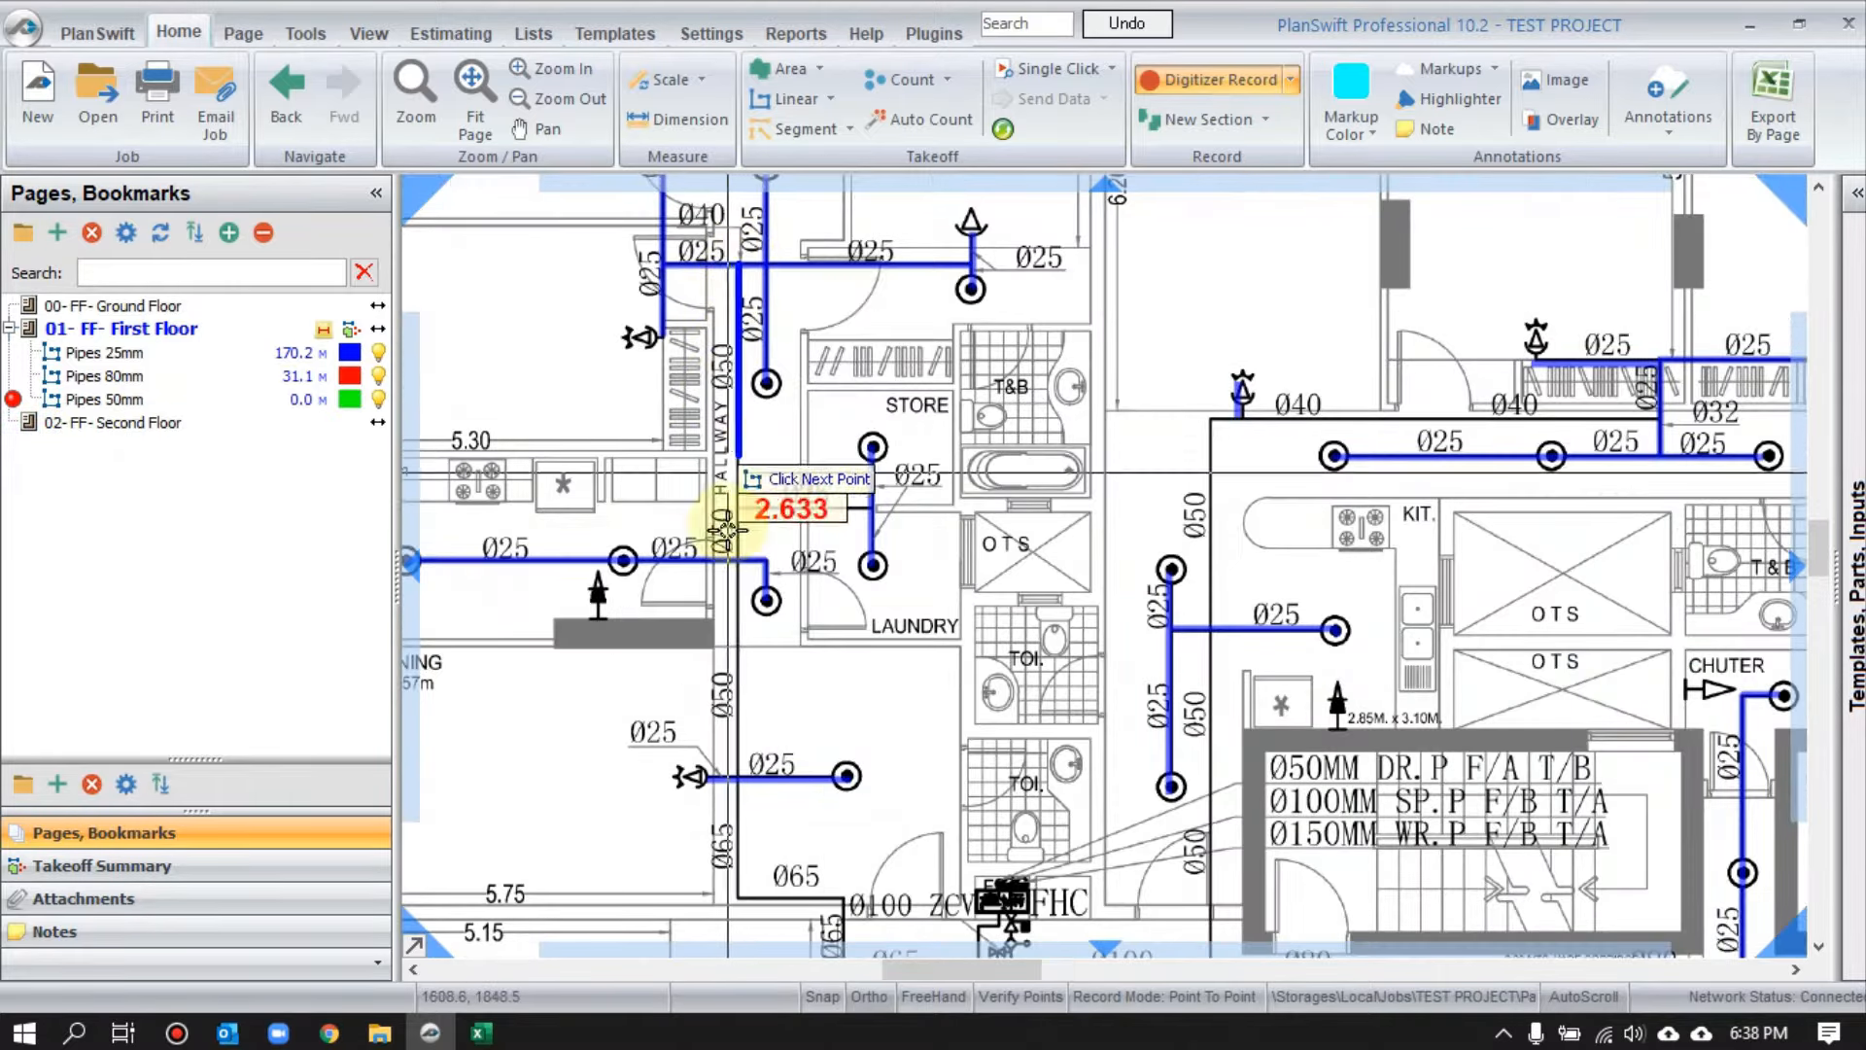
{"action": "scroll", "coordinate": [757, 476], "scroll_direction": "down", "scroll_amount": 4}
{"action": "left_click", "coordinate": [748, 501]}
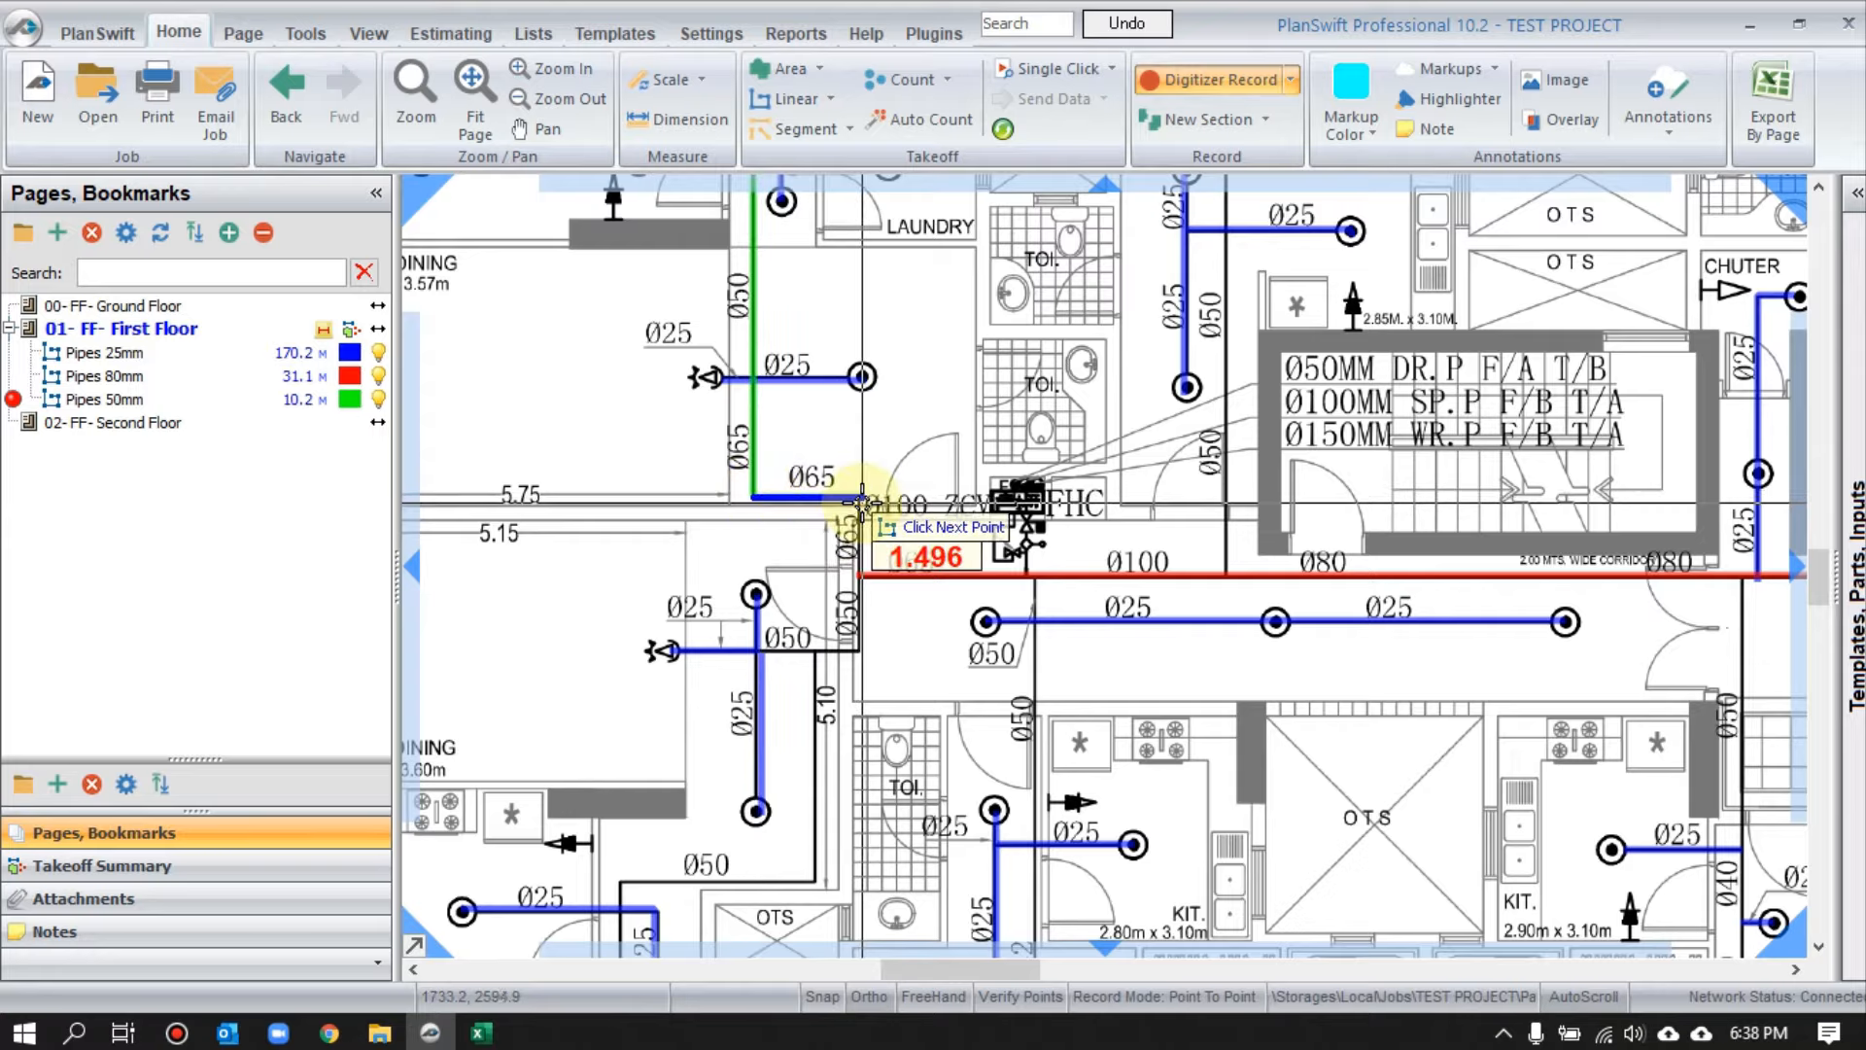
{"action": "scroll", "coordinate": [819, 479], "scroll_direction": "up", "scroll_amount": 3}
{"action": "scroll", "coordinate": [817, 479], "scroll_direction": "down", "scroll_amount": 3}
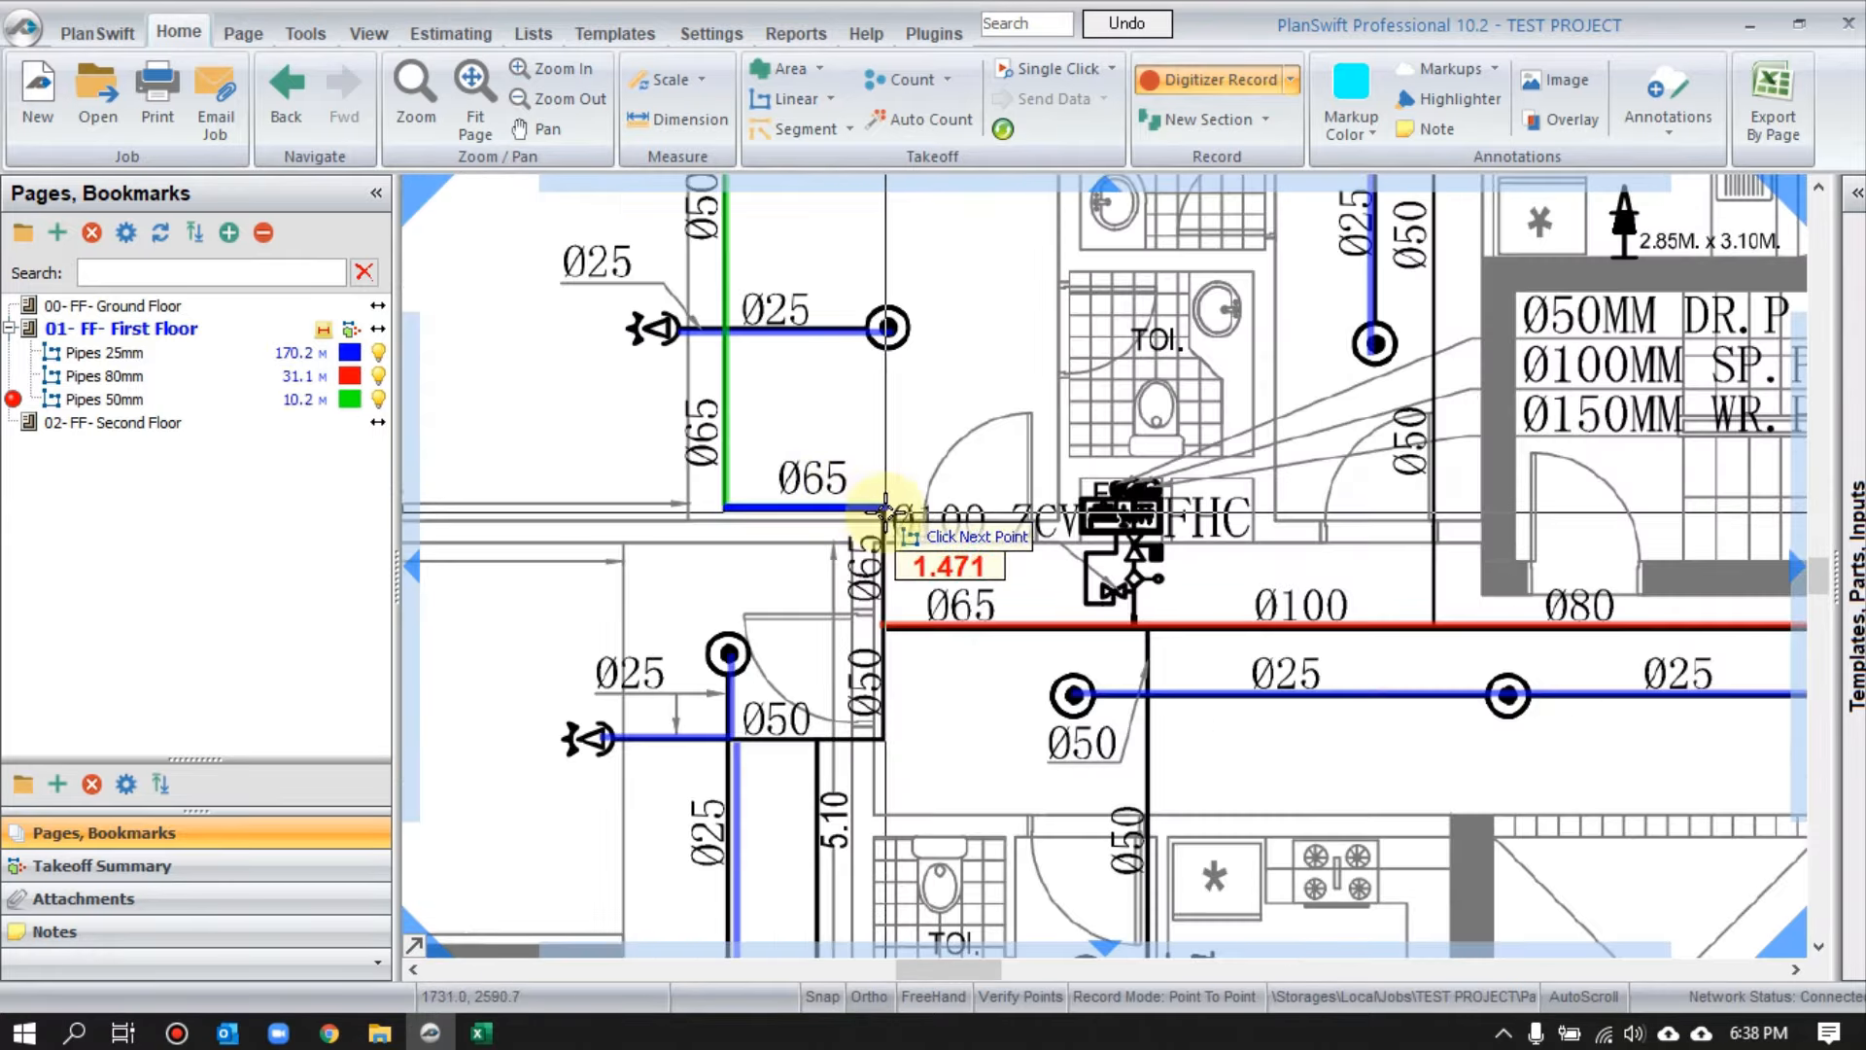
{"action": "left_click", "coordinate": [884, 507]}
{"action": "scroll", "coordinate": [882, 564], "scroll_direction": "down", "scroll_amount": 3}
{"action": "scroll", "coordinate": [881, 680], "scroll_direction": "up", "scroll_amount": 3}
{"action": "left_click", "coordinate": [883, 739]}
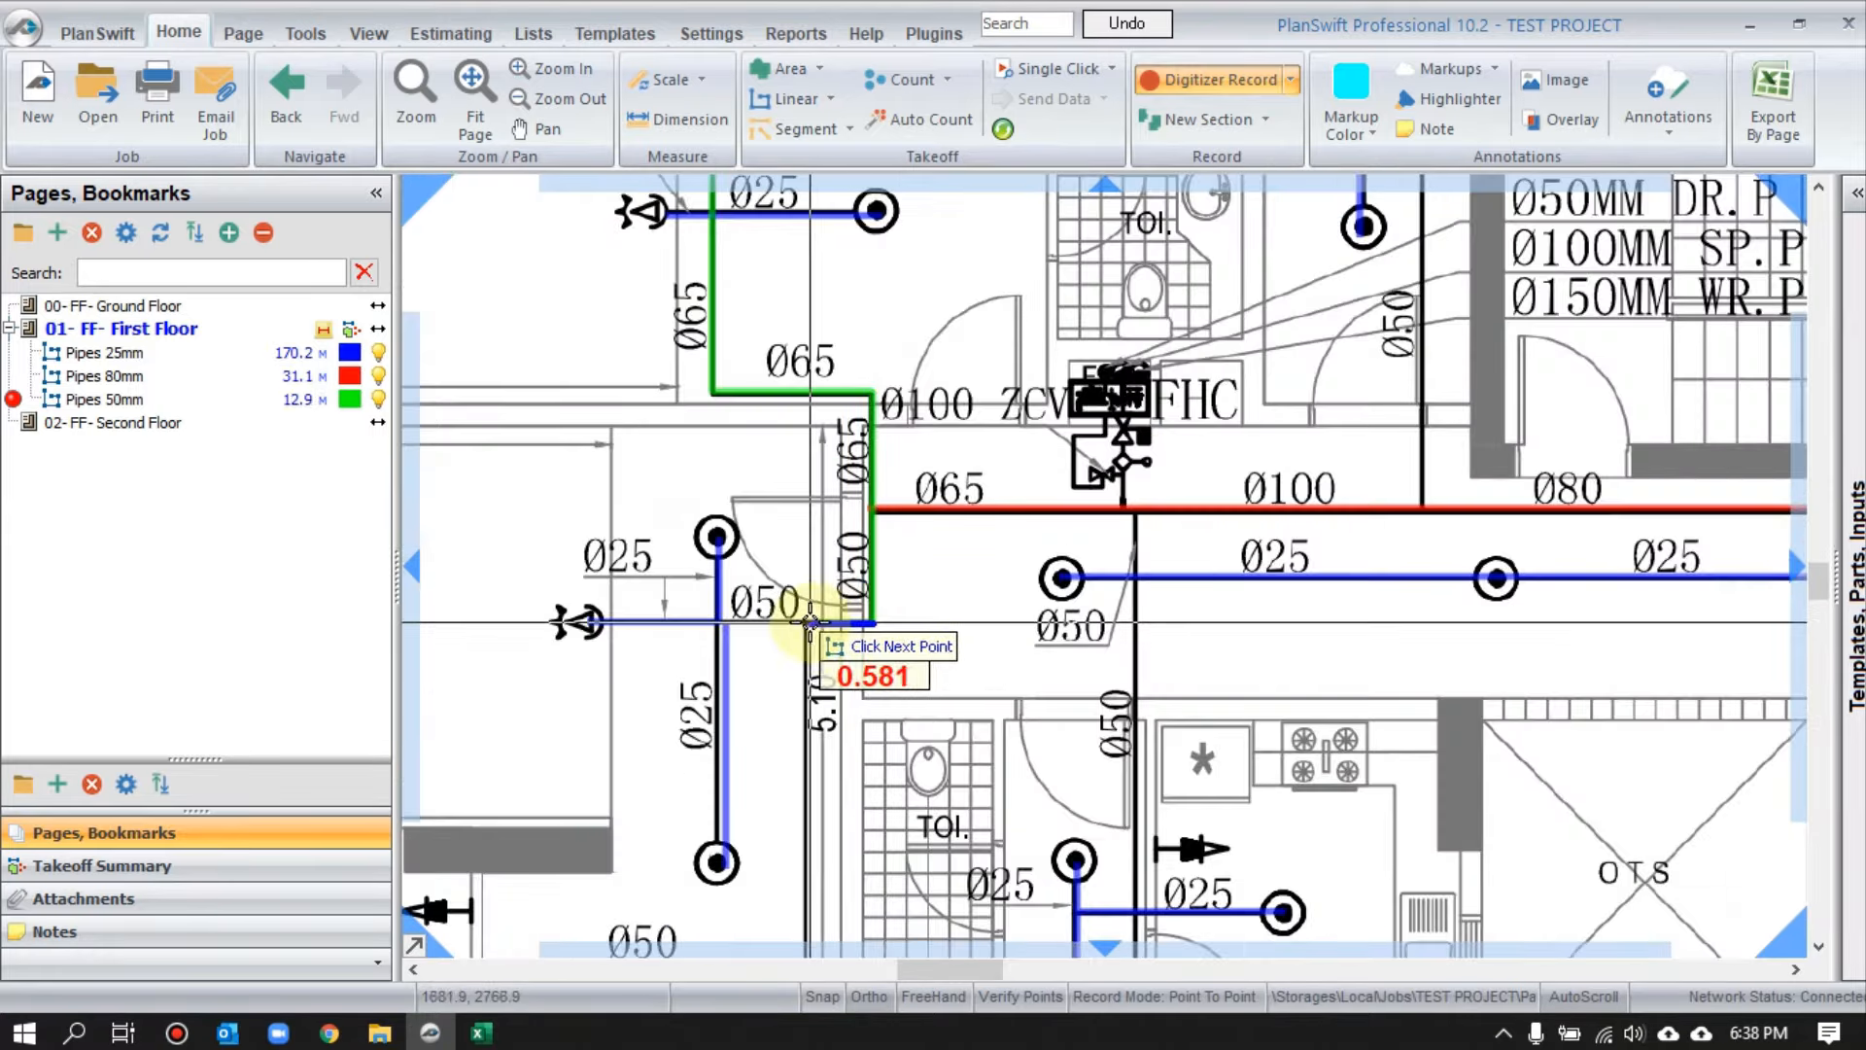
- Continue the Ø50 trace from the corridor end around the OTS and down the lower hallway, about 10.8 m, and finish the run
{"action": "left_click", "coordinate": [809, 622]}
{"action": "scroll", "coordinate": [815, 777], "scroll_direction": "down", "scroll_amount": 3}
{"action": "scroll", "coordinate": [819, 783], "scroll_direction": "up", "scroll_amount": 2}
{"action": "left_click", "coordinate": [819, 580]}
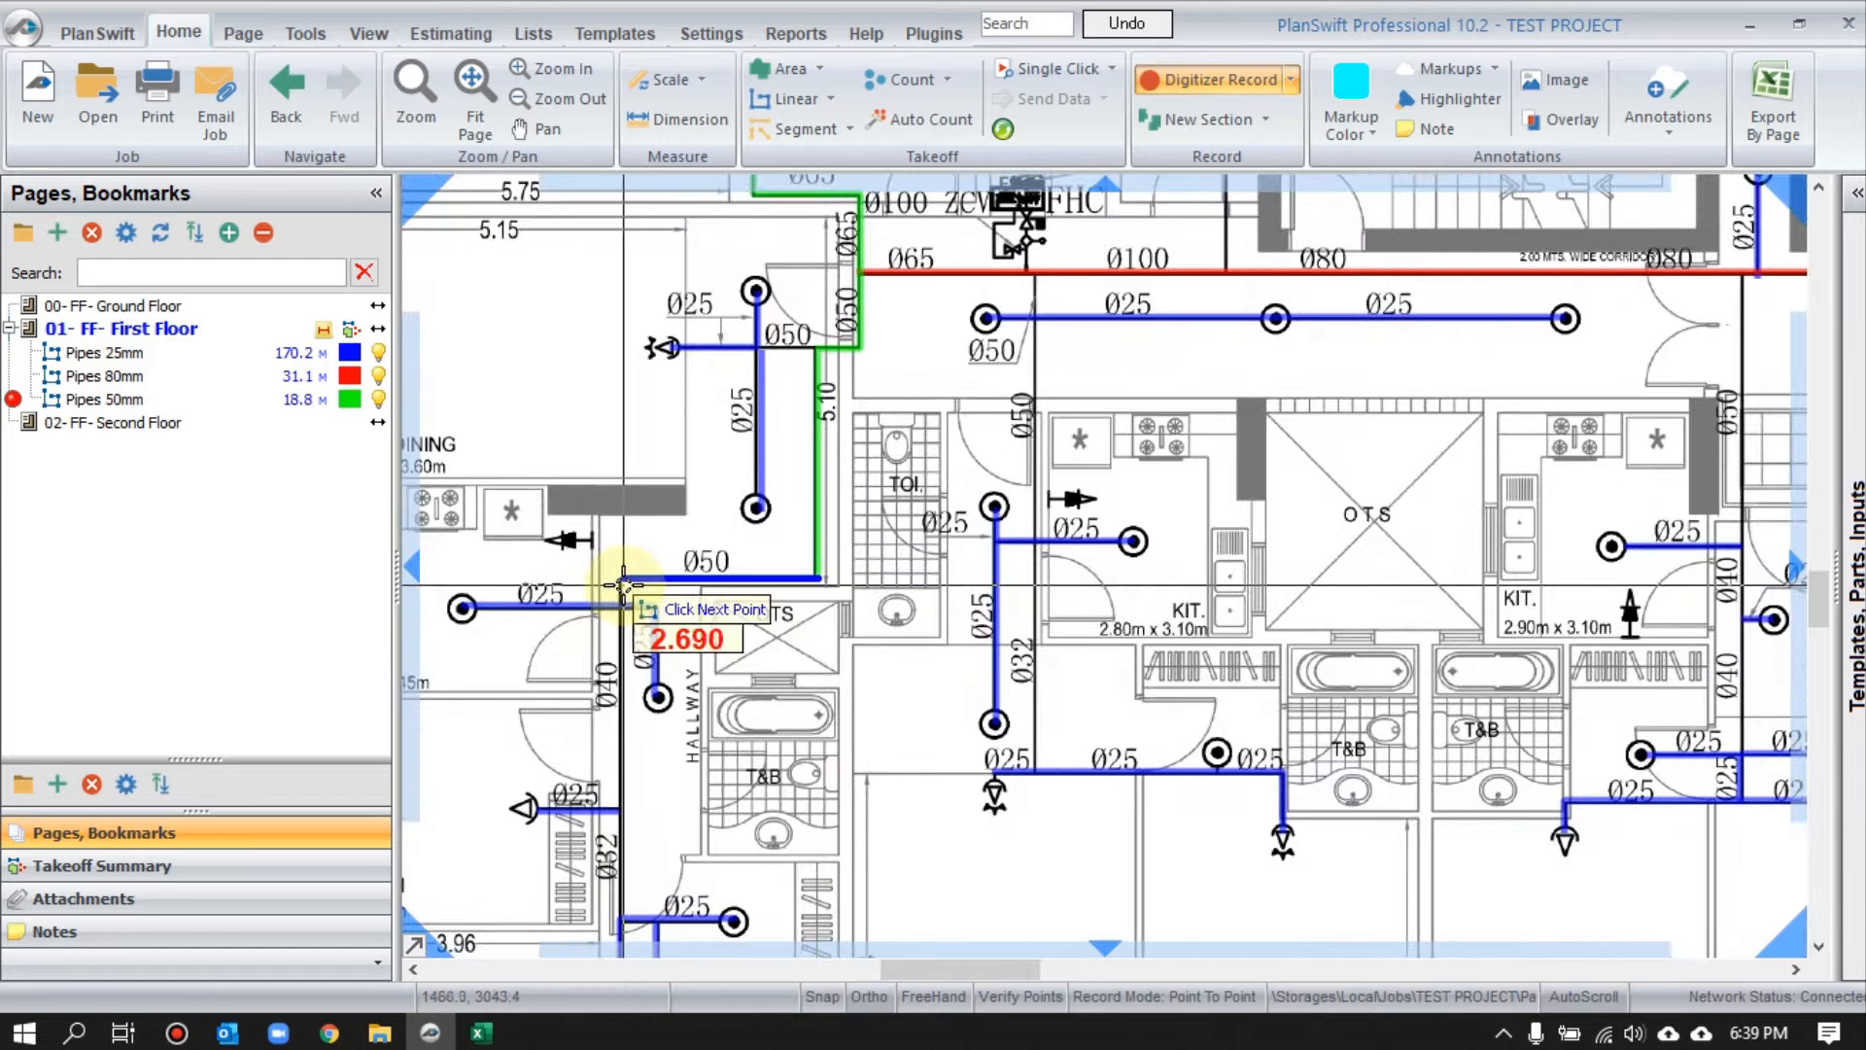
{"action": "left_click", "coordinate": [624, 584]}
{"action": "left_click_drag", "start_coordinate": [624, 871], "coordinate": [625, 589]}
{"action": "left_click", "coordinate": [624, 642]}
{"action": "right_click", "coordinate": [631, 648]}
- Trace the Ø50 branch from the corridor main up beside the stair and along the Ø40 pipe to the Ø25 branch, about 14 m
{"action": "scroll", "coordinate": [640, 653], "scroll_direction": "down", "scroll_amount": 3}
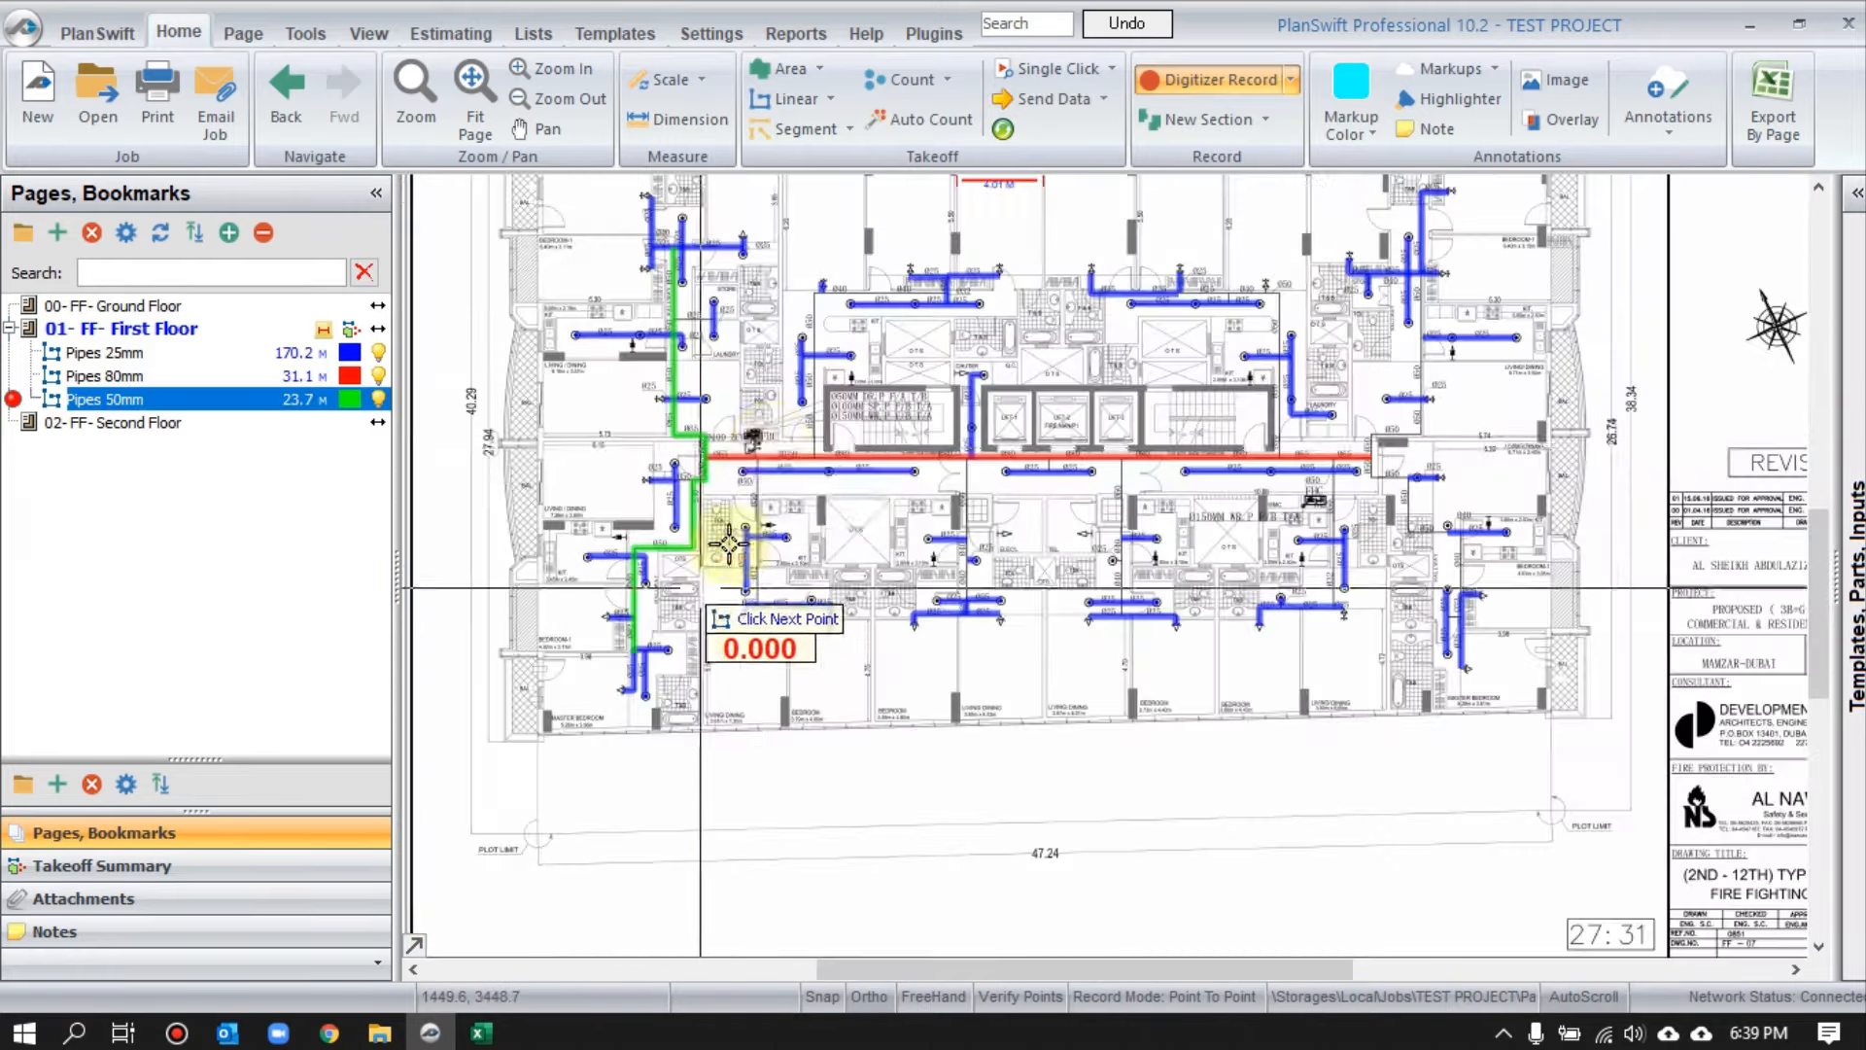
{"action": "scroll", "coordinate": [728, 530], "scroll_direction": "up", "scroll_amount": 3}
{"action": "scroll", "coordinate": [775, 567], "scroll_direction": "up", "scroll_amount": 2}
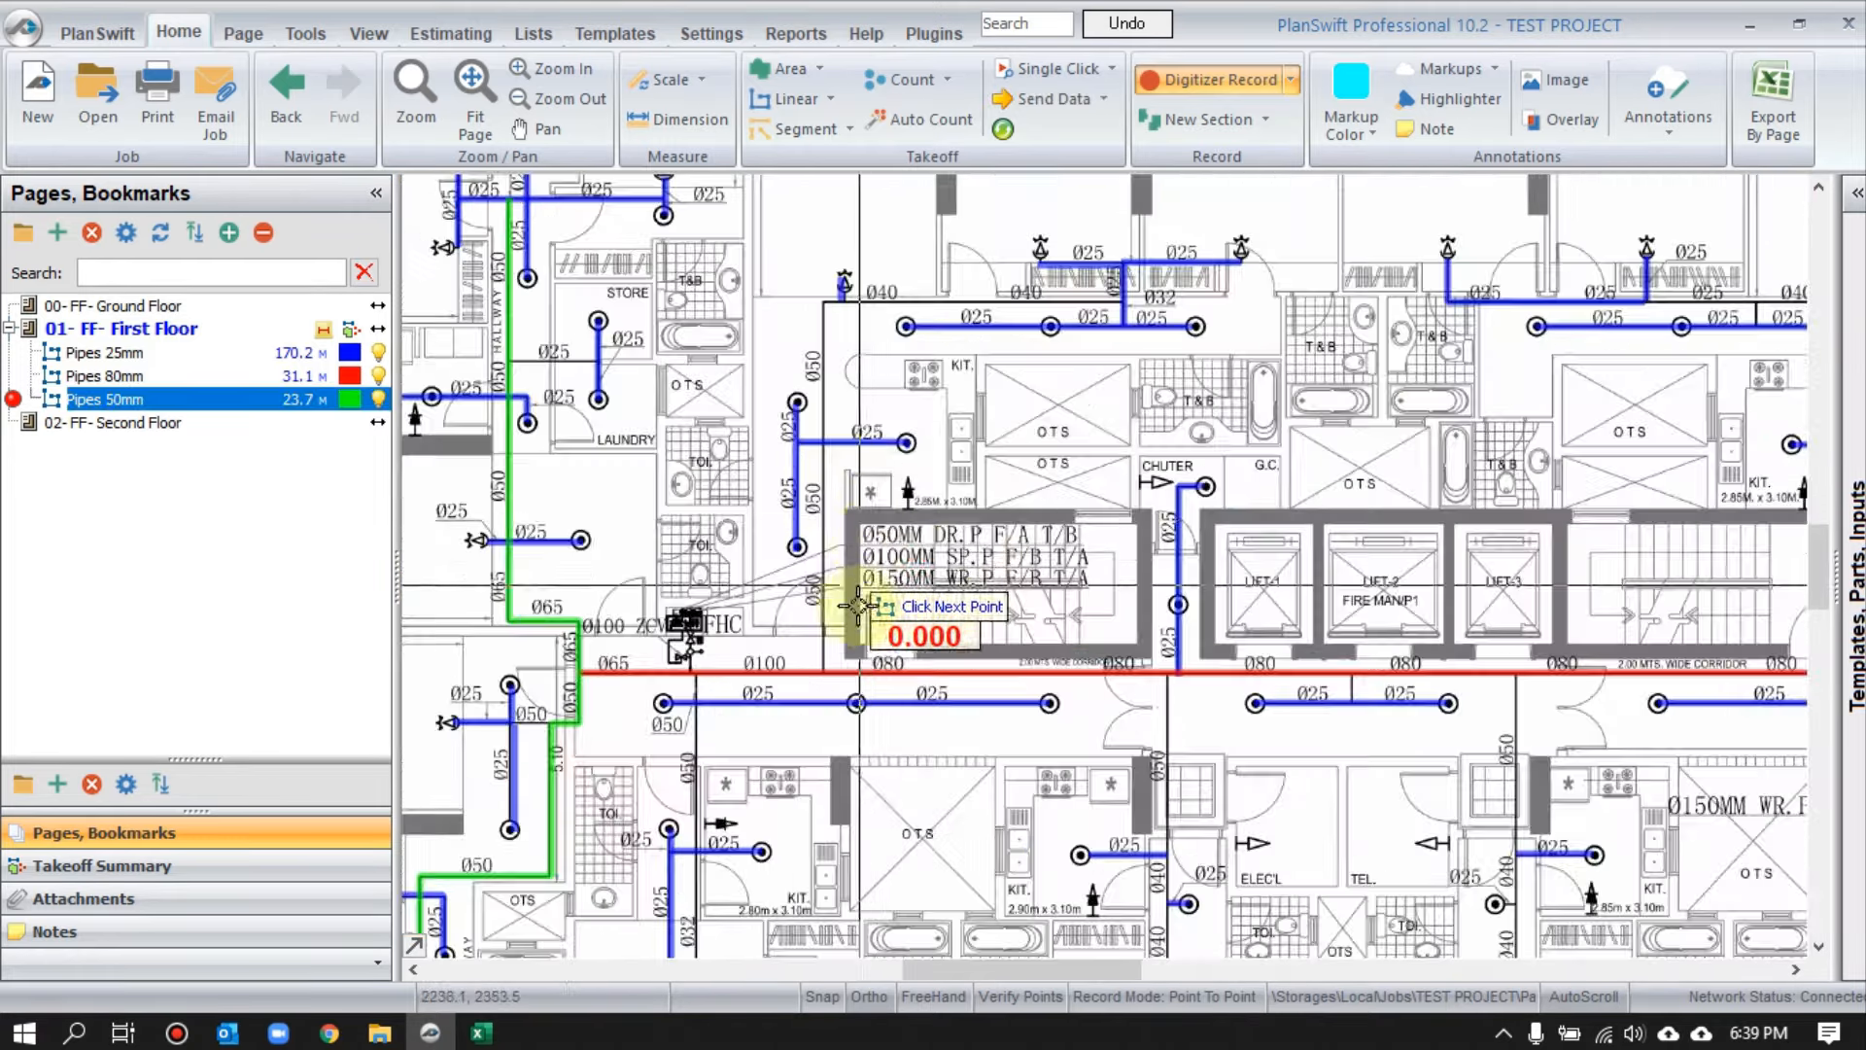
{"action": "left_click", "coordinate": [822, 298]}
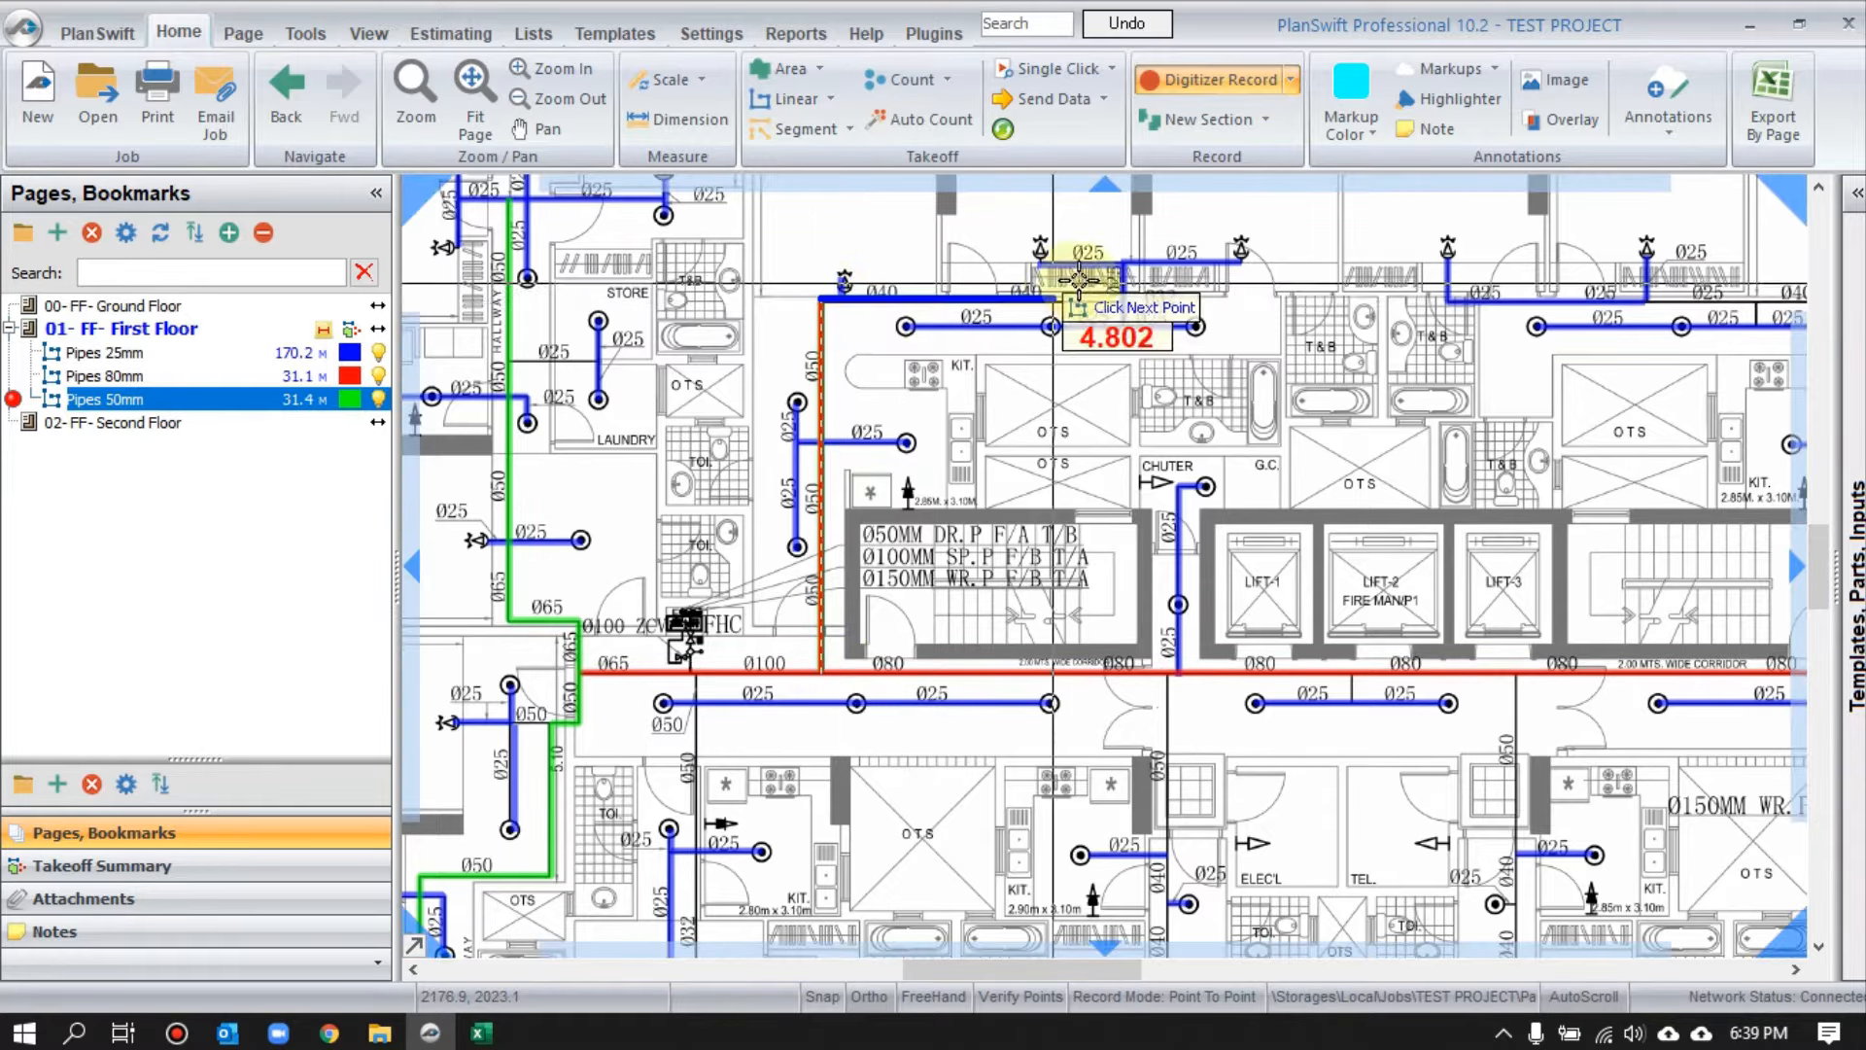
{"action": "left_click", "coordinate": [1123, 297]}
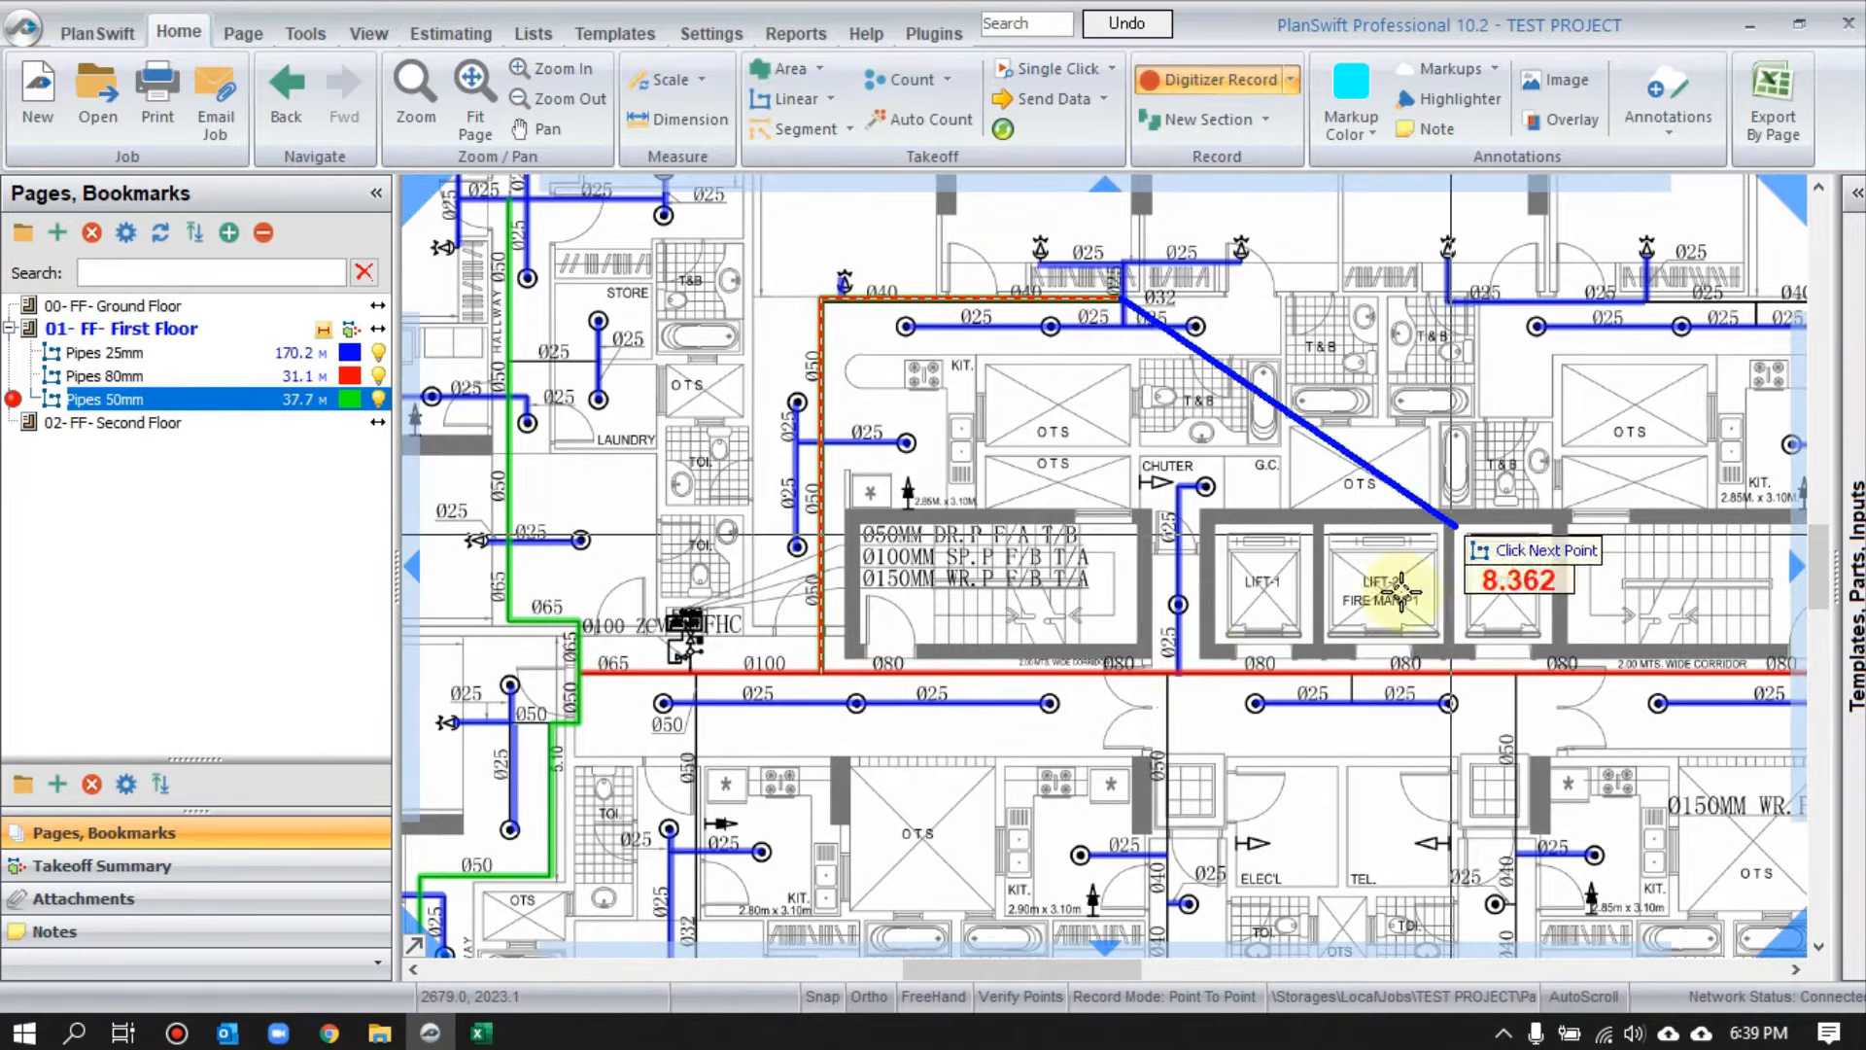
{"action": "double_click", "coordinate": [1131, 301]}
- Trace the Ø50 branch from the corridor main near the FHC down past the 2.80 m kitchen to the Ø25 pipe, about 6.9 m
{"action": "left_click_drag", "start_coordinate": [739, 740], "coordinate": [848, 485]}
{"action": "scroll", "coordinate": [848, 485], "scroll_direction": "up", "scroll_amount": 1}
{"action": "left_click", "coordinate": [783, 383]}
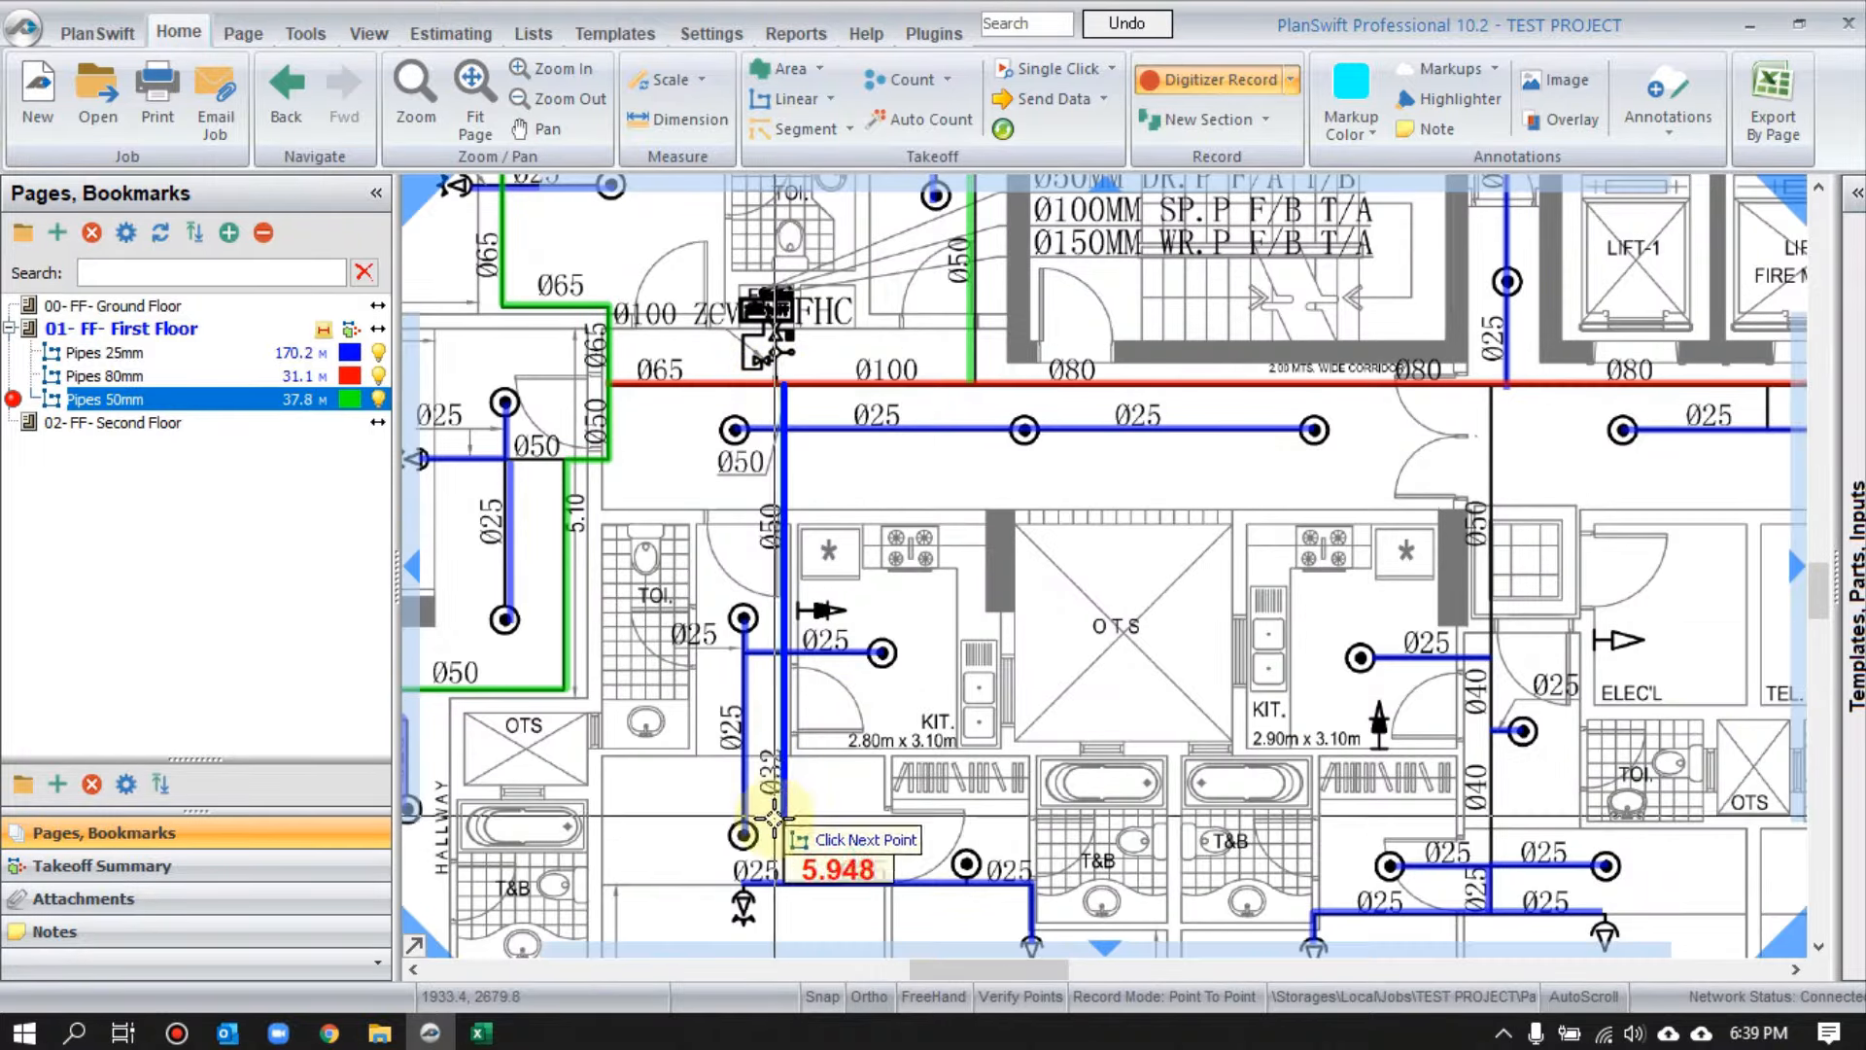
{"action": "double_click", "coordinate": [789, 884]}
- Trace the branch beside the ELEC'L room from the lower Ø25 pipe up to the corridor main, about 6.6 m
{"action": "scroll", "coordinate": [875, 812], "scroll_direction": "down", "scroll_amount": 1}
{"action": "left_click_drag", "start_coordinate": [1011, 665], "coordinate": [791, 607]}
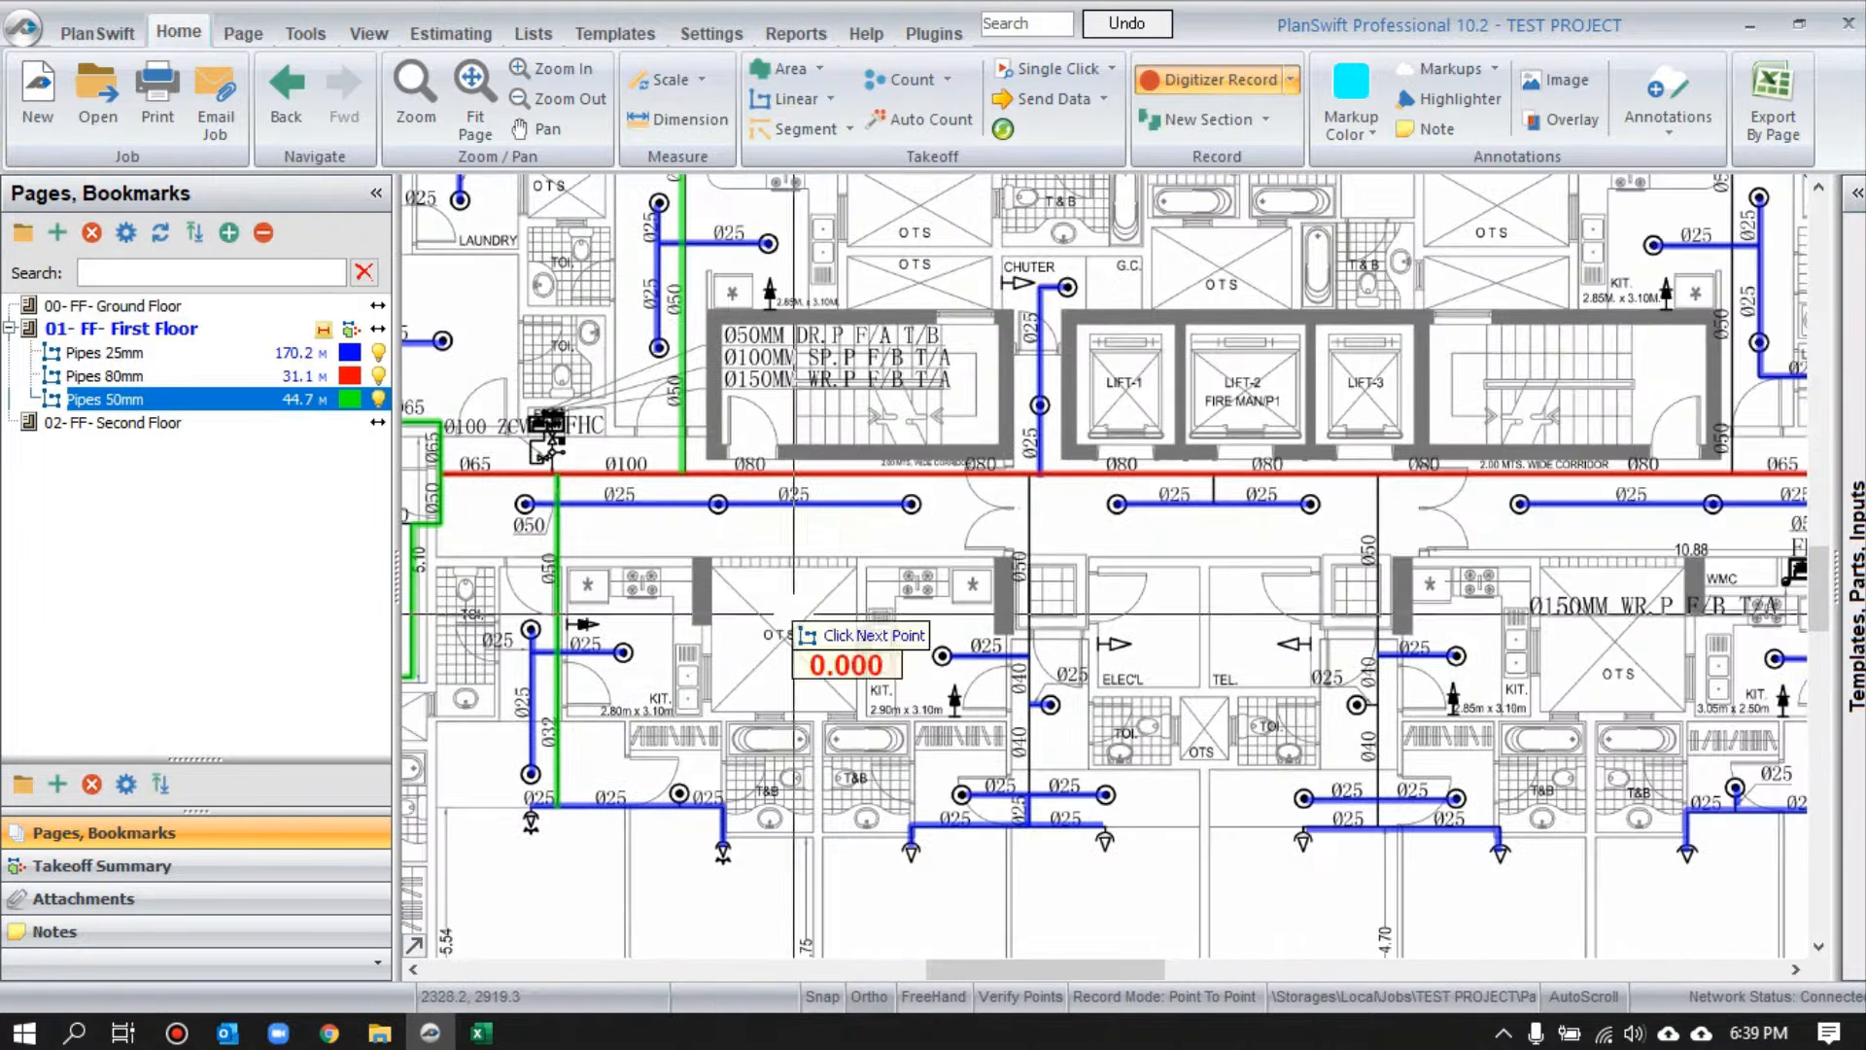
{"action": "left_click", "coordinate": [1027, 821]}
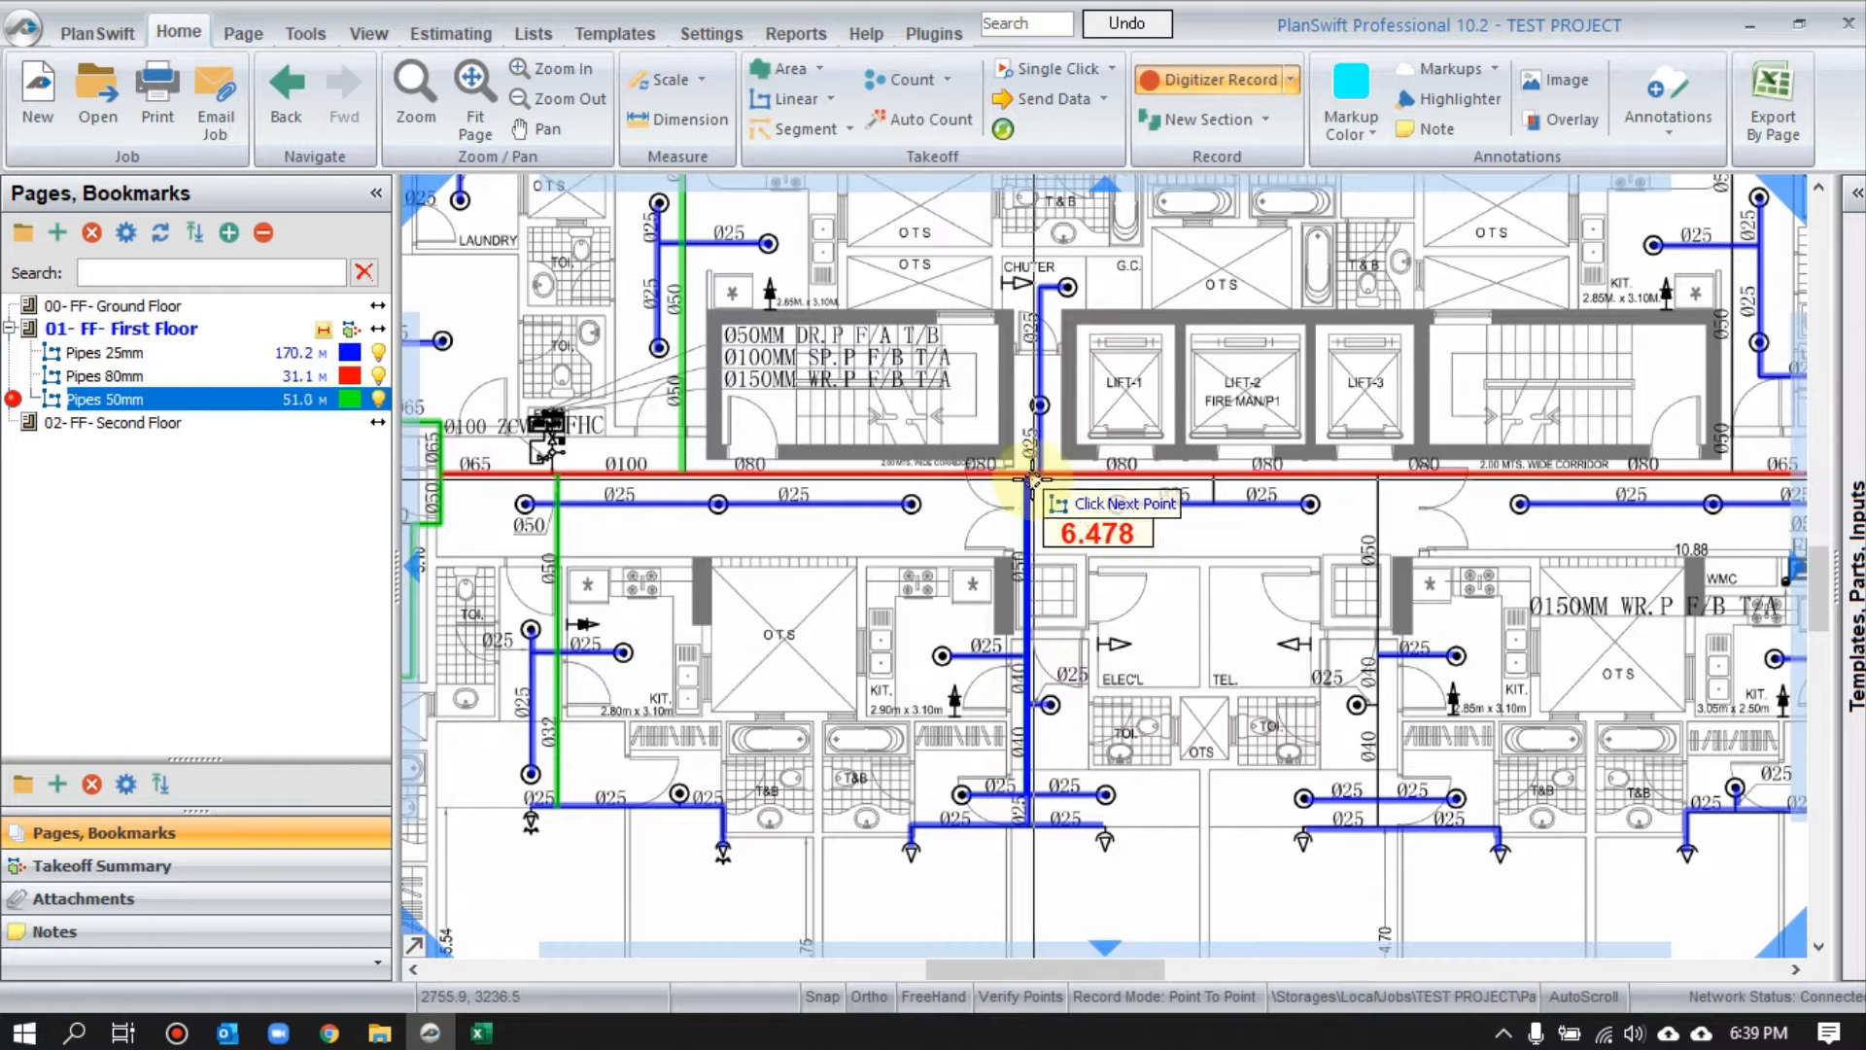
{"action": "double_click", "coordinate": [1027, 475]}
- Trace the Ø50 branch beside the TEL. room from the lower Ø25 pipe up to the corridor main, about 6.7 m
{"action": "left_click_drag", "start_coordinate": [1322, 465], "coordinate": [976, 505]}
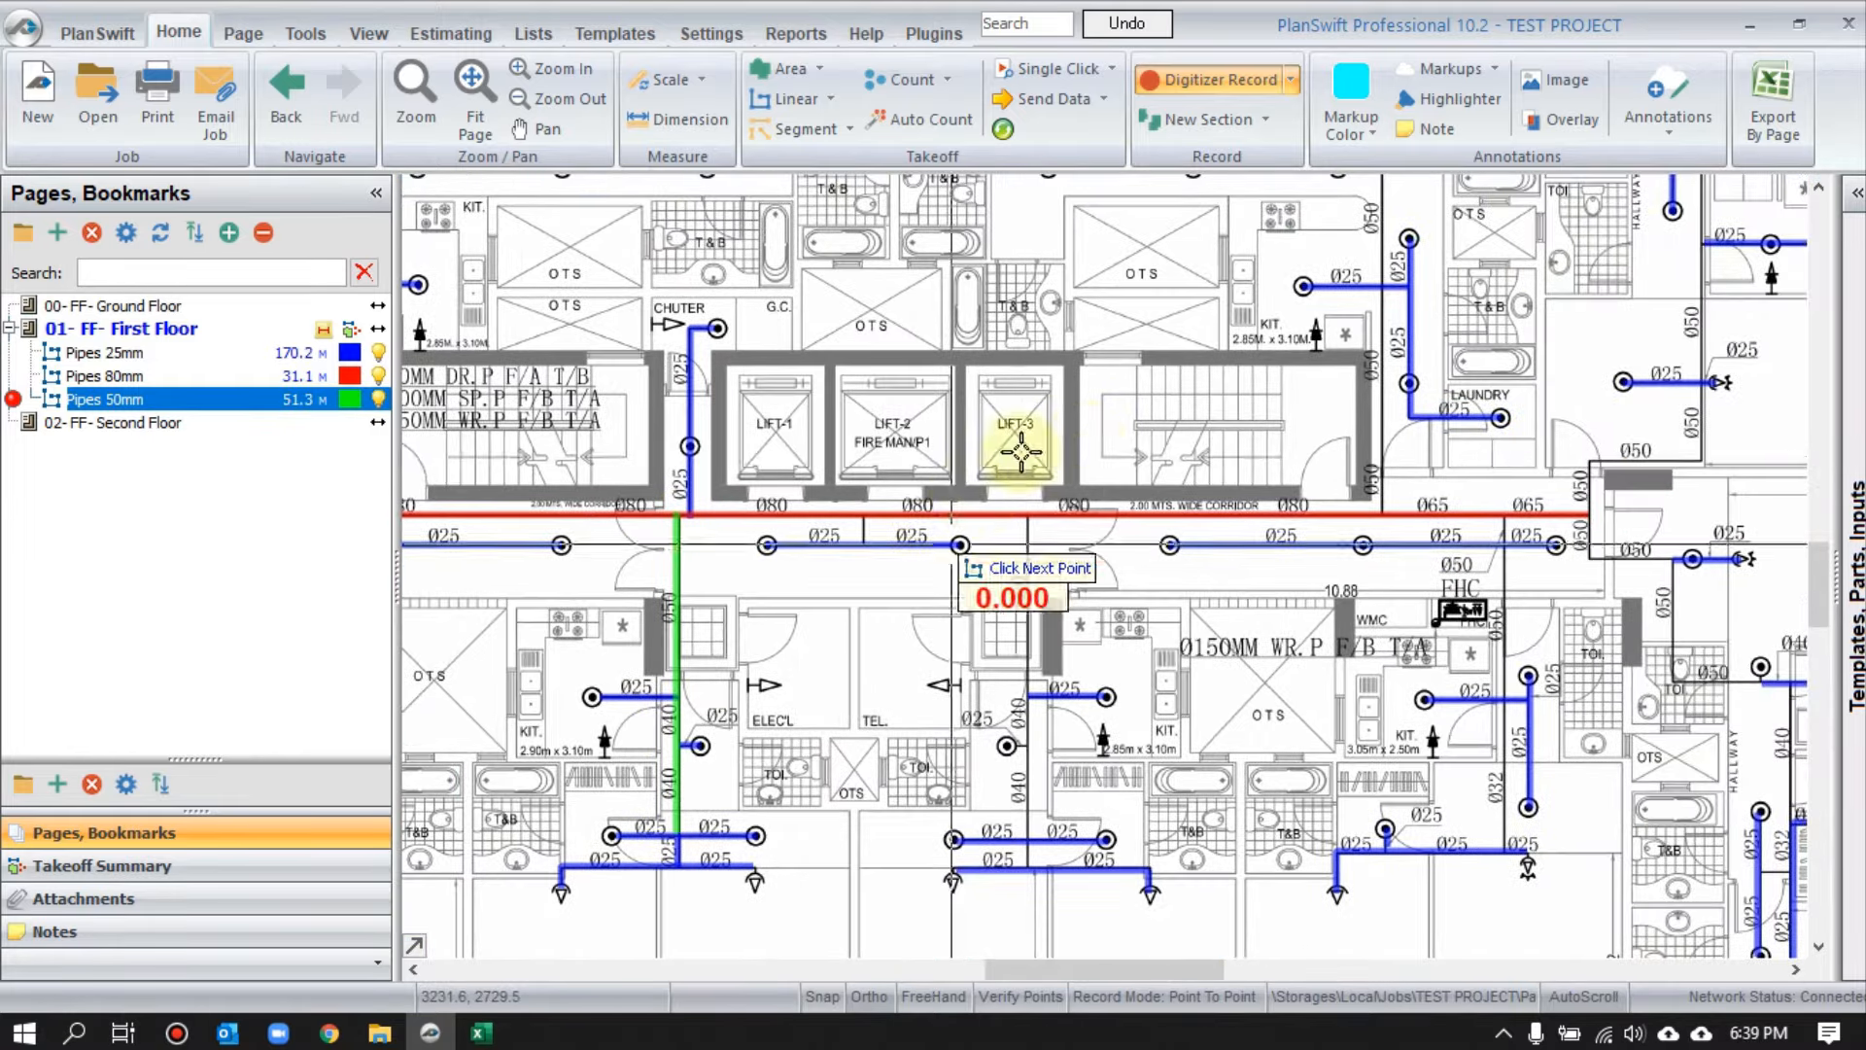
{"action": "left_click_drag", "start_coordinate": [1150, 540], "coordinate": [1033, 504]}
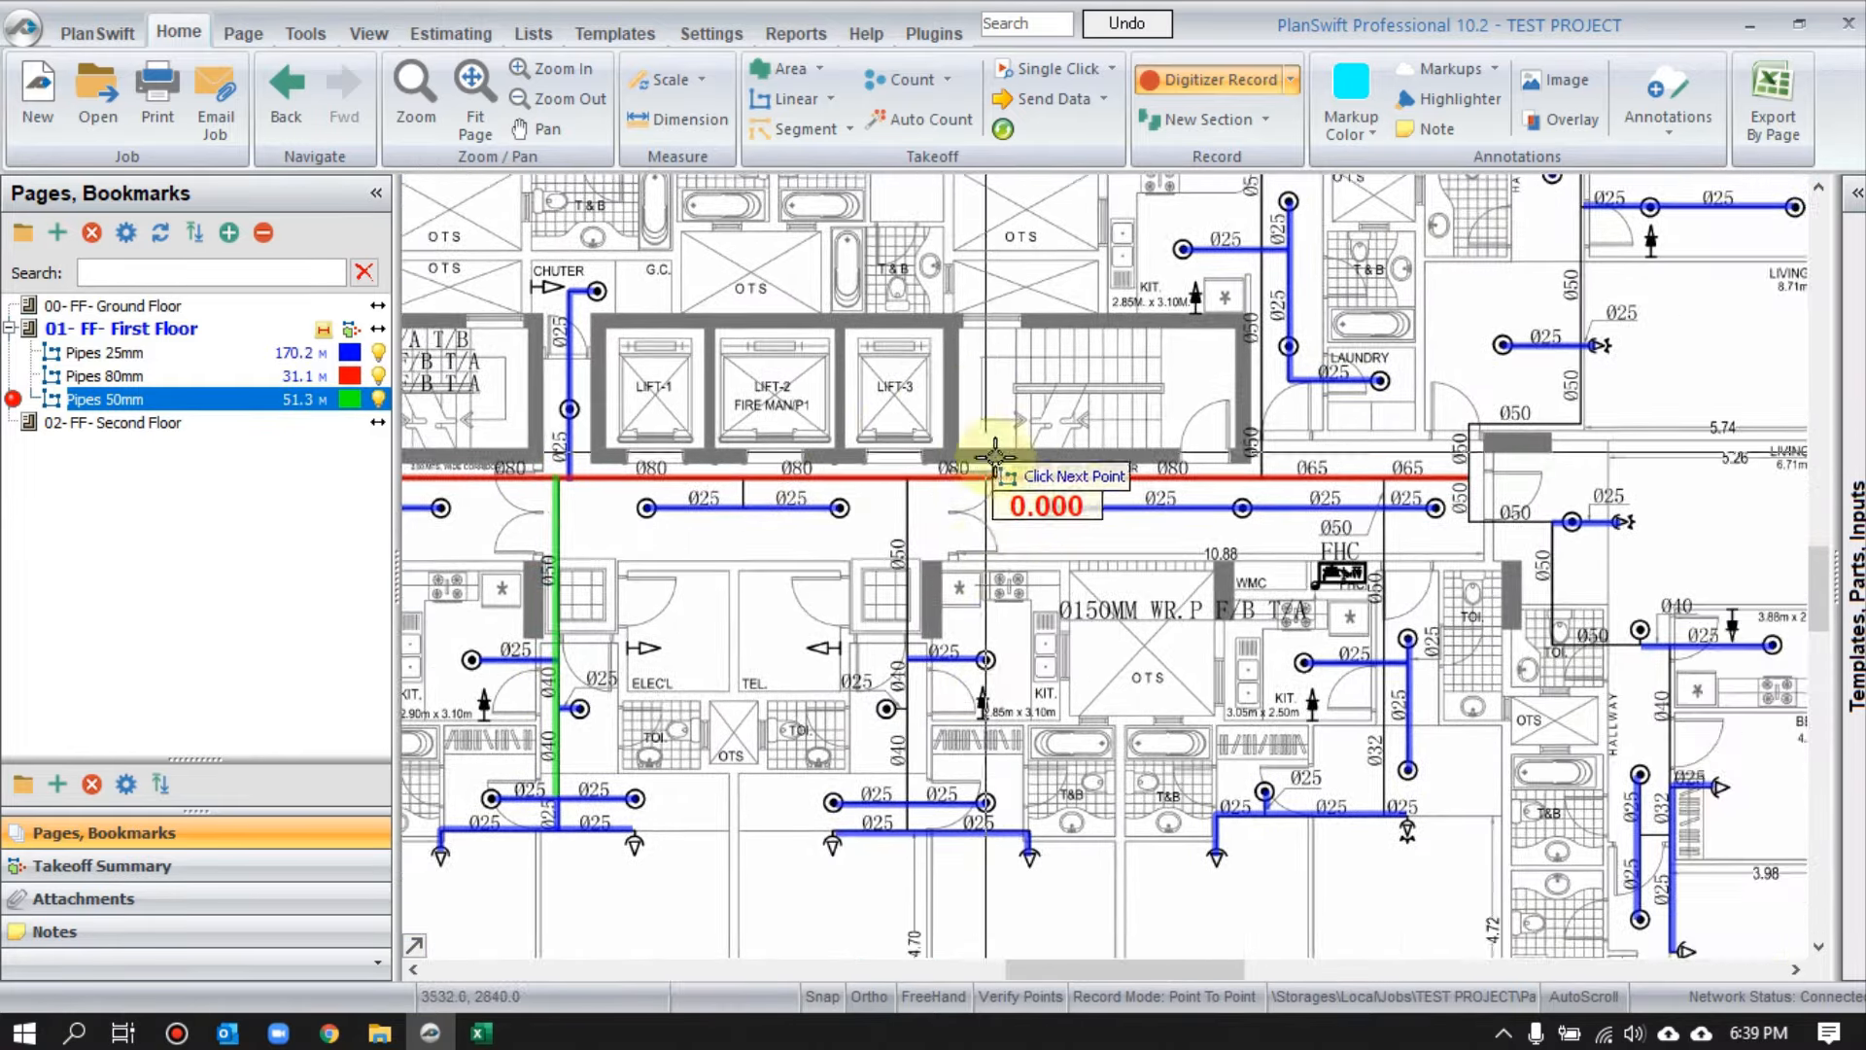
{"action": "left_click", "coordinate": [910, 802]}
{"action": "double_click", "coordinate": [910, 477]}
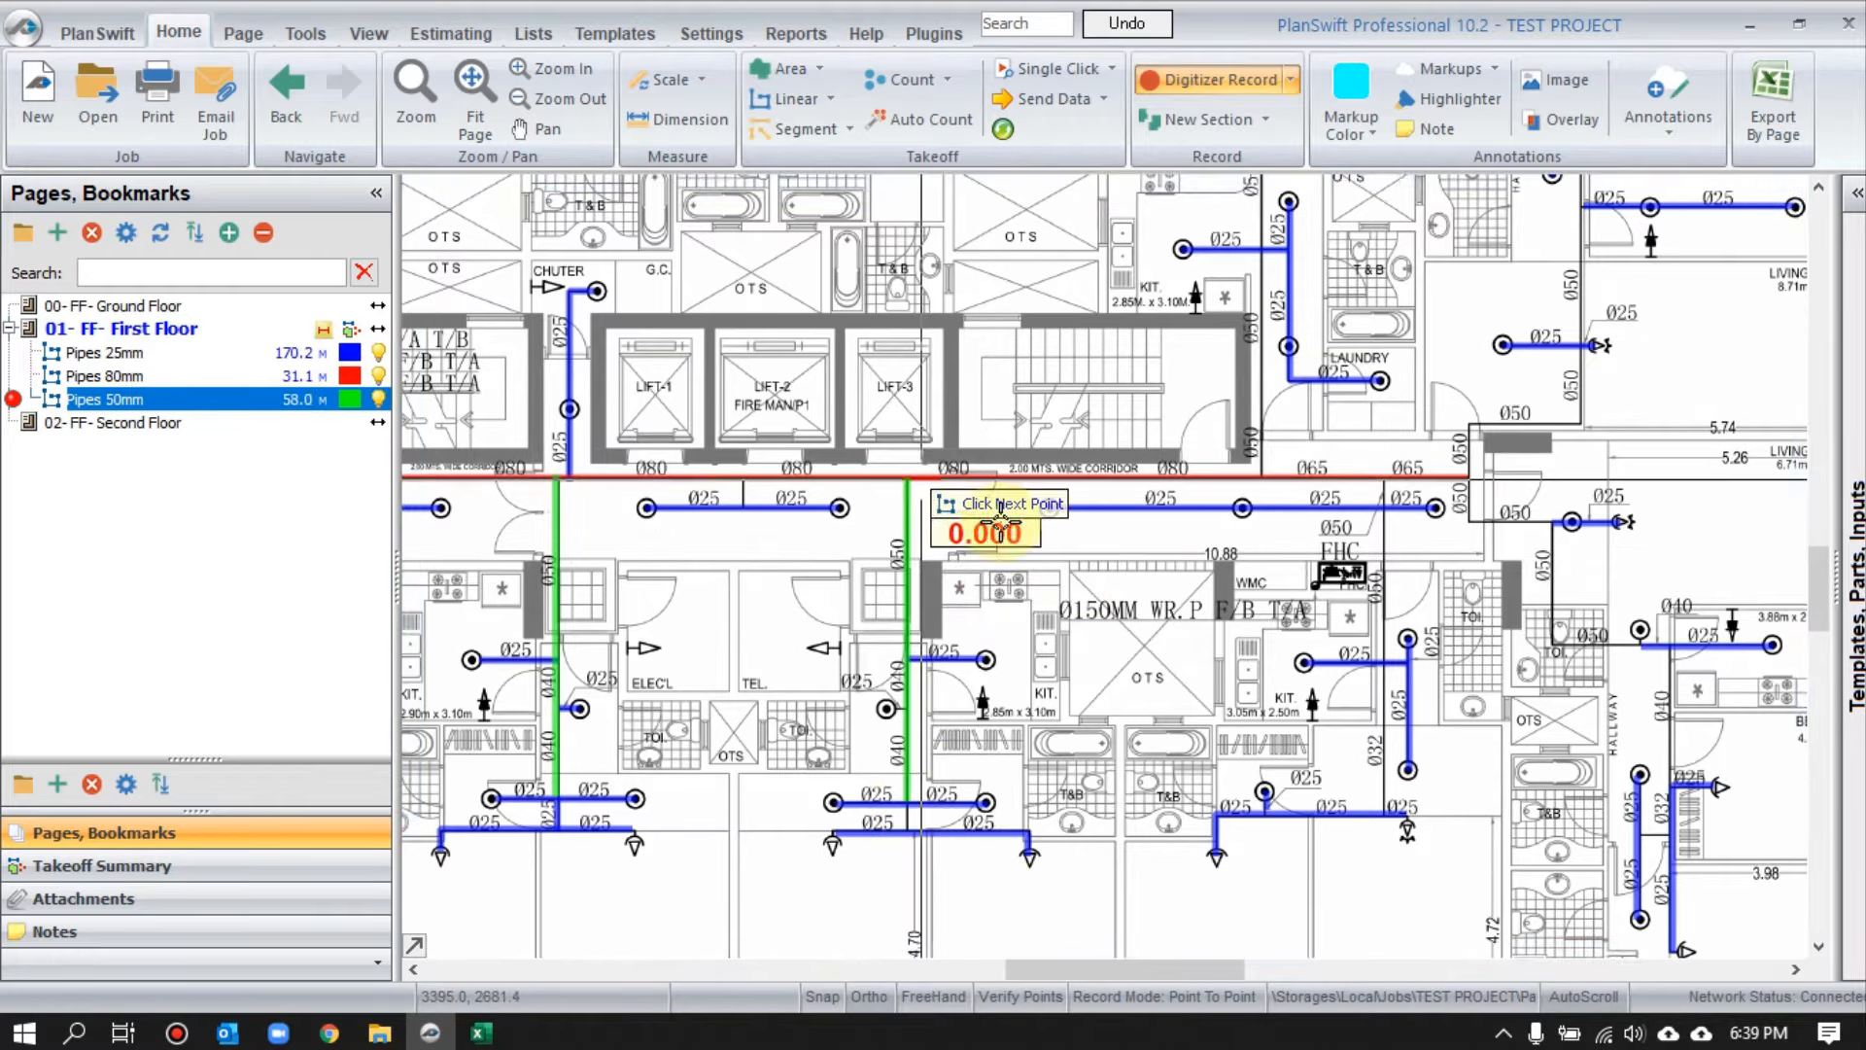
- Trace the Ø50 branch near the FHC by the 3.05 m kitchen from the lower Ø25 pipe up to the corridor main
{"action": "left_click_drag", "start_coordinate": [1360, 529], "coordinate": [1058, 543]}
{"action": "left_click", "coordinate": [1083, 827]}
{"action": "double_click", "coordinate": [1083, 491]}
- Trace the Ø50 run from the 3.88 m kitchen around the corridor's far end and up past the living rooms to the upper Ø25 branch
{"action": "scroll", "coordinate": [1305, 641], "scroll_direction": "up", "scroll_amount": 1}
{"action": "left_click", "coordinate": [1357, 667]}
{"action": "left_click", "coordinate": [1223, 667]}
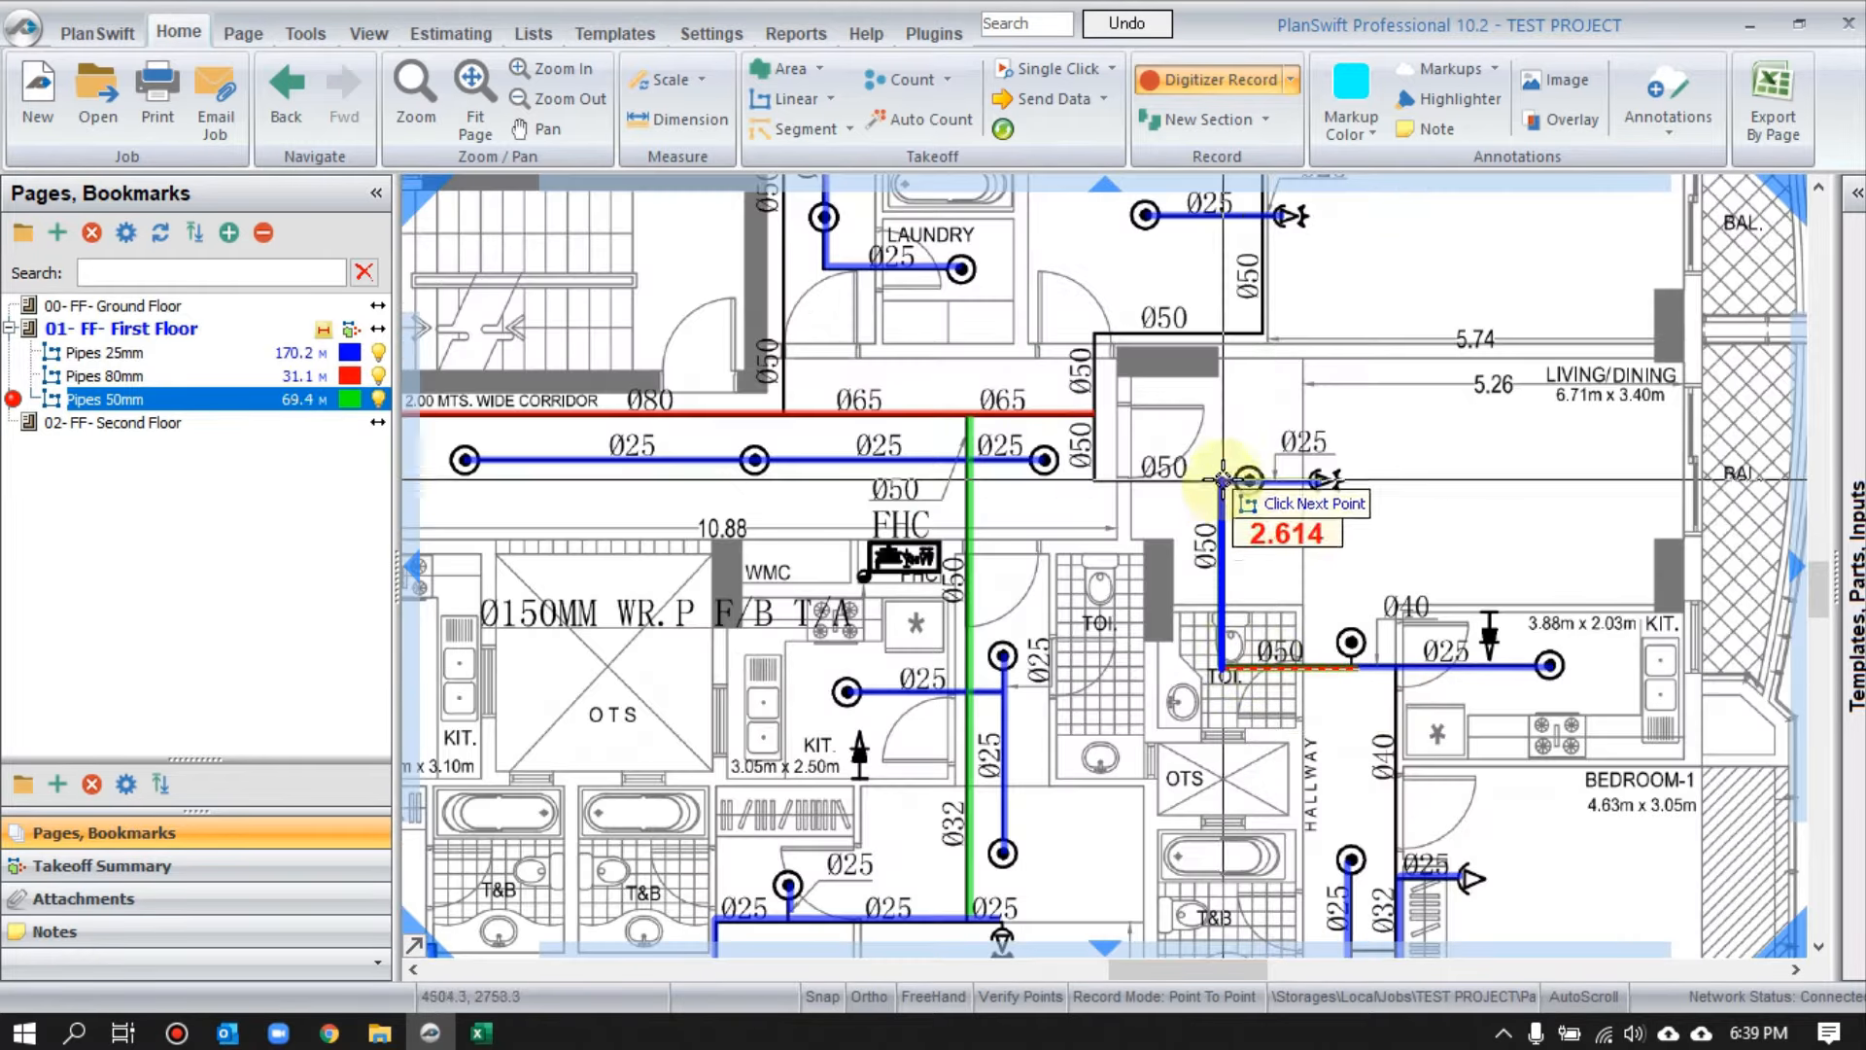
{"action": "left_click", "coordinate": [1096, 333]}
{"action": "left_click", "coordinate": [1263, 334]}
{"action": "left_click_drag", "start_coordinate": [1267, 282], "coordinate": [1252, 840]}
{"action": "double_click", "coordinate": [1254, 321]}
- Trace the Ø50 branch from the corridor main up beside the stair near LIFT-3 and along the upper pipe to the Ø25 branch
{"action": "left_click_drag", "start_coordinate": [1205, 603], "coordinate": [1621, 352]}
{"action": "left_click", "coordinate": [1182, 723]}
{"action": "left_click_drag", "start_coordinate": [1186, 486], "coordinate": [1212, 655]}
{"action": "left_click", "coordinate": [1208, 334]}
{"action": "double_click", "coordinate": [872, 334]}
- Check the traced Ø50 runs across the First Floor plan against the drawing's pipe size labels
{"action": "scroll", "coordinate": [855, 502], "scroll_direction": "down", "scroll_amount": 2}
{"action": "left_click_drag", "start_coordinate": [855, 502], "coordinate": [1331, 464]}
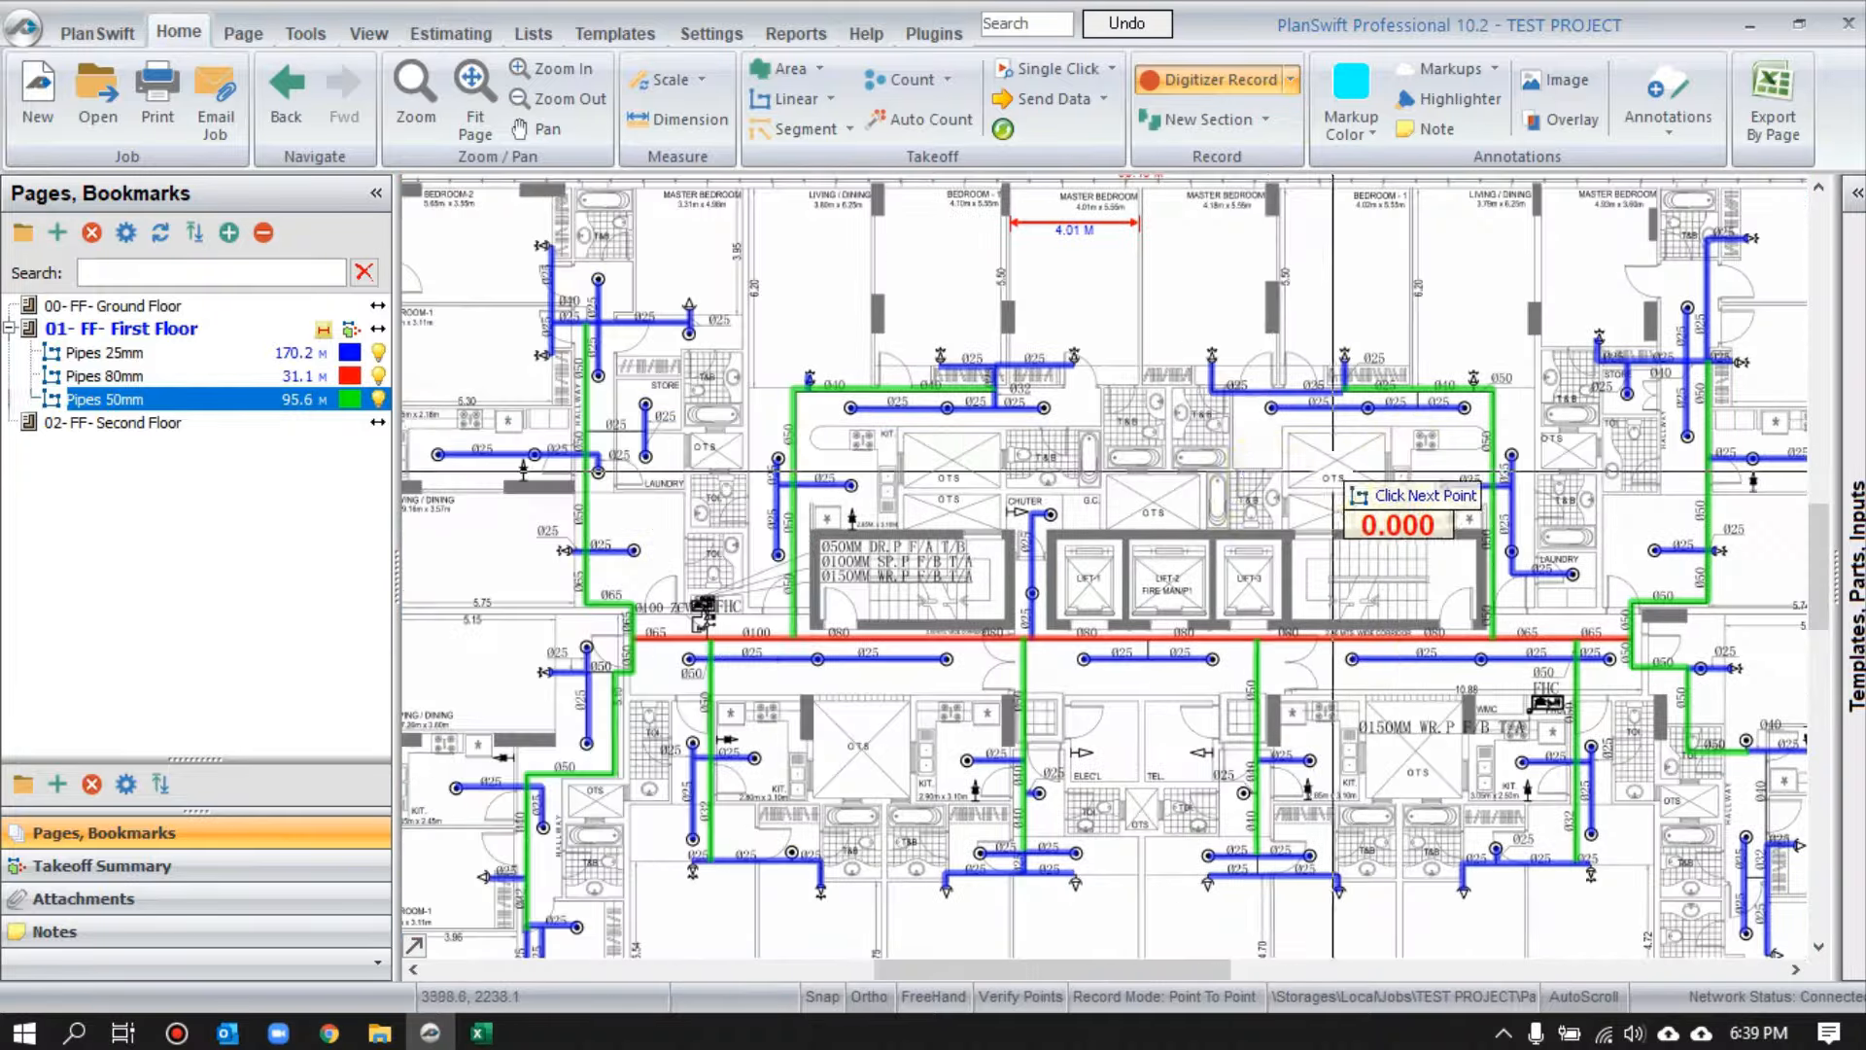
{"action": "left_click_drag", "start_coordinate": [1210, 495], "coordinate": [972, 445]}
{"action": "left_click_drag", "start_coordinate": [1247, 448], "coordinate": [1206, 445]}
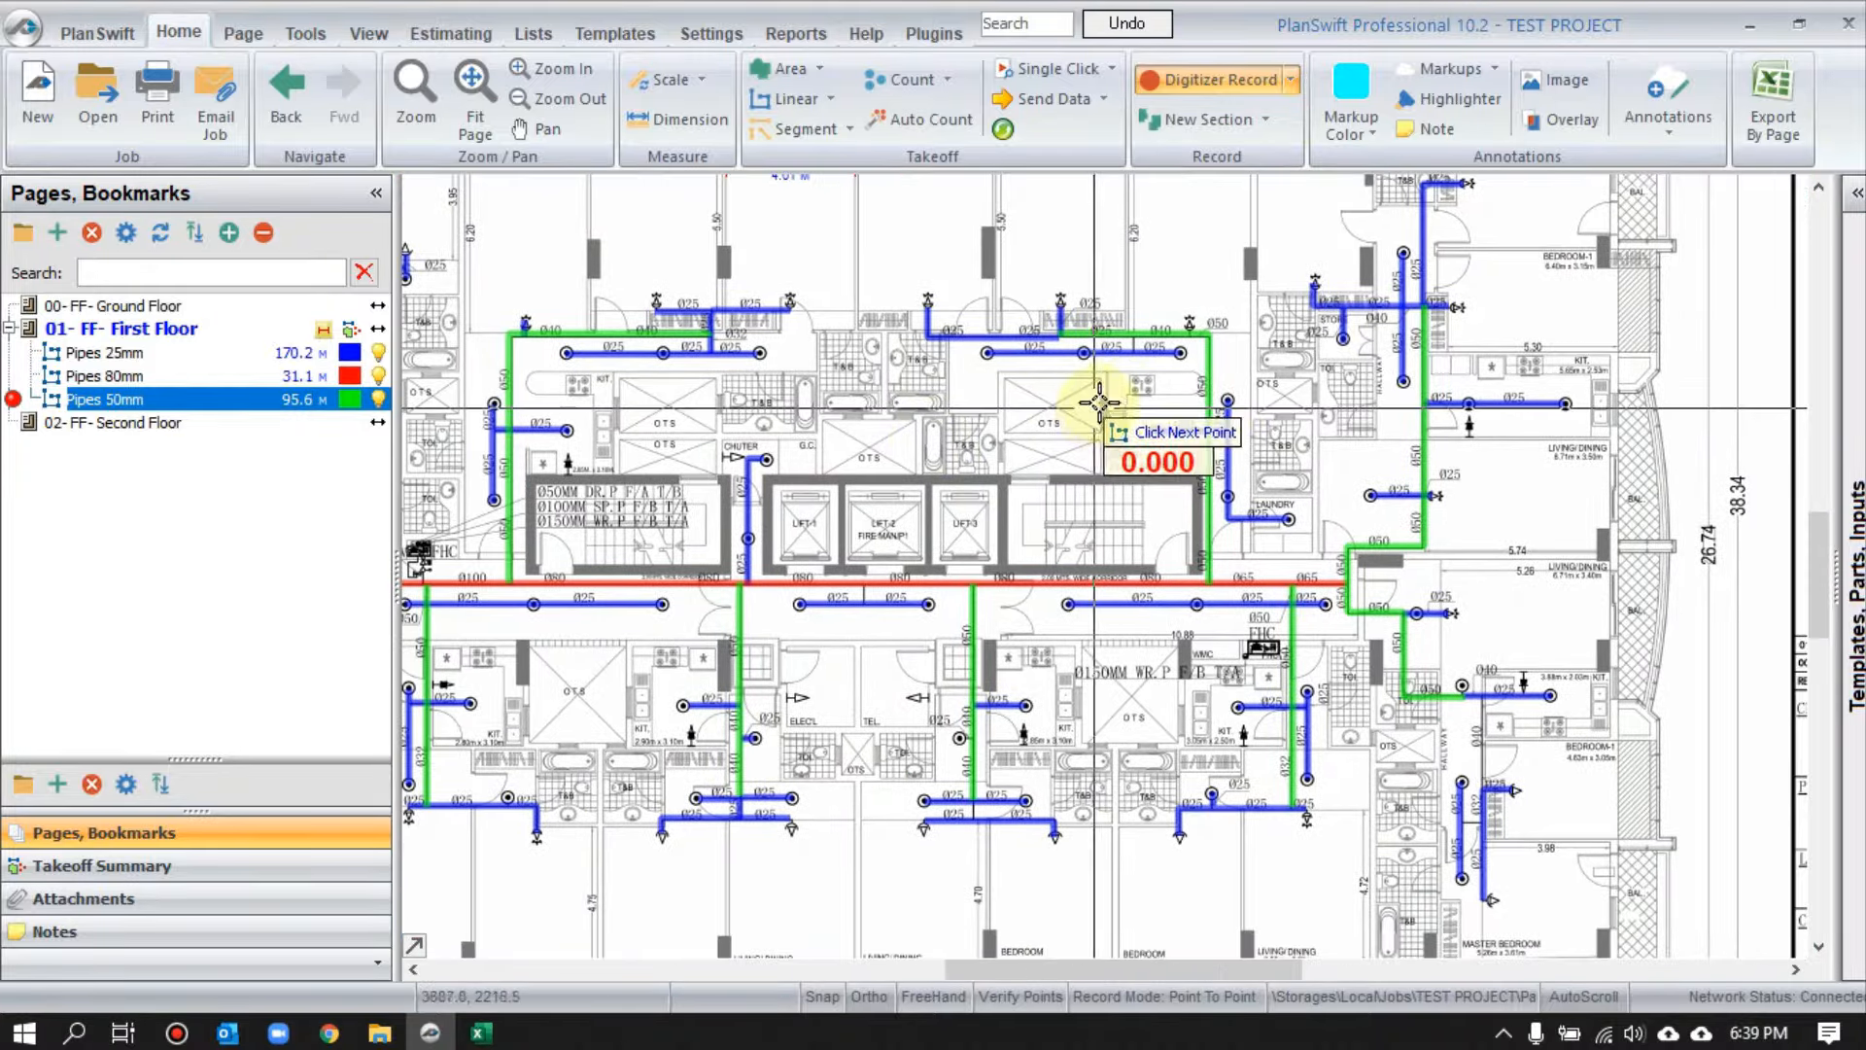
{"action": "left_click_drag", "start_coordinate": [1099, 404], "coordinate": [1070, 403]}
{"action": "scroll", "coordinate": [1466, 786], "scroll_direction": "up", "scroll_amount": 1}
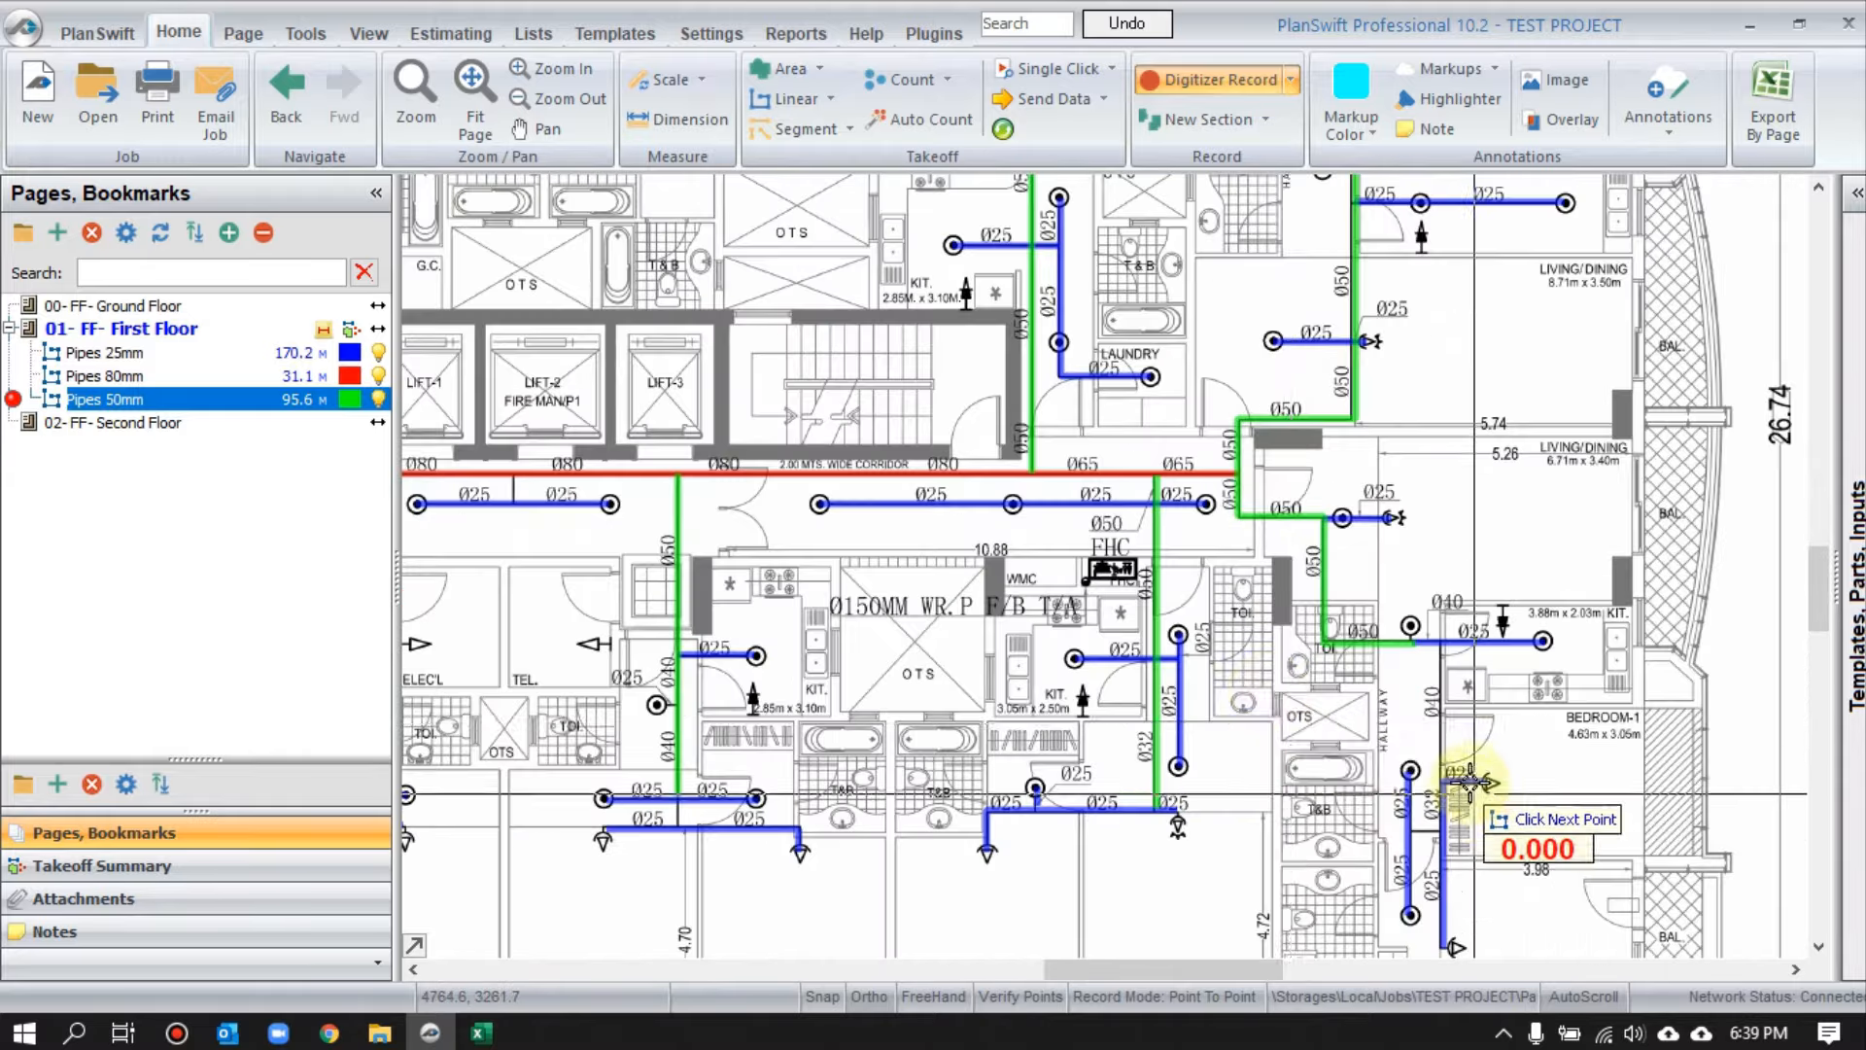
{"action": "scroll", "coordinate": [1038, 629], "scroll_direction": "up", "scroll_amount": 1}
{"action": "left_click_drag", "start_coordinate": [1038, 630], "coordinate": [852, 529]}
{"action": "left_click_drag", "start_coordinate": [1375, 593], "coordinate": [1067, 554]}
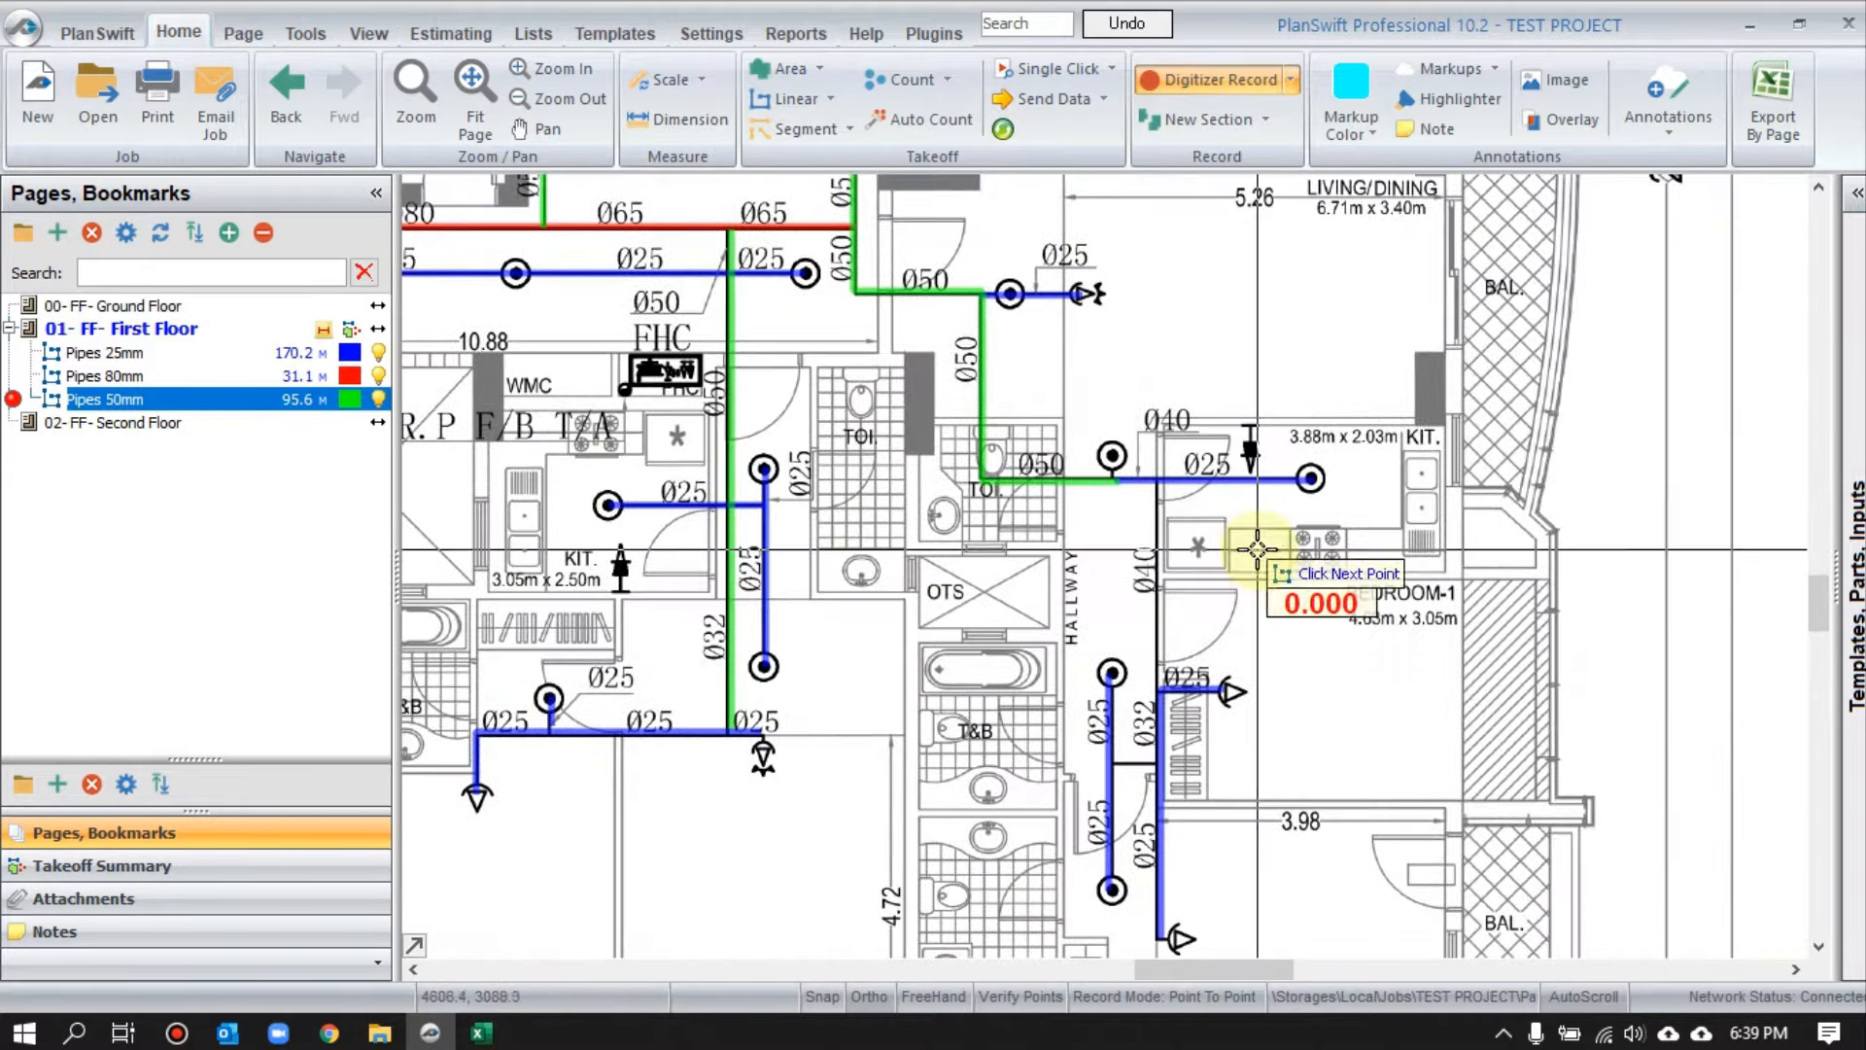
{"action": "left_click_drag", "start_coordinate": [956, 538], "coordinate": [1278, 566]}
{"action": "left_click_drag", "start_coordinate": [873, 505], "coordinate": [924, 444]}
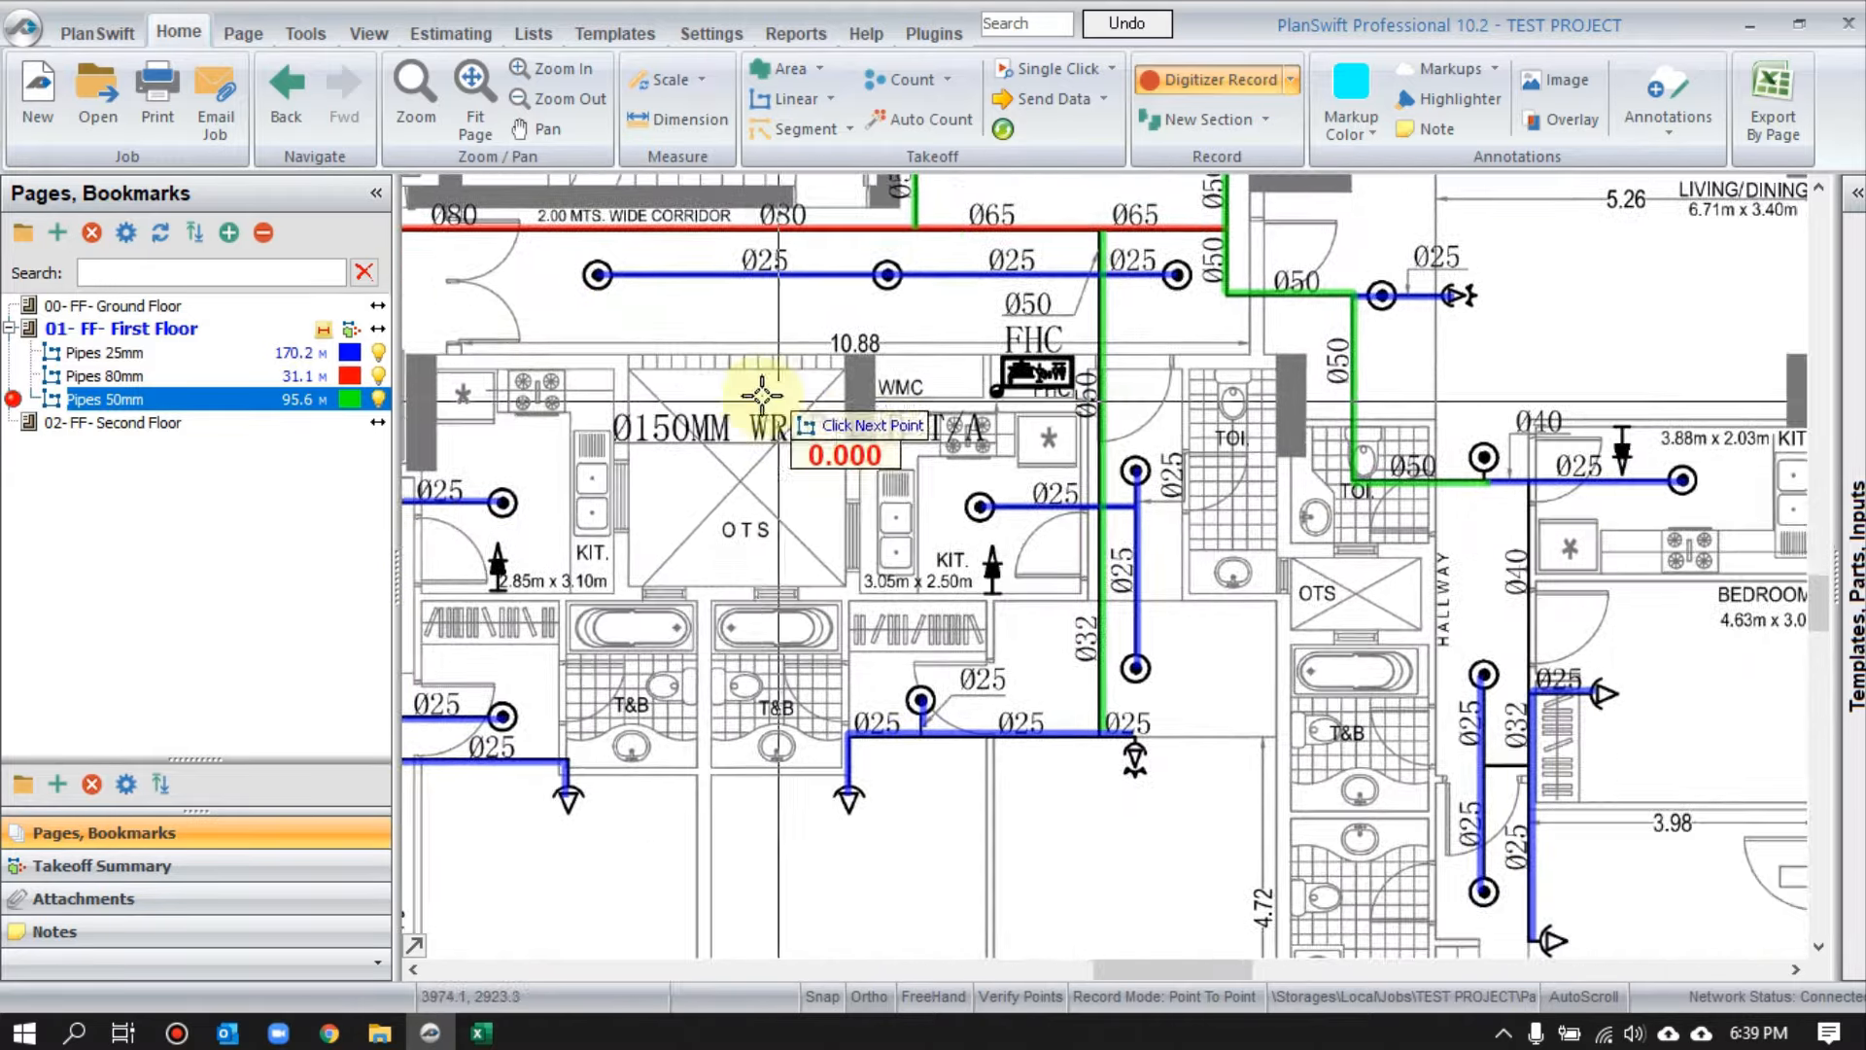
- Stop recording the 50 mm takeoff and switch to the BOQ workbook in Excel
{"action": "right_click", "coordinate": [762, 396]}
{"action": "left_click", "coordinate": [780, 453]}
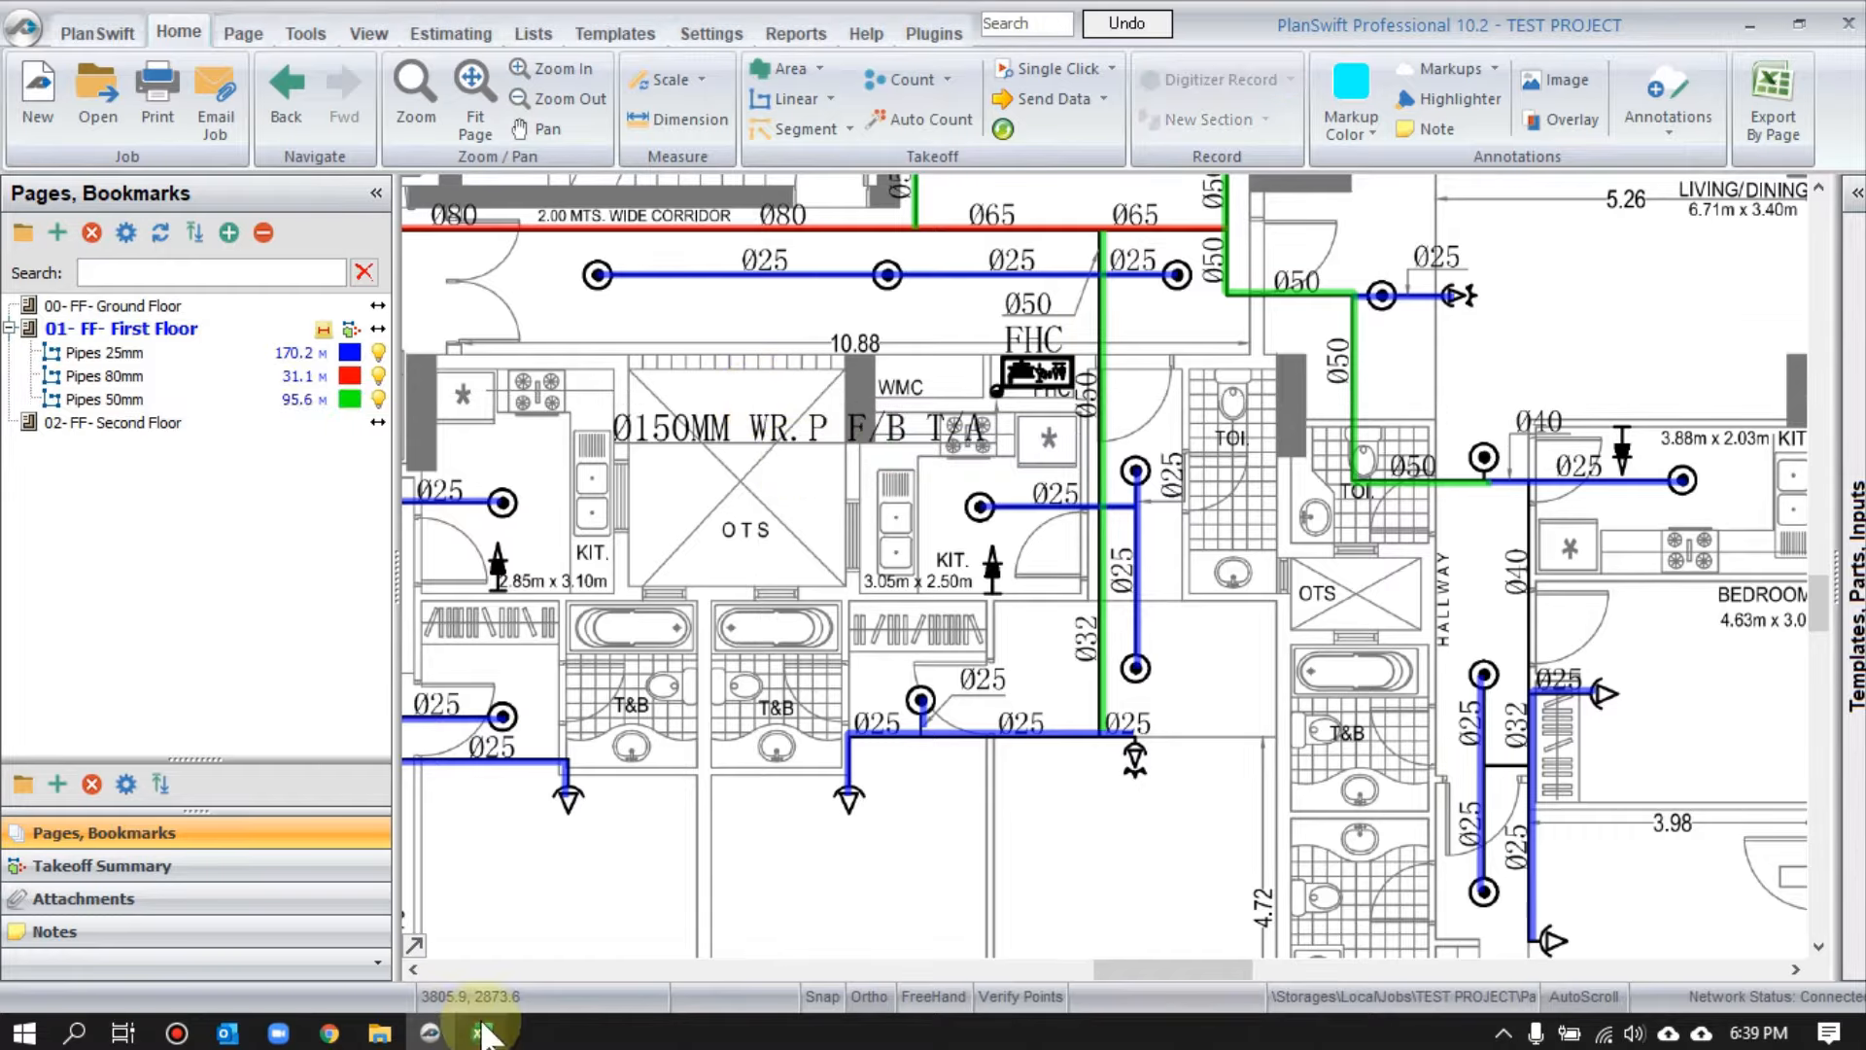
{"action": "left_click", "coordinate": [479, 1033]}
{"action": "left_click", "coordinate": [1351, 513]}
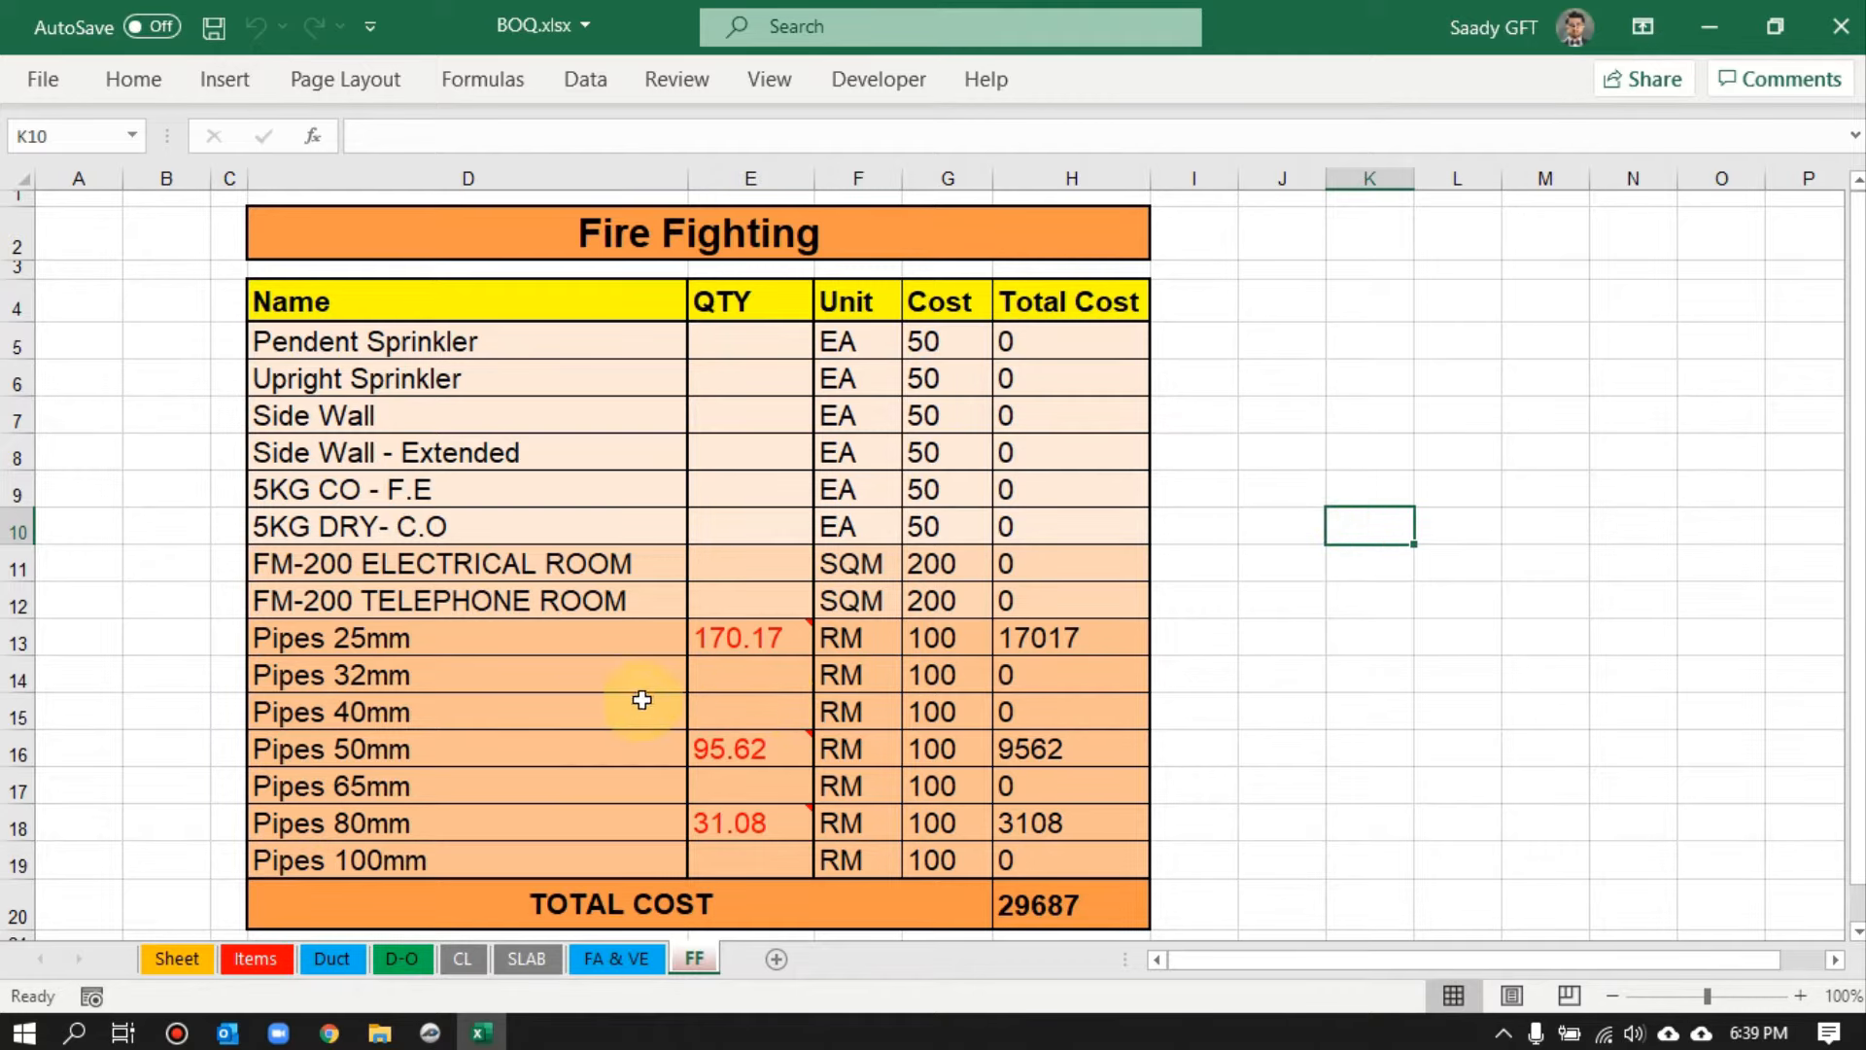
- Create a connected PlanSwift linear takeoff from the 40 mm pipe's QTY cell, named Pipes 40mm and coloured magenta
{"action": "right_click", "coordinate": [726, 713]}
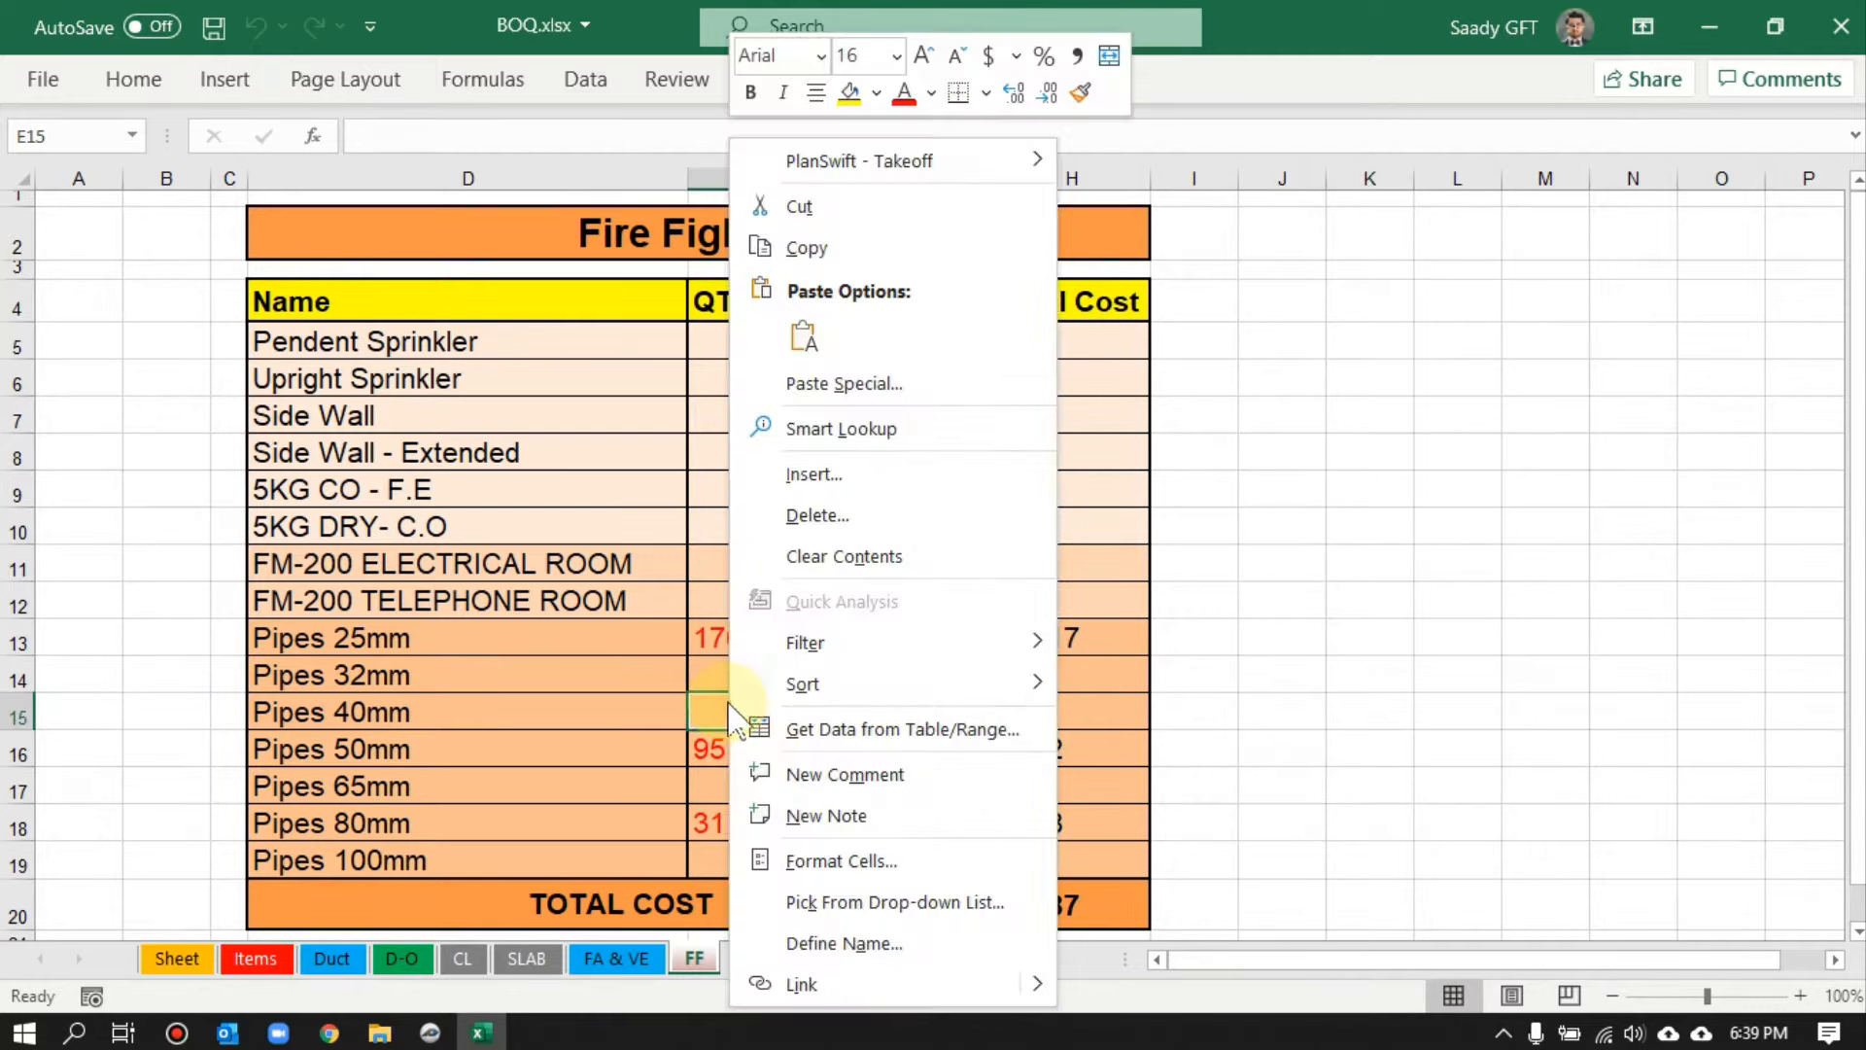
{"action": "mouse_move", "coordinate": [972, 180]}
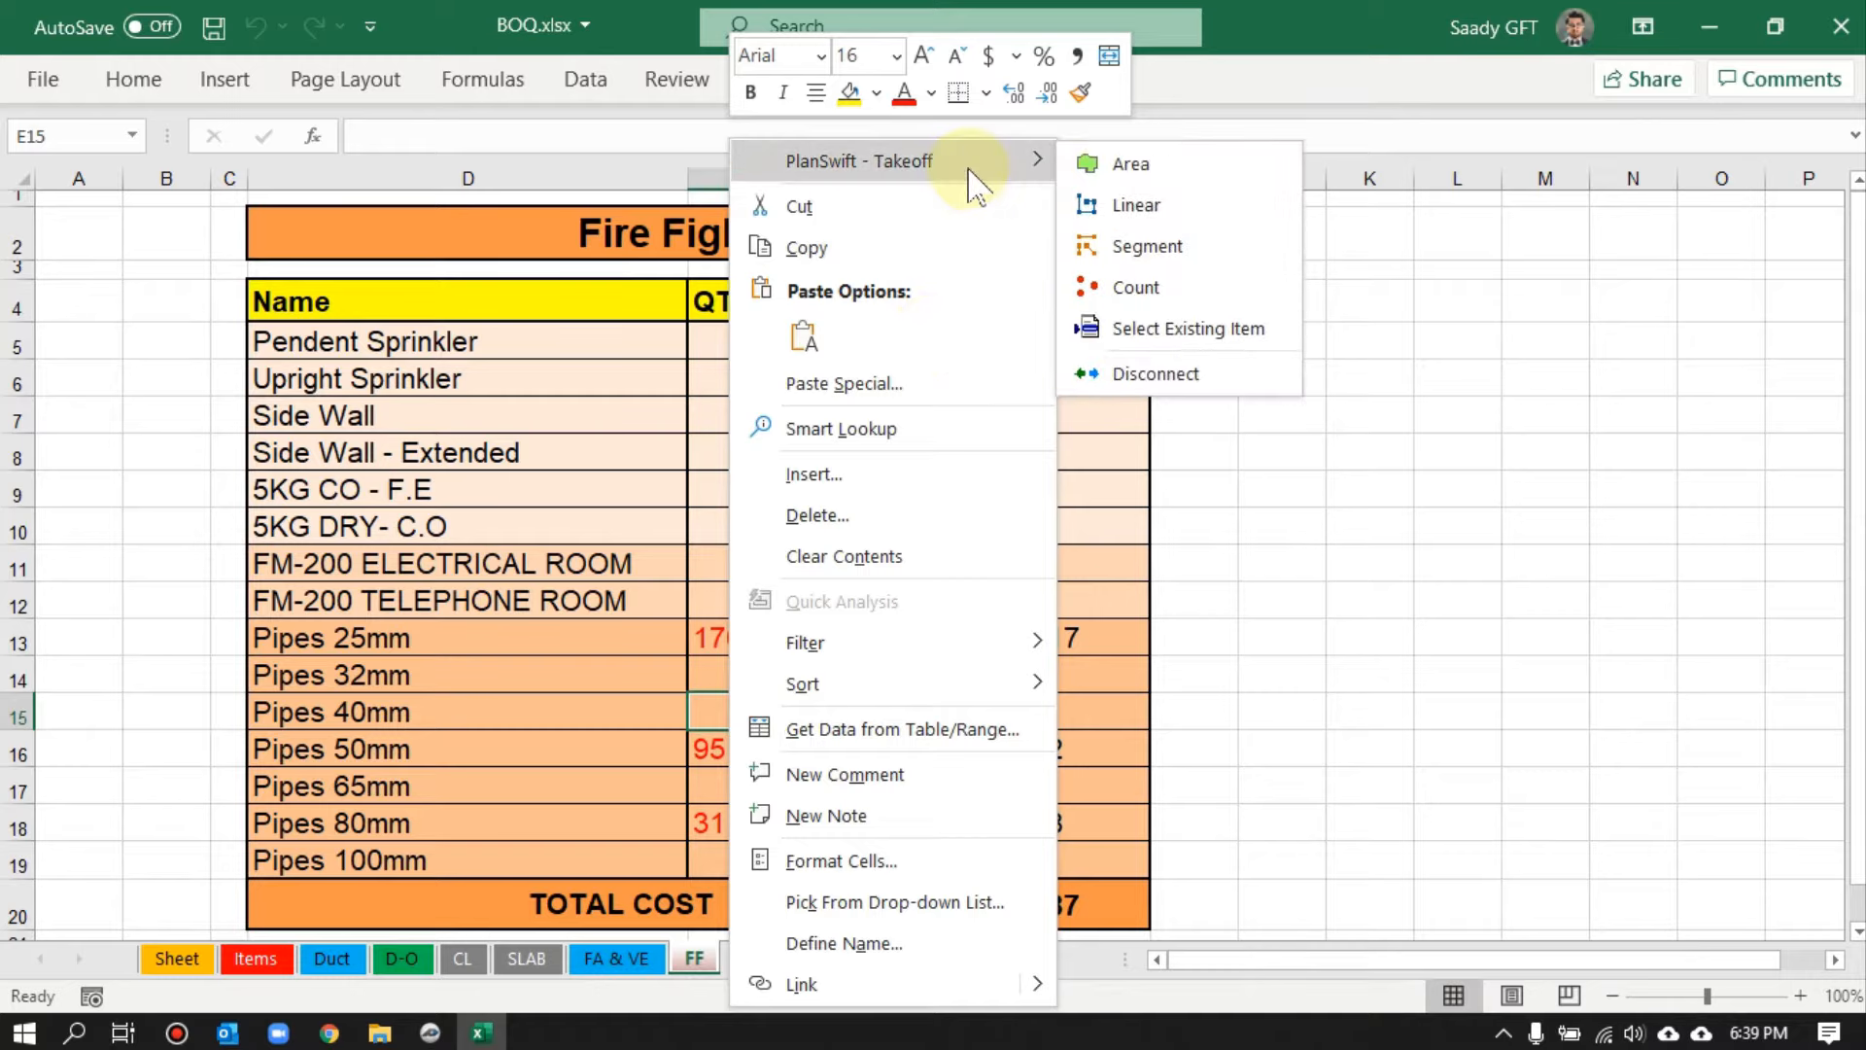
{"action": "left_click", "coordinate": [1137, 205]}
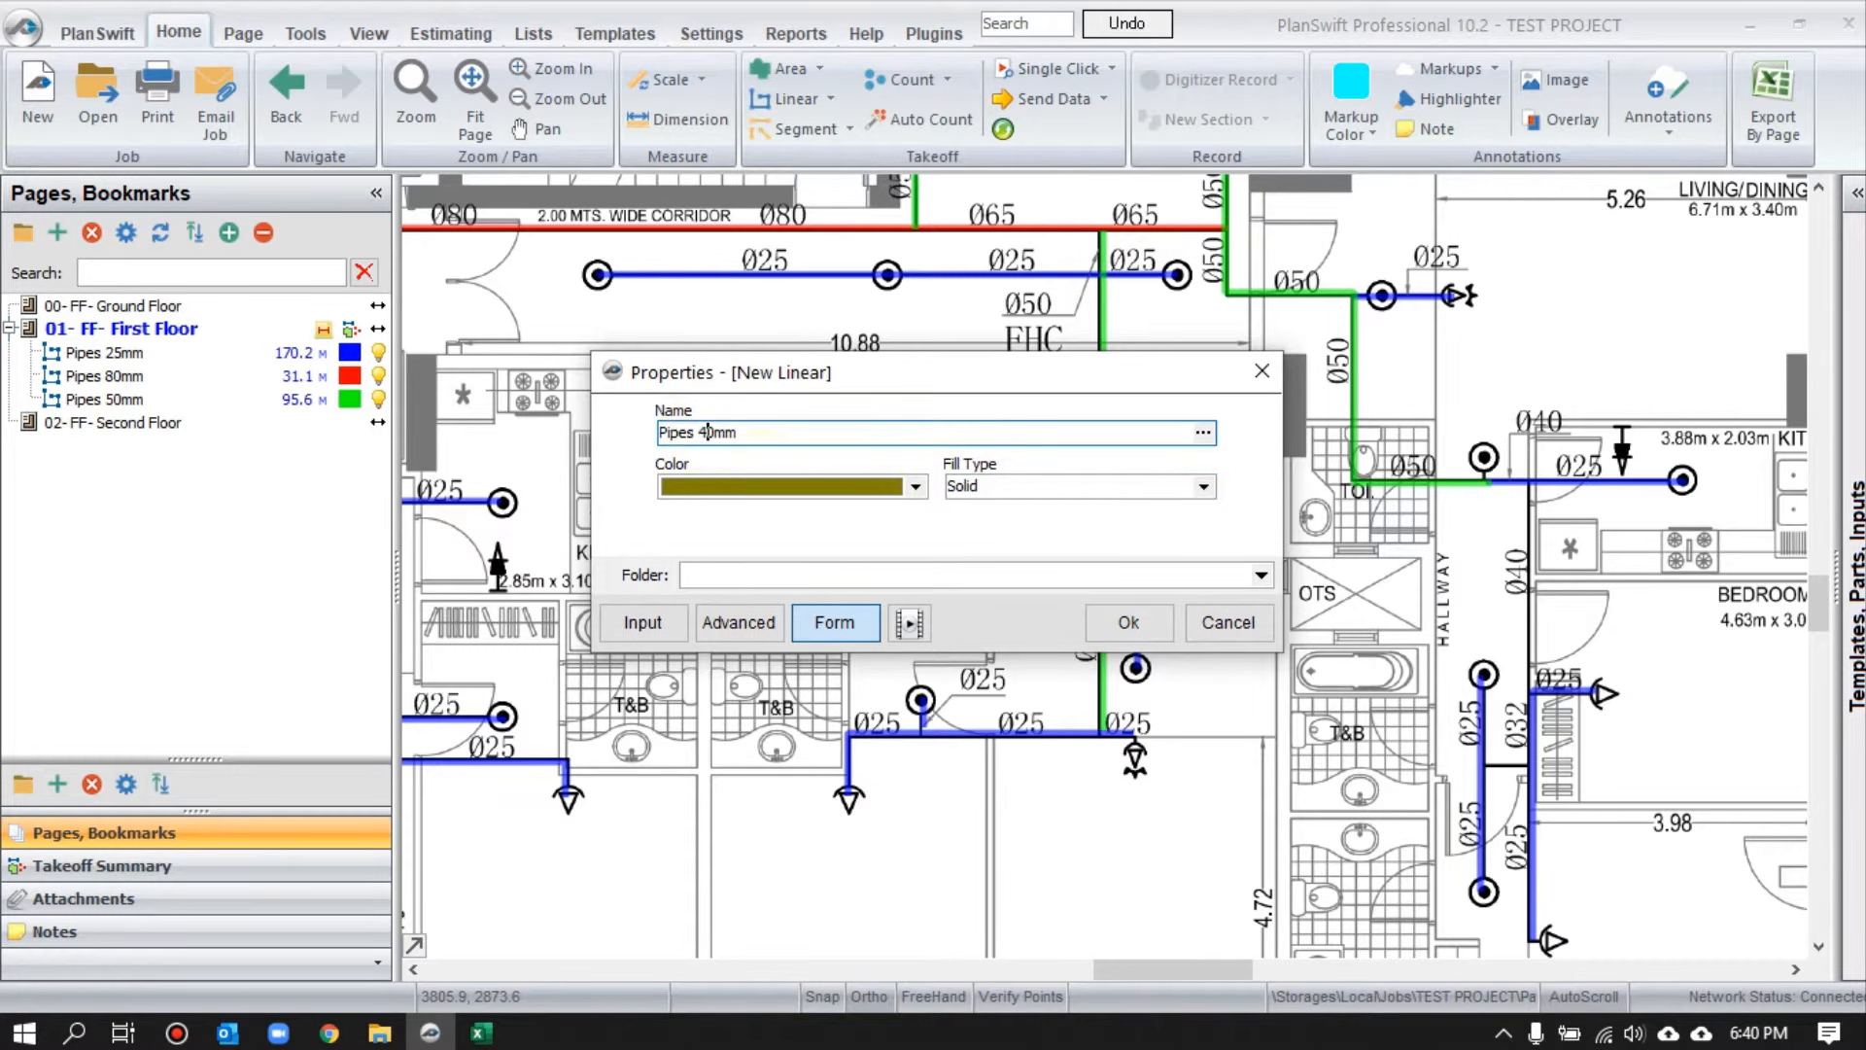
{"action": "left_click", "coordinate": [809, 491]}
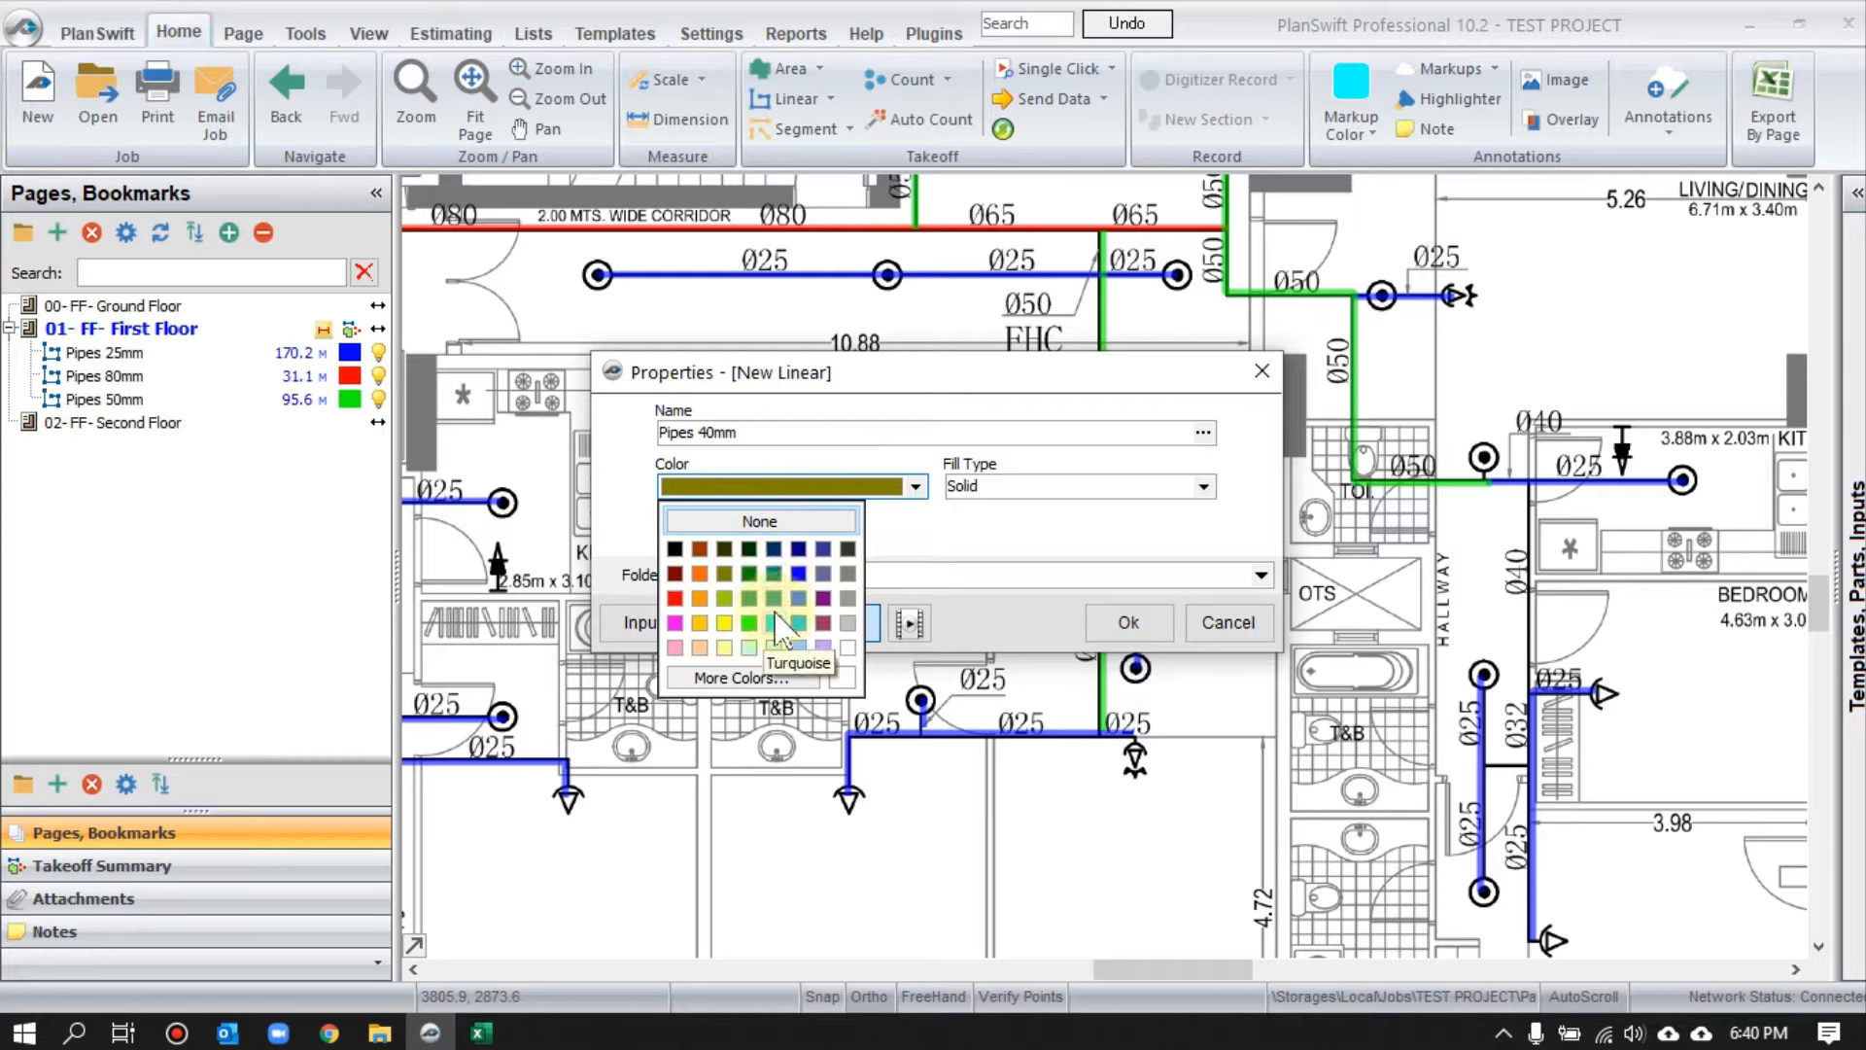
{"action": "left_click", "coordinate": [674, 623]}
{"action": "left_click", "coordinate": [1086, 615]}
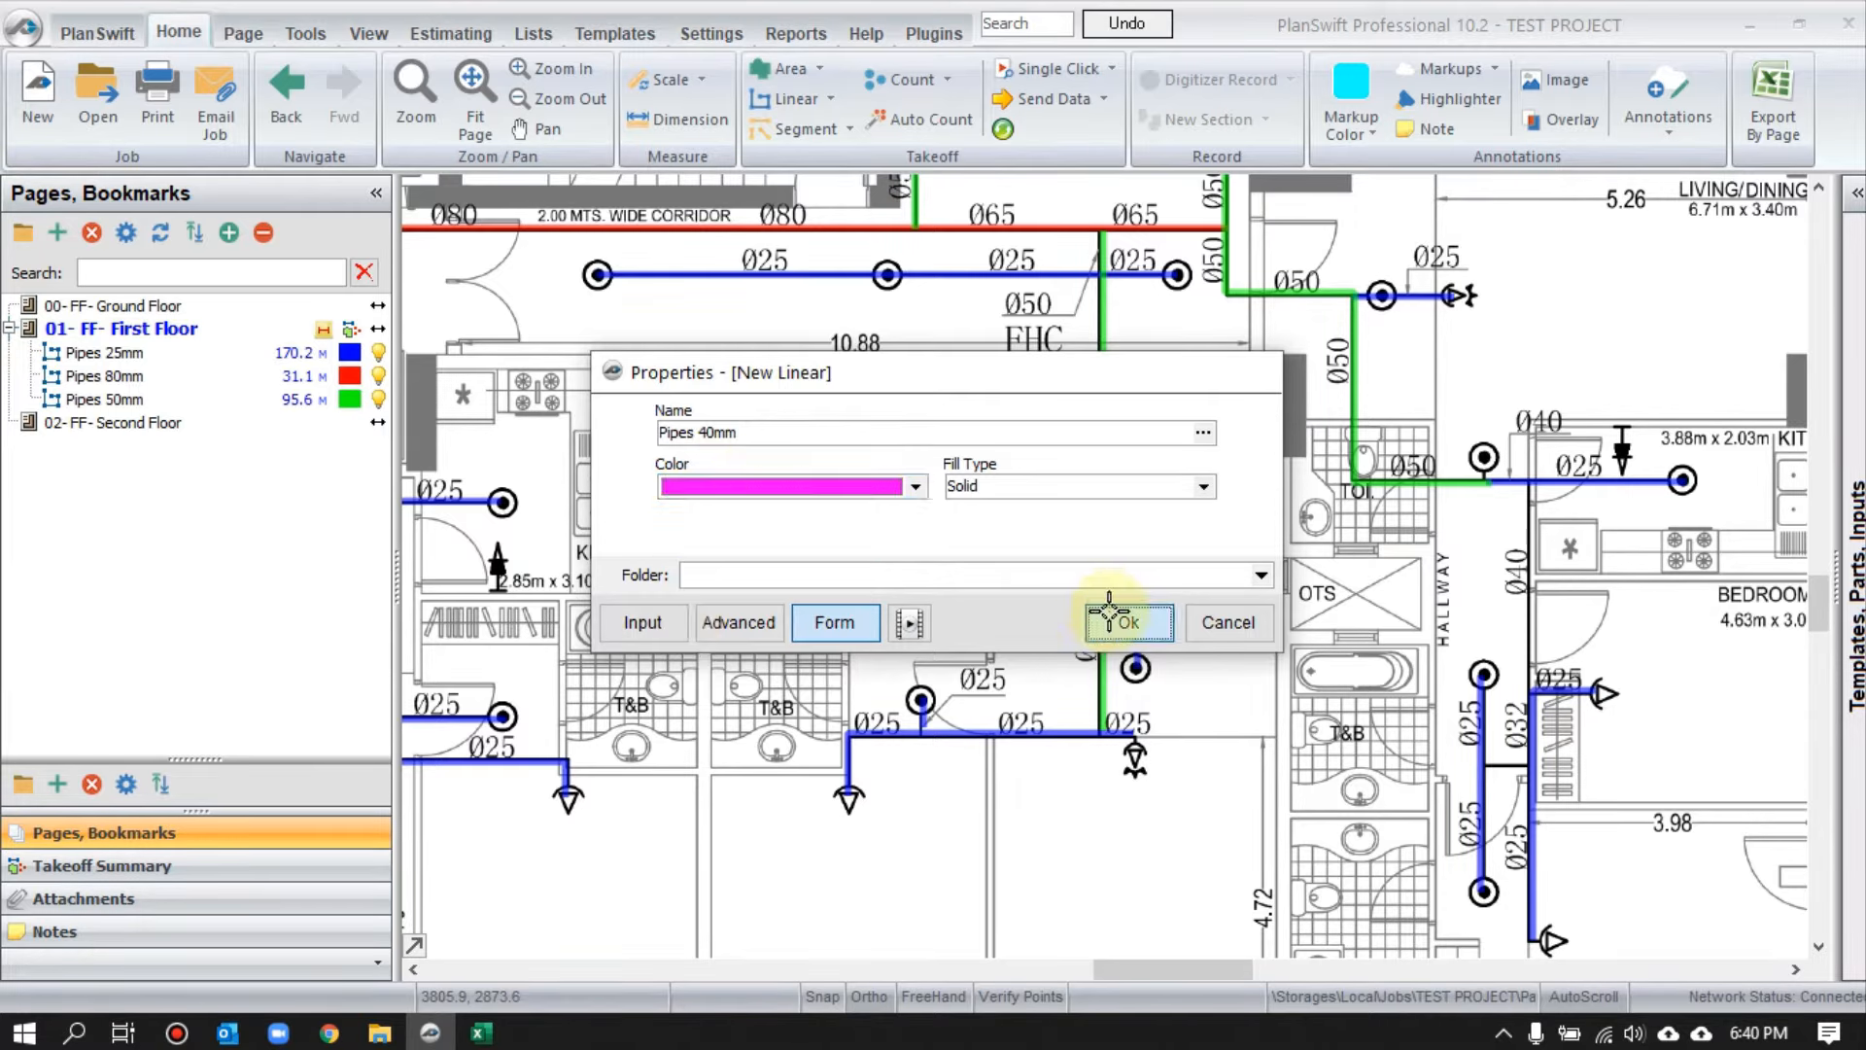
- Trace the Ø40 pipe beside BEDROOM-1 from the Ø25 branch up to the kitchen's Ø25 line, about 2.9 m
{"action": "left_click", "coordinate": [1531, 690]}
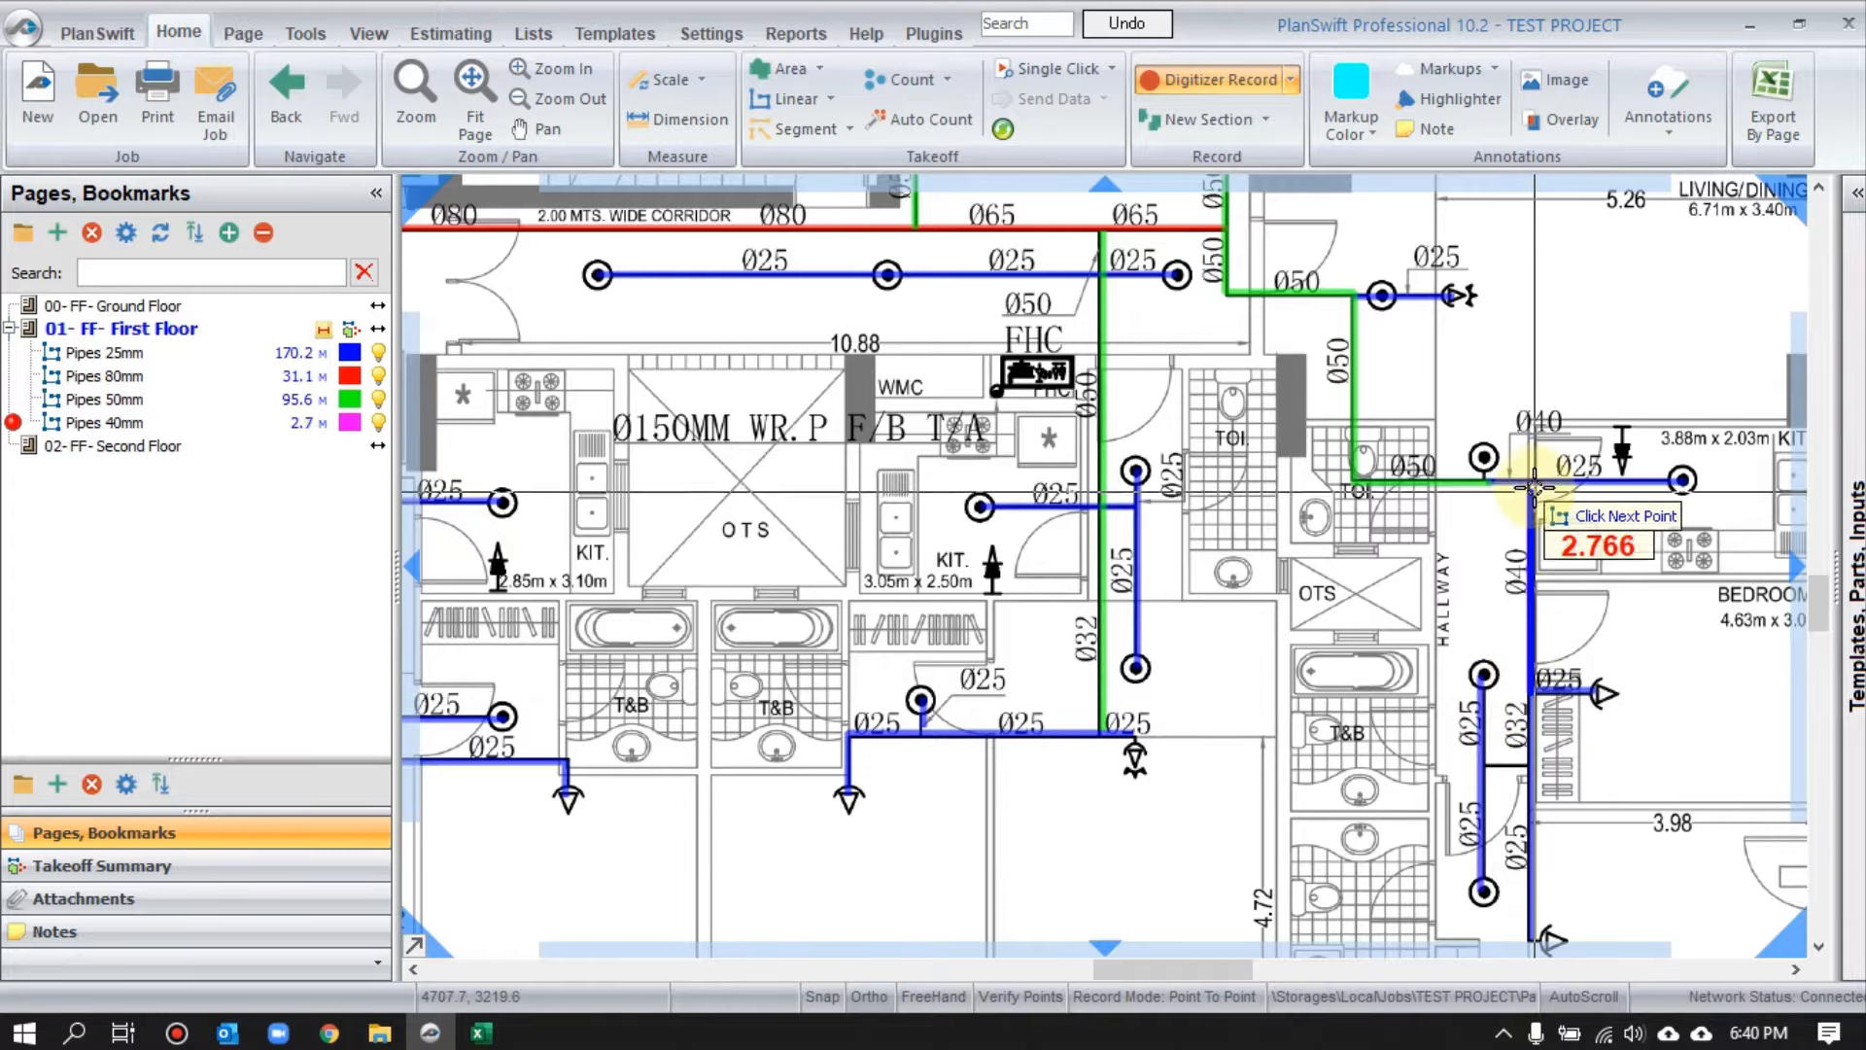
{"action": "left_click", "coordinate": [1531, 483]}
{"action": "right_click", "coordinate": [1531, 483]}
- Look across the plan from the lower units to the STORE and LAUNDRY area for pipe segments not yet traced
{"action": "scroll", "coordinate": [1349, 725], "scroll_direction": "down", "scroll_amount": 2}
{"action": "left_click_drag", "start_coordinate": [969, 725], "coordinate": [1212, 677]}
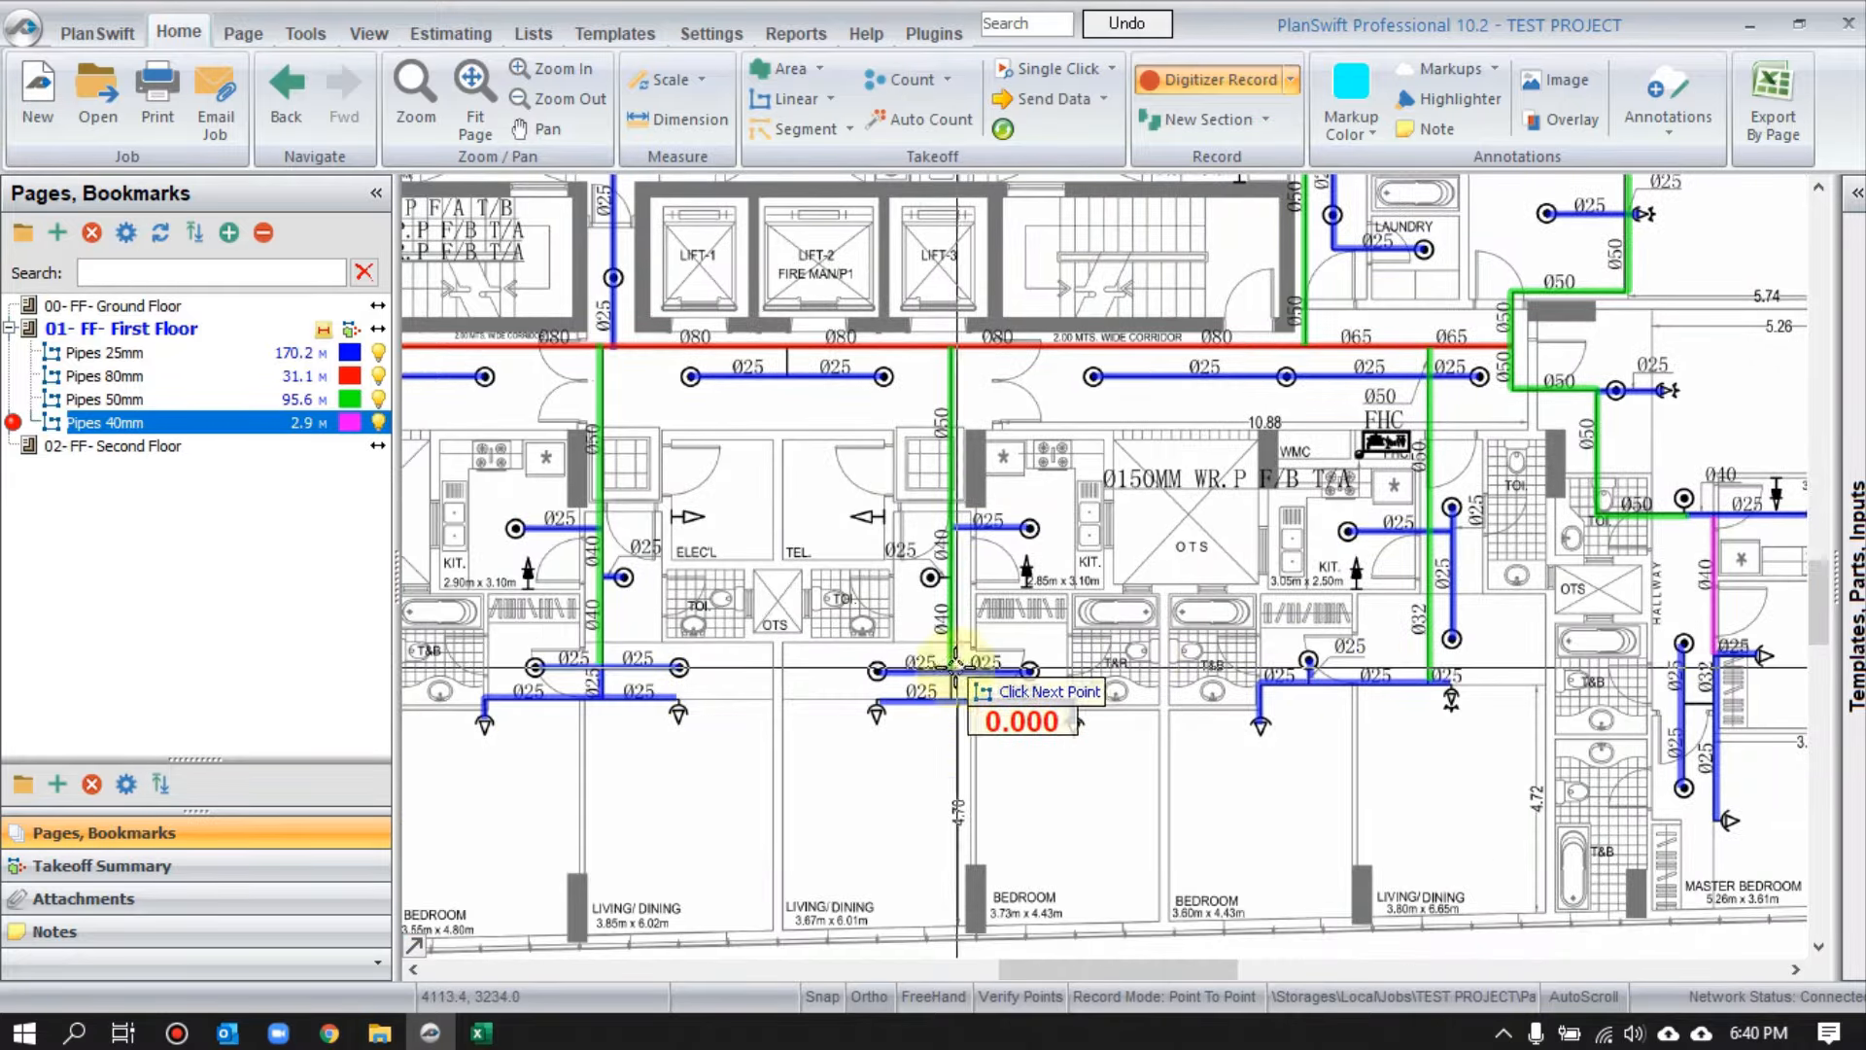
{"action": "left_click_drag", "start_coordinate": [967, 652], "coordinate": [1341, 648]}
{"action": "left_click_drag", "start_coordinate": [775, 596], "coordinate": [1305, 636]}
{"action": "left_click_drag", "start_coordinate": [1166, 379], "coordinate": [1002, 703]}
{"action": "left_click_drag", "start_coordinate": [1163, 500], "coordinate": [1154, 630]}
{"action": "scroll", "coordinate": [731, 530], "scroll_direction": "up", "scroll_amount": 2}
{"action": "scroll", "coordinate": [671, 532], "scroll_direction": "up", "scroll_amount": 1}
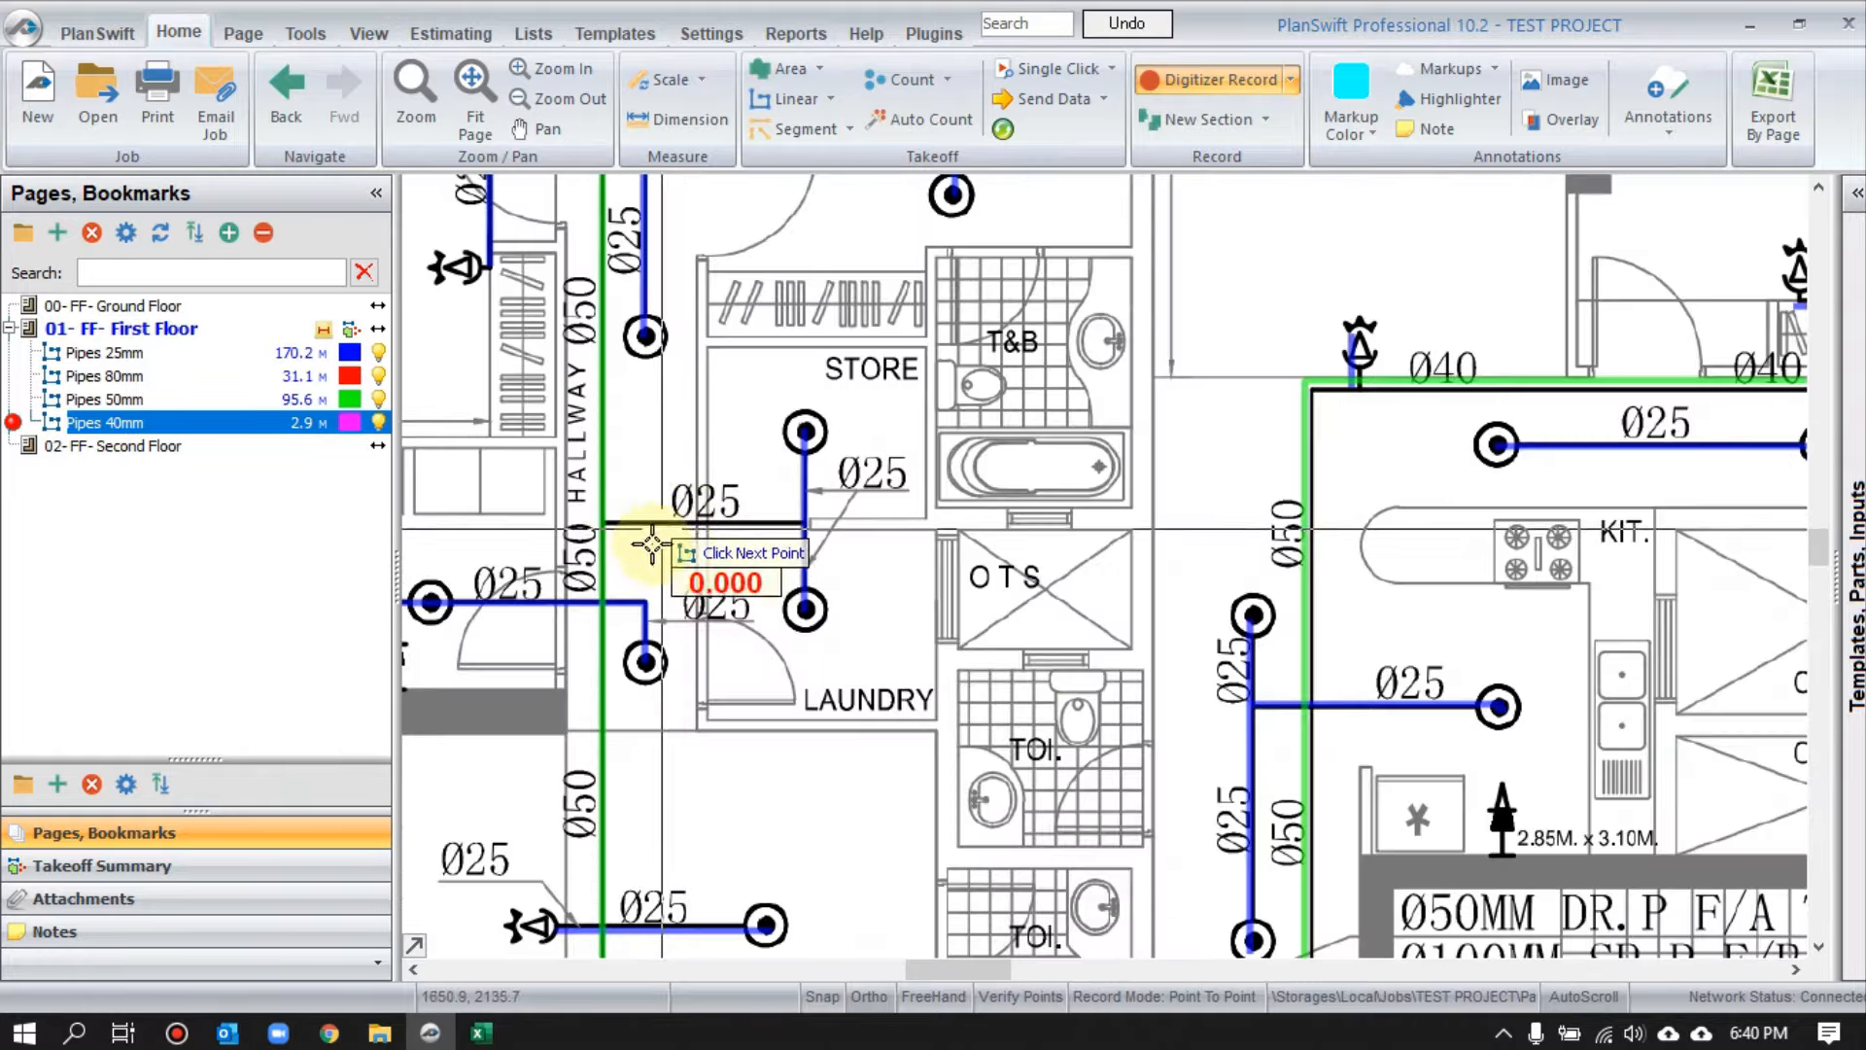
{"action": "scroll", "coordinate": [680, 578], "scroll_direction": "up", "scroll_amount": 1}
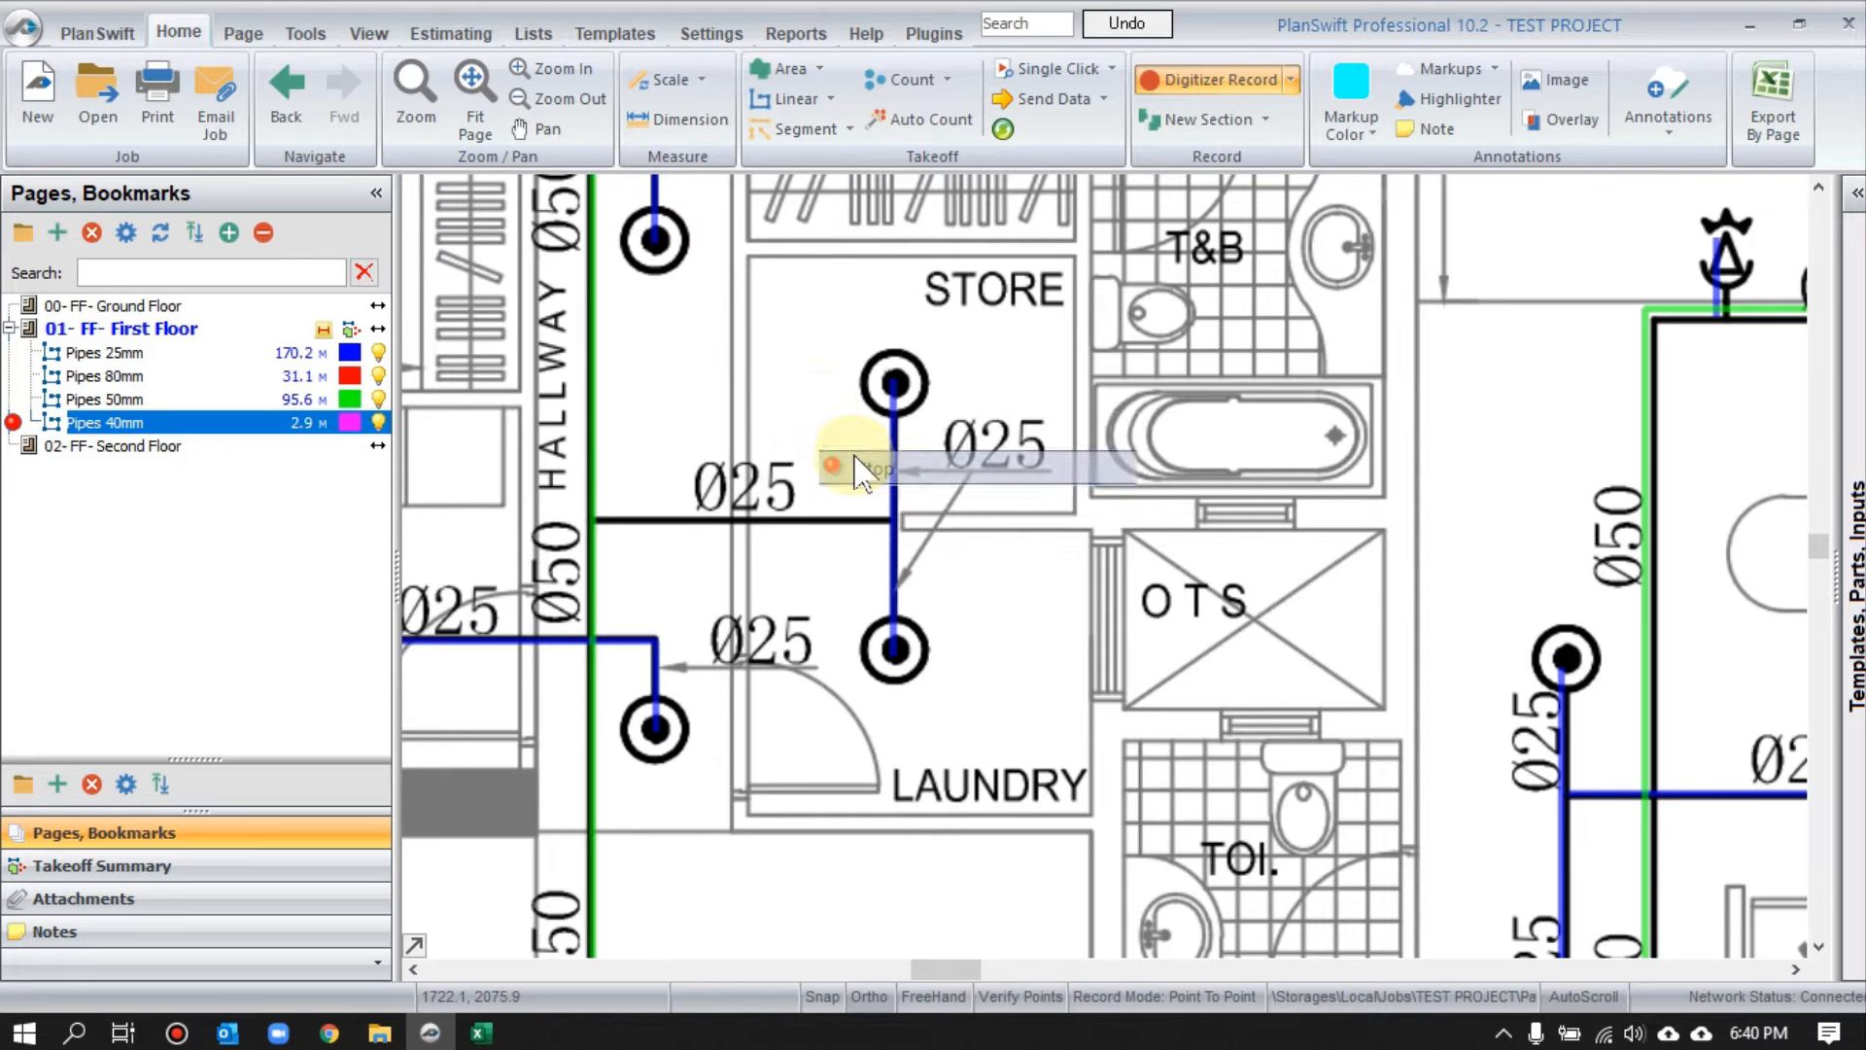
- Resume Pipes 25mm, trace the Ø25 link from the hallway Ø50 pipe to the STORE sprinkler line, about 1.8 m, and stop recording
{"action": "left_click", "coordinate": [98, 376]}
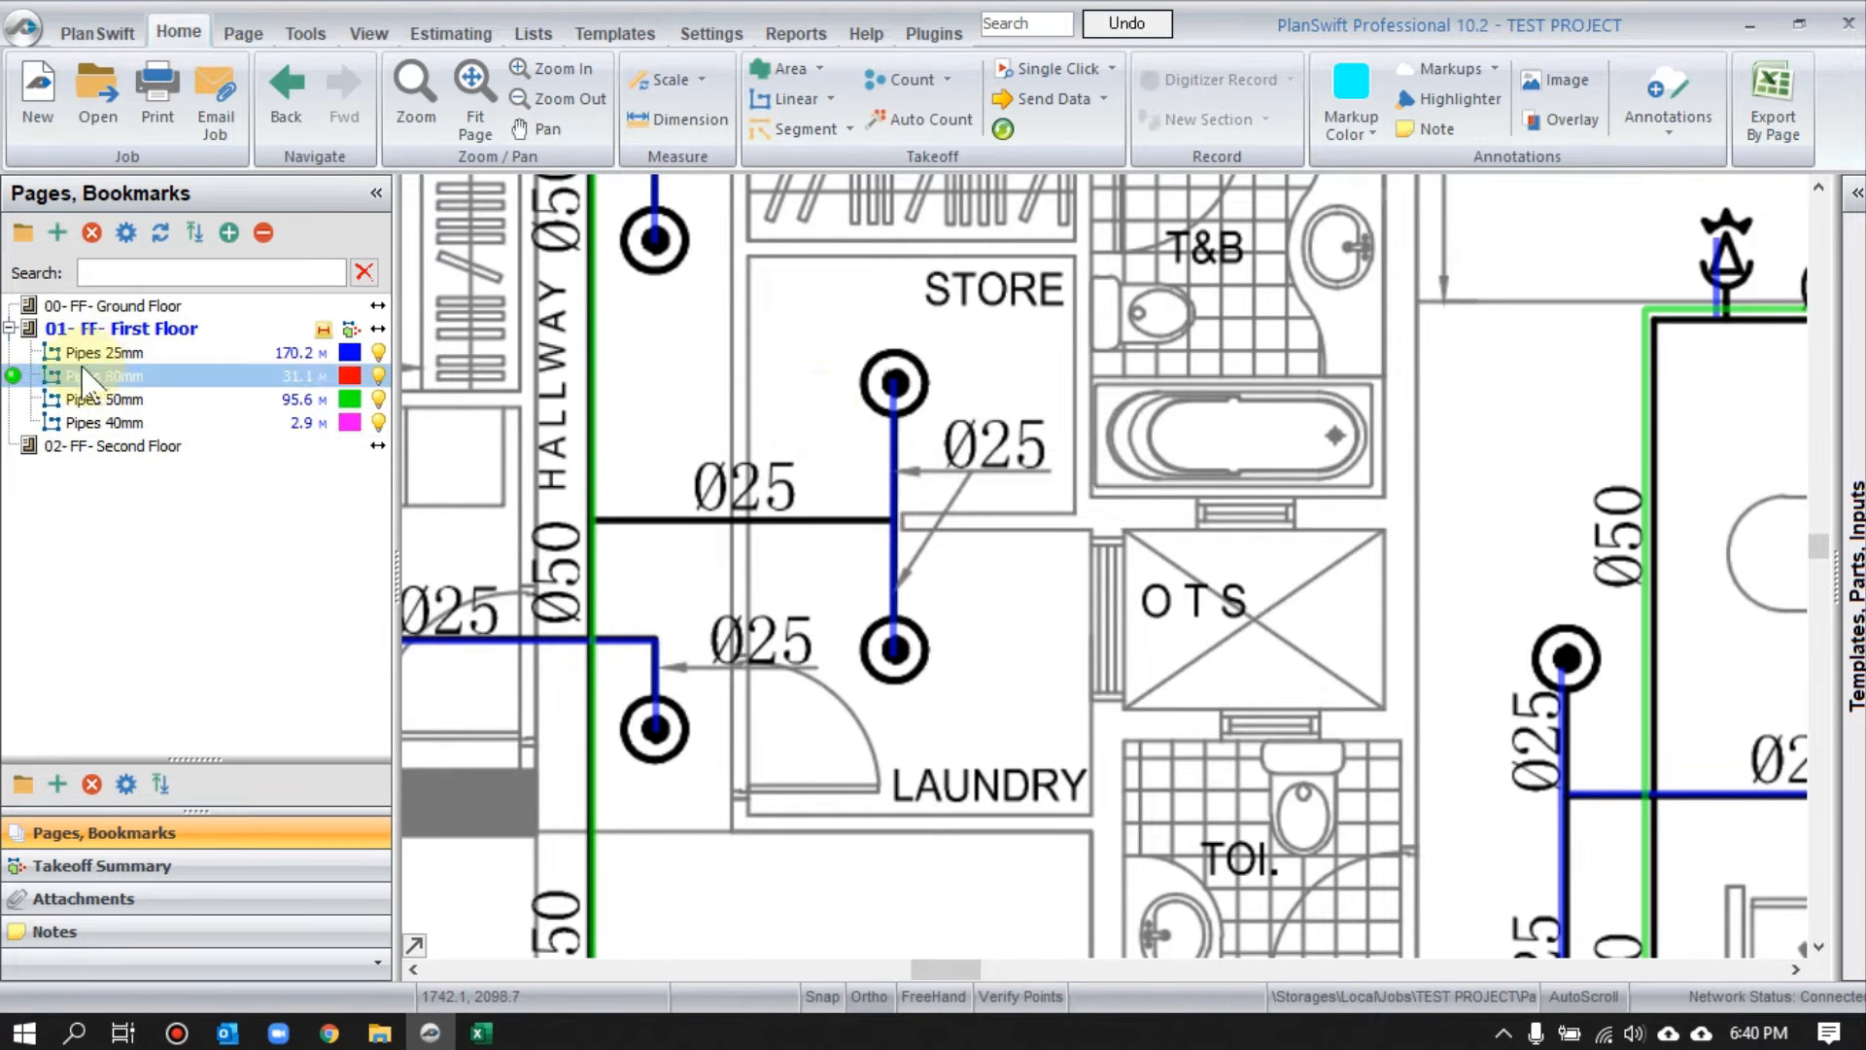
{"action": "left_click", "coordinate": [19, 354]}
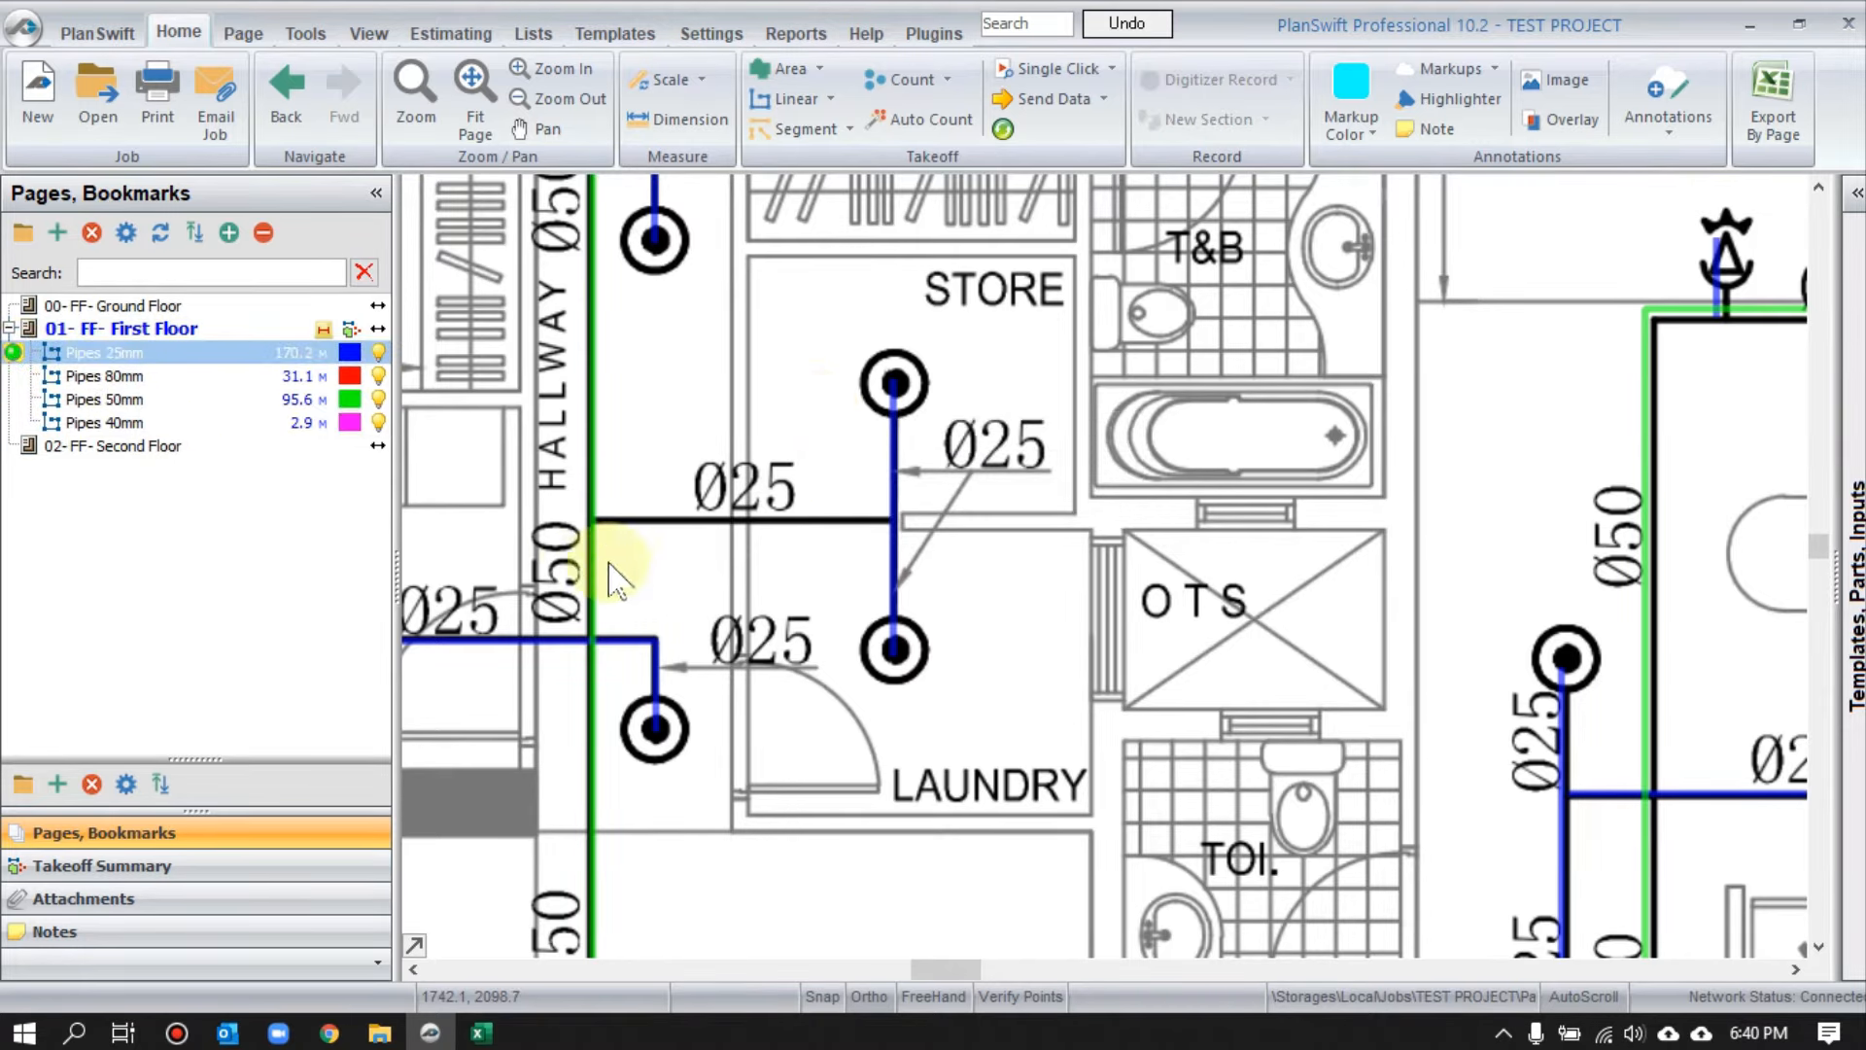
{"action": "left_click", "coordinate": [590, 518]}
{"action": "left_click", "coordinate": [887, 522]}
{"action": "scroll", "coordinate": [887, 525], "scroll_direction": "down", "scroll_amount": 3}
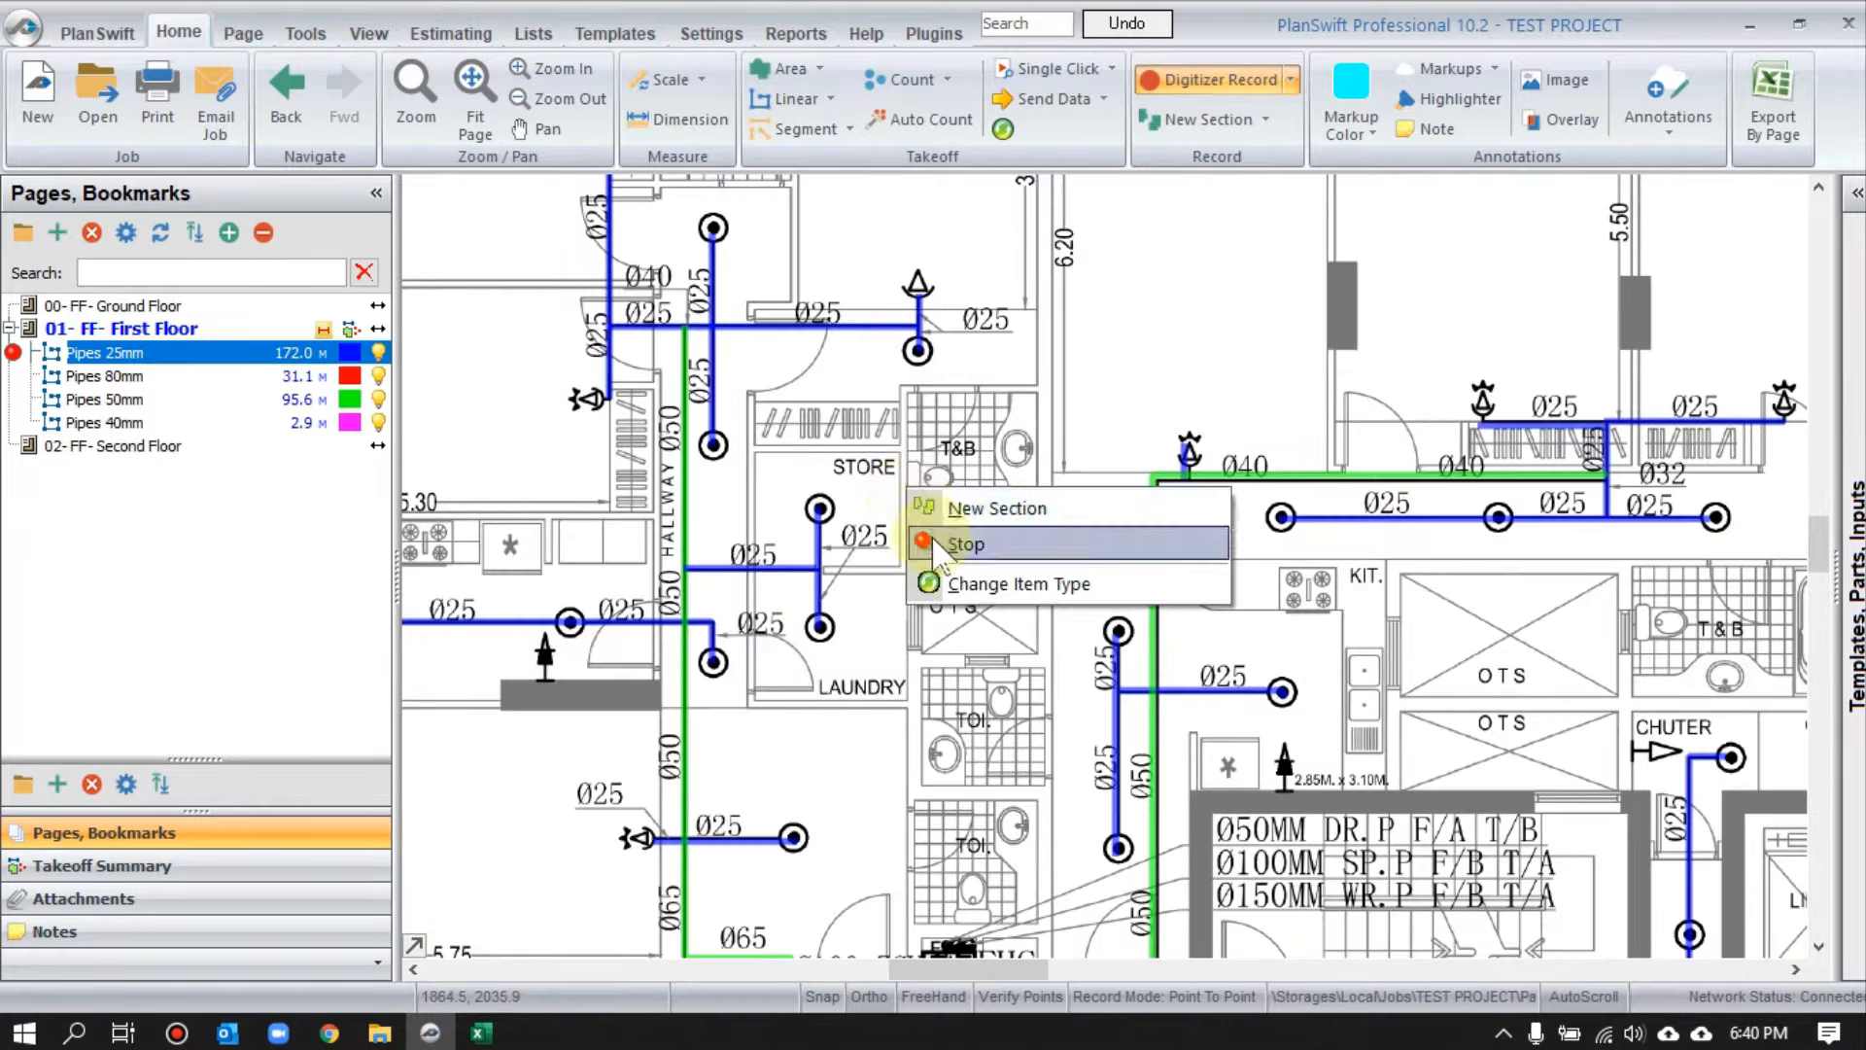
{"action": "key", "text": "Escape"}
- Inspect the upper rooms, the opposite wing and the corridor for remaining untraced pipe connections
{"action": "left_click_drag", "start_coordinate": [1288, 528], "coordinate": [682, 510]}
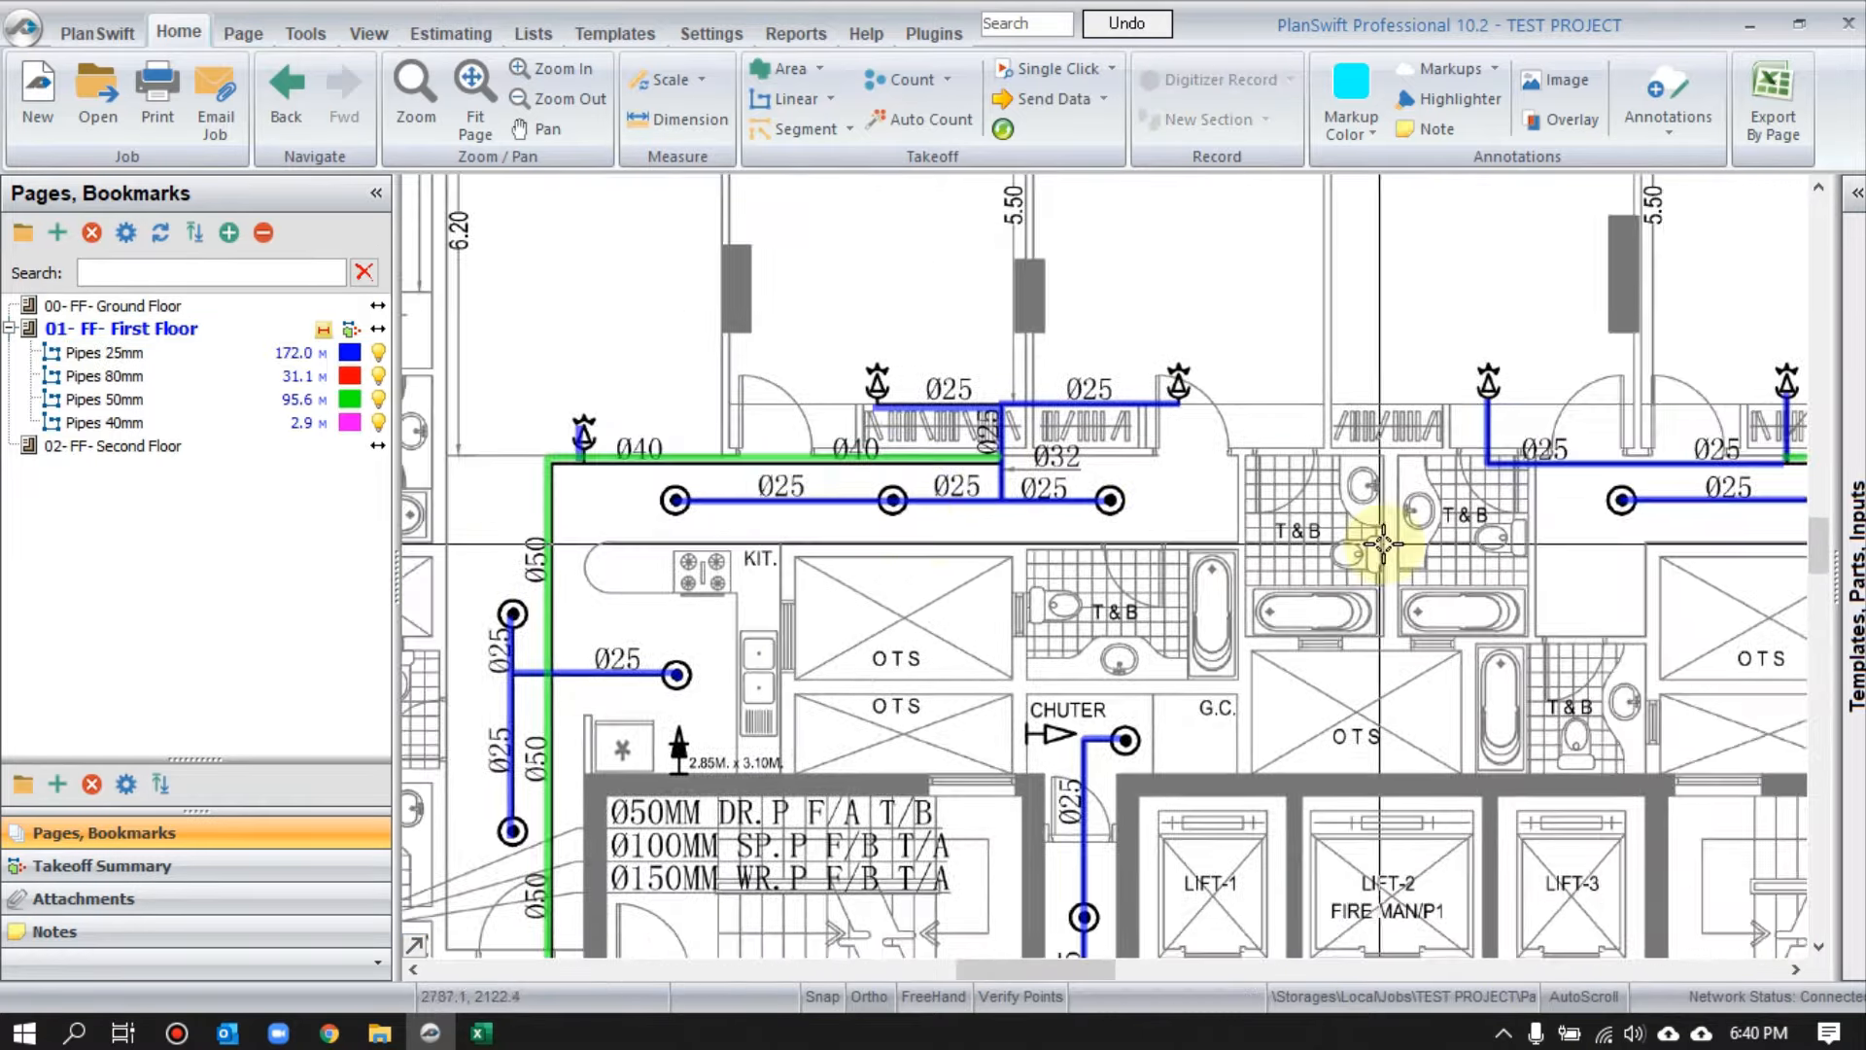
{"action": "left_click_drag", "start_coordinate": [1383, 541], "coordinate": [890, 478]}
{"action": "left_click_drag", "start_coordinate": [1442, 539], "coordinate": [826, 581]}
{"action": "left_click_drag", "start_coordinate": [1323, 543], "coordinate": [1036, 546]}
{"action": "scroll", "coordinate": [1036, 546], "scroll_direction": "down", "scroll_amount": 2}
{"action": "left_click_drag", "start_coordinate": [1142, 858], "coordinate": [1397, 301]}
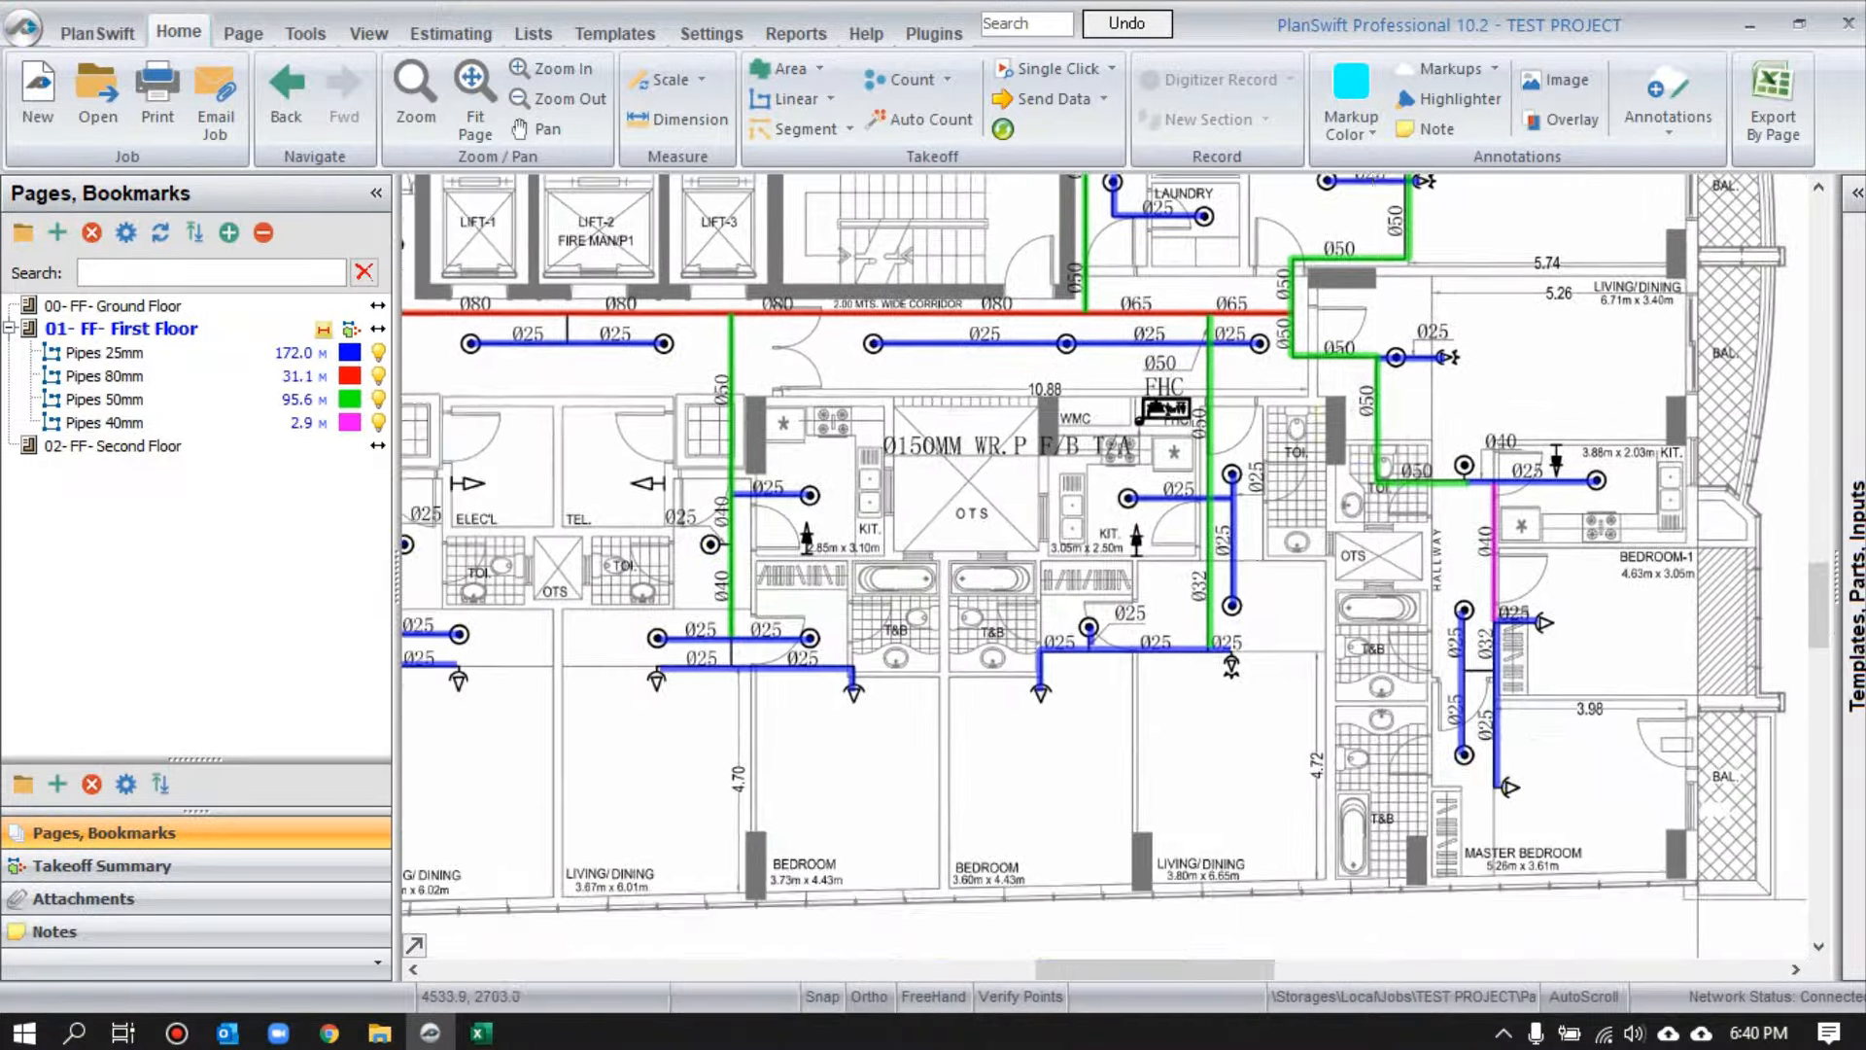
{"action": "left_click_drag", "start_coordinate": [824, 438], "coordinate": [1019, 539]}
{"action": "scroll", "coordinate": [1020, 543], "scroll_direction": "down", "scroll_amount": 1}
{"action": "left_click_drag", "start_coordinate": [869, 473], "coordinate": [971, 522]}
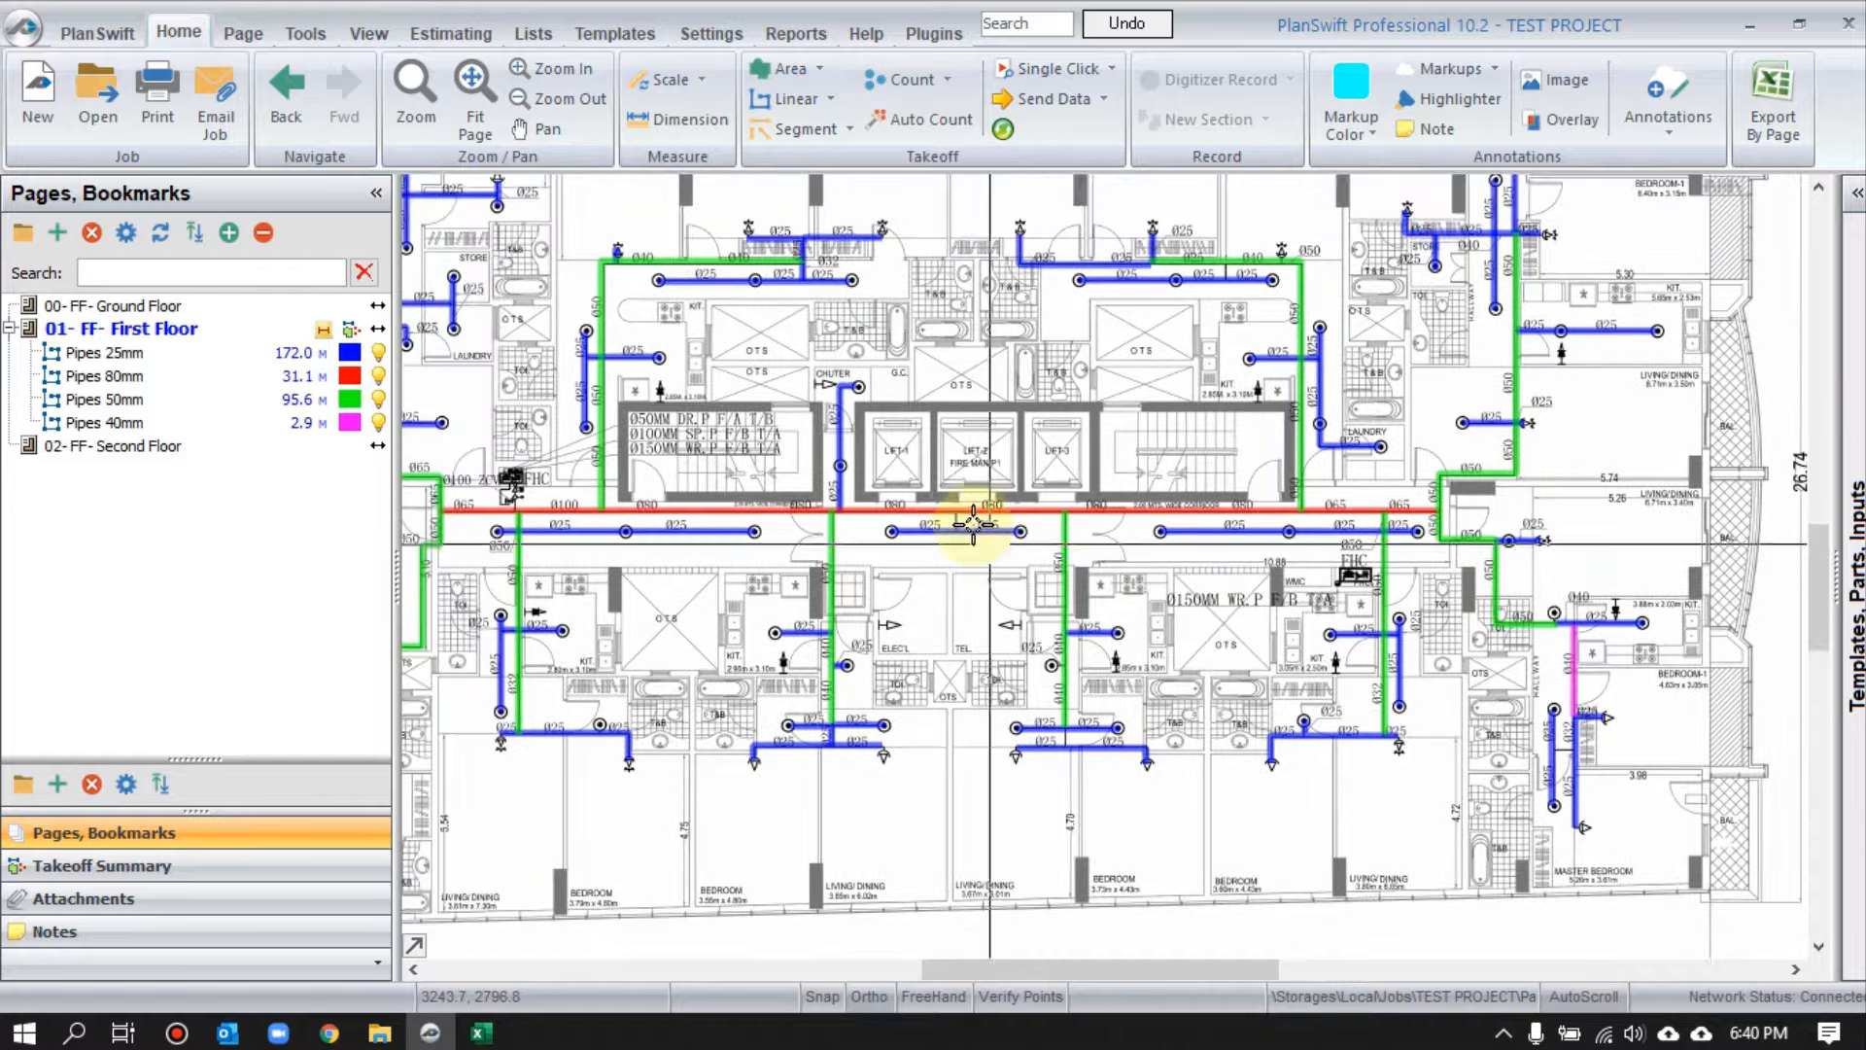
- Resume Pipes 25mm, trace the short link from the sprinkler line below LIFT-2 to the Ø80 main, about 0.6 m, and stop recording
{"action": "scroll", "coordinate": [969, 522], "scroll_direction": "up", "scroll_amount": 3}
{"action": "scroll", "coordinate": [959, 553], "scroll_direction": "up", "scroll_amount": 1}
{"action": "left_click", "coordinate": [13, 353]}
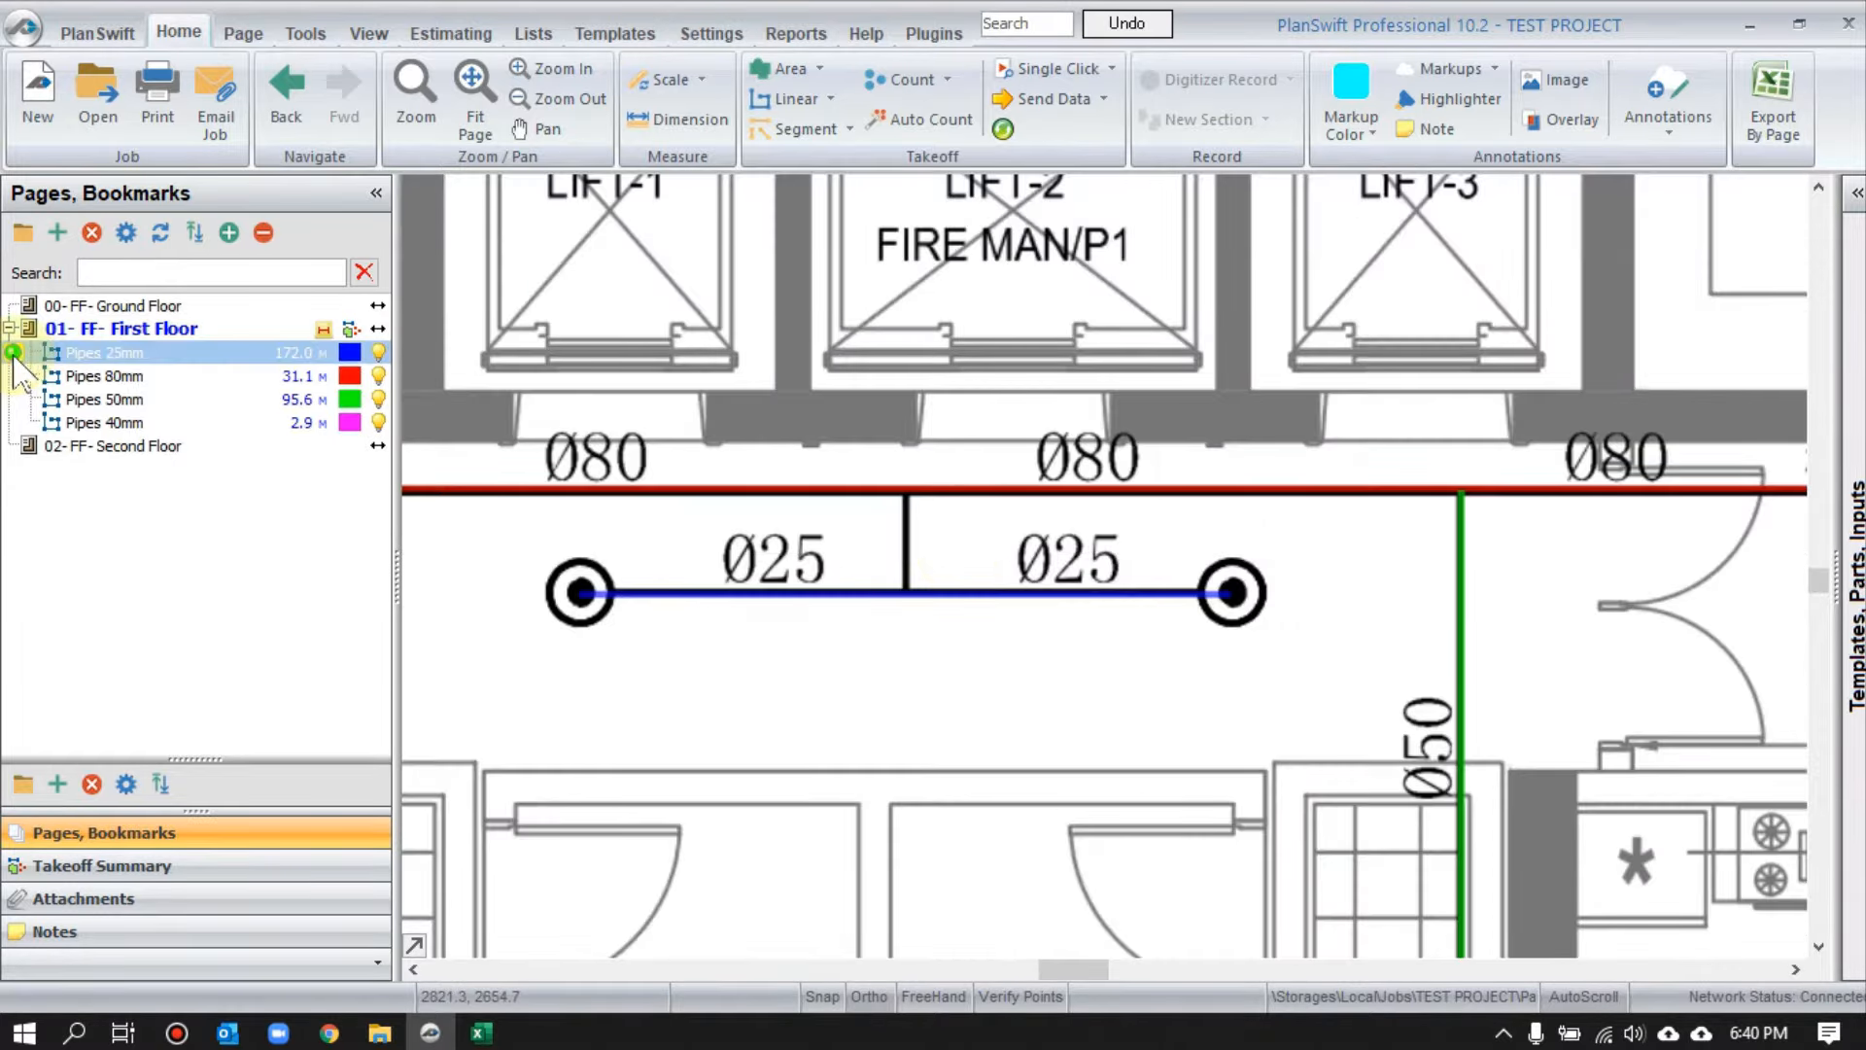
{"action": "left_click", "coordinate": [906, 590]}
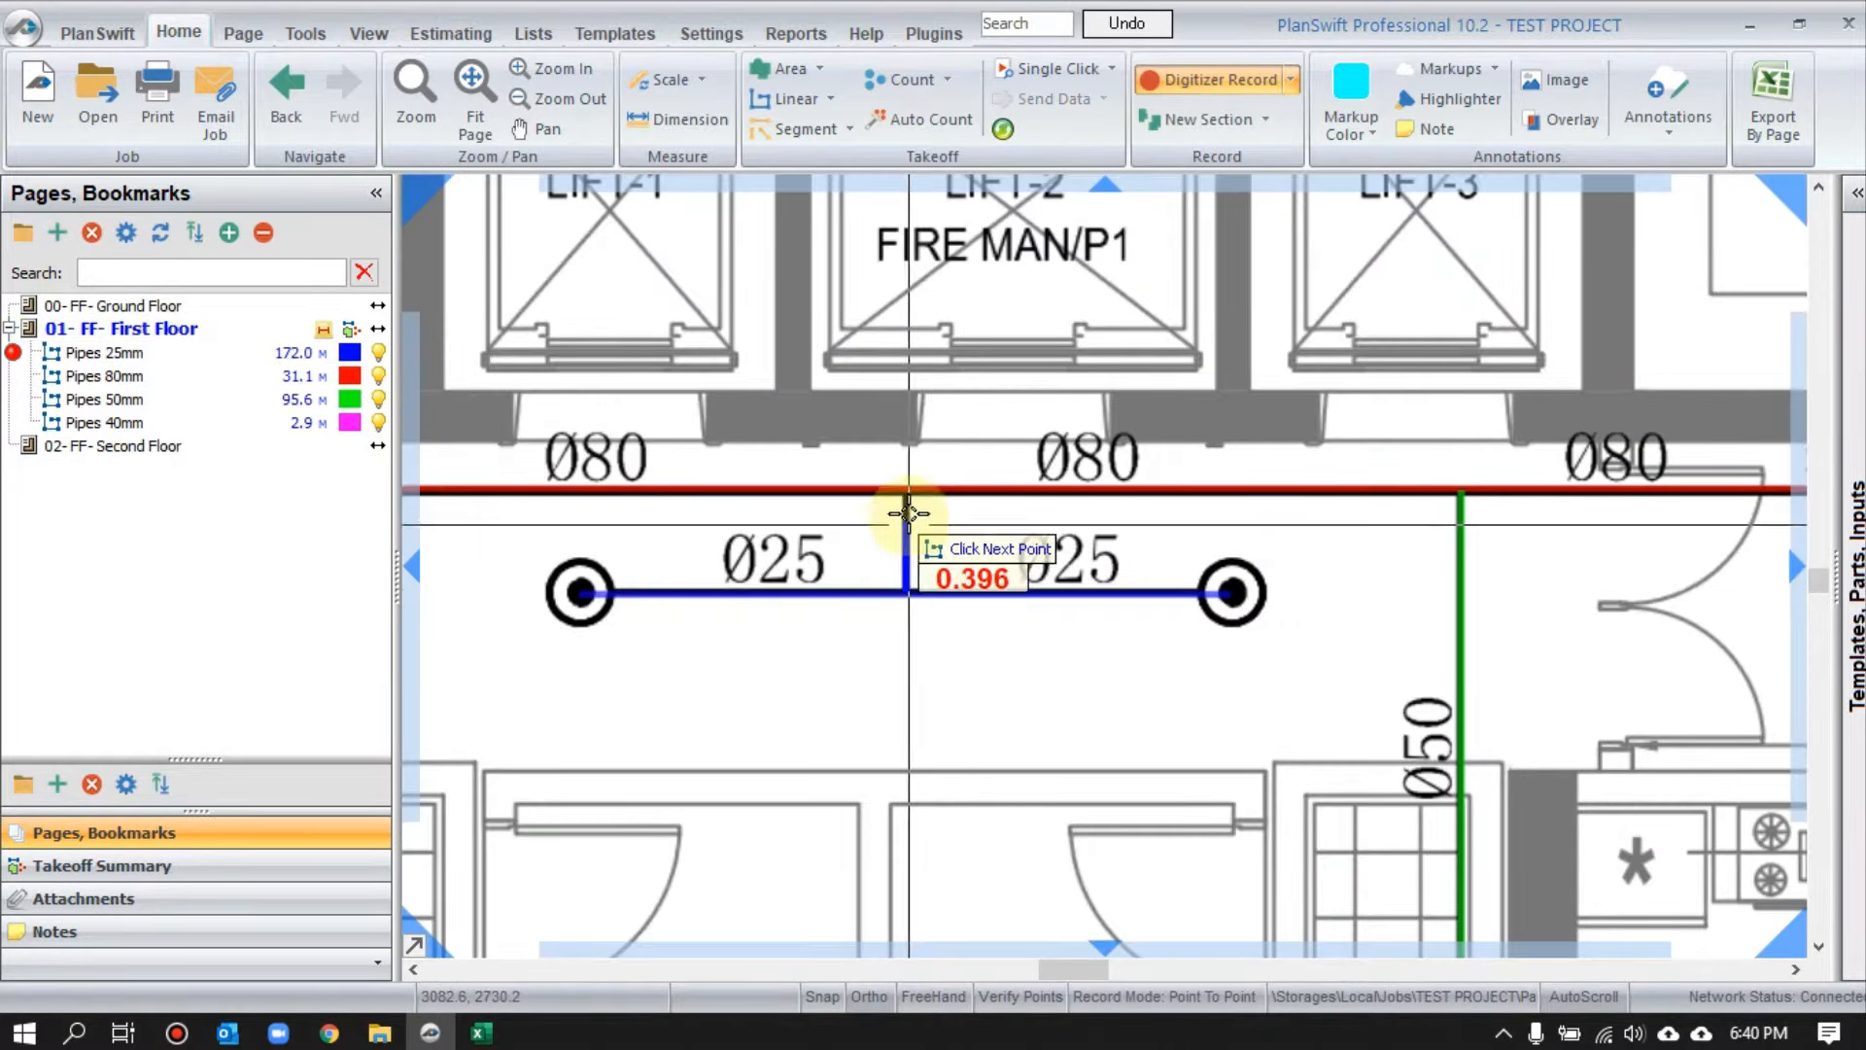
{"action": "left_click", "coordinate": [908, 481]}
{"action": "scroll", "coordinate": [907, 481], "scroll_direction": "down", "scroll_amount": 2}
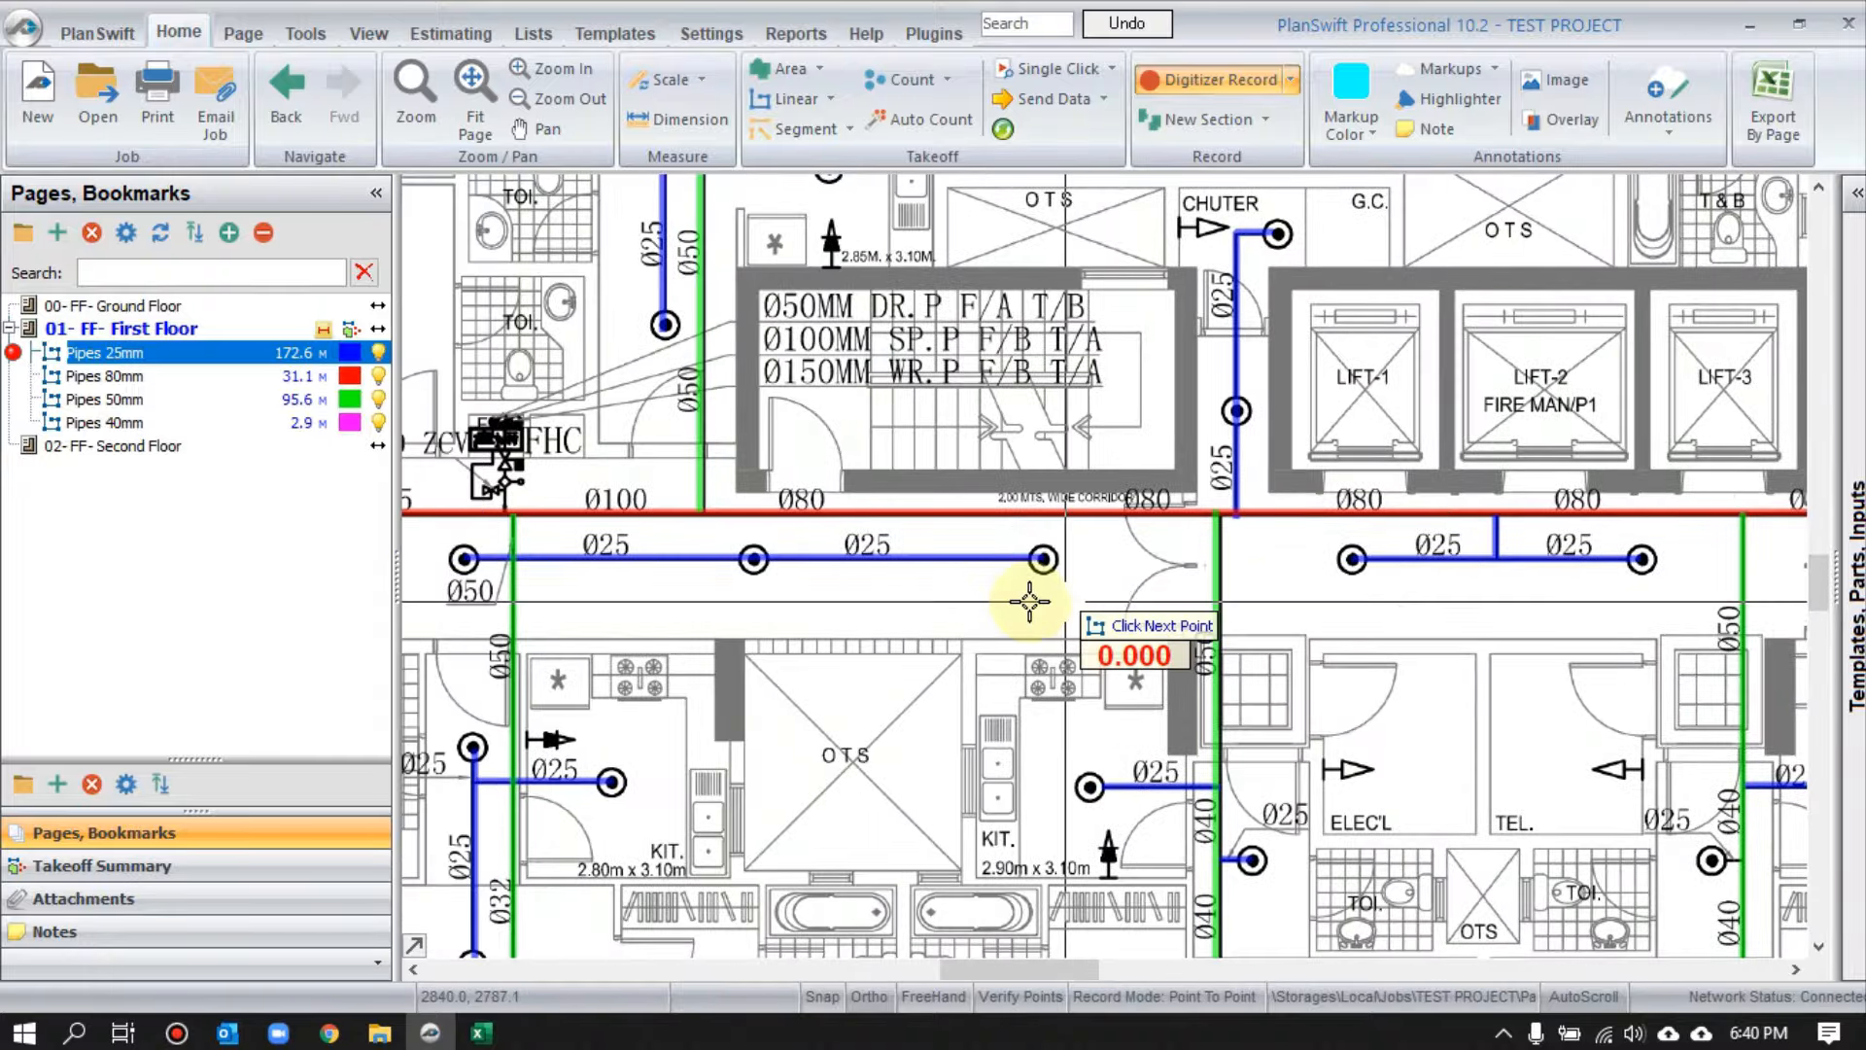
{"action": "scroll", "coordinate": [1030, 601], "scroll_direction": "down", "scroll_amount": 2}
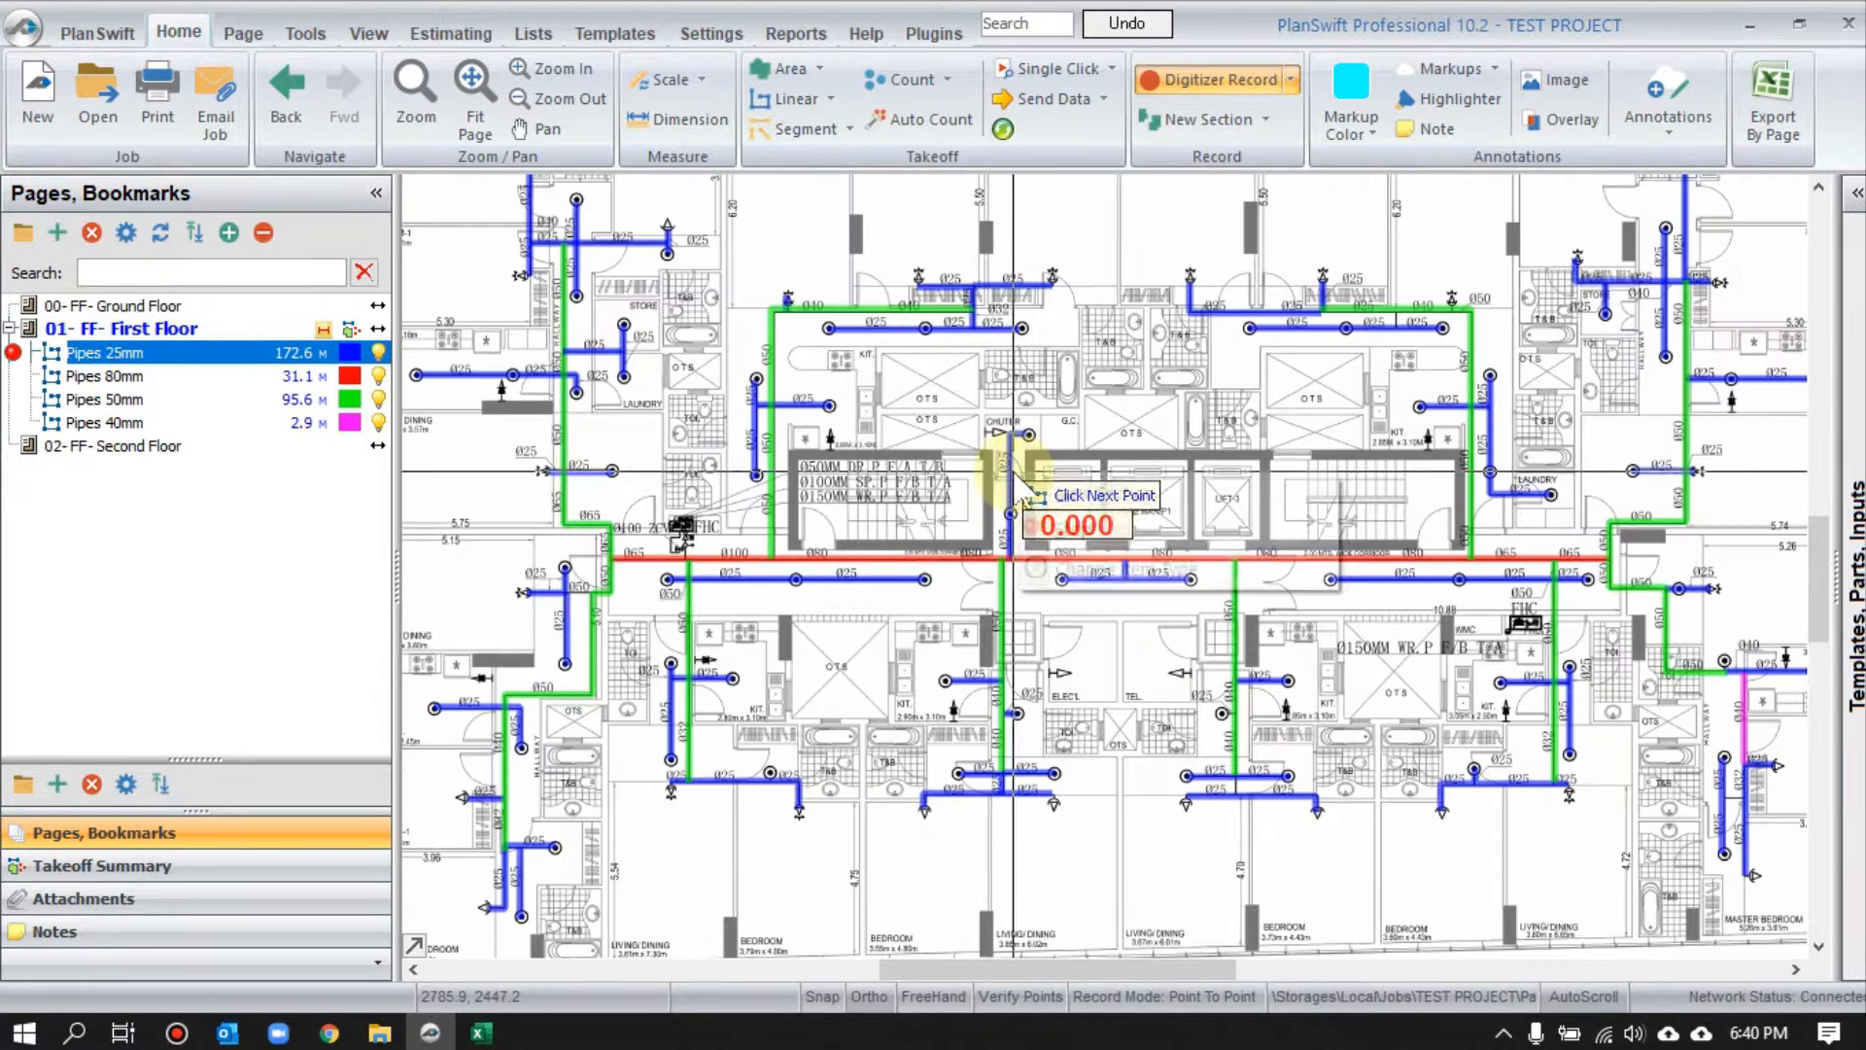
{"action": "right_click", "coordinate": [1045, 517]}
- Show the takeoff legend on the First Floor plan below the PLOT LIMIT mark and examine its pipe entries
{"action": "scroll", "coordinate": [1171, 365], "scroll_direction": "down", "scroll_amount": 2}
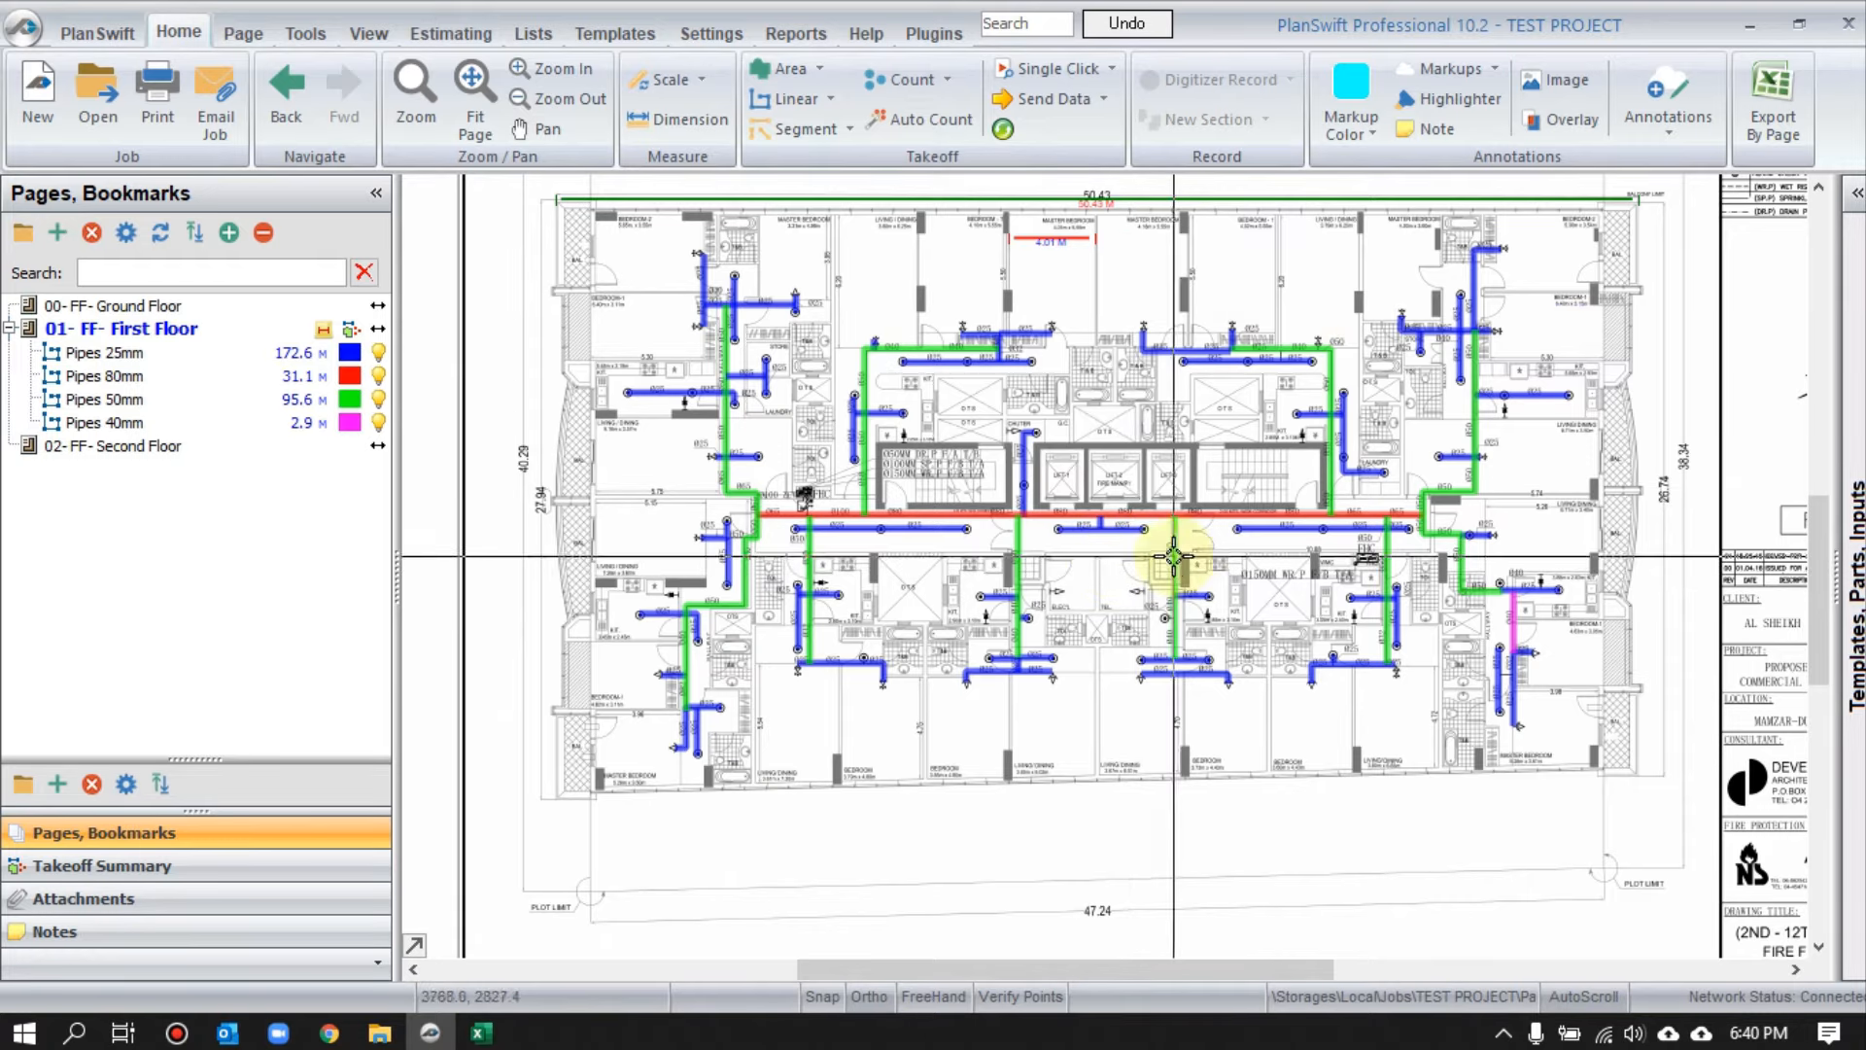
{"action": "scroll", "coordinate": [999, 855], "scroll_direction": "up", "scroll_amount": 5}
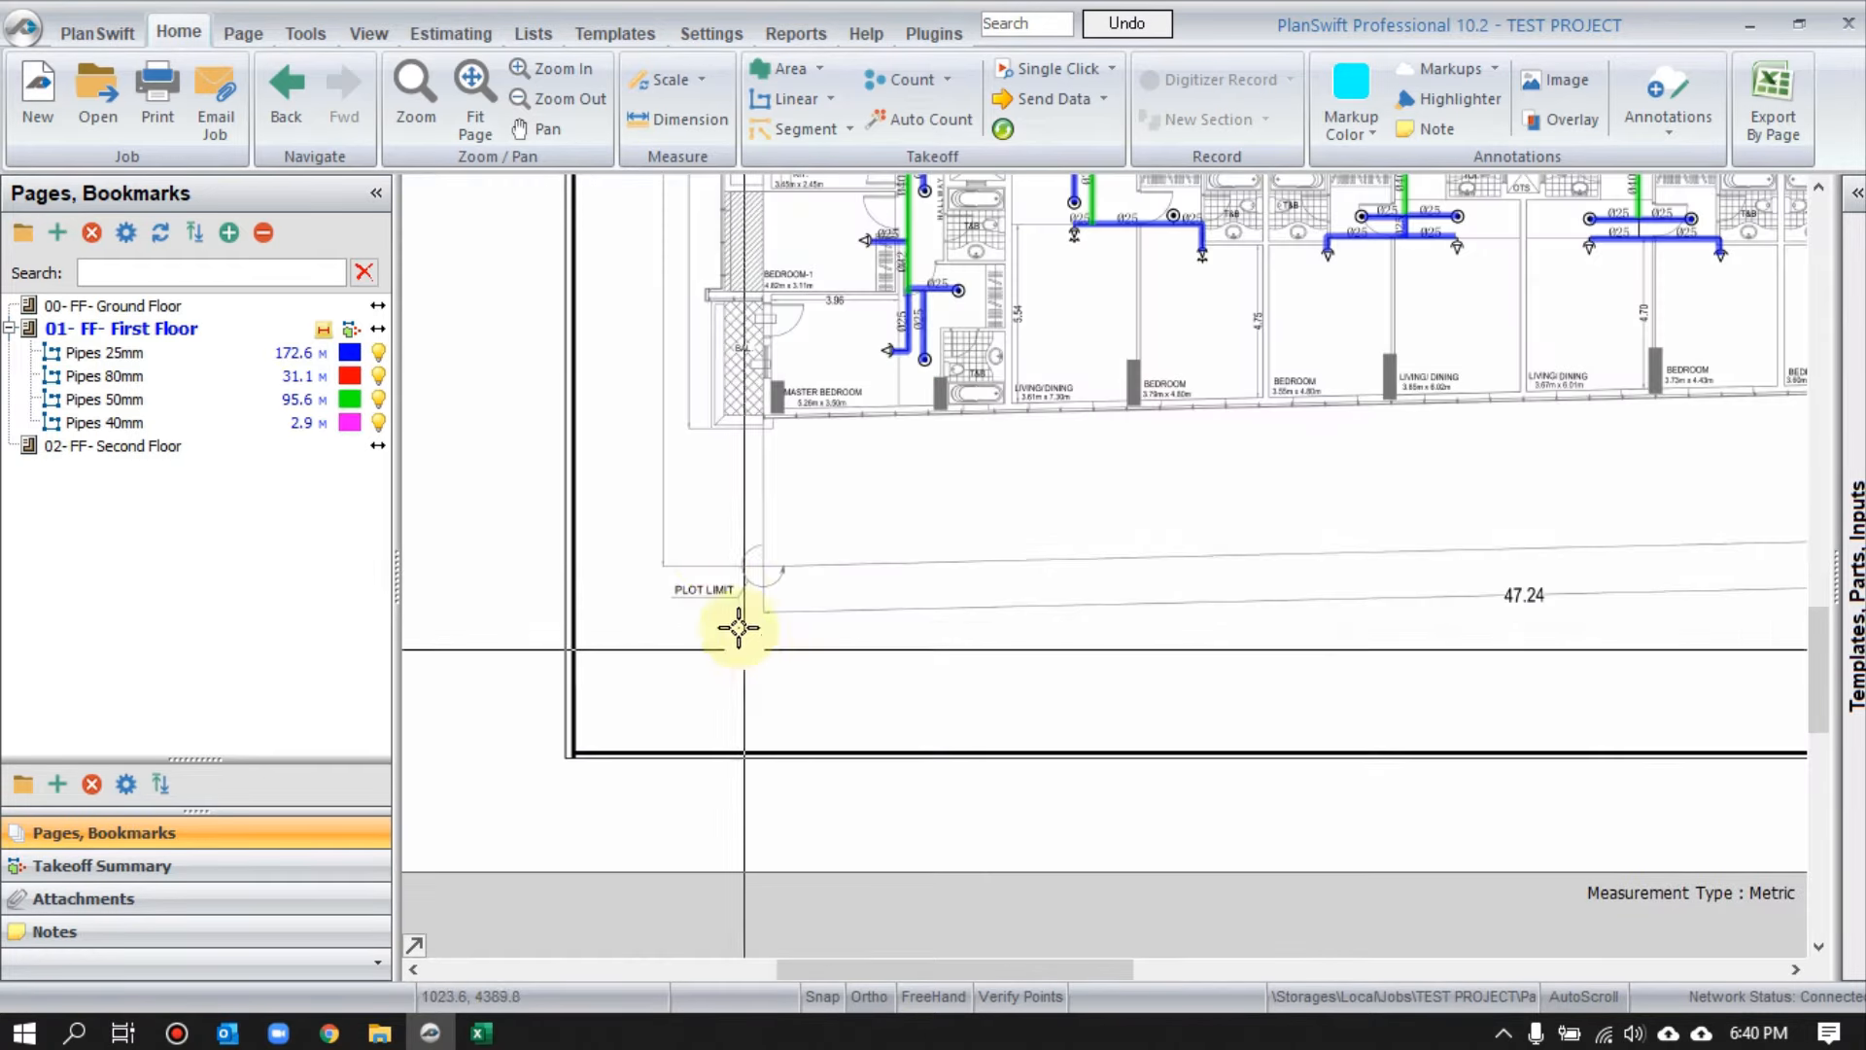
{"action": "right_click", "coordinate": [711, 556]}
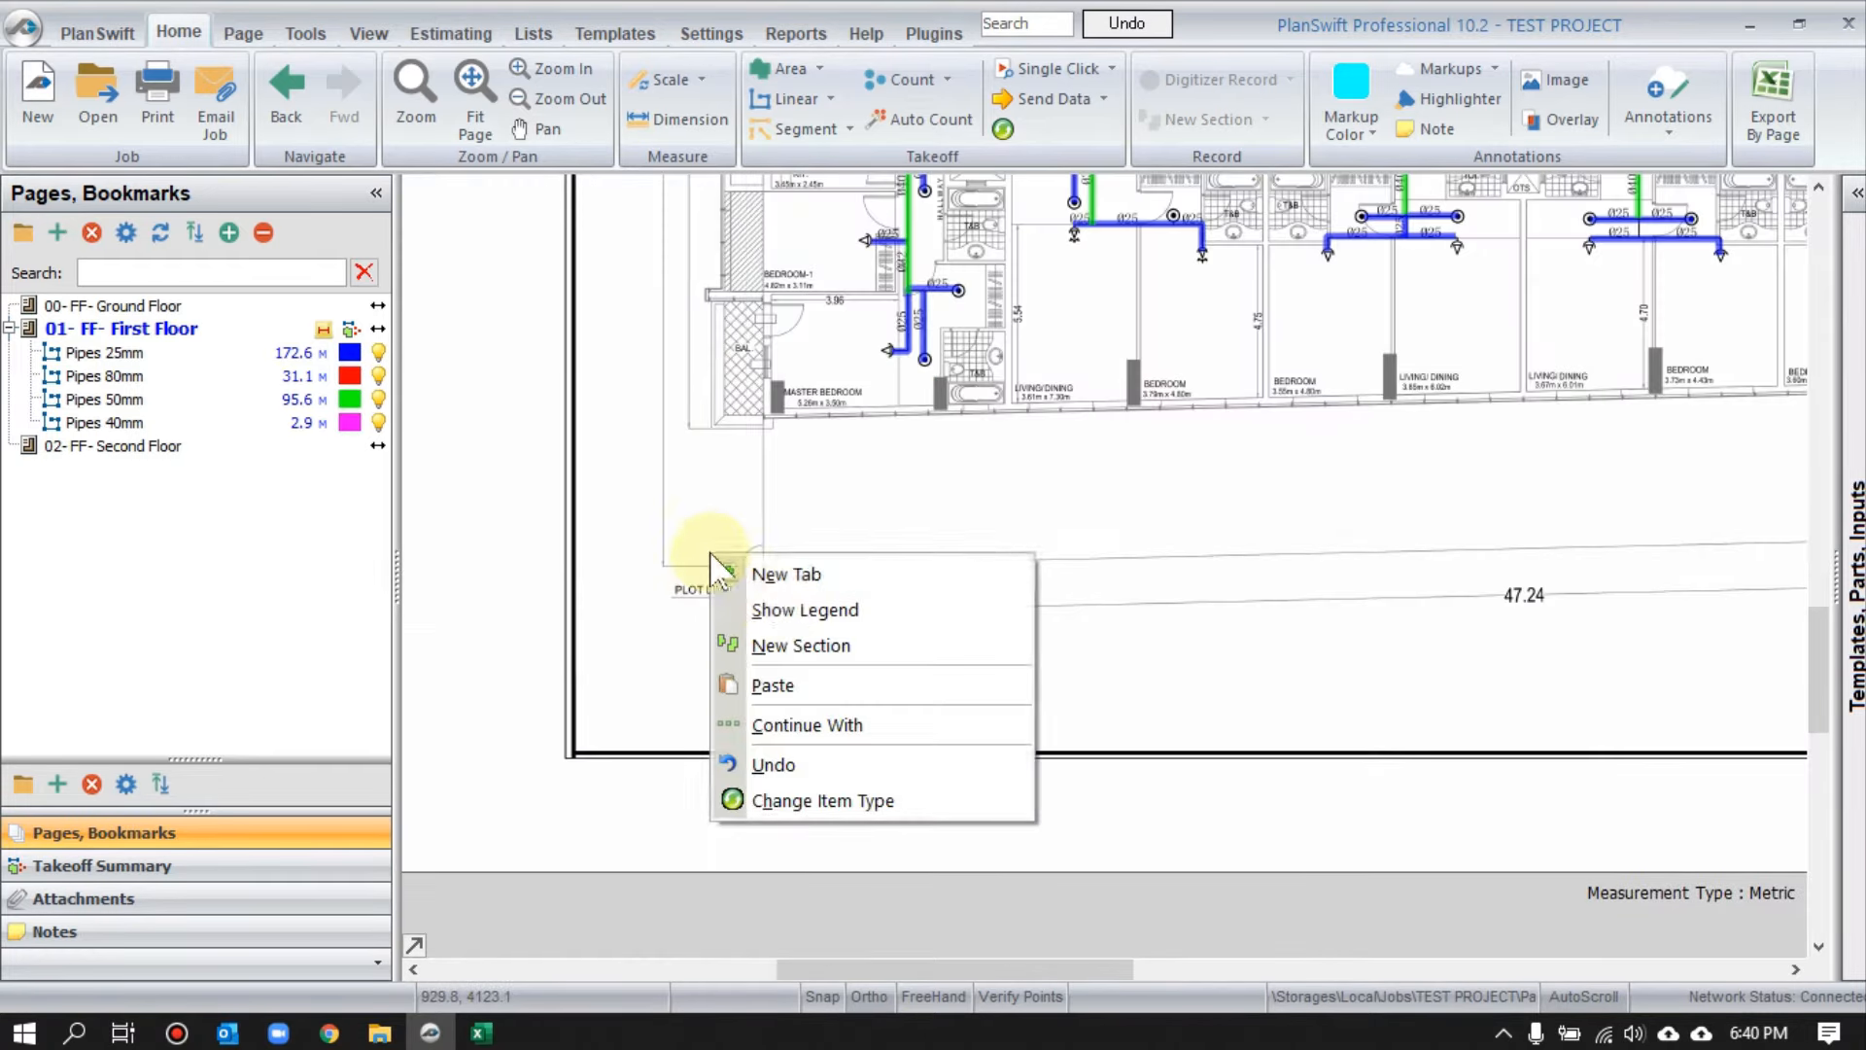
{"action": "left_click", "coordinate": [799, 613]}
{"action": "scroll", "coordinate": [860, 637], "scroll_direction": "down", "scroll_amount": 1}
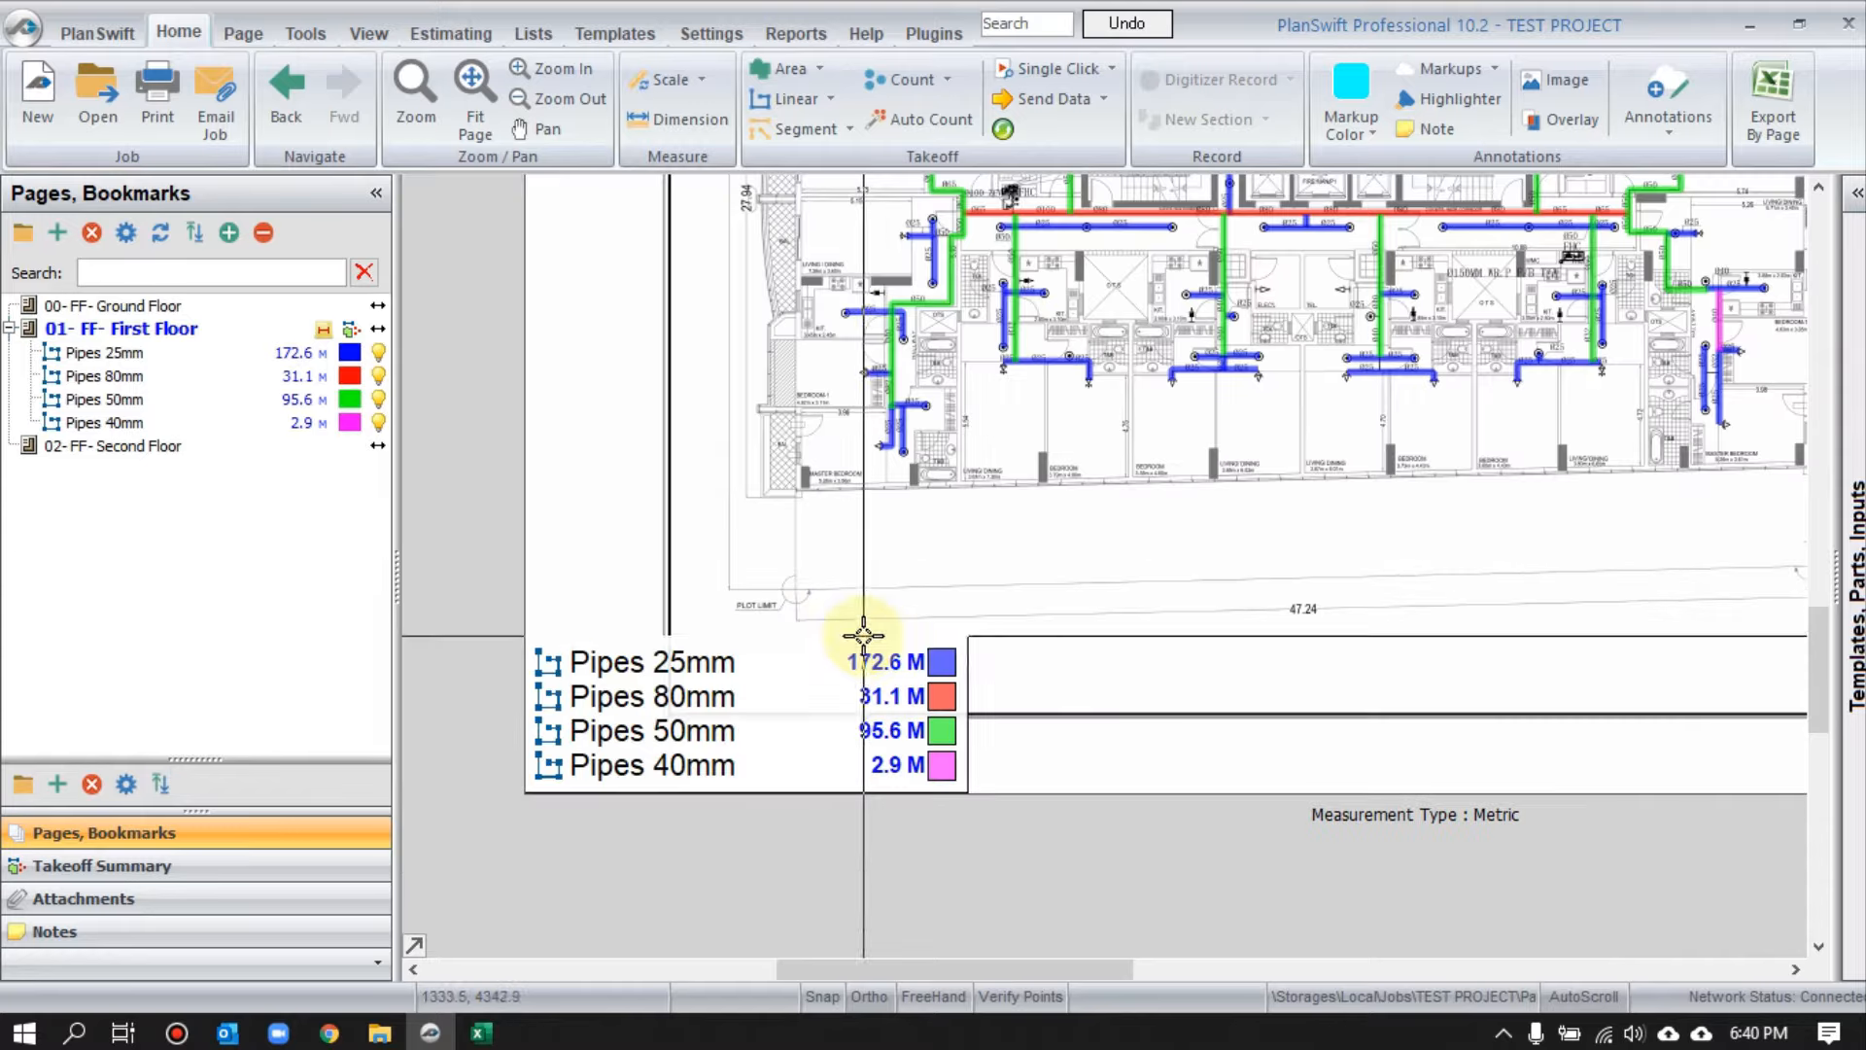
{"action": "scroll", "coordinate": [690, 729], "scroll_direction": "up", "scroll_amount": 2}
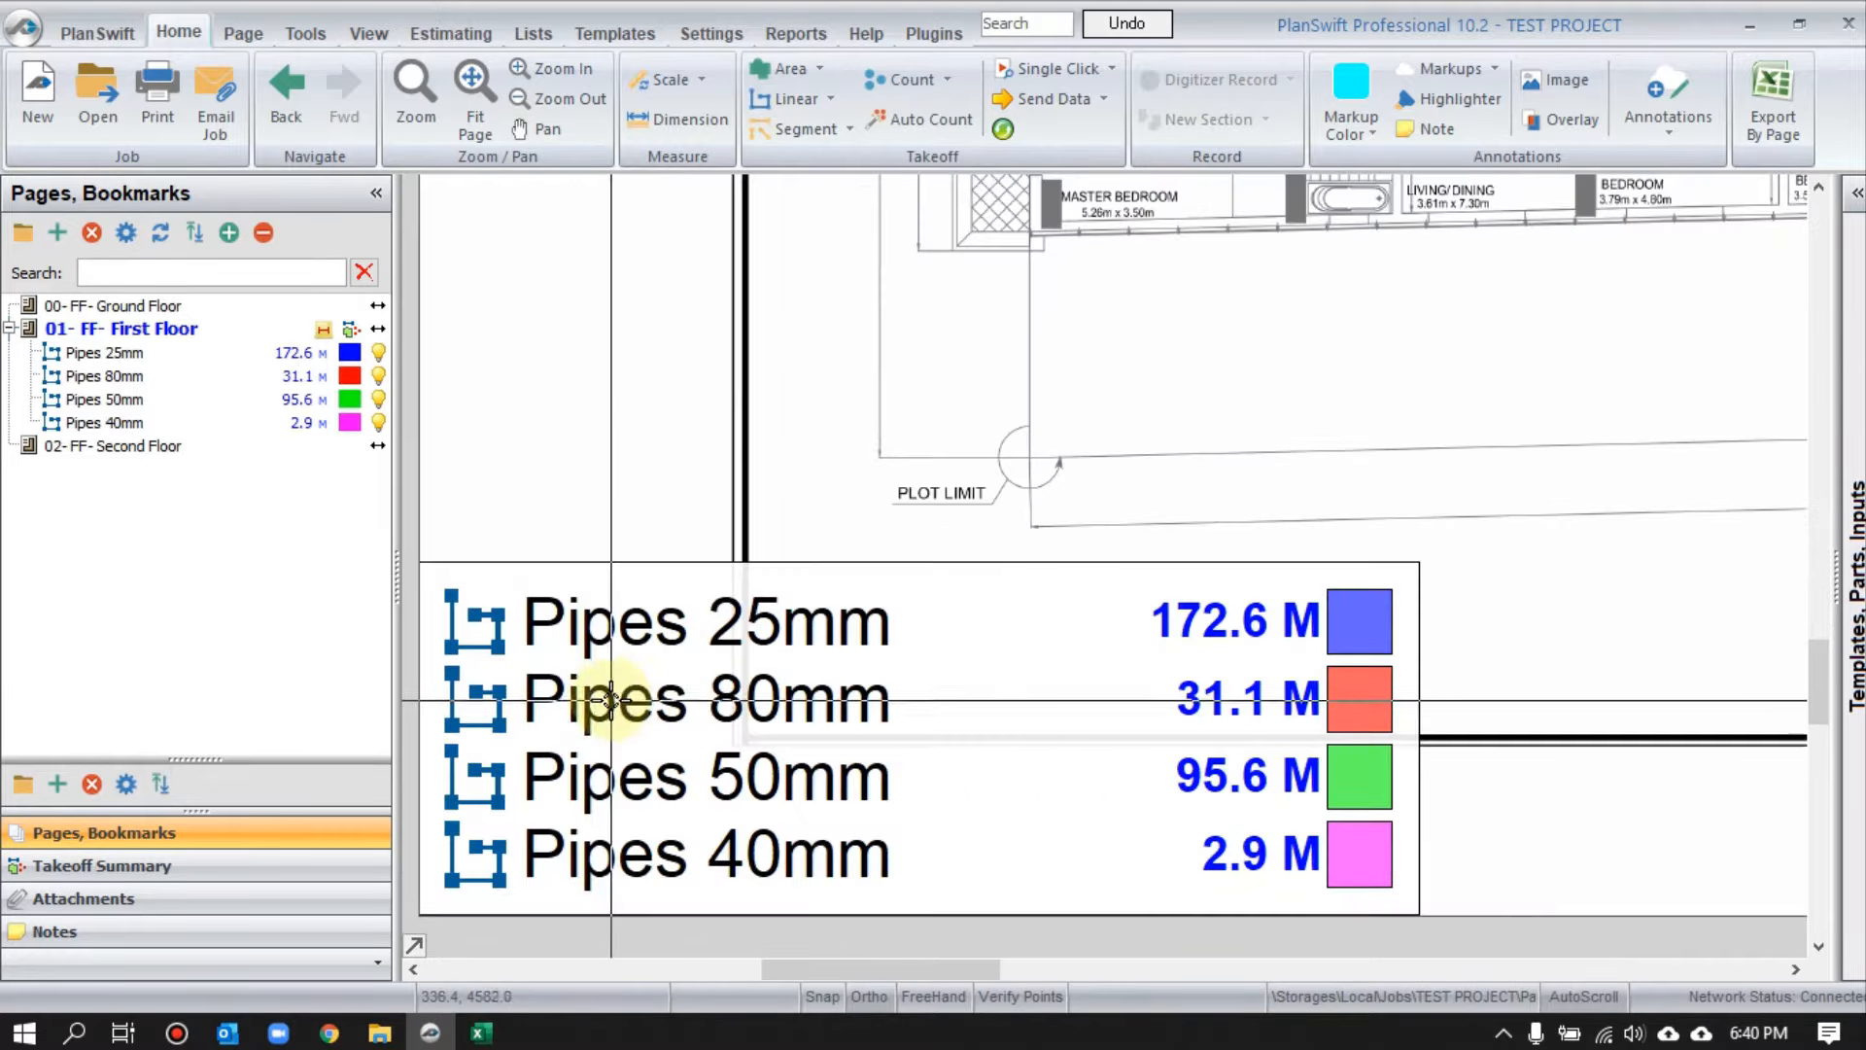
- Recolour the First Floor Pipes 25mm takeoff yellow and light blue in turn, and set it back to blue
{"action": "left_click_drag", "start_coordinate": [1364, 613], "coordinate": [1438, 600]}
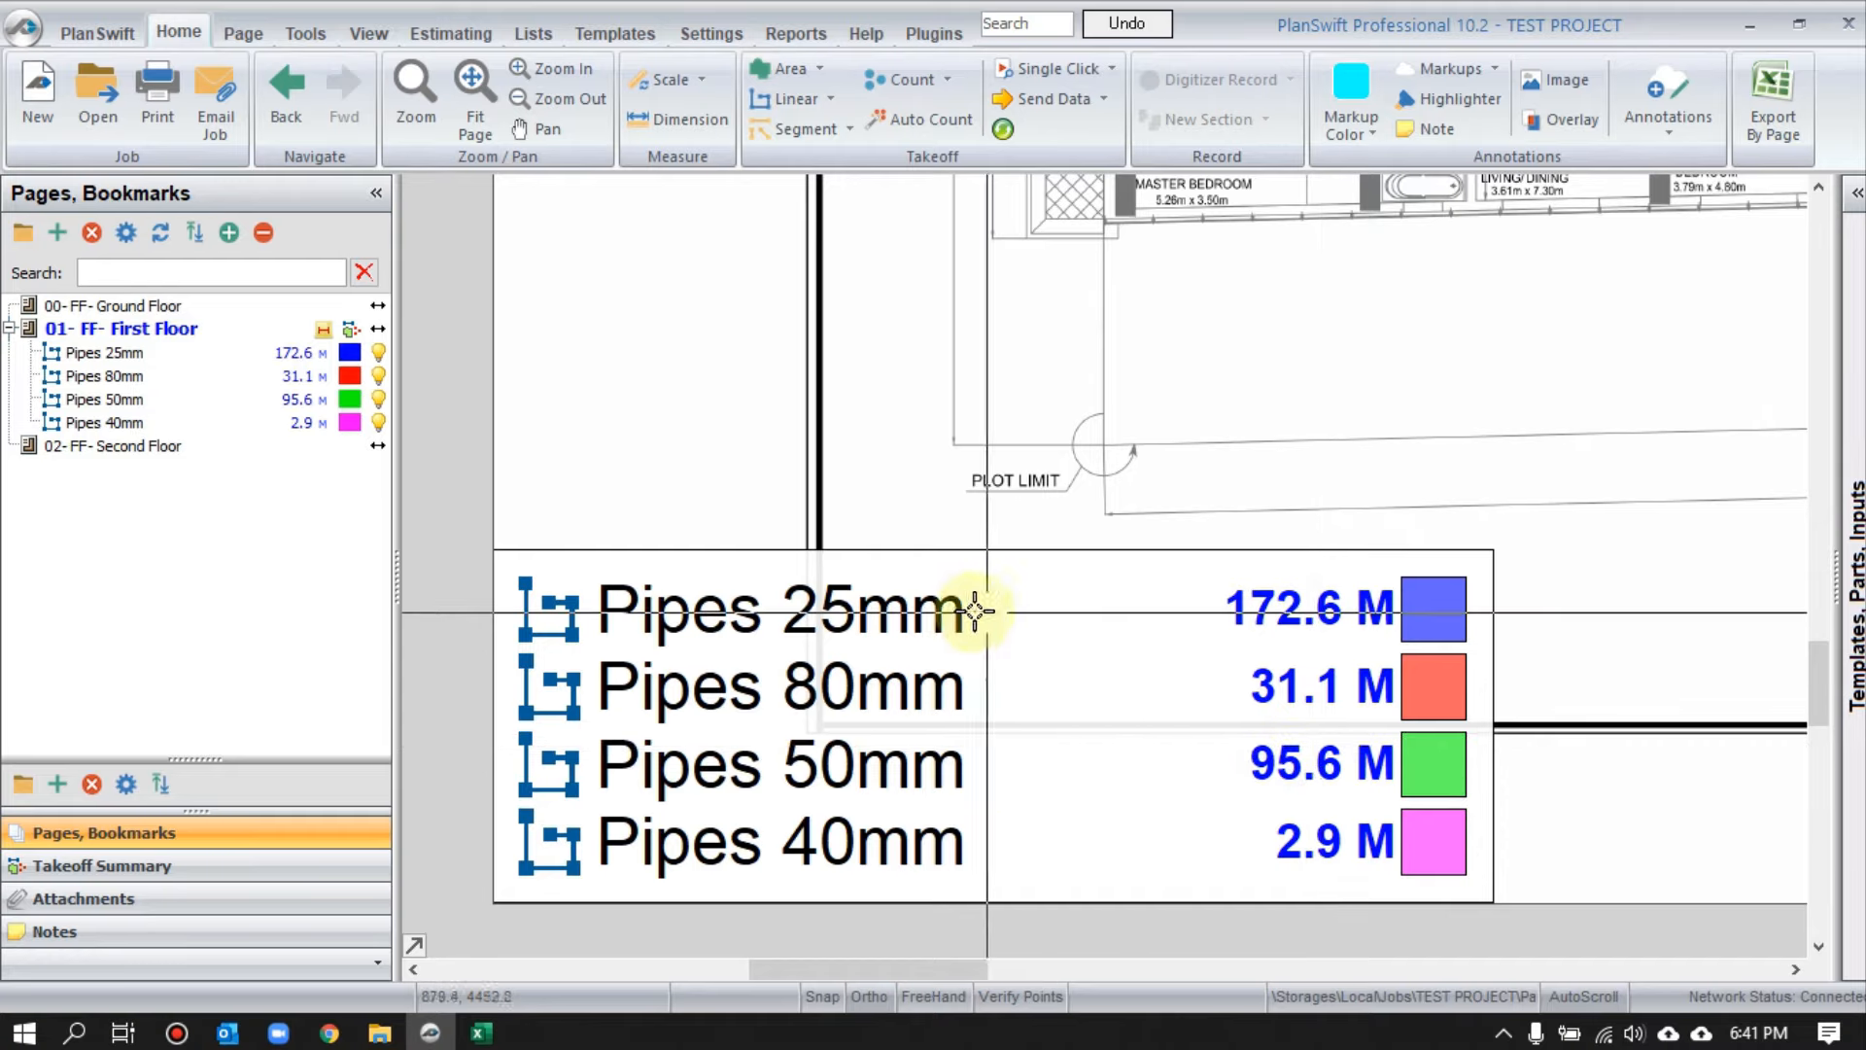
{"action": "scroll", "coordinate": [1020, 817], "scroll_direction": "down", "scroll_amount": 2}
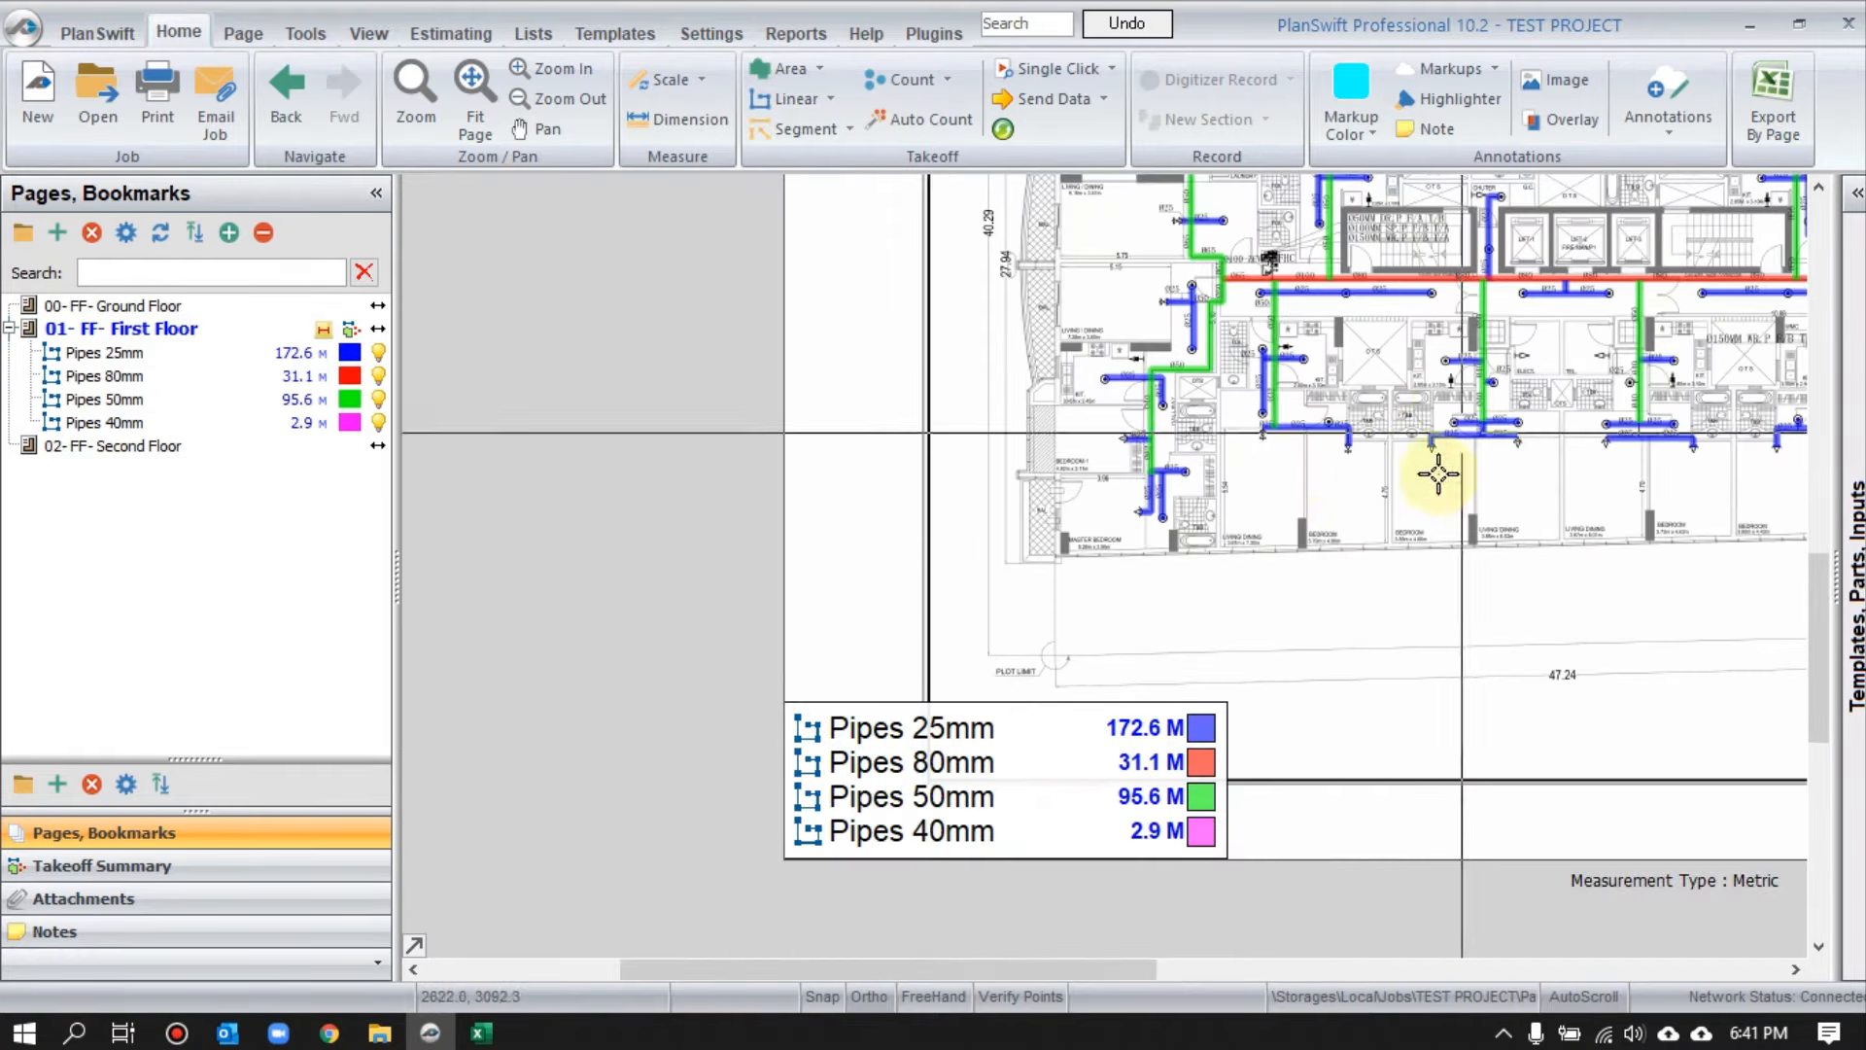
{"action": "mouse_move", "coordinate": [1360, 394]}
{"action": "left_mouse_down"}
{"action": "mouse_move", "coordinate": [1185, 456]}
{"action": "mouse_move", "coordinate": [1034, 477]}
{"action": "left_mouse_up"}
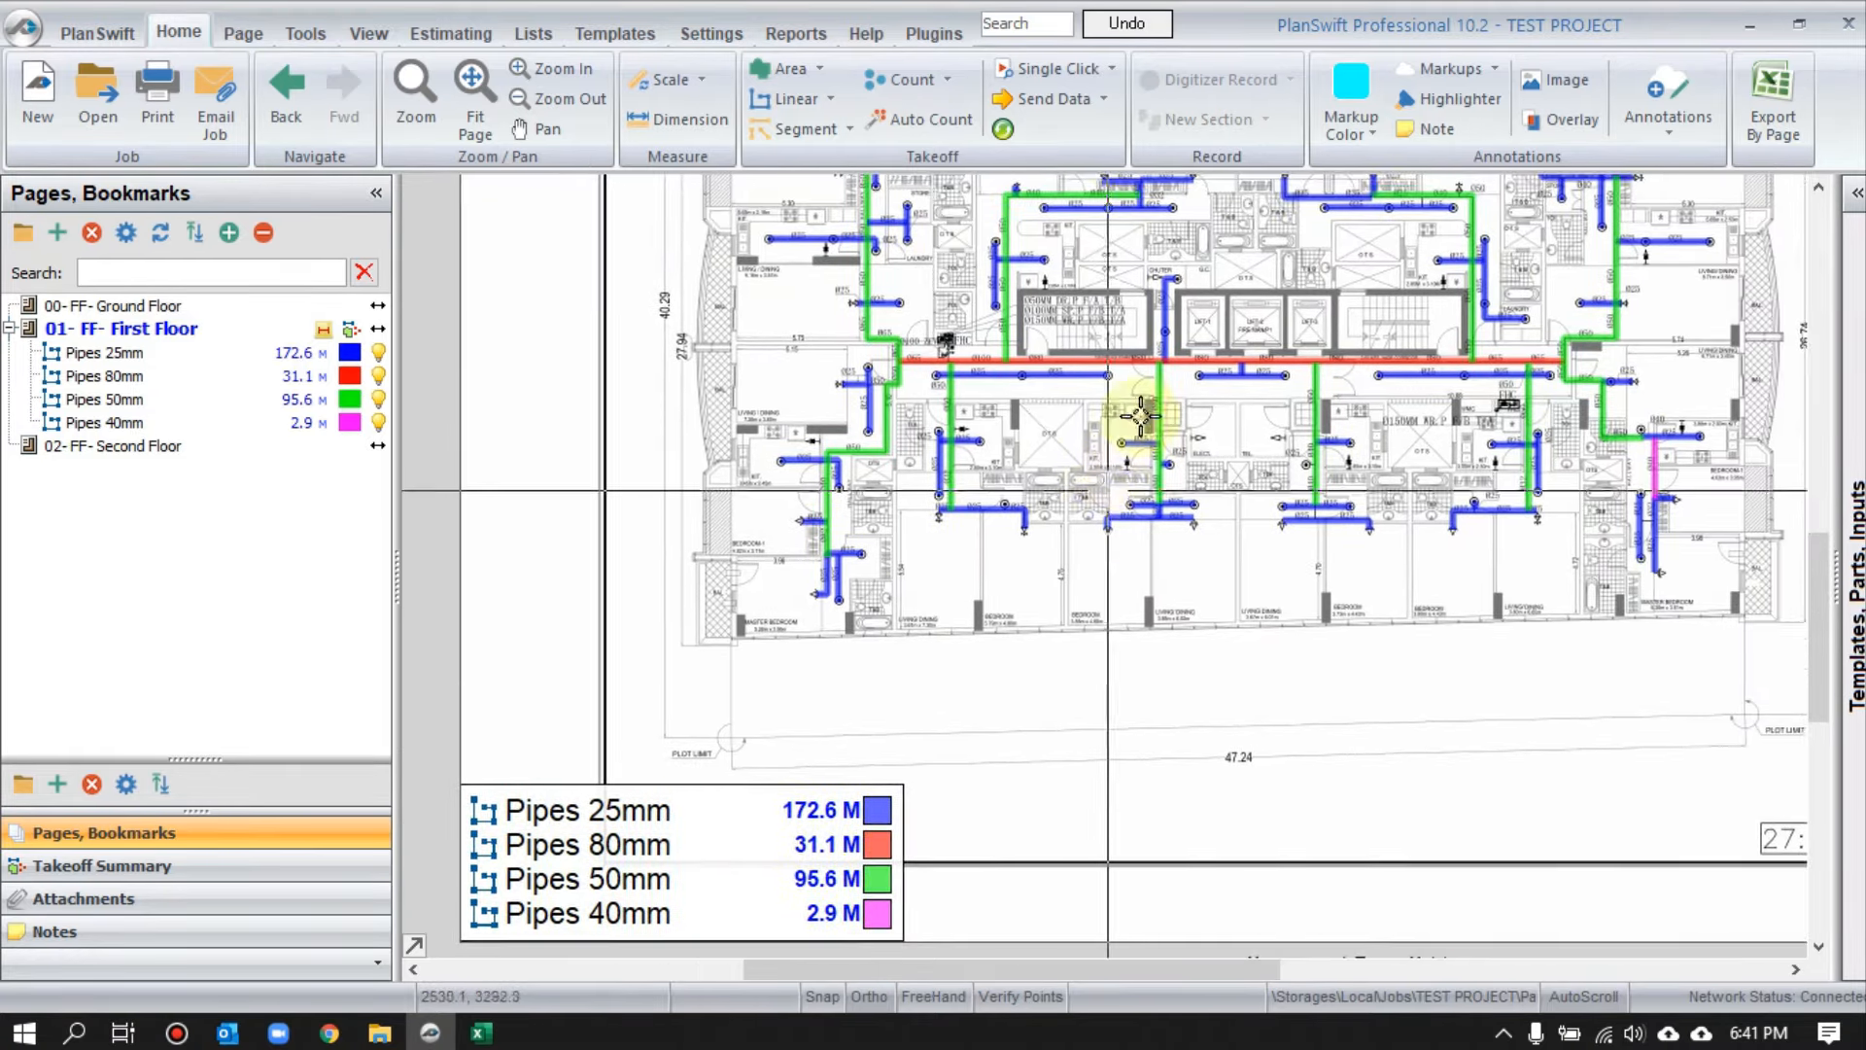
{"action": "left_click", "coordinate": [350, 353]}
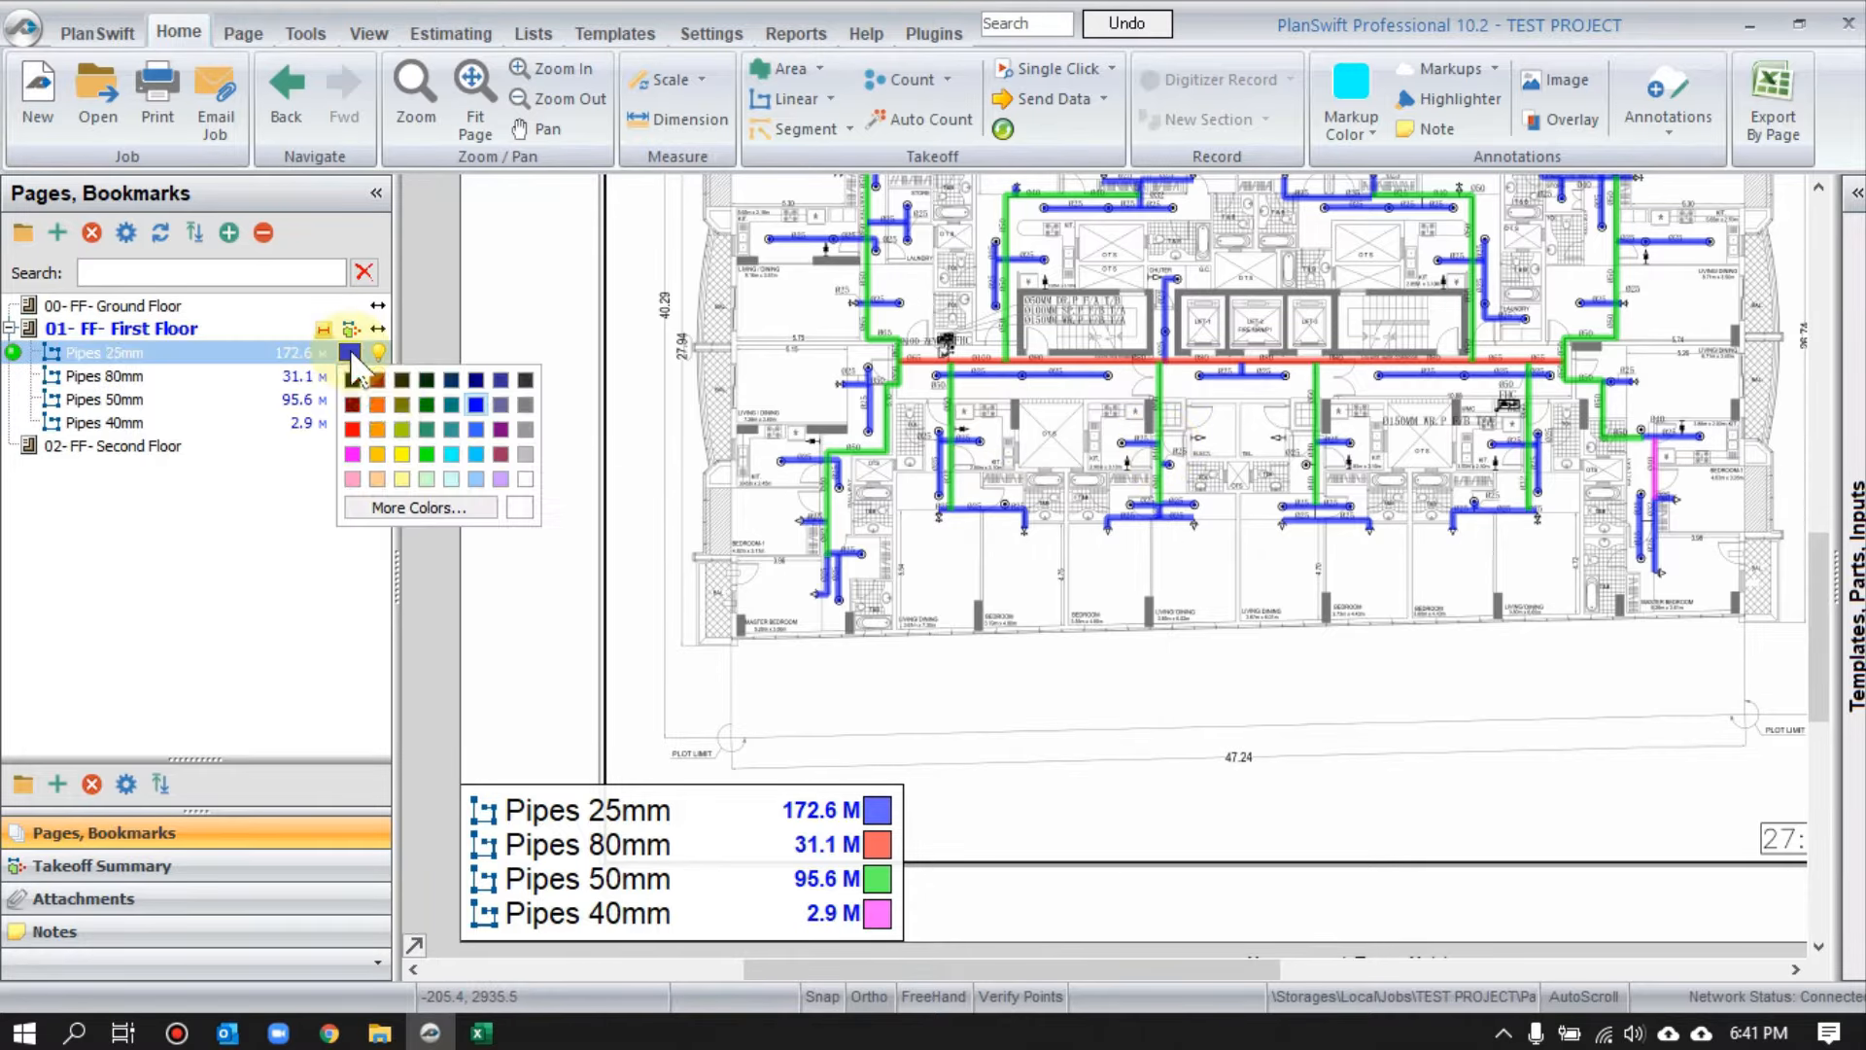
{"action": "left_click", "coordinate": [379, 456]}
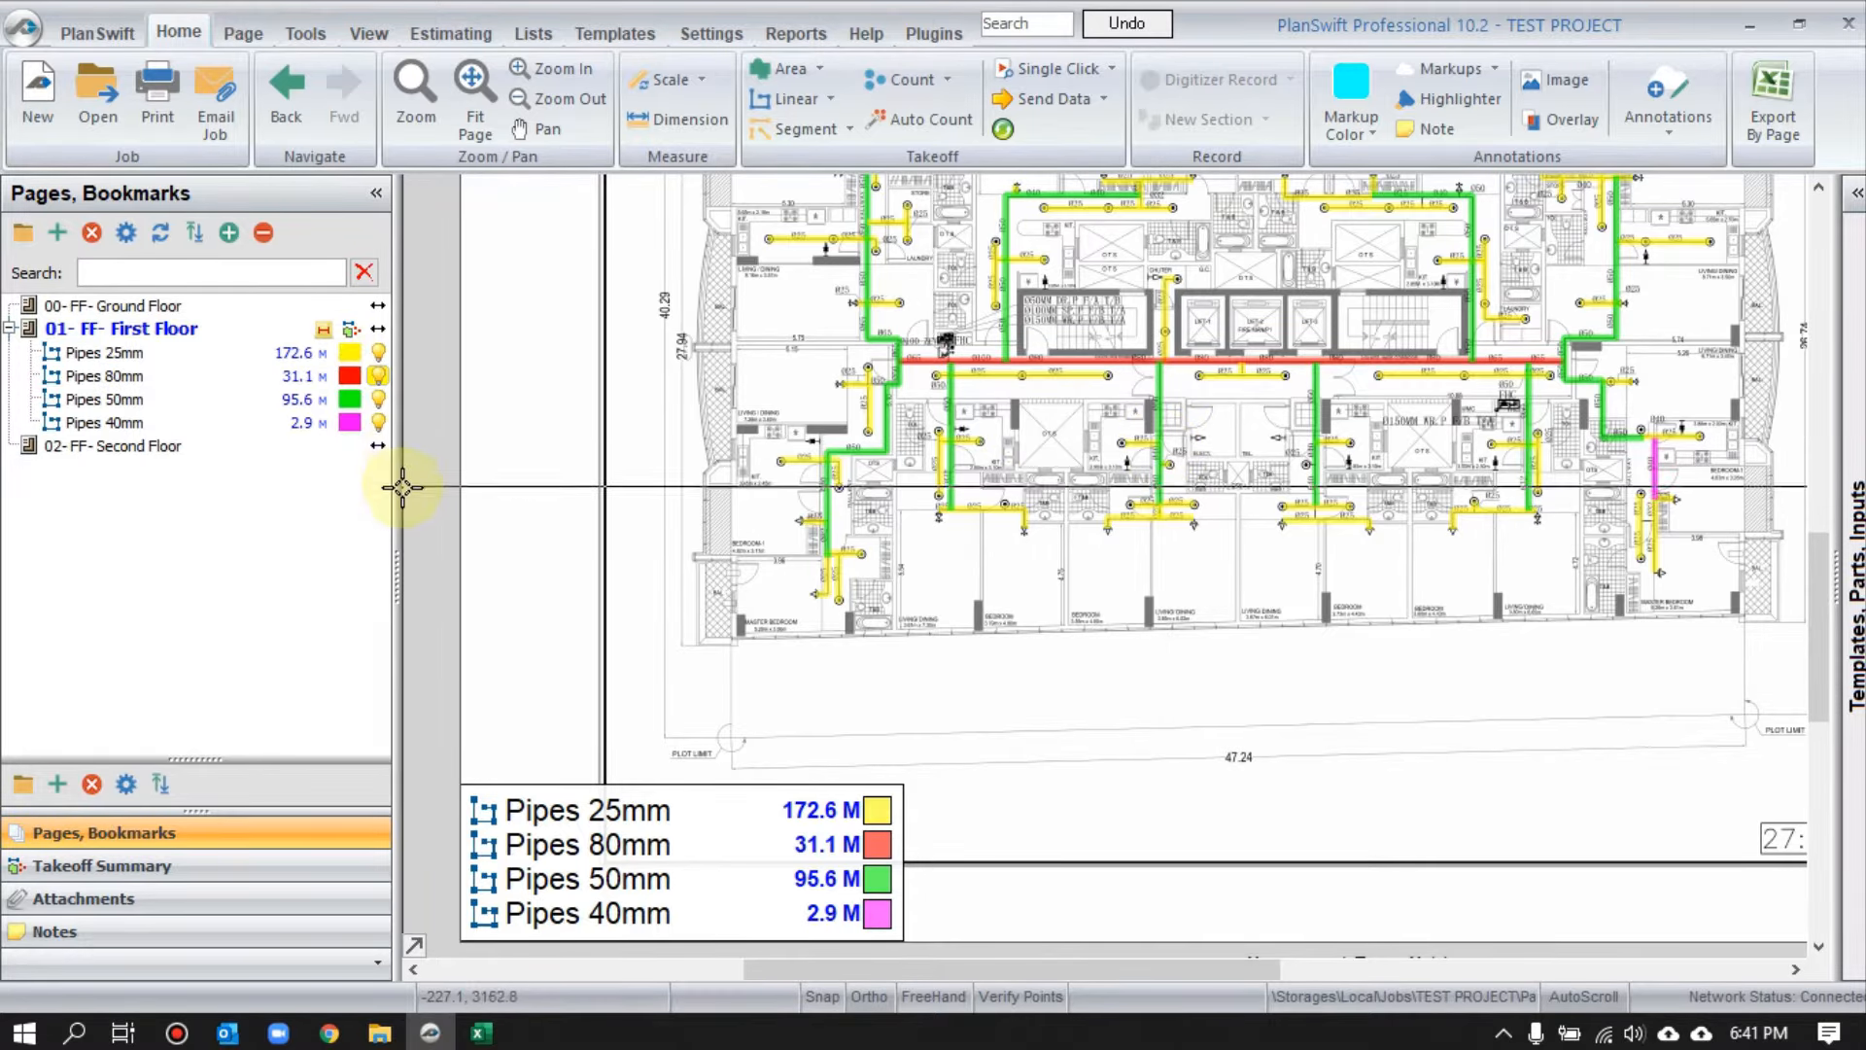
{"action": "left_click", "coordinate": [350, 353]}
{"action": "left_click", "coordinate": [453, 454]}
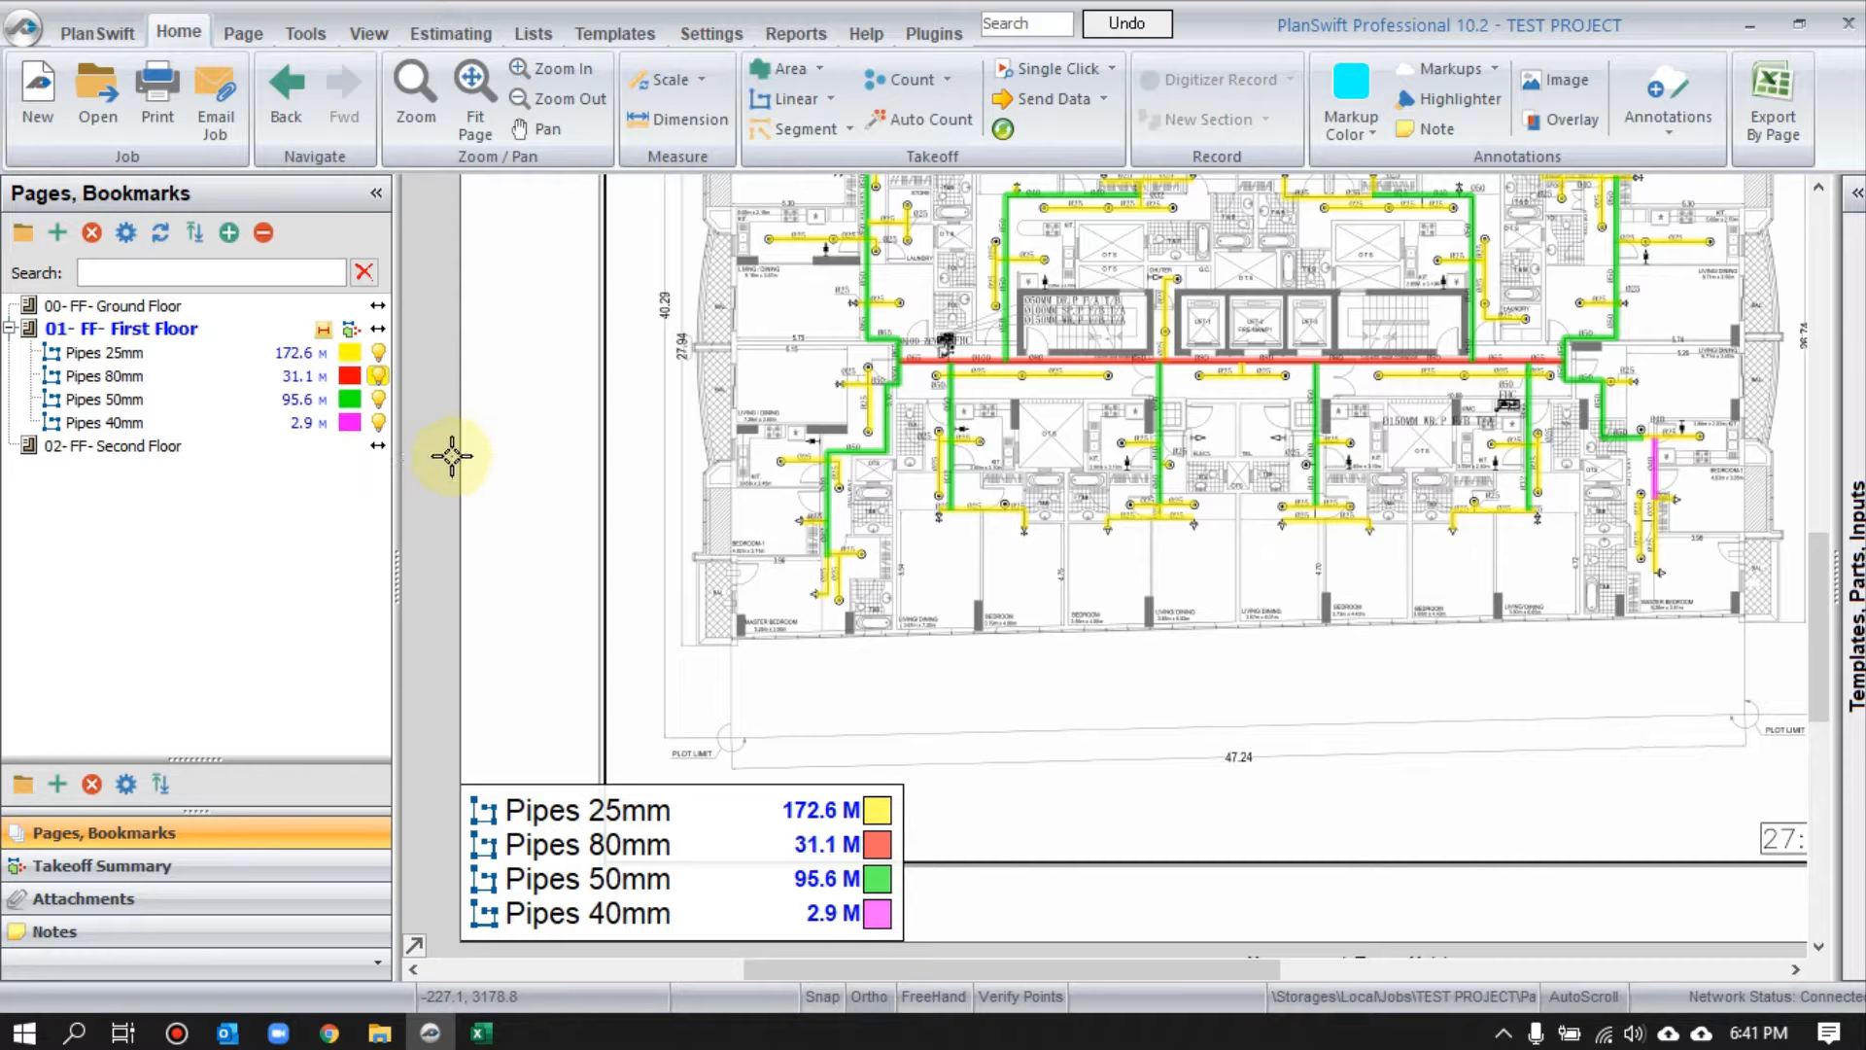
{"action": "left_click", "coordinate": [350, 353]}
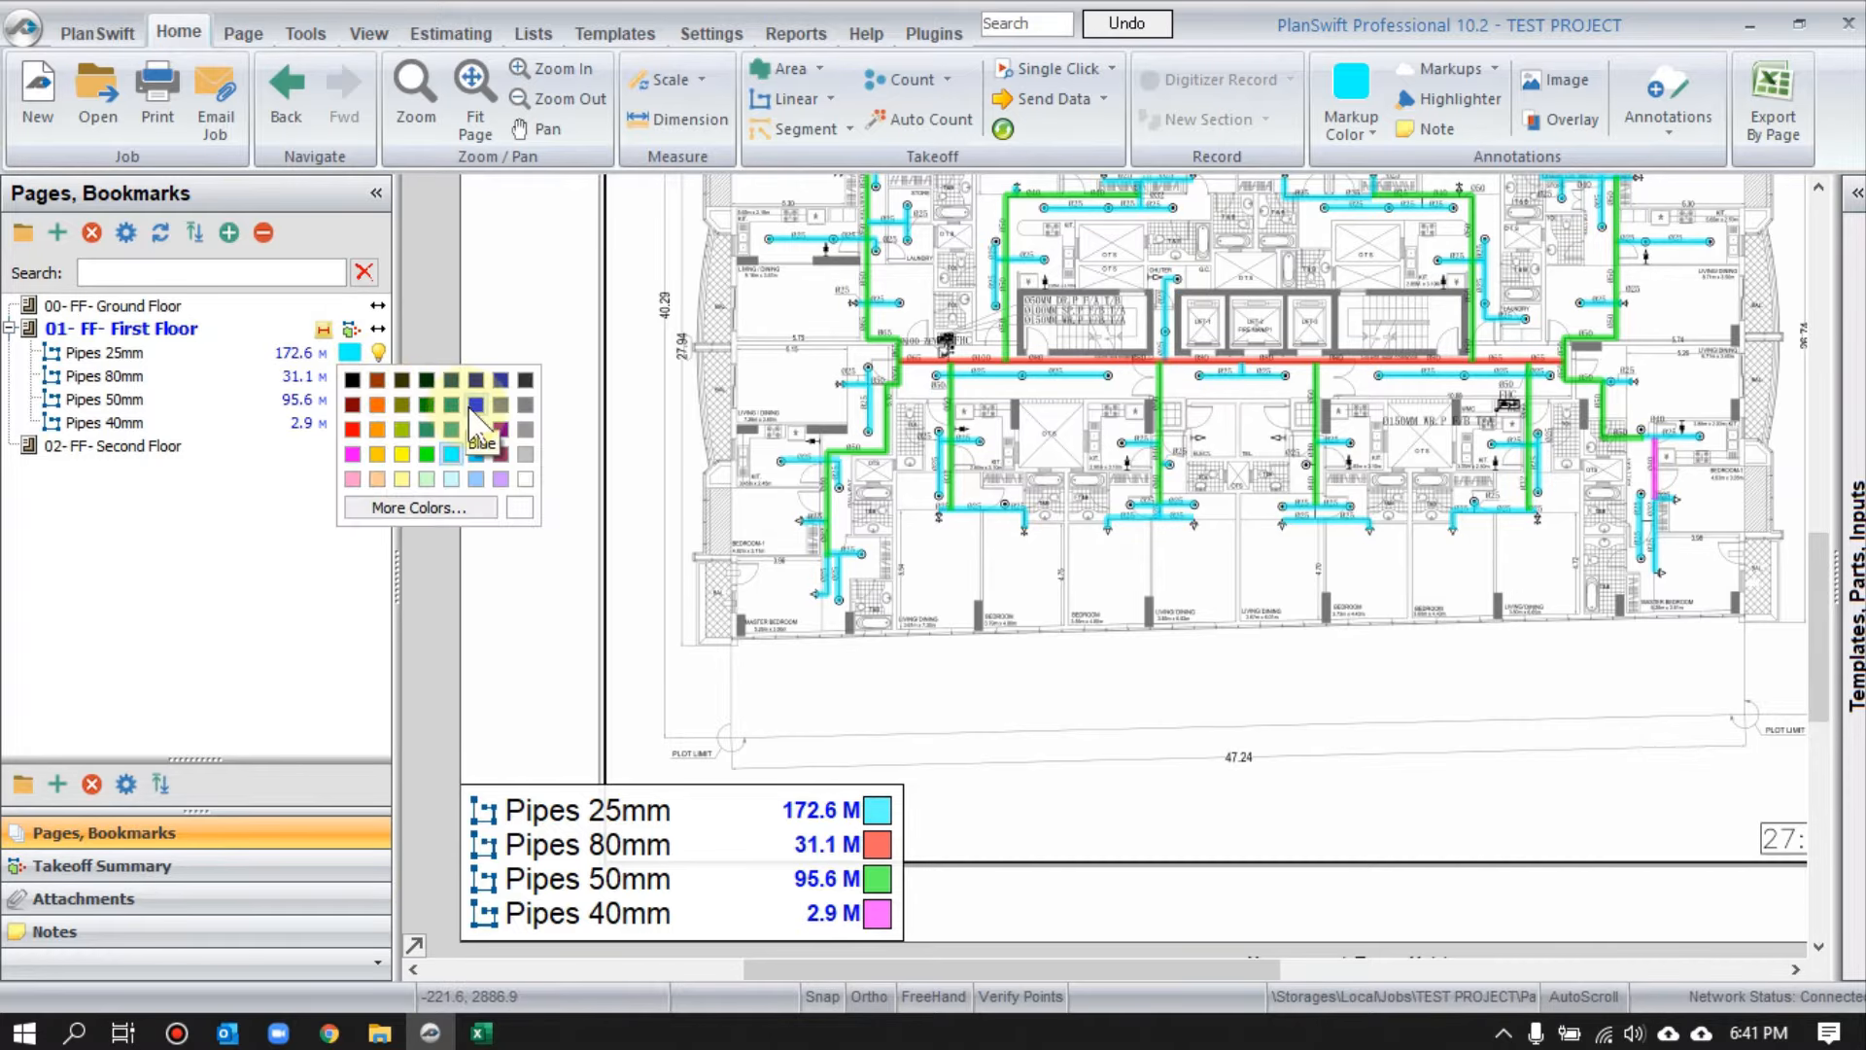
{"action": "left_click", "coordinate": [475, 405]}
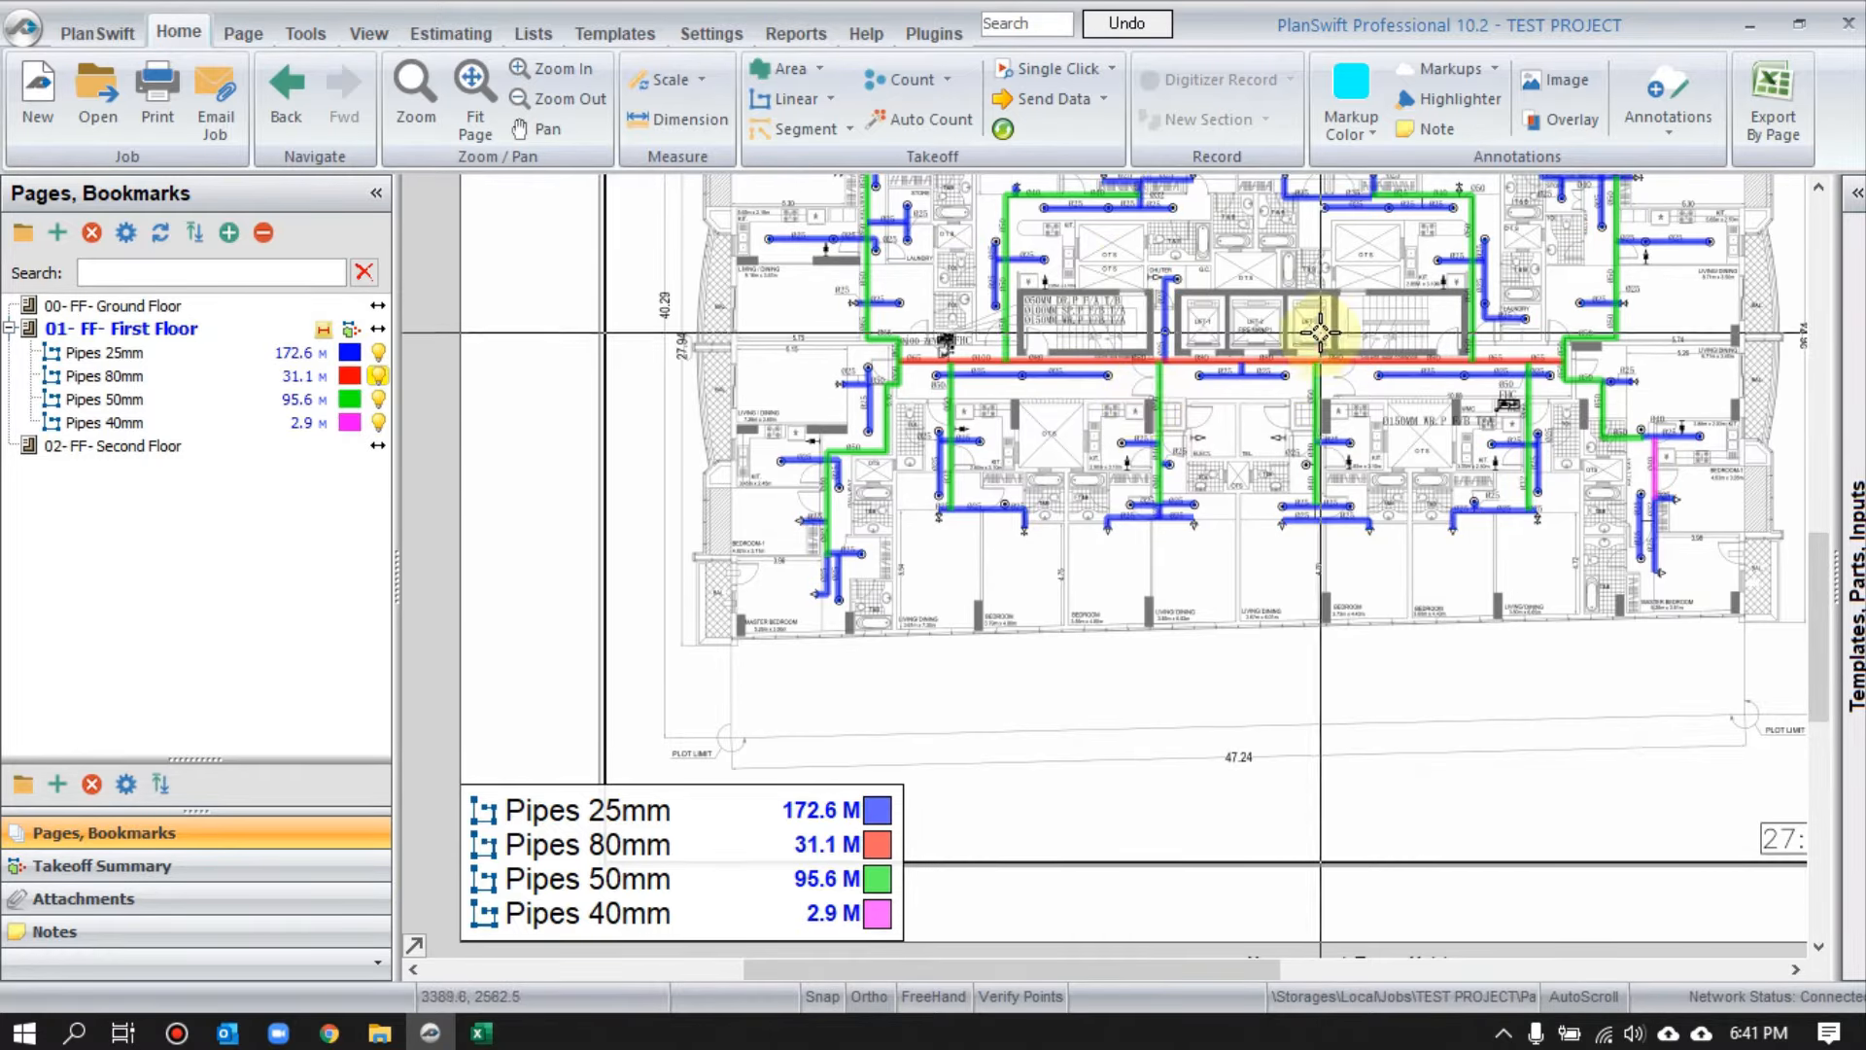
- Review the traced First Floor pipes, and switch to the Excel BOQ to check the Fire Fighting pipe quantities and costs
{"action": "left_click_drag", "start_coordinate": [1320, 331], "coordinate": [1229, 525]}
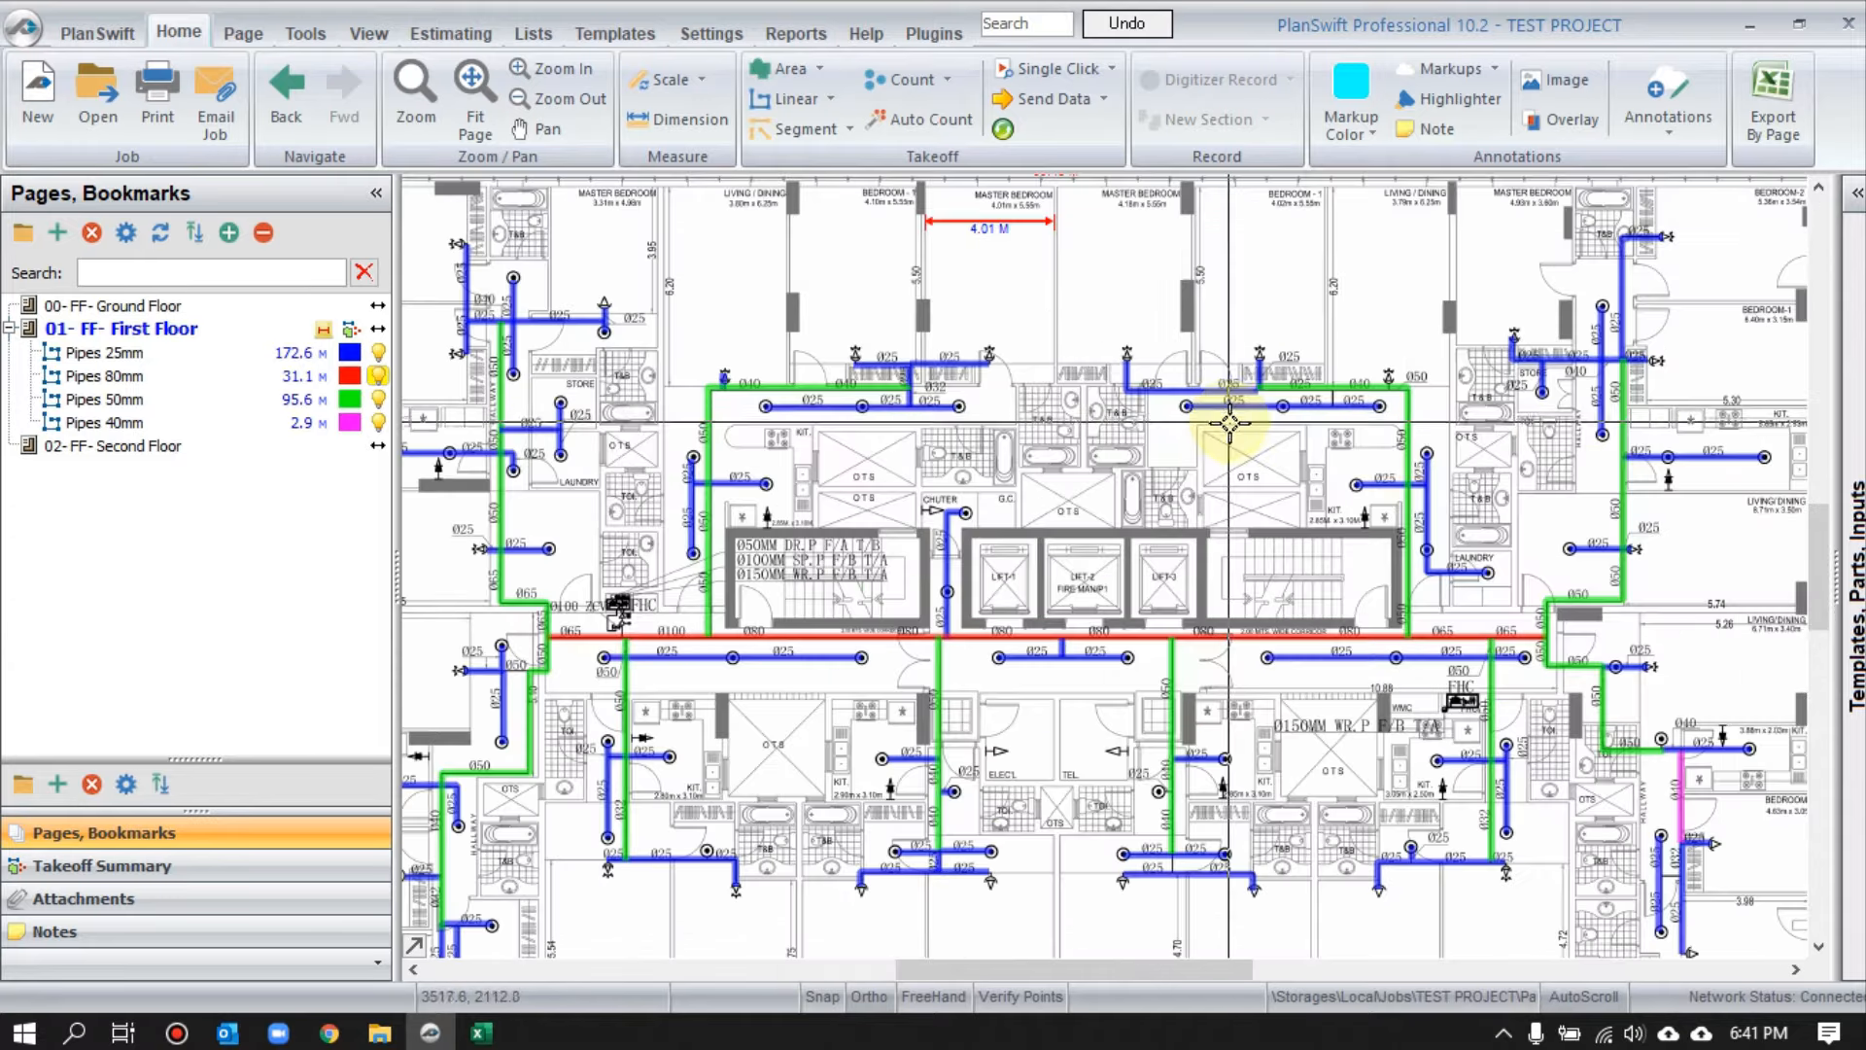
{"action": "scroll", "coordinate": [1122, 413], "scroll_direction": "up", "scroll_amount": 1}
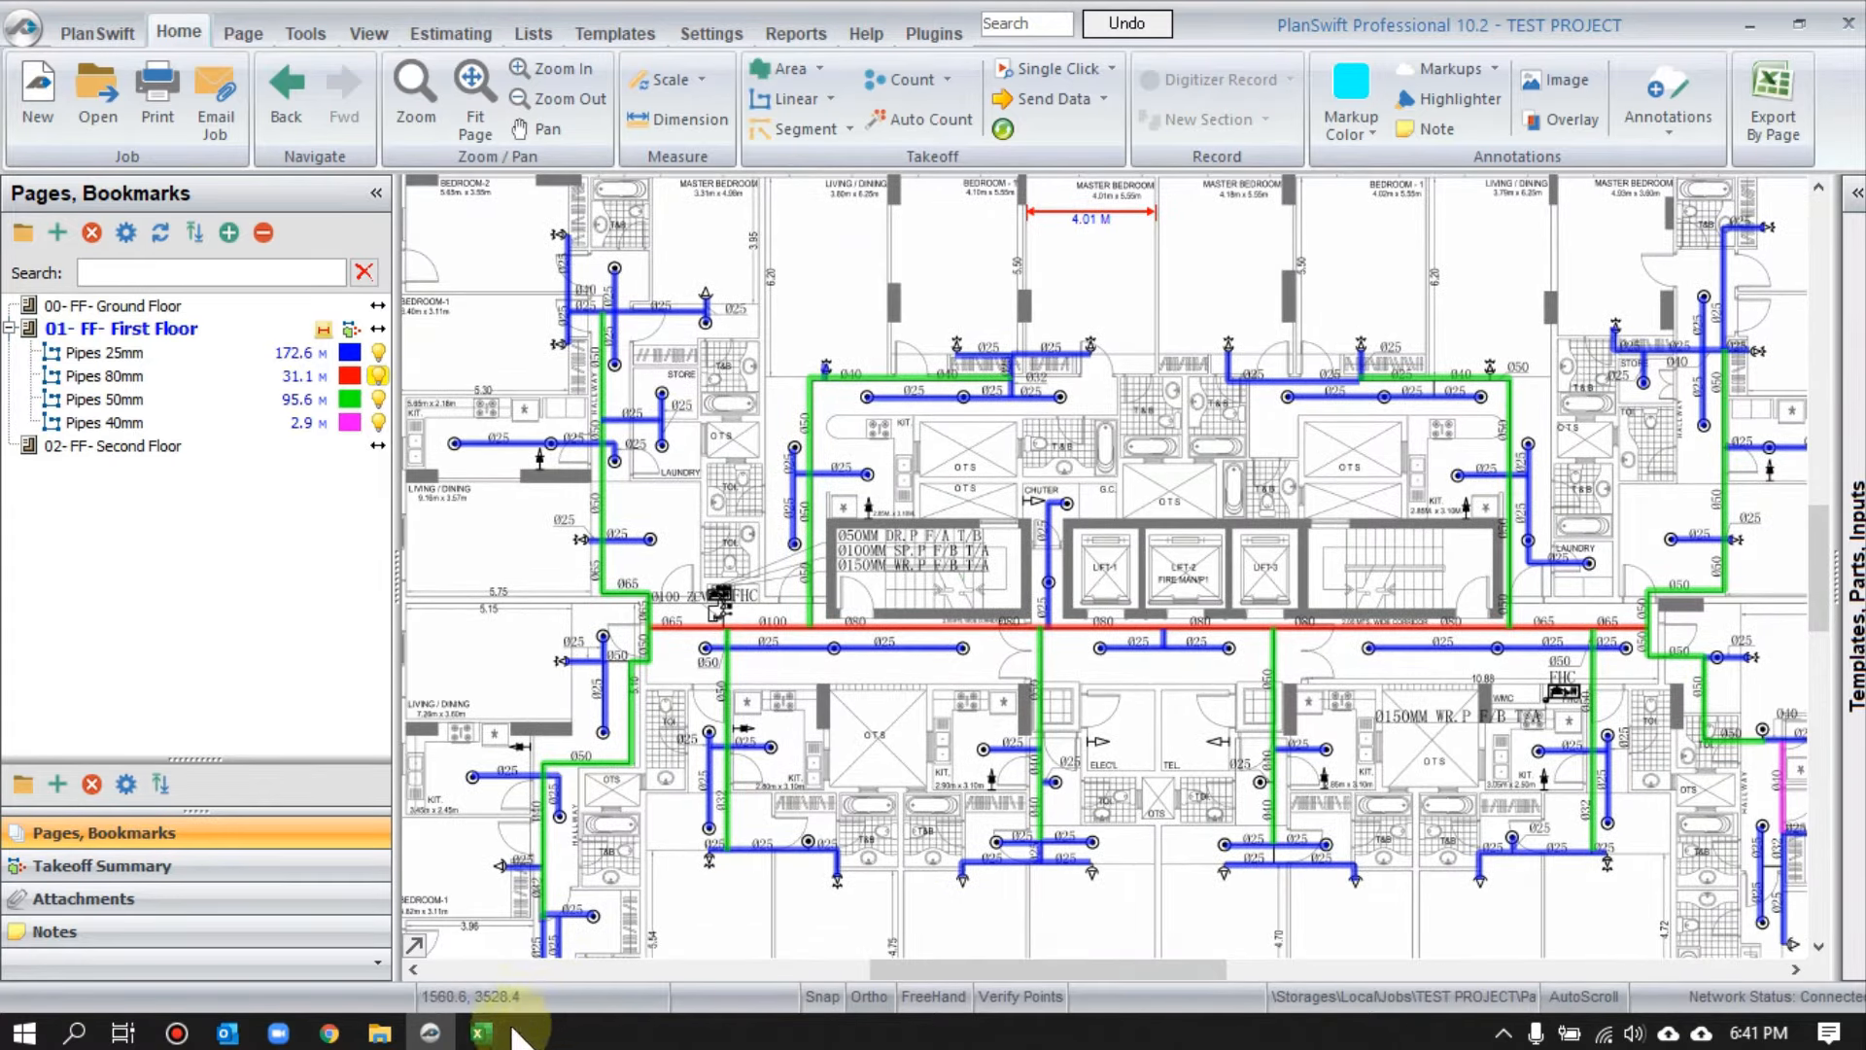
{"action": "left_click", "coordinate": [480, 1032]}
{"action": "left_click", "coordinate": [1350, 705]}
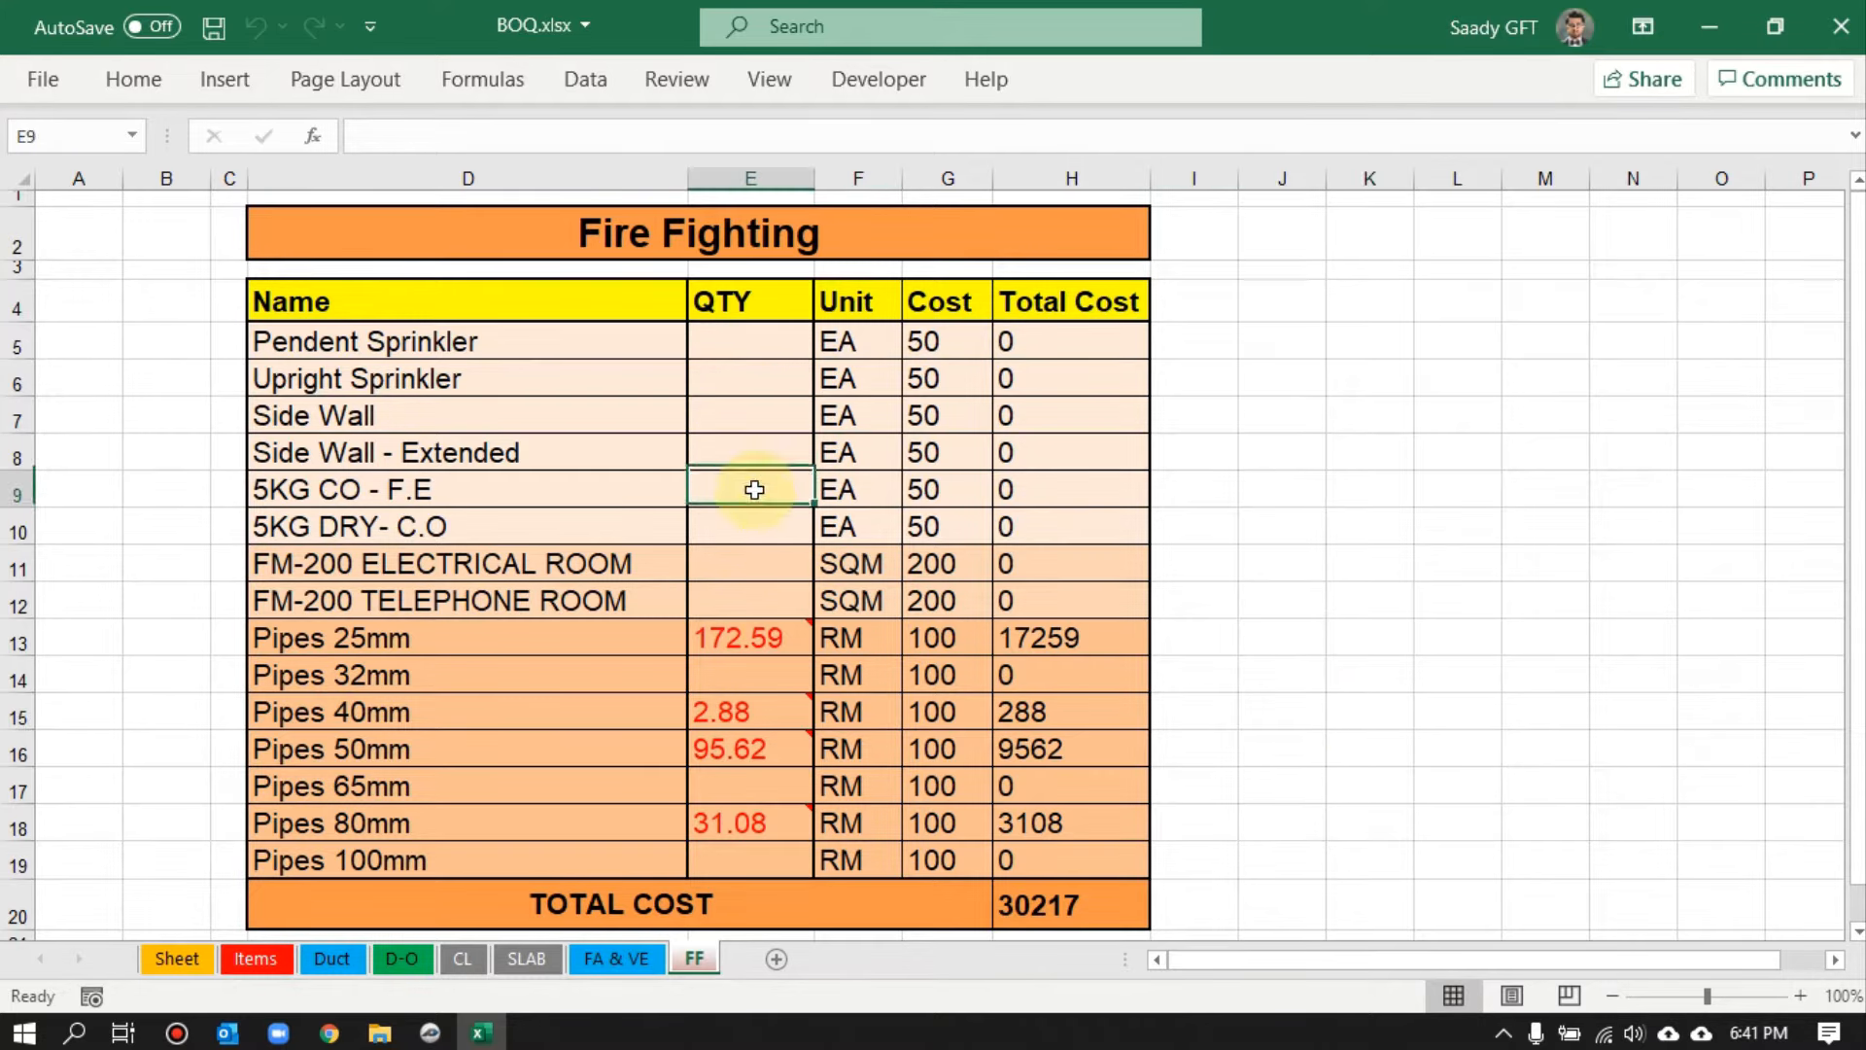
- Switch back to PlanSwift, hide the four First Floor pipe takeoffs one by one, and show them all again
{"action": "left_click", "coordinate": [431, 1033]}
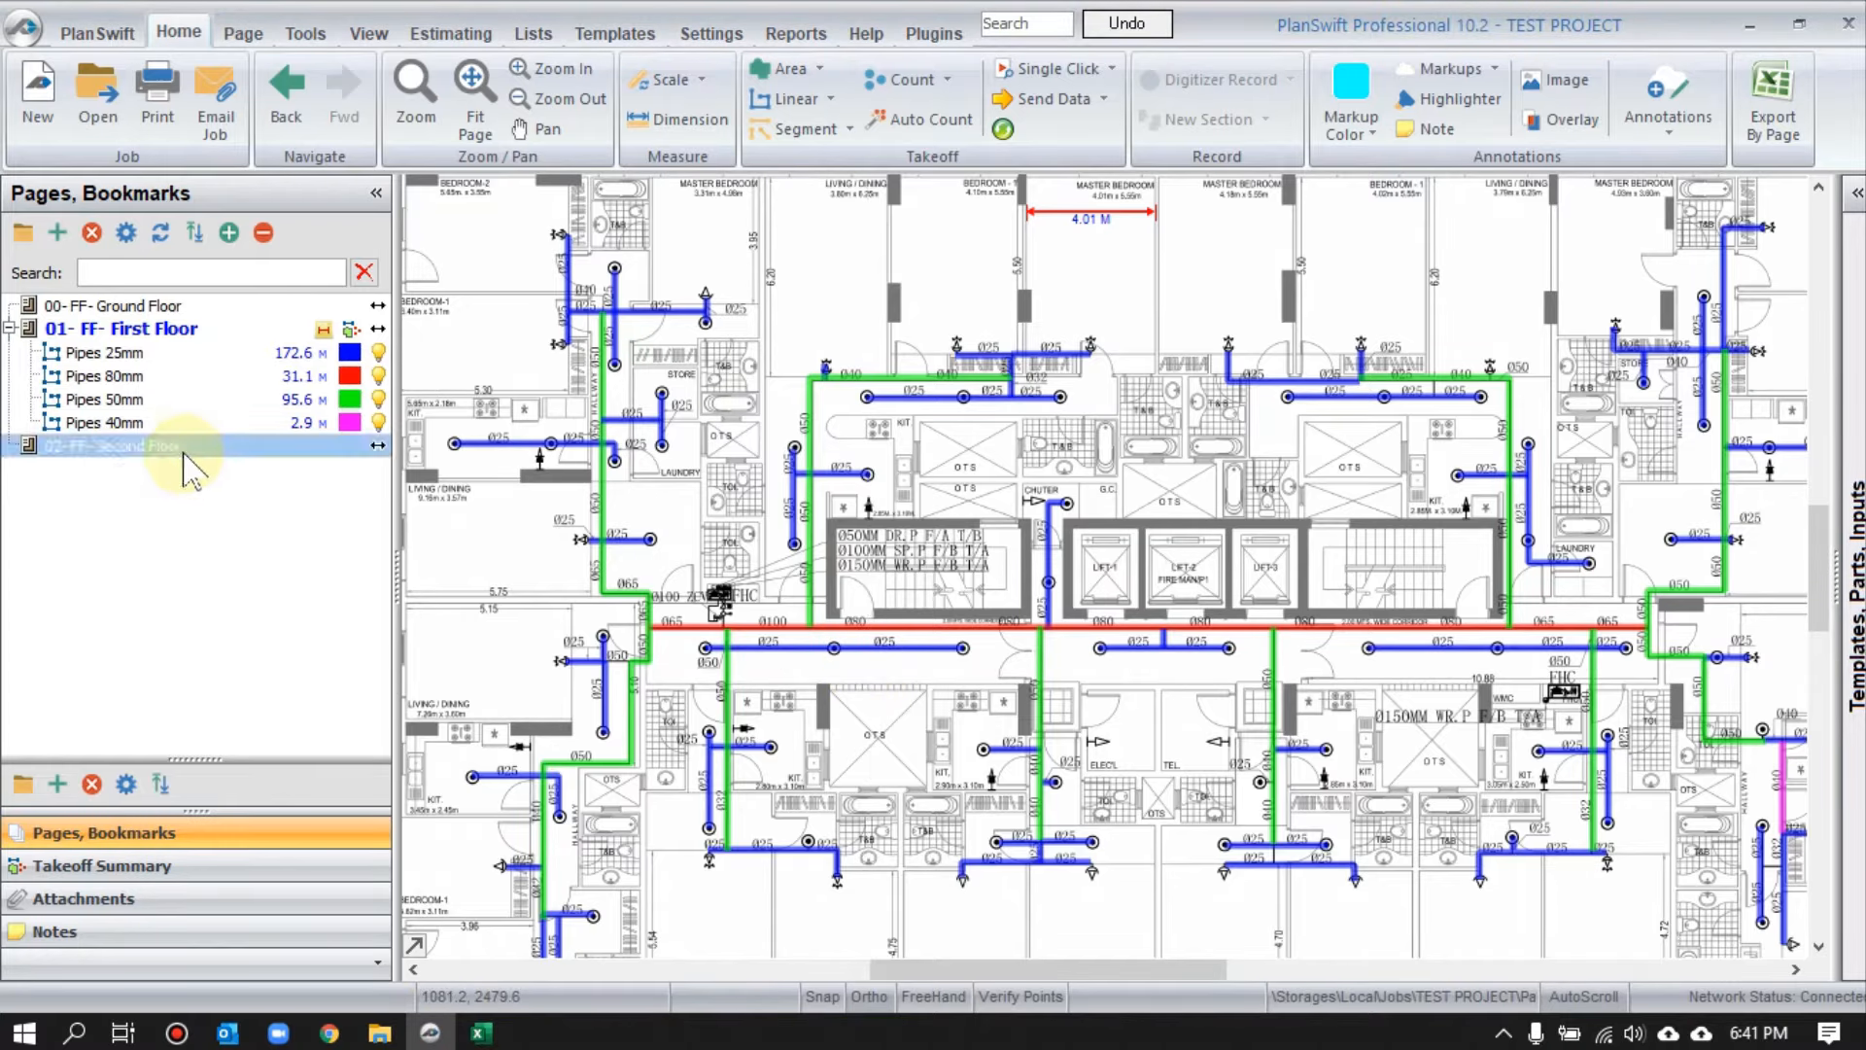
{"action": "left_click", "coordinate": [184, 449]}
{"action": "left_click", "coordinate": [184, 330]}
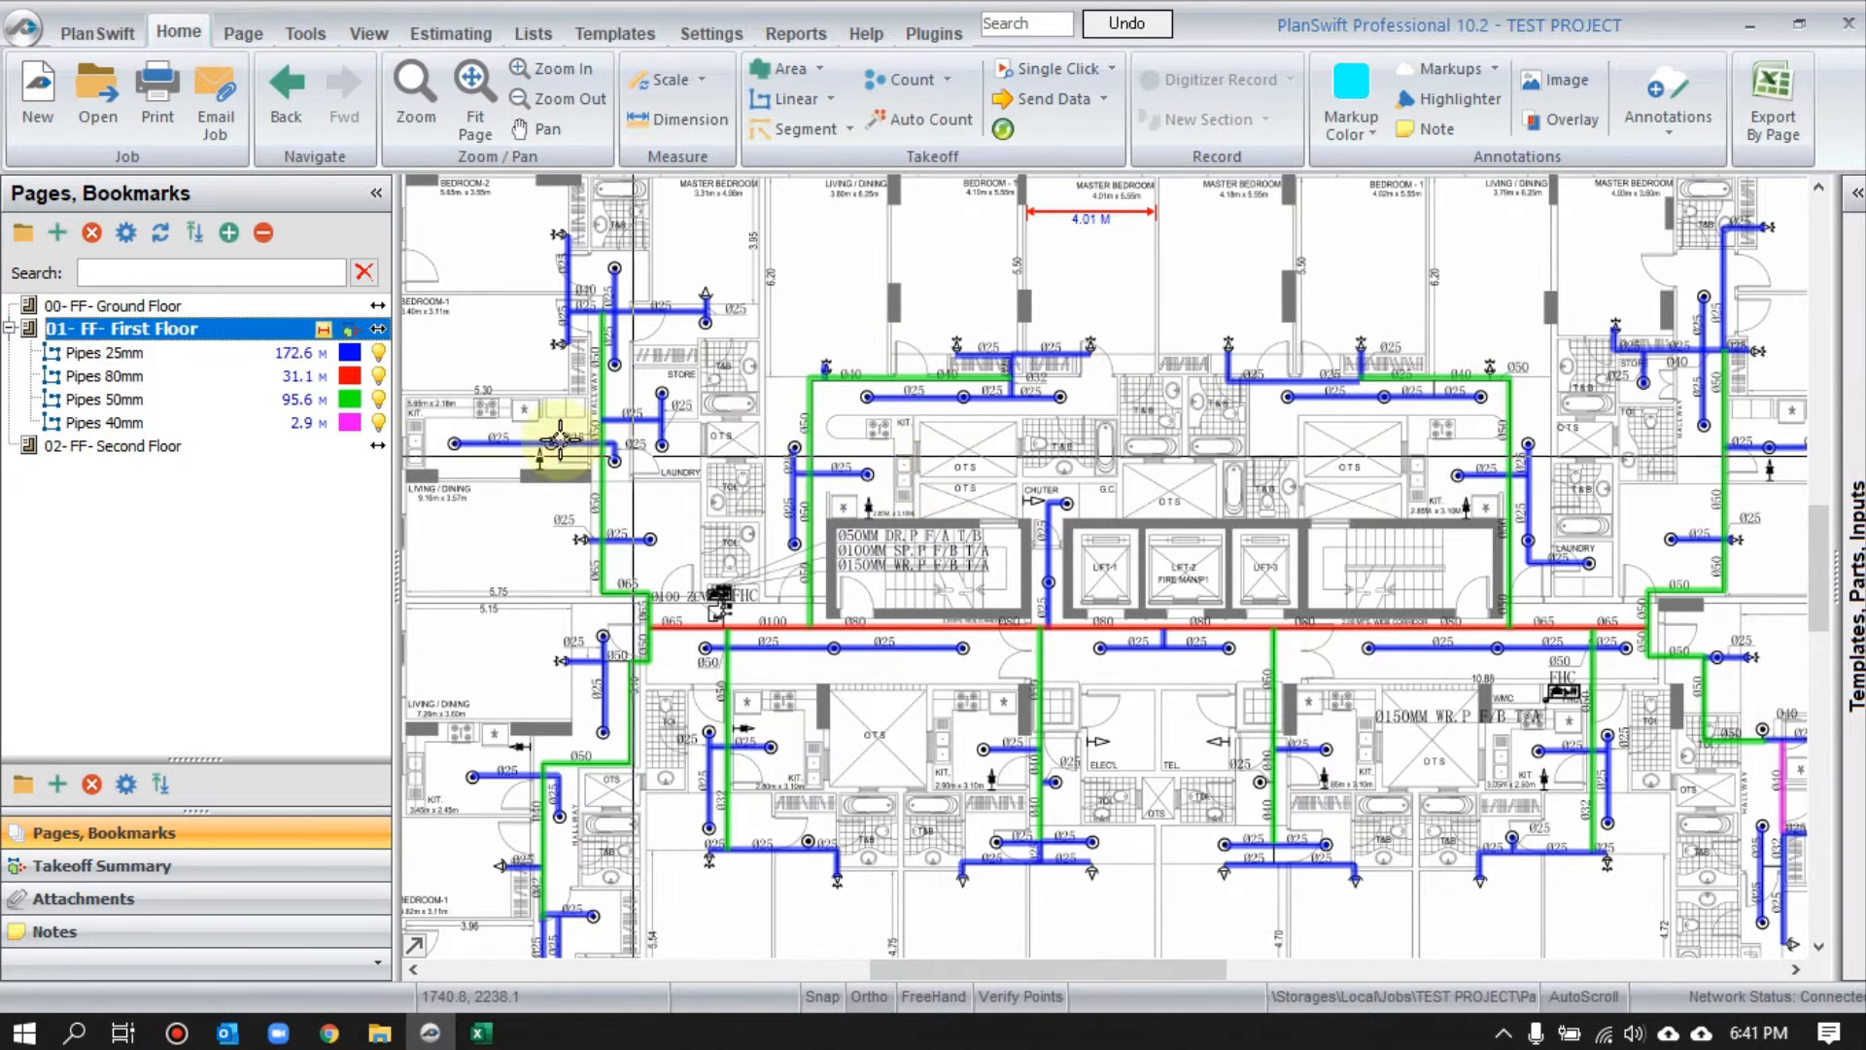
{"action": "left_click", "coordinate": [379, 354]}
{"action": "left_click", "coordinate": [379, 377]}
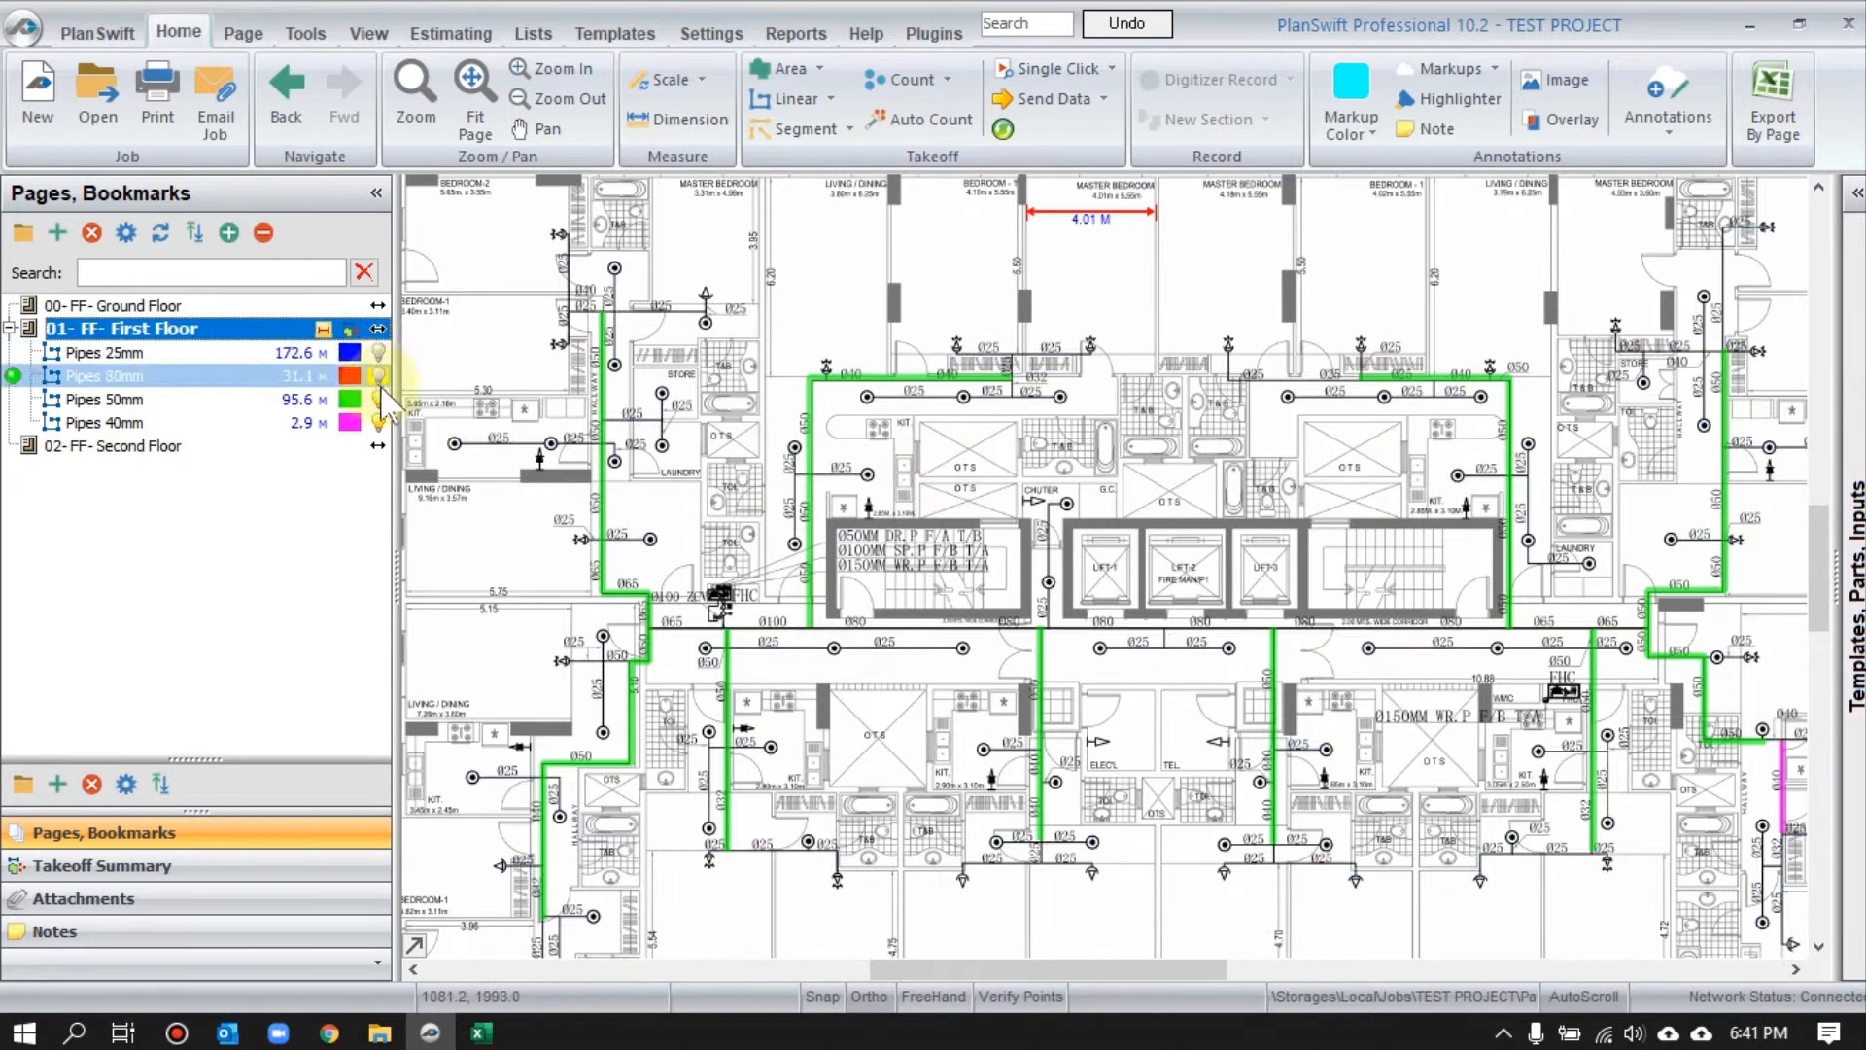
{"action": "left_click", "coordinate": [379, 400]}
{"action": "left_click", "coordinate": [379, 424]}
{"action": "left_click", "coordinate": [378, 353]}
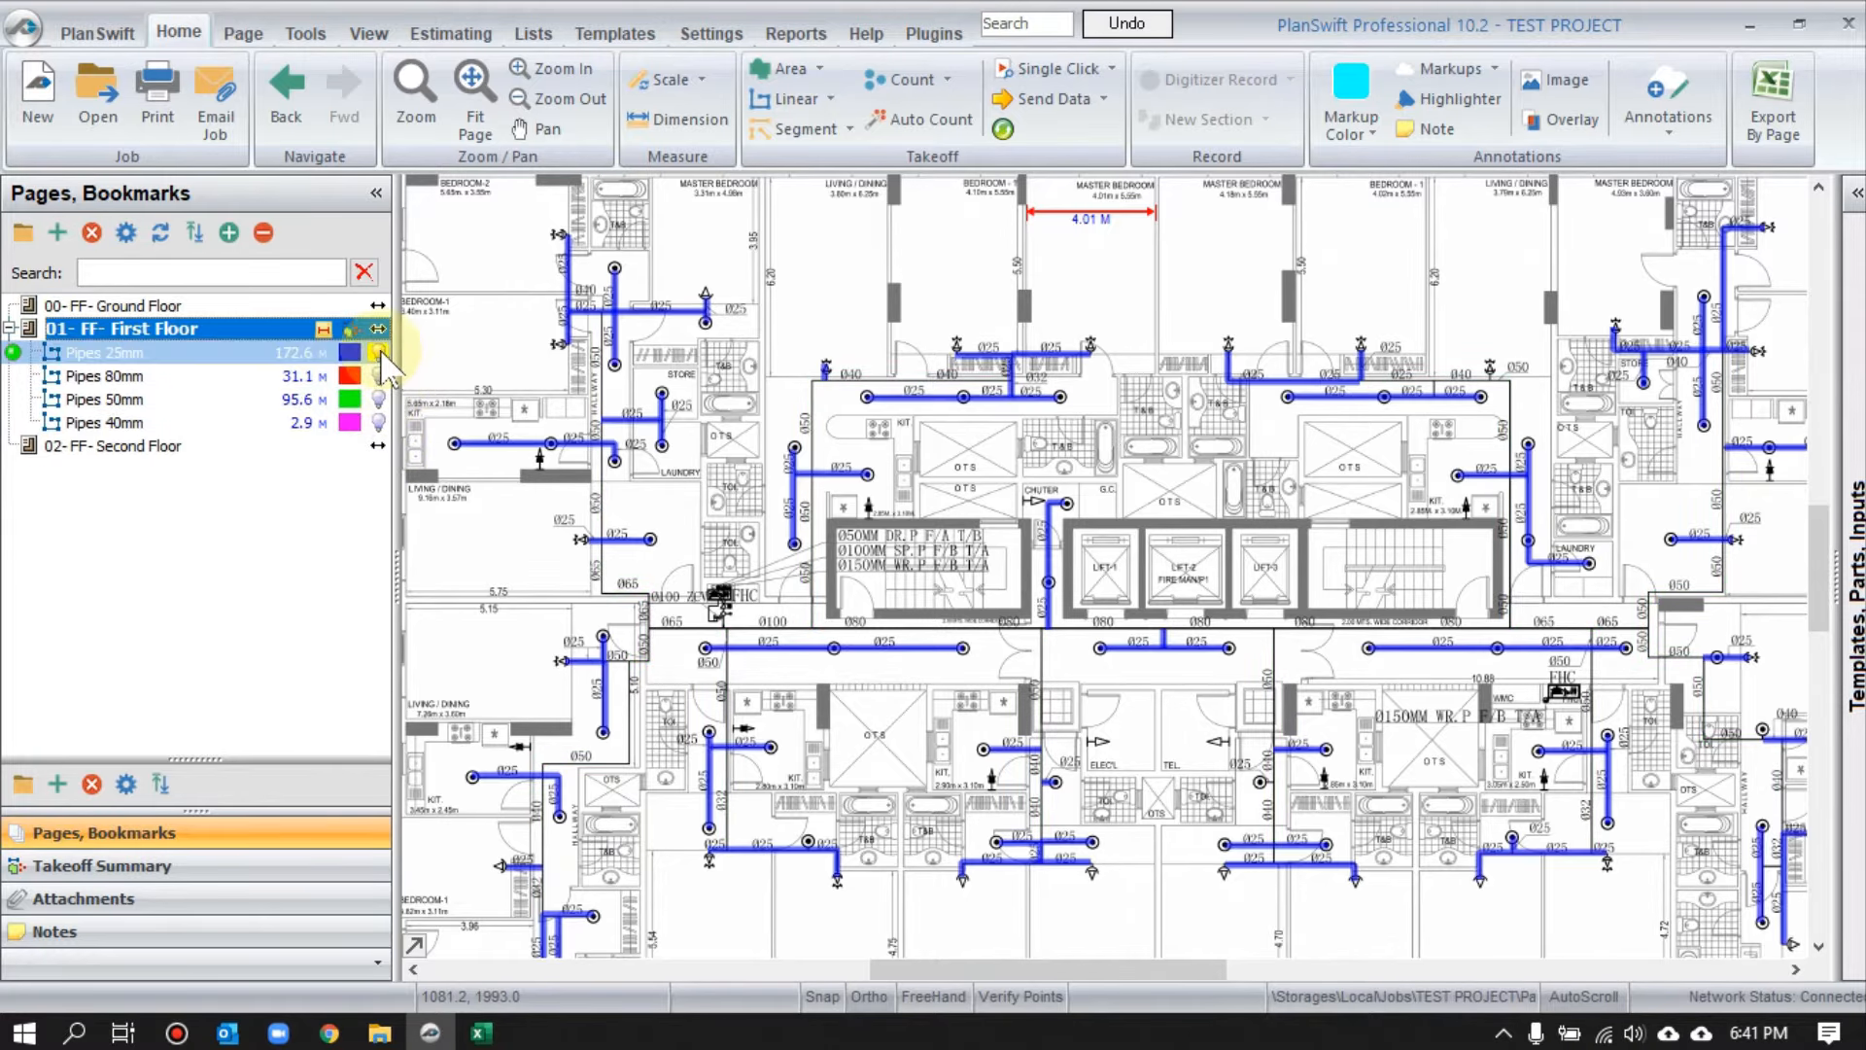
{"action": "left_click", "coordinate": [379, 377]}
{"action": "left_click", "coordinate": [379, 399]}
{"action": "left_click", "coordinate": [378, 423]}
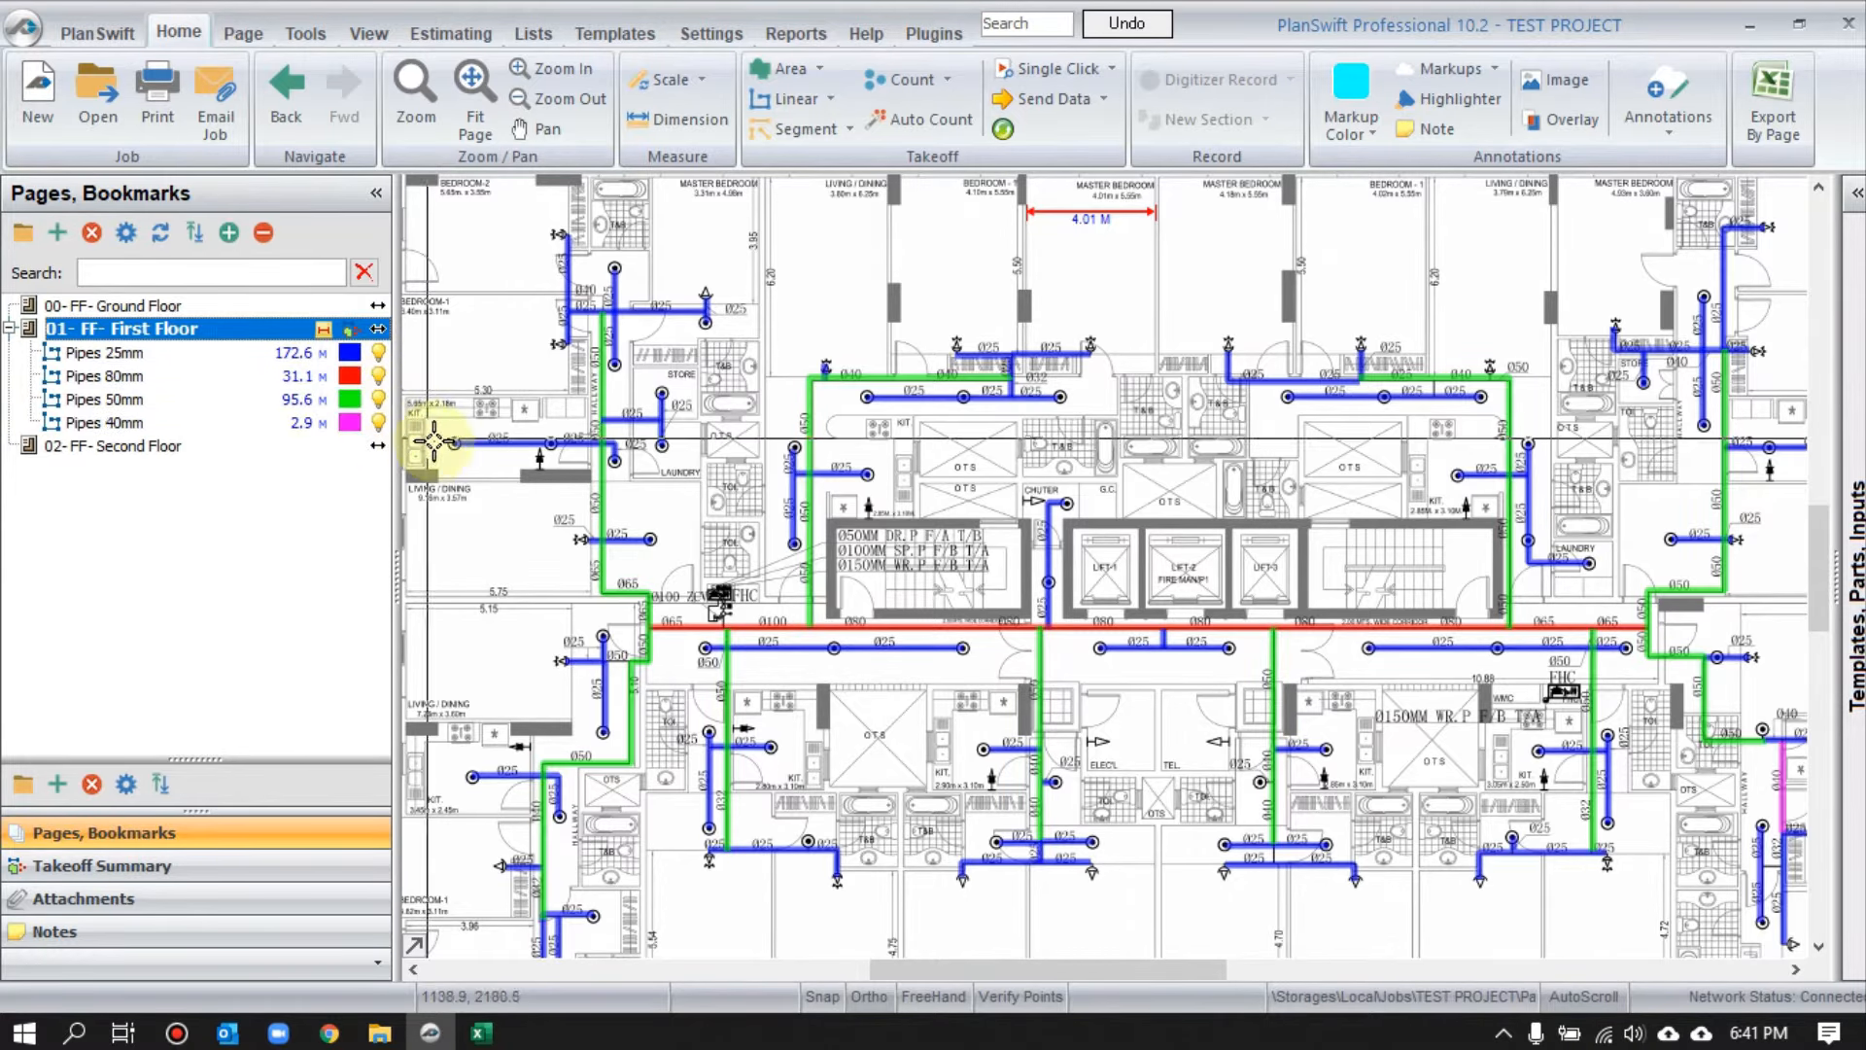
- Open the Second Floor fire-fighting page at the sprinklers around BEDROOM-1 and the hallway
{"action": "left_click", "coordinate": [214, 447]}
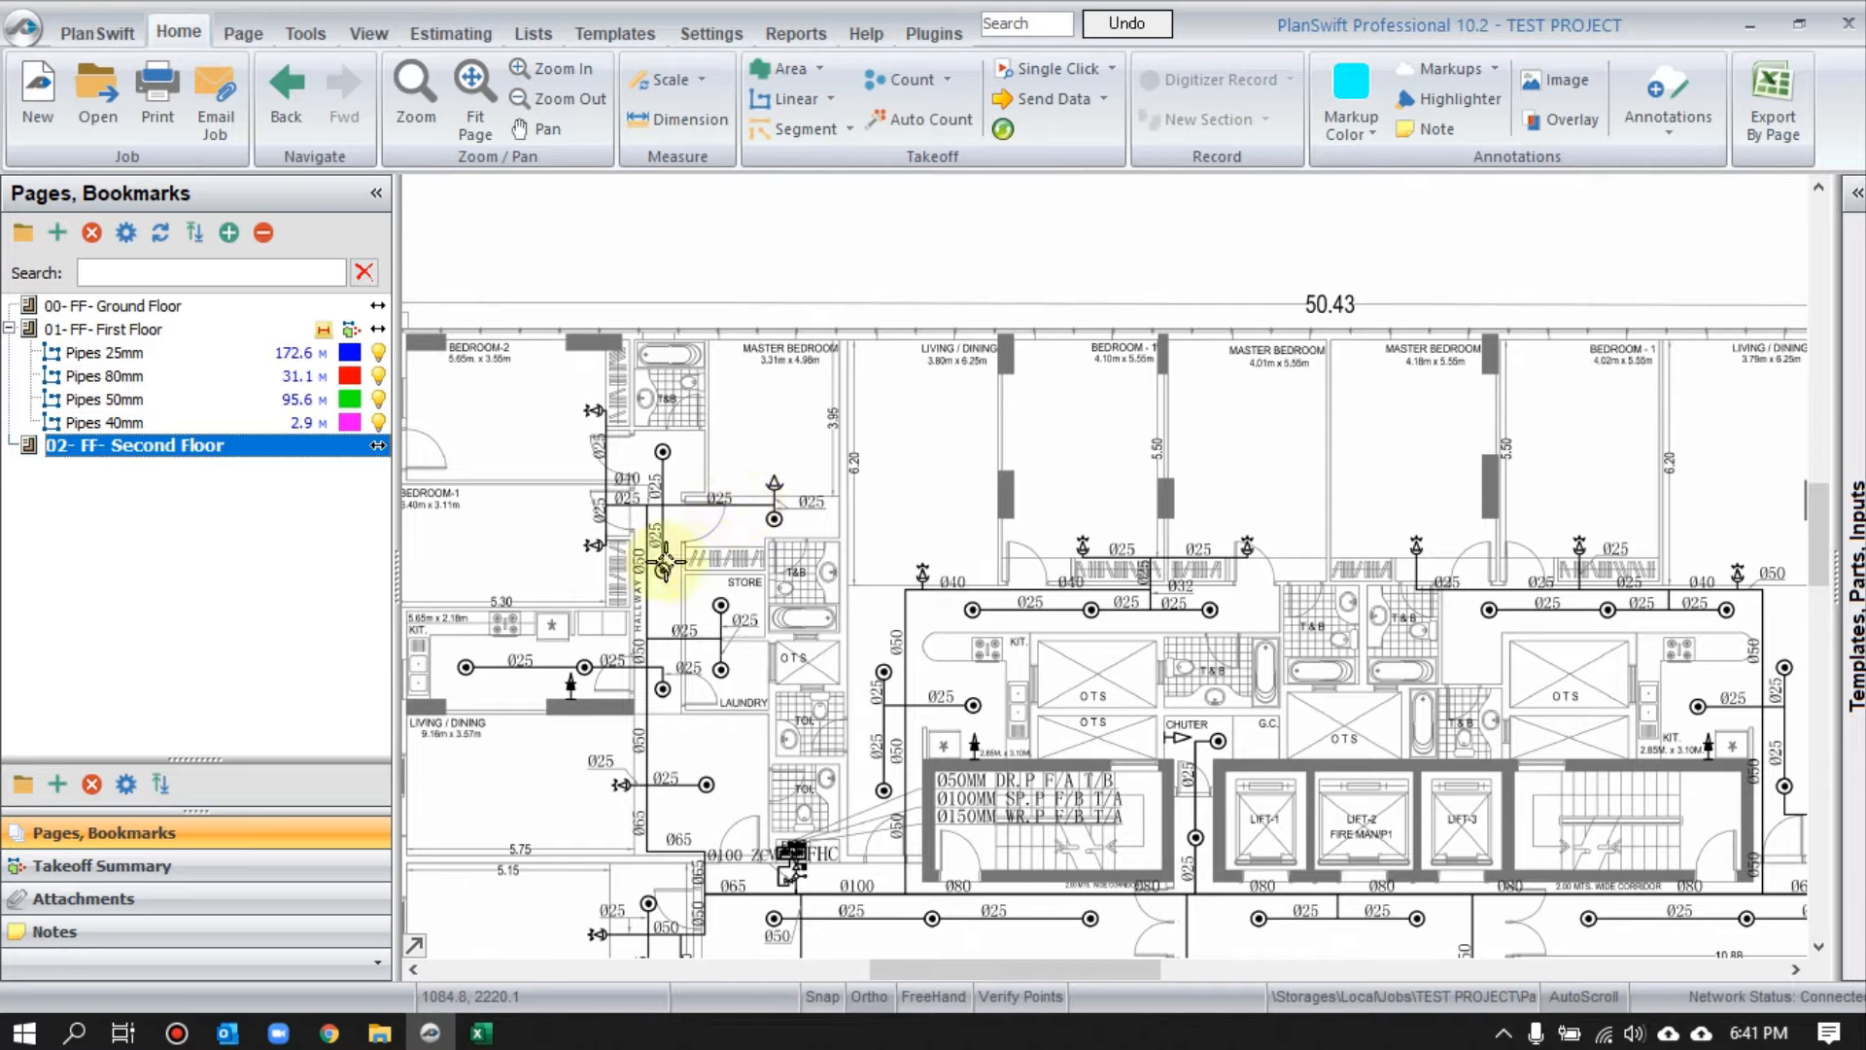
{"action": "scroll", "coordinate": [584, 637], "scroll_direction": "up", "scroll_amount": 3}
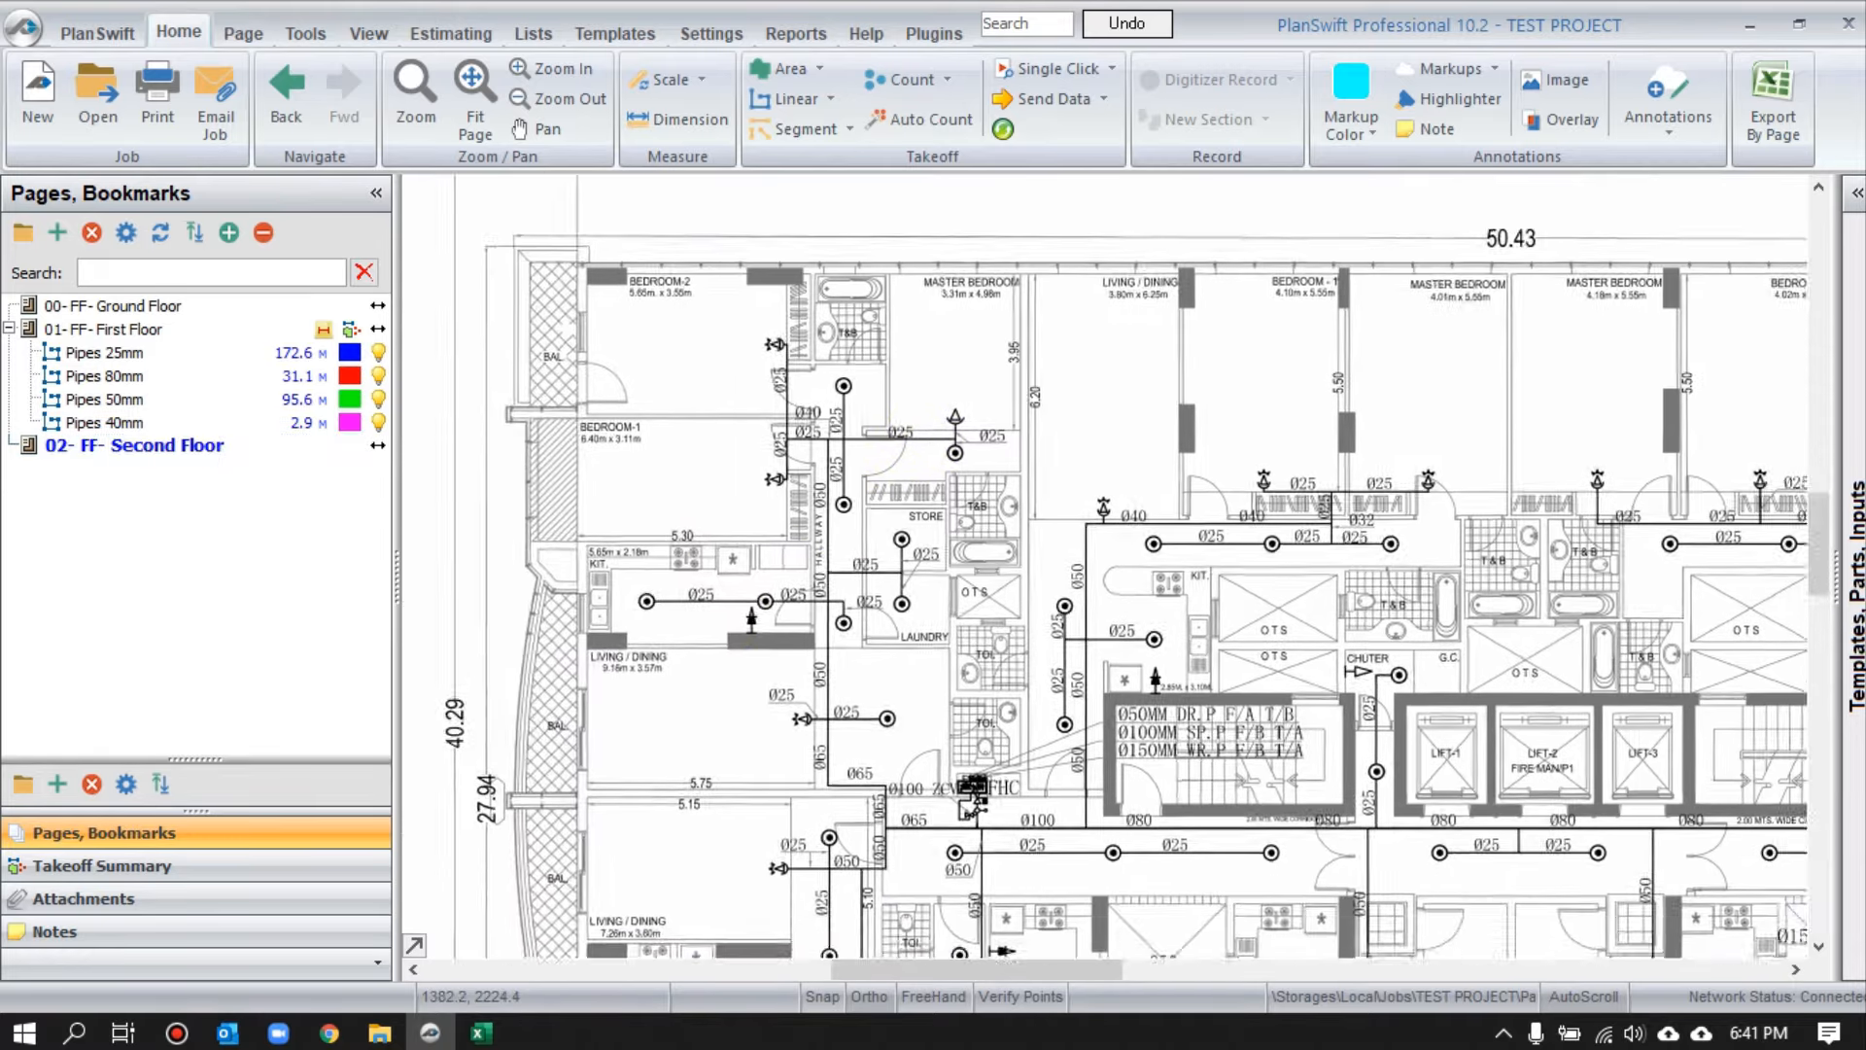
{"action": "left_click_drag", "start_coordinate": [1095, 375], "coordinate": [1016, 443]}
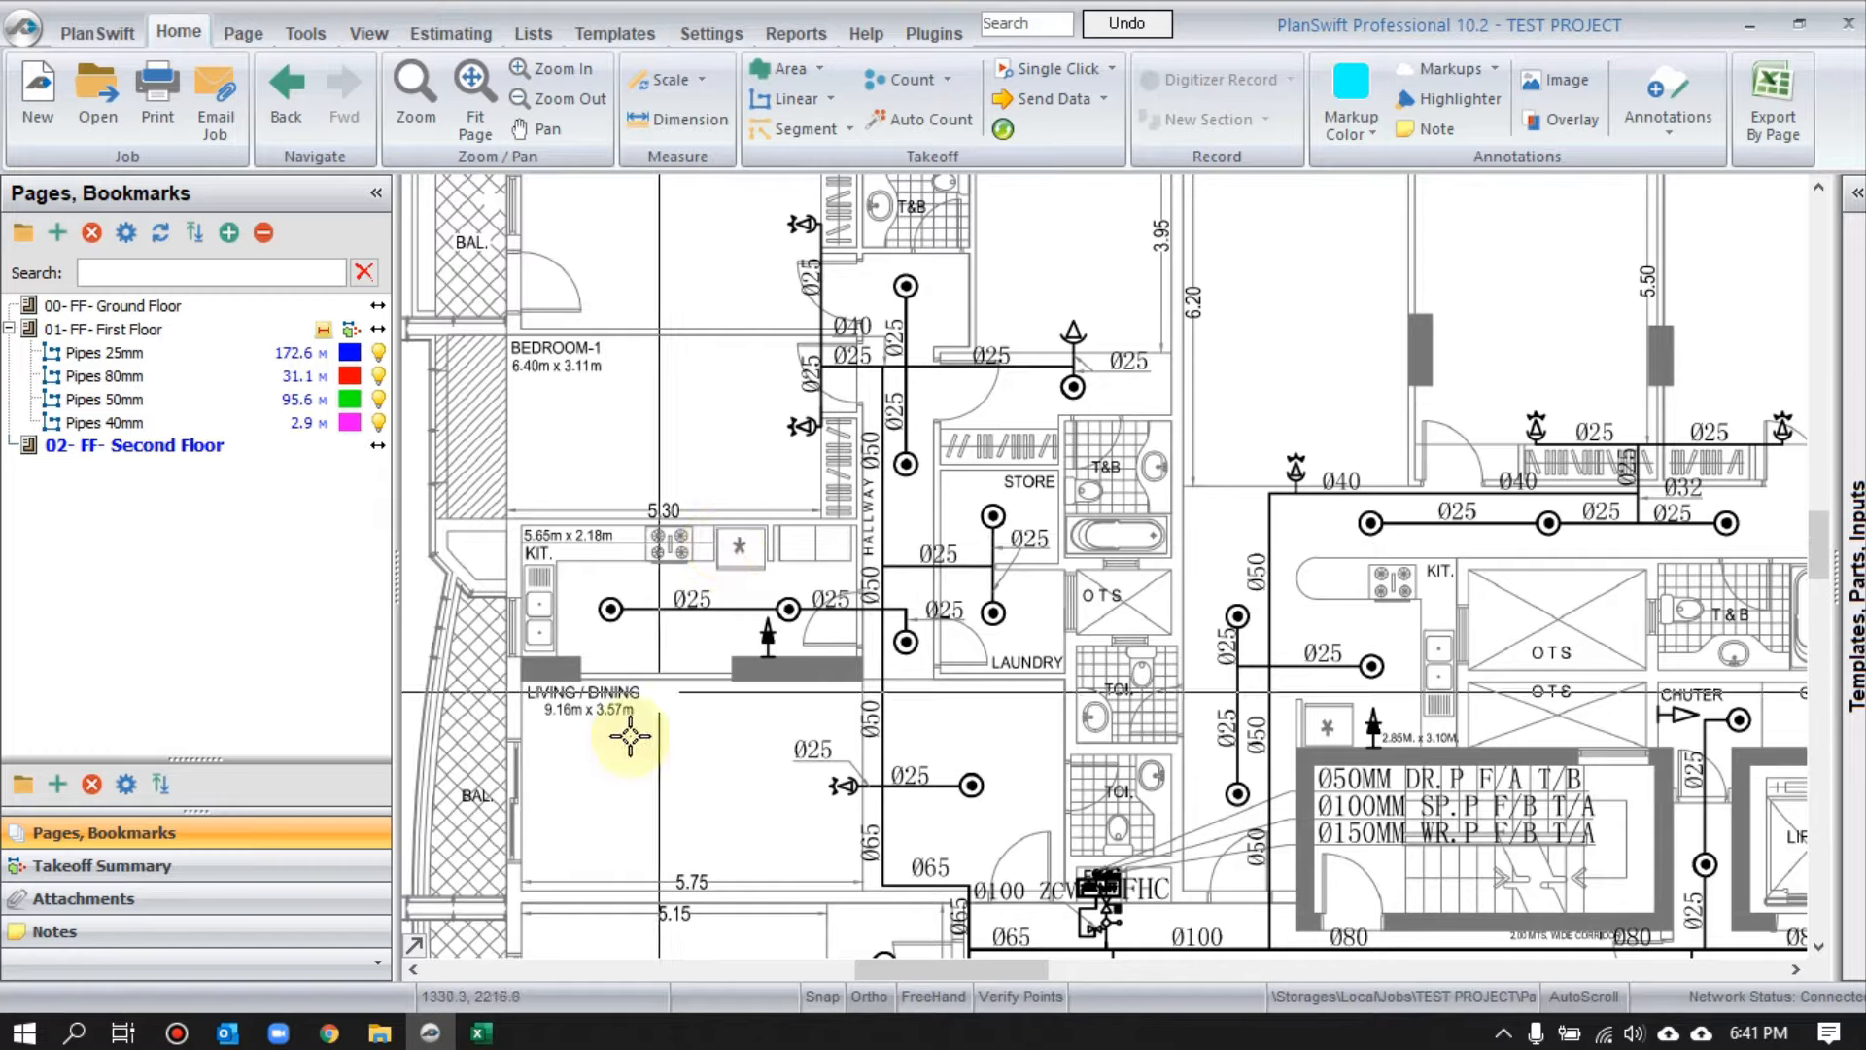
- From the Pendent Sprinkler quantity in the Excel BOQ, create a connected PlanSwift count named PEN/SPK: circle, scaled 1 by 1, red, solid fill
{"action": "left_click", "coordinate": [480, 1033]}
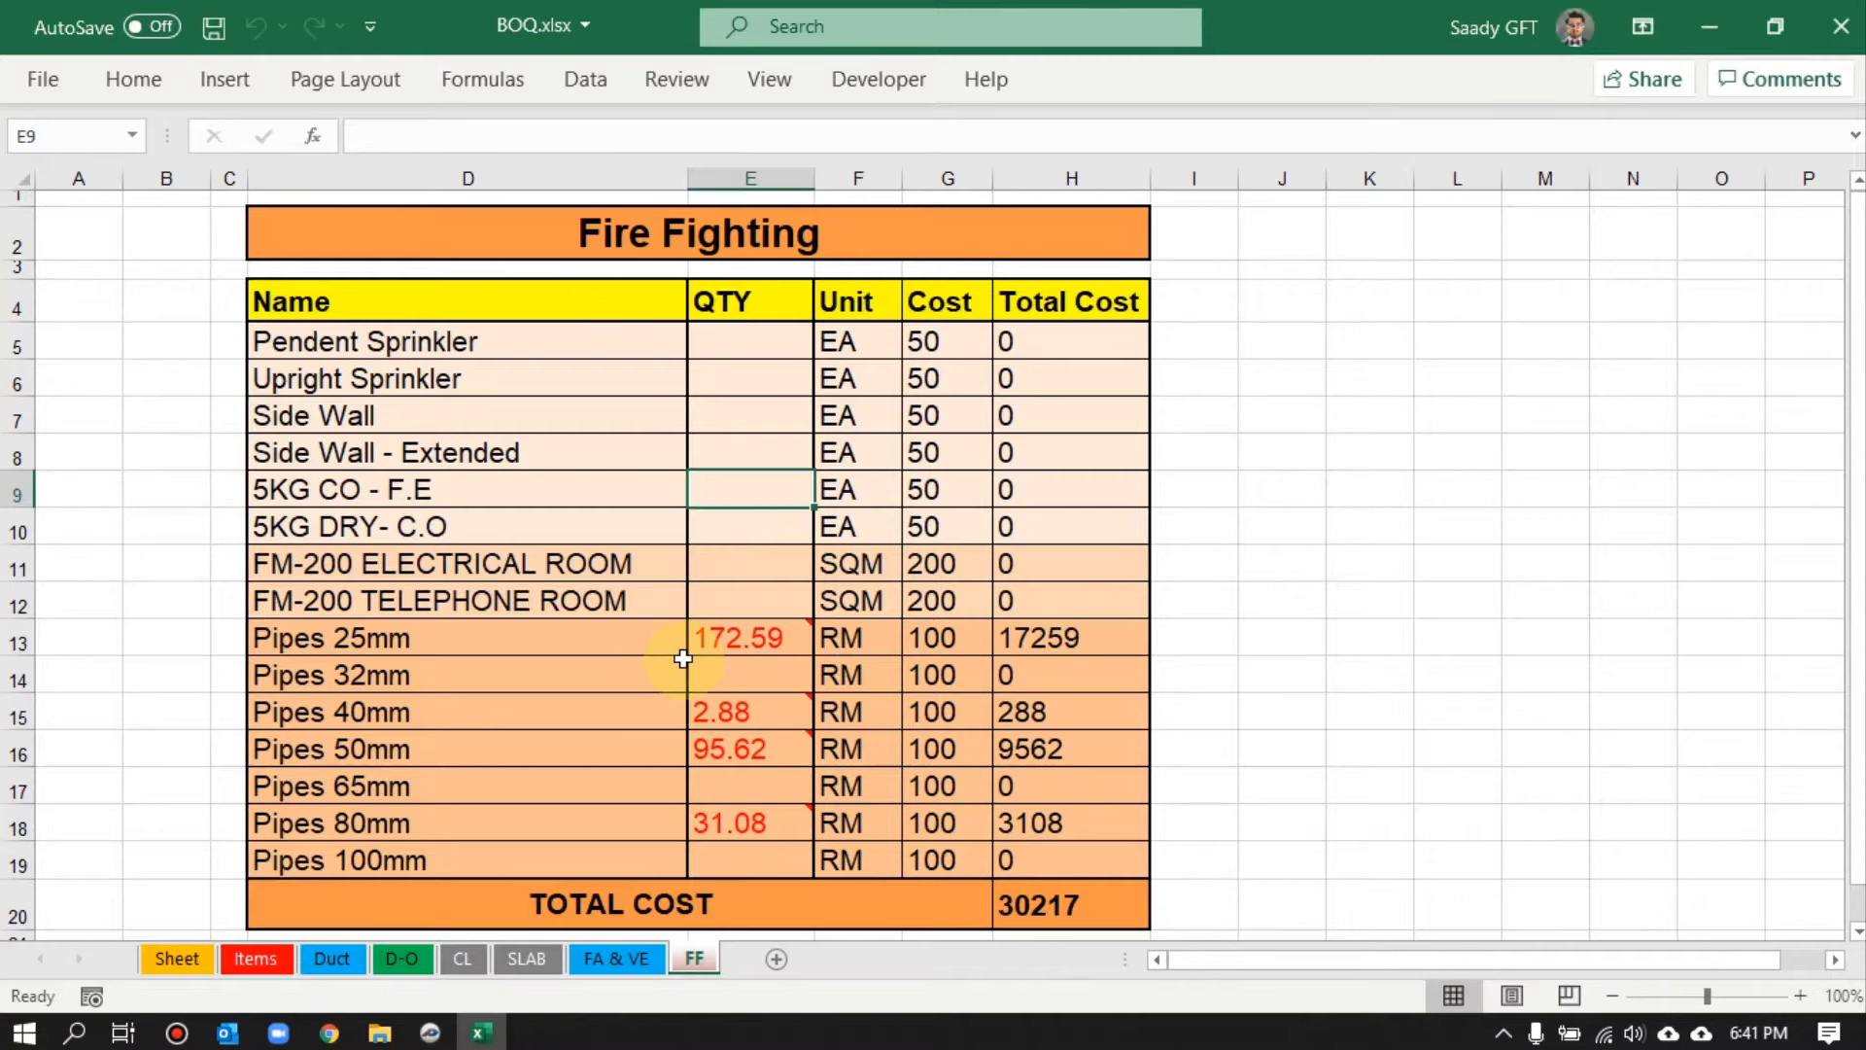
{"action": "right_click", "coordinate": [776, 343]}
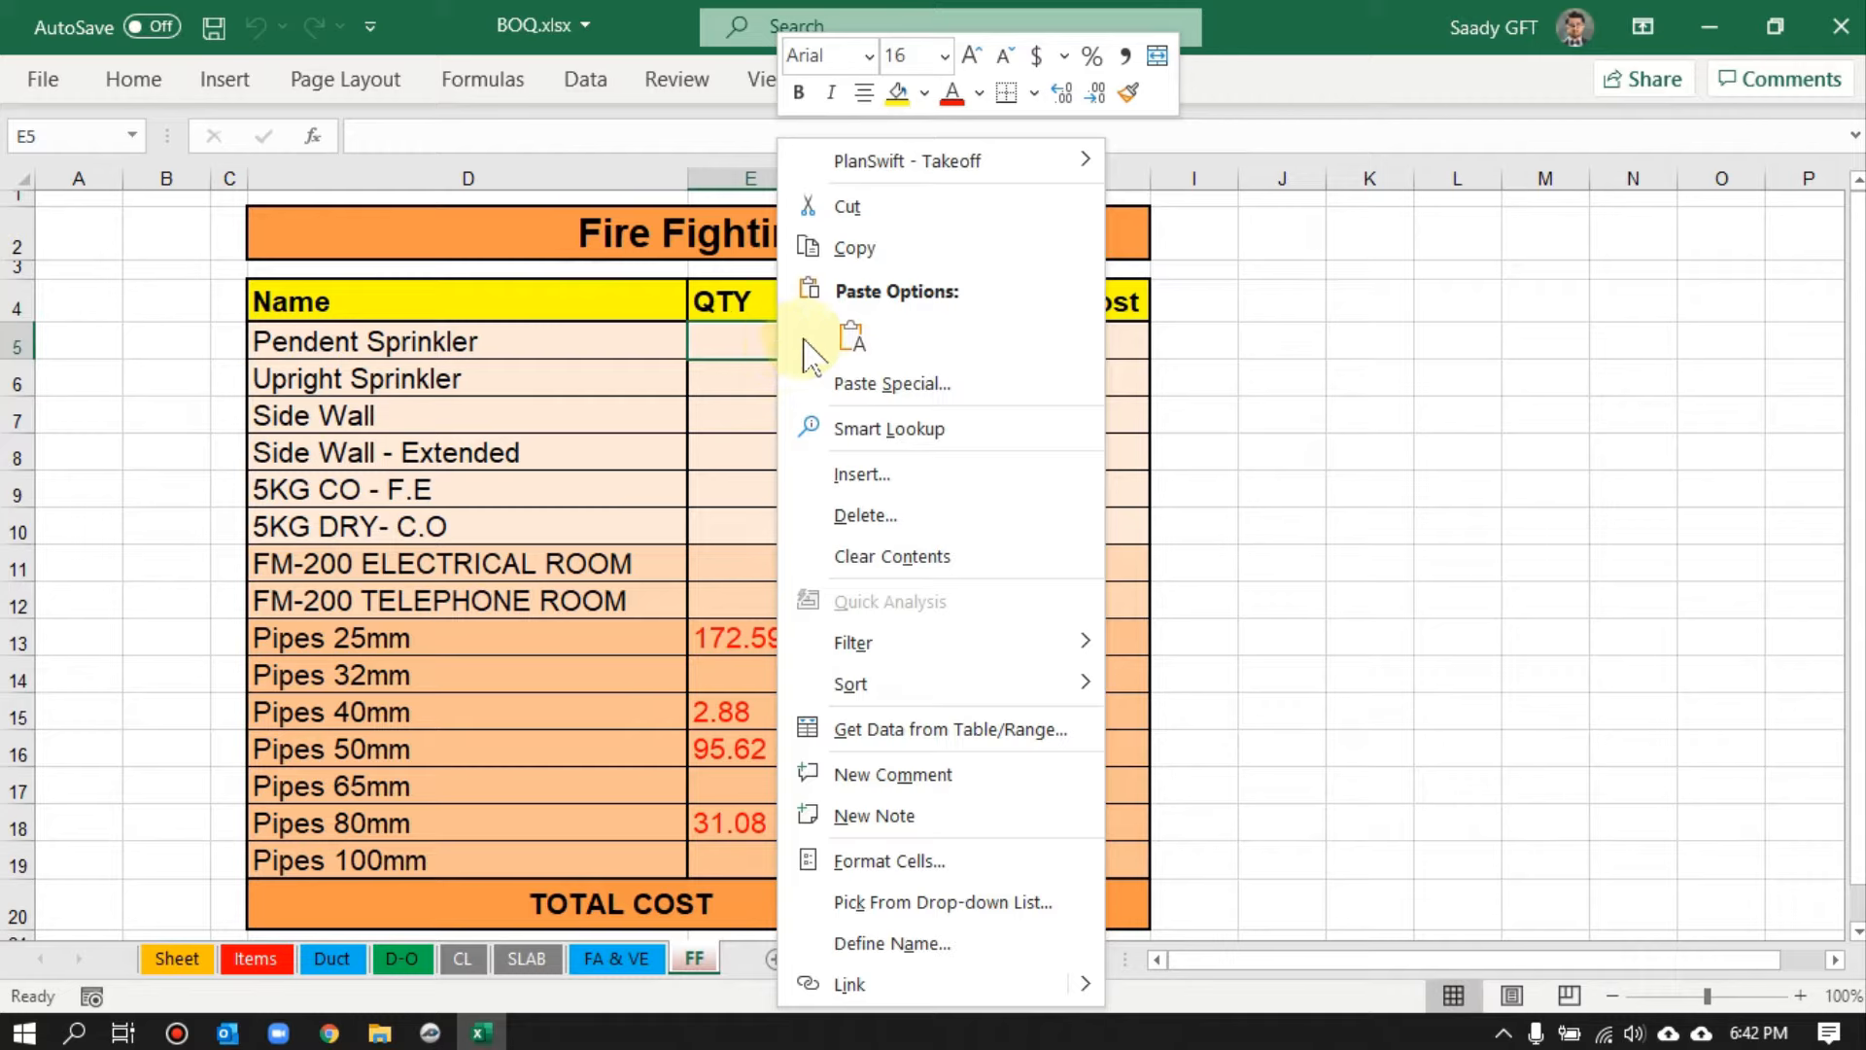
{"action": "mouse_move", "coordinate": [928, 165]}
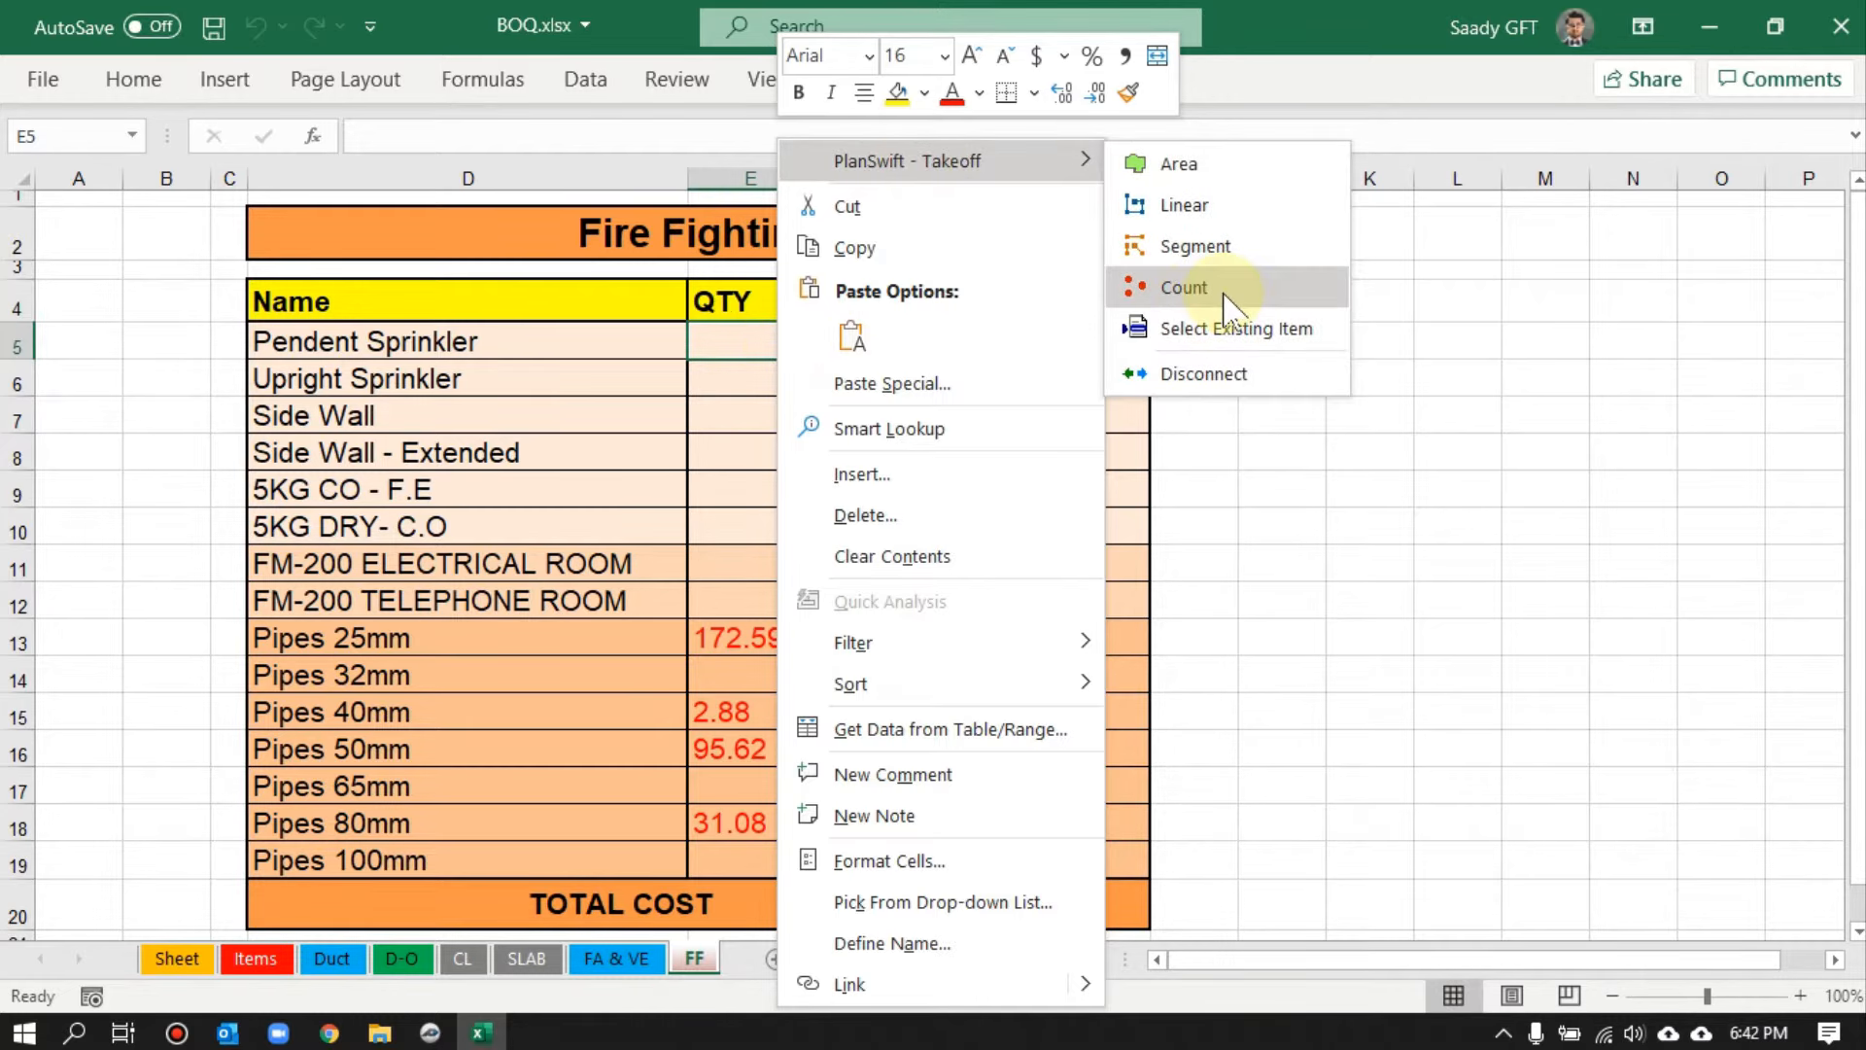
{"action": "left_click", "coordinate": [1186, 288]}
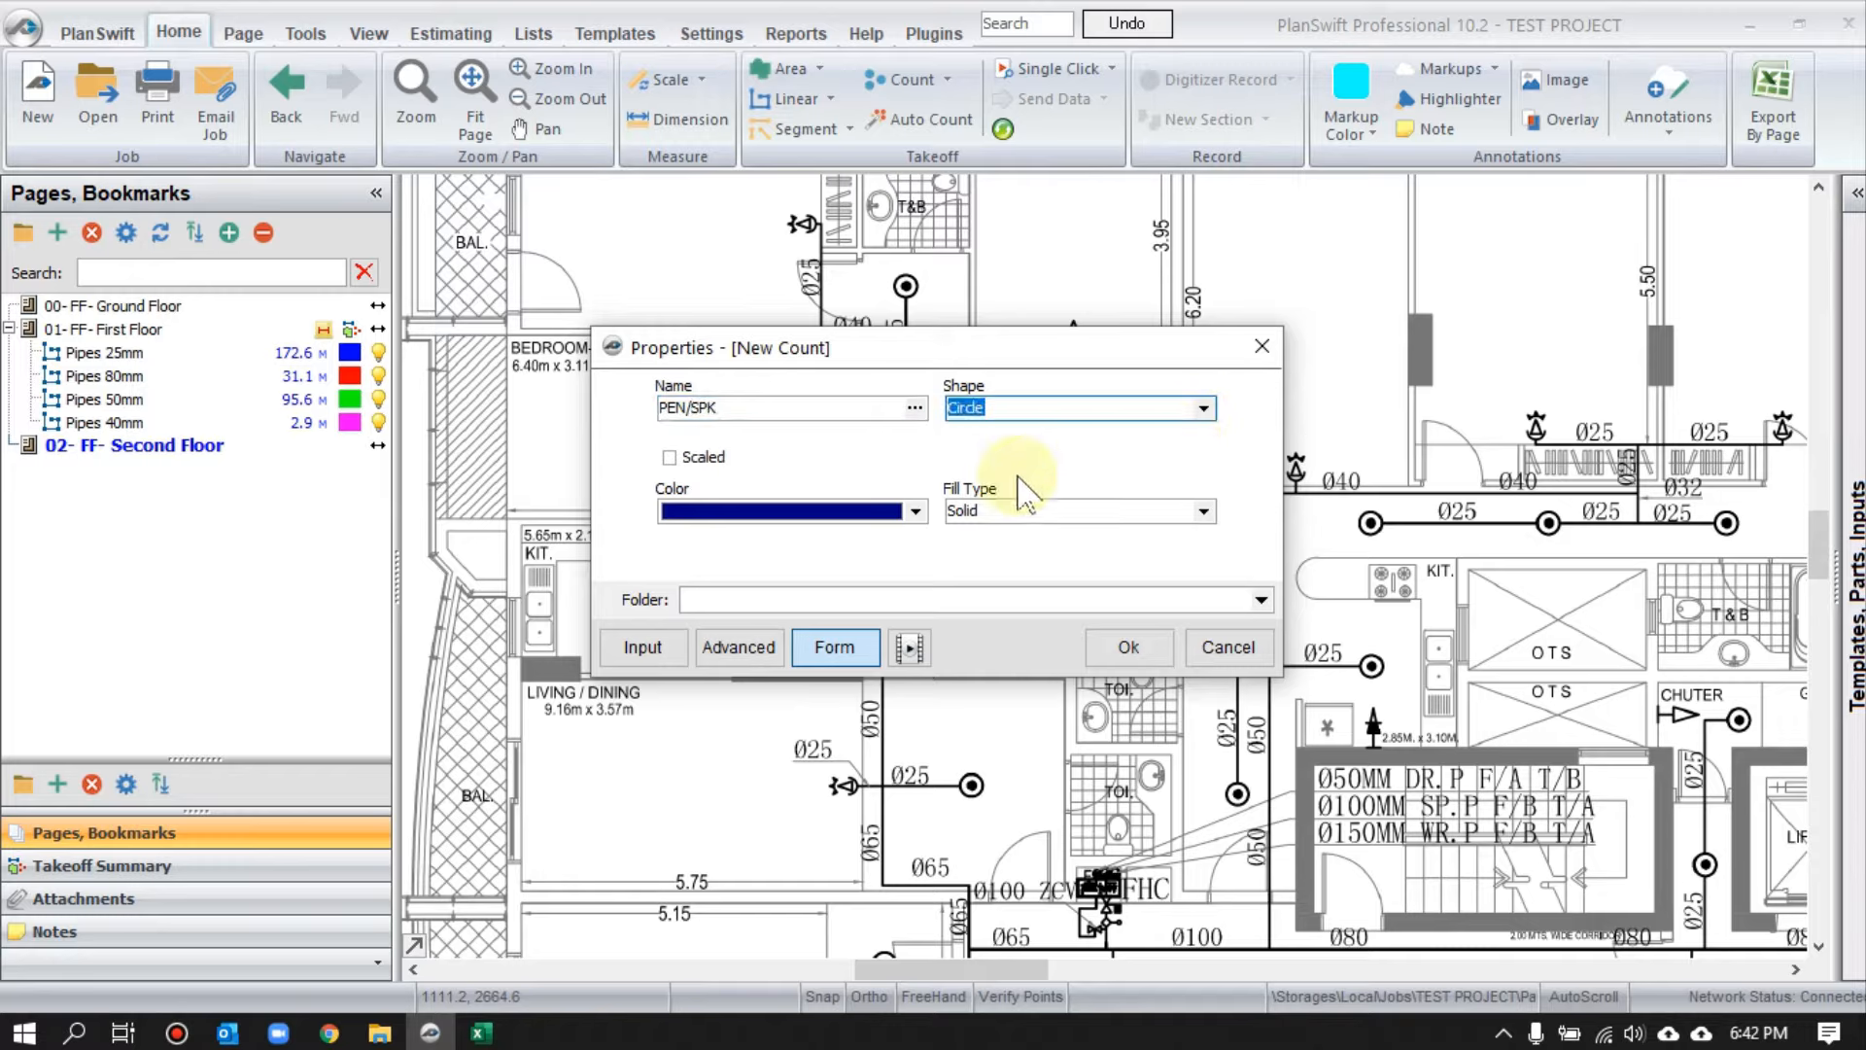
{"action": "left_click", "coordinate": [669, 457]}
{"action": "left_click", "coordinate": [687, 512]}
{"action": "left_click", "coordinate": [698, 624]}
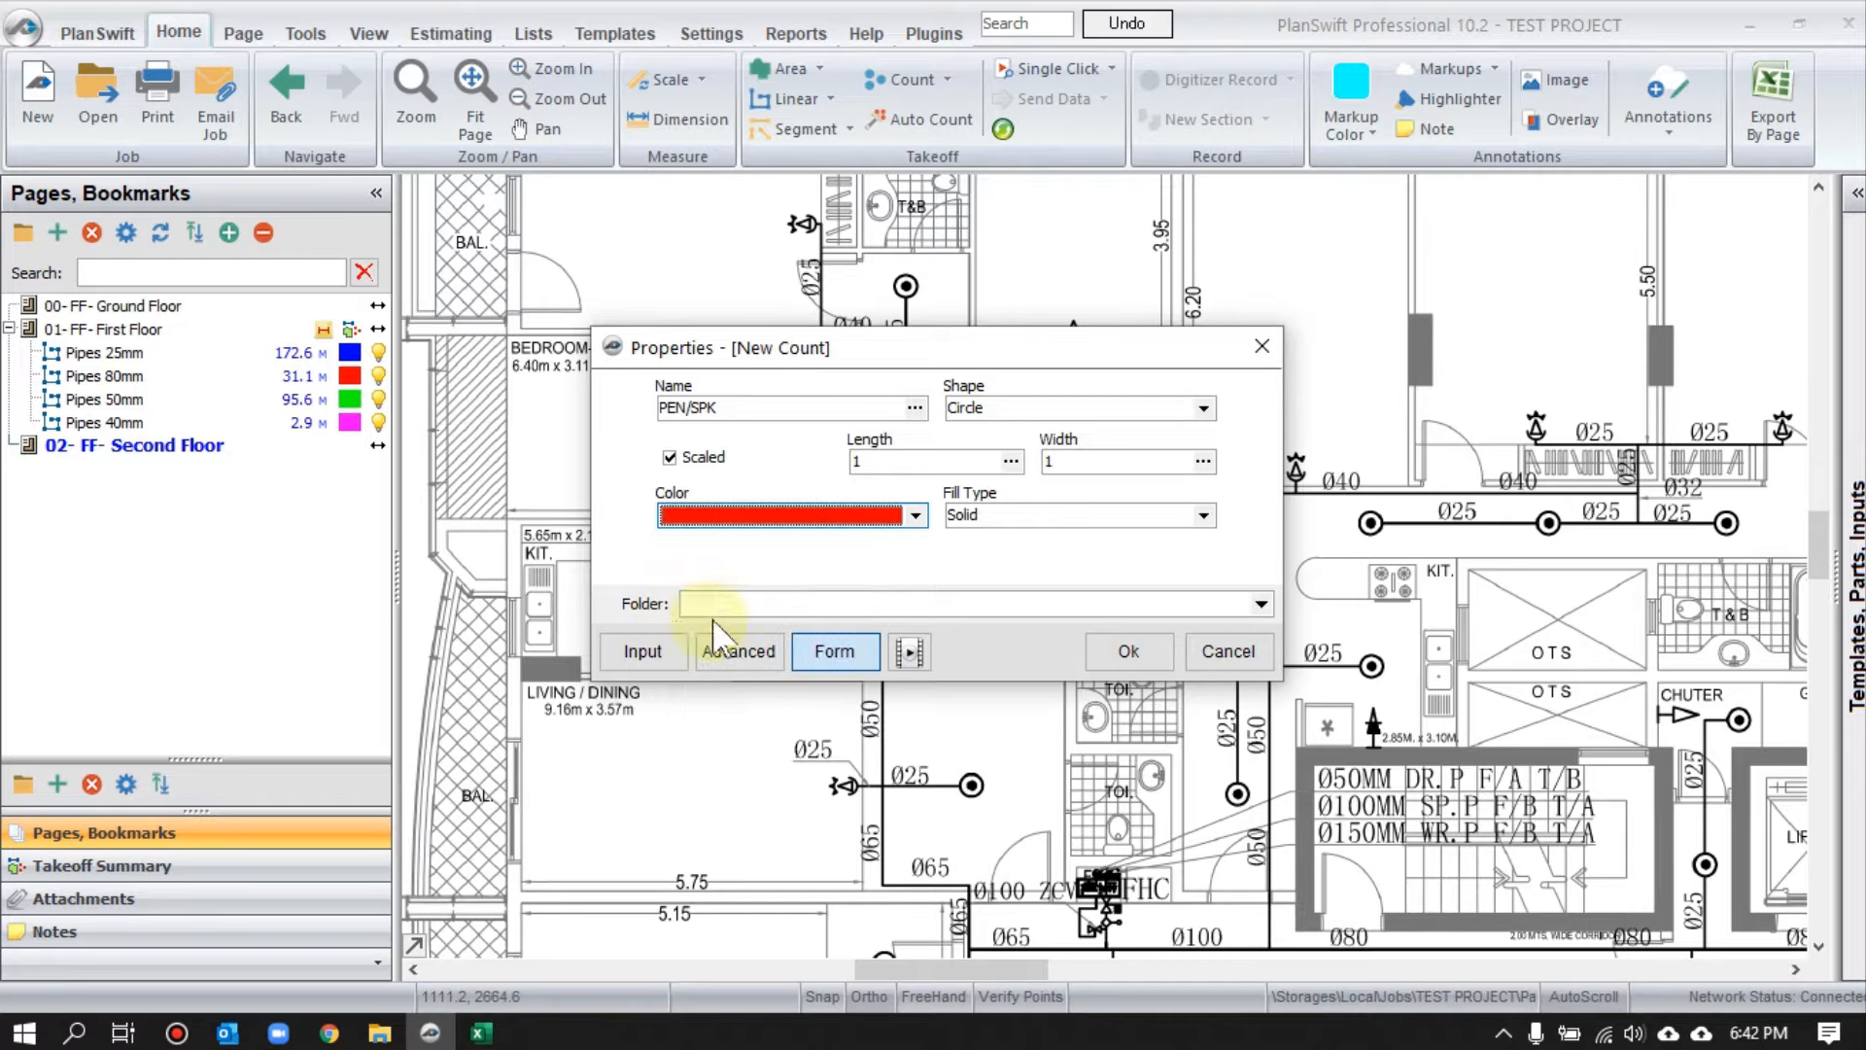
{"action": "left_click", "coordinate": [1129, 653]}
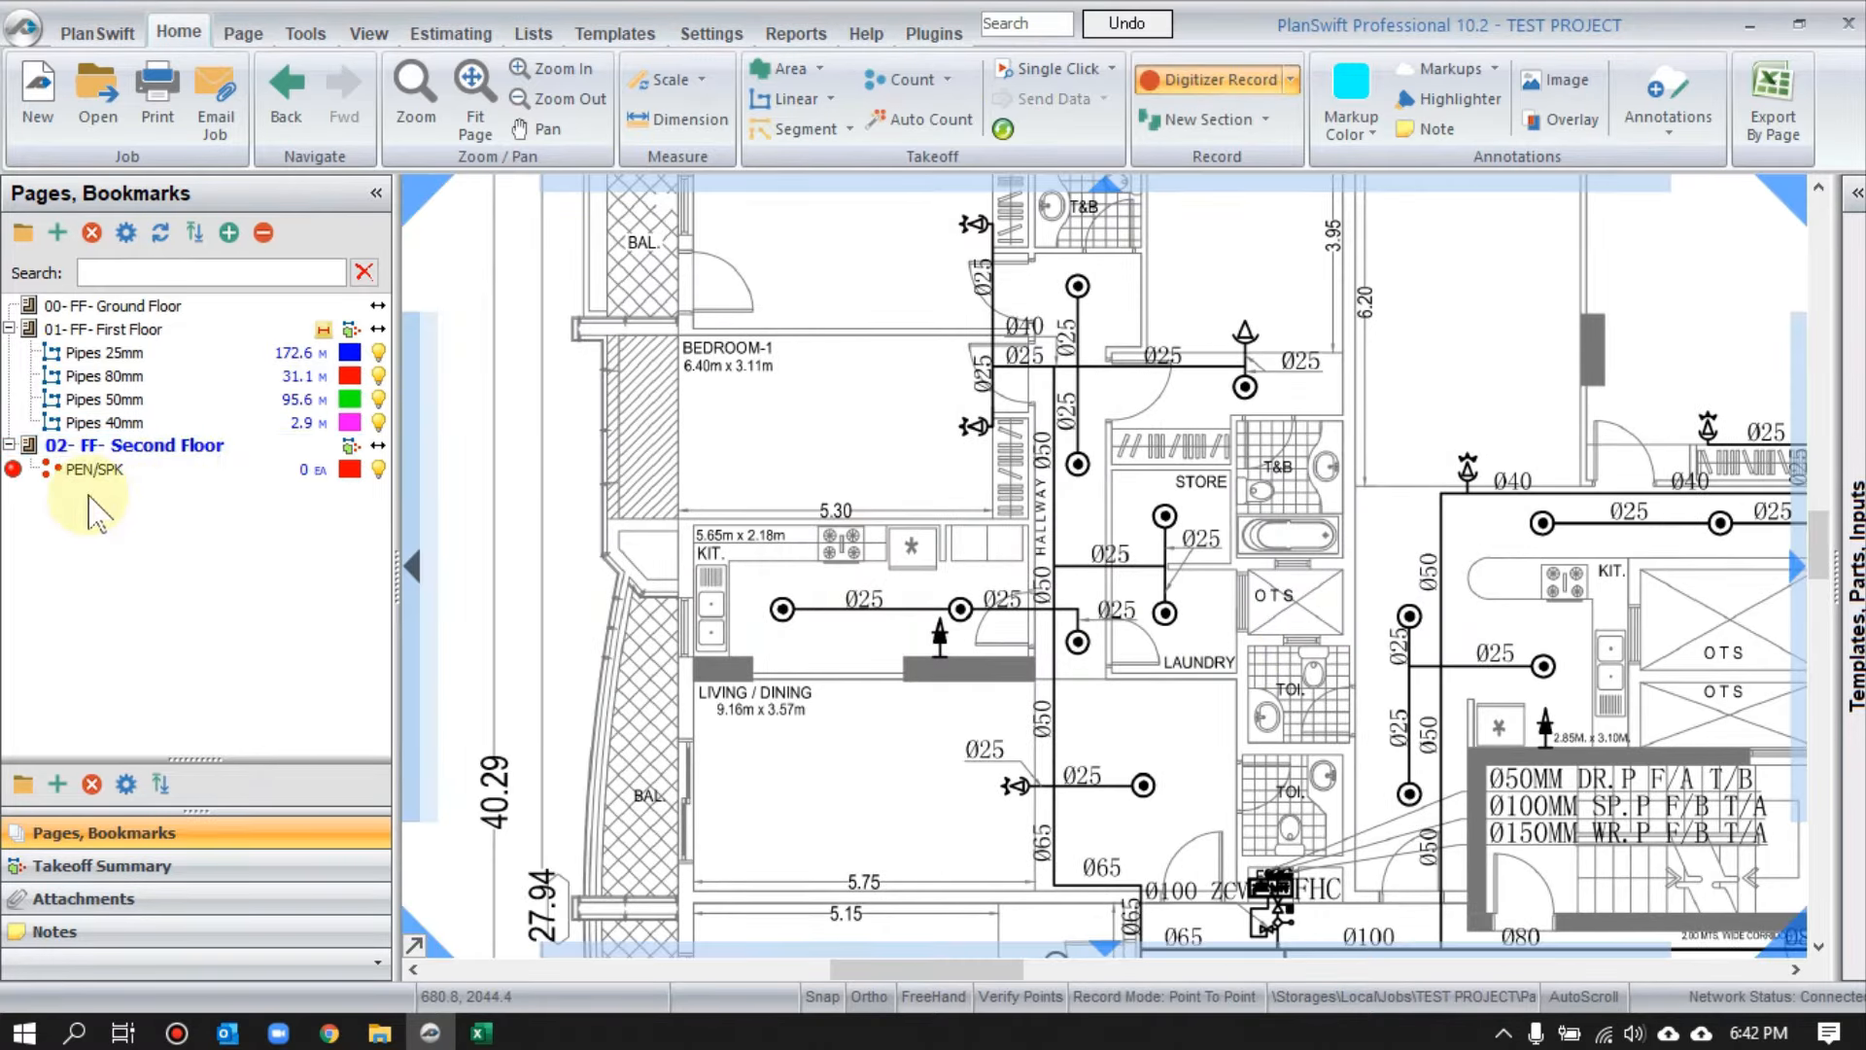
- Count the eight pendent sprinklers along the hallway and in the KIT., LAUNDRY, STORE and MASTER BEDROOM area beside BEDROOM-1
{"action": "left_click_drag", "start_coordinate": [988, 433], "coordinate": [954, 529]}
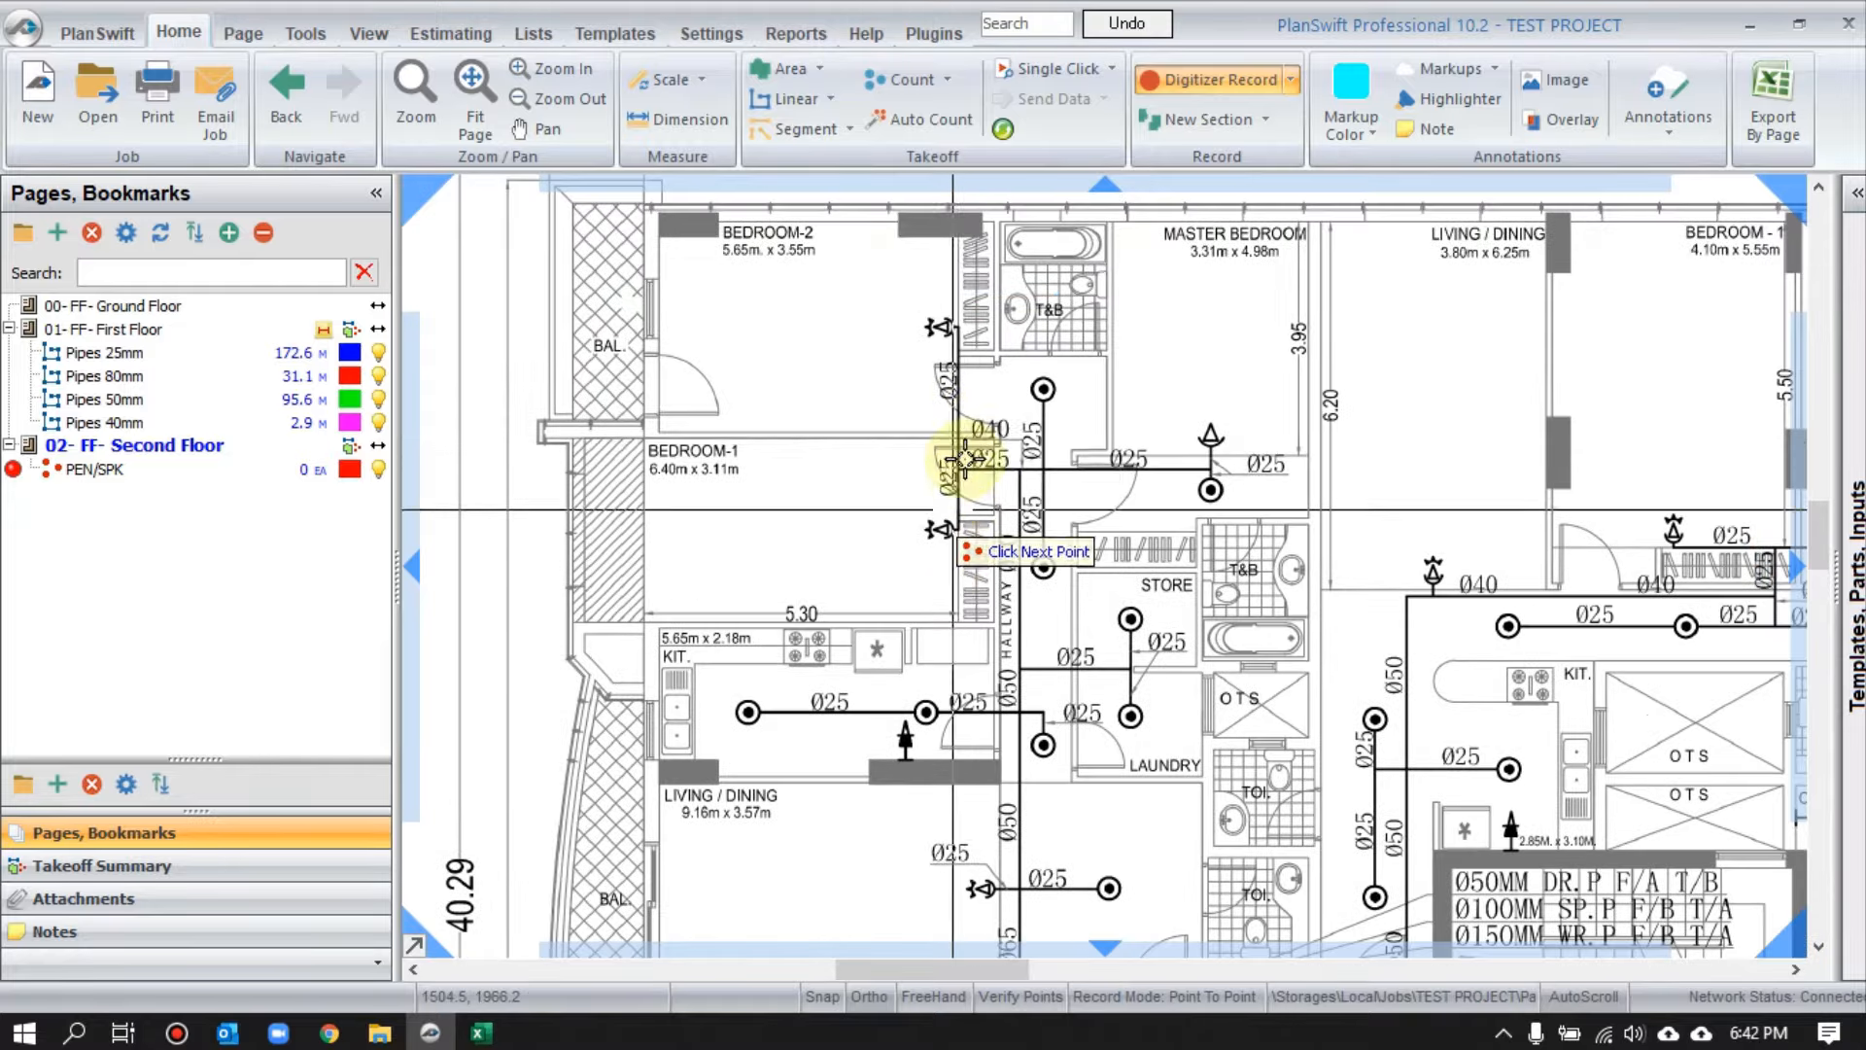
{"action": "left_click", "coordinate": [1043, 389]}
{"action": "left_click", "coordinate": [1043, 567]}
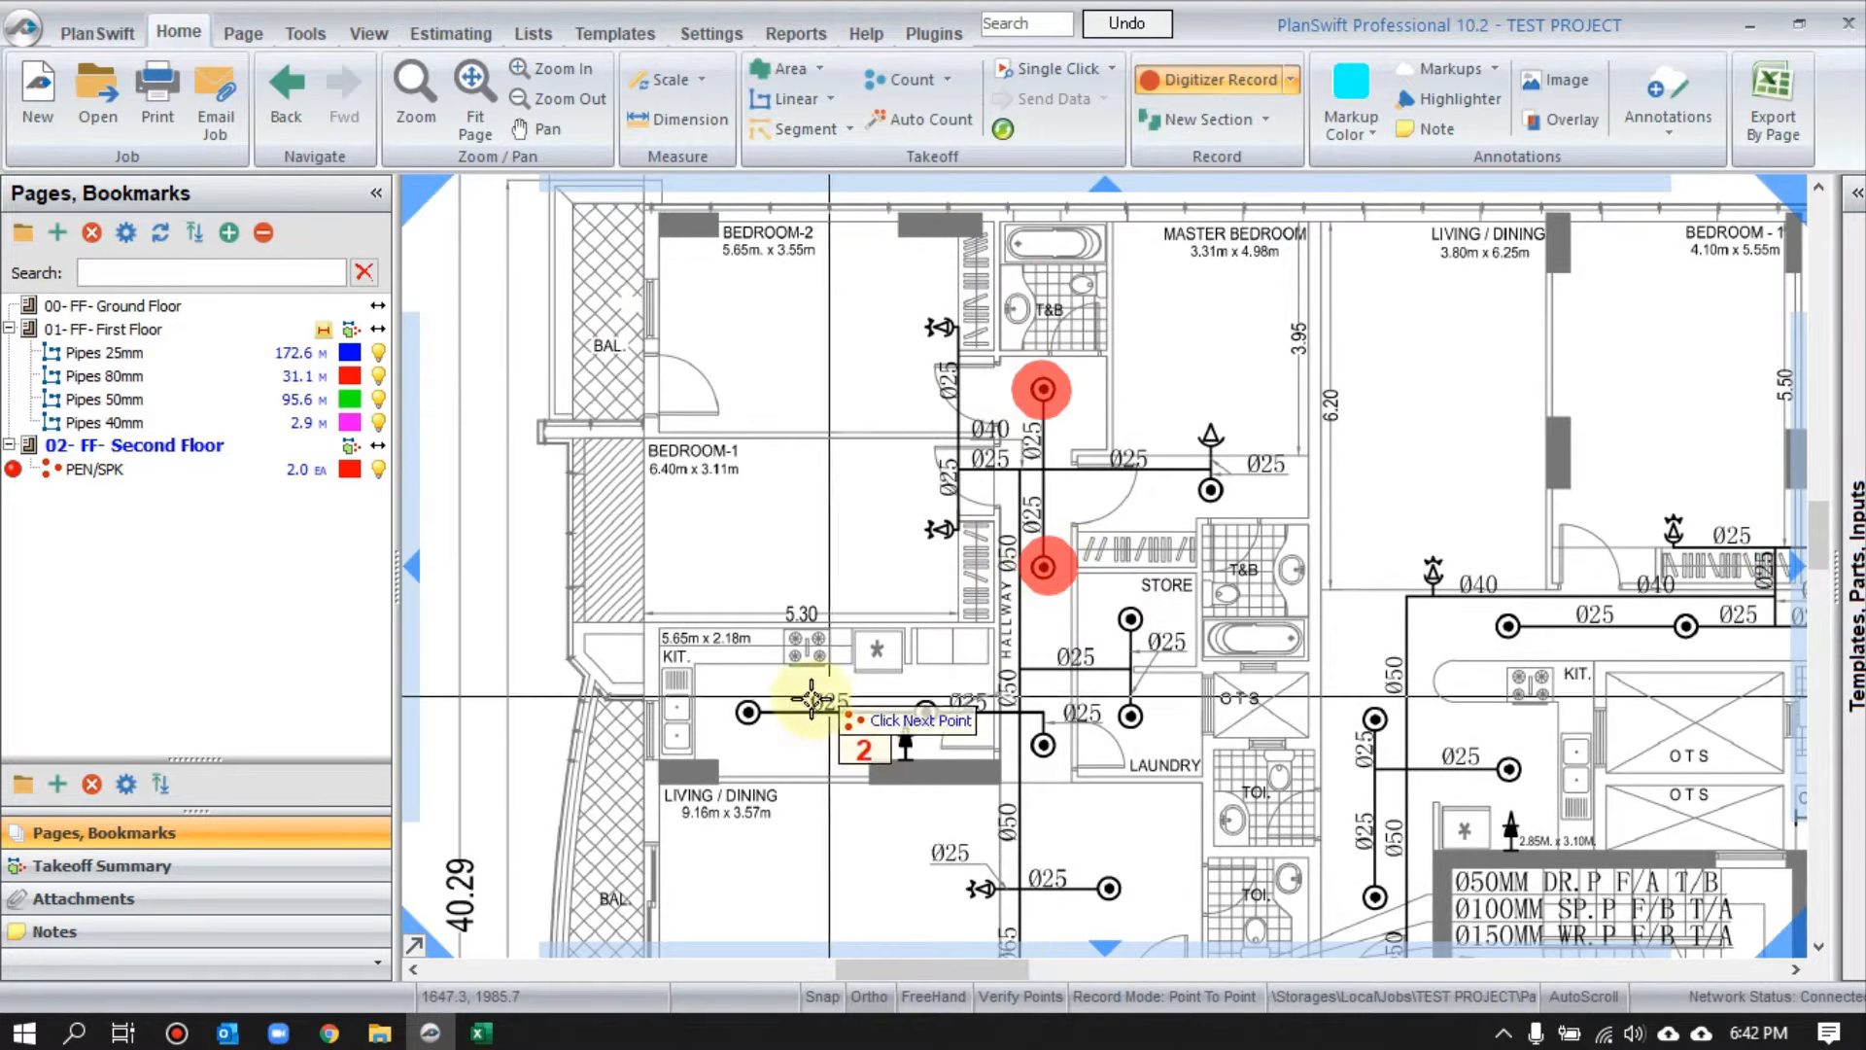
{"action": "left_click", "coordinate": [748, 711]}
{"action": "left_click", "coordinate": [925, 712]}
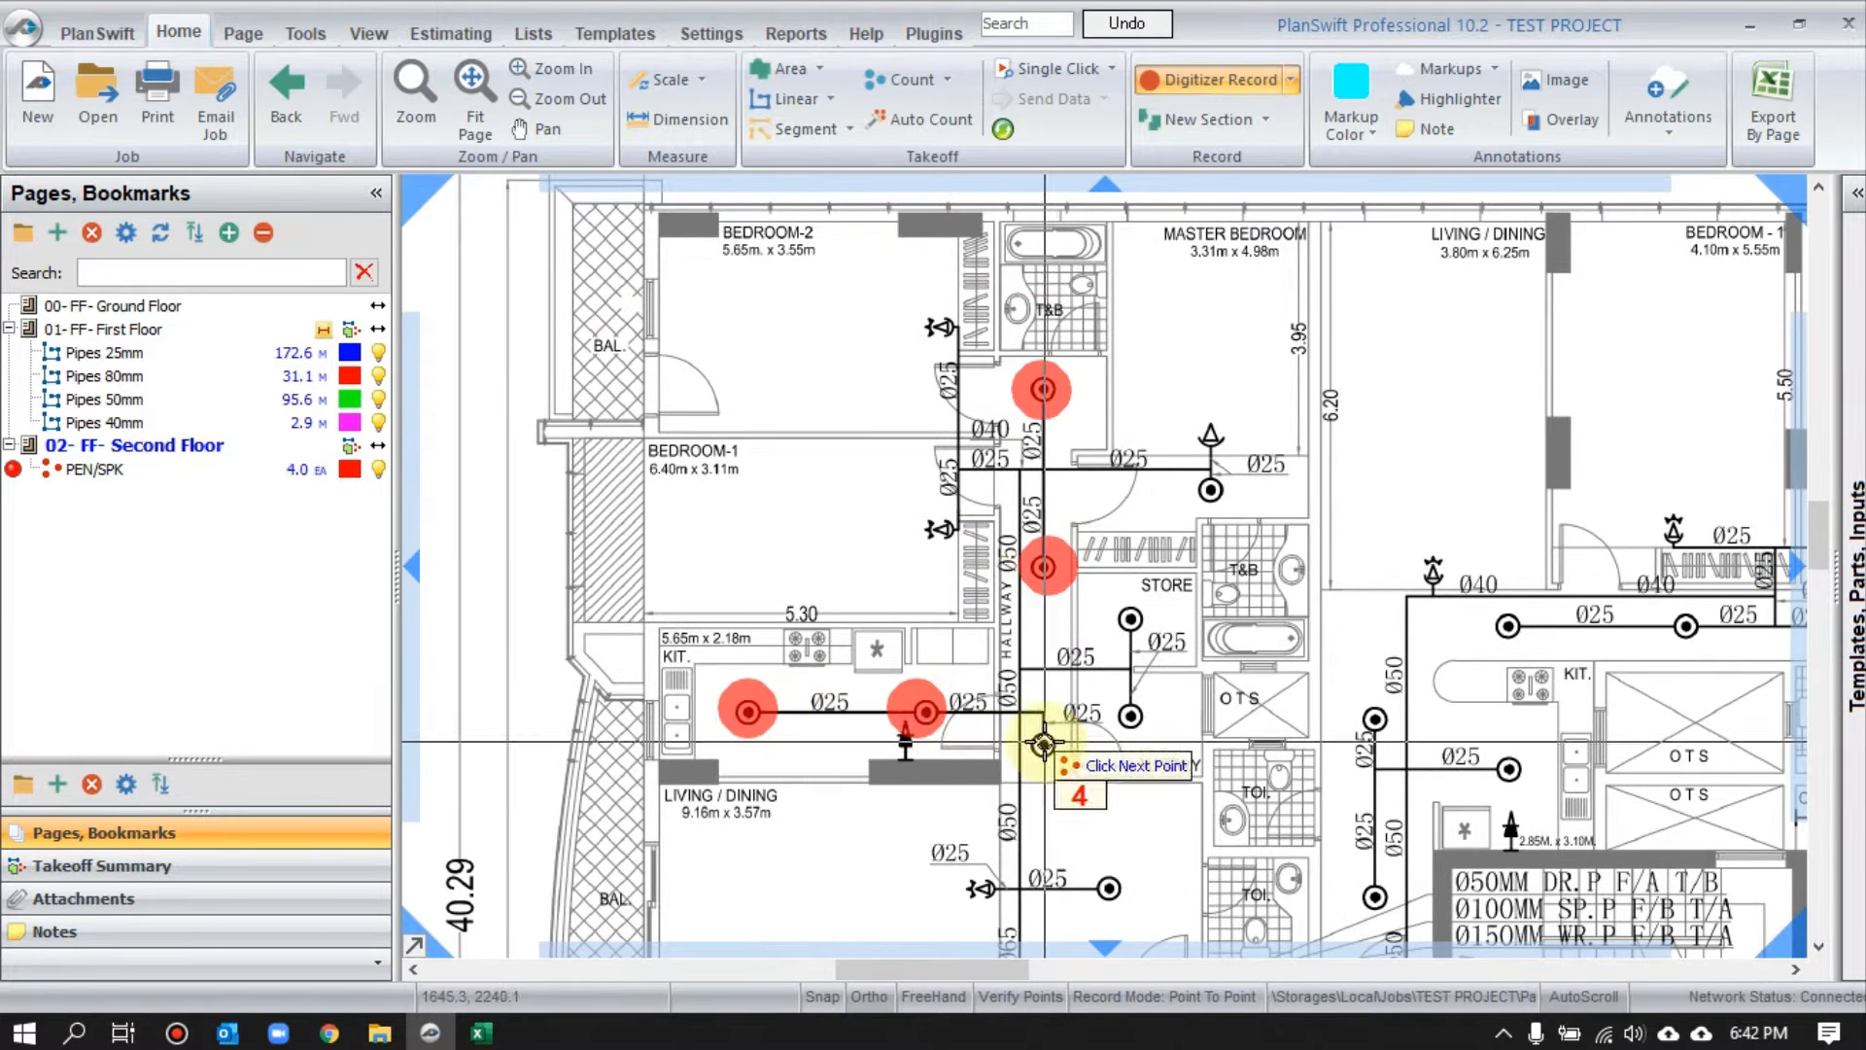
{"action": "left_click", "coordinate": [1043, 744]}
{"action": "left_click", "coordinate": [1130, 715]}
{"action": "left_click", "coordinate": [1130, 619]}
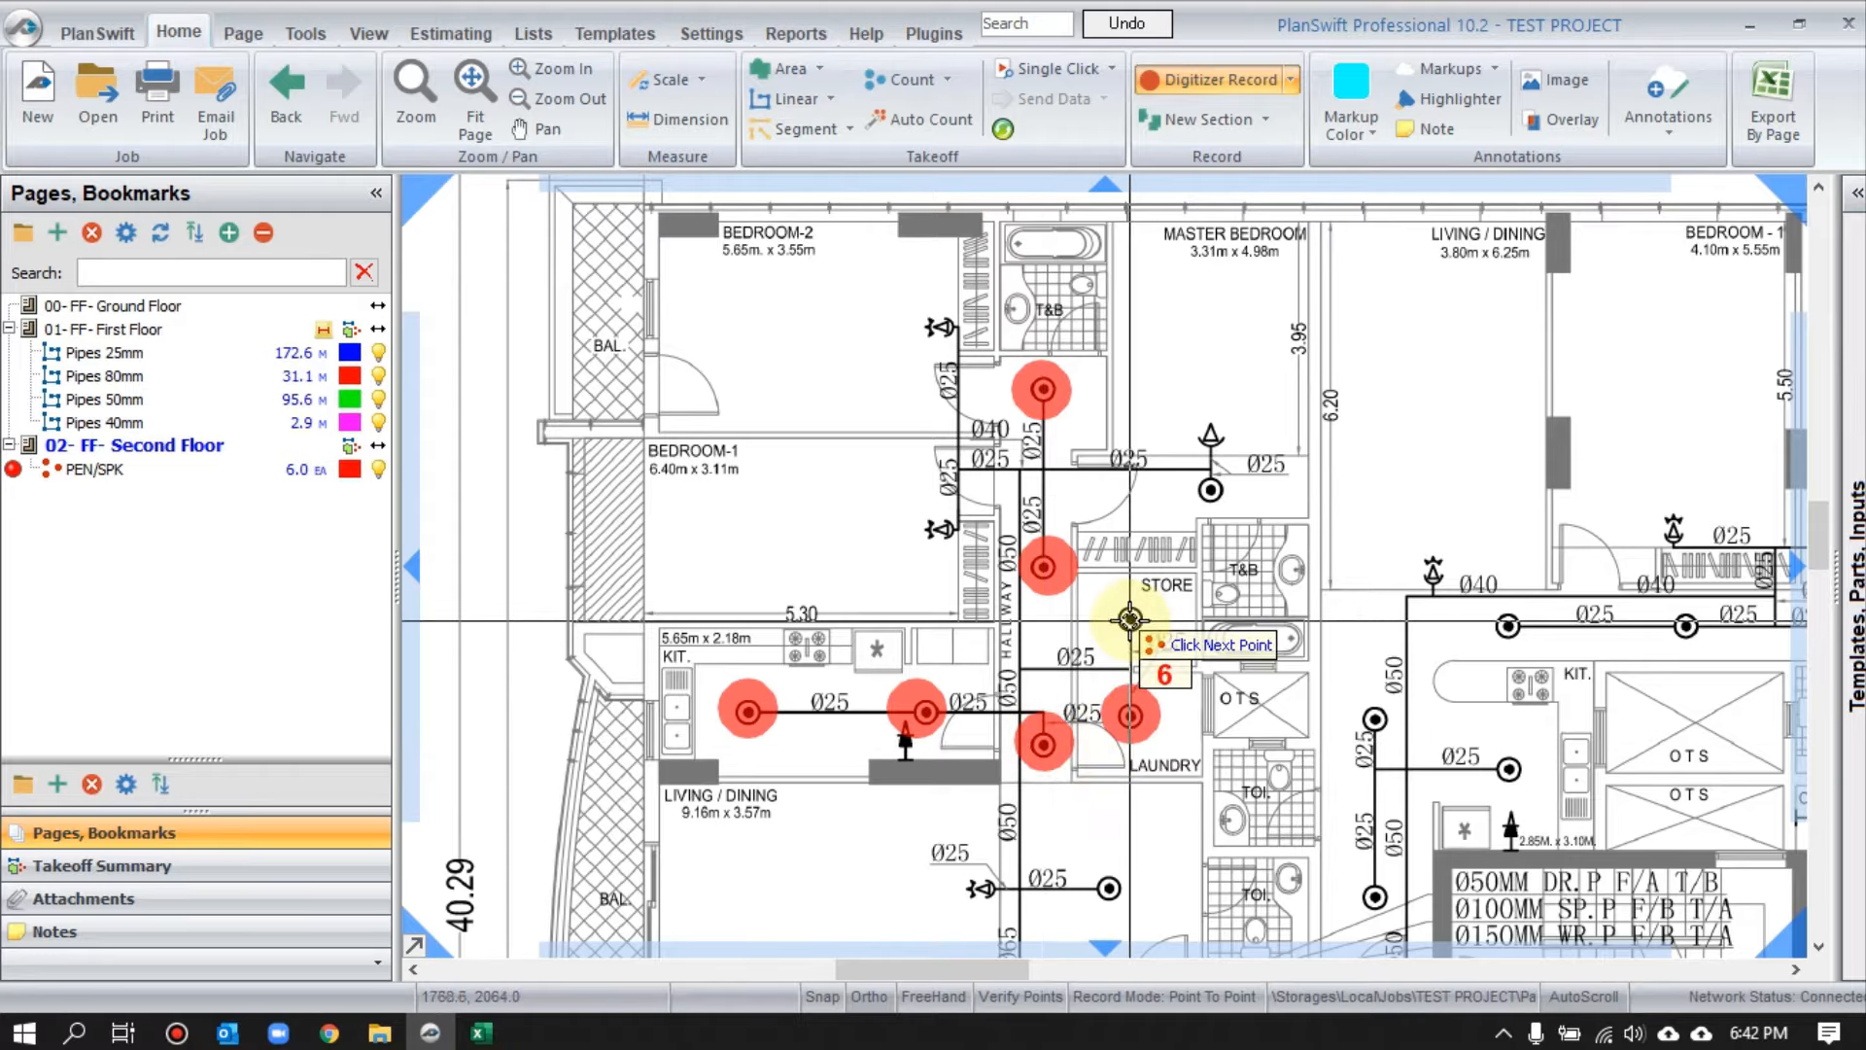
{"action": "left_click", "coordinate": [1210, 490]}
- Count the three pendent sprinklers in the two LIVING / DINING rooms on either side of the Ø65 pipe
{"action": "scroll", "coordinate": [1178, 642], "scroll_direction": "down", "scroll_amount": 5}
{"action": "left_click", "coordinate": [1004, 499]}
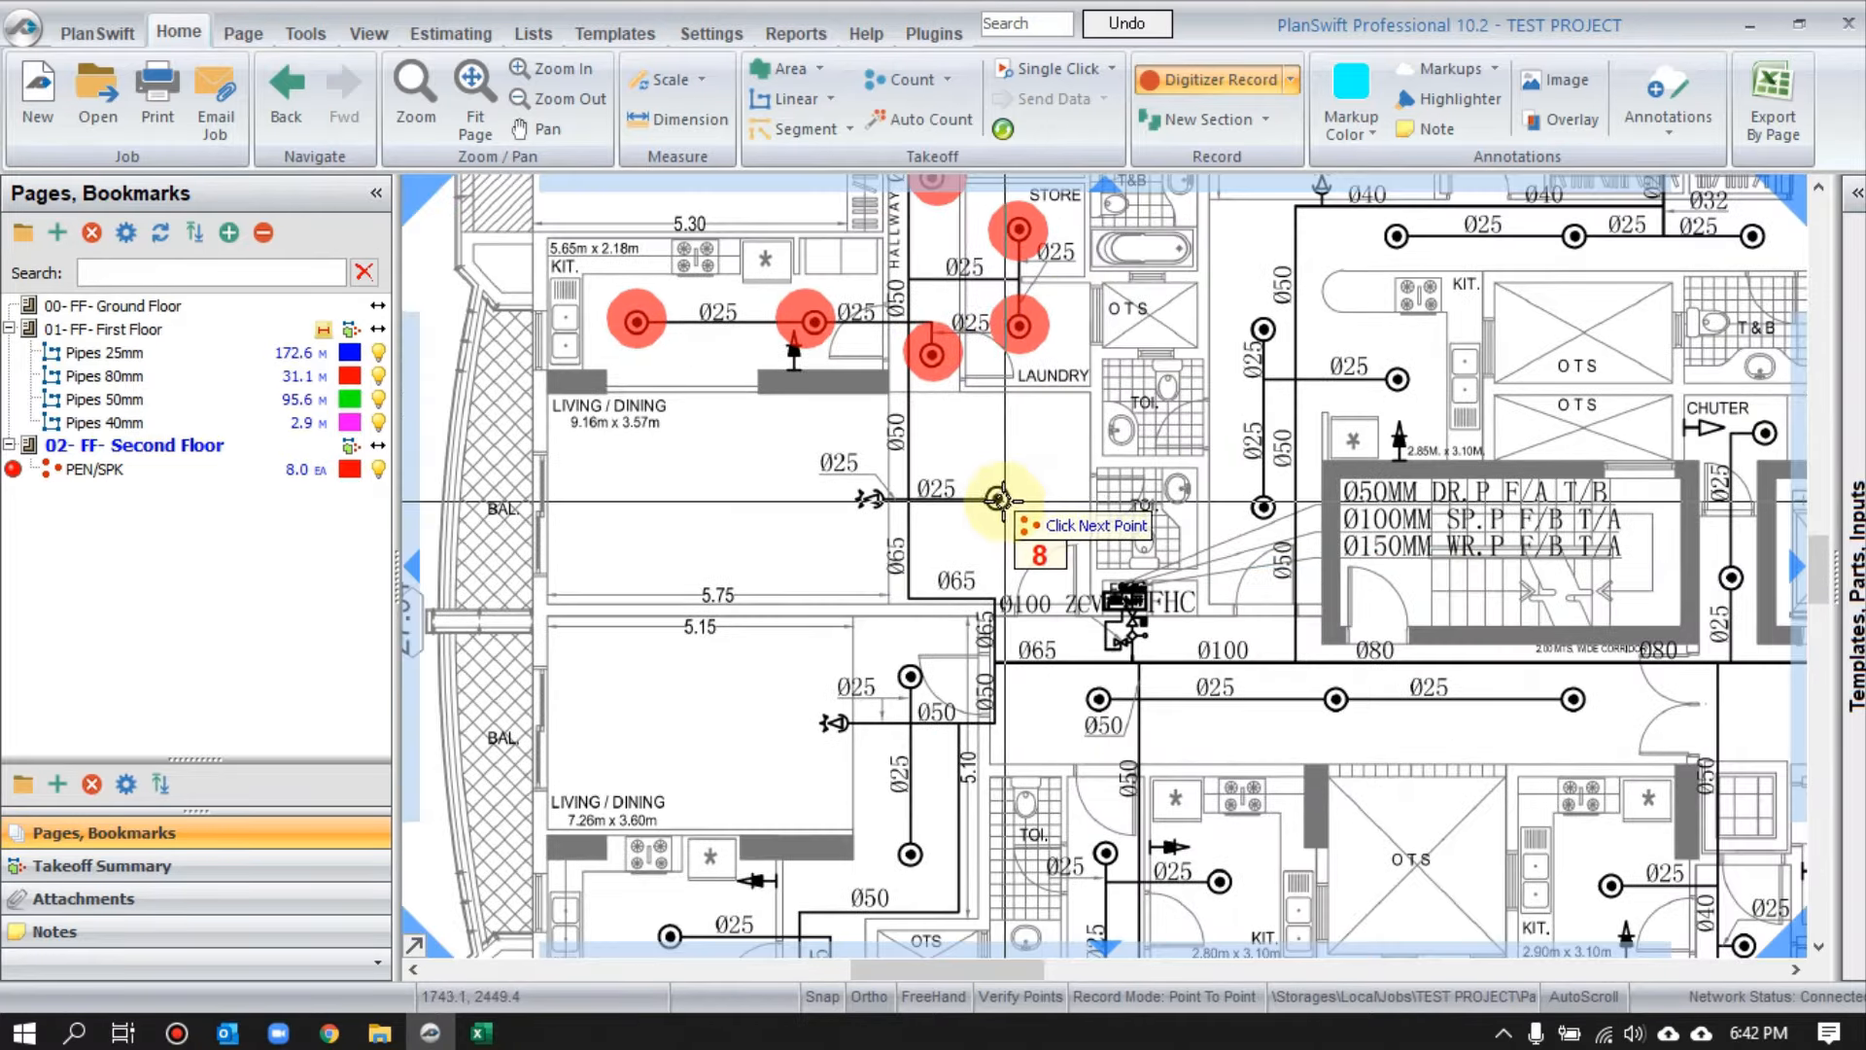
{"action": "left_click", "coordinate": [909, 676]}
{"action": "left_click", "coordinate": [910, 853]}
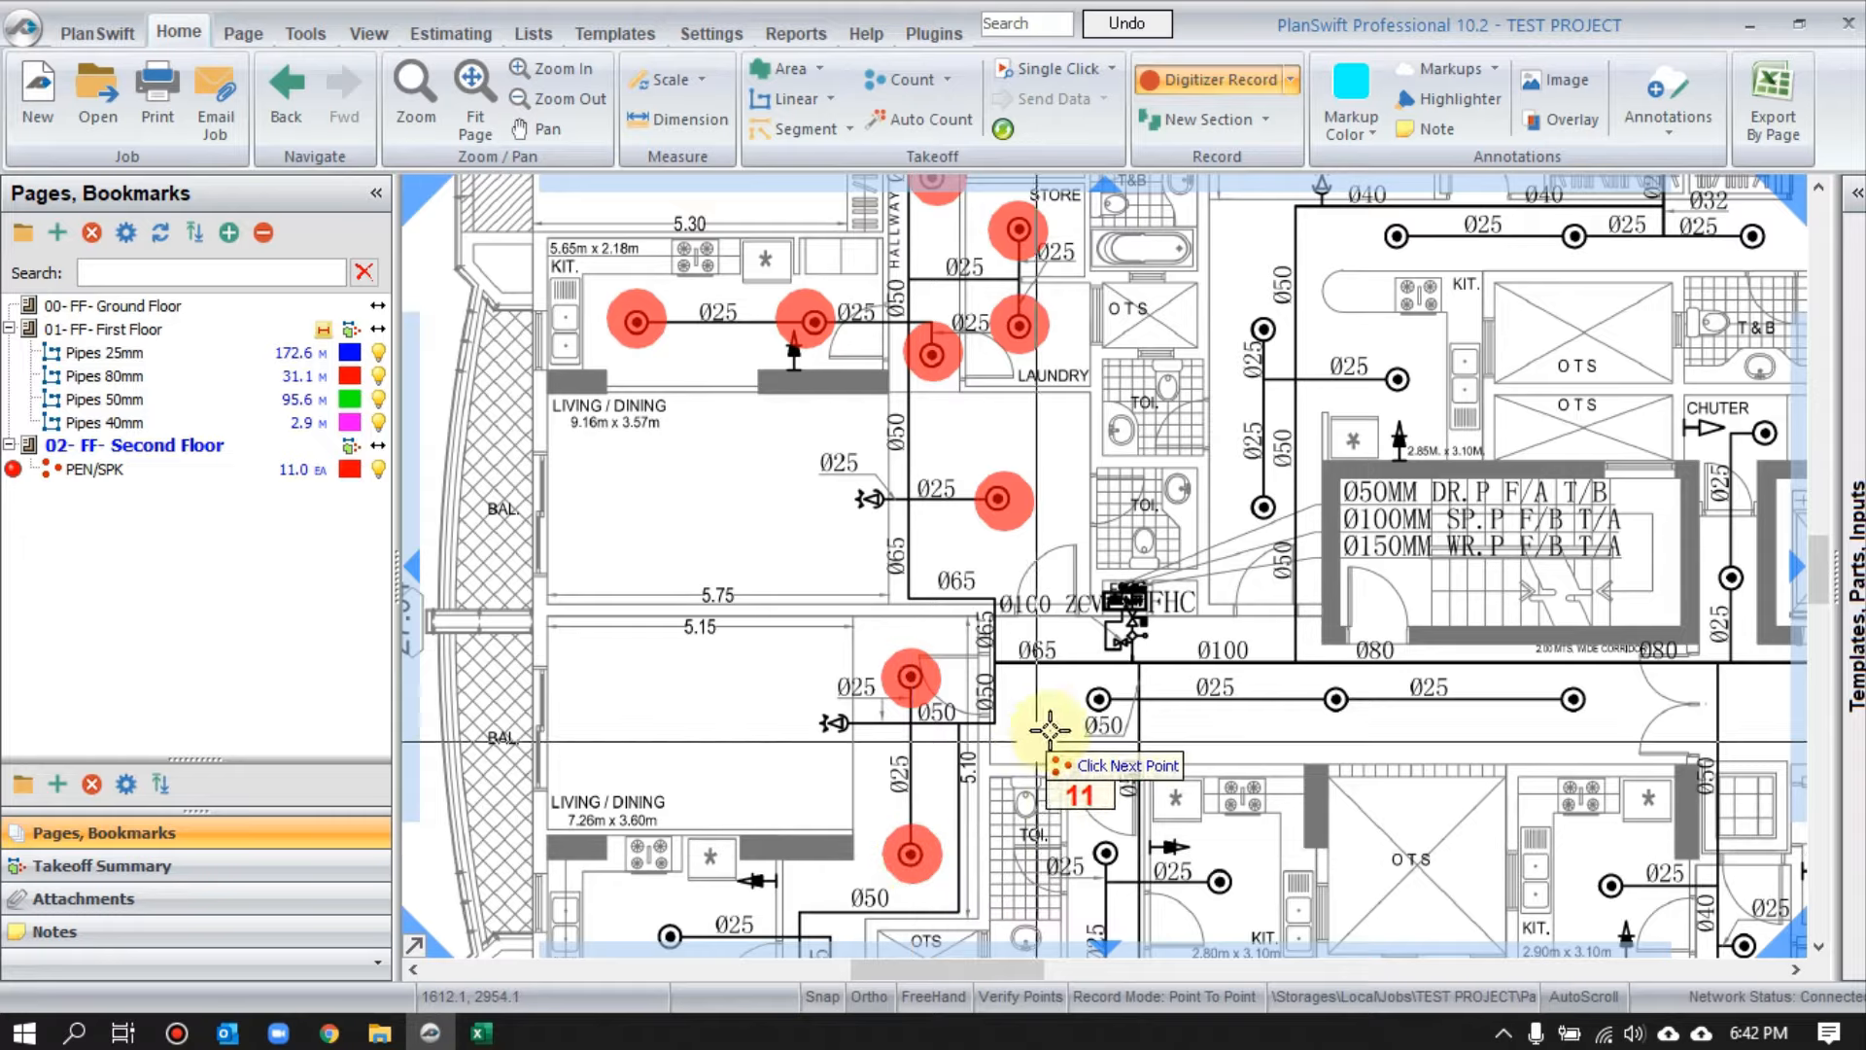
- Count the first corridor sprinkler below the Ø100 pipe and the three on the Ø25 branch beside the stair-side kitchen
{"action": "left_click", "coordinate": [1098, 699]}
{"action": "left_click", "coordinate": [1264, 507]}
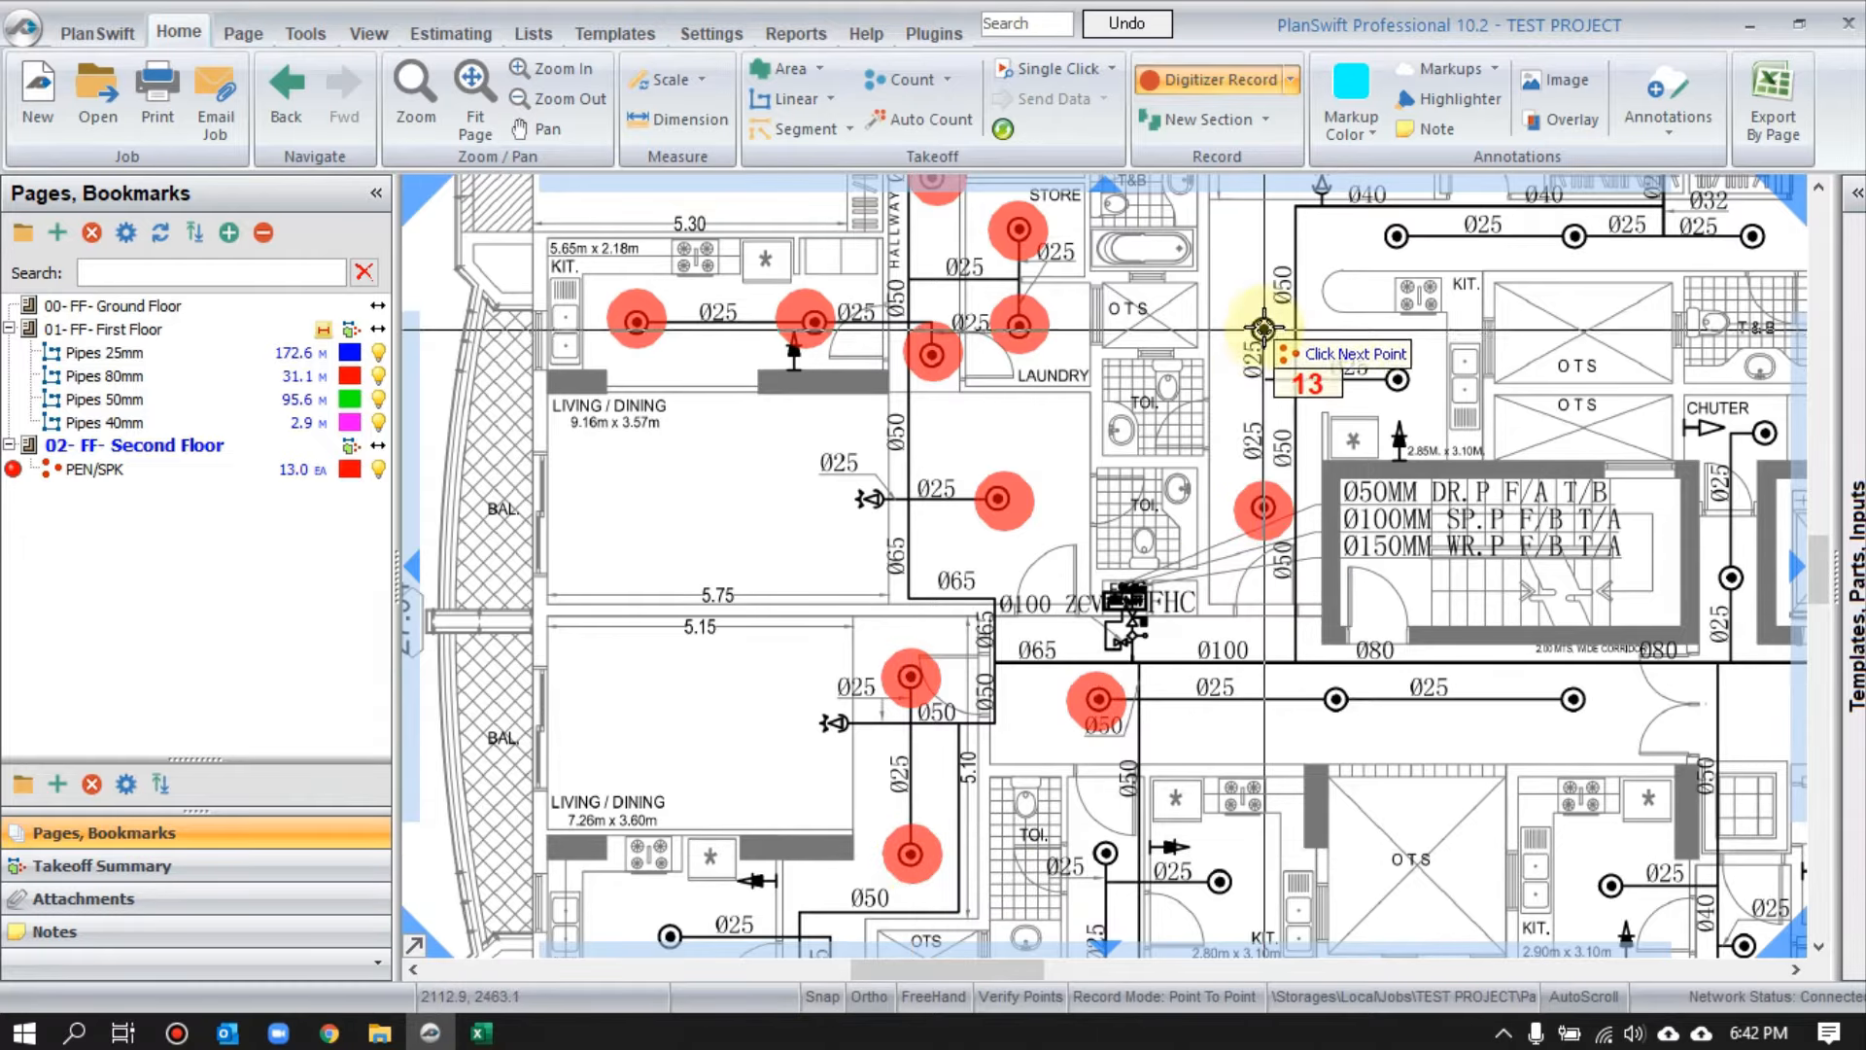
{"action": "left_click", "coordinate": [1264, 328]}
{"action": "left_click", "coordinate": [1394, 377]}
- Count the three pendent sprinklers on the Ø25 branch above the stair-side kitchen and the next two in the corridor below the stairs
{"action": "left_click_drag", "start_coordinate": [1483, 312], "coordinate": [1016, 442]}
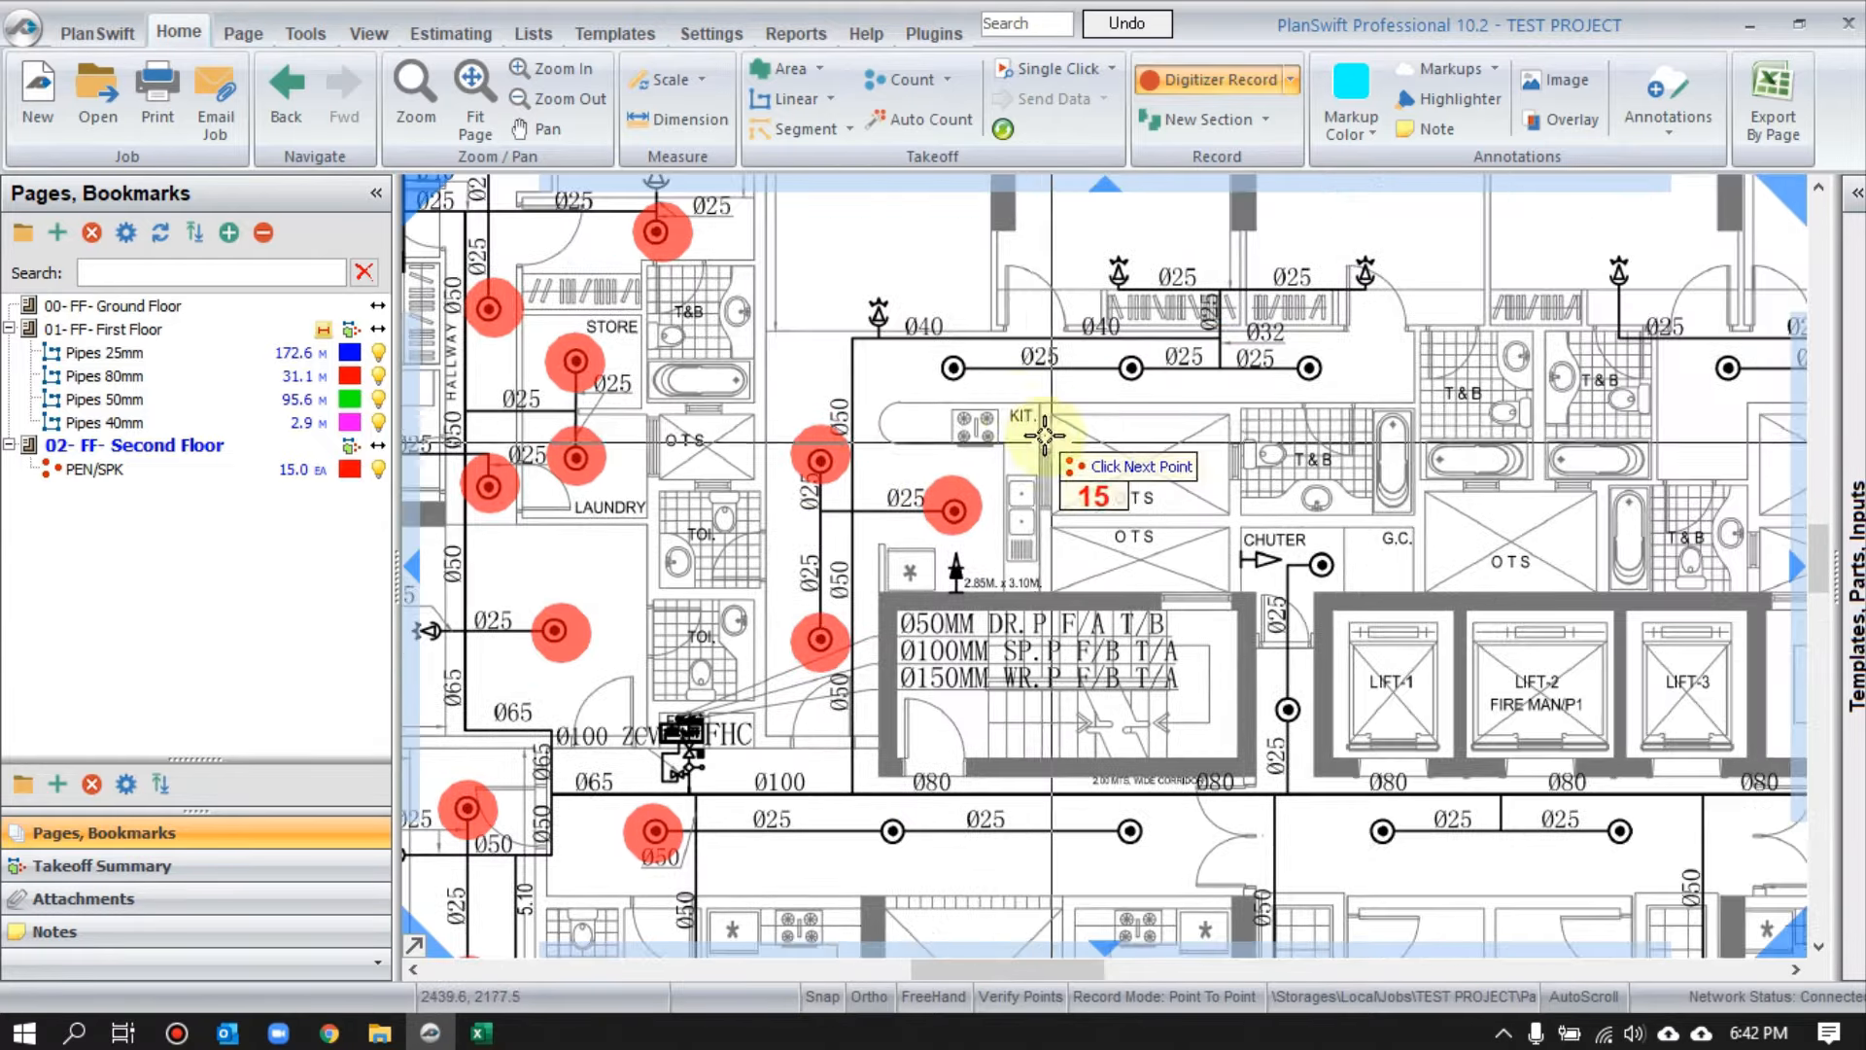
{"action": "left_click", "coordinate": [952, 367]}
{"action": "left_click", "coordinate": [1131, 368]}
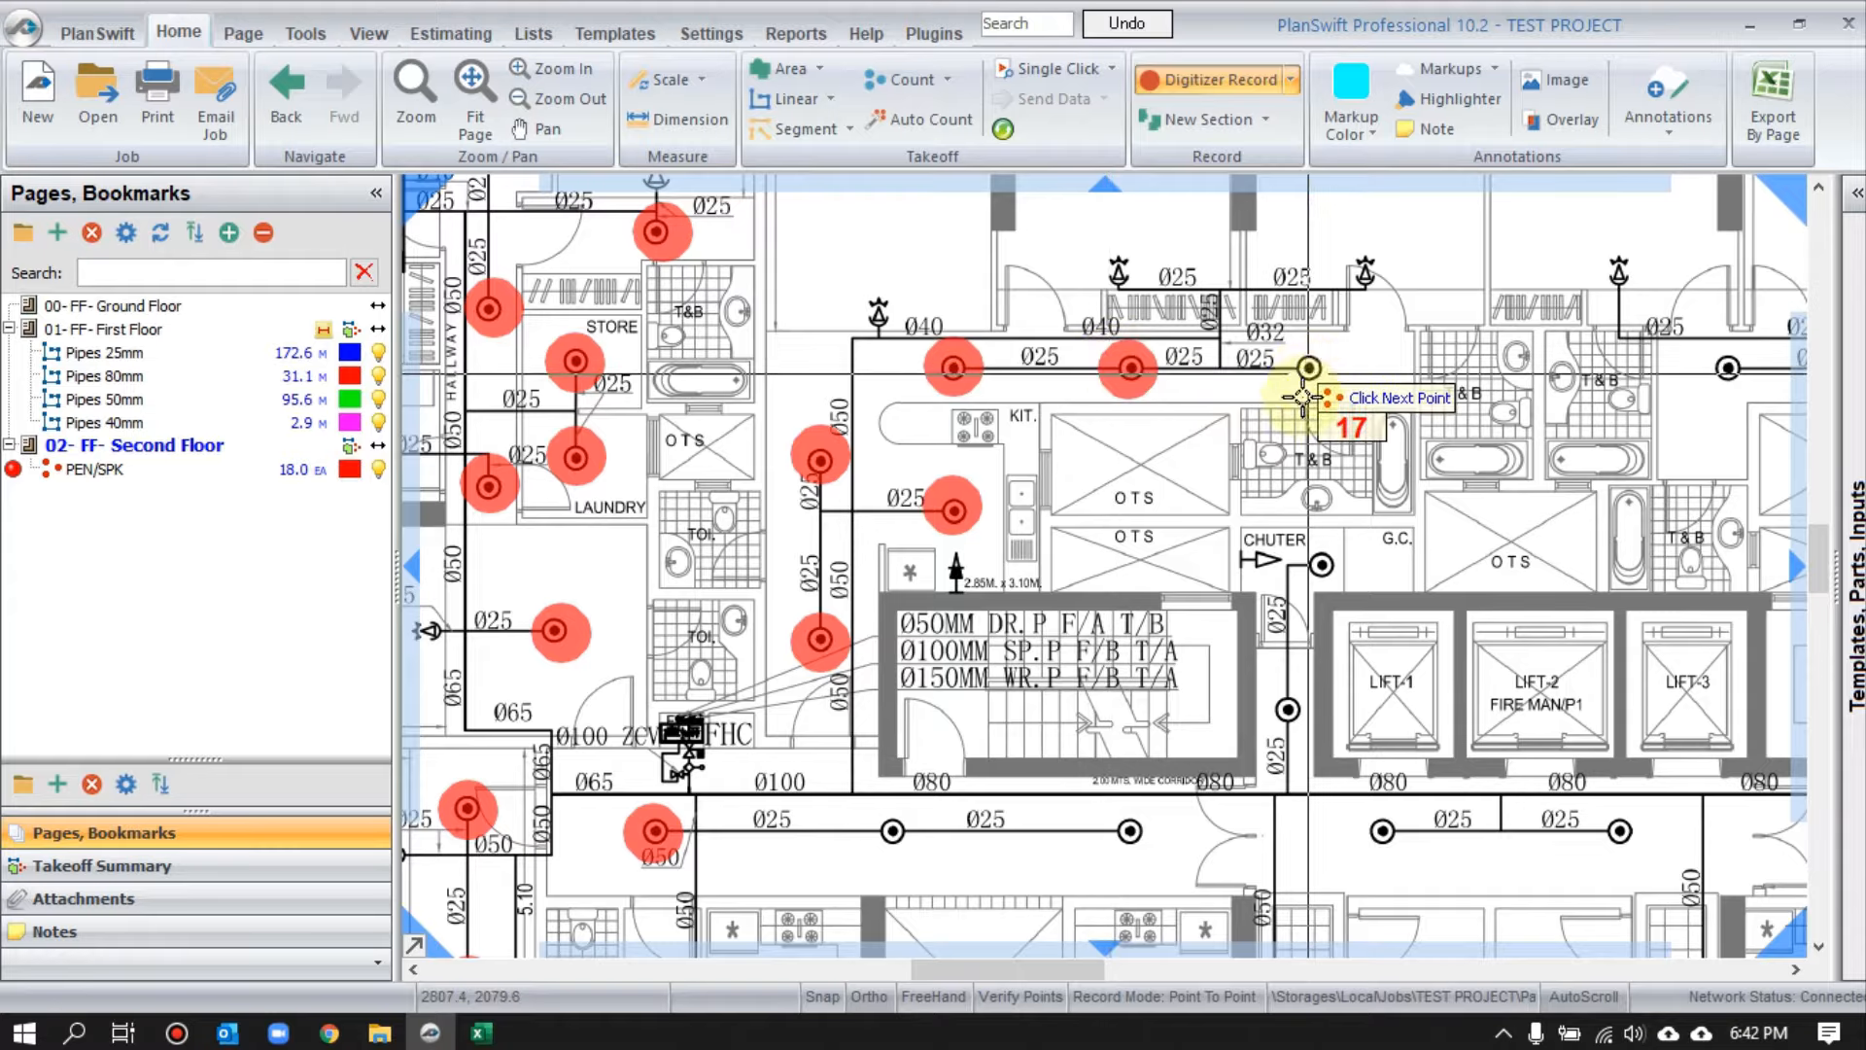
{"action": "left_click", "coordinate": [1309, 369]}
{"action": "left_click_drag", "start_coordinate": [1108, 646], "coordinate": [1163, 367]}
{"action": "left_click", "coordinate": [946, 551]}
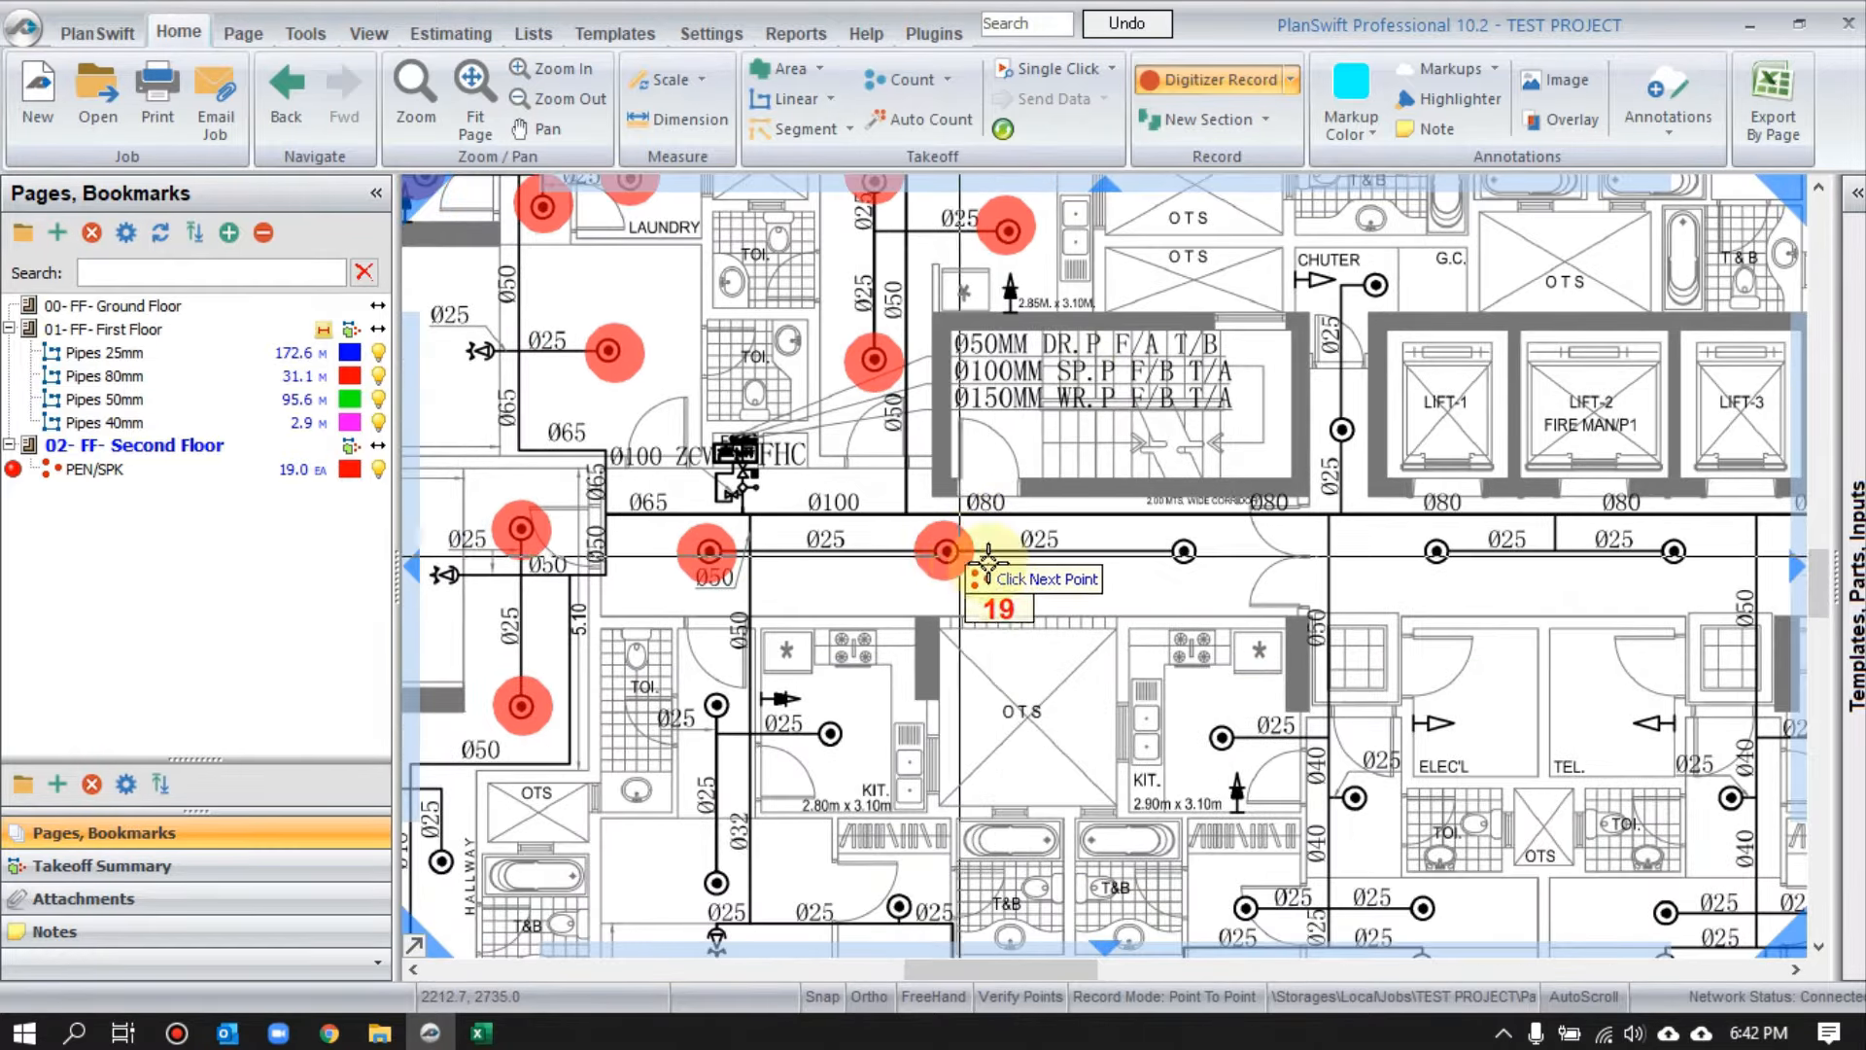
{"action": "left_click", "coordinate": [1183, 551]}
- Count the three pendent sprinklers on the branch between the TOI. and the 2.80m x 3.10m kitchen
{"action": "left_click_drag", "start_coordinate": [875, 736], "coordinate": [1105, 456]}
{"action": "left_click", "coordinate": [946, 424]}
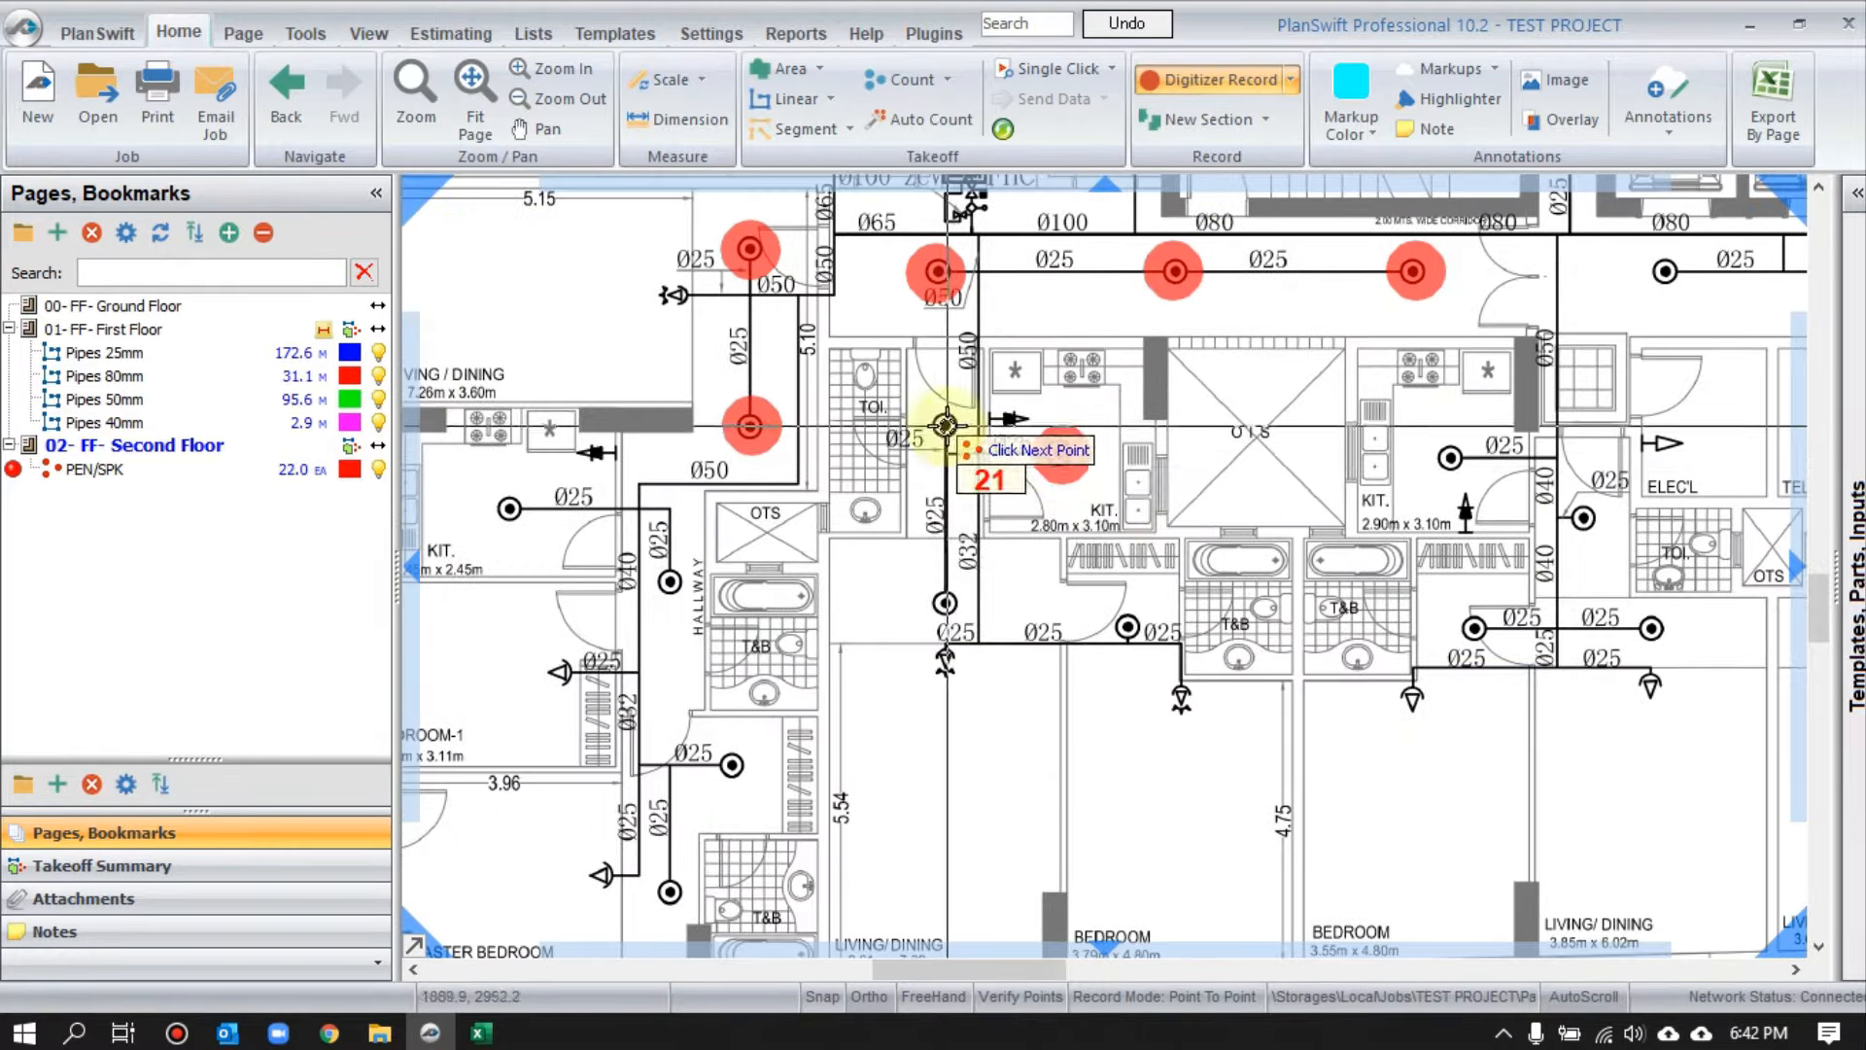
{"action": "left_click", "coordinate": [1059, 454]}
{"action": "left_click", "coordinate": [946, 602]}
- Count the four pendent sprinklers in the 3.45m x 2.45m kitchen and along the hallway beside BEDROOM-1 and the MASTER BEDROOM
{"action": "left_click", "coordinate": [670, 581]}
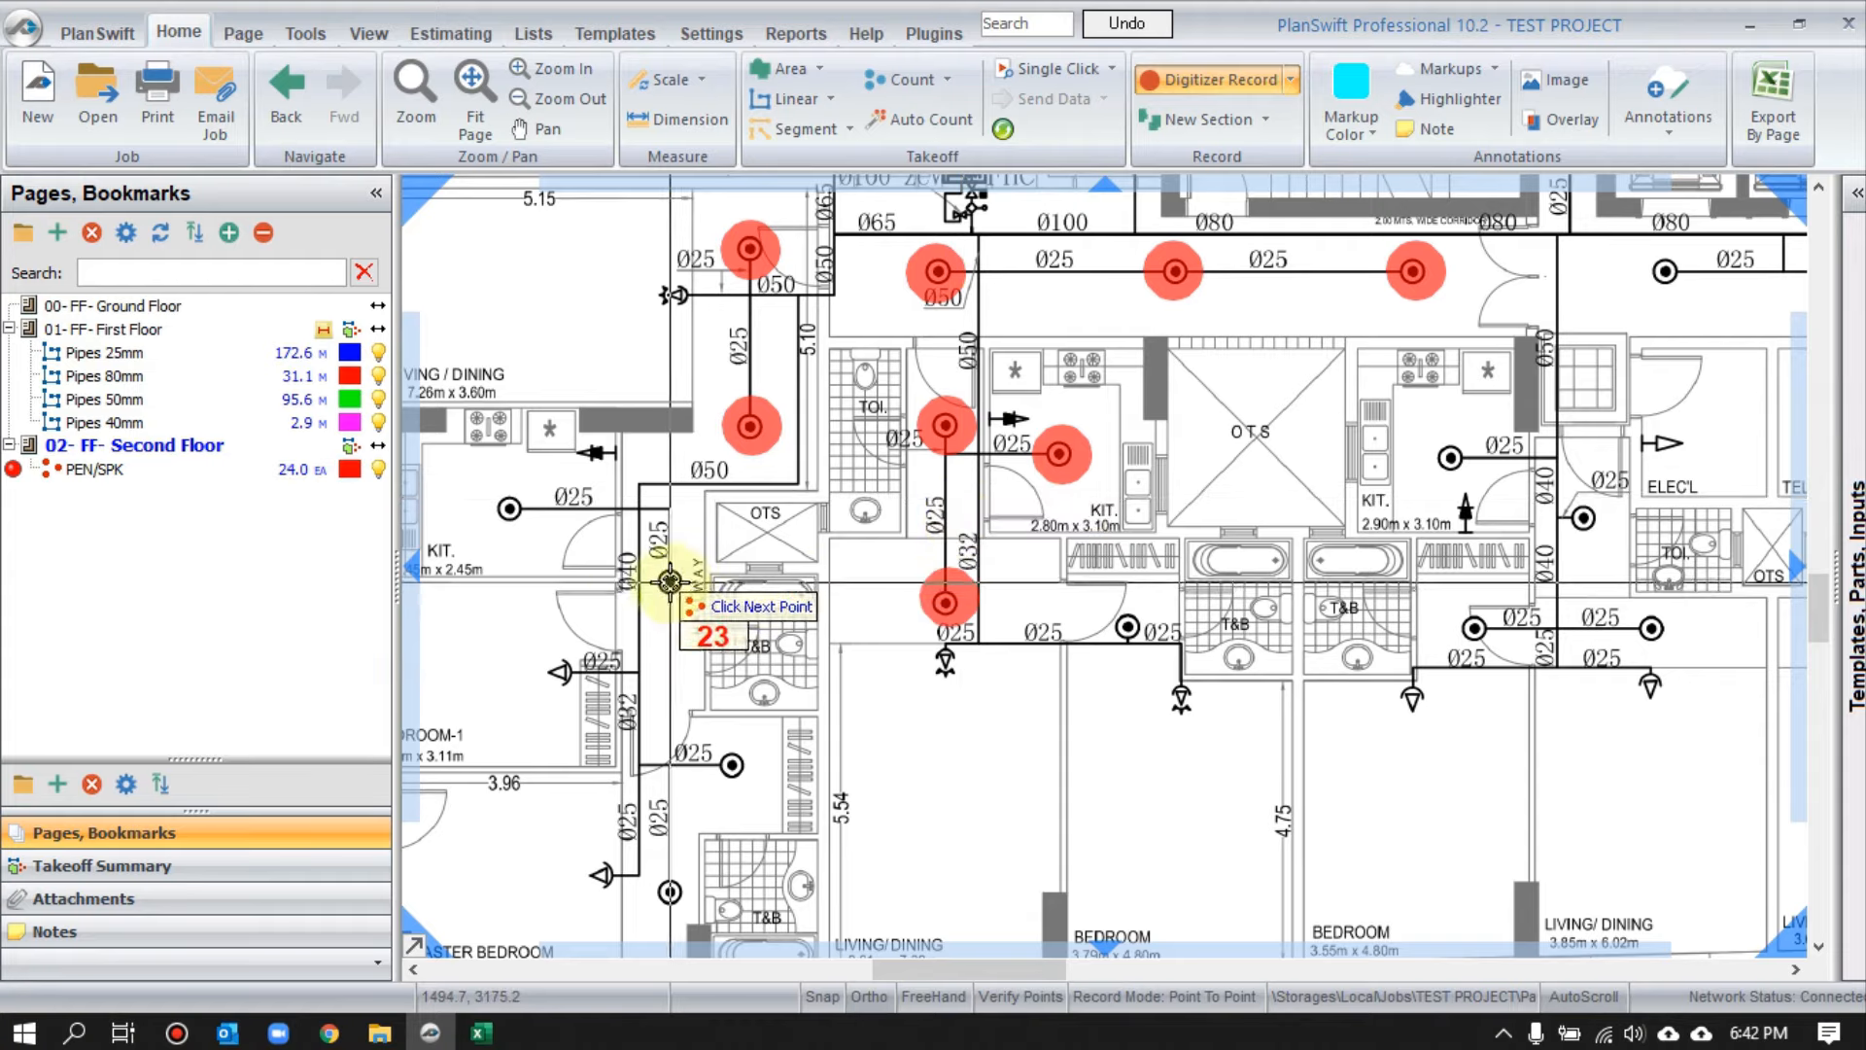
{"action": "left_click", "coordinate": [509, 507]}
{"action": "left_click_drag", "start_coordinate": [561, 700], "coordinate": [672, 433]}
{"action": "left_click", "coordinate": [779, 625]}
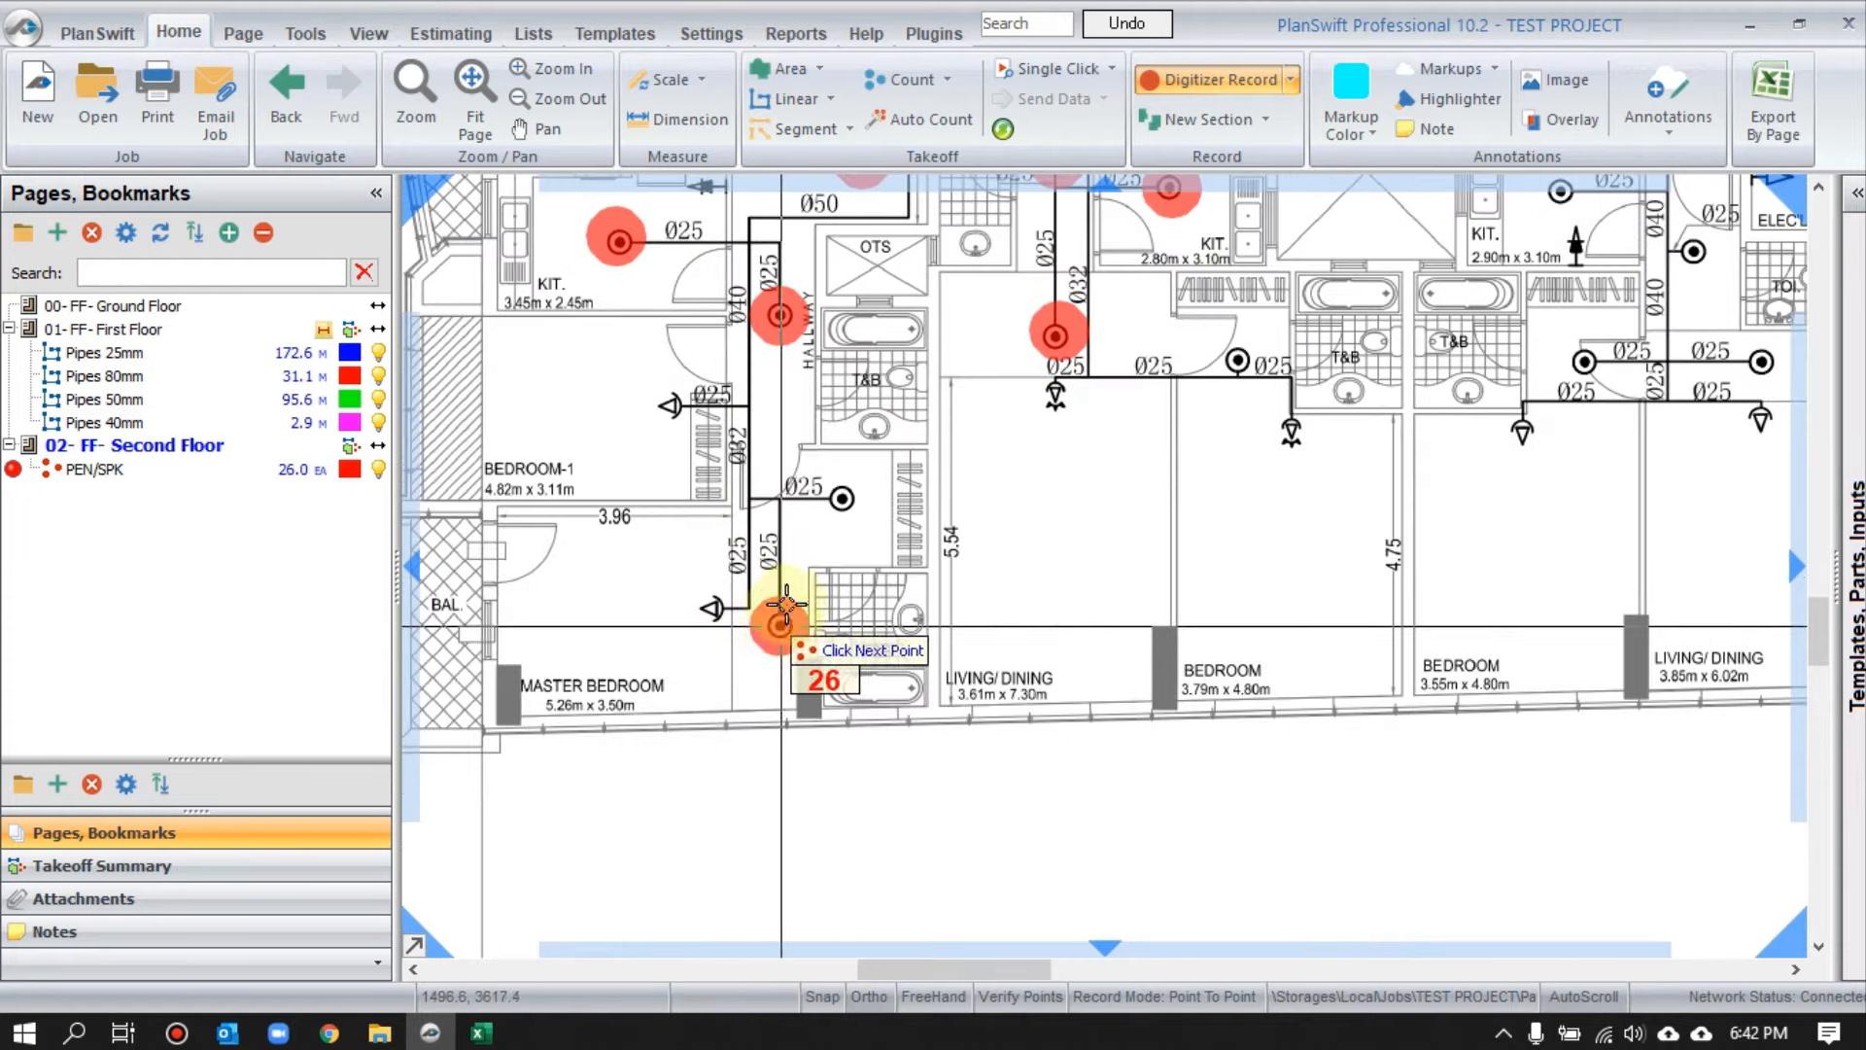
{"action": "left_click", "coordinate": [841, 497]}
- Count the pendent sprinkler beside the 3.79m x 4.80m bedroom's T&B and the four around the 2.90m x 3.10m kitchen branch
{"action": "left_click_drag", "start_coordinate": [1262, 471], "coordinate": [769, 626]}
{"action": "left_click_drag", "start_coordinate": [1167, 537], "coordinate": [1104, 596]}
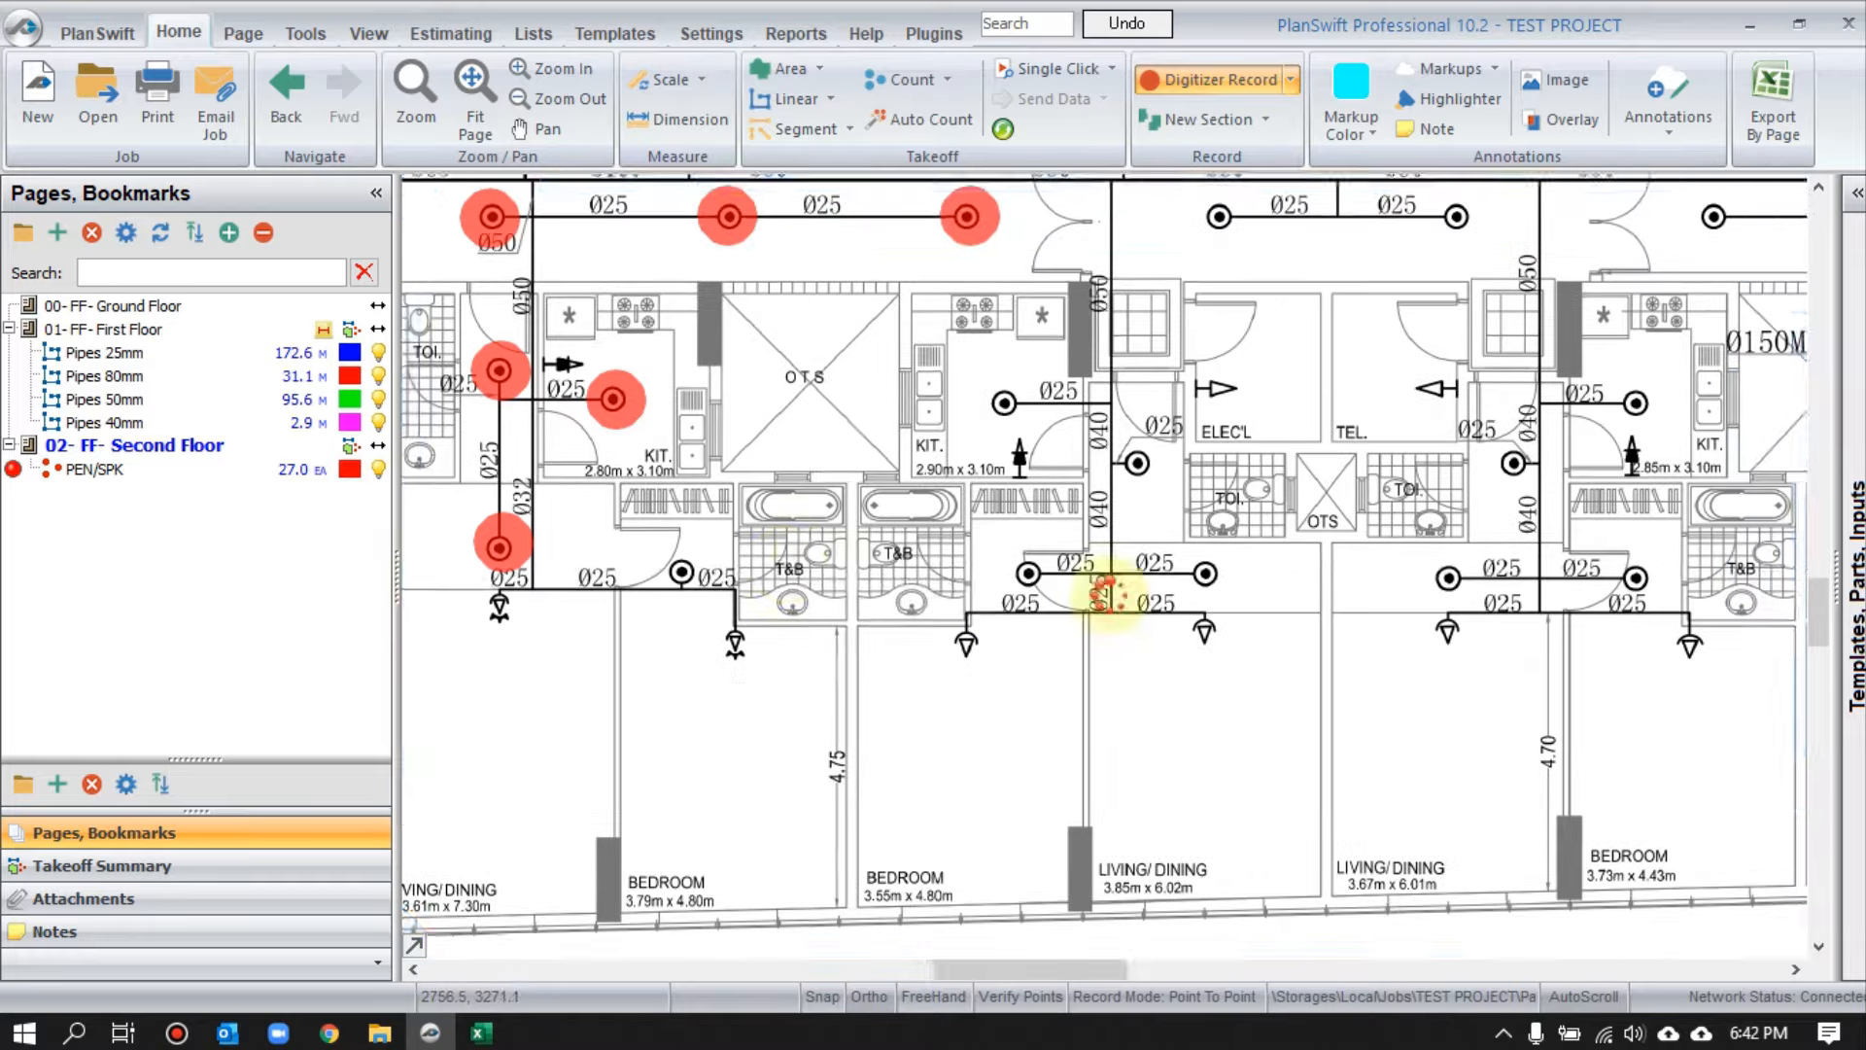
{"action": "left_click", "coordinate": [681, 572]}
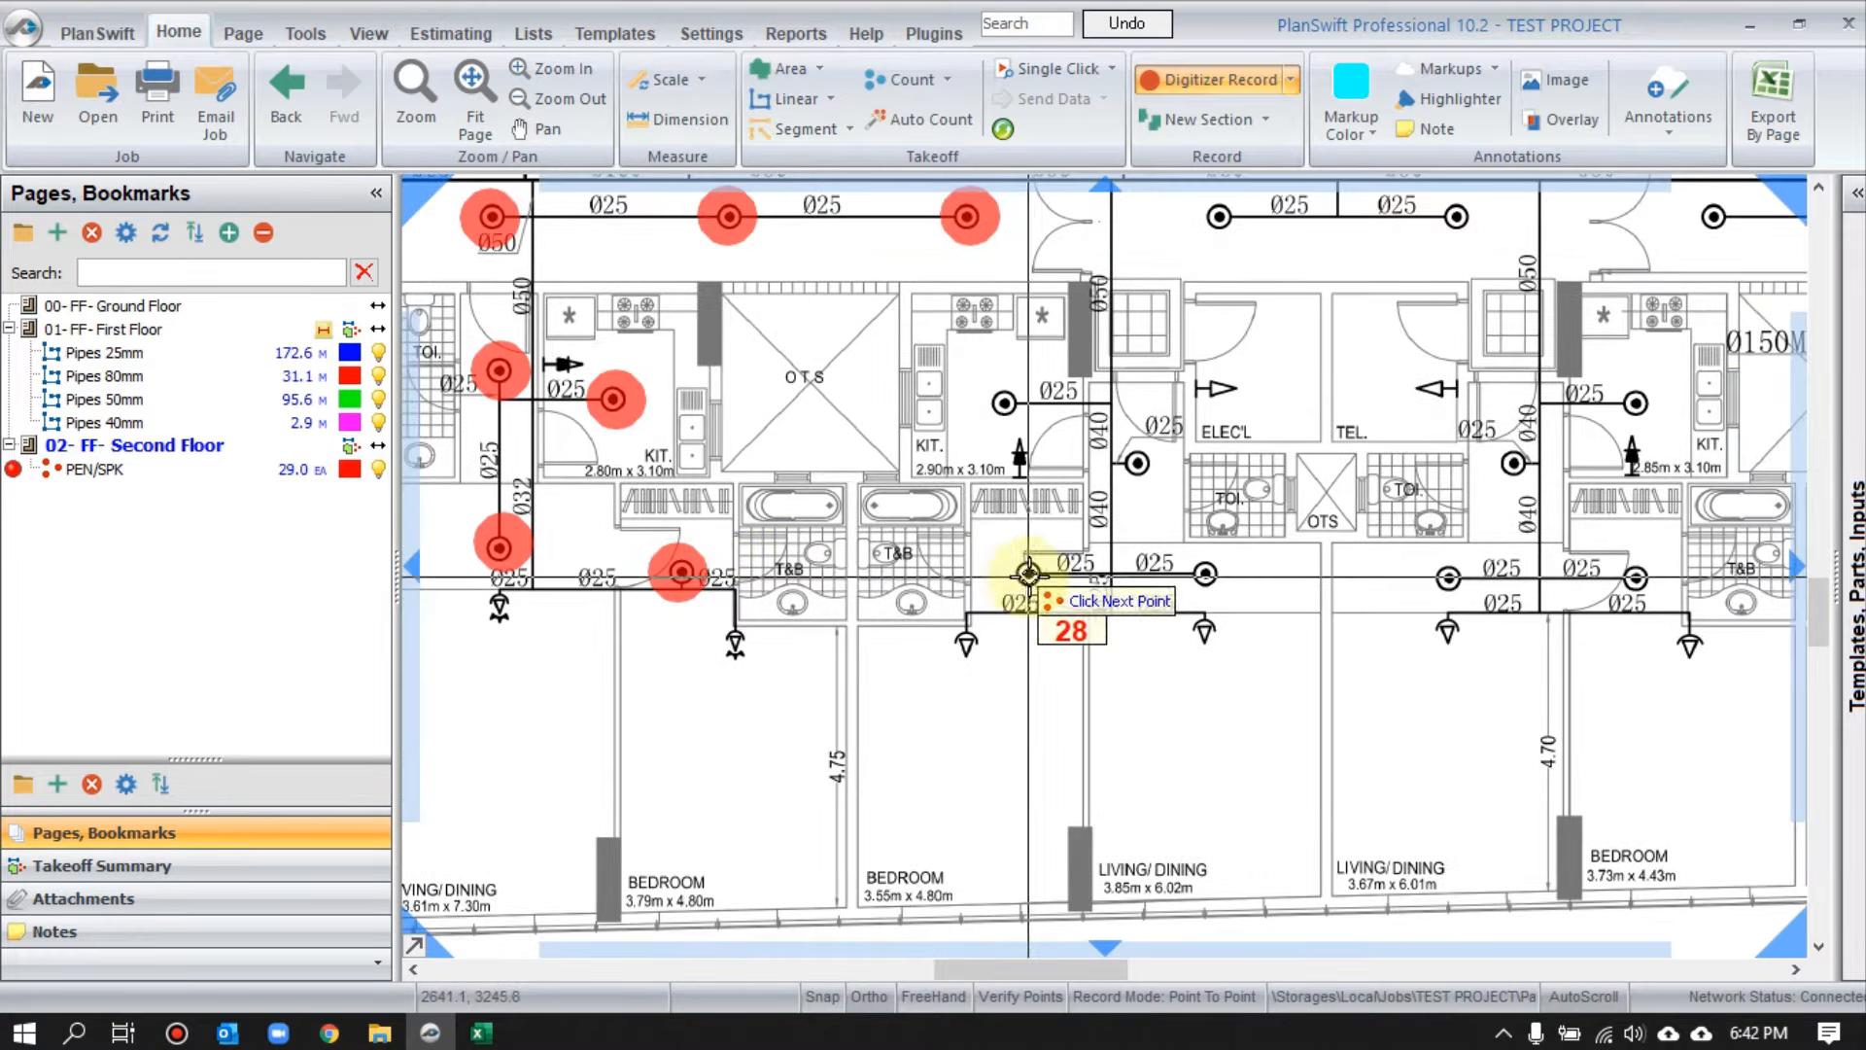
{"action": "left_click", "coordinate": [1028, 574]}
{"action": "left_click", "coordinate": [1204, 573]}
{"action": "left_click", "coordinate": [1136, 462]}
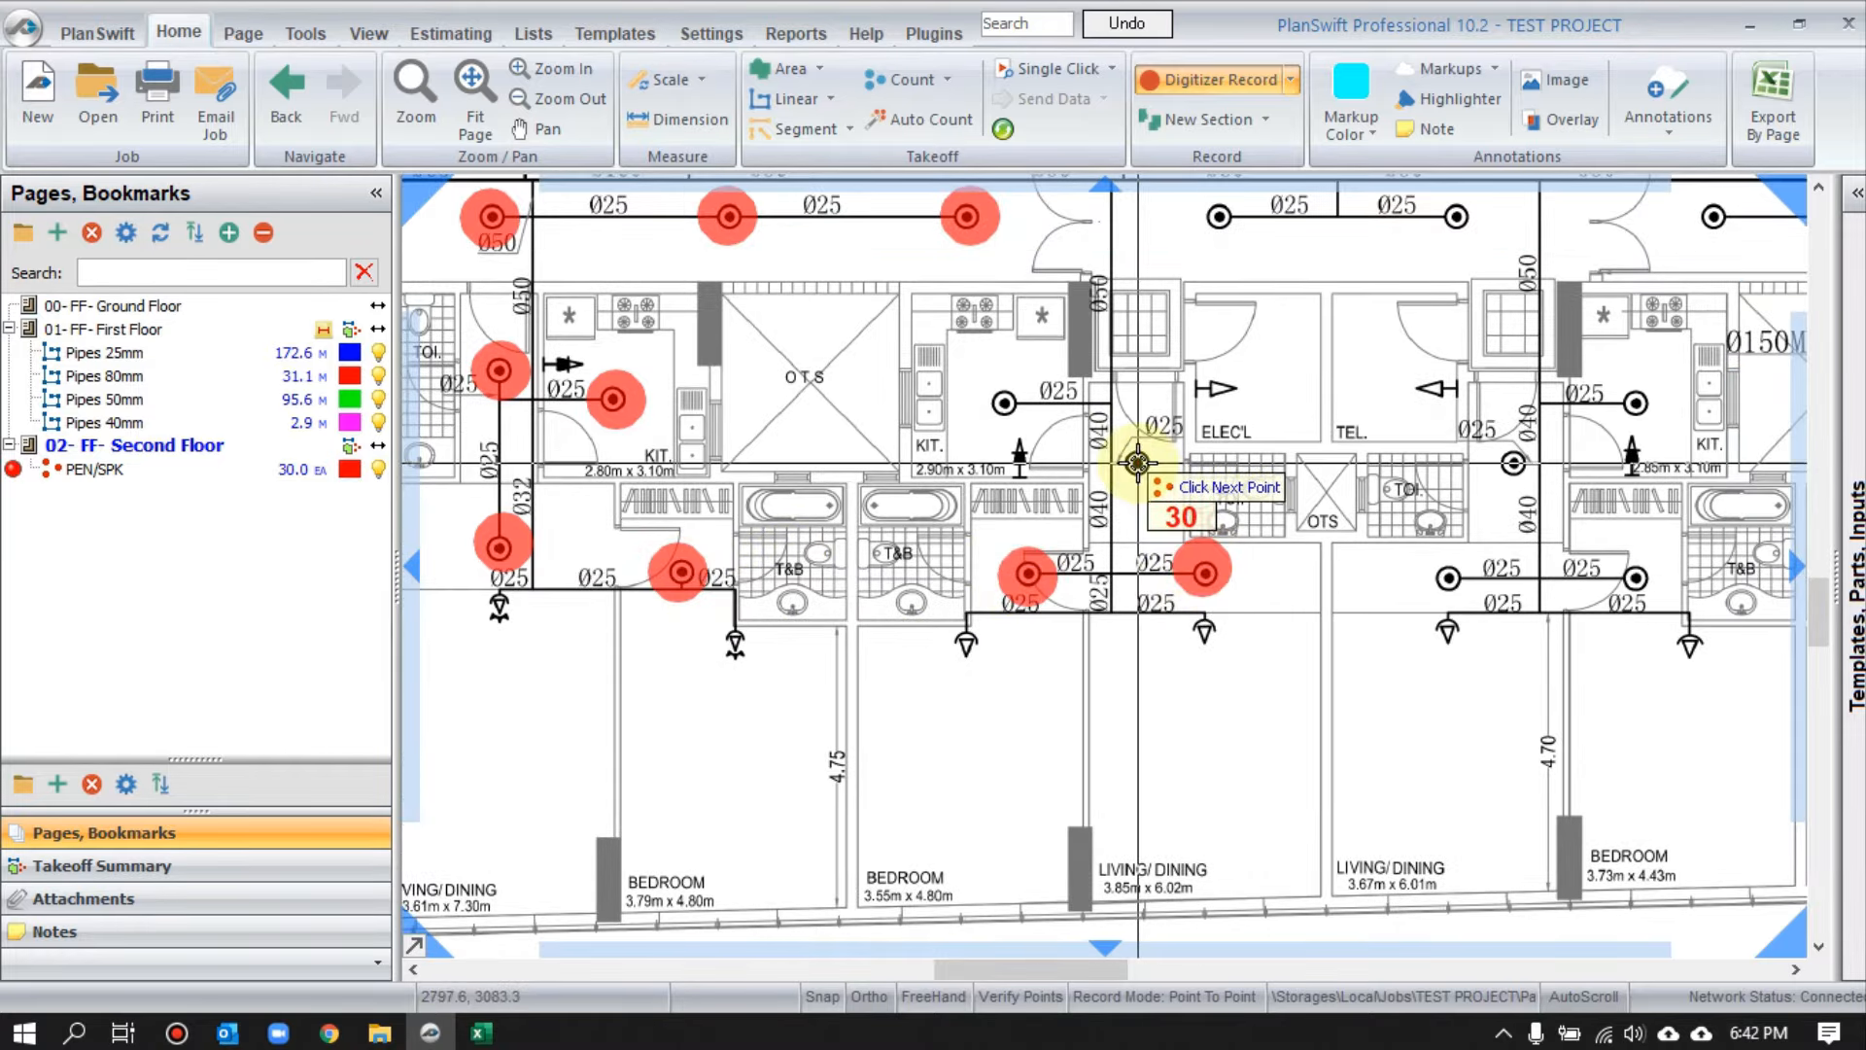
{"action": "left_click", "coordinate": [1005, 401]}
- Count the two corridor pendent sprinklers below the lifts and the four on the branch beside the TEL. room
{"action": "left_click_drag", "start_coordinate": [1295, 382], "coordinate": [1038, 508]}
{"action": "left_click", "coordinate": [961, 343]}
{"action": "left_click", "coordinate": [1201, 342]}
{"action": "left_click", "coordinate": [1255, 590]}
{"action": "left_click", "coordinate": [1192, 703]}
{"action": "left_click", "coordinate": [1376, 702]}
{"action": "left_click", "coordinate": [1377, 532]}
- Count the four pendent sprinklers around the 3.05m x 2.50m kitchen and the three in the corridor near the FHC
{"action": "scroll", "coordinate": [1474, 550], "scroll_direction": "down", "scroll_amount": 1}
{"action": "left_click_drag", "start_coordinate": [1475, 550], "coordinate": [802, 556]}
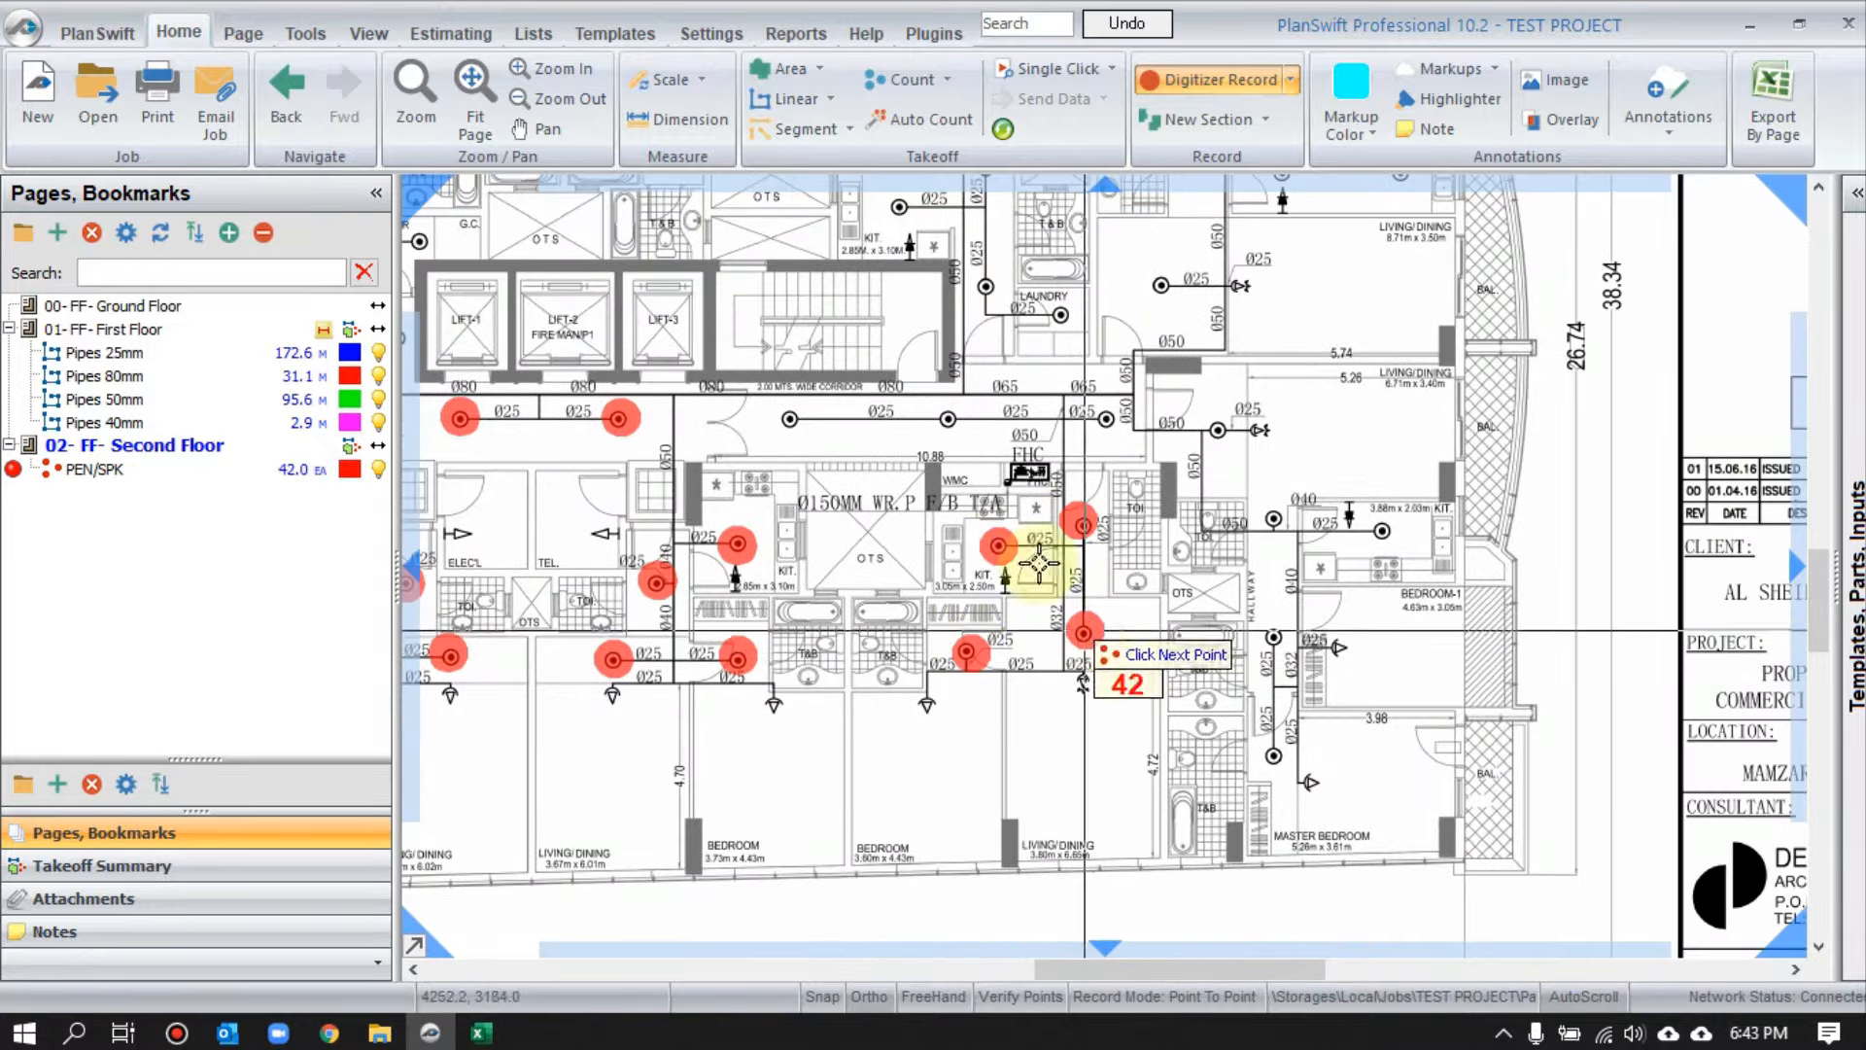
{"action": "left_click", "coordinate": [789, 418]}
{"action": "left_click", "coordinate": [949, 418]}
{"action": "left_click", "coordinate": [1105, 419]}
- Count the five pendent sprinklers in the 6.71m x 3.40m LIVING/DINING, the 3.88m x 2.03m kitchen and the hallway beside BEDROOM-1
{"action": "left_click", "coordinate": [1218, 429]}
{"action": "left_click", "coordinate": [1273, 518]}
{"action": "left_click", "coordinate": [1382, 530]}
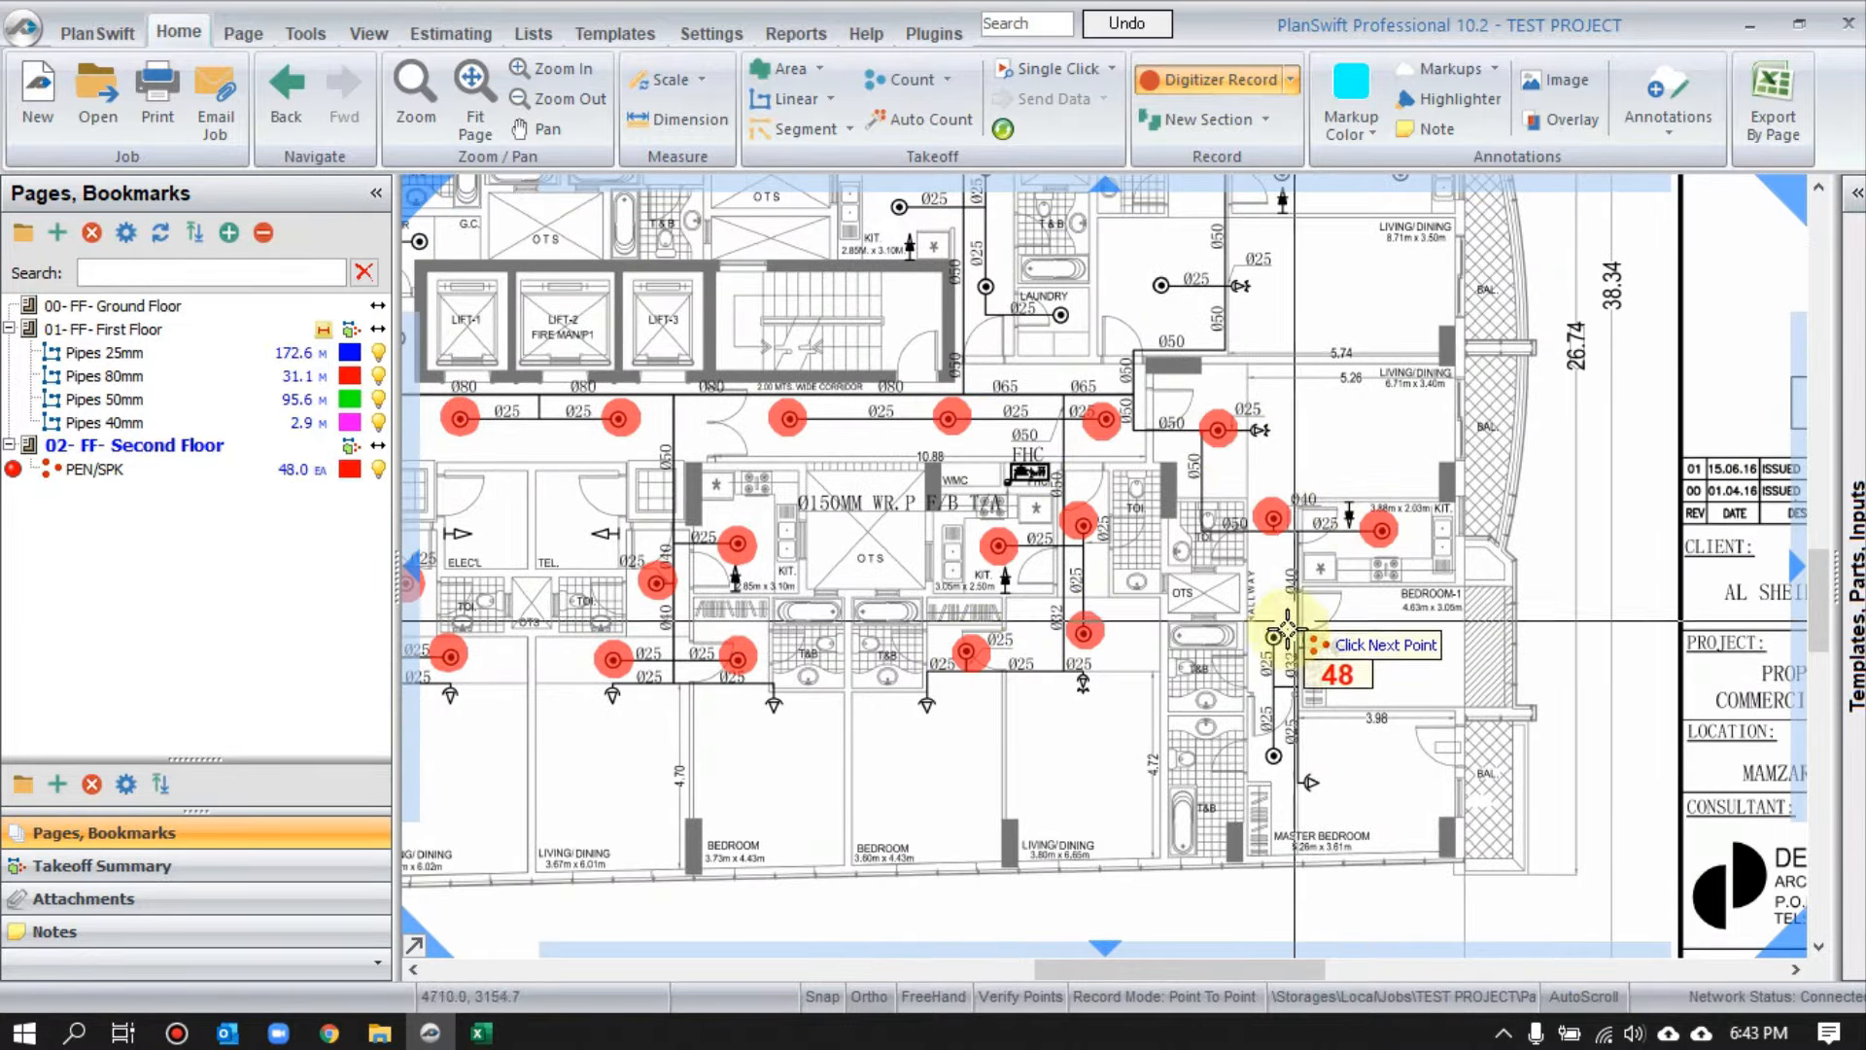
{"action": "left_click", "coordinate": [1273, 638]}
{"action": "left_click", "coordinate": [1274, 756]}
- Count the seven pendent sprinklers around LAUNDRY, the 2.85m x 3.10m kitchen and the Ø25 branch above it
{"action": "left_click_drag", "start_coordinate": [1290, 321], "coordinate": [1454, 791]}
{"action": "left_click", "coordinate": [1223, 783]}
{"action": "left_click", "coordinate": [1150, 755]}
{"action": "left_click", "coordinate": [1062, 676]}
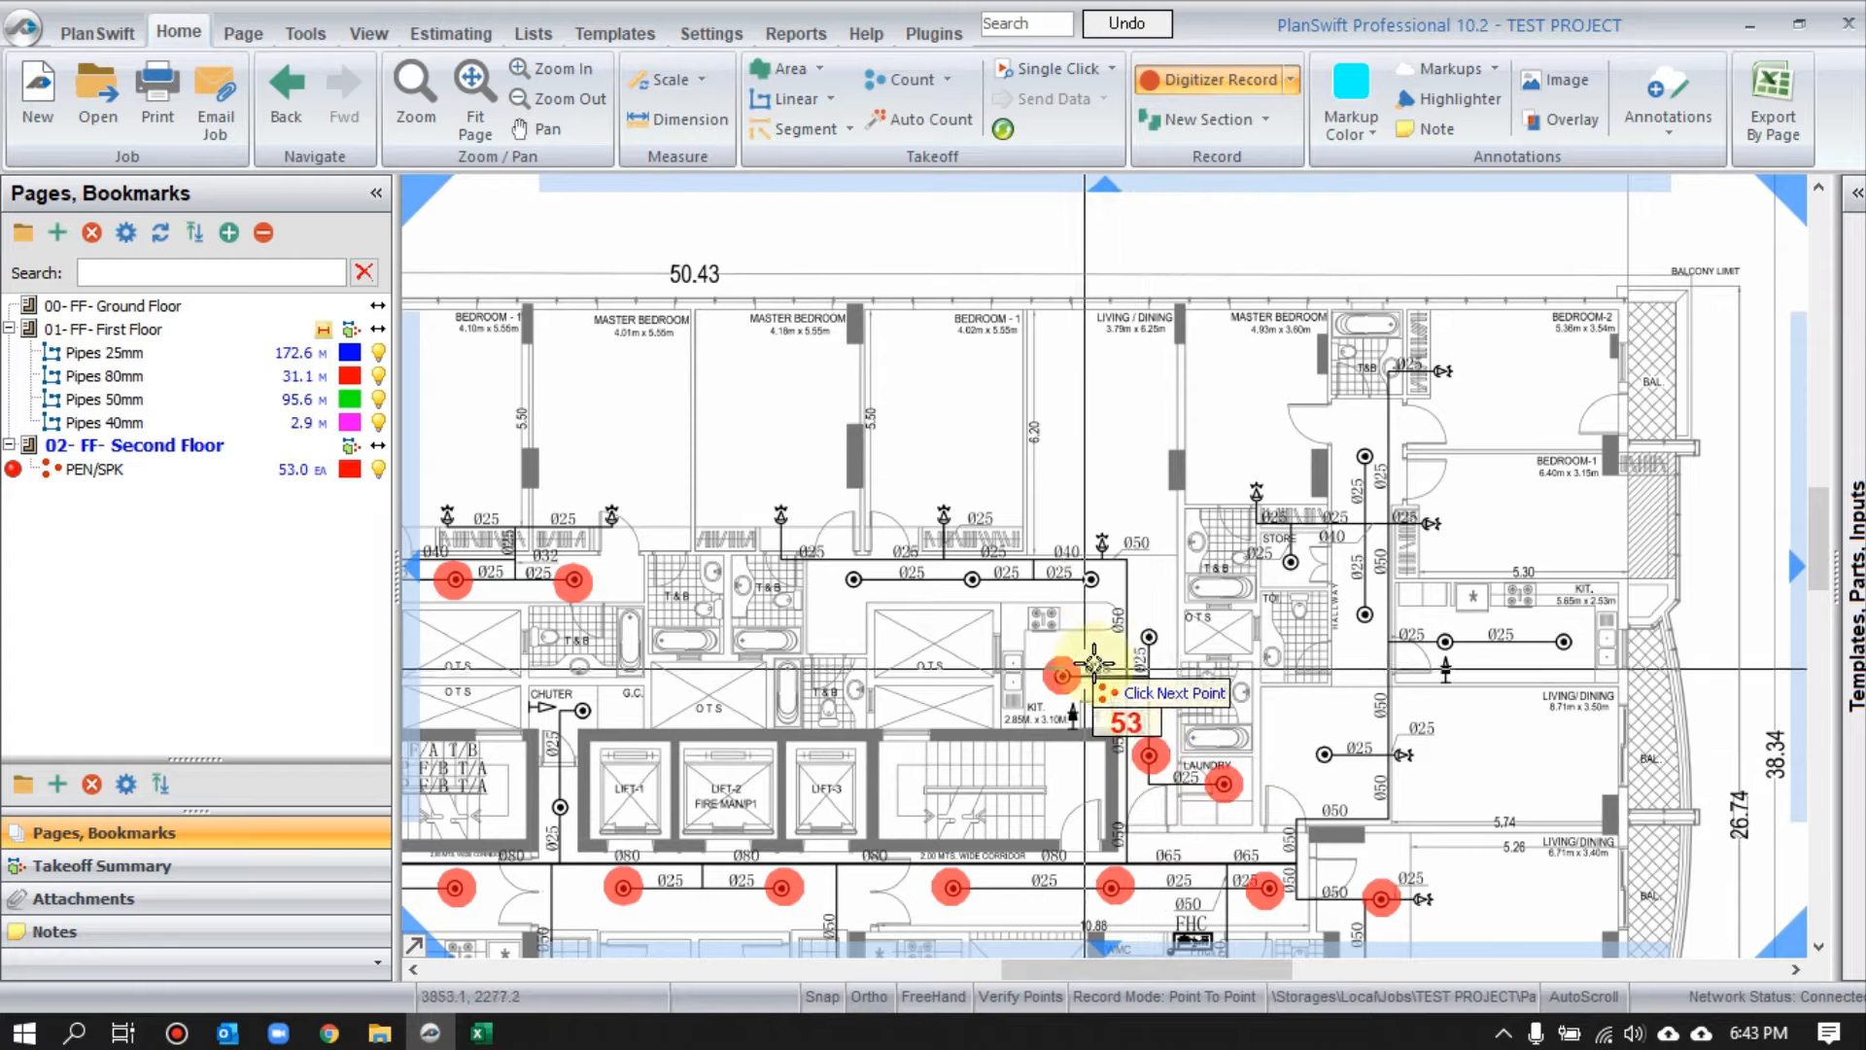
{"action": "left_click", "coordinate": [1092, 579]}
{"action": "left_click", "coordinate": [972, 580]}
{"action": "left_click", "coordinate": [854, 579]}
{"action": "left_click", "coordinate": [1149, 636]}
- Count the six pendent sprinklers in the STORE, hallway, 8.71m x 3.50m LIVING/DINING and 5.65m x 2.53m kitchen
{"action": "left_click", "coordinate": [1290, 562]}
{"action": "left_click", "coordinate": [1364, 456]}
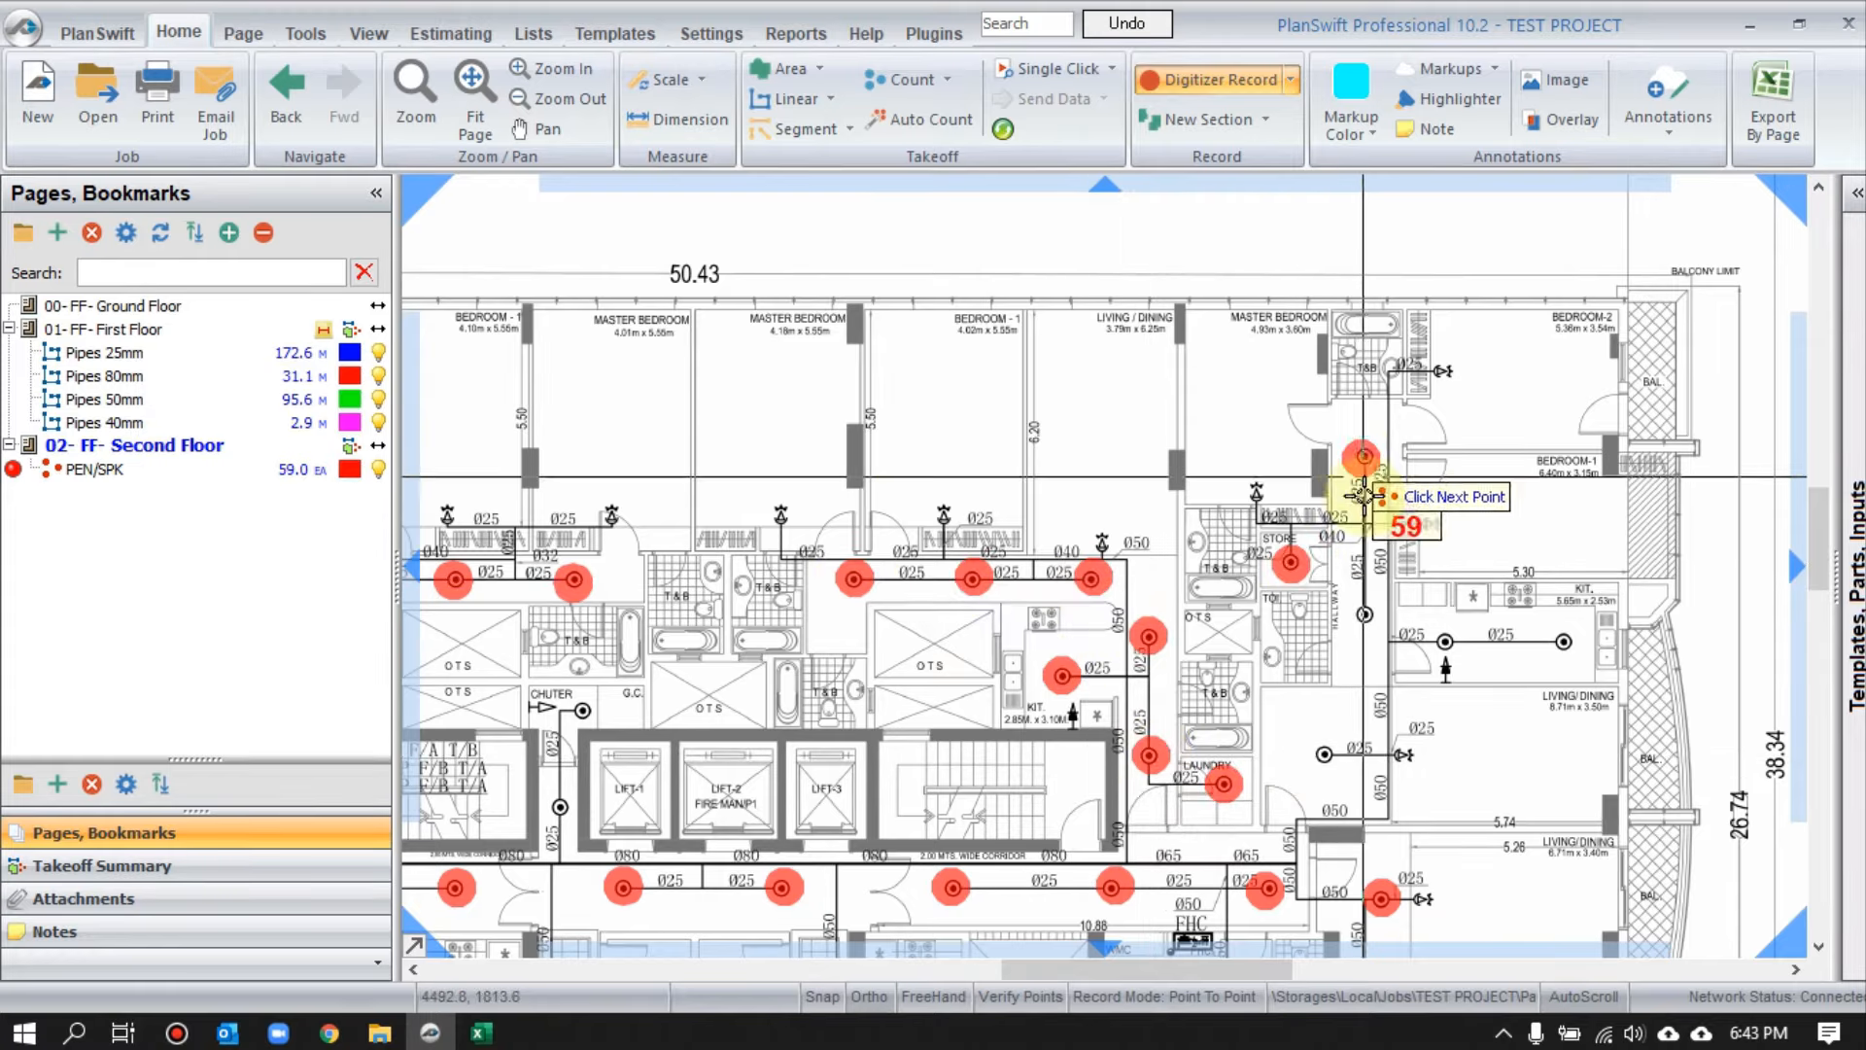
{"action": "left_click", "coordinate": [1365, 614]}
{"action": "left_click", "coordinate": [1325, 754]}
{"action": "left_click", "coordinate": [1446, 642]}
{"action": "left_click", "coordinate": [1564, 642]}
- Finish recording the pendent sprinkler count and check its quantity in the Excel BOQ
{"action": "left_click_drag", "start_coordinate": [835, 652], "coordinate": [1192, 510]}
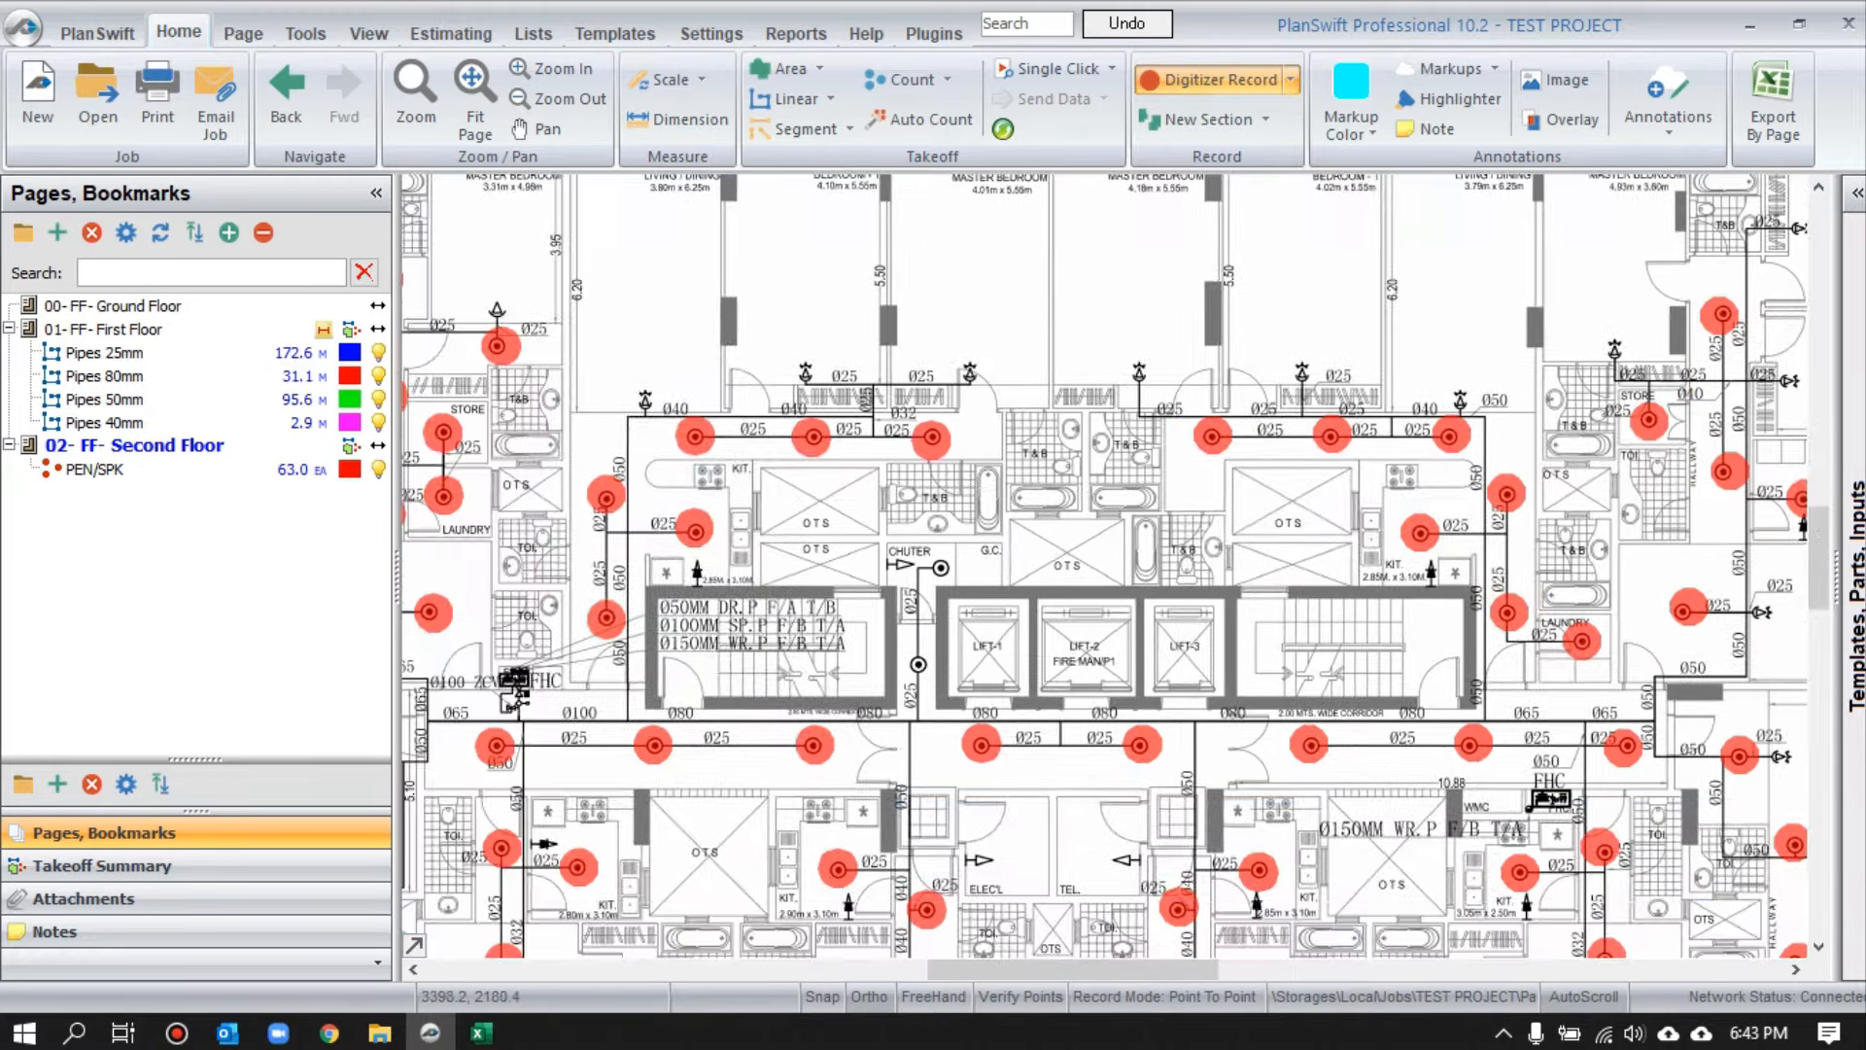
{"action": "scroll", "coordinate": [1079, 521], "scroll_direction": "down", "scroll_amount": 2}
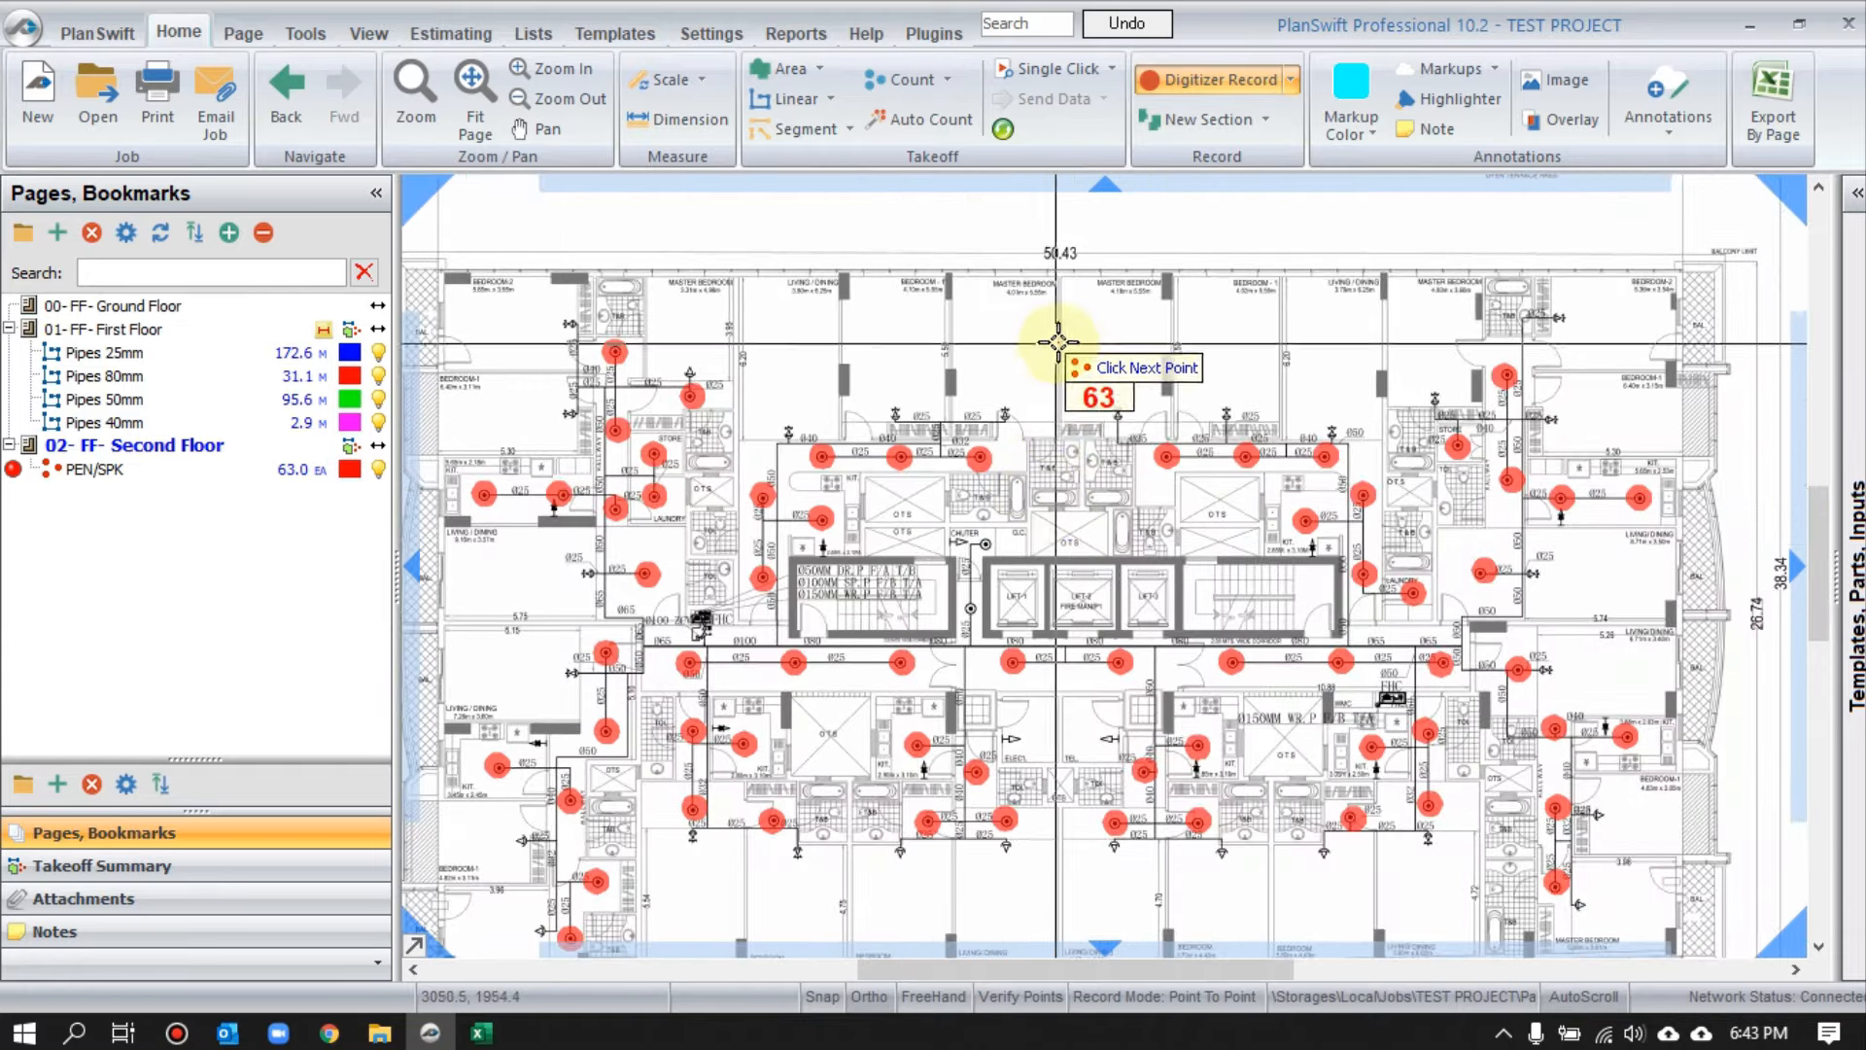
{"action": "right_click", "coordinate": [1058, 342]}
{"action": "left_click", "coordinate": [1092, 397]}
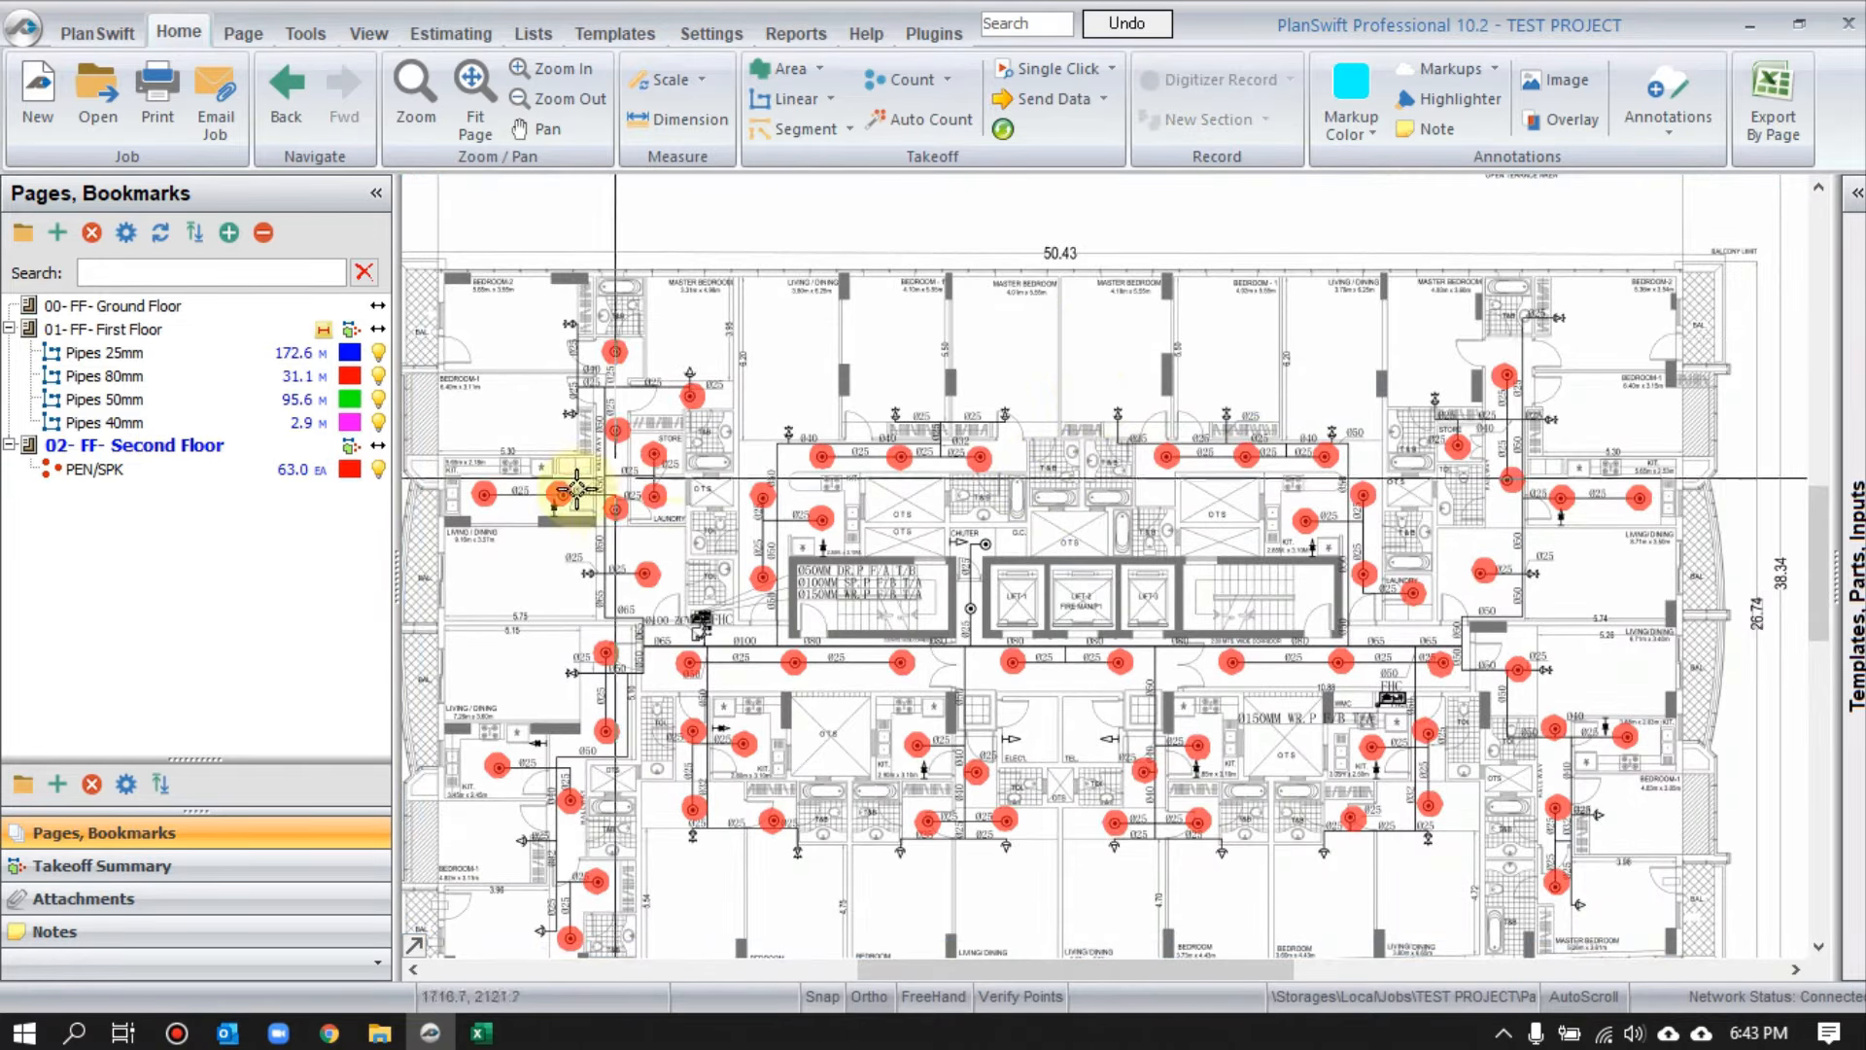
{"action": "left_click", "coordinate": [479, 1032]}
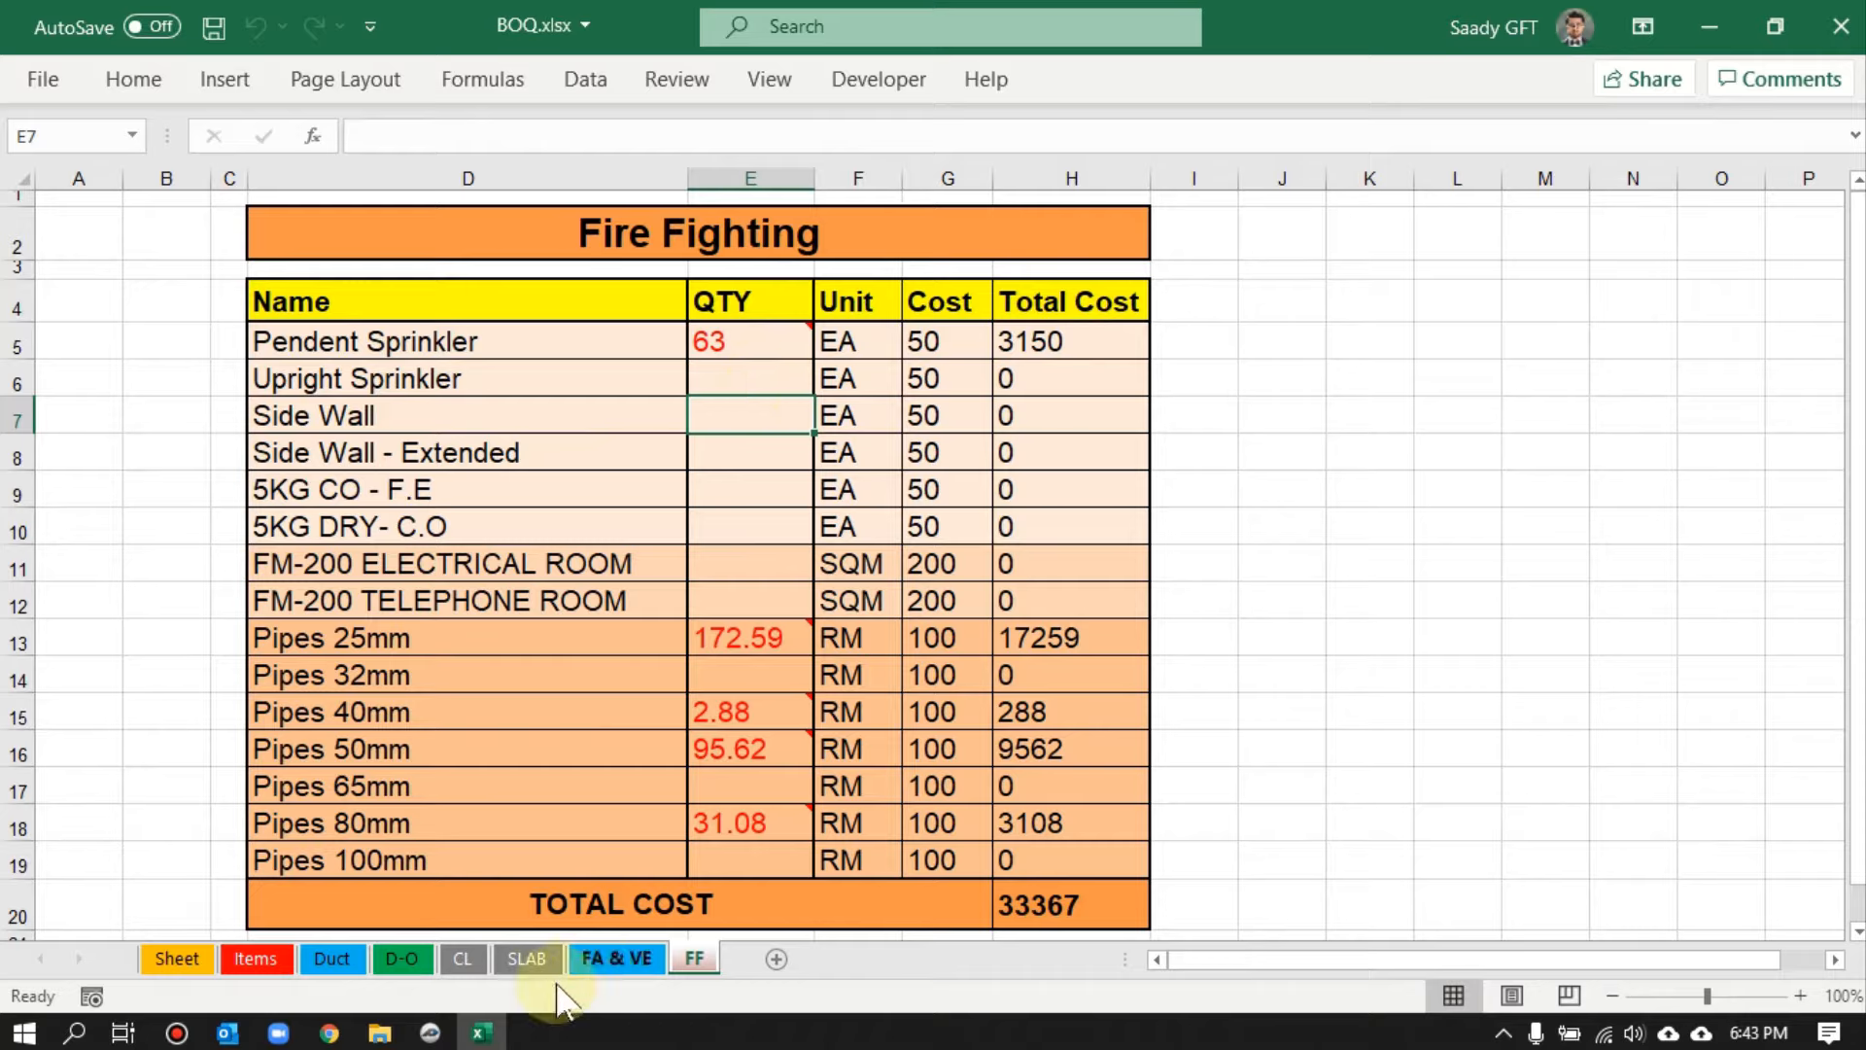
- From the Side Wall quantity in the Excel BOQ, create a connected PlanSwift count named Side Wall: diamond, scaled 1 by 1, magenta, solid fill
{"action": "left_click", "coordinate": [430, 1032]}
{"action": "scroll", "coordinate": [554, 317], "scroll_direction": "up", "scroll_amount": 3}
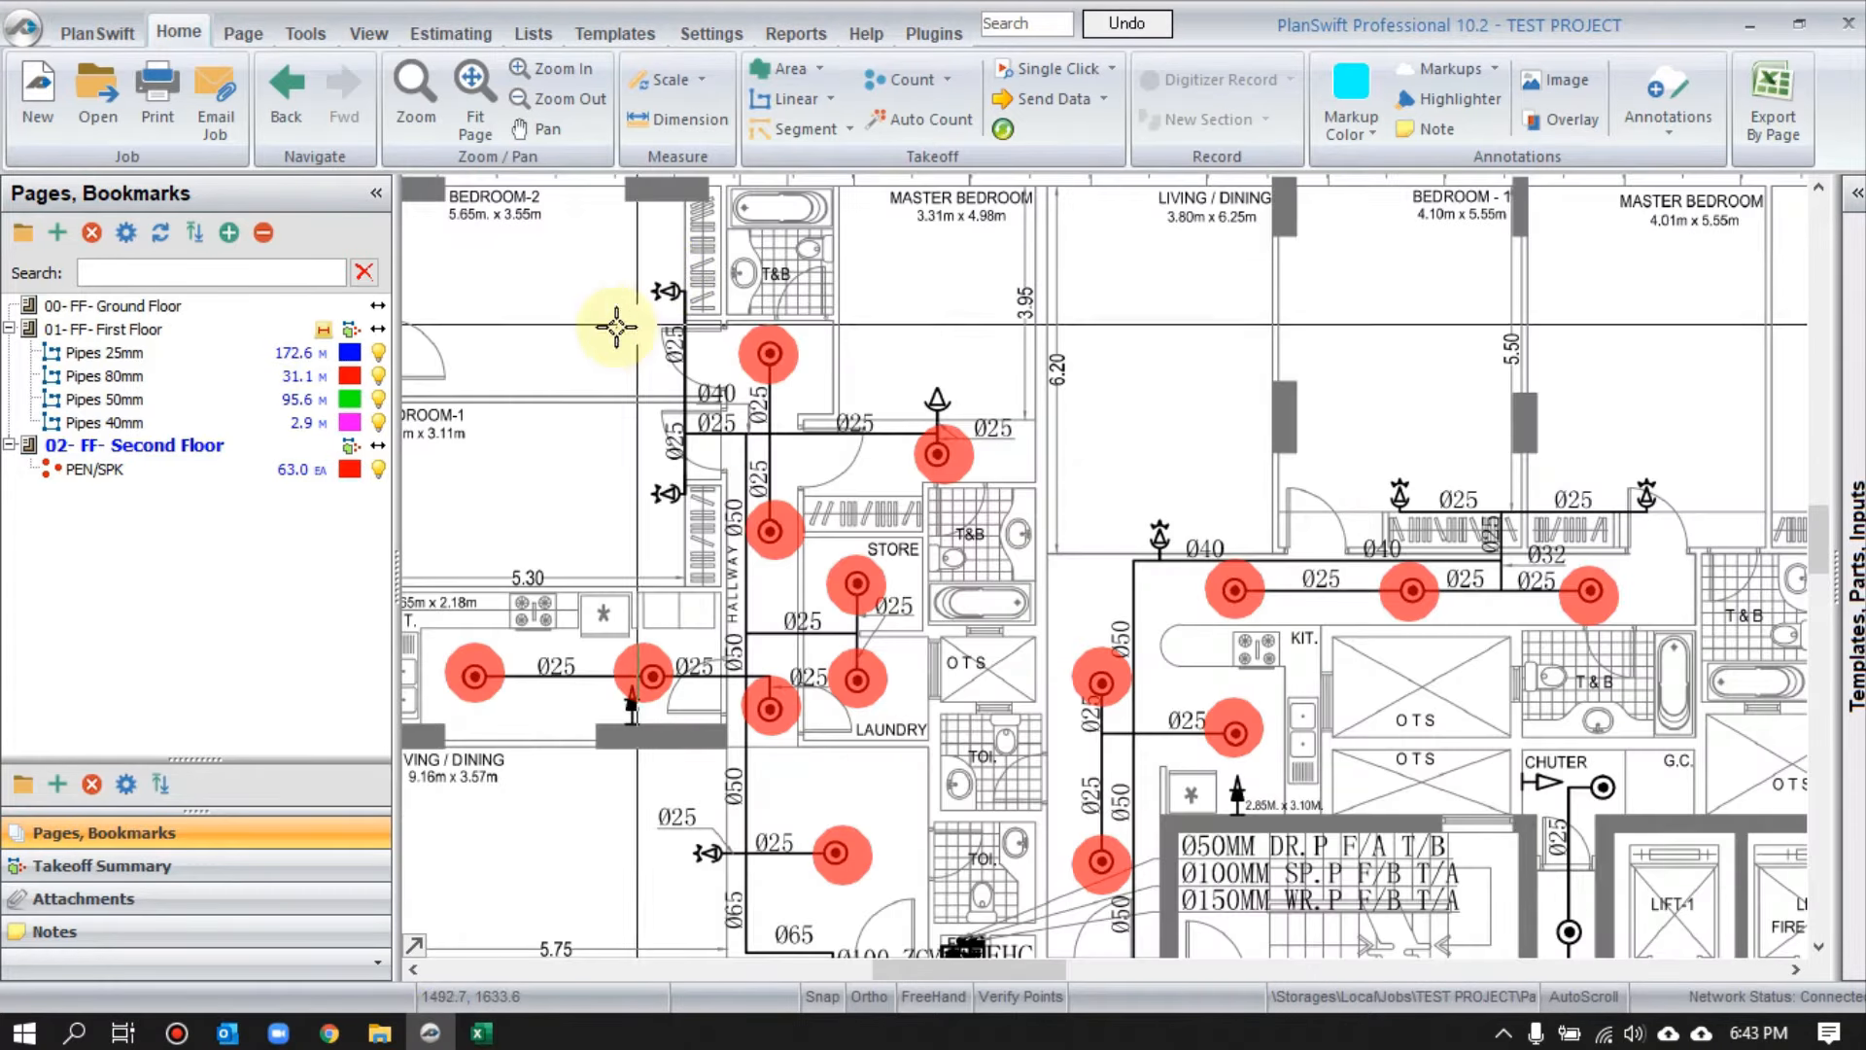
{"action": "left_click", "coordinate": [479, 1033]}
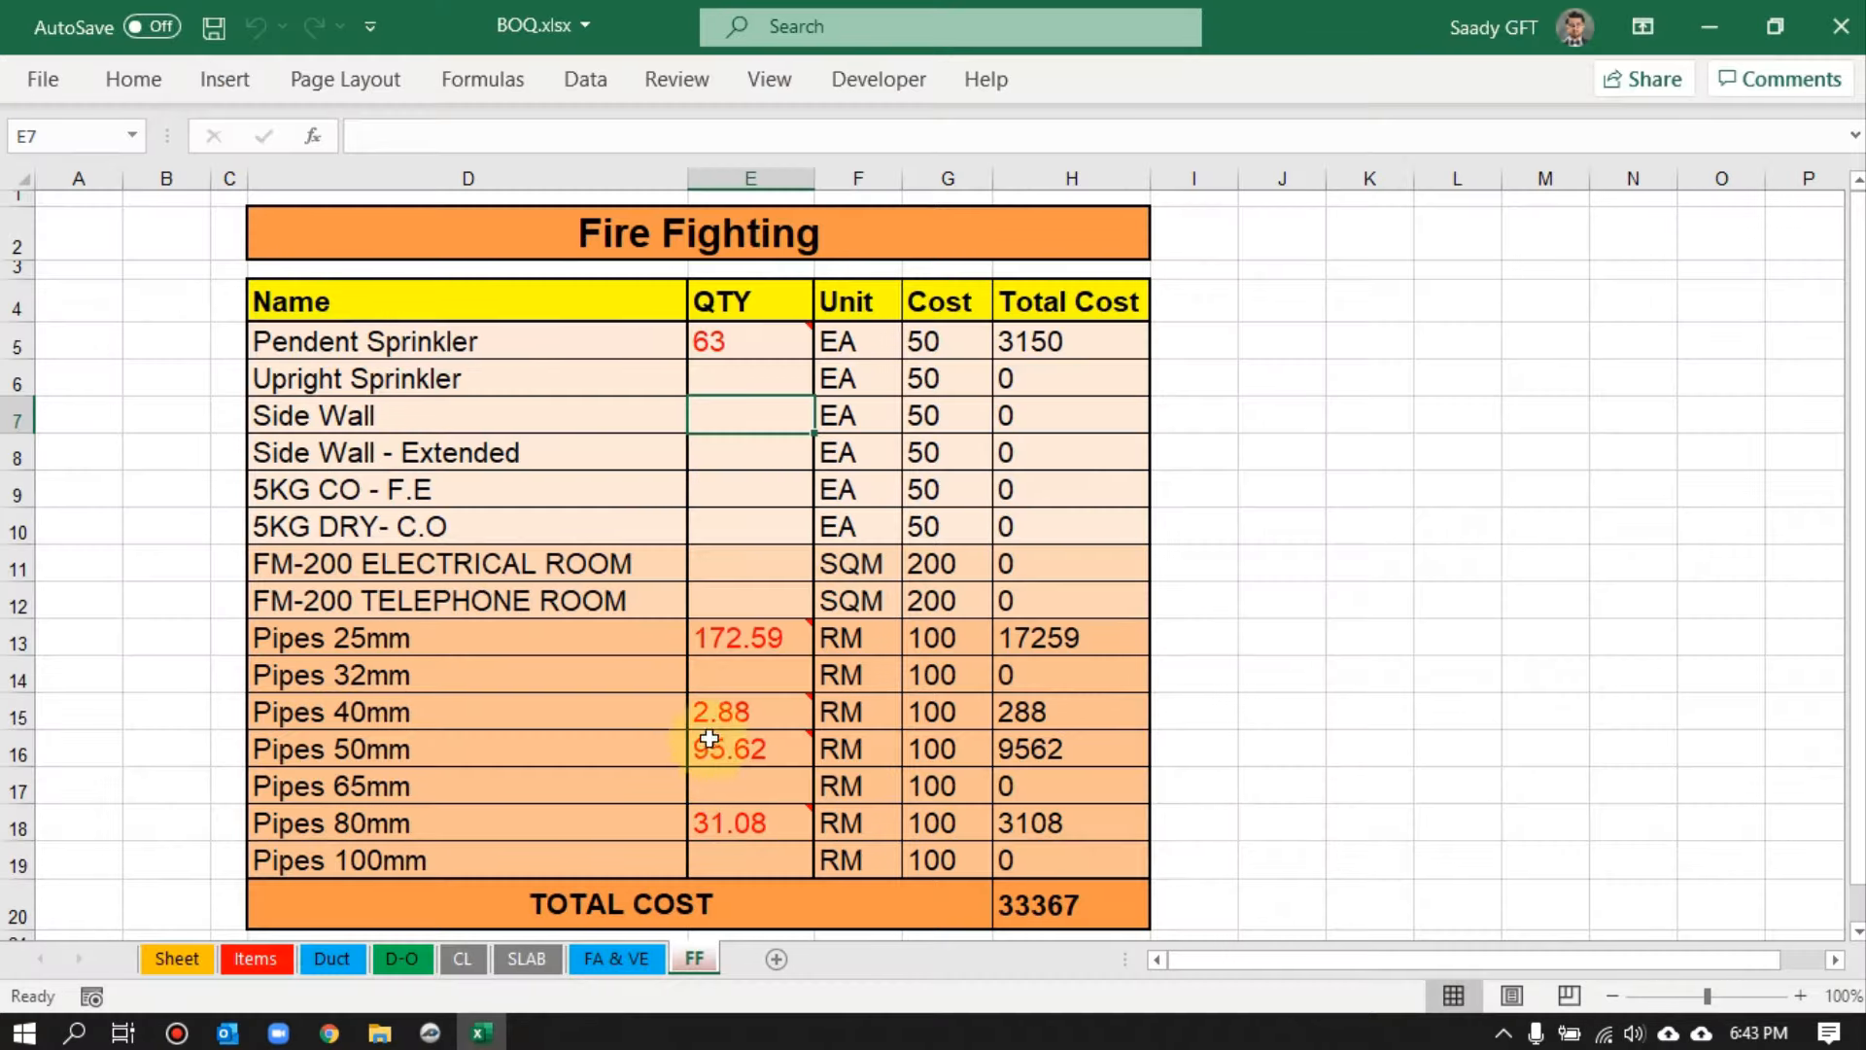
{"action": "right_click", "coordinate": [728, 412]}
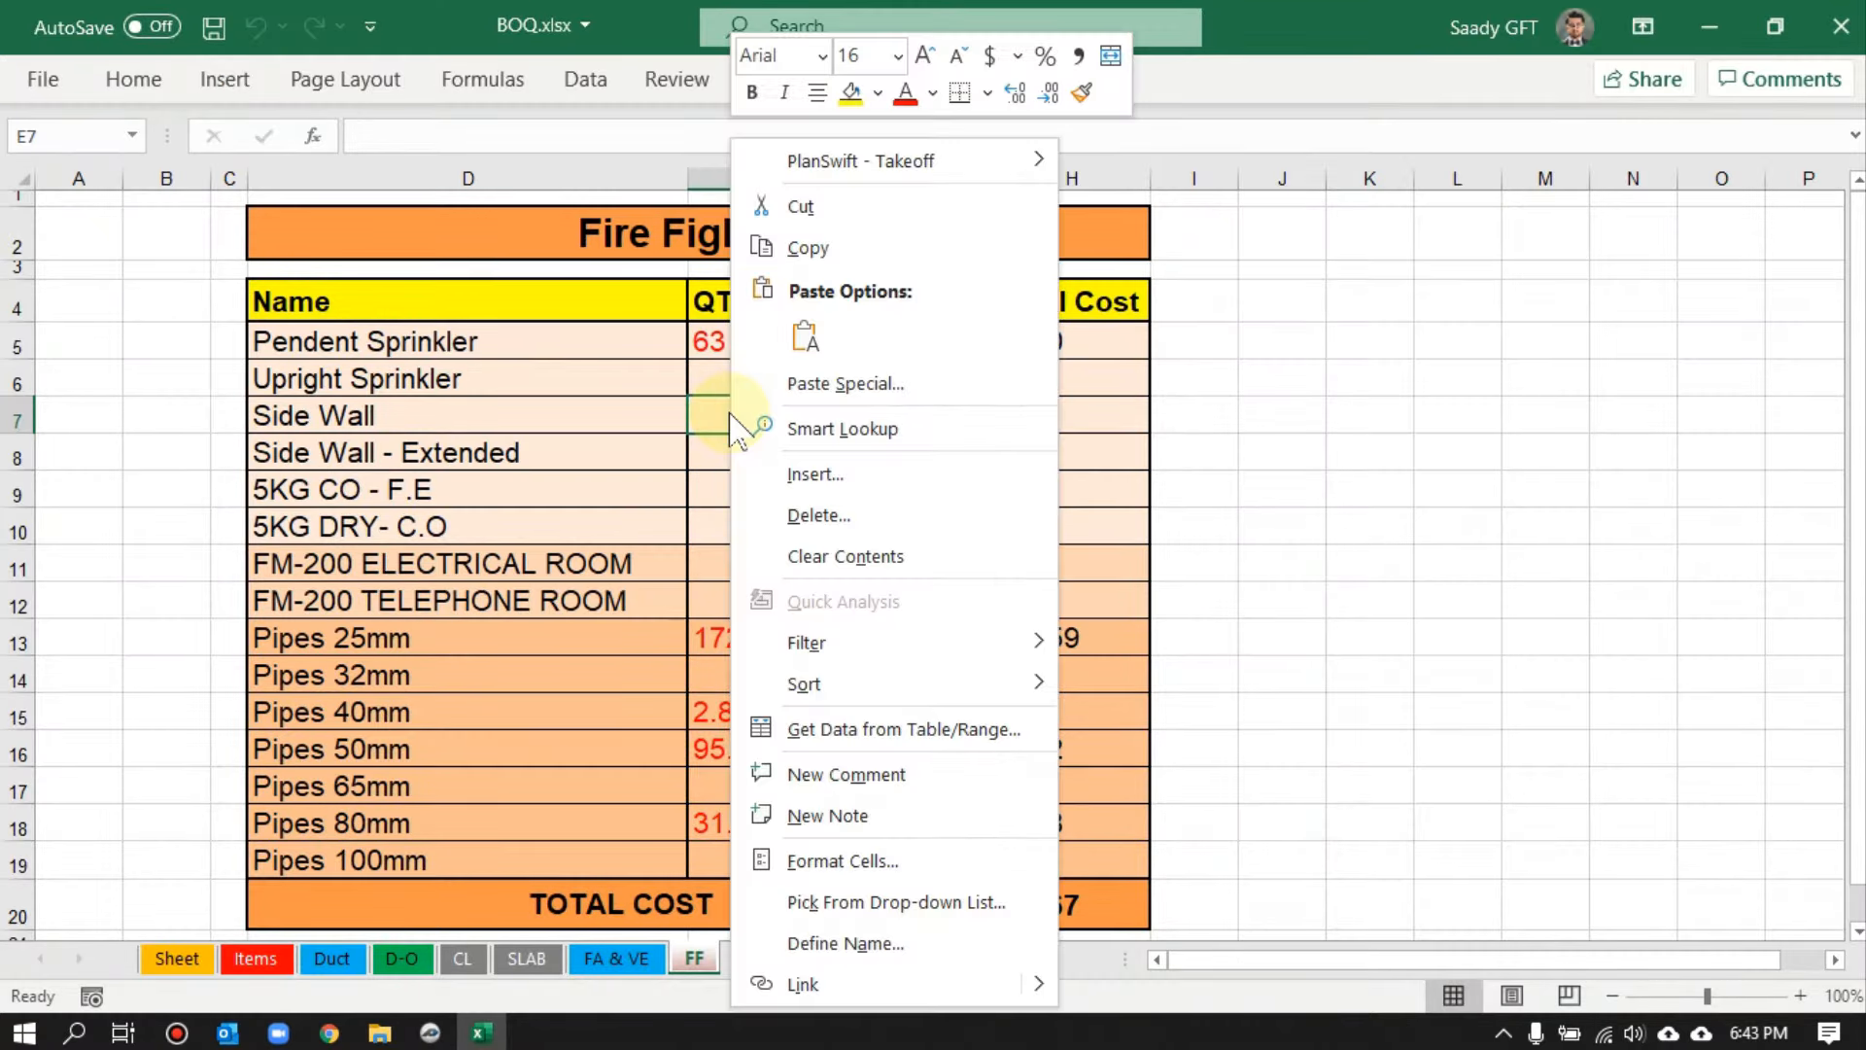
{"action": "mouse_move", "coordinate": [881, 175]}
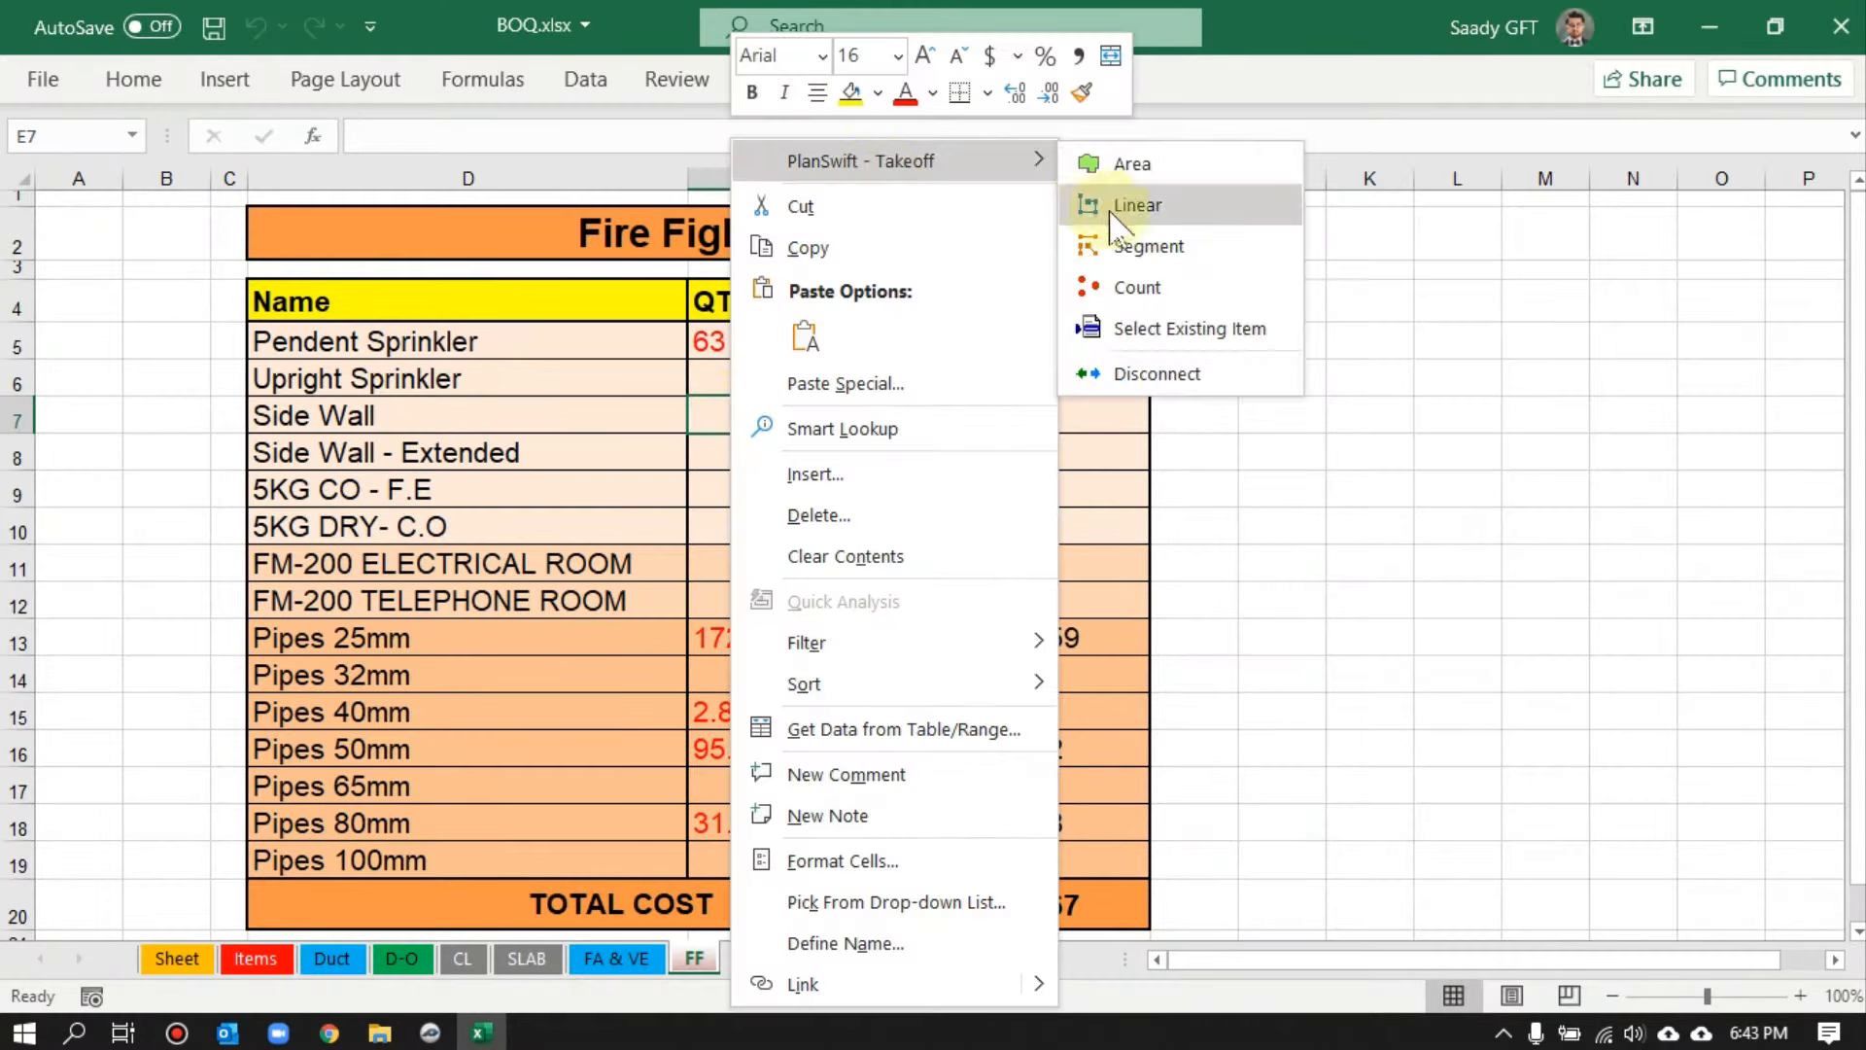
{"action": "left_click", "coordinate": [1134, 287]}
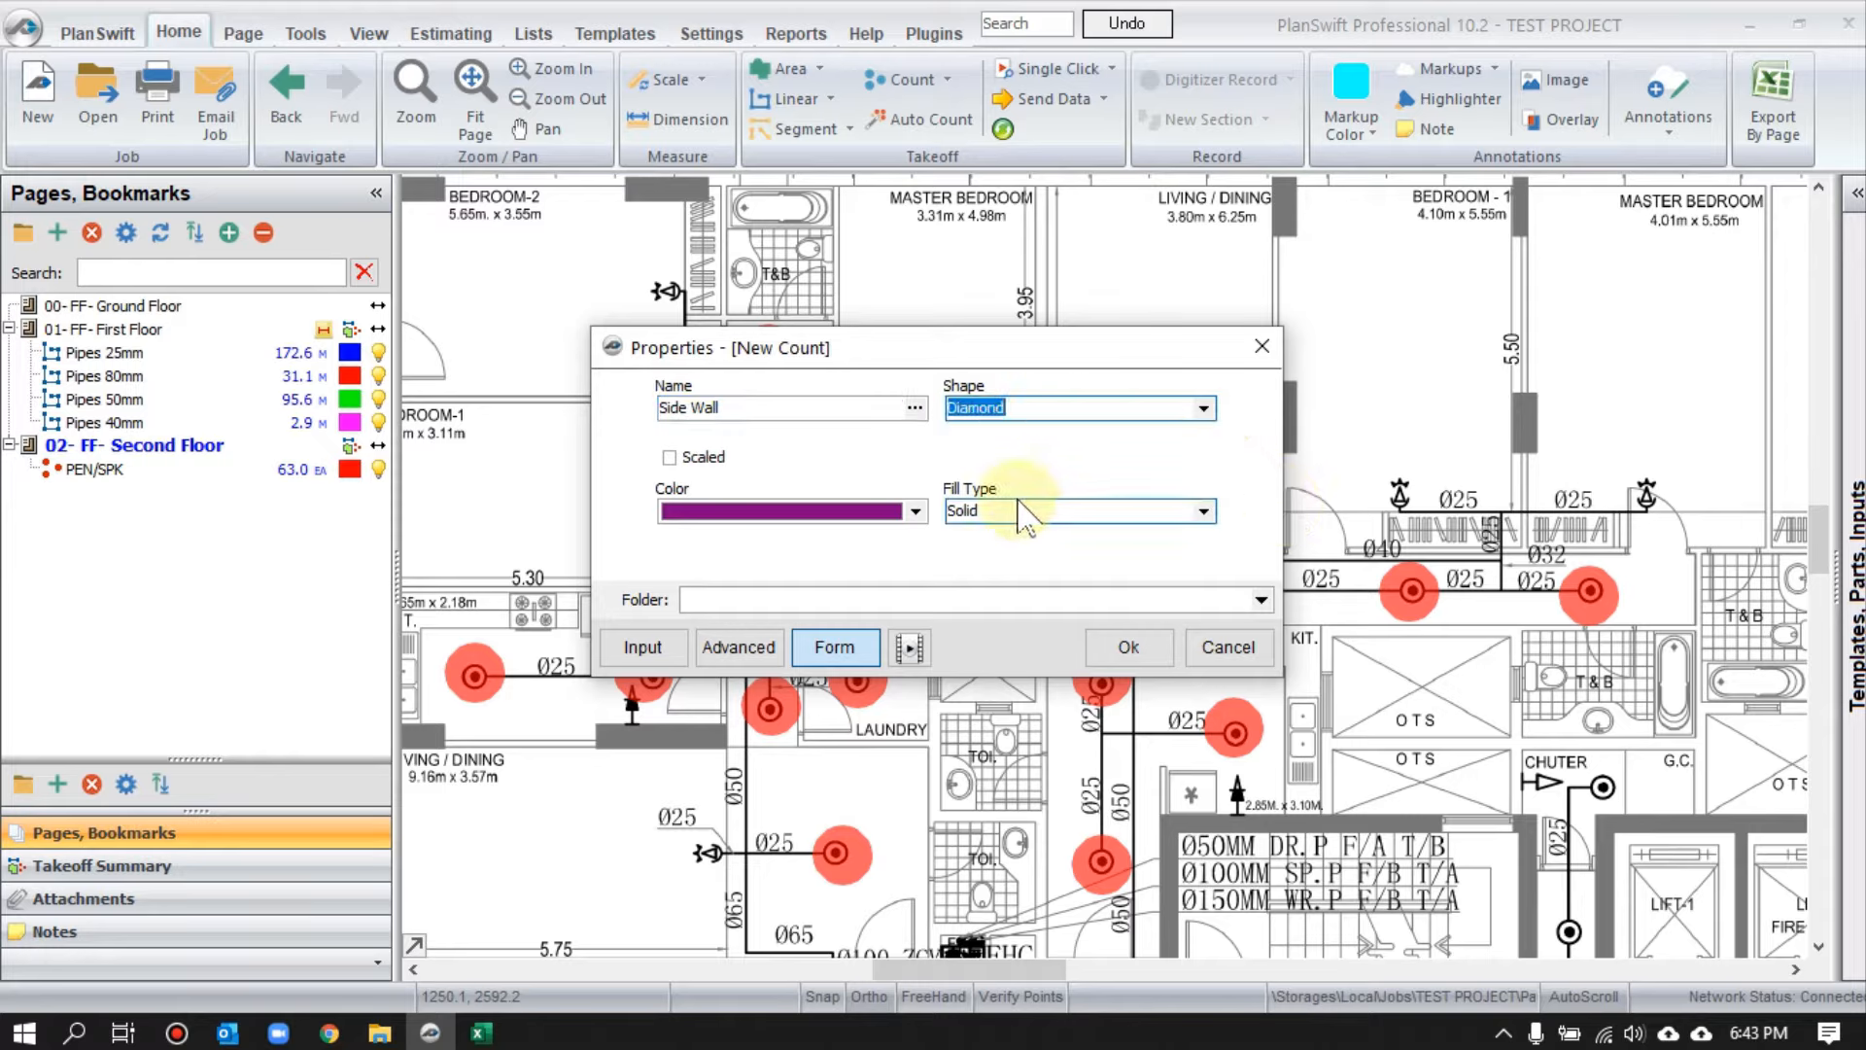
{"action": "left_click", "coordinate": [690, 509]}
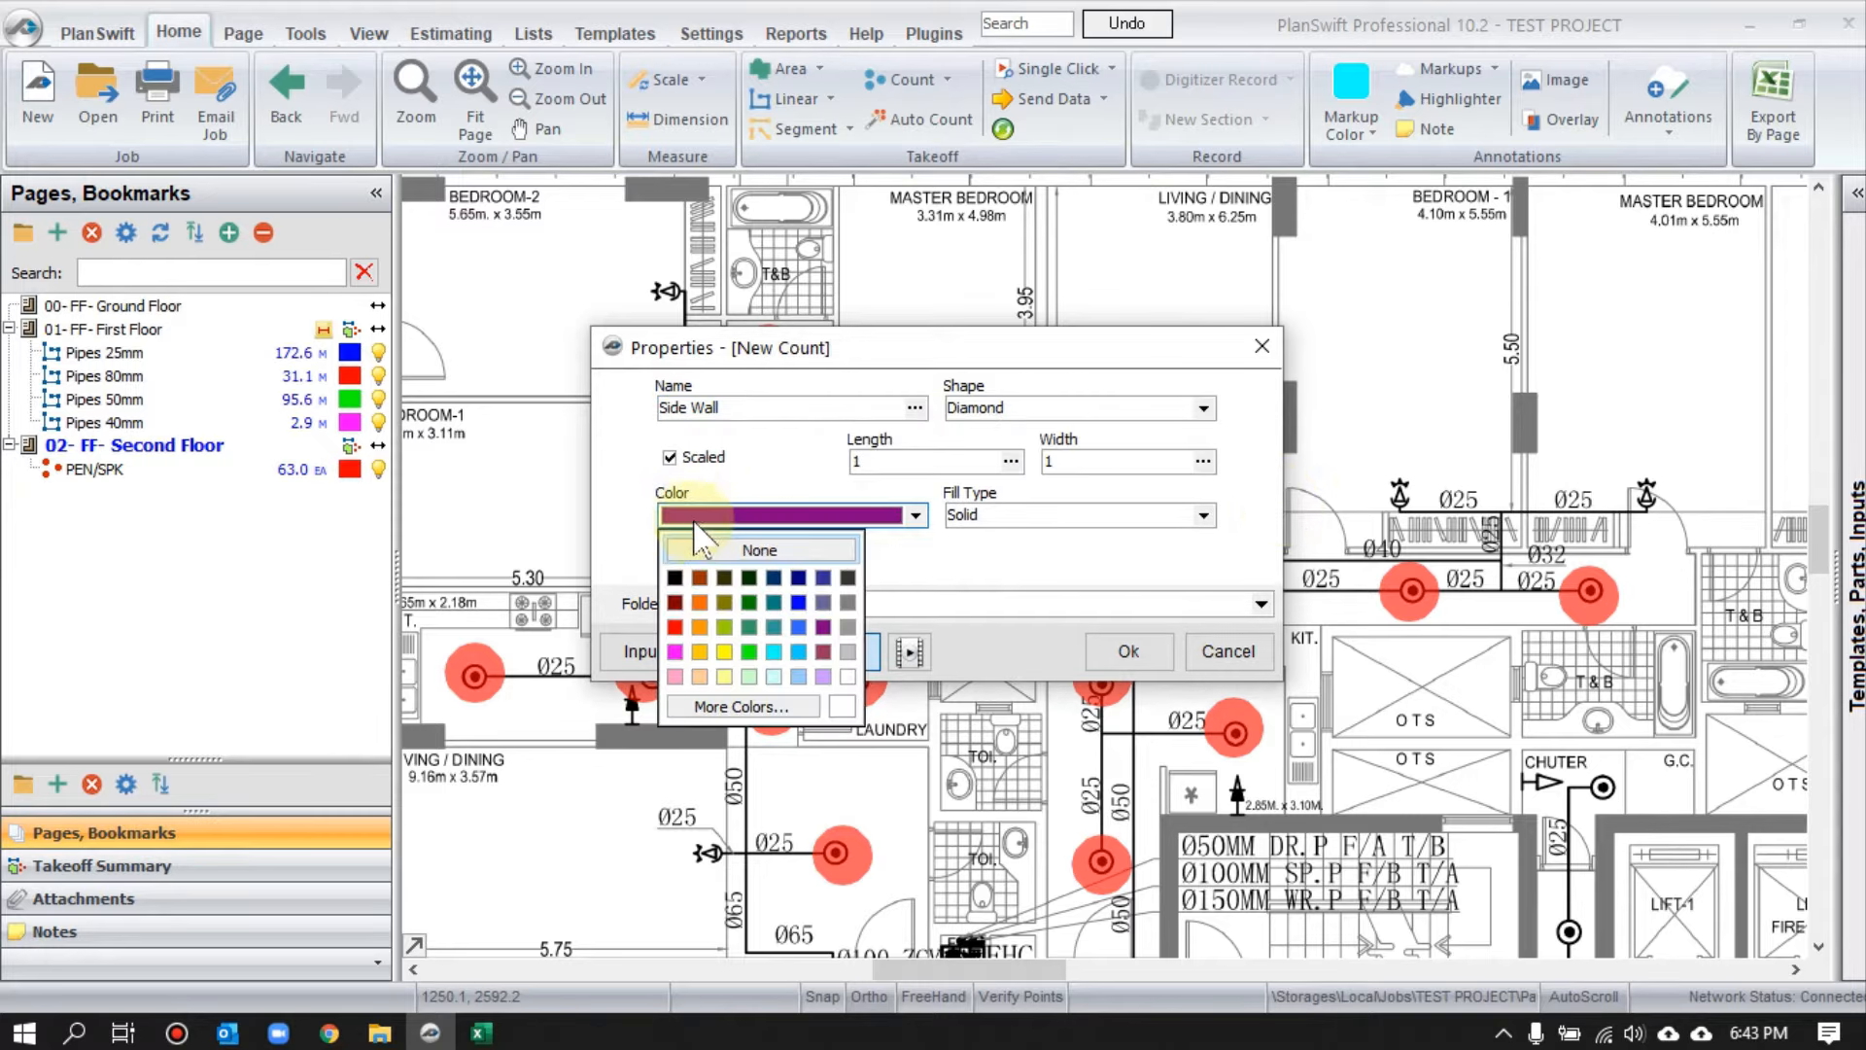
{"action": "left_click", "coordinate": [674, 651]}
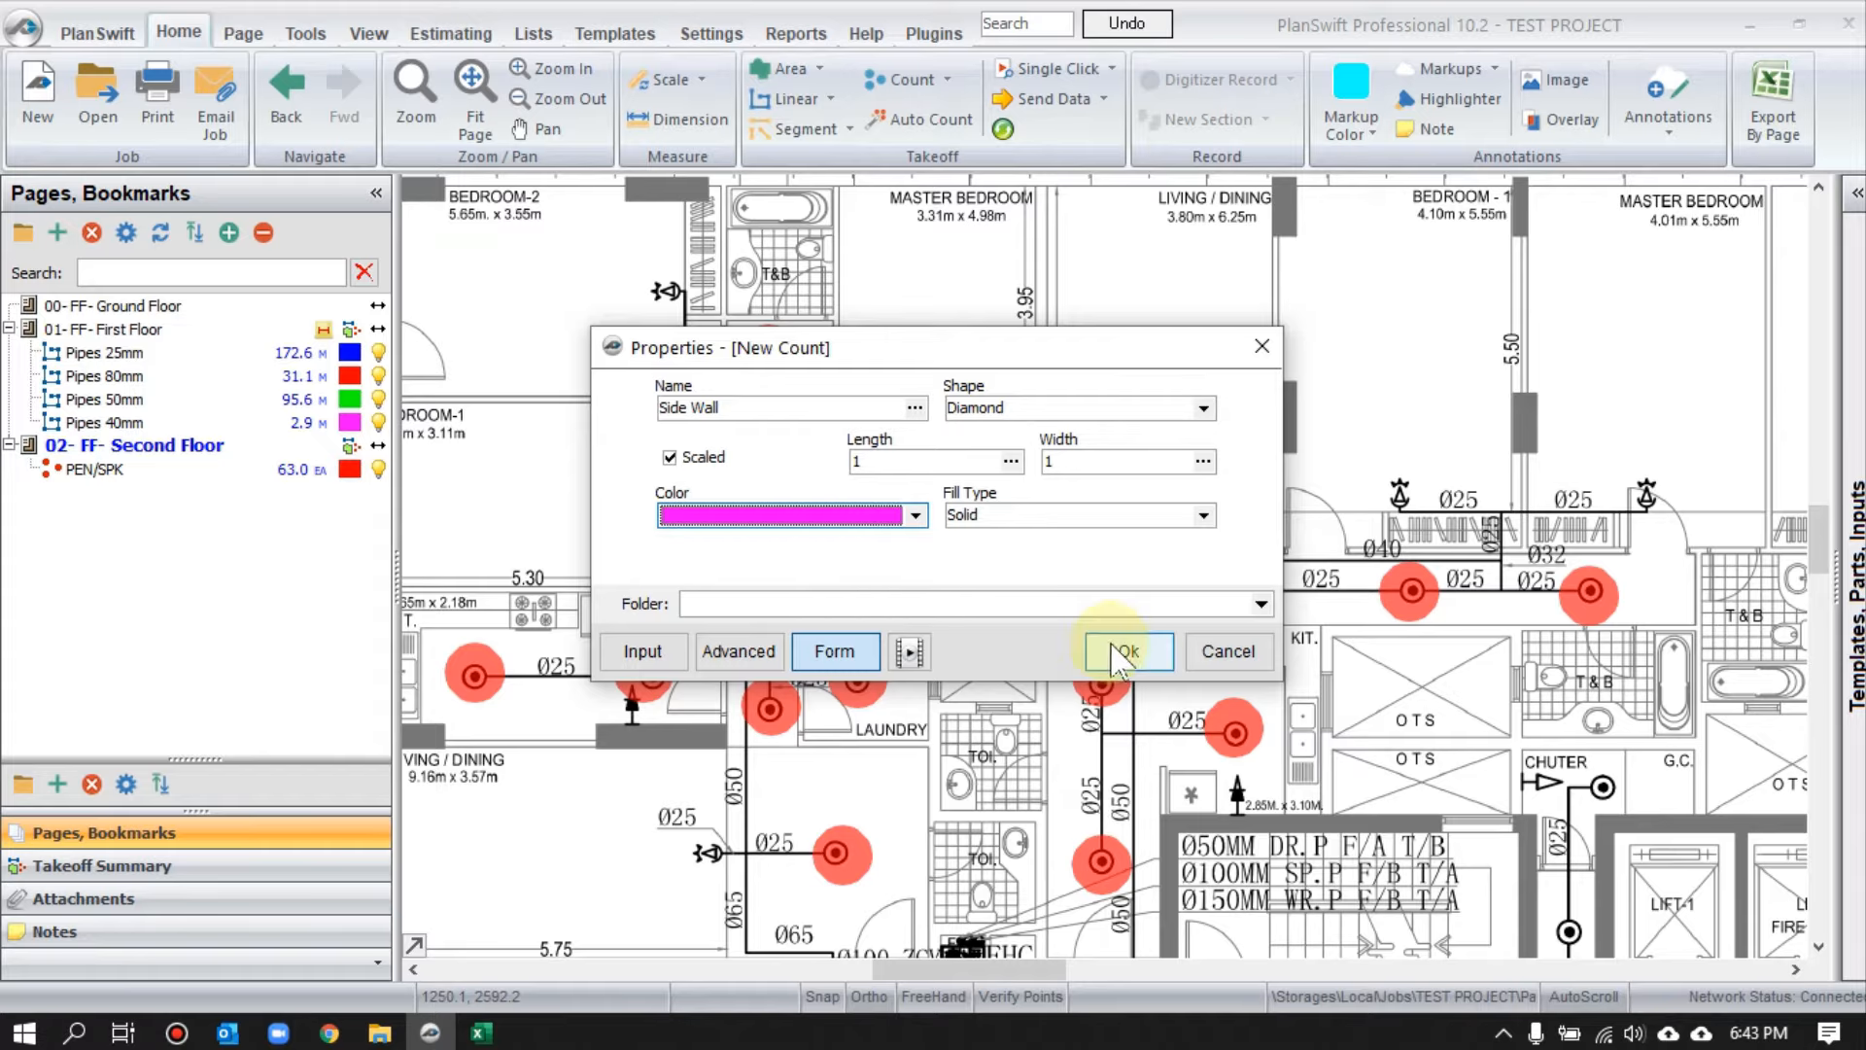
{"action": "left_click", "coordinate": [1125, 651]}
- Count the side wall sprinkler in the 3.31m x 4.98m MASTER BEDROOM
{"action": "scroll", "coordinate": [1095, 500], "scroll_direction": "up", "scroll_amount": 4}
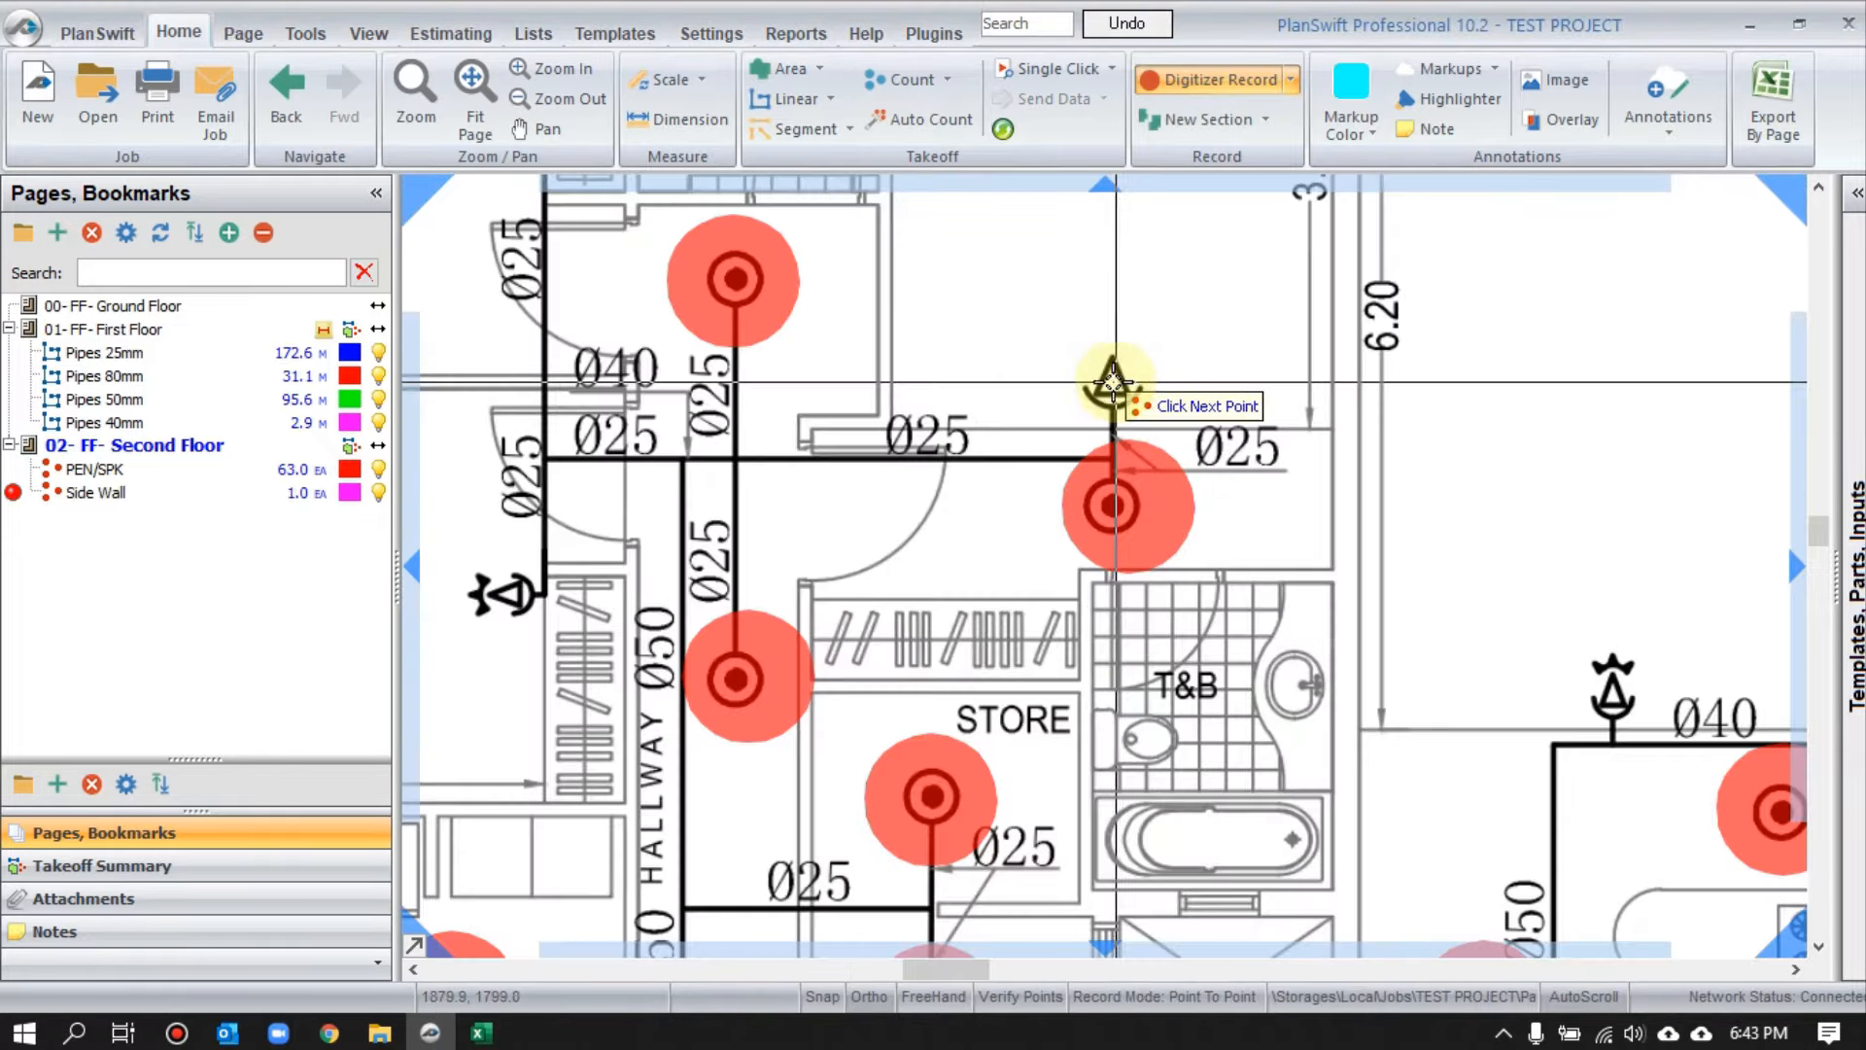
{"action": "left_click", "coordinate": [1114, 382]}
{"action": "scroll", "coordinate": [810, 590], "scroll_direction": "down", "scroll_amount": 4}
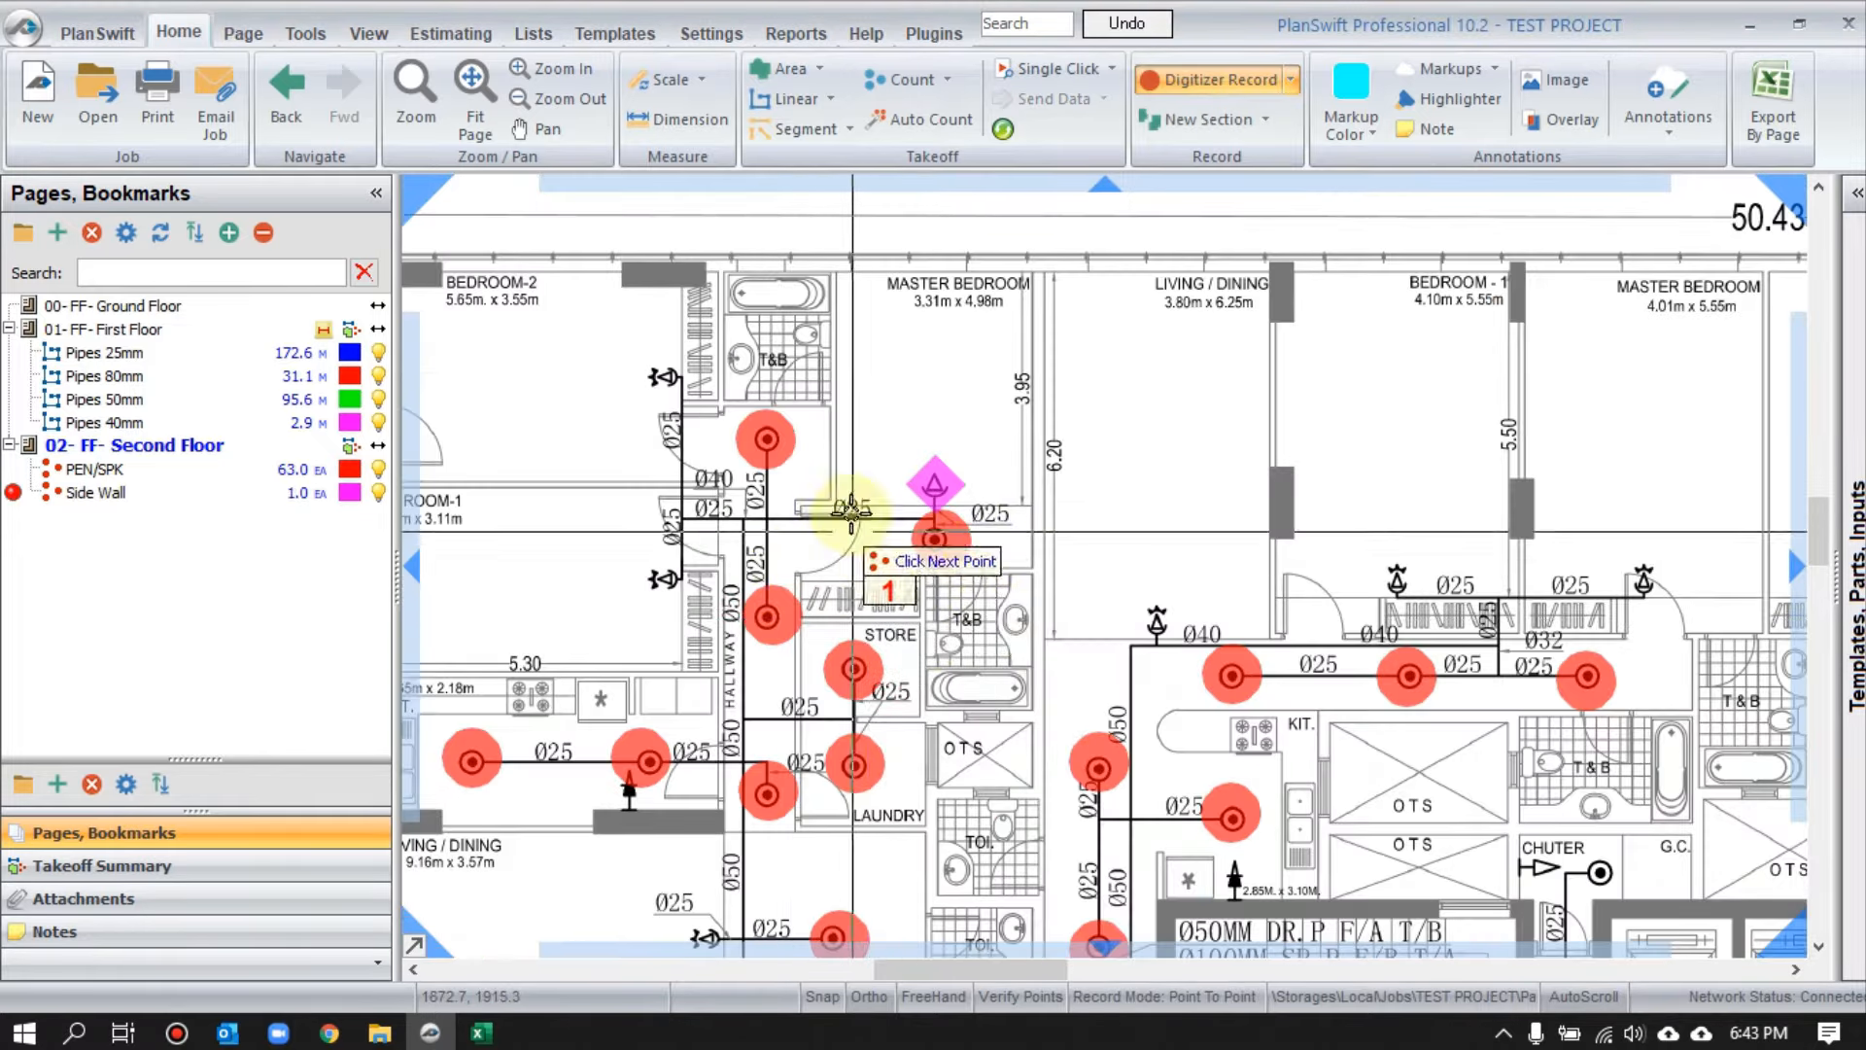
- Count the side wall sprinklers of the adjoining 3.60m x 4.43m and 3.73m x 4.43m bedrooms
{"action": "left_click_drag", "start_coordinate": [1238, 604], "coordinate": [1067, 588]}
{"action": "left_click_drag", "start_coordinate": [1267, 572], "coordinate": [764, 566]}
{"action": "left_click_drag", "start_coordinate": [1458, 715], "coordinate": [722, 665]}
{"action": "left_click_drag", "start_coordinate": [1254, 670], "coordinate": [866, 679]}
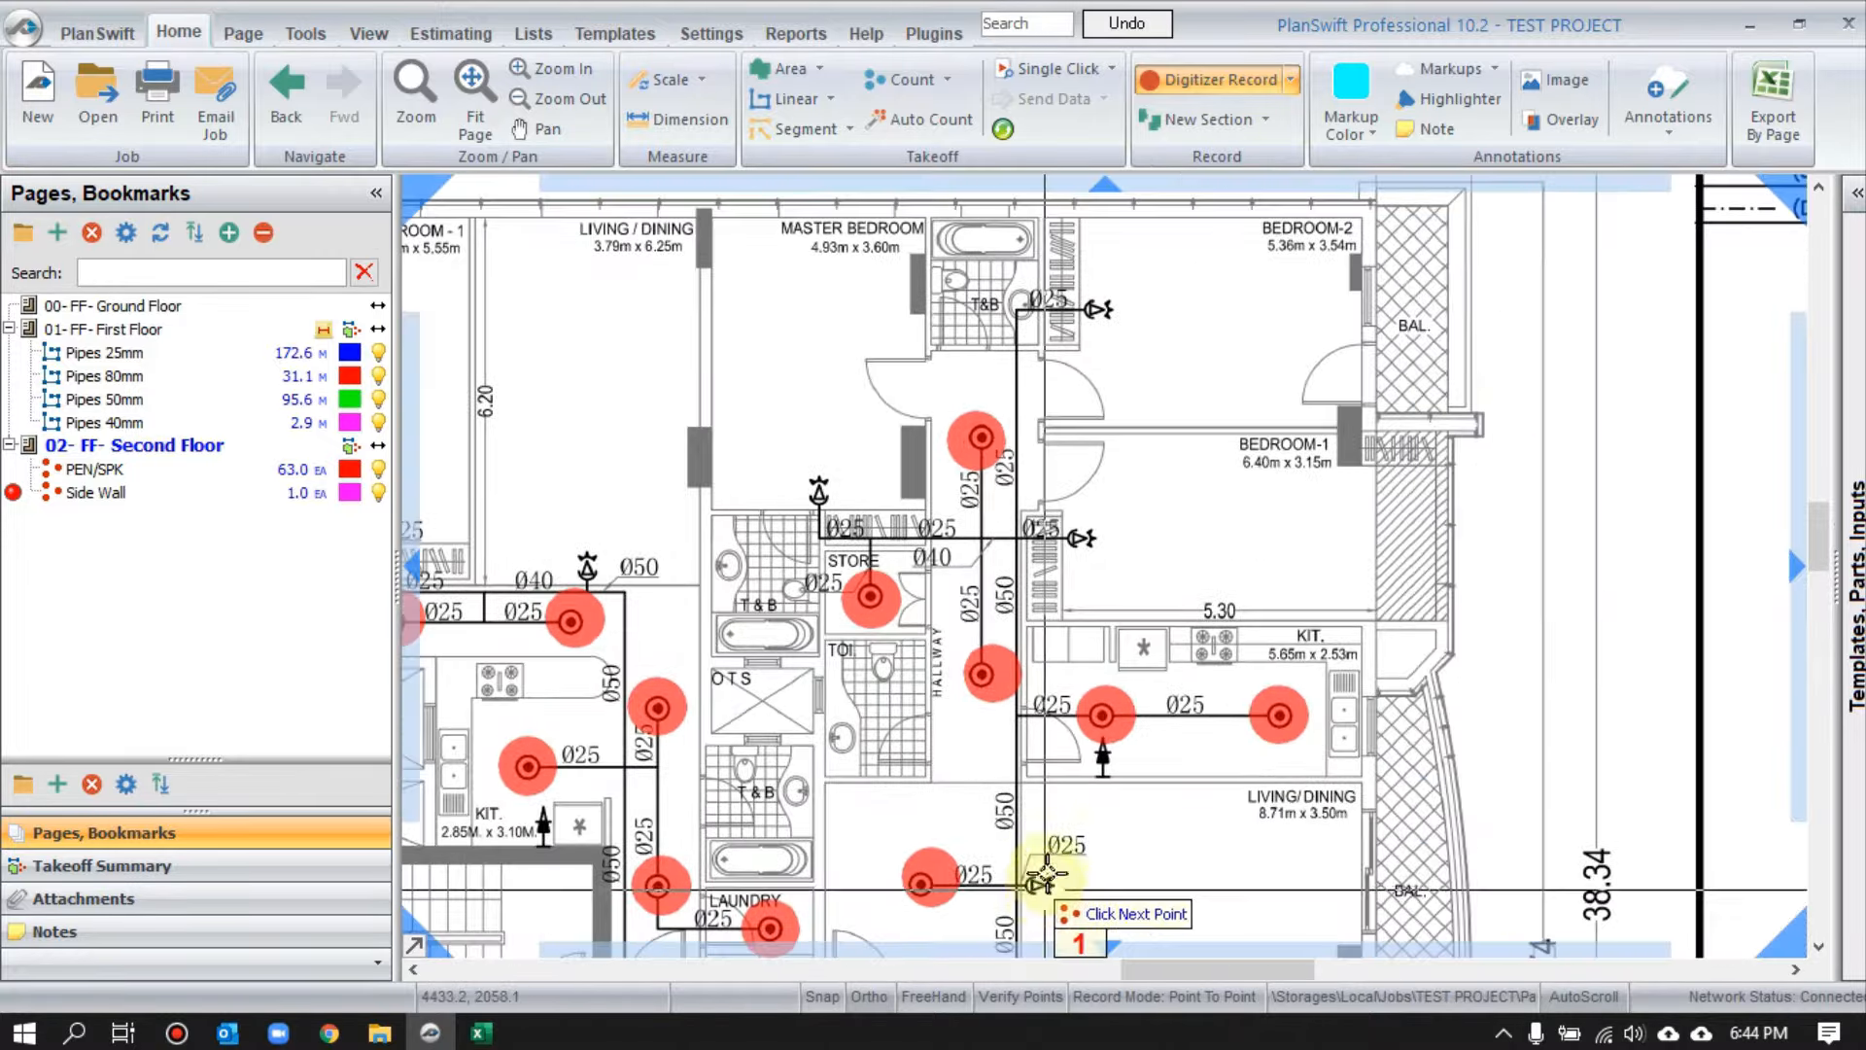
{"action": "left_click_drag", "start_coordinate": [1089, 918], "coordinate": [1175, 460]}
{"action": "left_click_drag", "start_coordinate": [1128, 887], "coordinate": [1290, 522]}
{"action": "left_click_drag", "start_coordinate": [981, 753], "coordinate": [1184, 656]}
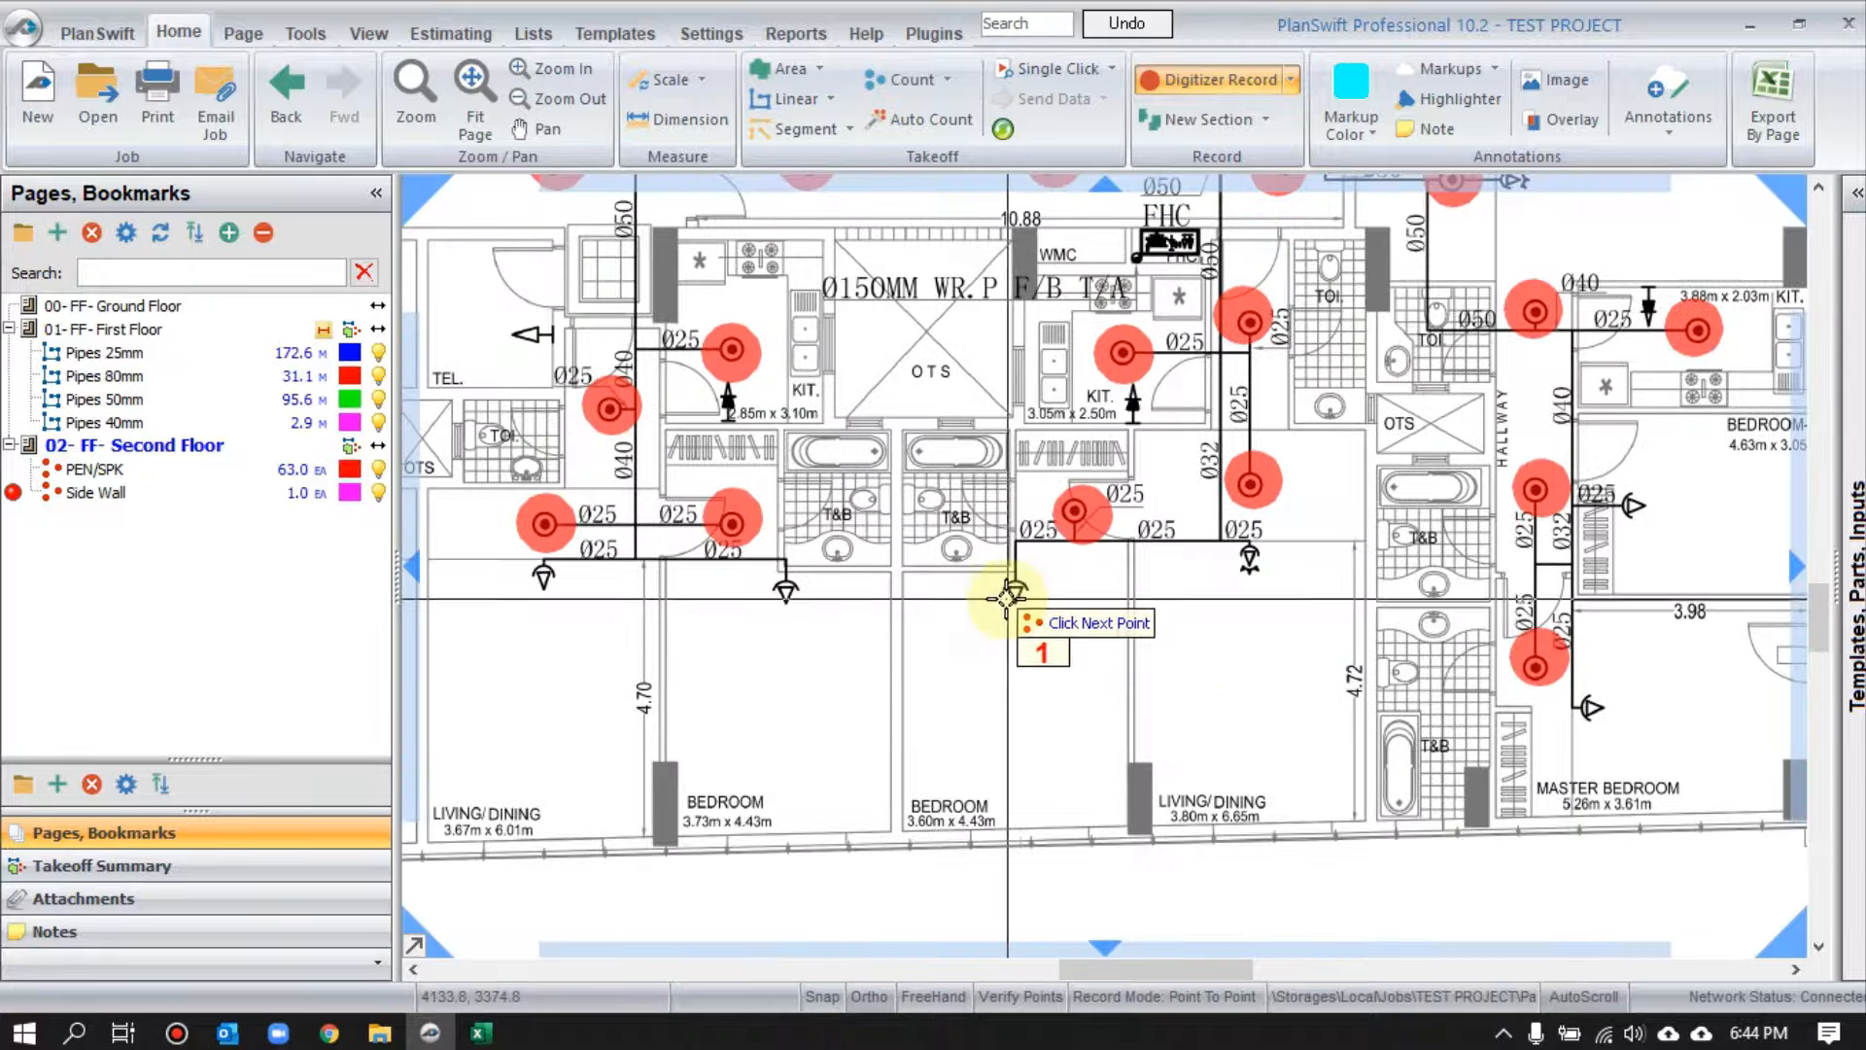
{"action": "left_click", "coordinate": [1017, 590]}
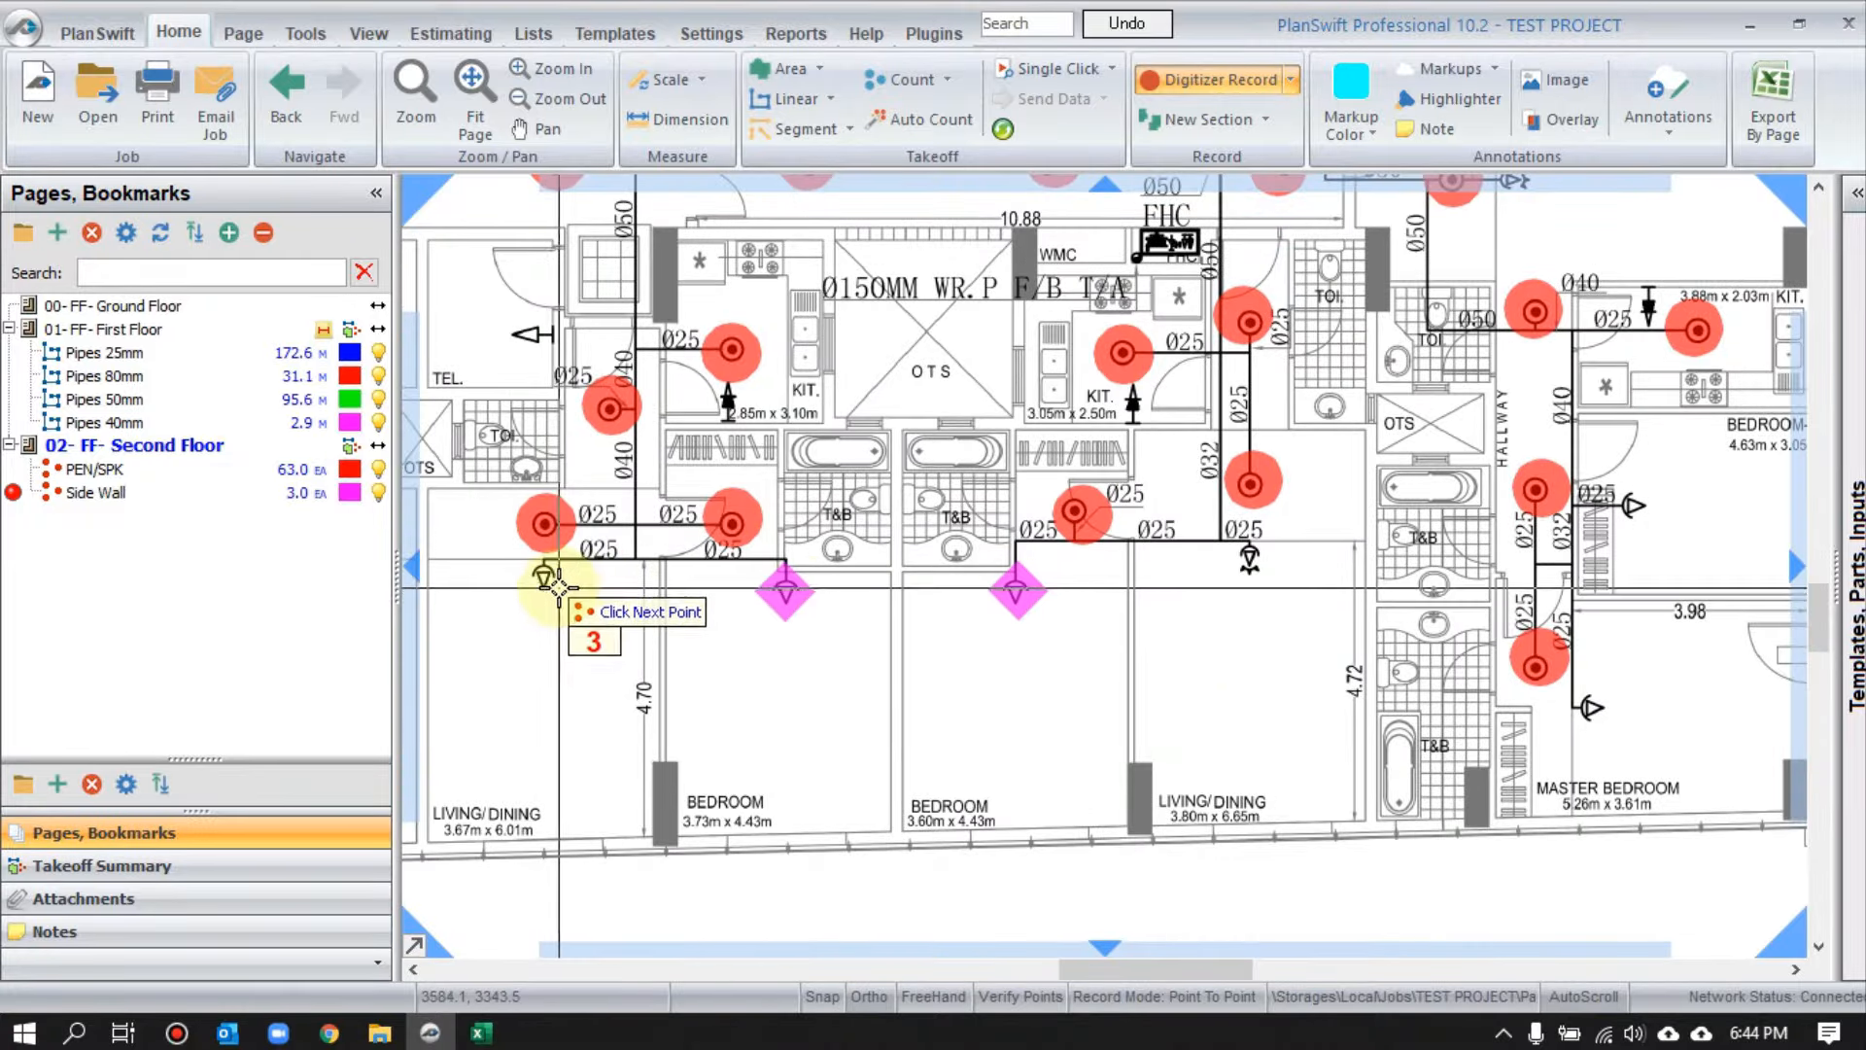
- Count the five side wall sprinklers from the 3.67m x 6.01m LIVING/DINING across to the 3.61m x 7.30m LIVING/DINING
{"action": "left_click_drag", "start_coordinate": [541, 699], "coordinate": [1190, 719]}
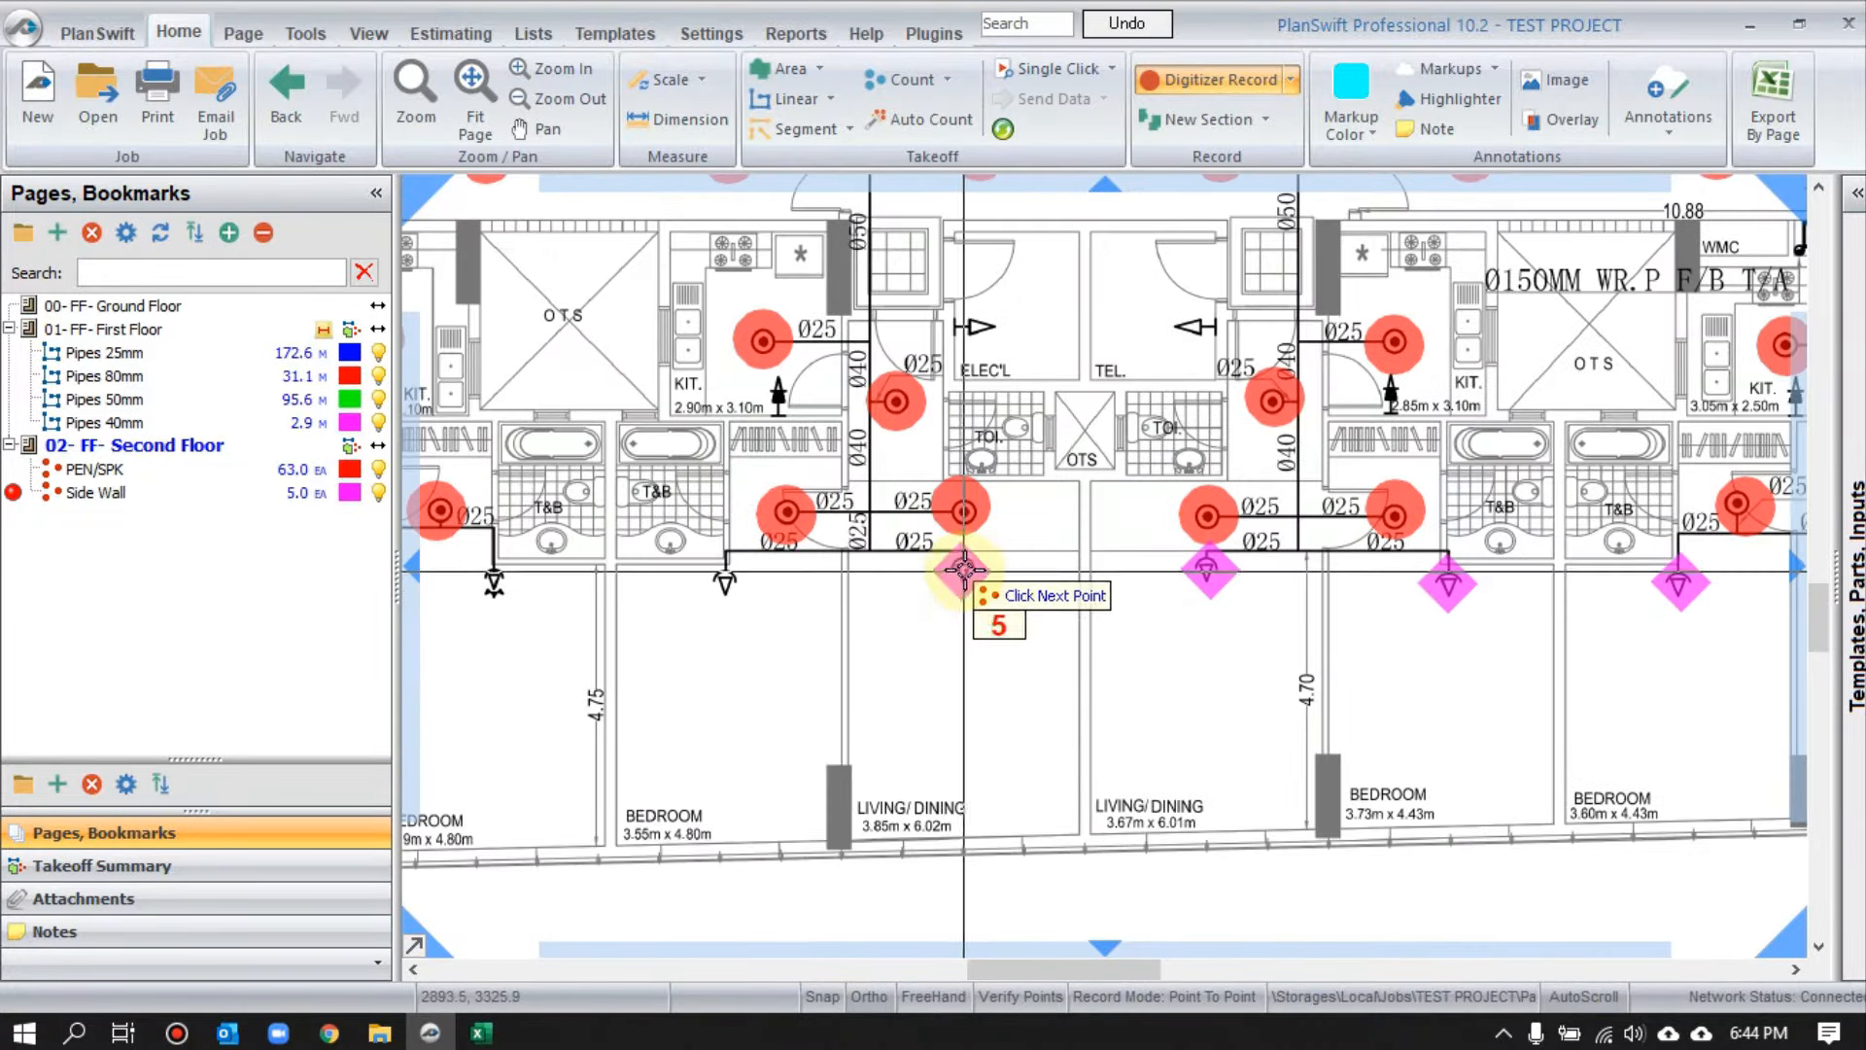
{"action": "left_click_drag", "start_coordinate": [602, 662], "coordinate": [1073, 707]}
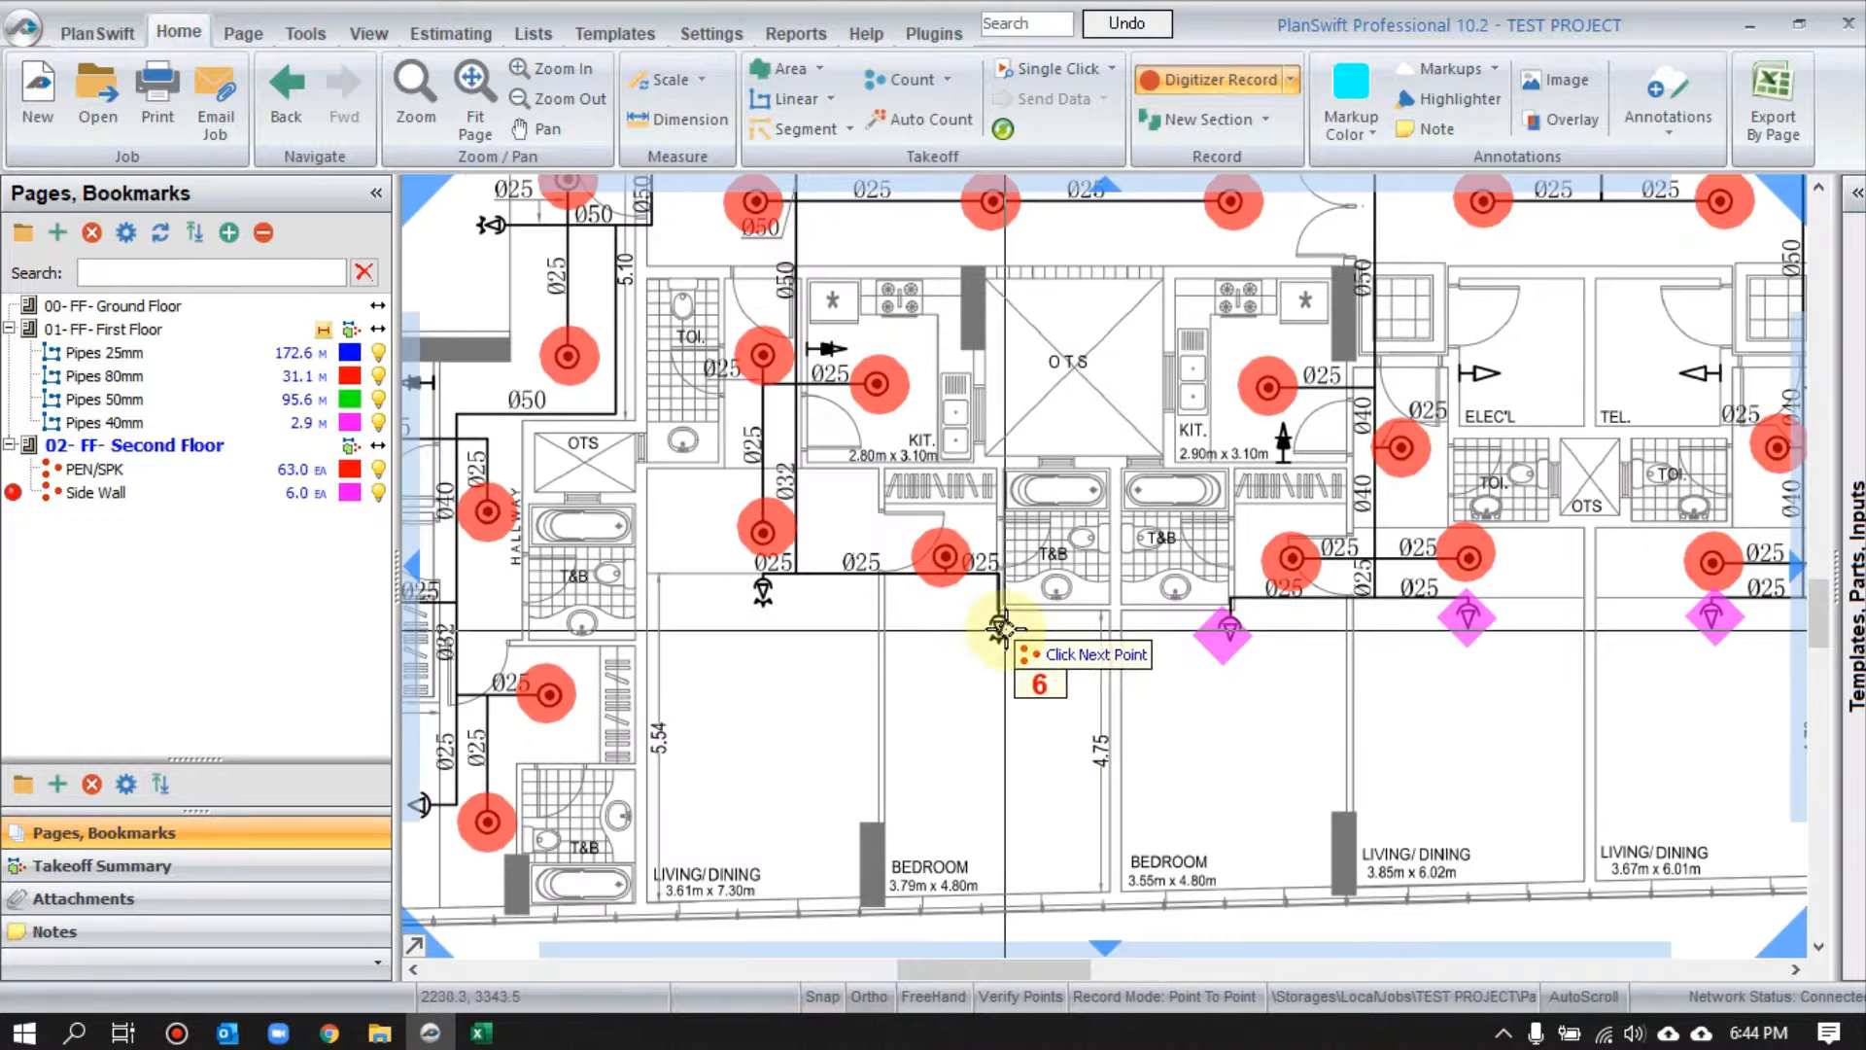
{"action": "left_click_drag", "start_coordinate": [663, 724], "coordinate": [1021, 627]}
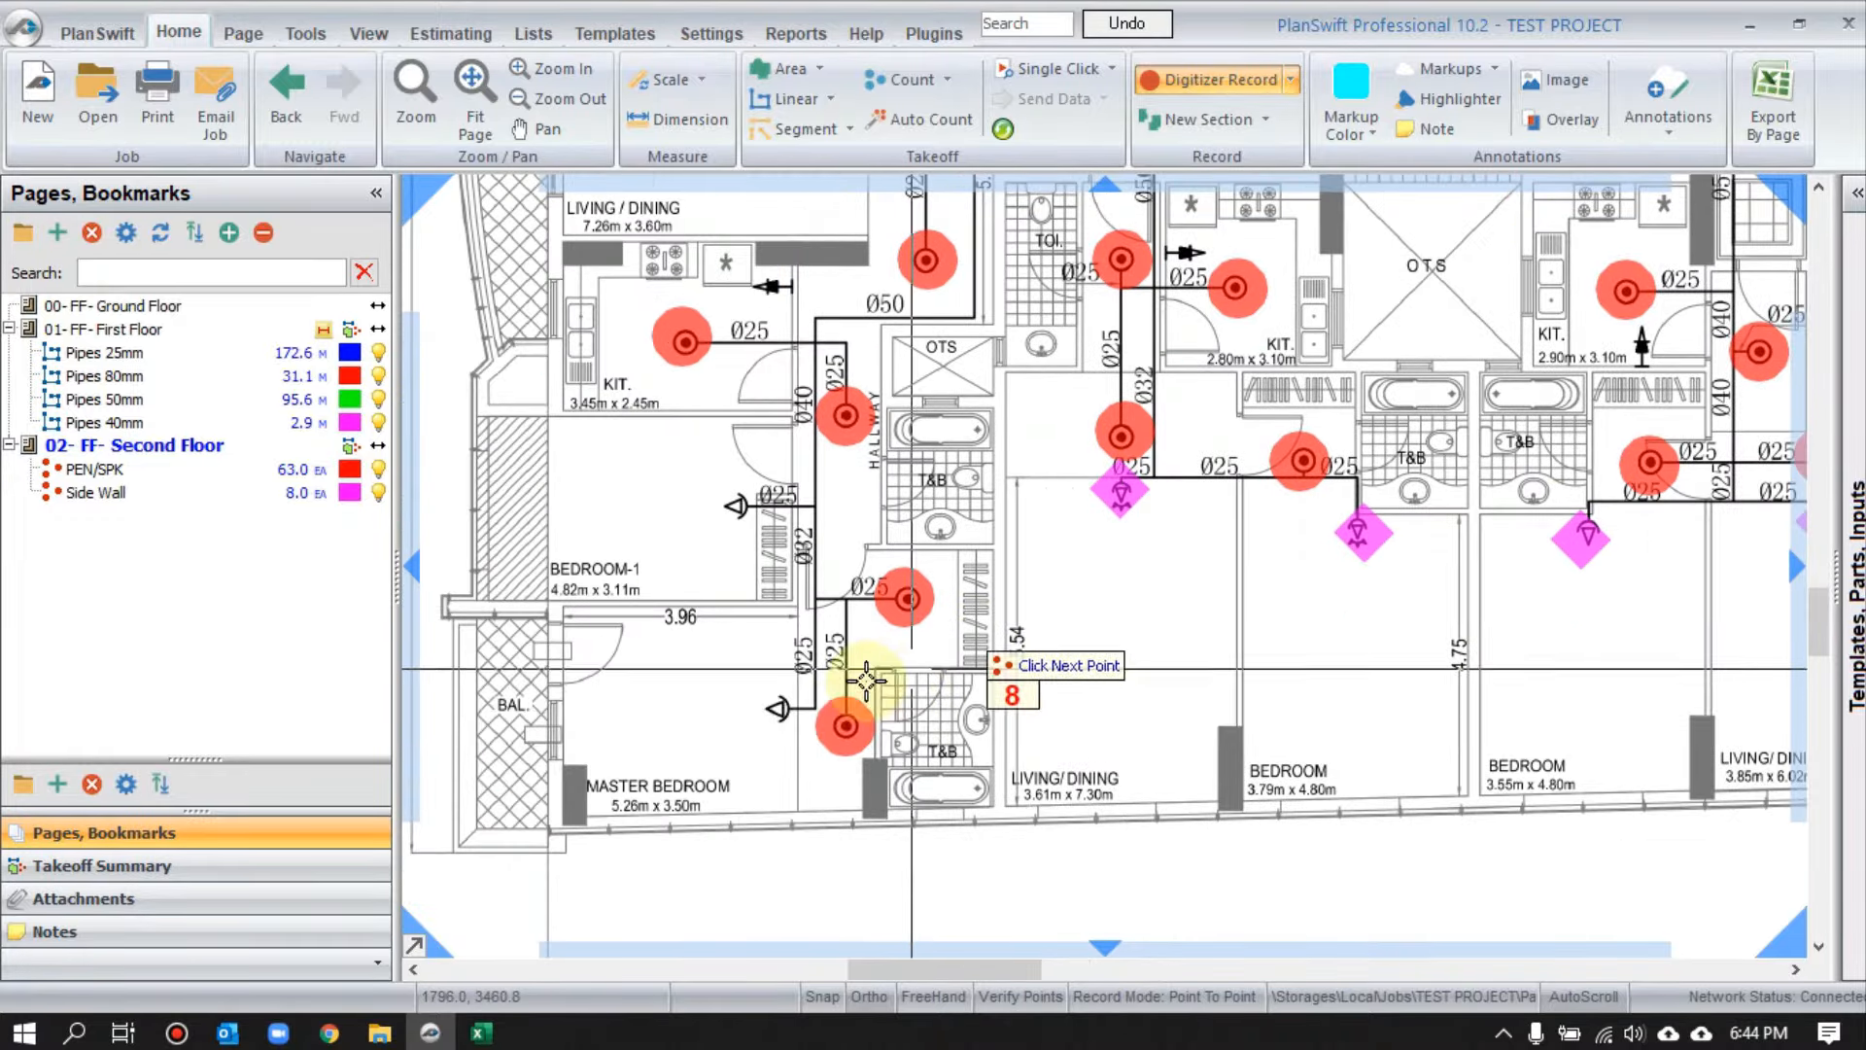
- Count the side wall sprinklers in the 5.26m x 3.50m MASTER BEDROOM, the BEDROOM-1 above it and the two balcony-side LIVING/DINING rooms
{"action": "left_click", "coordinate": [781, 711]}
{"action": "left_click", "coordinate": [743, 507]}
{"action": "scroll", "coordinate": [943, 434], "scroll_direction": "down", "scroll_amount": 2}
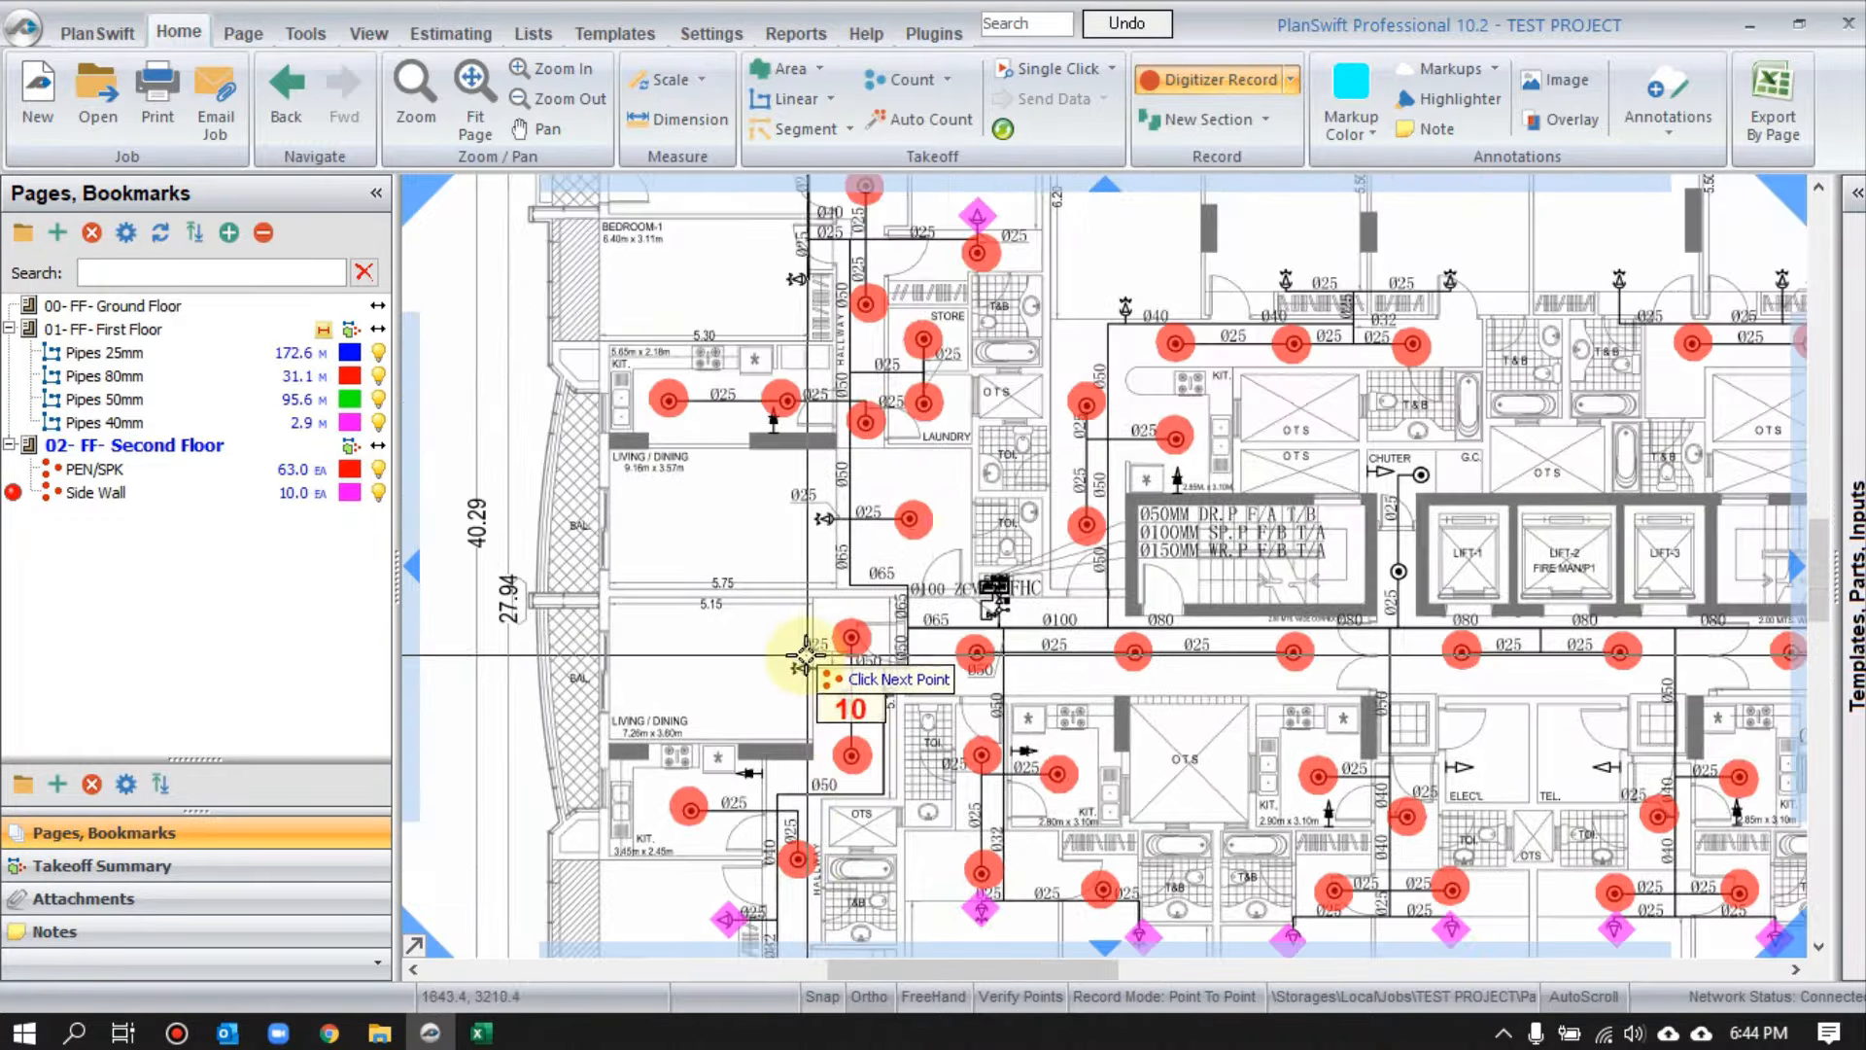
{"action": "left_click", "coordinate": [825, 518]}
{"action": "left_click_drag", "start_coordinate": [926, 478], "coordinate": [809, 685]}
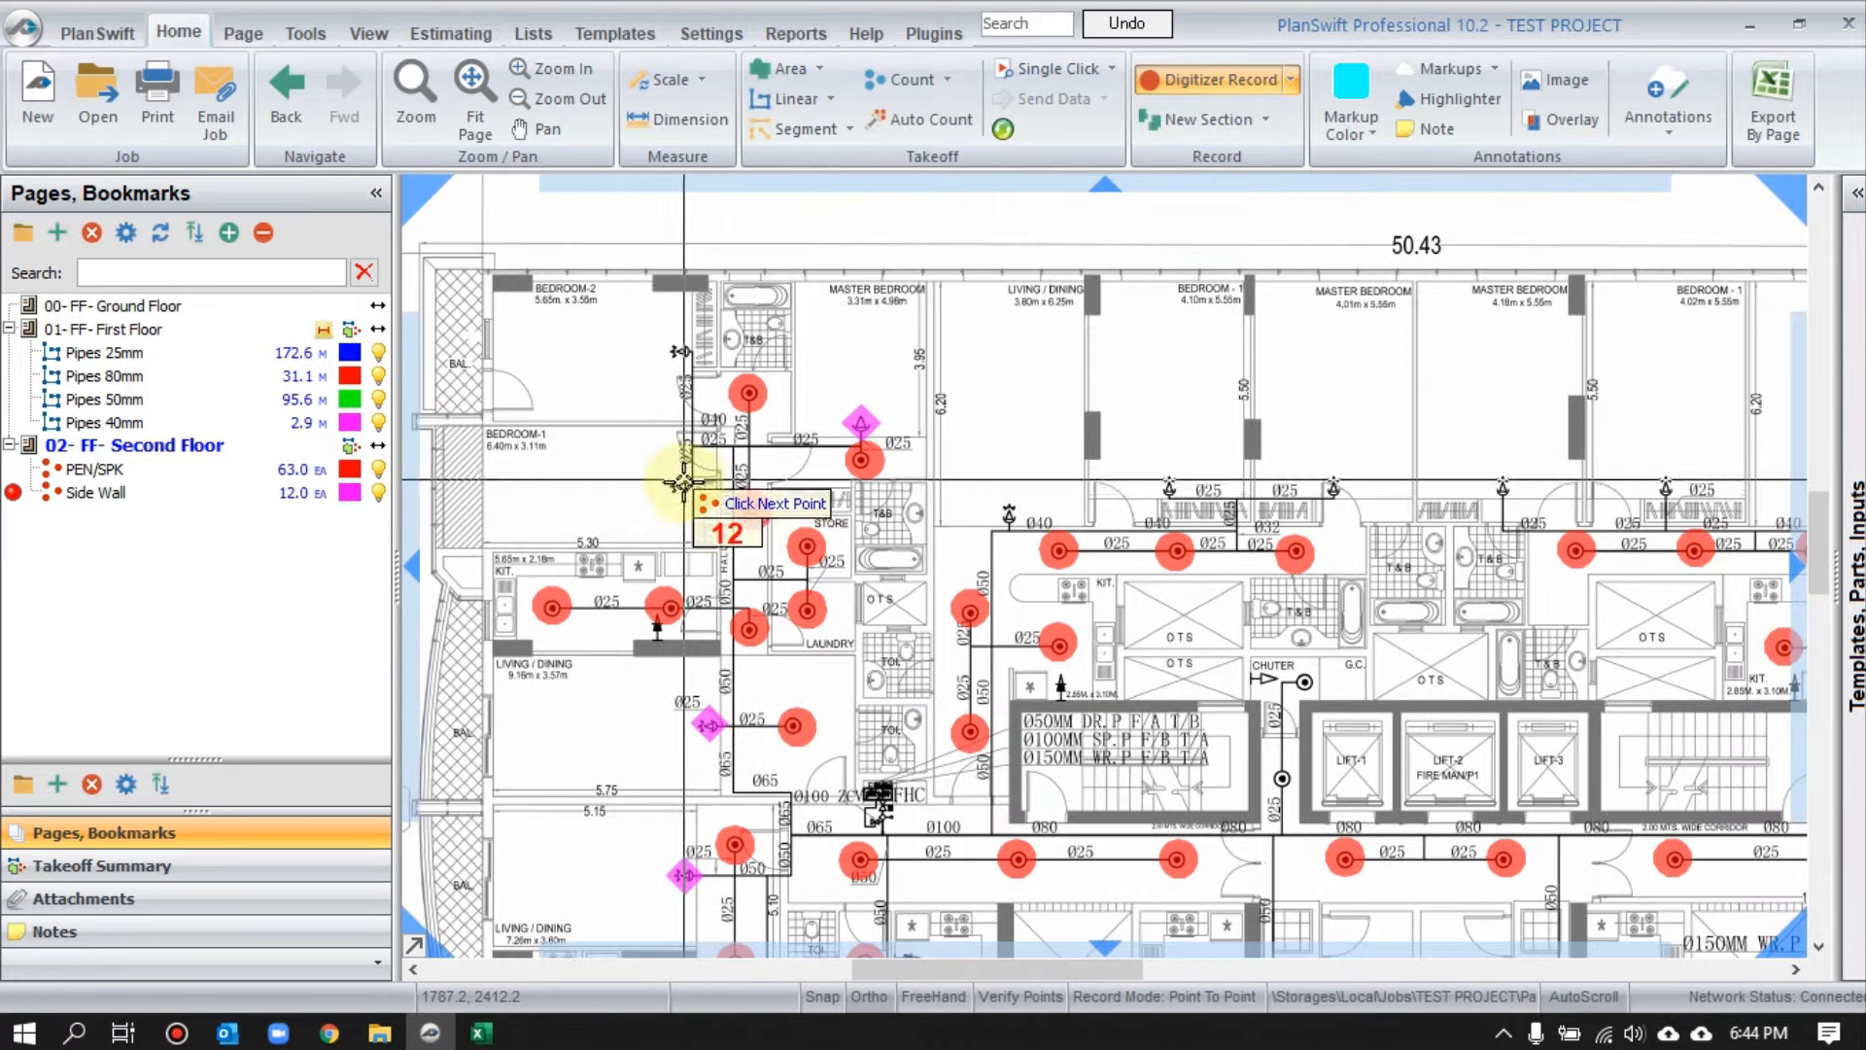
- Count the side wall sprinklers in BEDROOM-1 and BEDROOM-2 and the six along the row of bedrooms and LIVING/DINING rooms above the lifts
{"action": "left_click", "coordinate": [683, 483]}
{"action": "left_click", "coordinate": [673, 352]}
{"action": "left_click", "coordinate": [1008, 511]}
{"action": "left_click", "coordinate": [1171, 482]}
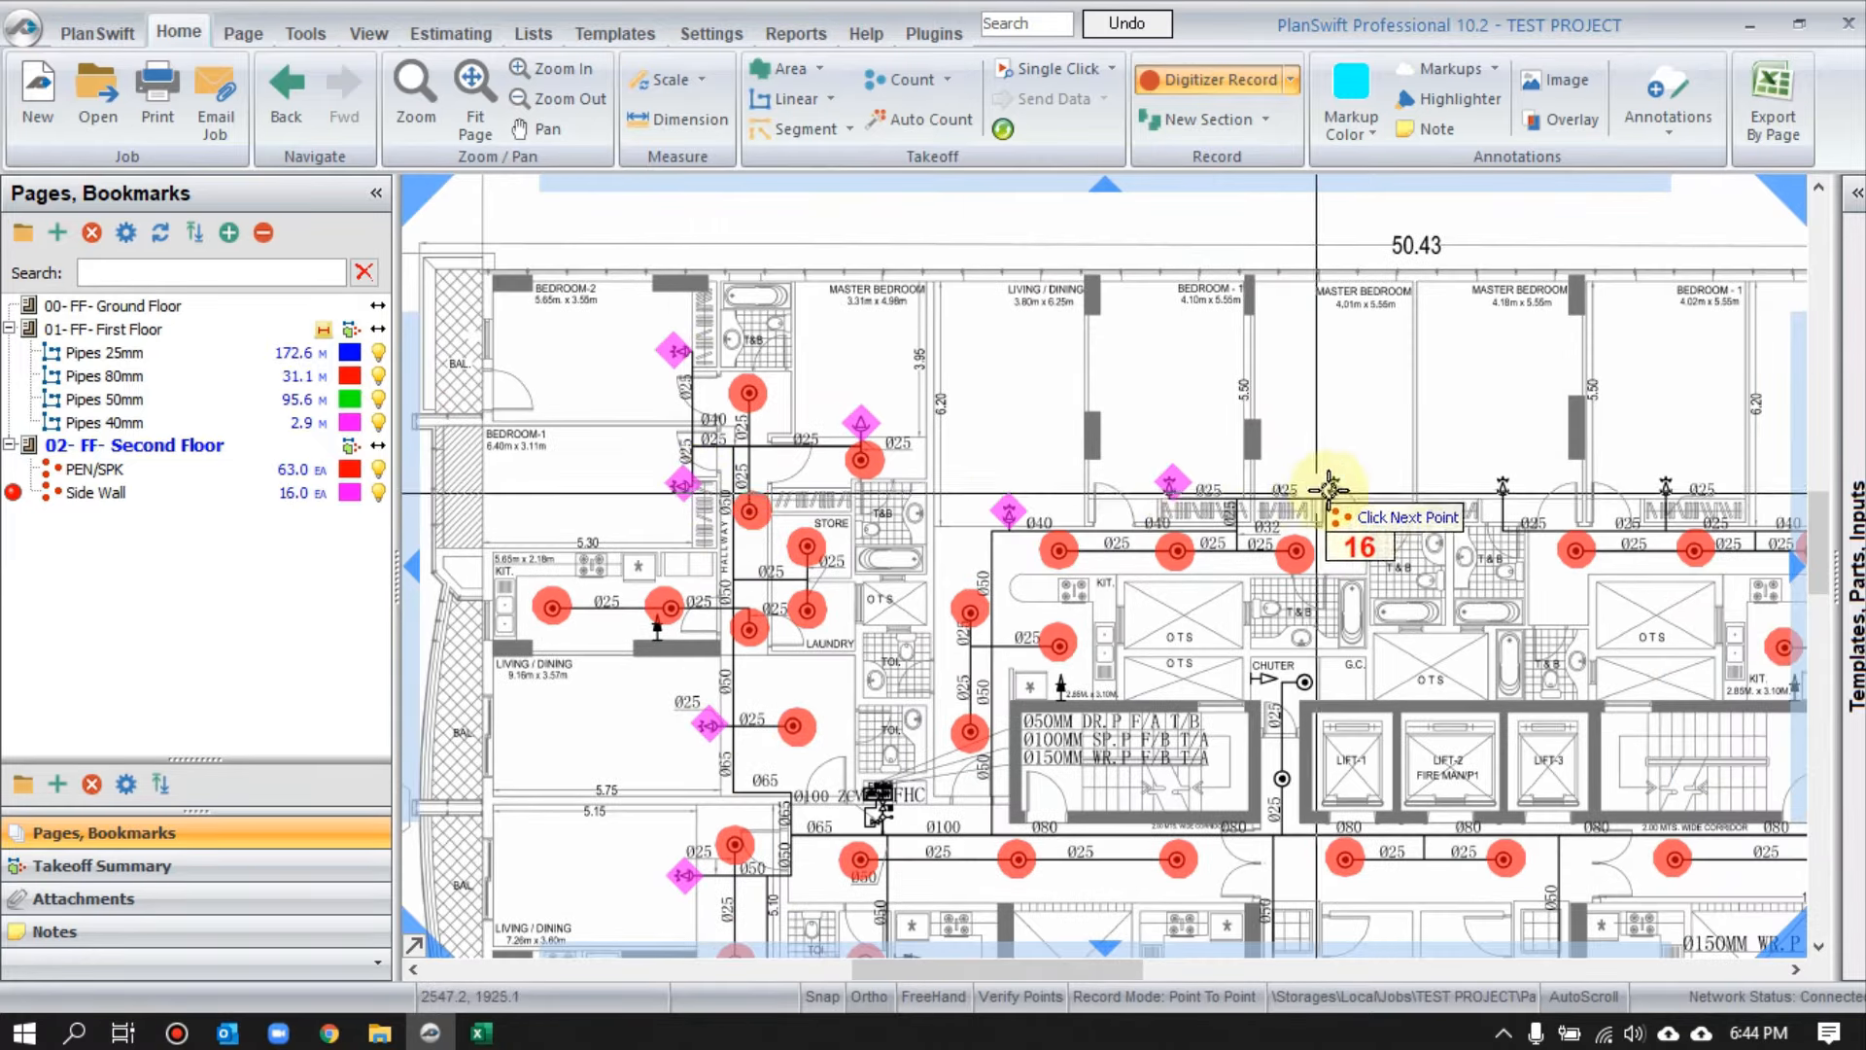
{"action": "left_click", "coordinate": [1337, 486]}
{"action": "left_click", "coordinate": [1506, 486]}
{"action": "left_click", "coordinate": [1667, 486]}
{"action": "left_click", "coordinate": [999, 398]}
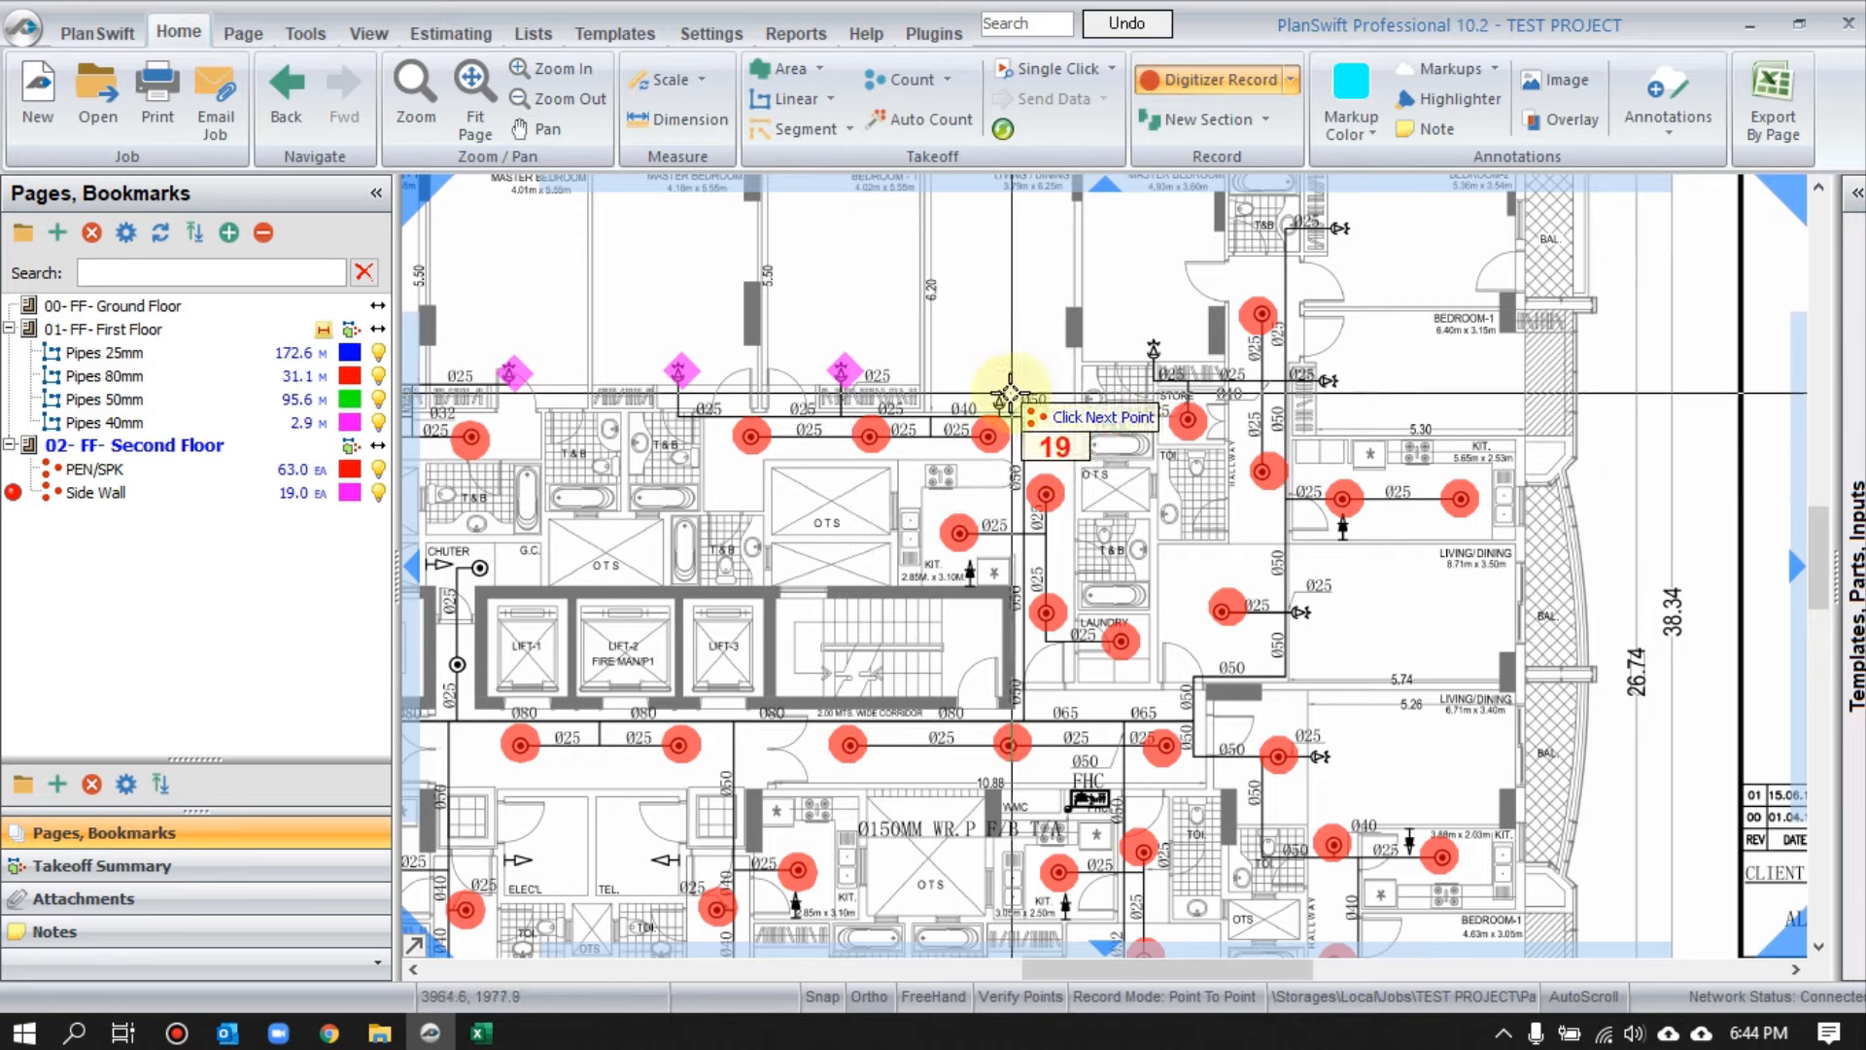
- Count the five side wall sprinklers in the 4.93m x 3.60m MASTER BEDROOM, BEDROOM-2, BEDROOM-1 and the two LIVING/DINING rooms below
{"action": "left_click", "coordinate": [1155, 345]}
{"action": "left_click", "coordinate": [1341, 228]}
{"action": "left_click", "coordinate": [1324, 382]}
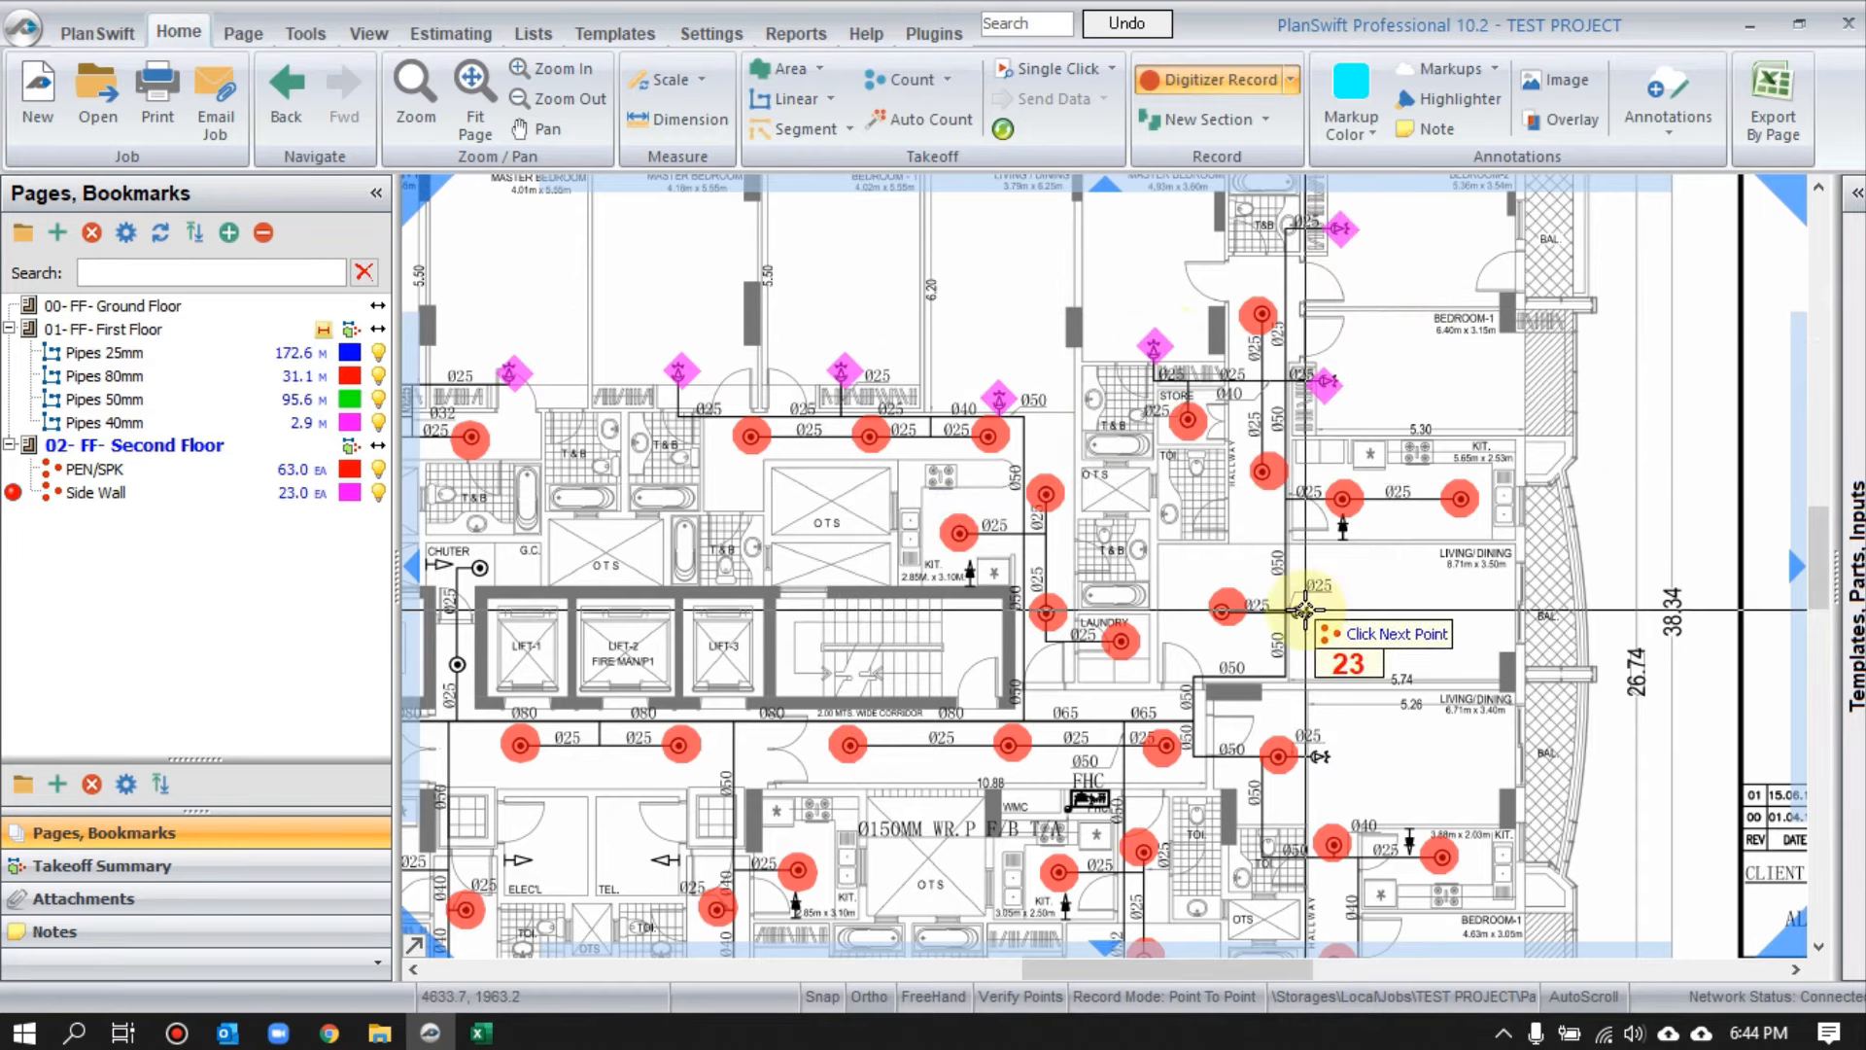
{"action": "left_click", "coordinate": [1308, 611]}
{"action": "left_click", "coordinate": [1324, 758]}
{"action": "scroll", "coordinate": [1264, 757], "scroll_direction": "up", "scroll_amount": 2}
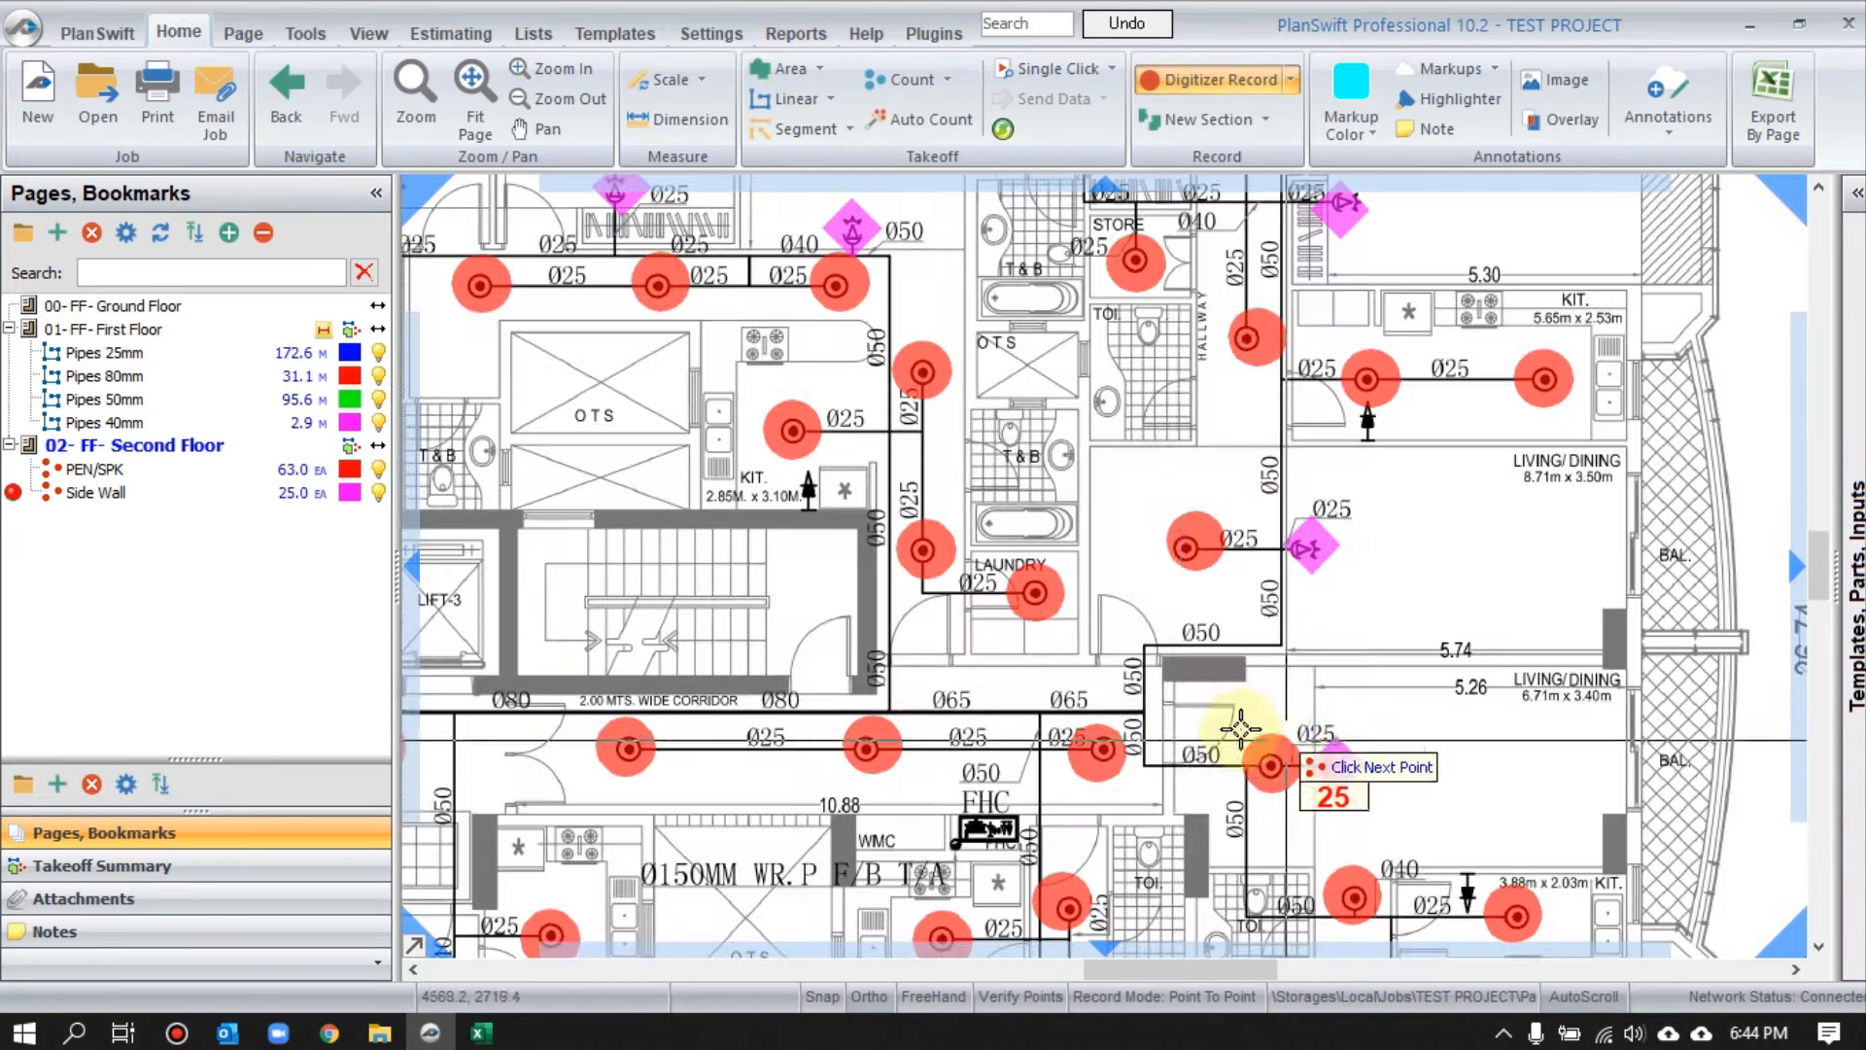
- Stop recording the Side Wall sprinkler count on the second floor plan
{"action": "left_click_drag", "start_coordinate": [1018, 539], "coordinate": [1112, 513]}
{"action": "right_click", "coordinate": [1013, 467]}
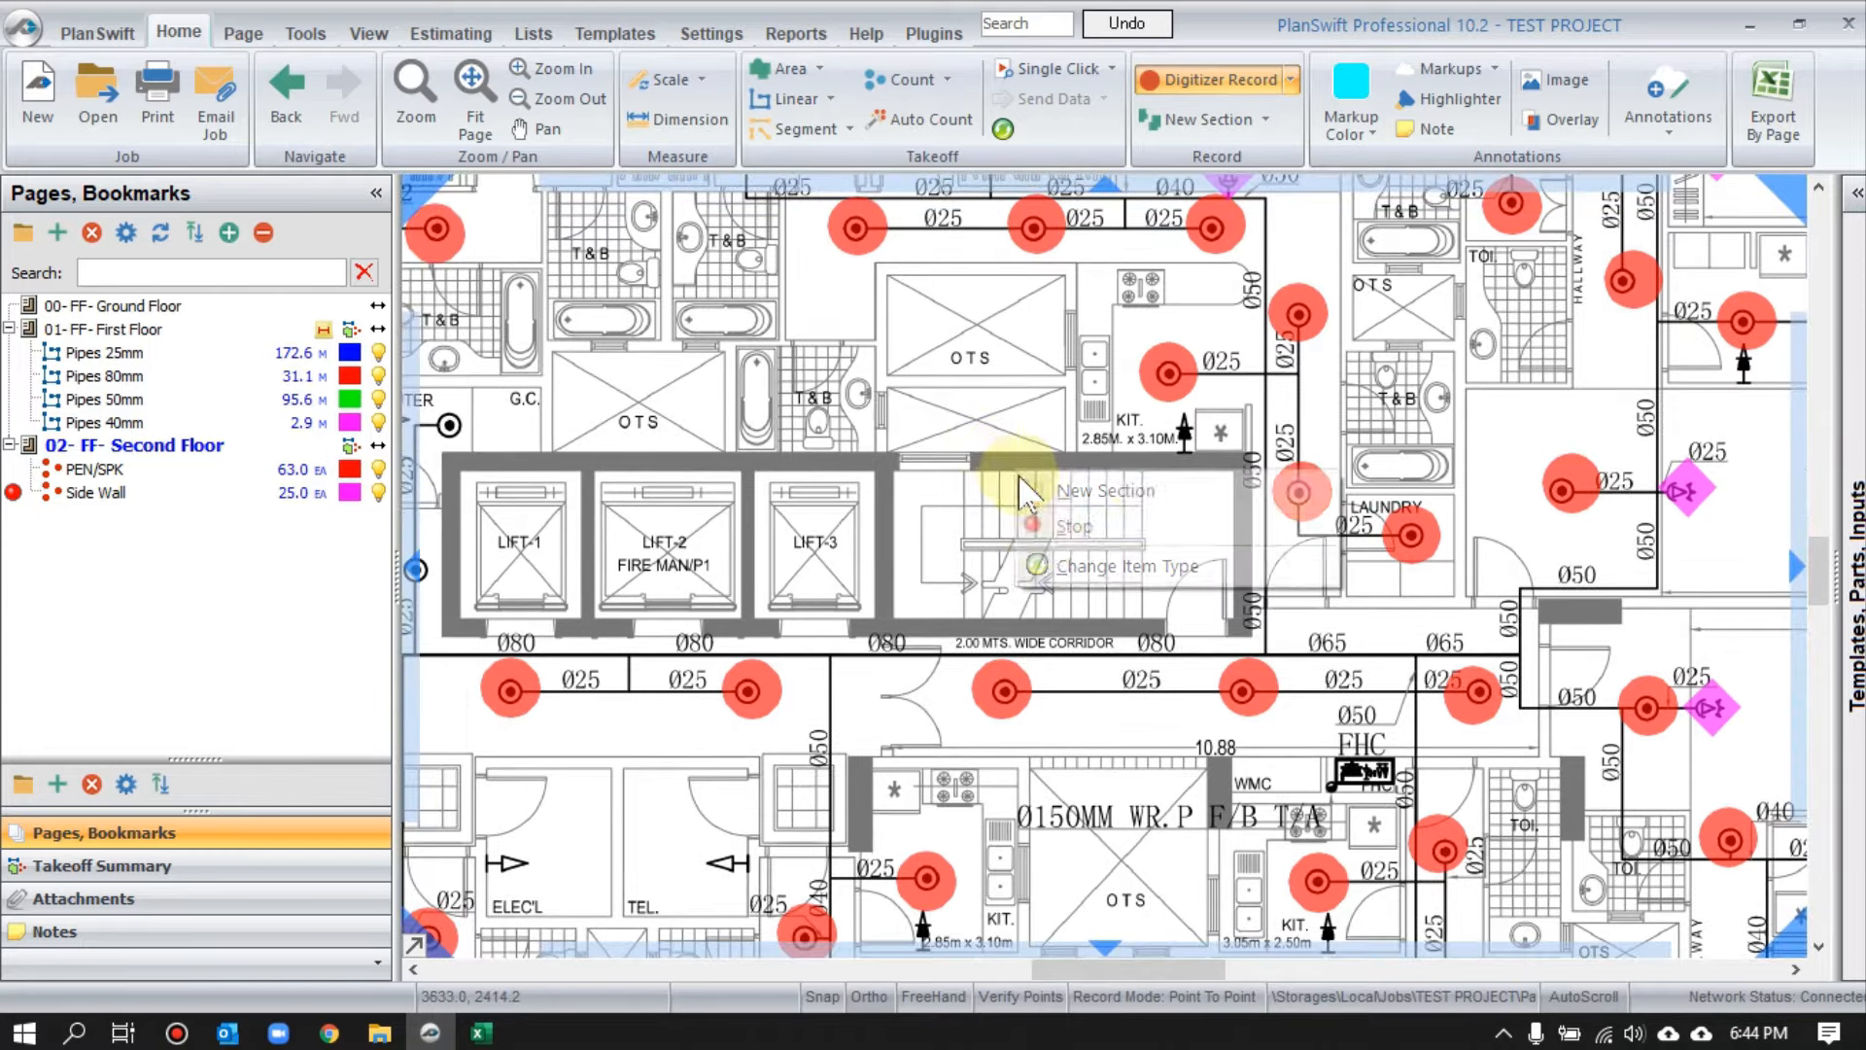
{"action": "left_click", "coordinate": [1043, 535]}
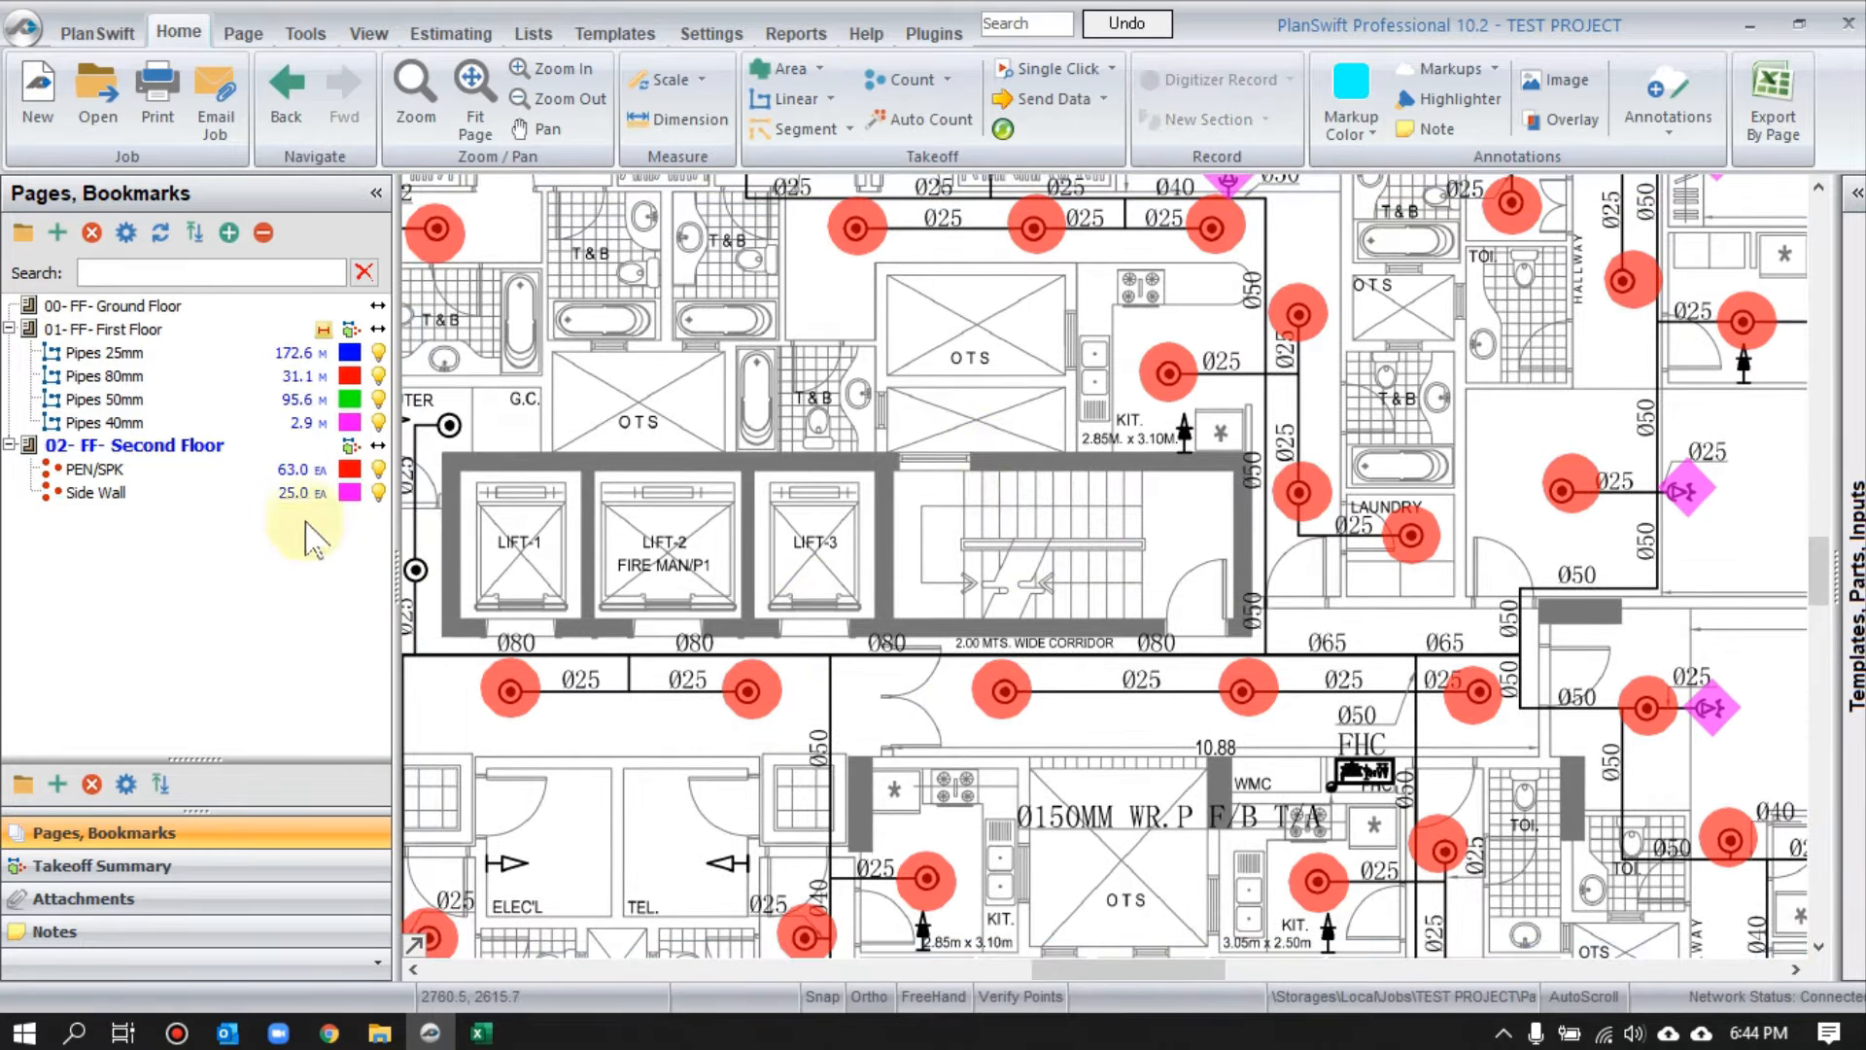
- Check the Fire Fighting BOQ in Excel, and examine the second floor plan and its legend for the fire extinguisher symbols
{"action": "left_click", "coordinate": [478, 1031]}
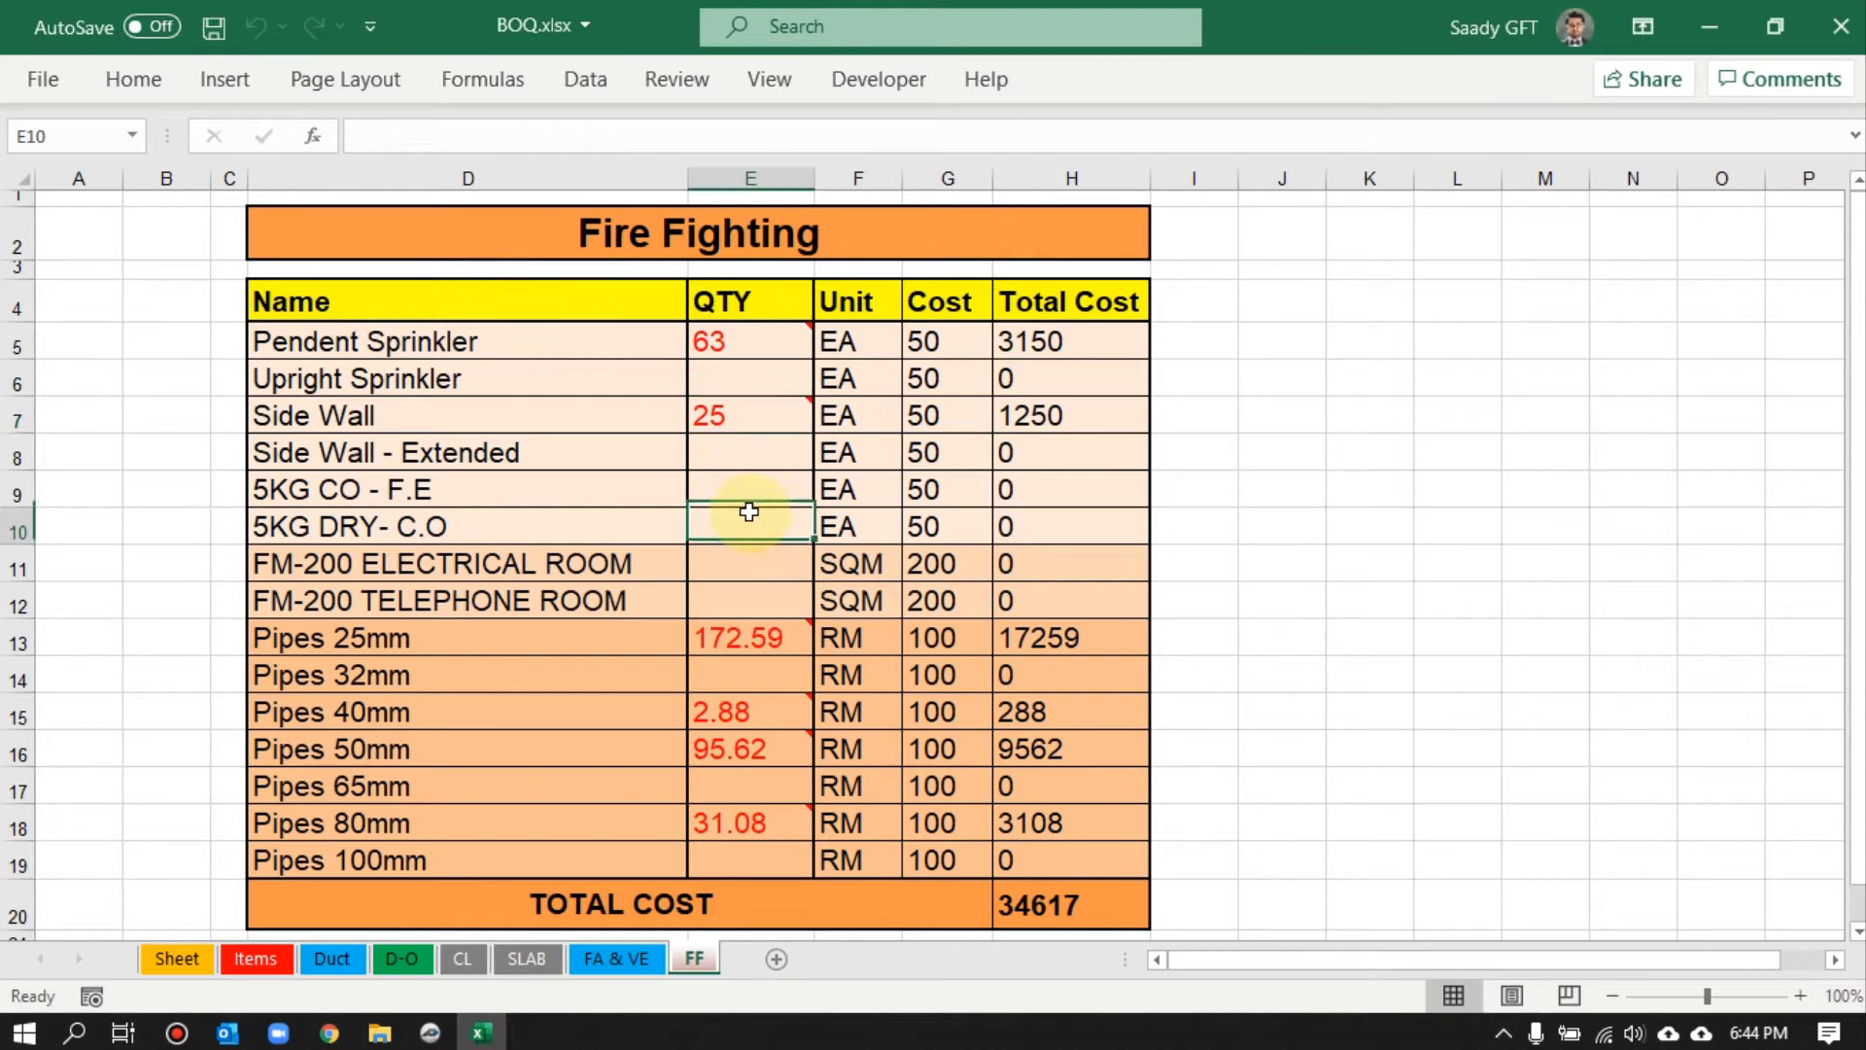
{"action": "left_click", "coordinate": [436, 1031]}
{"action": "left_click_drag", "start_coordinate": [912, 641], "coordinate": [1147, 567]}
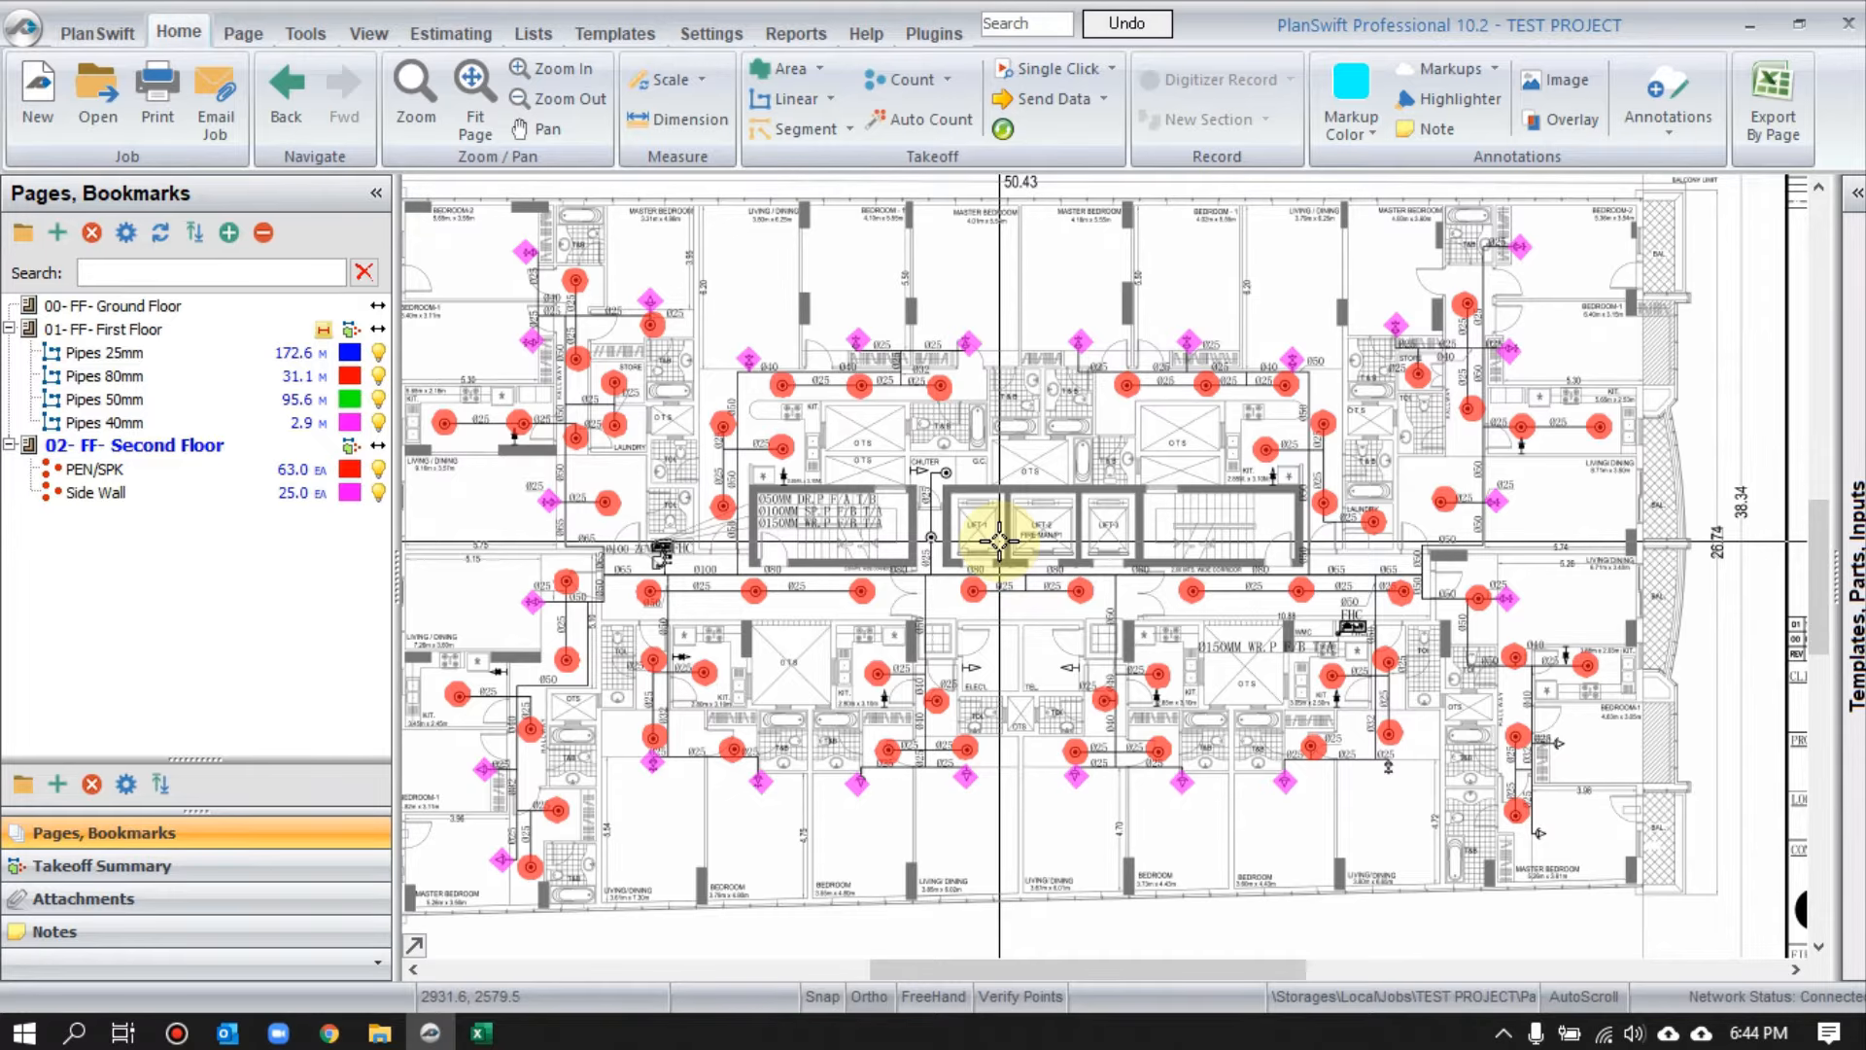
{"action": "scroll", "coordinate": [1555, 729], "scroll_direction": "up", "scroll_amount": 2}
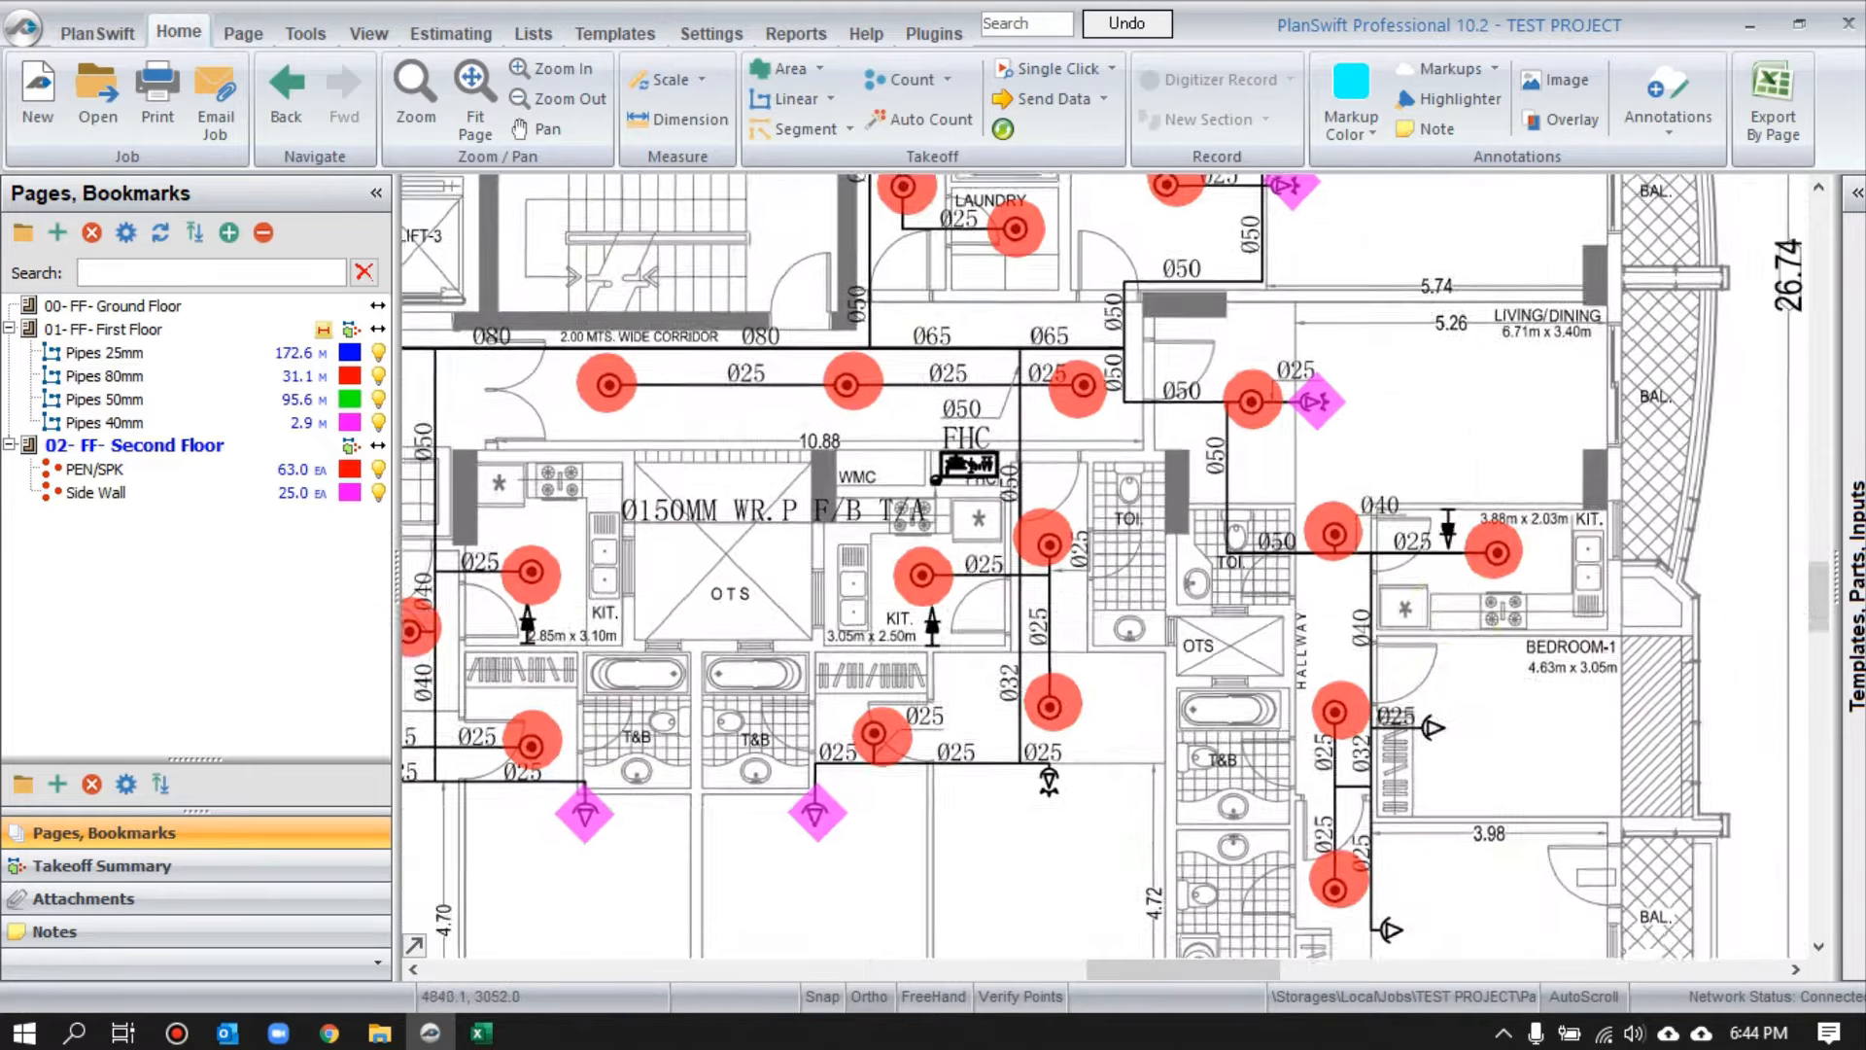
{"action": "scroll", "coordinate": [857, 647], "scroll_direction": "up", "scroll_amount": 2}
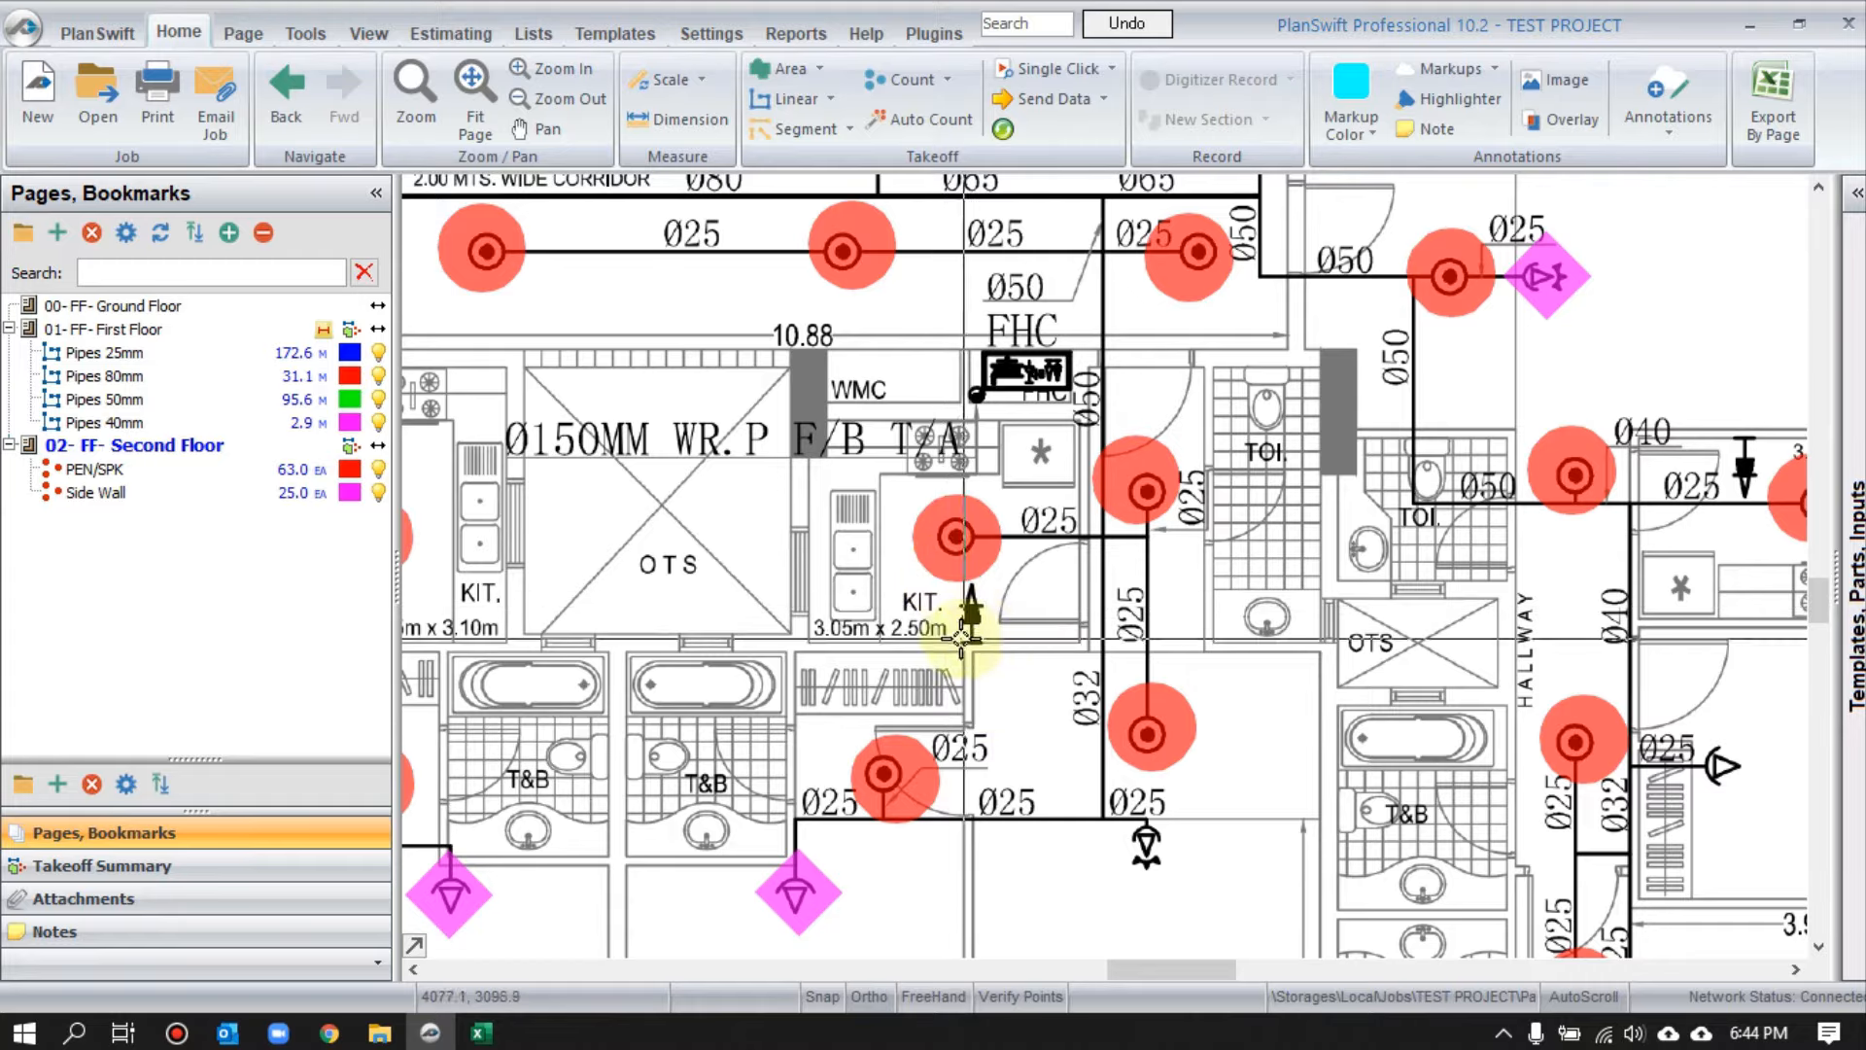
{"action": "scroll", "coordinate": [947, 700], "scroll_direction": "down", "scroll_amount": 1}
{"action": "mouse_move", "coordinate": [1380, 321]}
{"action": "left_mouse_down"}
{"action": "mouse_move", "coordinate": [992, 779]}
{"action": "mouse_move", "coordinate": [1040, 777]}
{"action": "left_mouse_up"}
{"action": "mouse_move", "coordinate": [1402, 472]}
{"action": "left_mouse_down"}
{"action": "mouse_move", "coordinate": [1276, 705]}
{"action": "mouse_move", "coordinate": [1261, 838]}
{"action": "left_mouse_up"}
{"action": "left_click_drag", "start_coordinate": [1248, 342], "coordinate": [1220, 551]}
{"action": "scroll", "coordinate": [1220, 549], "scroll_direction": "up", "scroll_amount": 1}
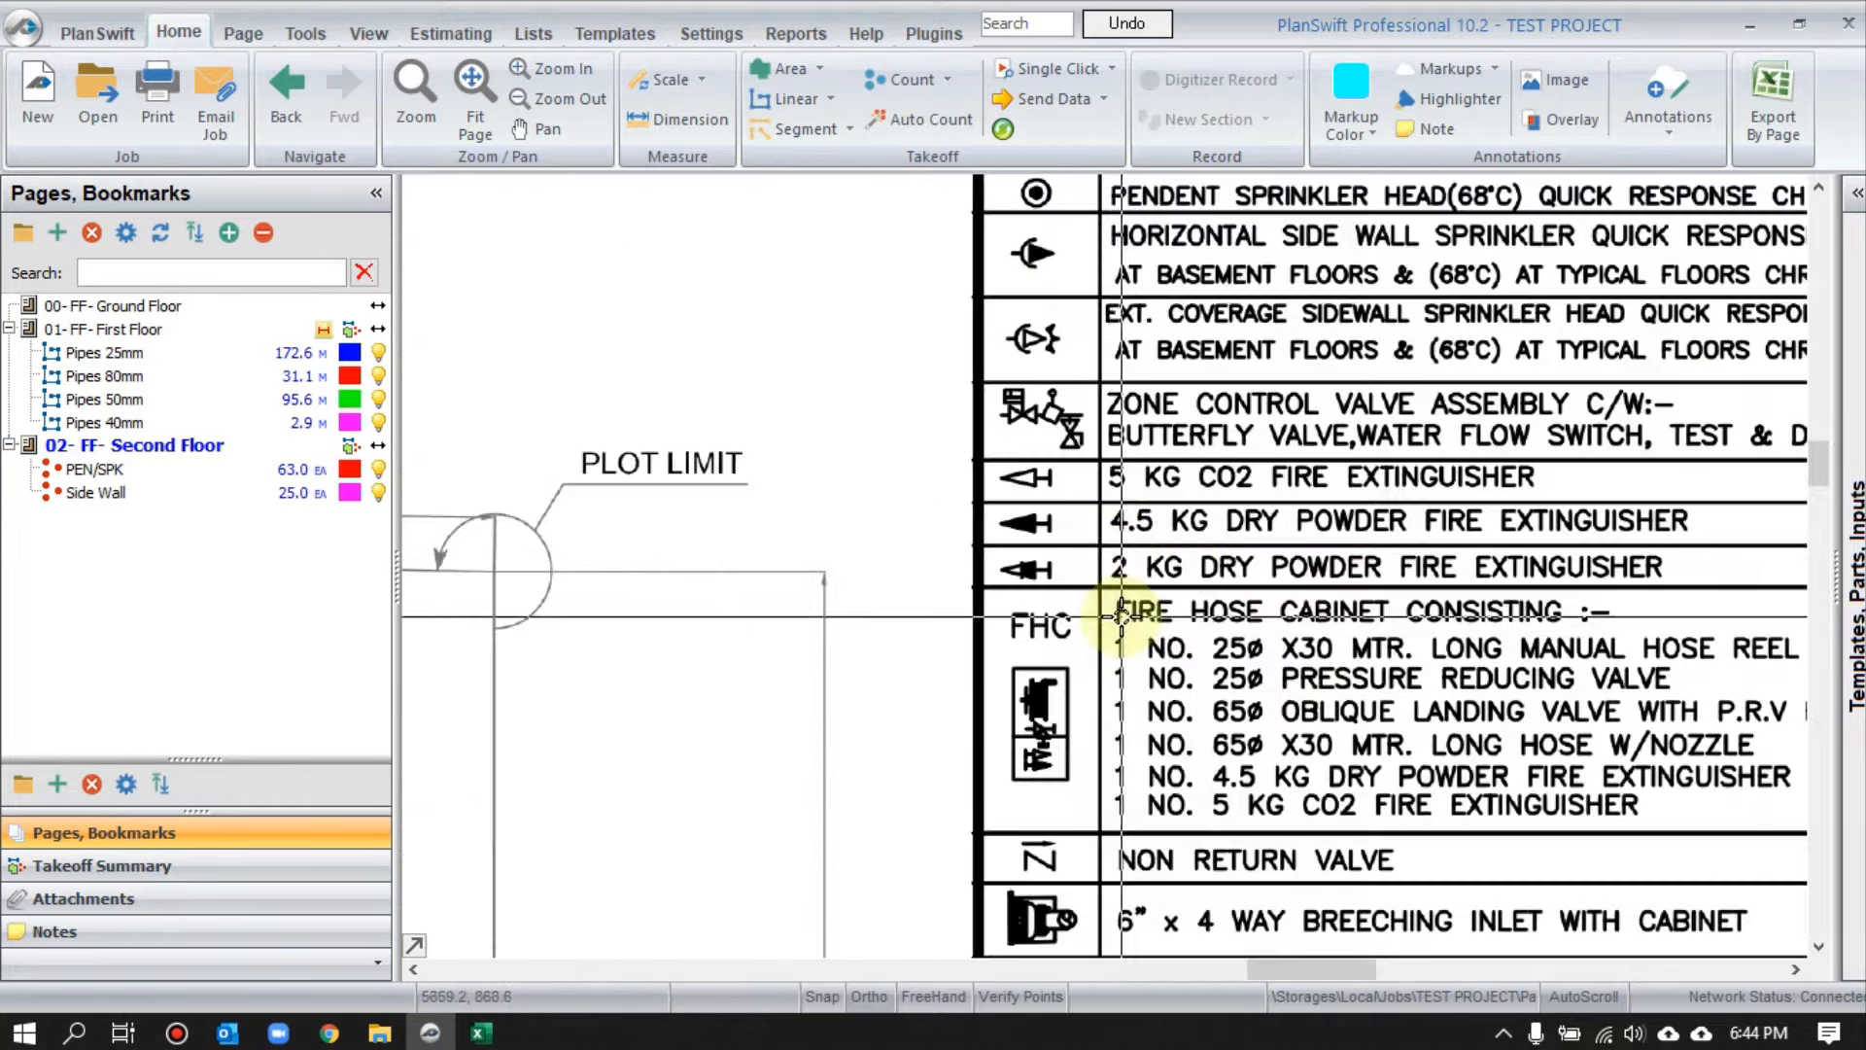
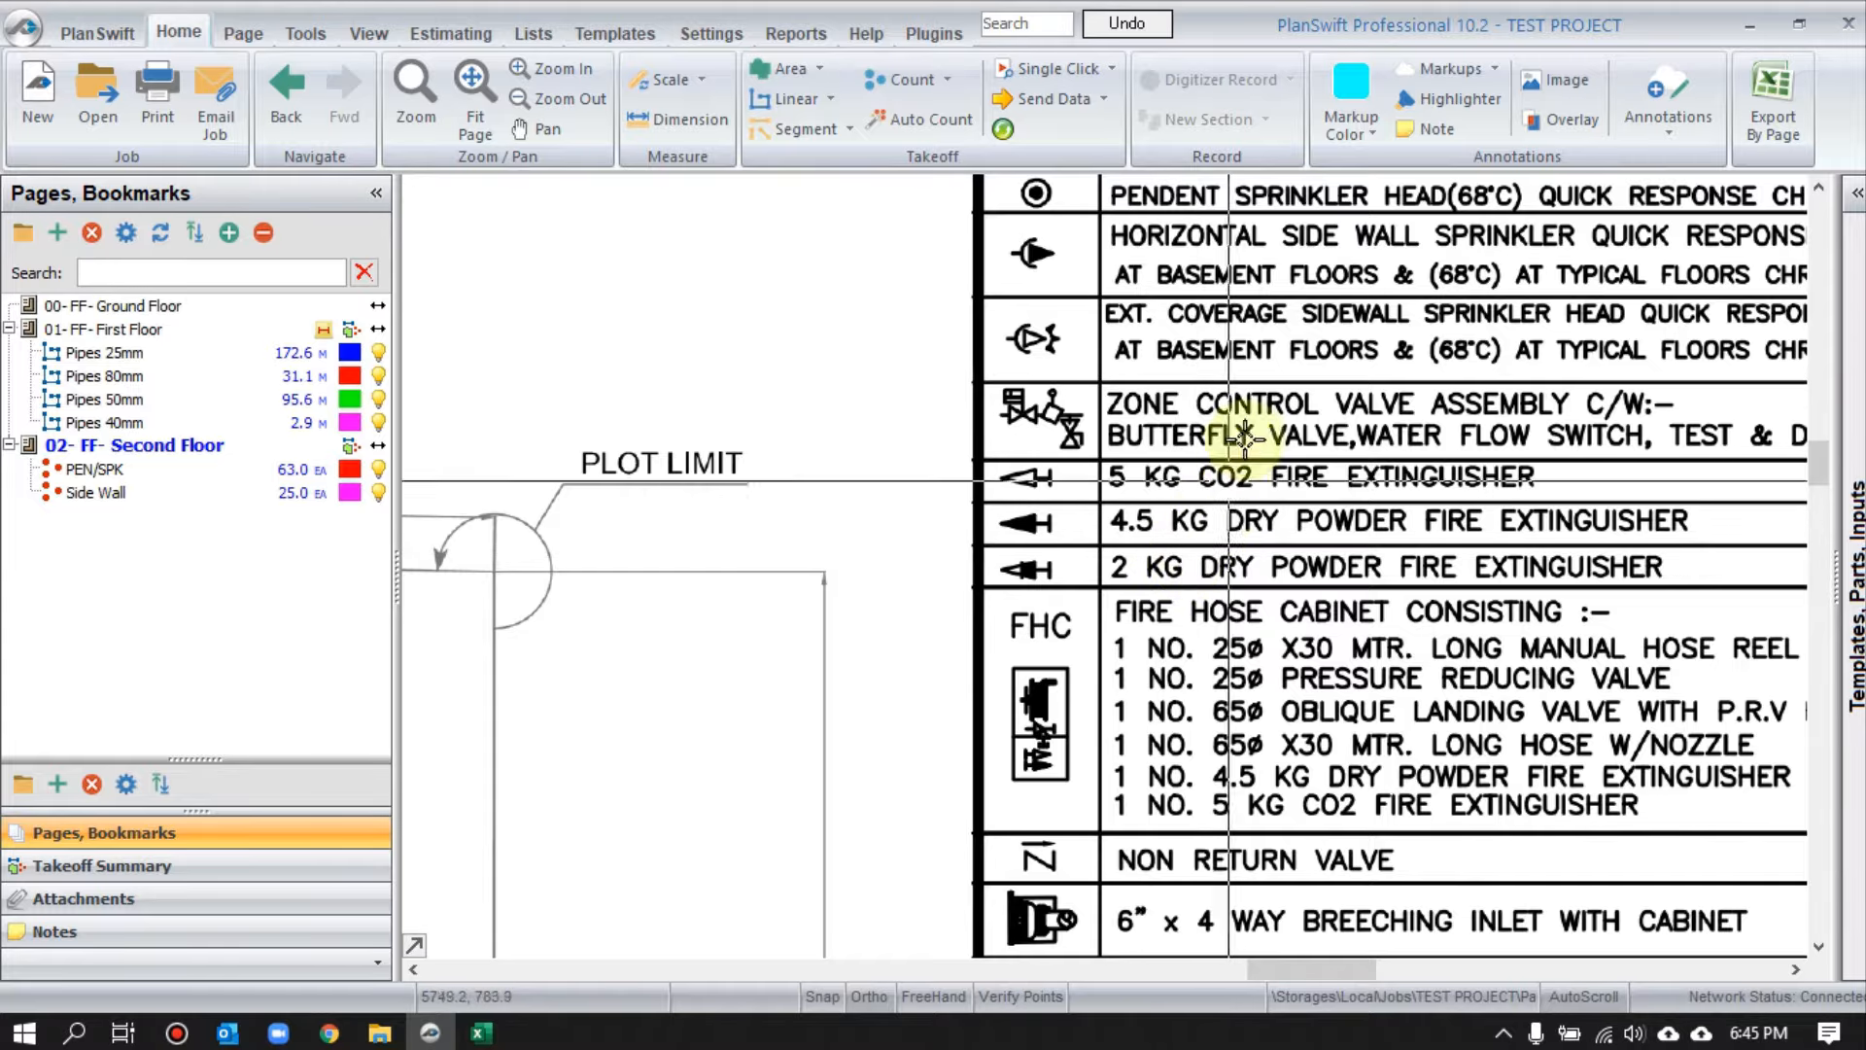
{"action": "scroll", "coordinate": [1309, 420], "scroll_direction": "down", "scroll_amount": 6}
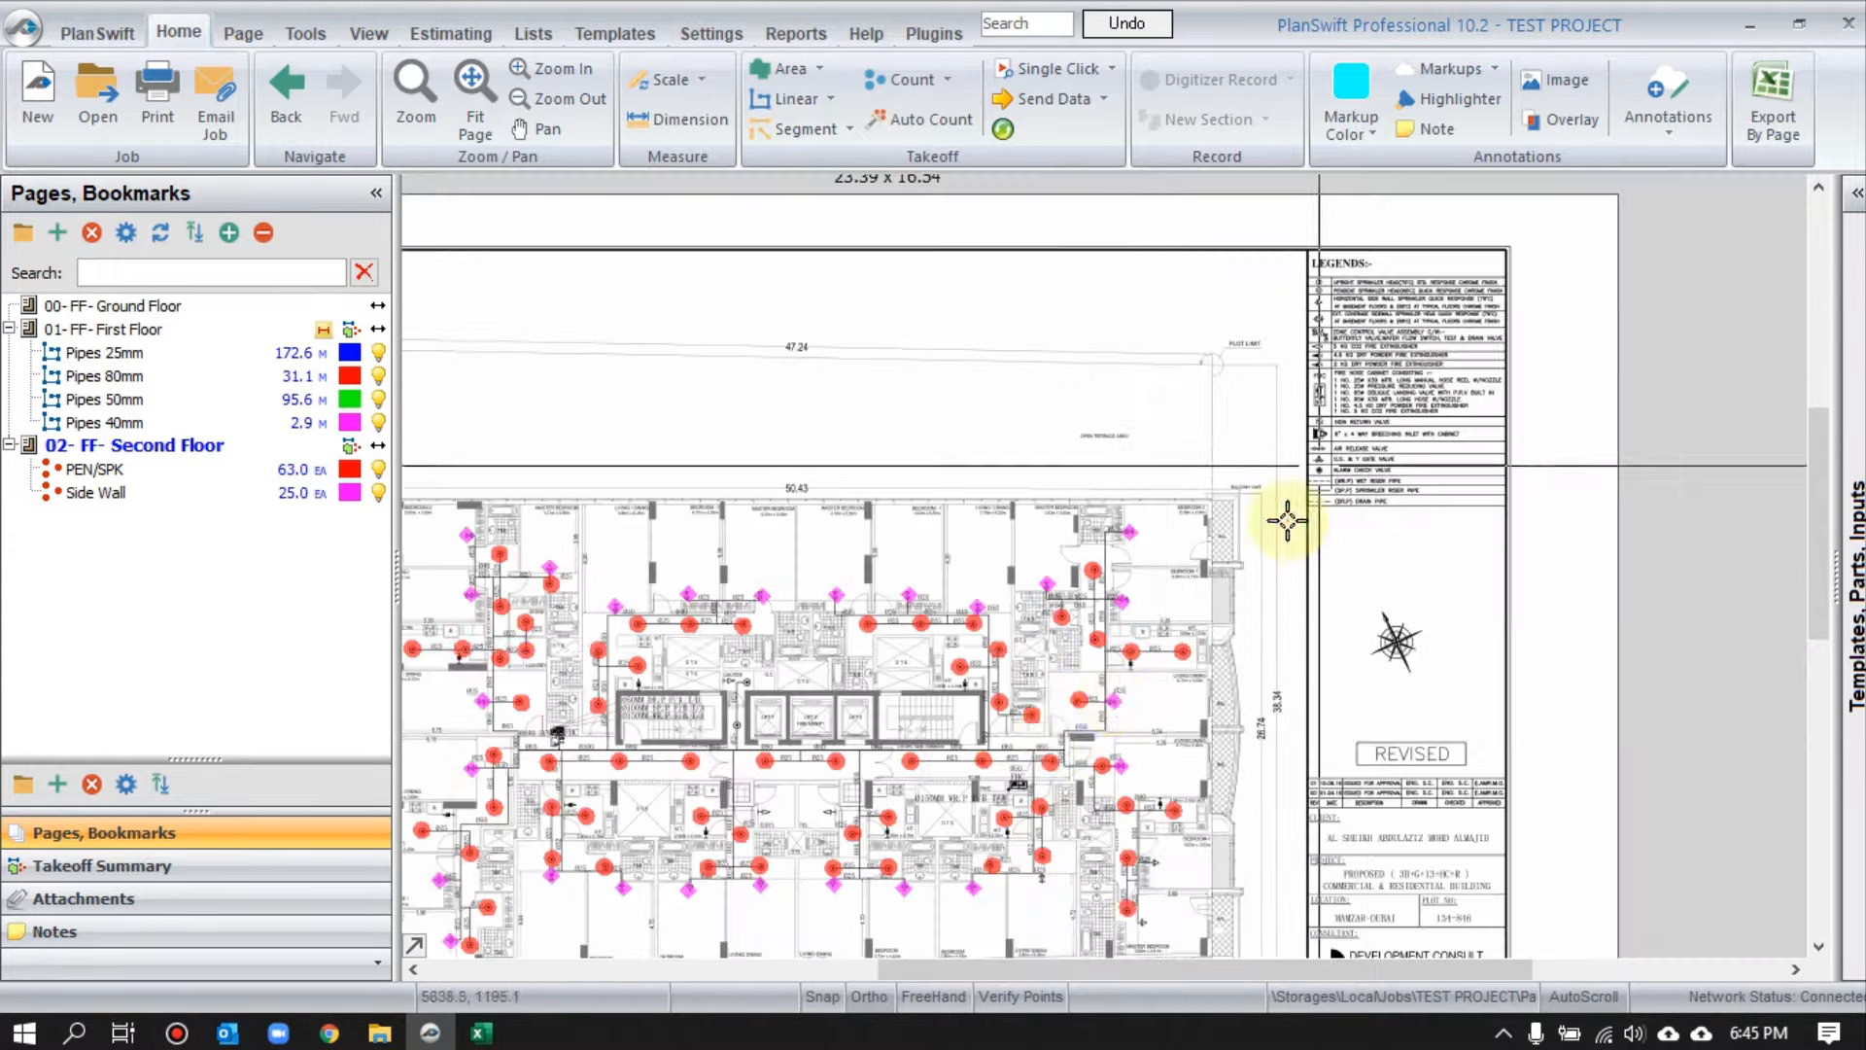
{"action": "scroll", "coordinate": [1239, 583], "scroll_direction": "up", "scroll_amount": 5}
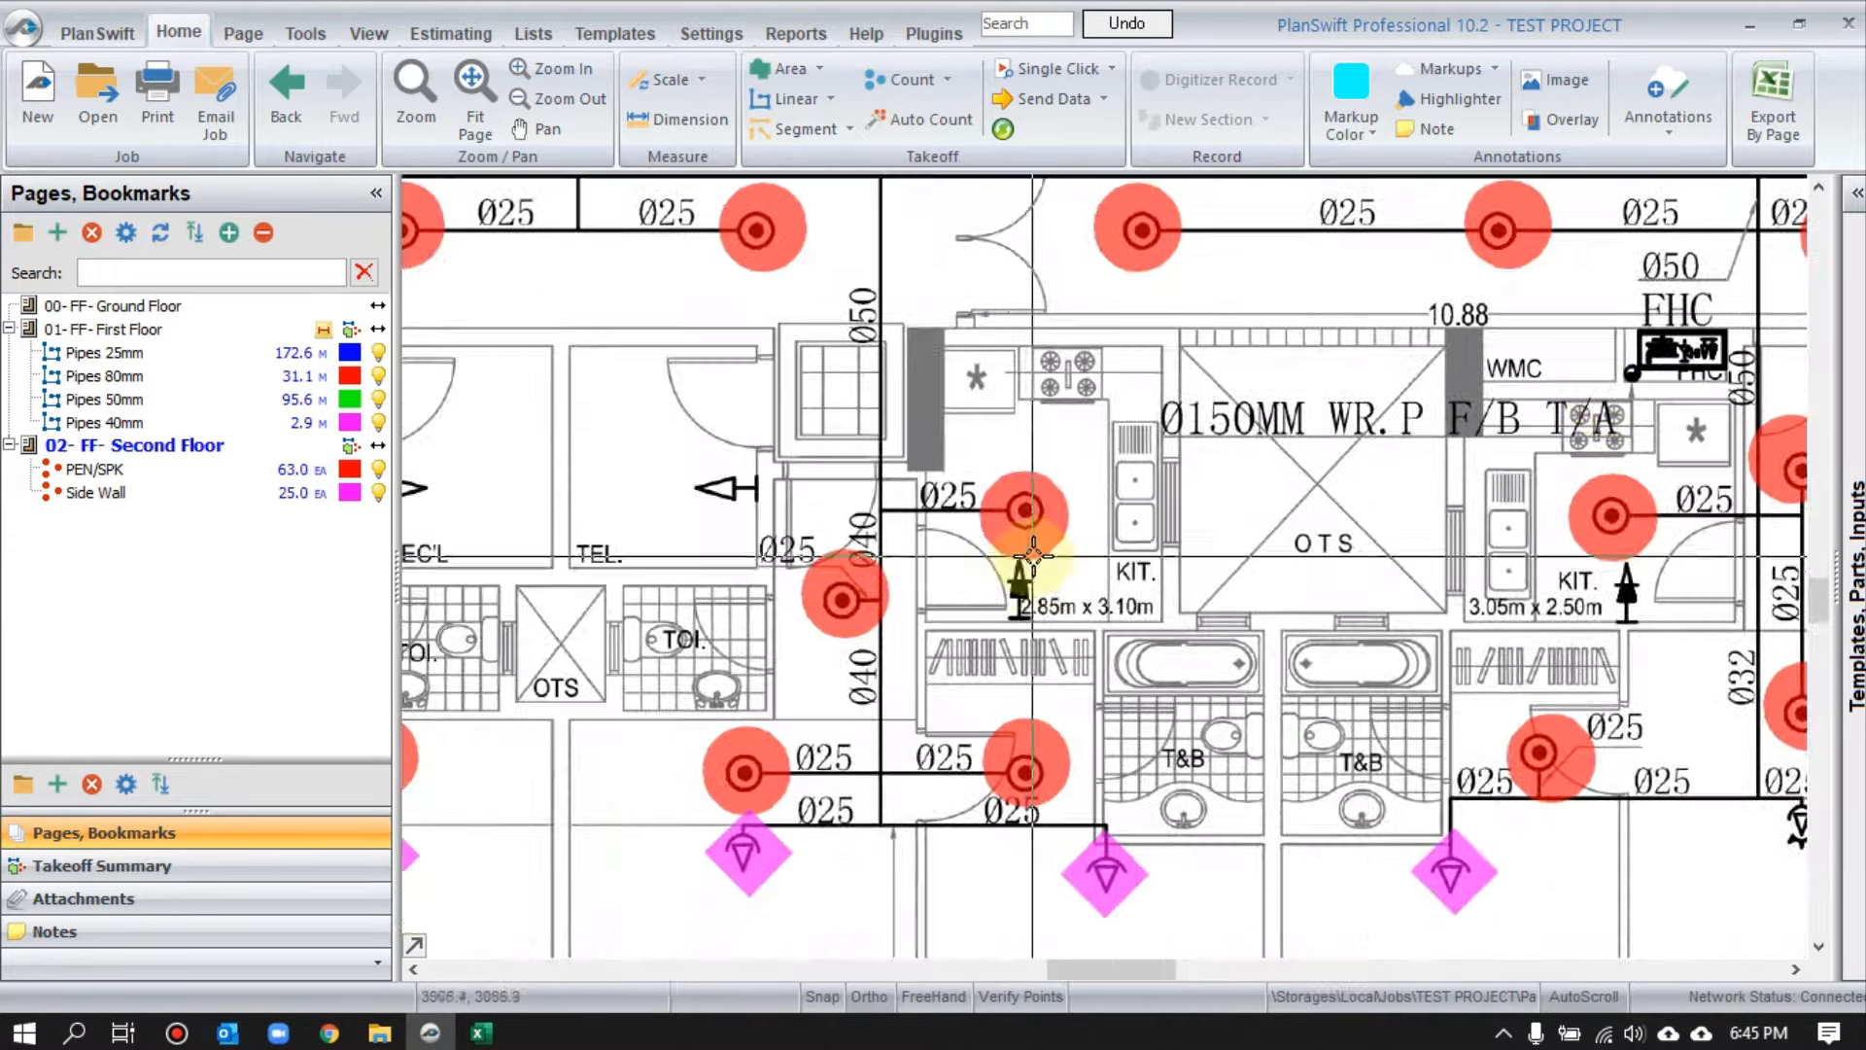
- Switch to the BOQ in Excel and start a PlanSwift count takeoff from the quantity cell of 5KG DRY- C.O
{"action": "left_click", "coordinate": [480, 1033]}
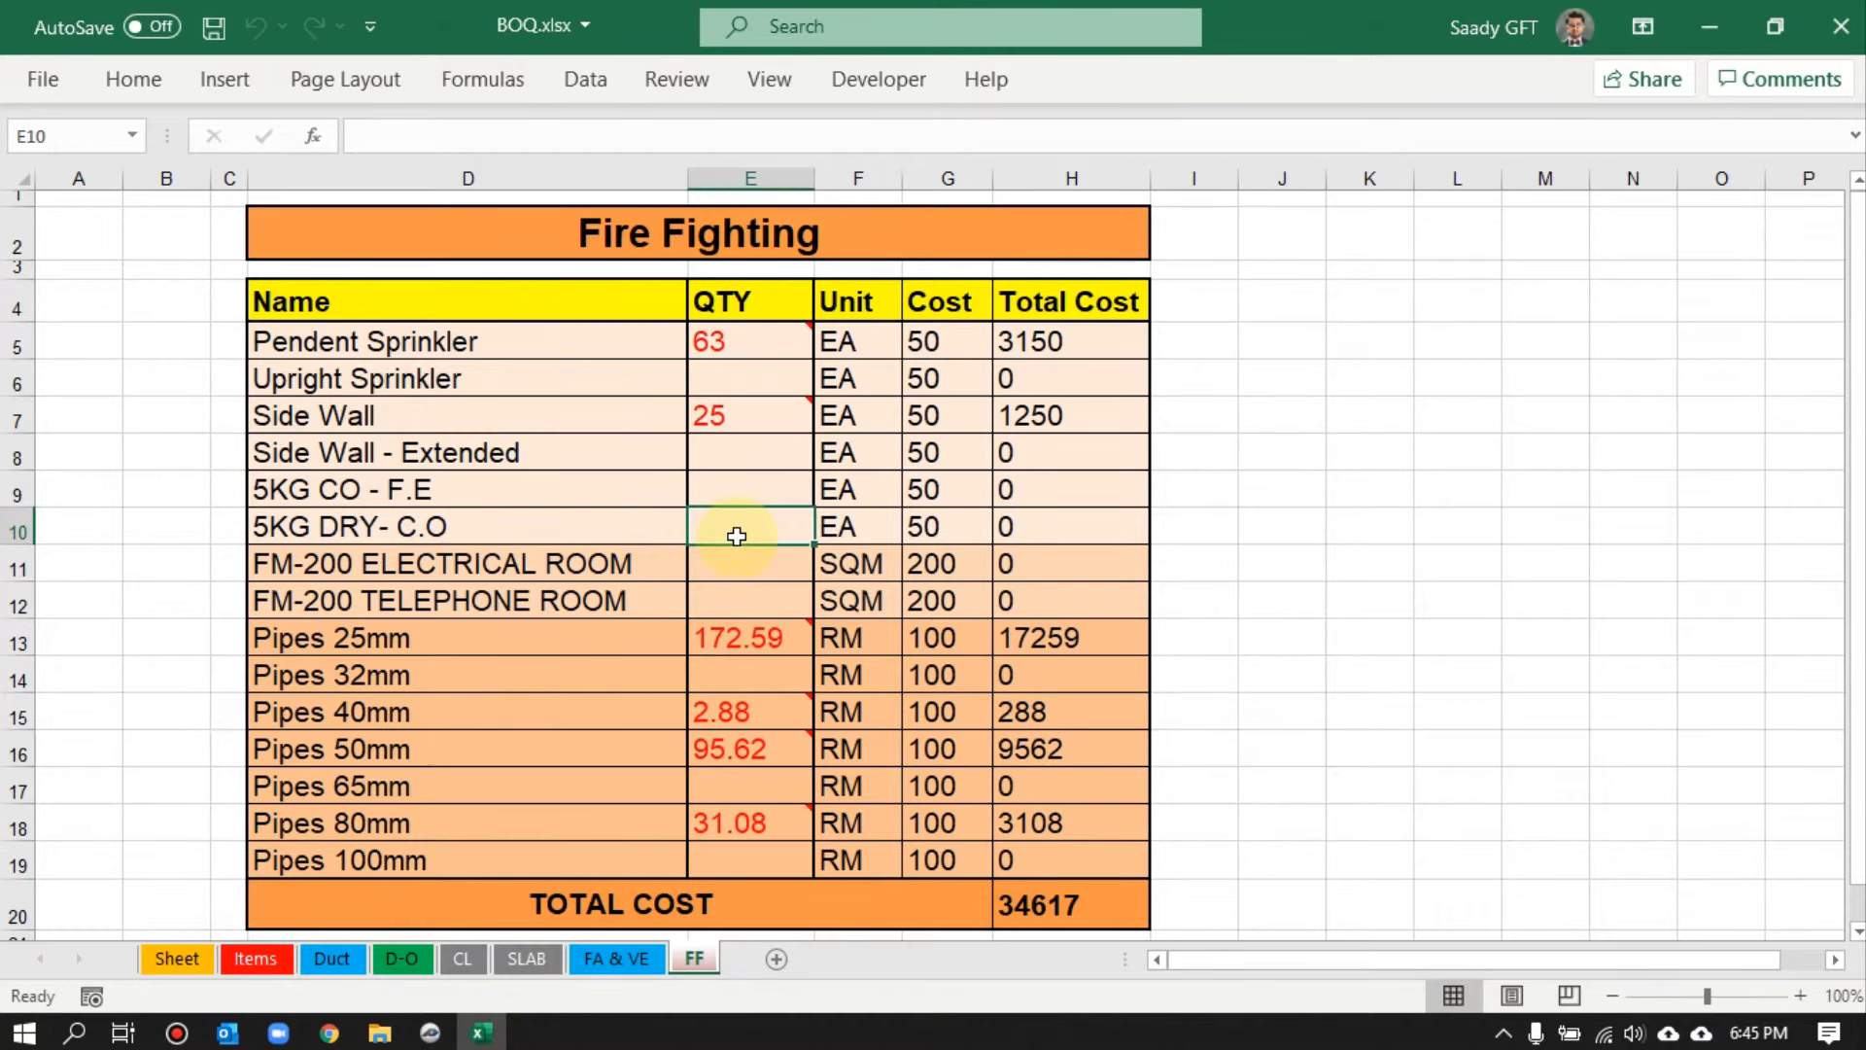
{"action": "double_click", "coordinate": [503, 533]}
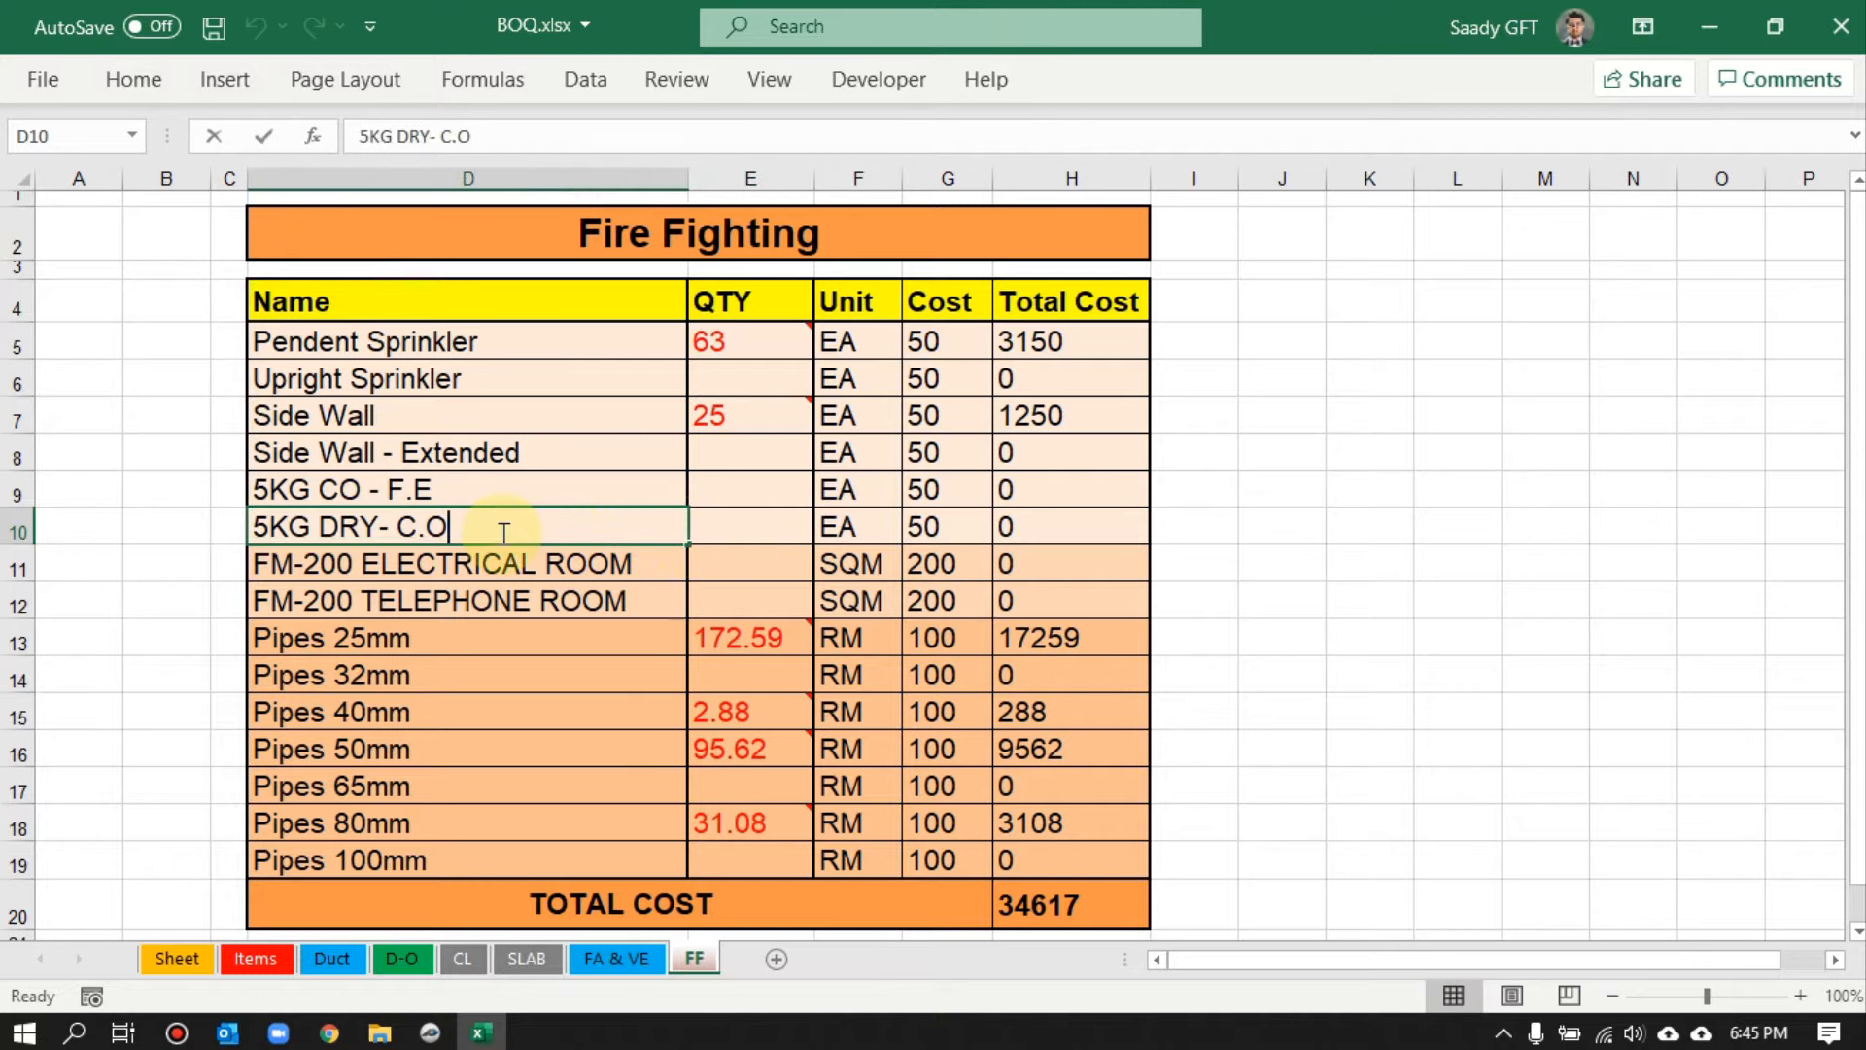
{"action": "left_click", "coordinate": [714, 538]}
{"action": "right_click", "coordinate": [734, 529]}
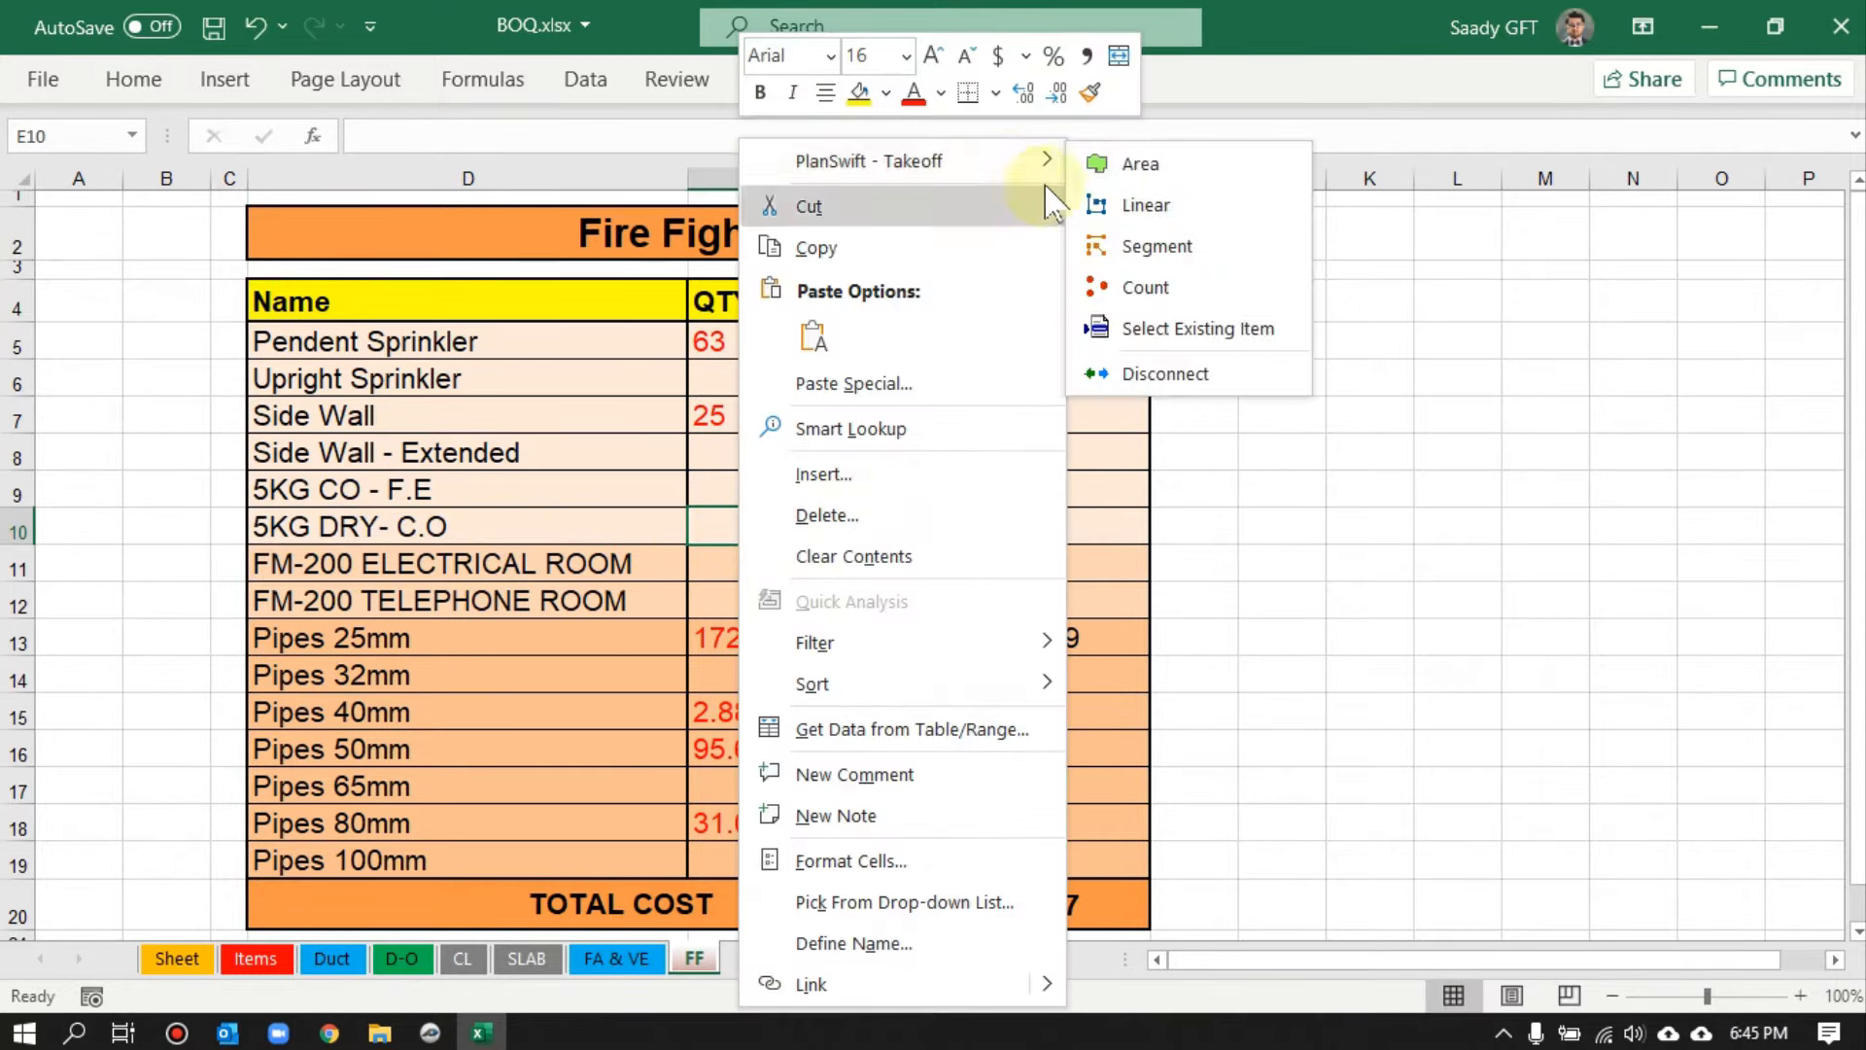
{"action": "left_click", "coordinate": [1147, 287]}
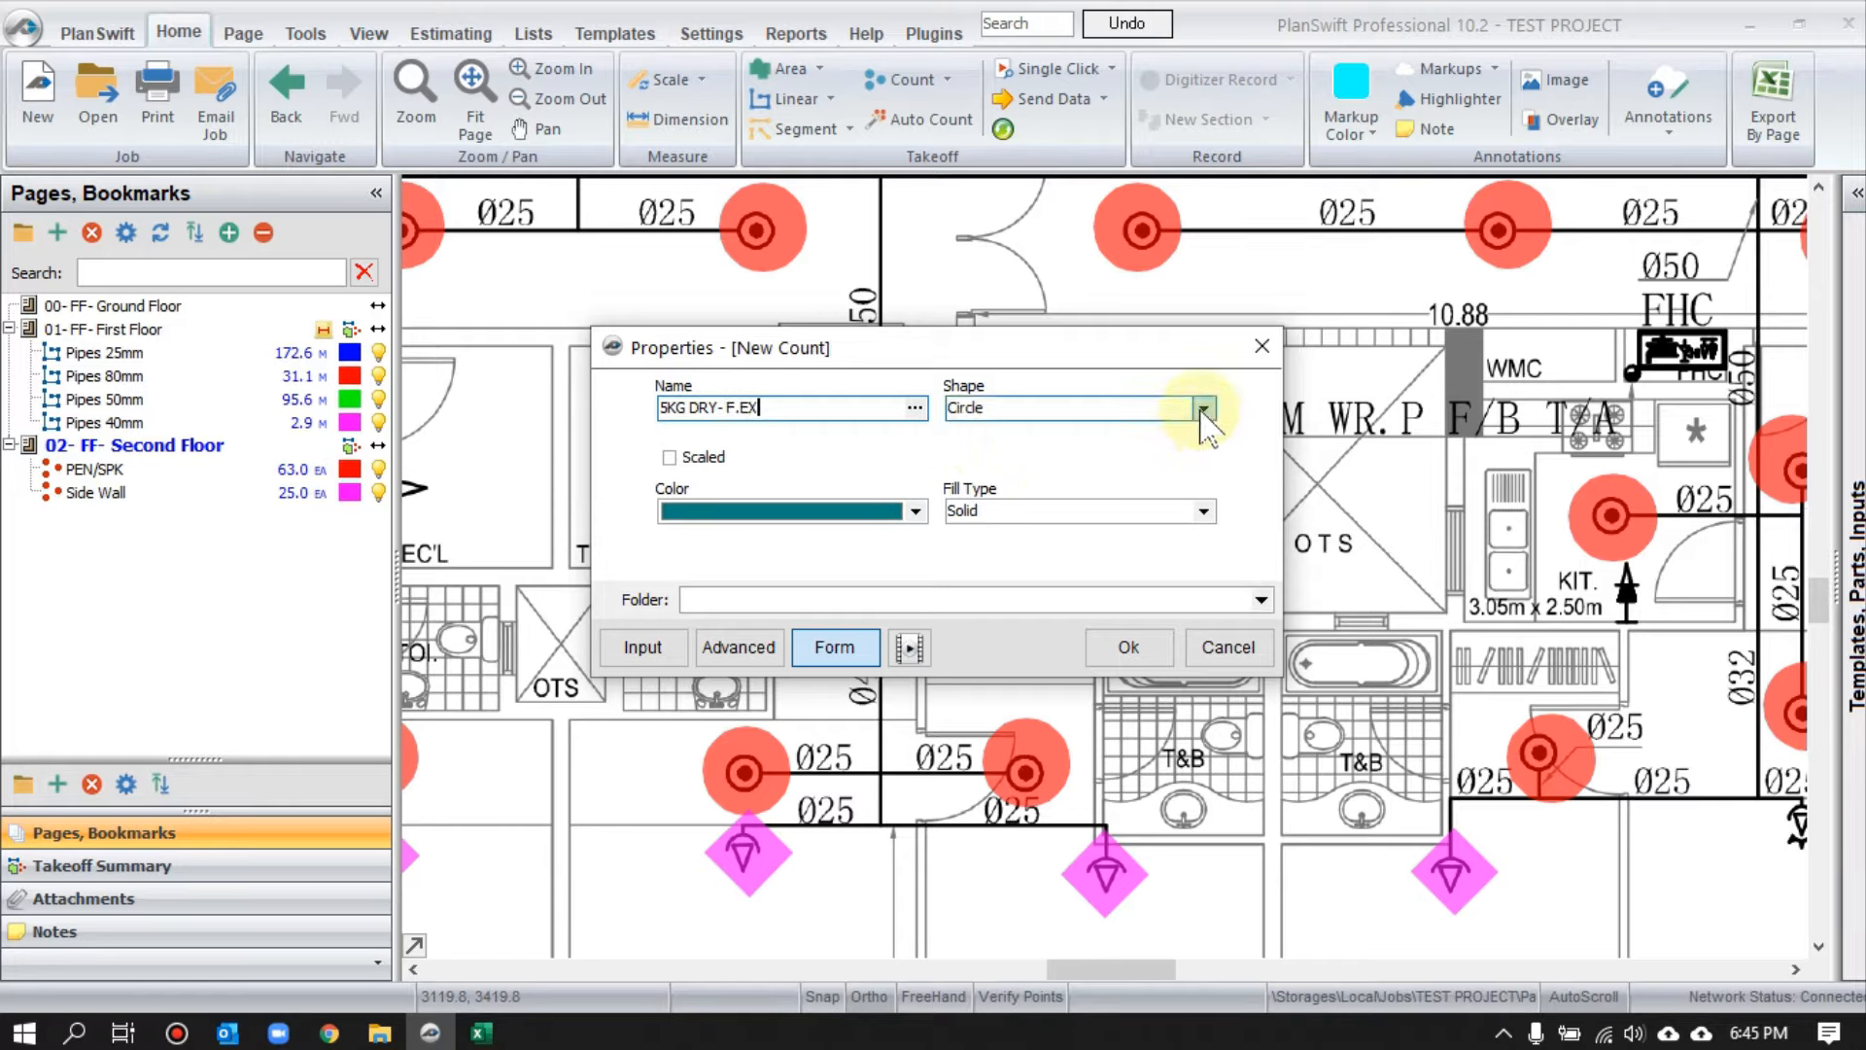
- Create the count as 5KG DRY- F.EX with a scaled turquoise square marker on the second floor page
{"action": "left_click", "coordinate": [669, 457]}
{"action": "left_click", "coordinate": [688, 513]}
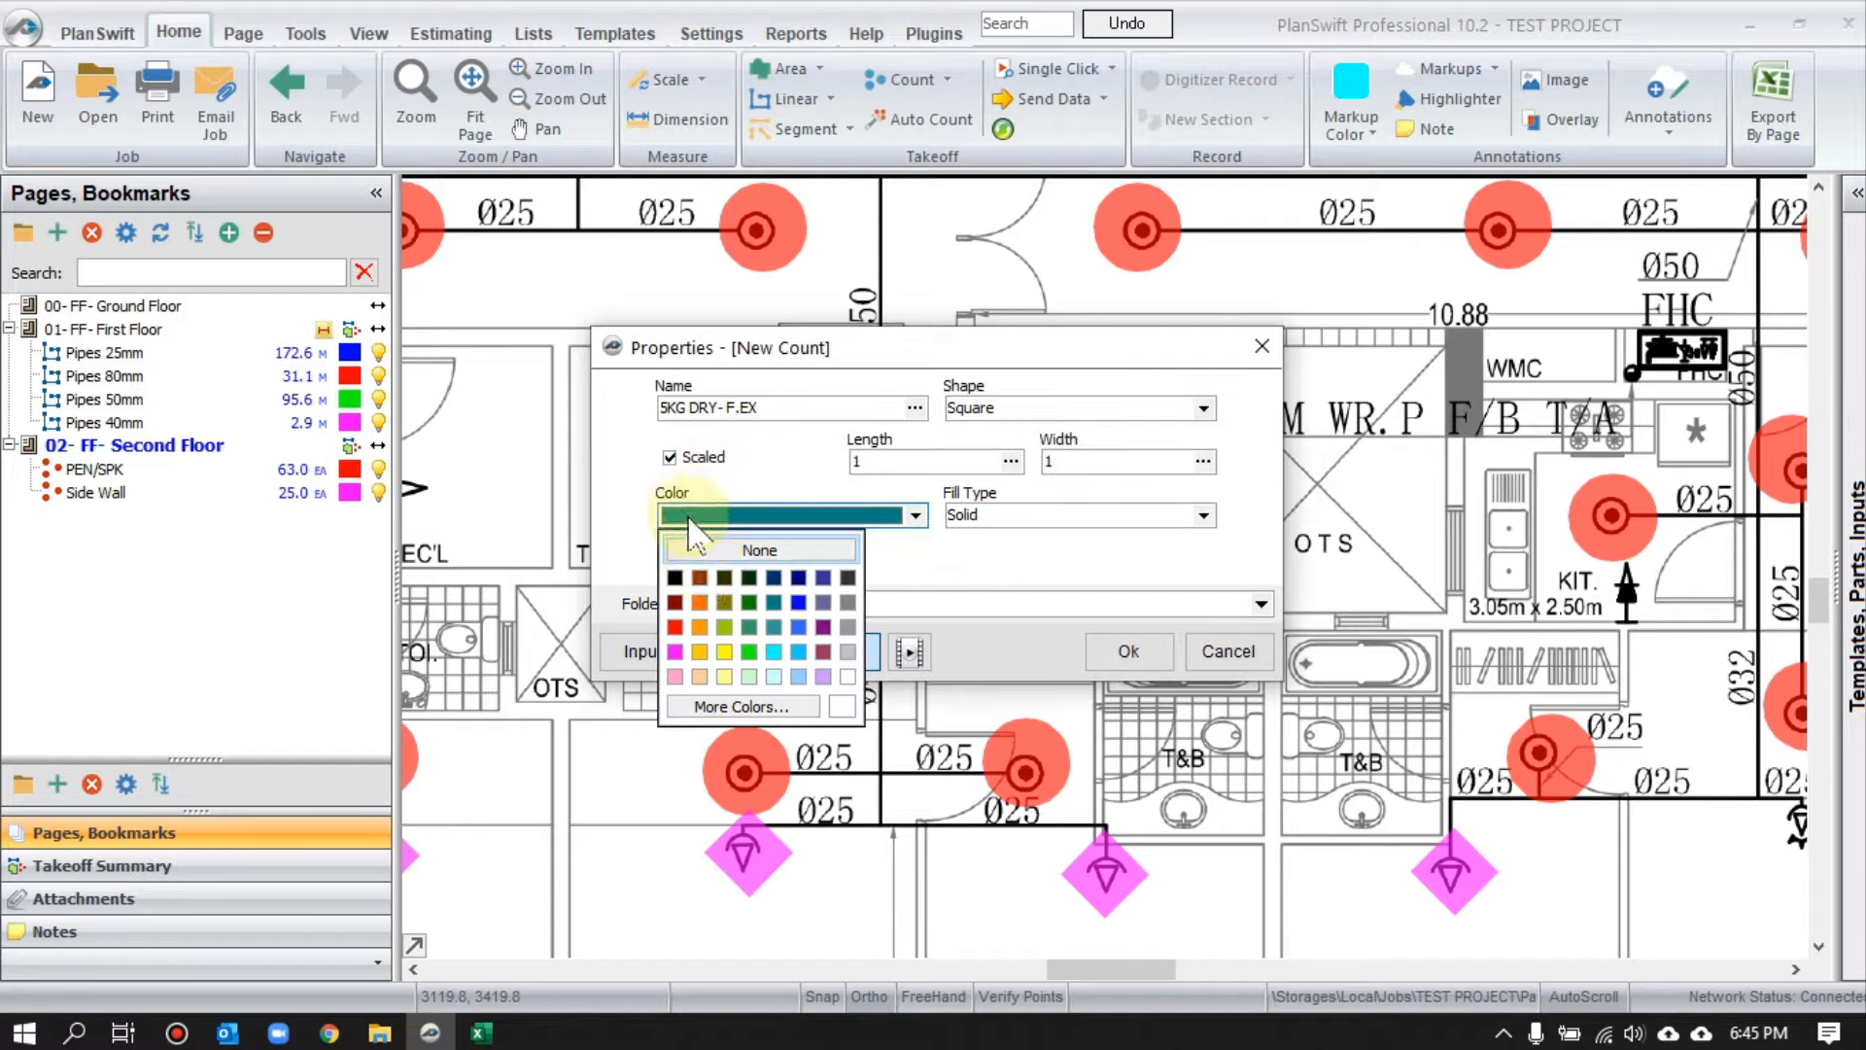
{"action": "left_click", "coordinate": [774, 653]}
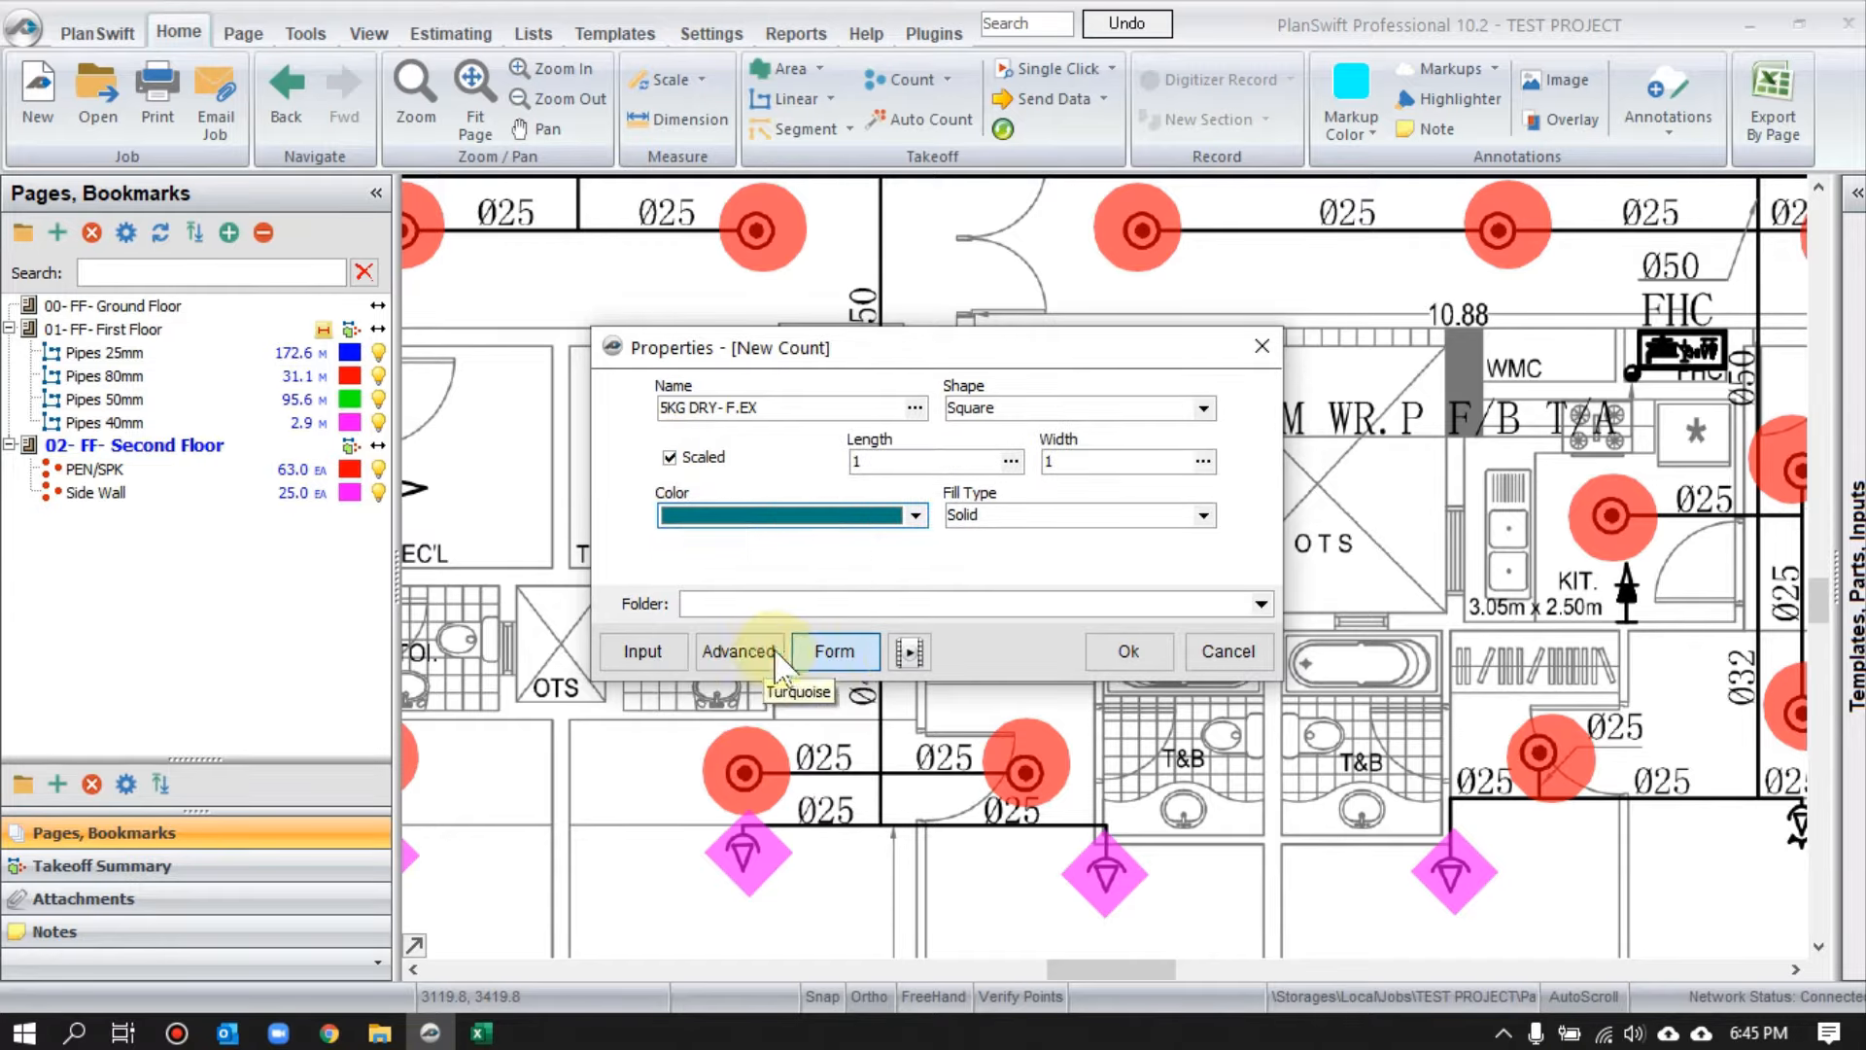
{"action": "left_click", "coordinate": [1110, 658]}
{"action": "left_click", "coordinate": [190, 449]}
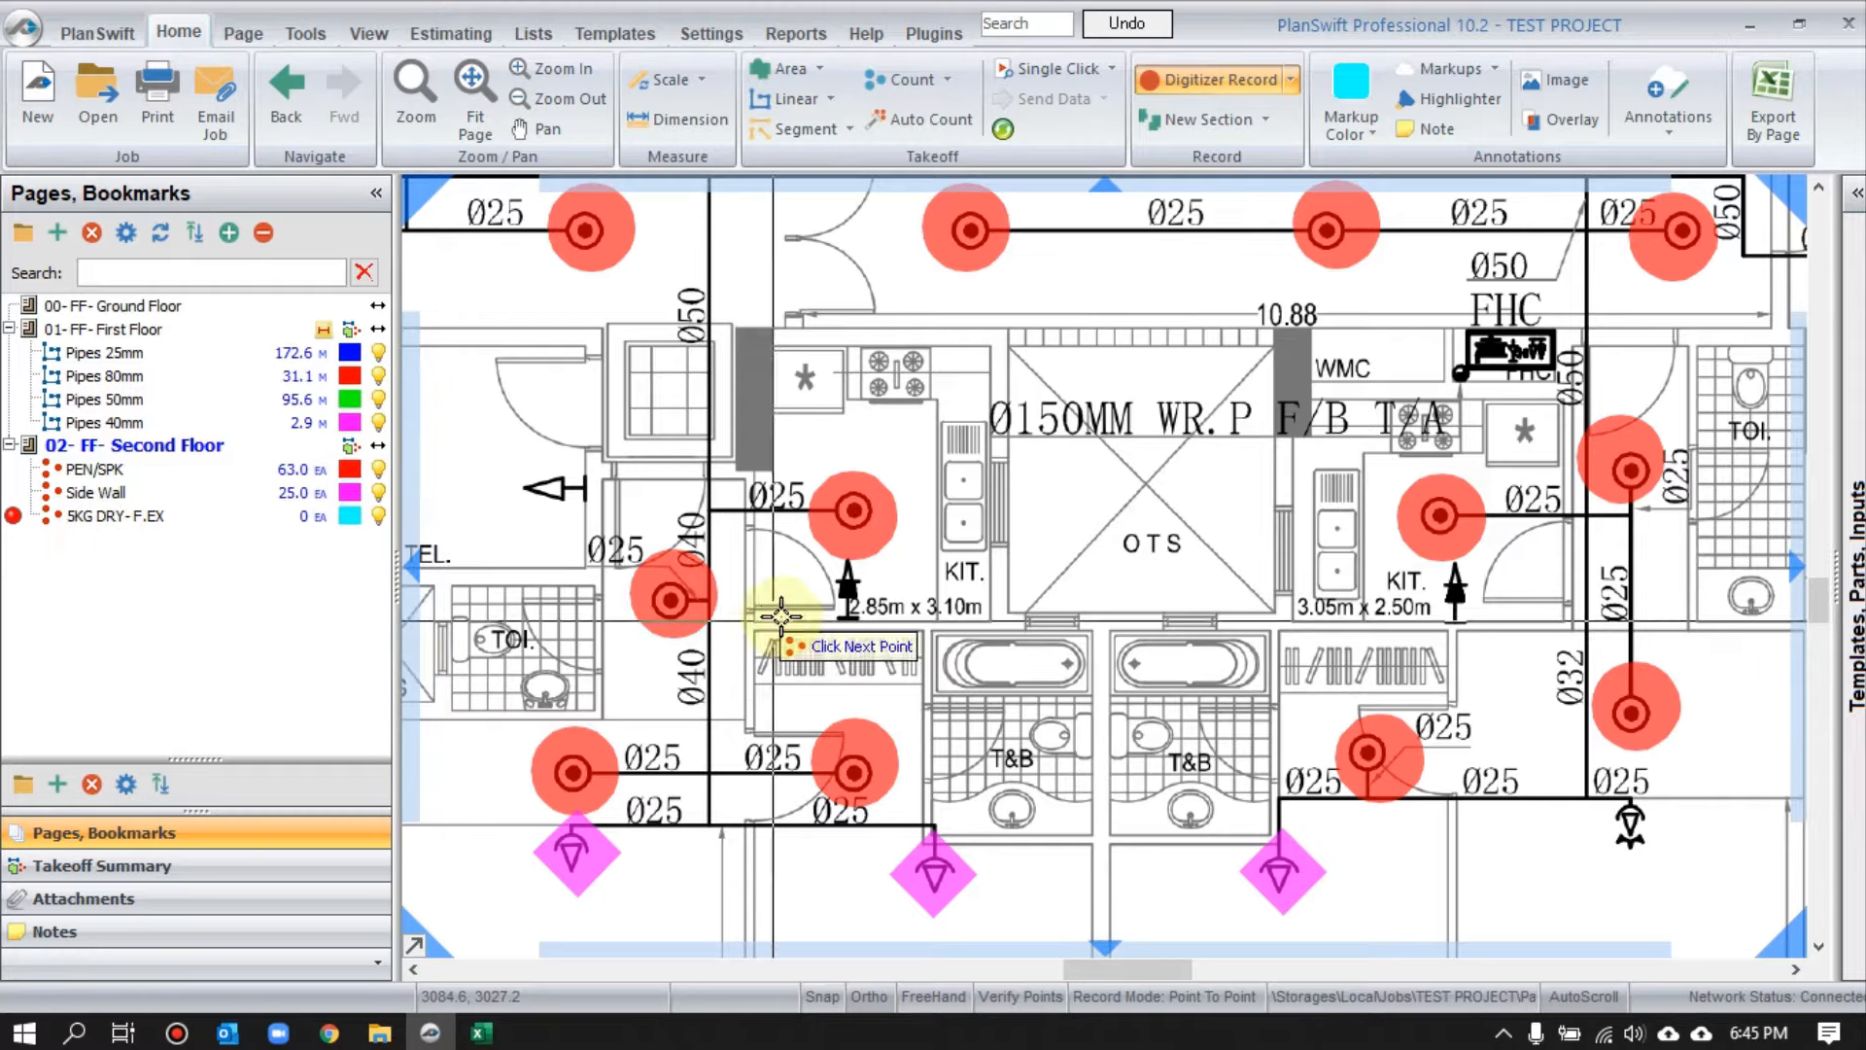
- Mark the dry powder extinguishers in the 2.85m x 3.10m, 3.05m x 2.50m and 3.88m x 2.03m kitchens, and stop recording
{"action": "left_click", "coordinate": [849, 583]}
{"action": "scroll", "coordinate": [856, 694], "scroll_direction": "down", "scroll_amount": 1}
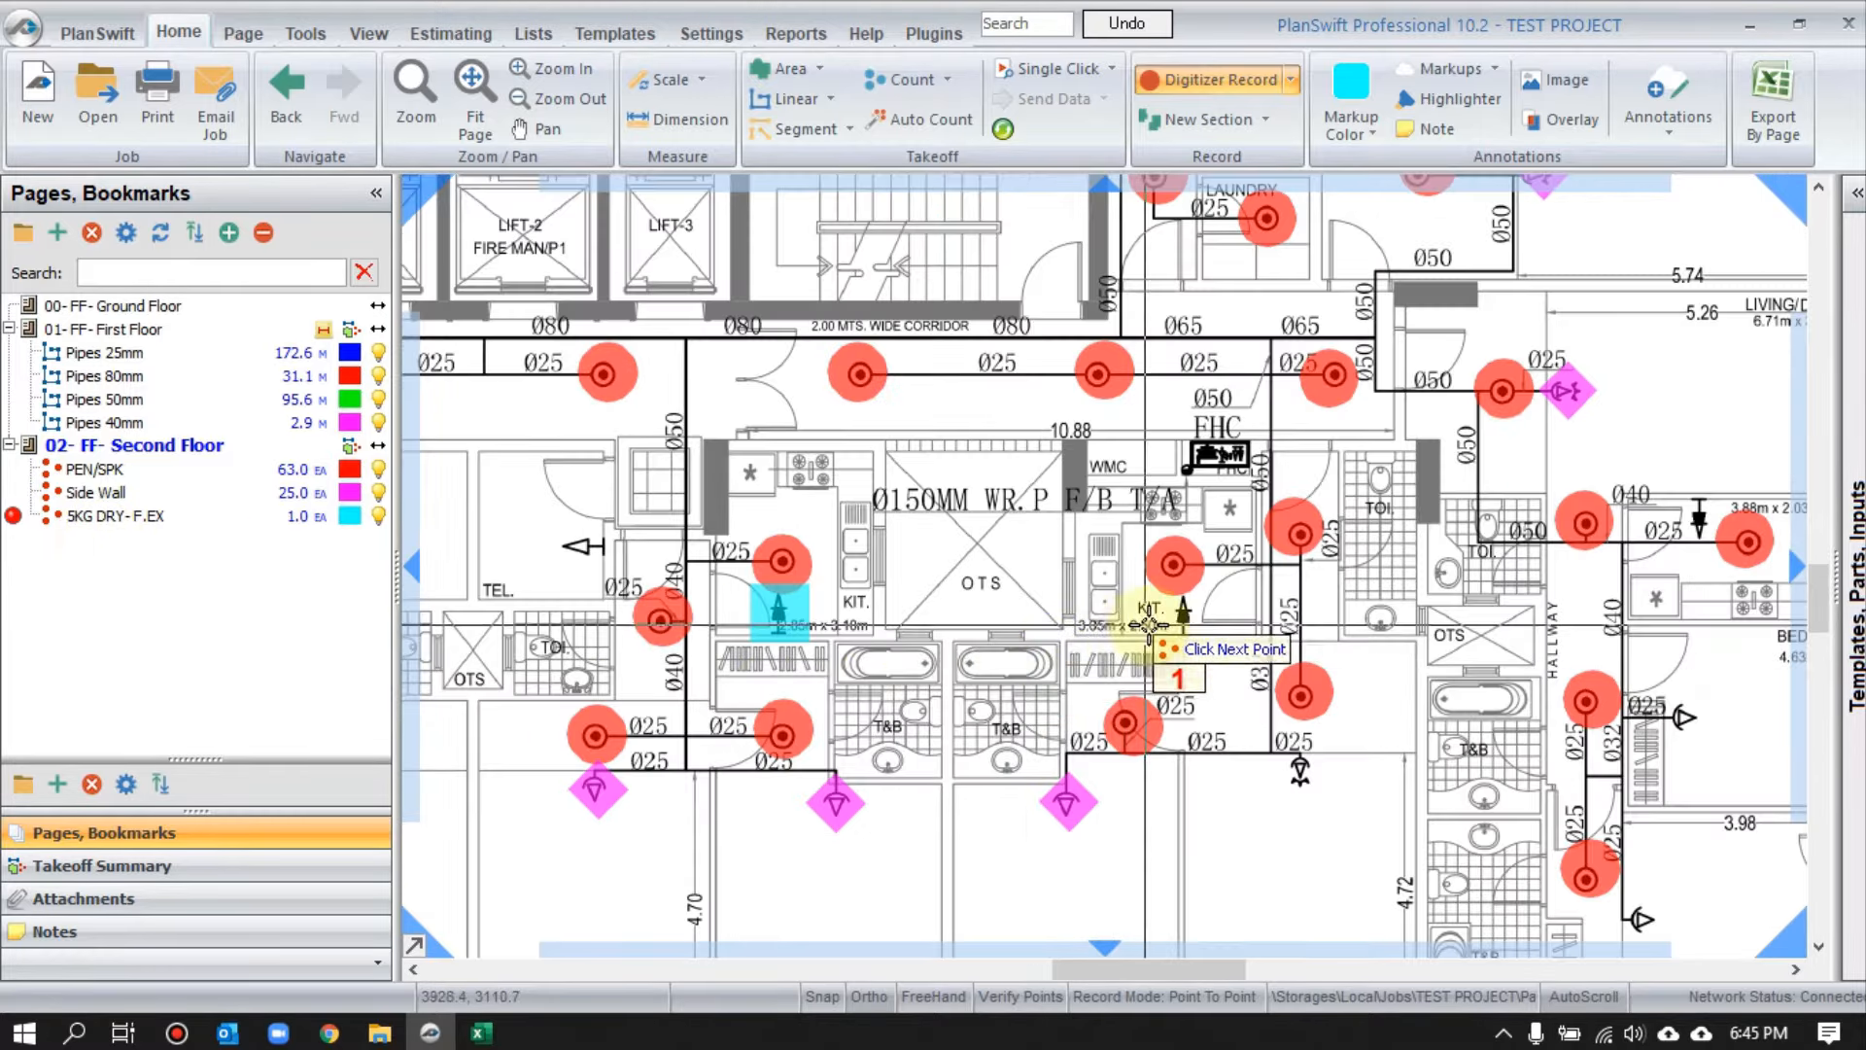
{"action": "left_click", "coordinate": [1183, 612]}
{"action": "scroll", "coordinate": [1587, 564], "scroll_direction": "down", "scroll_amount": 1}
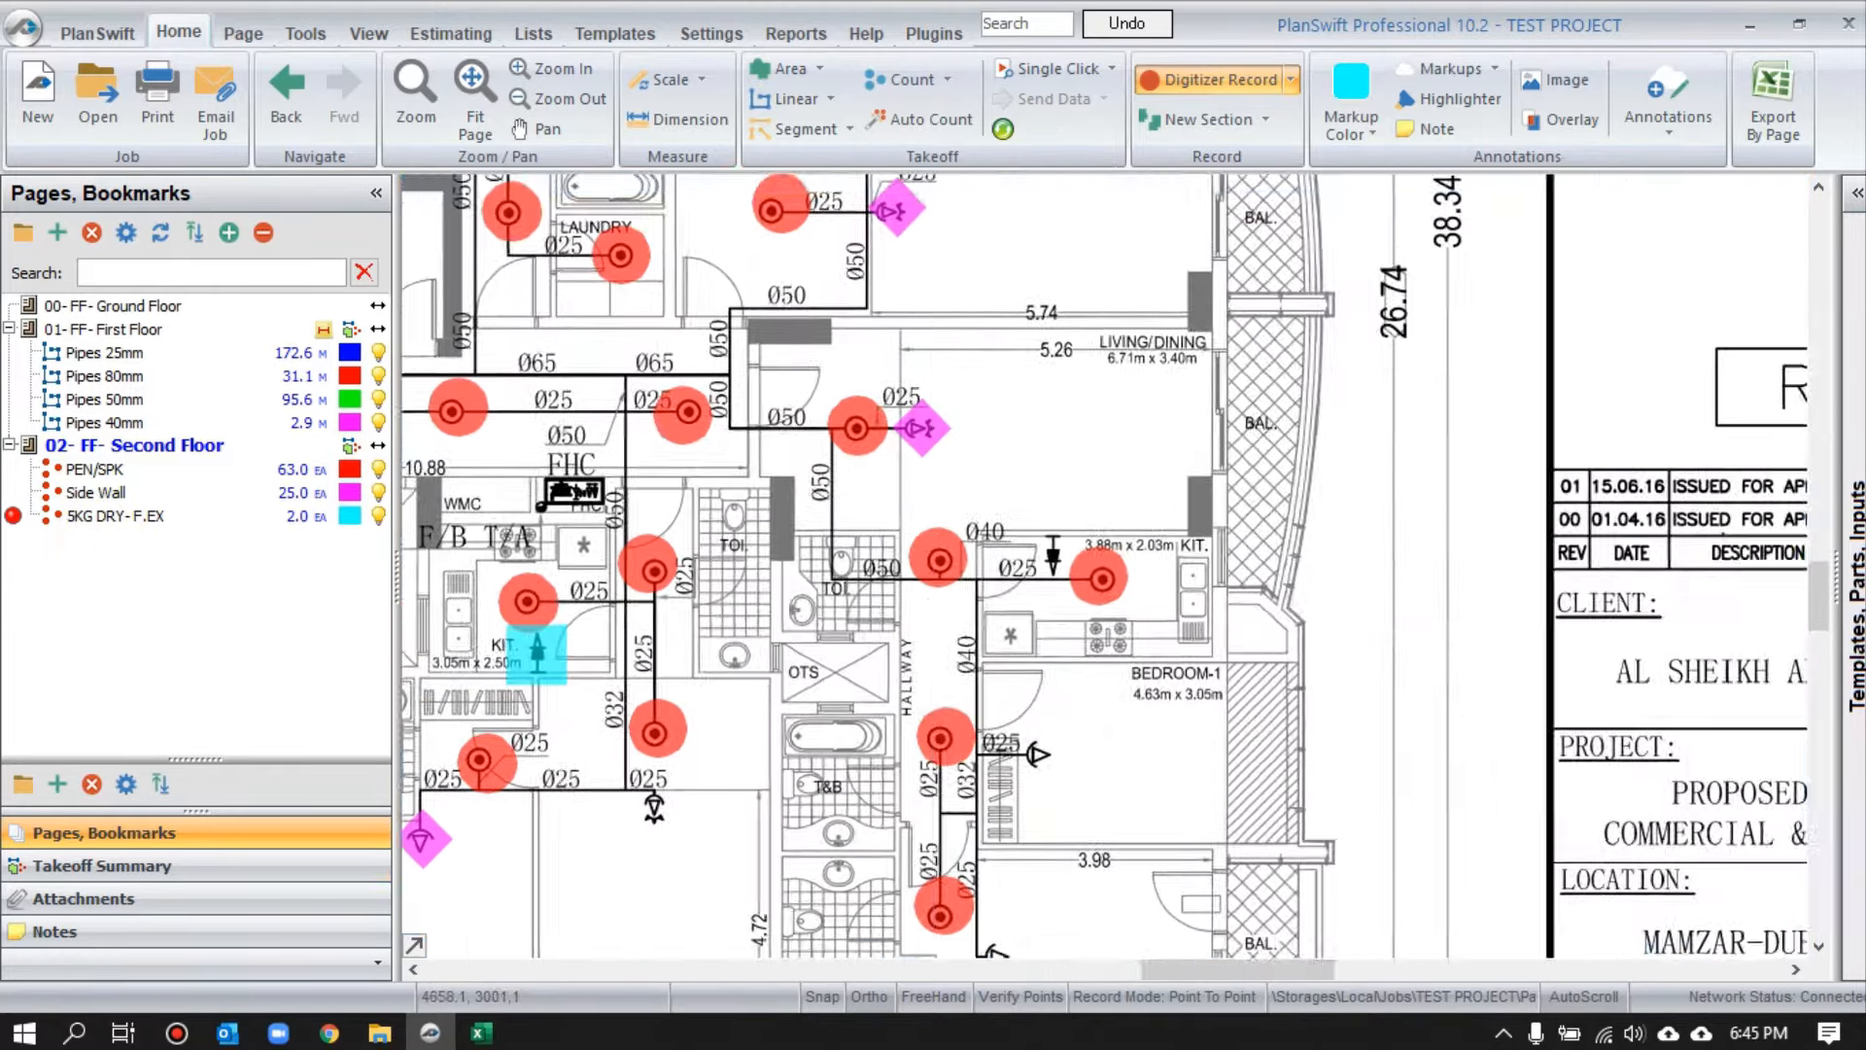
{"action": "scroll", "coordinate": [1092, 541], "scroll_direction": "up", "scroll_amount": 2}
{"action": "left_click", "coordinate": [1699, 519]}
{"action": "scroll", "coordinate": [1007, 634], "scroll_direction": "down", "scroll_amount": 1}
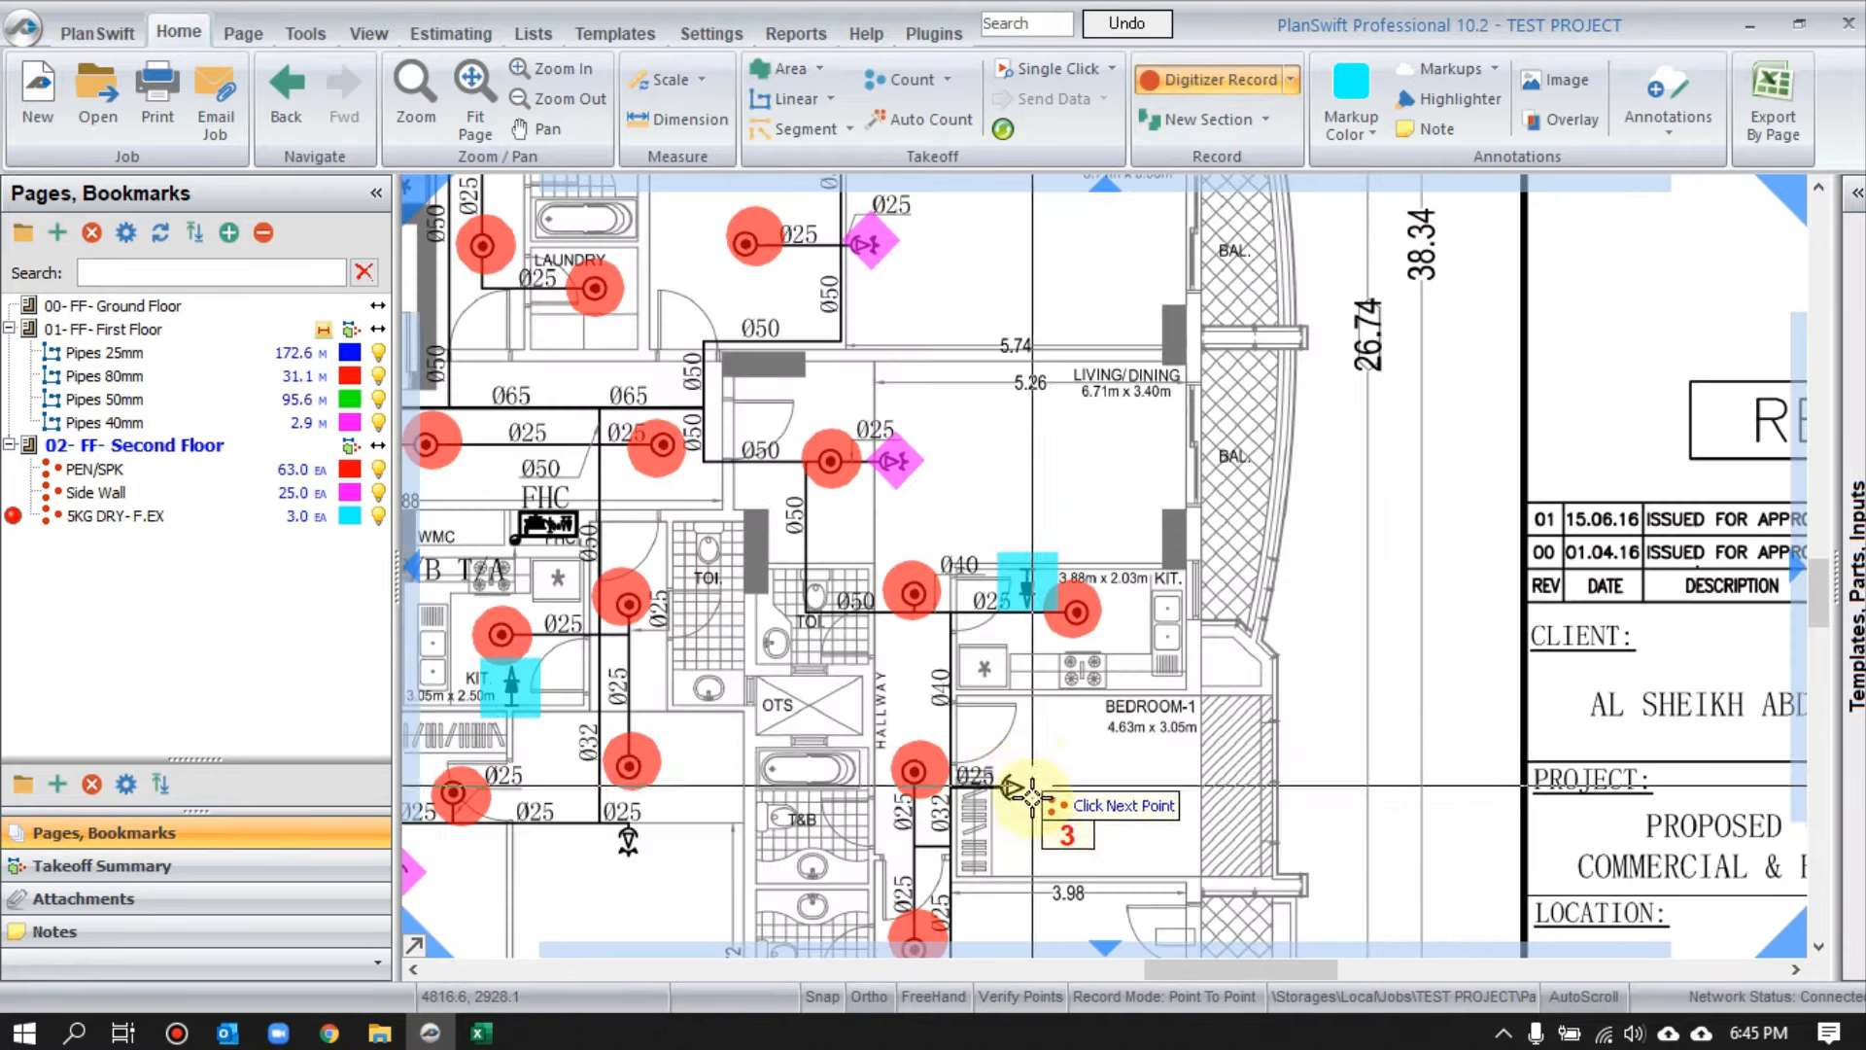
{"action": "left_click_drag", "start_coordinate": [1032, 819], "coordinate": [1021, 602]}
{"action": "scroll", "coordinate": [1018, 600], "scroll_direction": "up", "scroll_amount": 1}
{"action": "left_click_drag", "start_coordinate": [995, 670], "coordinate": [1006, 633]}
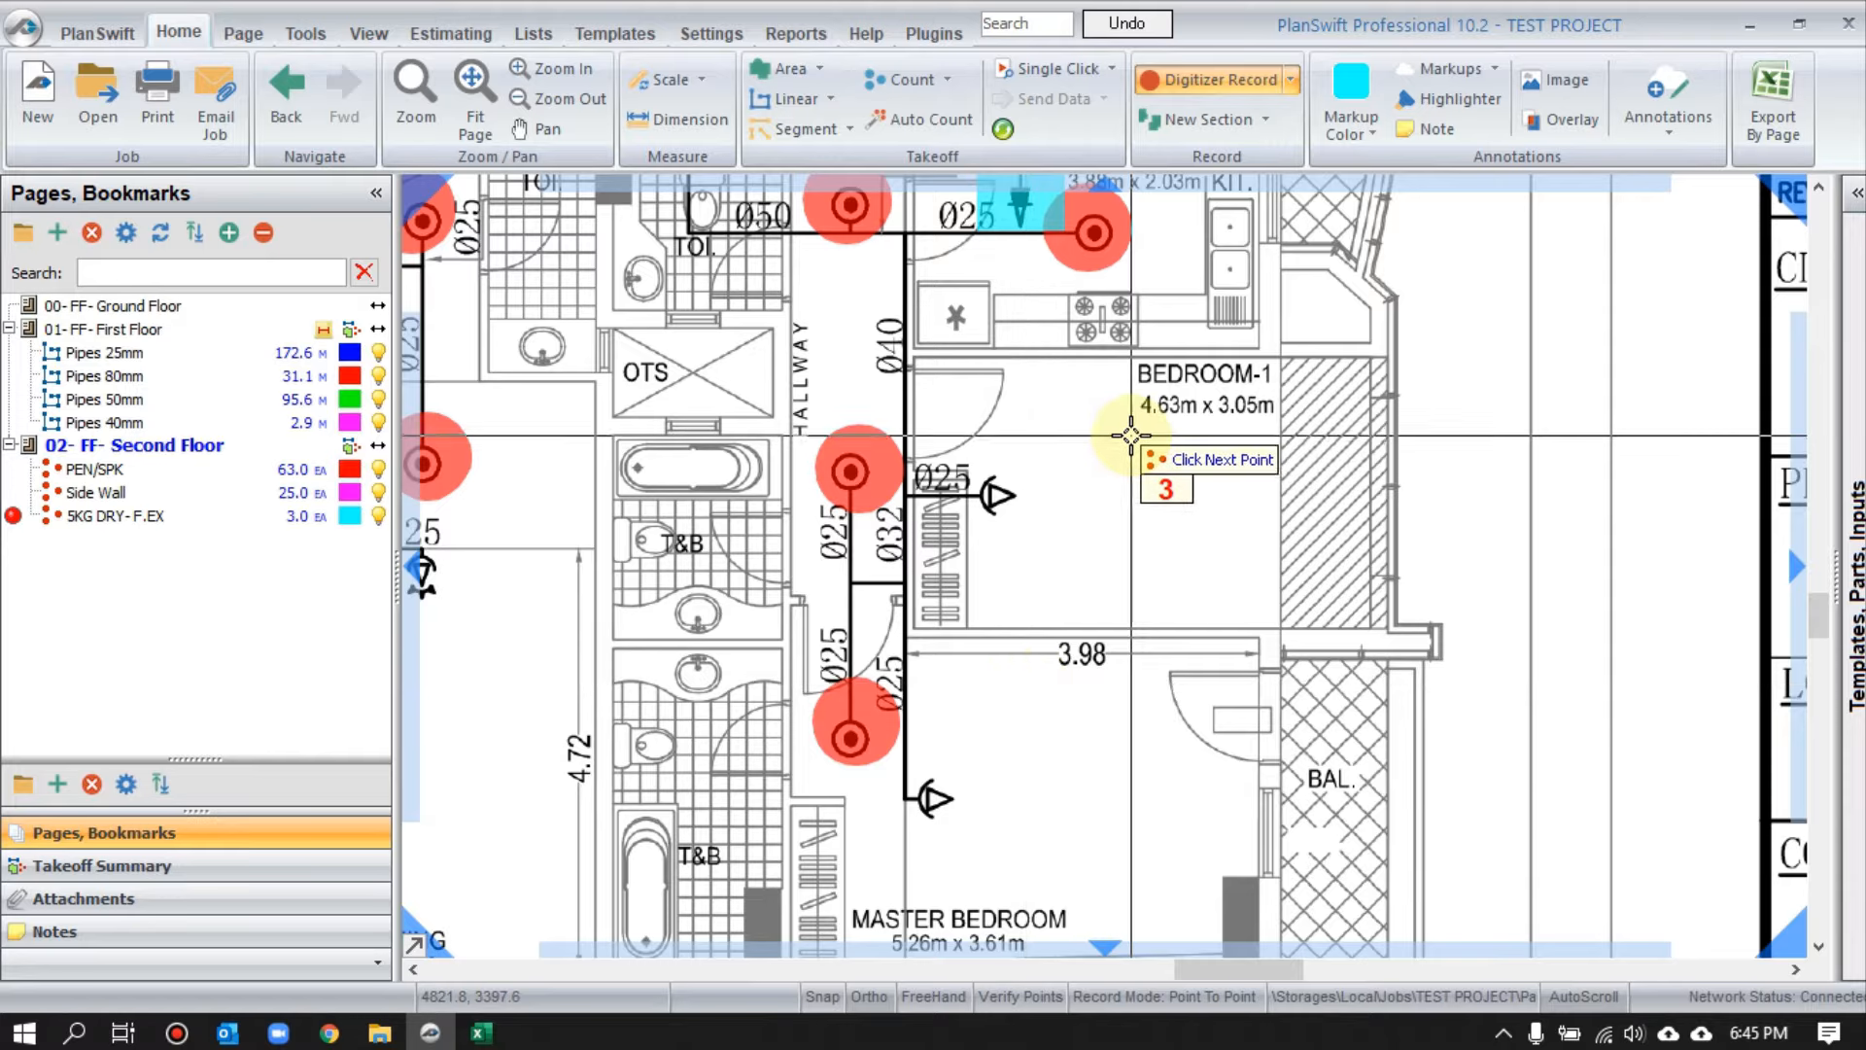
{"action": "right_click", "coordinate": [1130, 437]}
{"action": "left_click", "coordinate": [1187, 493]}
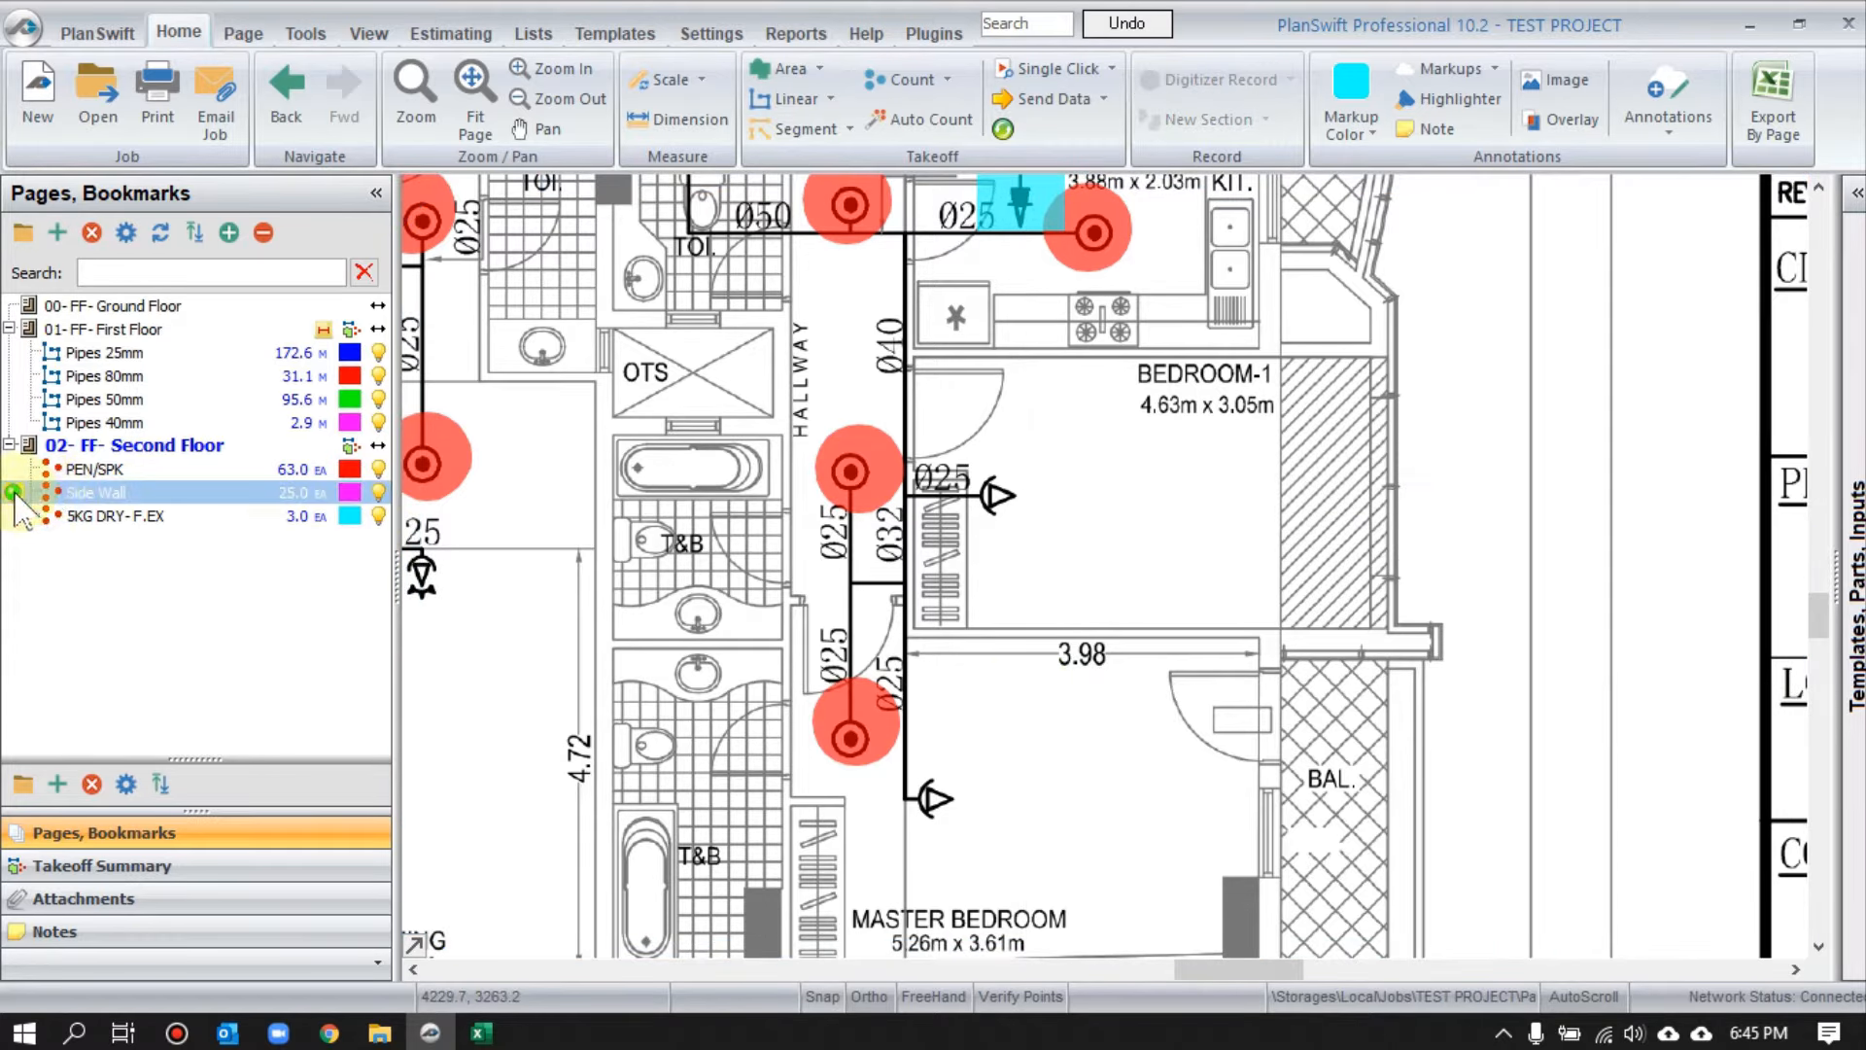
- Resume the Side Wall count, add the two unmarked sprinklers at Bedroom-1 and the Master Bedroom, and stop recording
{"action": "left_click", "coordinate": [996, 493]}
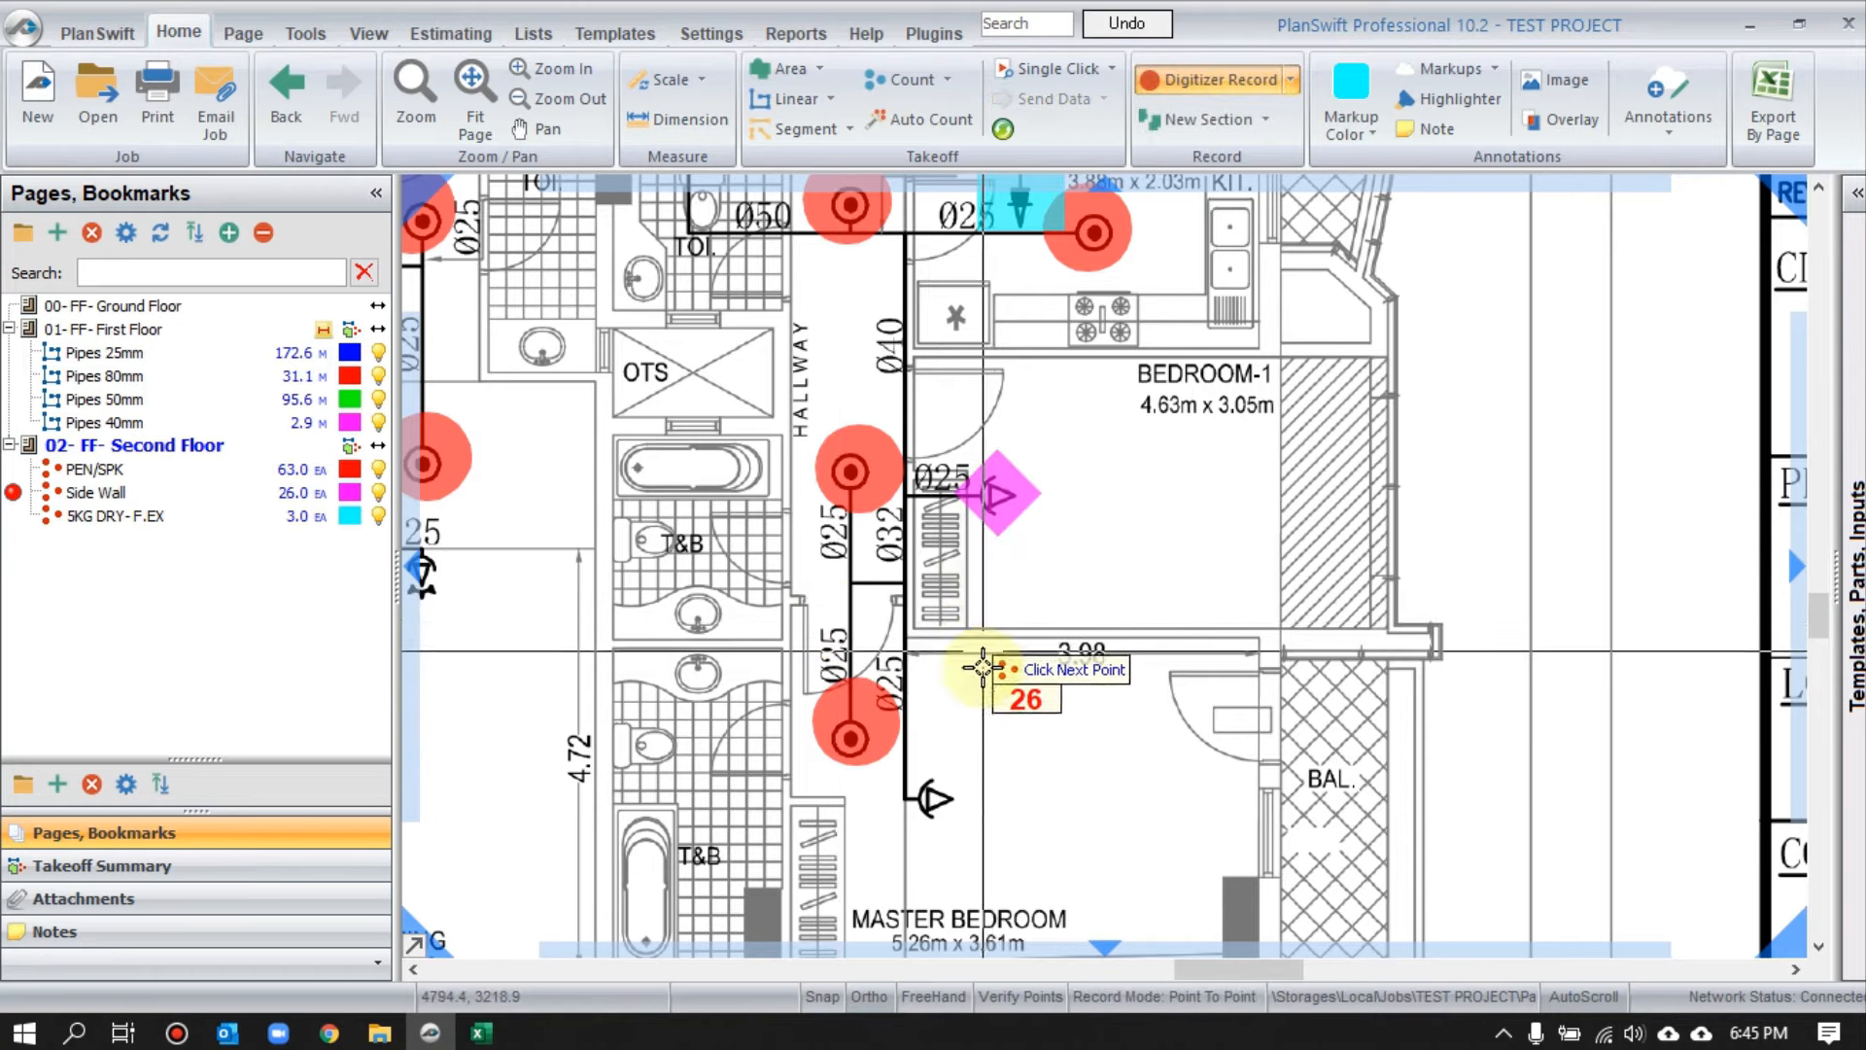
{"action": "left_click", "coordinate": [931, 792]}
{"action": "right_click", "coordinate": [1164, 475]}
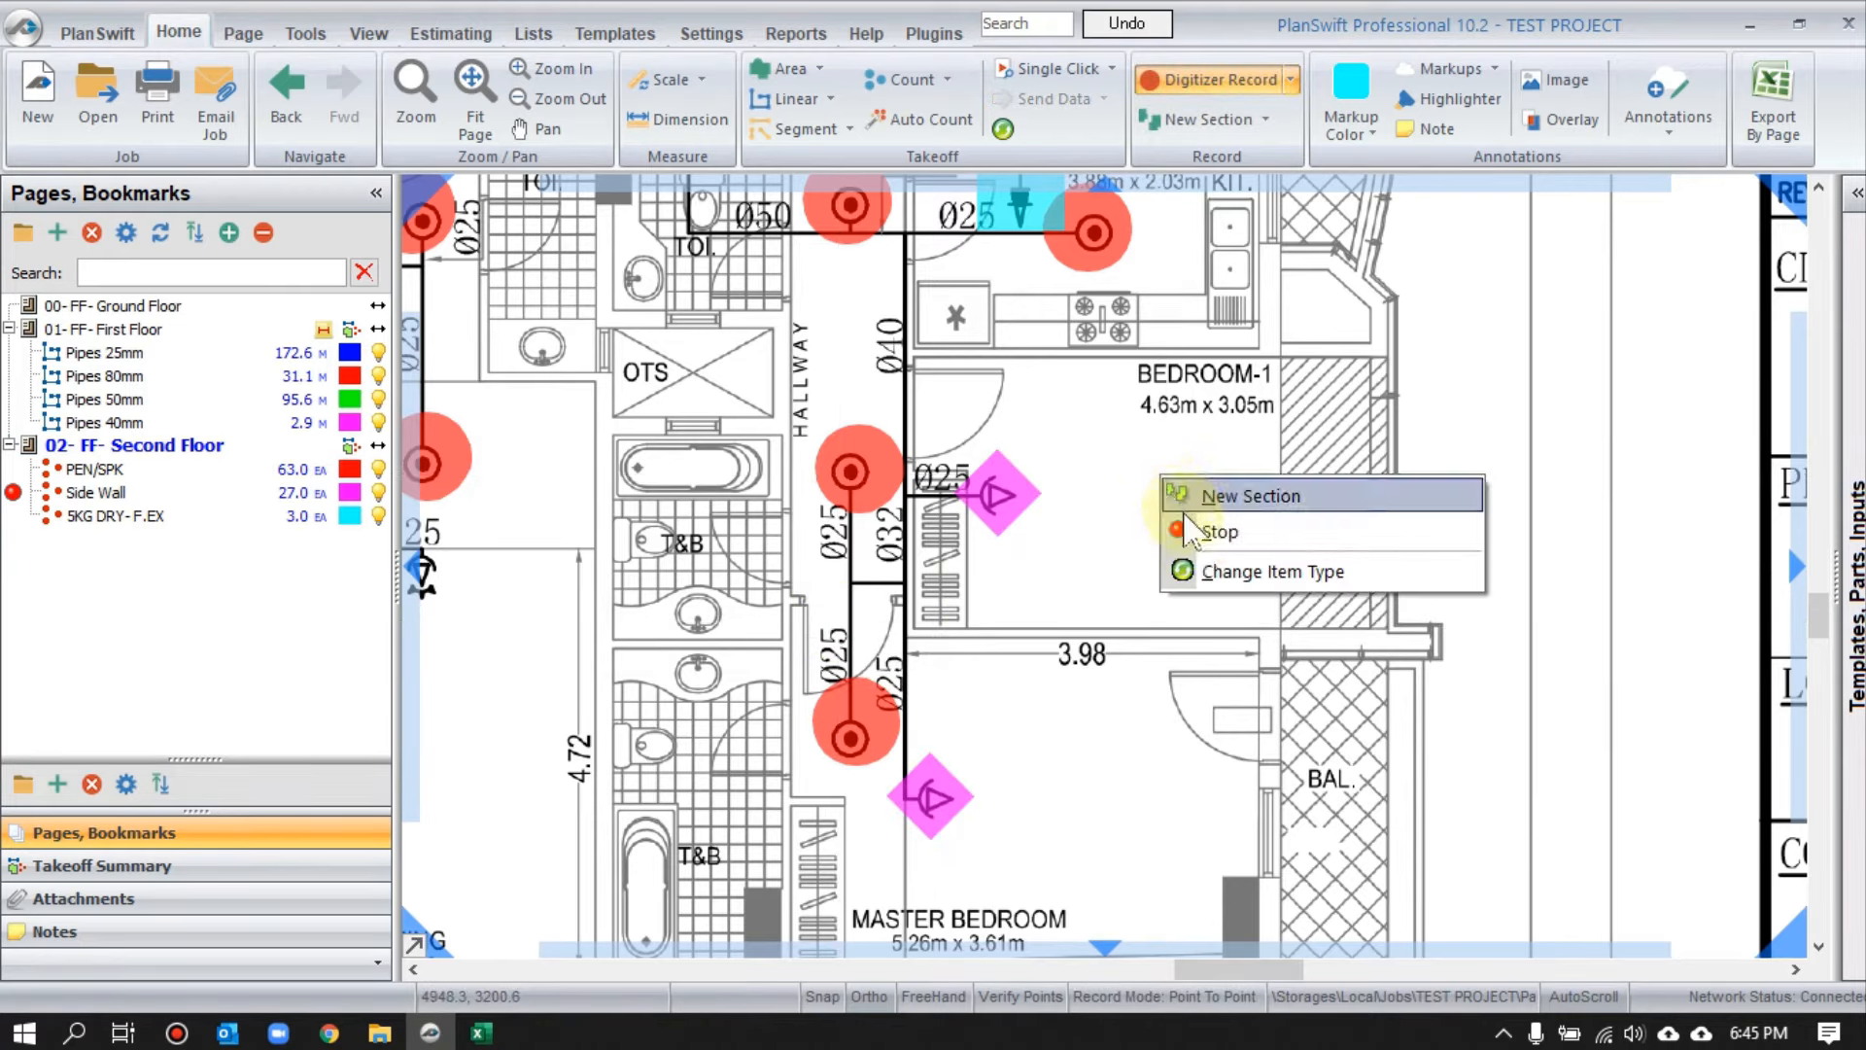
{"action": "left_click", "coordinate": [1203, 533]}
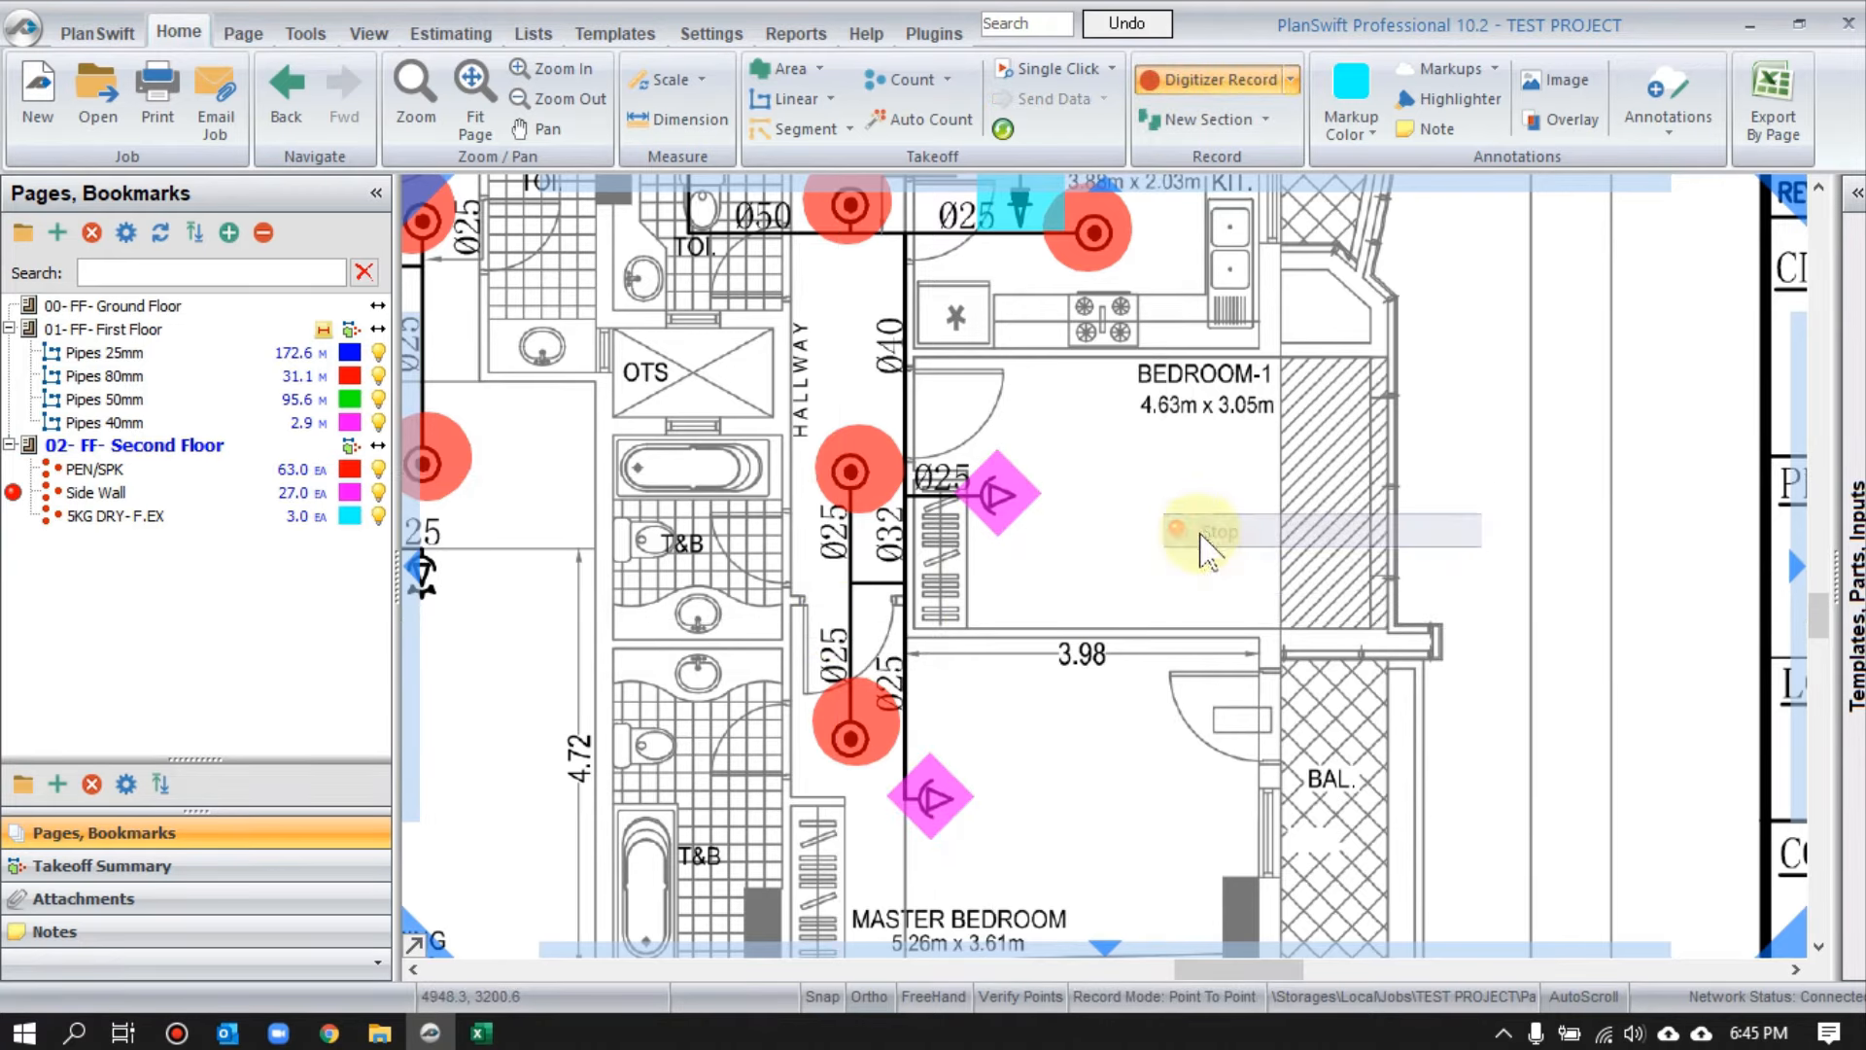
{"action": "left_click", "coordinate": [16, 520]}
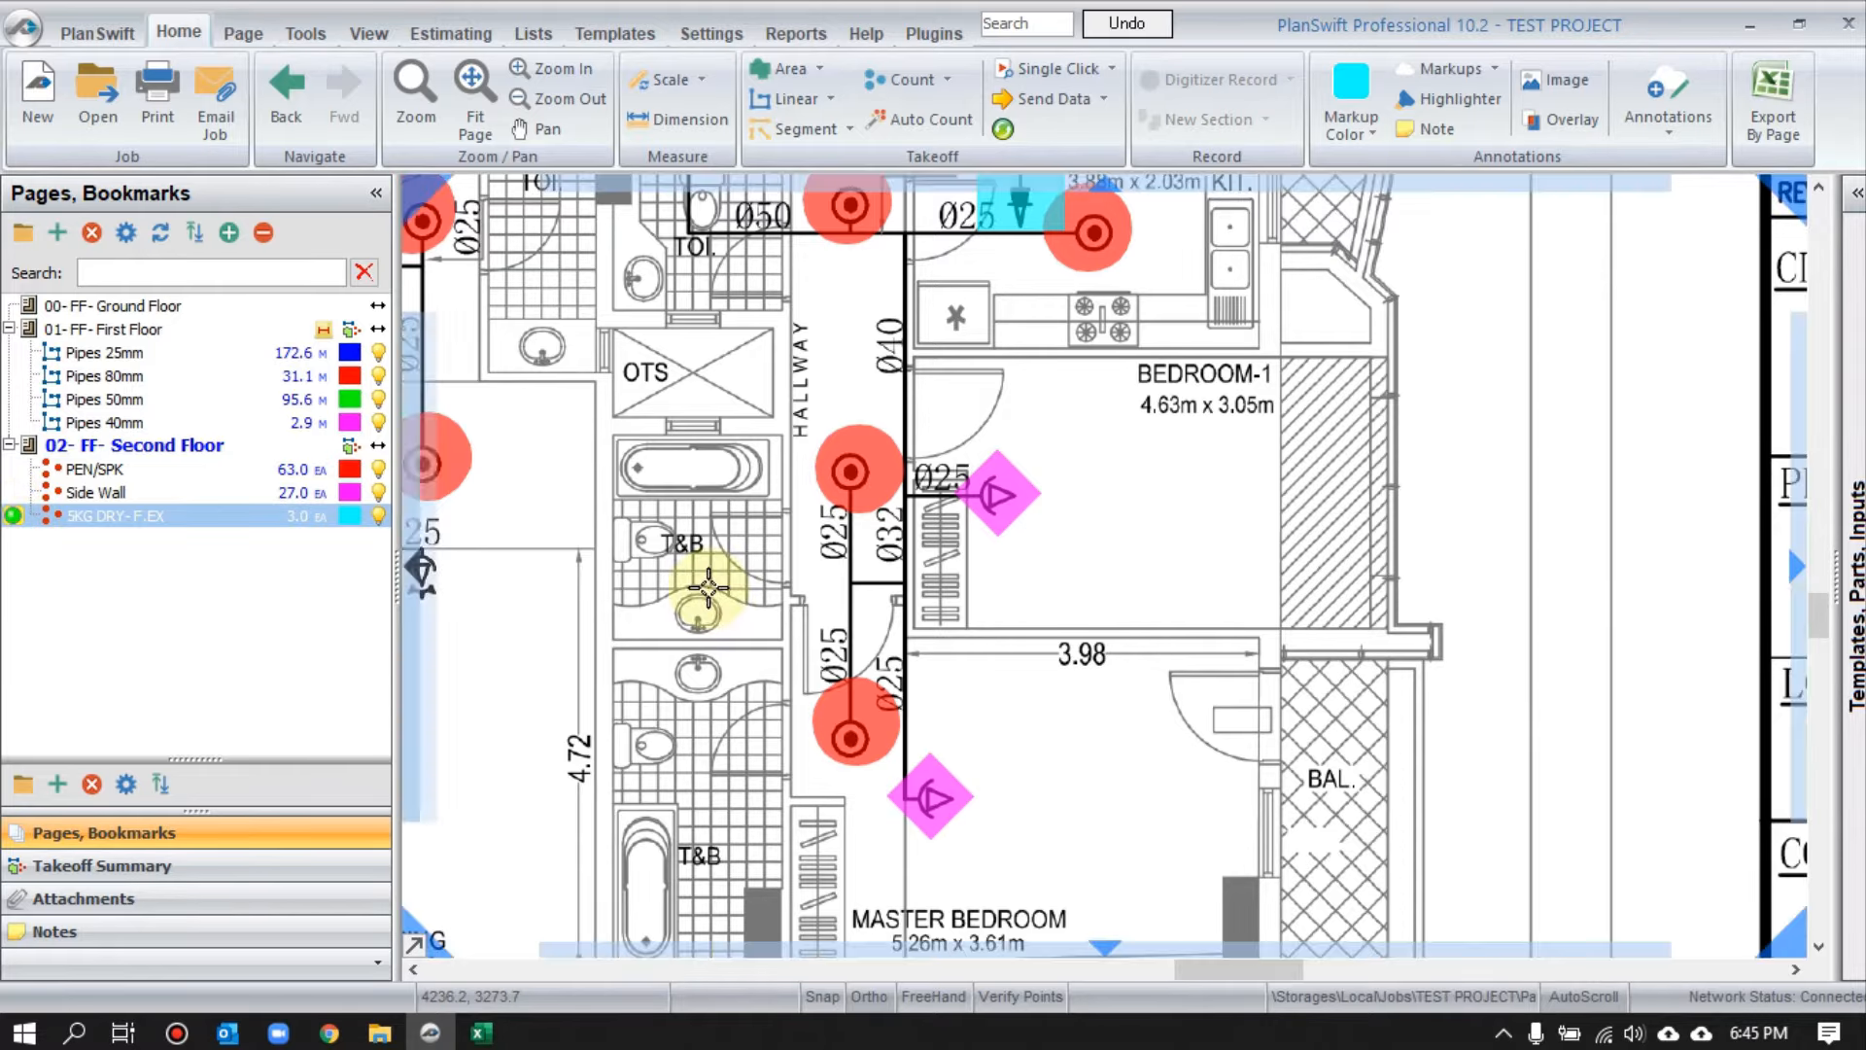
{"action": "scroll", "coordinate": [716, 587], "scroll_direction": "down", "scroll_amount": 1}
{"action": "left_click_drag", "start_coordinate": [766, 415], "coordinate": [1012, 451]}
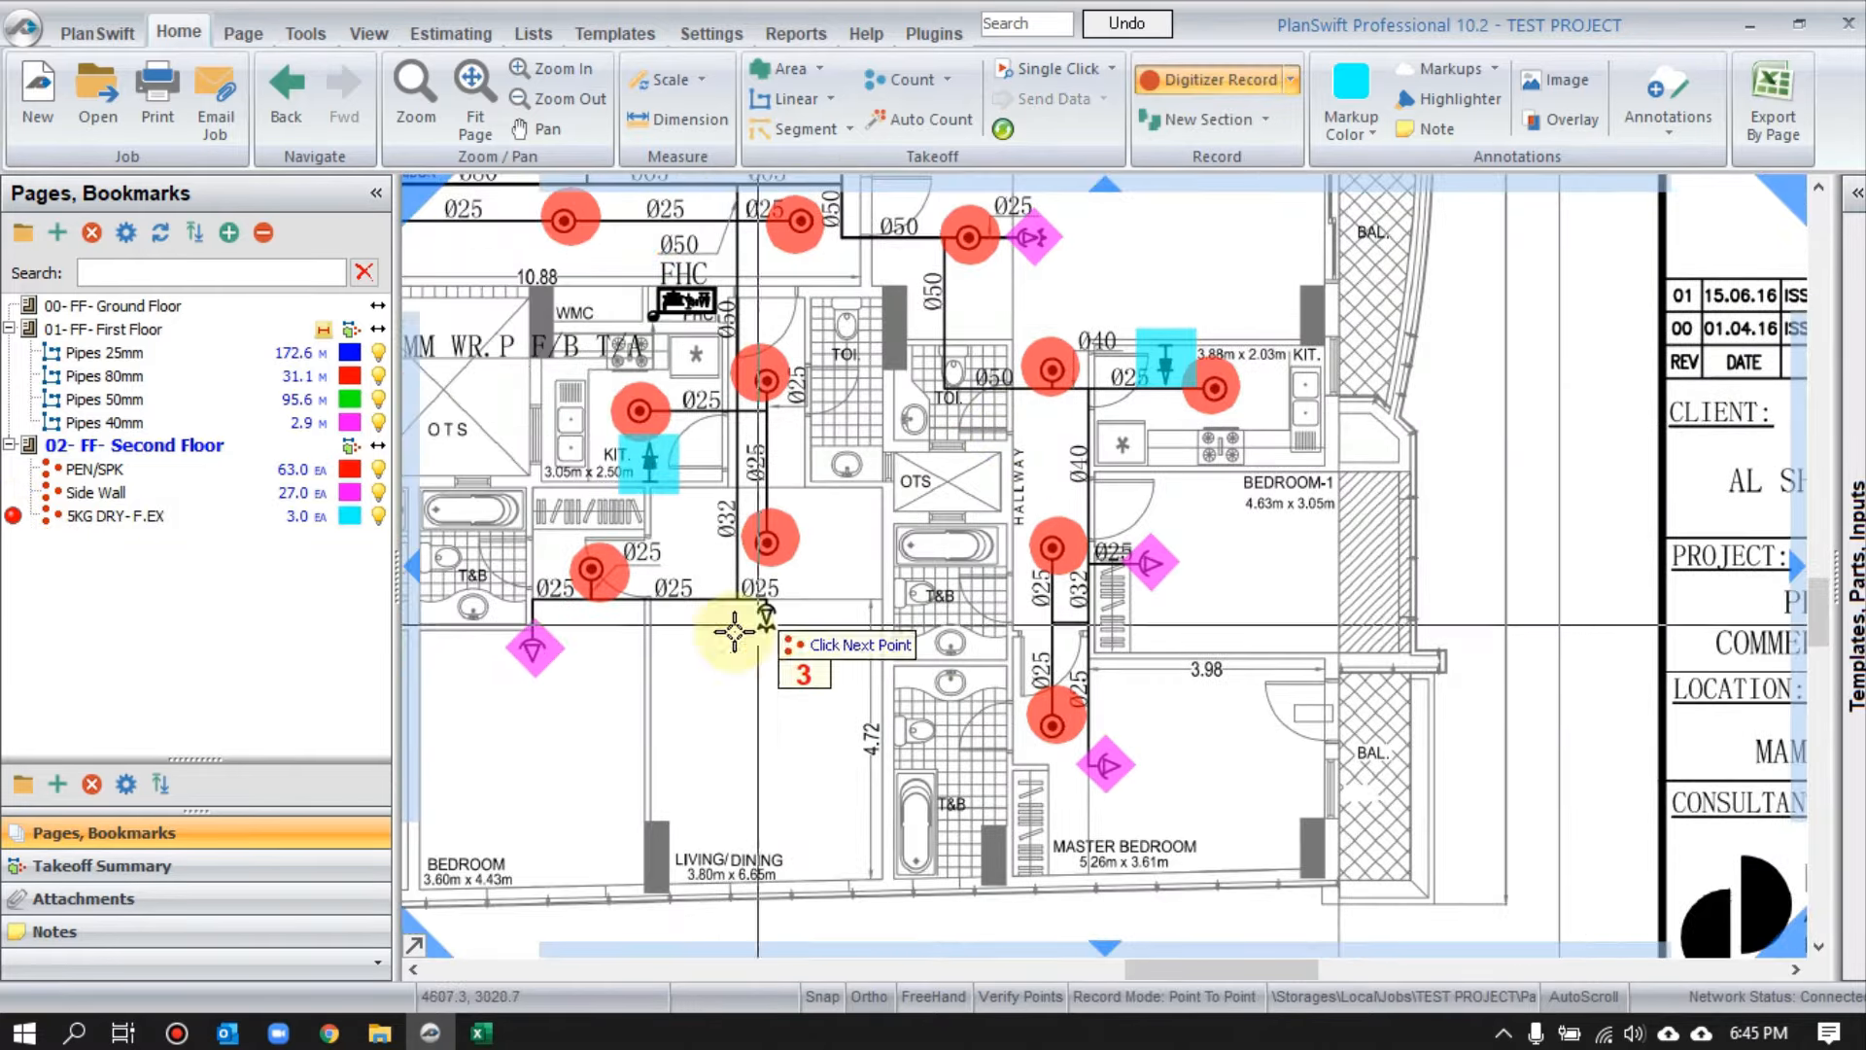
{"action": "scroll", "coordinate": [742, 647], "scroll_direction": "up", "scroll_amount": 1}
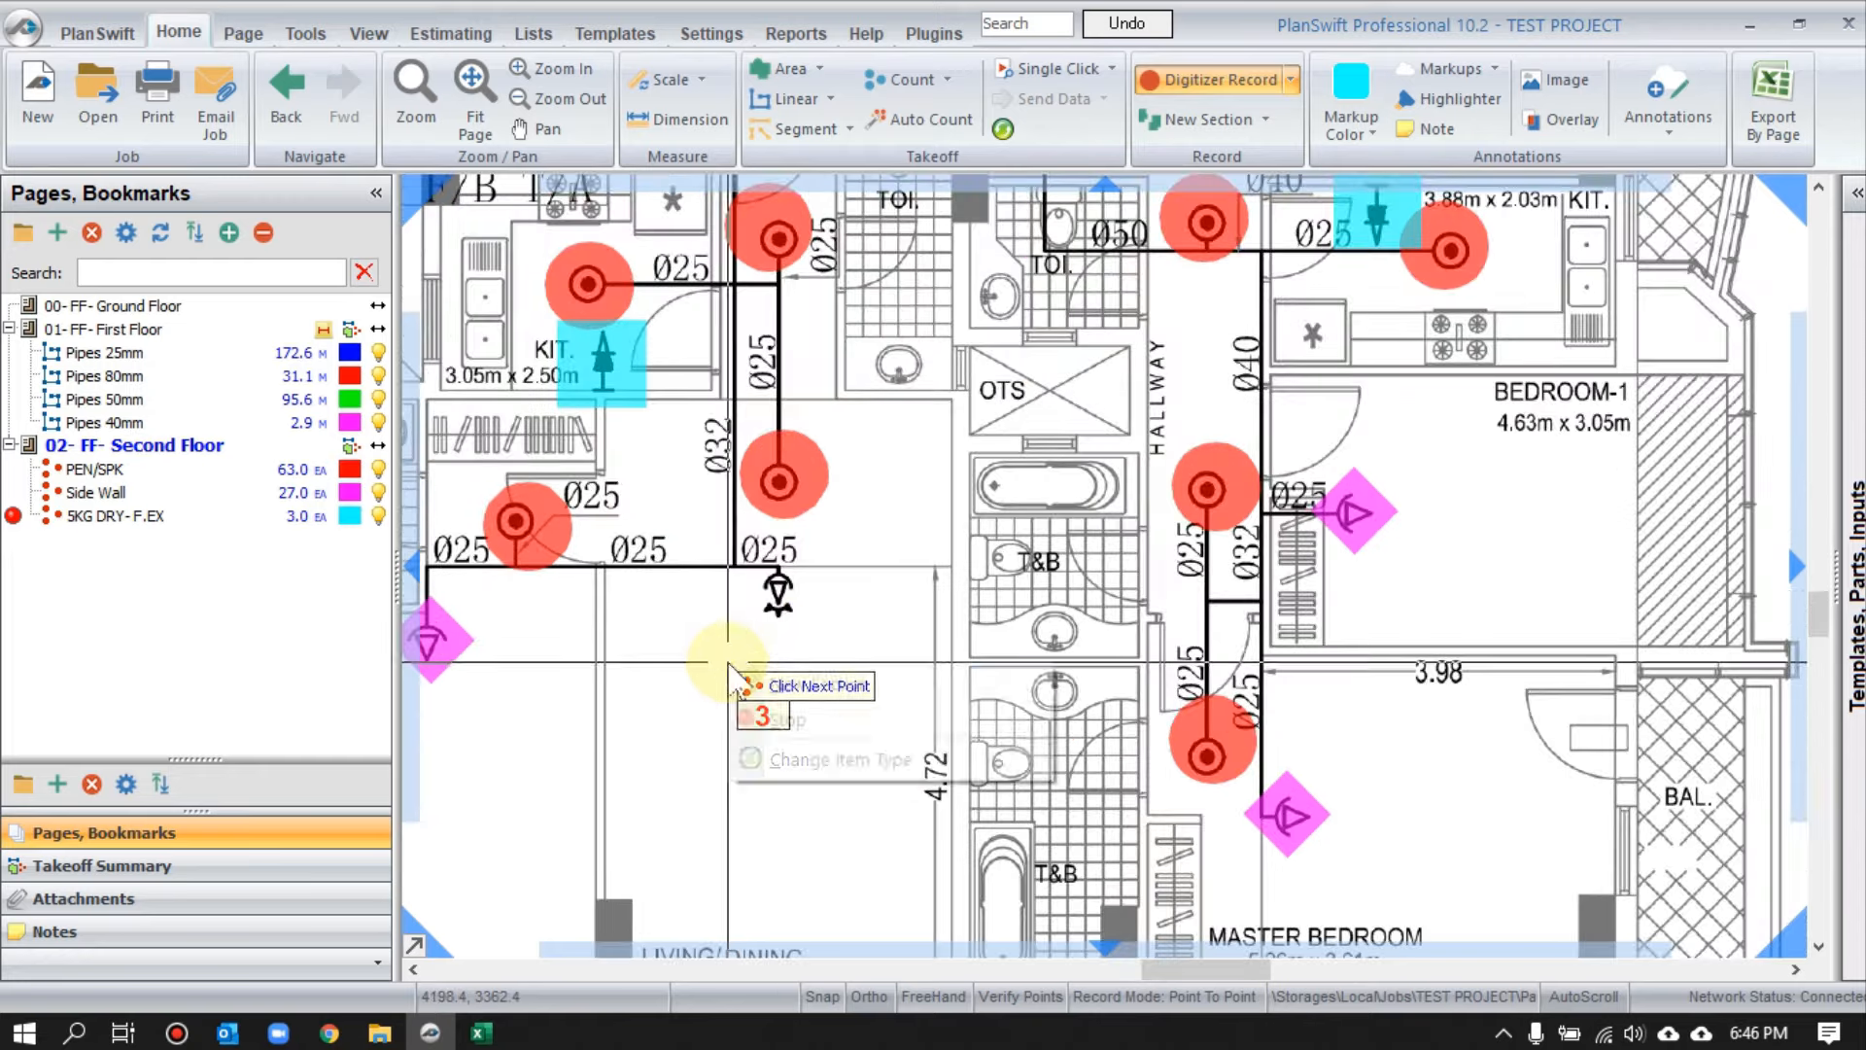
{"action": "right_click", "coordinate": [742, 654]}
{"action": "left_click", "coordinate": [785, 717]}
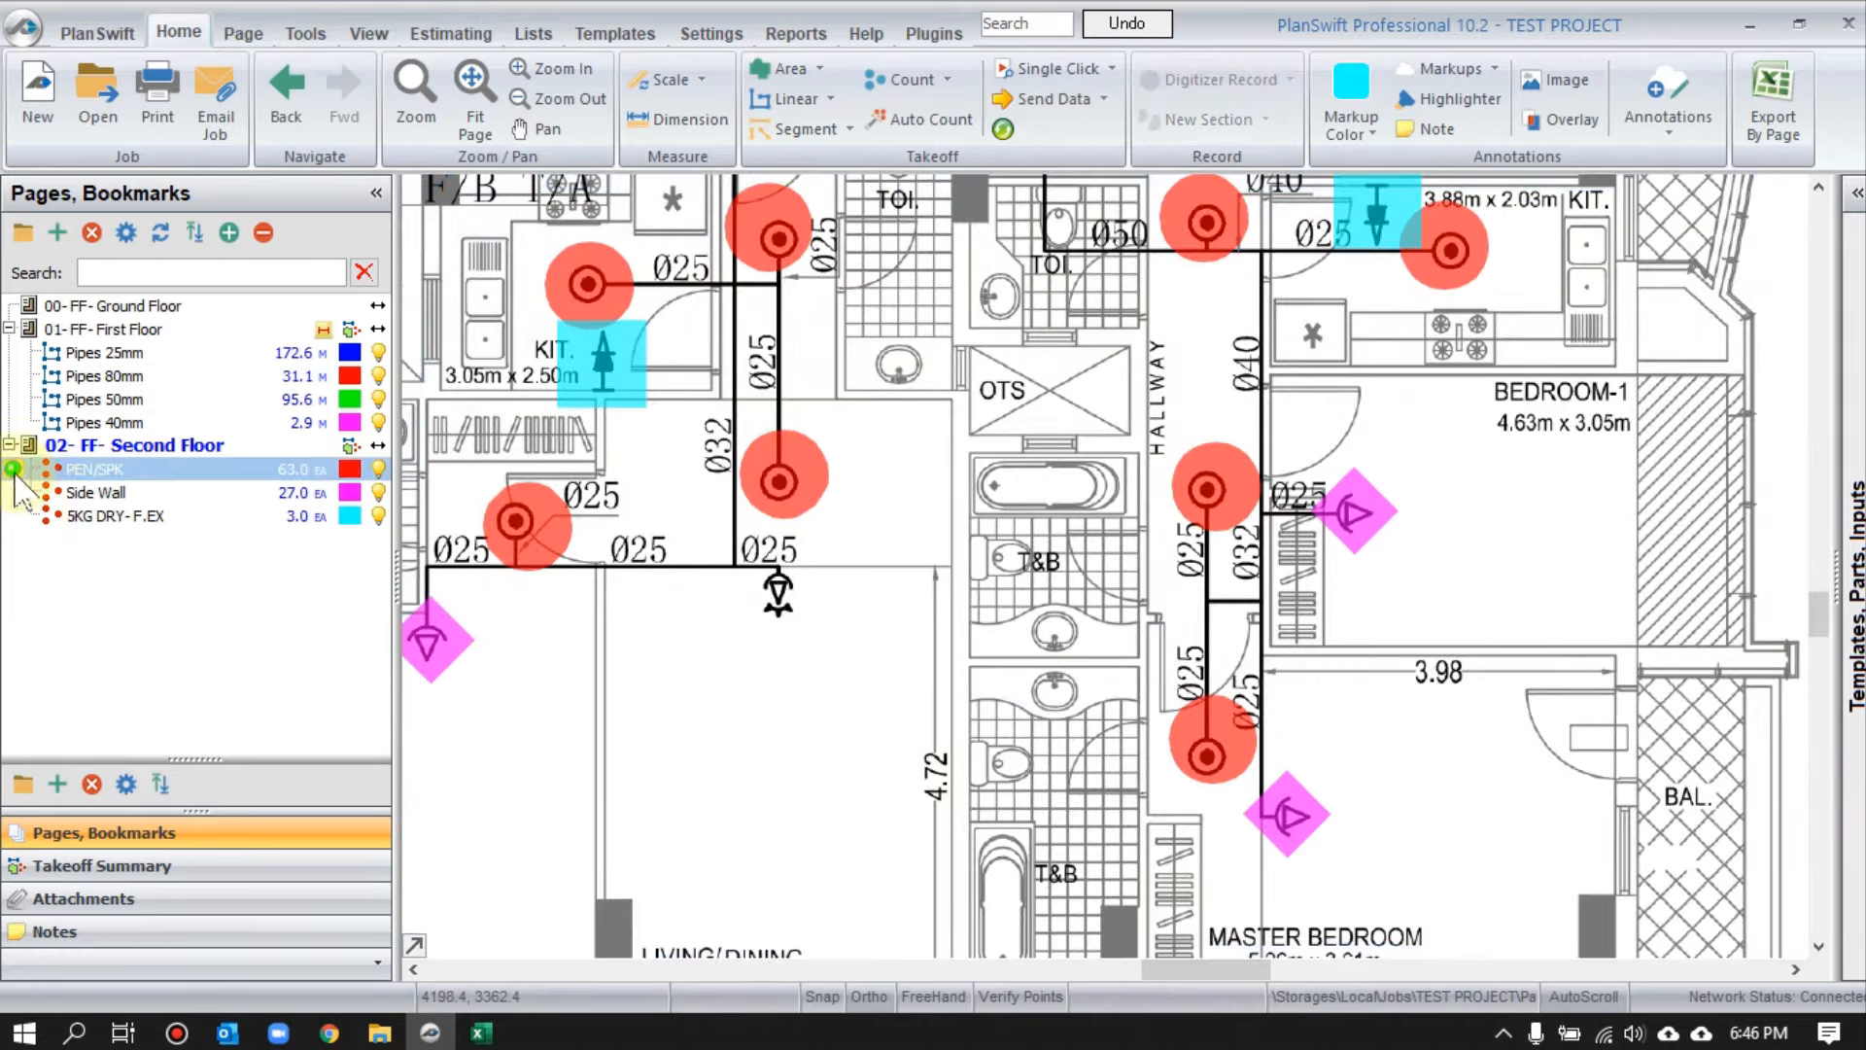
- Resume the PEN/SPK count, add the unmarked sprinkler symbol in the 3.80m x 6.65m Living/Dining room, and stop recording
{"action": "left_click", "coordinate": [778, 597]}
{"action": "scroll", "coordinate": [792, 680], "scroll_direction": "down", "scroll_amount": 1}
{"action": "left_click_drag", "start_coordinate": [1092, 444], "coordinate": [1022, 851]}
{"action": "left_click_drag", "start_coordinate": [1006, 323], "coordinate": [1146, 546]}
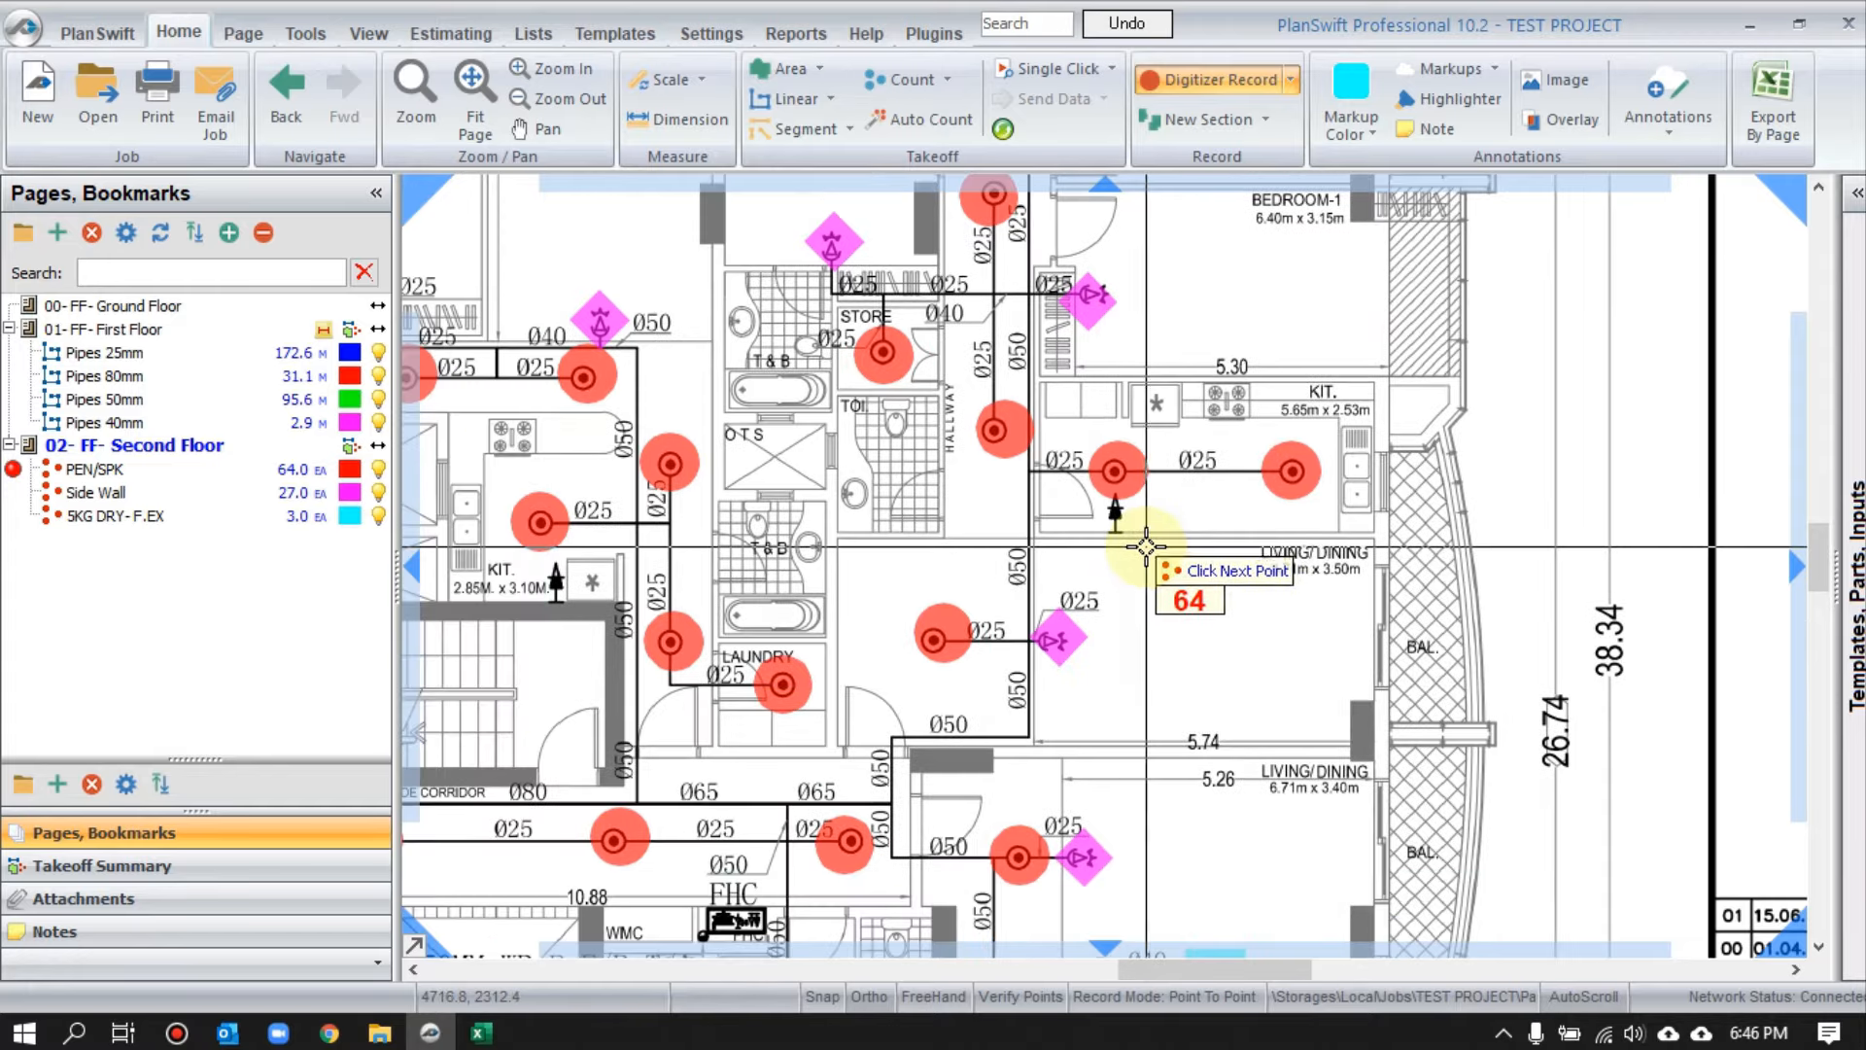
{"action": "right_click", "coordinate": [1147, 547]}
{"action": "left_click", "coordinate": [1201, 605]}
- Resume the 5KG DRY- F.EX count and mark the four unmarked extinguishers in the second floor's northern kitchens
{"action": "left_click", "coordinate": [116, 515]}
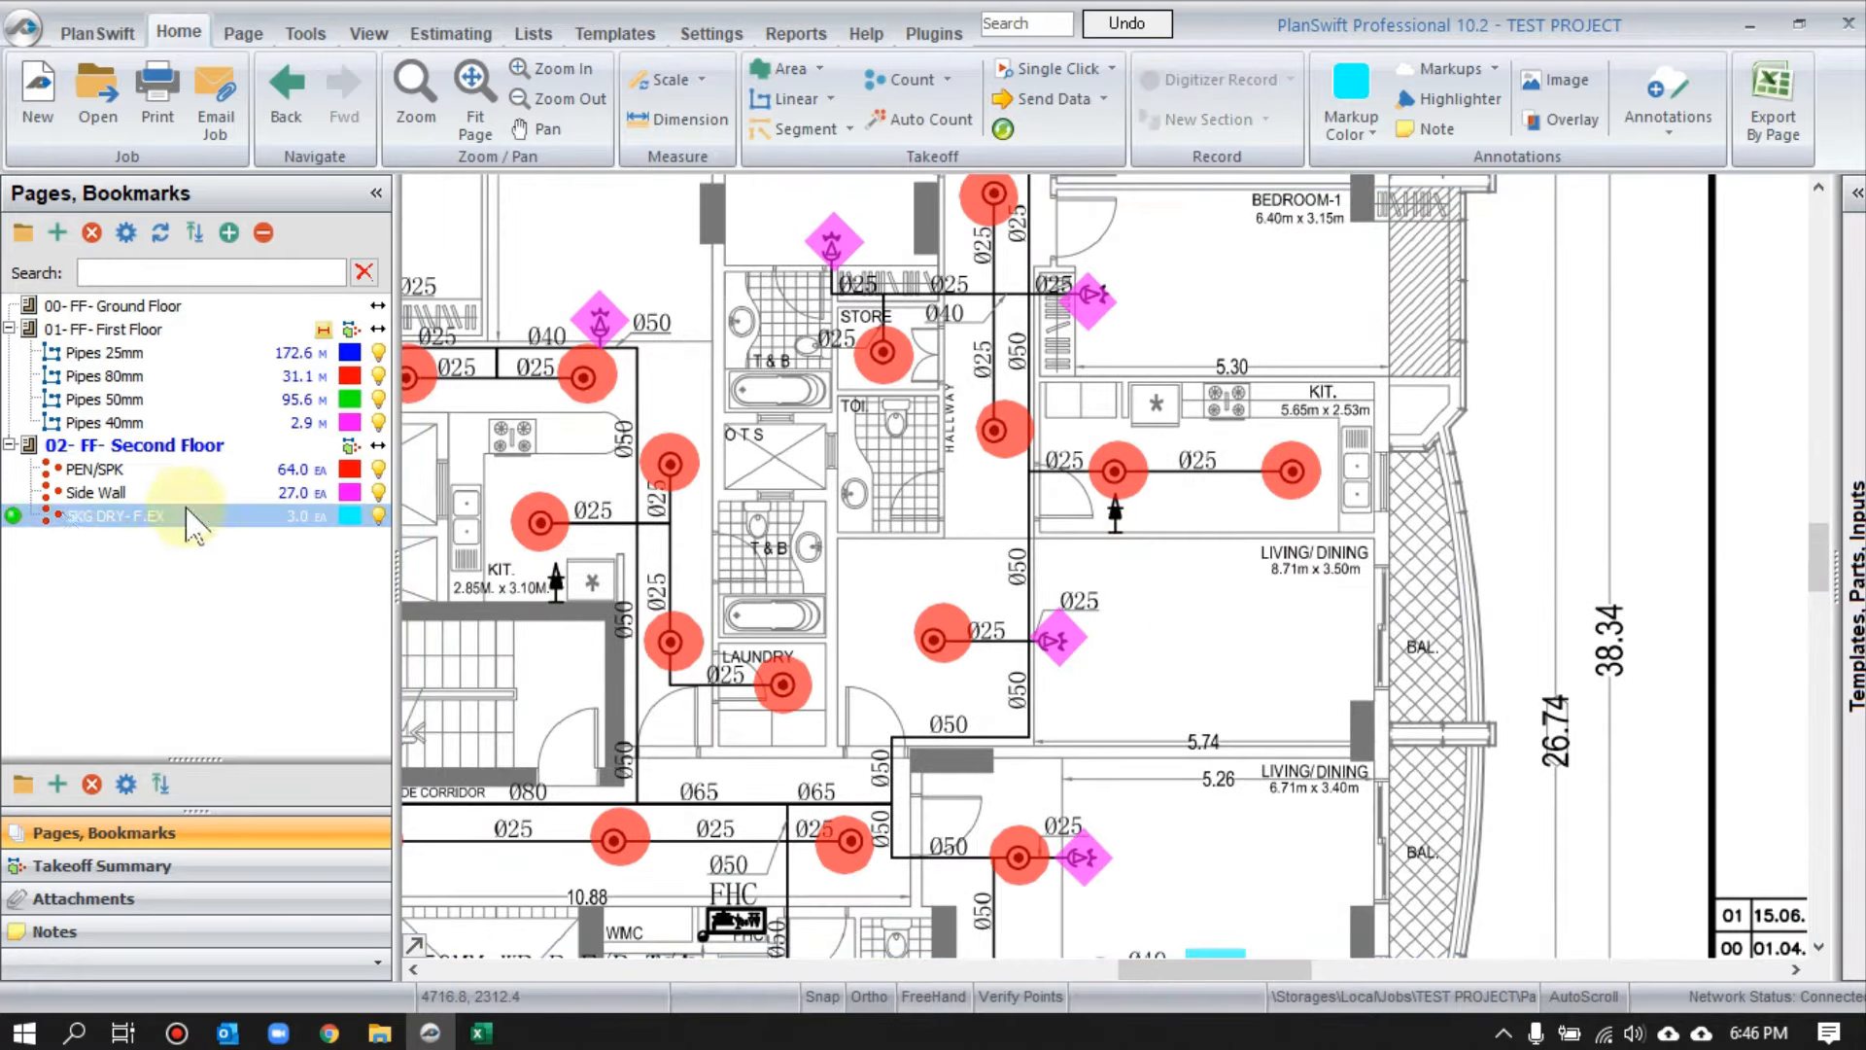
{"action": "left_click", "coordinate": [551, 581]}
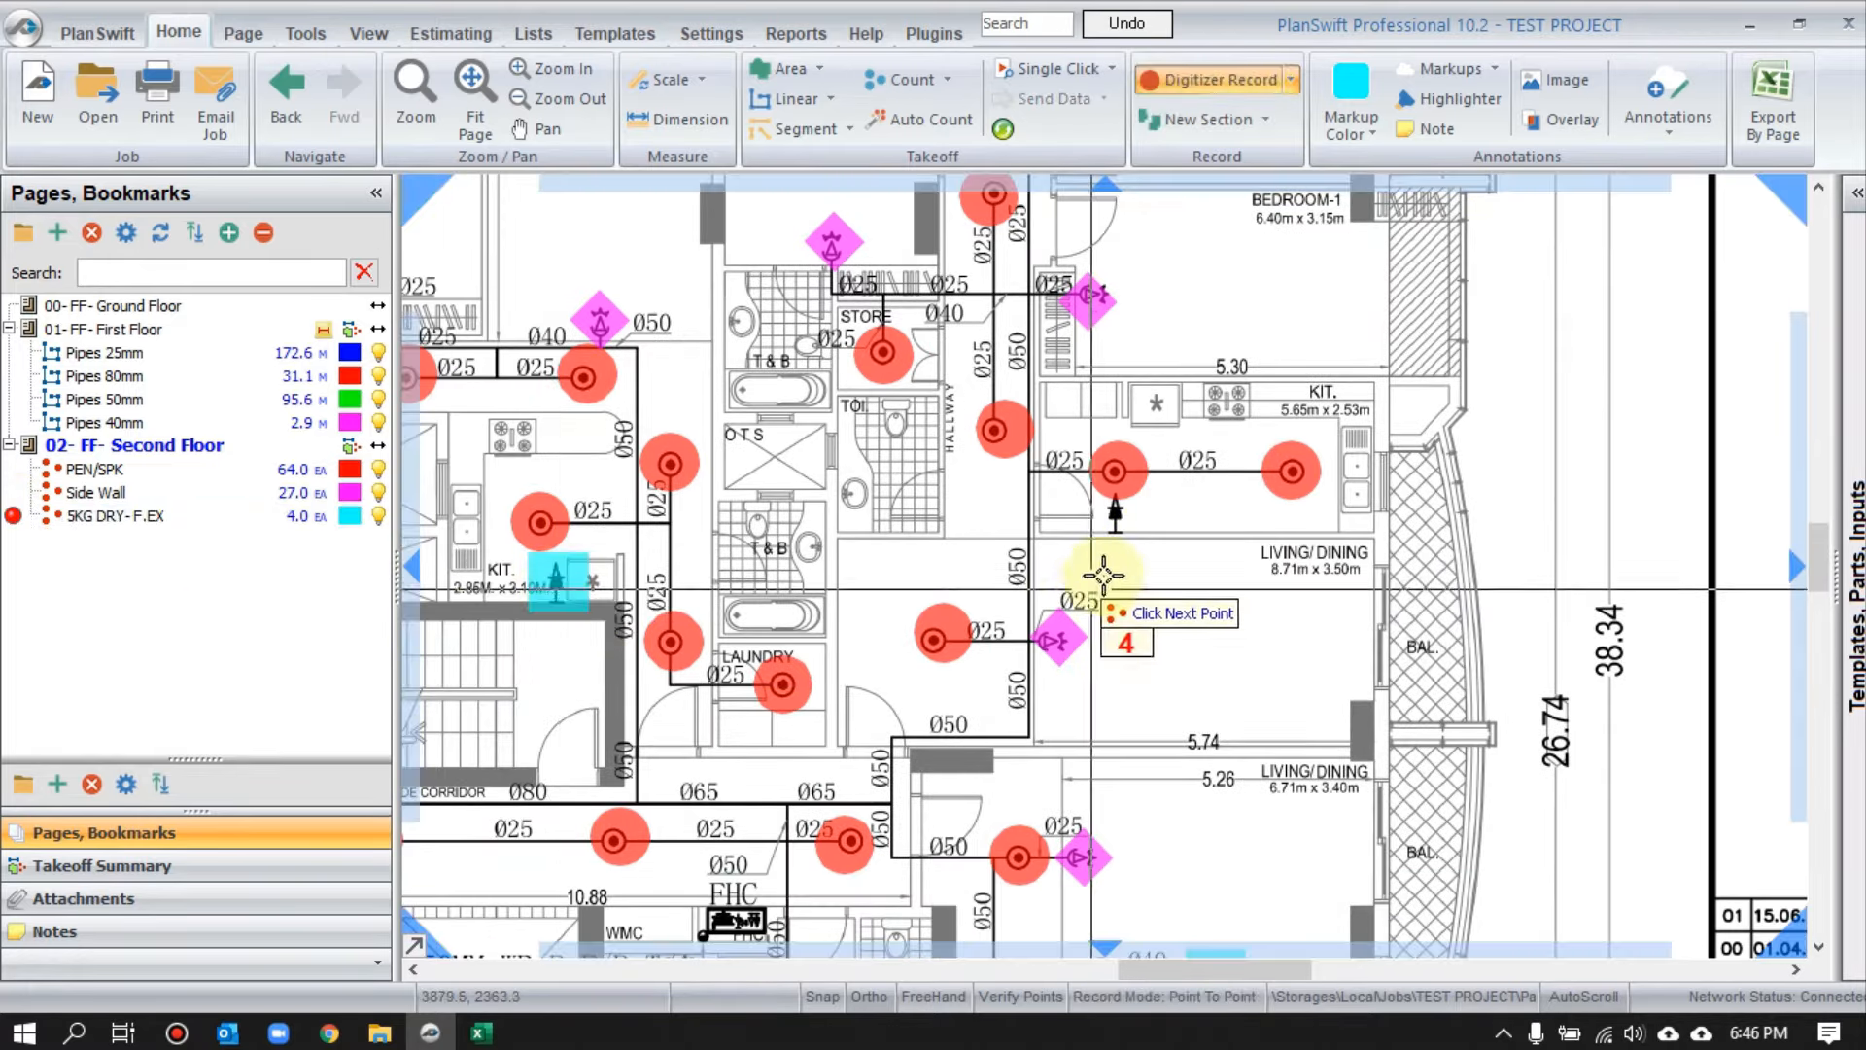
{"action": "left_click", "coordinate": [1115, 512]}
{"action": "scroll", "coordinate": [1116, 512], "scroll_direction": "down", "scroll_amount": 1}
{"action": "scroll", "coordinate": [1000, 534], "scroll_direction": "down", "scroll_amount": 1}
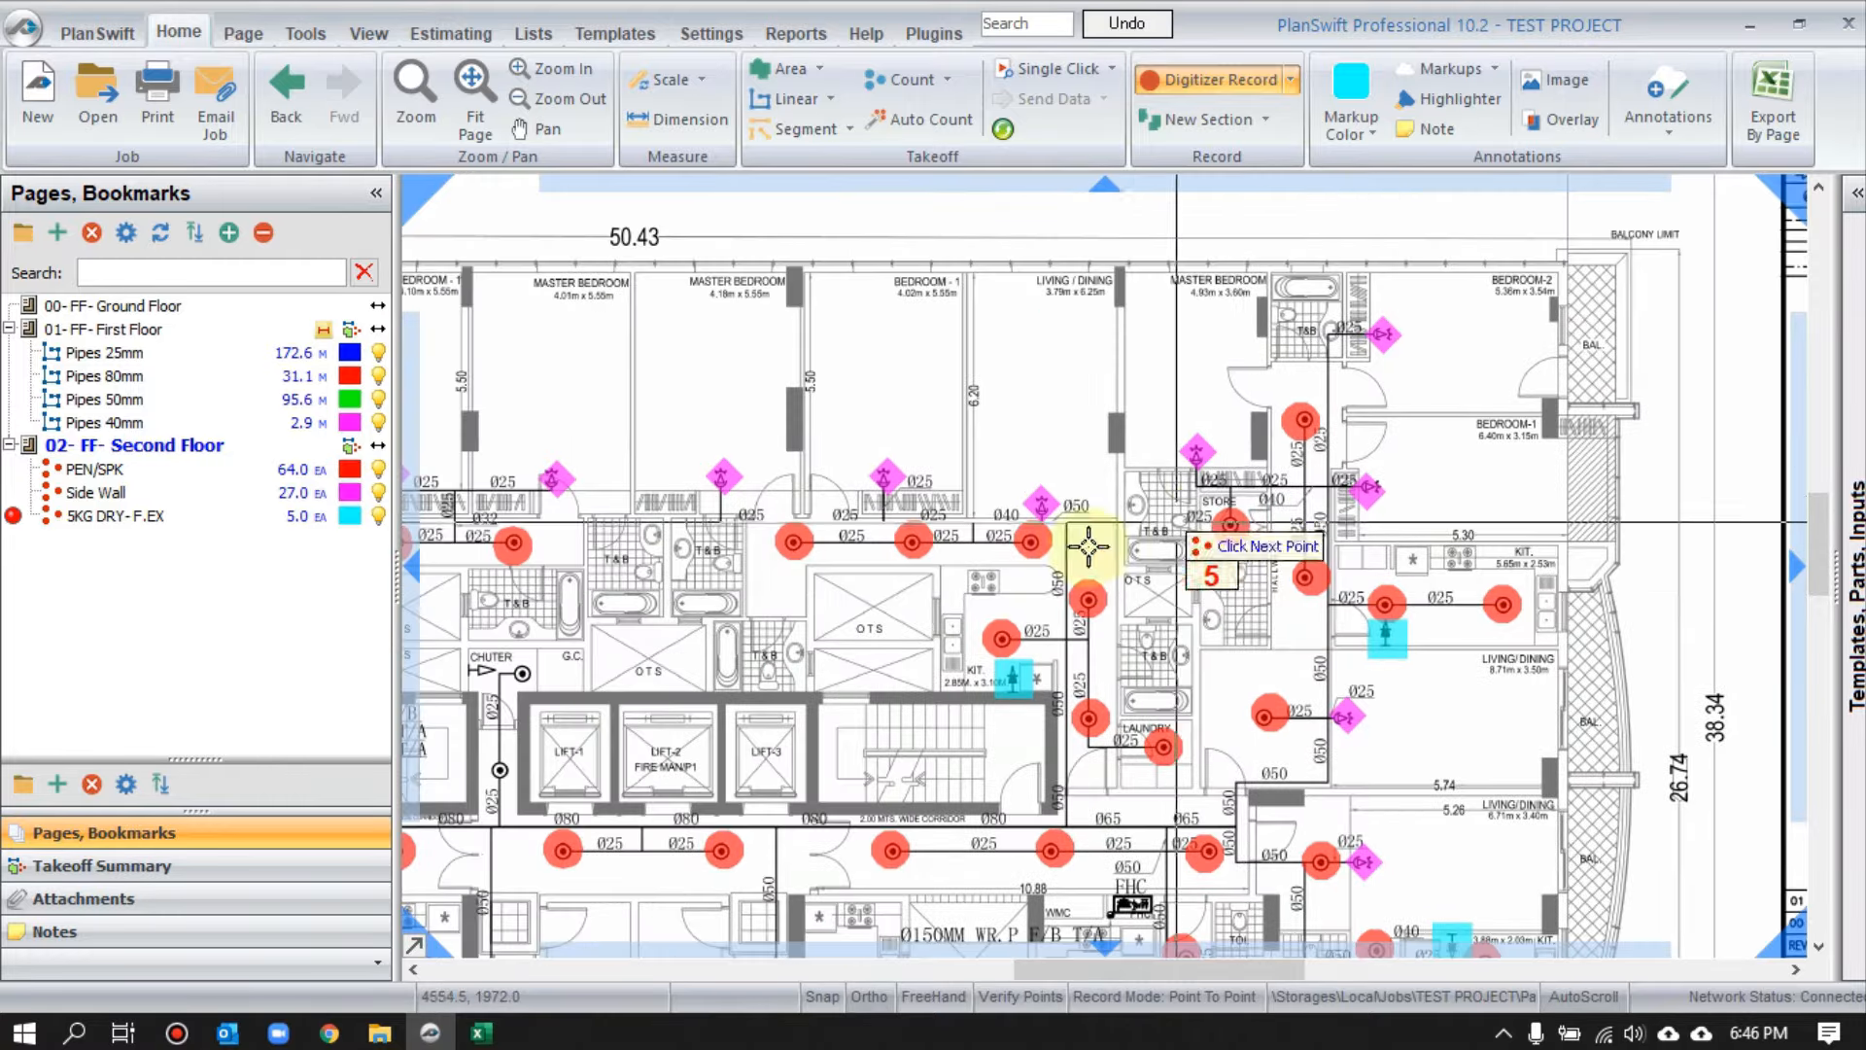
{"action": "scroll", "coordinate": [1092, 528], "scroll_direction": "up", "scroll_amount": 2}
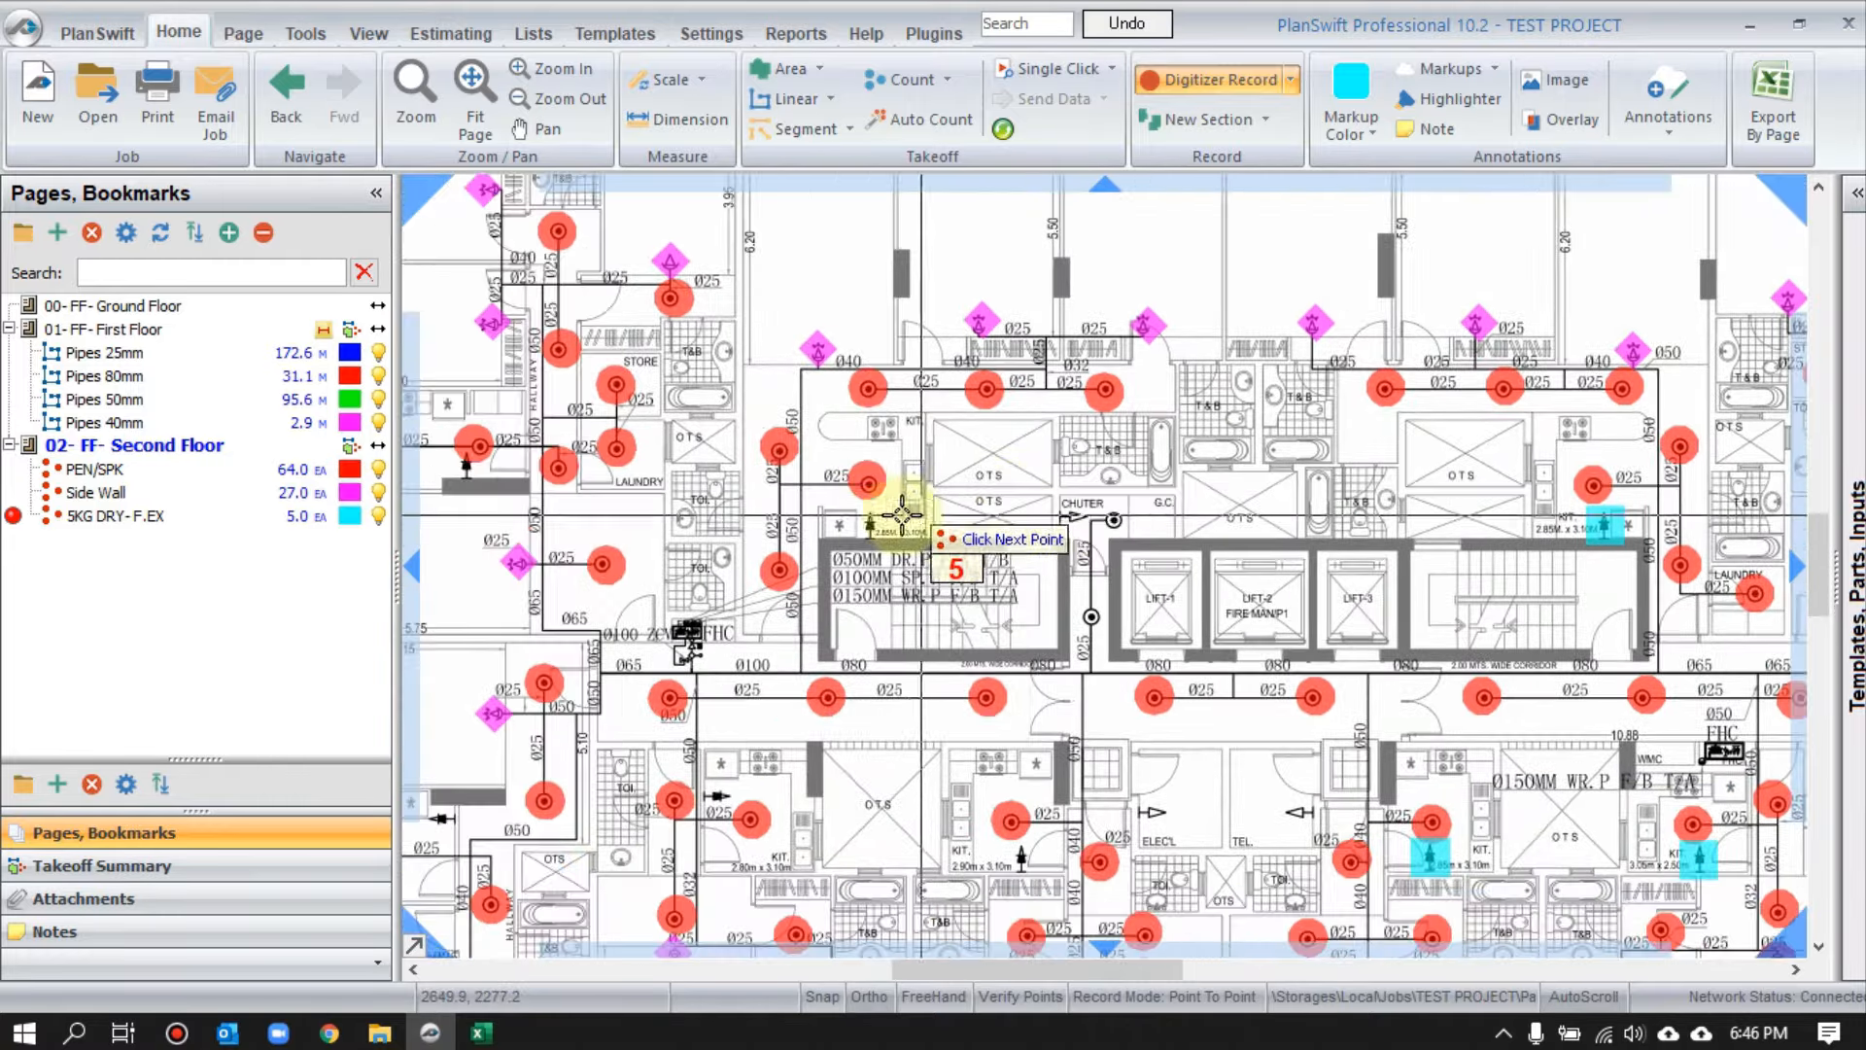
{"action": "left_click", "coordinate": [838, 529]}
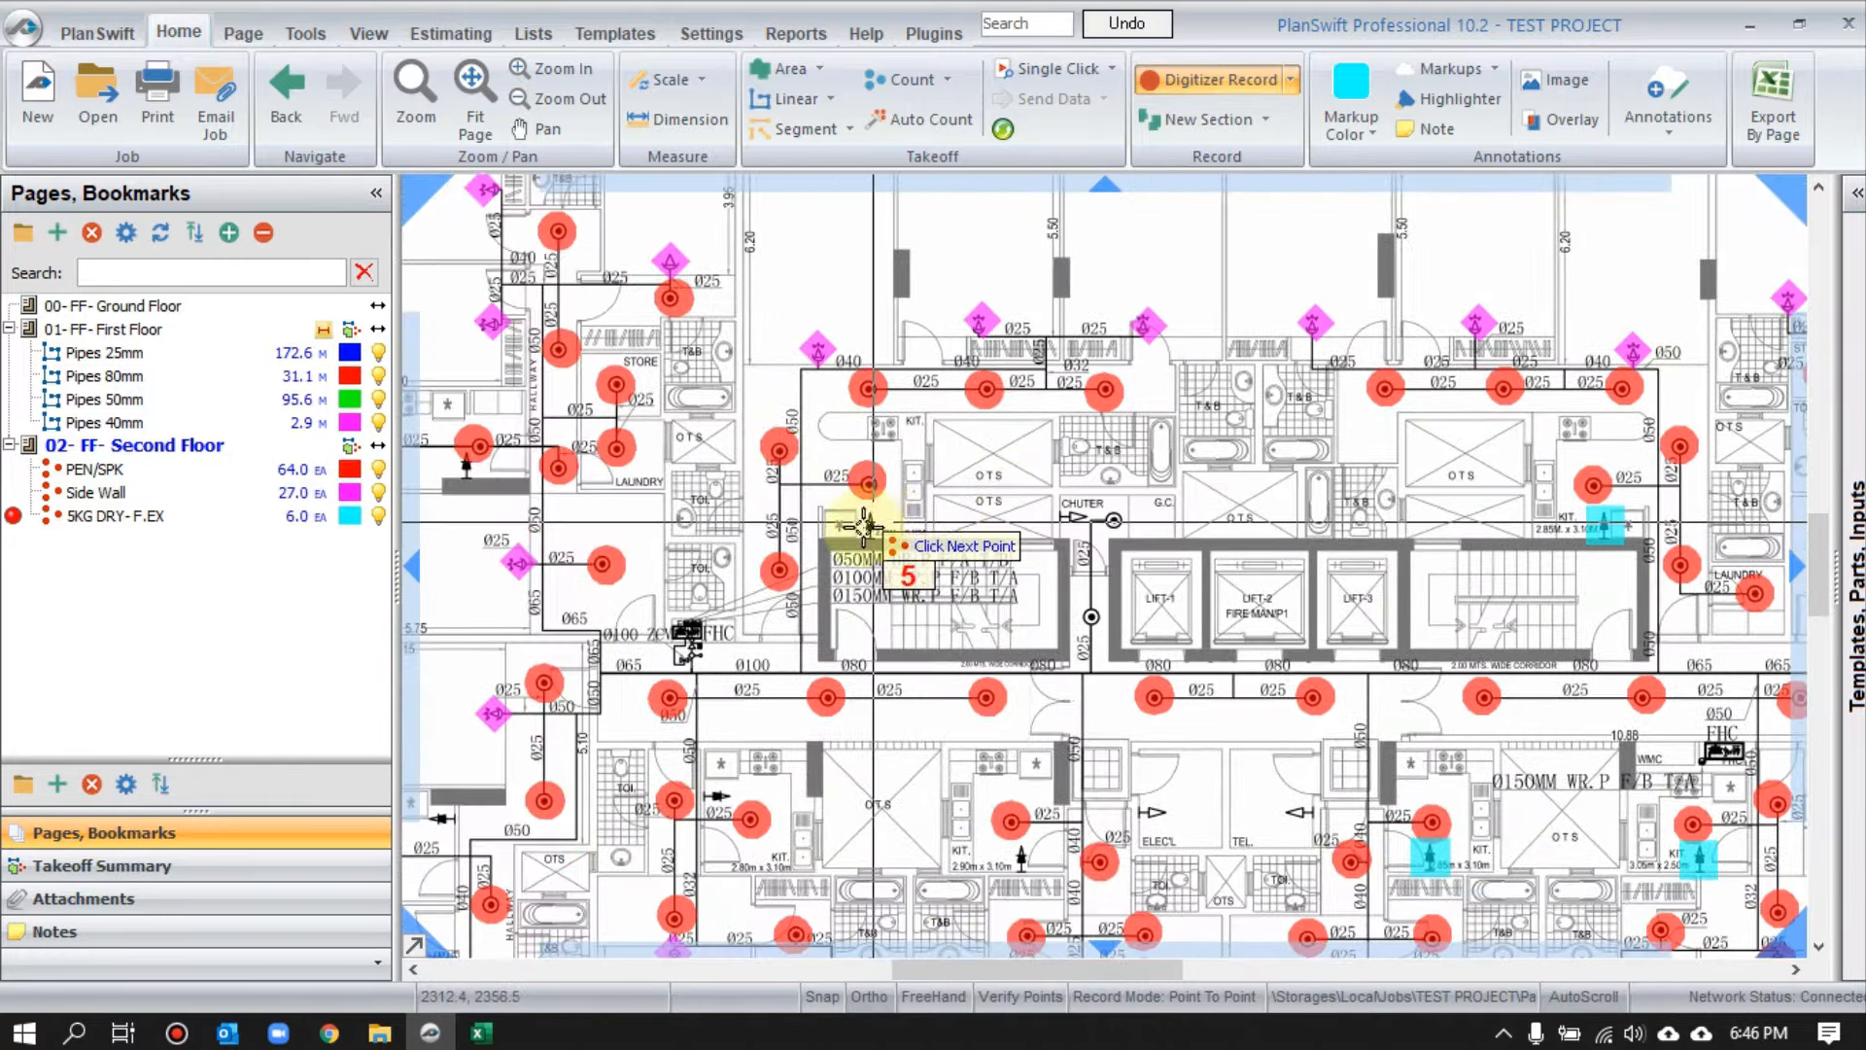
{"action": "left_click", "coordinate": [435, 474]}
- Mark the dry powder extinguishers in the 3.45m x 2.45m, 2.80m x 3.10m and 2.90m x 3.10m kitchens and the electrical and telephone rooms
{"action": "left_click_drag", "start_coordinate": [522, 686], "coordinate": [811, 437]}
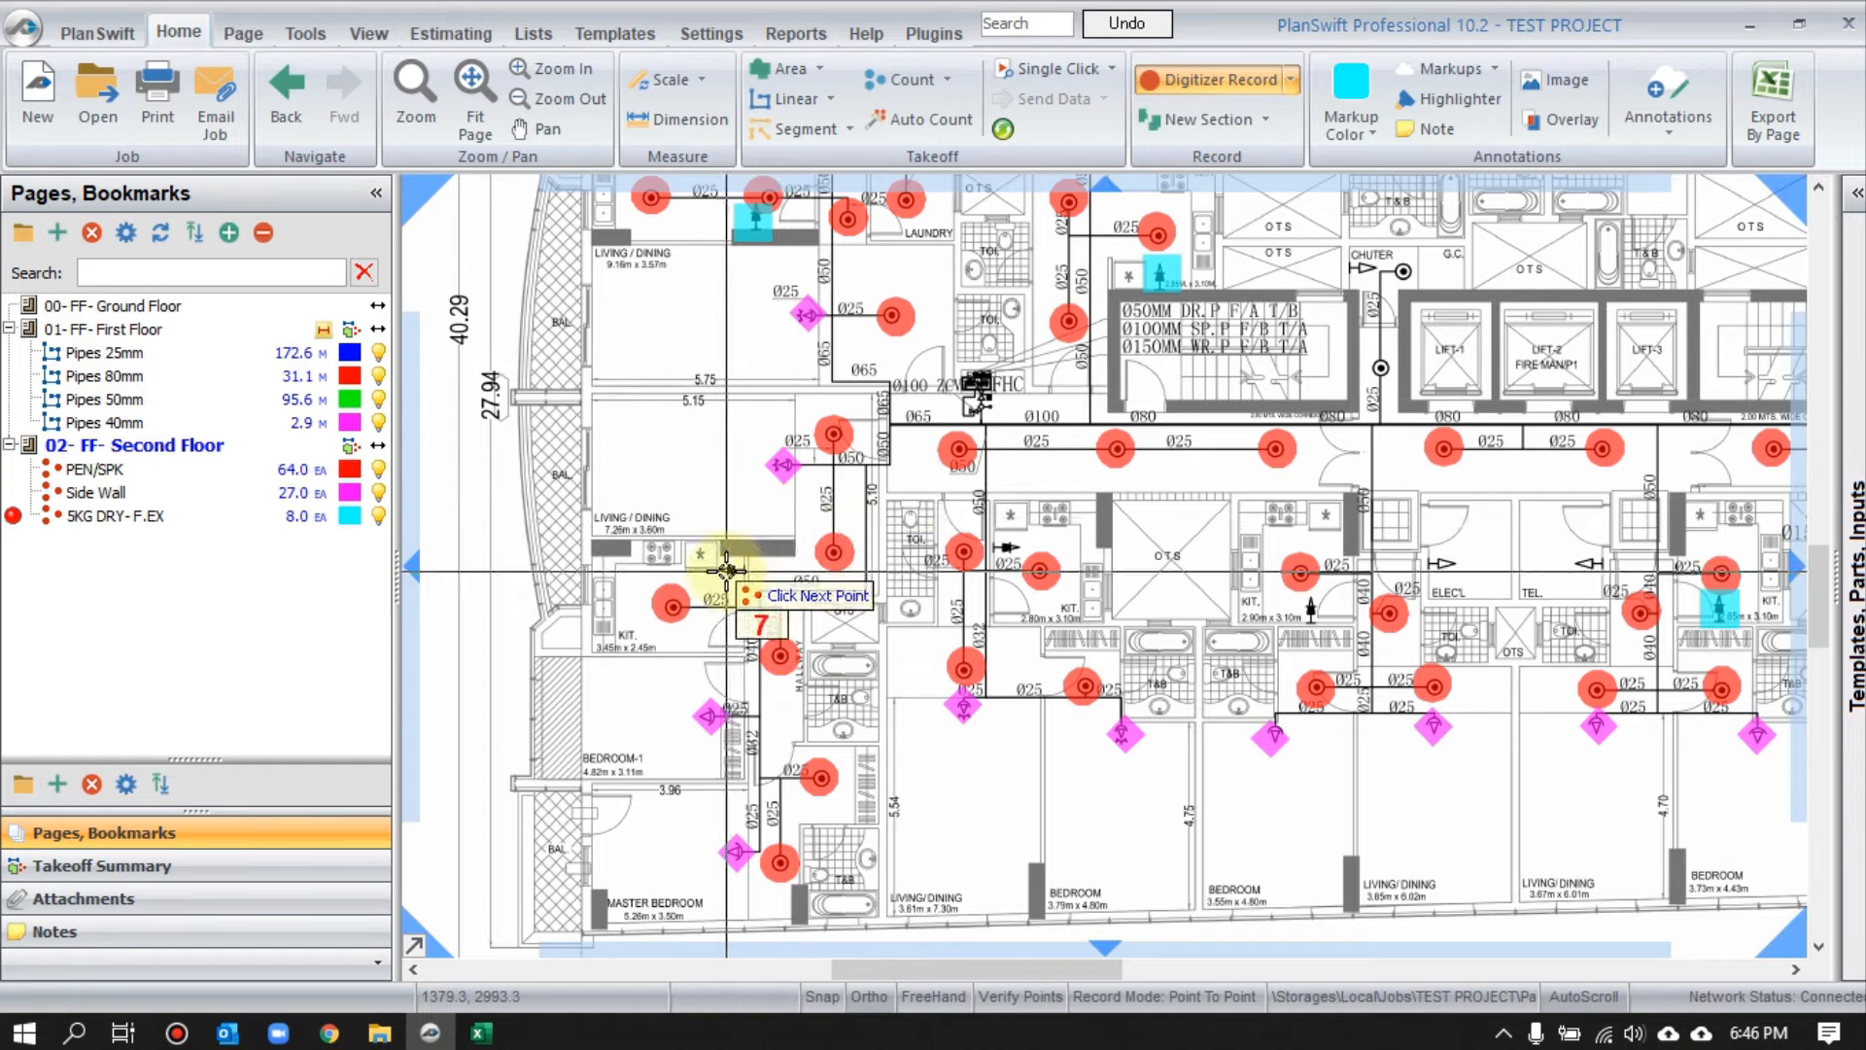
{"action": "left_click", "coordinate": [726, 570]}
{"action": "left_click", "coordinate": [1008, 542]}
{"action": "left_click", "coordinate": [1311, 607]}
{"action": "left_click", "coordinate": [1445, 563]}
{"action": "left_click", "coordinate": [1588, 563]}
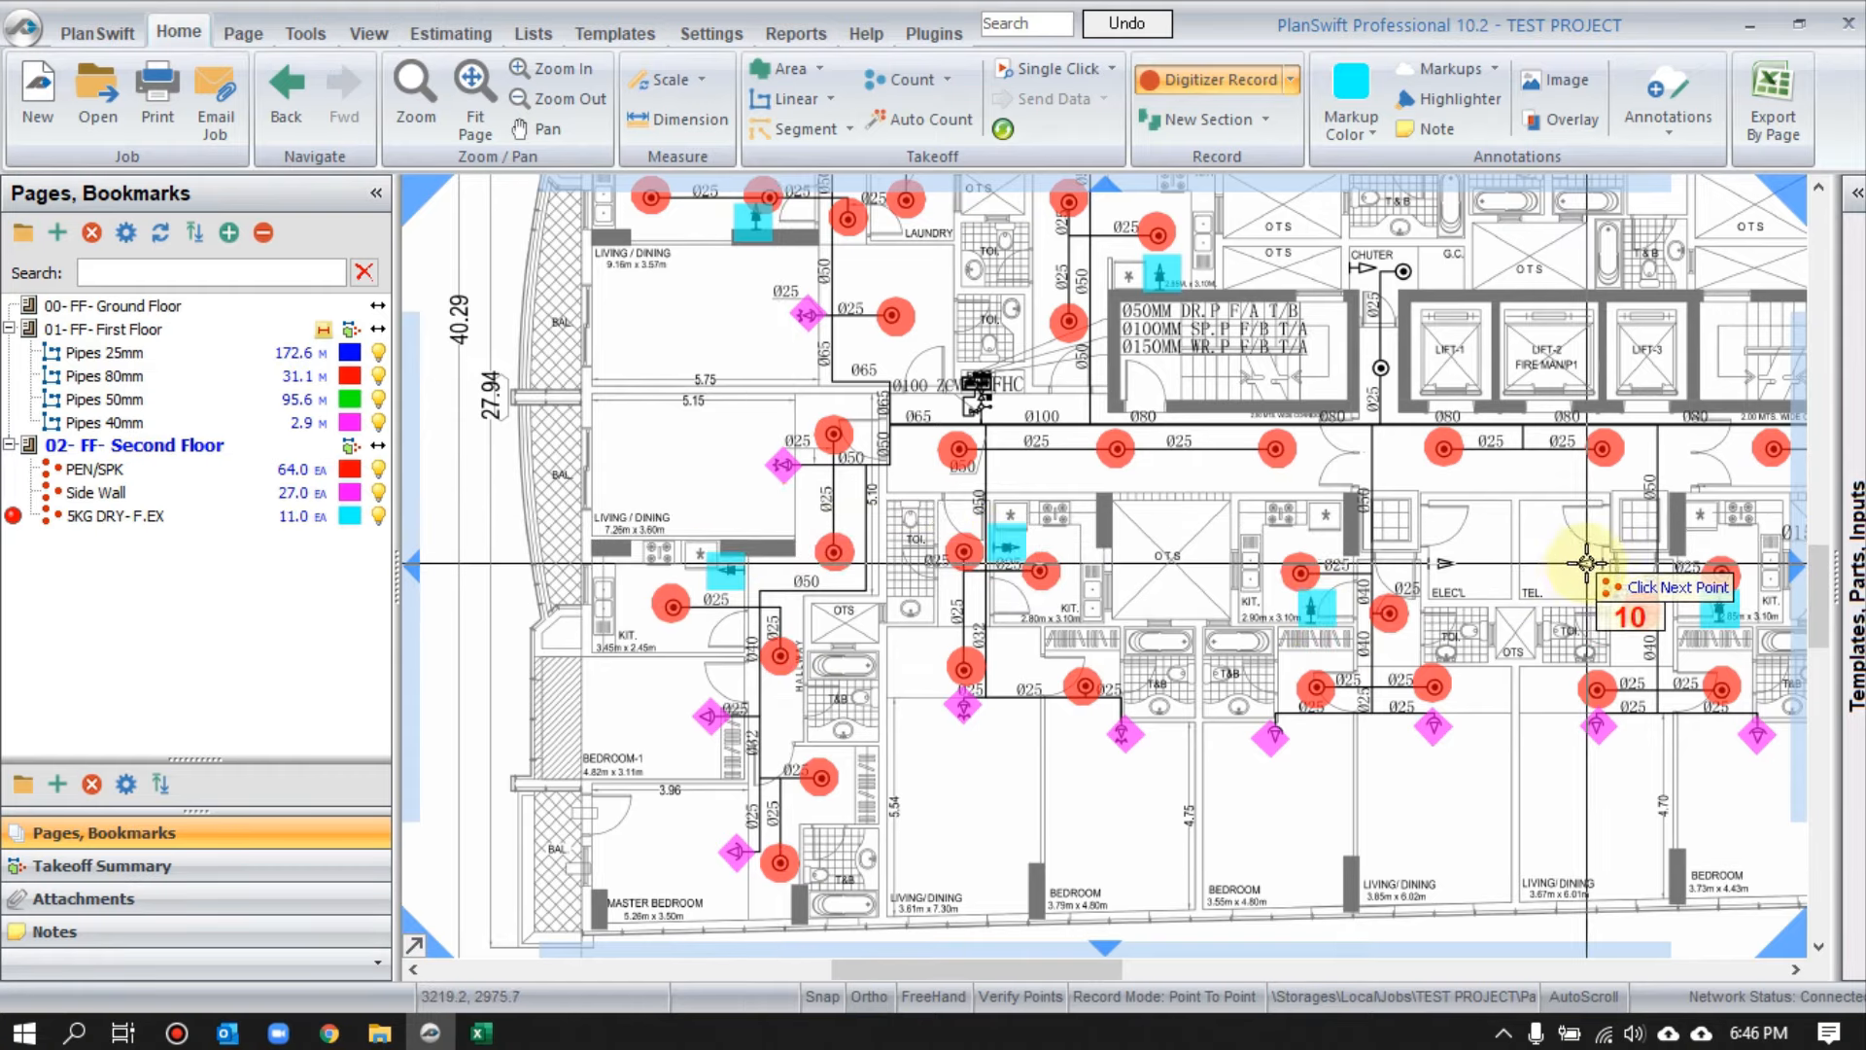
- Mark the dry powder extinguisher in the chute room near Lift-1, and stop recording the count
{"action": "scroll", "coordinate": [1396, 303], "scroll_direction": "up", "scroll_amount": 1}
{"action": "scroll", "coordinate": [1397, 304], "scroll_direction": "up", "scroll_amount": 1}
{"action": "left_click_drag", "start_coordinate": [1398, 304], "coordinate": [998, 447]}
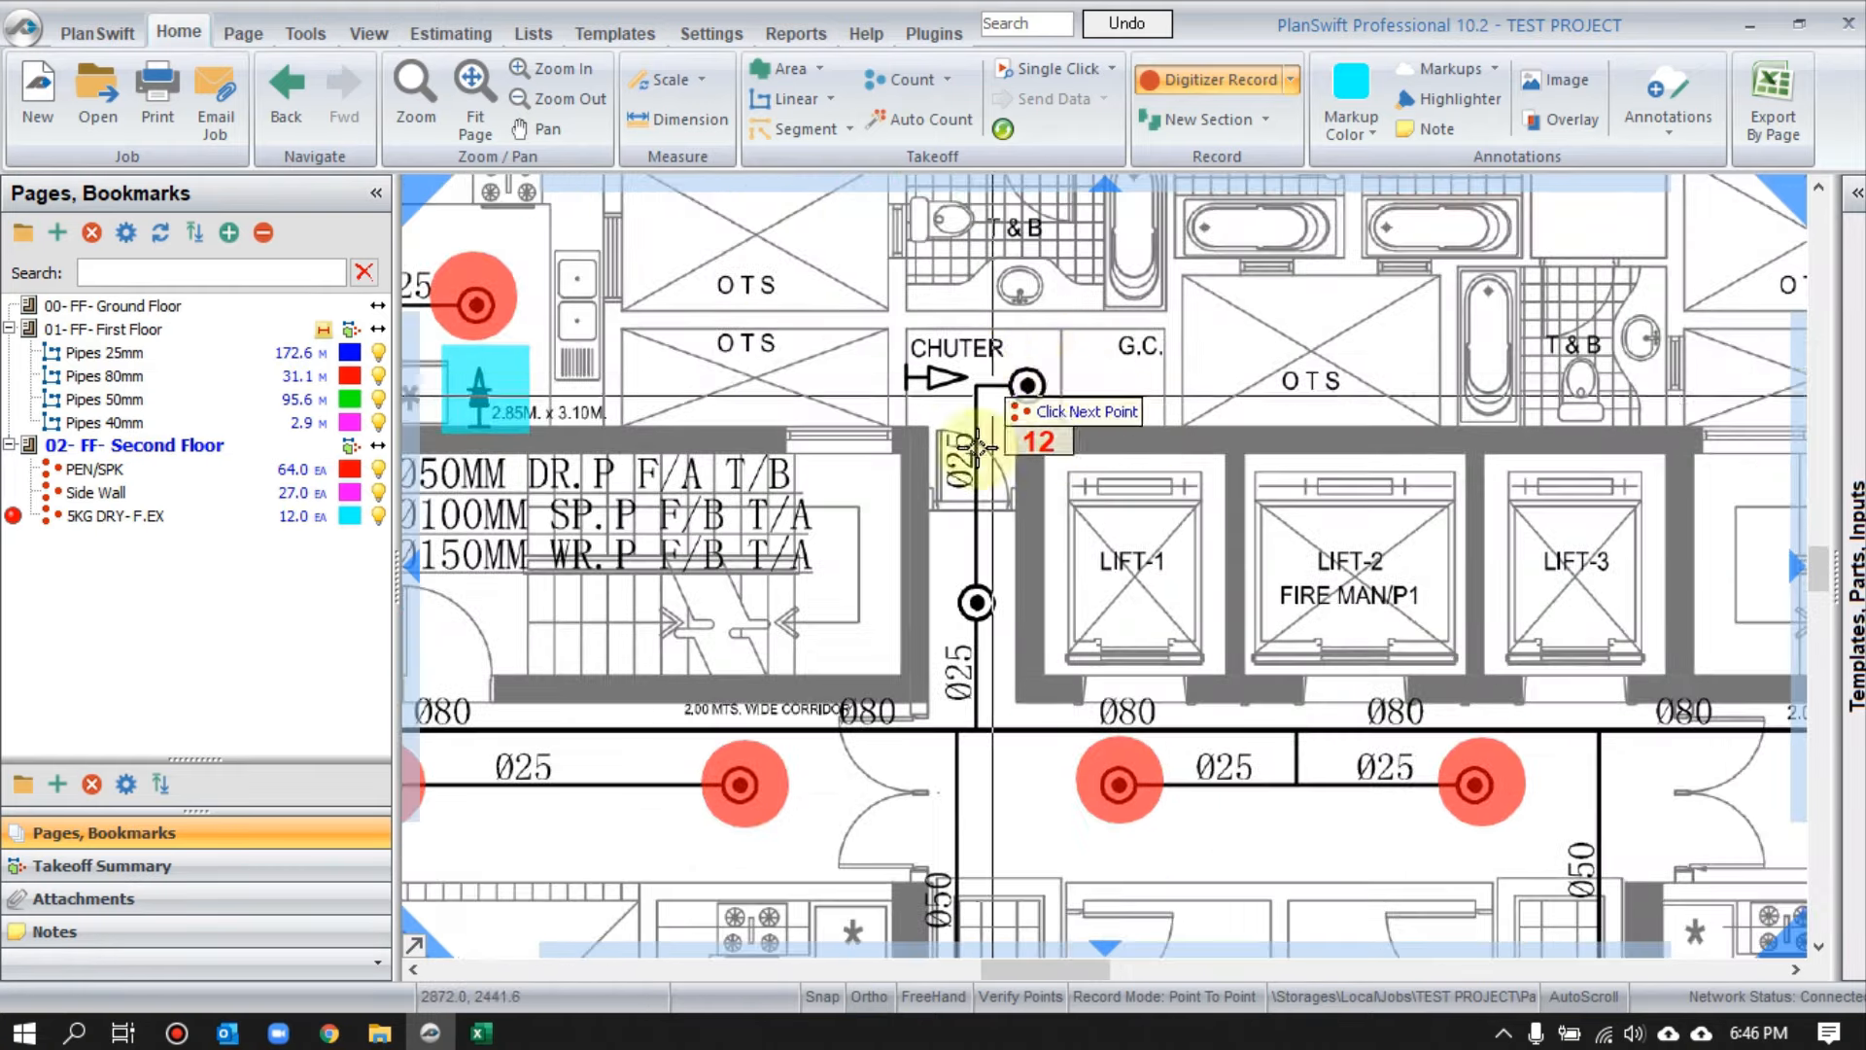
{"action": "scroll", "coordinate": [989, 484], "scroll_direction": "up", "scroll_amount": 1}
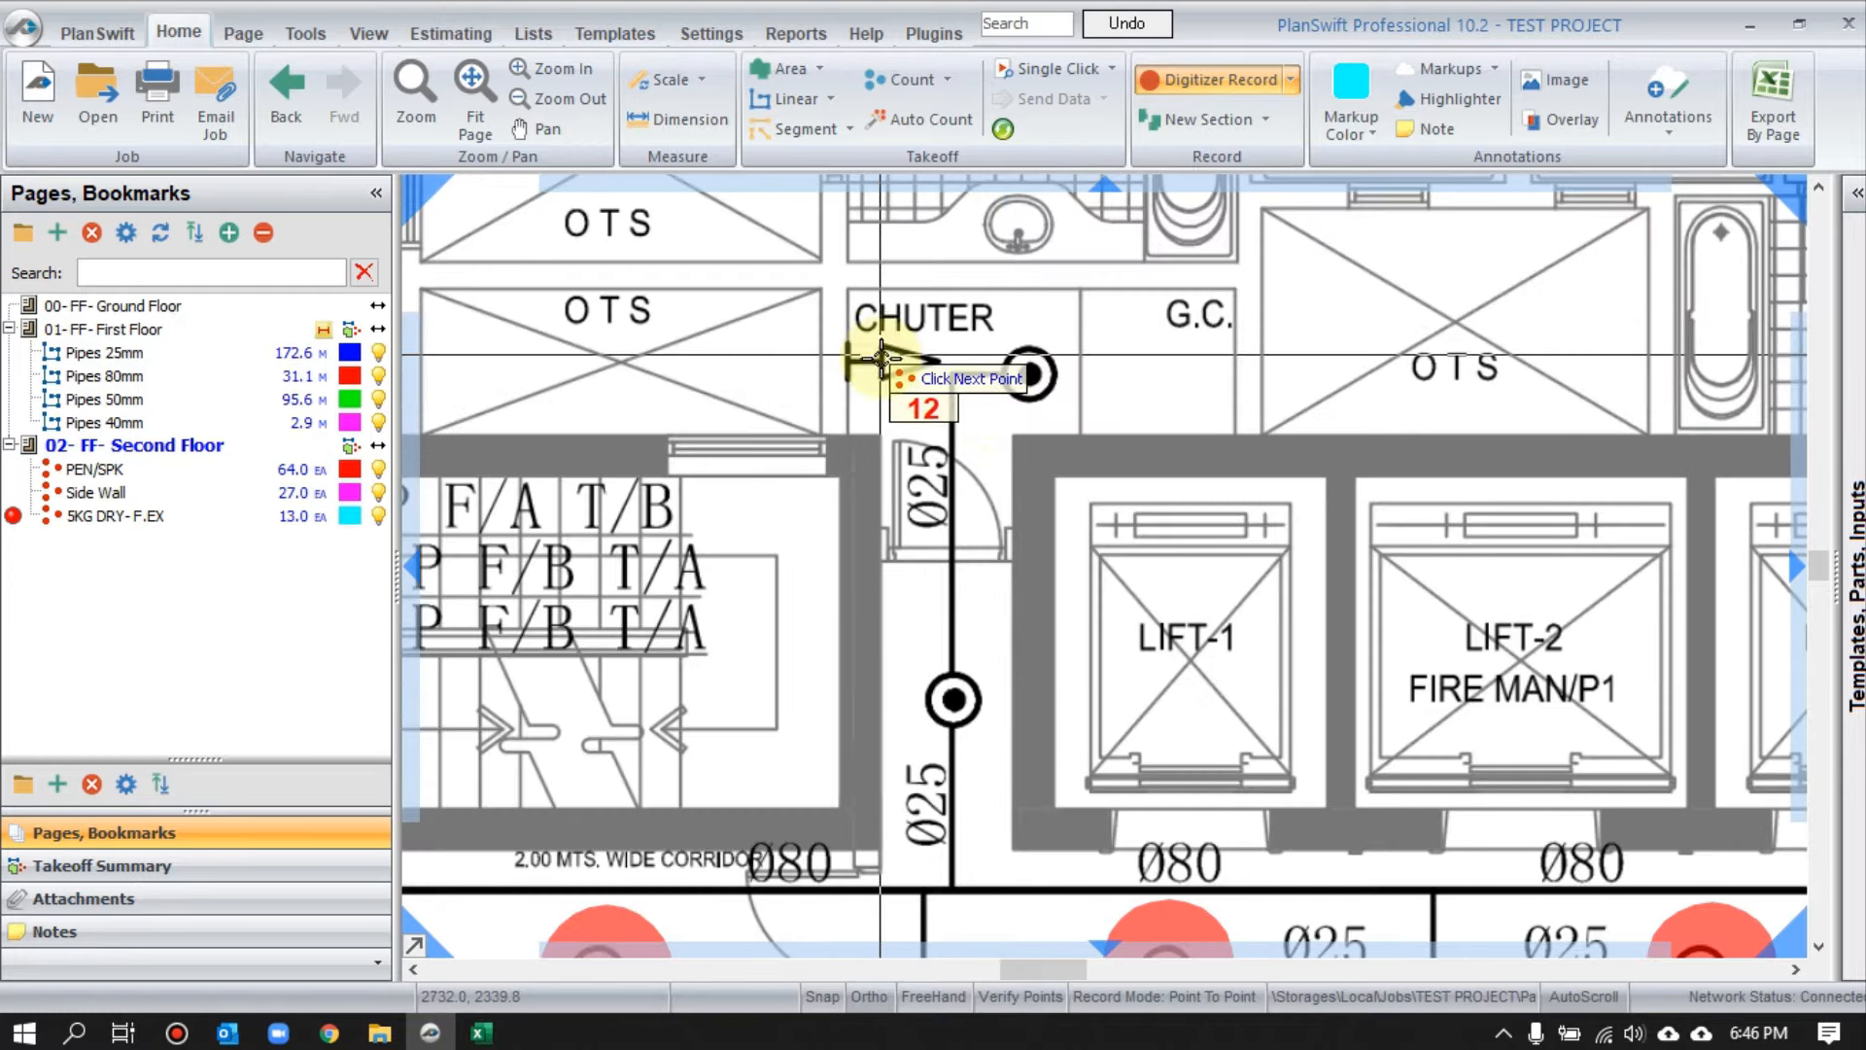
{"action": "left_click", "coordinate": [879, 364]}
{"action": "right_click", "coordinate": [1154, 371]}
{"action": "left_click", "coordinate": [1211, 424]}
- Add the two unmarked sprinklers in and below the chute room to the PEN/SPK count, stop recording, and check the BOQ in Excel
{"action": "left_click", "coordinate": [27, 469]}
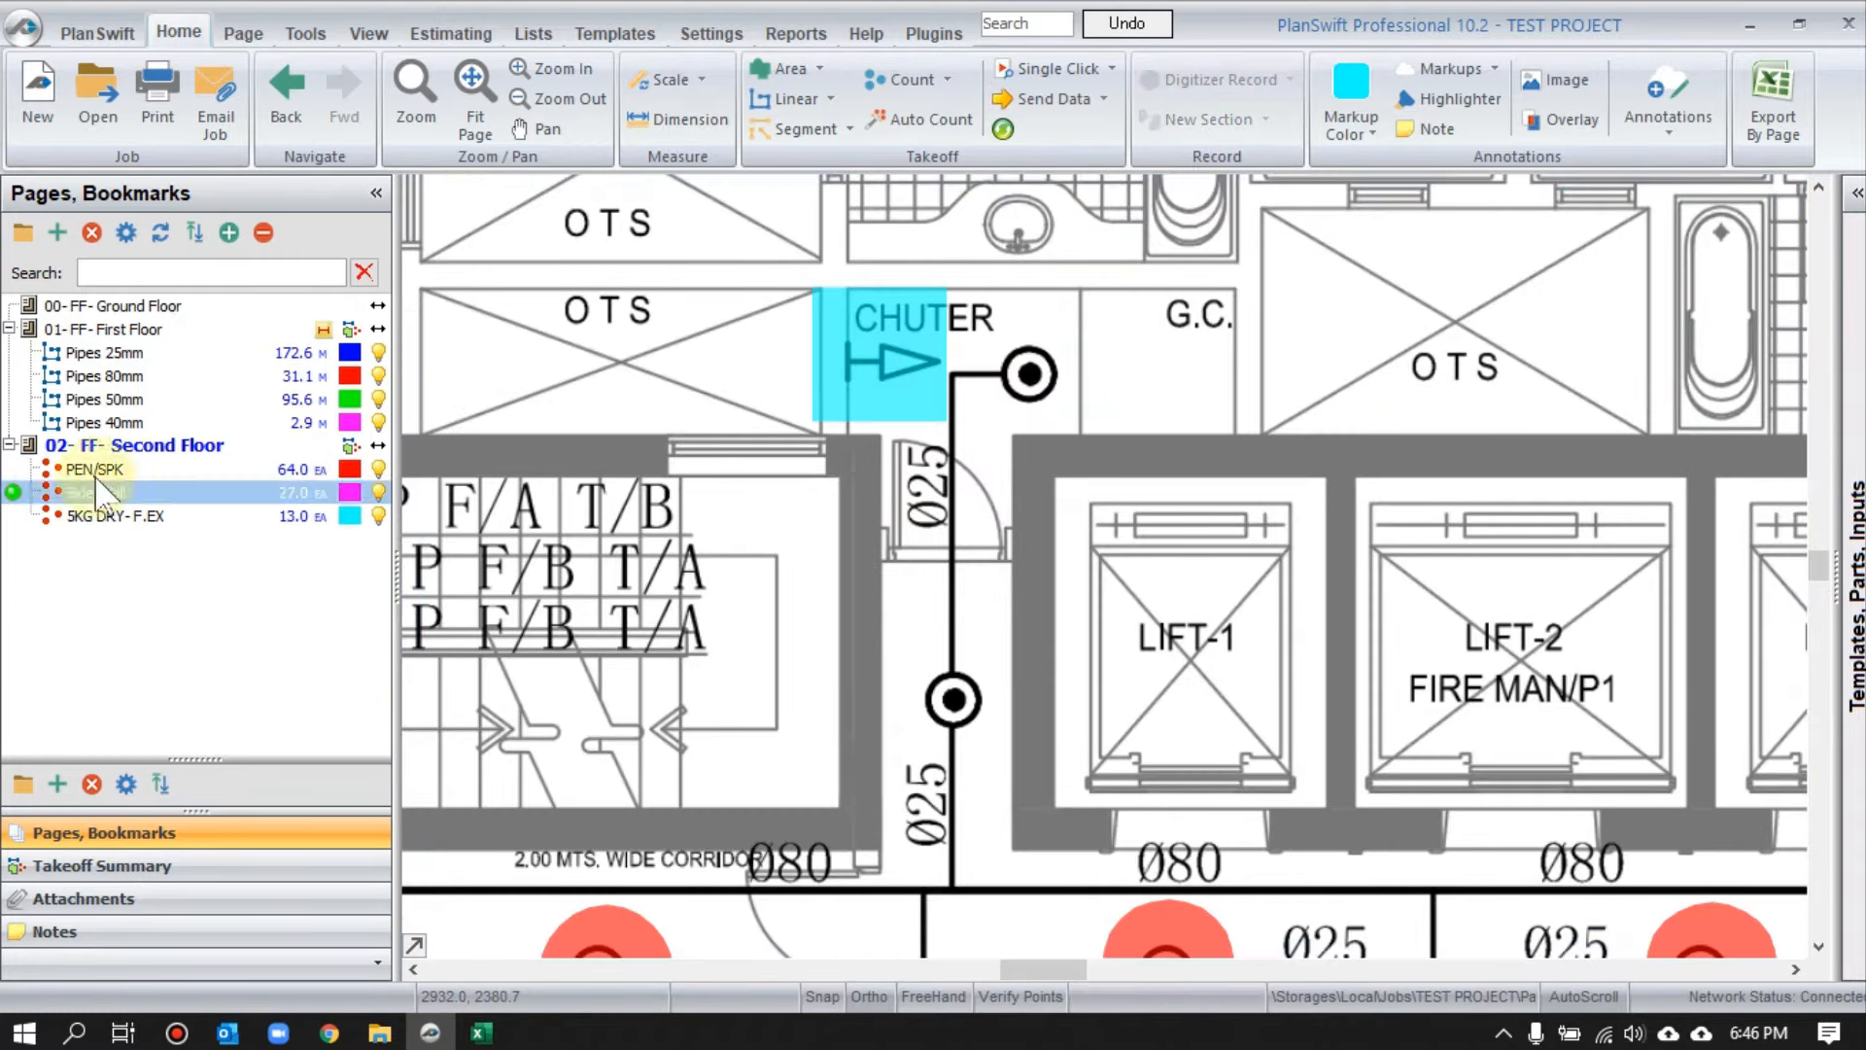
{"action": "left_click", "coordinate": [1029, 373]}
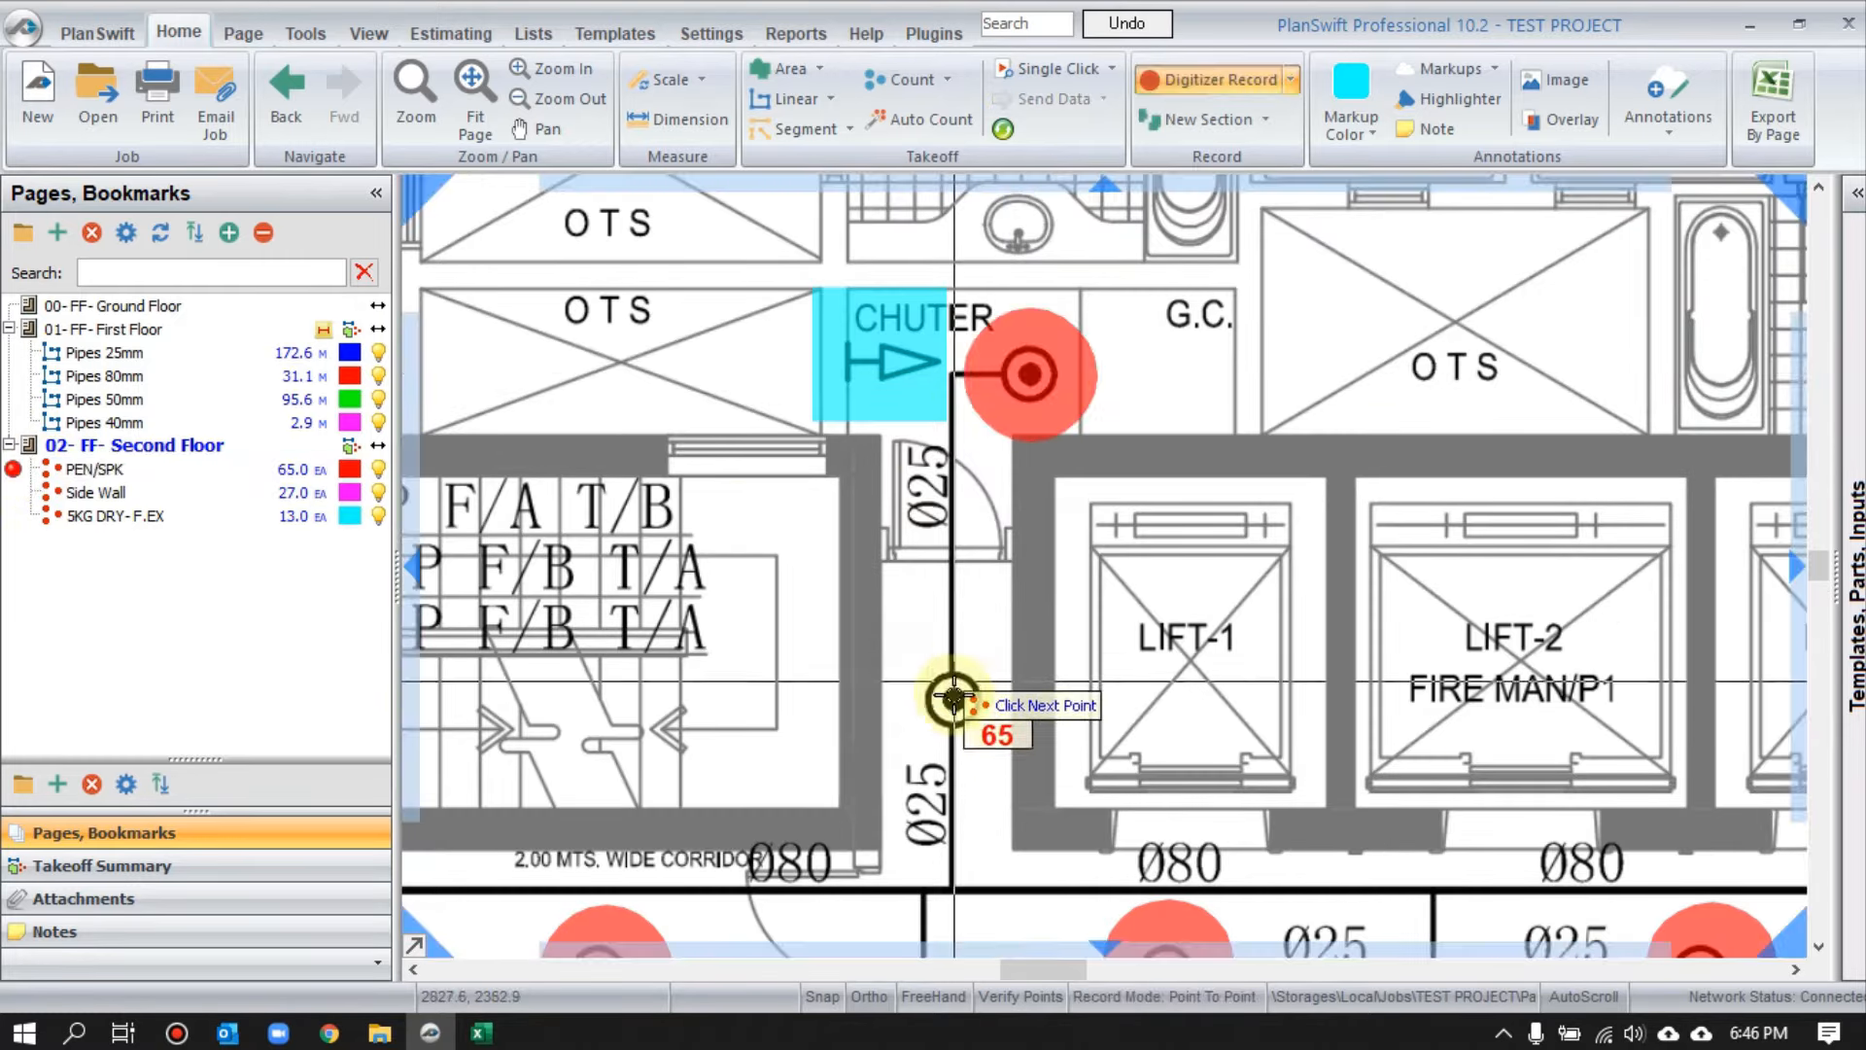
{"action": "left_click", "coordinate": [953, 700]}
{"action": "scroll", "coordinate": [948, 719], "scroll_direction": "down", "scroll_amount": 1}
{"action": "scroll", "coordinate": [924, 525], "scroll_direction": "down", "scroll_amount": 3}
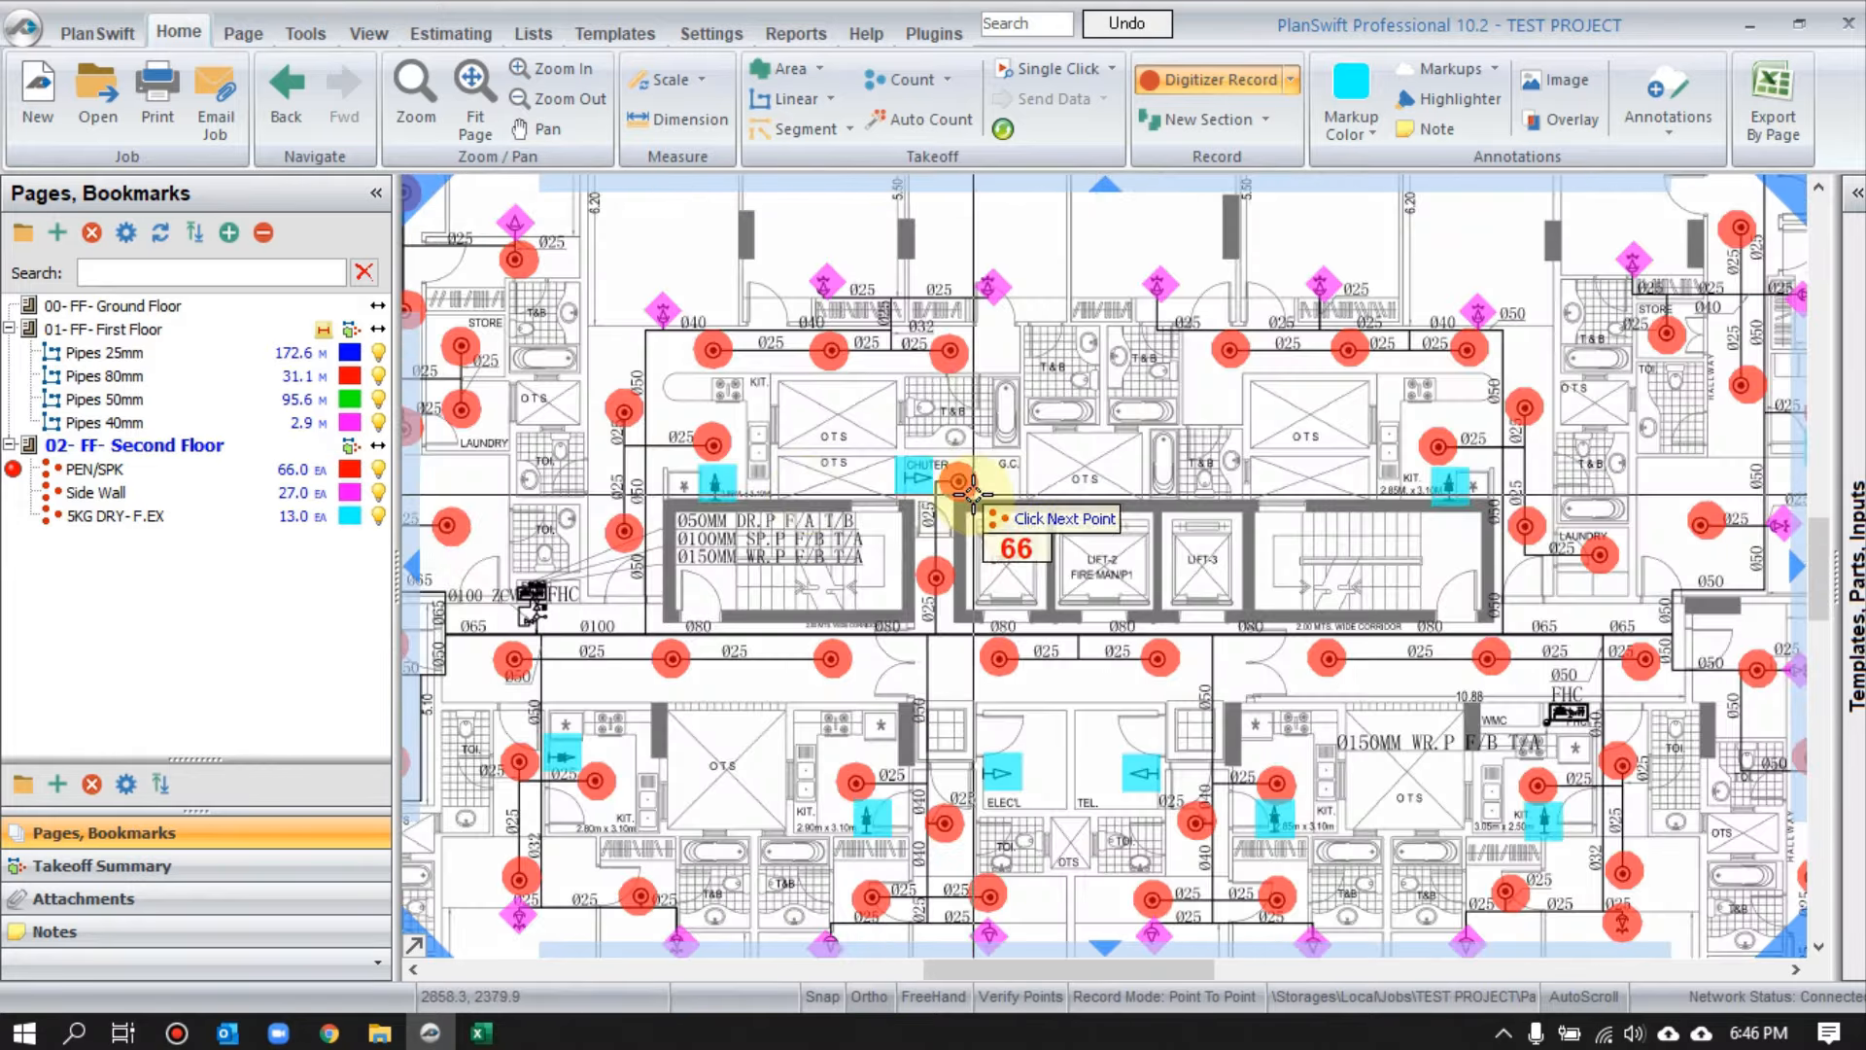
{"action": "scroll", "coordinate": [671, 438], "scroll_direction": "up", "scroll_amount": 1}
{"action": "scroll", "coordinate": [671, 438], "scroll_direction": "down", "scroll_amount": 2}
{"action": "right_click", "coordinate": [851, 292]}
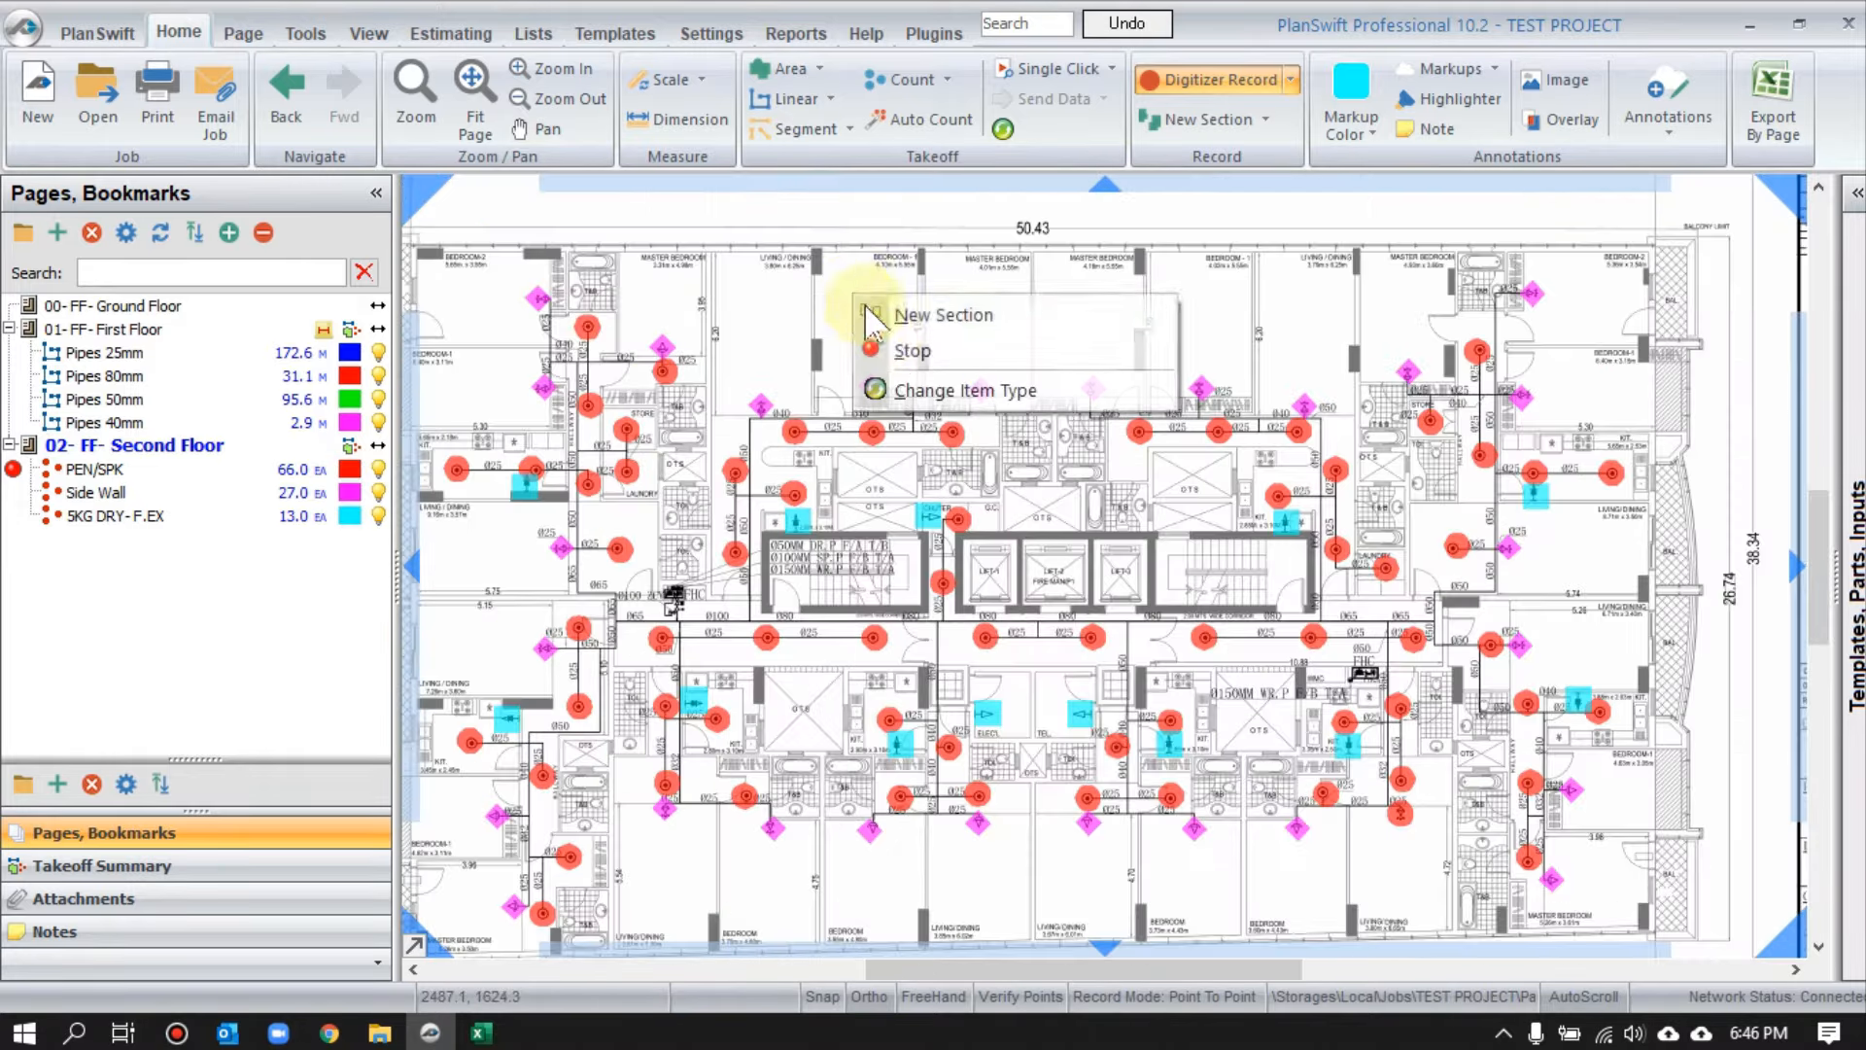
{"action": "left_click", "coordinate": [904, 347]}
{"action": "left_click", "coordinate": [494, 1036]}
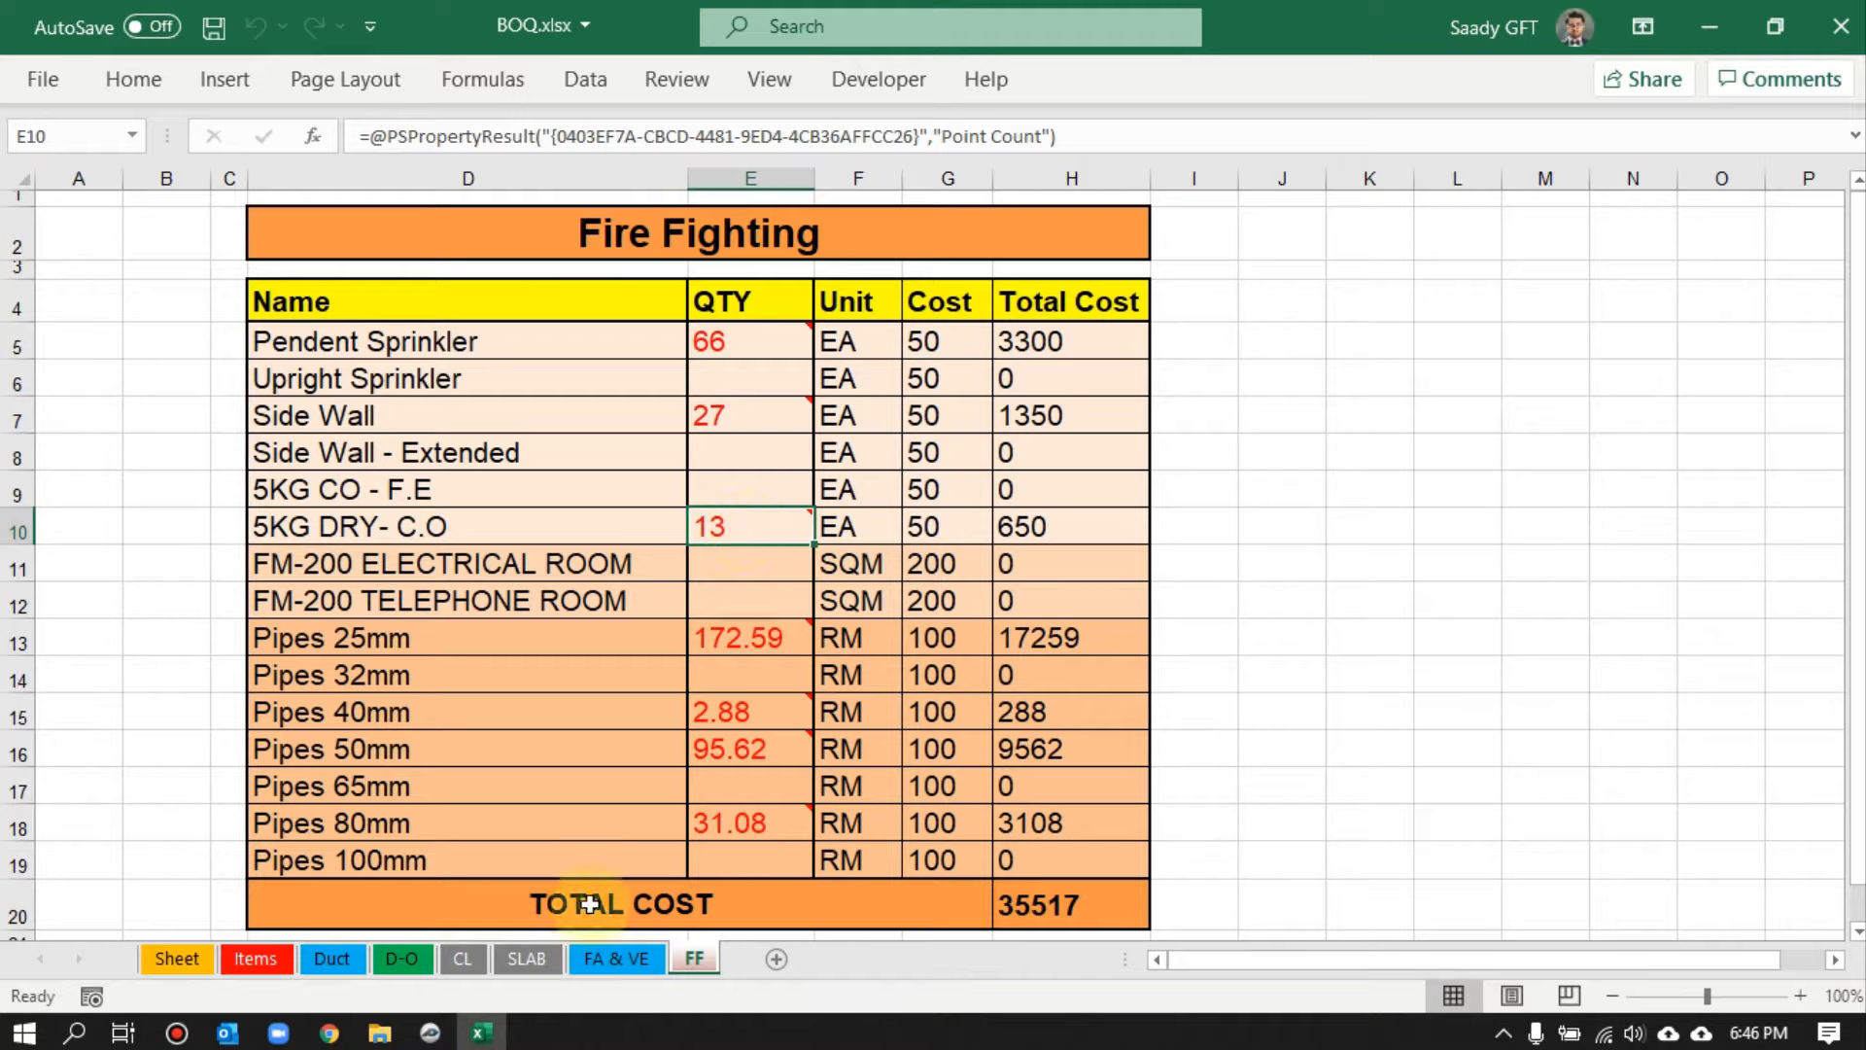
- Switch back to PlanSwift, insert a legend of the second floor counts below the plan, and shift it slightly to the right
{"action": "left_click", "coordinate": [430, 1032]}
{"action": "scroll", "coordinate": [729, 513], "scroll_direction": "down", "scroll_amount": 2}
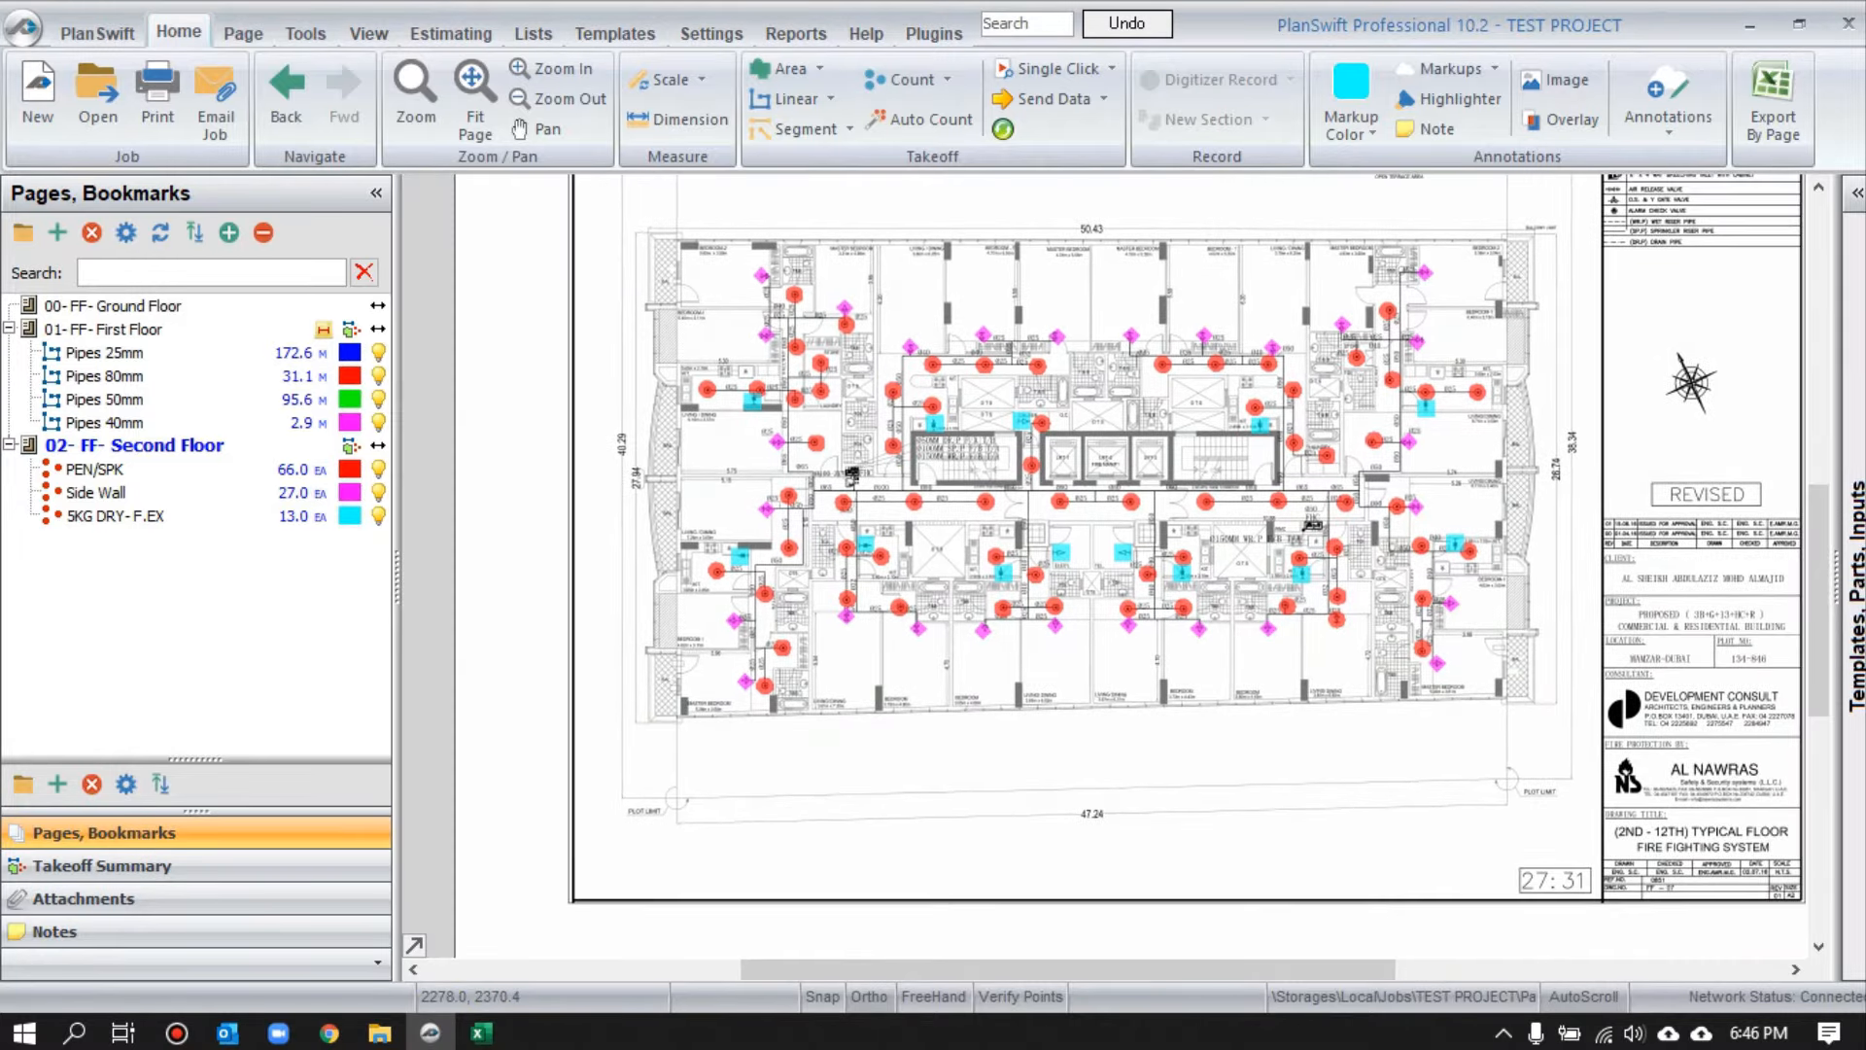
{"action": "scroll", "coordinate": [768, 821], "scroll_direction": "up", "scroll_amount": 2}
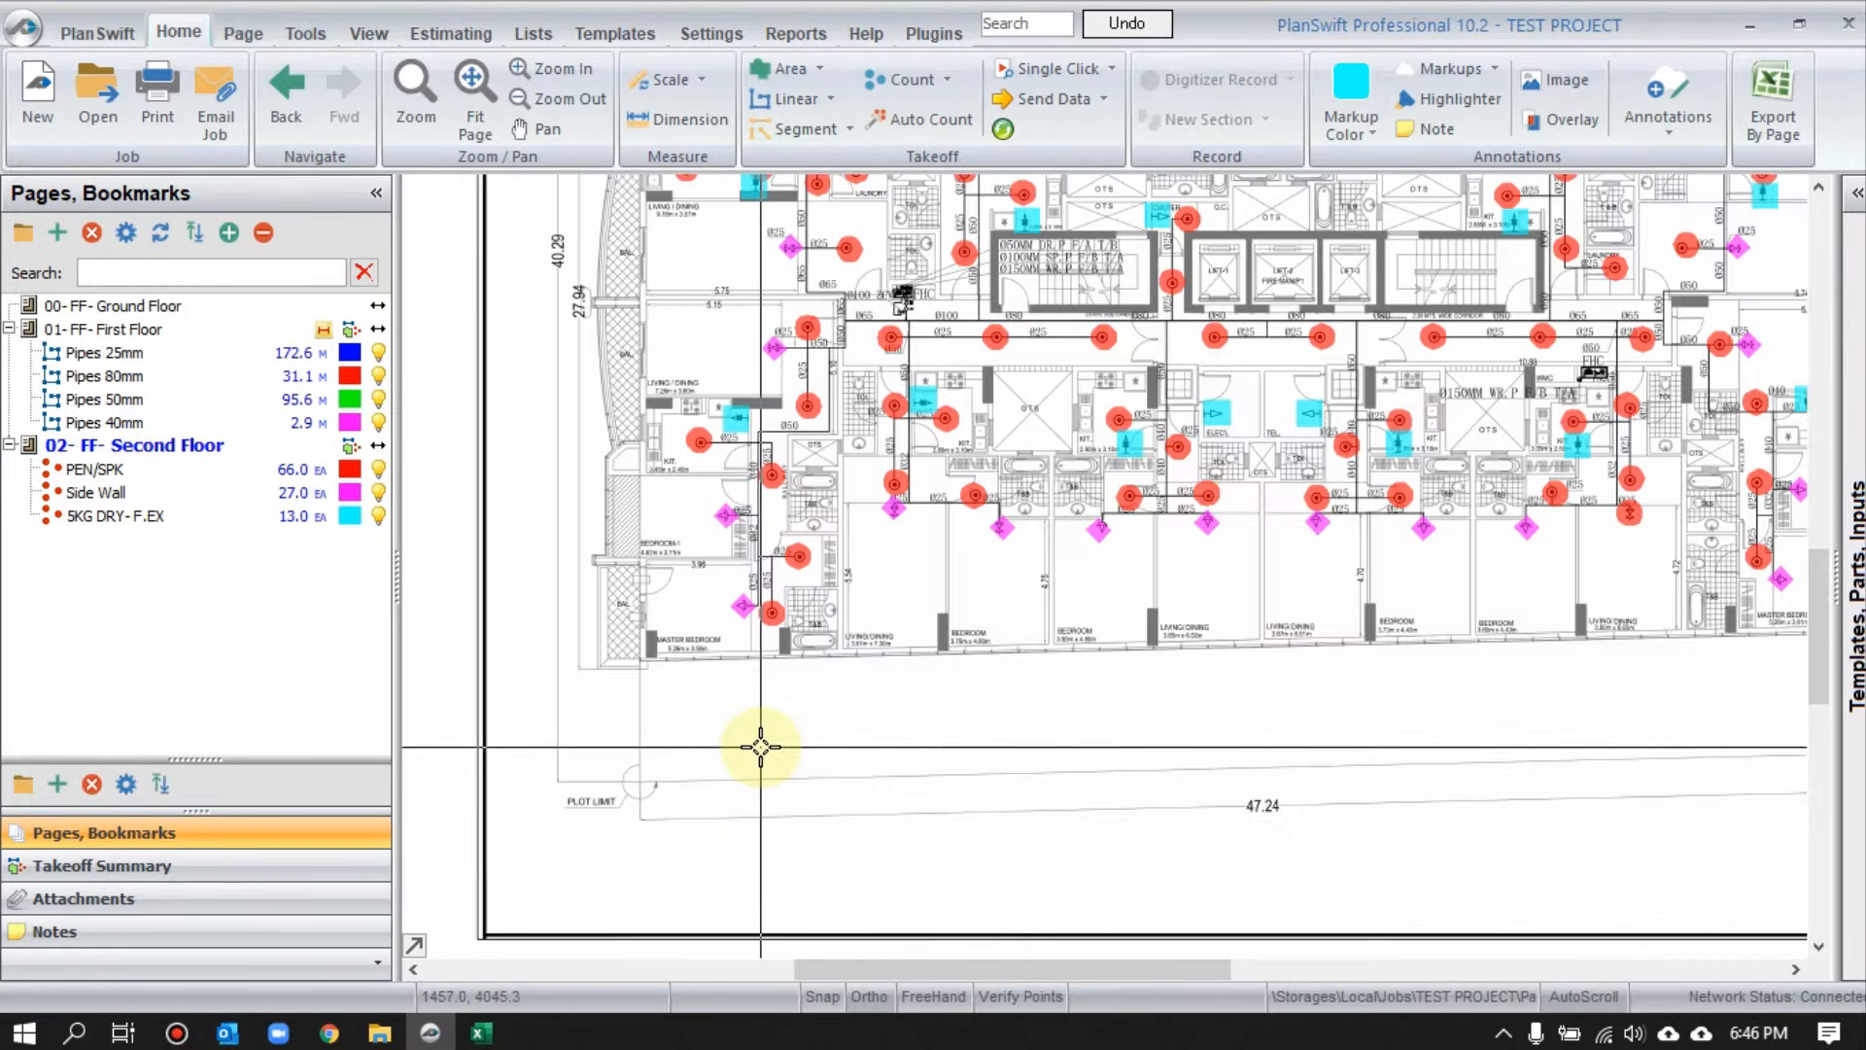
{"action": "right_click", "coordinate": [763, 748]}
{"action": "left_click", "coordinate": [855, 534]}
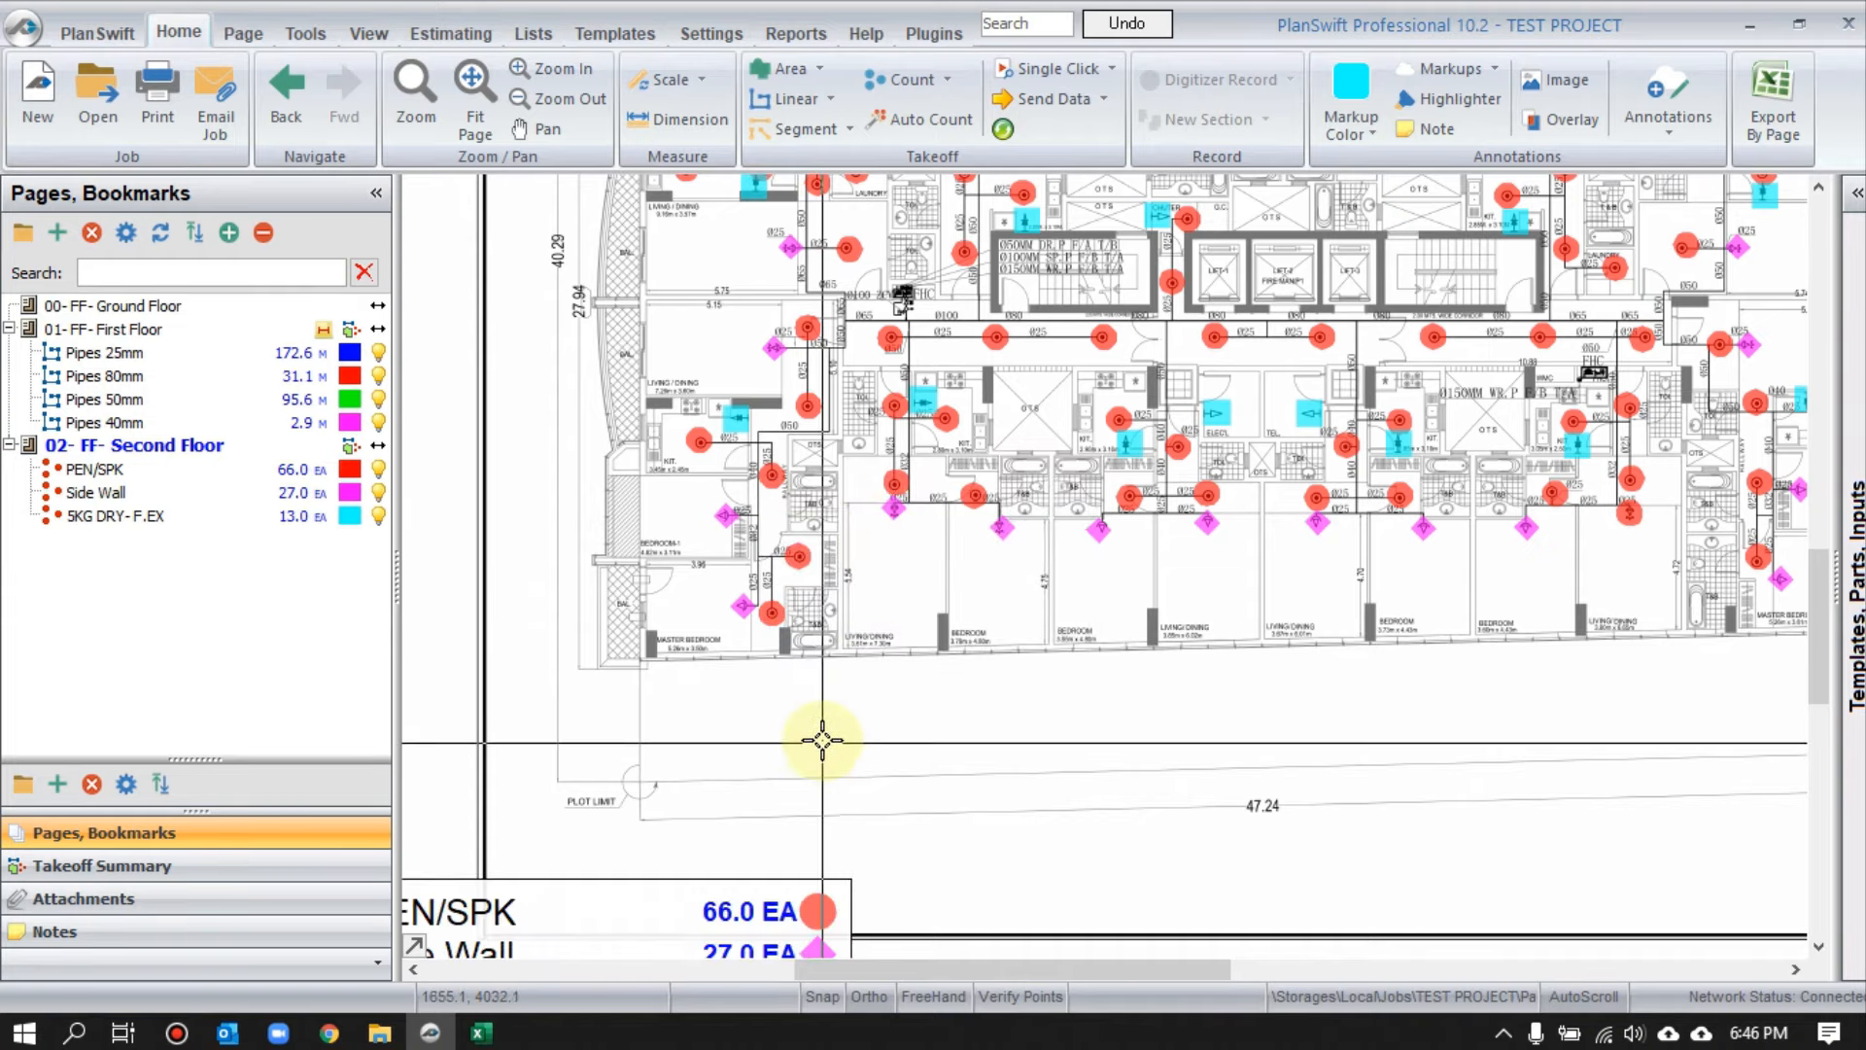
{"action": "left_click", "coordinate": [904, 708]}
{"action": "left_click_drag", "start_coordinate": [964, 698], "coordinate": [1089, 675]}
{"action": "left_click", "coordinate": [1104, 571]}
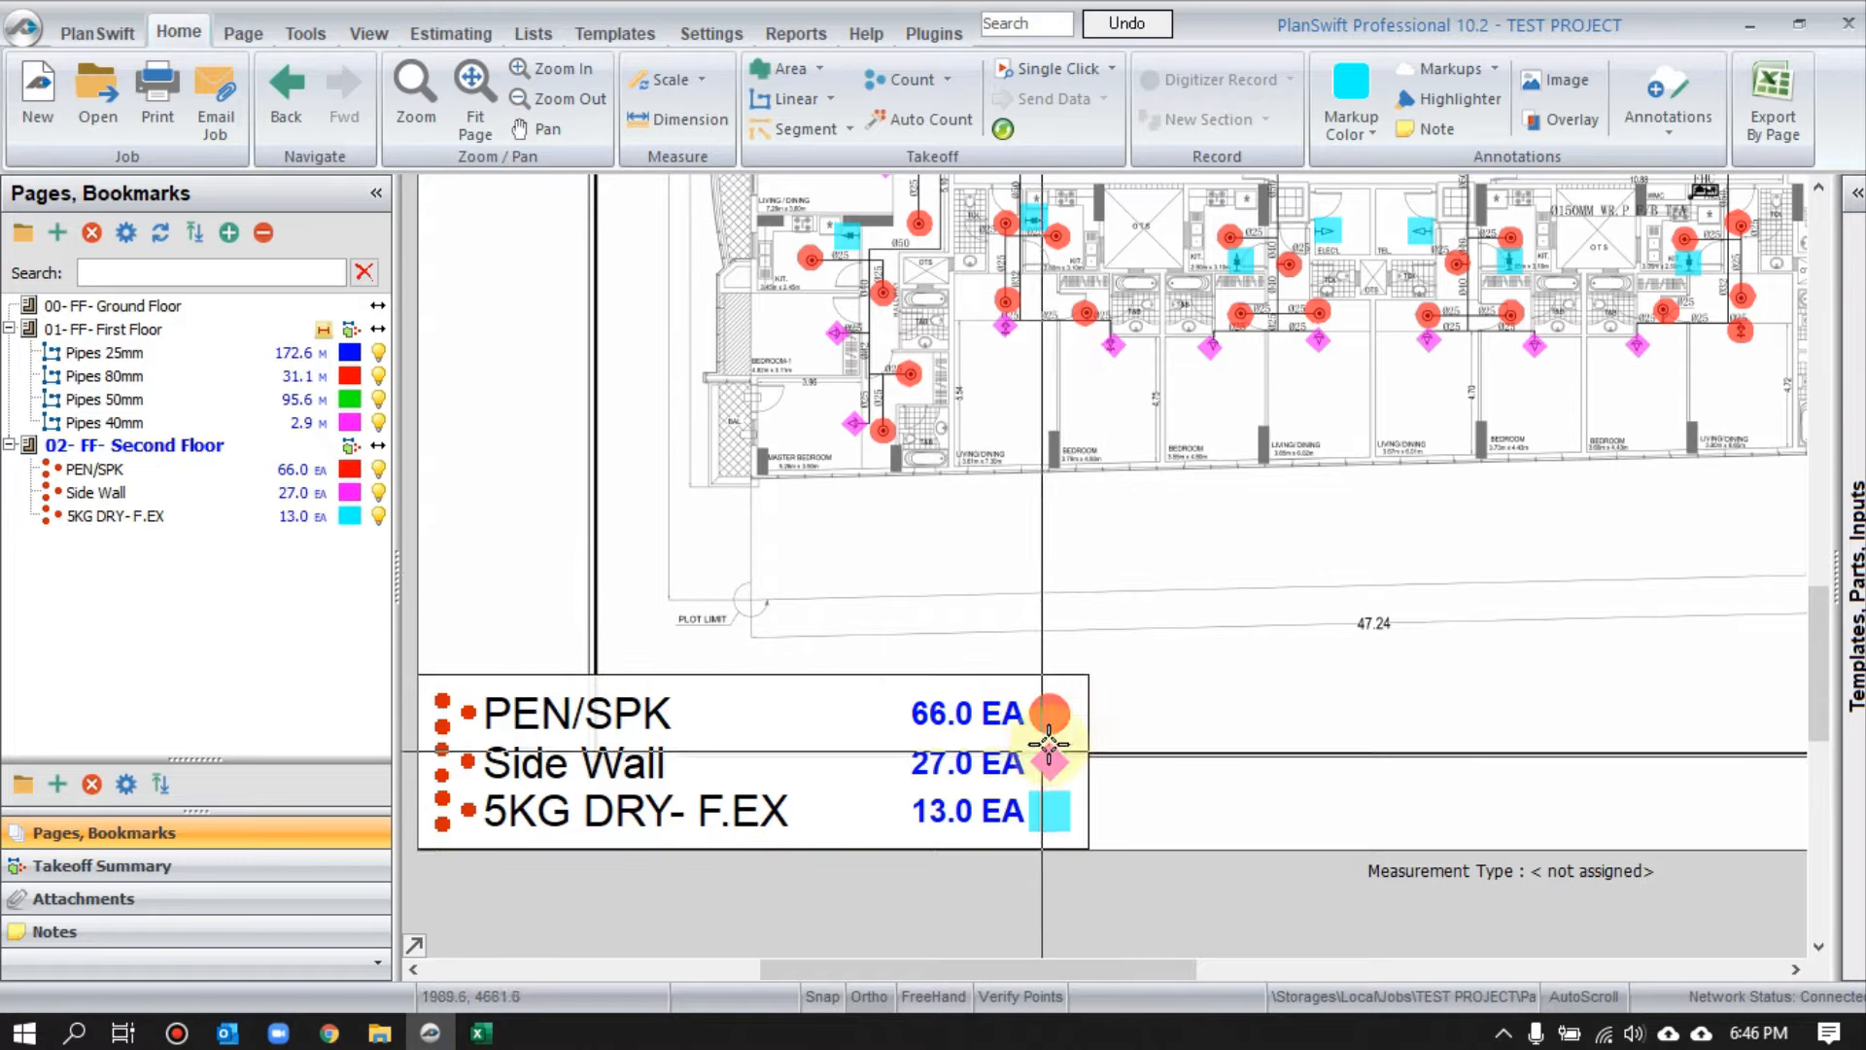
- Change the Side Wall marker color to blue and the 5KG DRY- F.EX marker color to green
{"action": "left_click", "coordinate": [352, 494]}
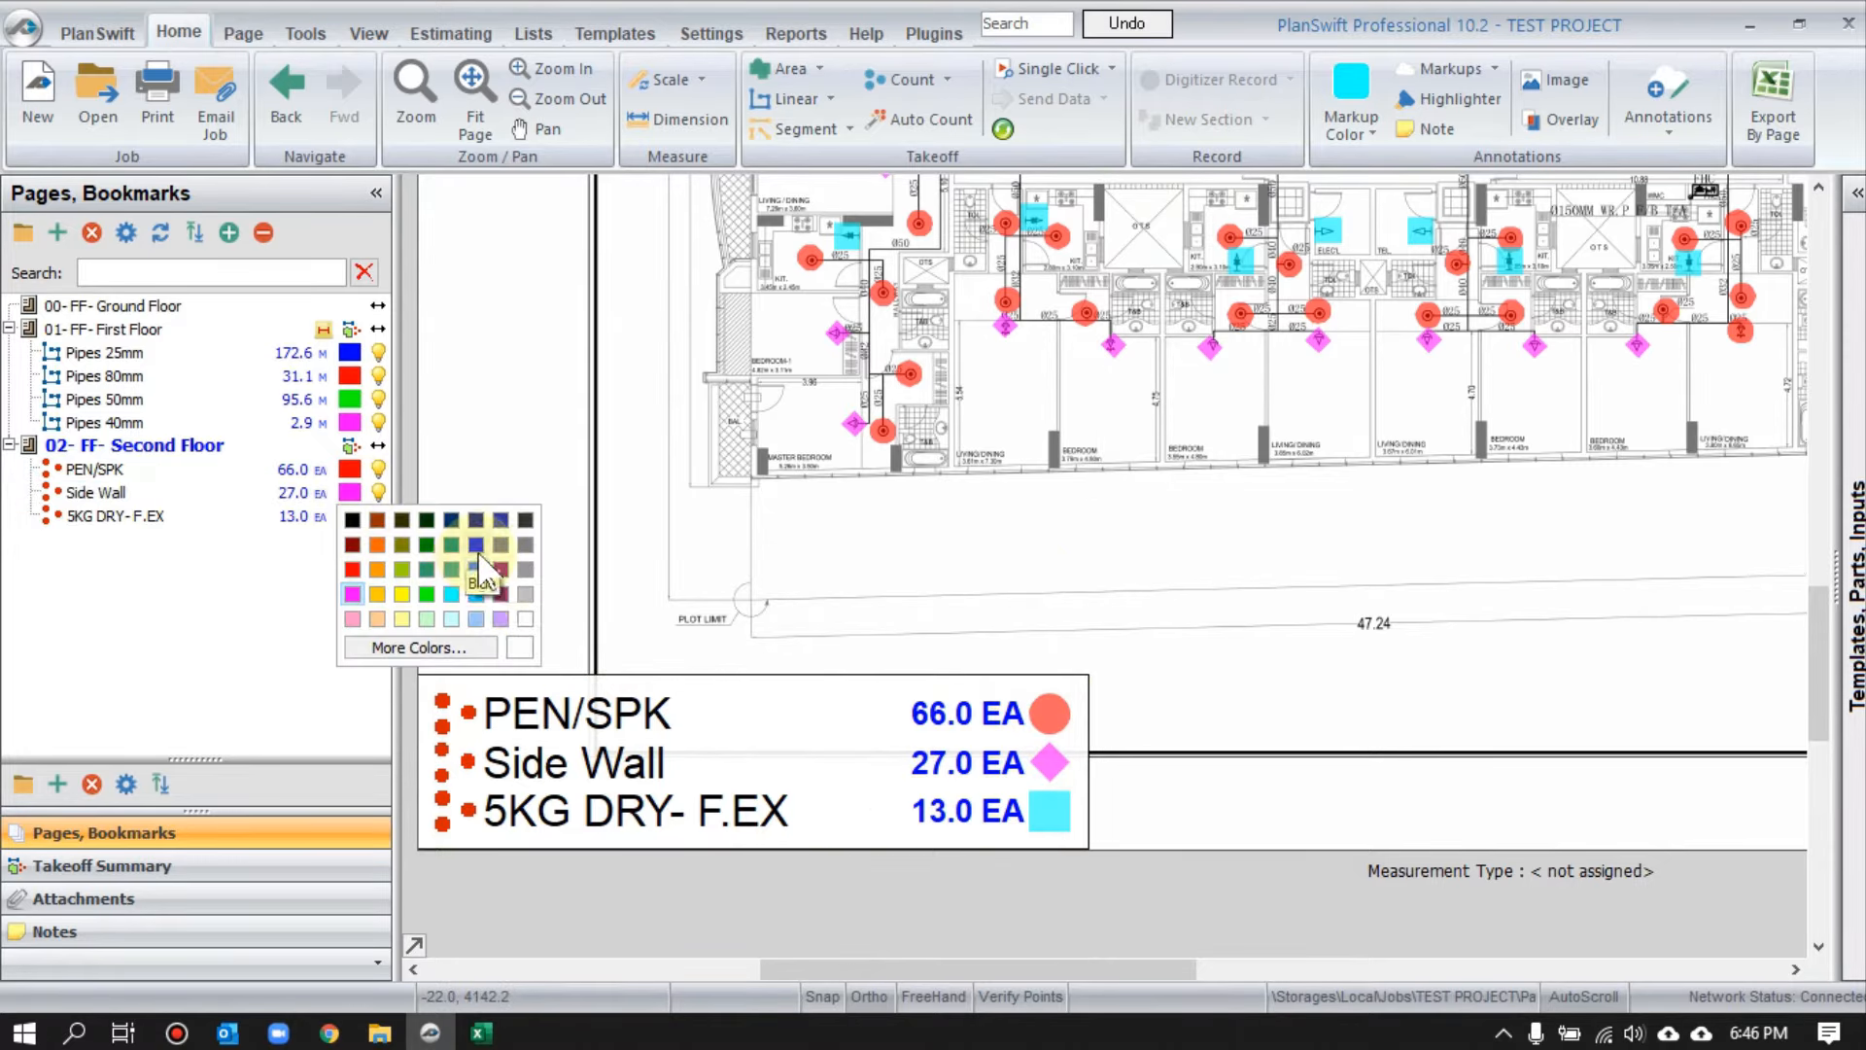
{"action": "left_click", "coordinate": [476, 567]}
{"action": "left_click", "coordinate": [349, 516]}
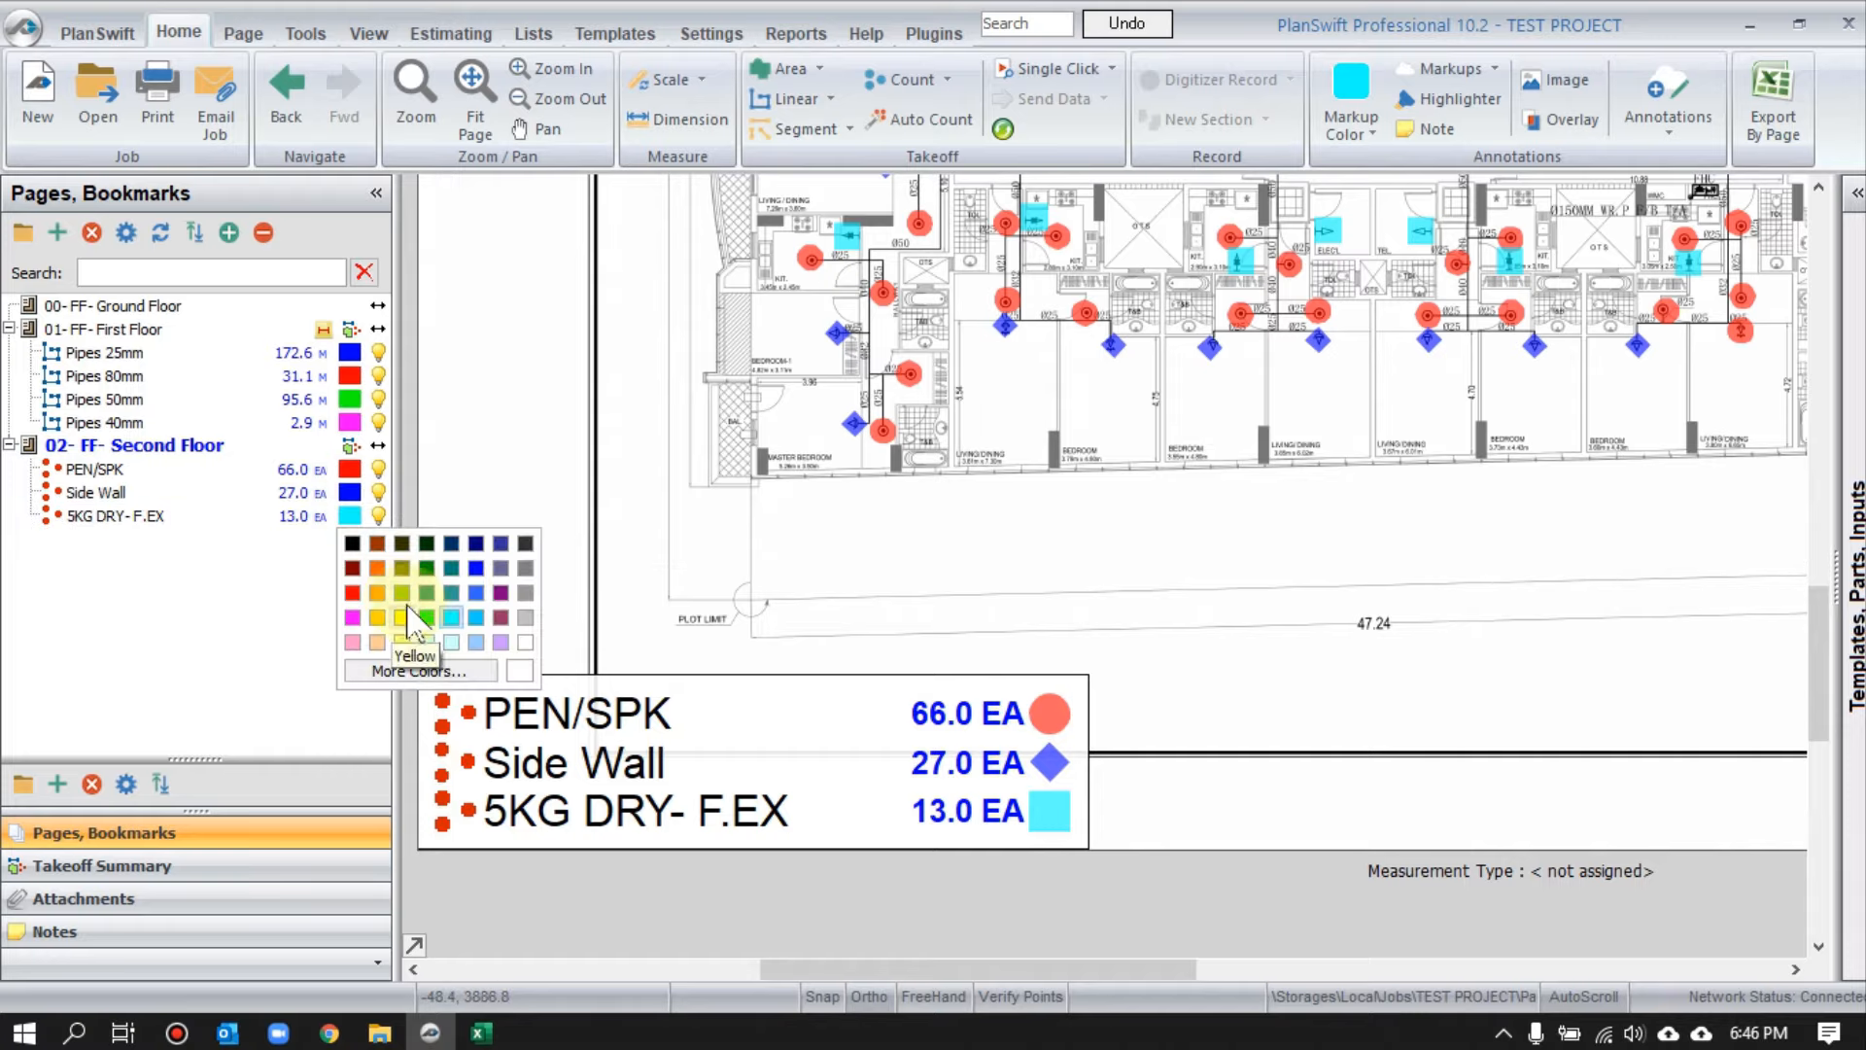
{"action": "left_click", "coordinate": [451, 593]}
- Review the recolored sprinkler and extinguisher markers across the second floor plan
{"action": "left_click_drag", "start_coordinate": [811, 492], "coordinate": [668, 878]}
{"action": "scroll", "coordinate": [1327, 452], "scroll_direction": "up", "scroll_amount": 1}
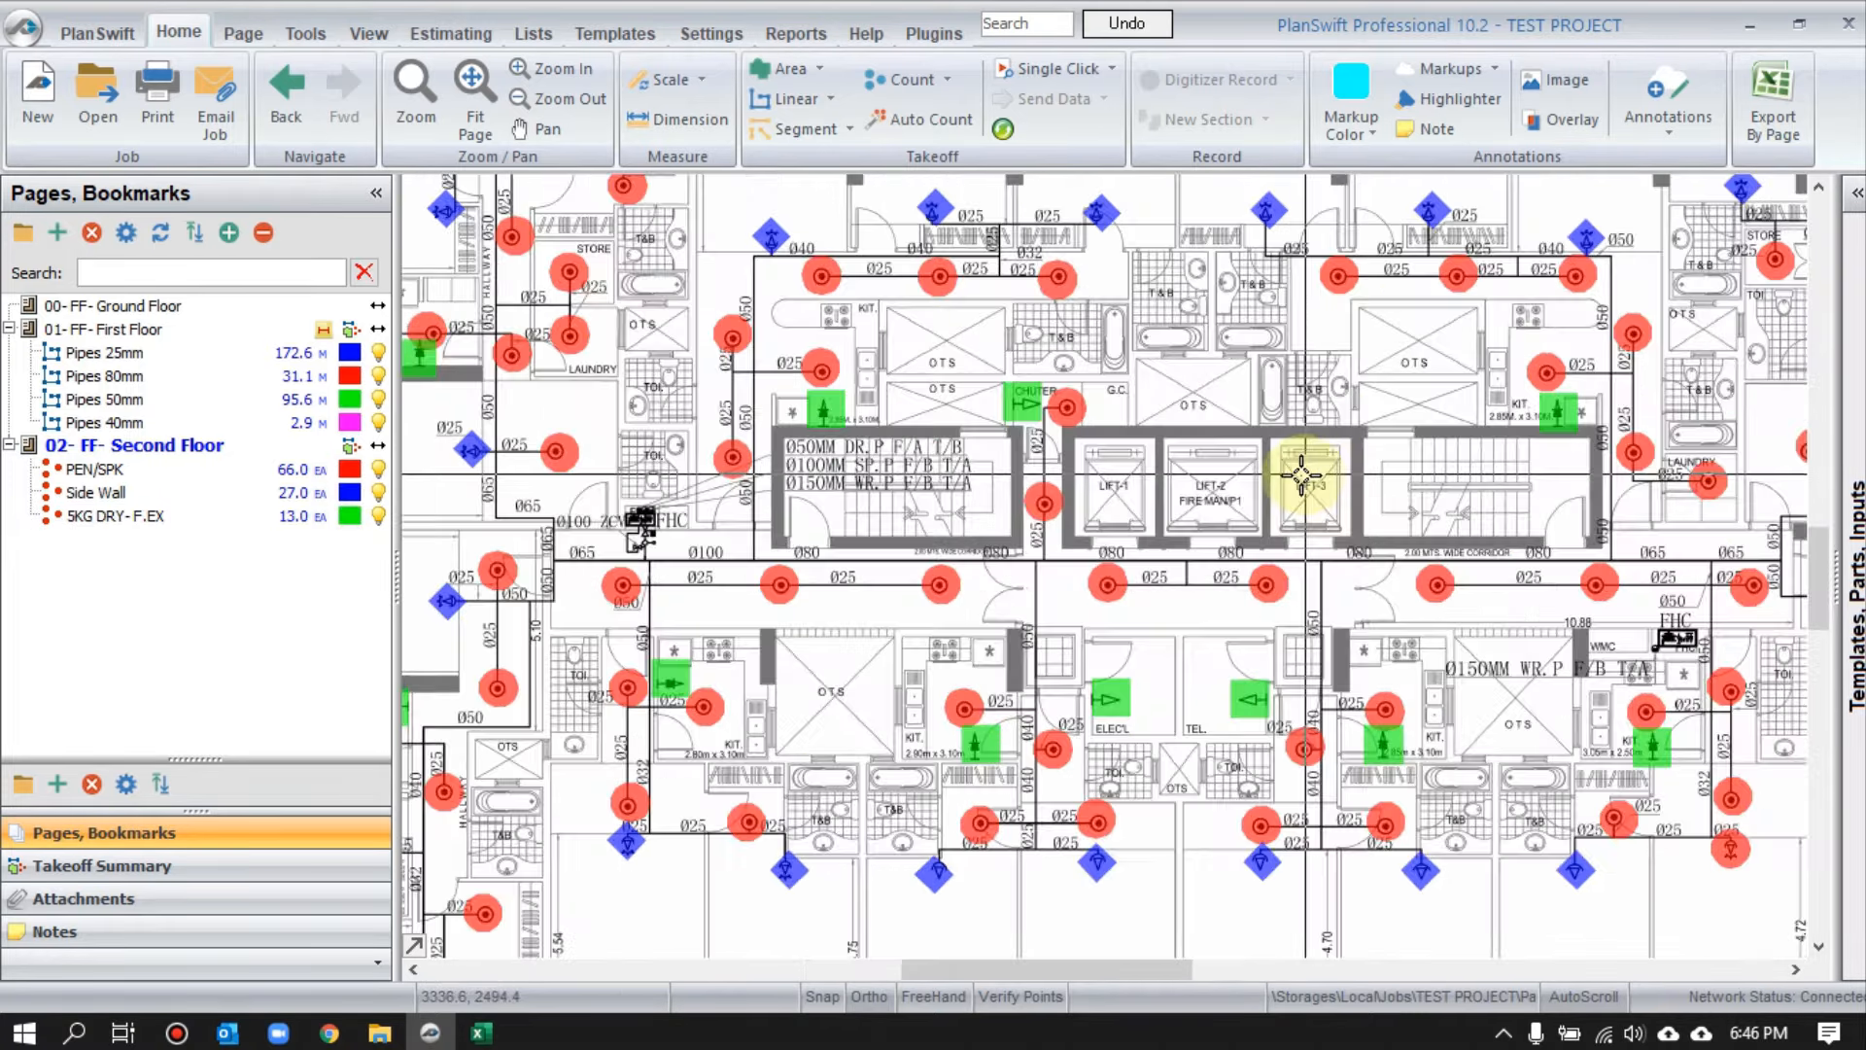
{"action": "left_click_drag", "start_coordinate": [865, 433], "coordinate": [858, 510]}
{"action": "scroll", "coordinate": [916, 515], "scroll_direction": "down", "scroll_amount": 1}
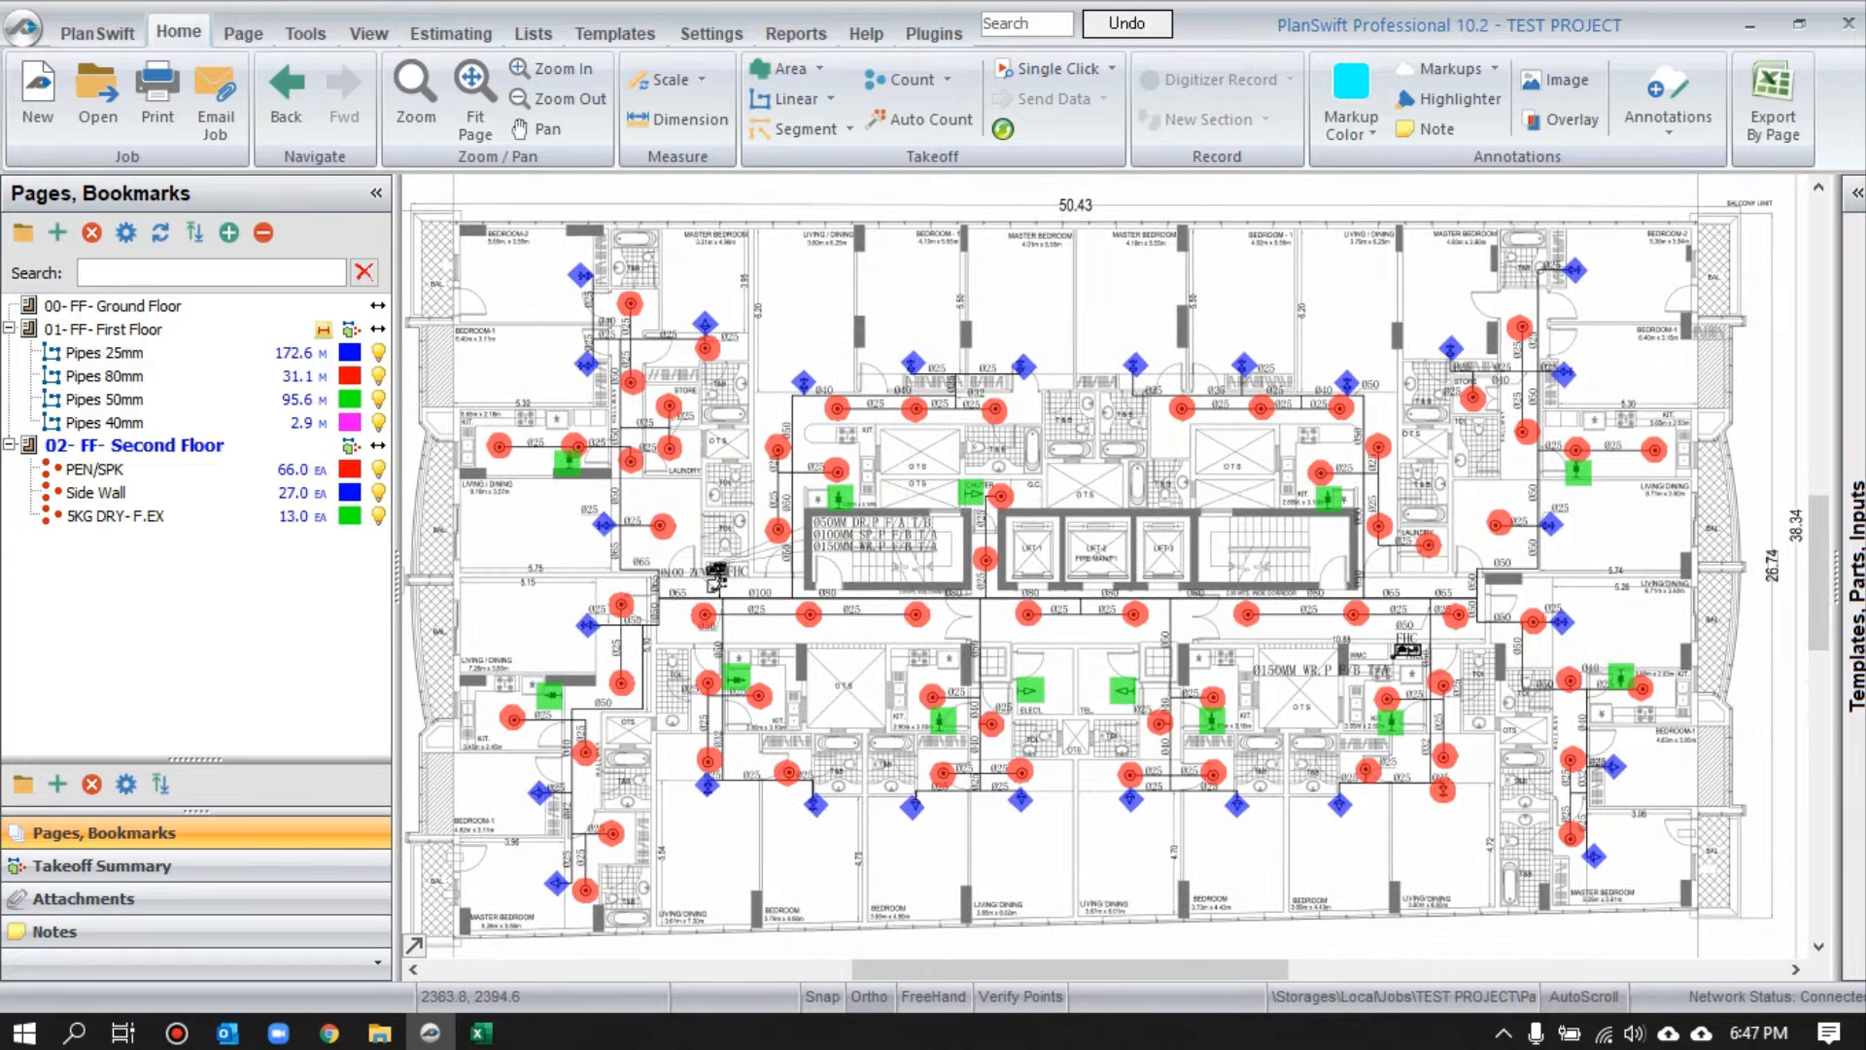
{"action": "scroll", "coordinate": [793, 393], "scroll_direction": "up", "scroll_amount": 3}
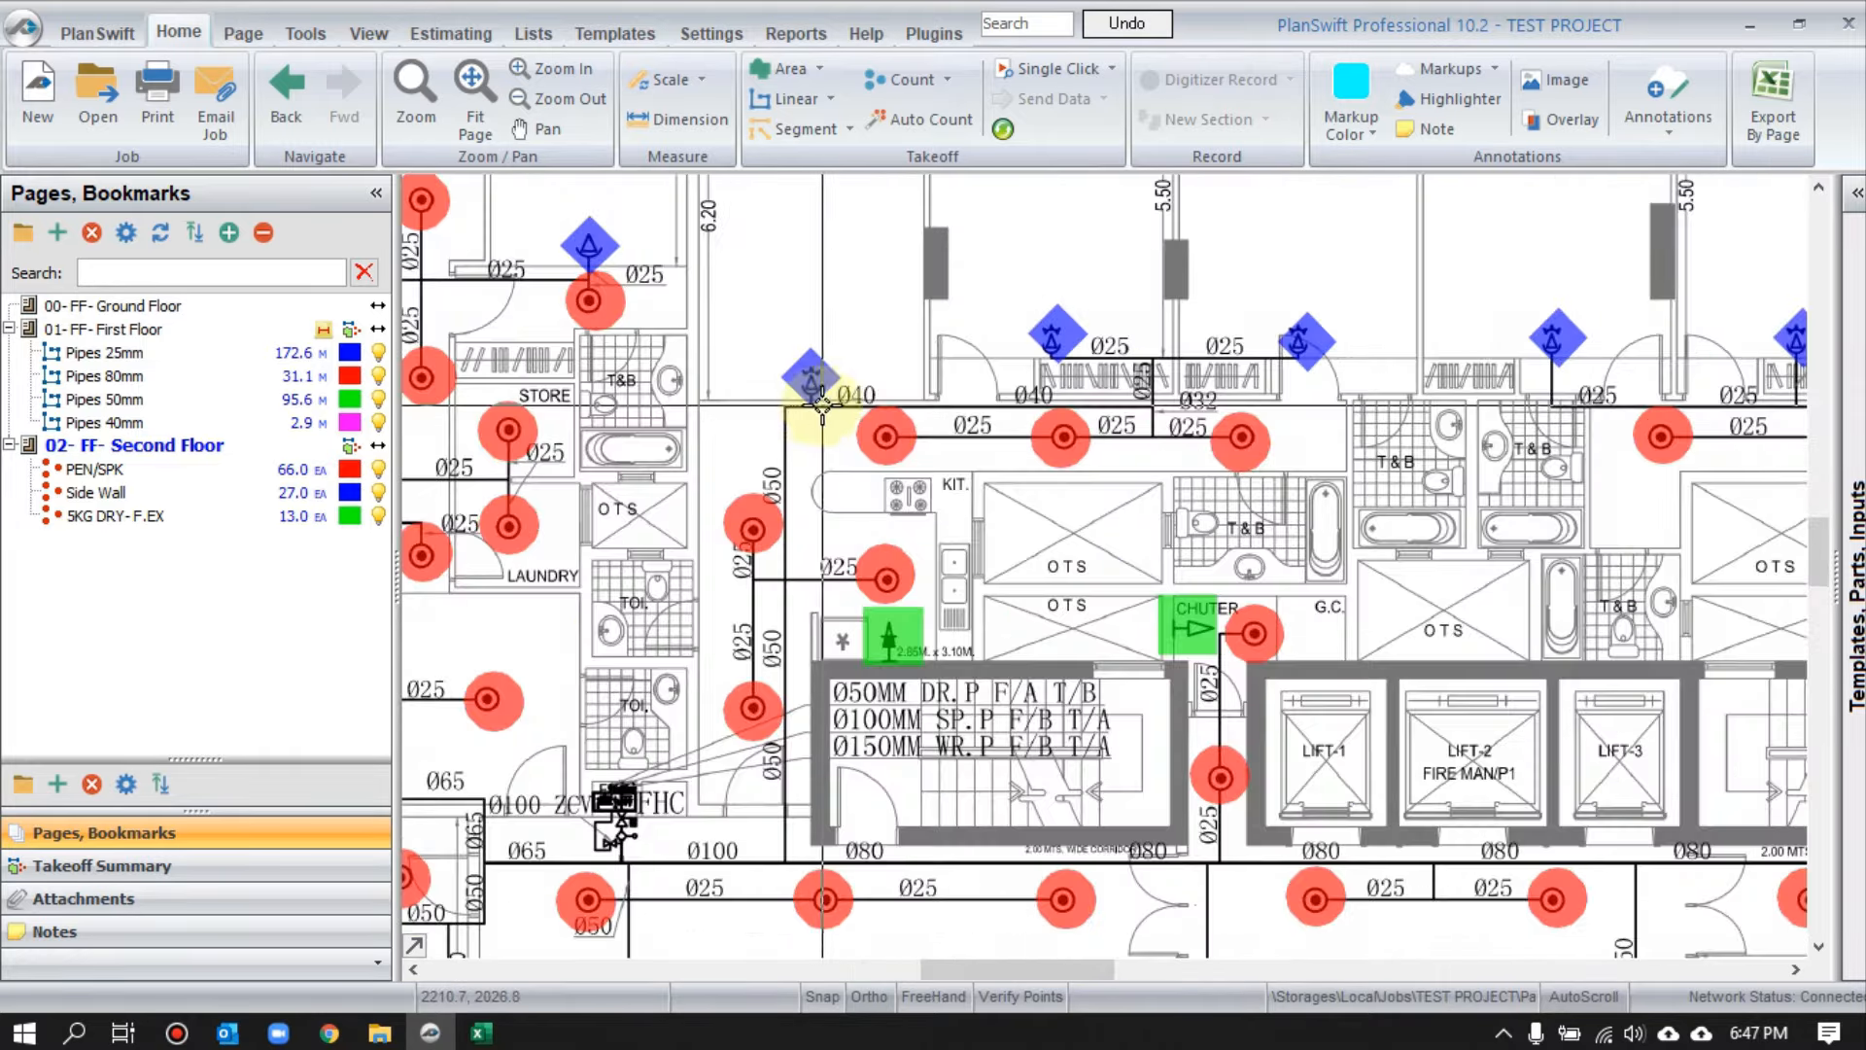
{"action": "left_click_drag", "start_coordinate": [588, 427], "coordinate": [877, 508]}
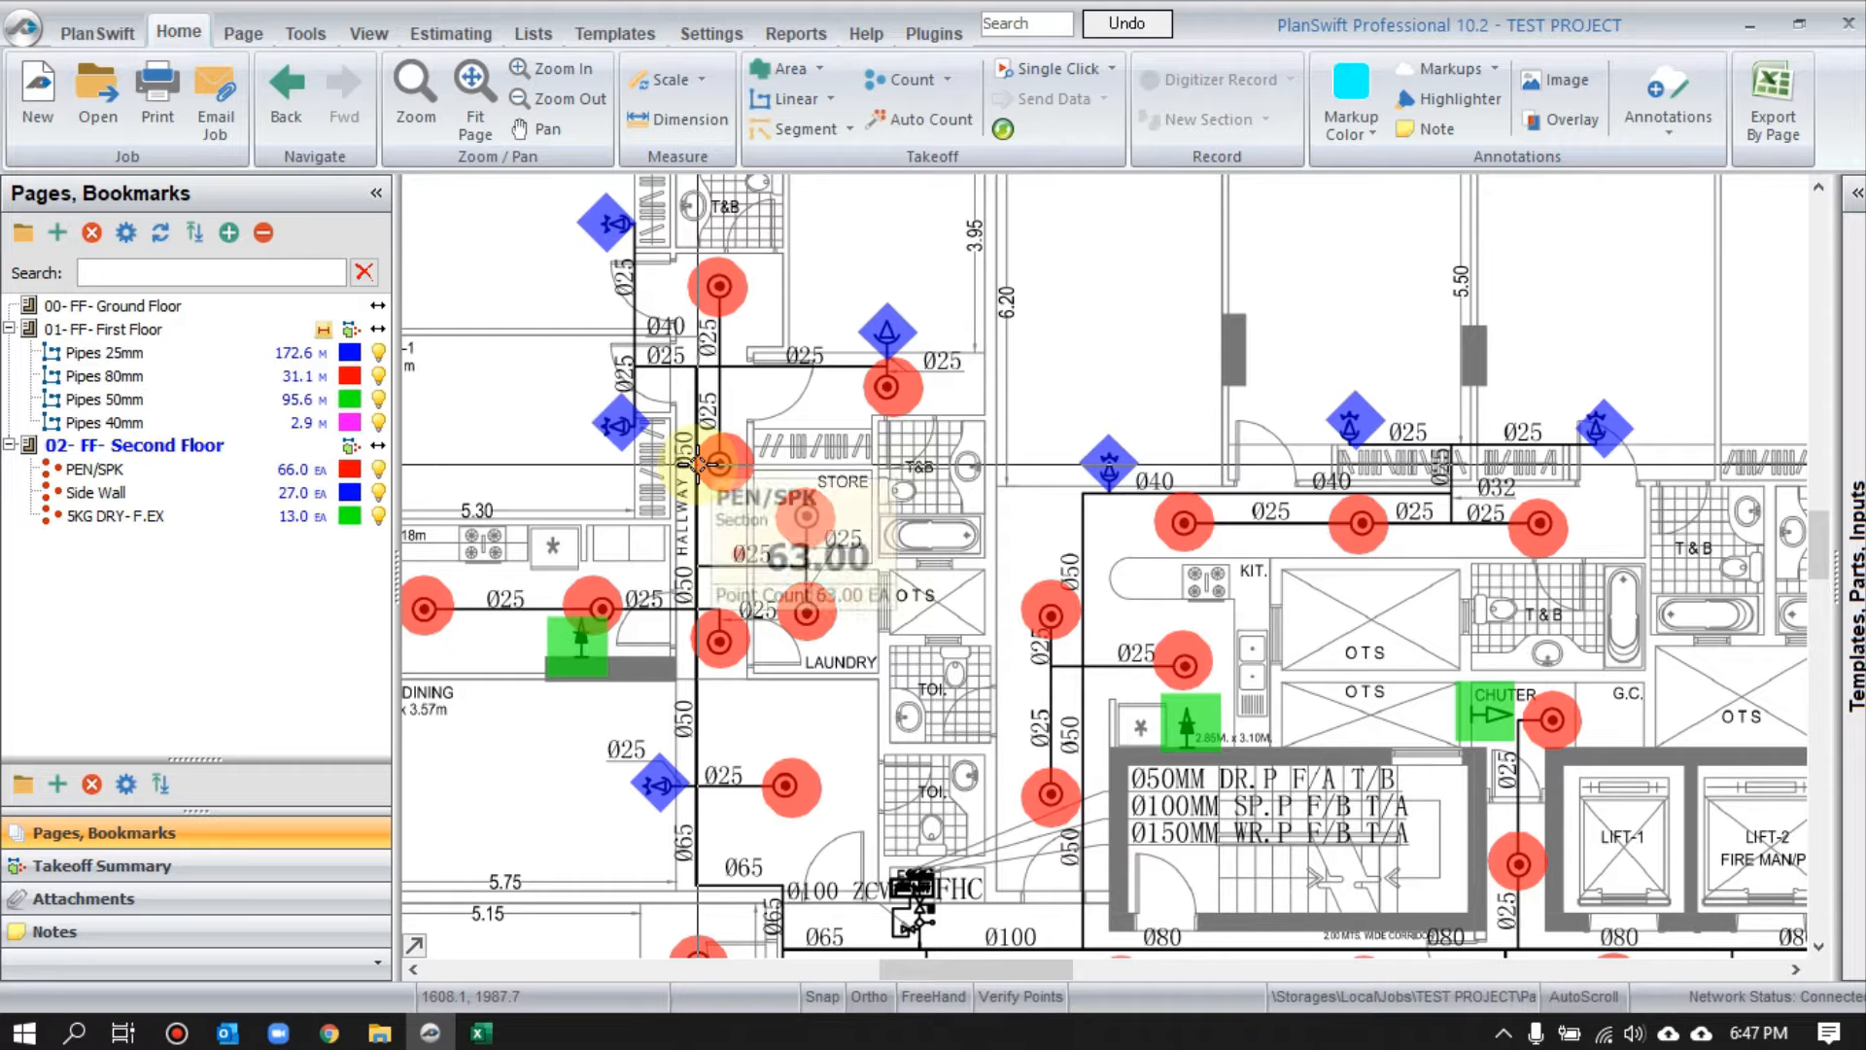
{"action": "scroll", "coordinate": [698, 465], "scroll_direction": "down", "scroll_amount": 5}
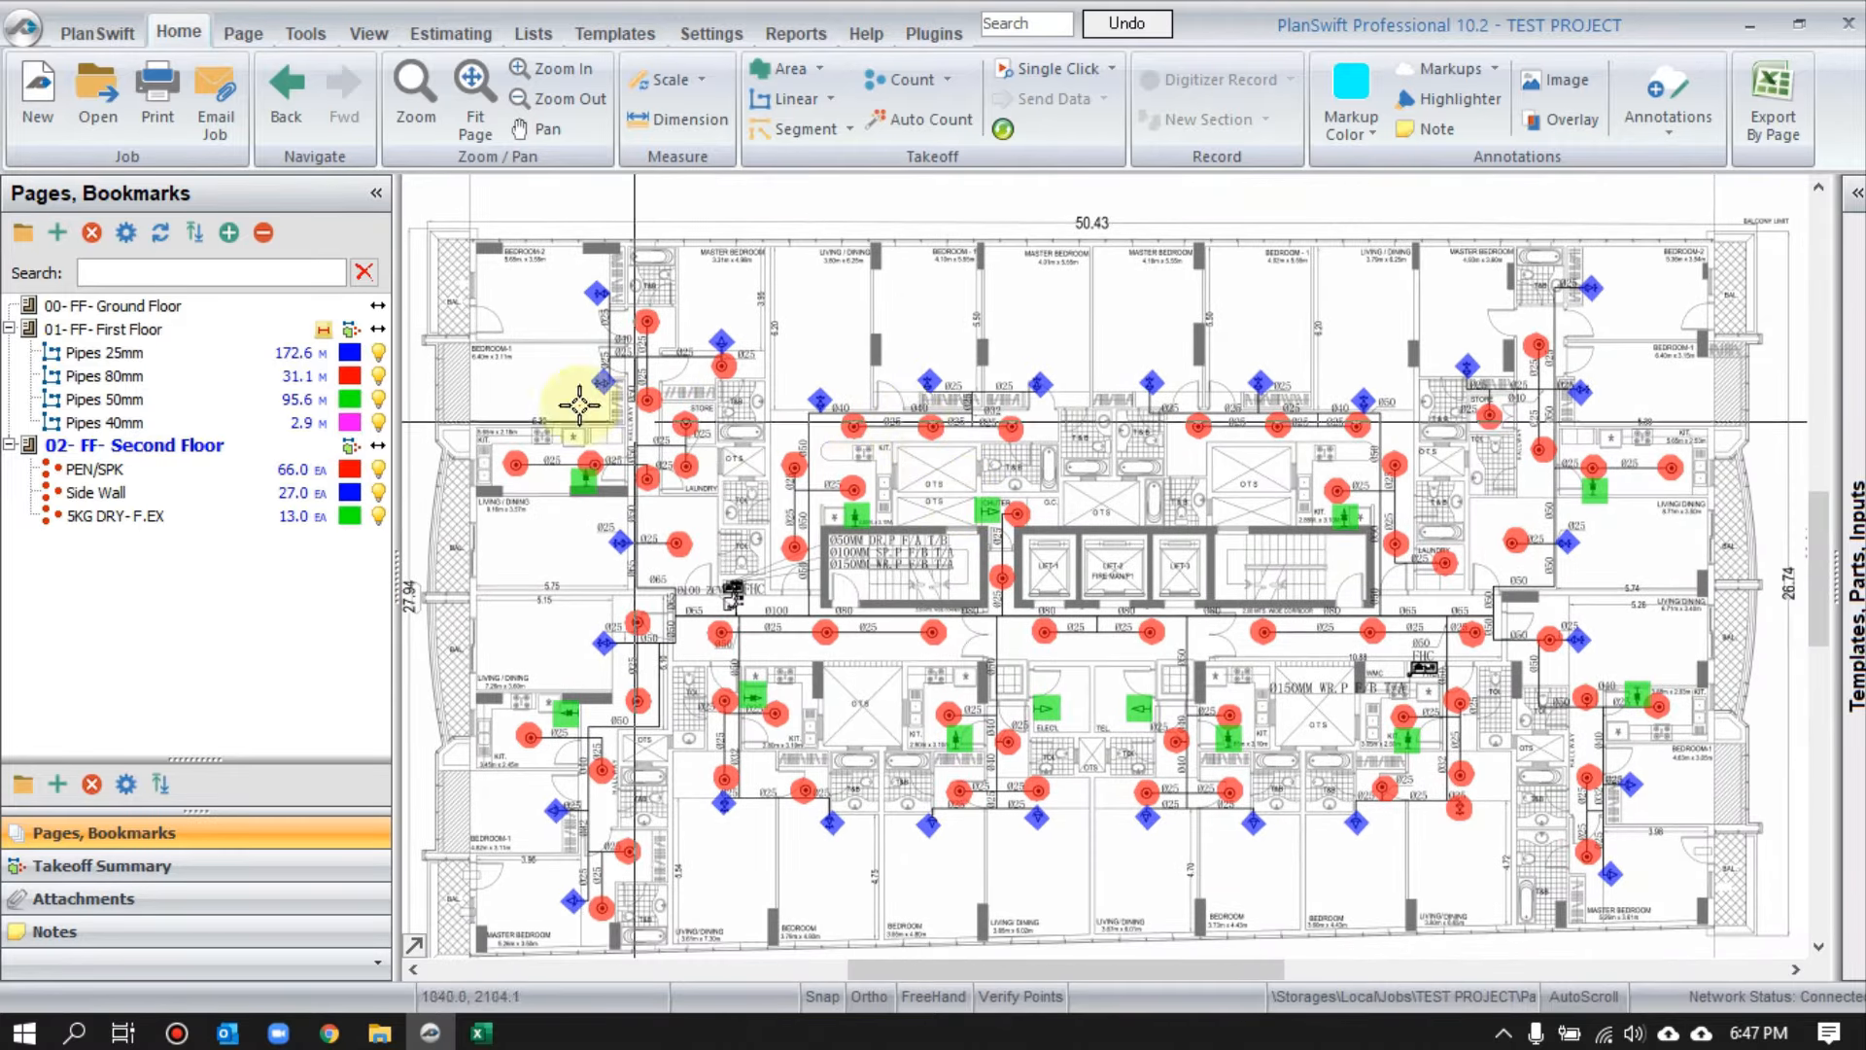
- Open the 00- FF- Ground Floor page, check the FM-200 room rows in the Excel BOQ, and return to PlanSwift
{"action": "left_click", "coordinate": [247, 309]}
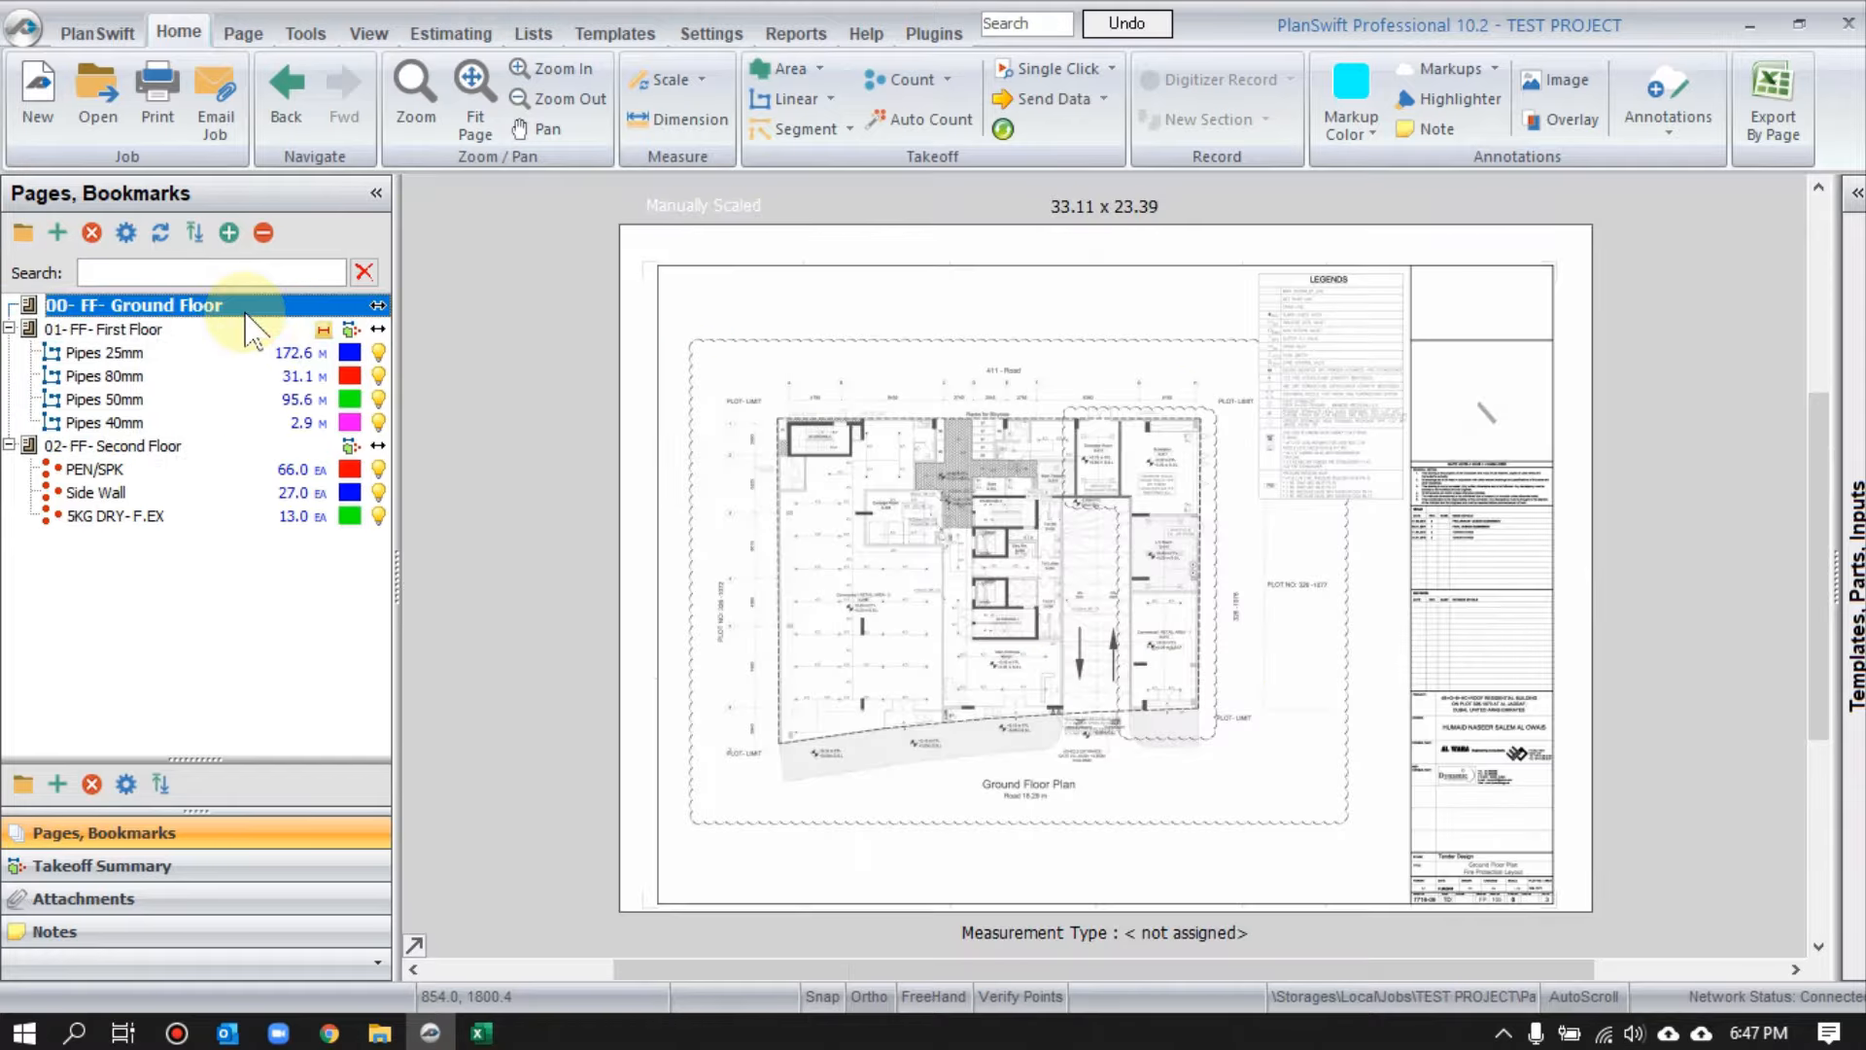
{"action": "left_click", "coordinate": [481, 1032]}
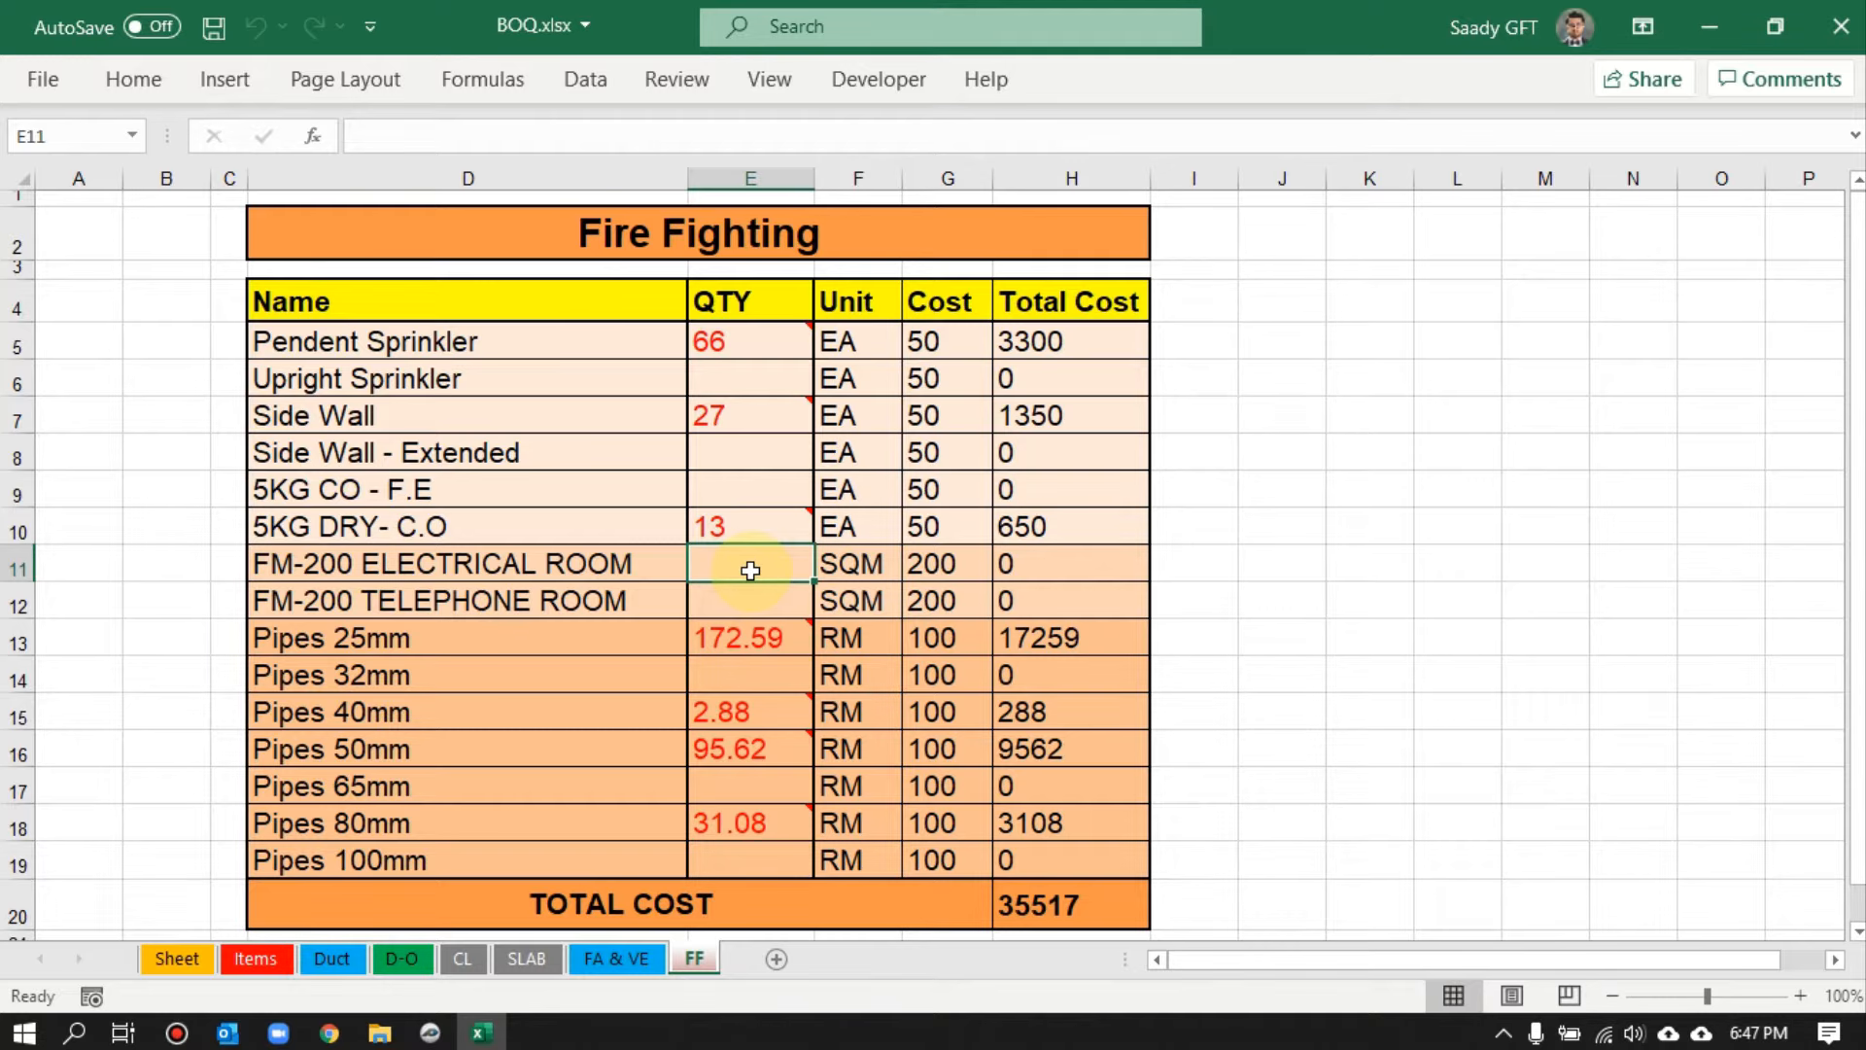
{"action": "left_click", "coordinate": [433, 1031]}
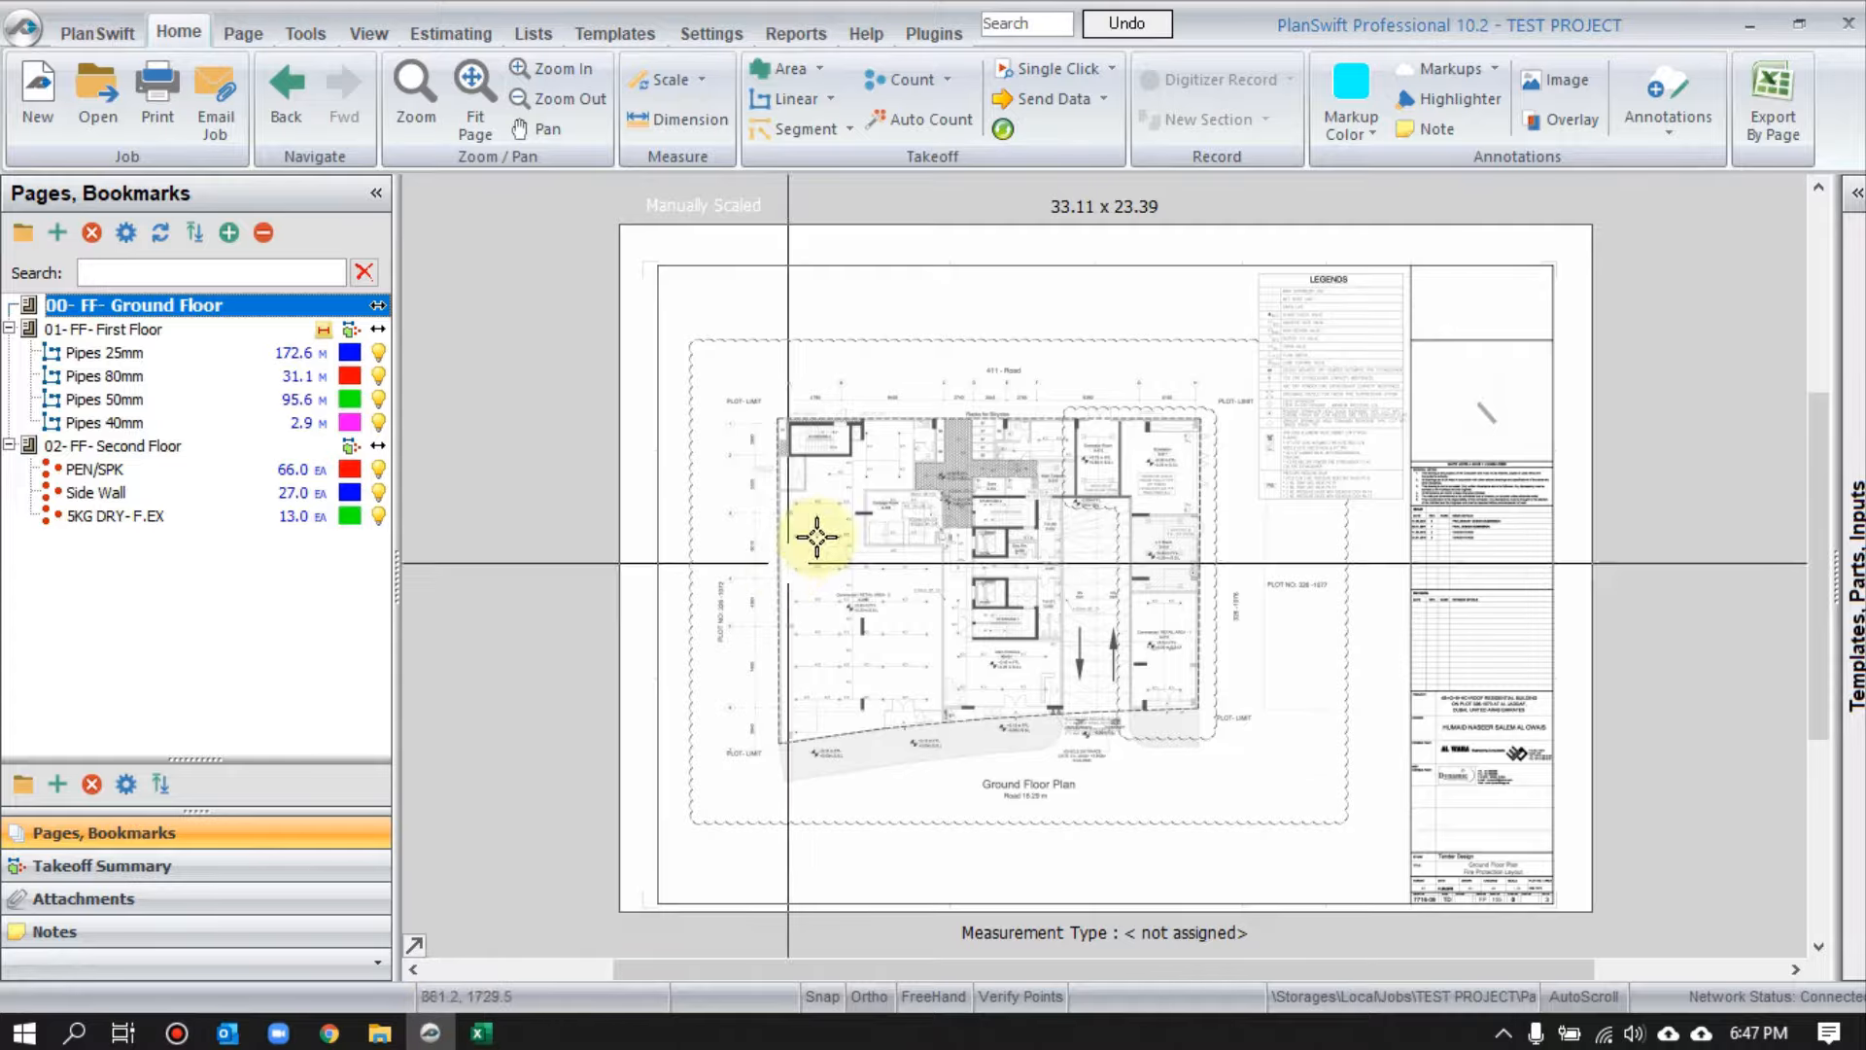
- Examine the ground floor plan's telecom, generator, substation and L.V rooms for areas protected by an FM-200 system
{"action": "scroll", "coordinate": [720, 417], "scroll_direction": "up", "scroll_amount": 3}
{"action": "scroll", "coordinate": [642, 351], "scroll_direction": "up", "scroll_amount": 3}
{"action": "scroll", "coordinate": [642, 351], "scroll_direction": "down", "scroll_amount": 2}
{"action": "left_click_drag", "start_coordinate": [1048, 904], "coordinate": [925, 553]}
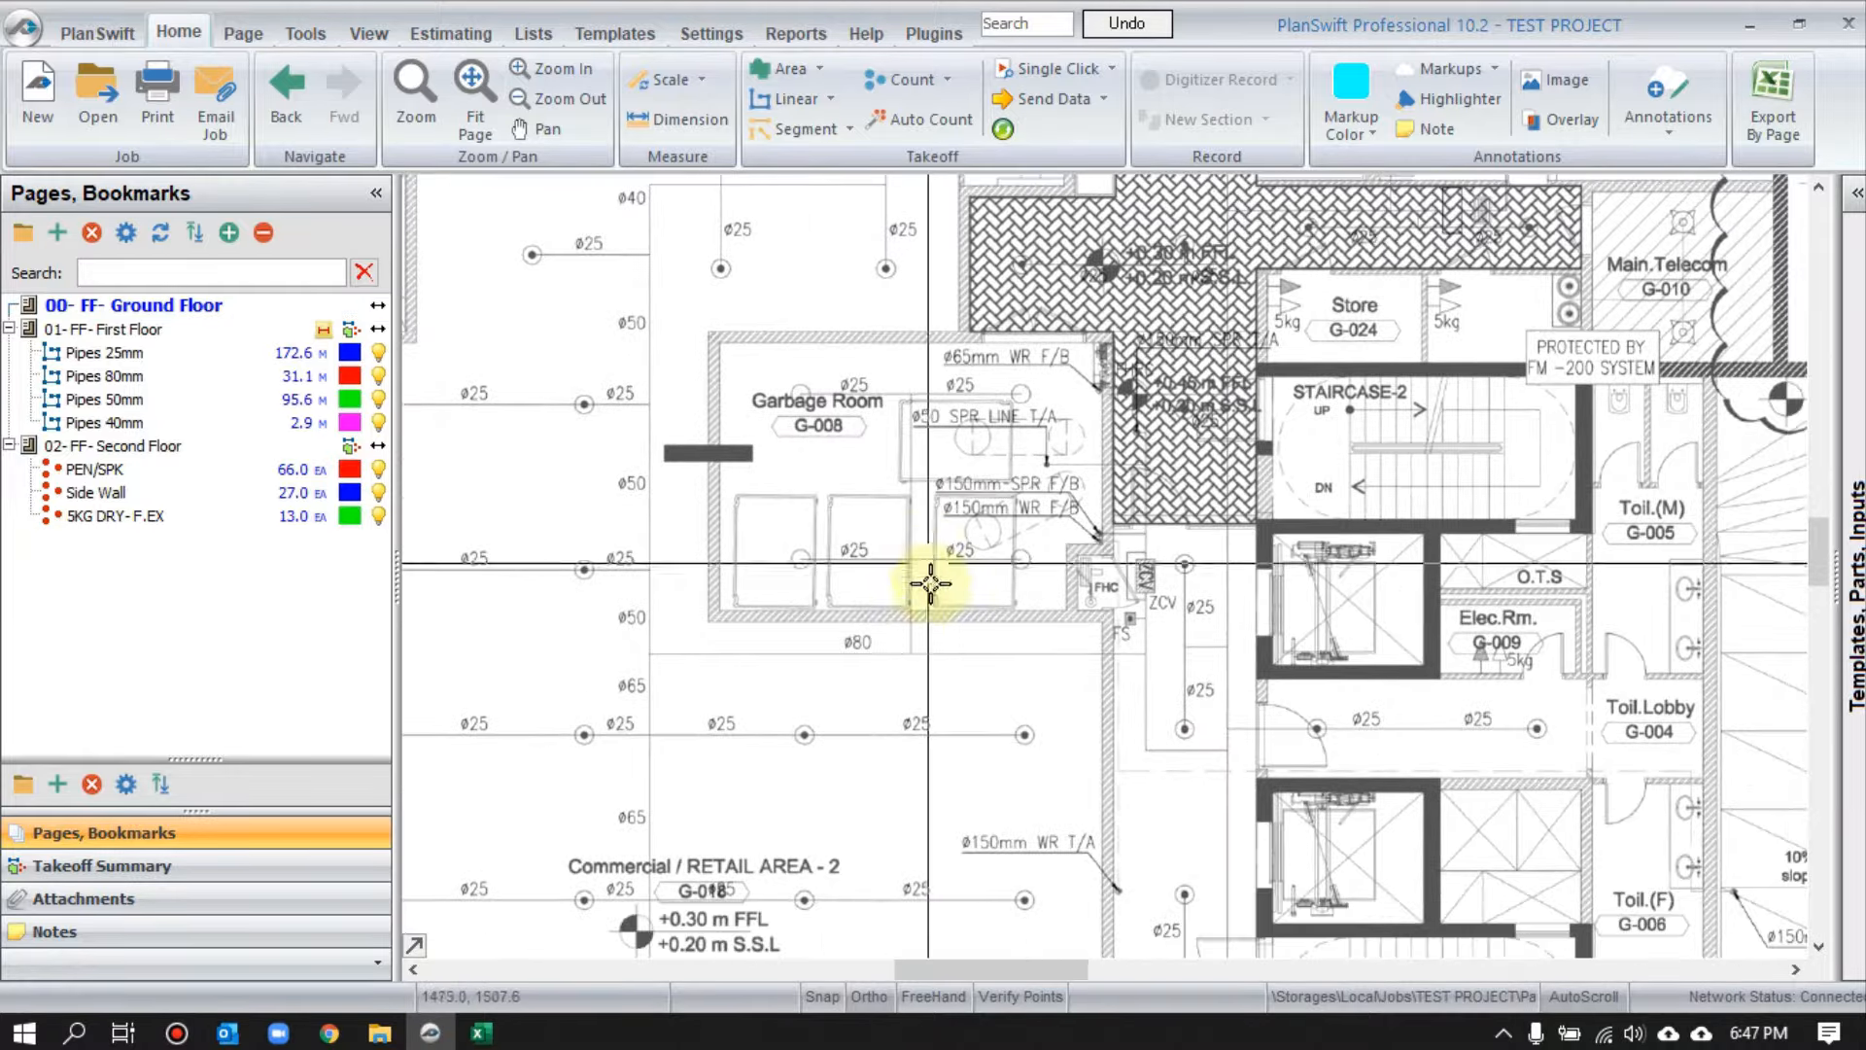
{"action": "left_click_drag", "start_coordinate": [1453, 583], "coordinate": [985, 565]}
{"action": "left_click_drag", "start_coordinate": [1205, 510], "coordinate": [1040, 742]}
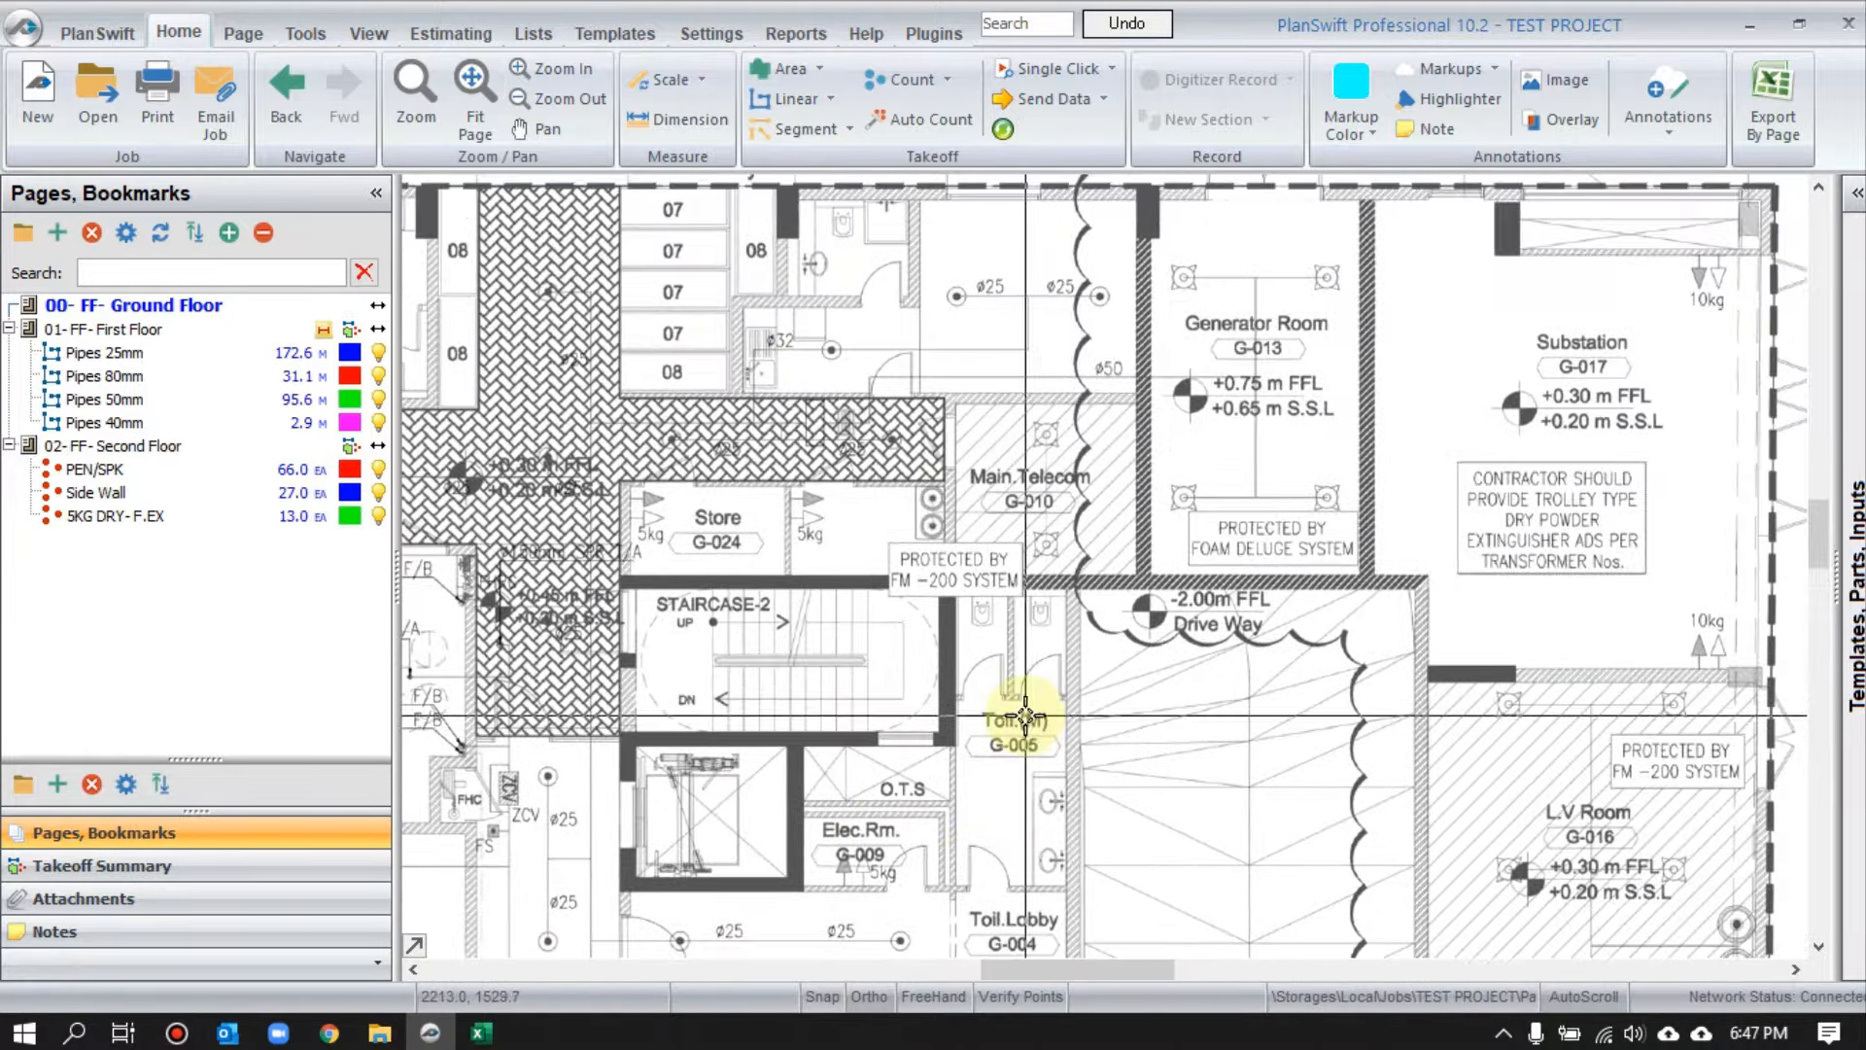
{"action": "left_click_drag", "start_coordinate": [1349, 280], "coordinate": [1266, 305]}
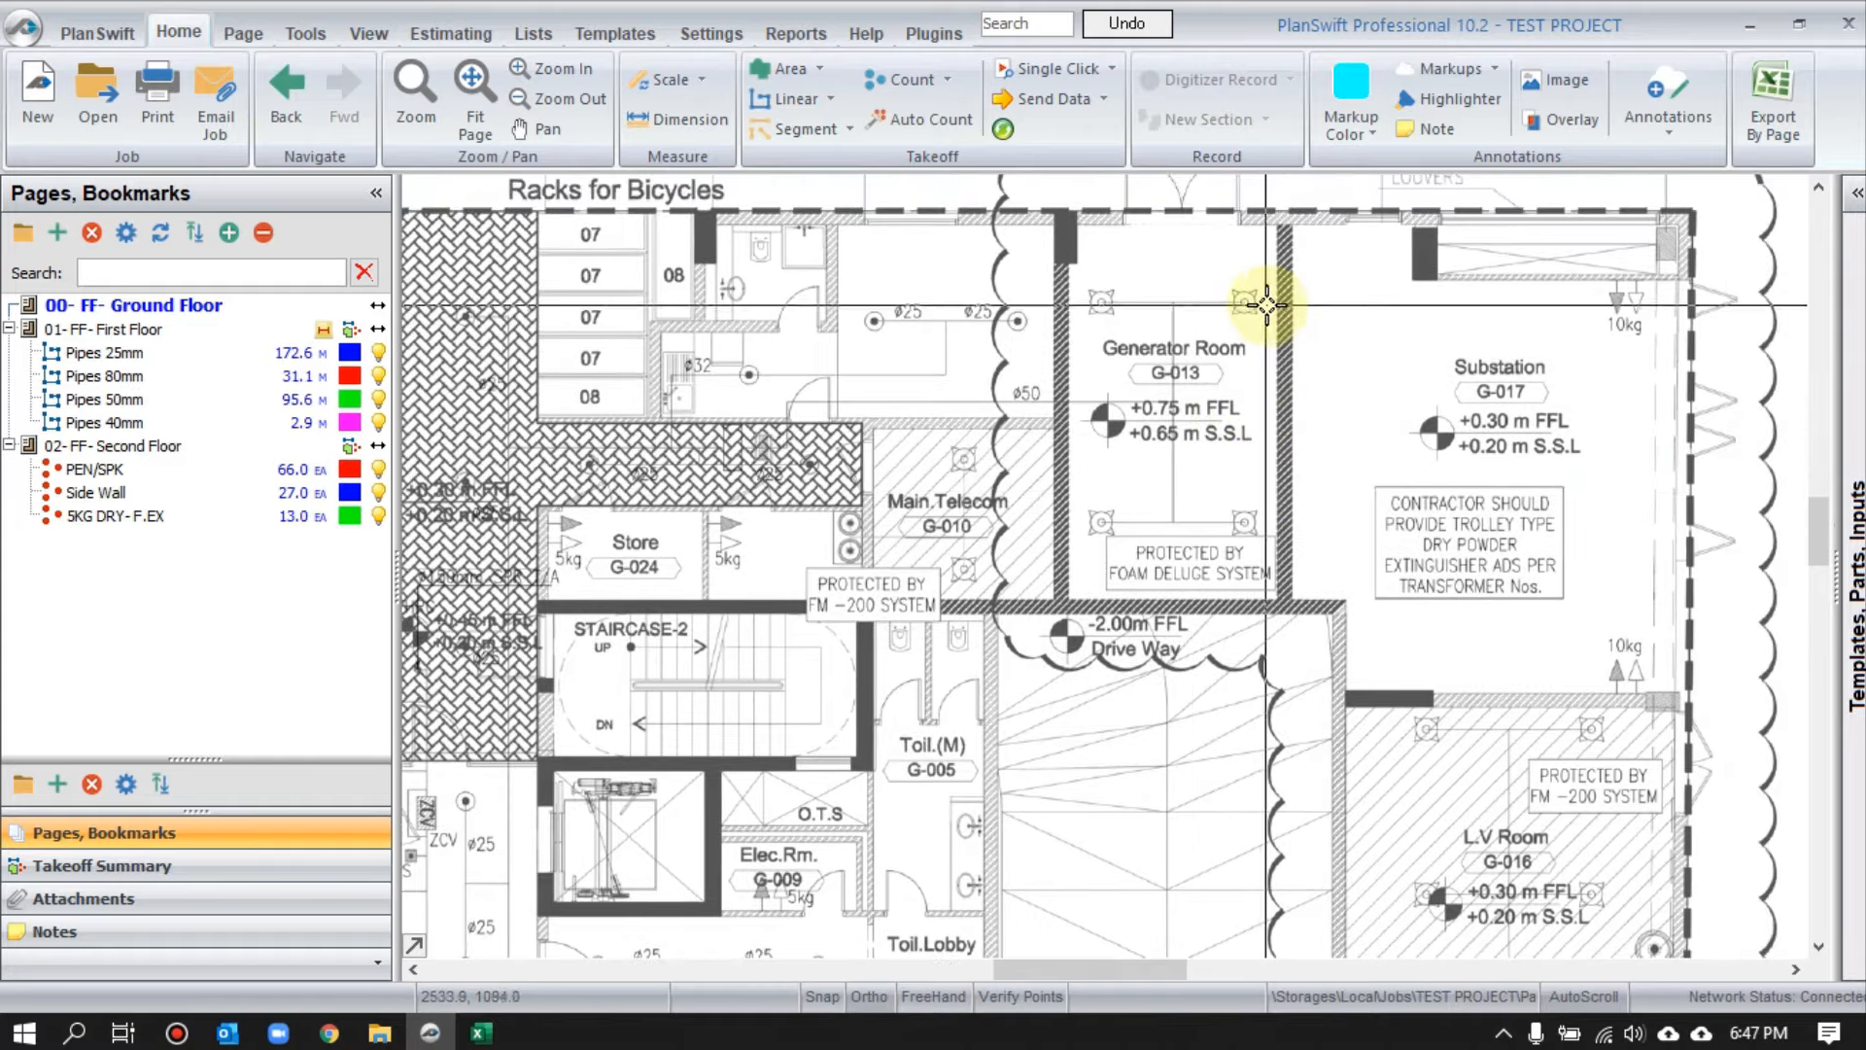
{"action": "left_click_drag", "start_coordinate": [1396, 712], "coordinate": [1345, 297]}
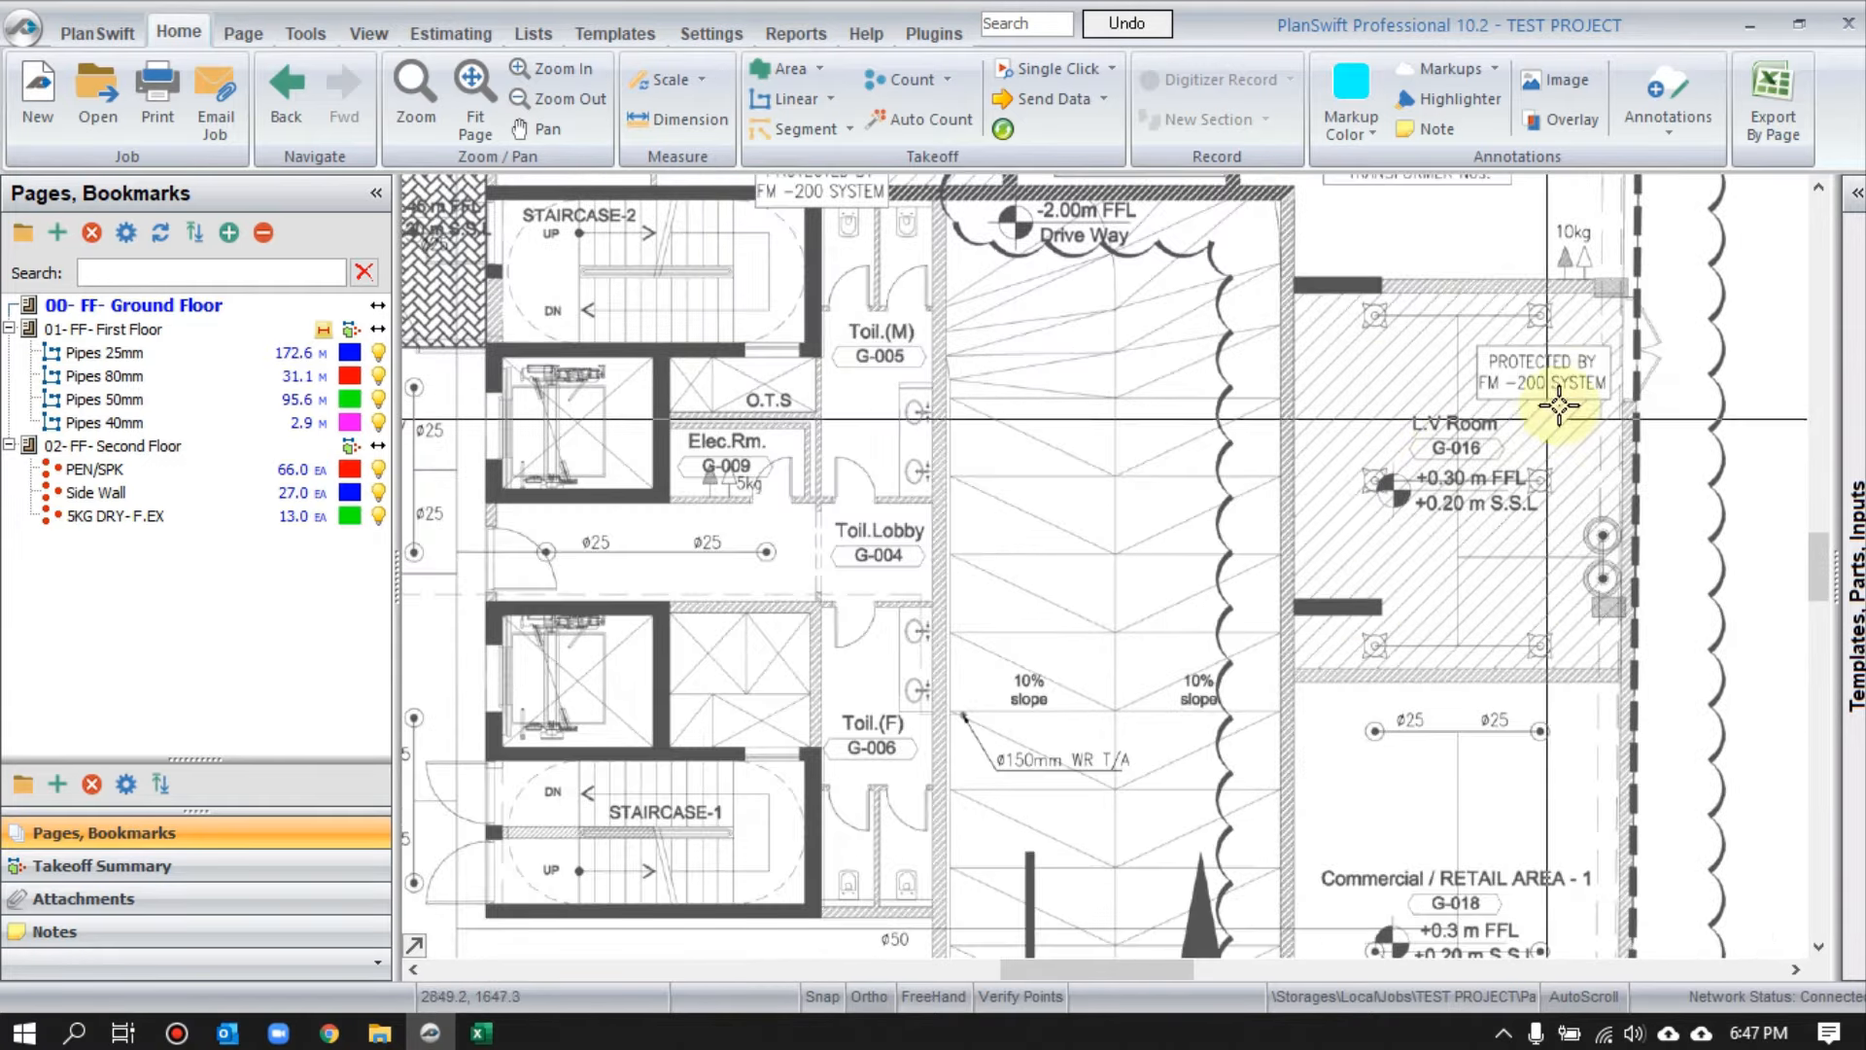
{"action": "left_click_drag", "start_coordinate": [1472, 550], "coordinate": [1347, 526]}
{"action": "scroll", "coordinate": [1454, 403], "scroll_direction": "up", "scroll_amount": 1}
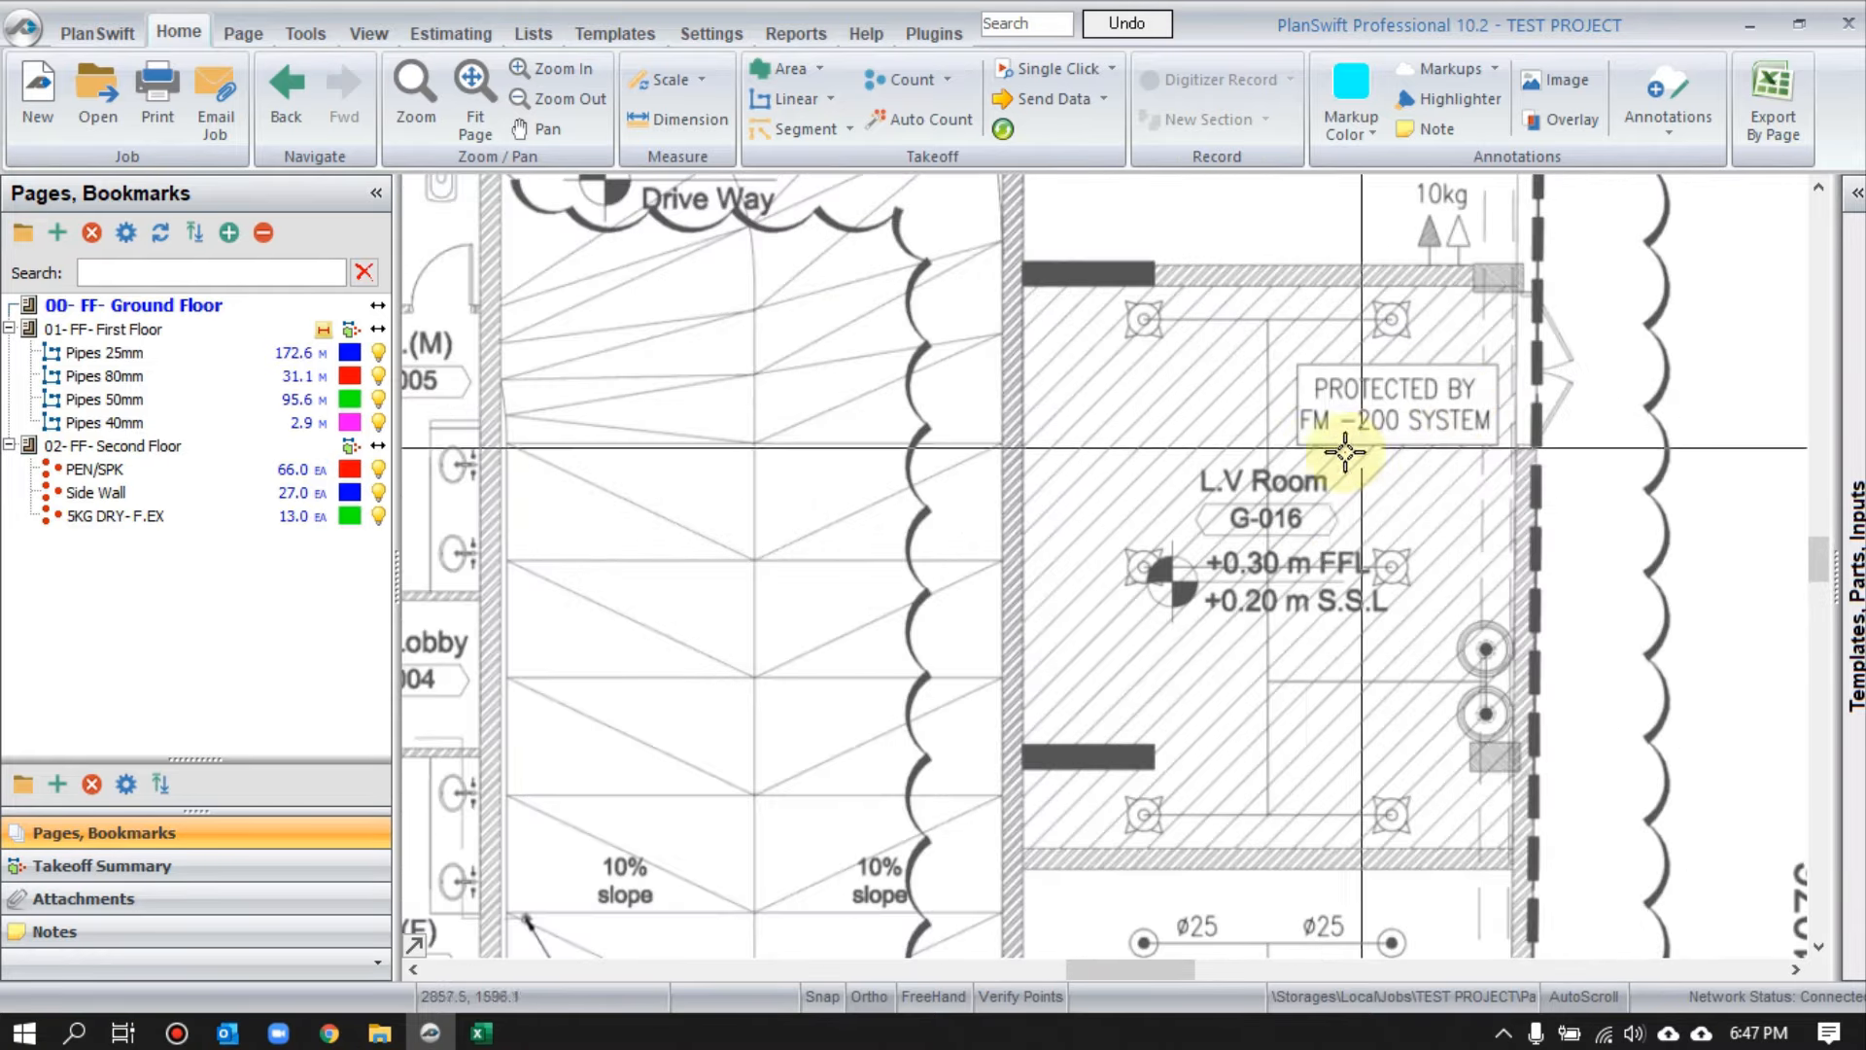
- Switch to the Excel BOQ and rename the FM-200 ELECTRICAL ROOM item in D11 to FM-200 LV ROOM
{"action": "left_click", "coordinate": [480, 1034]}
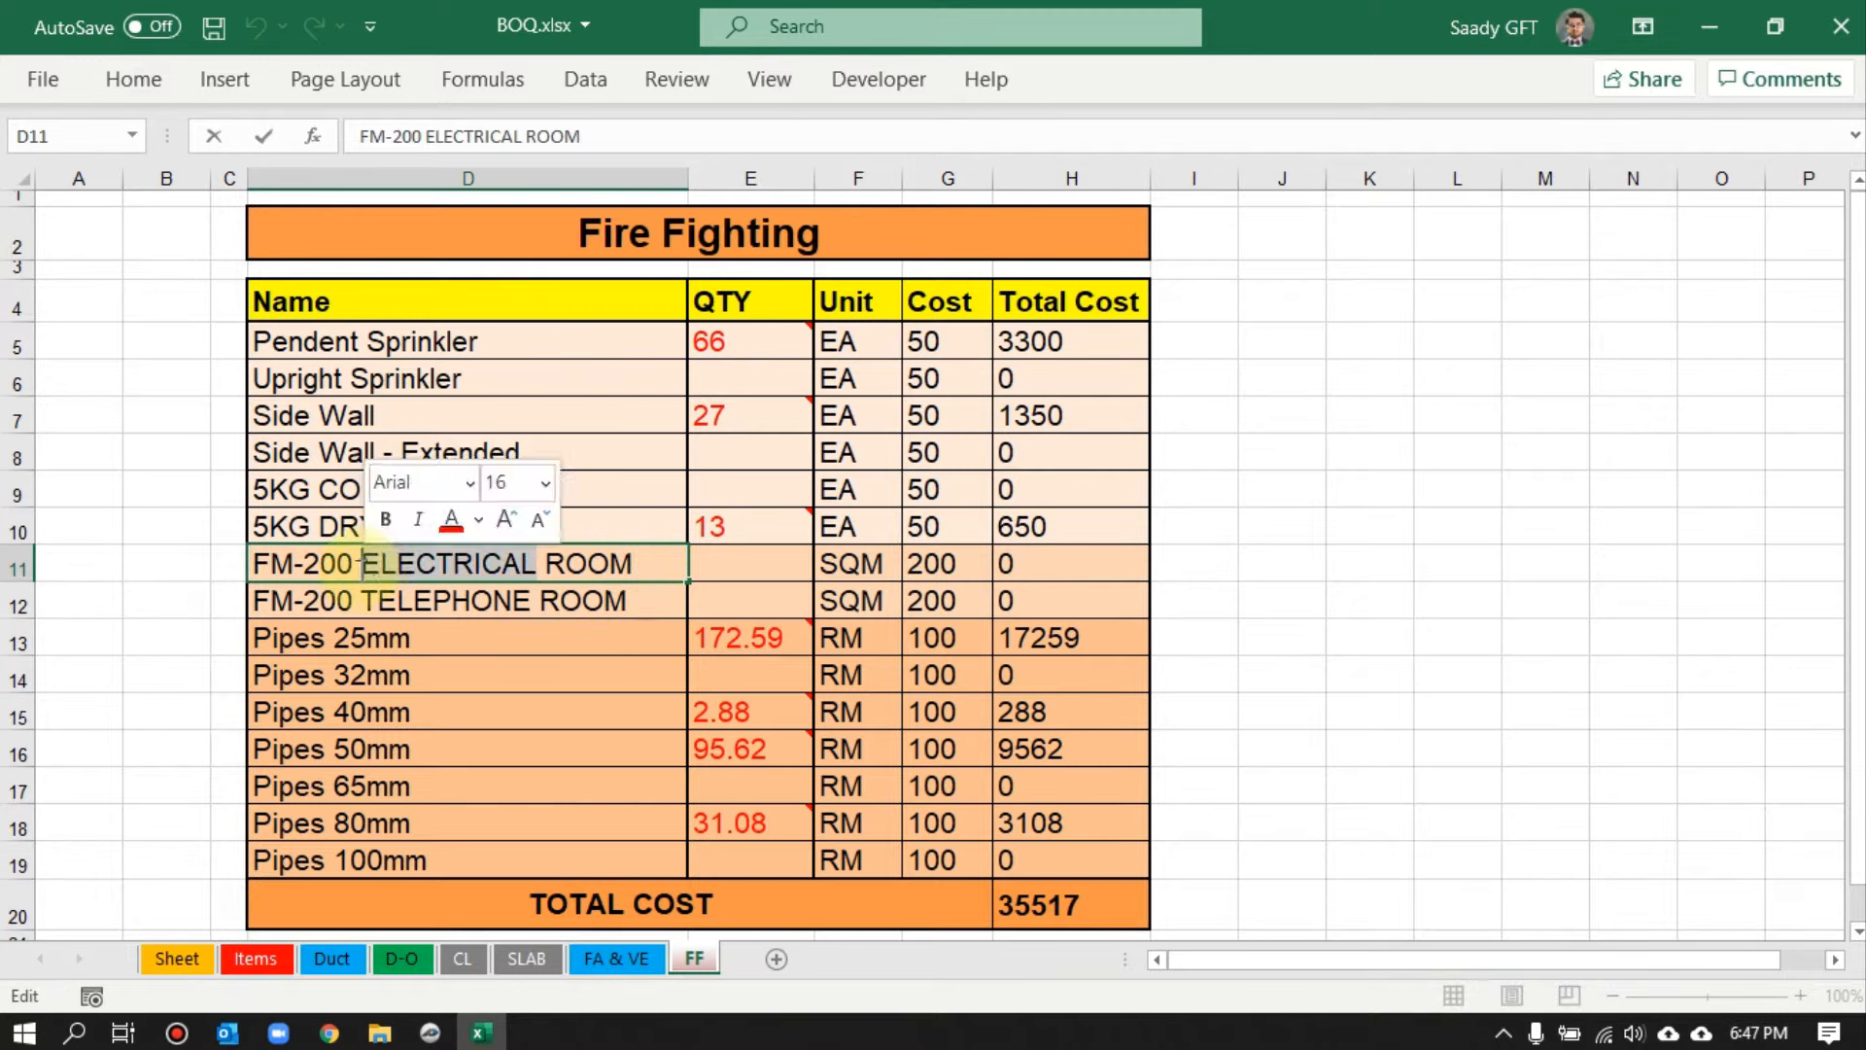
{"action": "key", "text": "Down"}
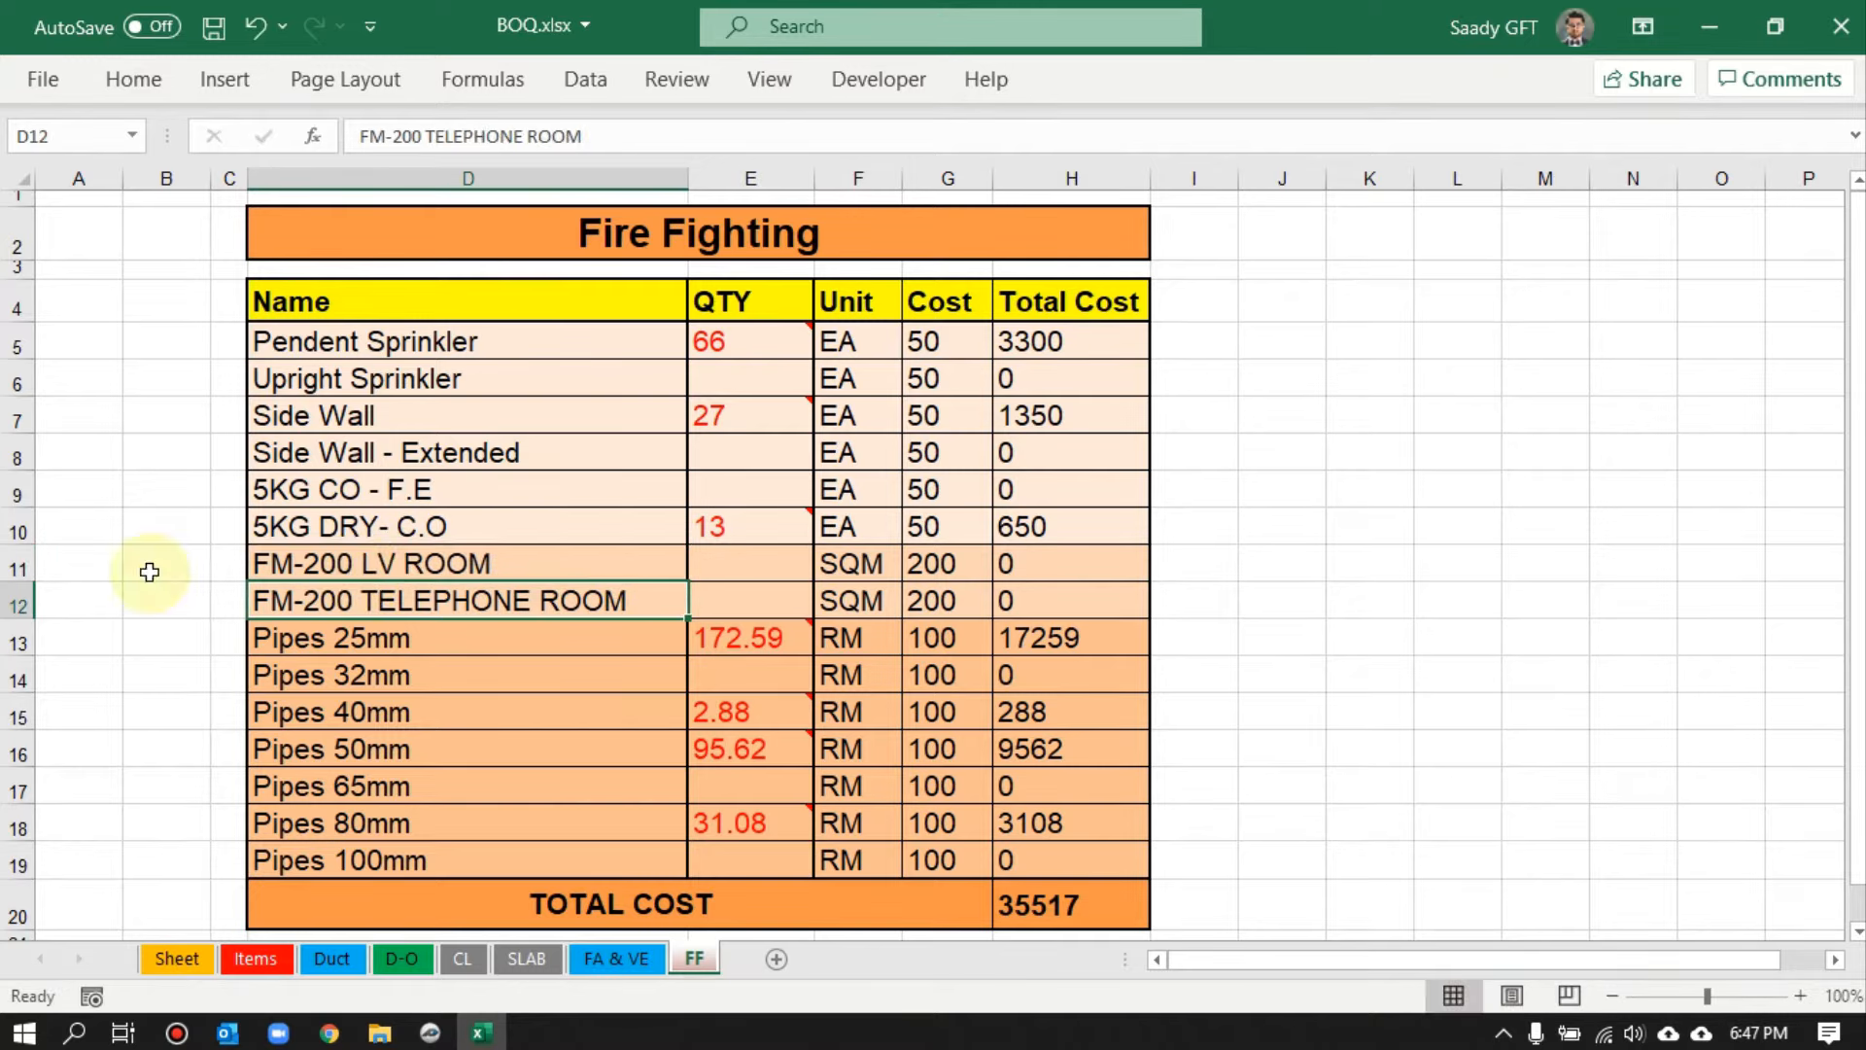
- Start a new PlanSwift area takeoff linked to the FM-200 LV ROOM quantity in E11, named LV ROOM and colored blue
{"action": "left_click", "coordinate": [731, 557]}
{"action": "double_click", "coordinate": [542, 569]}
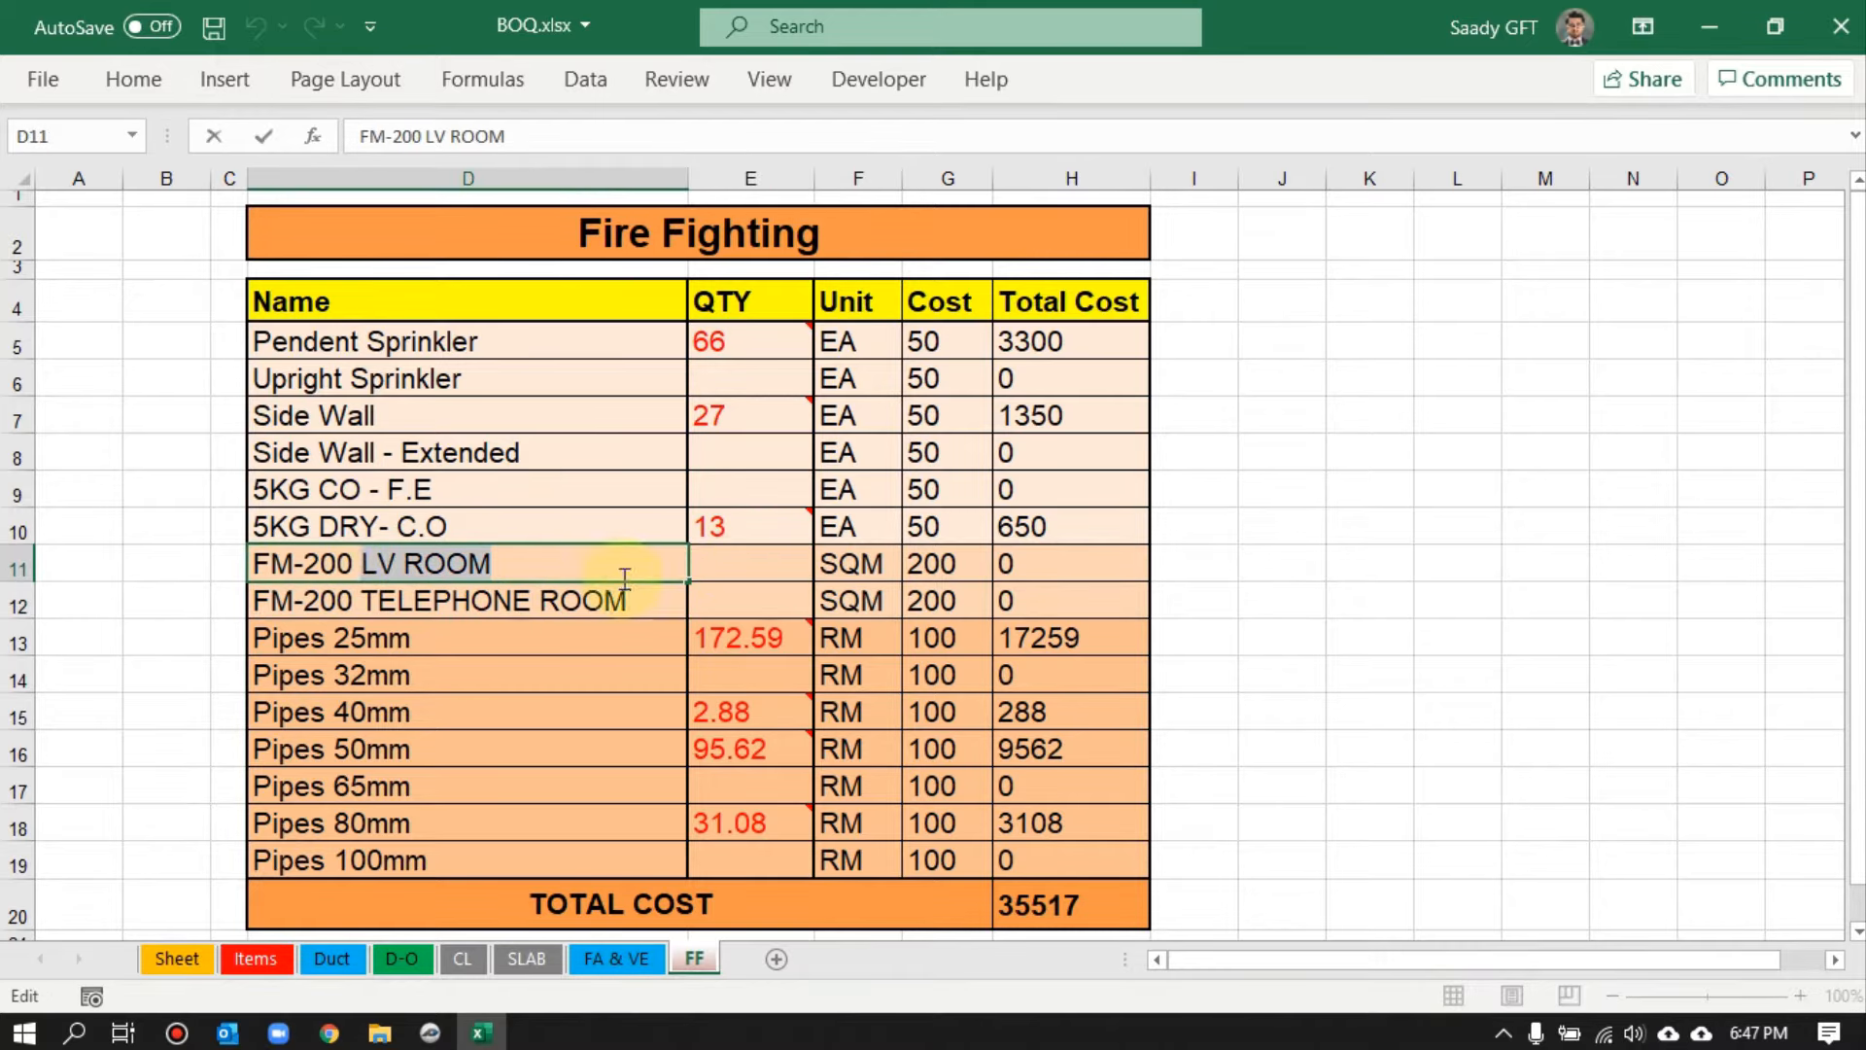
{"action": "left_click", "coordinate": [736, 556]}
{"action": "right_click", "coordinate": [742, 566]}
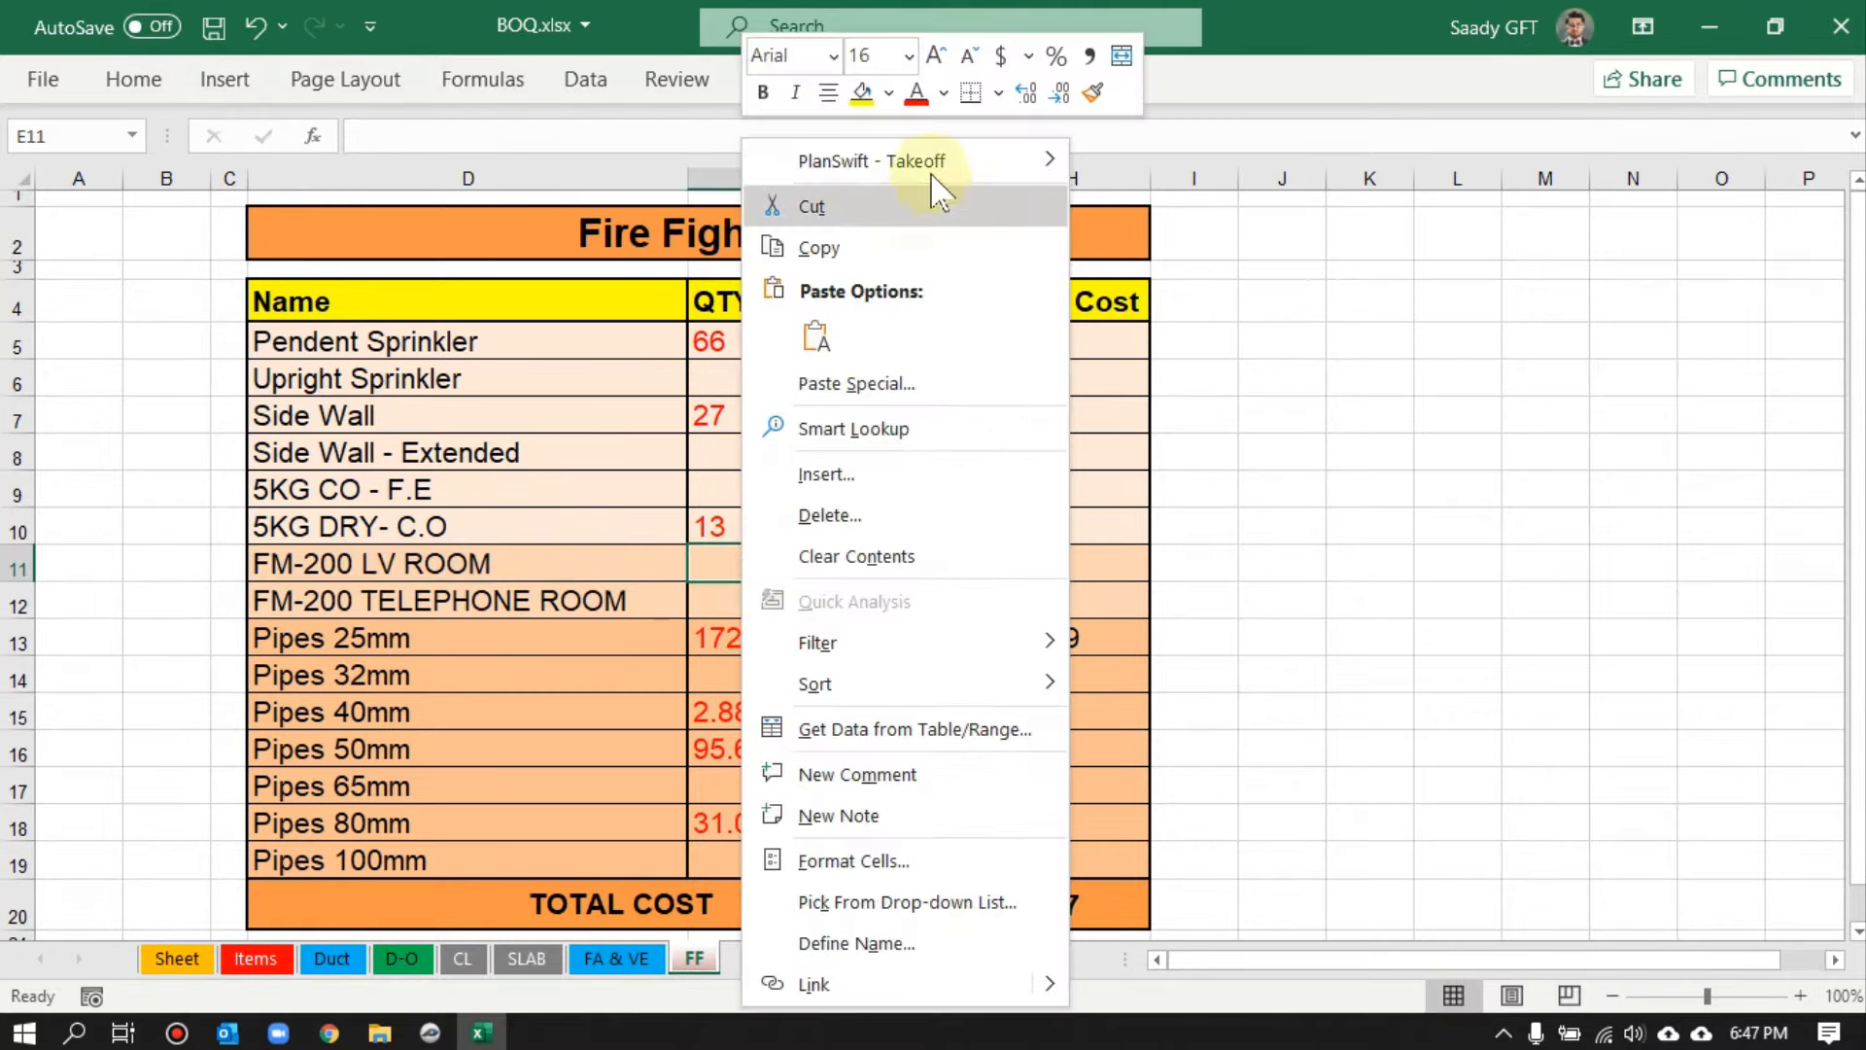
{"action": "mouse_move", "coordinate": [933, 185]}
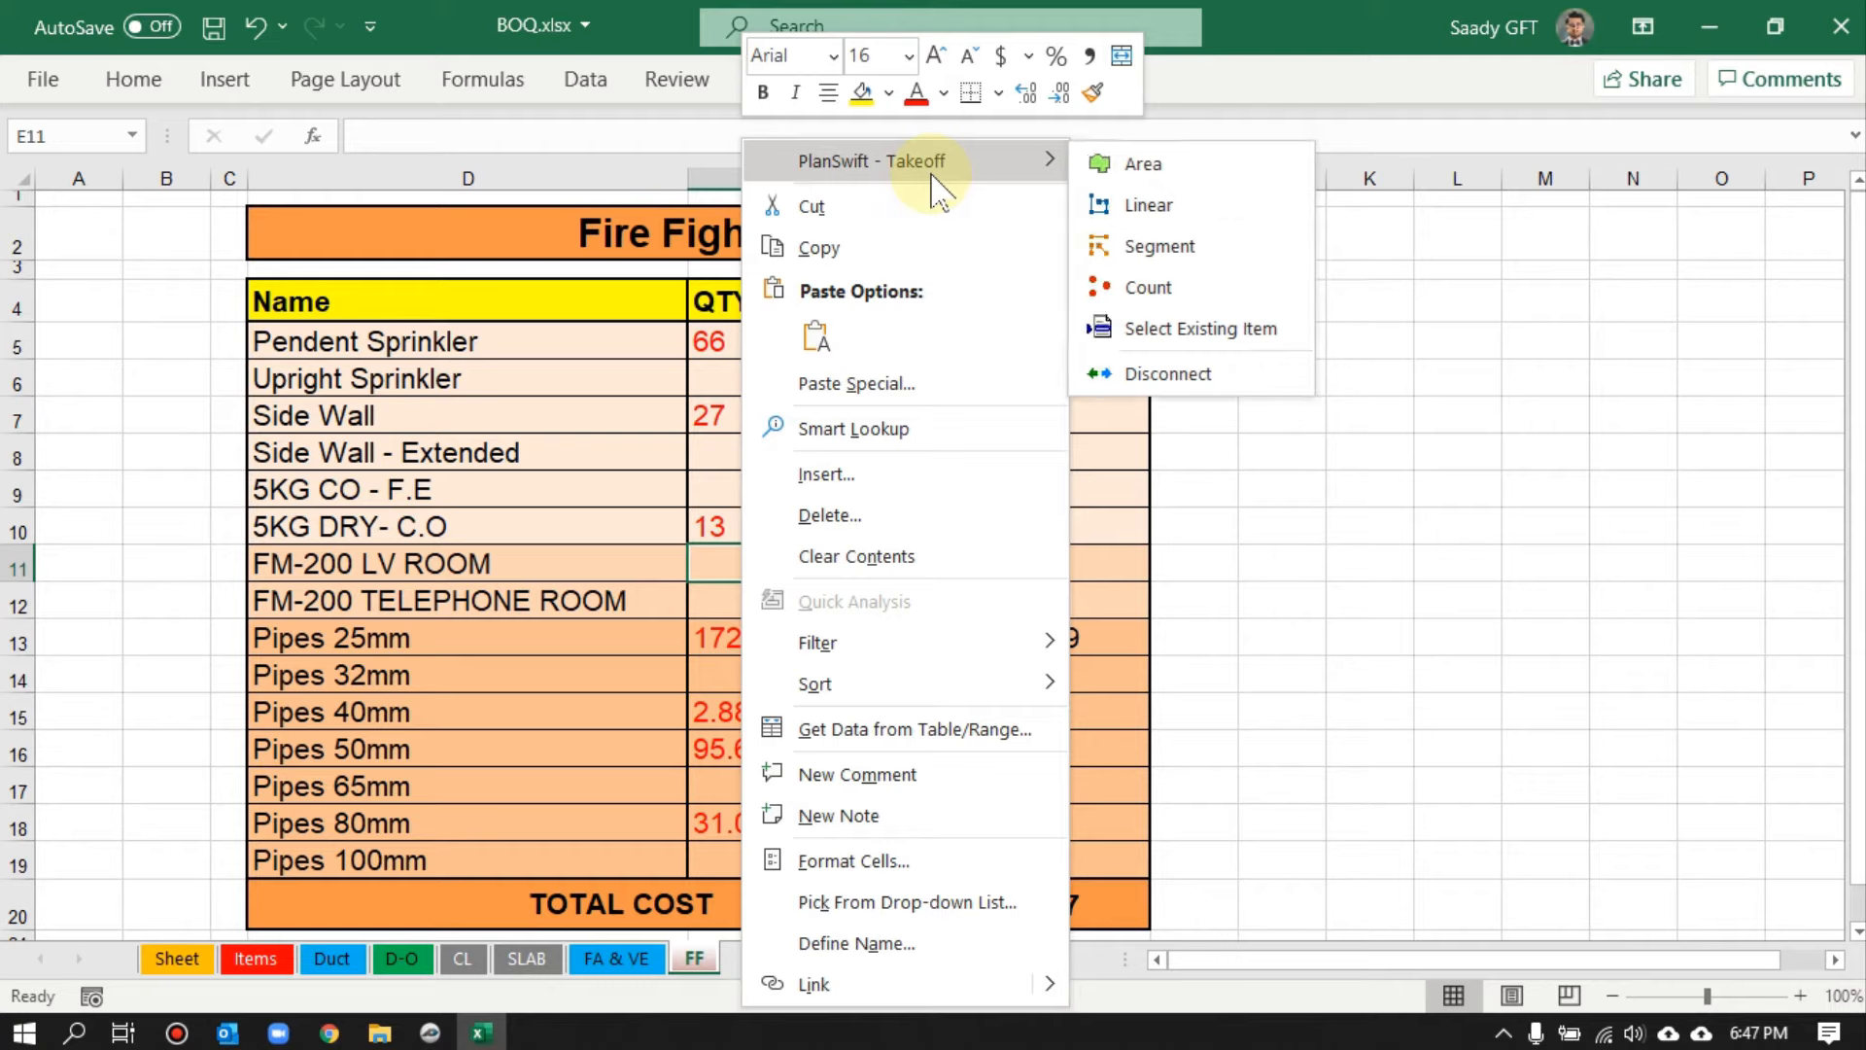
{"action": "left_click", "coordinate": [1143, 163]}
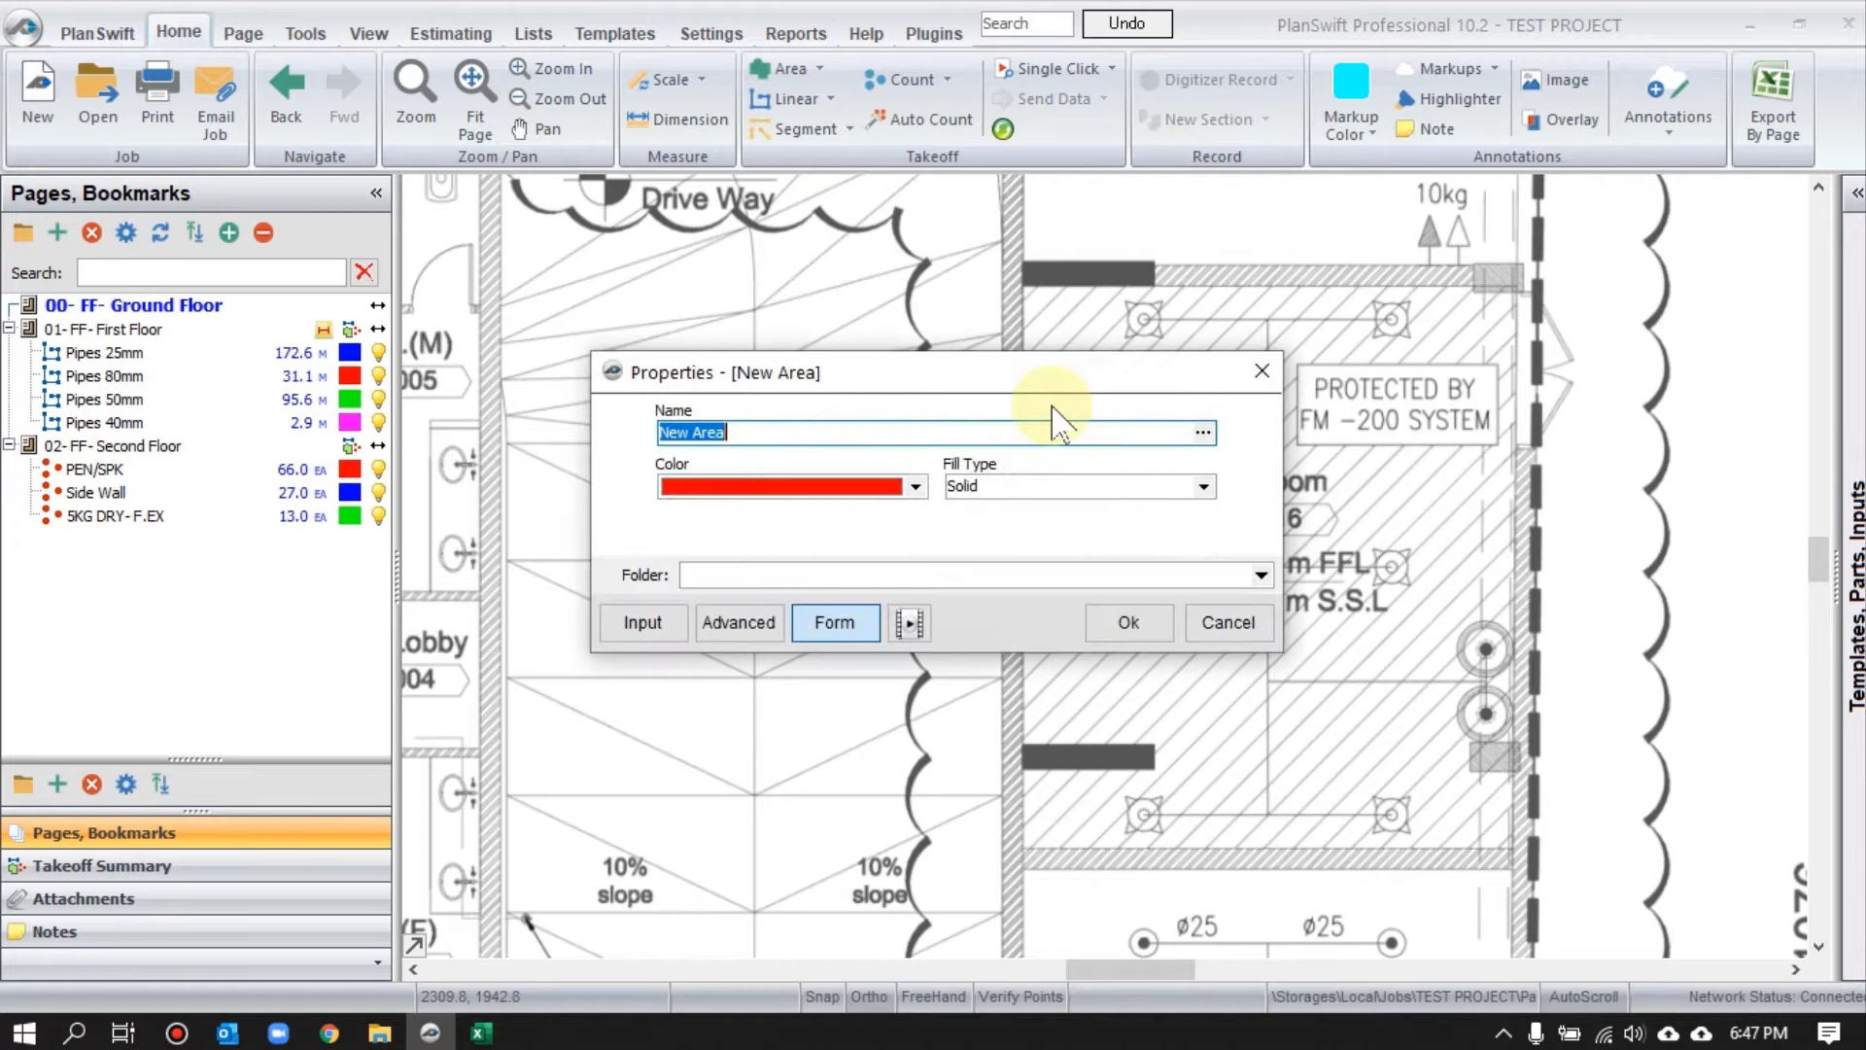
{"action": "left_click", "coordinate": [905, 496]}
{"action": "left_click", "coordinate": [799, 575]}
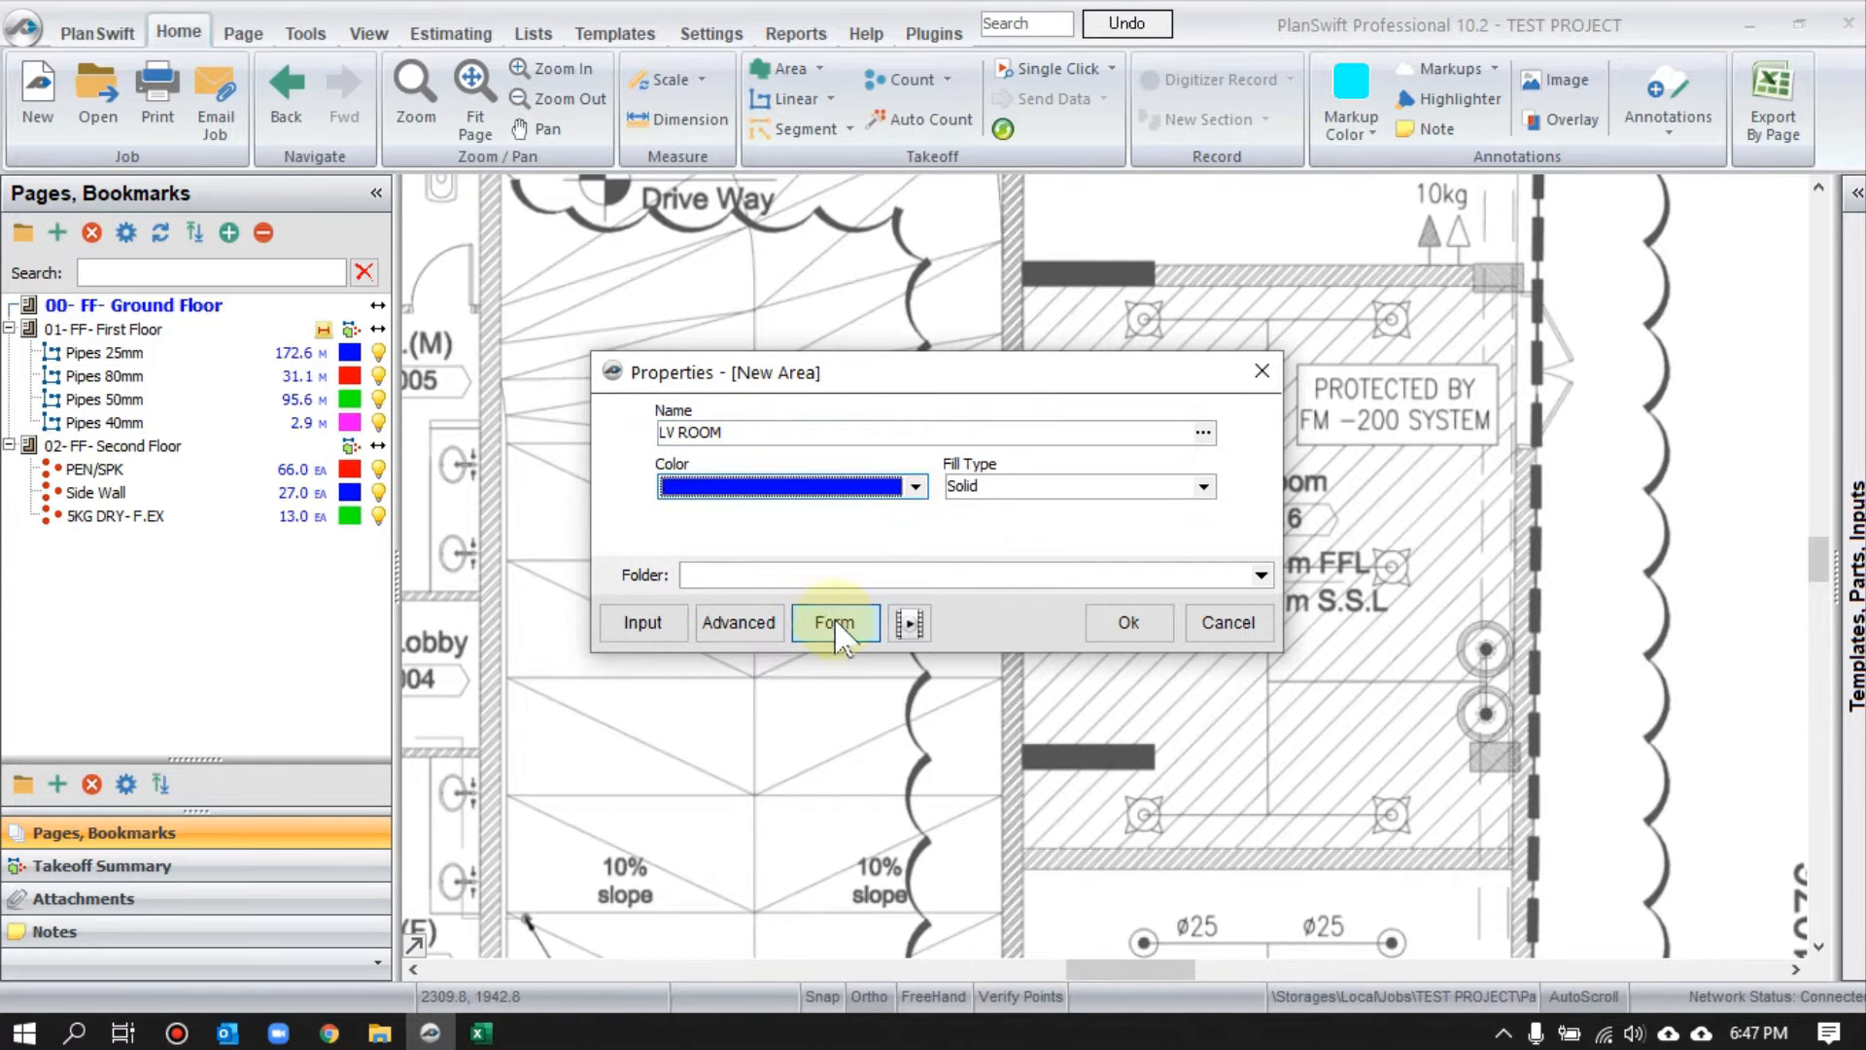
{"action": "left_click", "coordinate": [1124, 627]}
- Trace the L.V Room's driveway-side wall on the ground floor plan, going around the dark column to the wall's lower corner
{"action": "left_click", "coordinate": [1026, 287]}
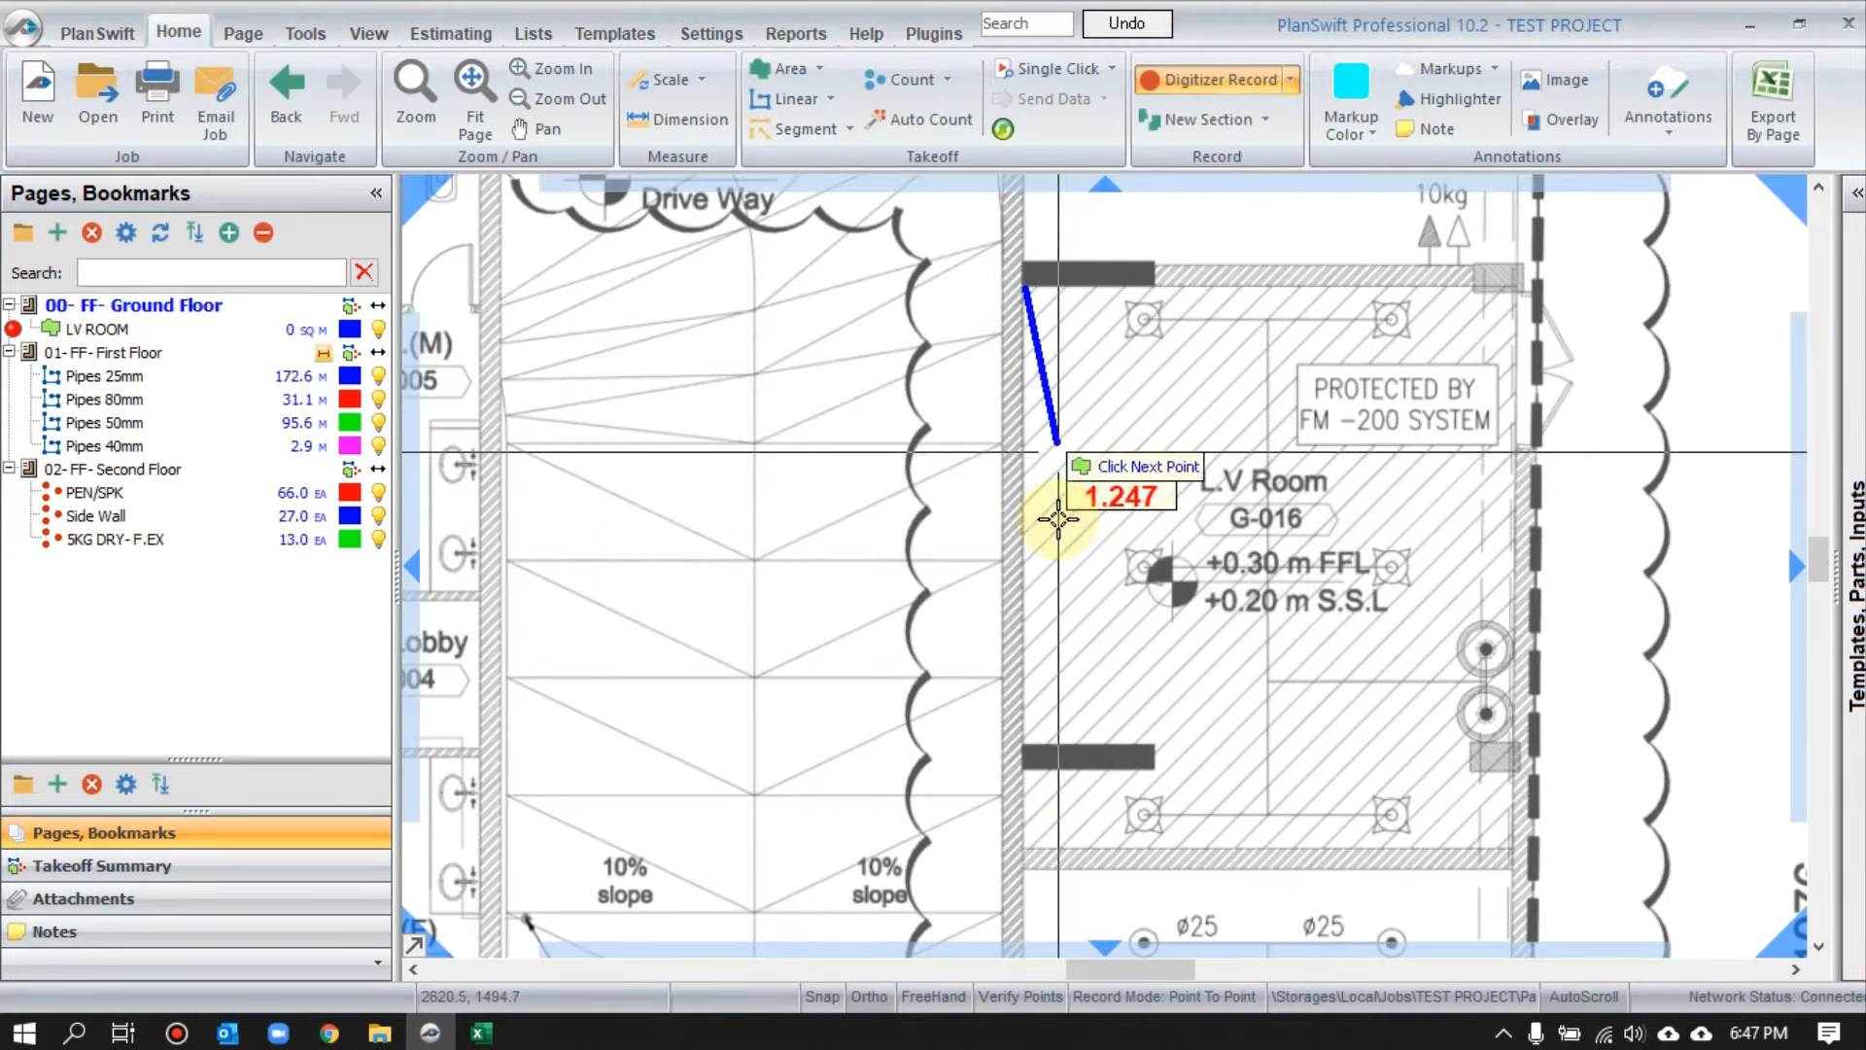
{"action": "left_click", "coordinate": [1026, 748]}
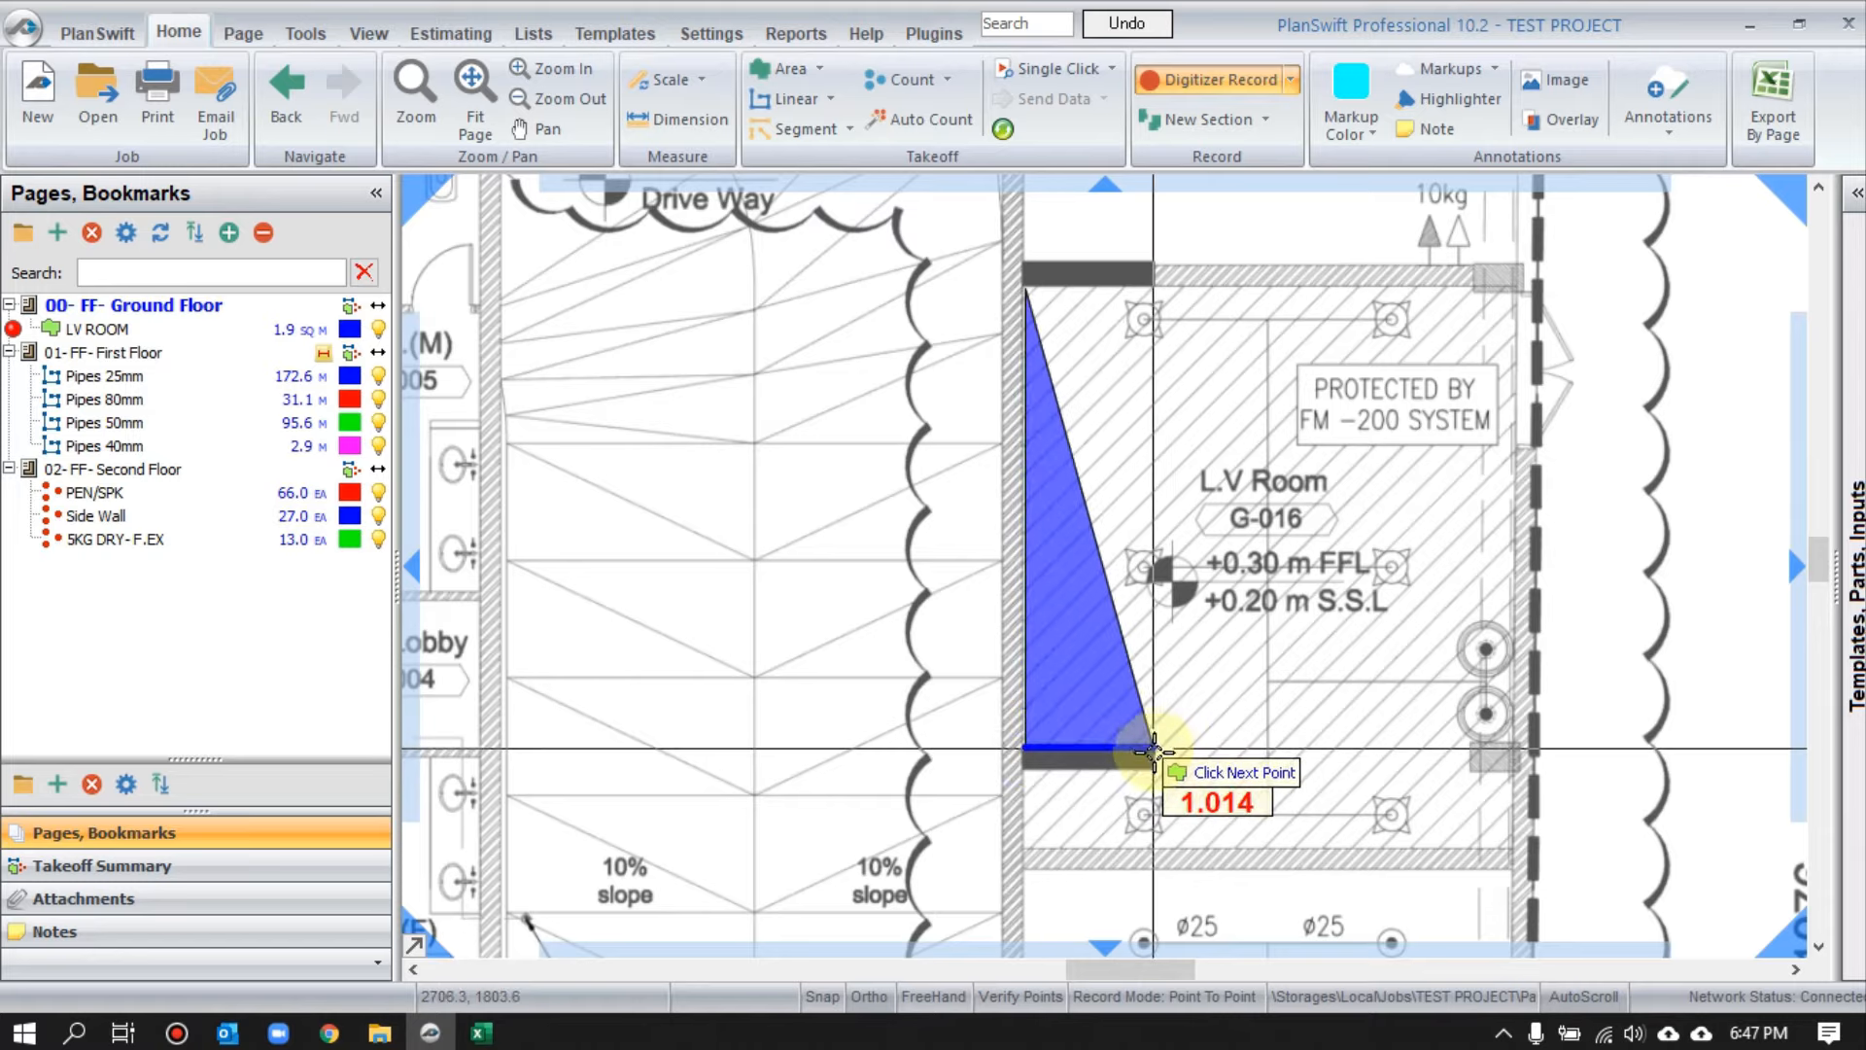
{"action": "left_click", "coordinate": [1154, 748]}
{"action": "scroll", "coordinate": [1153, 758], "scroll_direction": "up", "scroll_amount": 3}
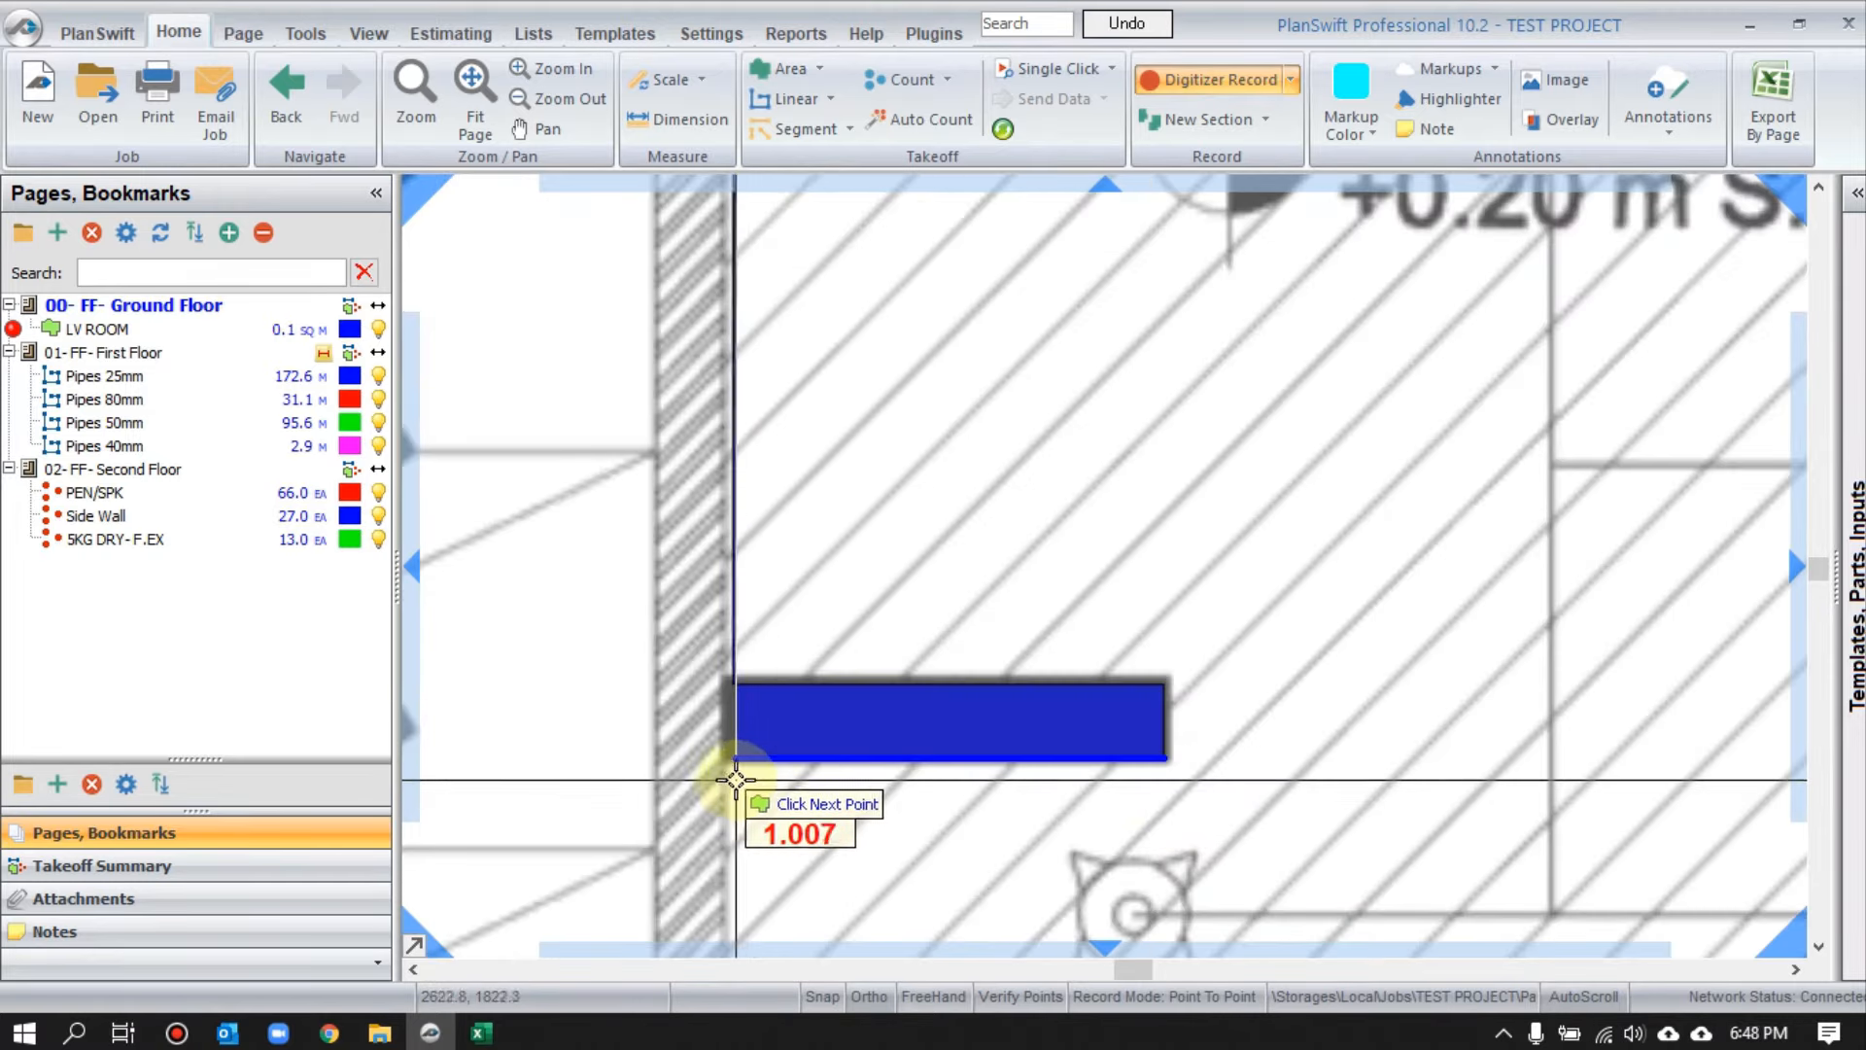
{"action": "left_click", "coordinate": [736, 775]}
{"action": "scroll", "coordinate": [744, 665], "scroll_direction": "down", "scroll_amount": 1}
{"action": "left_click", "coordinate": [742, 756]}
{"action": "scroll", "coordinate": [742, 756], "scroll_direction": "down", "scroll_amount": 2}
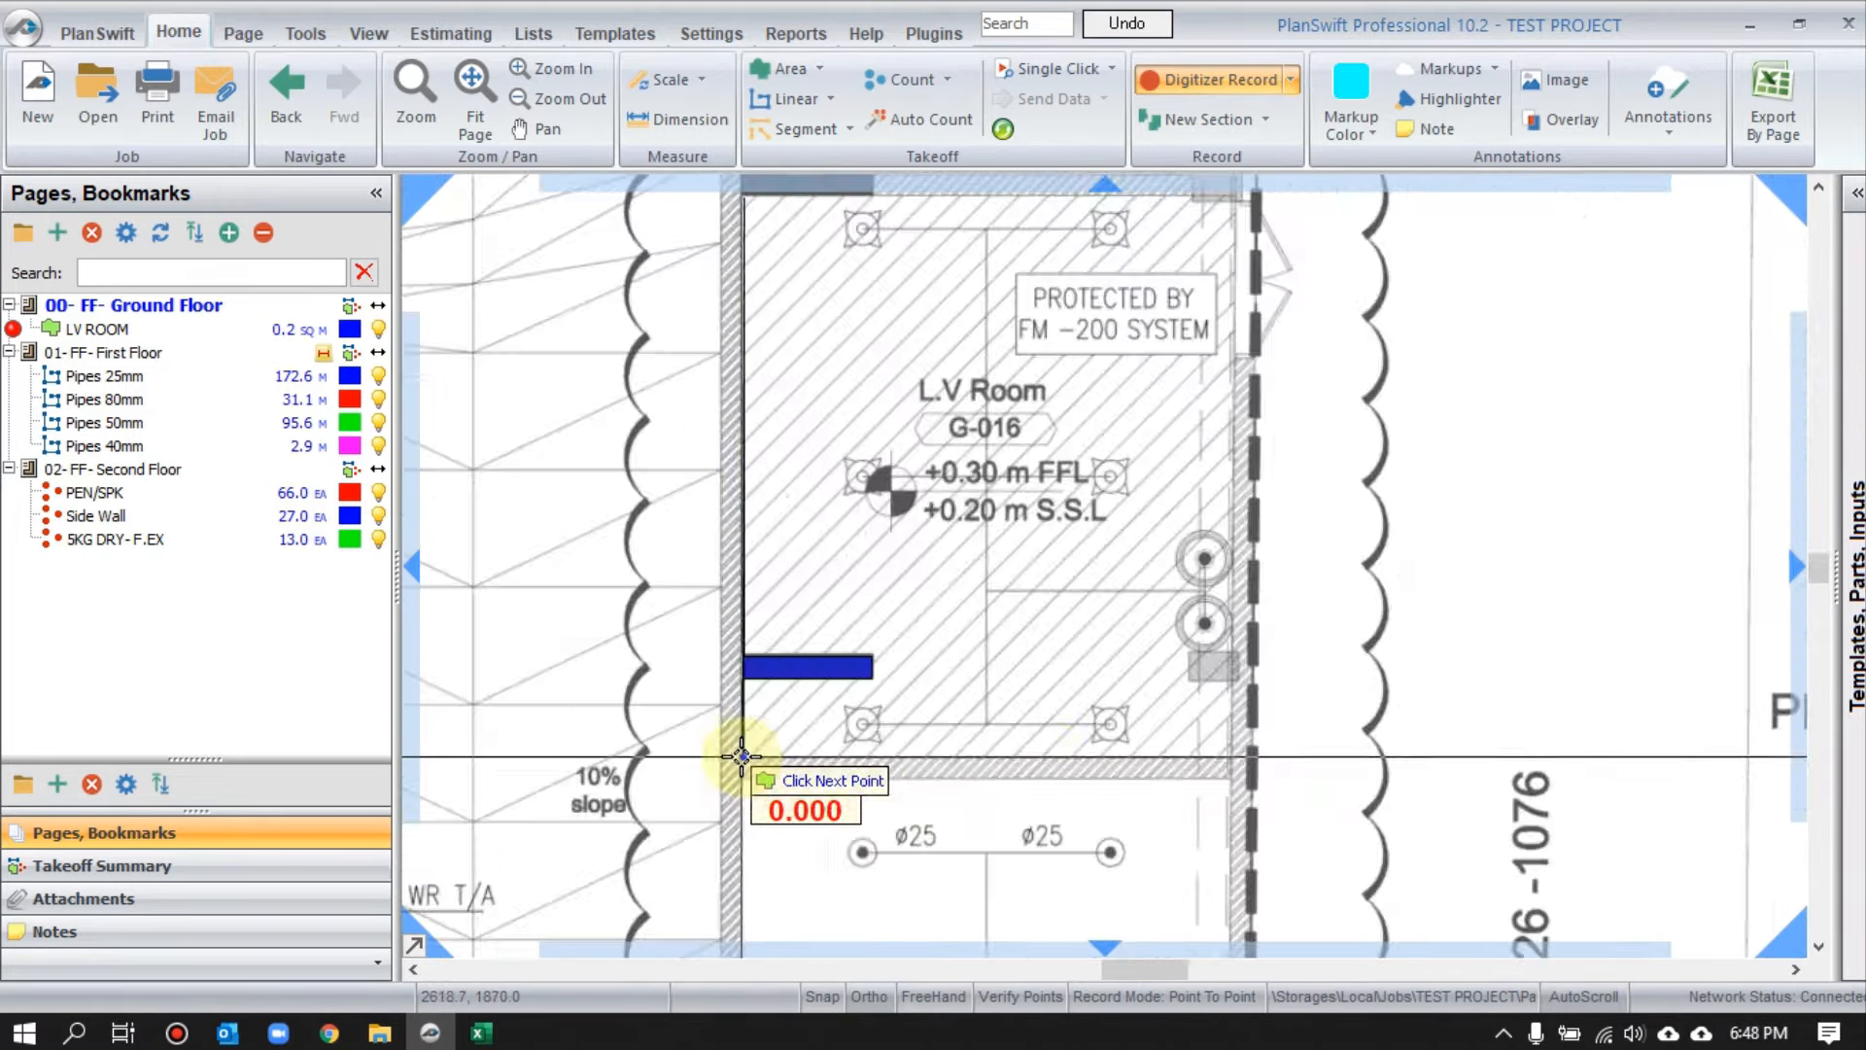
- Continue the LV ROOM outline along the retail-side and outer walls, follow the corner column's notch, and close the area
{"action": "scroll", "coordinate": [1241, 760], "scroll_direction": "up", "scroll_amount": 2}
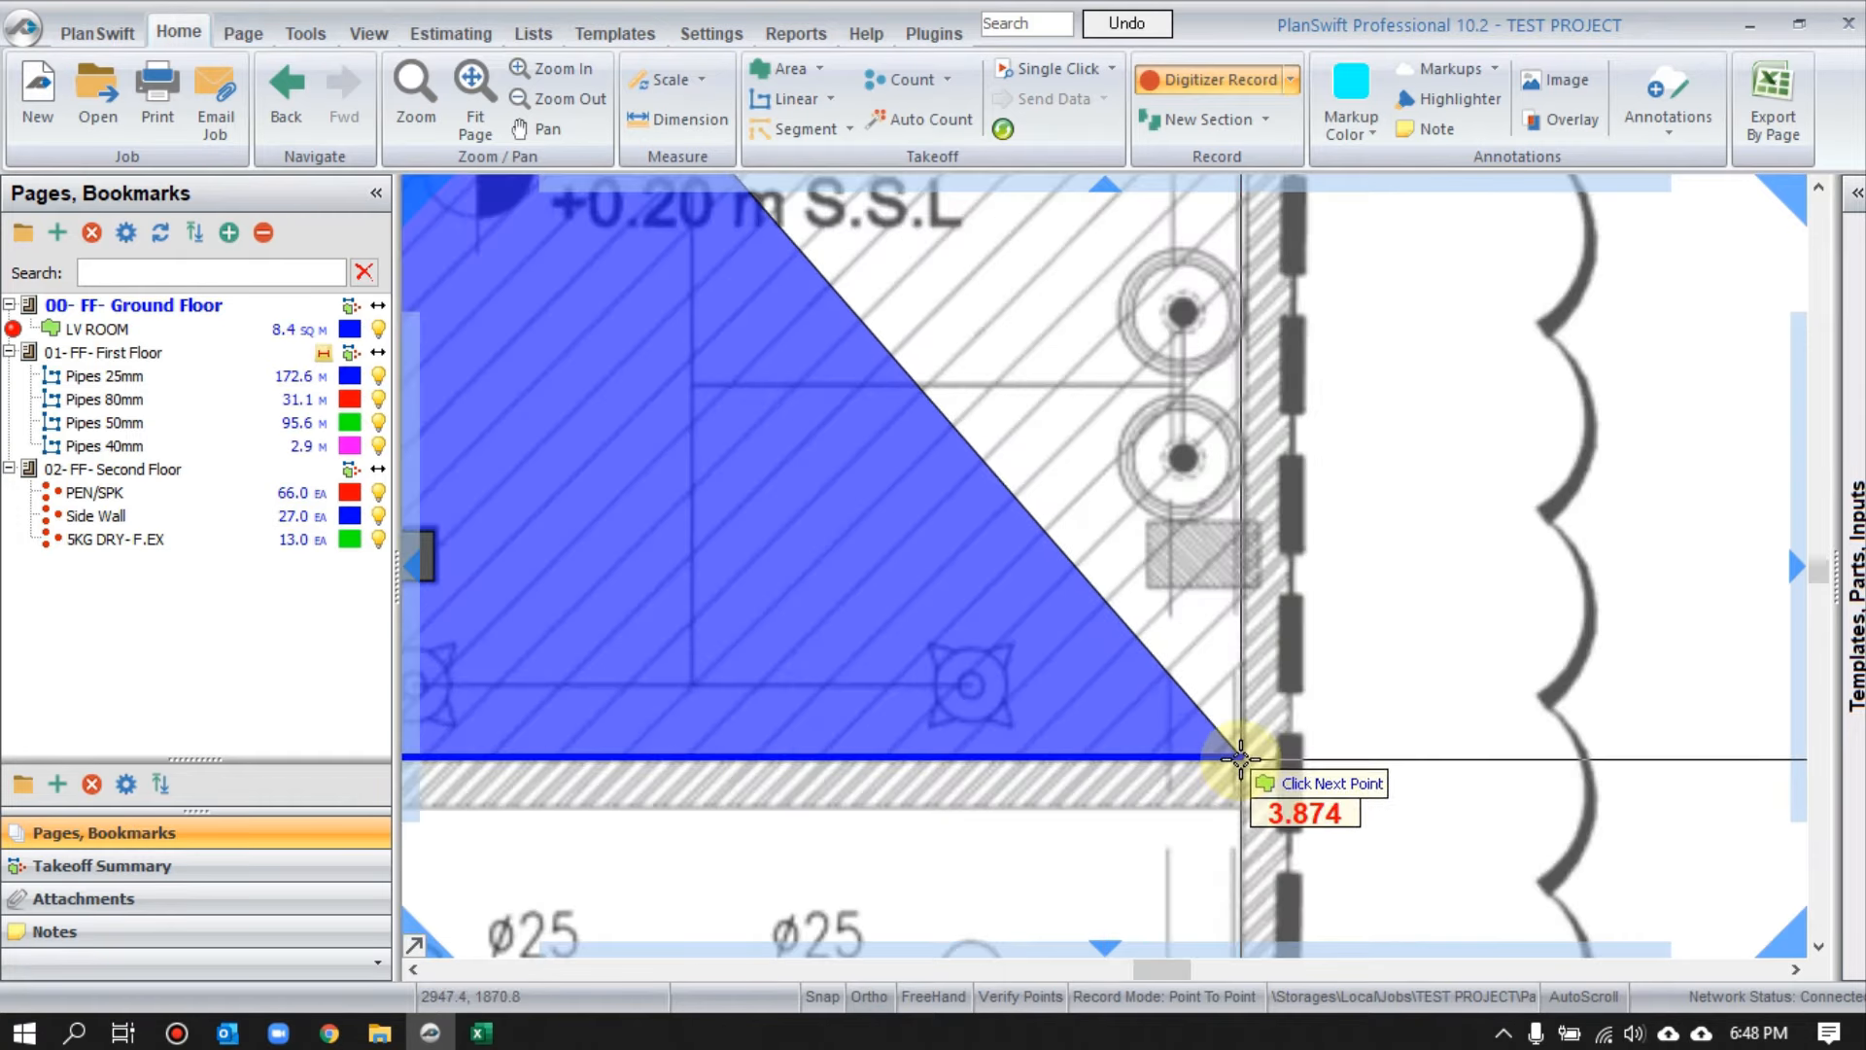
{"action": "left_click", "coordinate": [1242, 758]}
{"action": "scroll", "coordinate": [1239, 681], "scroll_direction": "down", "scroll_amount": 2}
{"action": "scroll", "coordinate": [1245, 454], "scroll_direction": "up", "scroll_amount": 2}
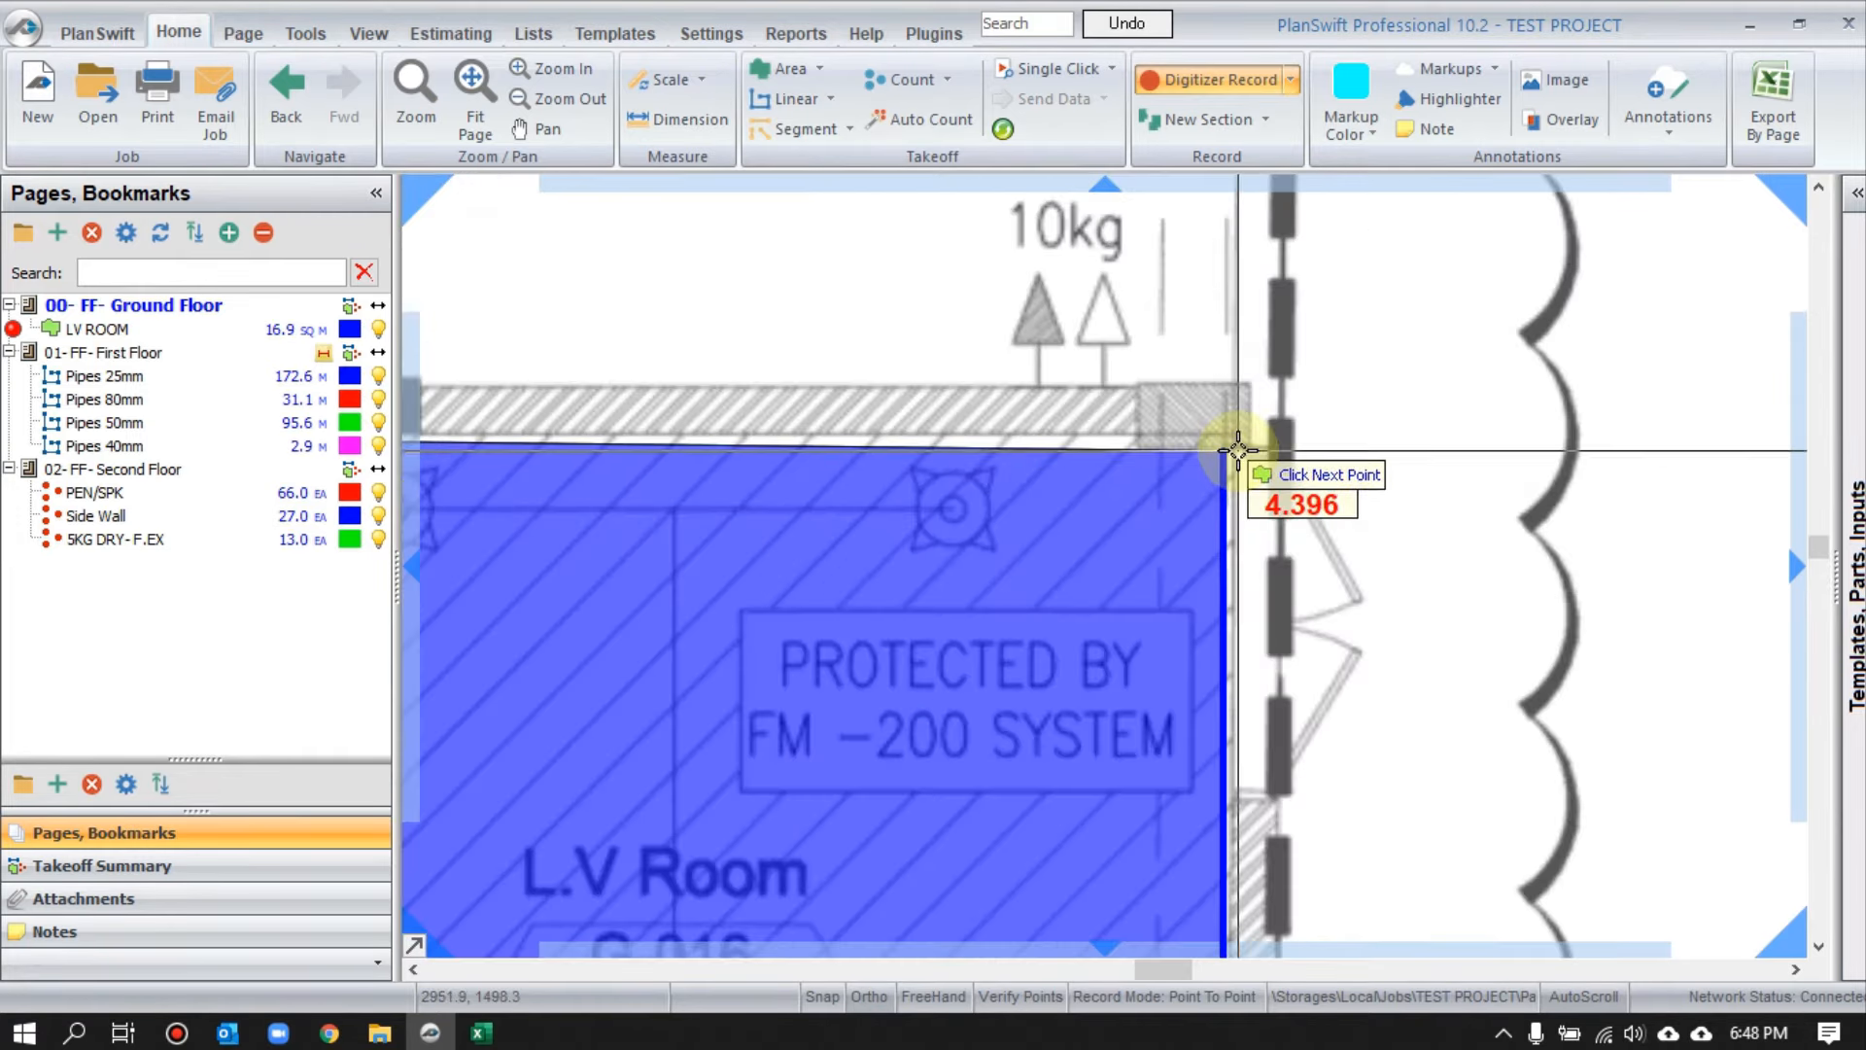
{"action": "left_click", "coordinate": [1237, 450]}
{"action": "scroll", "coordinate": [1237, 450], "scroll_direction": "up", "scroll_amount": 2}
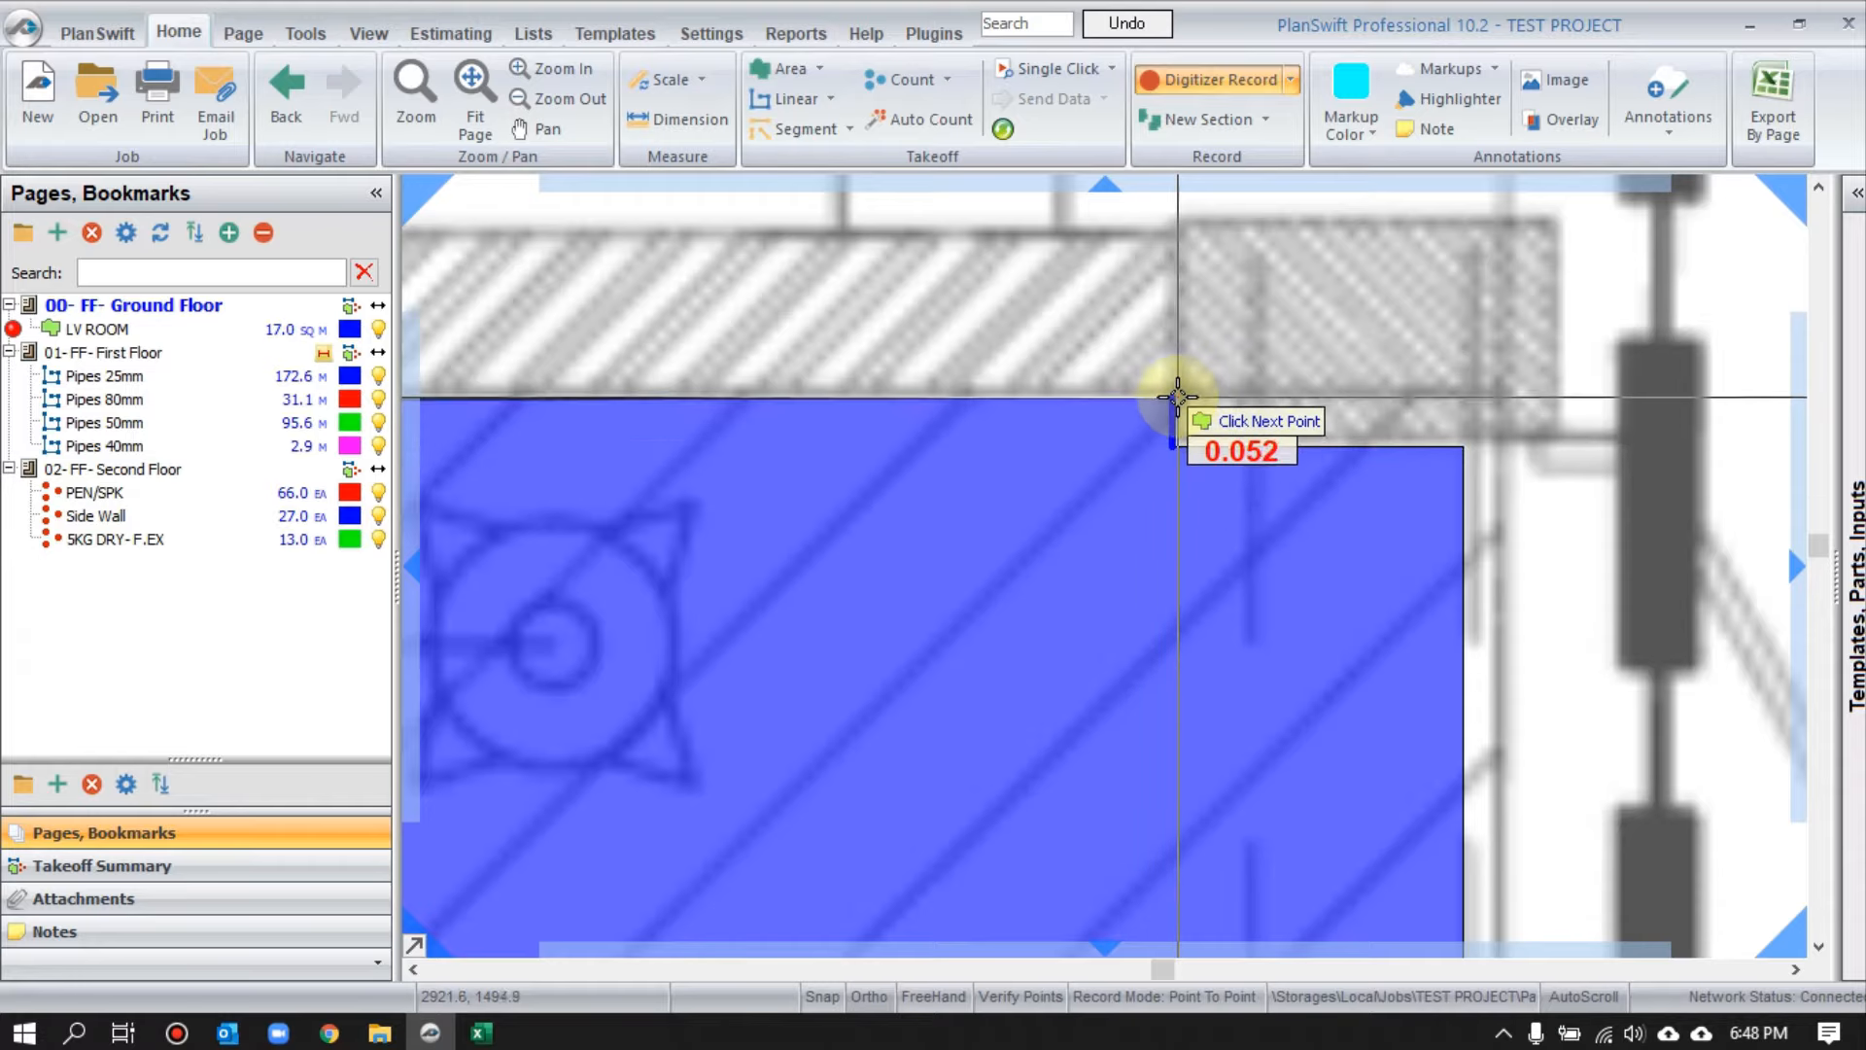
{"action": "scroll", "coordinate": [1176, 393], "scroll_direction": "down", "scroll_amount": 2}
{"action": "right_click", "coordinate": [1160, 377]}
{"action": "left_click", "coordinate": [1254, 450]}
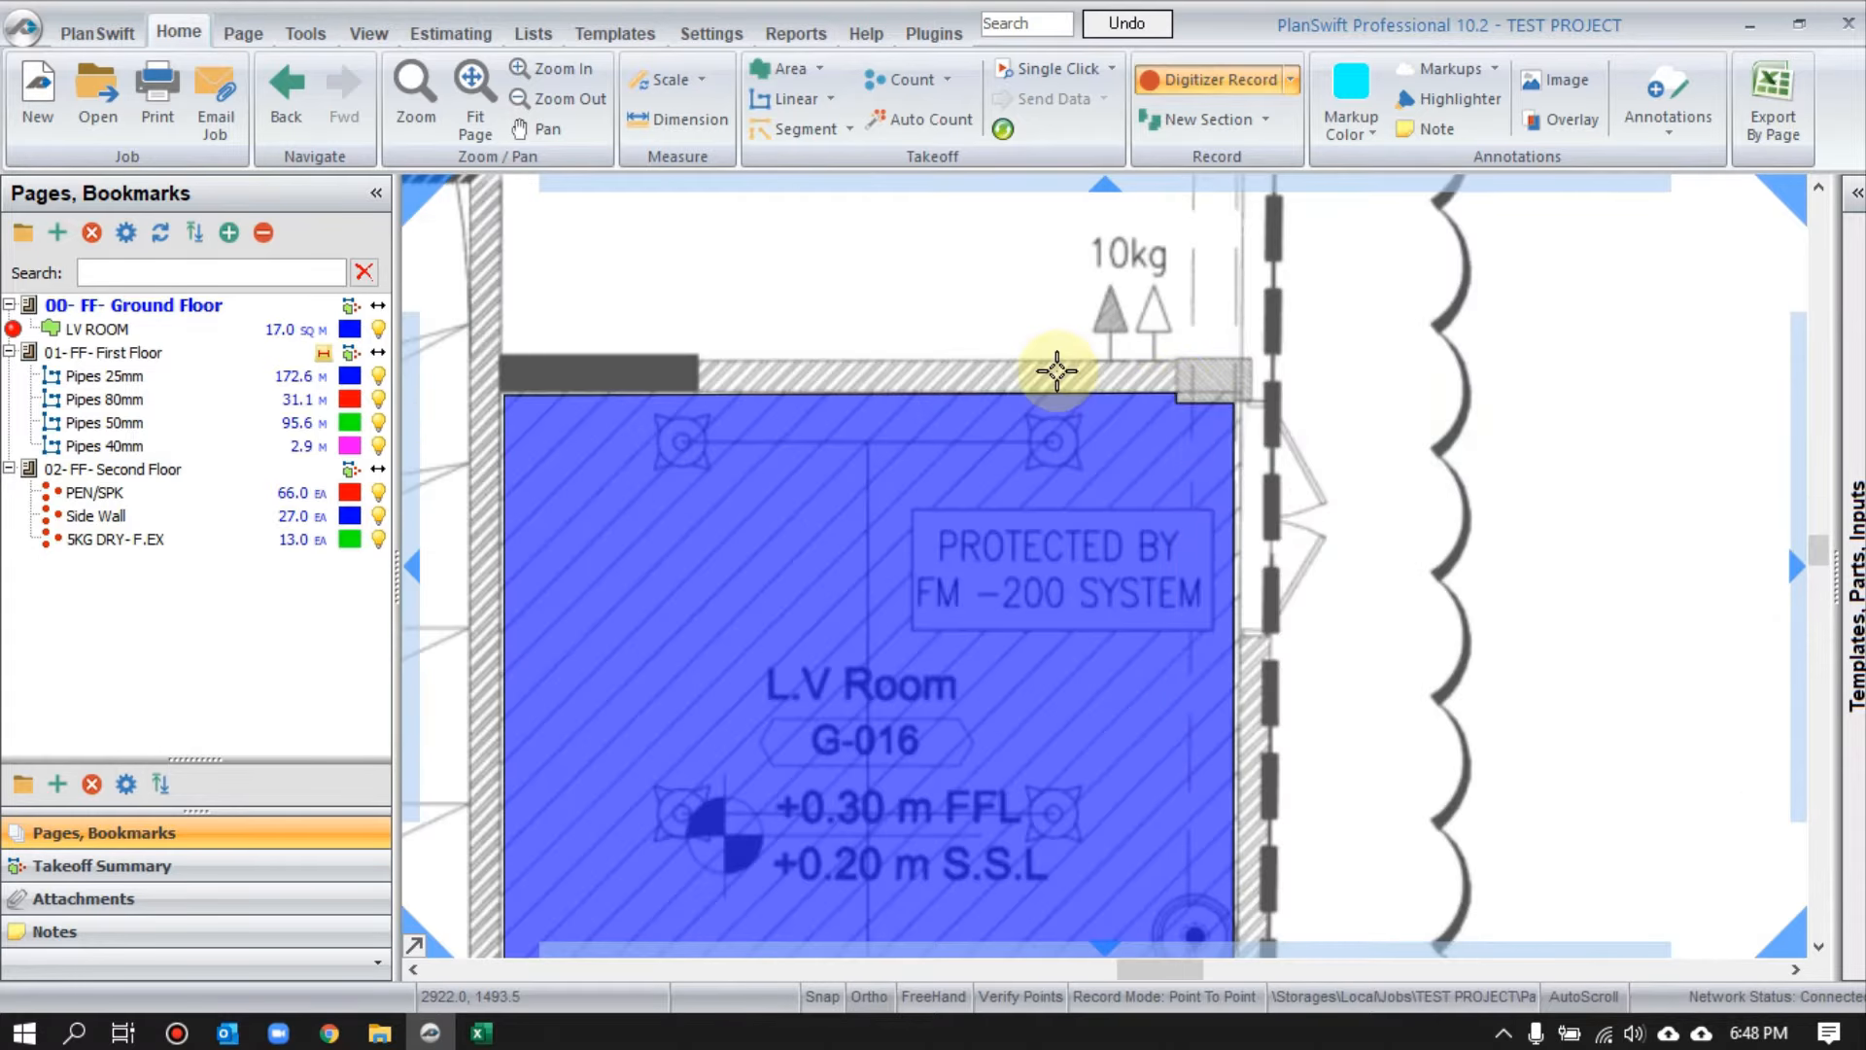
- End the area recording and show the label on the LV ROOM takeoff
{"action": "scroll", "coordinate": [1070, 387], "scroll_direction": "down", "scroll_amount": 4}
{"action": "right_click", "coordinate": [1081, 443]}
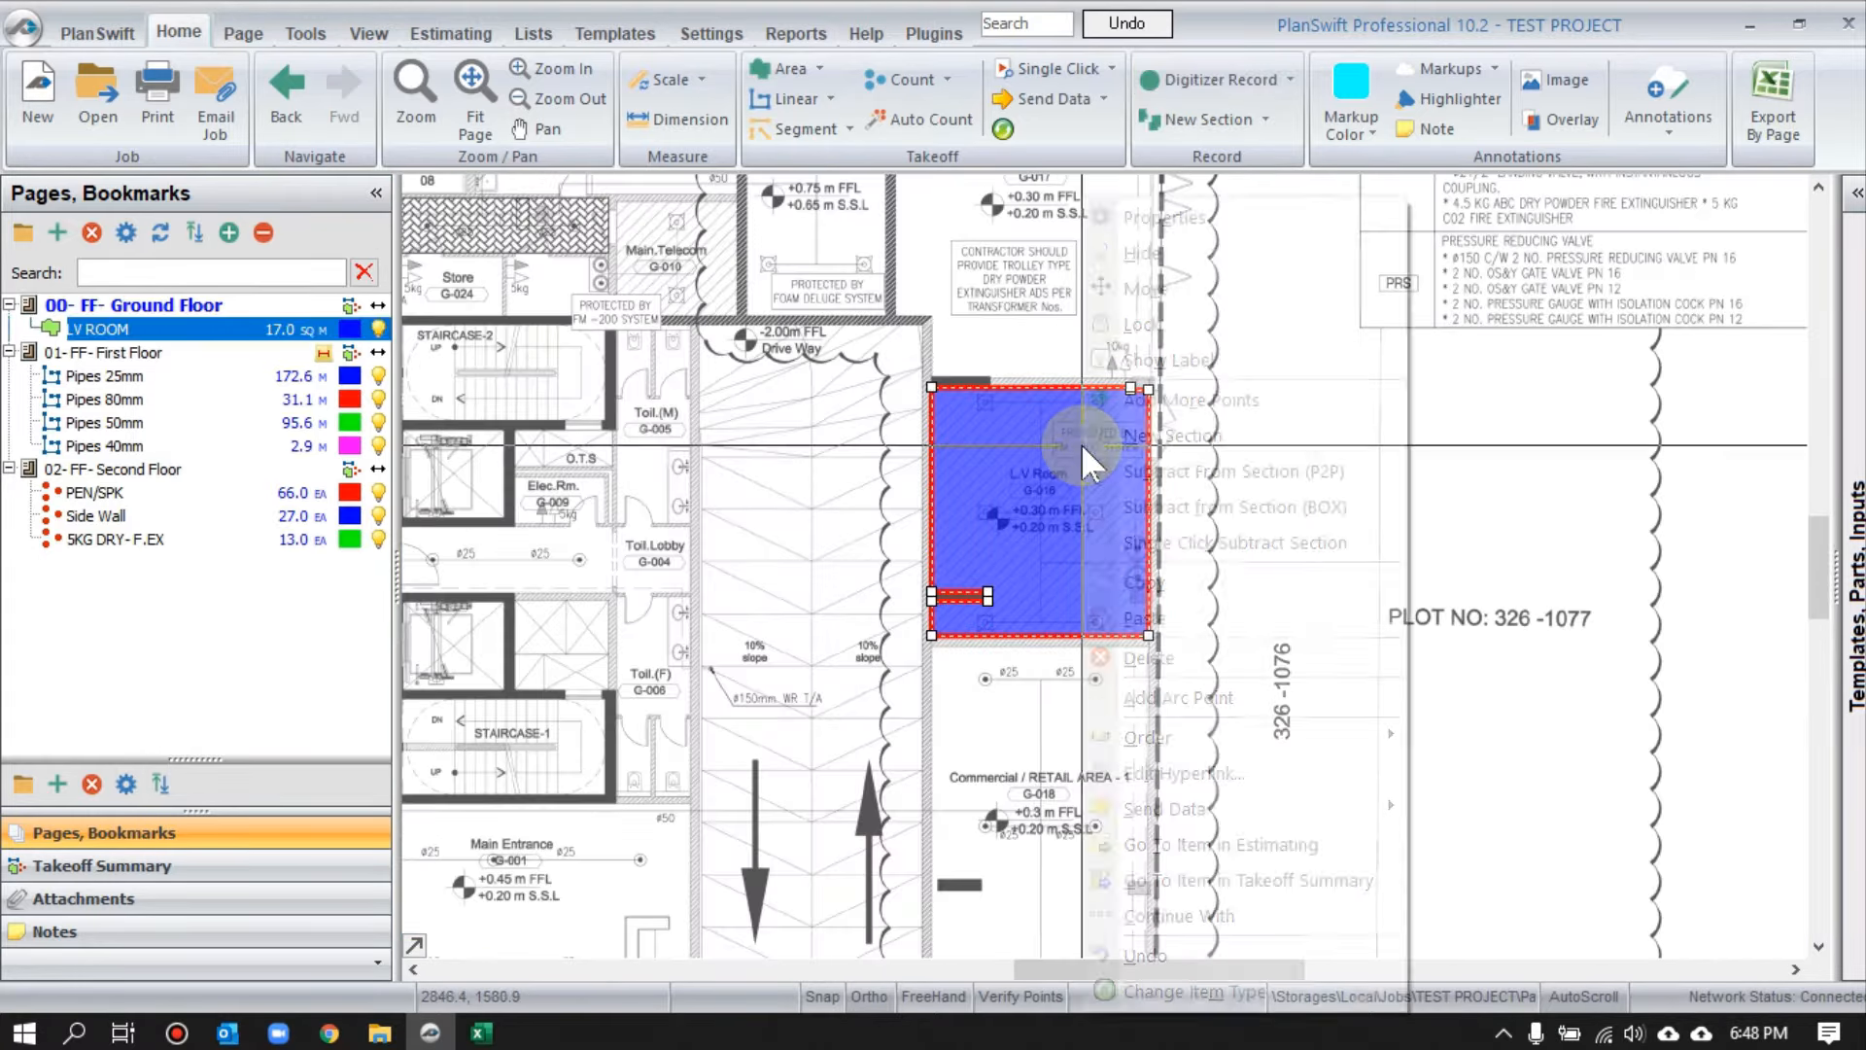
{"action": "left_click", "coordinate": [1169, 361]}
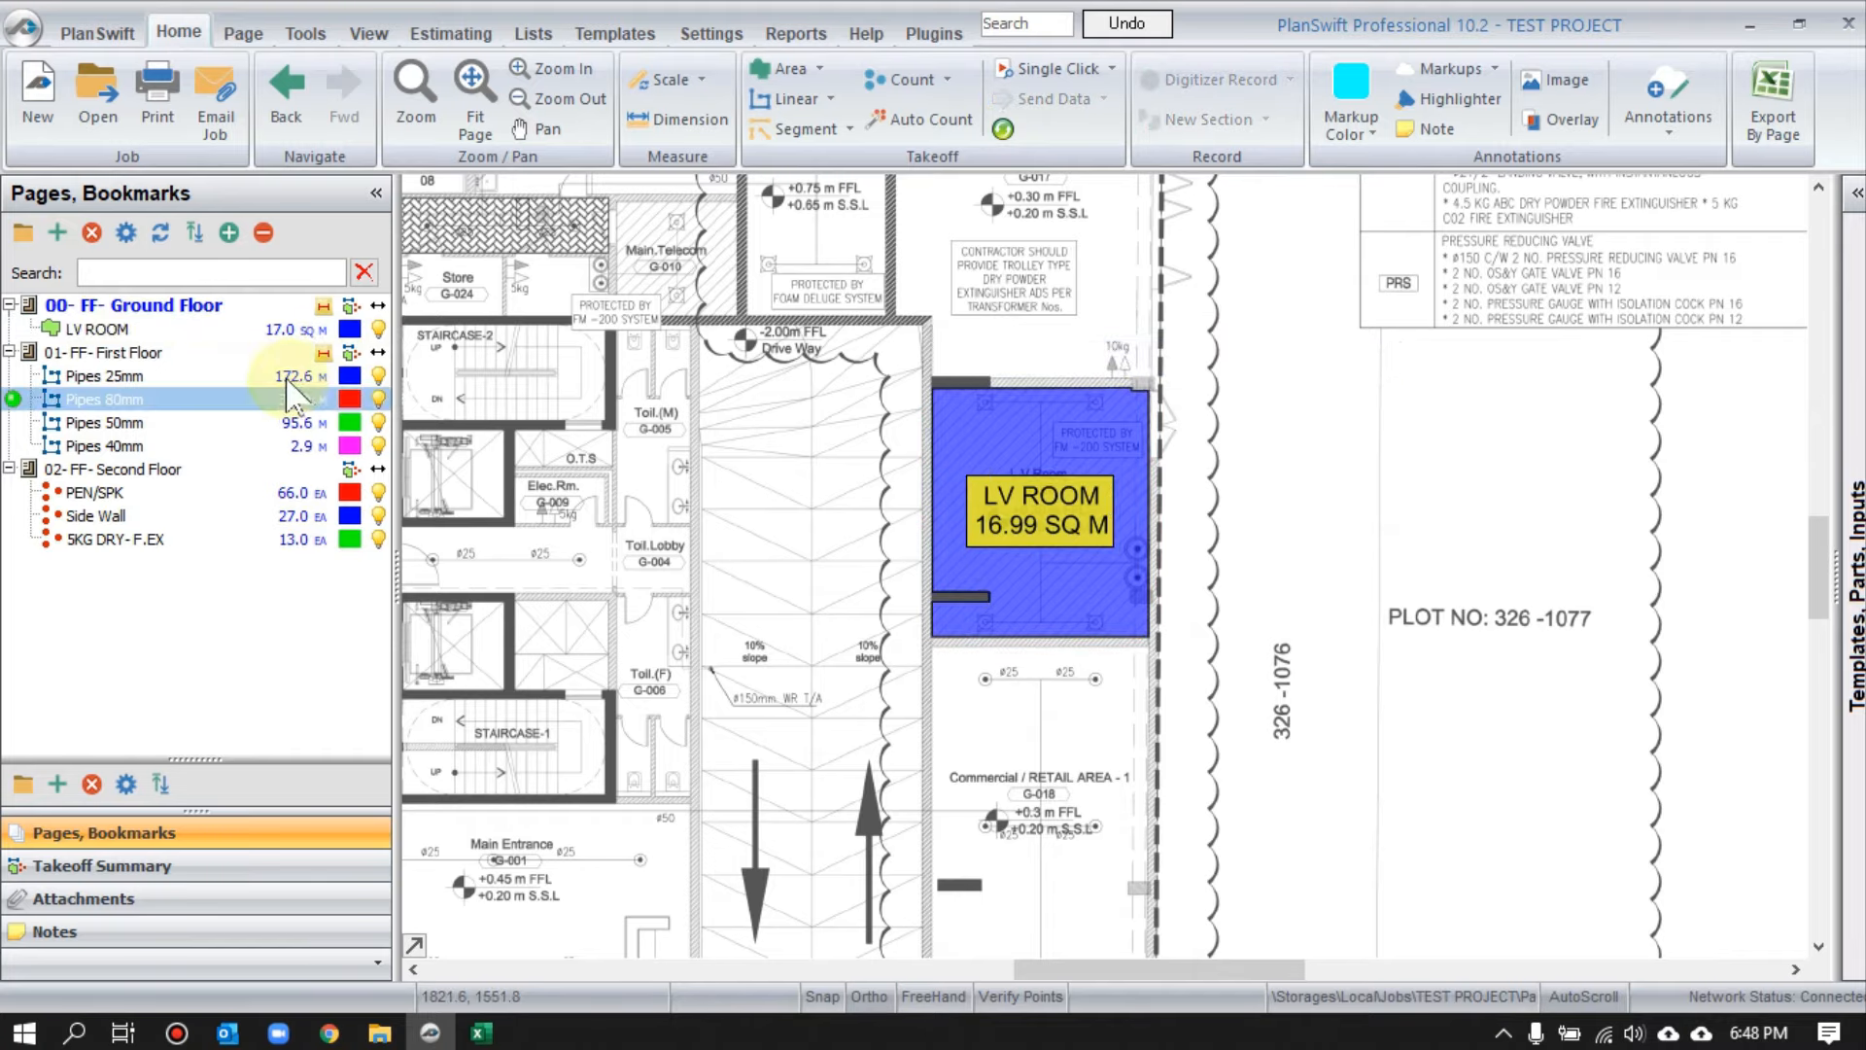
{"action": "left_click", "coordinate": [262, 355]}
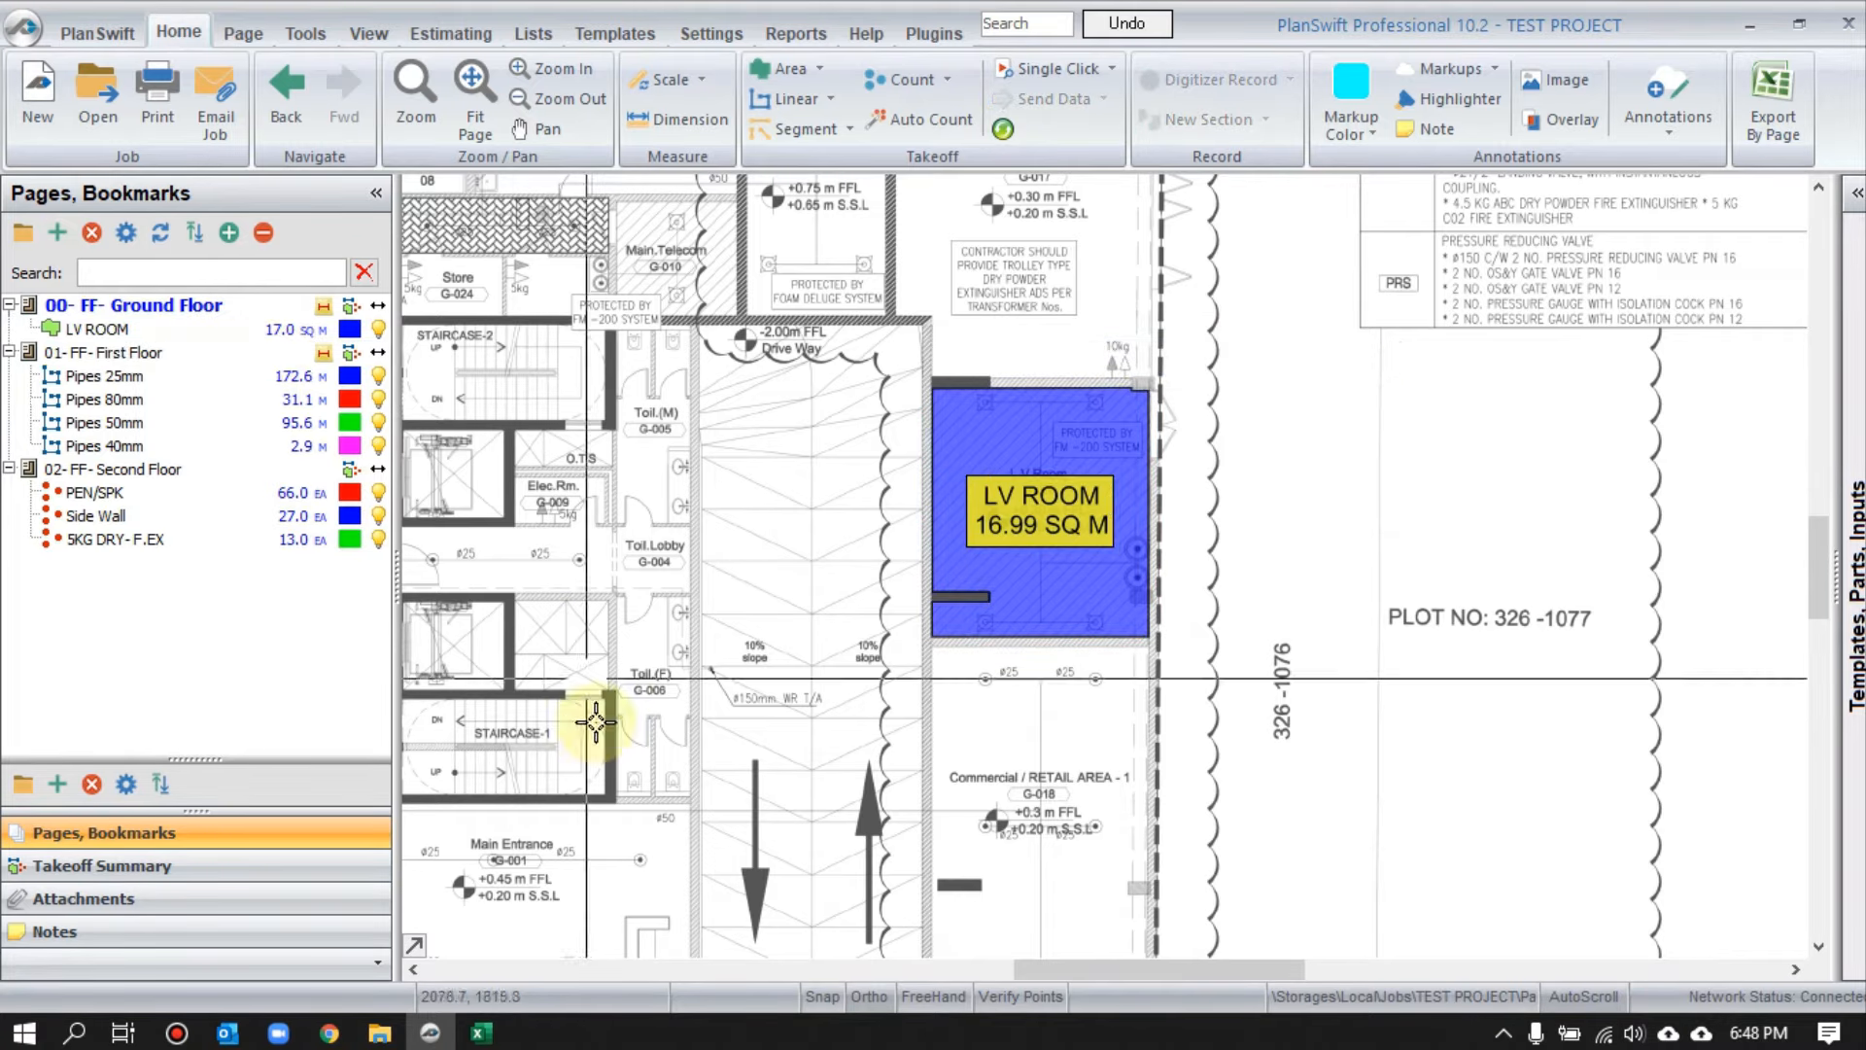
- Switch to the Excel BOQ and hide the unused Upright Sprinkler, Side Wall - Extended and 5KG CO - F.E rows
{"action": "left_click", "coordinate": [480, 1032]}
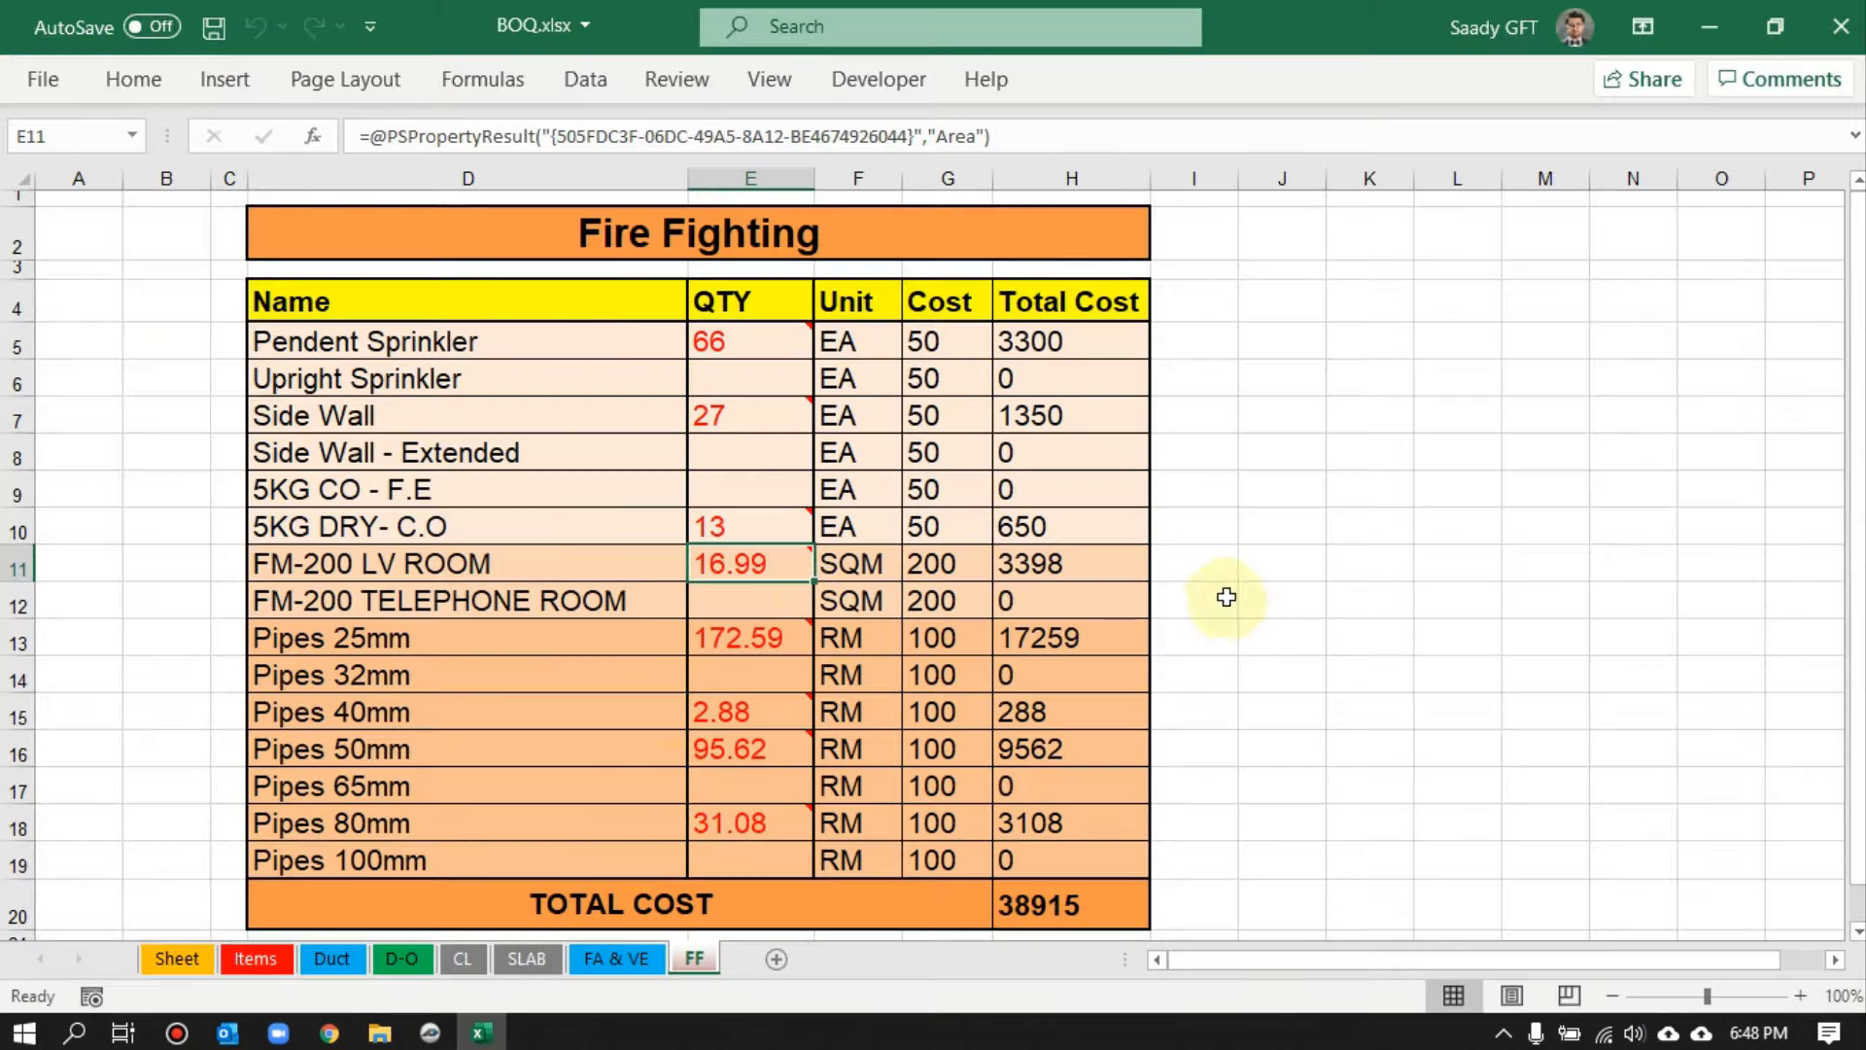
{"action": "left_click", "coordinate": [1418, 513]}
{"action": "left_click_drag", "start_coordinate": [37, 493], "coordinate": [18, 455]}
{"action": "right_click", "coordinate": [20, 455]}
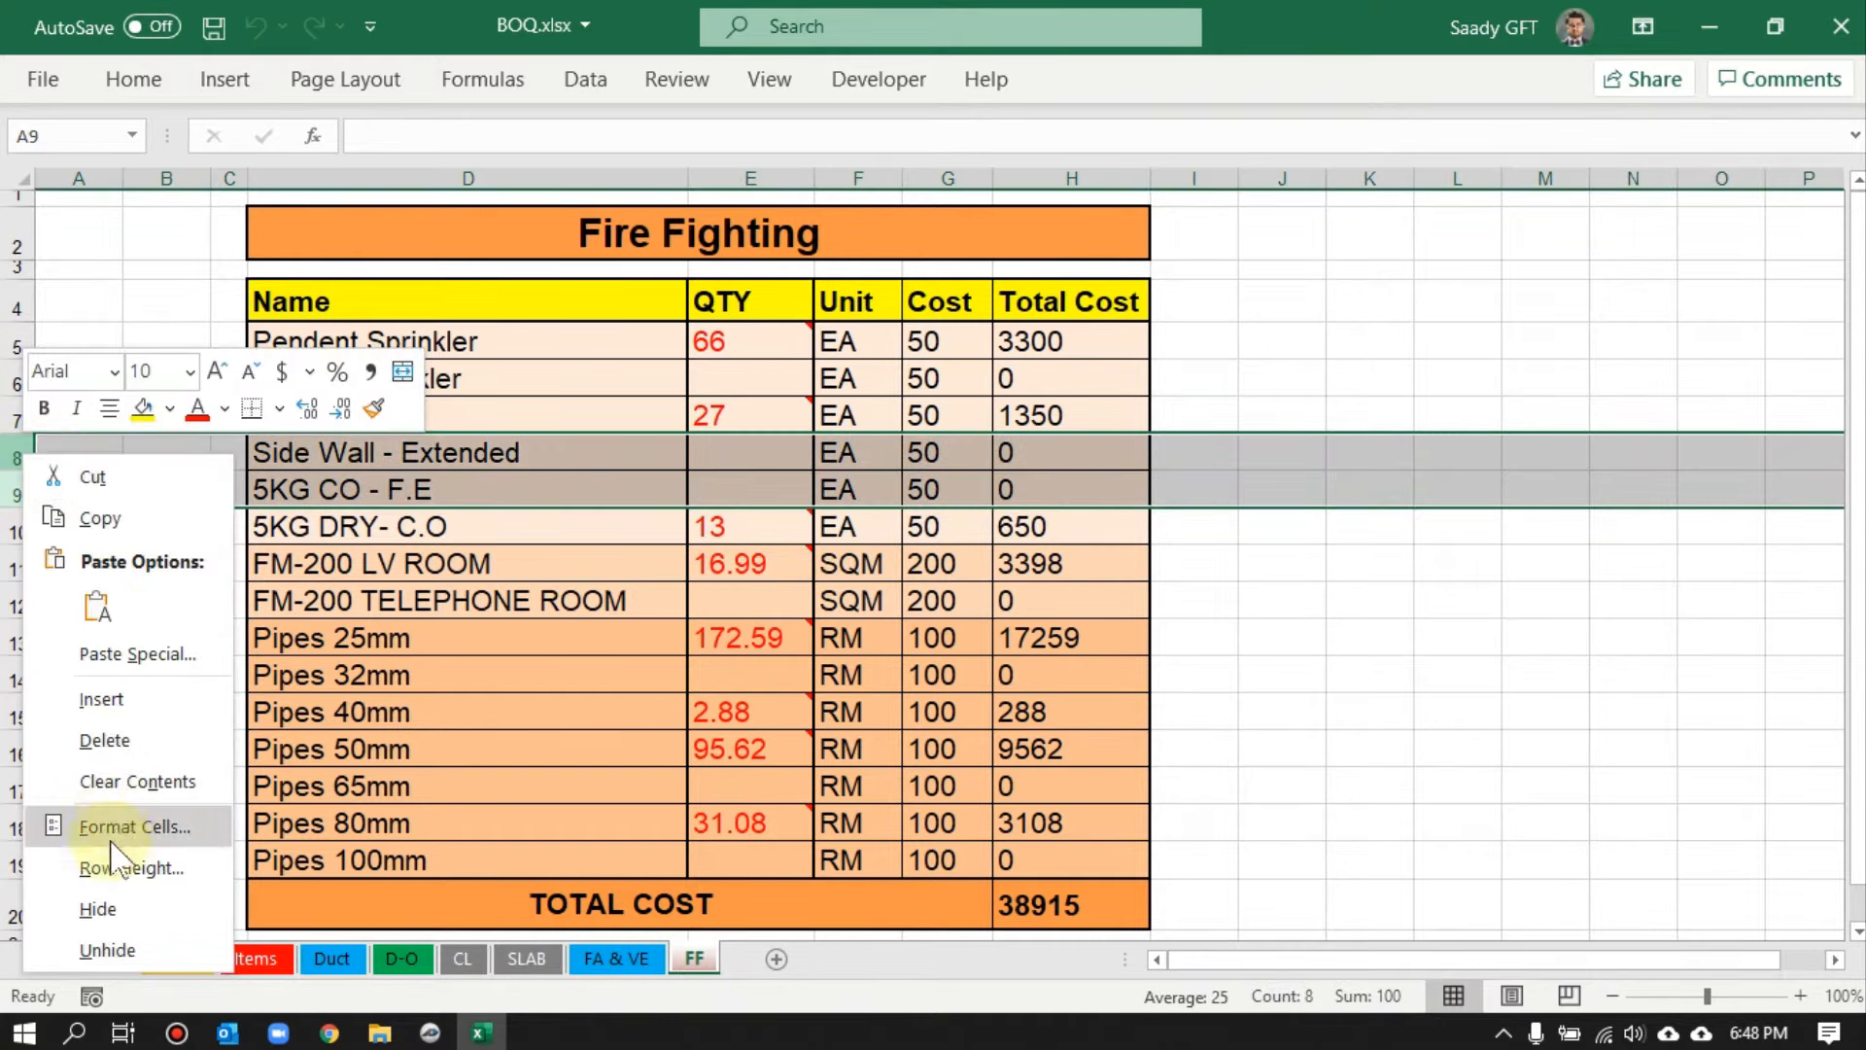
{"action": "left_click", "coordinate": [109, 908]}
{"action": "left_click", "coordinate": [1430, 498]}
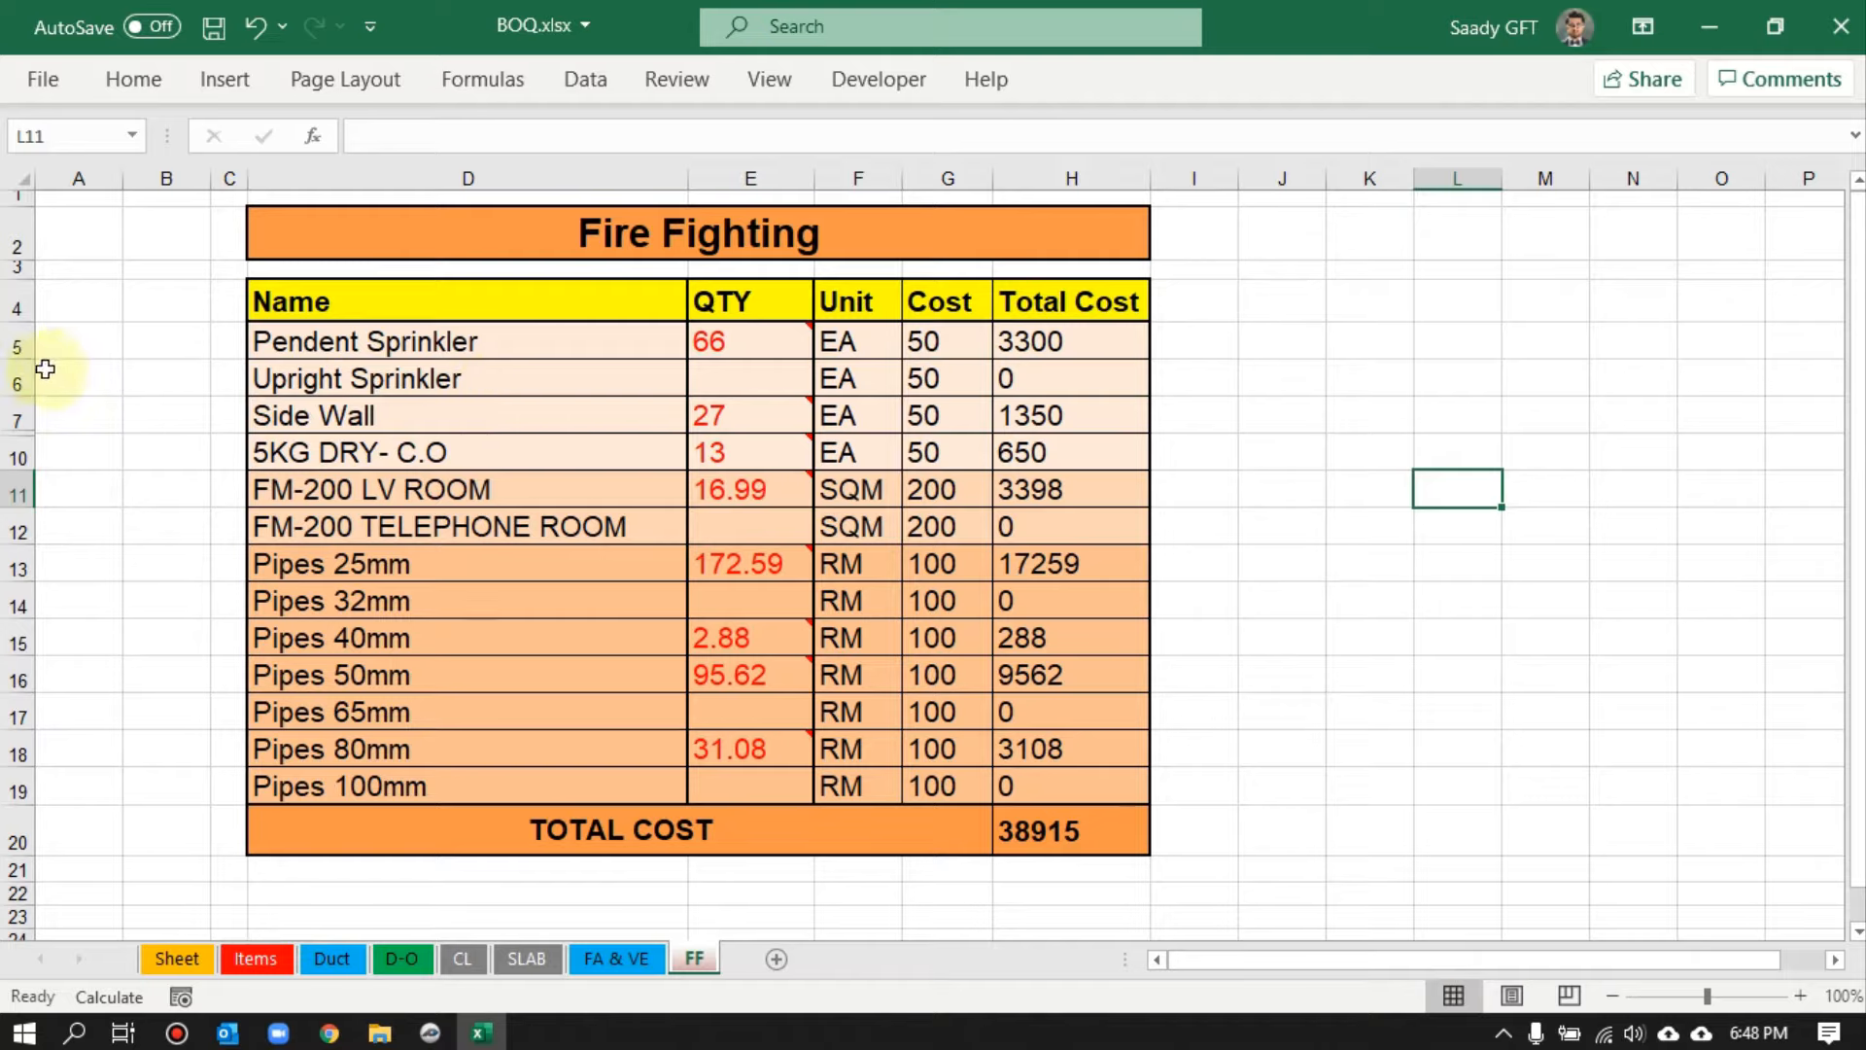
{"action": "right_click", "coordinate": [18, 377]}
{"action": "left_click", "coordinate": [109, 824]}
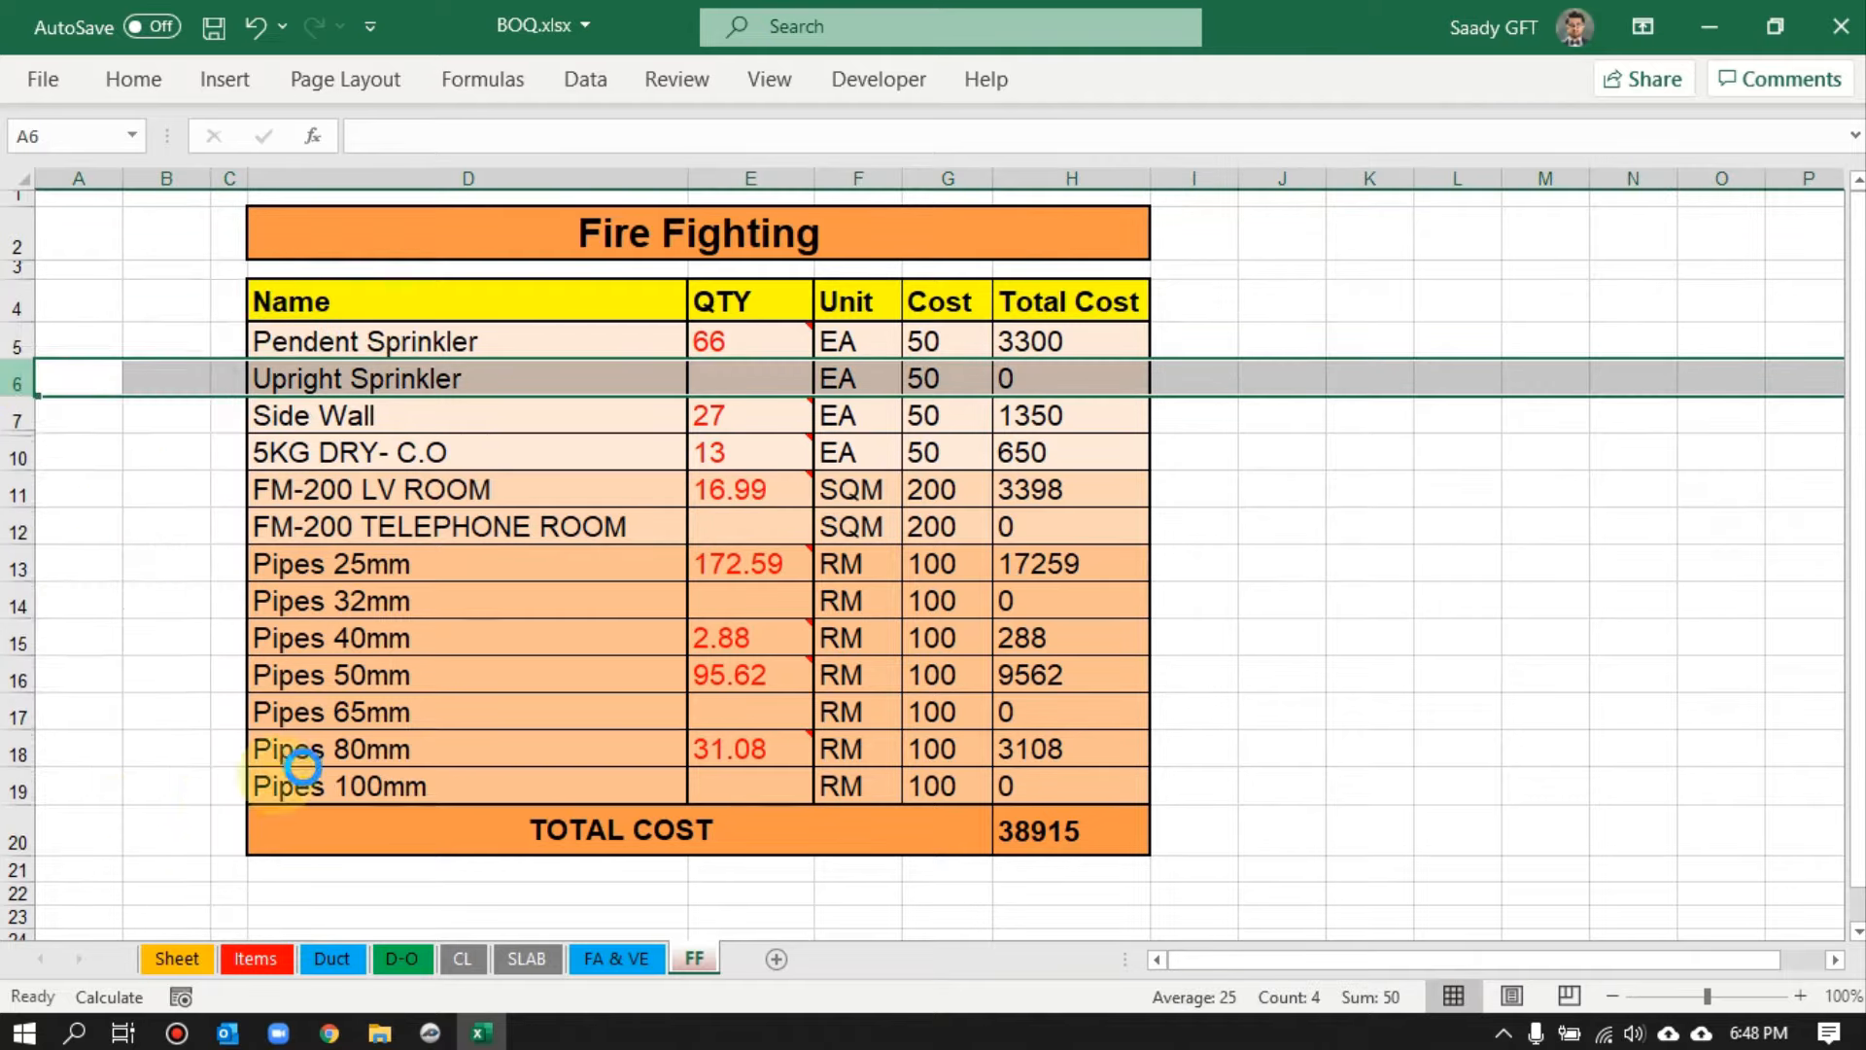
{"action": "left_click", "coordinate": [1368, 416]}
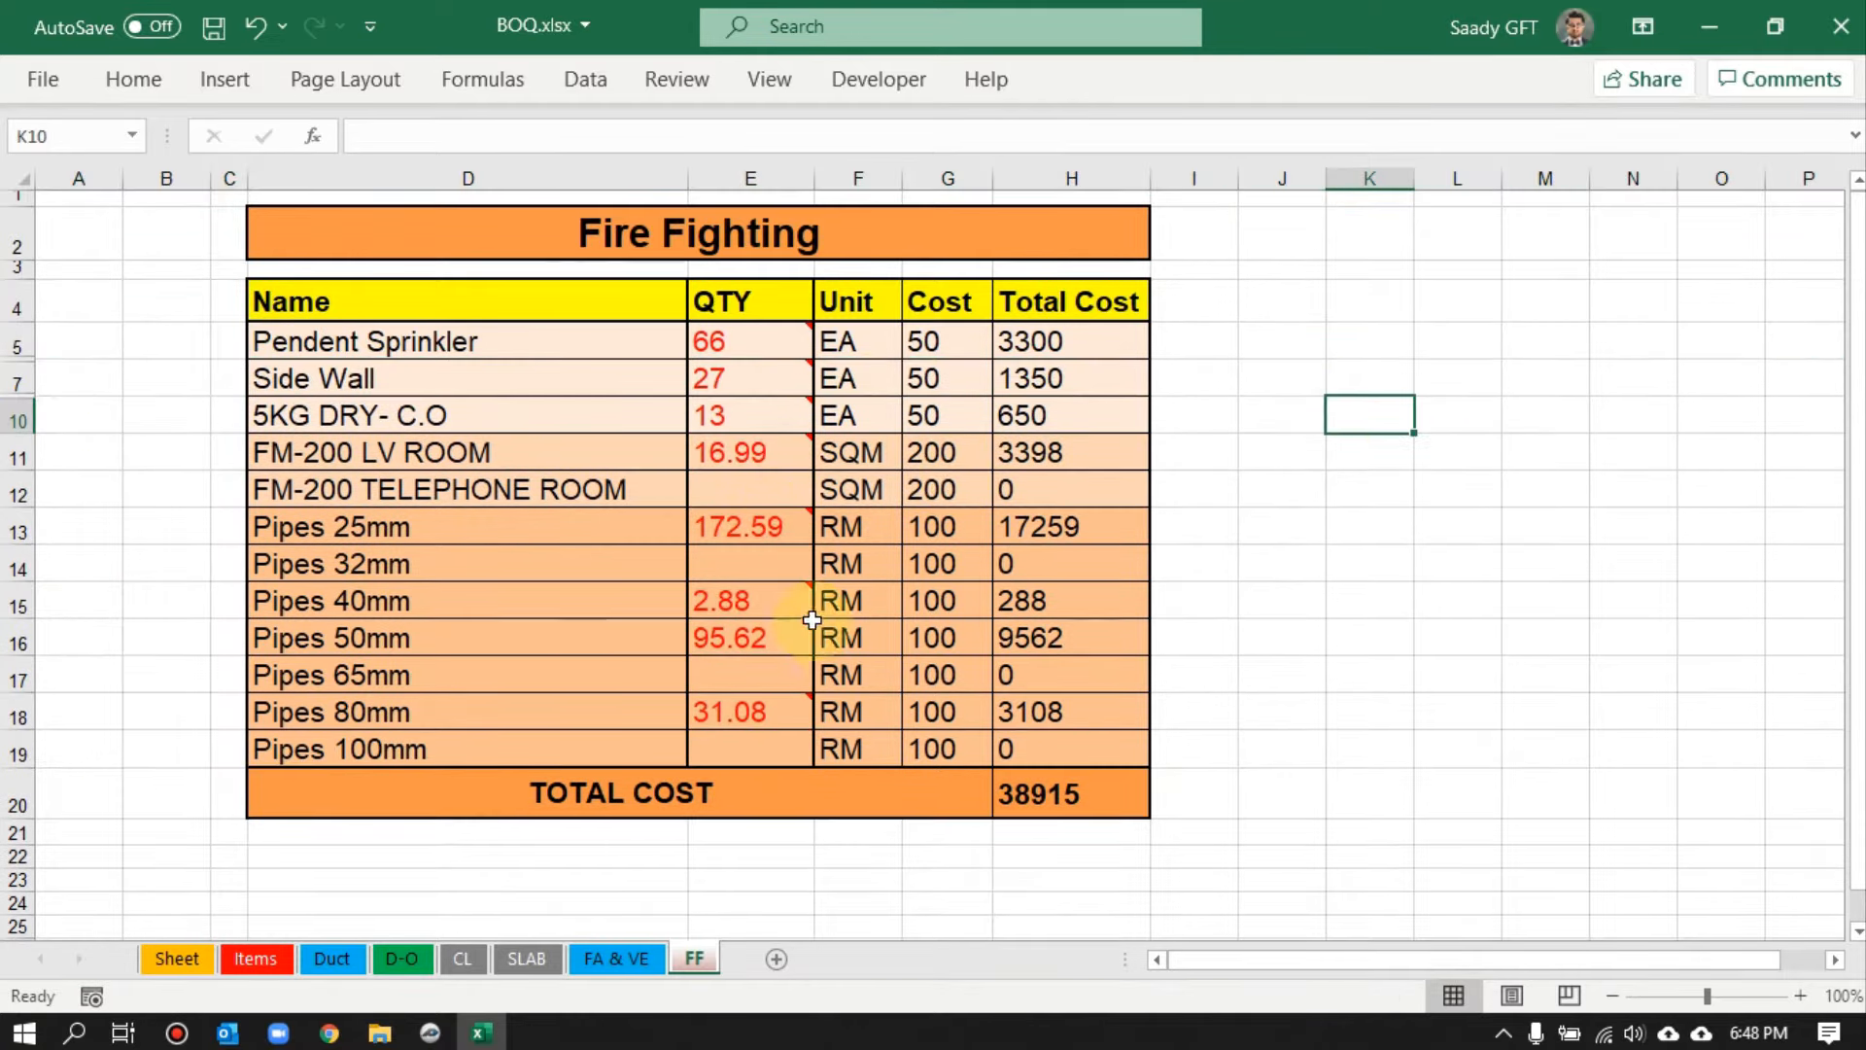
- Review the Cost and Total Cost columns for all listed Fire Fighting items in the BOQ
{"action": "left_click_drag", "start_coordinate": [923, 340], "coordinate": [929, 749]}
{"action": "left_click", "coordinate": [1075, 343]}
{"action": "left_click_drag", "start_coordinate": [1075, 343], "coordinate": [1062, 717]}
{"action": "left_click_drag", "start_coordinate": [1216, 342], "coordinate": [1199, 742]}
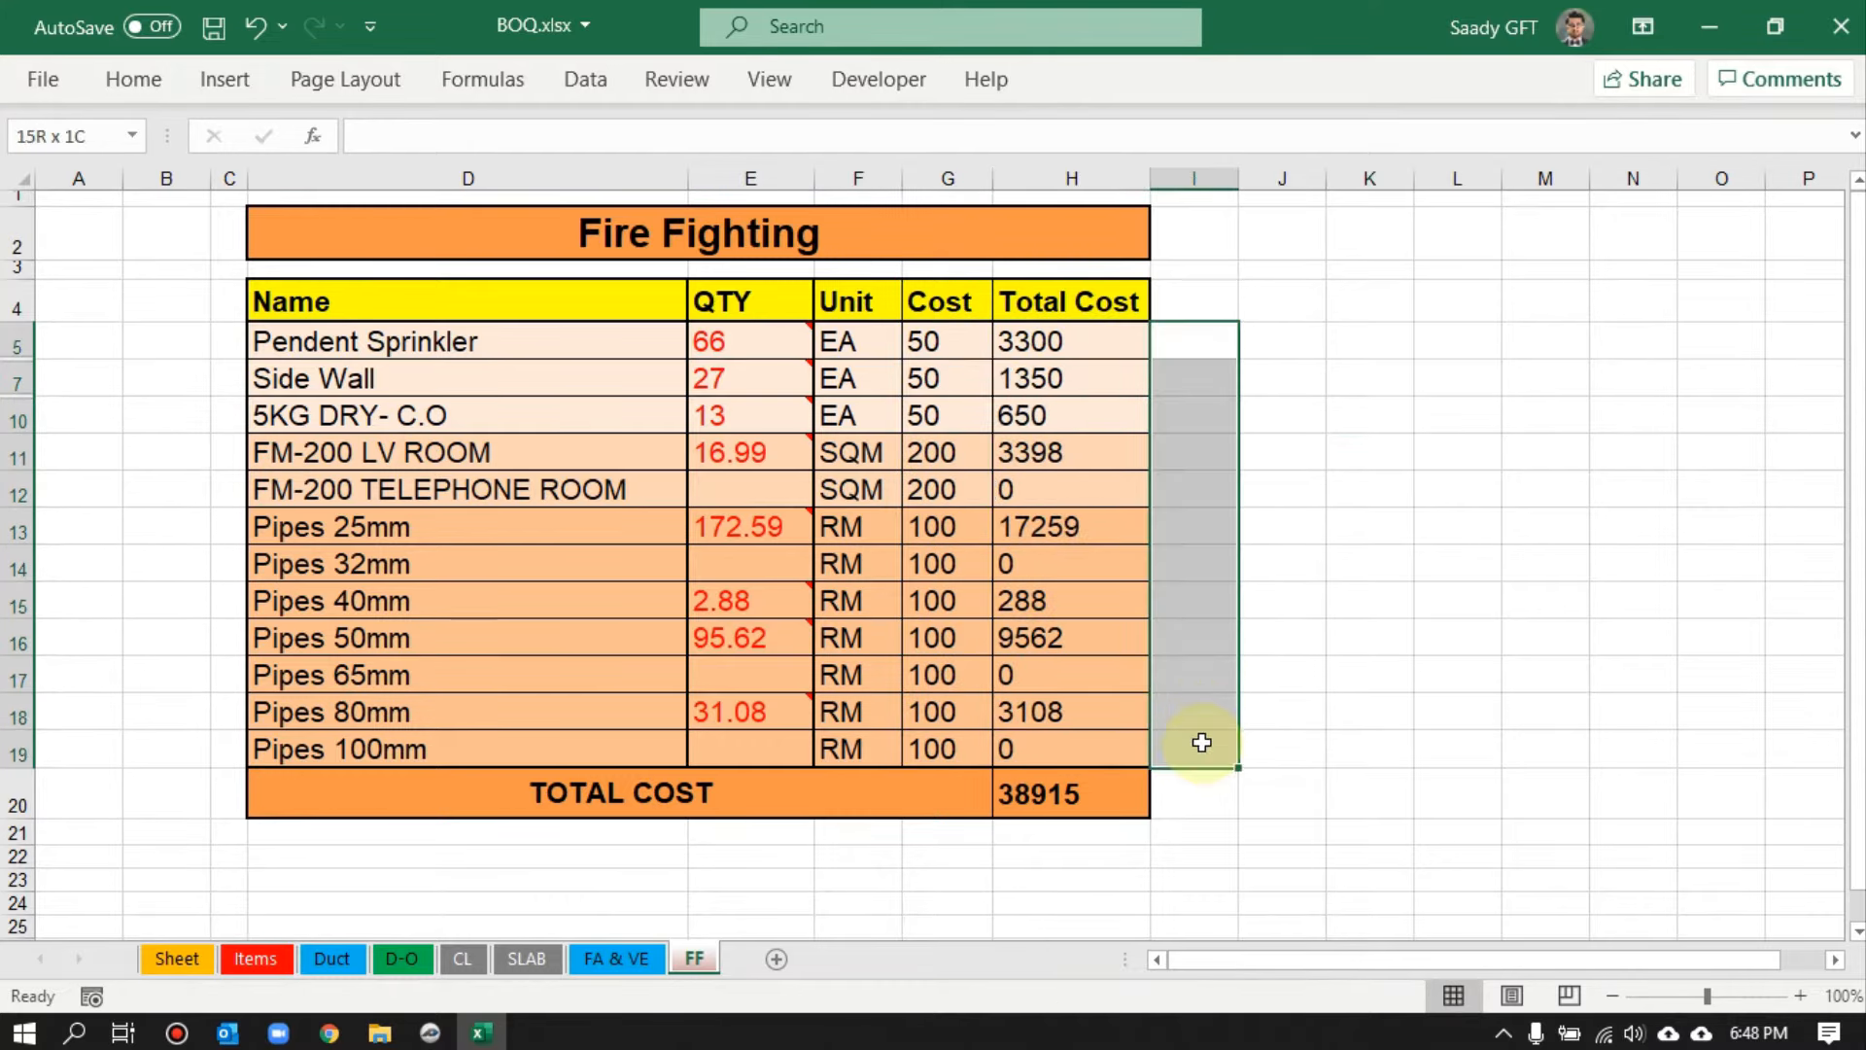
{"action": "left_click", "coordinate": [1336, 559]}
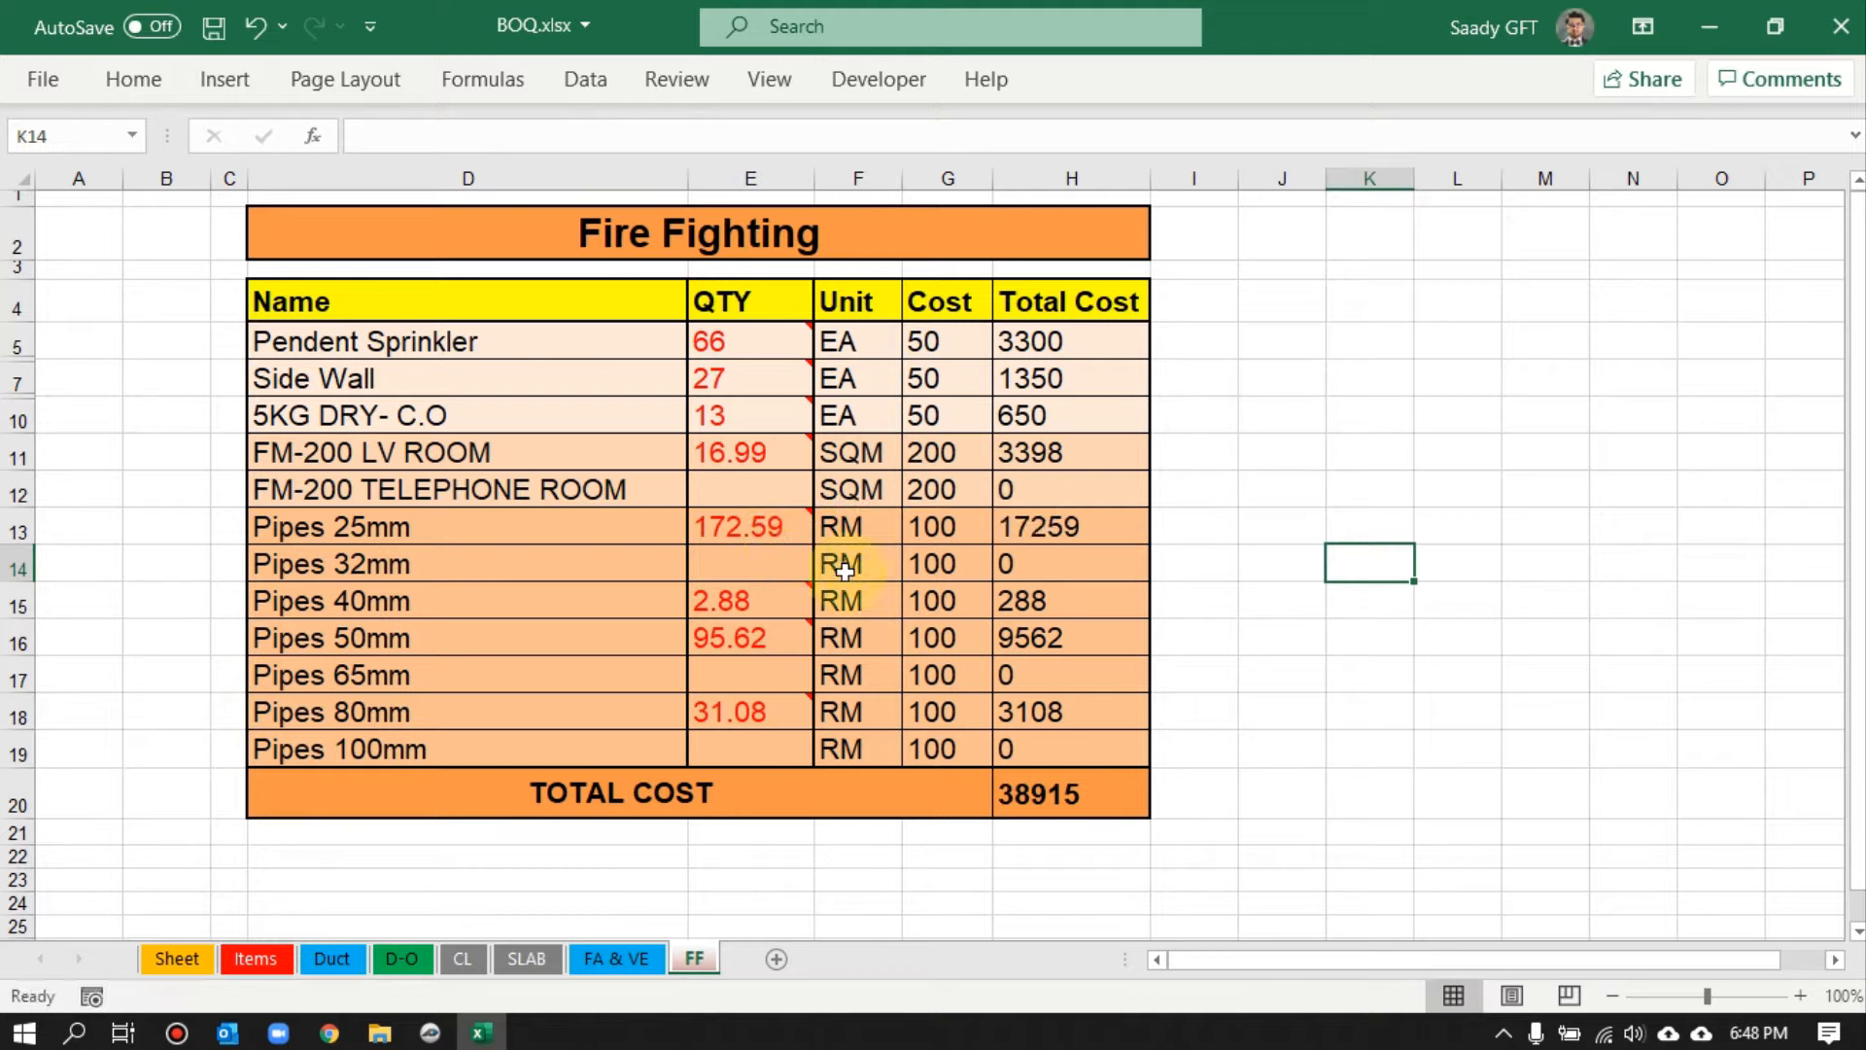
{"action": "mouse_move", "coordinate": [803, 641]}
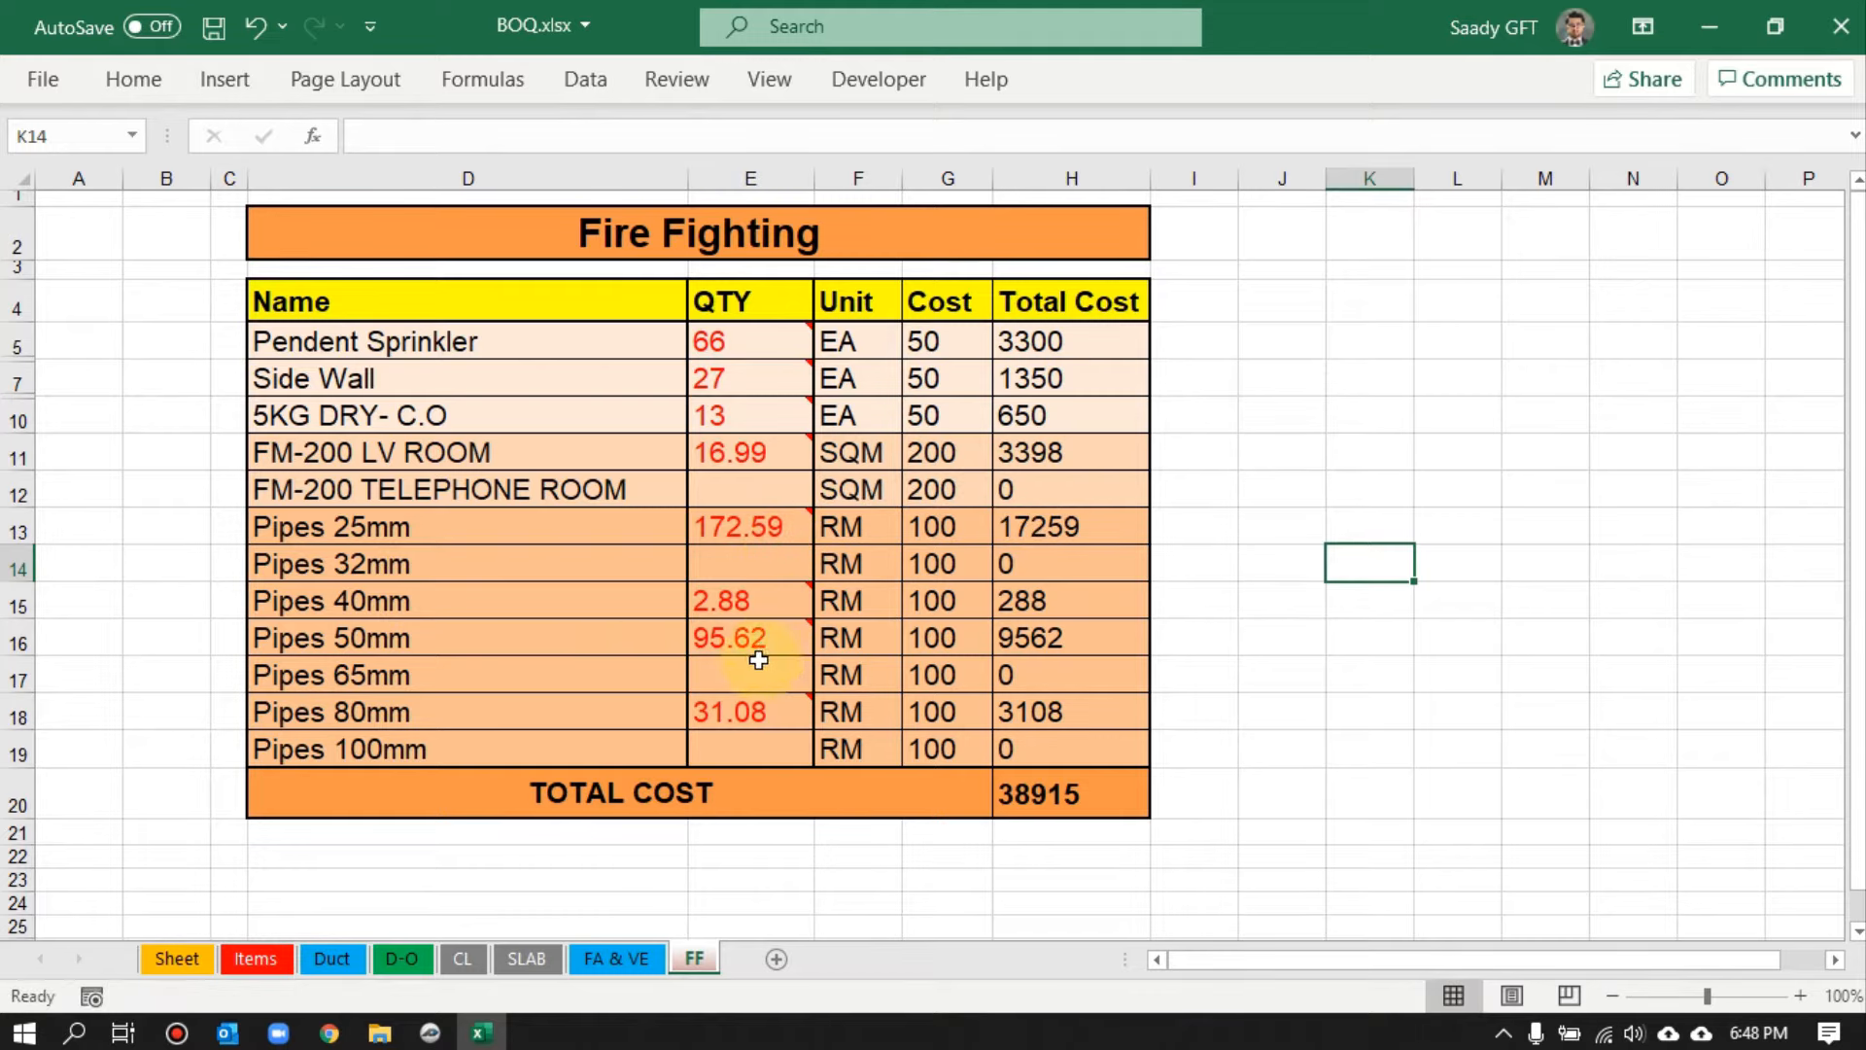
- Switch to PlanSwift and review the takeoffs on the second floor, first floor and ground floor pages
{"action": "left_click", "coordinate": [430, 1032]}
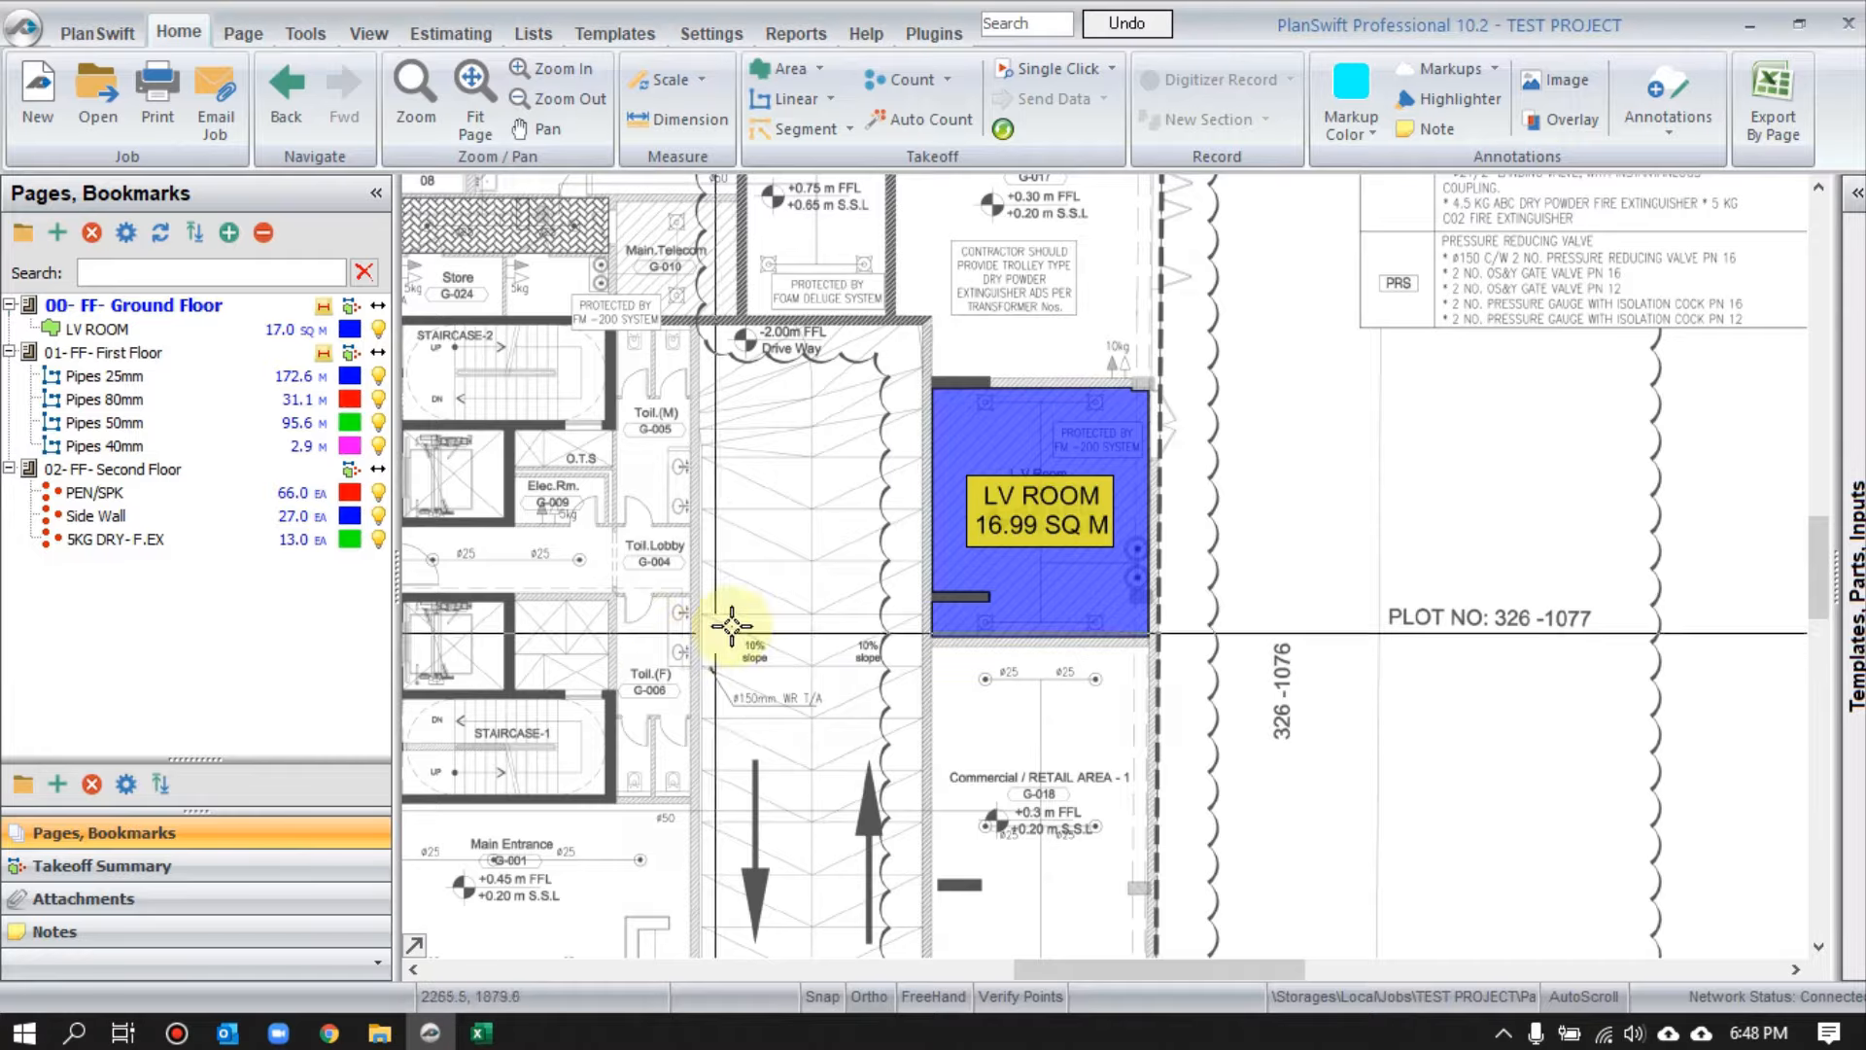
{"action": "scroll", "coordinate": [735, 629], "scroll_direction": "down", "scroll_amount": 3}
{"action": "left_click", "coordinate": [212, 474]}
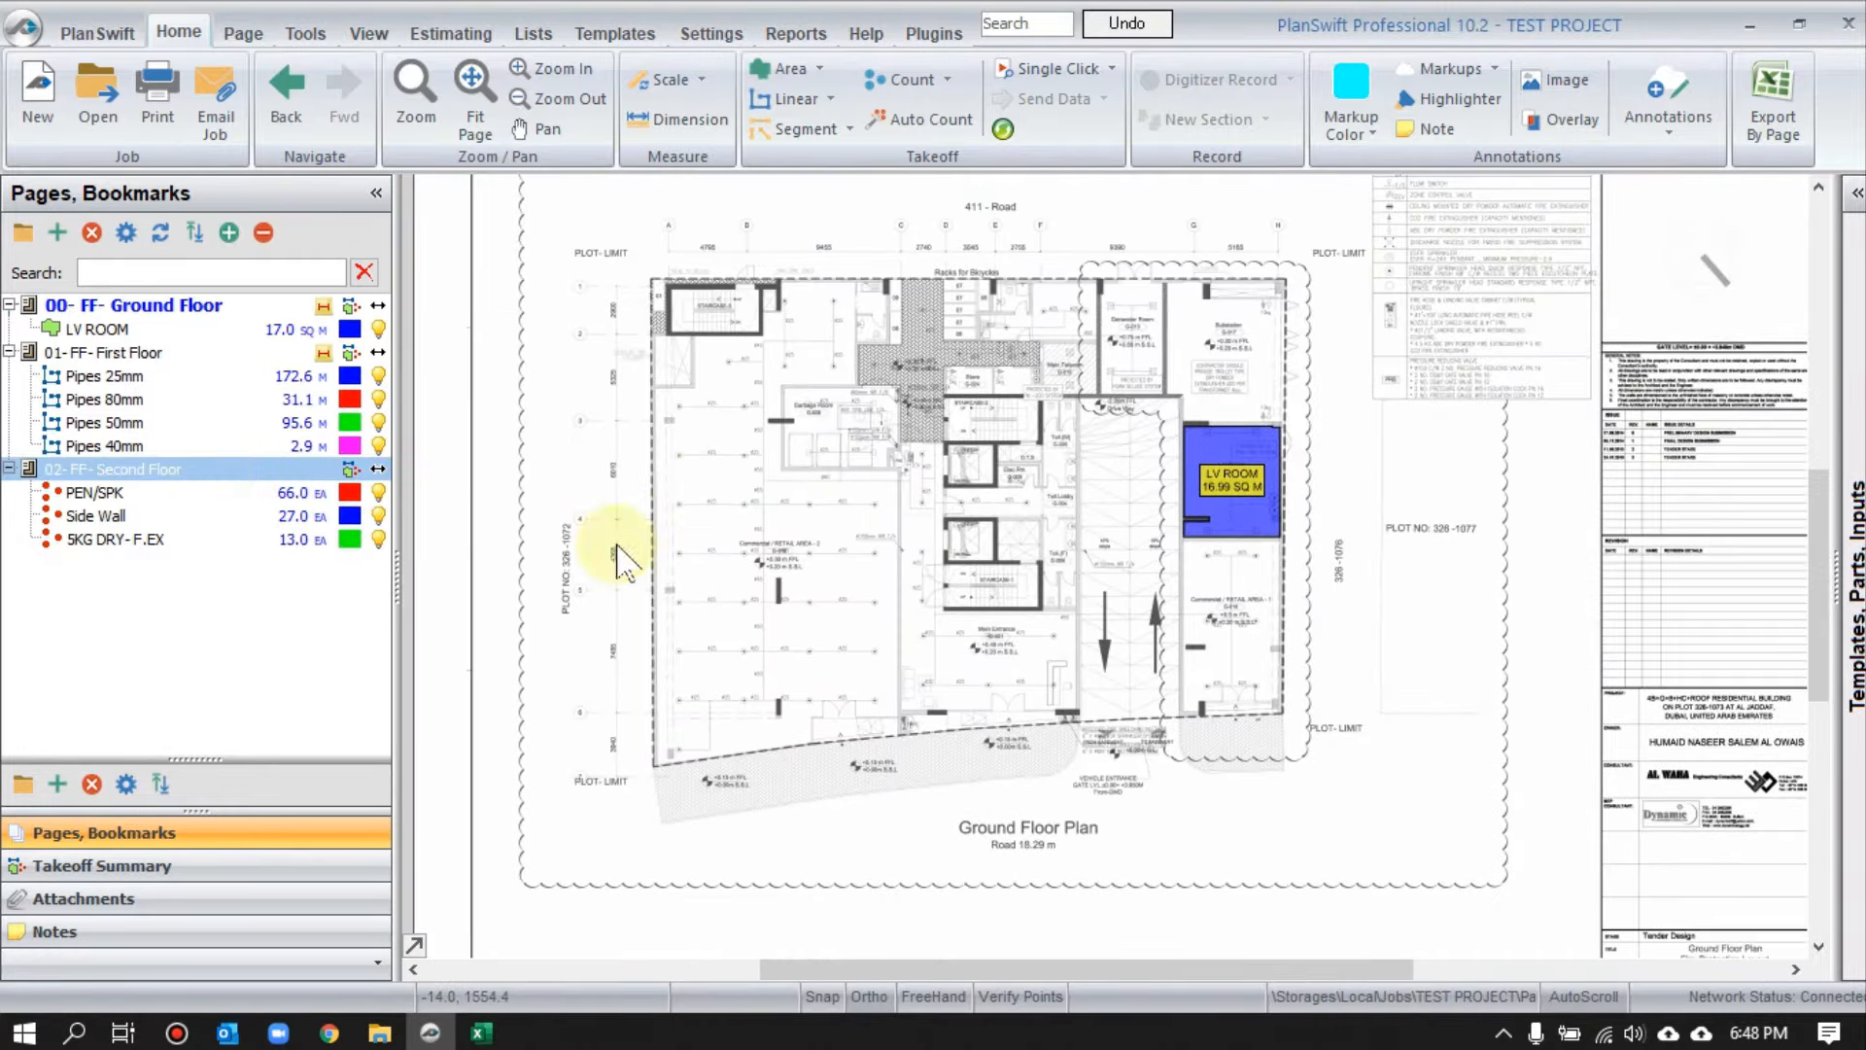
{"action": "scroll", "coordinate": [800, 561], "scroll_direction": "up", "scroll_amount": 2}
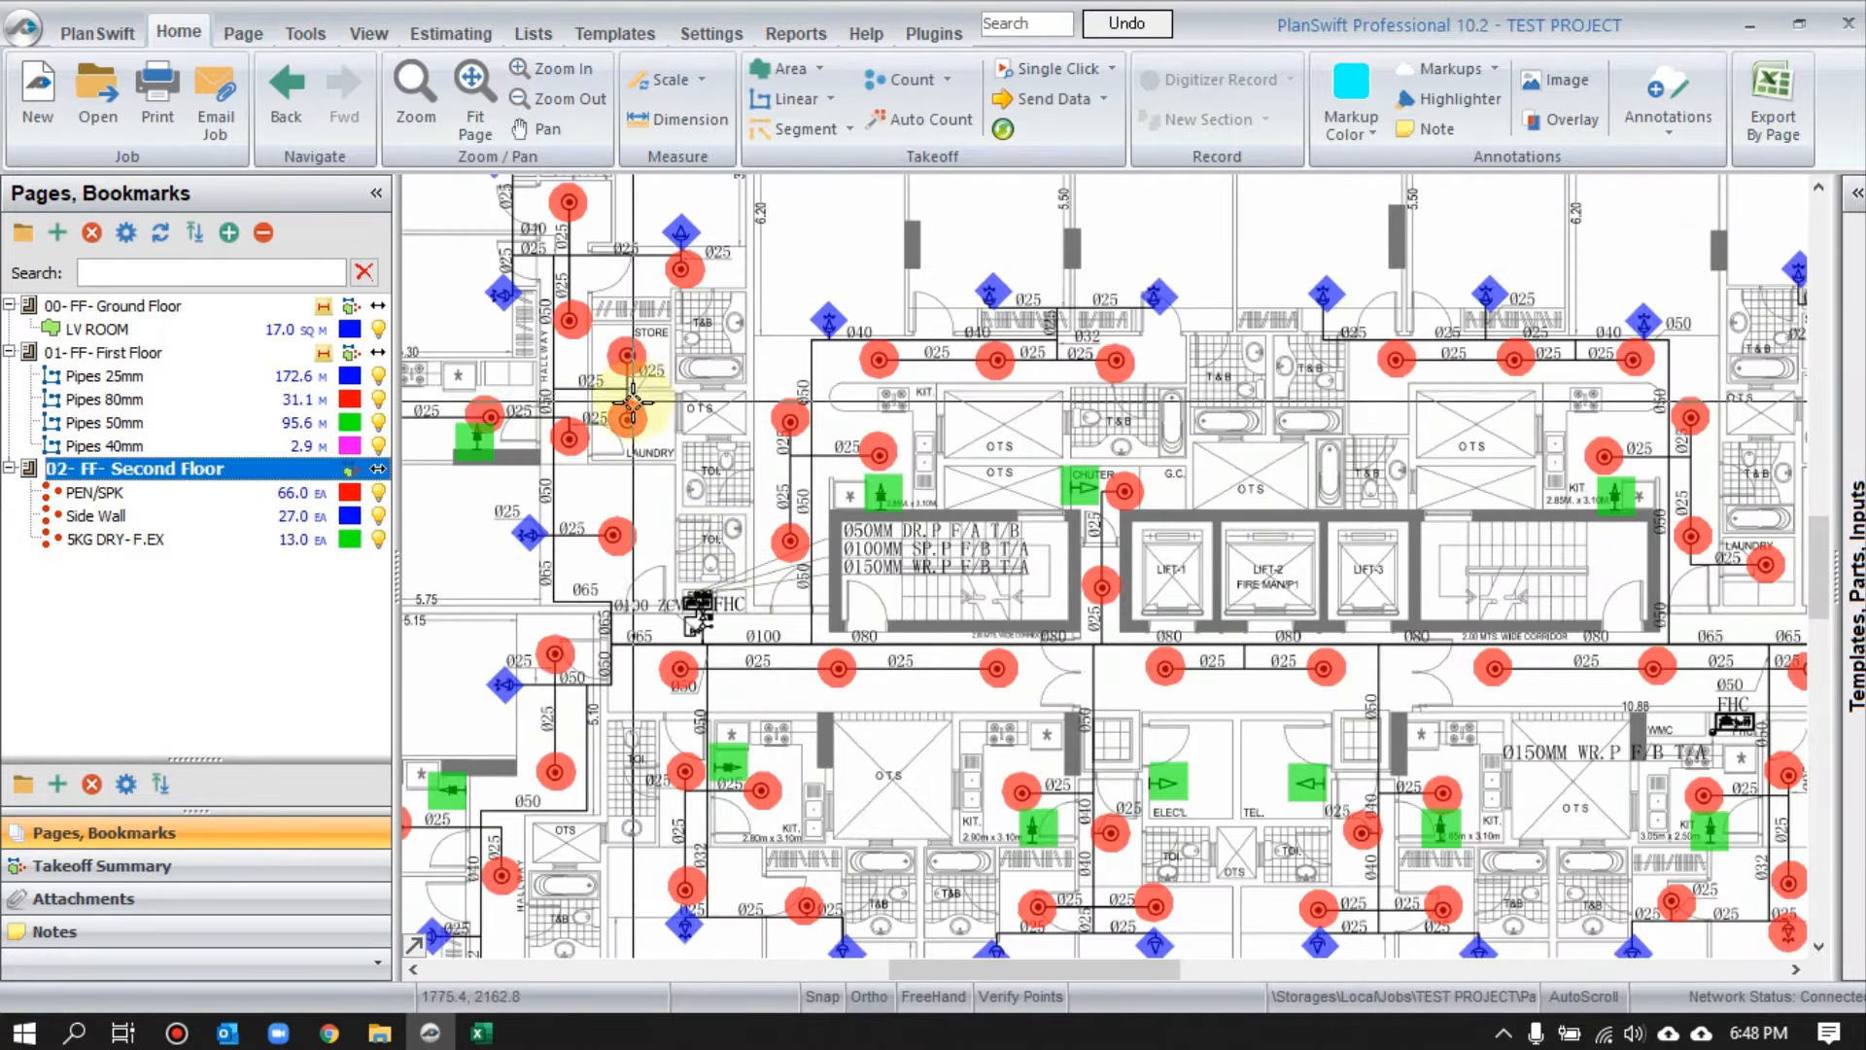
{"action": "left_click", "coordinate": [156, 353]}
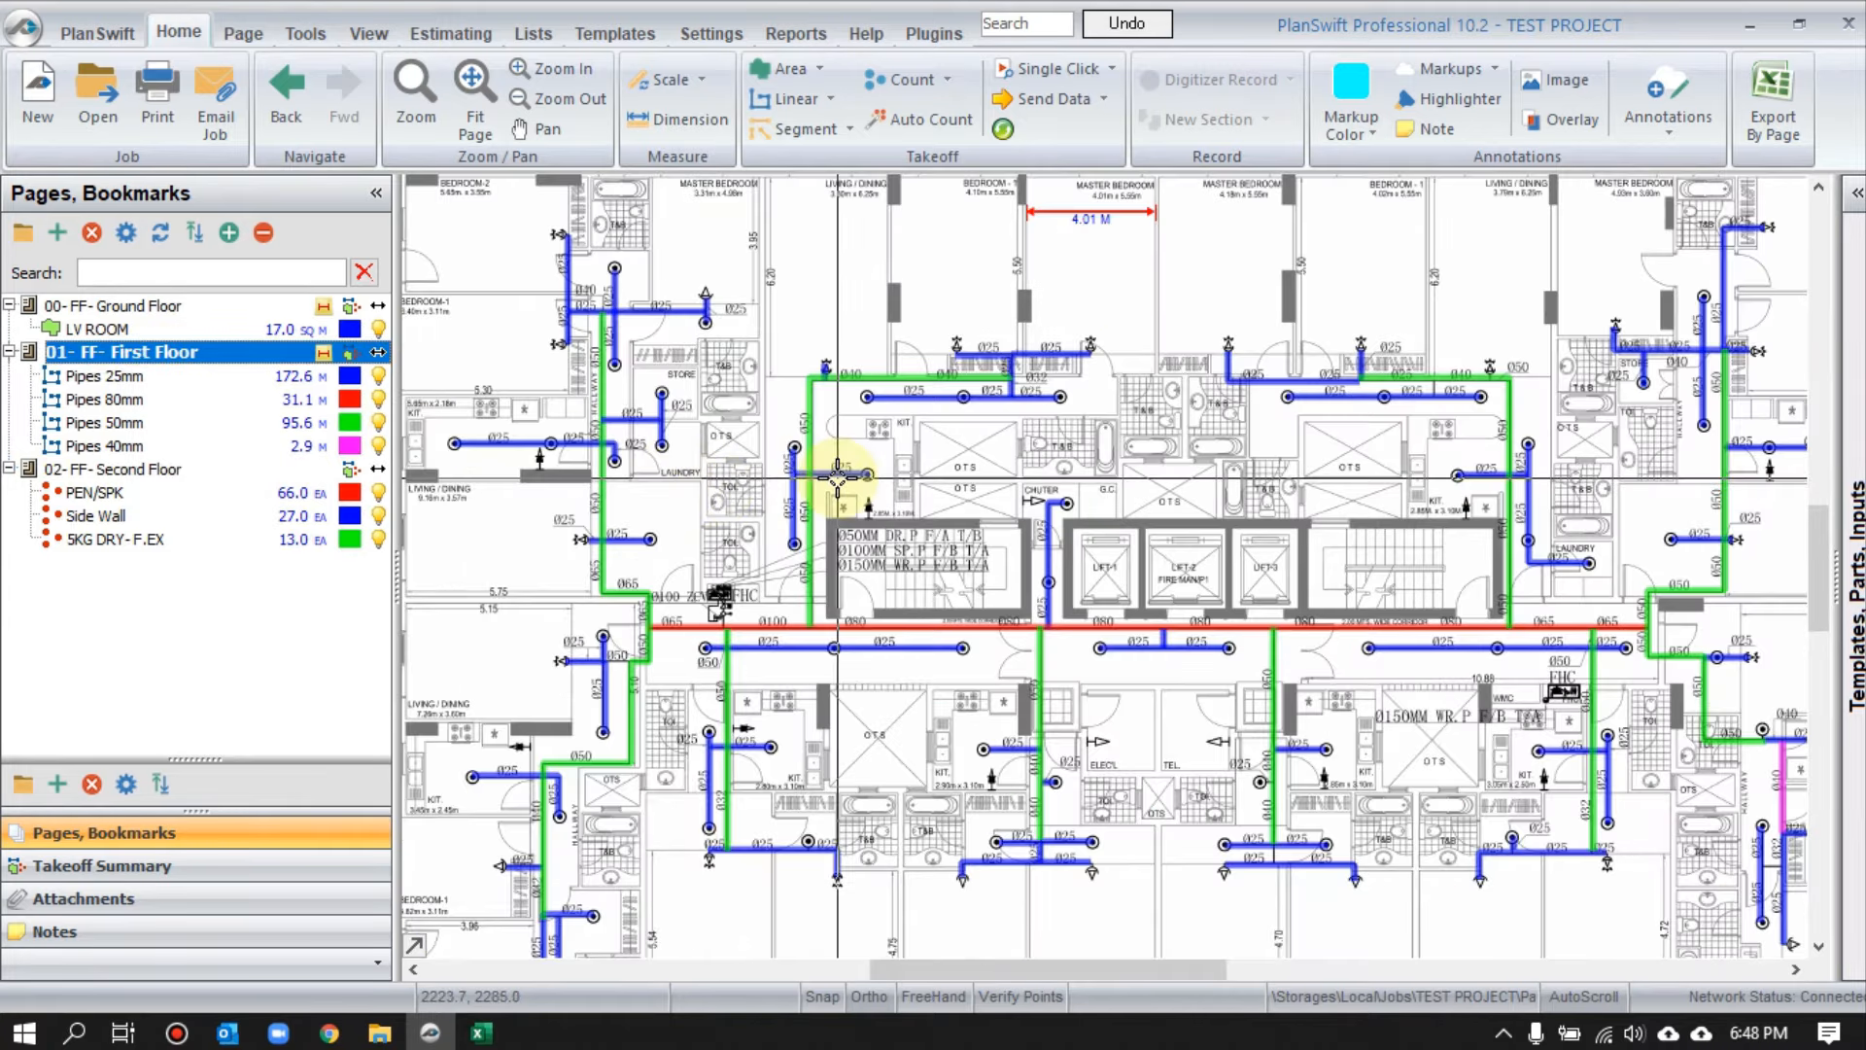
{"action": "scroll", "coordinate": [837, 413], "scroll_direction": "down", "scroll_amount": 2}
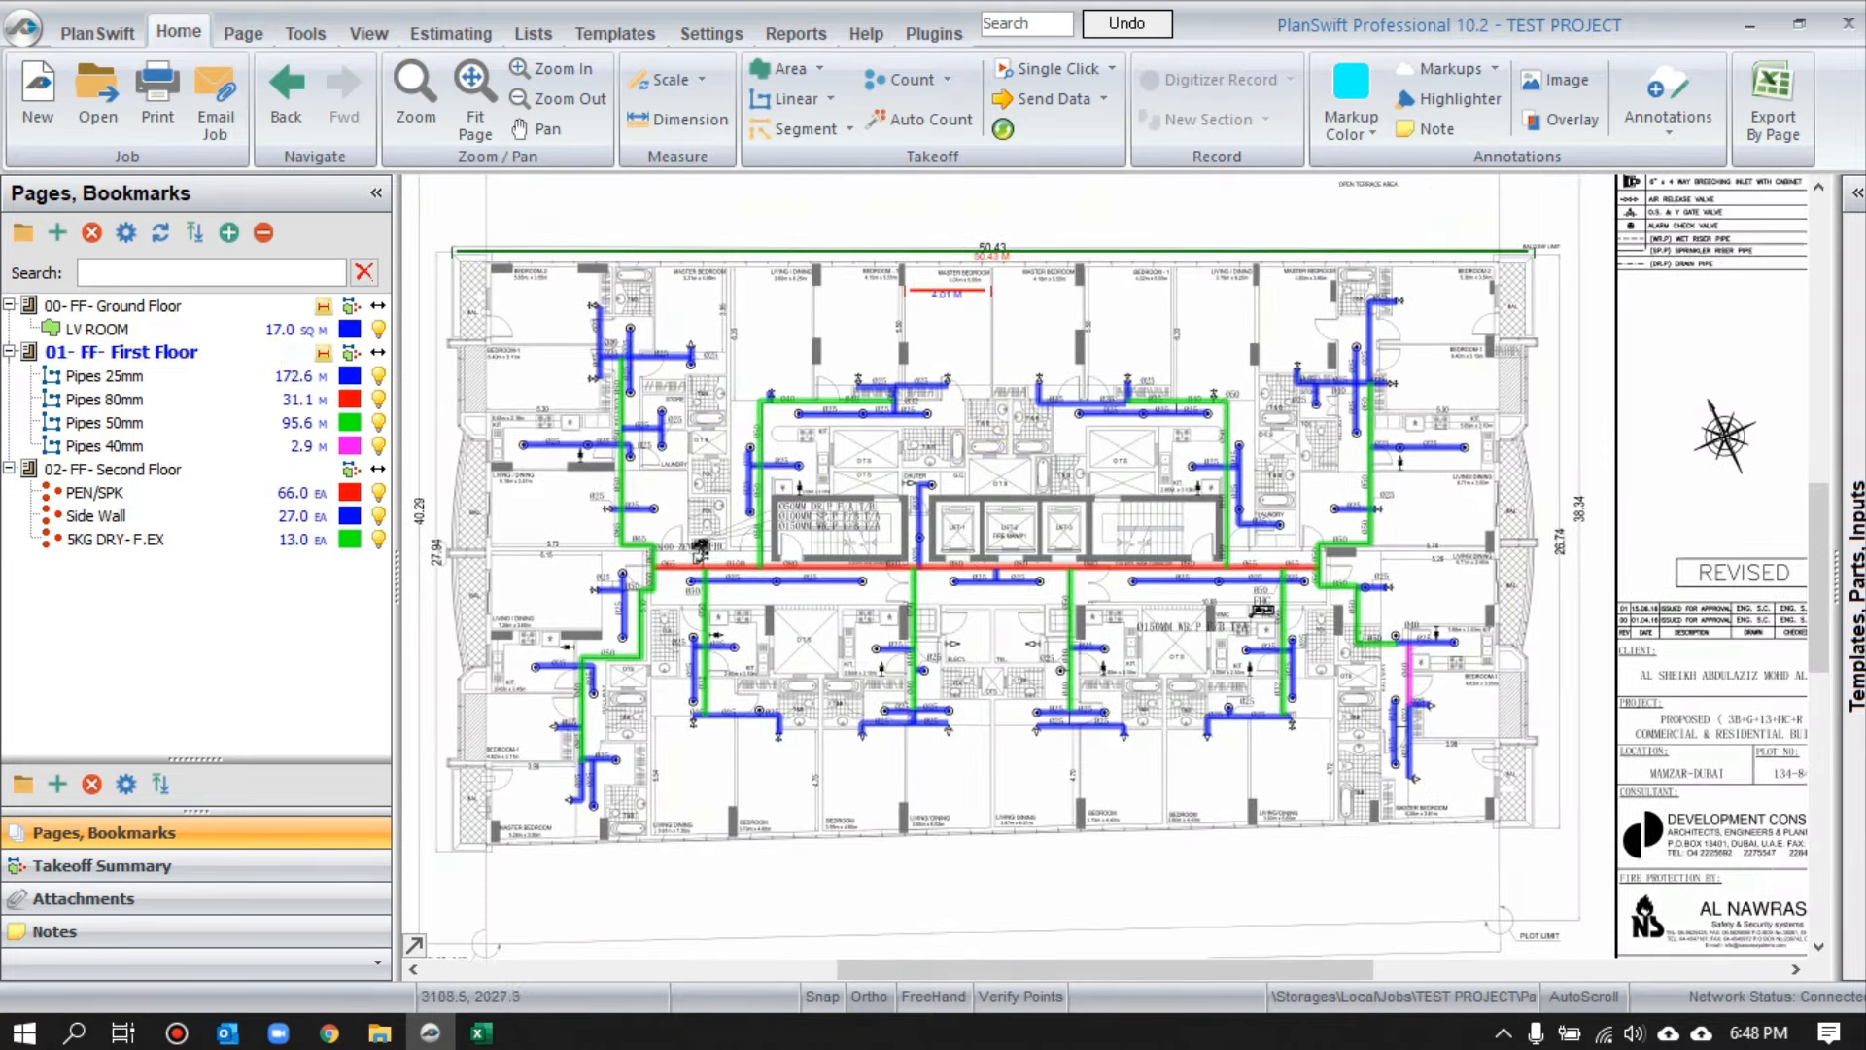
{"action": "left_click", "coordinate": [154, 306]}
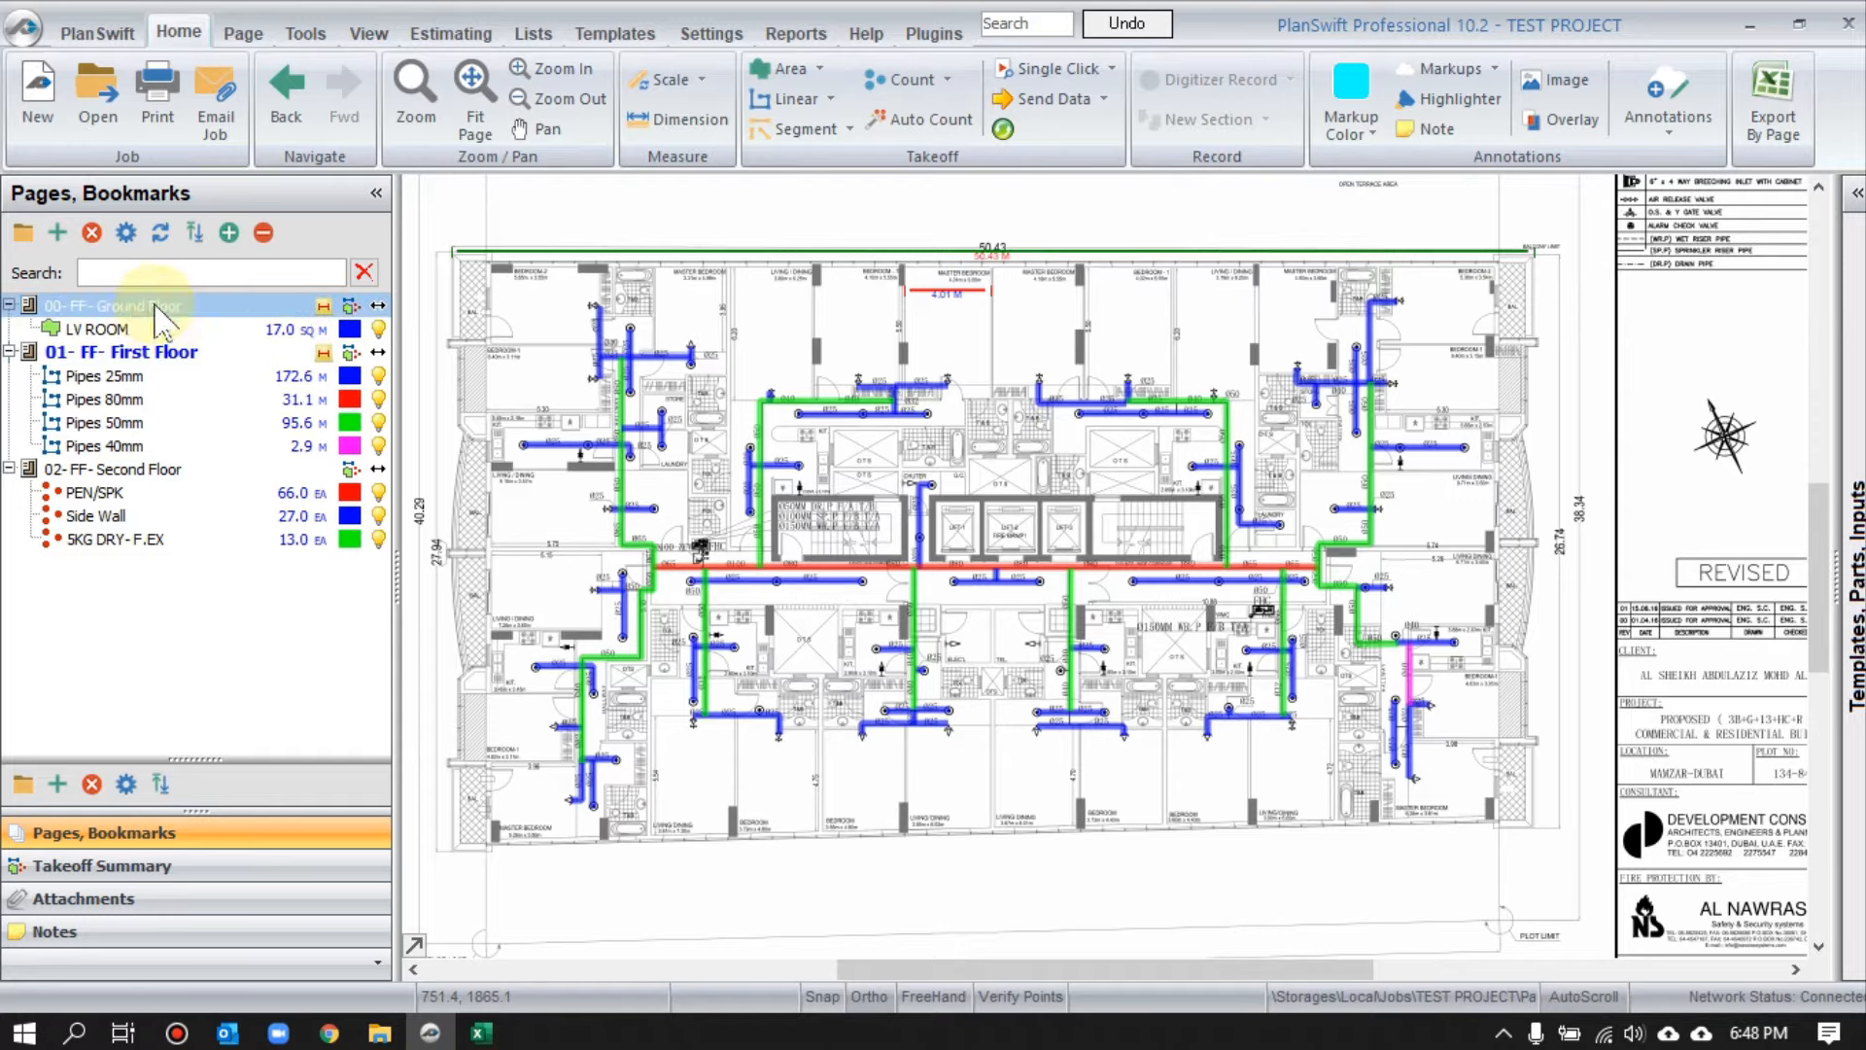
{"action": "scroll", "coordinate": [762, 457], "scroll_direction": "up", "scroll_amount": 3}
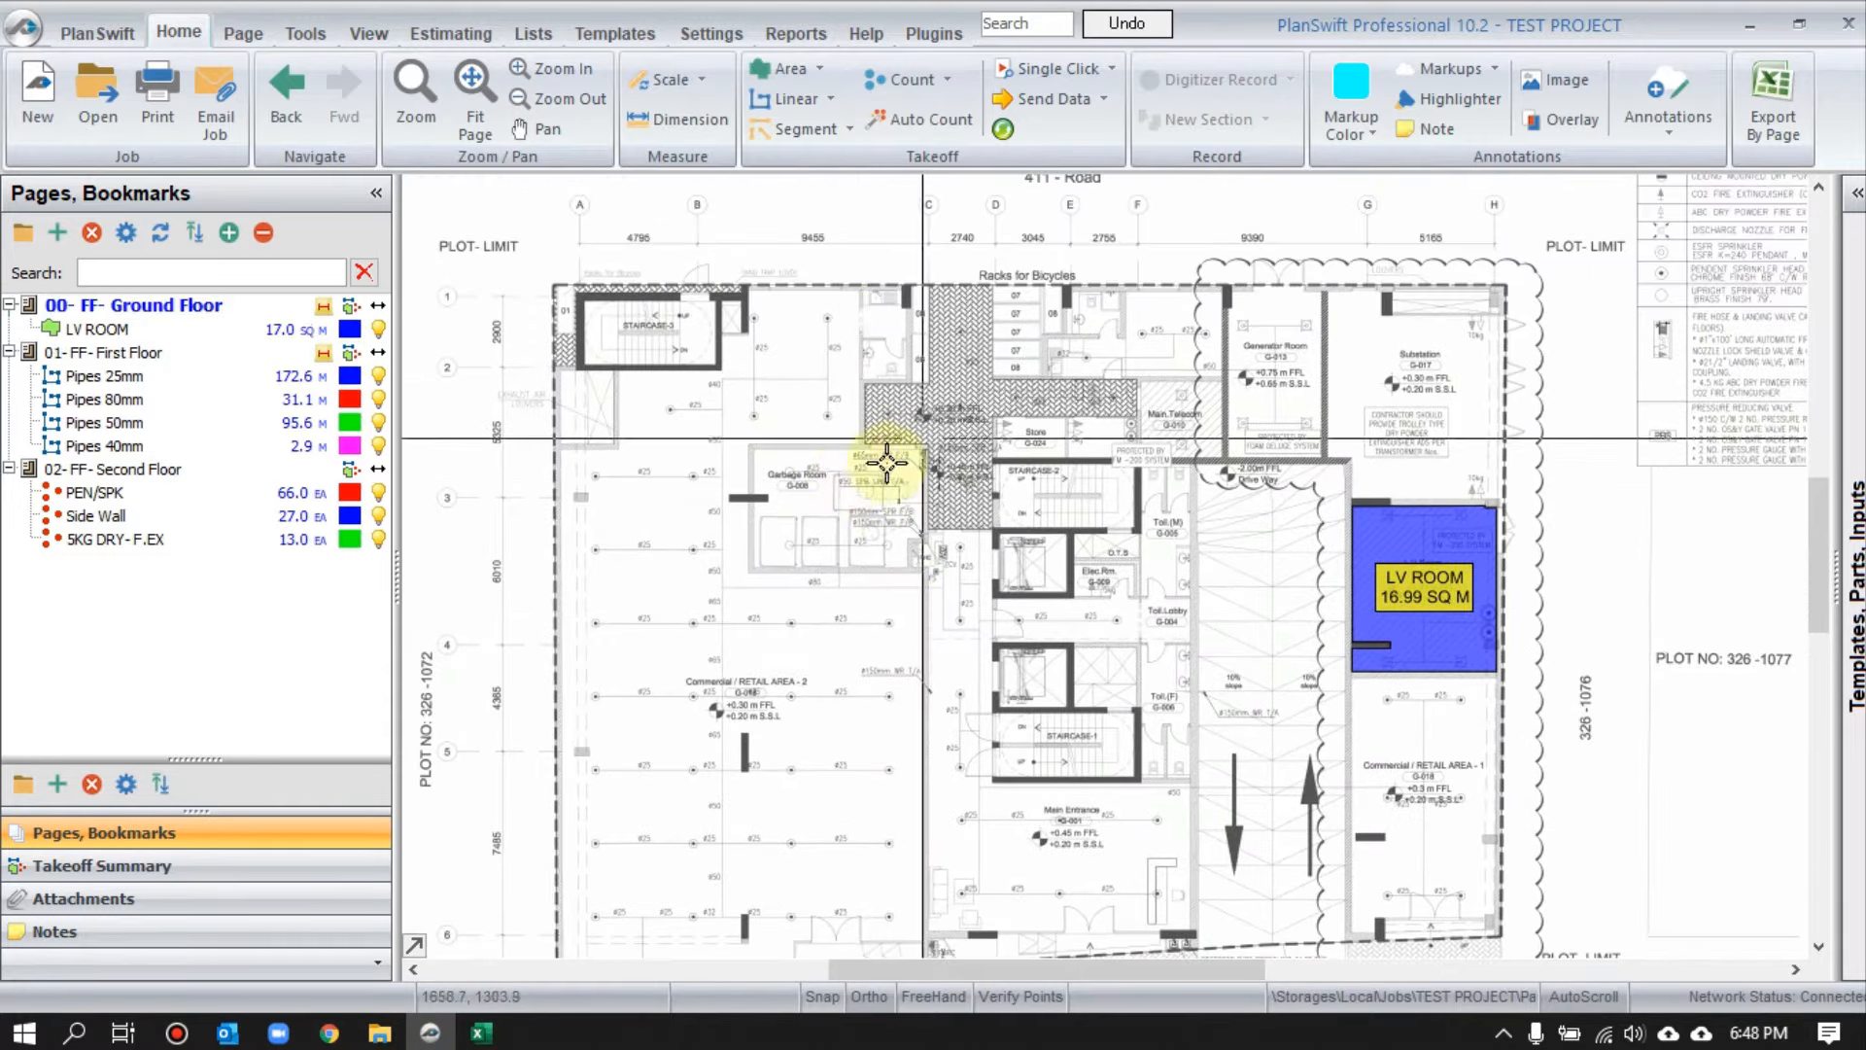
{"action": "scroll", "coordinate": [836, 496], "scroll_direction": "up", "scroll_amount": 2}
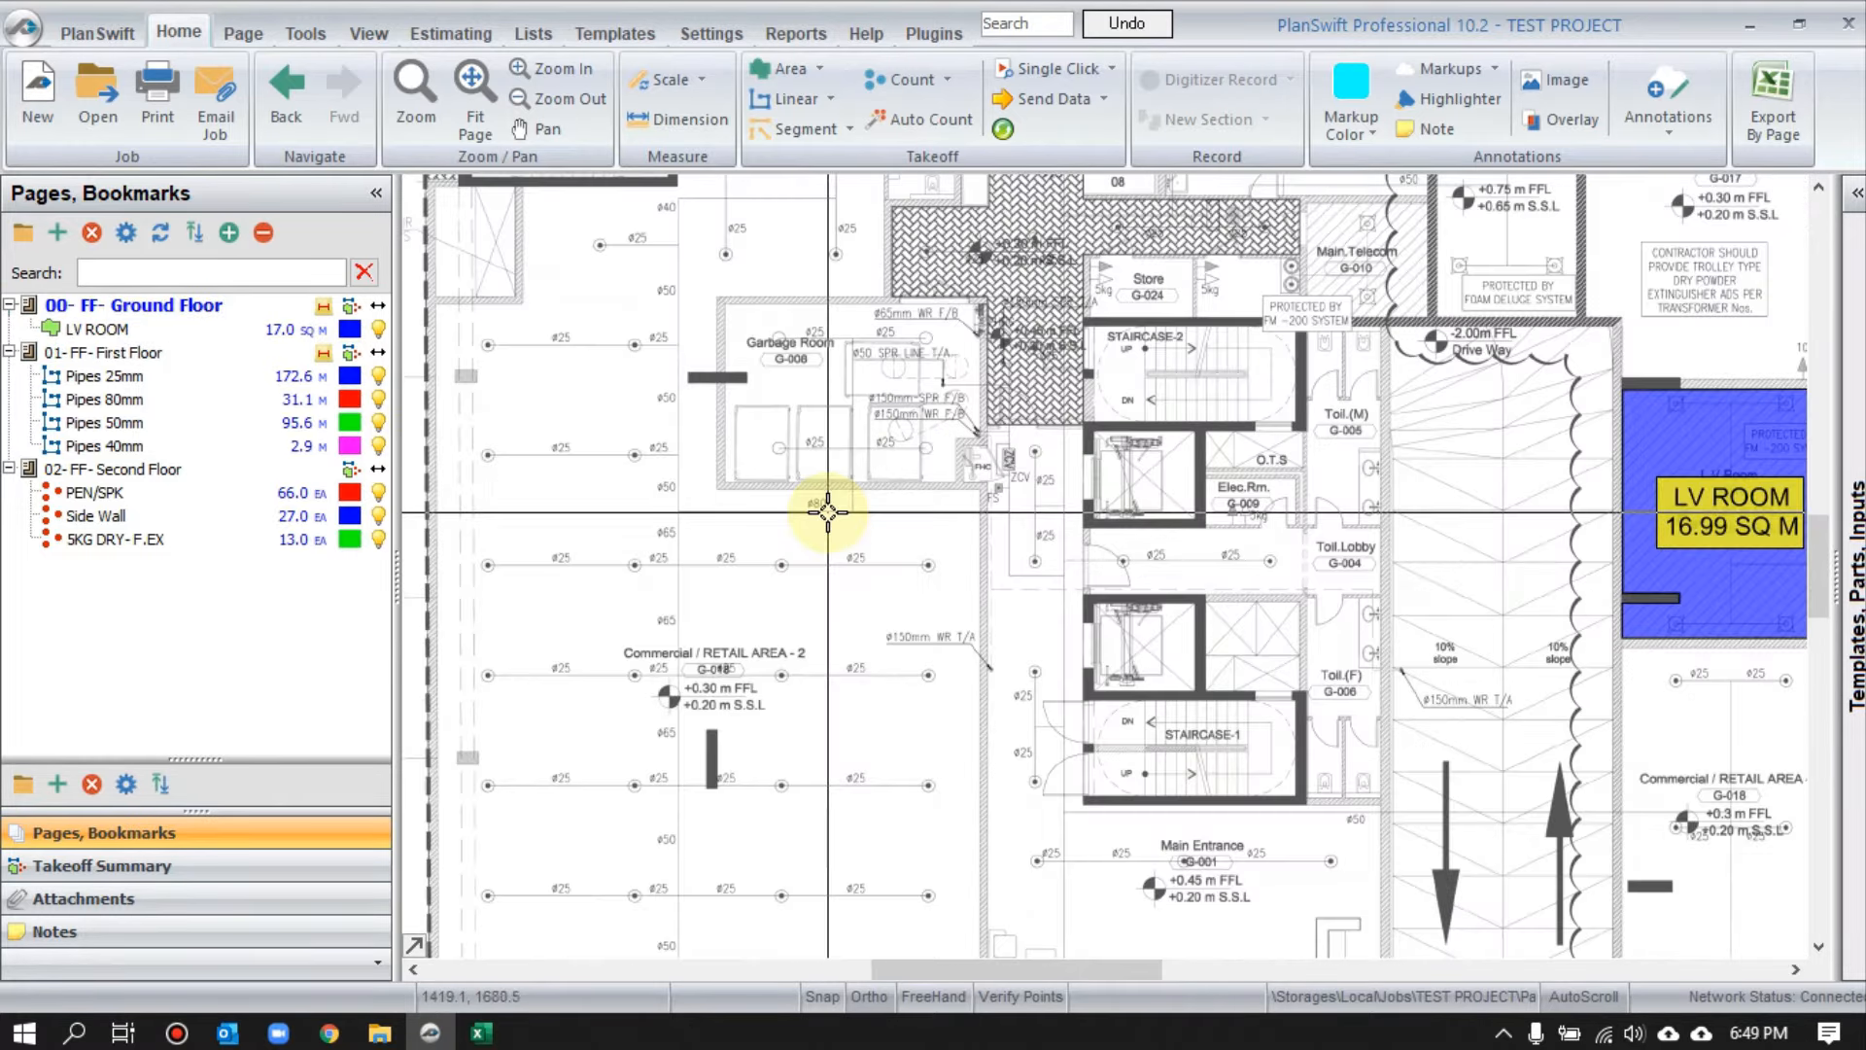
- Open the first floor page and hide its Pipes 25mm, 80mm, 50mm and 40mm takeoffs
{"action": "left_click", "coordinate": [183, 399]}
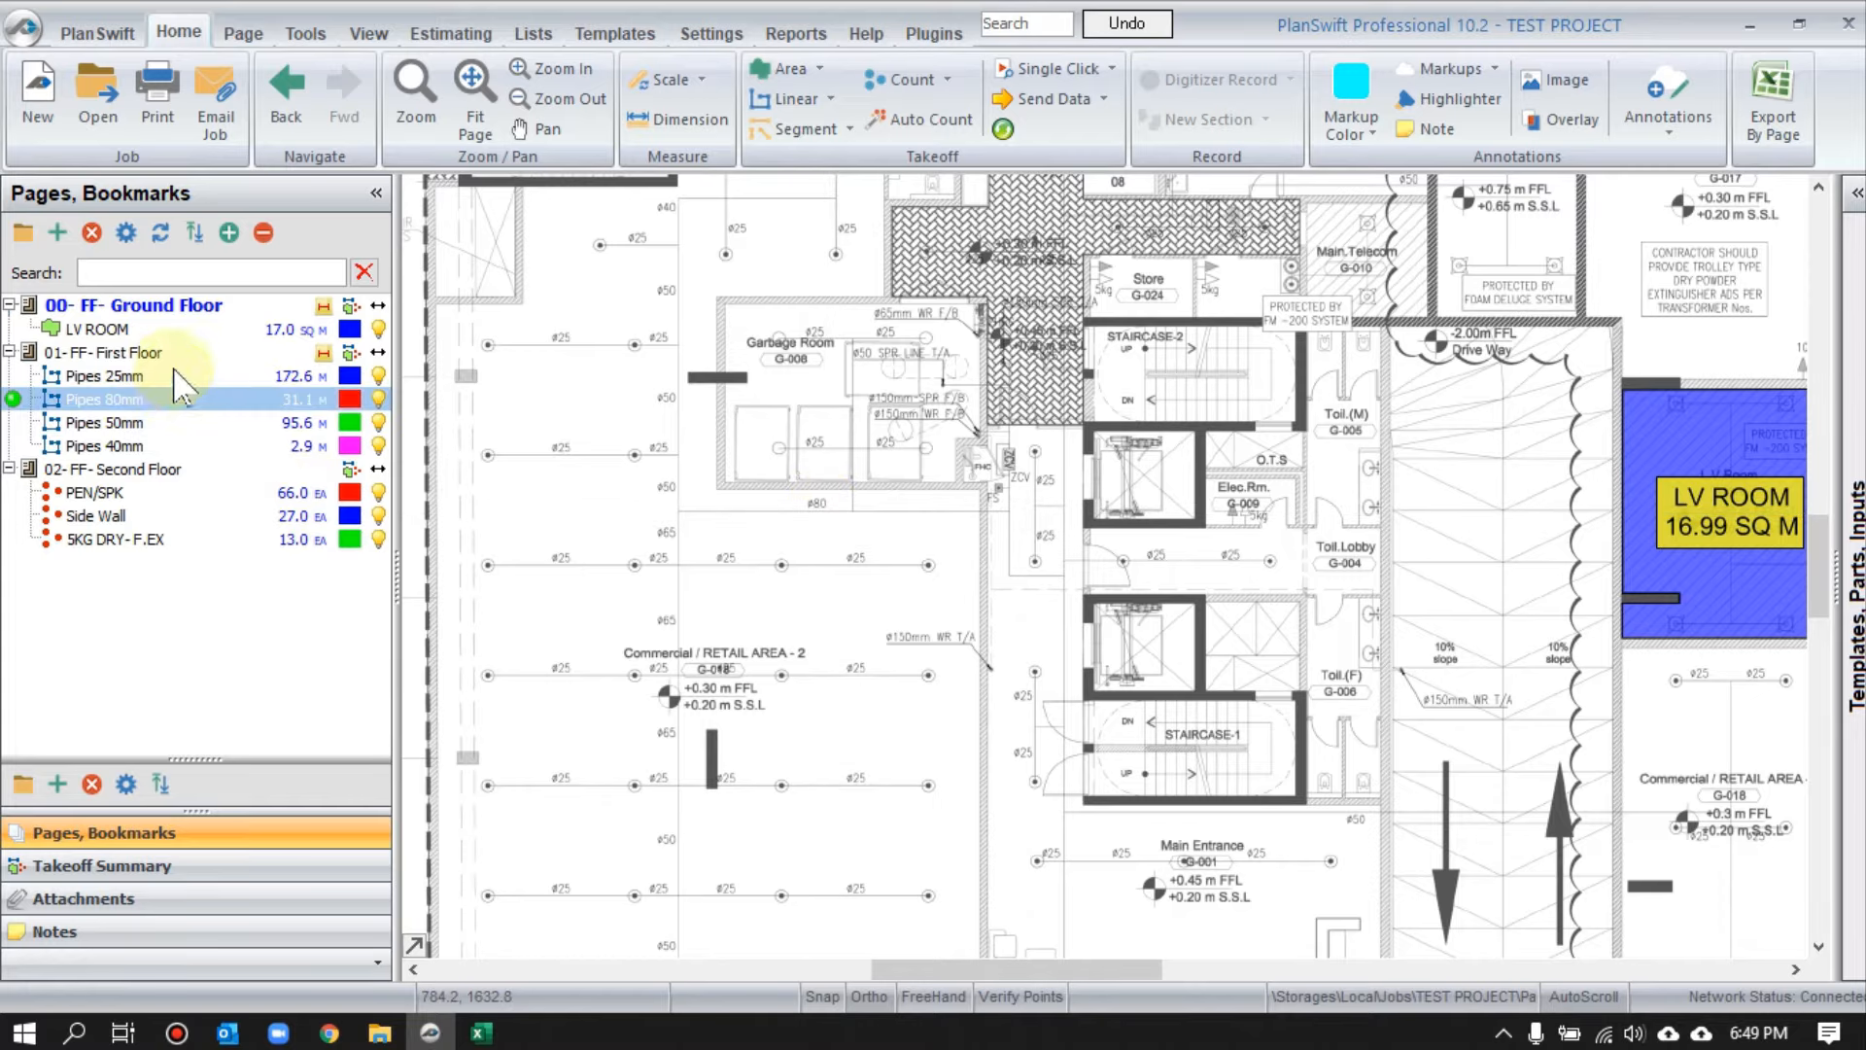
{"action": "left_click", "coordinate": [167, 356]}
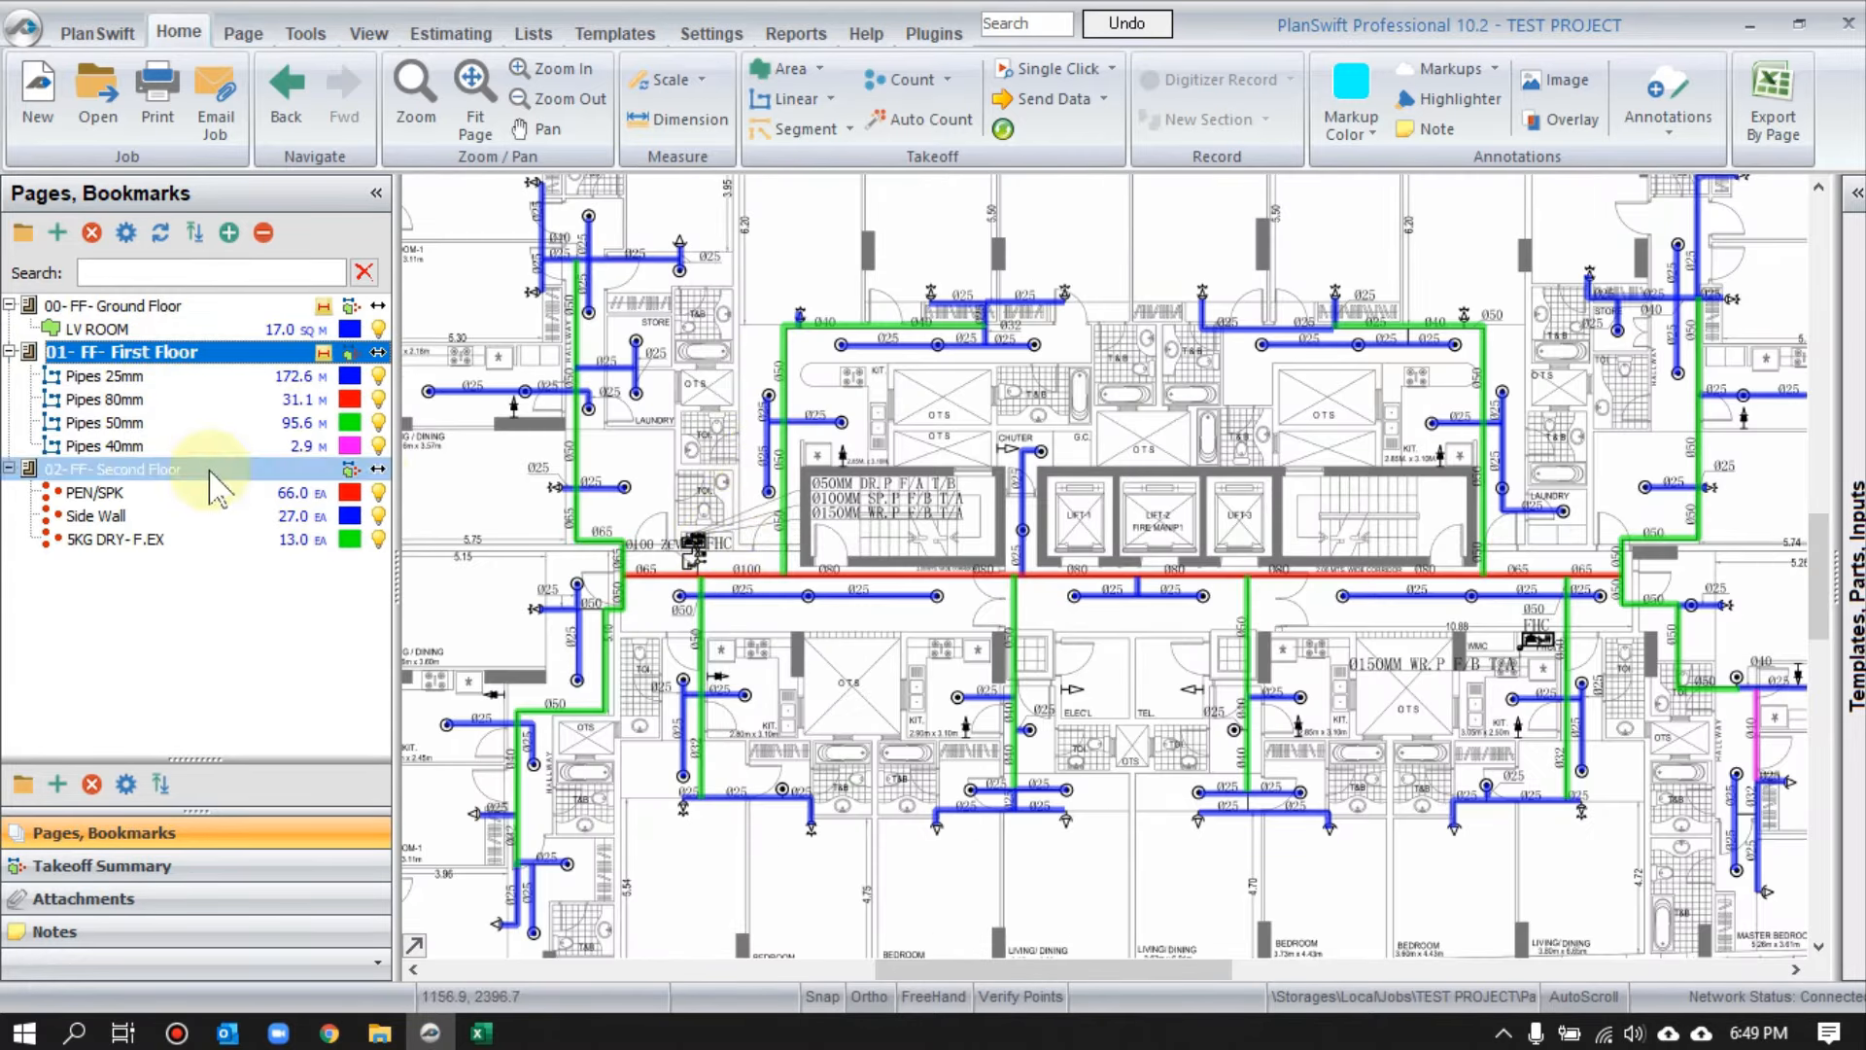
{"action": "left_click", "coordinate": [378, 376]}
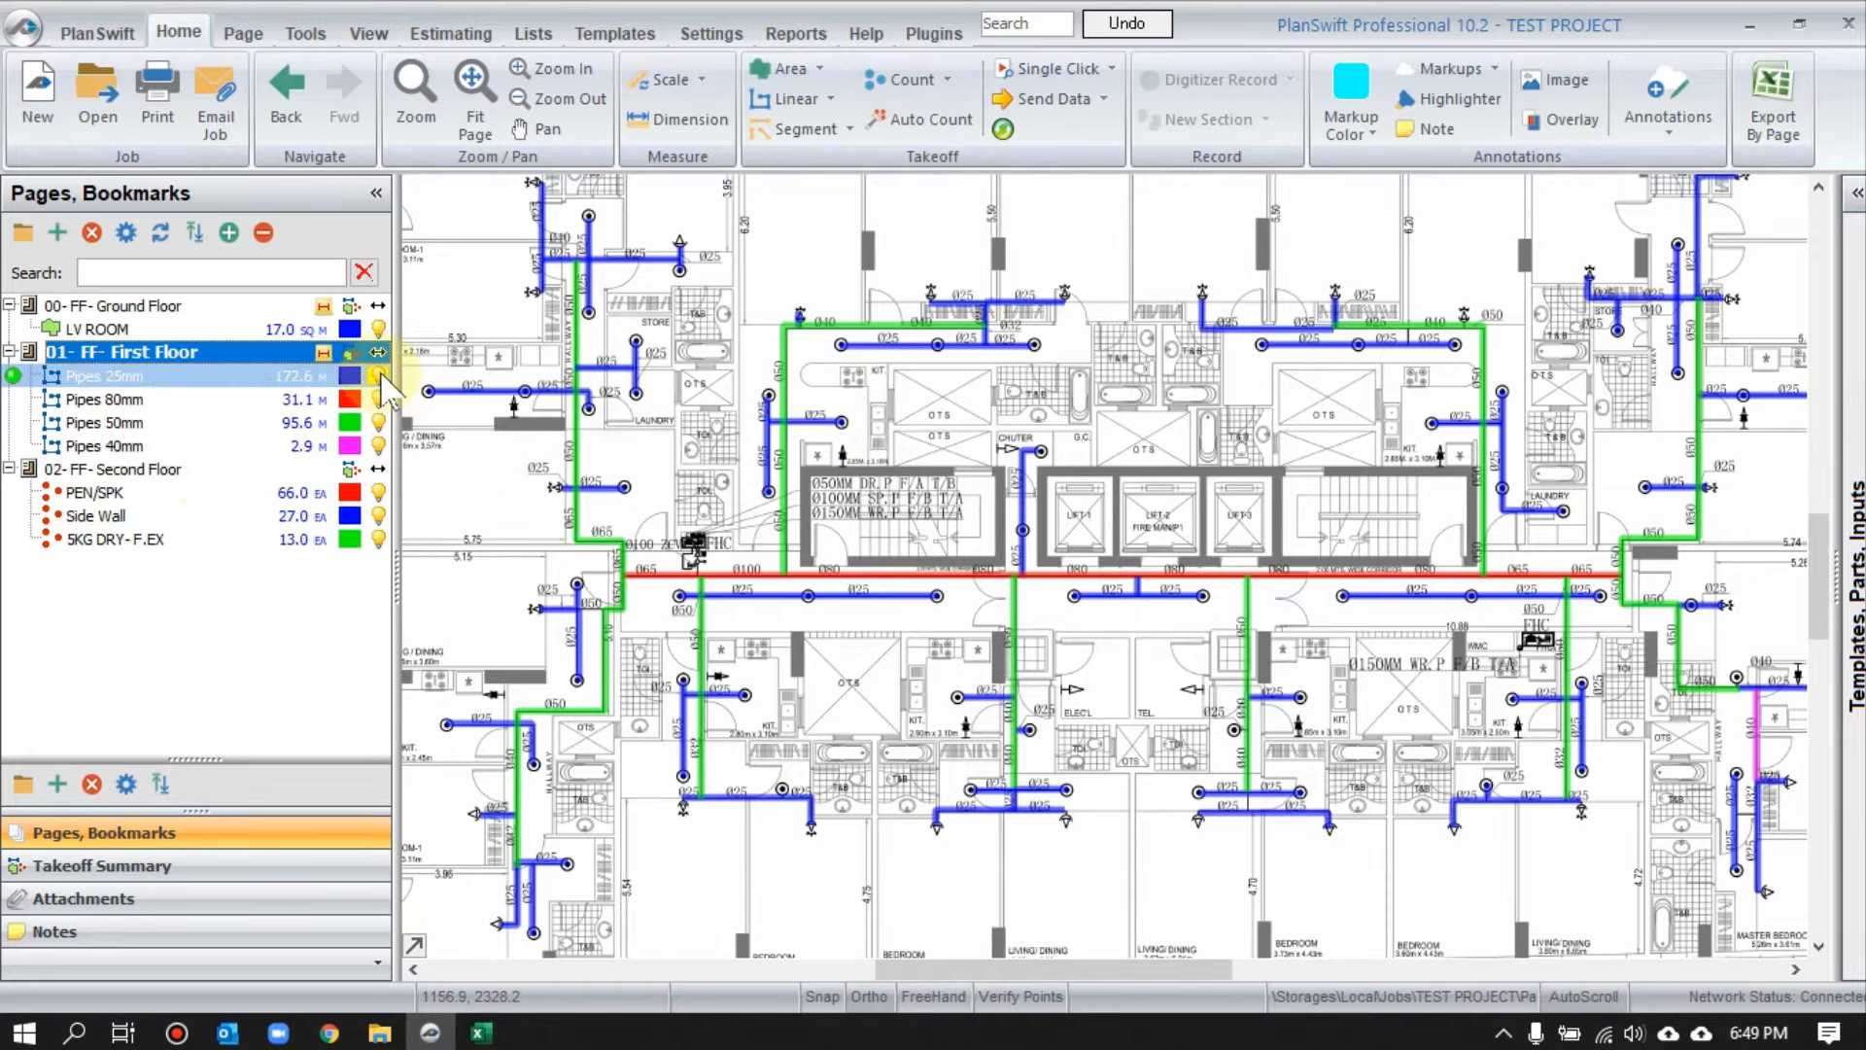
{"action": "left_click", "coordinate": [378, 400]}
{"action": "left_click", "coordinate": [378, 423]}
{"action": "left_click", "coordinate": [378, 446]}
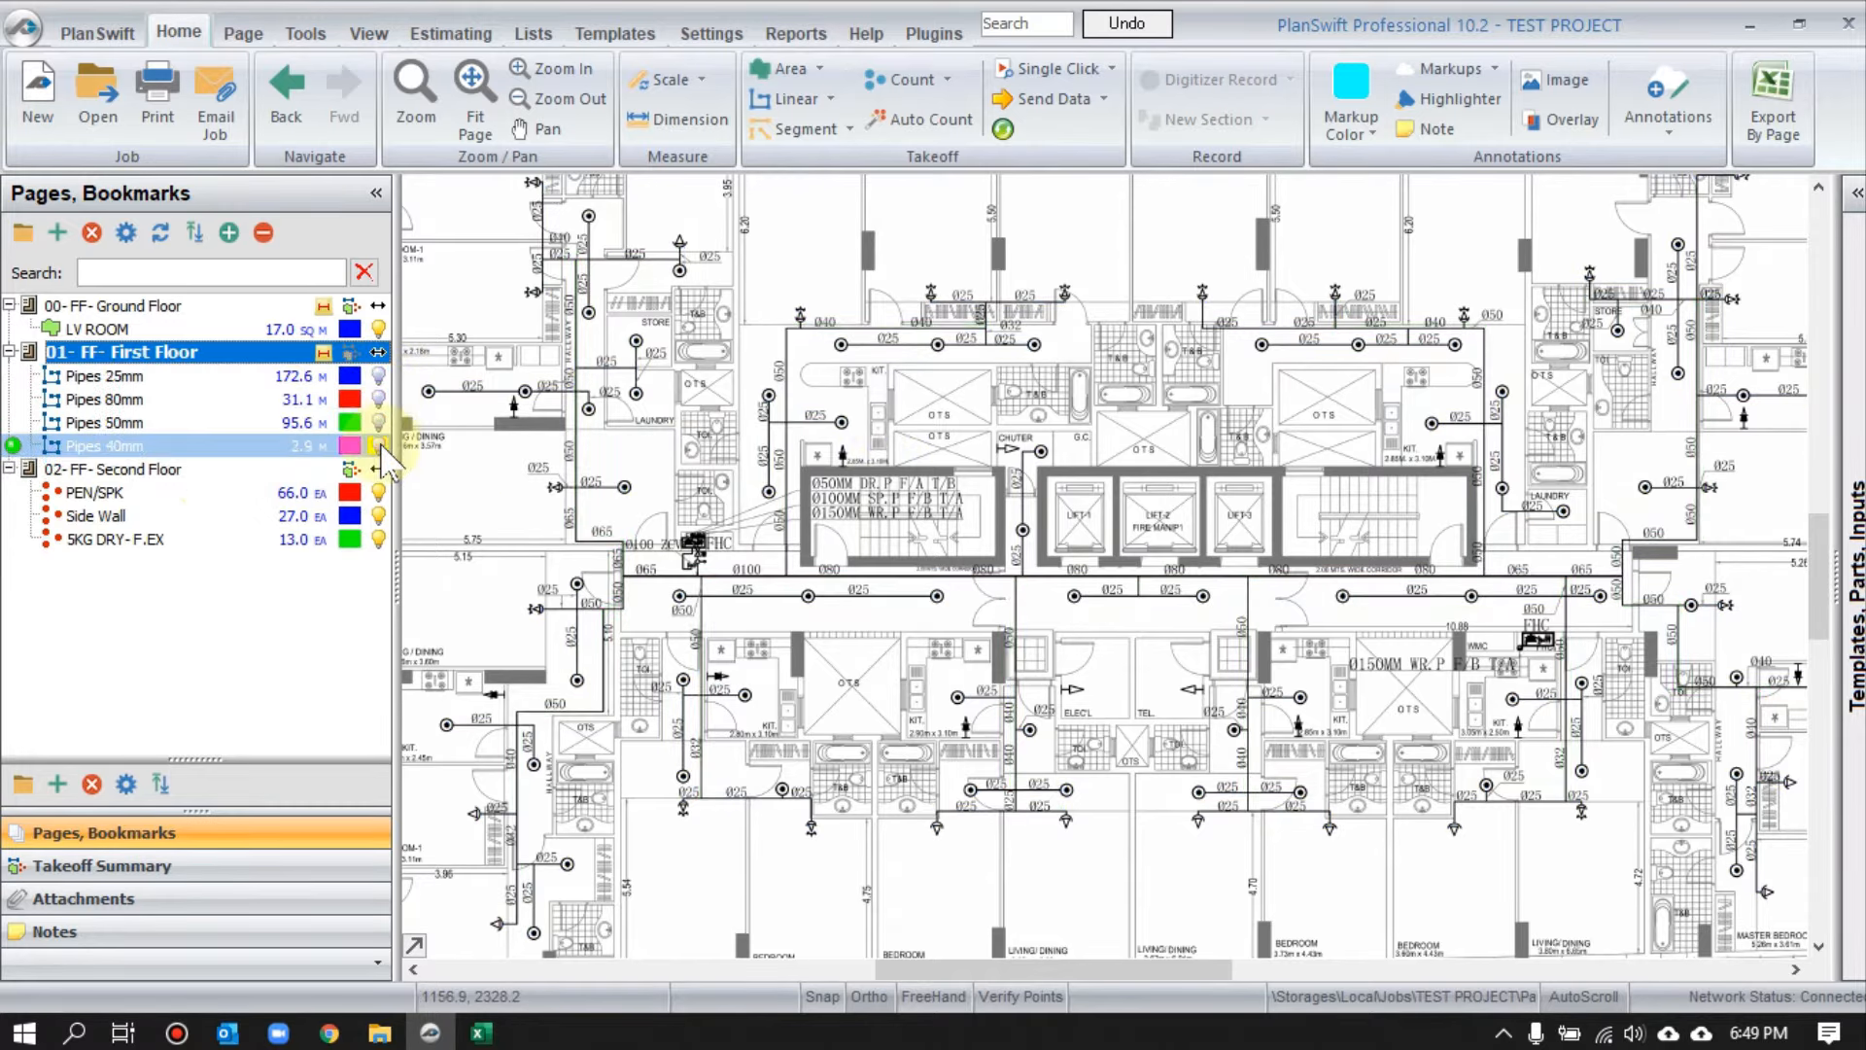
- Start a new Auto Count named PEN and capture a circular sprinkler symbol from the first floor plan as its sample
{"action": "left_click_drag", "start_coordinate": [869, 401], "coordinate": [927, 465]}
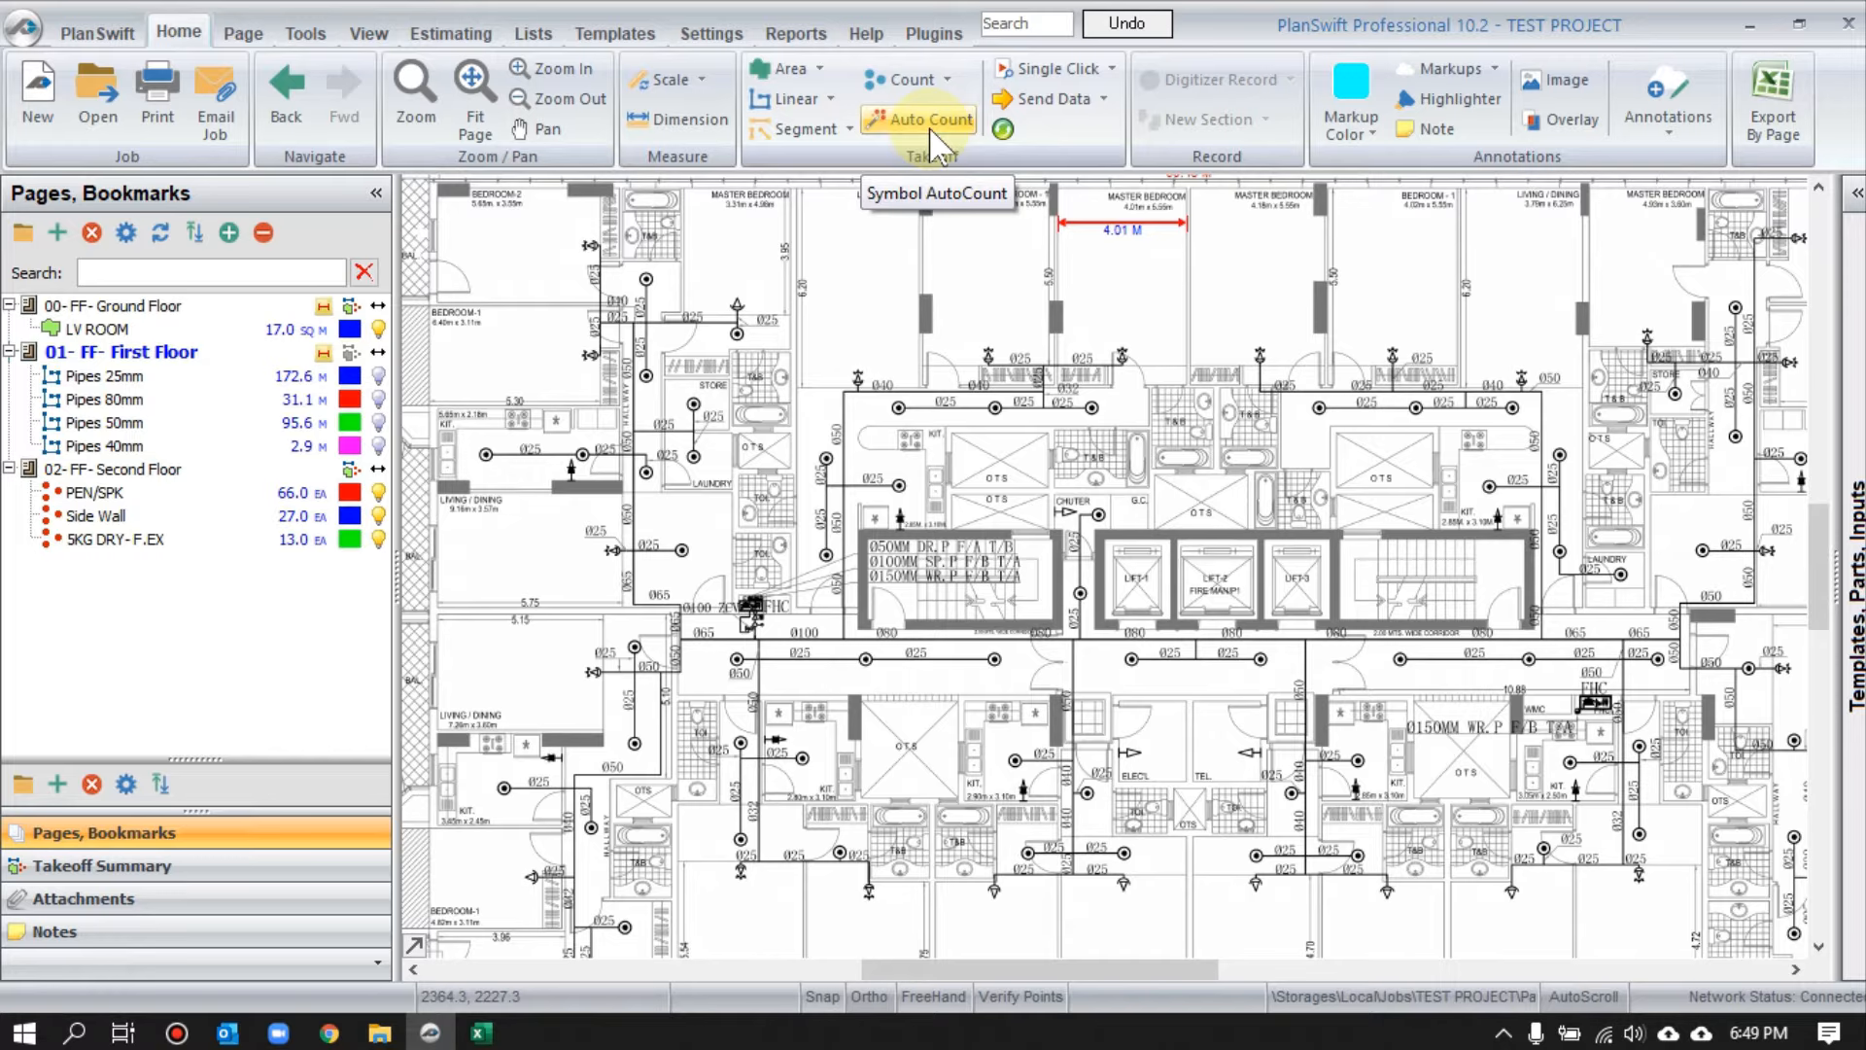
{"action": "left_click", "coordinate": [931, 131]}
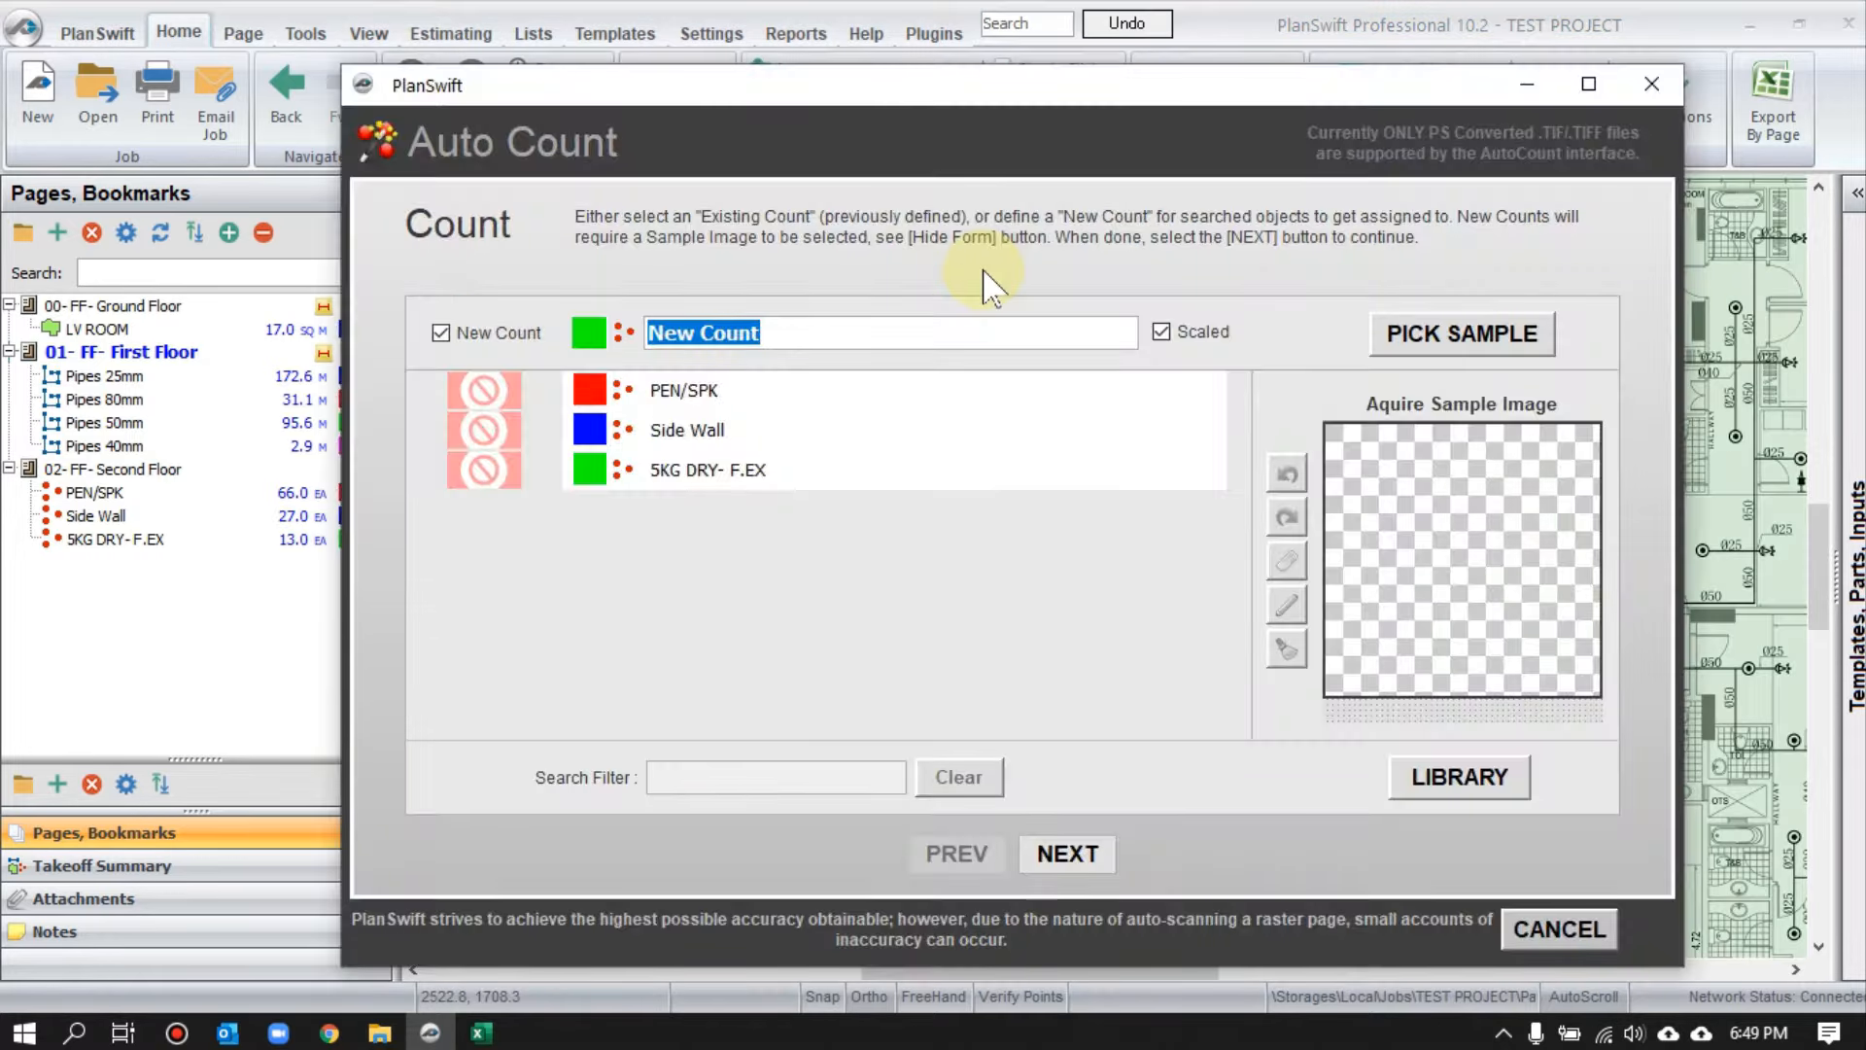
{"action": "type", "text": "PEN"}
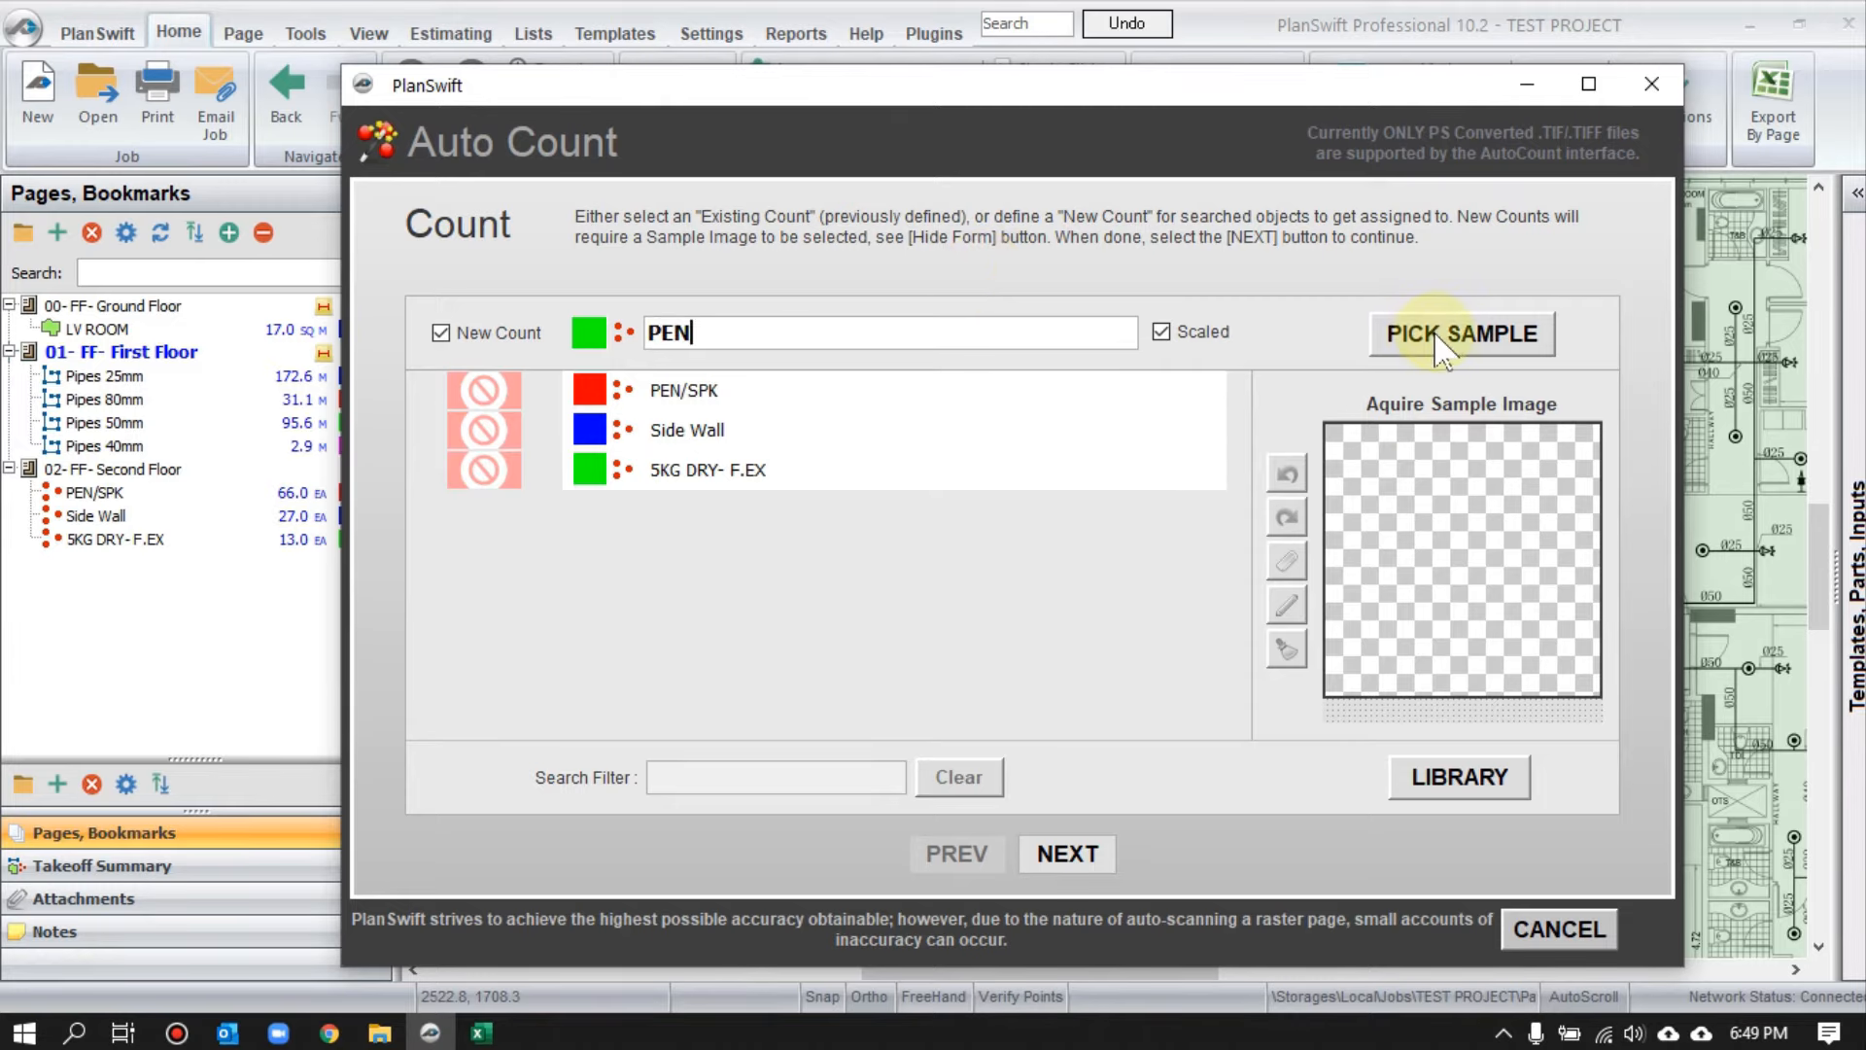
{"action": "left_click", "coordinate": [1439, 340]}
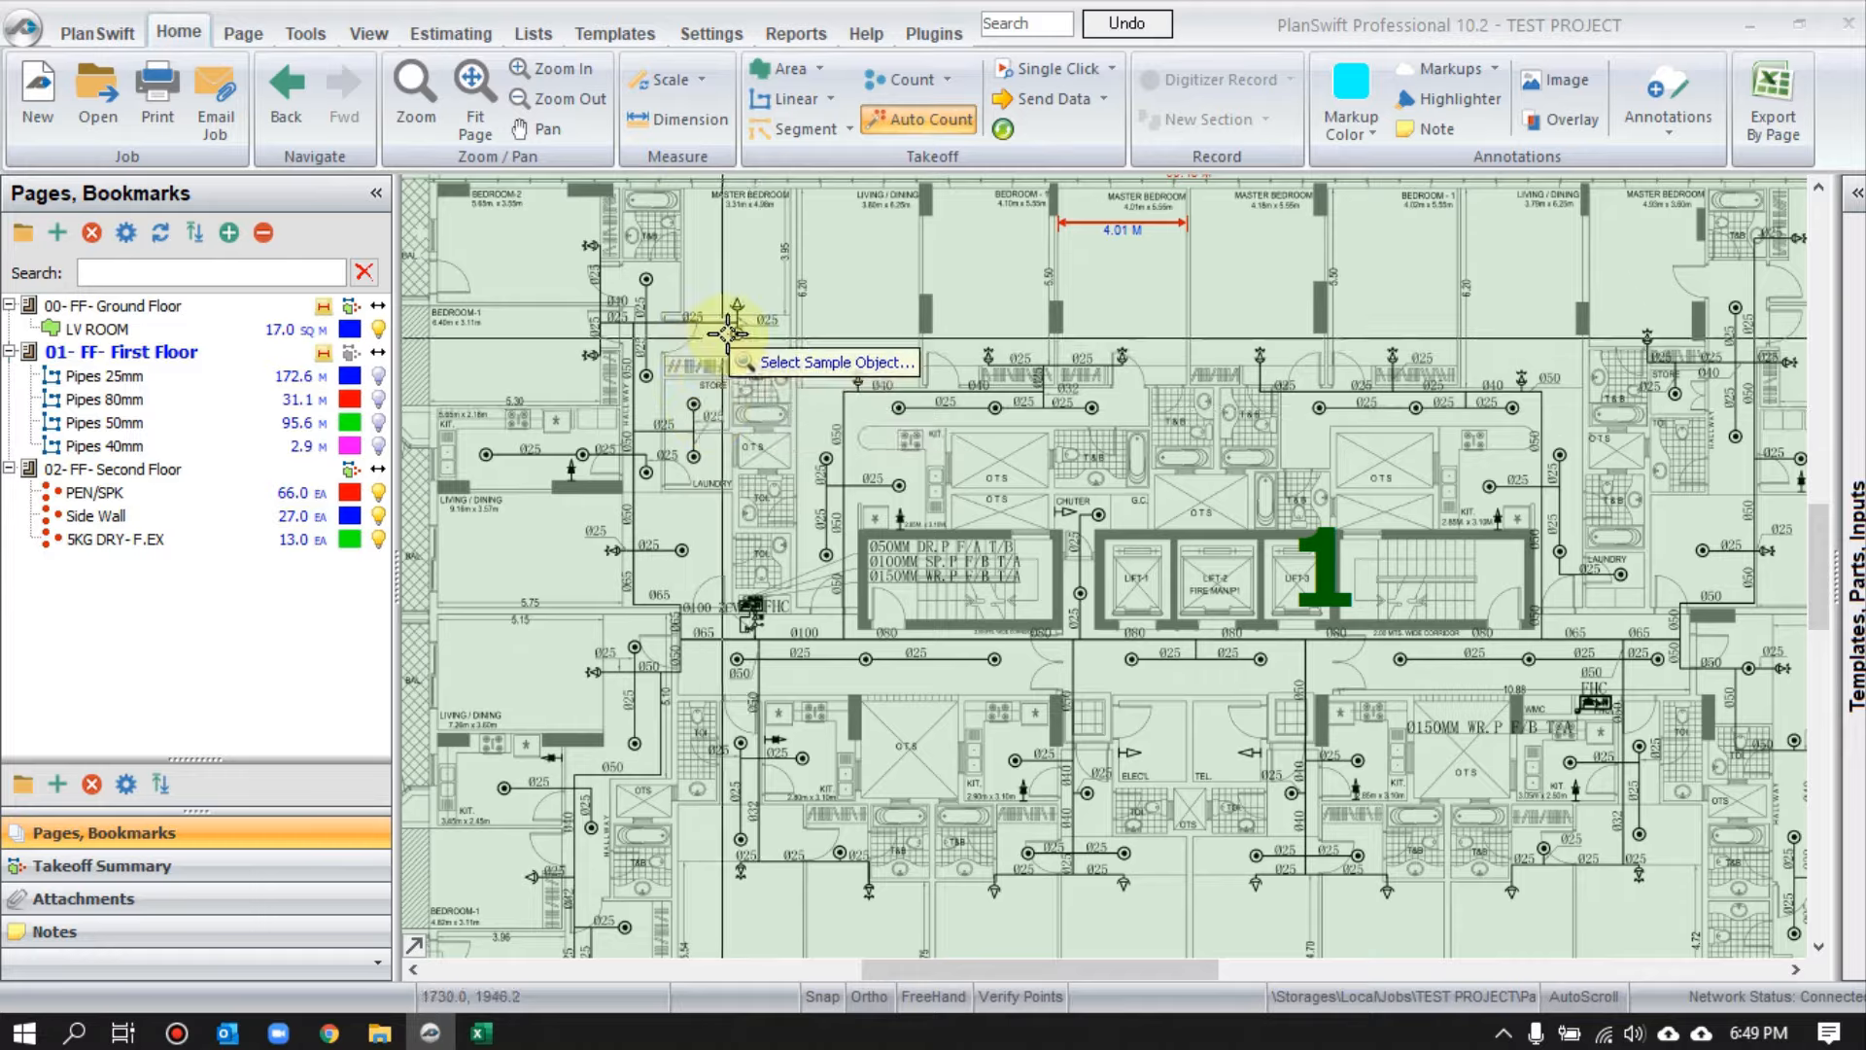
{"action": "scroll", "coordinate": [739, 340], "scroll_direction": "up", "scroll_amount": 5}
{"action": "scroll", "coordinate": [744, 348], "scroll_direction": "up", "scroll_amount": 4}
{"action": "scroll", "coordinate": [709, 278], "scroll_direction": "down", "scroll_amount": 2}
{"action": "mouse_move", "coordinate": [685, 231]}
{"action": "left_mouse_down"}
{"action": "mouse_move", "coordinate": [907, 541]}
{"action": "mouse_move", "coordinate": [1047, 595]}
{"action": "left_mouse_up"}
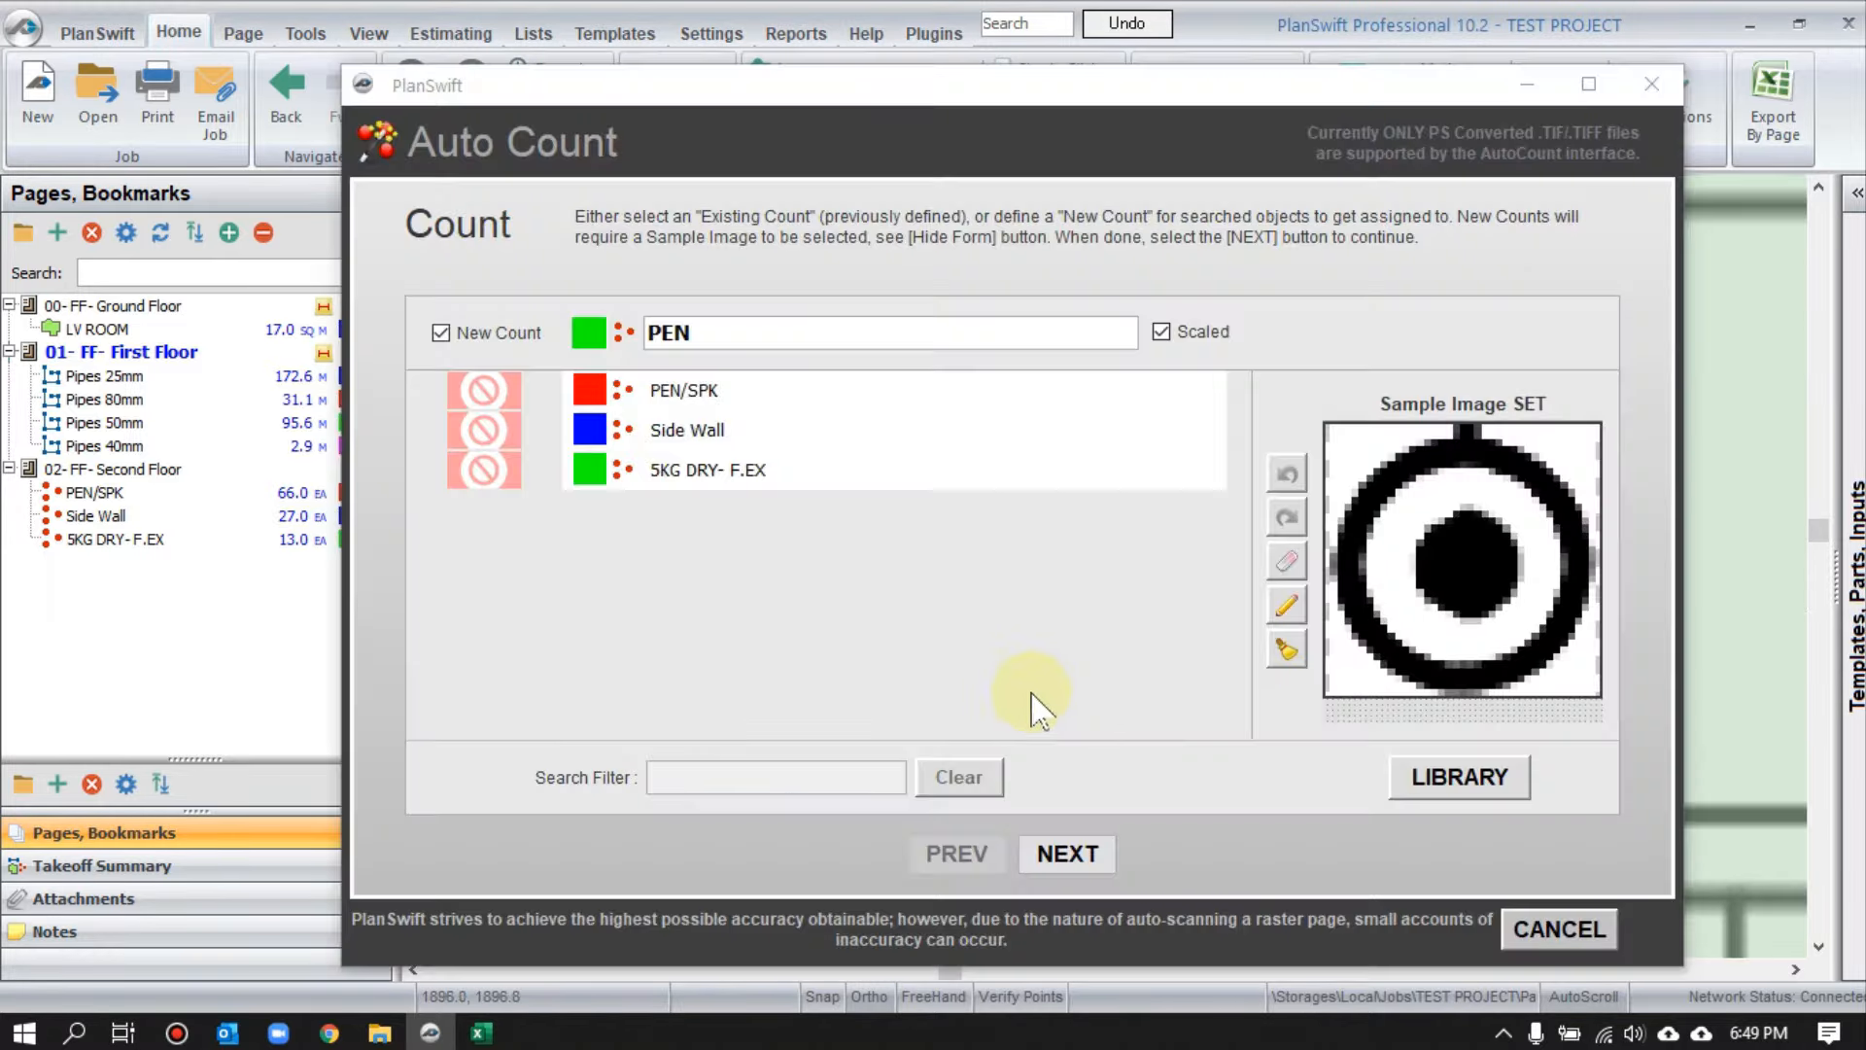
- Shrink the Auto Count search region to the building plan, excluding the legend and title block, and run the search
{"action": "left_click", "coordinate": [1066, 855]}
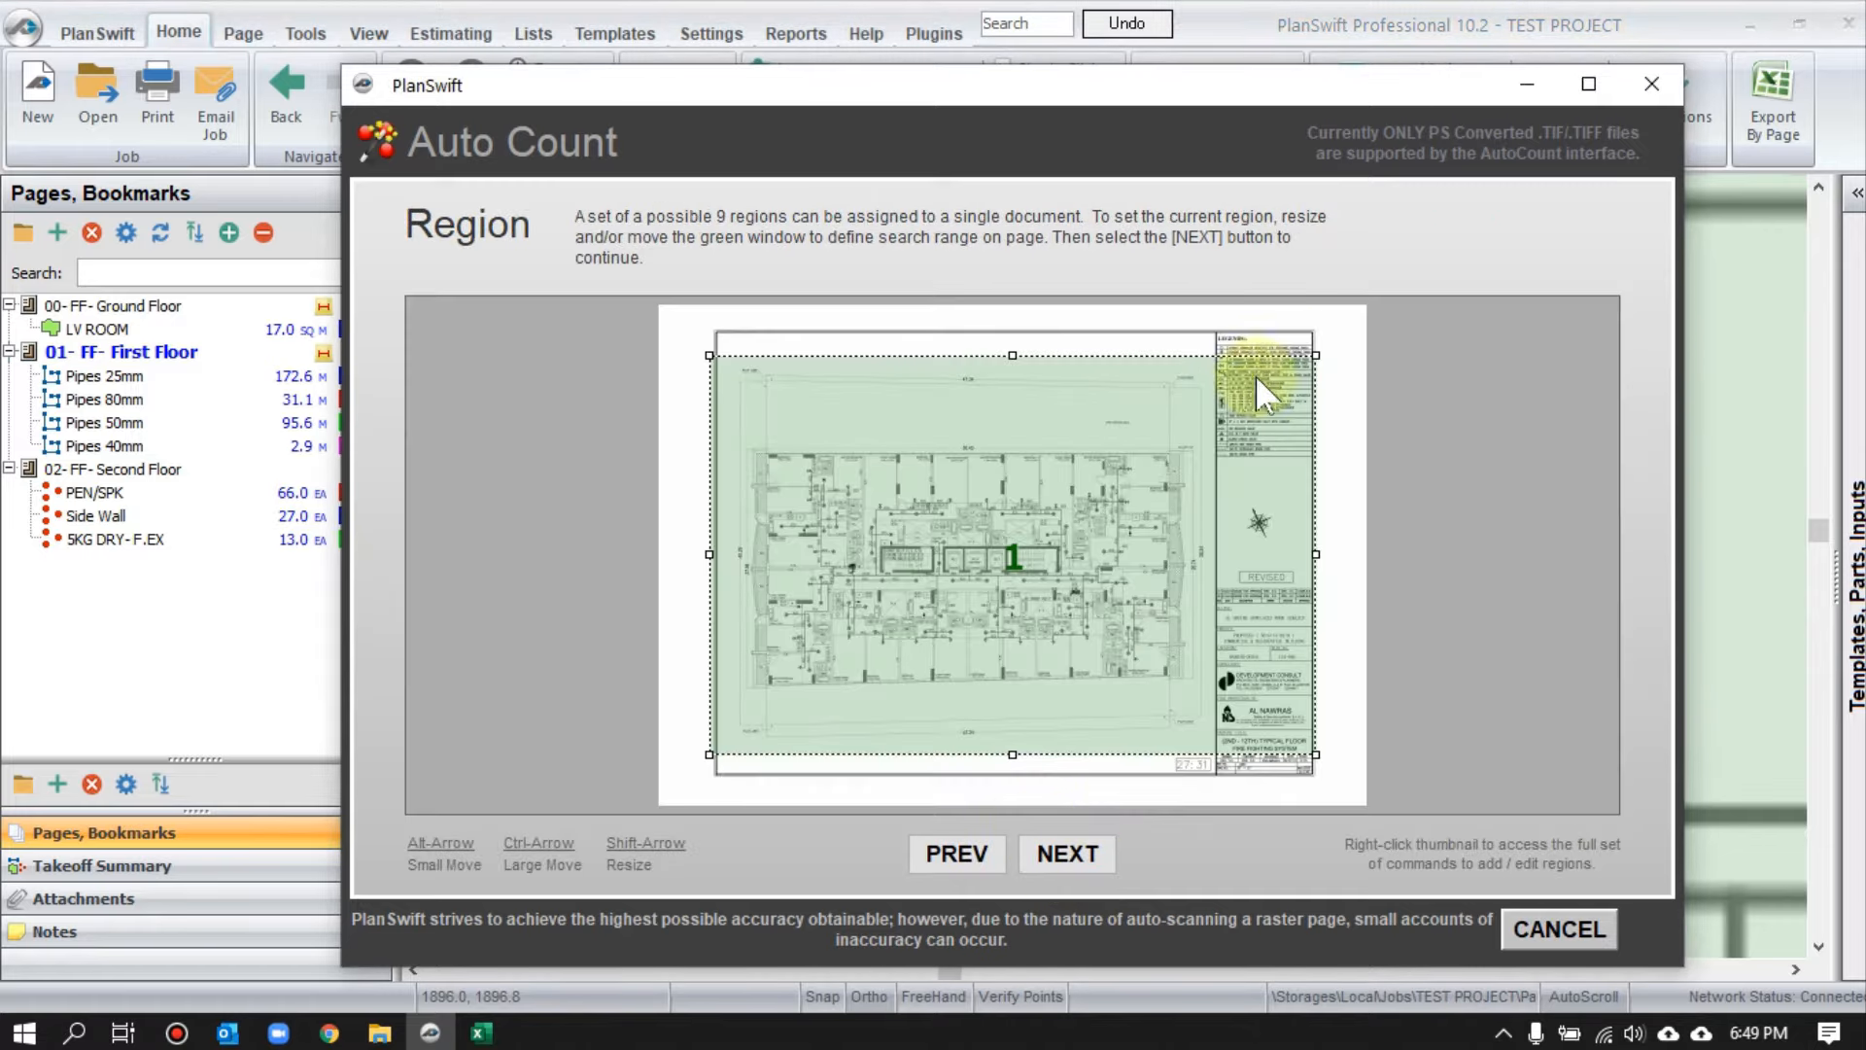
{"action": "left_click_drag", "start_coordinate": [938, 598], "coordinate": [1069, 501]}
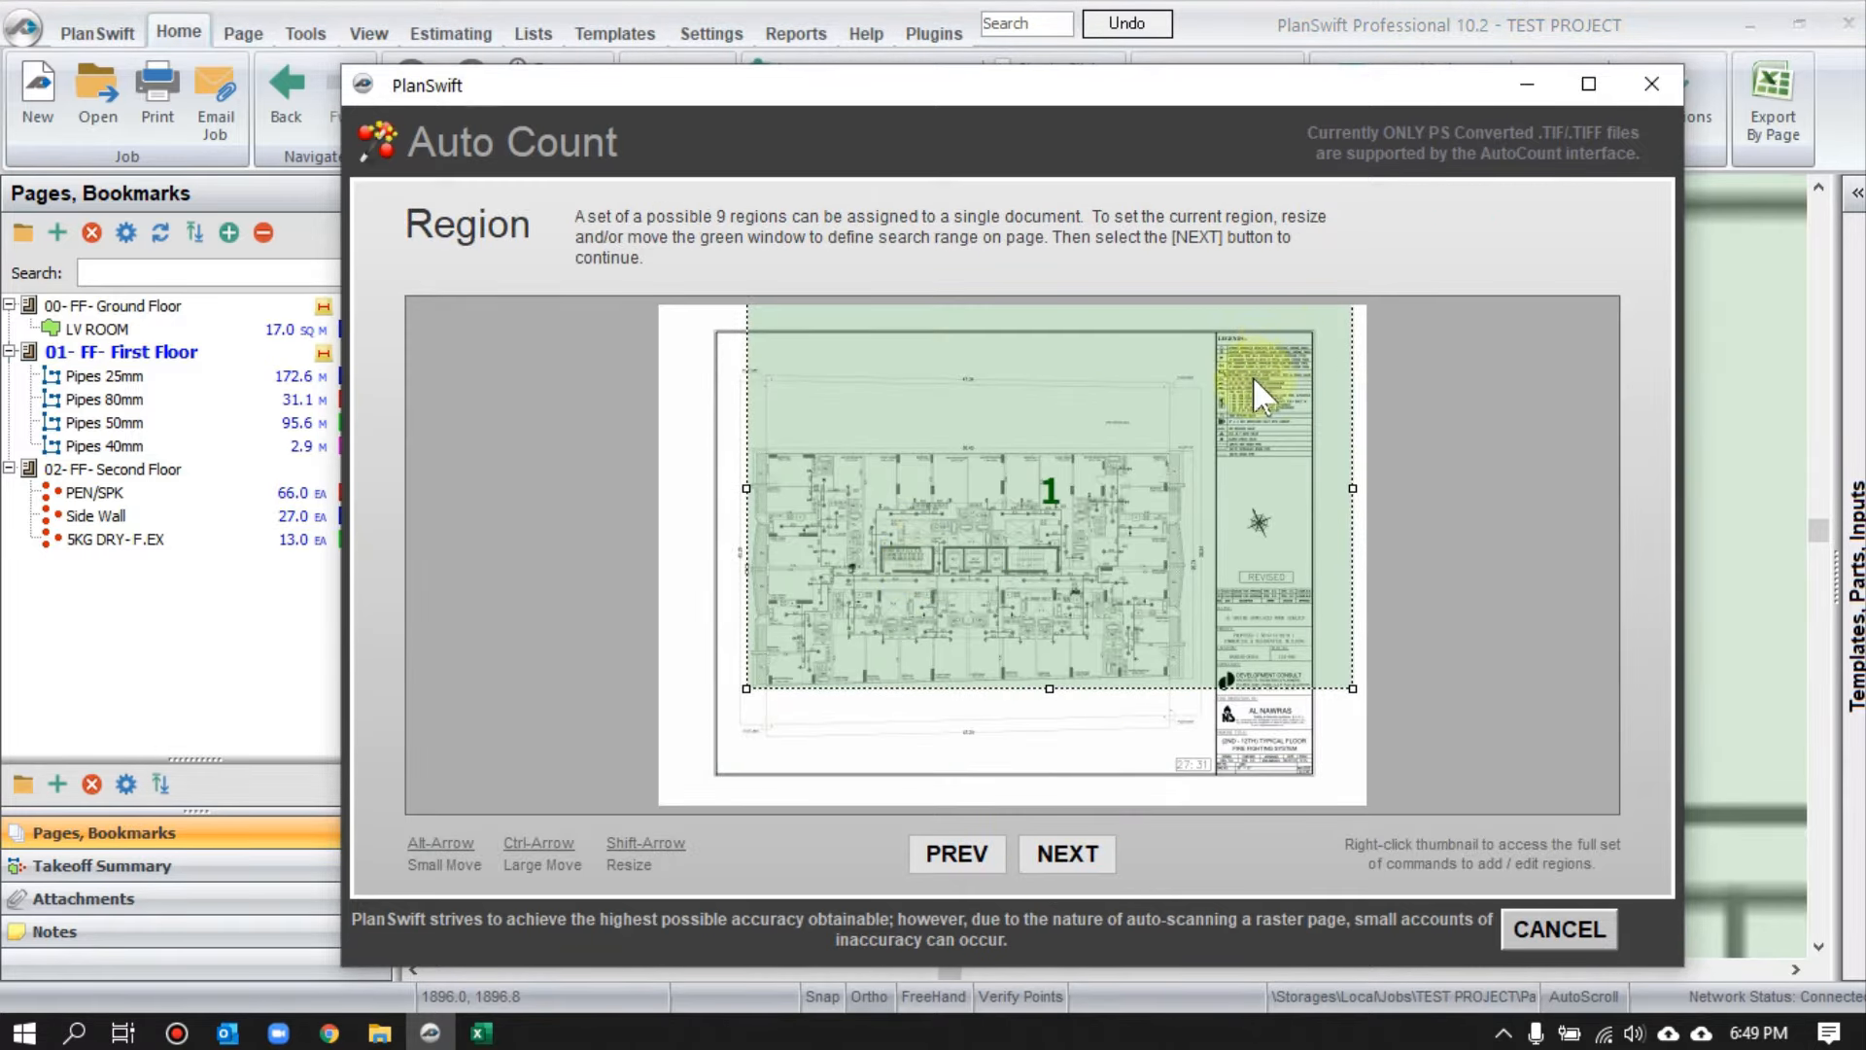
{"action": "left_click_drag", "start_coordinate": [1255, 382], "coordinate": [1153, 457]}
{"action": "left_click_drag", "start_coordinate": [864, 609], "coordinate": [944, 539]}
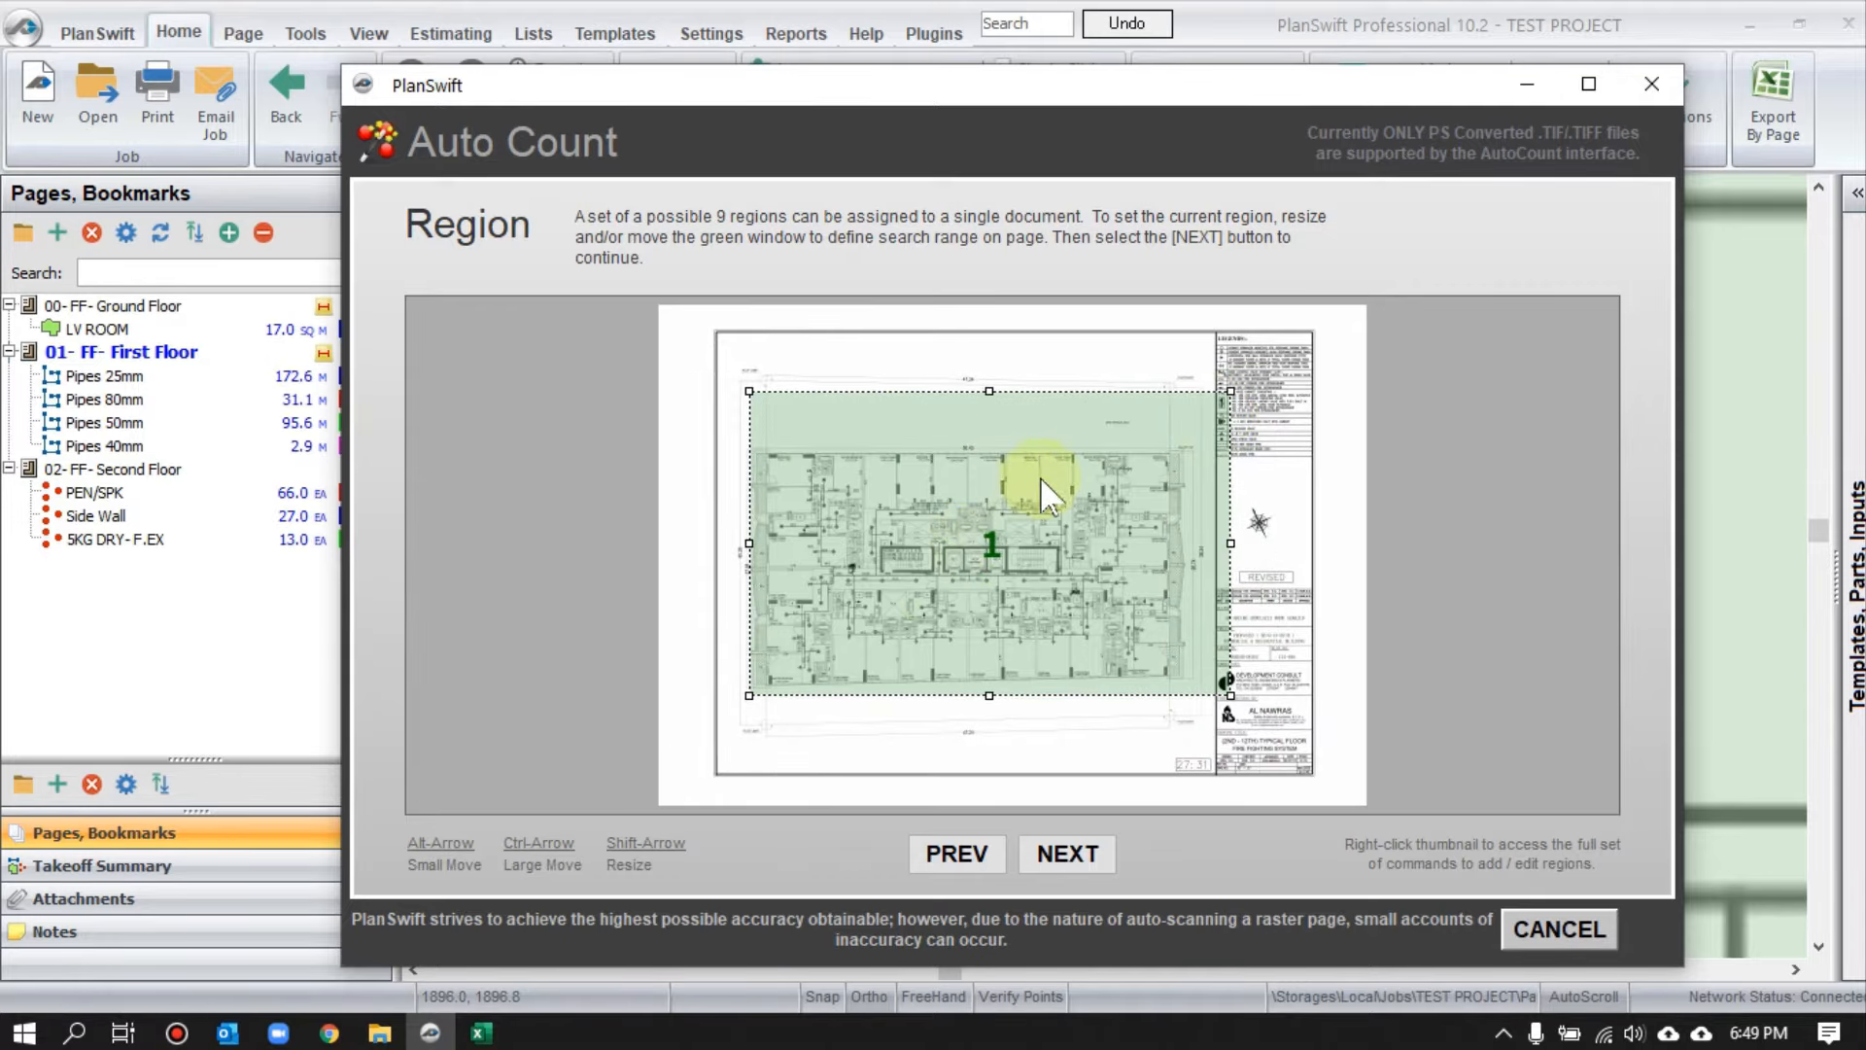
{"action": "left_click_drag", "start_coordinate": [1231, 391], "coordinate": [1180, 447]}
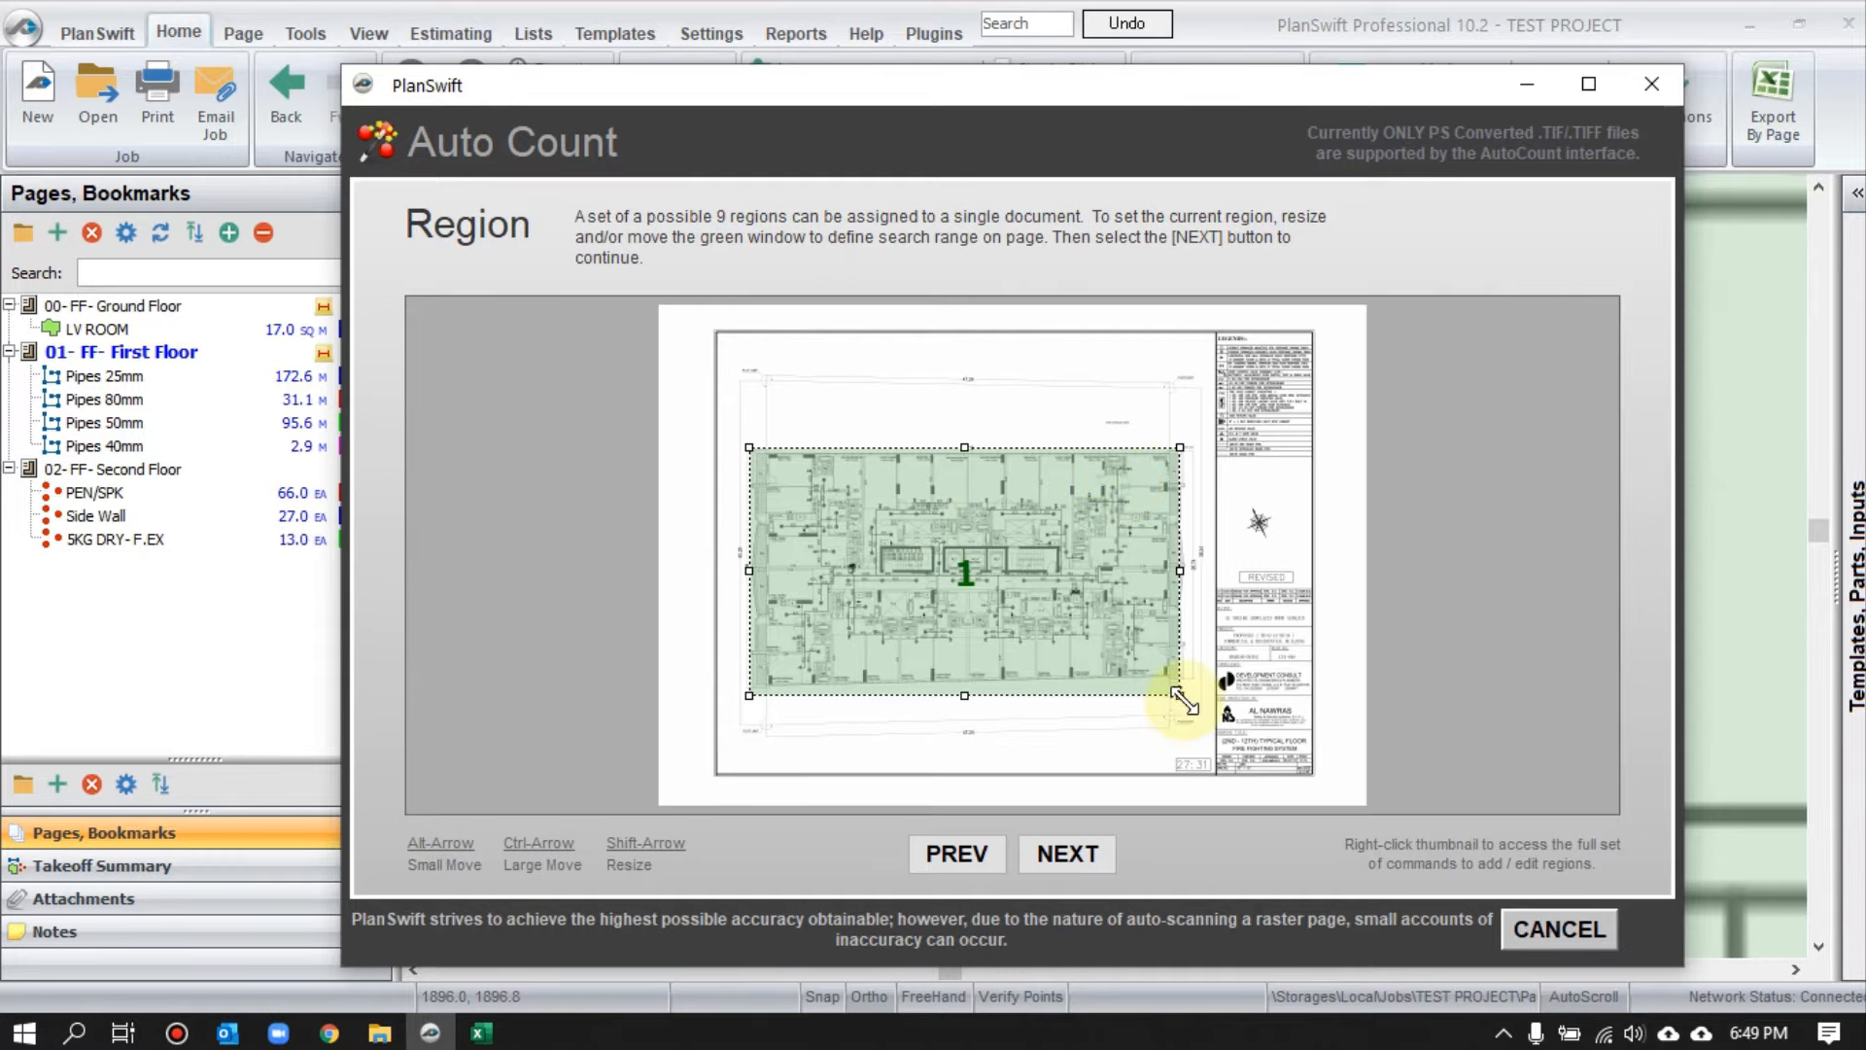
{"action": "mouse_move", "coordinate": [1184, 702]}
{"action": "left_mouse_down"}
{"action": "mouse_move", "coordinate": [1016, 595]}
{"action": "mouse_move", "coordinate": [1183, 682]}
{"action": "left_mouse_up"}
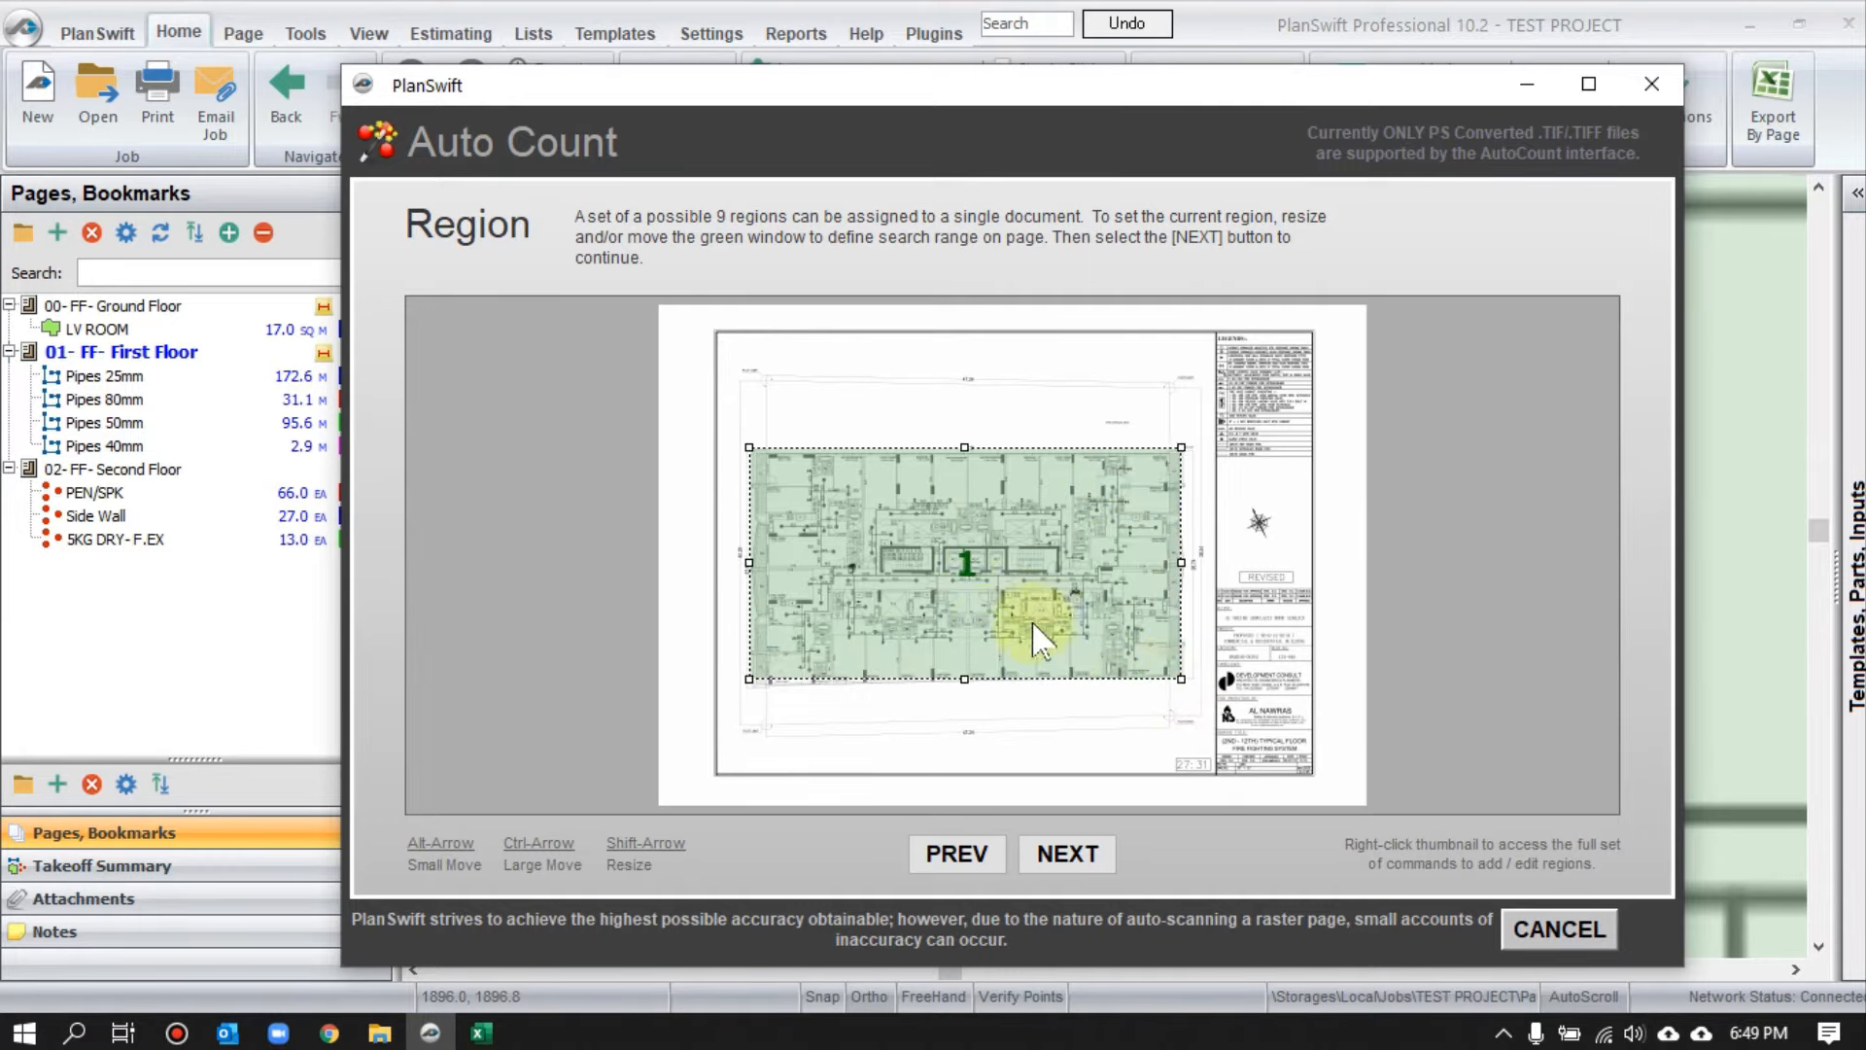
{"action": "left_click", "coordinate": [1066, 855]}
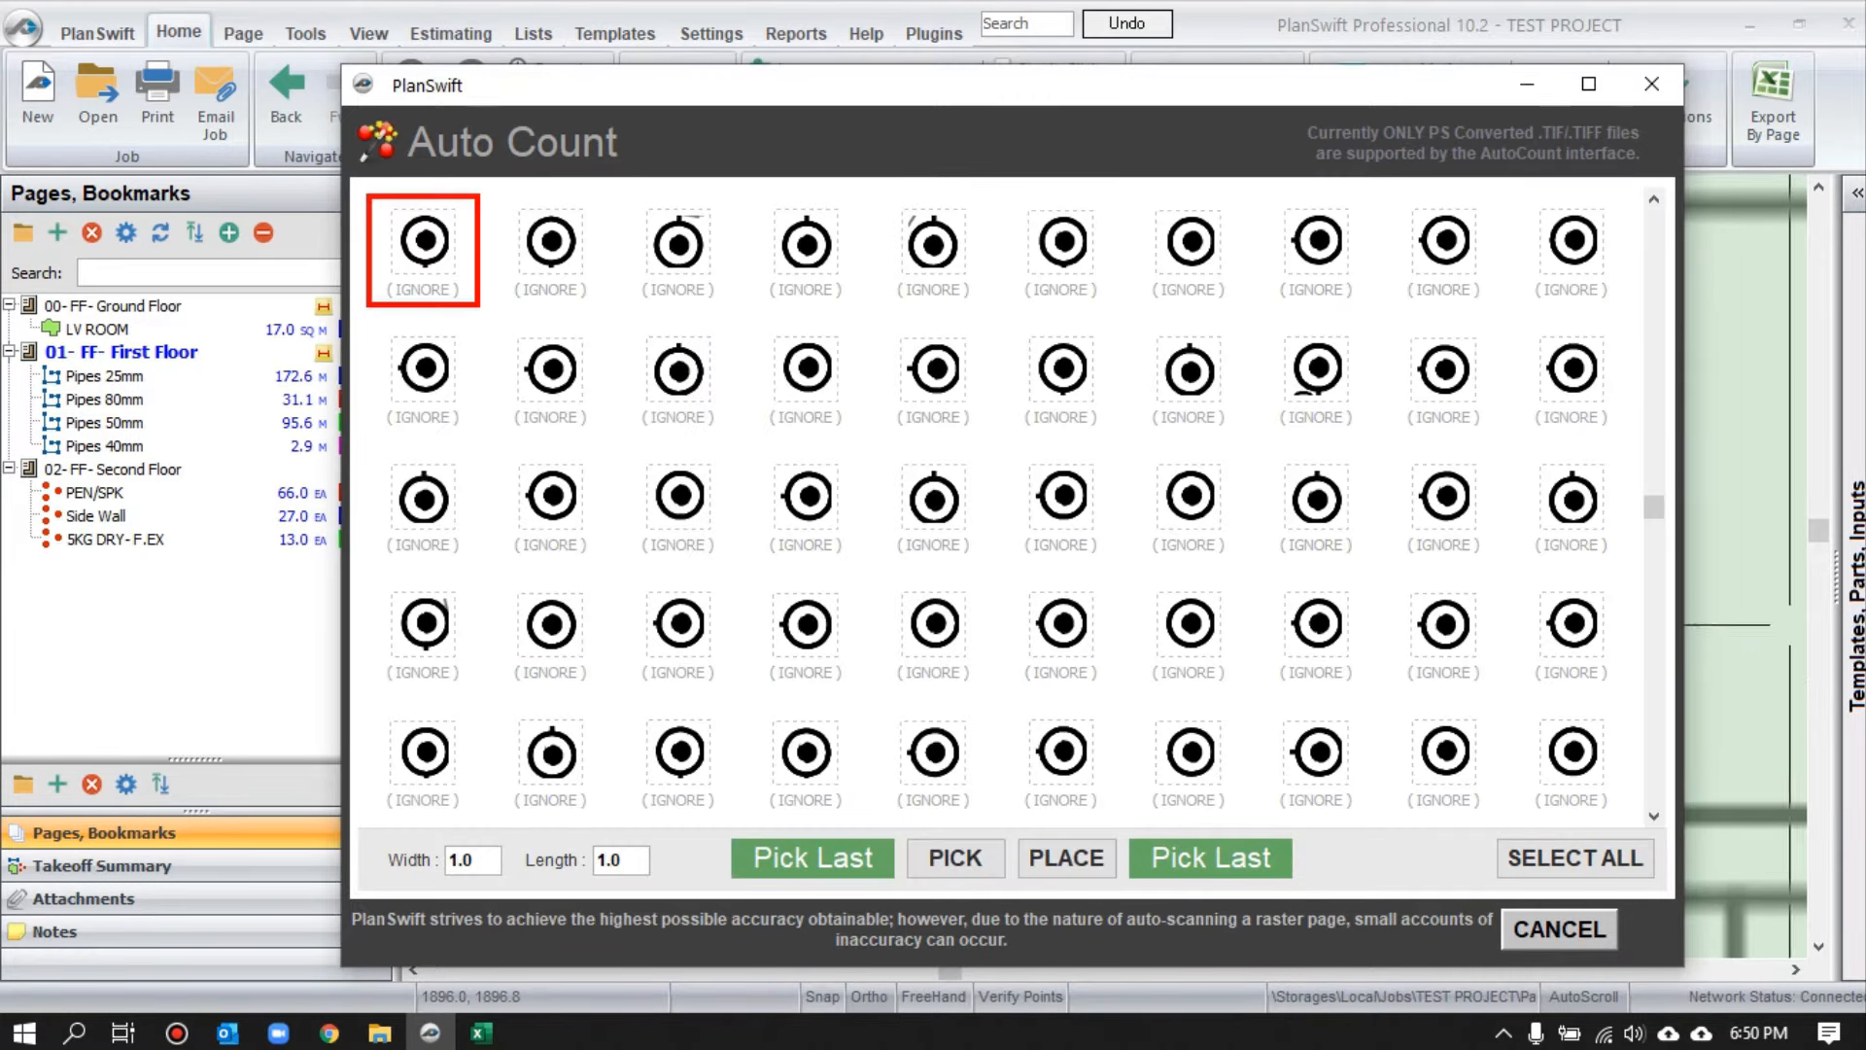
- Mark all the found sprinkler matches for placement, check them through the end of the list, and place them as PEN counts
{"action": "left_click", "coordinate": [550, 250]}
{"action": "left_click", "coordinate": [678, 250]}
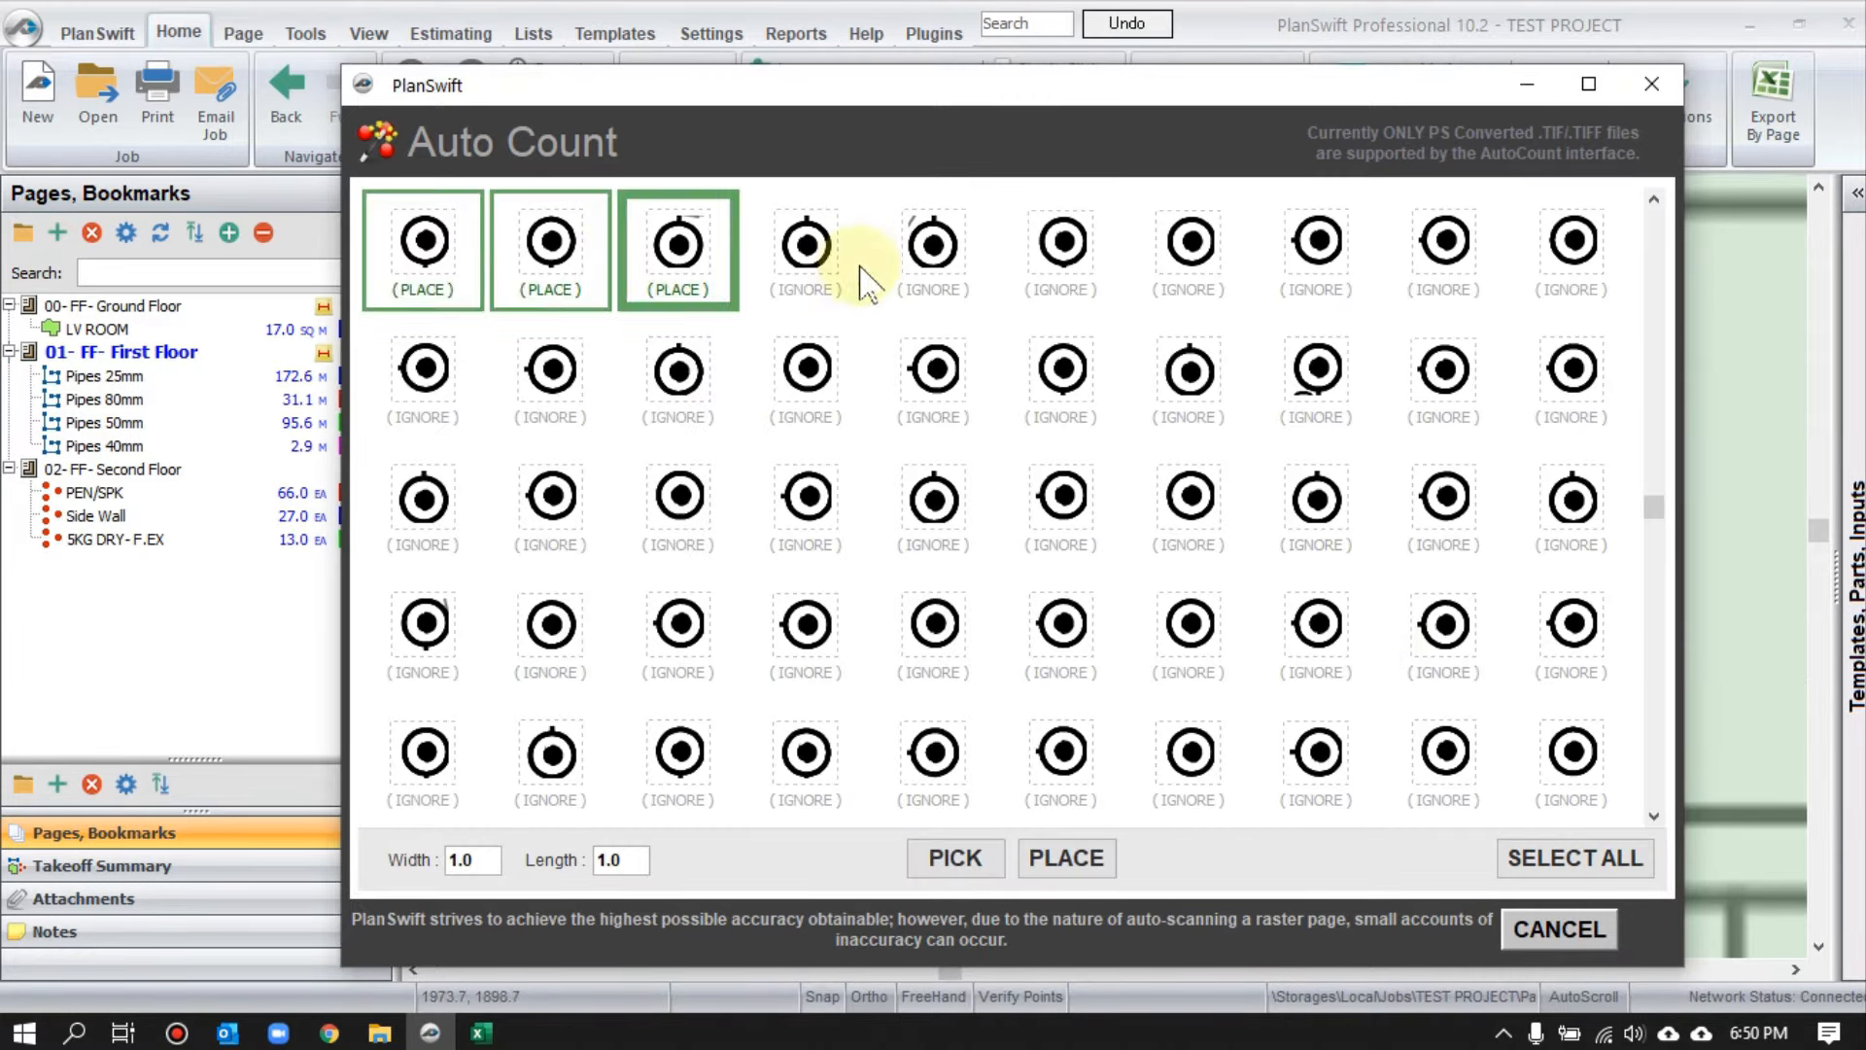
{"action": "left_click", "coordinate": [836, 257]}
{"action": "left_click", "coordinate": [1063, 249]}
{"action": "left_click", "coordinate": [1062, 249]}
{"action": "left_click", "coordinate": [1317, 250]}
{"action": "left_click", "coordinate": [1446, 250]}
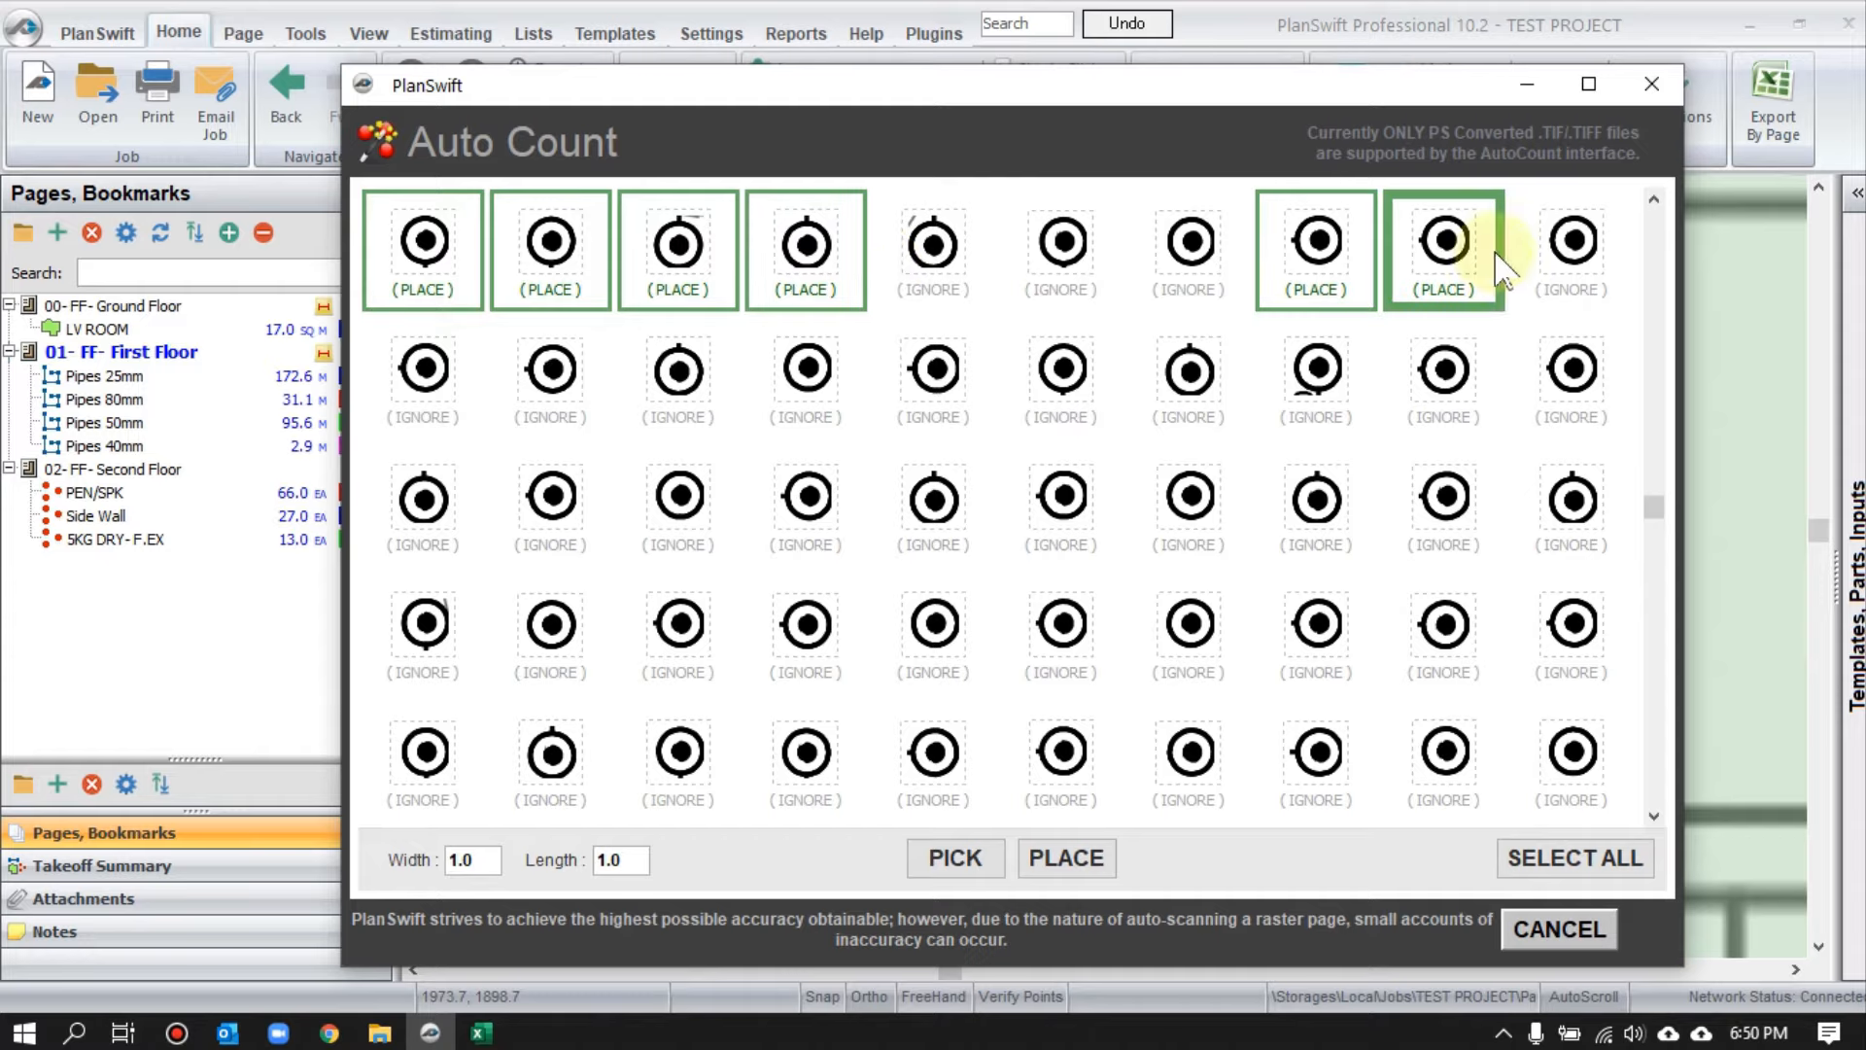
{"action": "left_click", "coordinate": [1575, 860]}
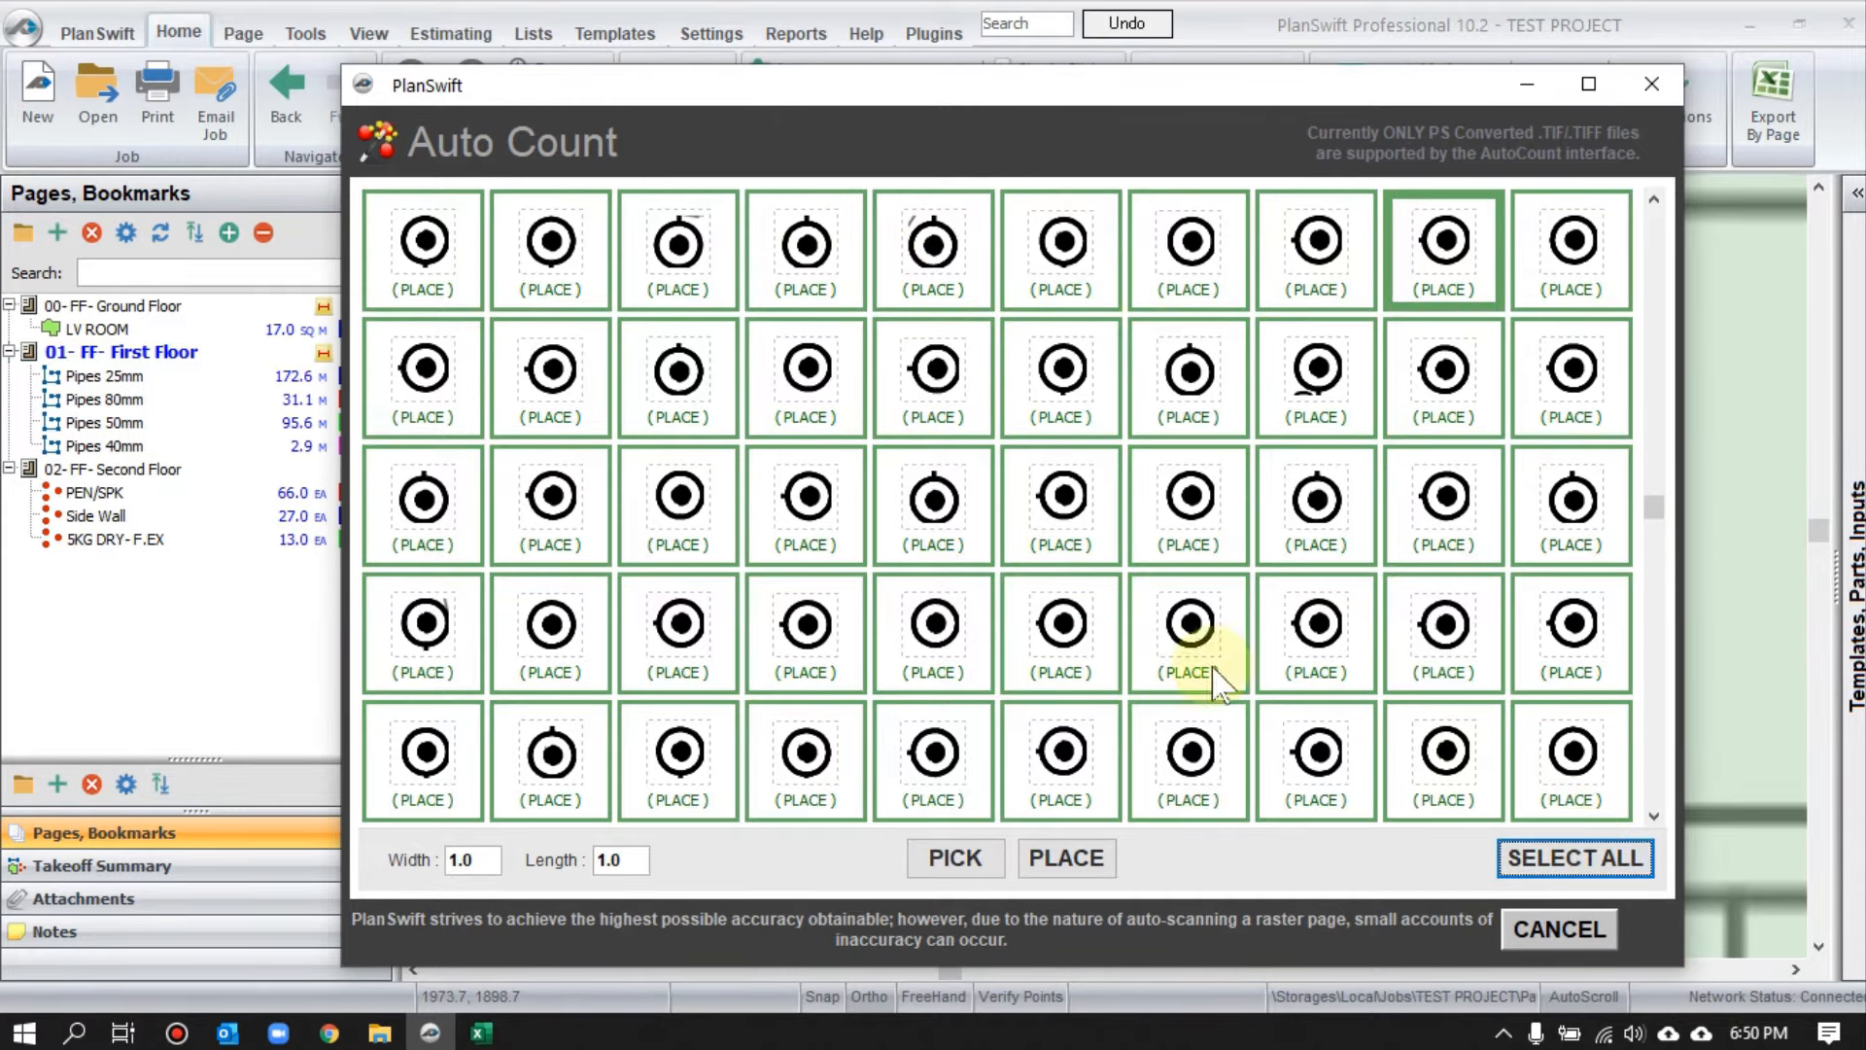
{"action": "left_click", "coordinate": [1130, 391]}
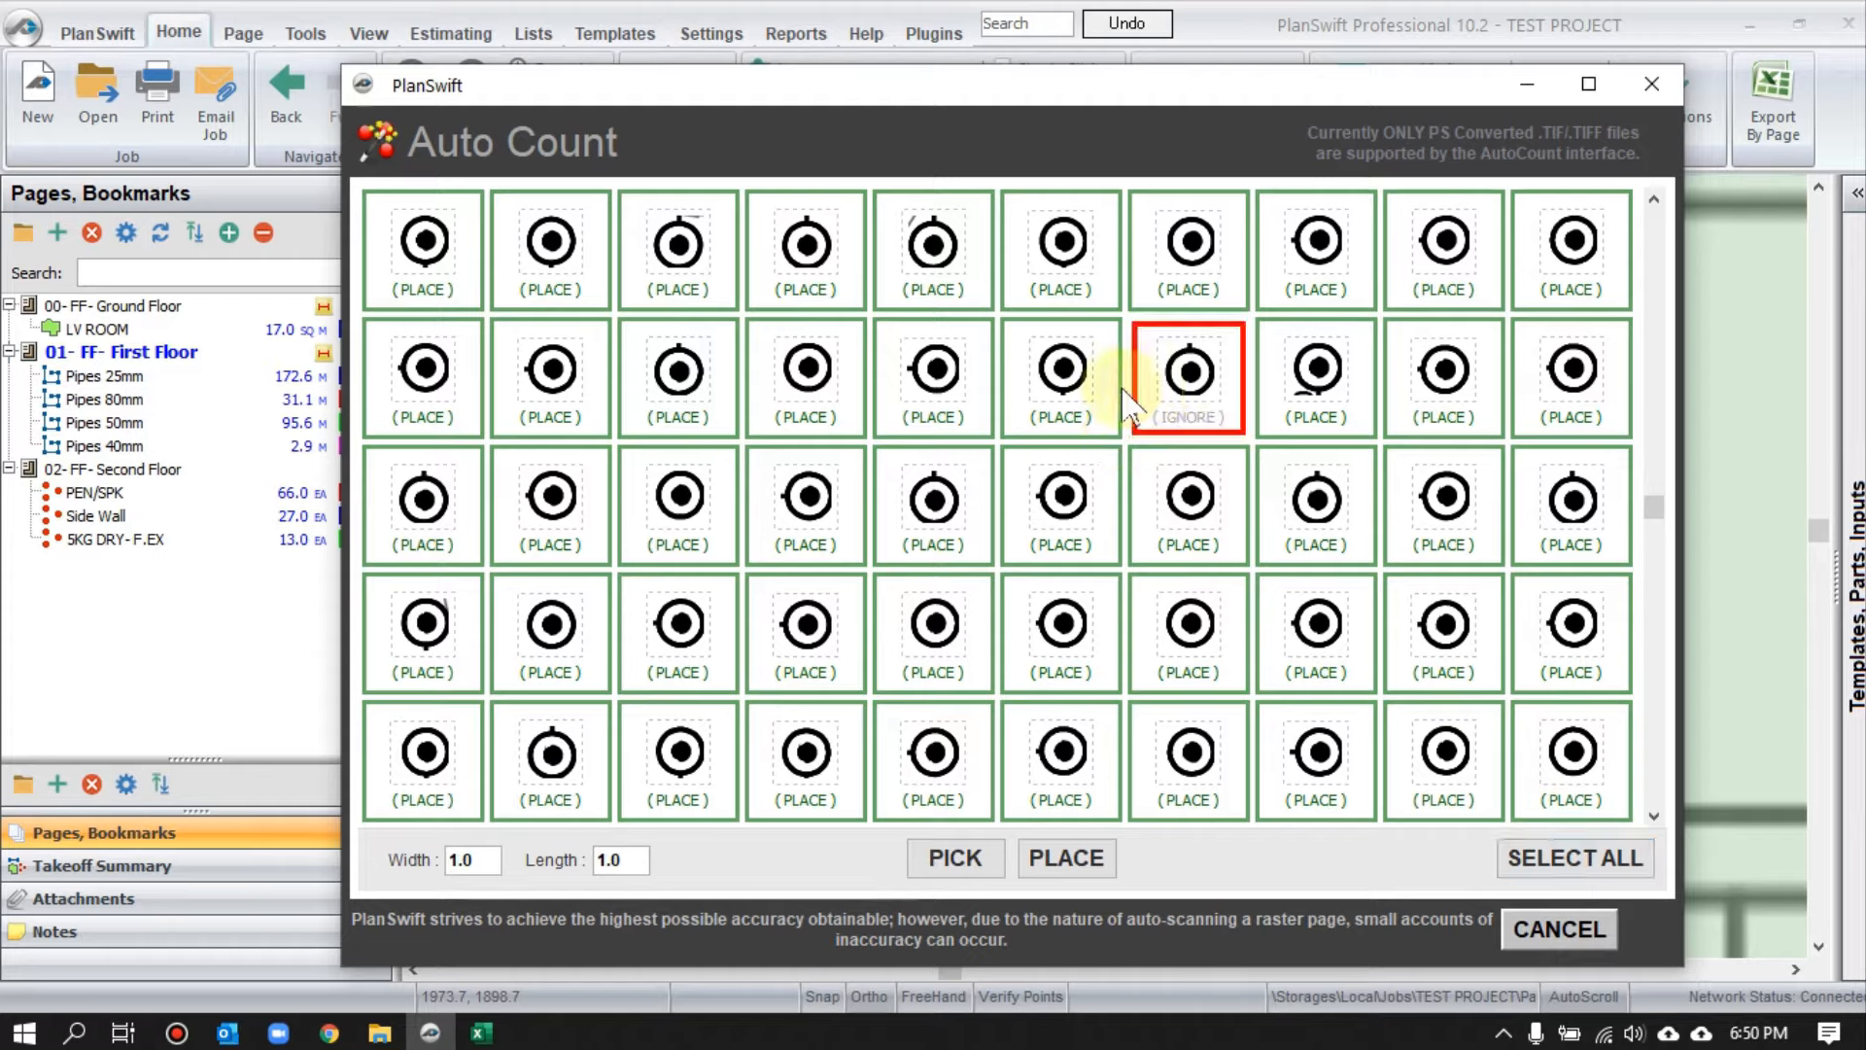
{"action": "left_click", "coordinate": [1186, 405]}
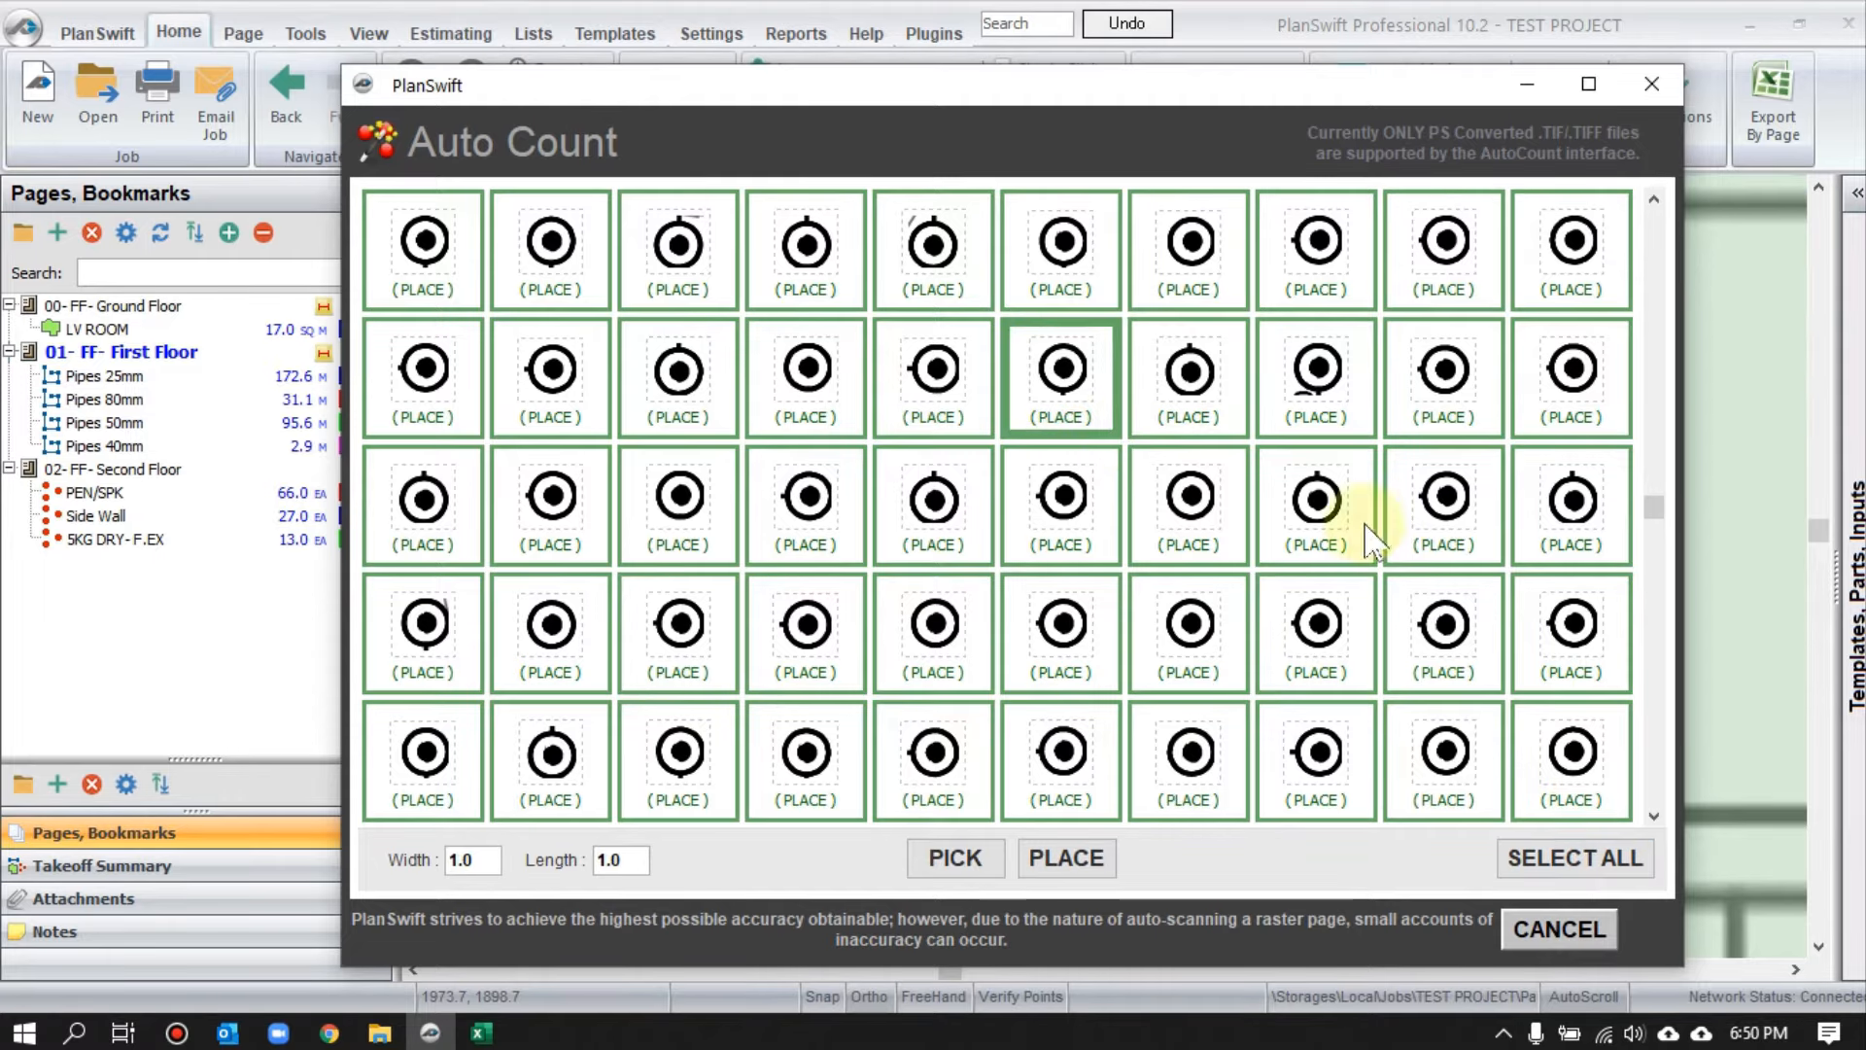
{"action": "left_click_drag", "start_coordinate": [1650, 505], "coordinate": [1668, 818]}
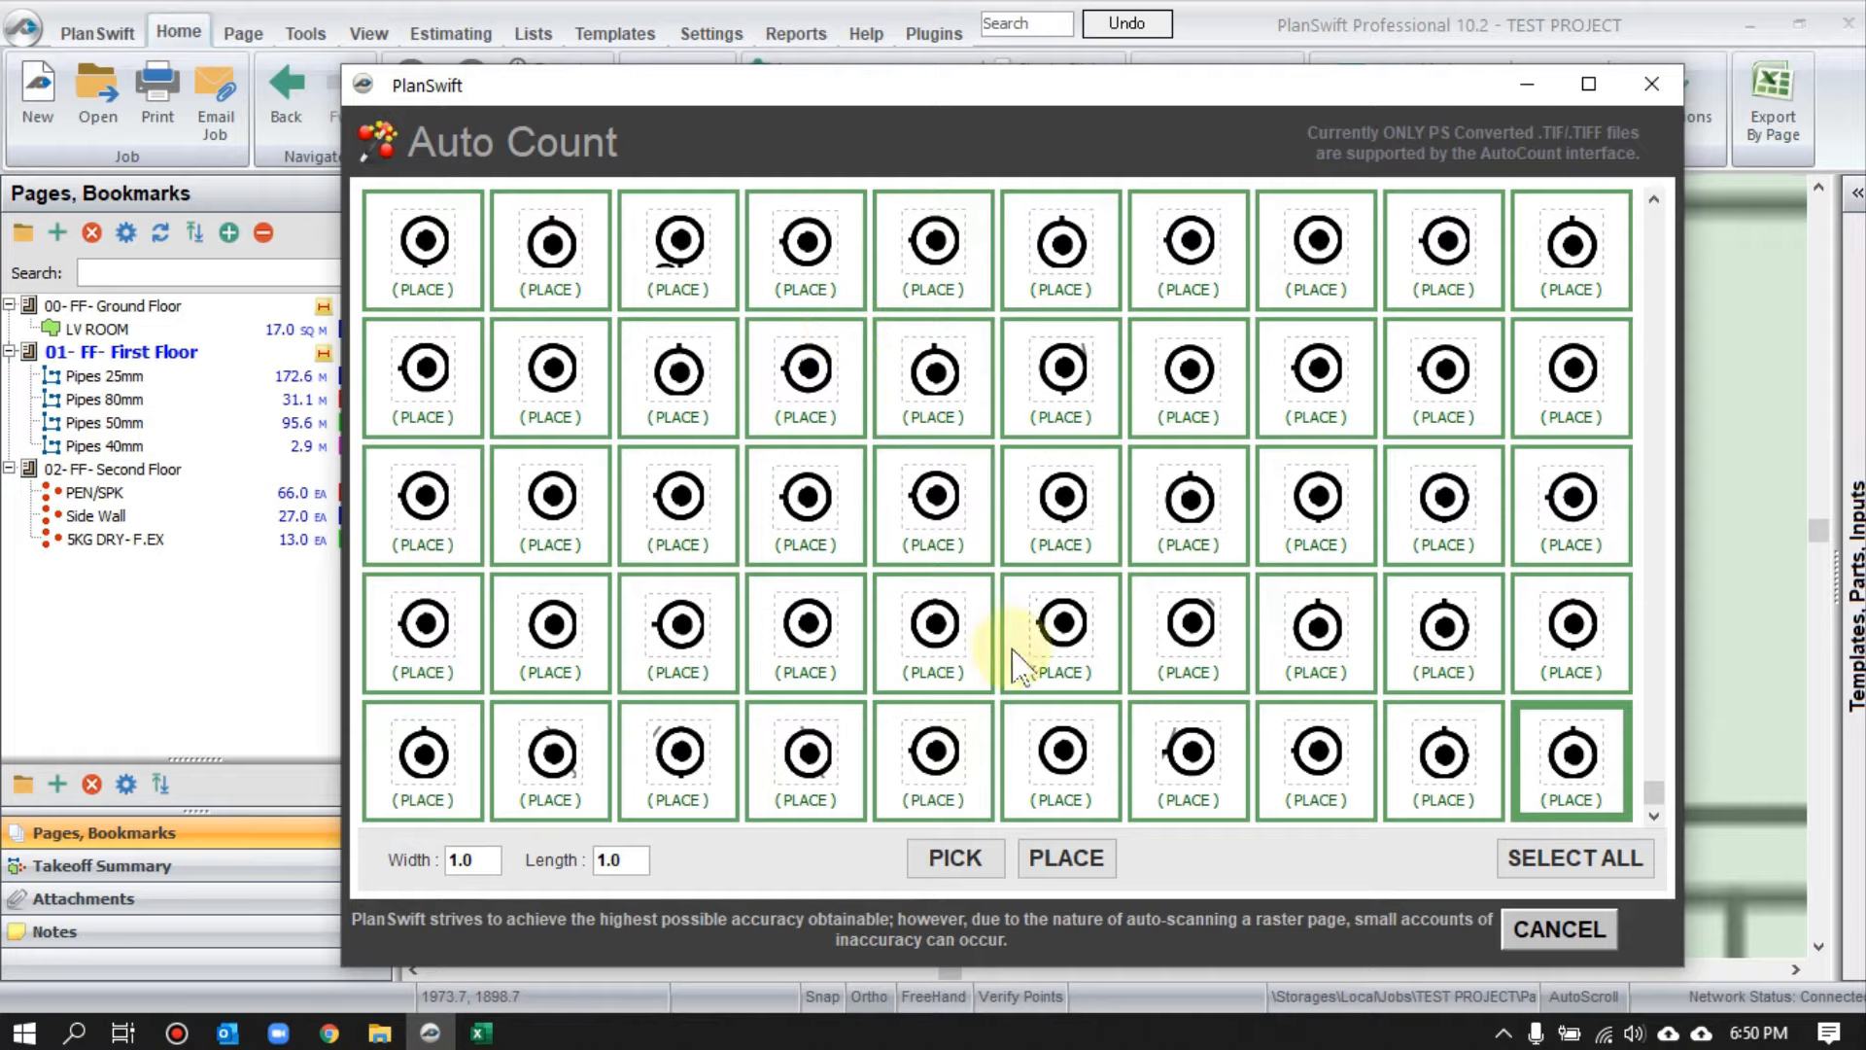
{"action": "left_click", "coordinate": [1067, 857]}
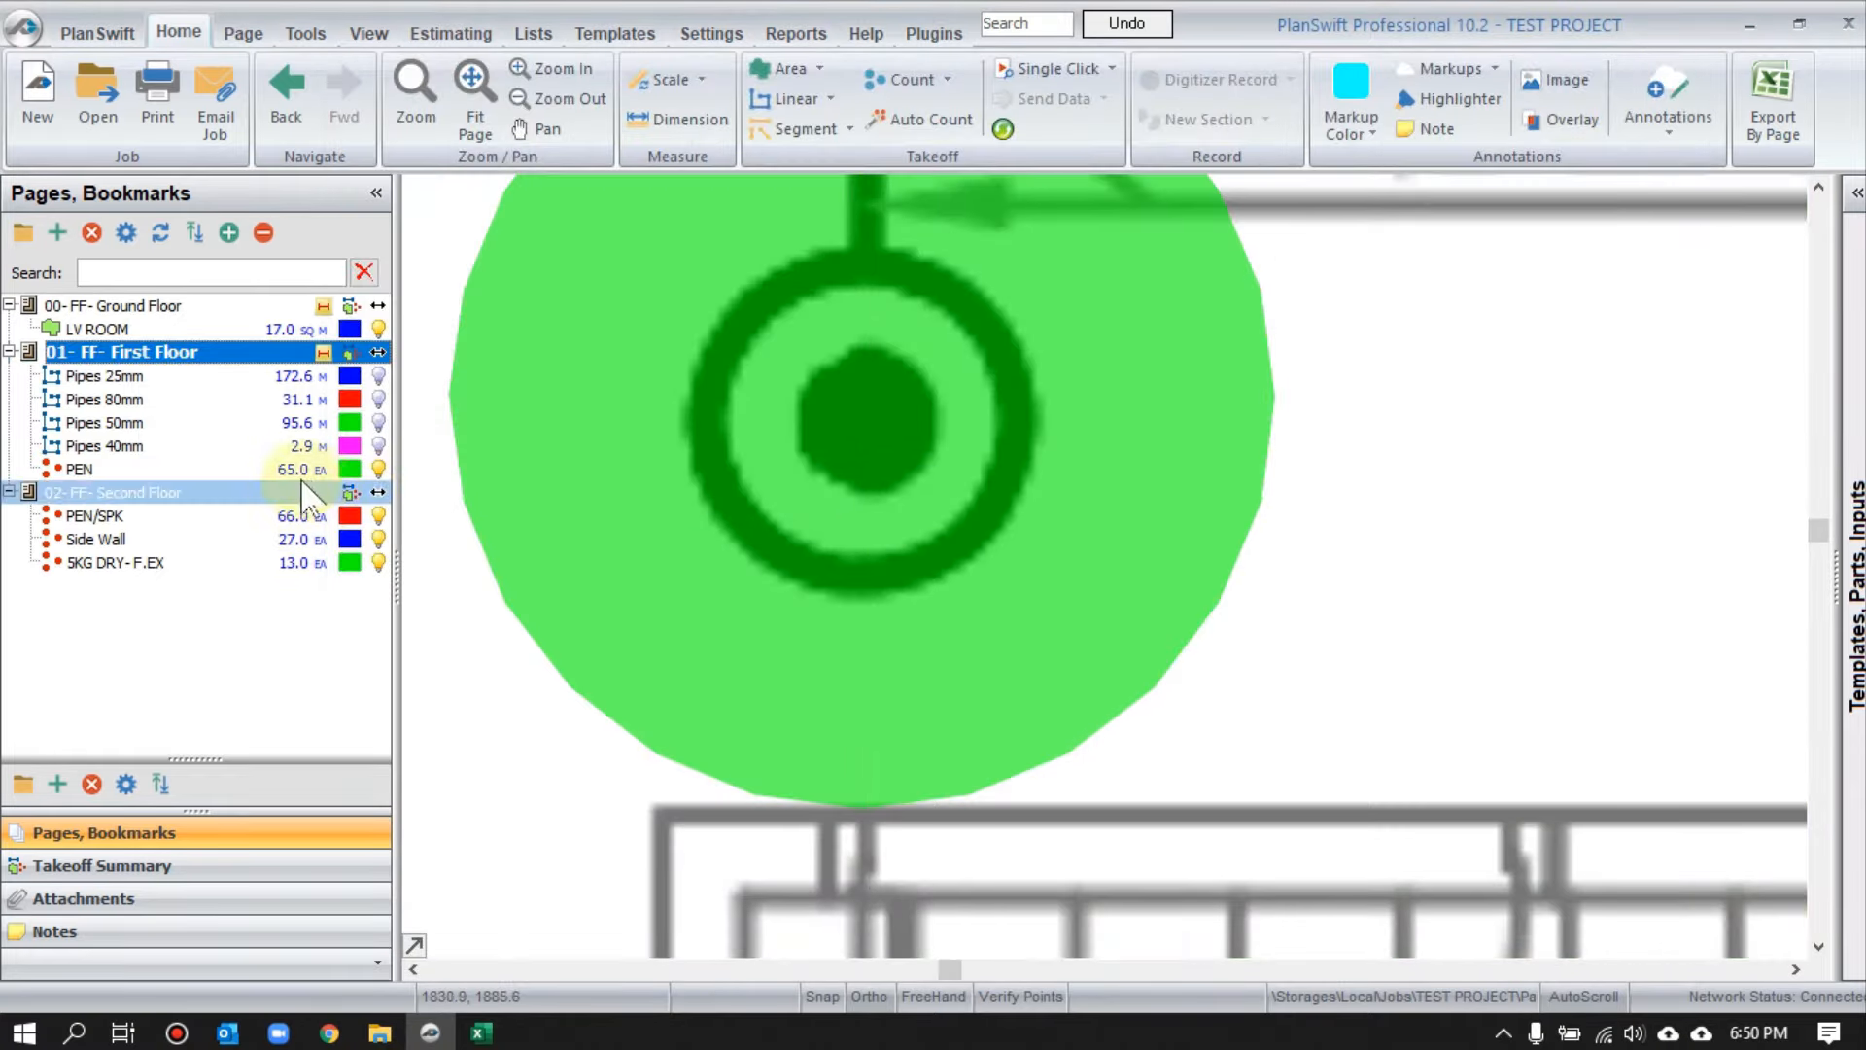
- Examine the placed PEN counts across the first floor plan against the sprinkler symbols
{"action": "left_click", "coordinate": [284, 474]}
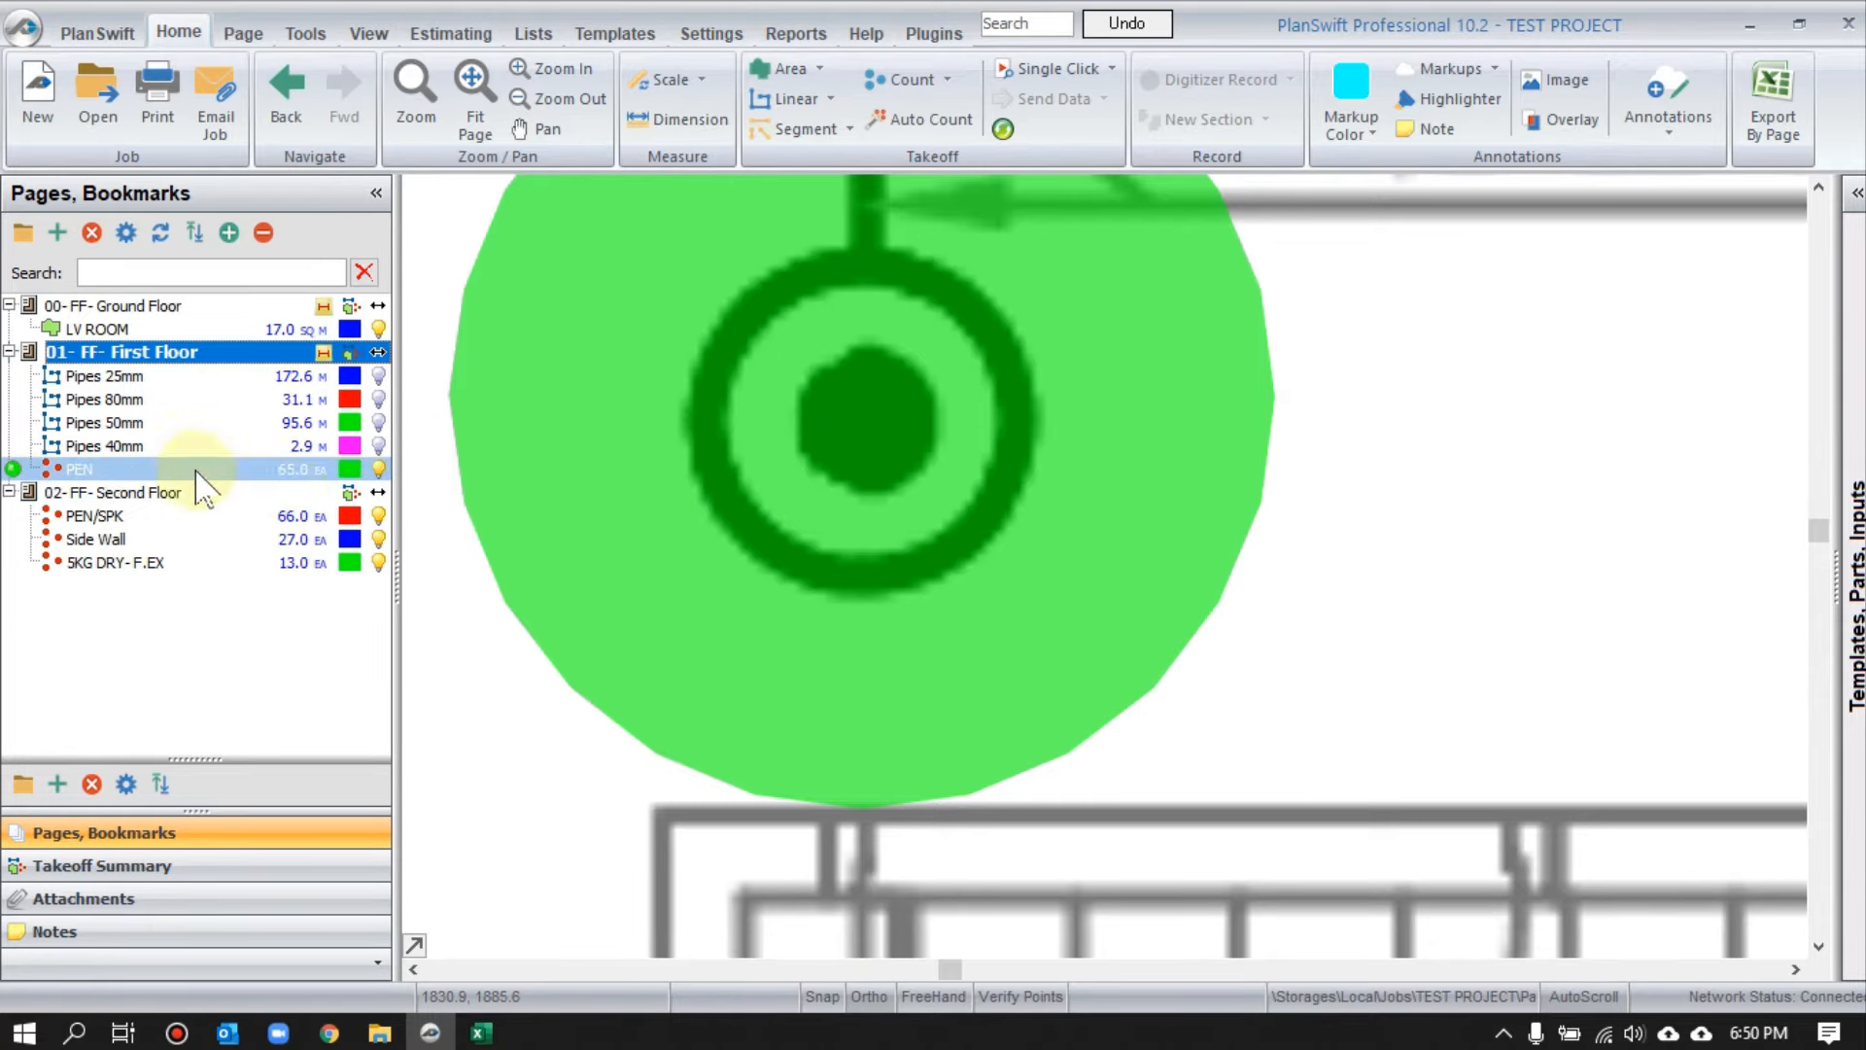
{"action": "scroll", "coordinate": [583, 430], "scroll_direction": "down", "scroll_amount": 5}
{"action": "scroll", "coordinate": [783, 471], "scroll_direction": "up", "scroll_amount": 5}
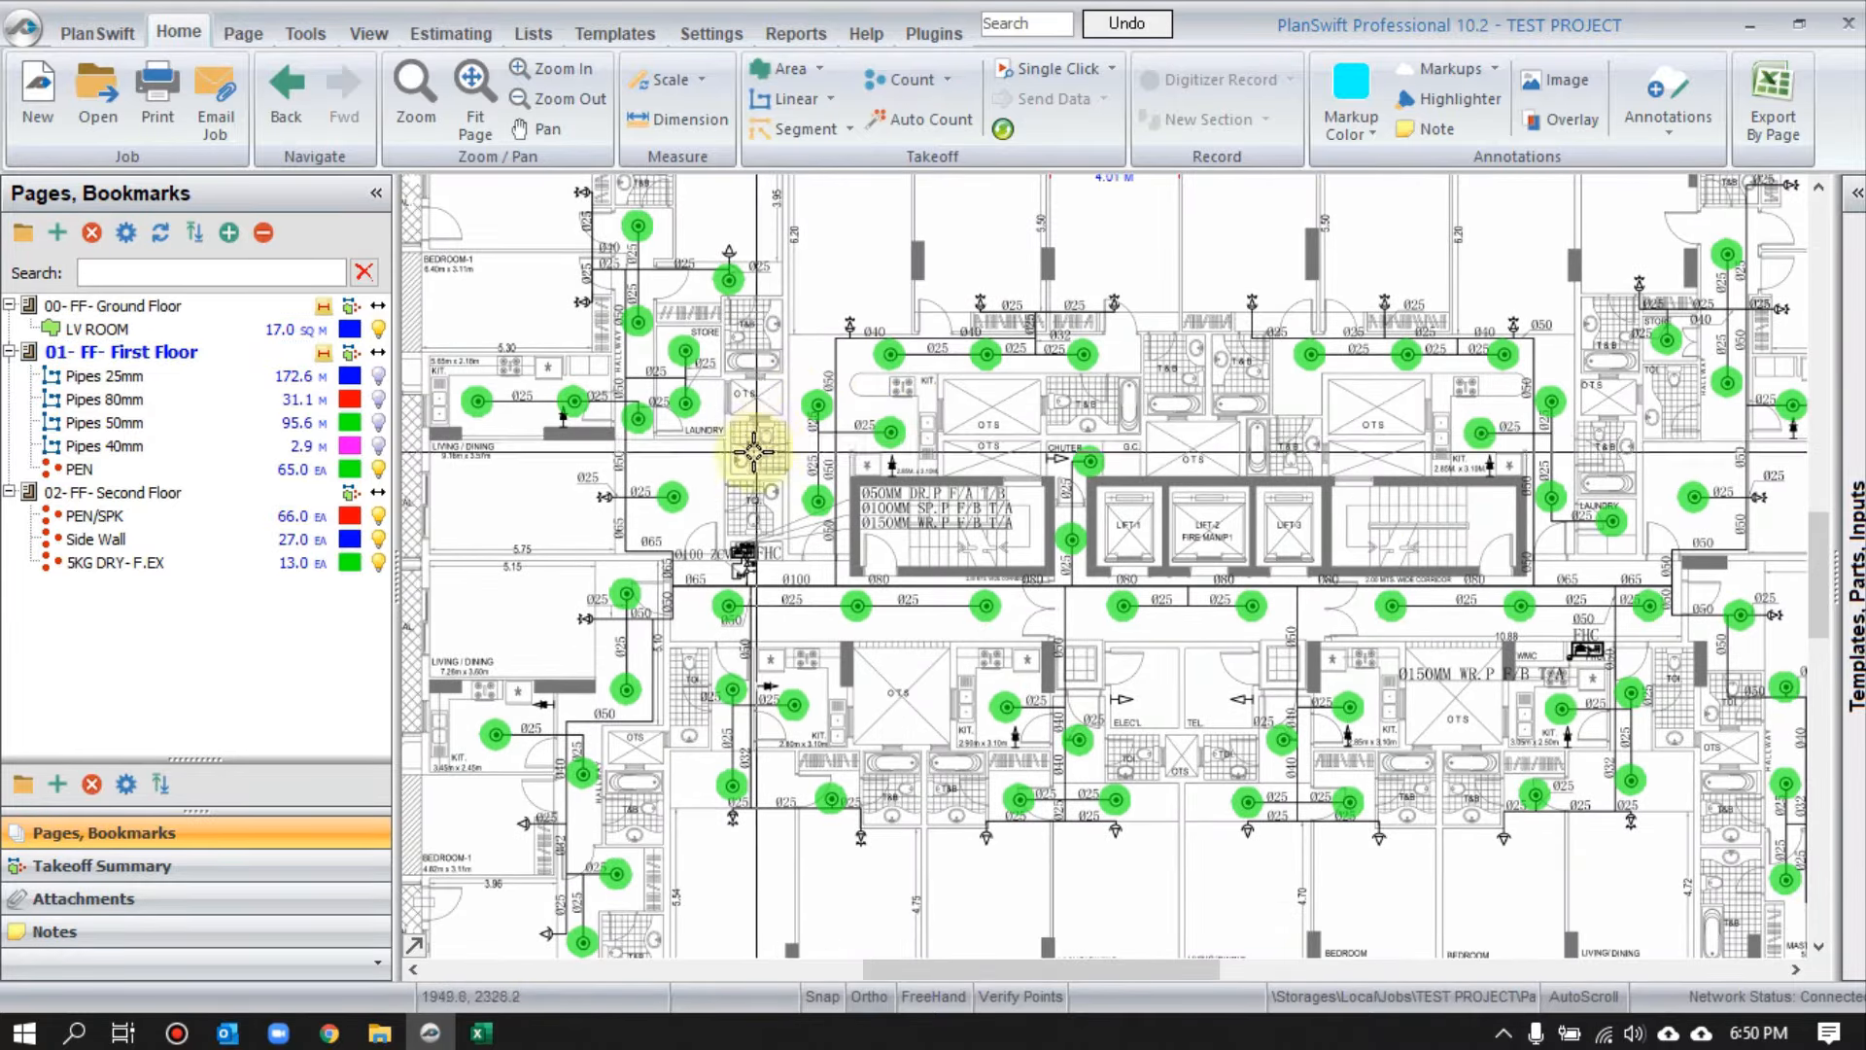
{"action": "left_click_drag", "start_coordinate": [739, 444], "coordinate": [788, 450]}
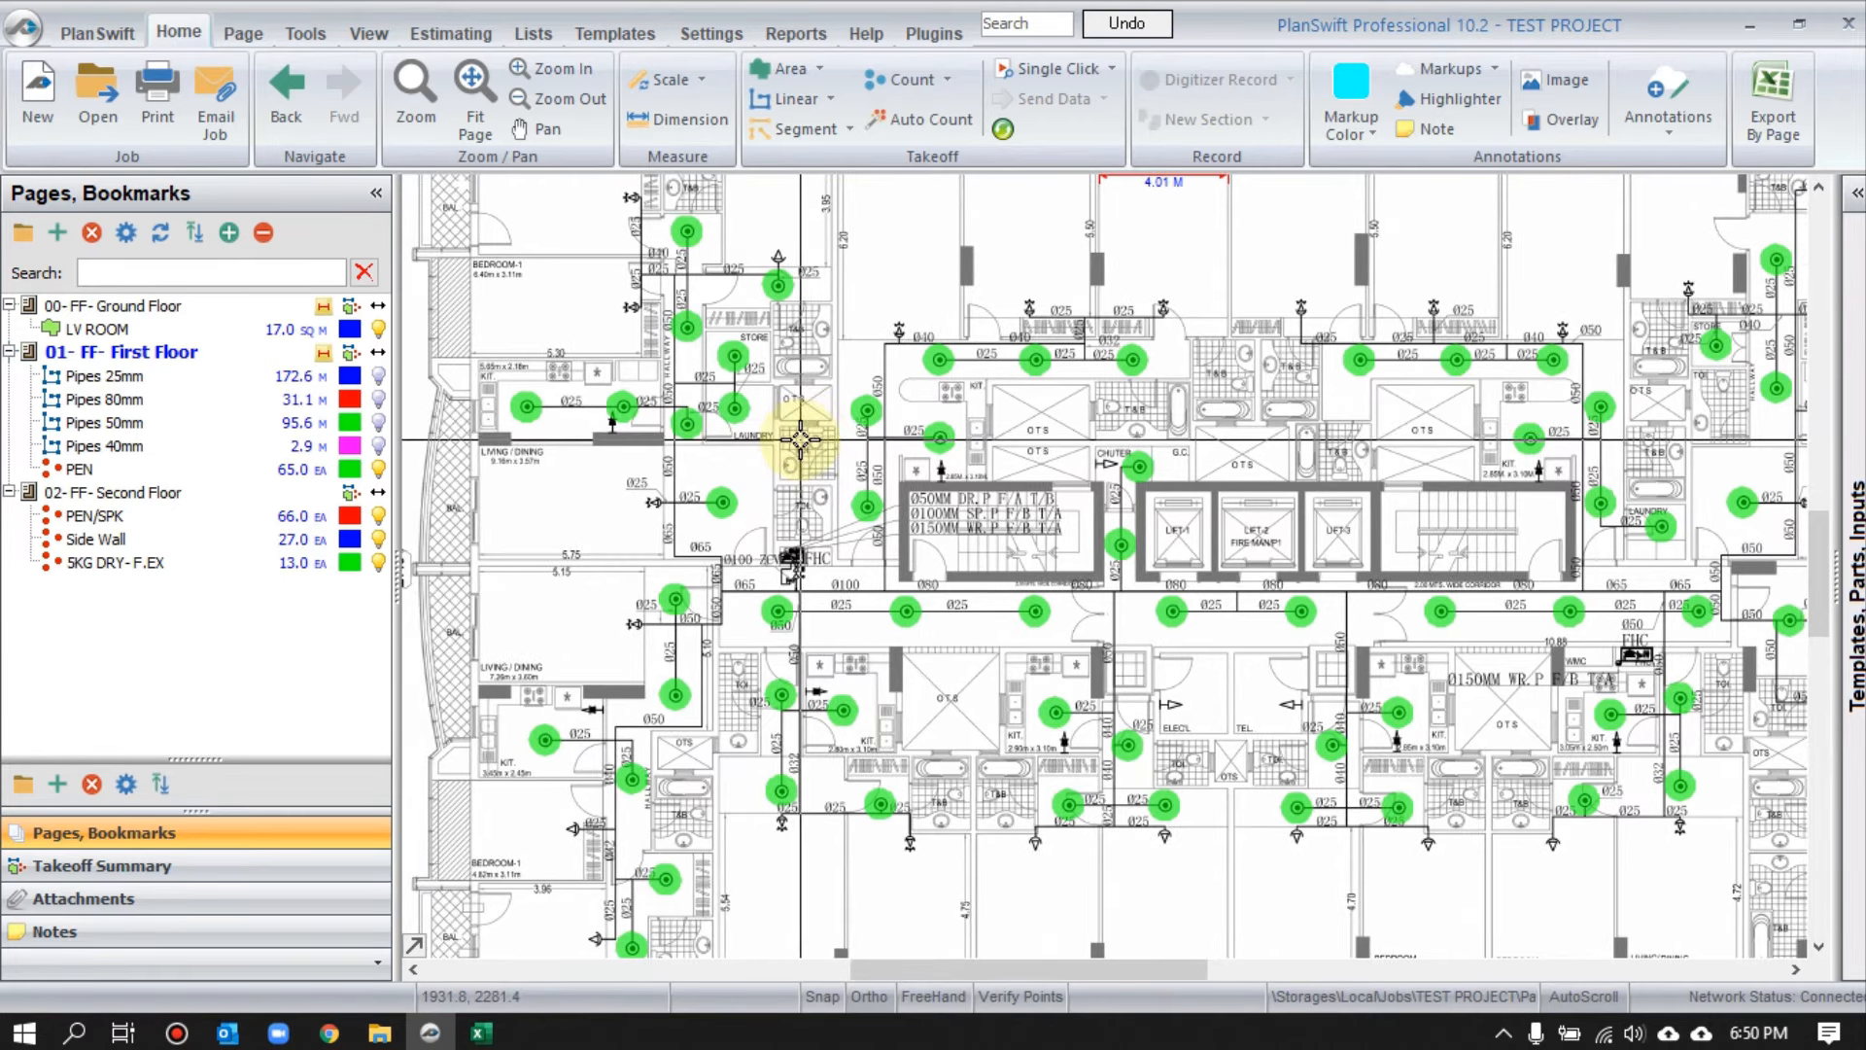
{"action": "left_click_drag", "start_coordinate": [786, 464], "coordinate": [921, 400]}
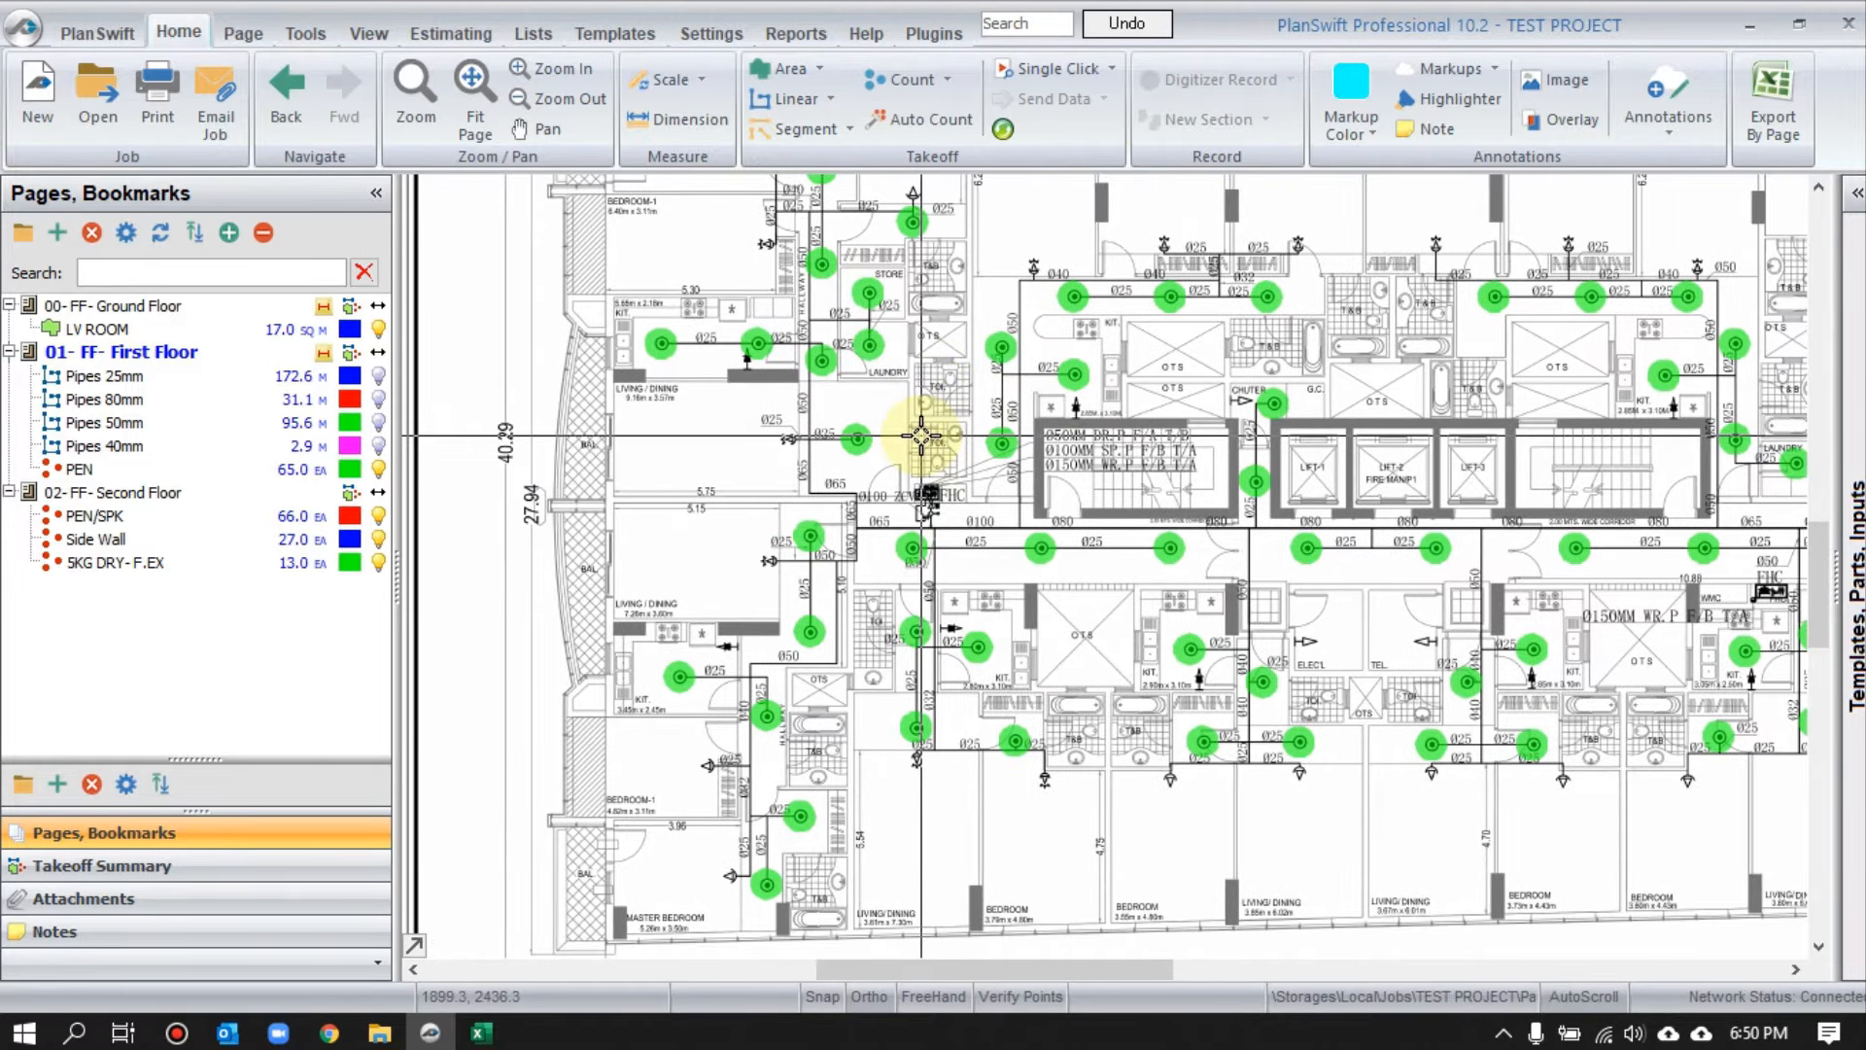
- Resume recording the PEN count, add four points in a column outside the building's right-hand balconies, and stop recording
{"action": "left_click", "coordinate": [16, 470]}
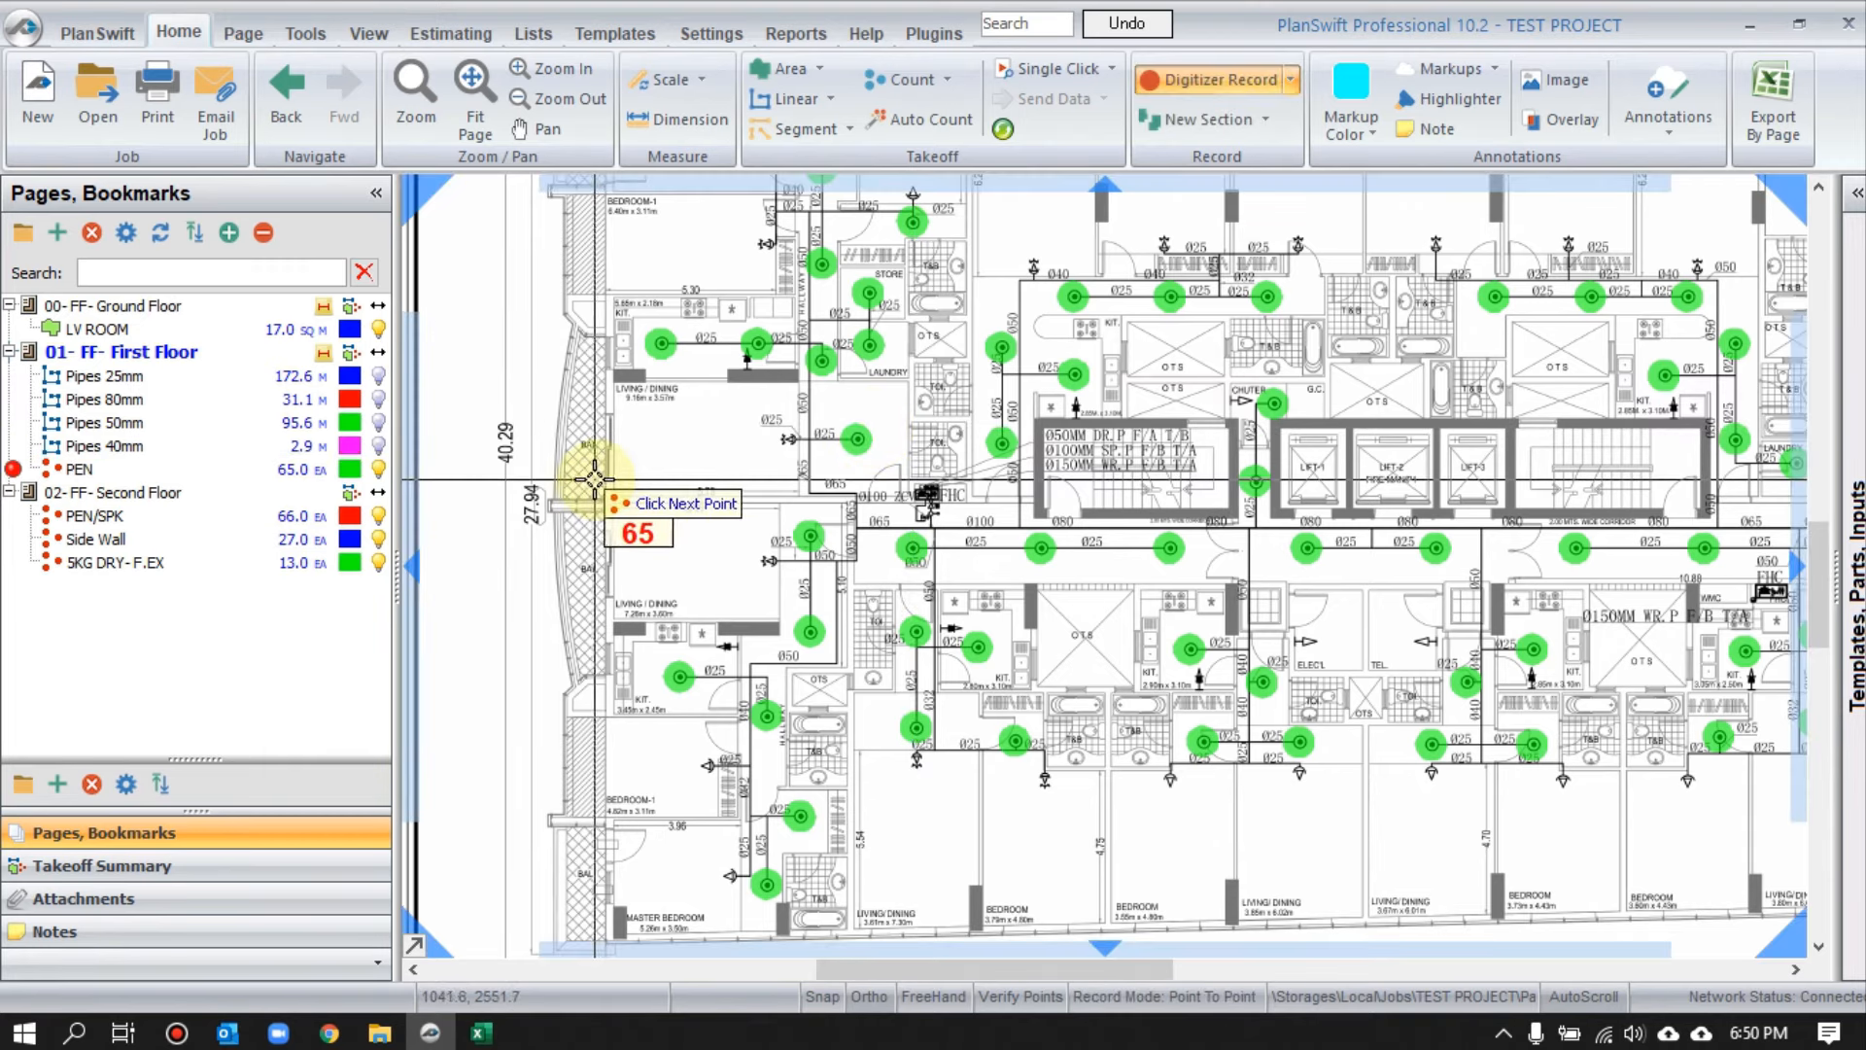
{"action": "left_click_drag", "start_coordinate": [1178, 438], "coordinate": [1006, 649]}
{"action": "left_click_drag", "start_coordinate": [1377, 564], "coordinate": [1024, 564]}
{"action": "left_click_drag", "start_coordinate": [1409, 535], "coordinate": [1173, 524]}
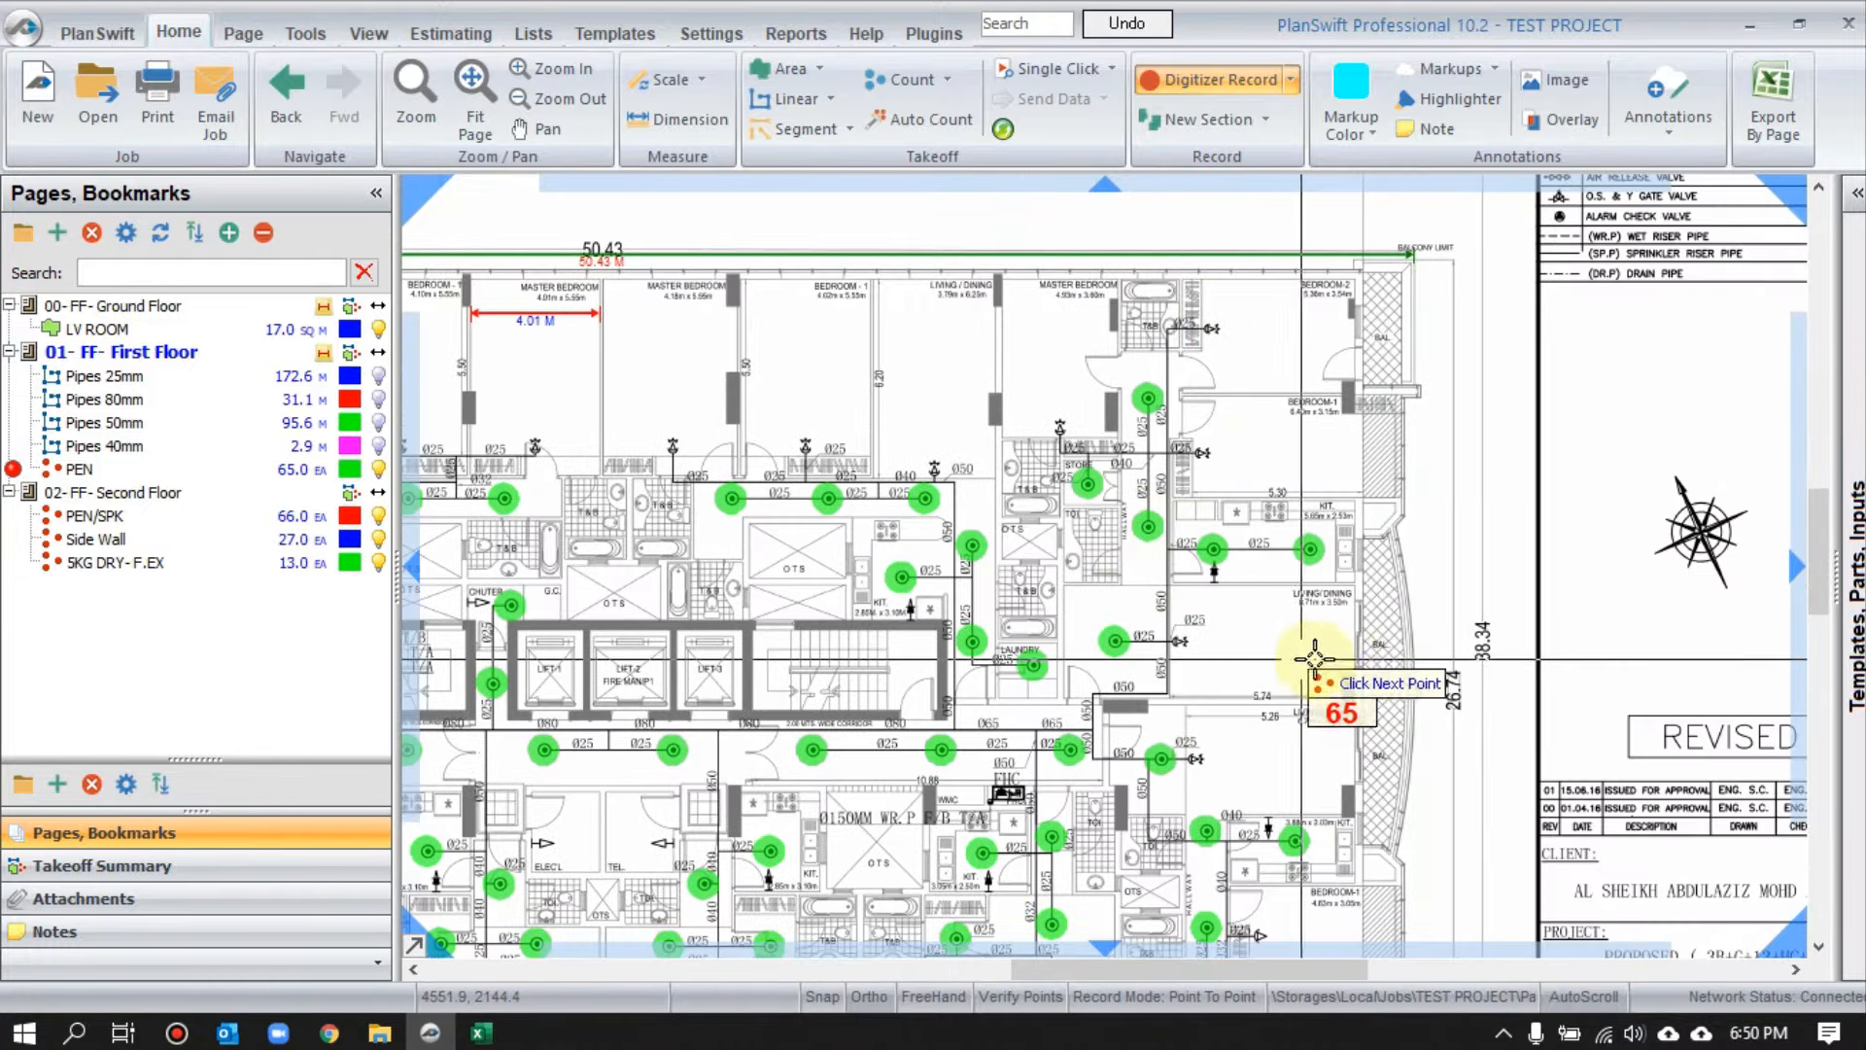
{"action": "scroll", "coordinate": [1435, 592], "scroll_direction": "up", "scroll_amount": 1}
{"action": "left_click", "coordinate": [1475, 419]}
{"action": "left_click", "coordinate": [1482, 498]}
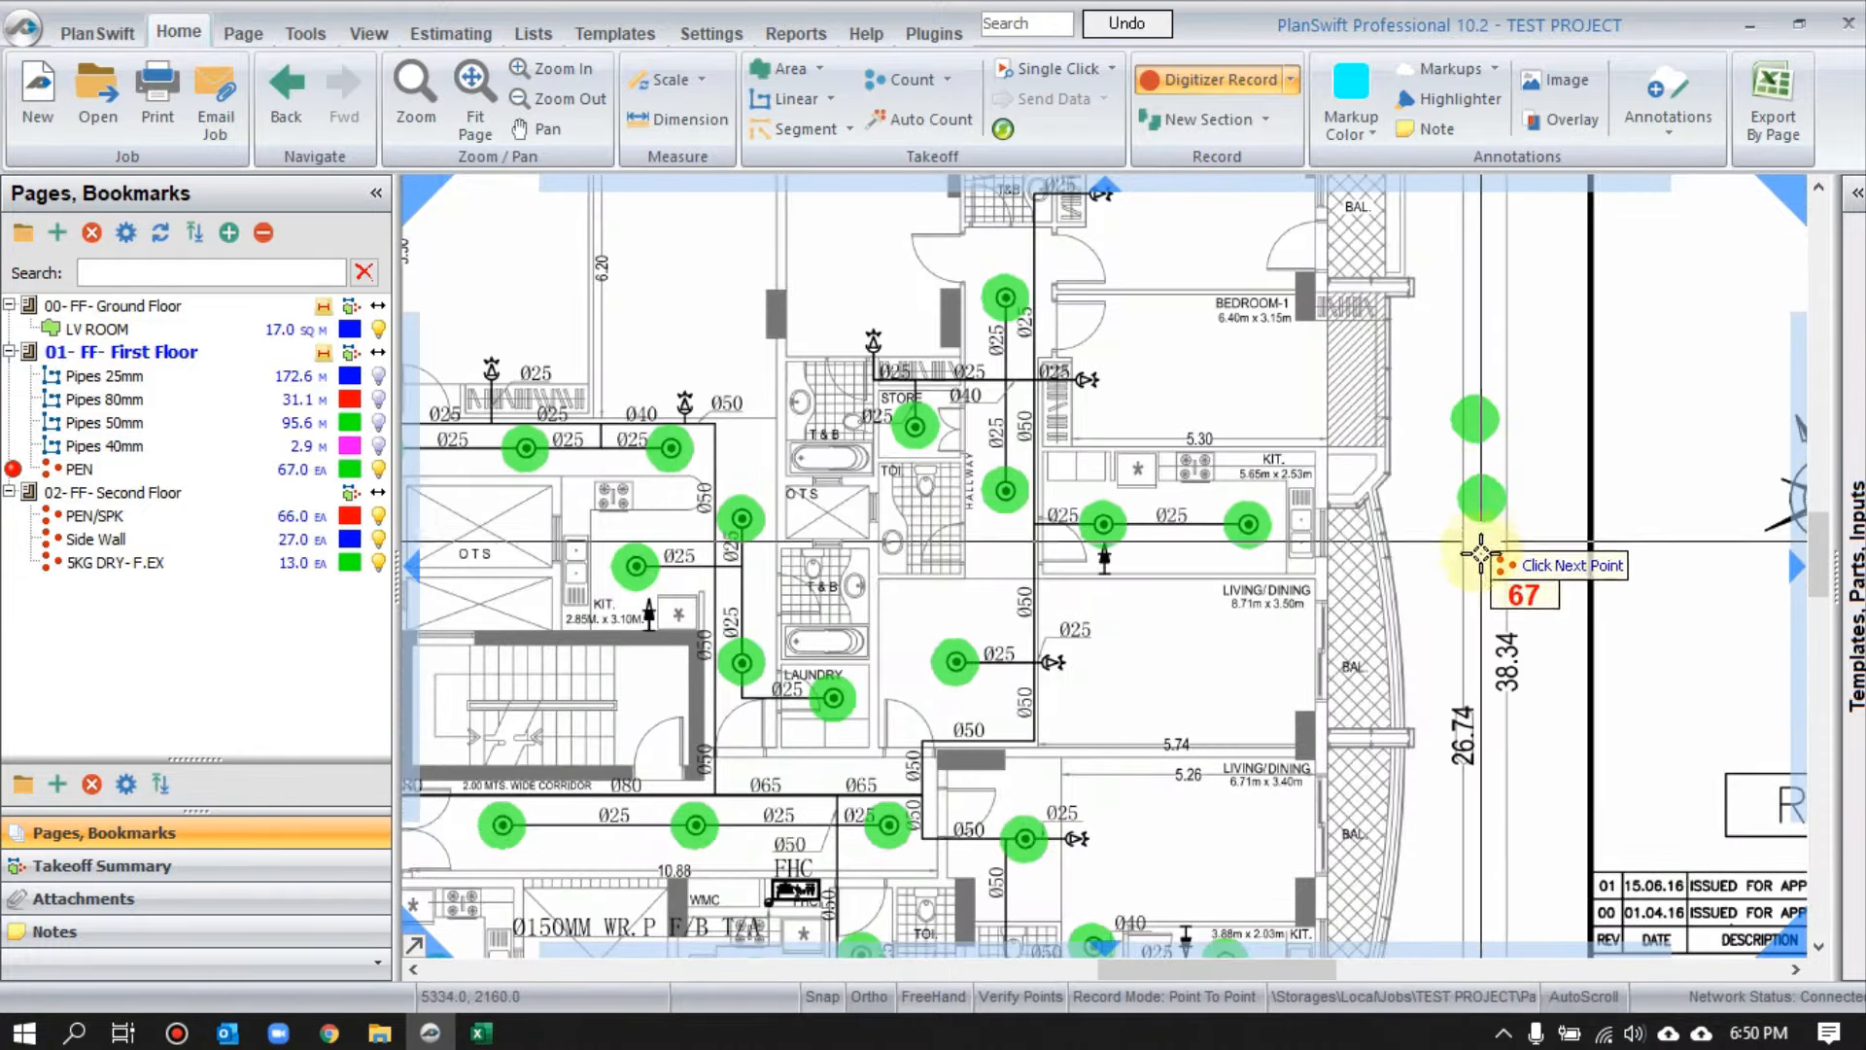
{"action": "left_click", "coordinate": [1485, 572]}
{"action": "left_click", "coordinate": [1485, 653]}
{"action": "right_click", "coordinate": [1368, 450]}
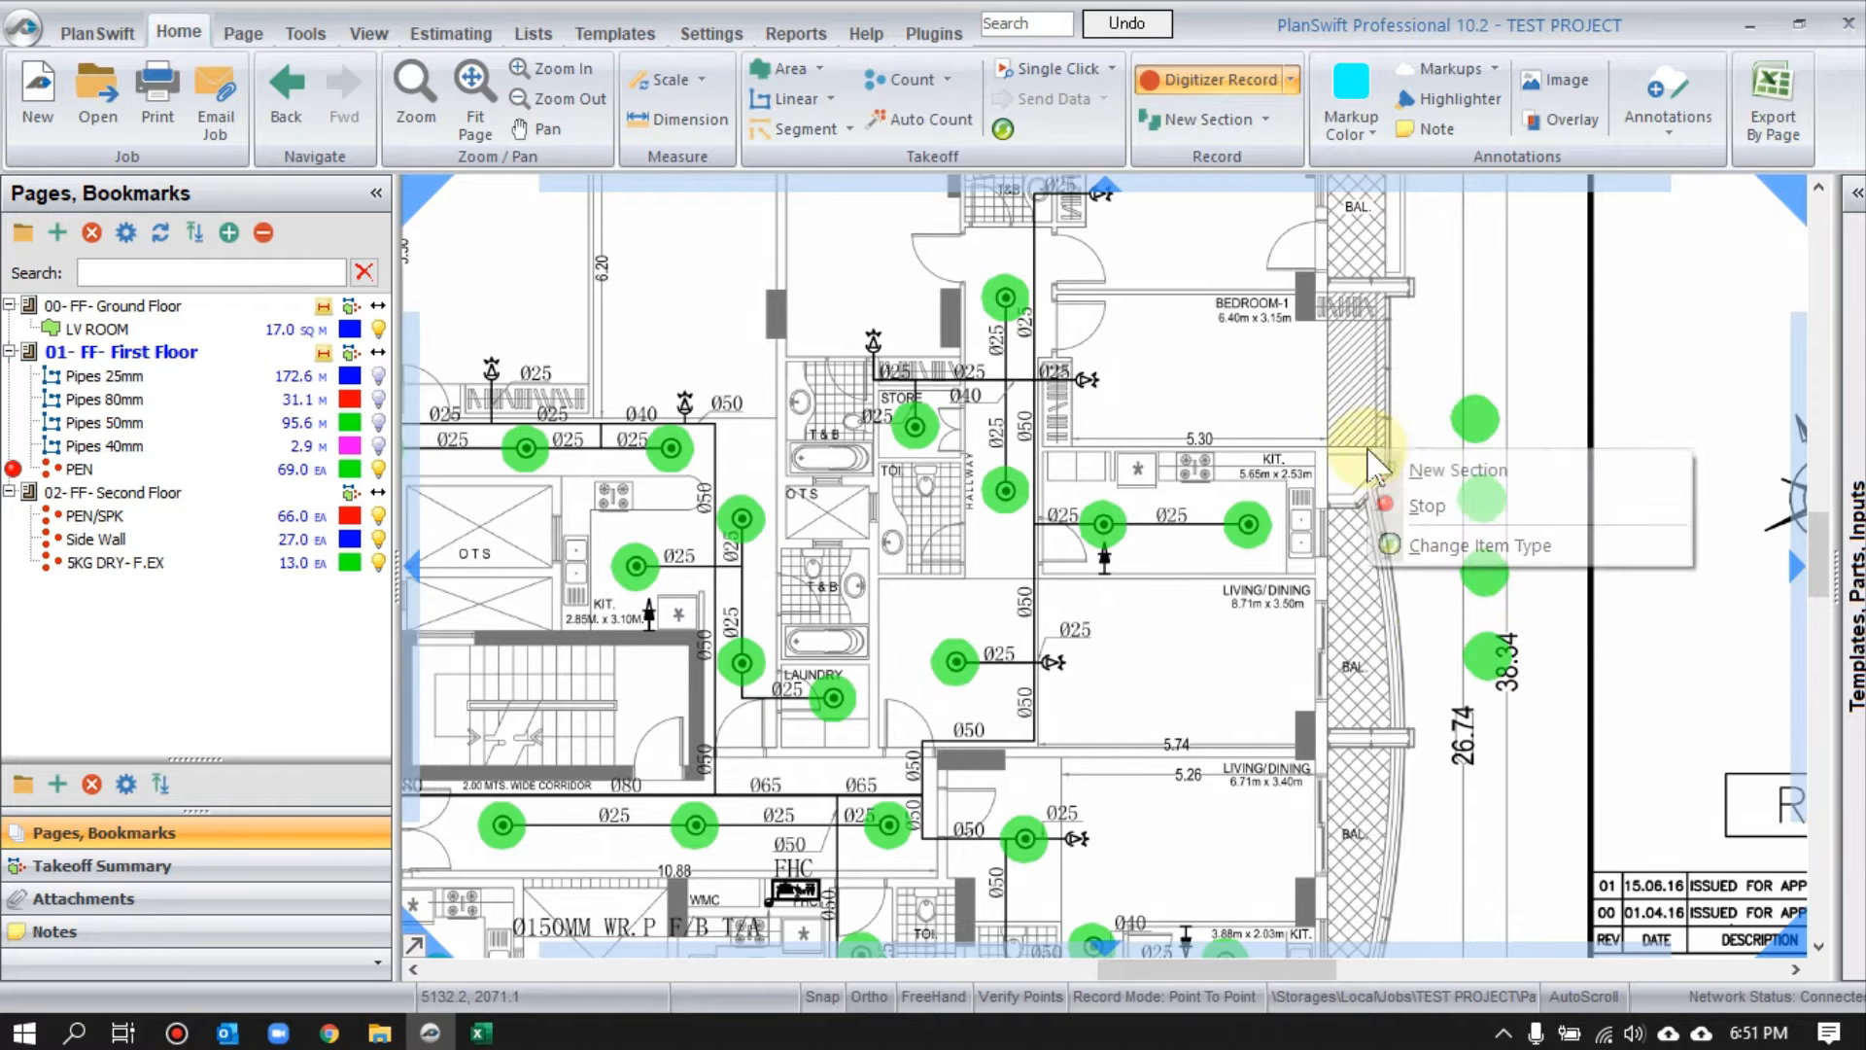
{"action": "left_click", "coordinate": [1421, 505]}
- Start an Auto Count for a new count named Side Wall and sample a side wall sprinkler symbol beside the Ø40 pipe
{"action": "scroll", "coordinate": [1405, 471], "scroll_direction": "down", "scroll_amount": 2}
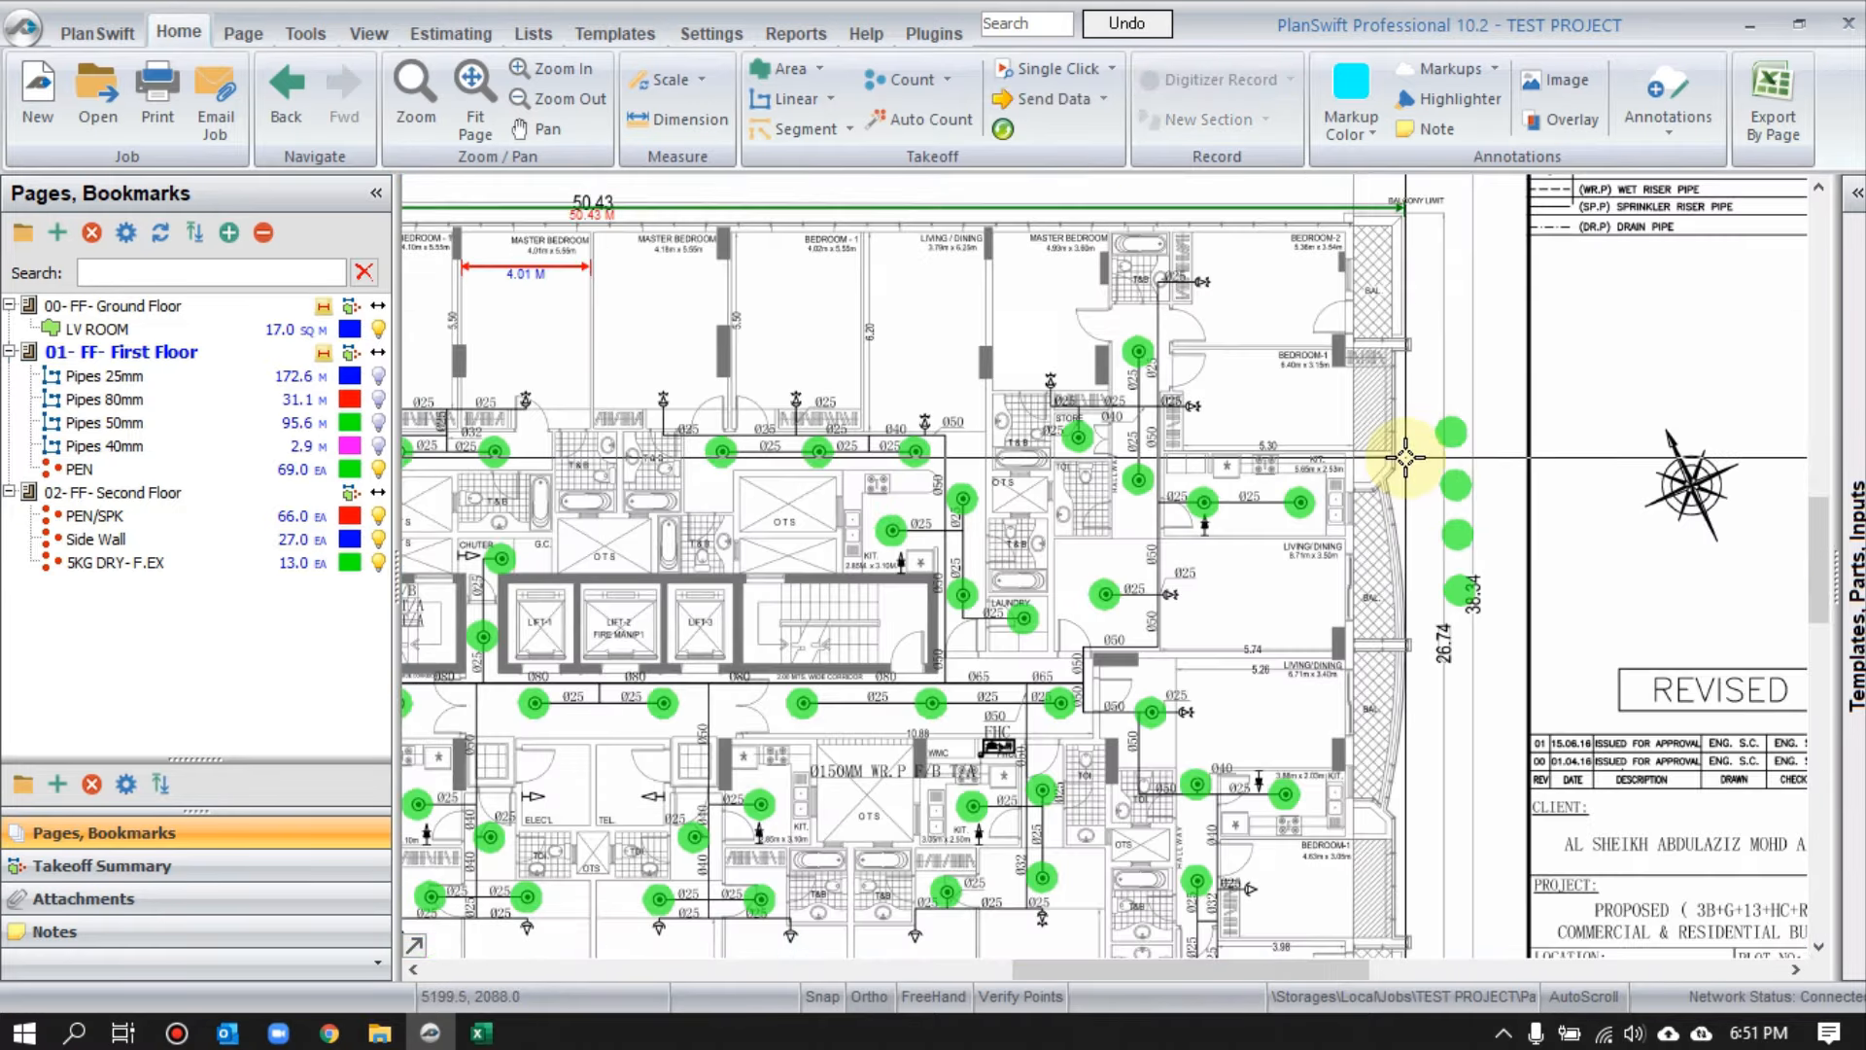
{"action": "scroll", "coordinate": [1332, 500], "scroll_direction": "down", "scroll_amount": 4}
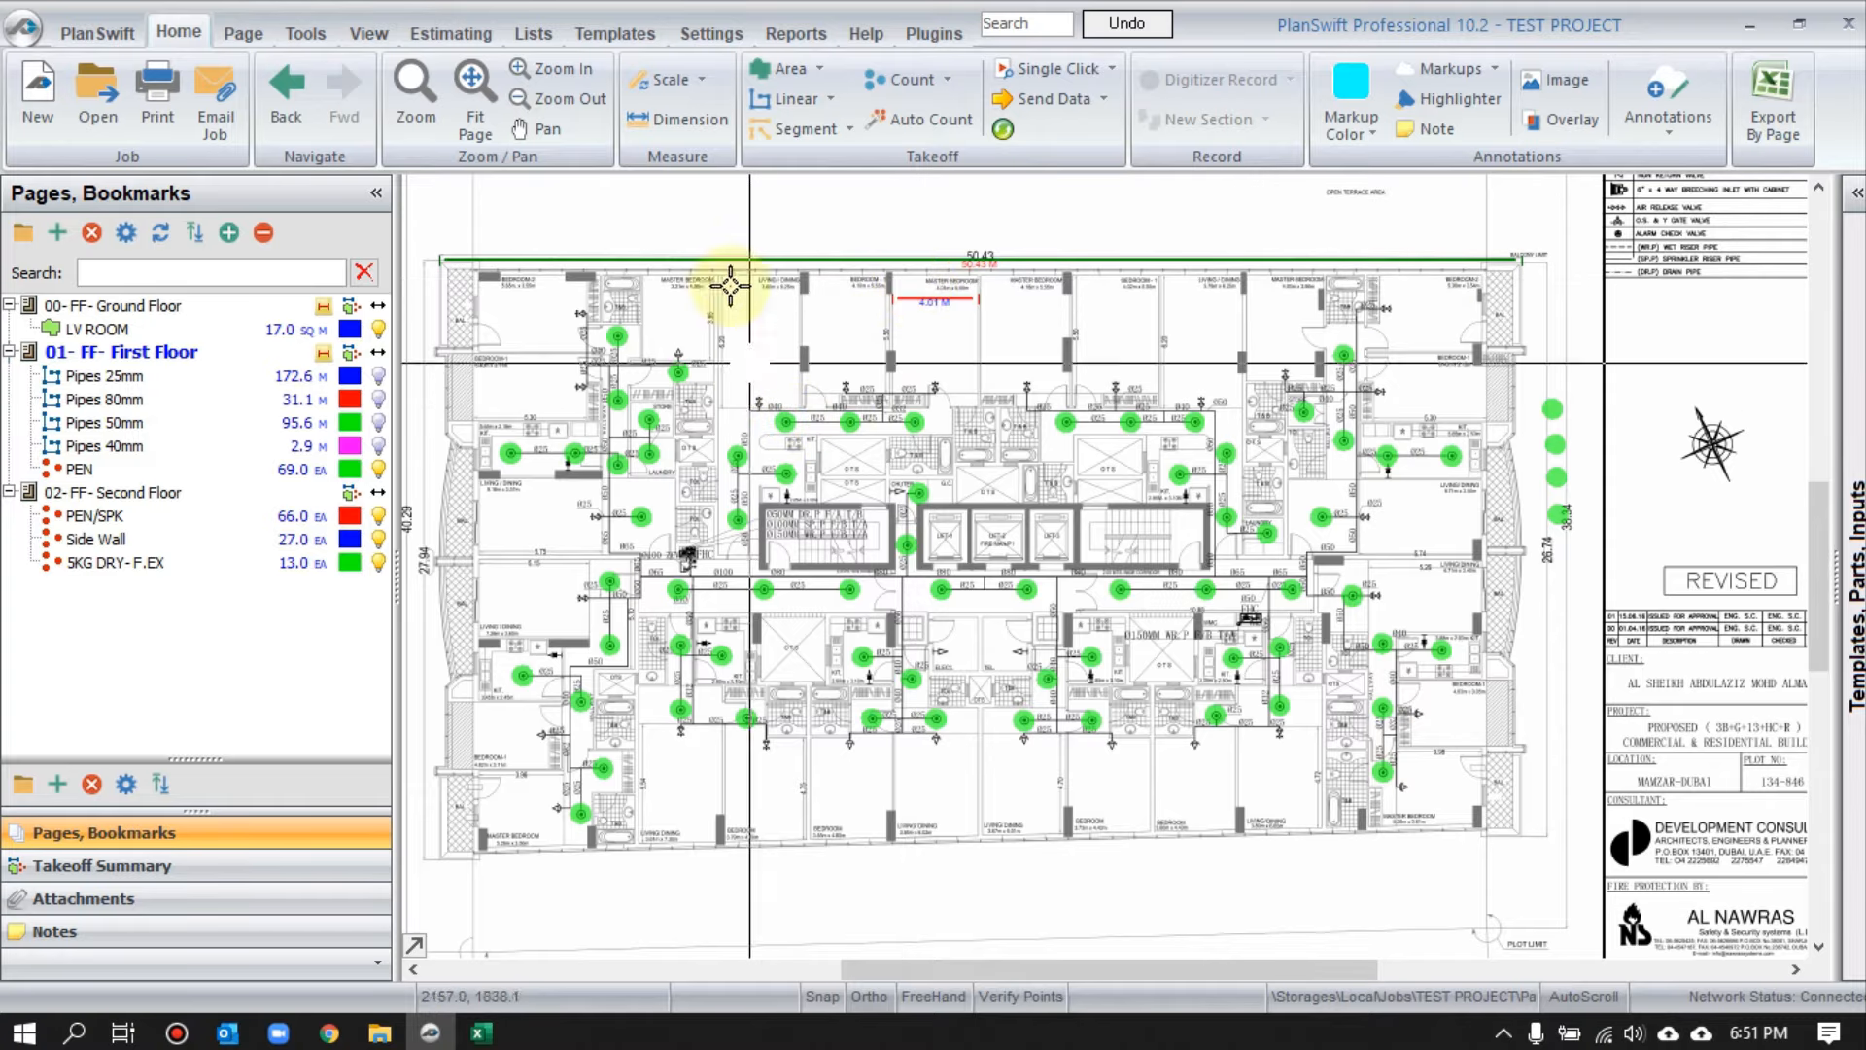
{"action": "scroll", "coordinate": [733, 375], "scroll_direction": "up", "scroll_amount": 5}
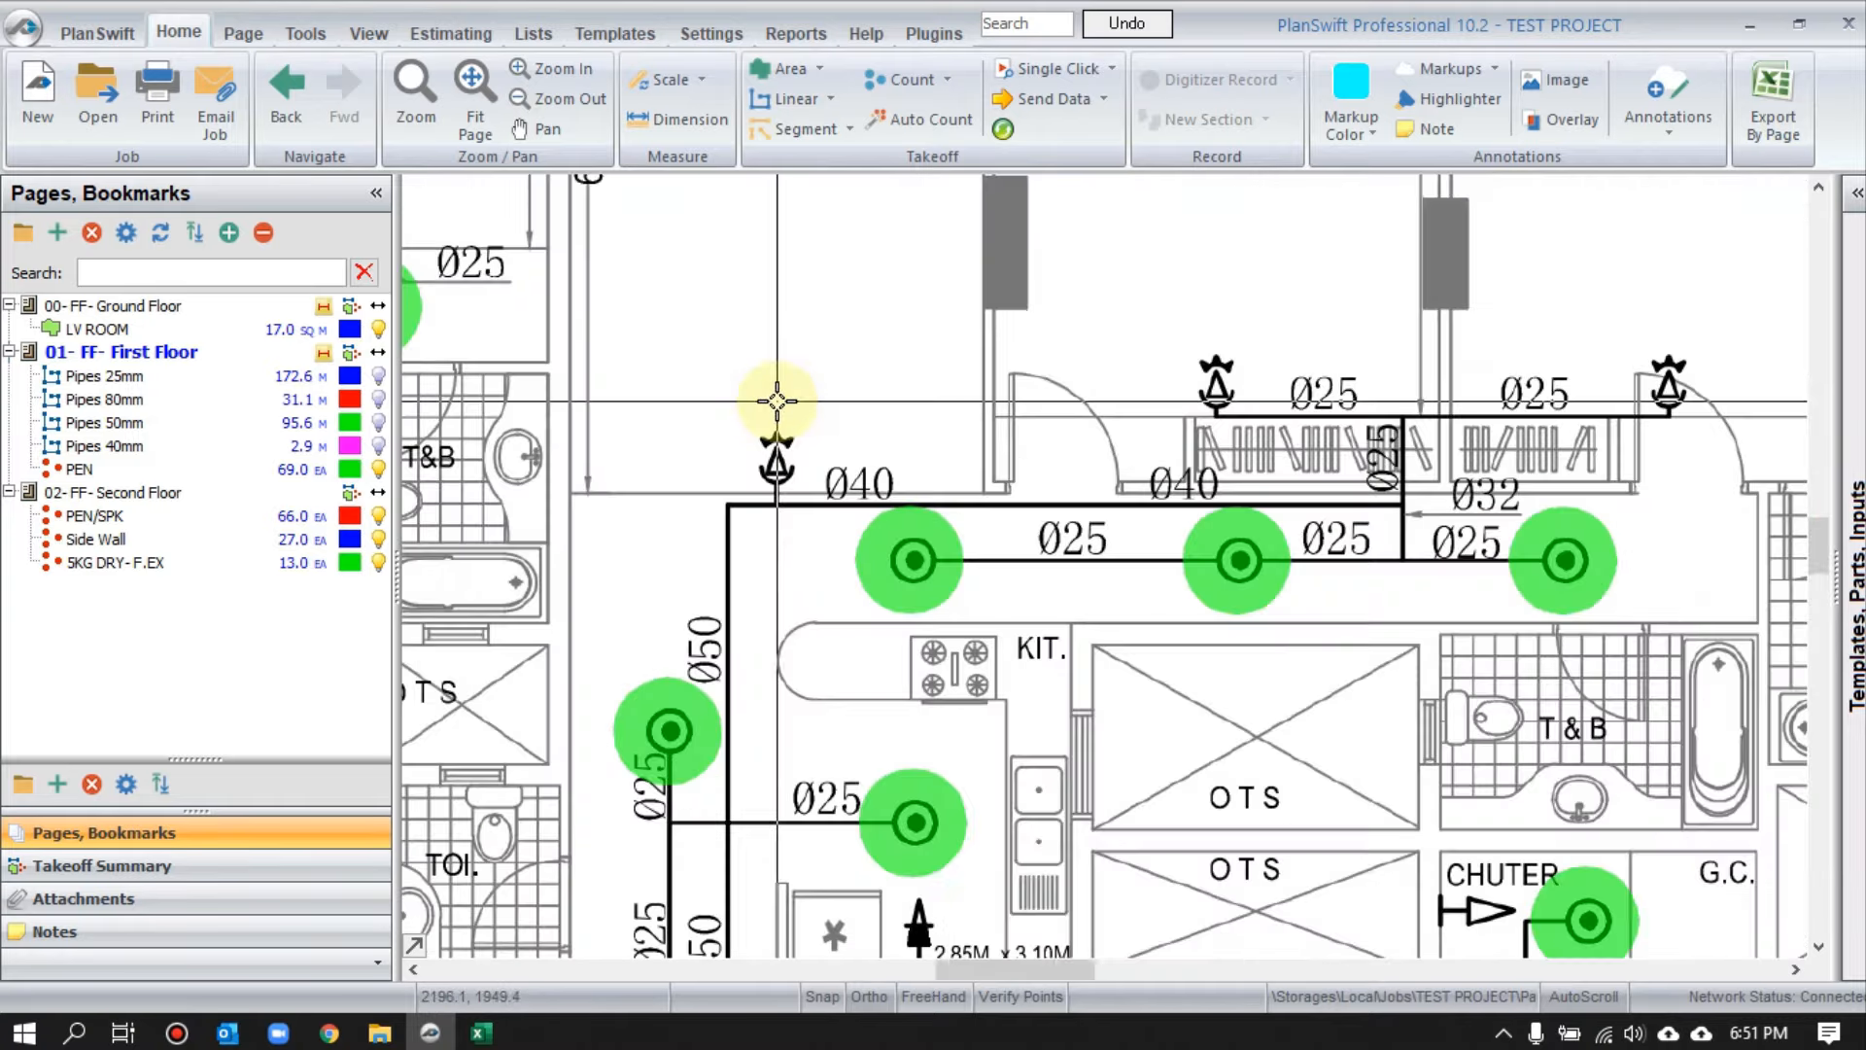
{"action": "left_click", "coordinate": [926, 122]}
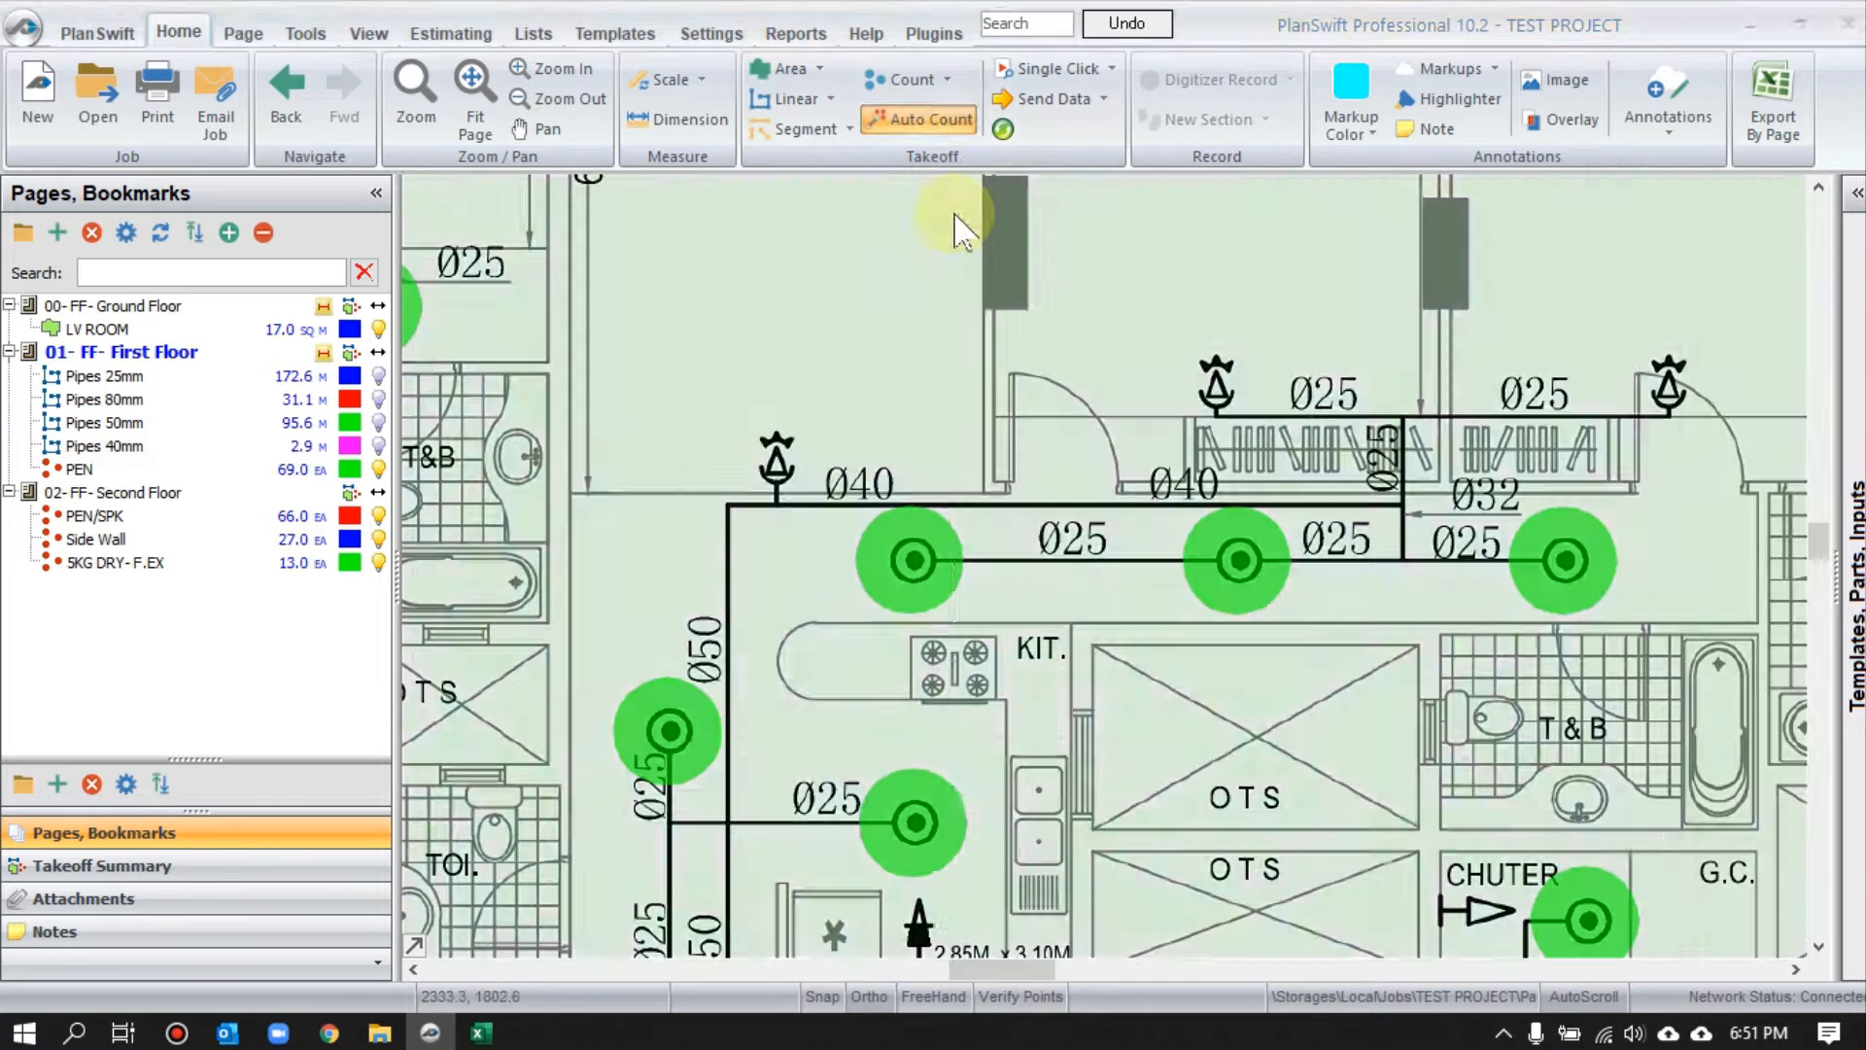
{"action": "type", "text": "Side Wall"}
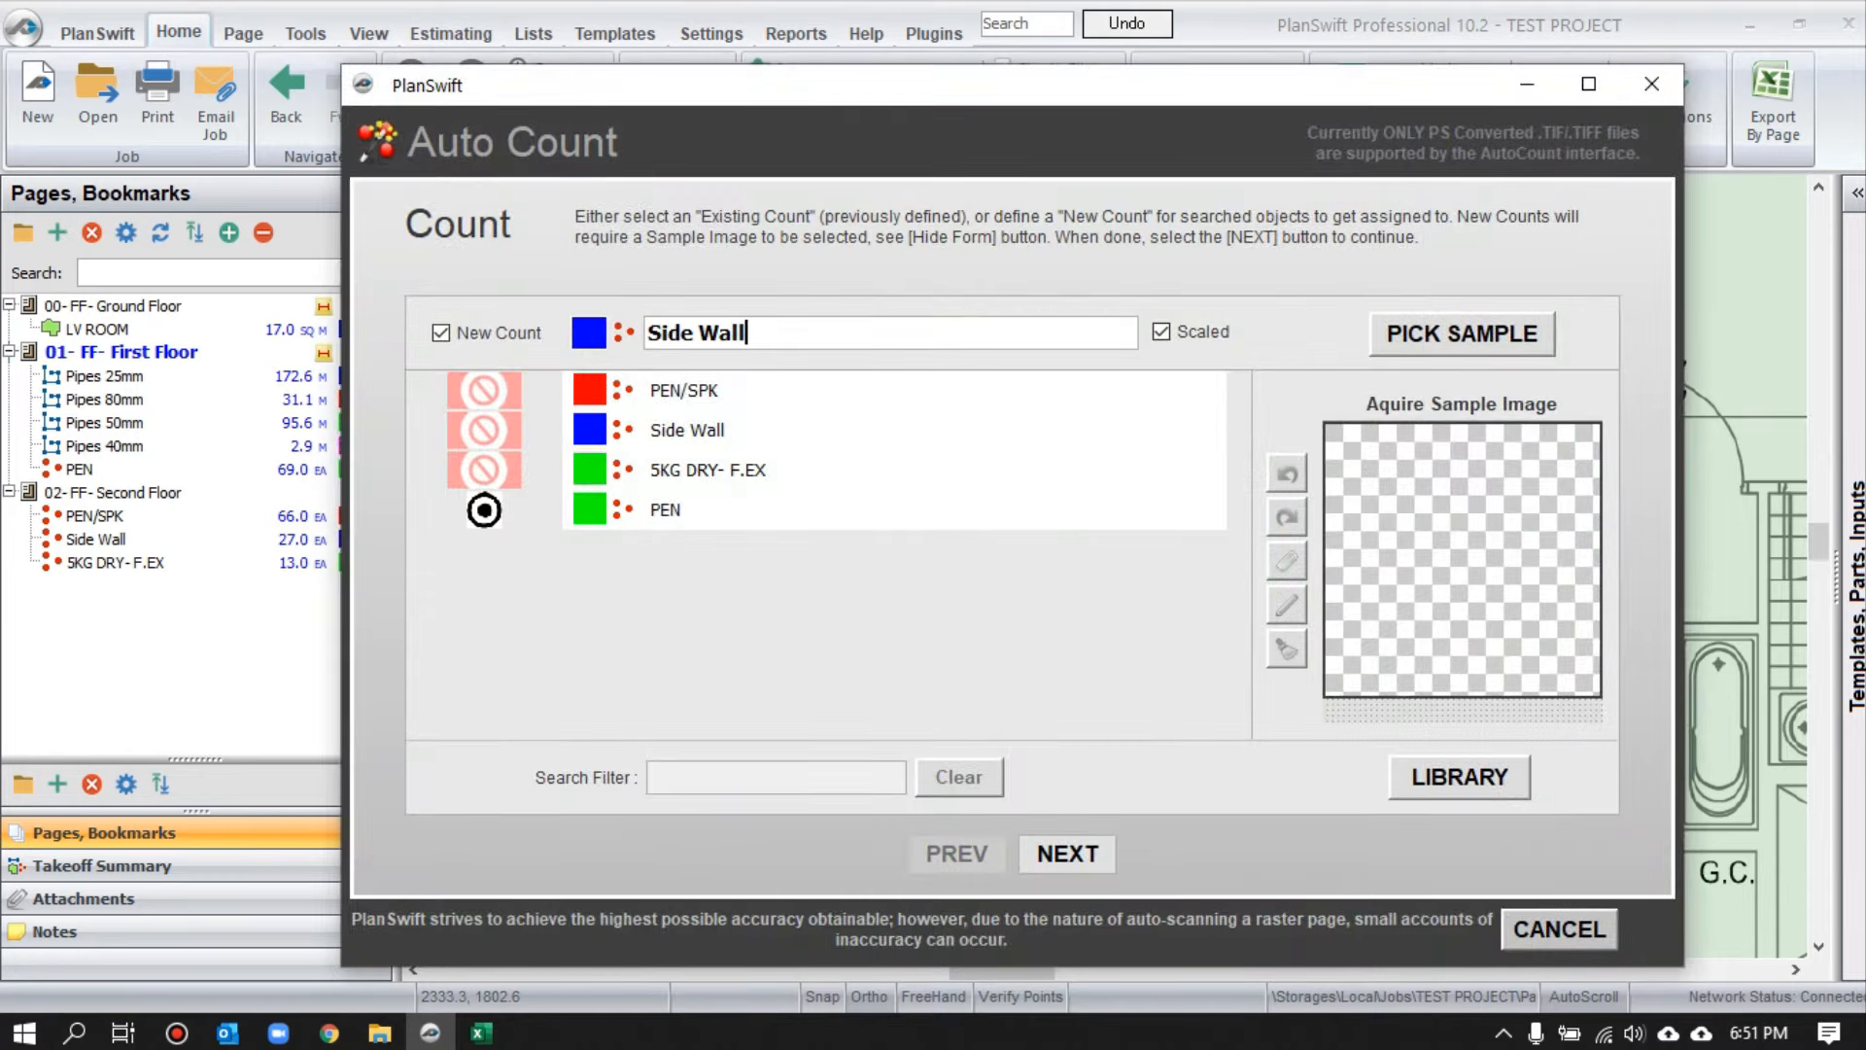
{"action": "left_click", "coordinate": [1461, 334]}
{"action": "scroll", "coordinate": [667, 333], "scroll_direction": "up", "scroll_amount": 3}
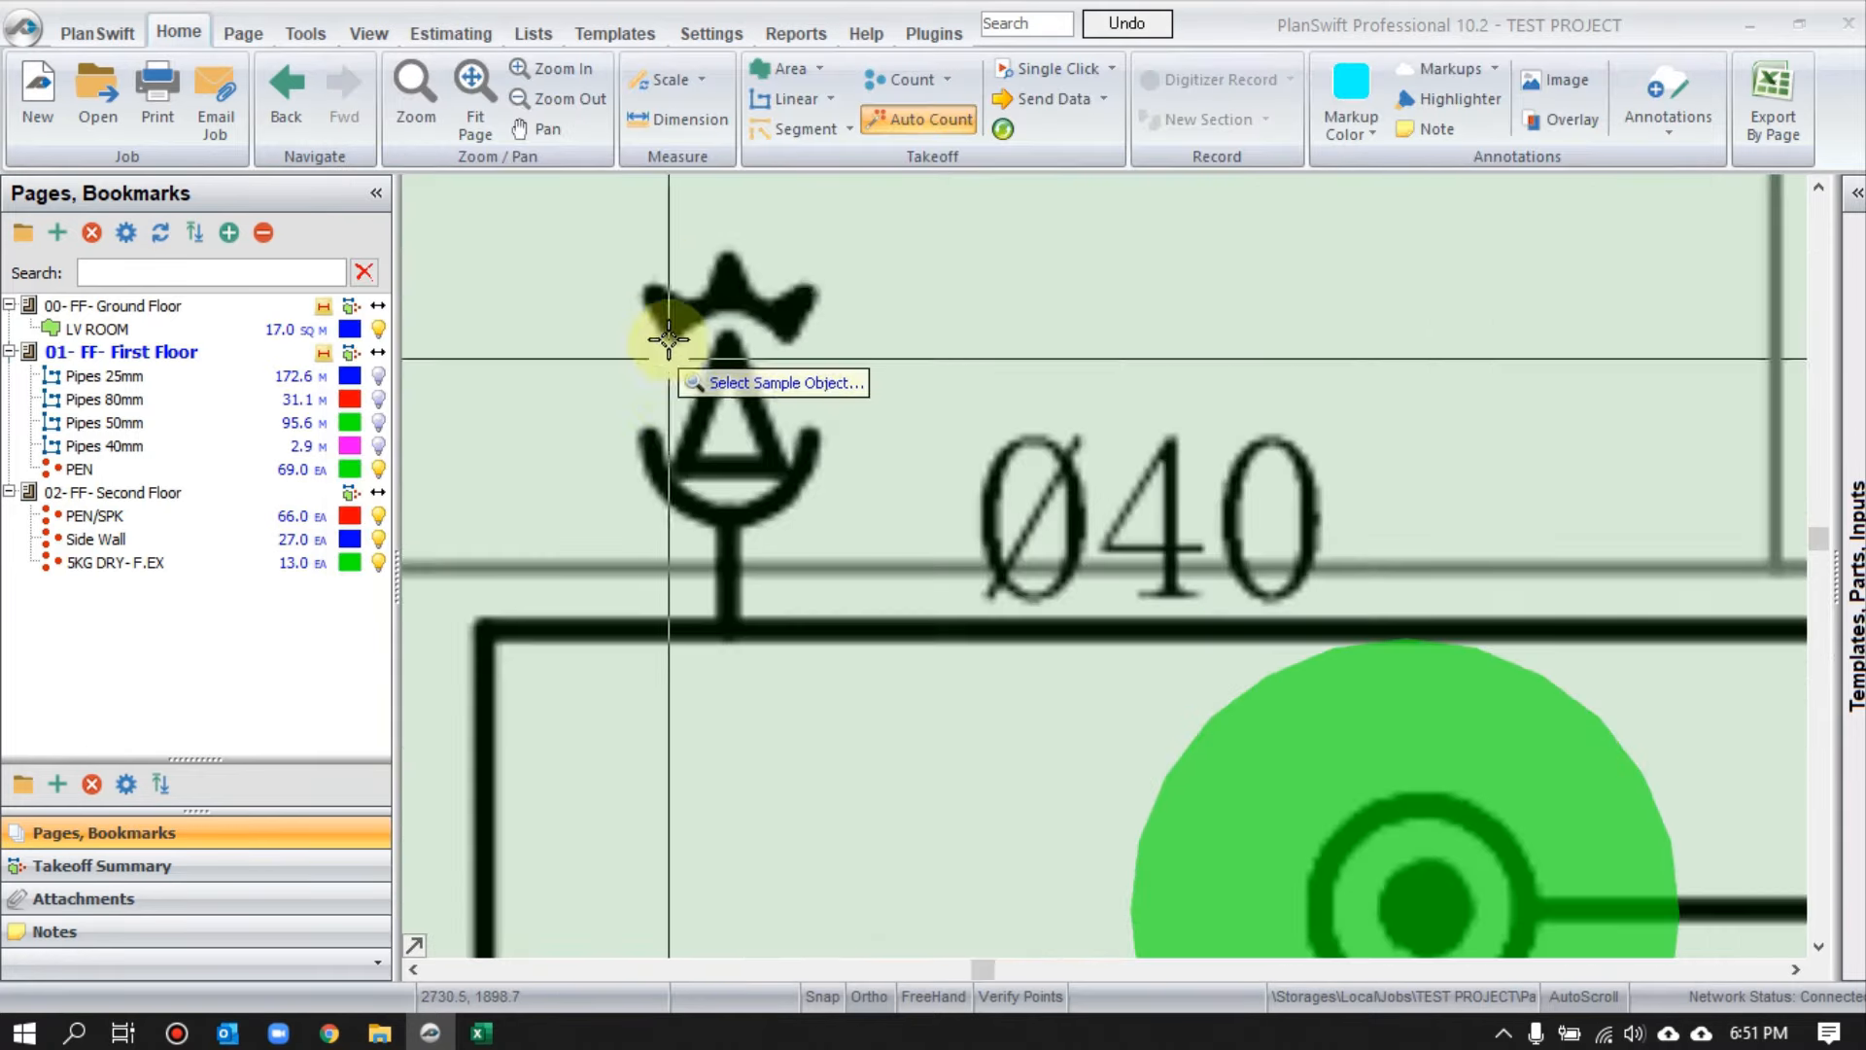
{"action": "left_click_drag", "start_coordinate": [622, 239], "coordinate": [834, 556]}
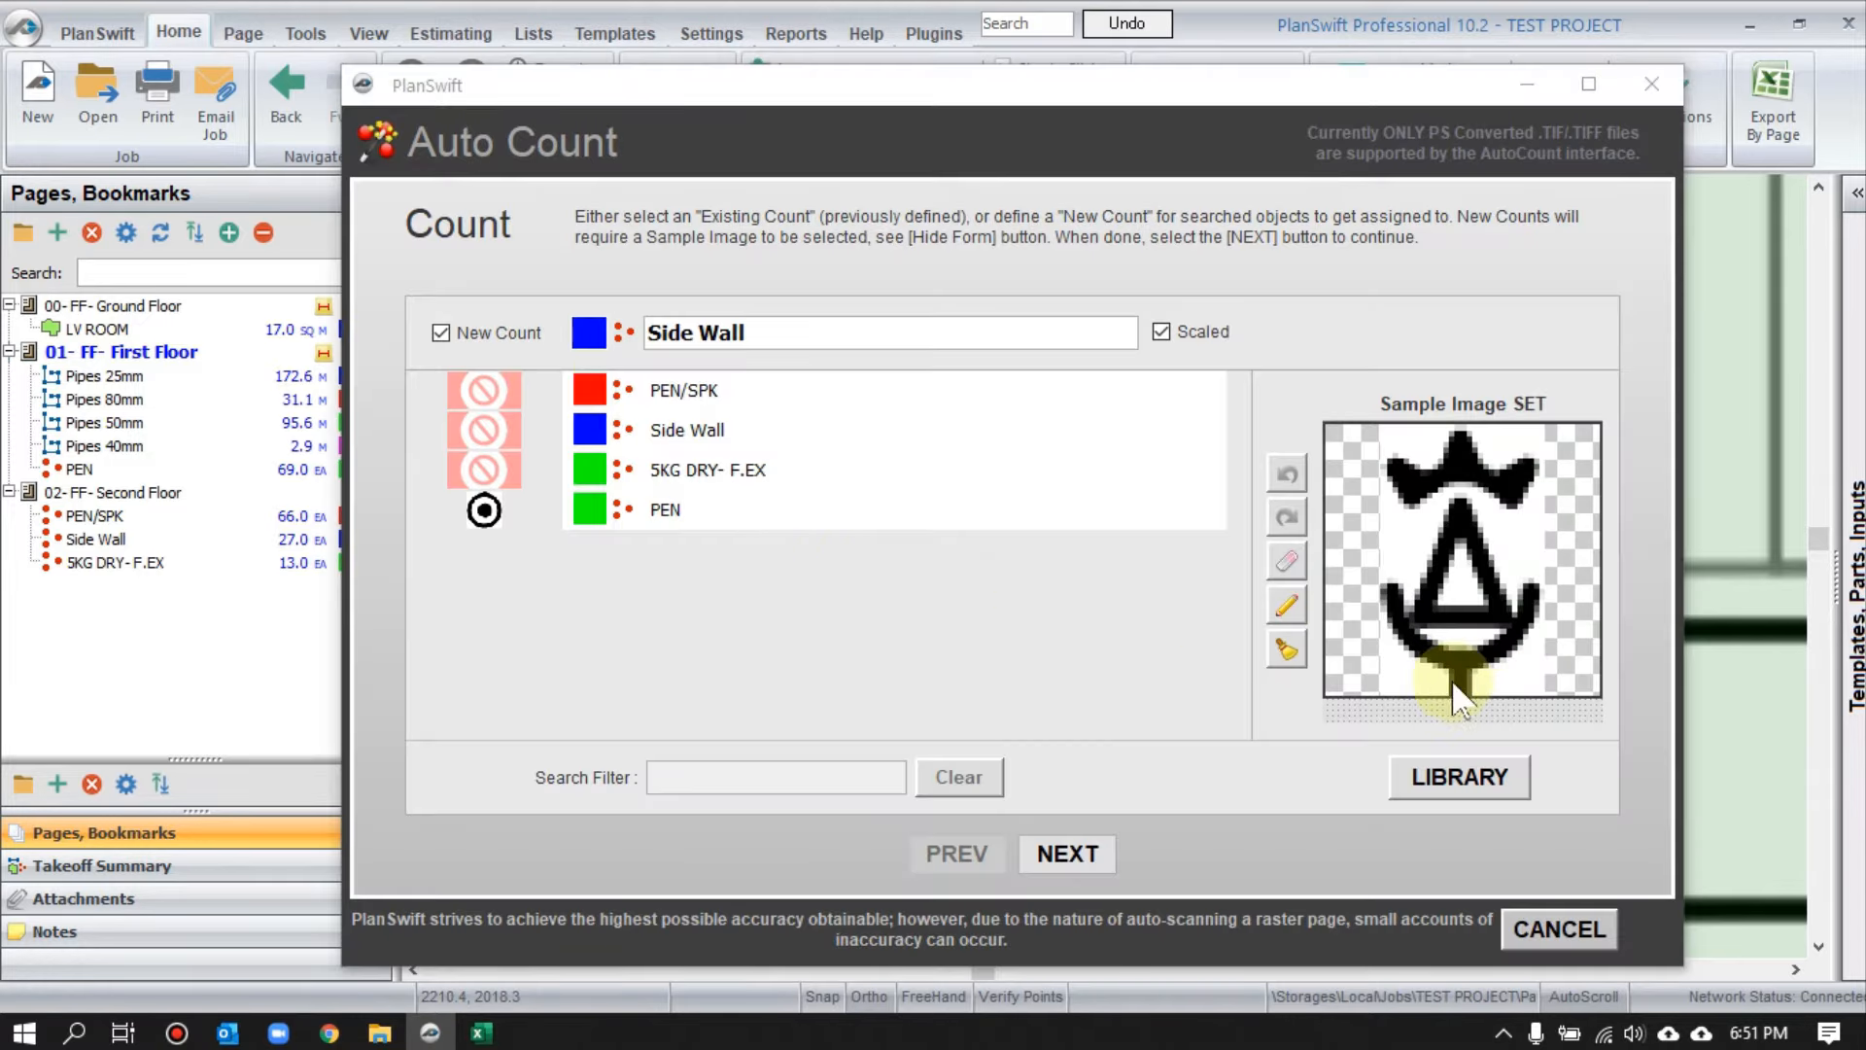
- Erase the pipe stub below the symbol in the Side Wall sample image and run the search
{"action": "left_click", "coordinate": [1287, 561]}
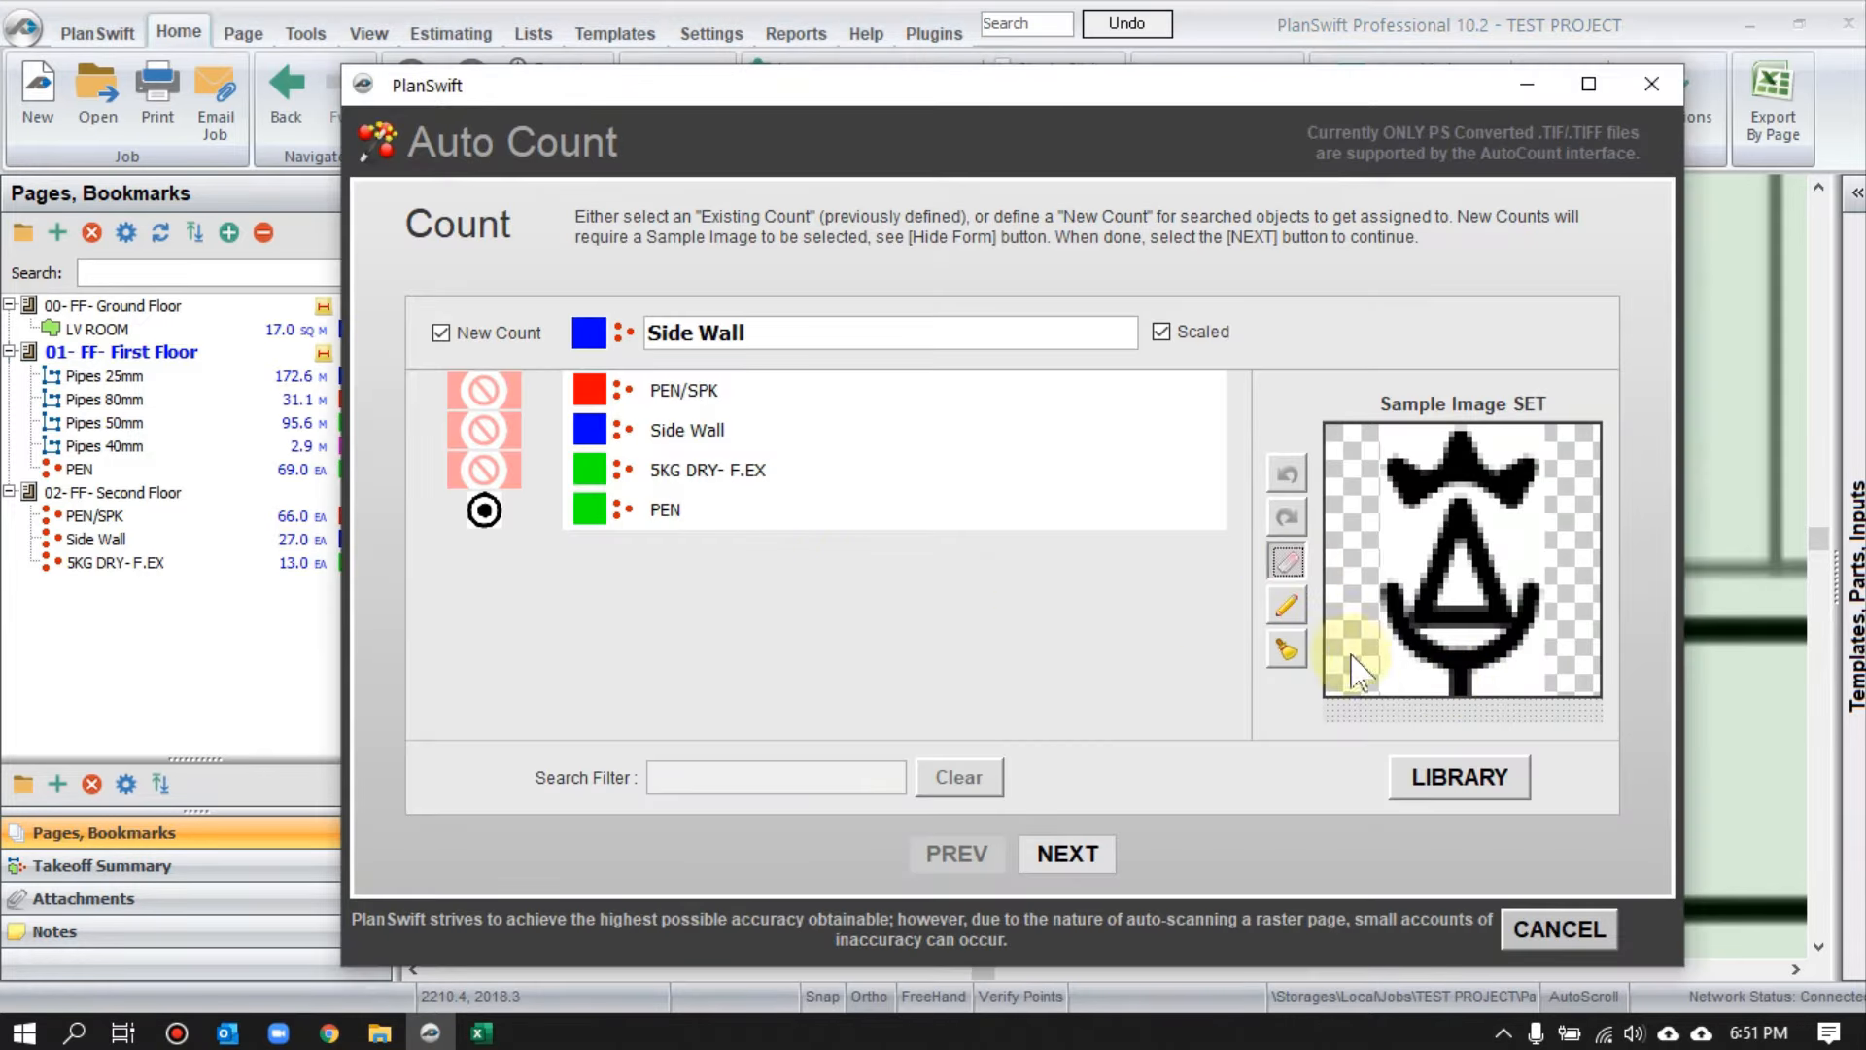
{"action": "left_click", "coordinate": [1459, 679]}
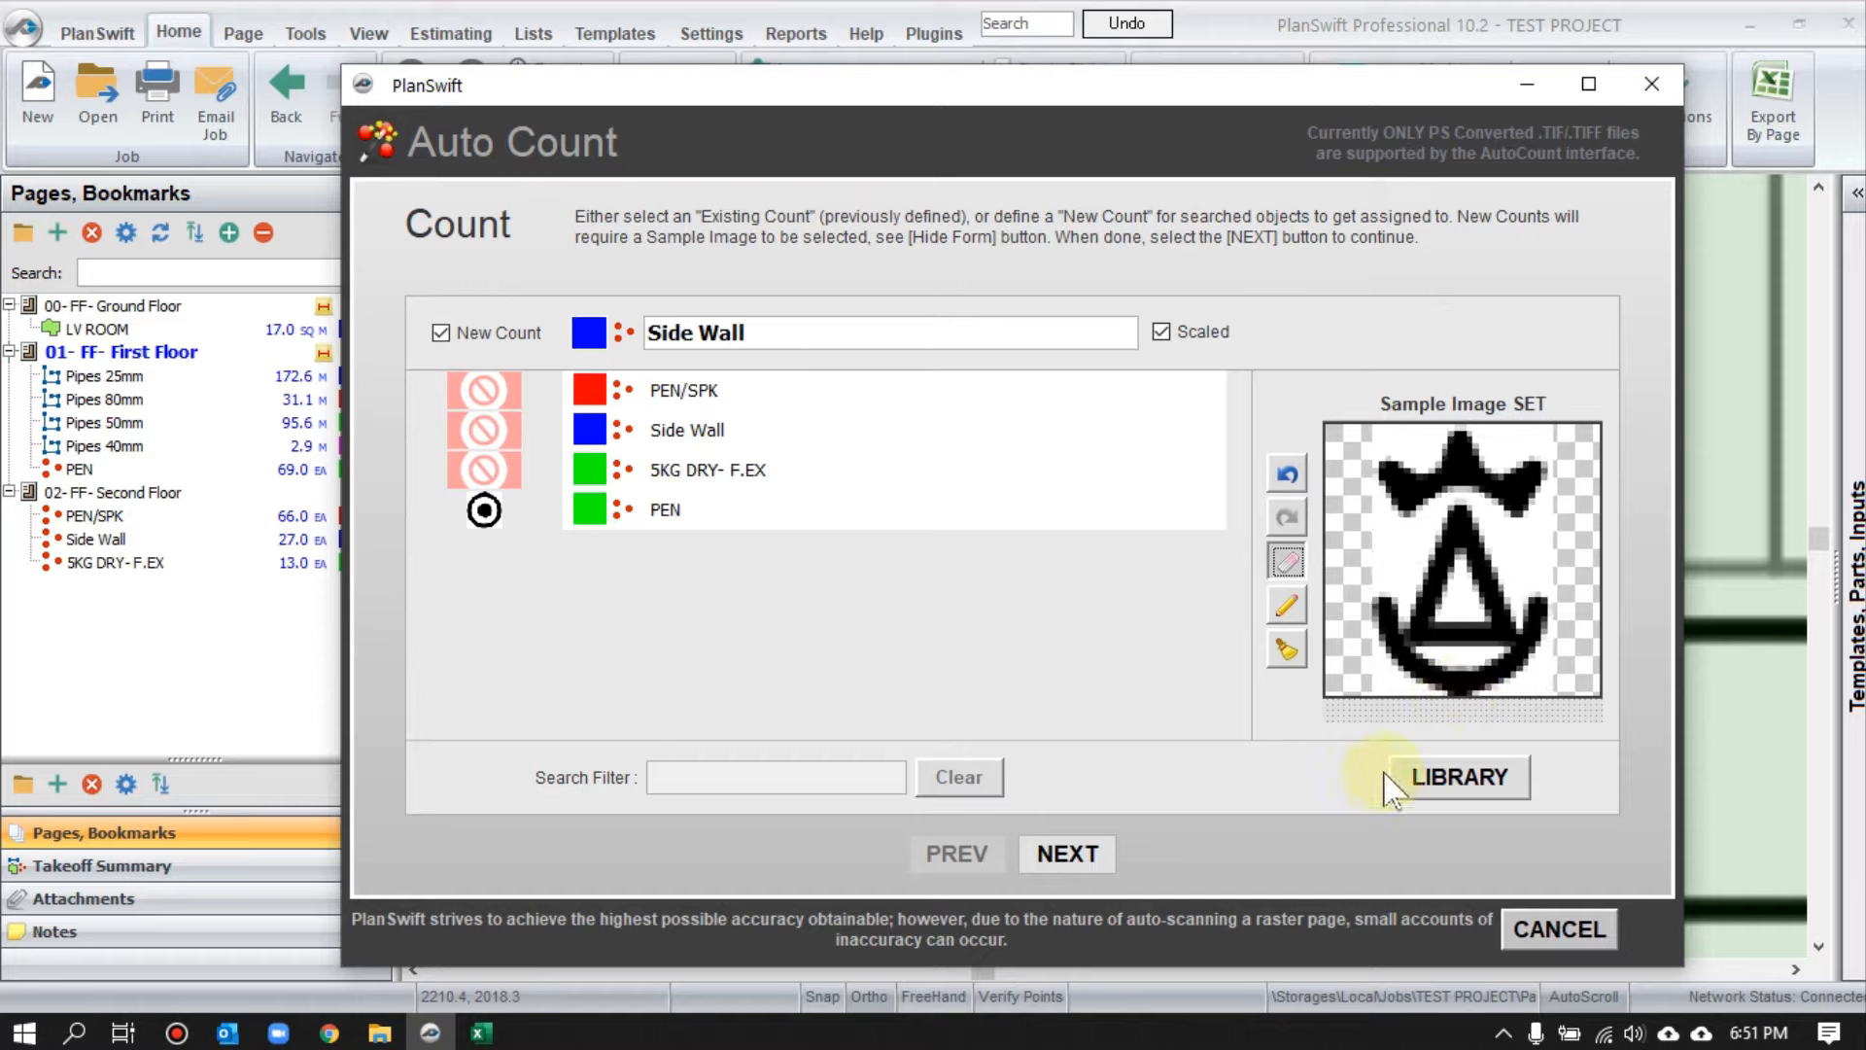
{"action": "left_click", "coordinate": [1069, 853]}
{"action": "left_click", "coordinate": [1089, 857]}
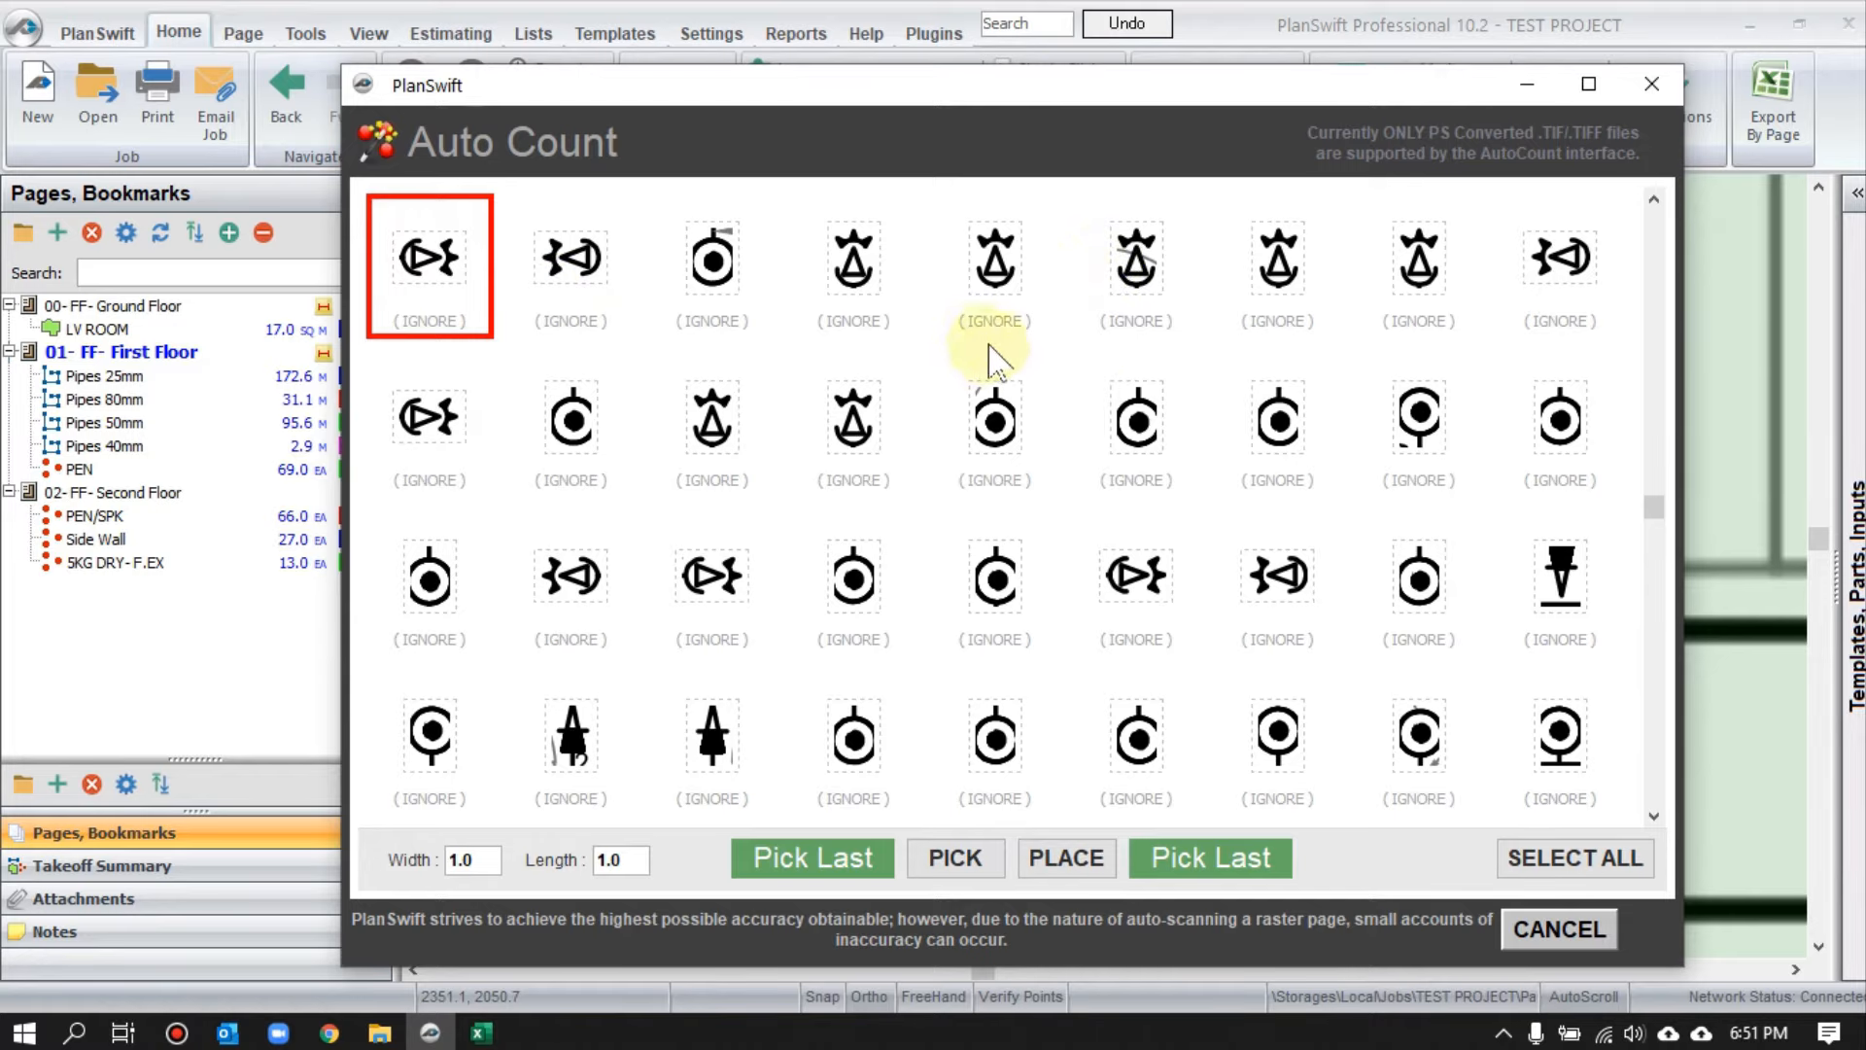
- Mark the side wall sprinkler matches in the first row of results for placement, leaving the round pendent symbol ignored
{"action": "left_click", "coordinate": [622, 316]}
{"action": "left_click", "coordinate": [853, 301]}
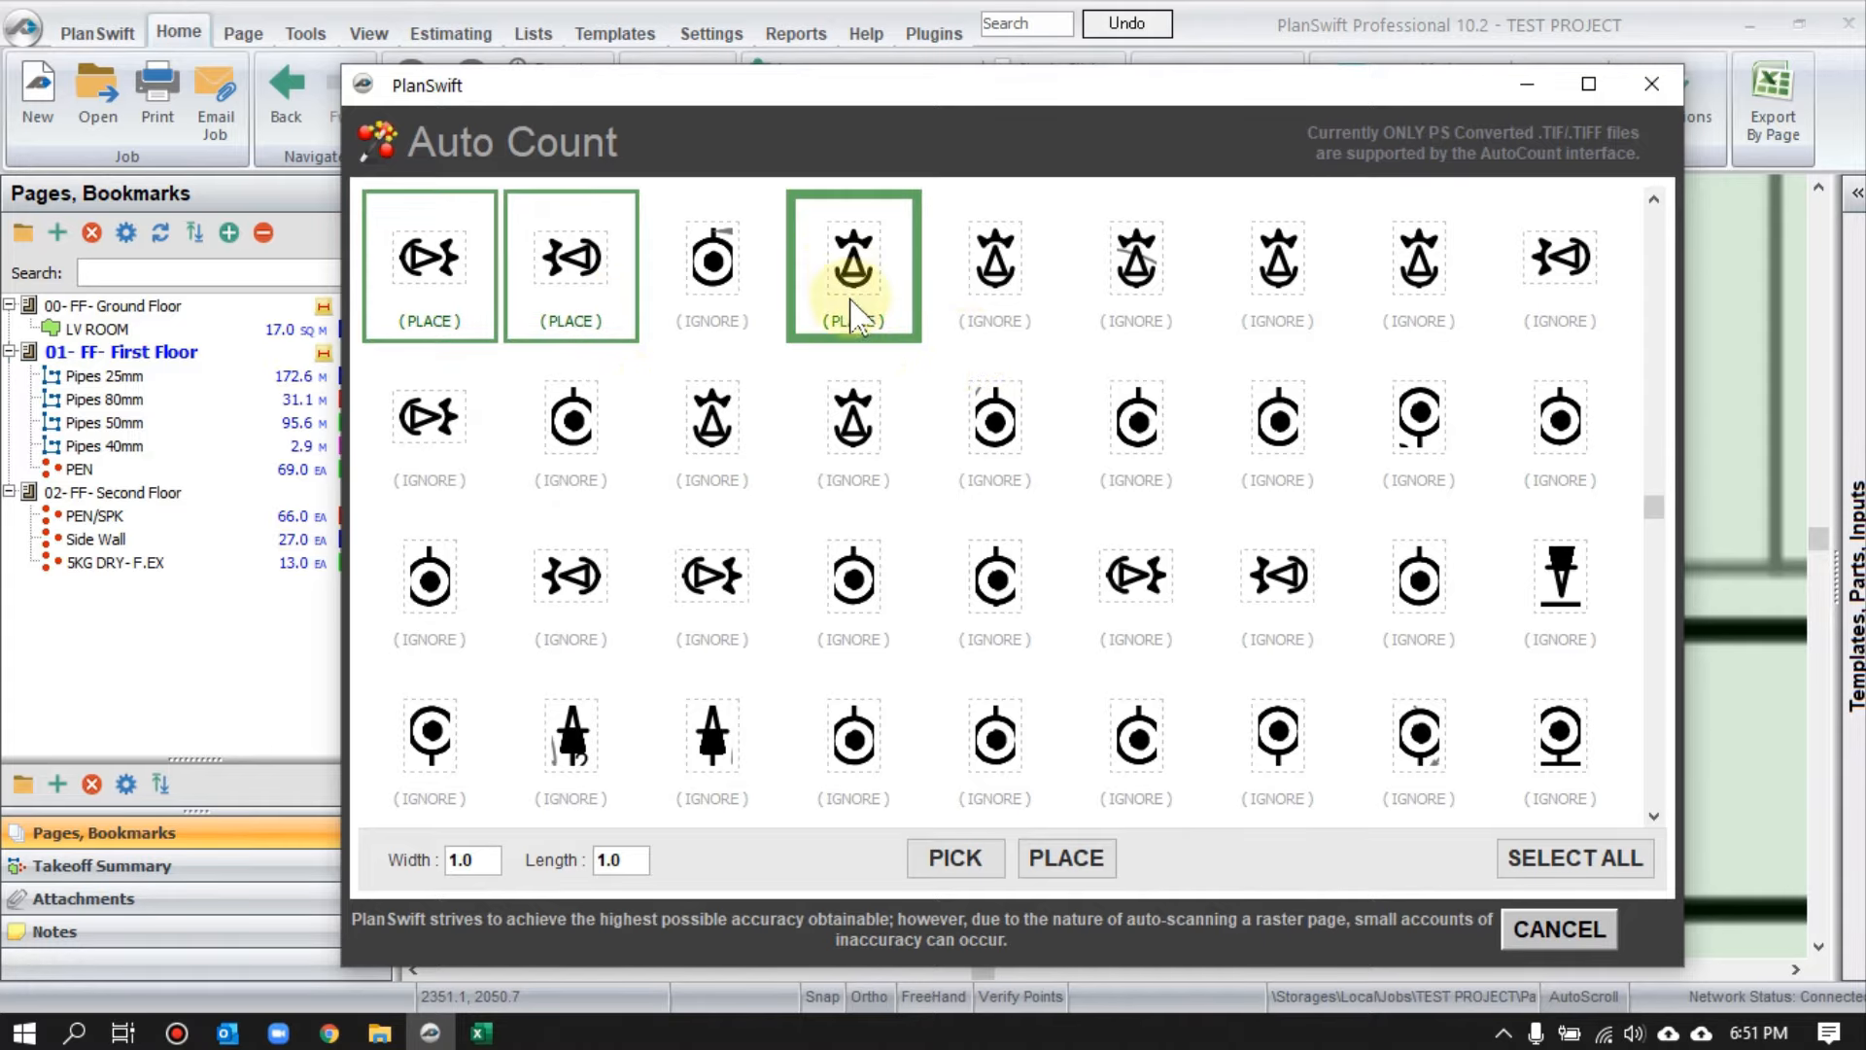
{"action": "left_click", "coordinate": [1011, 311]}
{"action": "left_click", "coordinate": [1093, 329]}
{"action": "left_click", "coordinate": [1269, 331]}
{"action": "left_click", "coordinate": [1411, 331]}
{"action": "left_click", "coordinate": [1505, 340]}
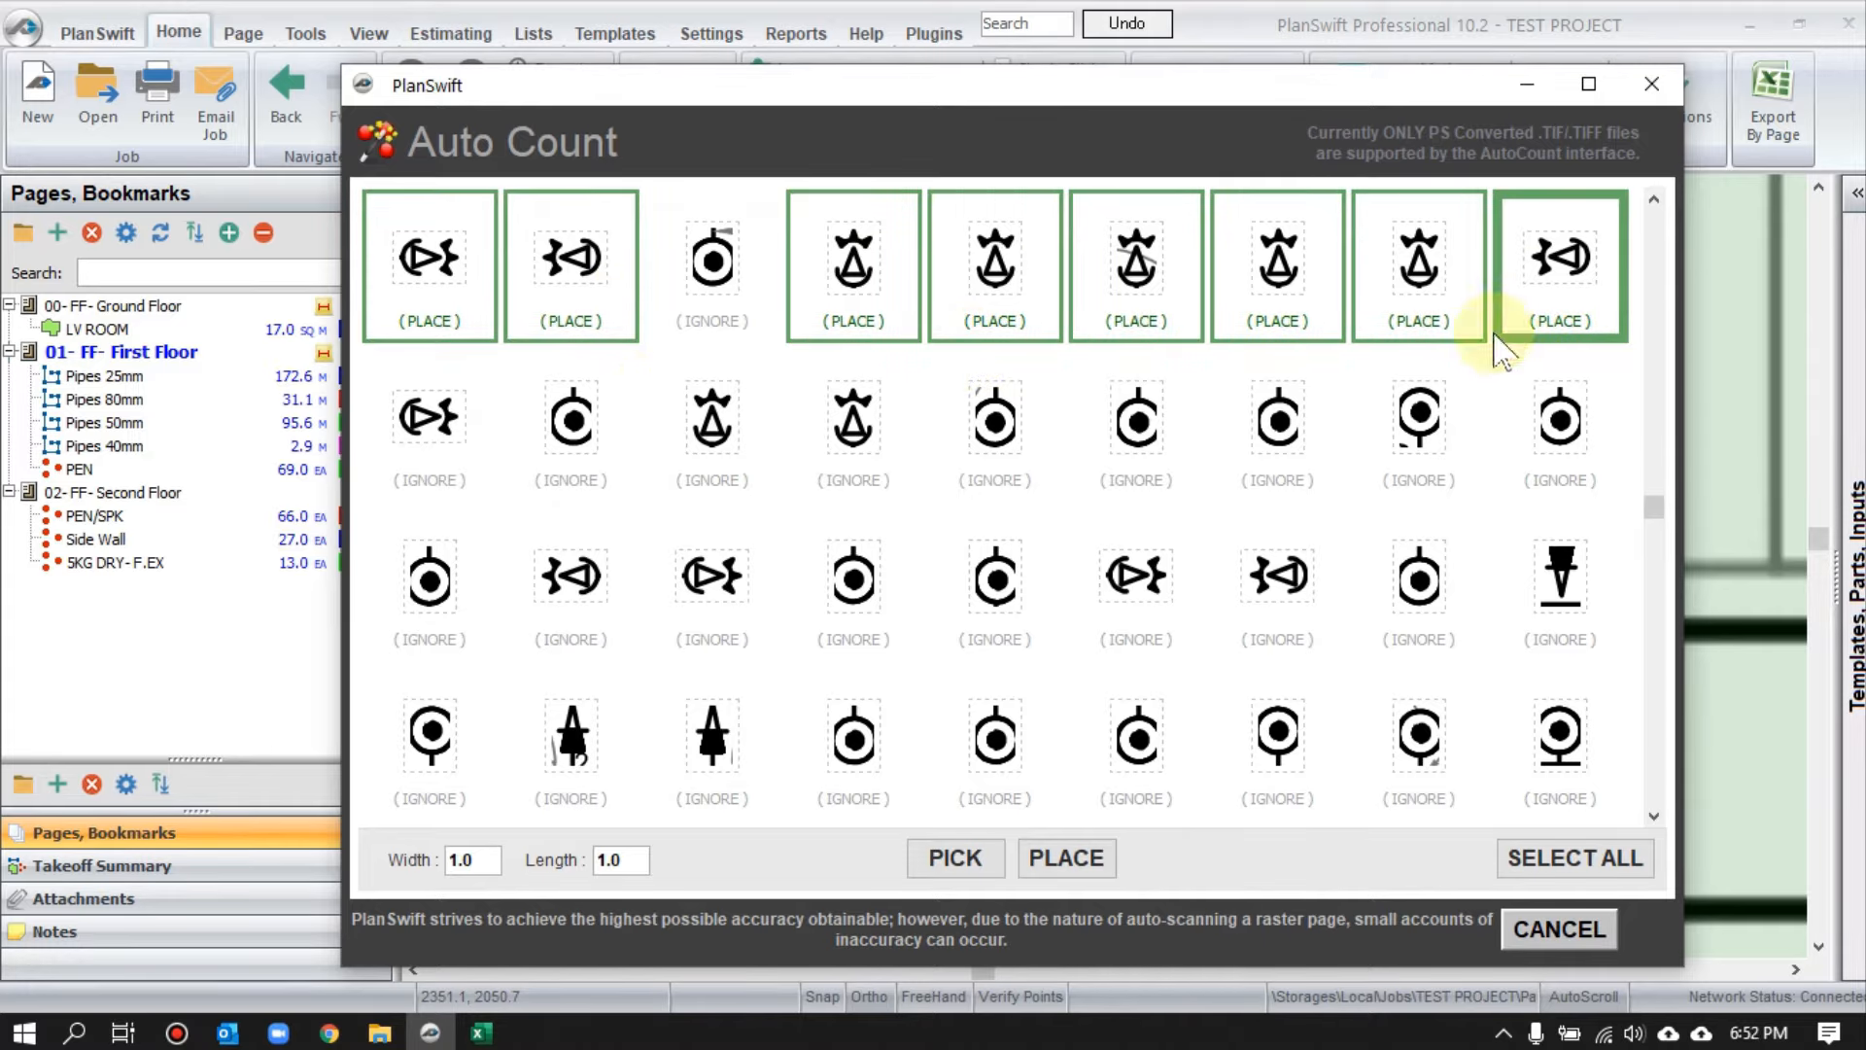
- Mark the remaining side wall matches in every orientation, including the inverted ones, and place them as Side Wall counts
{"action": "left_click", "coordinate": [865, 418]}
{"action": "left_click", "coordinate": [708, 420]}
{"action": "left_click", "coordinate": [418, 405]}
{"action": "left_click", "coordinate": [550, 572]}
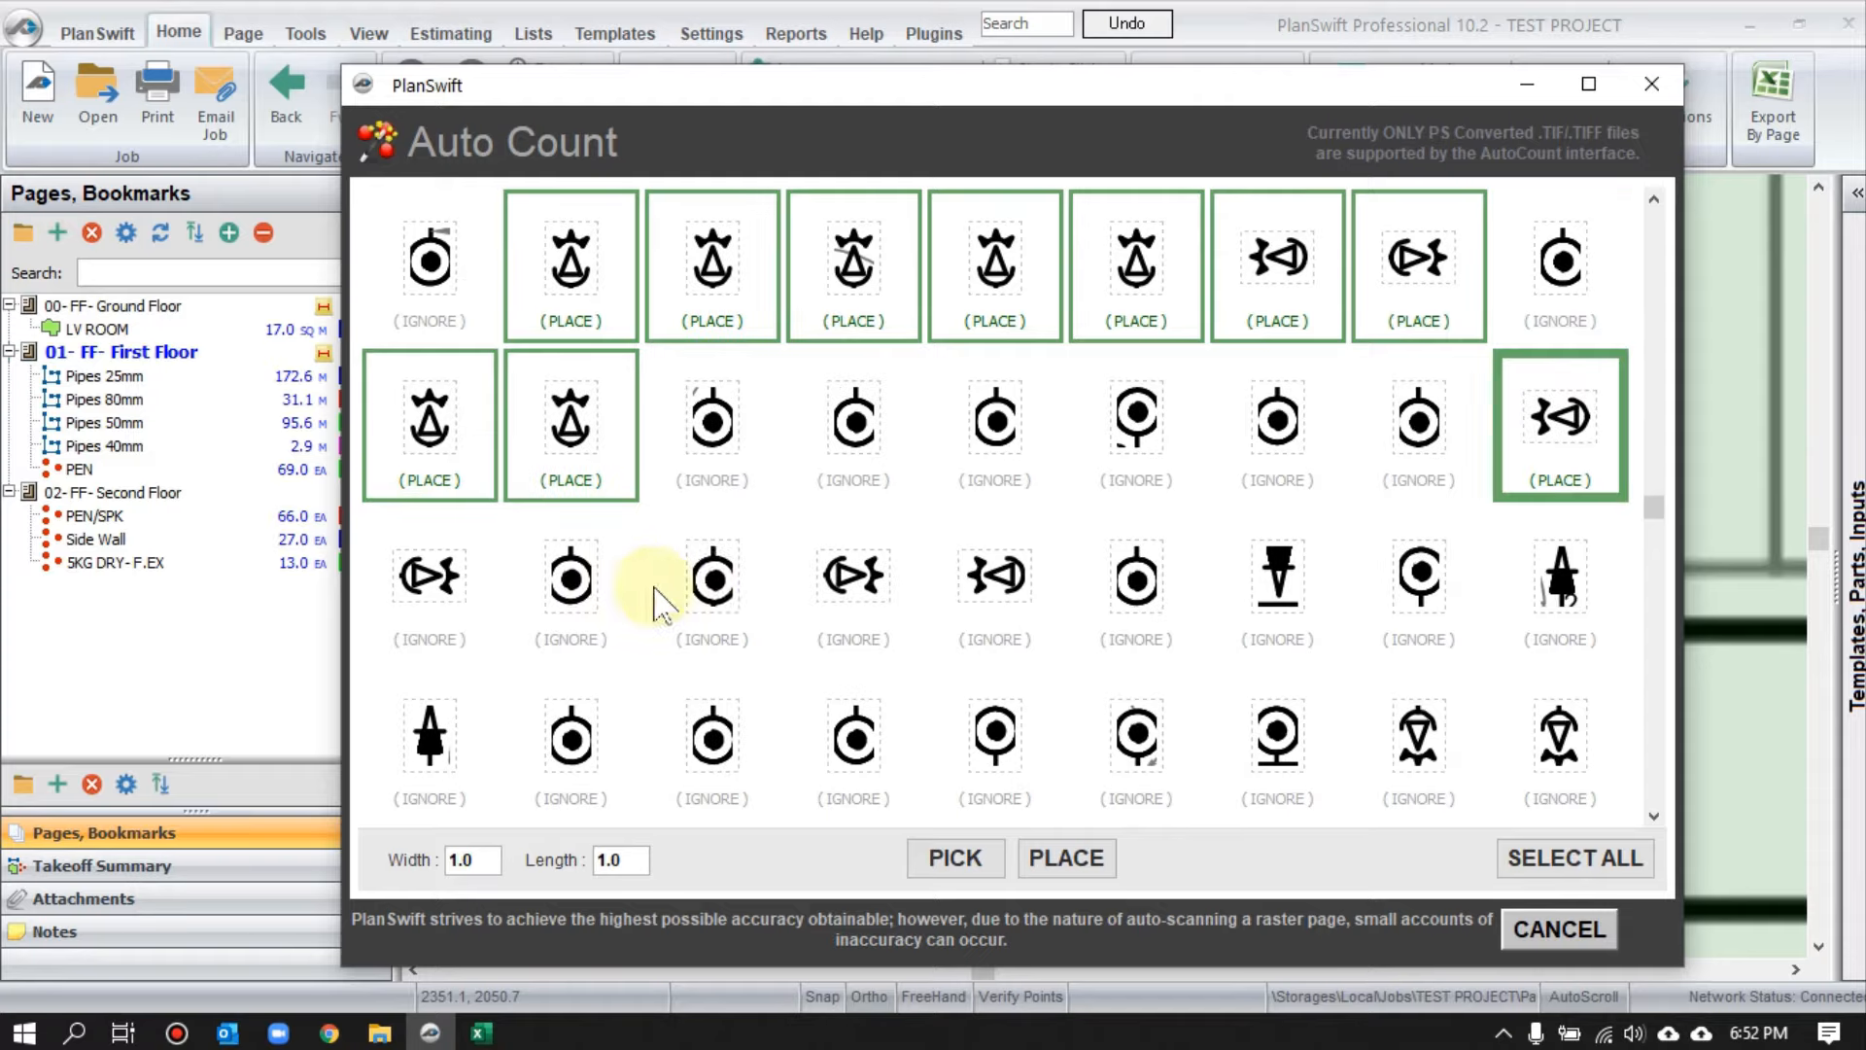
{"action": "left_click", "coordinate": [970, 638]}
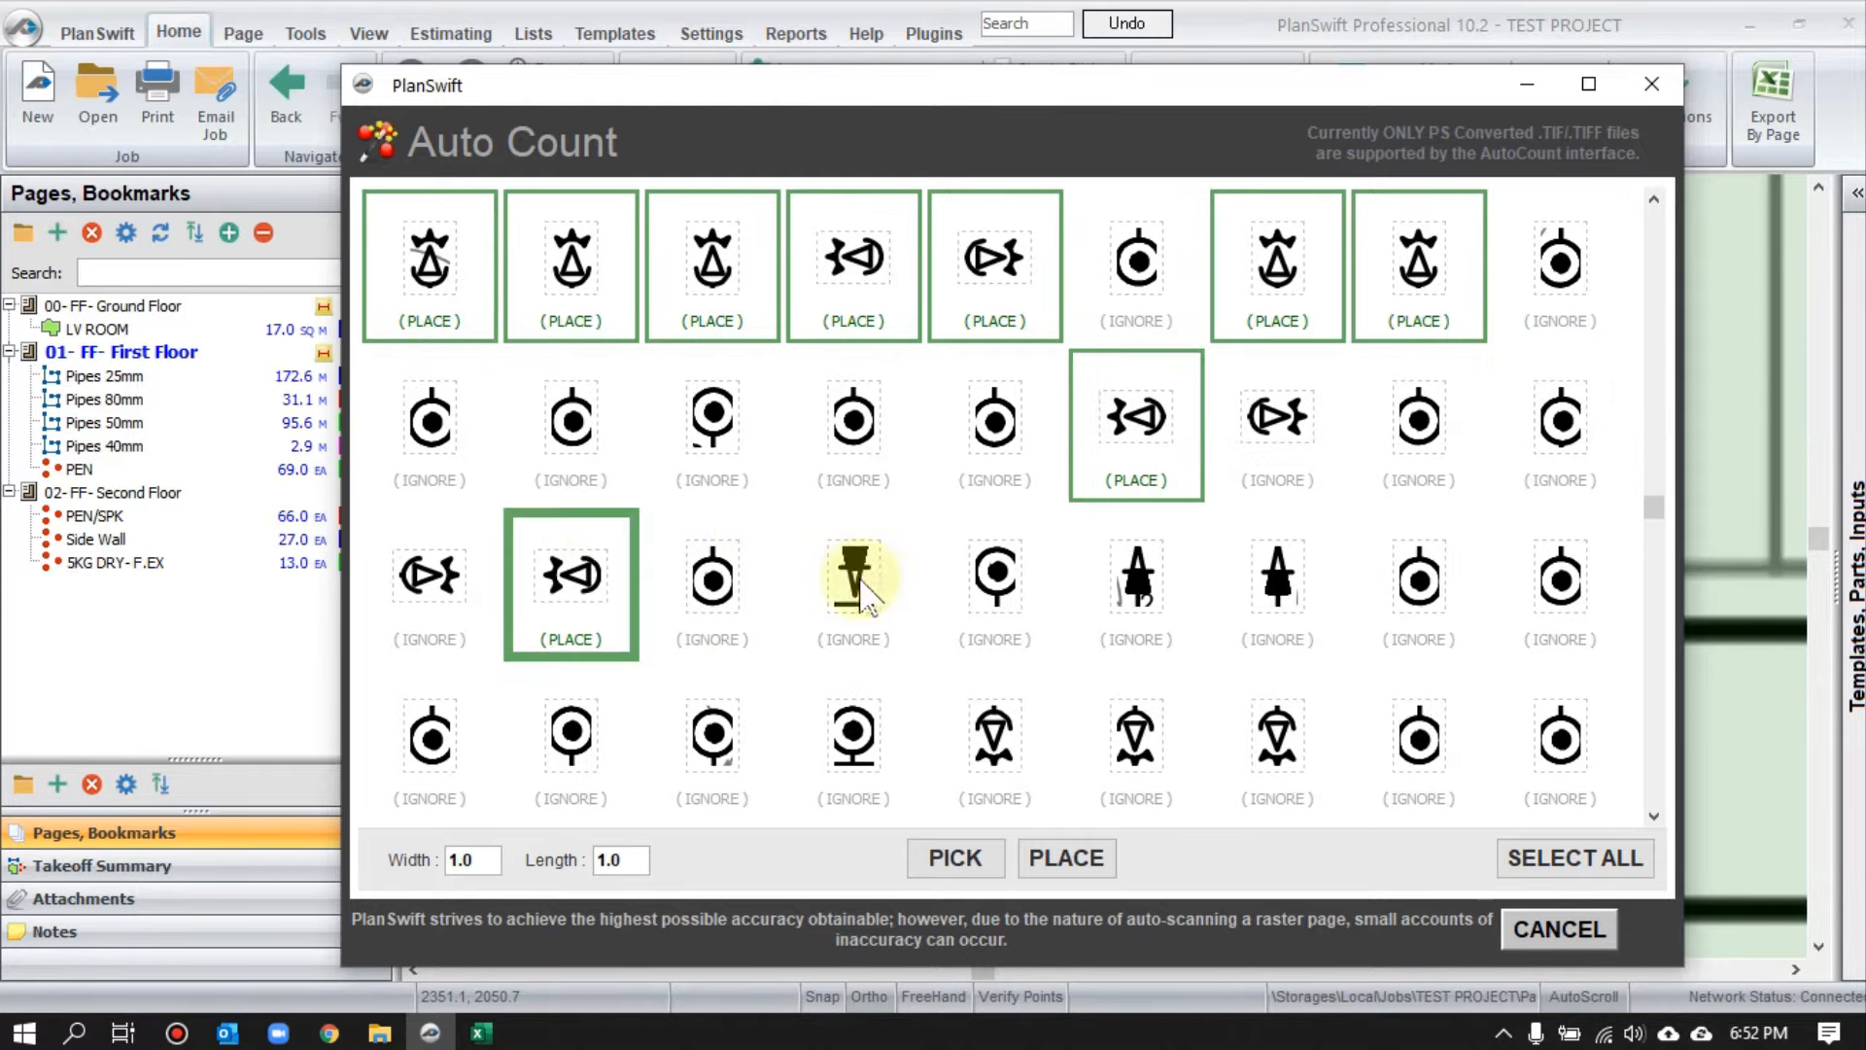
{"action": "left_click", "coordinate": [1237, 449]}
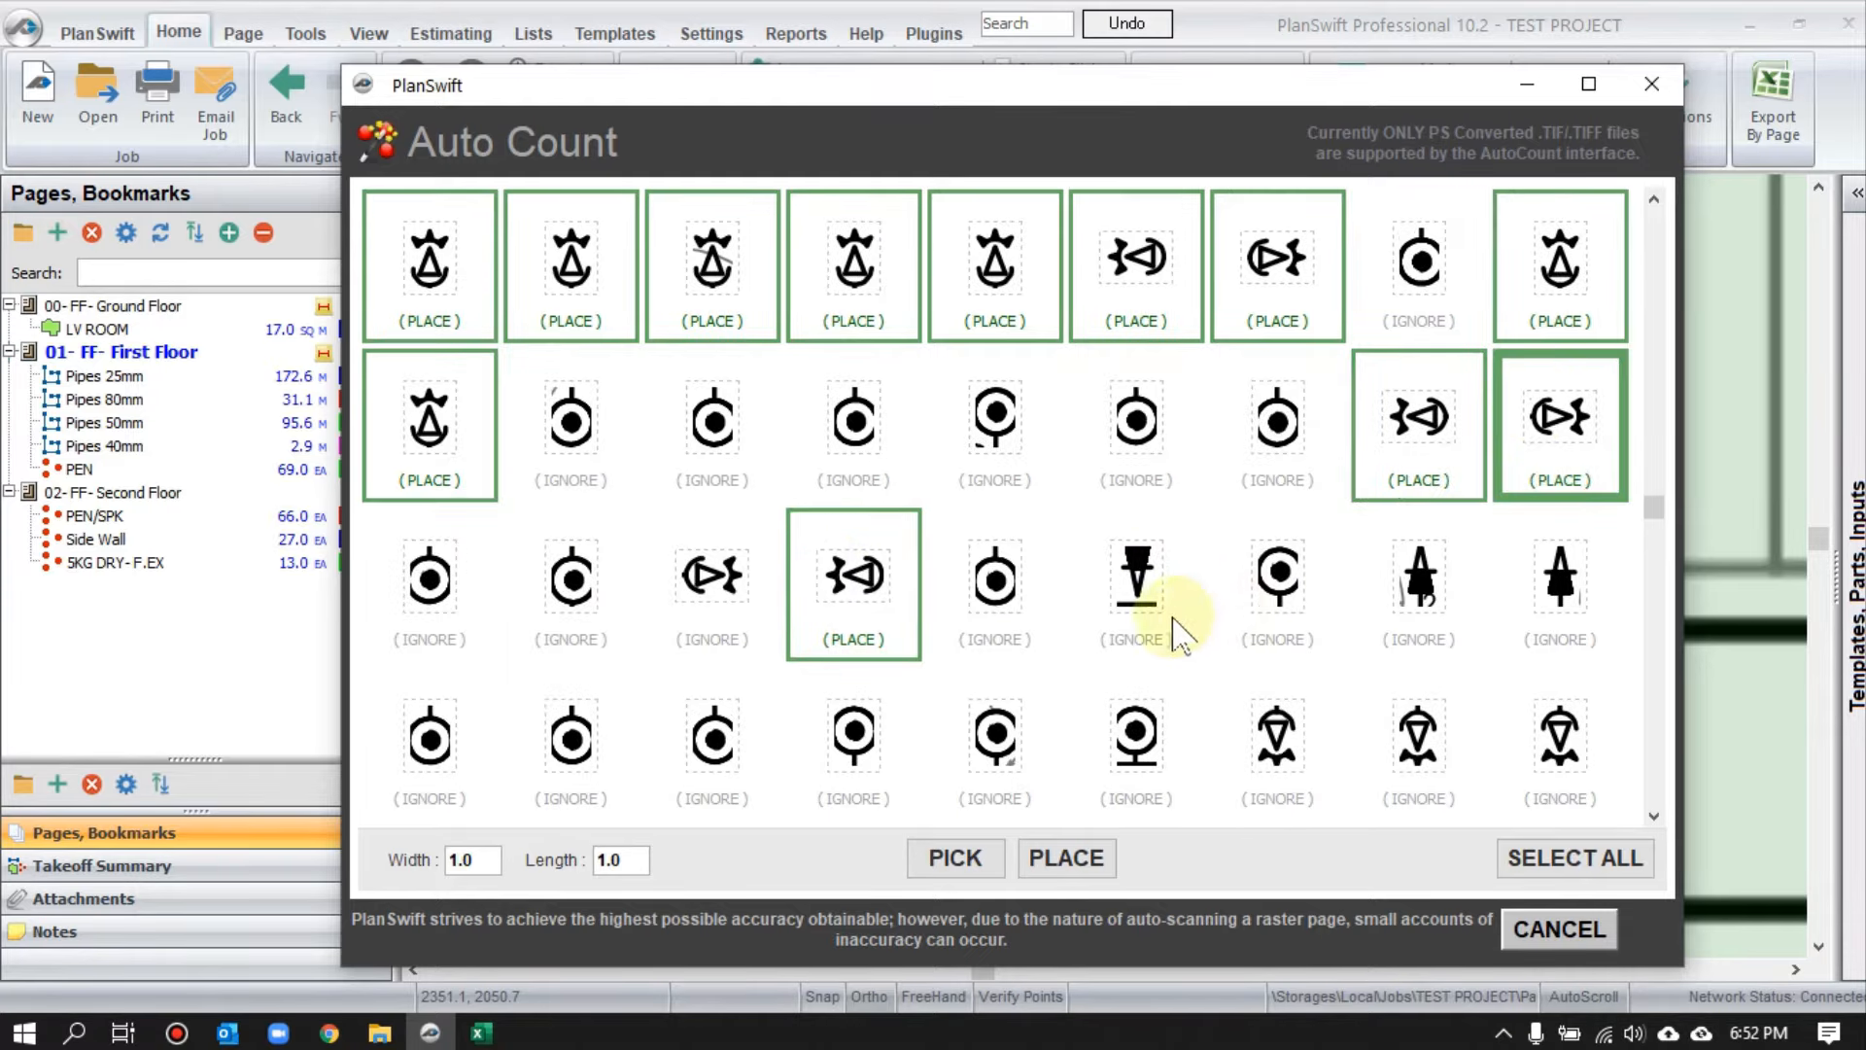
{"action": "left_click", "coordinate": [788, 608]}
{"action": "left_click", "coordinate": [992, 743]}
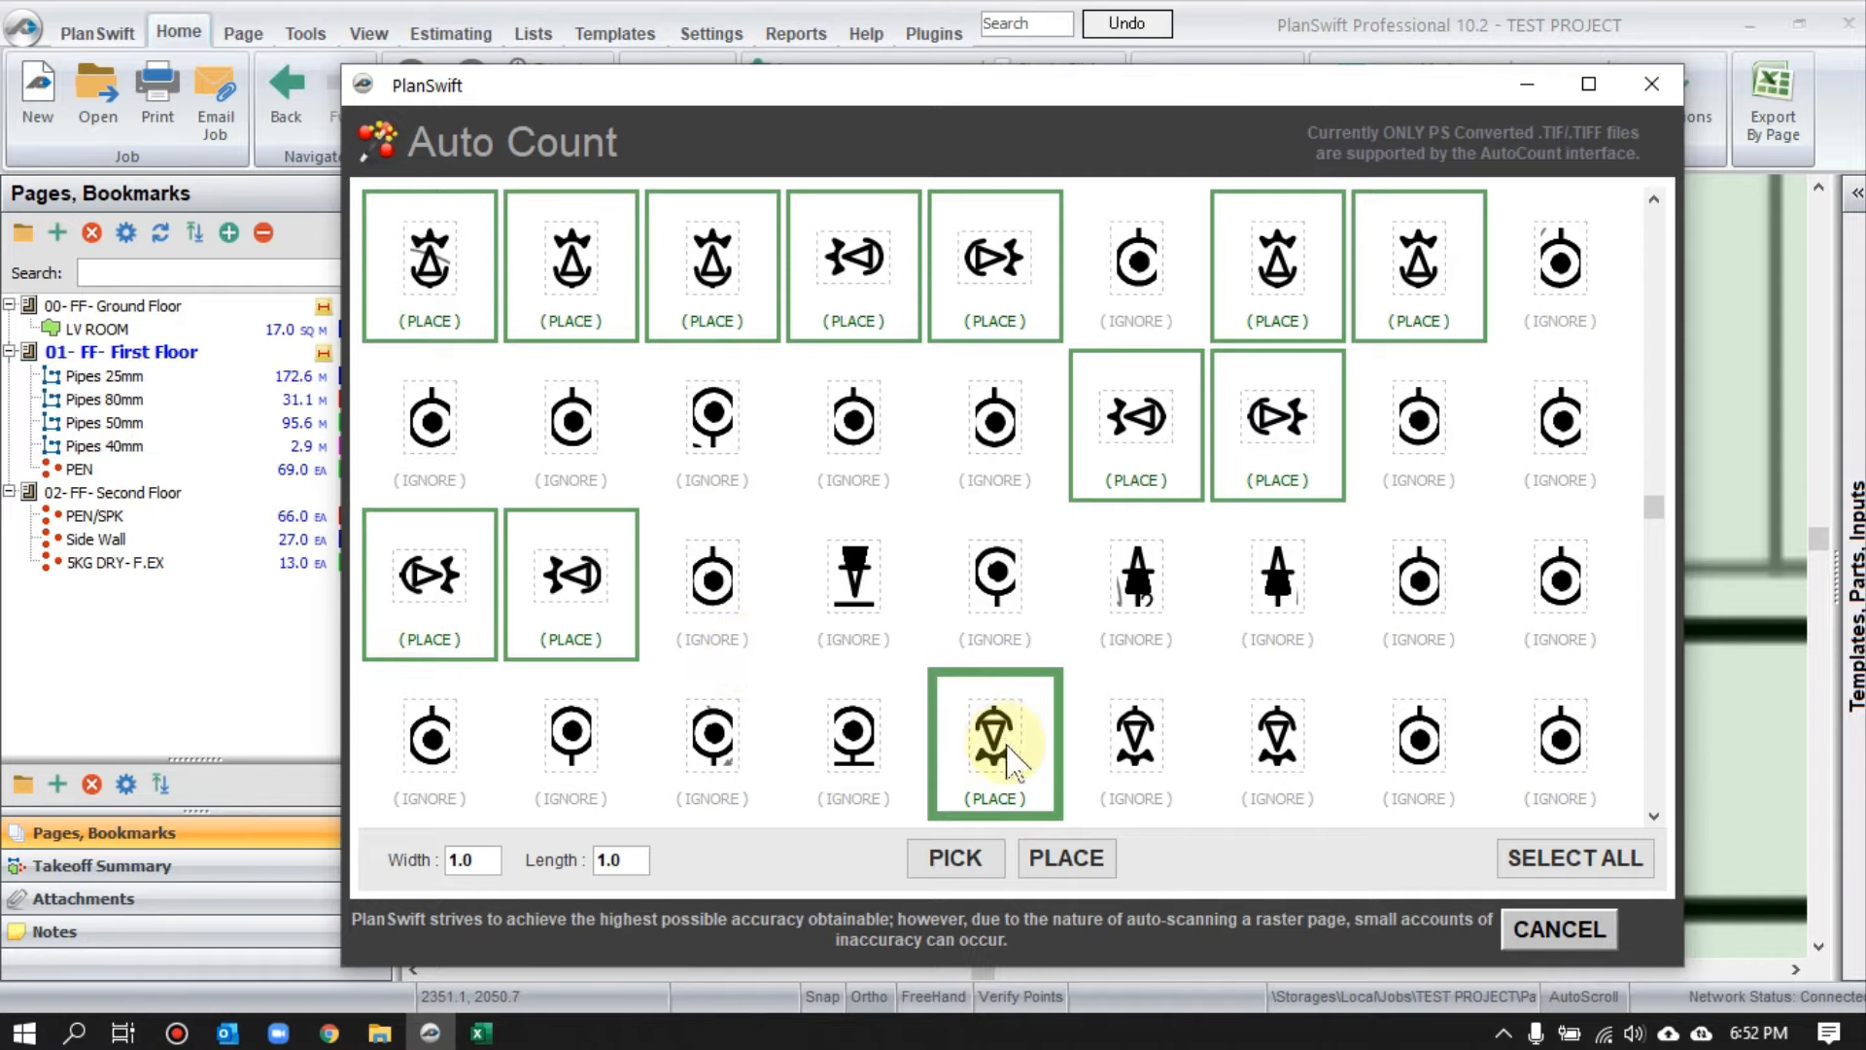
{"action": "left_click", "coordinate": [1137, 743]}
{"action": "left_click", "coordinate": [1278, 748]}
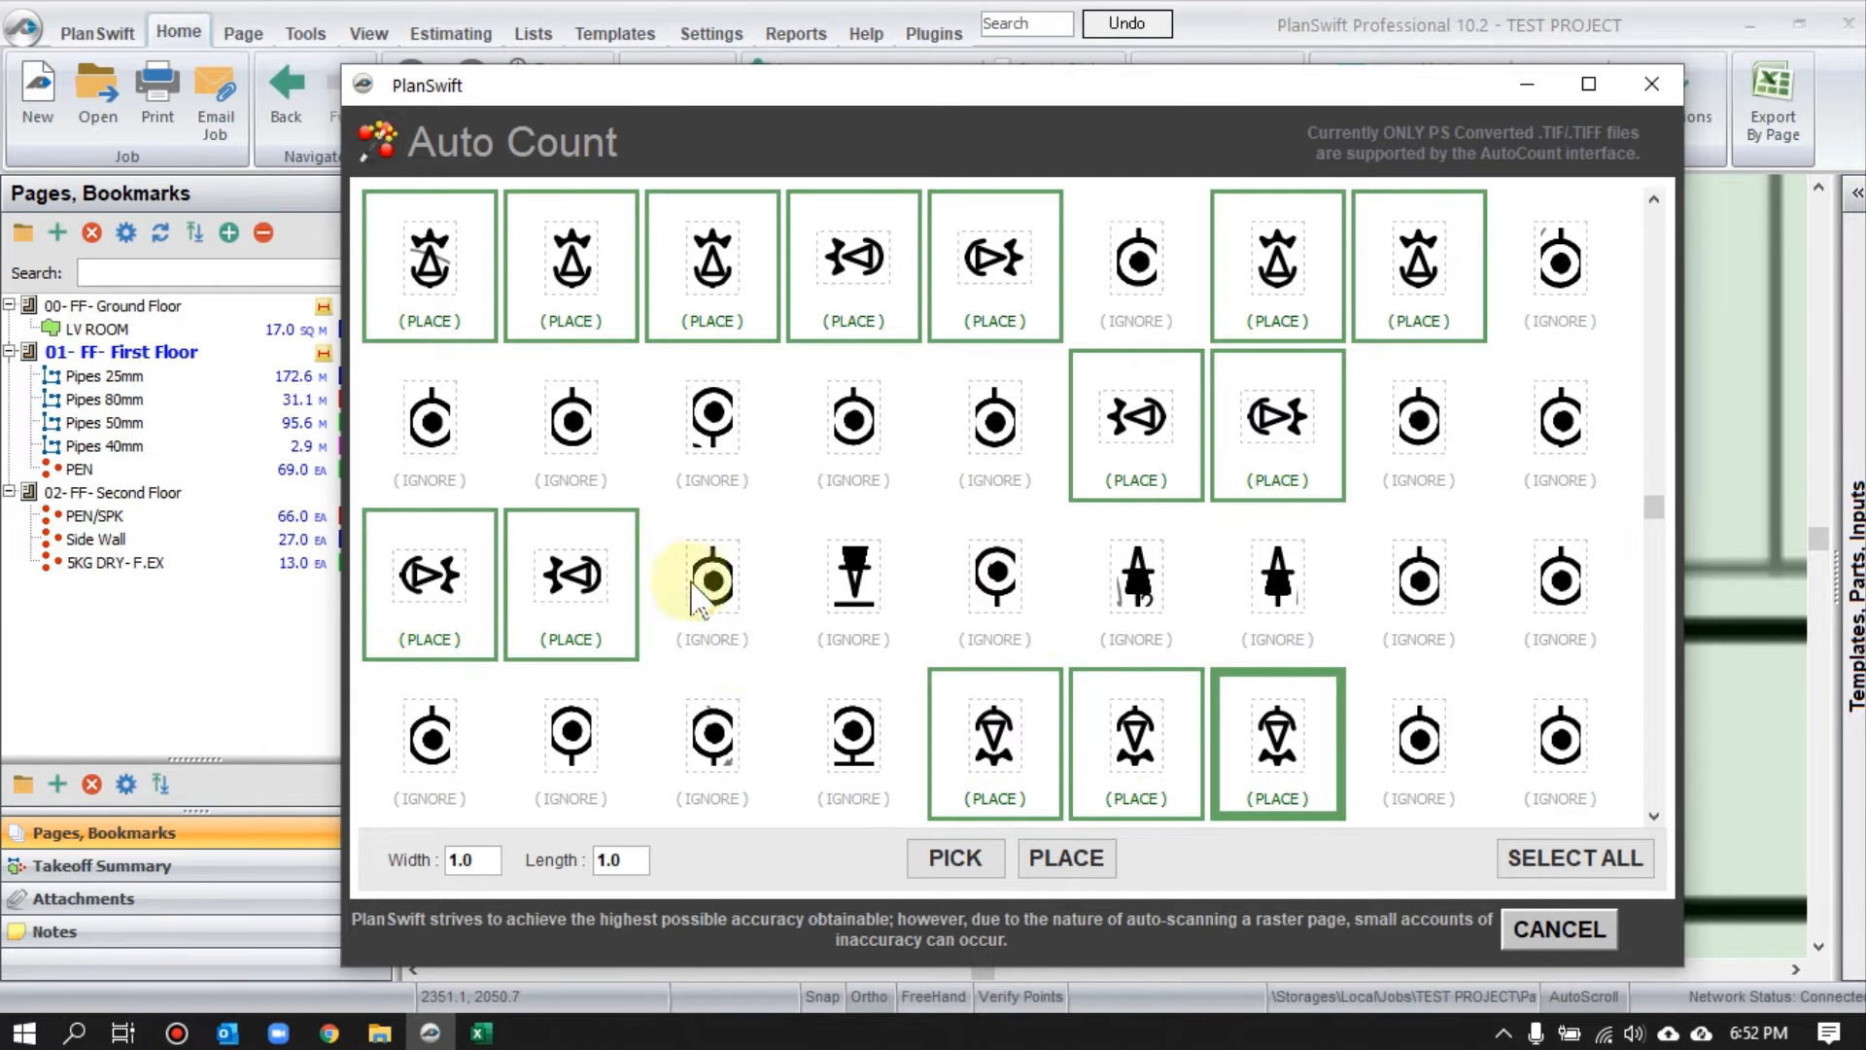
{"action": "left_click_drag", "start_coordinate": [1653, 507], "coordinate": [1652, 285]}
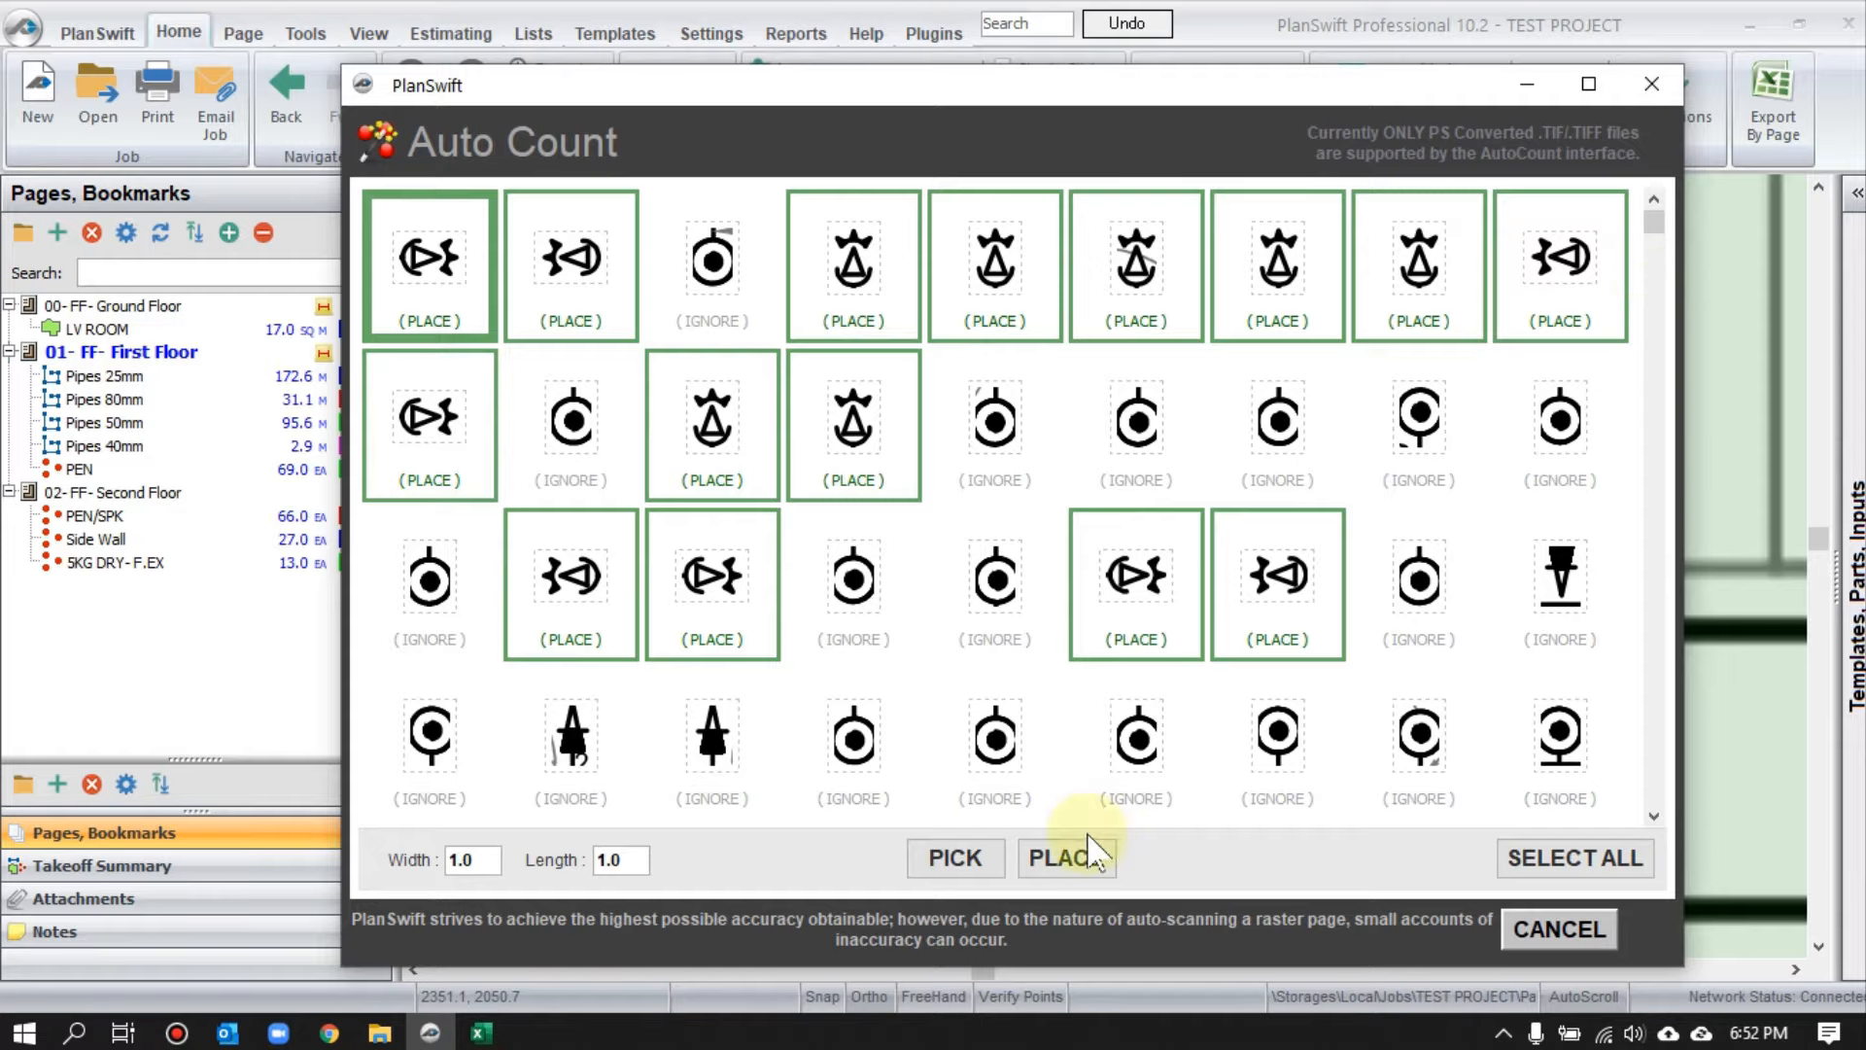
{"action": "left_click", "coordinate": [1066, 858]}
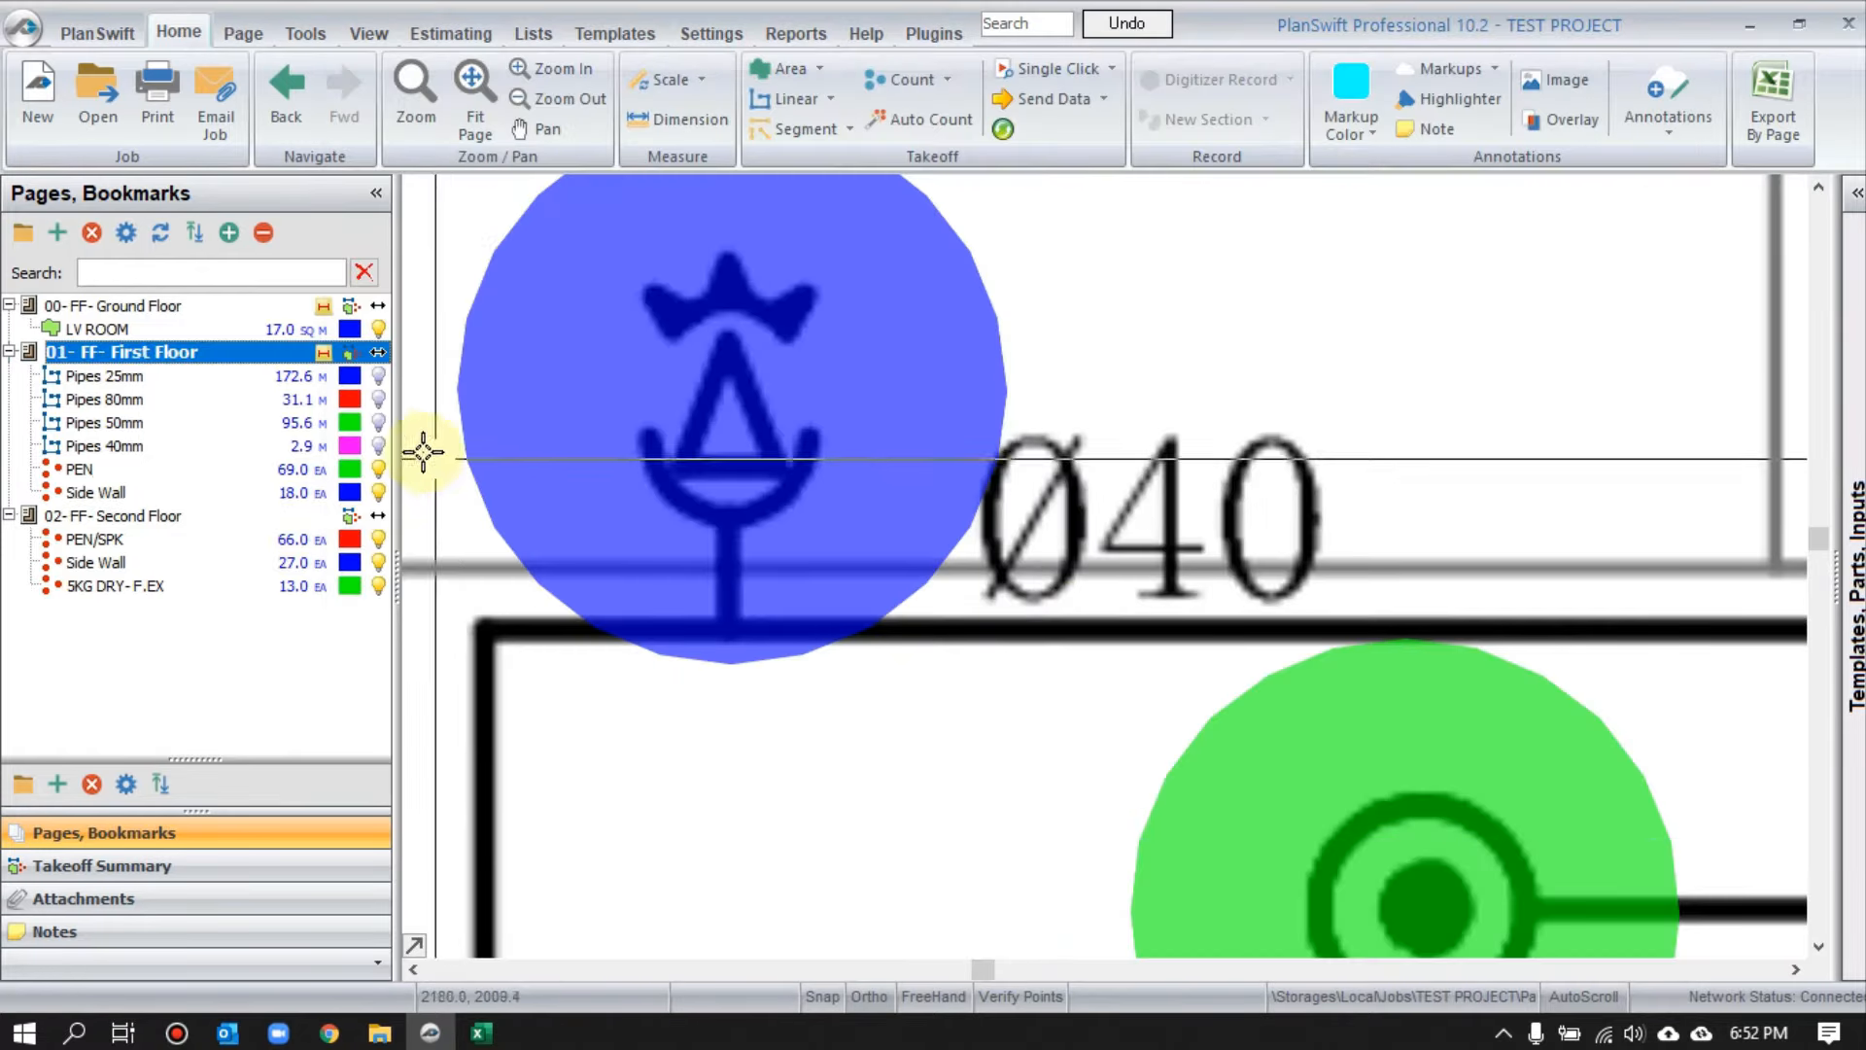
- Examine the placed Side Wall counts across the first floor plan against the side wall sprinkler symbols
{"action": "left_click", "coordinate": [311, 520]}
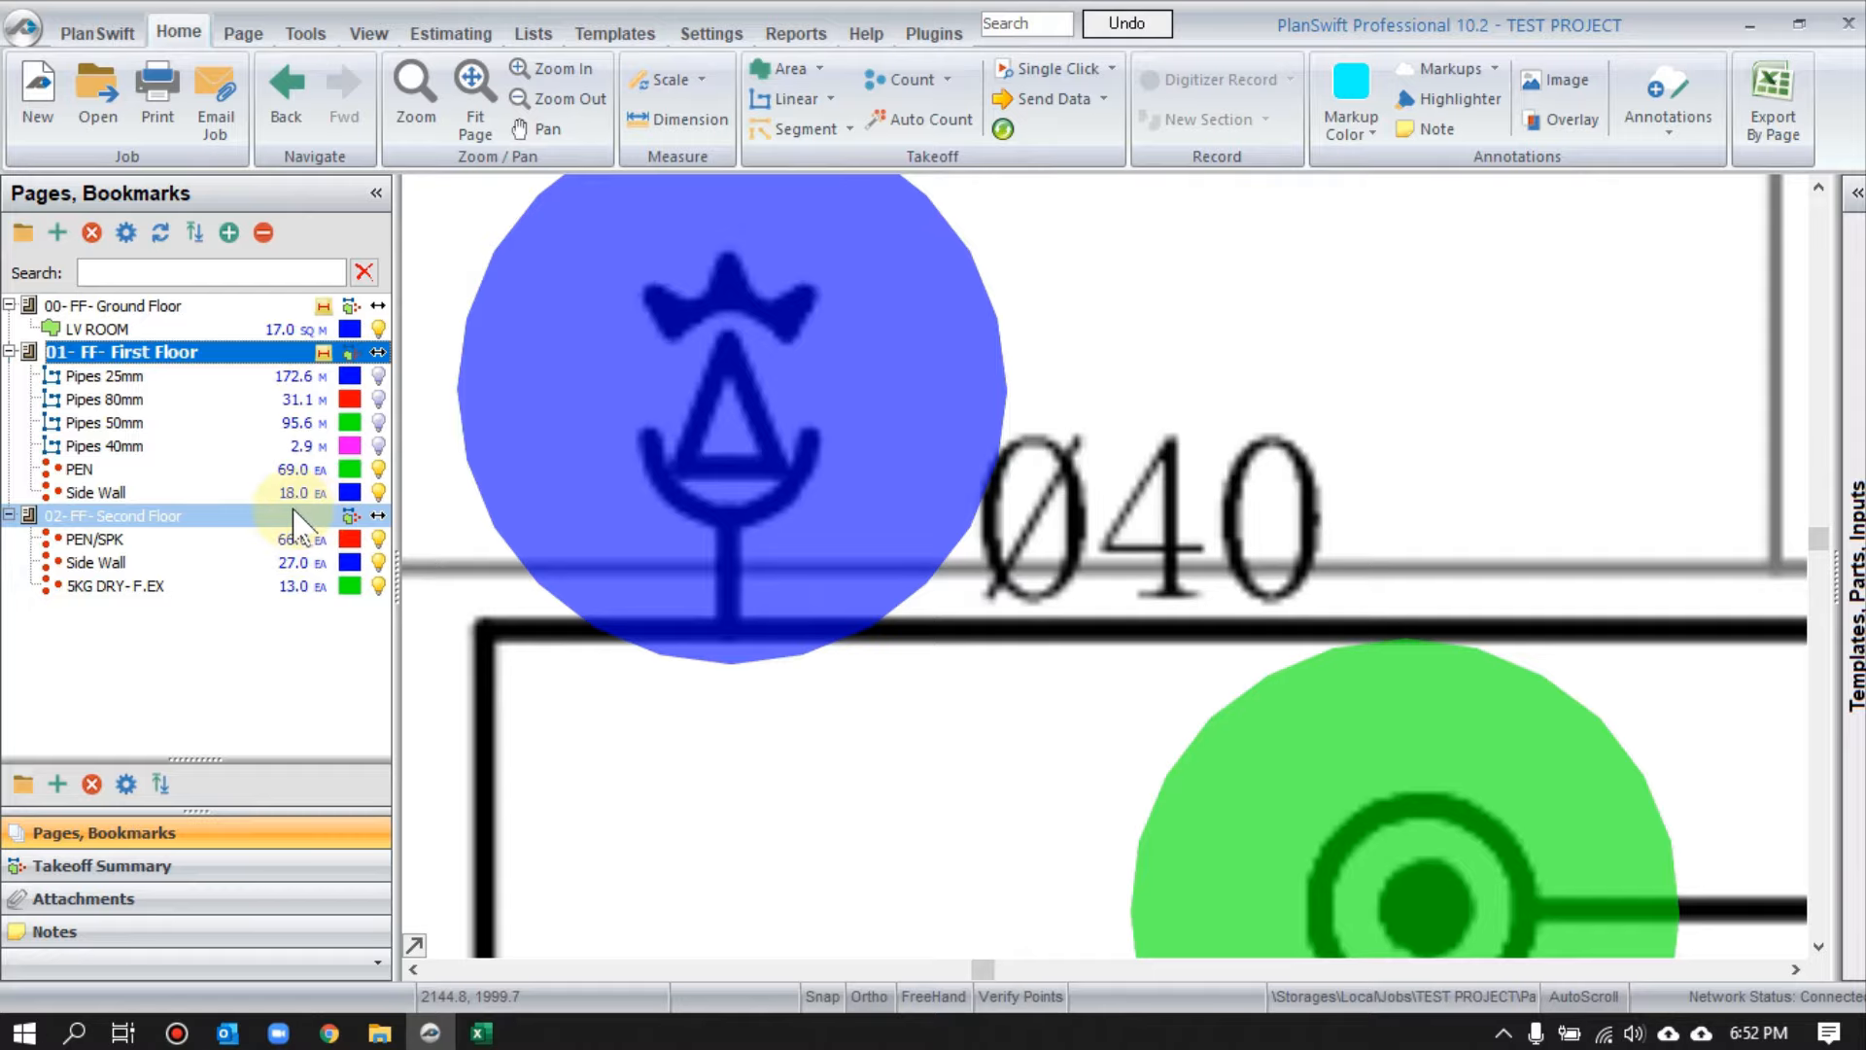
{"action": "scroll", "coordinate": [792, 437], "scroll_direction": "down", "scroll_amount": 8}
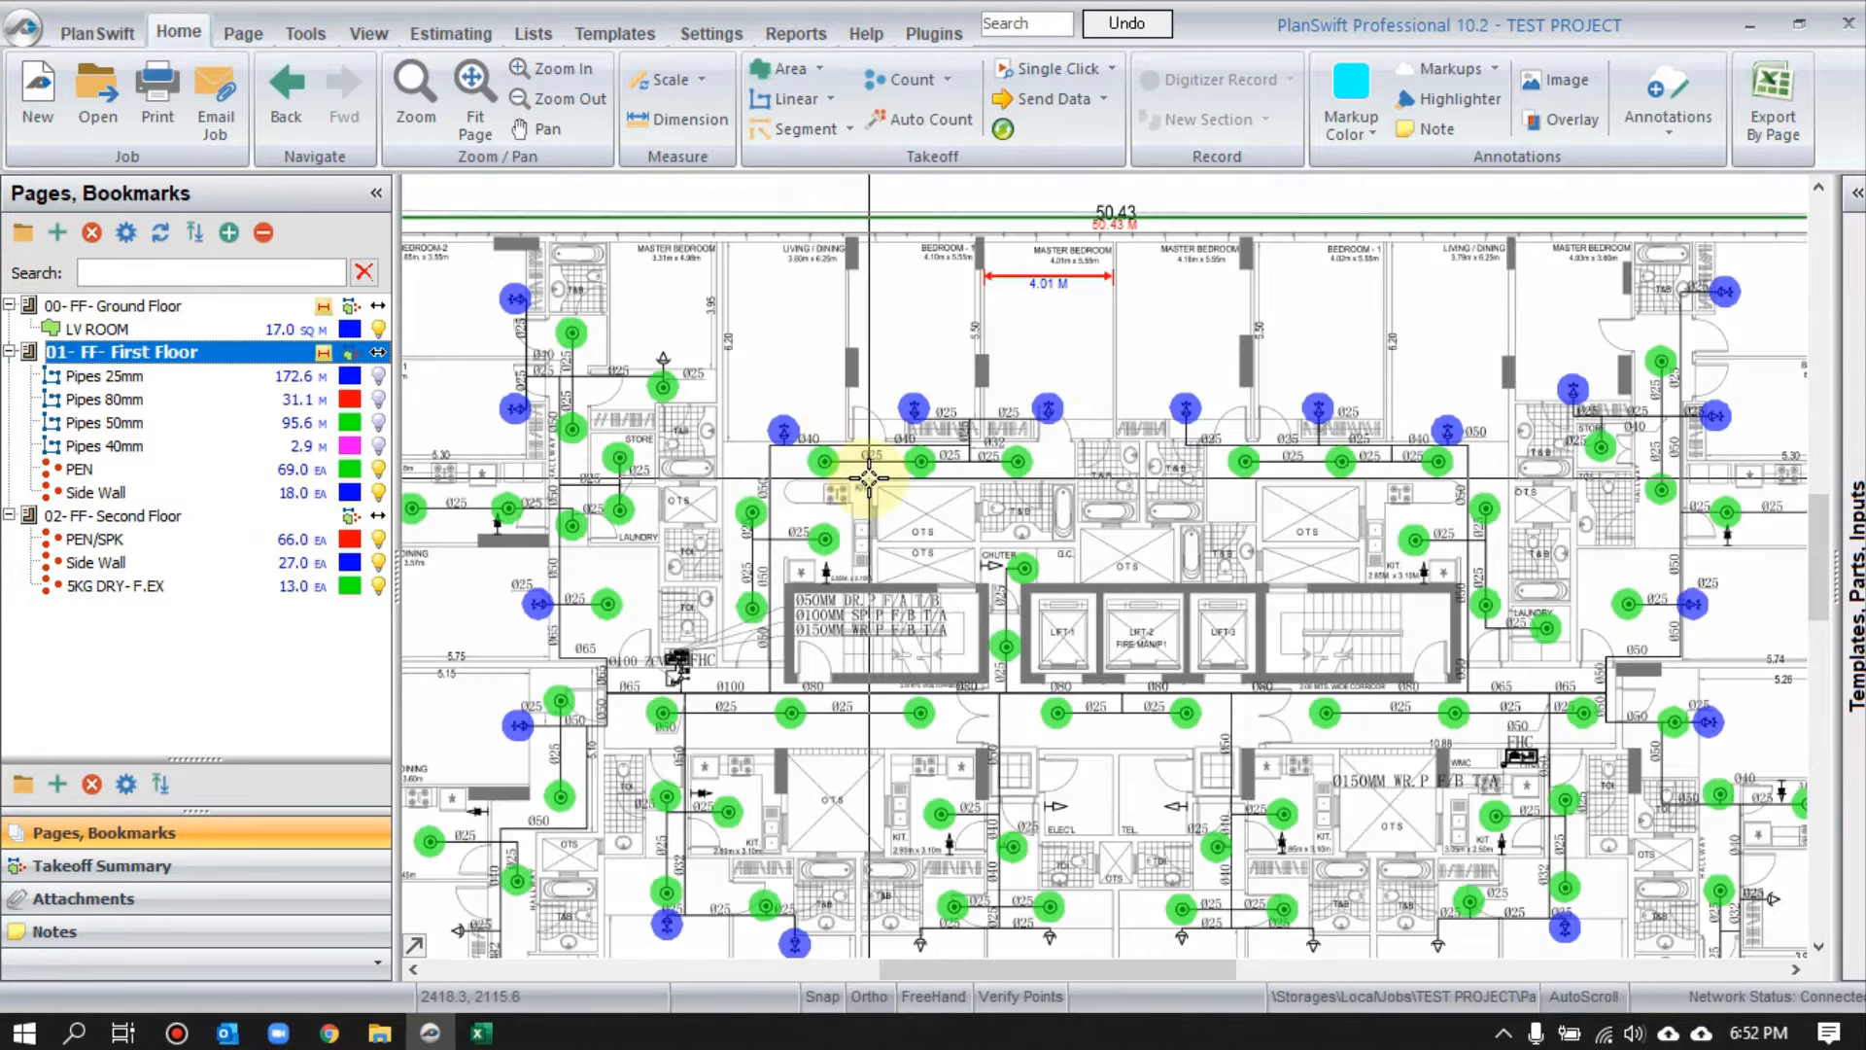
{"action": "left_click_drag", "start_coordinate": [1099, 455], "coordinate": [1121, 348]}
{"action": "left_click_drag", "start_coordinate": [897, 349], "coordinate": [984, 379]}
{"action": "scroll", "coordinate": [958, 404], "scroll_direction": "up", "scroll_amount": 4}
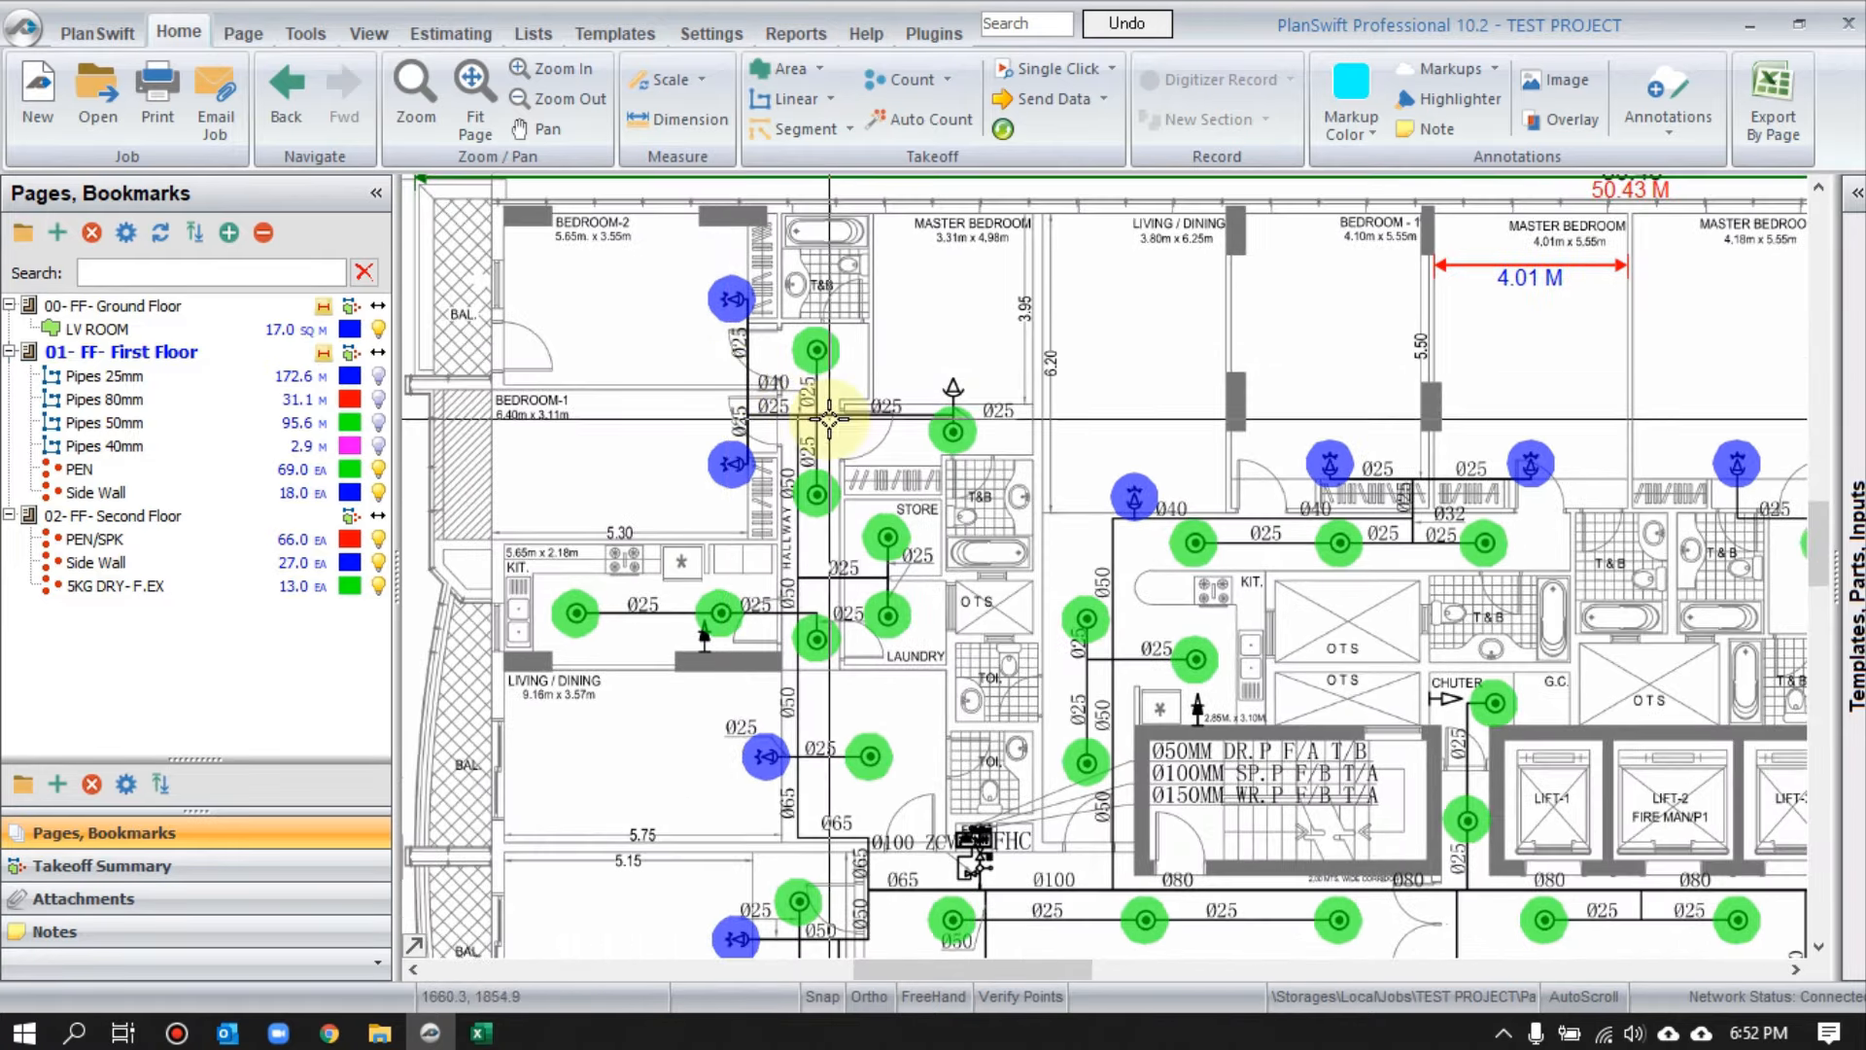
- Hide the Side Wall and PEN counts on the first floor plan
{"action": "left_click", "coordinate": [378, 493]}
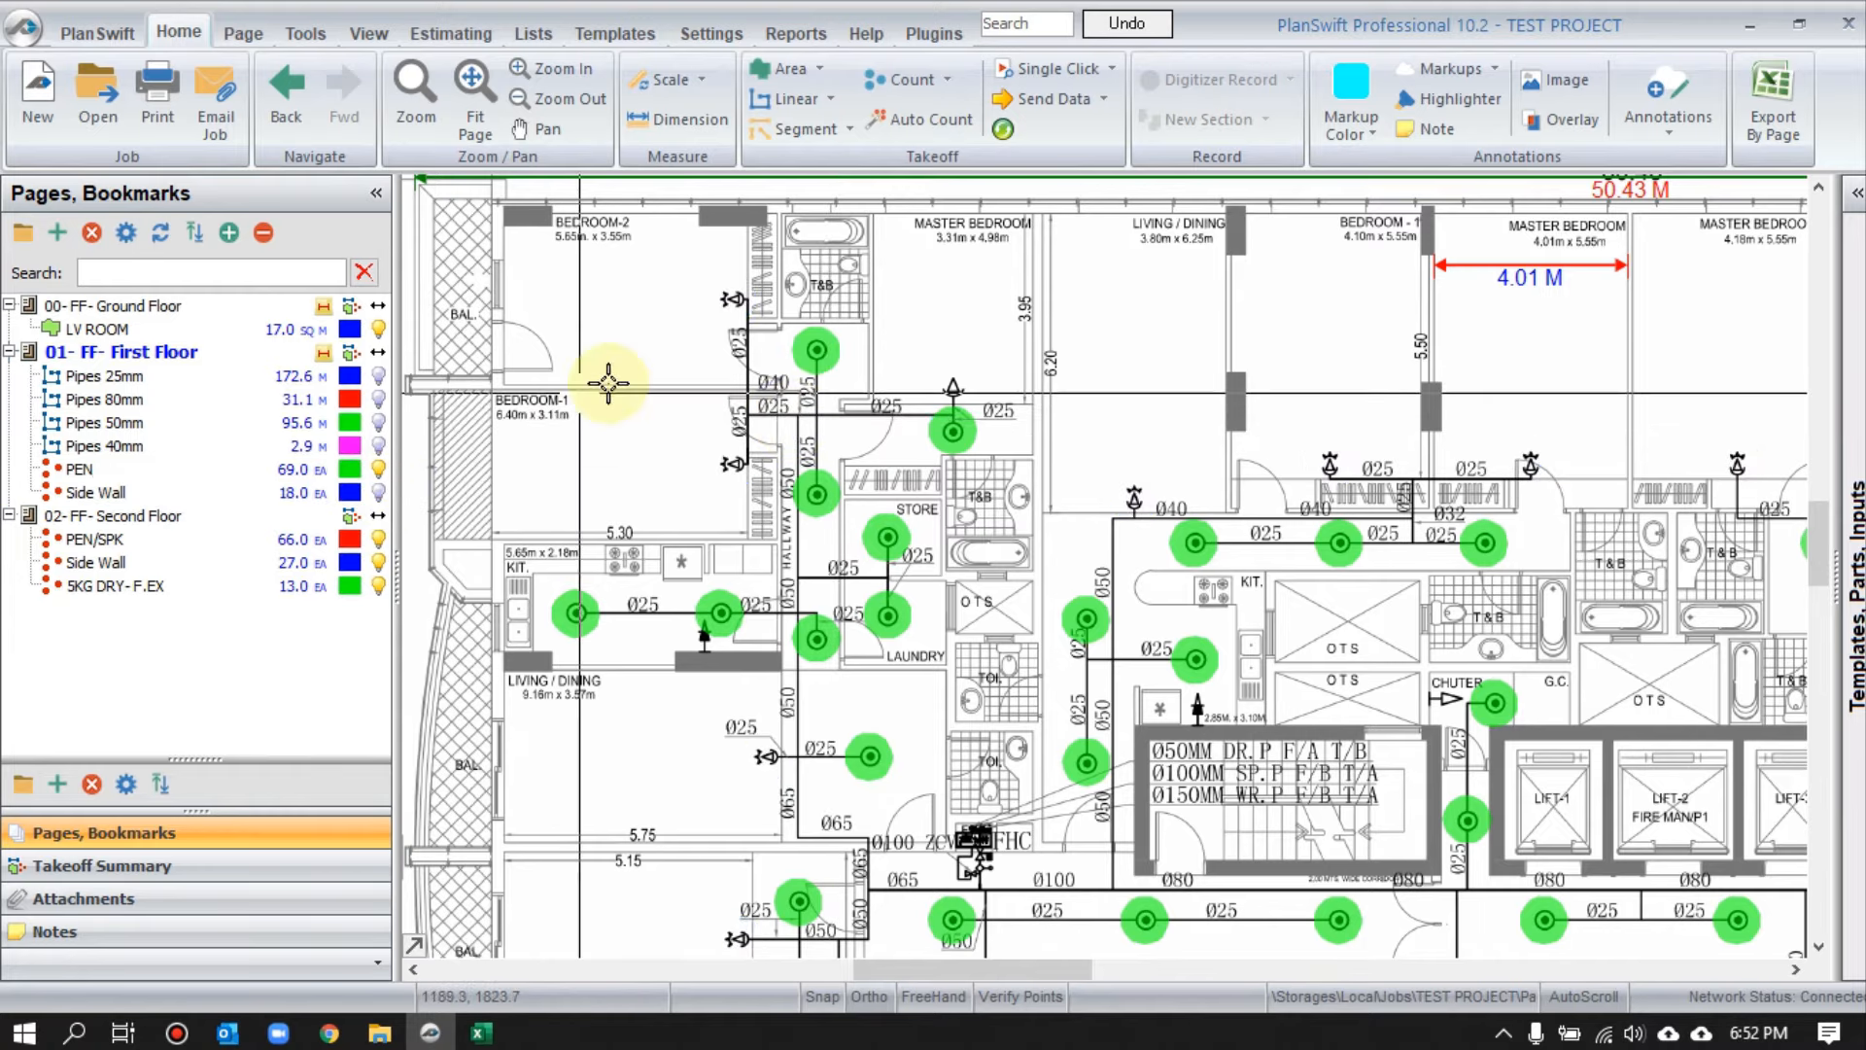
{"action": "scroll", "coordinate": [690, 347], "scroll_direction": "down", "scroll_amount": 1}
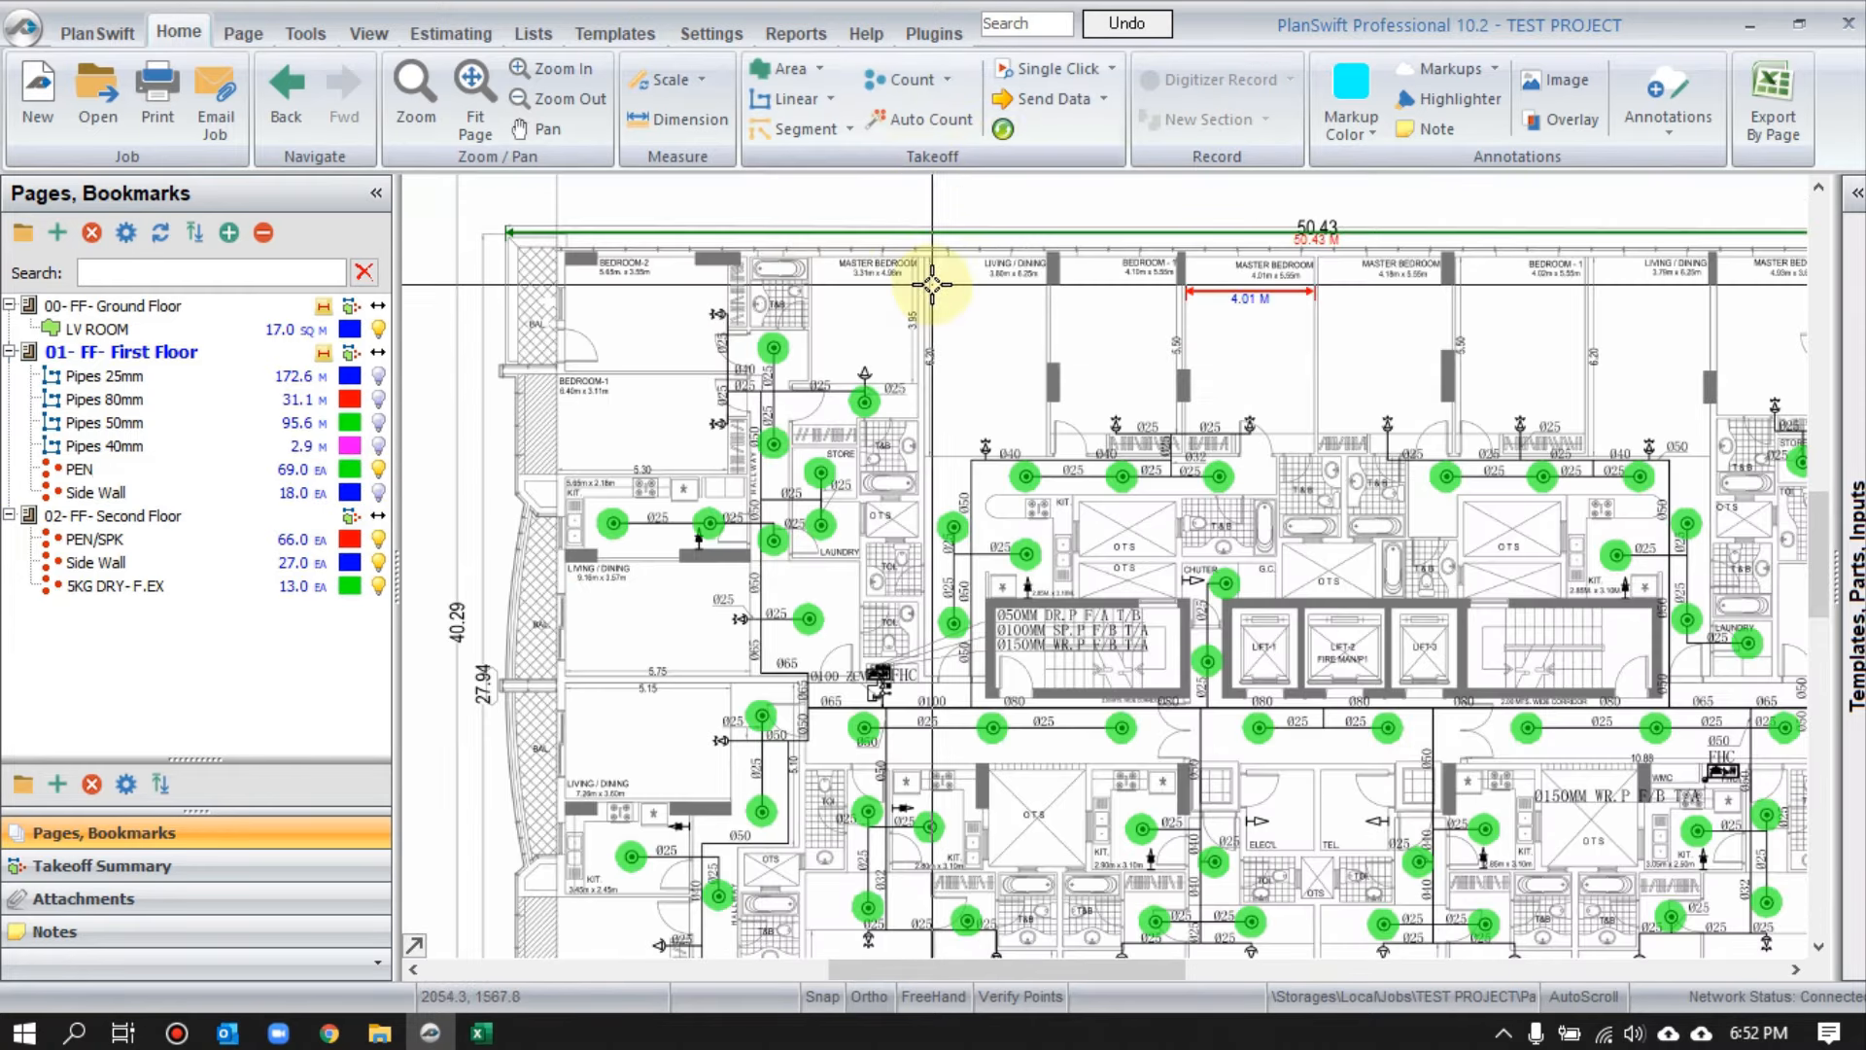
{"action": "left_click", "coordinate": [378, 469]}
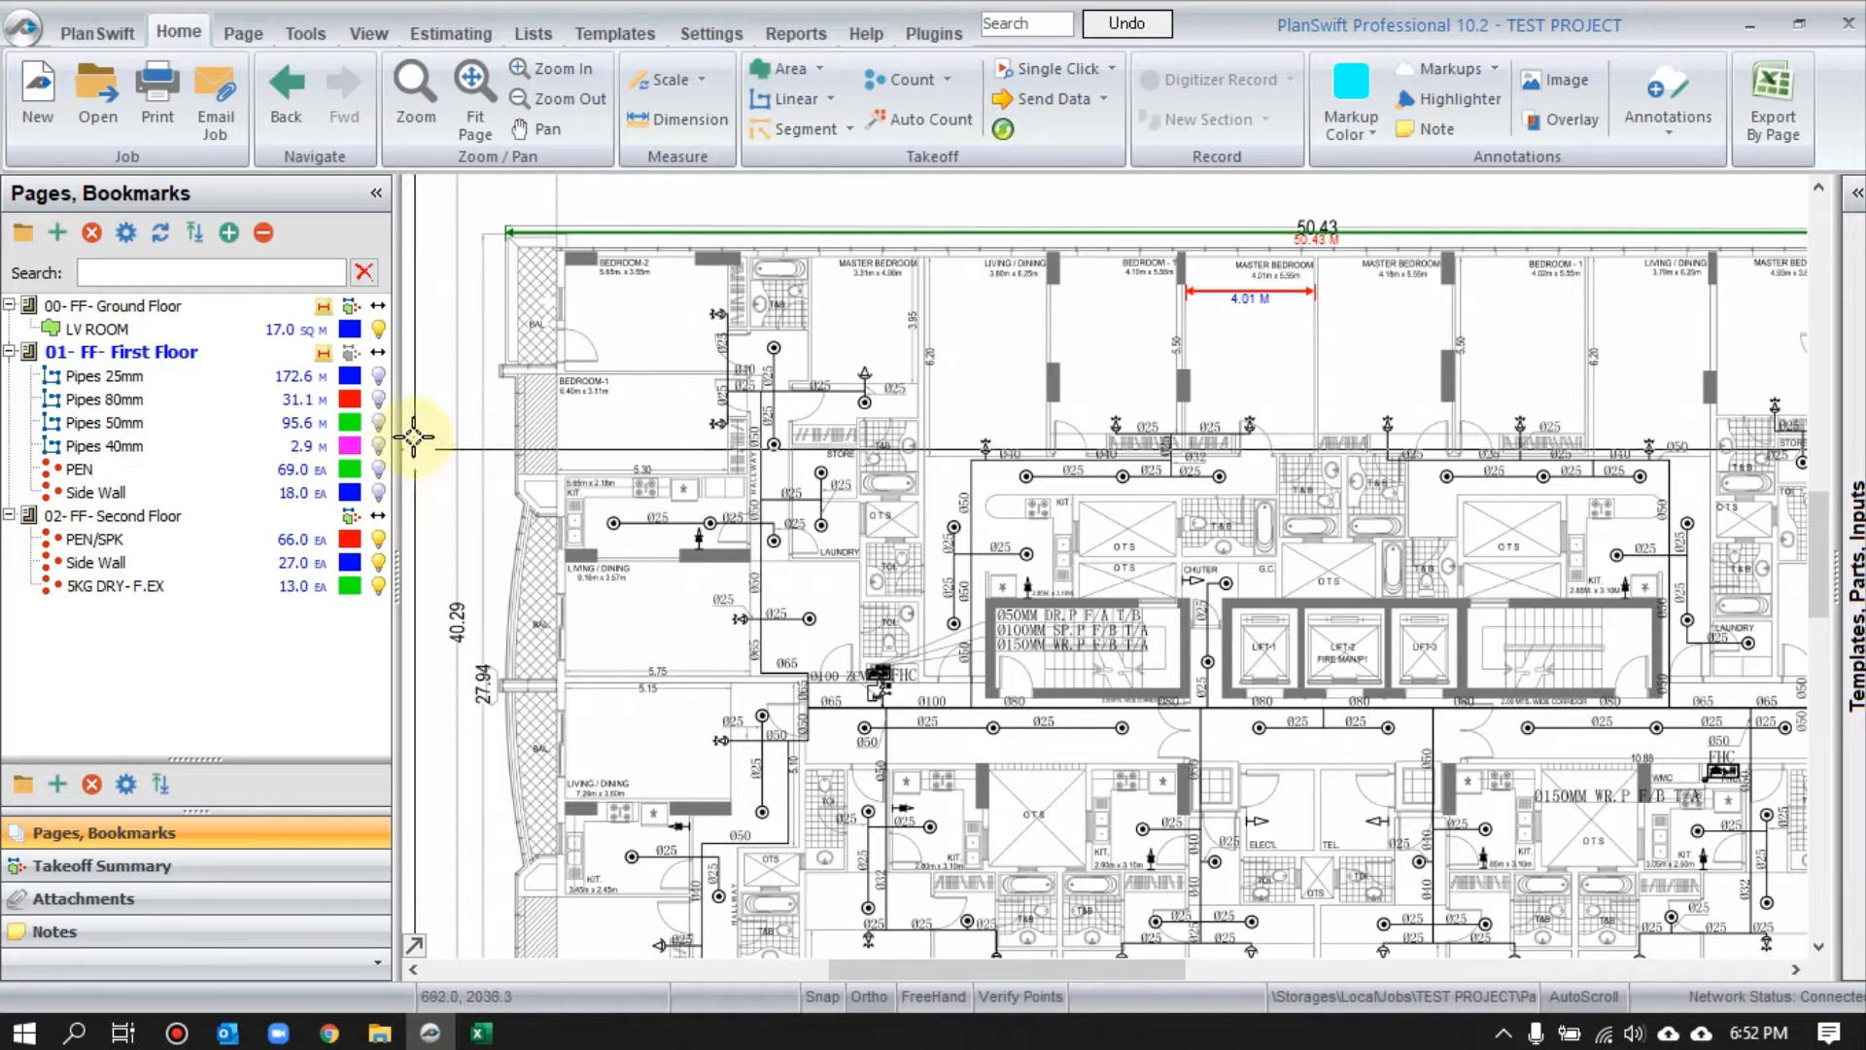
- Show the 25 mm, 80 mm, 50 mm and 40 mm pipe takeoffs and examine their runs across the first floor
{"action": "left_click", "coordinate": [379, 375]}
{"action": "left_click", "coordinate": [379, 399]}
{"action": "left_click", "coordinate": [378, 423]}
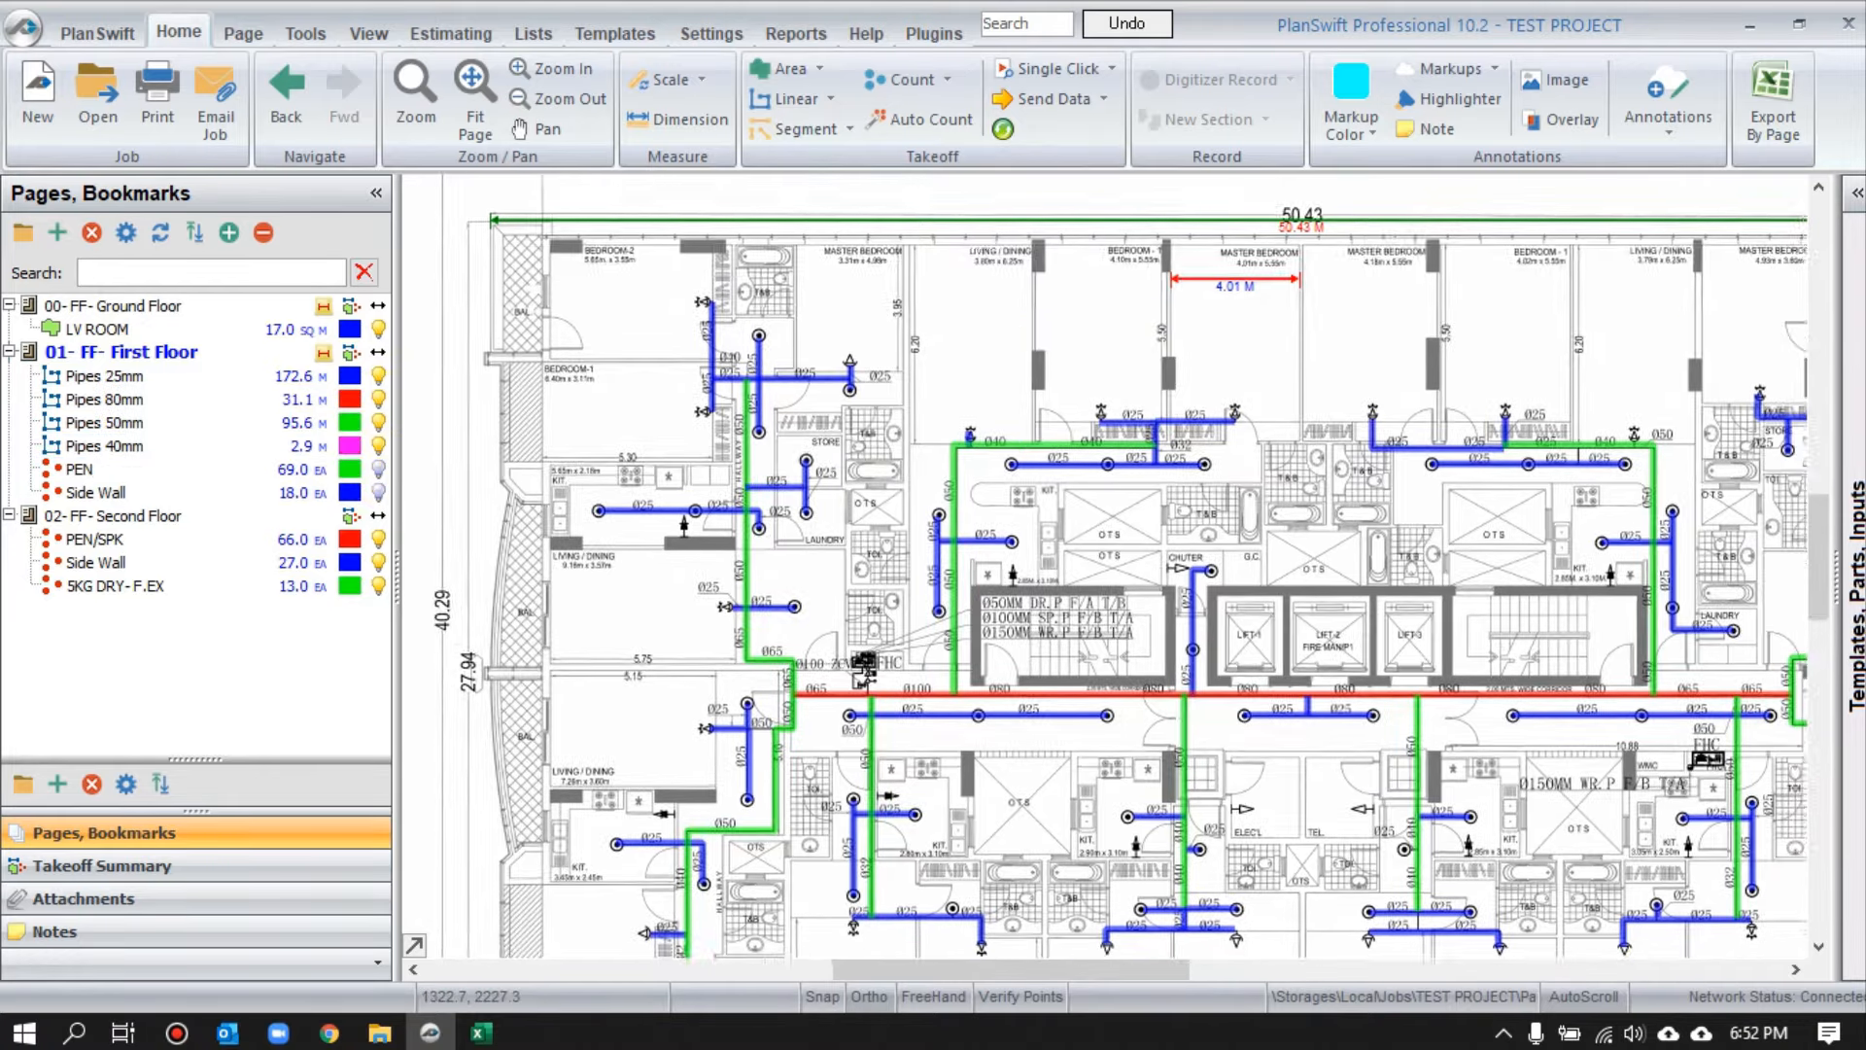
{"action": "left_click_drag", "start_coordinate": [670, 507], "coordinate": [582, 400]}
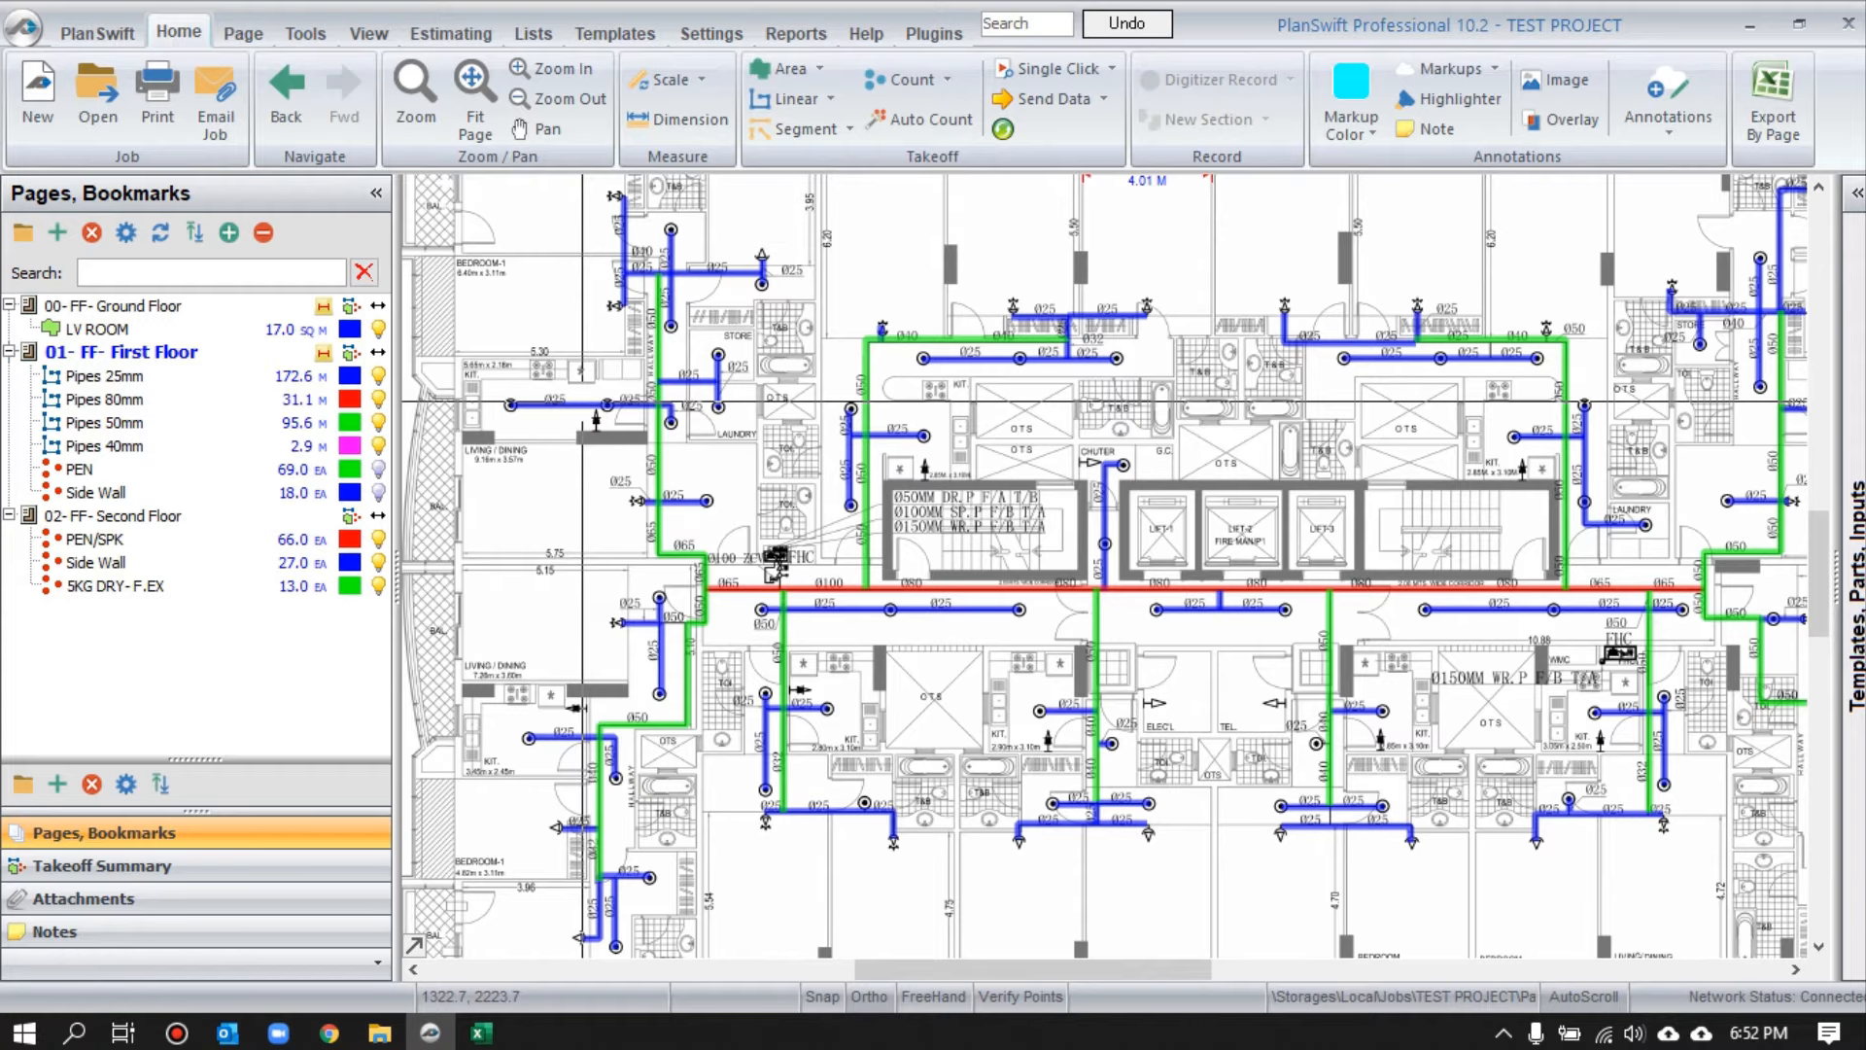
{"action": "scroll", "coordinate": [827, 369], "scroll_direction": "down", "scroll_amount": 2}
{"action": "scroll", "coordinate": [862, 262], "scroll_direction": "up", "scroll_amount": 2}
{"action": "left_click_drag", "start_coordinate": [862, 262], "coordinate": [853, 270]}
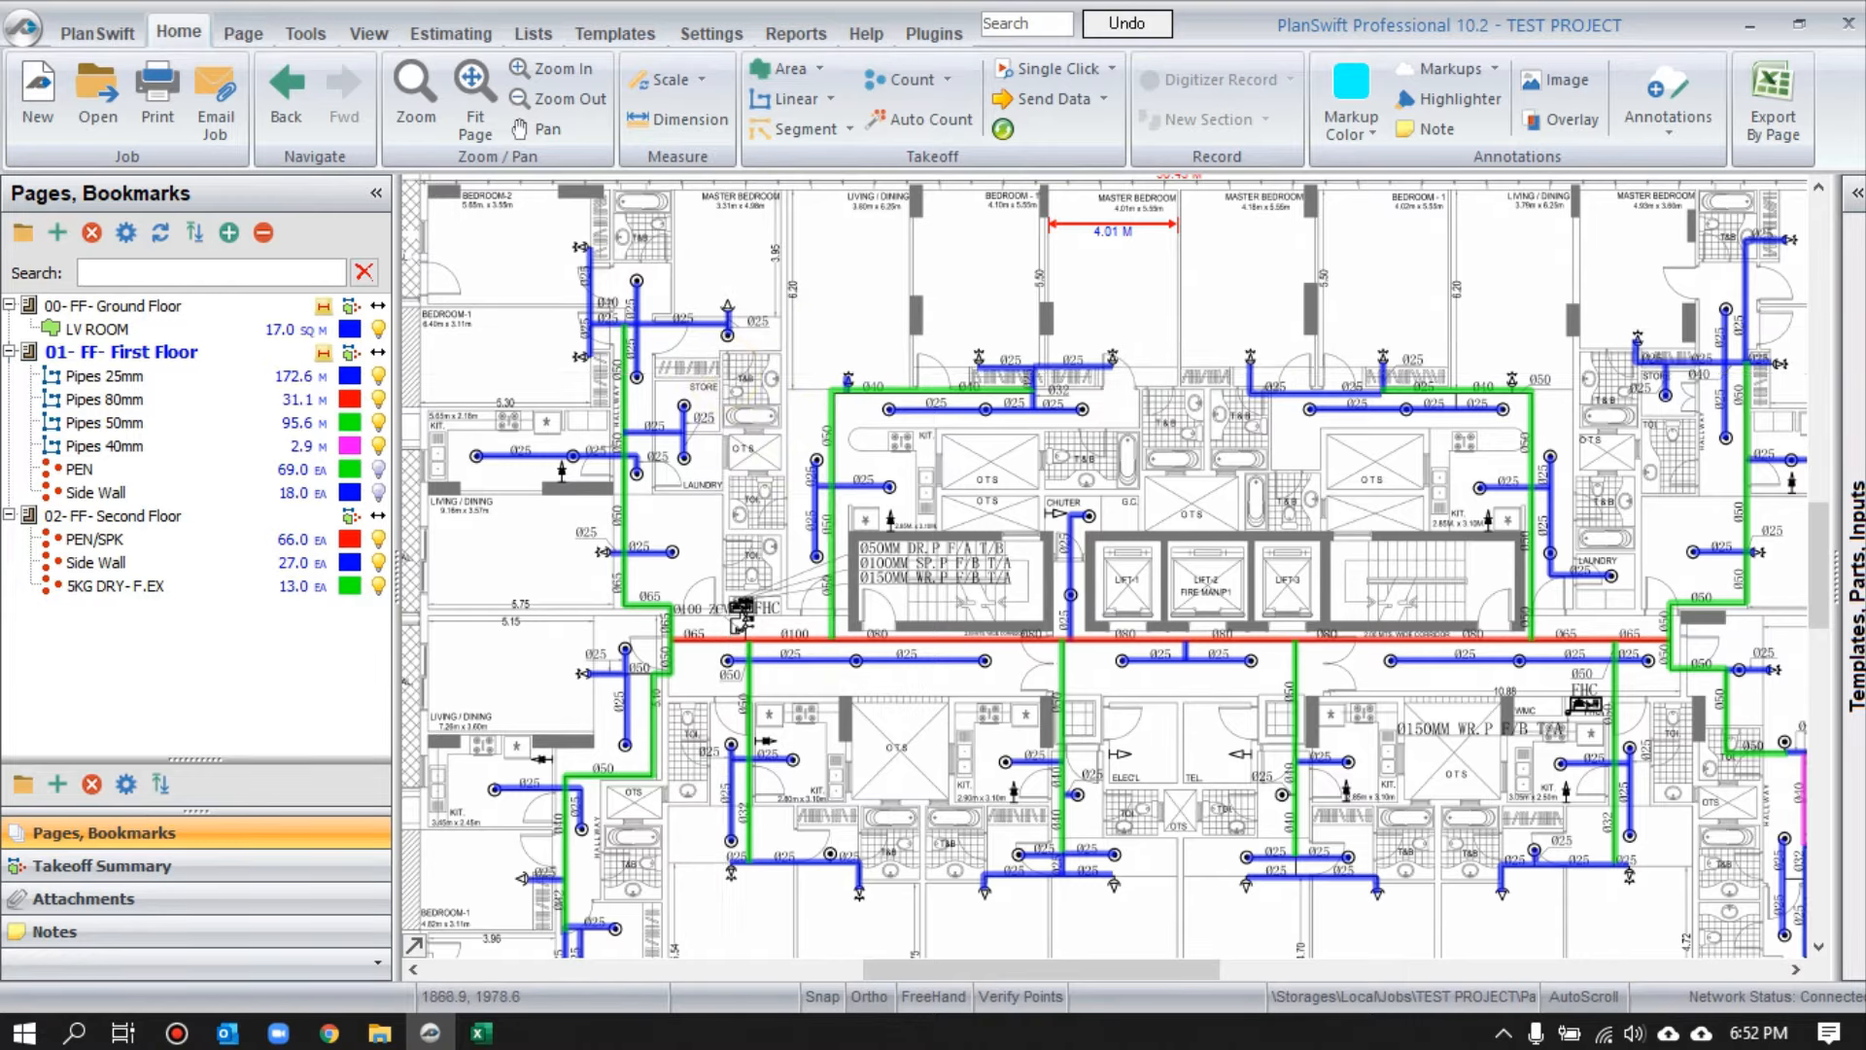
{"action": "scroll", "coordinate": [833, 416], "scroll_direction": "up", "scroll_amount": 2}
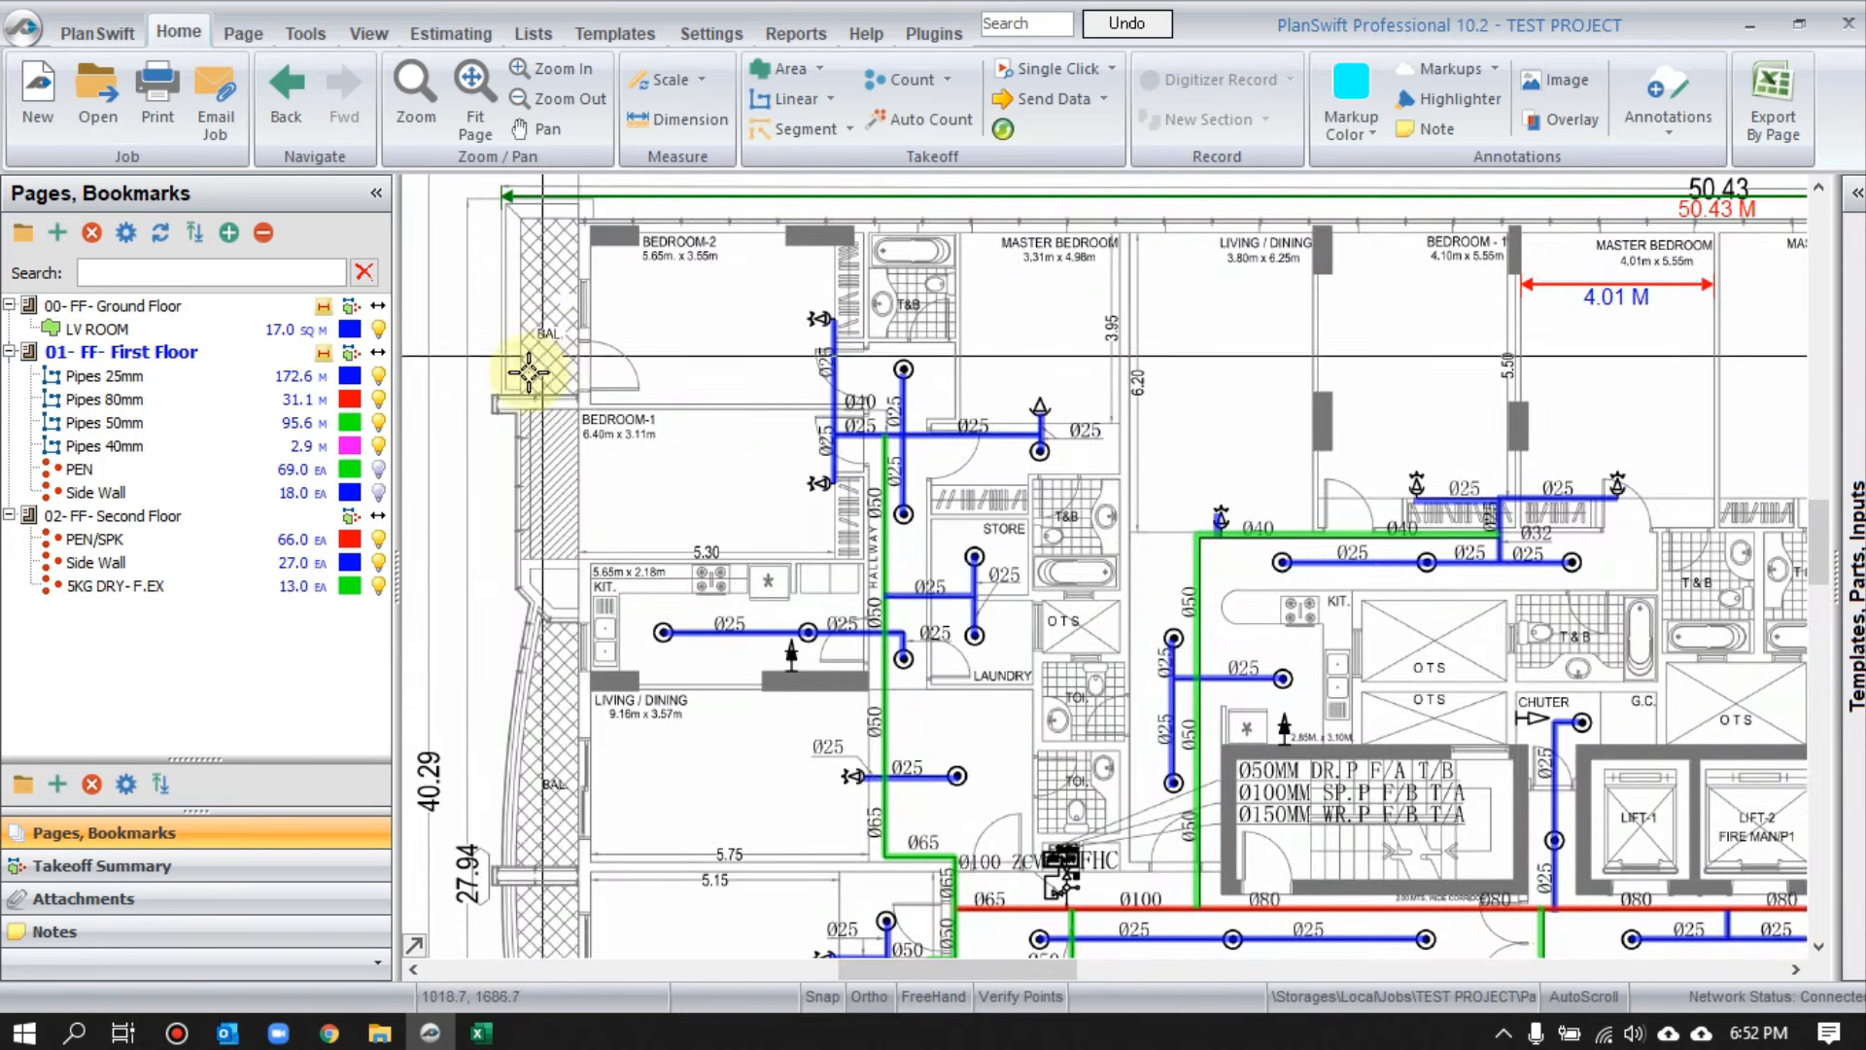
- Hide and redisplay the first floor takeoffs, with the pipes shown and the page dimensions, PEN and Side Wall counts hidden
{"action": "left_click", "coordinate": [379, 423]}
{"action": "left_click", "coordinate": [380, 376]}
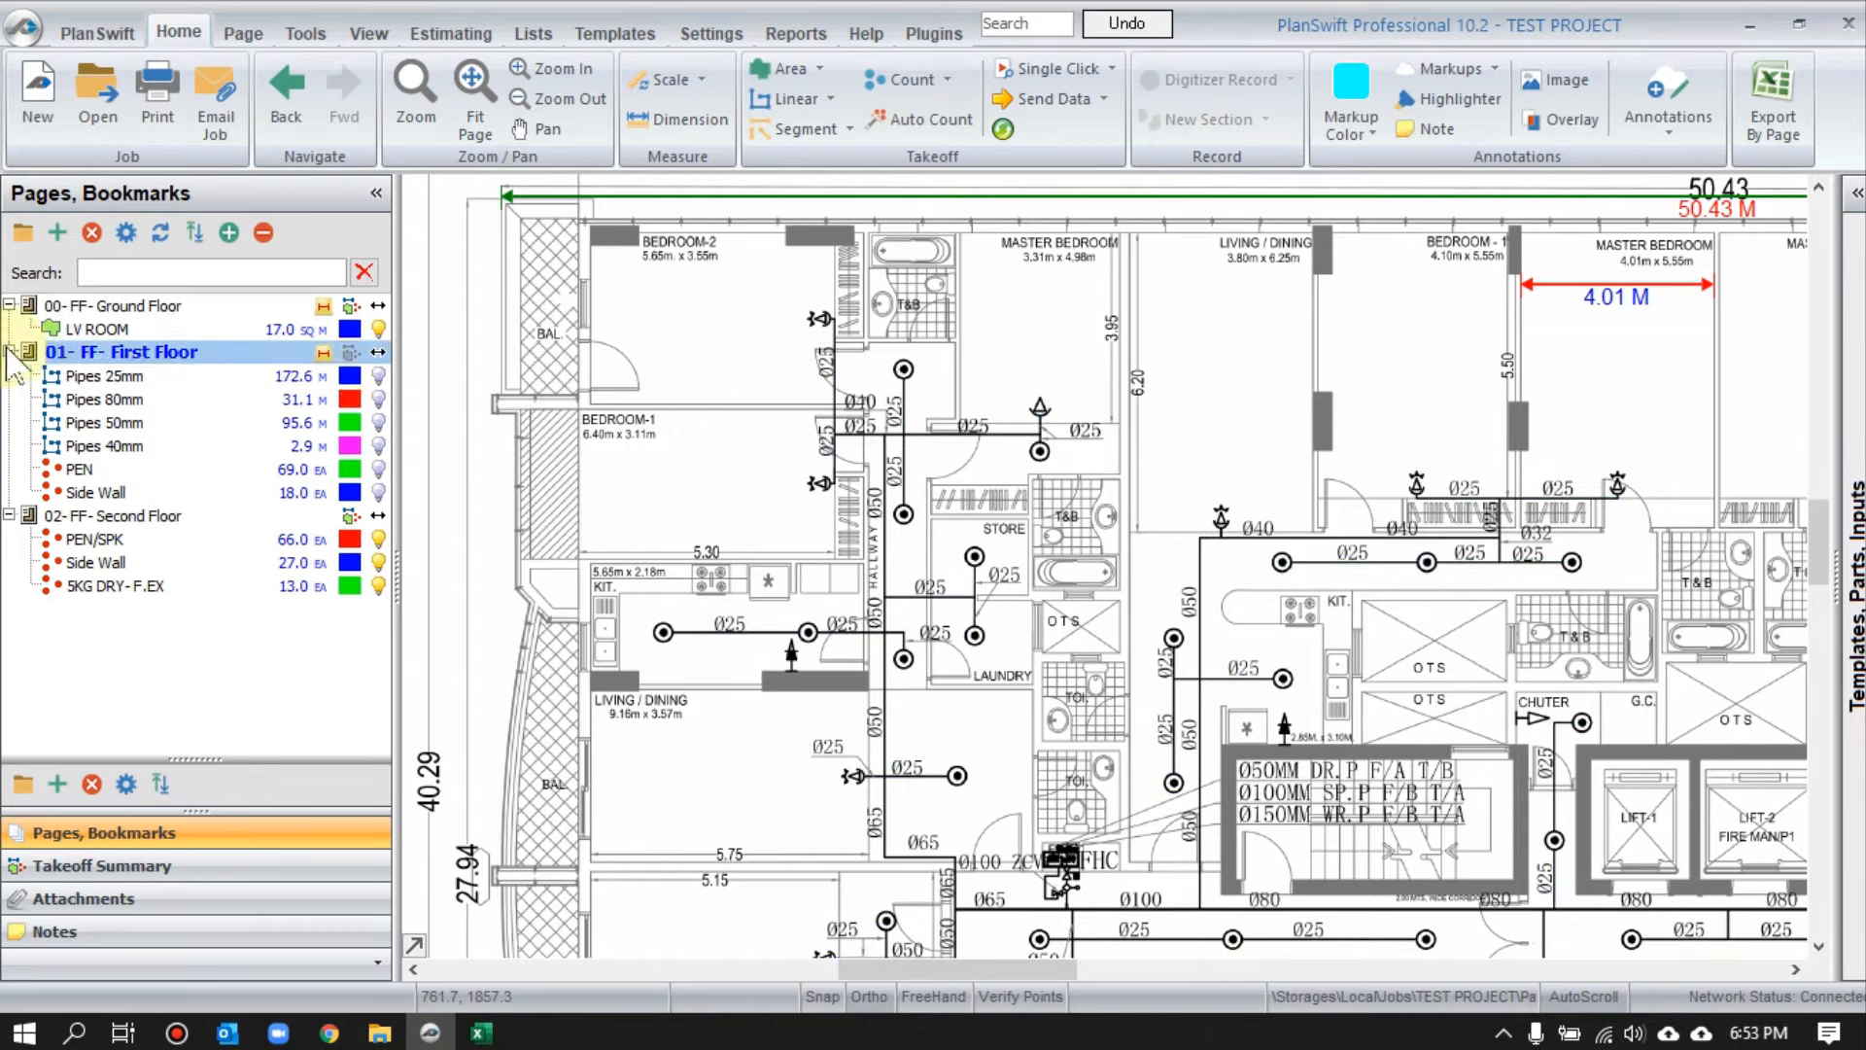
{"action": "left_click", "coordinate": [9, 352]}
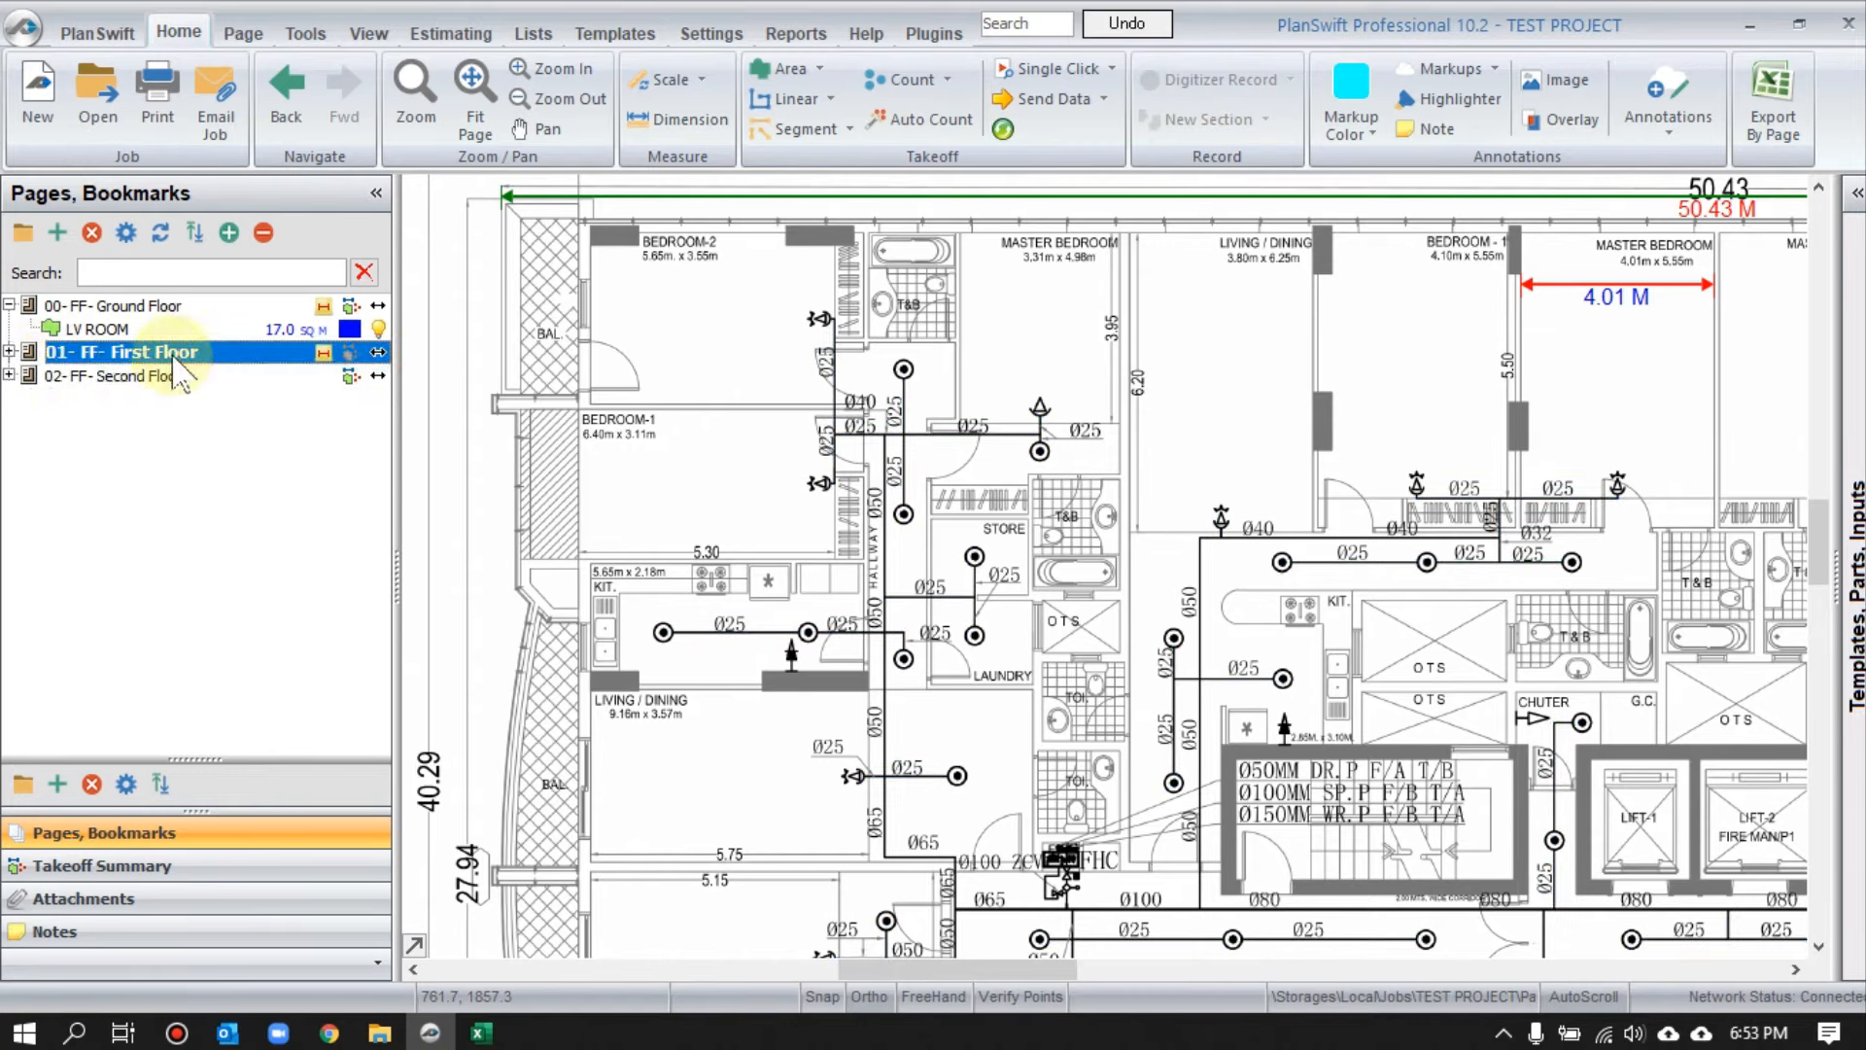
{"action": "left_click", "coordinate": [332, 352]}
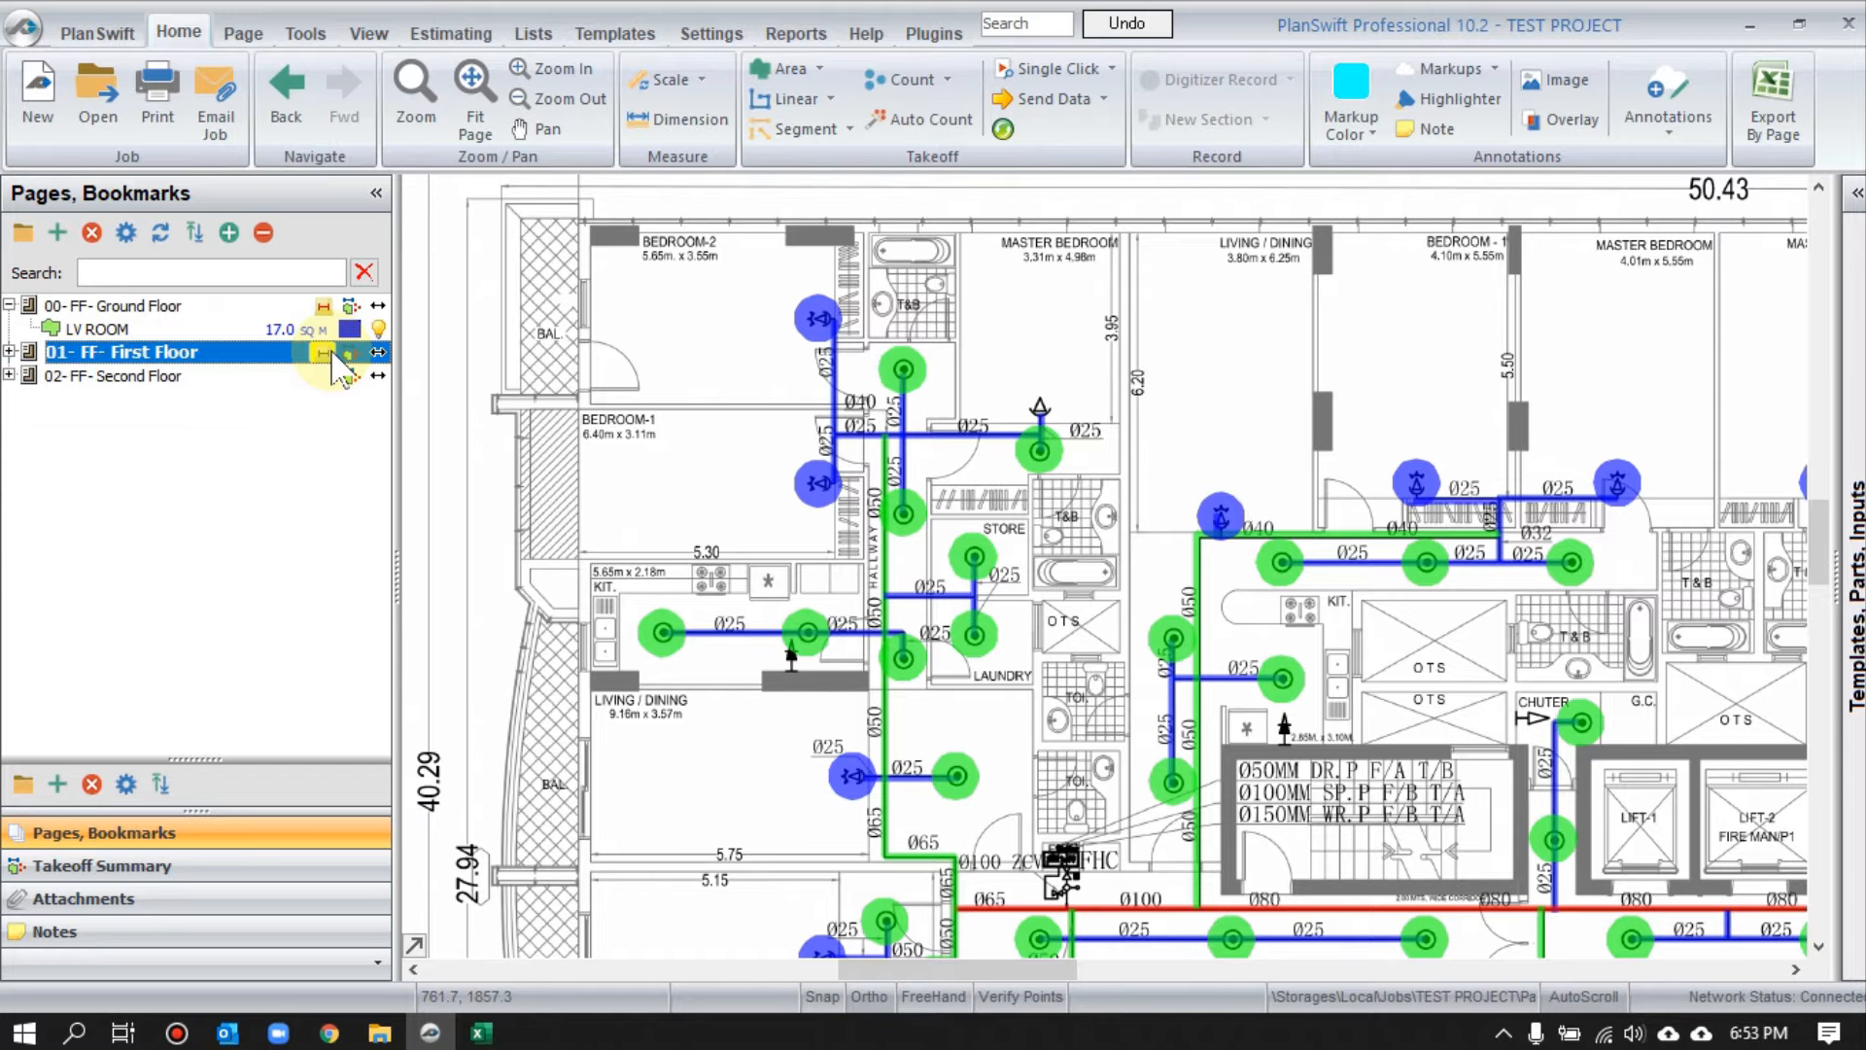
{"action": "left_click", "coordinate": [8, 352]}
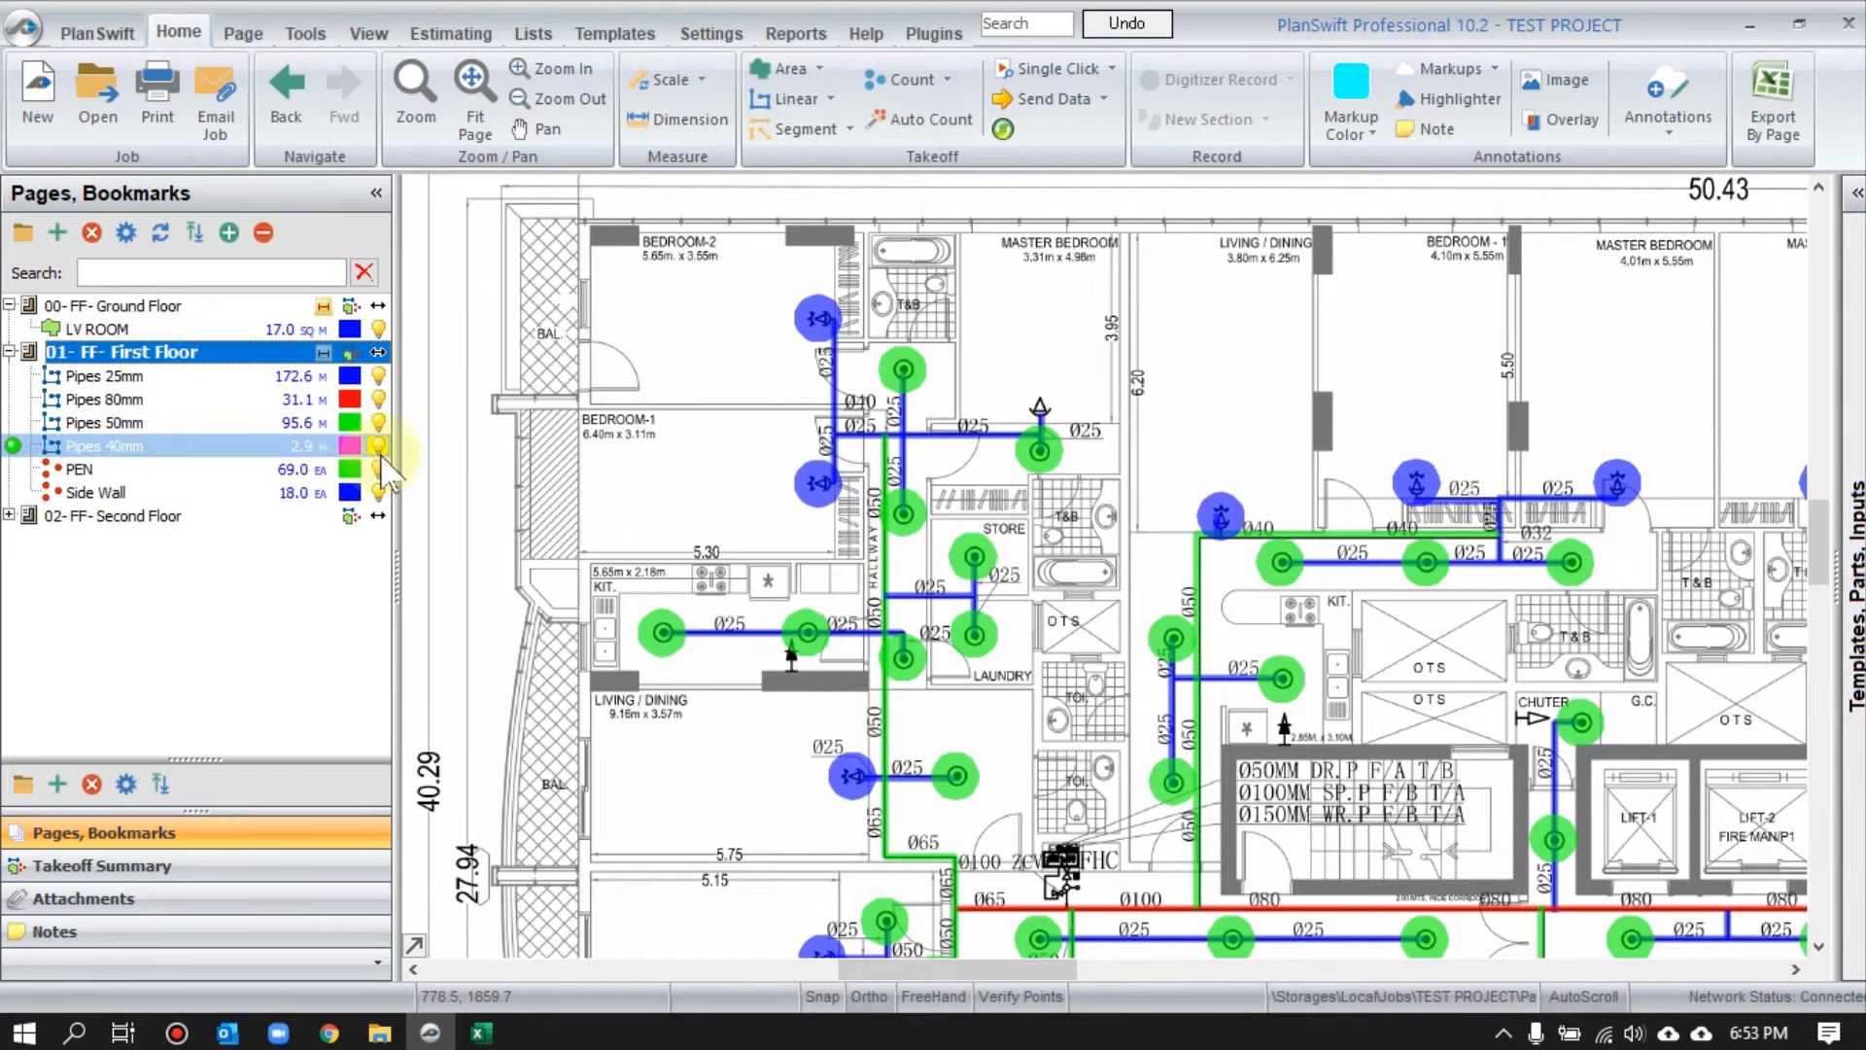
- Start adding pages from image files and set the source folder to D:\2- PLANS SWIFT\1- TRAINING MATRIAL\0. Revison Plans
{"action": "left_click", "coordinate": [58, 232]}
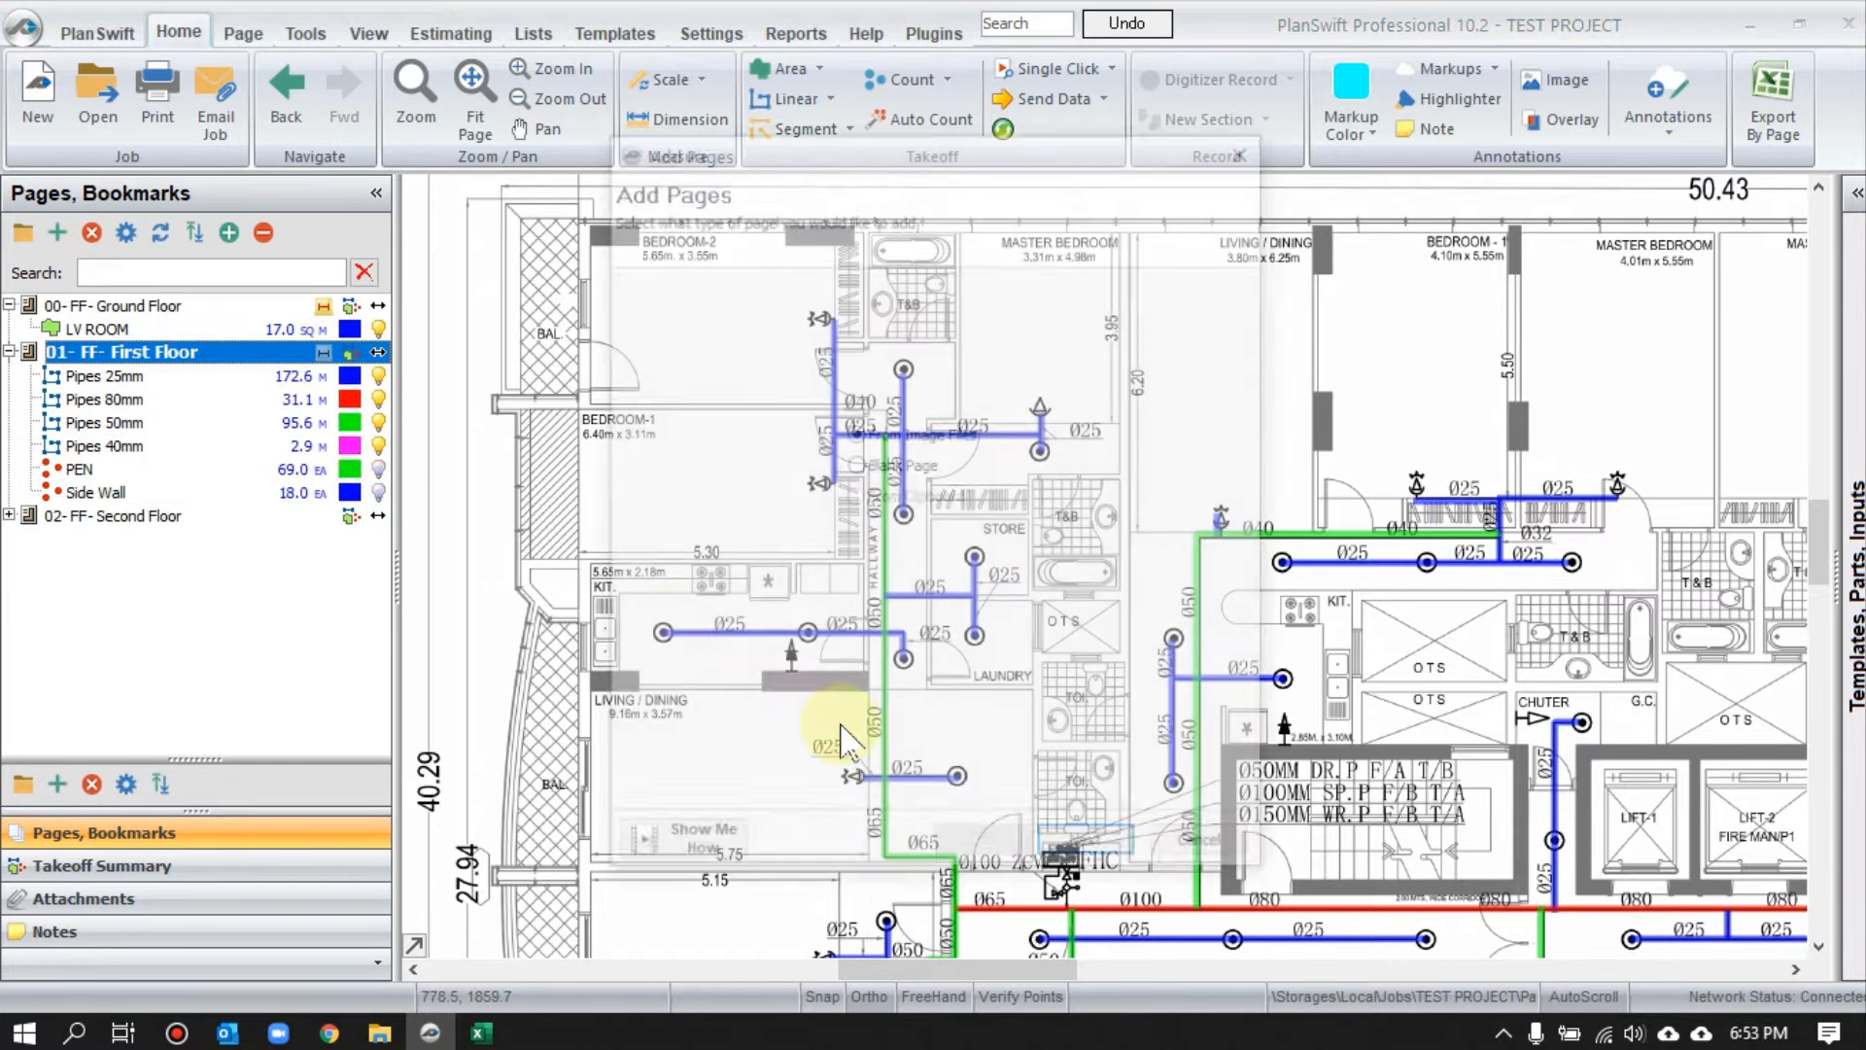
{"action": "left_click", "coordinate": [1087, 850]}
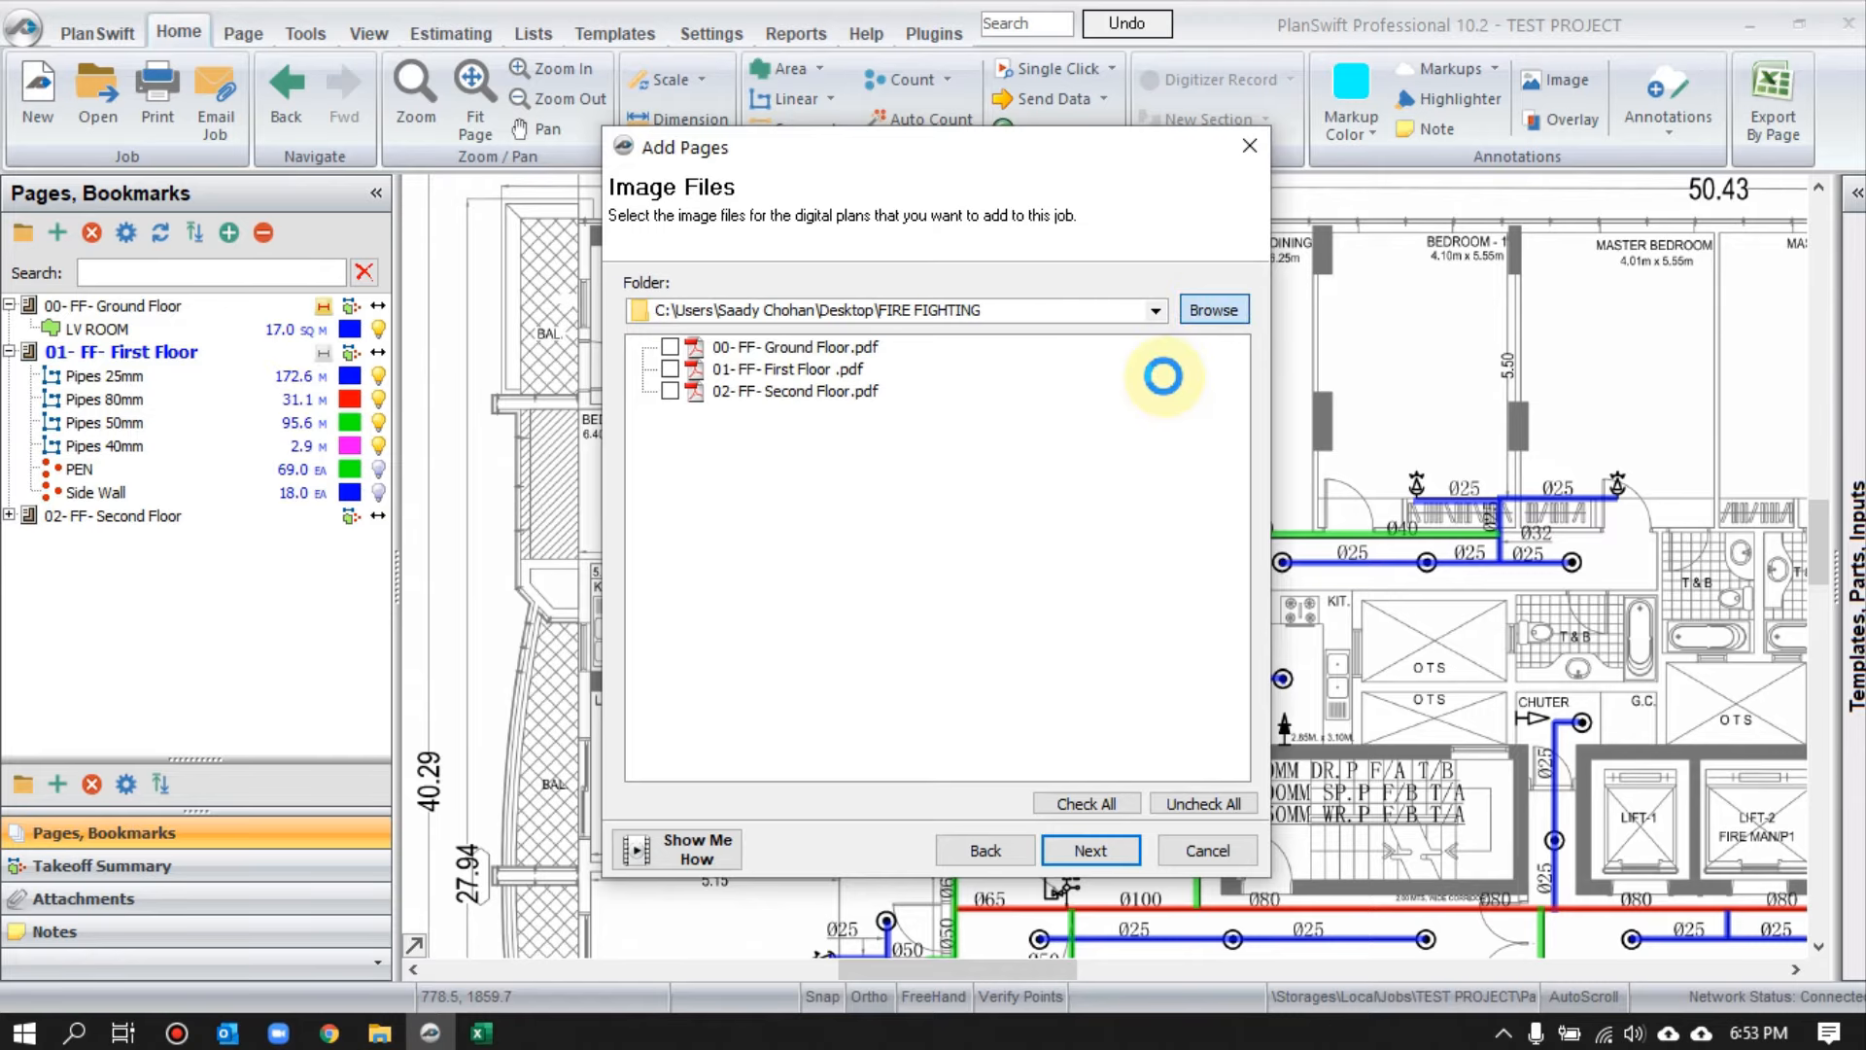
{"action": "left_click", "coordinate": [1214, 310]}
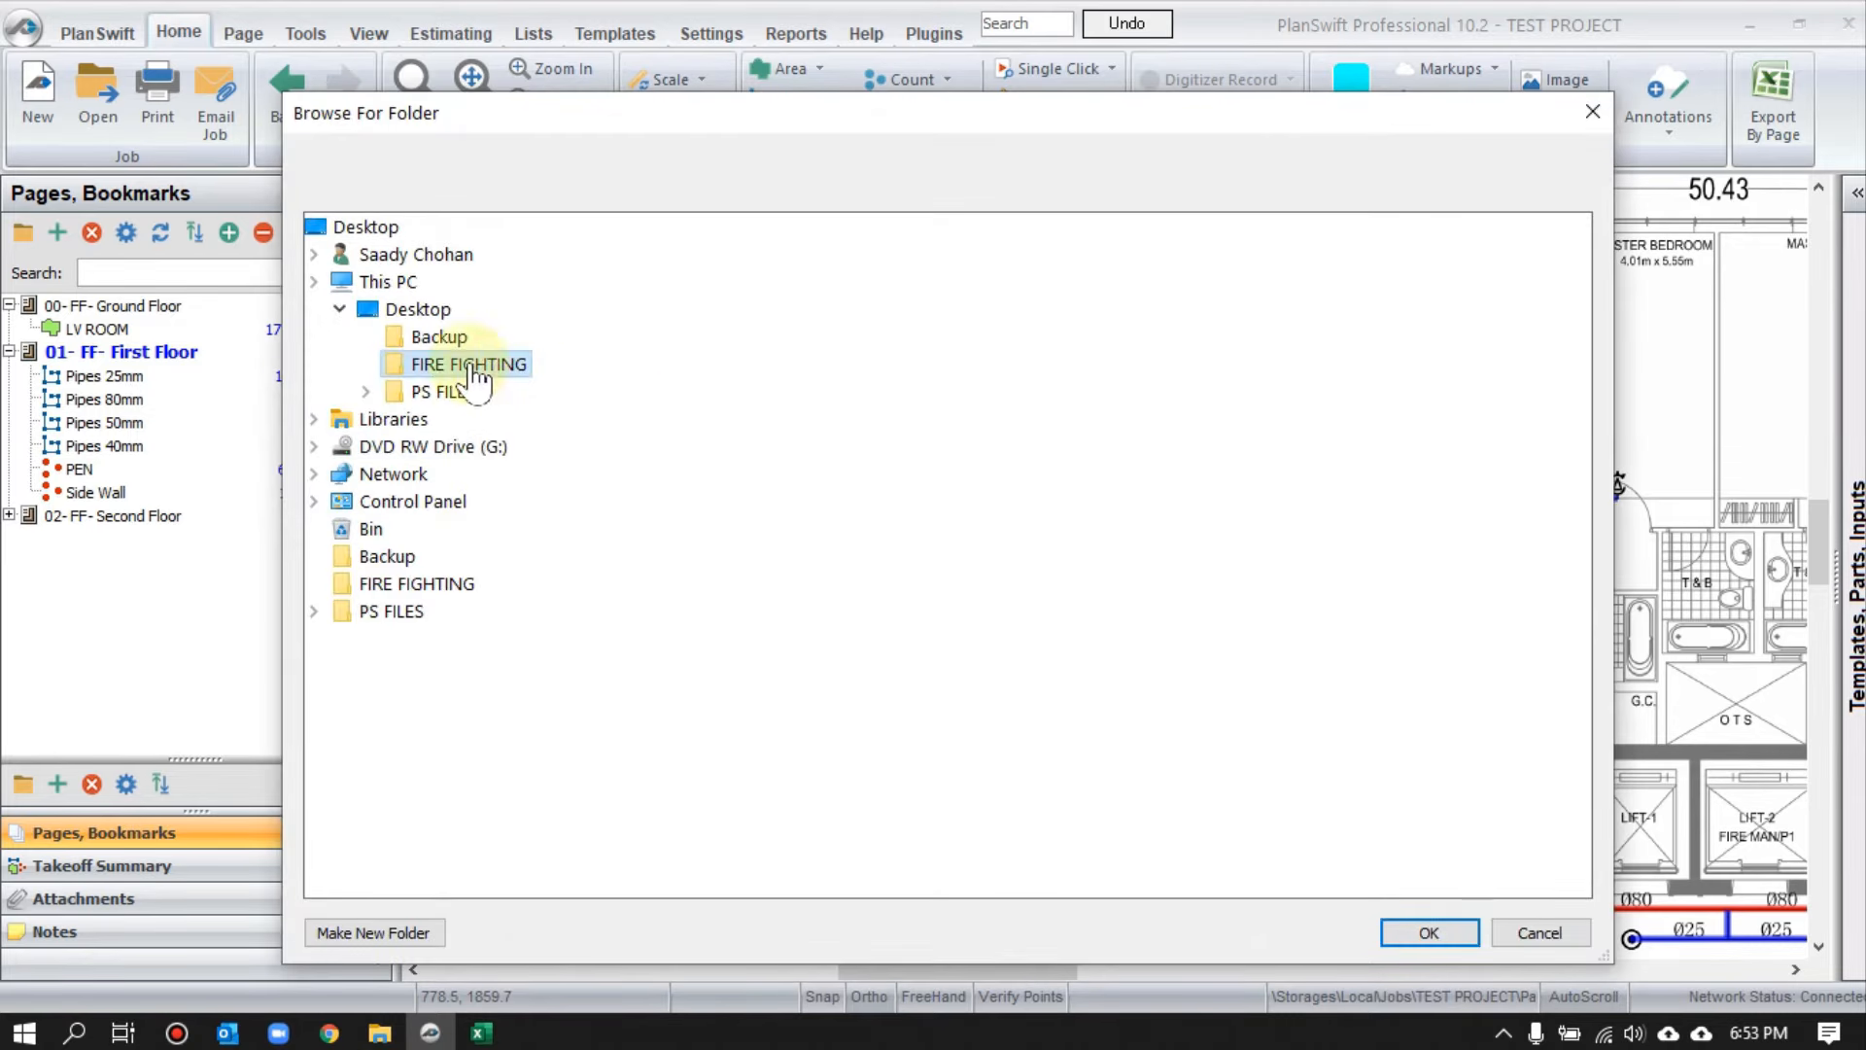
{"action": "double_click", "coordinate": [484, 591]}
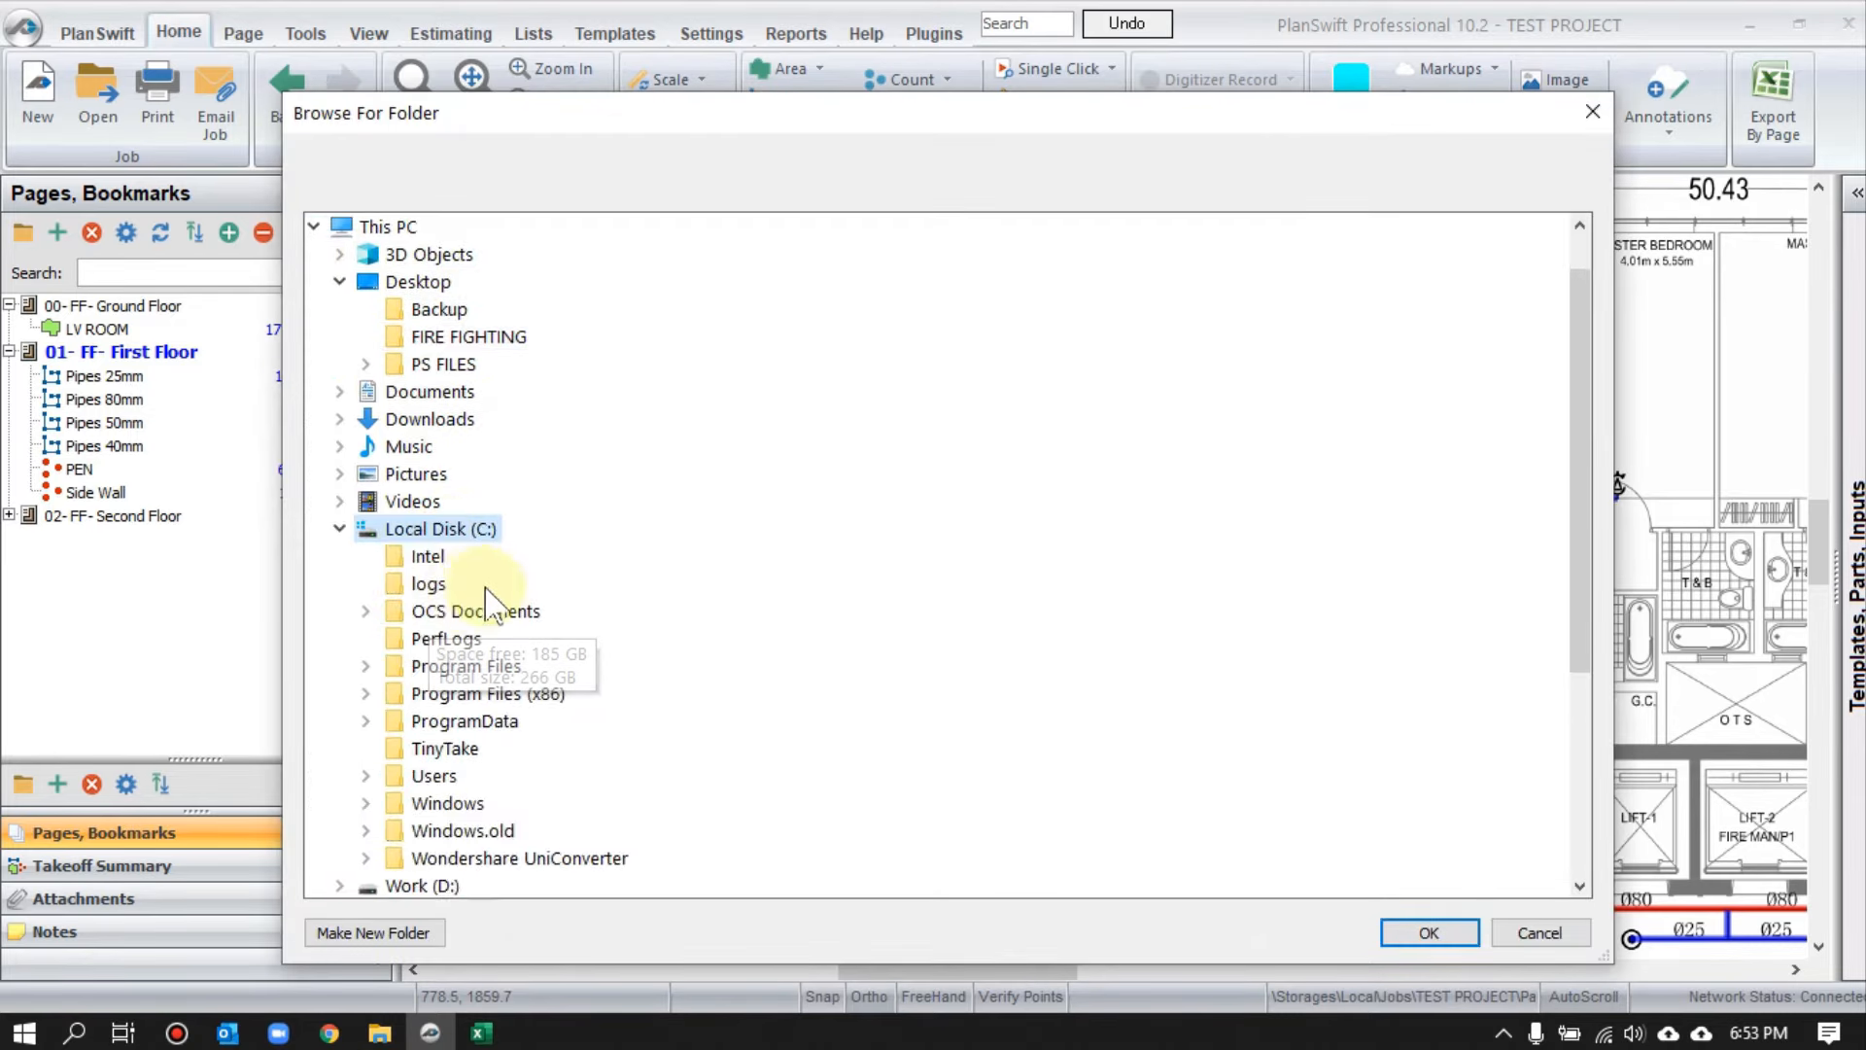
{"action": "left_click", "coordinate": [339, 528]}
{"action": "double_click", "coordinate": [413, 562]}
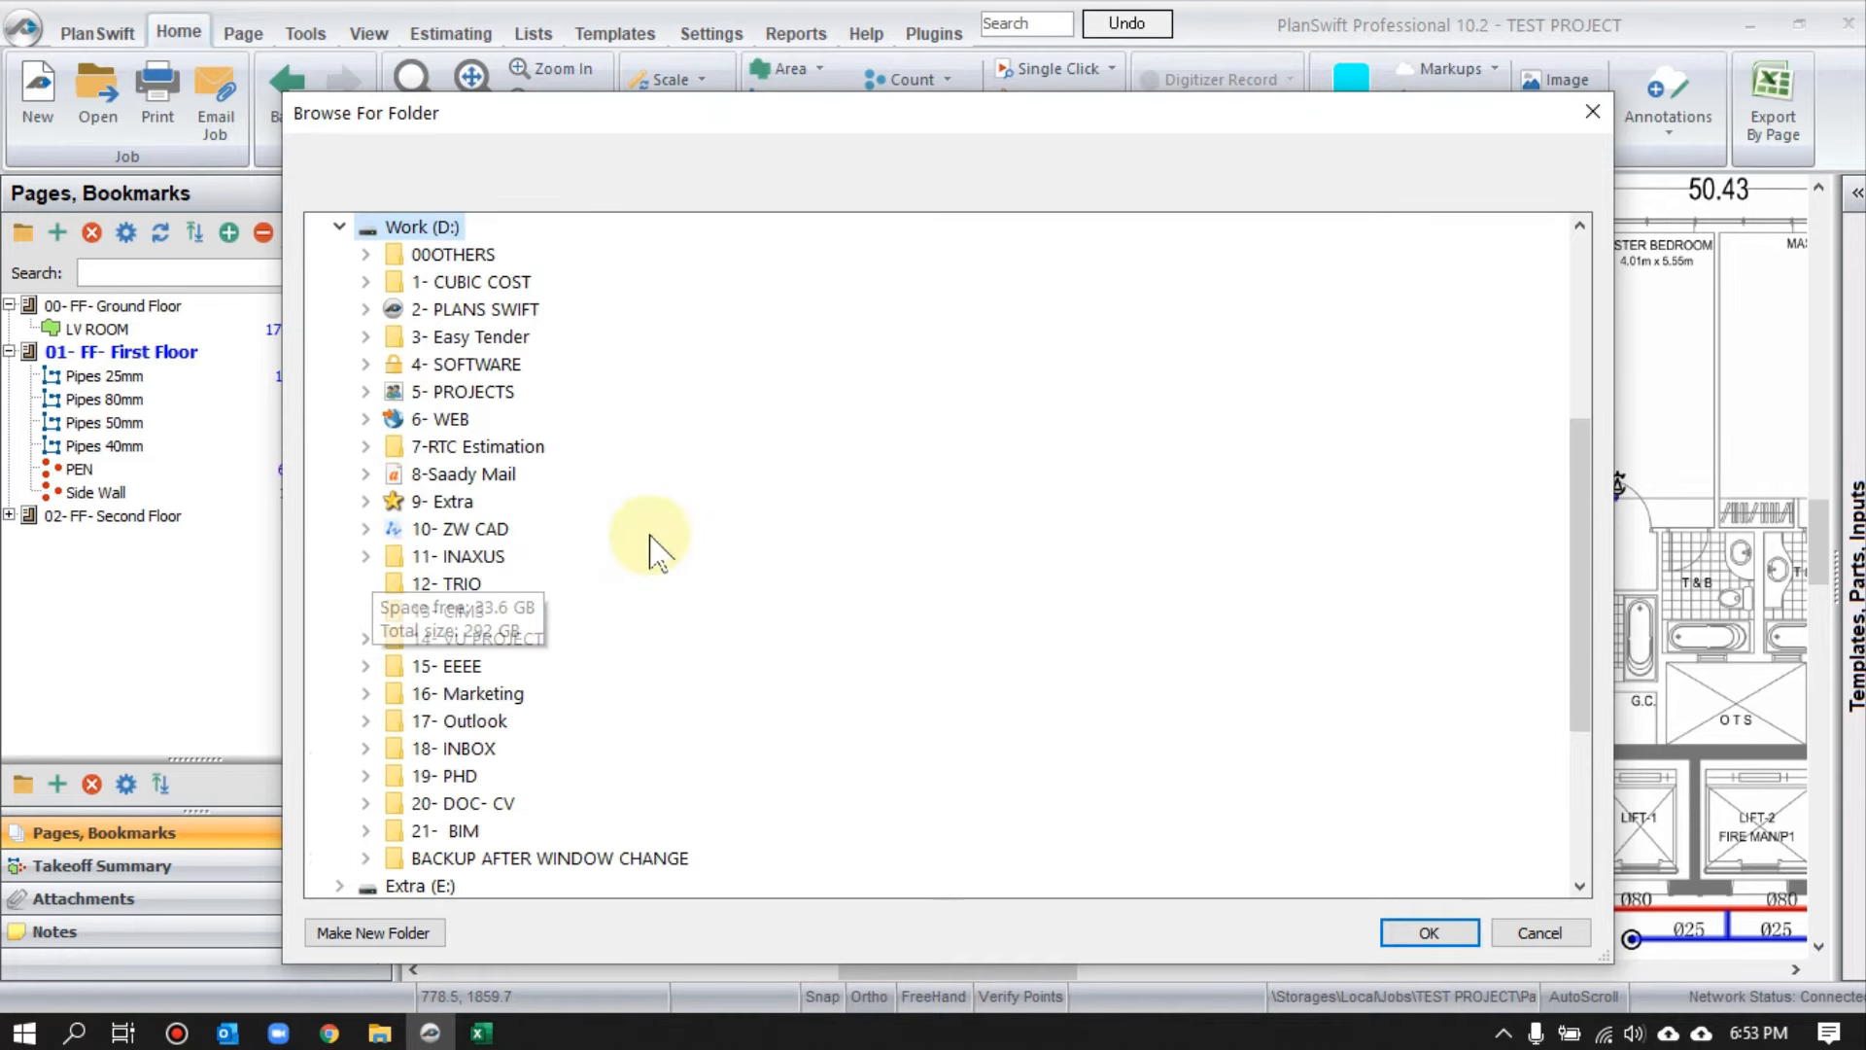
{"action": "double_click", "coordinate": [532, 309]}
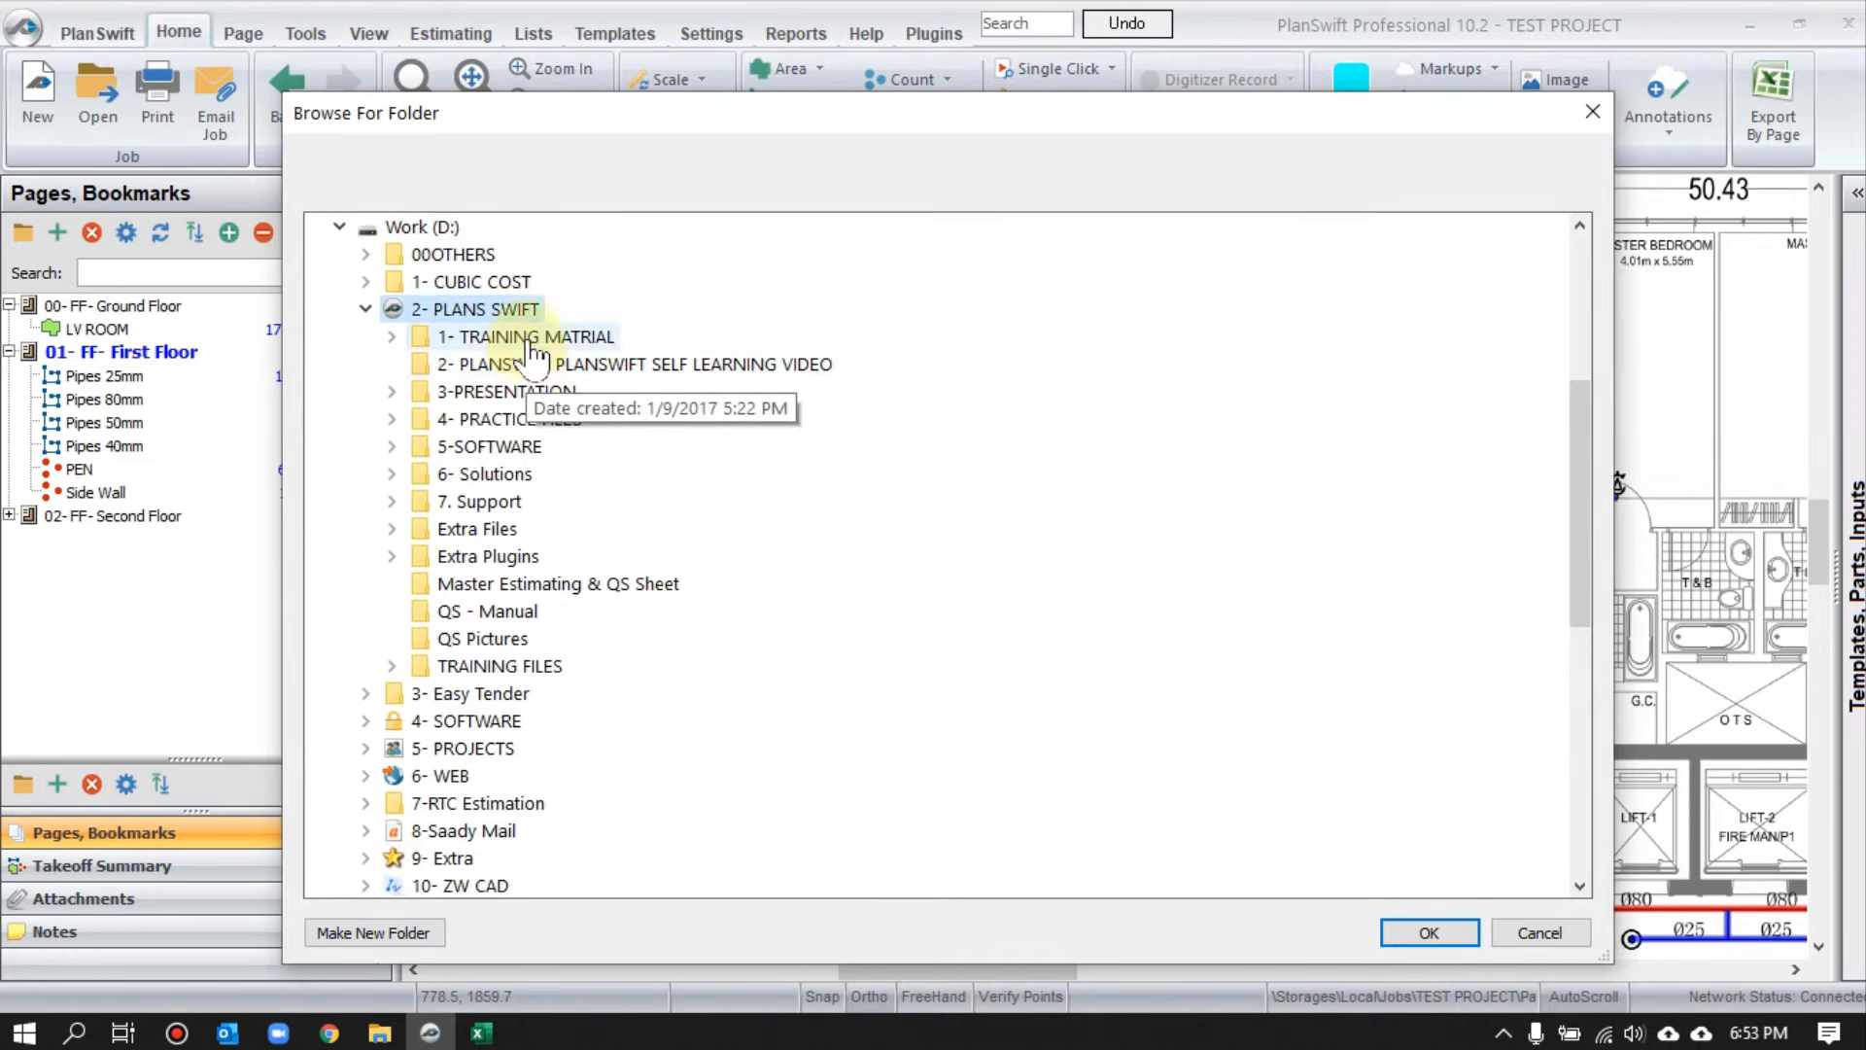
{"action": "double_click", "coordinate": [531, 340]}
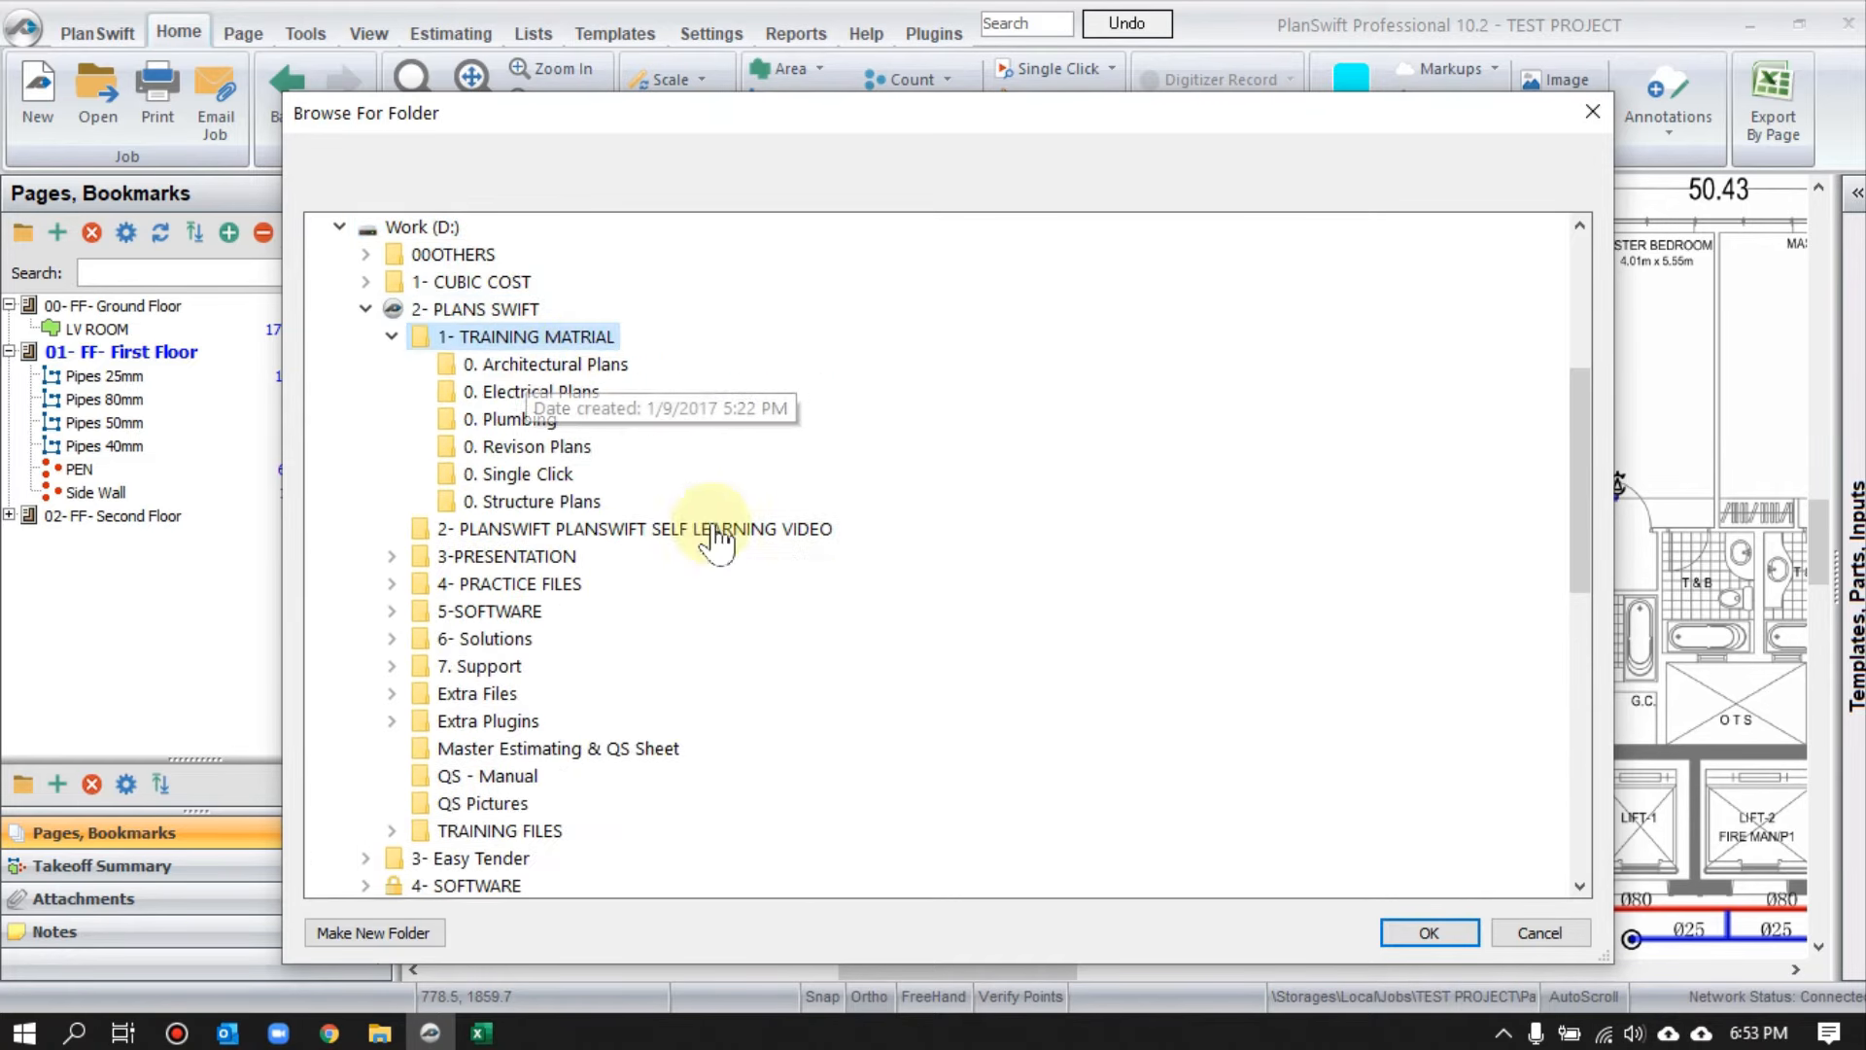
{"action": "left_click", "coordinate": [529, 446]}
{"action": "left_click", "coordinate": [1429, 932]}
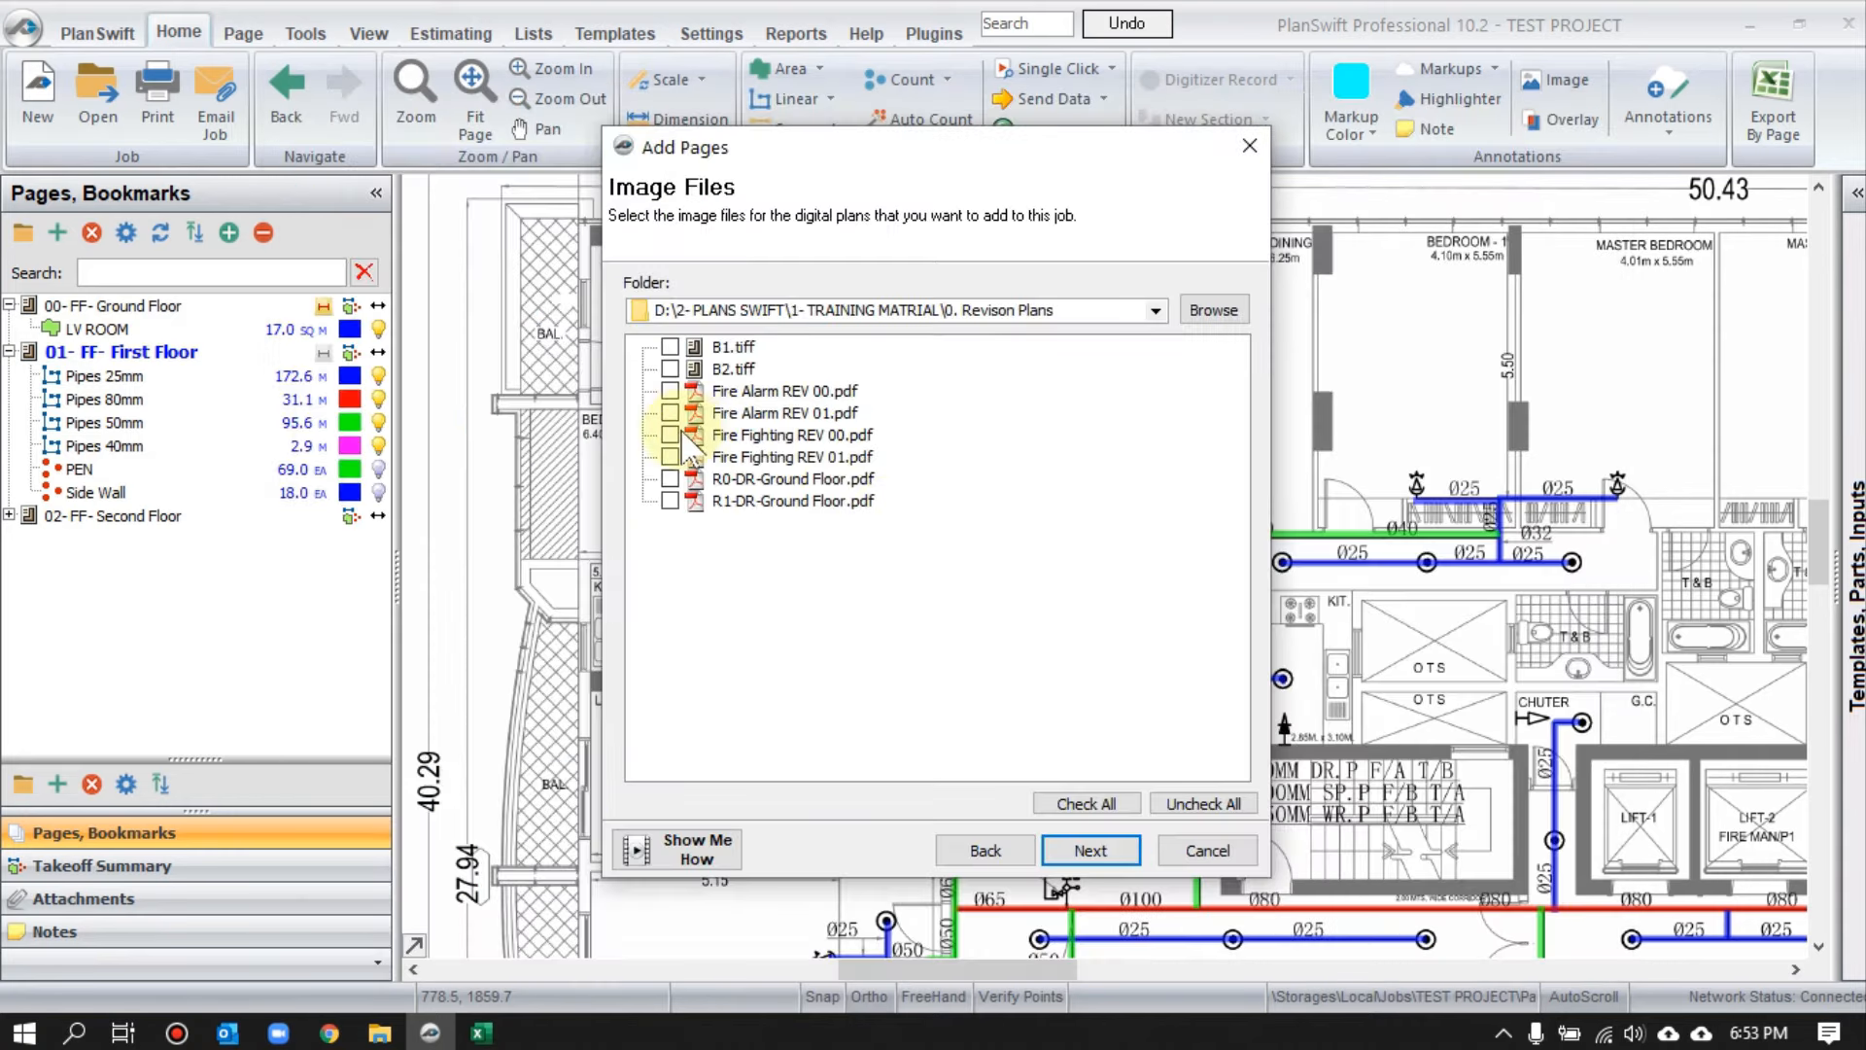
- Import Fire Fighting REV 00.pdf and Fire Fighting REV 01.pdf as pages, converting to 300 DPI grayscale (16 shades) TIF
{"action": "left_click", "coordinate": [671, 457]}
{"action": "left_click", "coordinate": [1090, 851]}
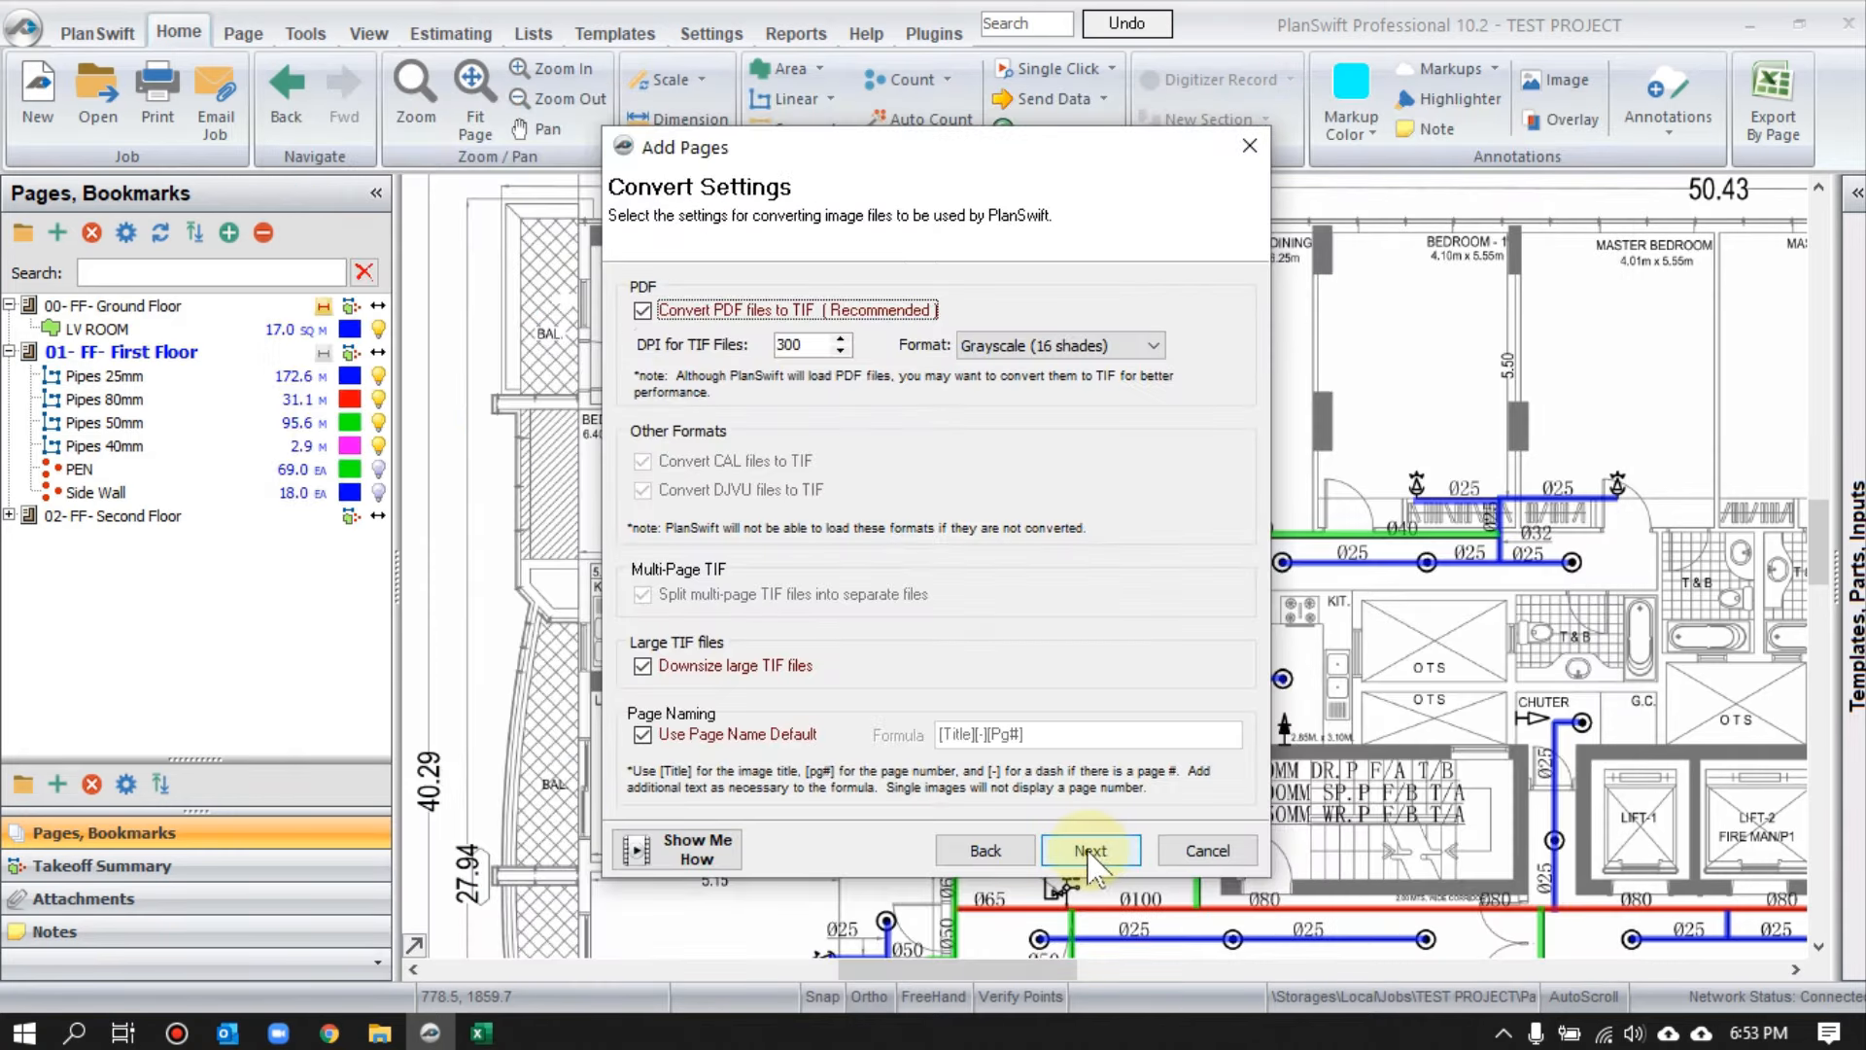
{"action": "left_click", "coordinate": [1090, 851]}
{"action": "left_click", "coordinate": [1087, 852]}
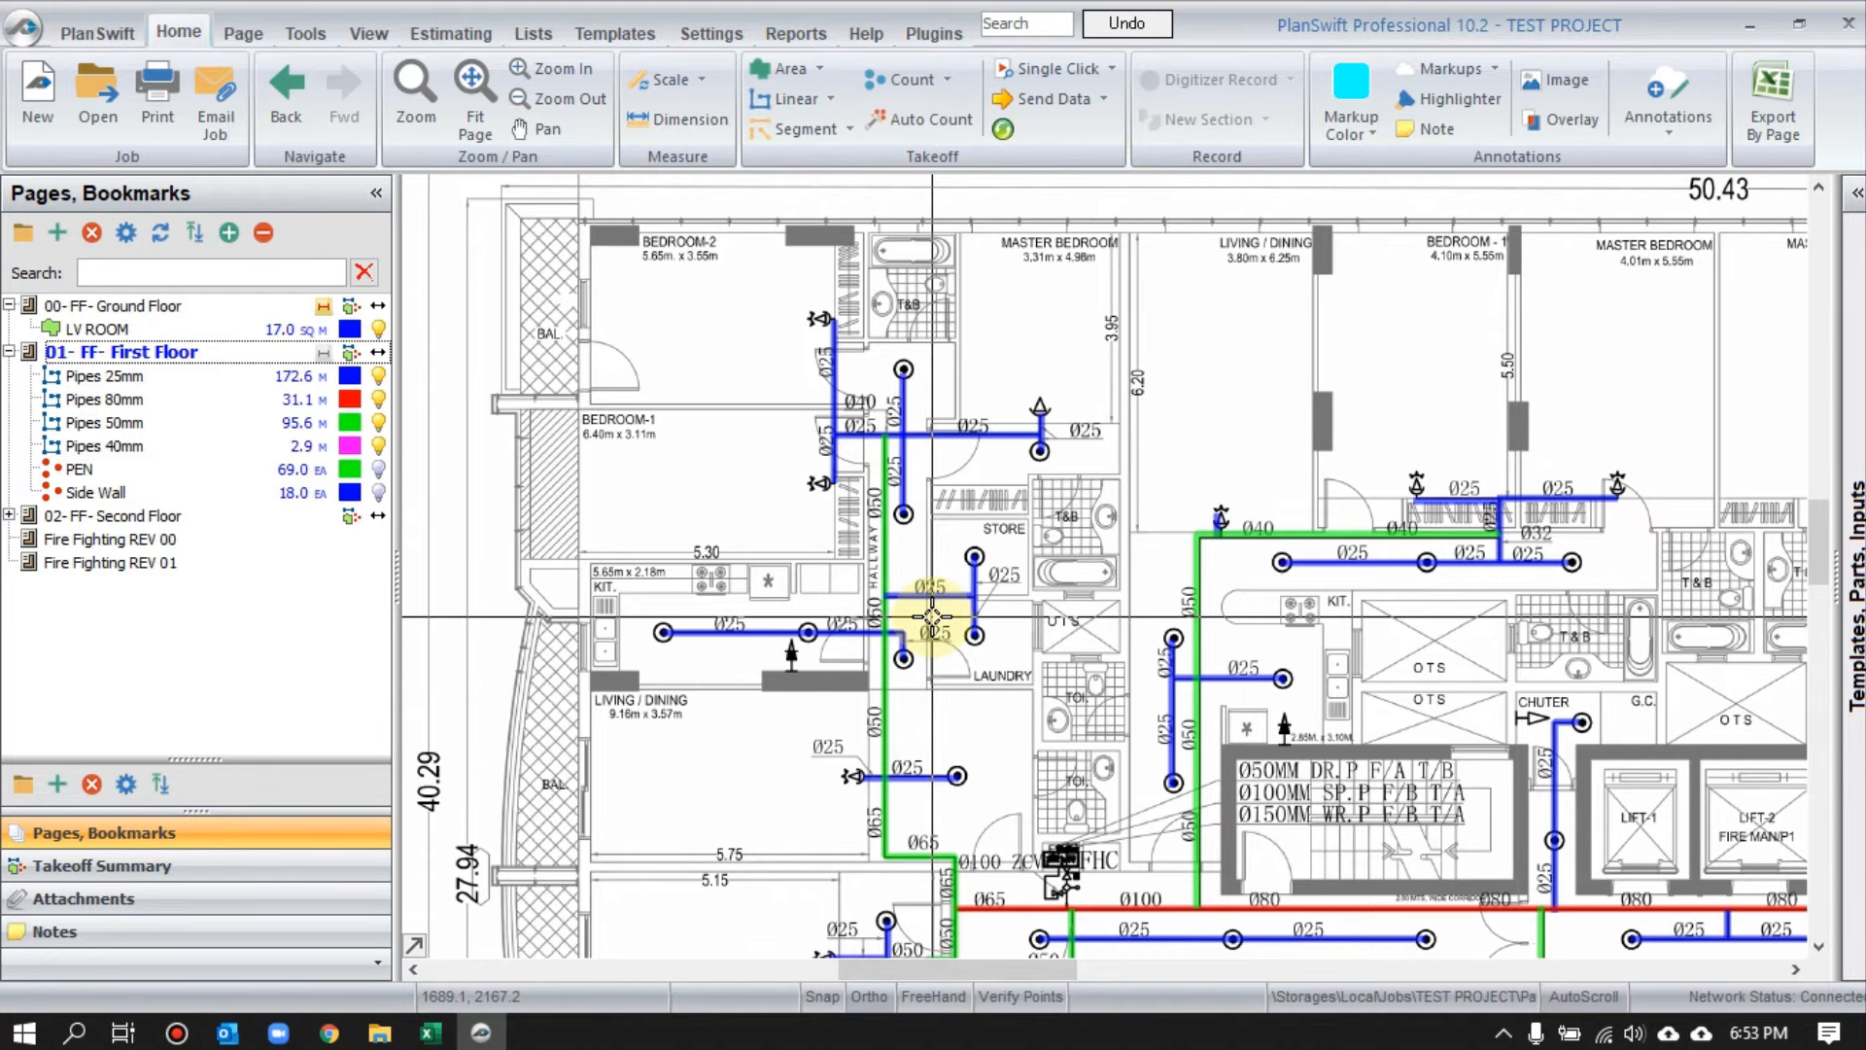
- View the imported Fire Fighting REV 00 and REV 01 pages and examine the REV 00 parking floor plan
{"action": "left_click", "coordinate": [157, 544]}
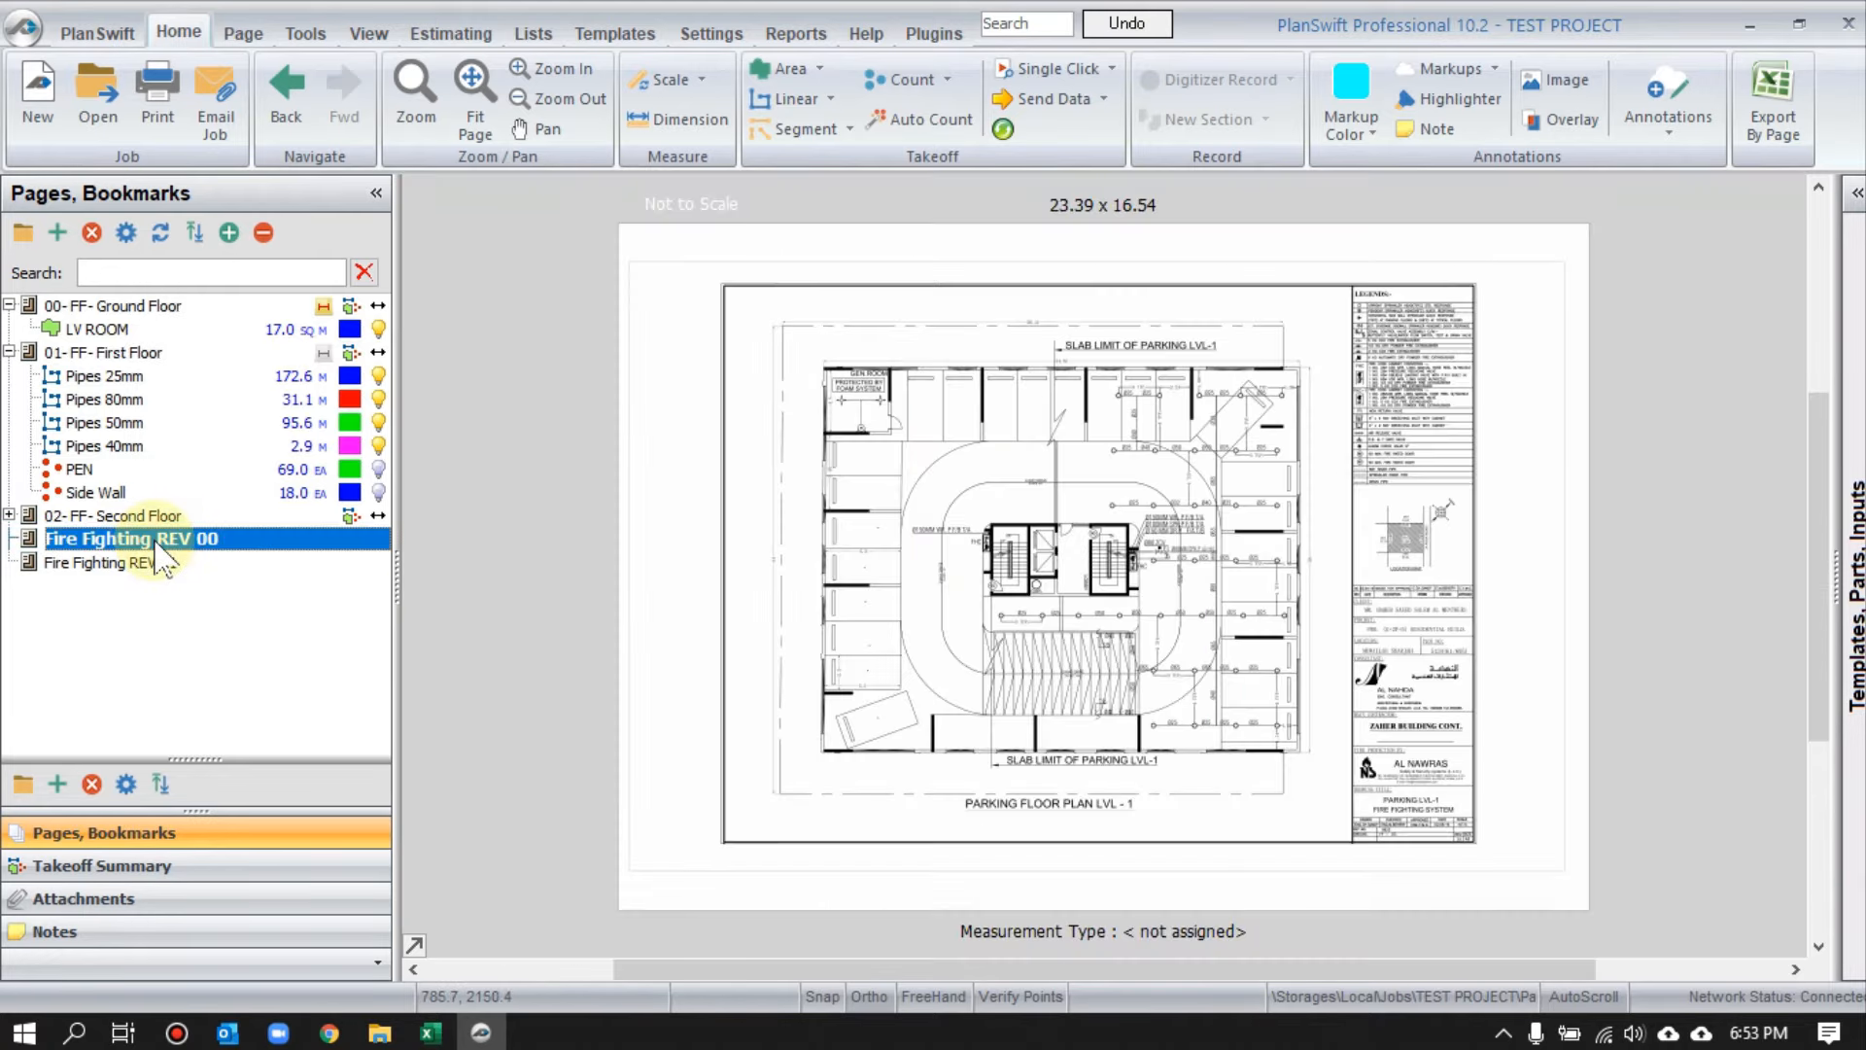
{"action": "left_click", "coordinate": [160, 564]}
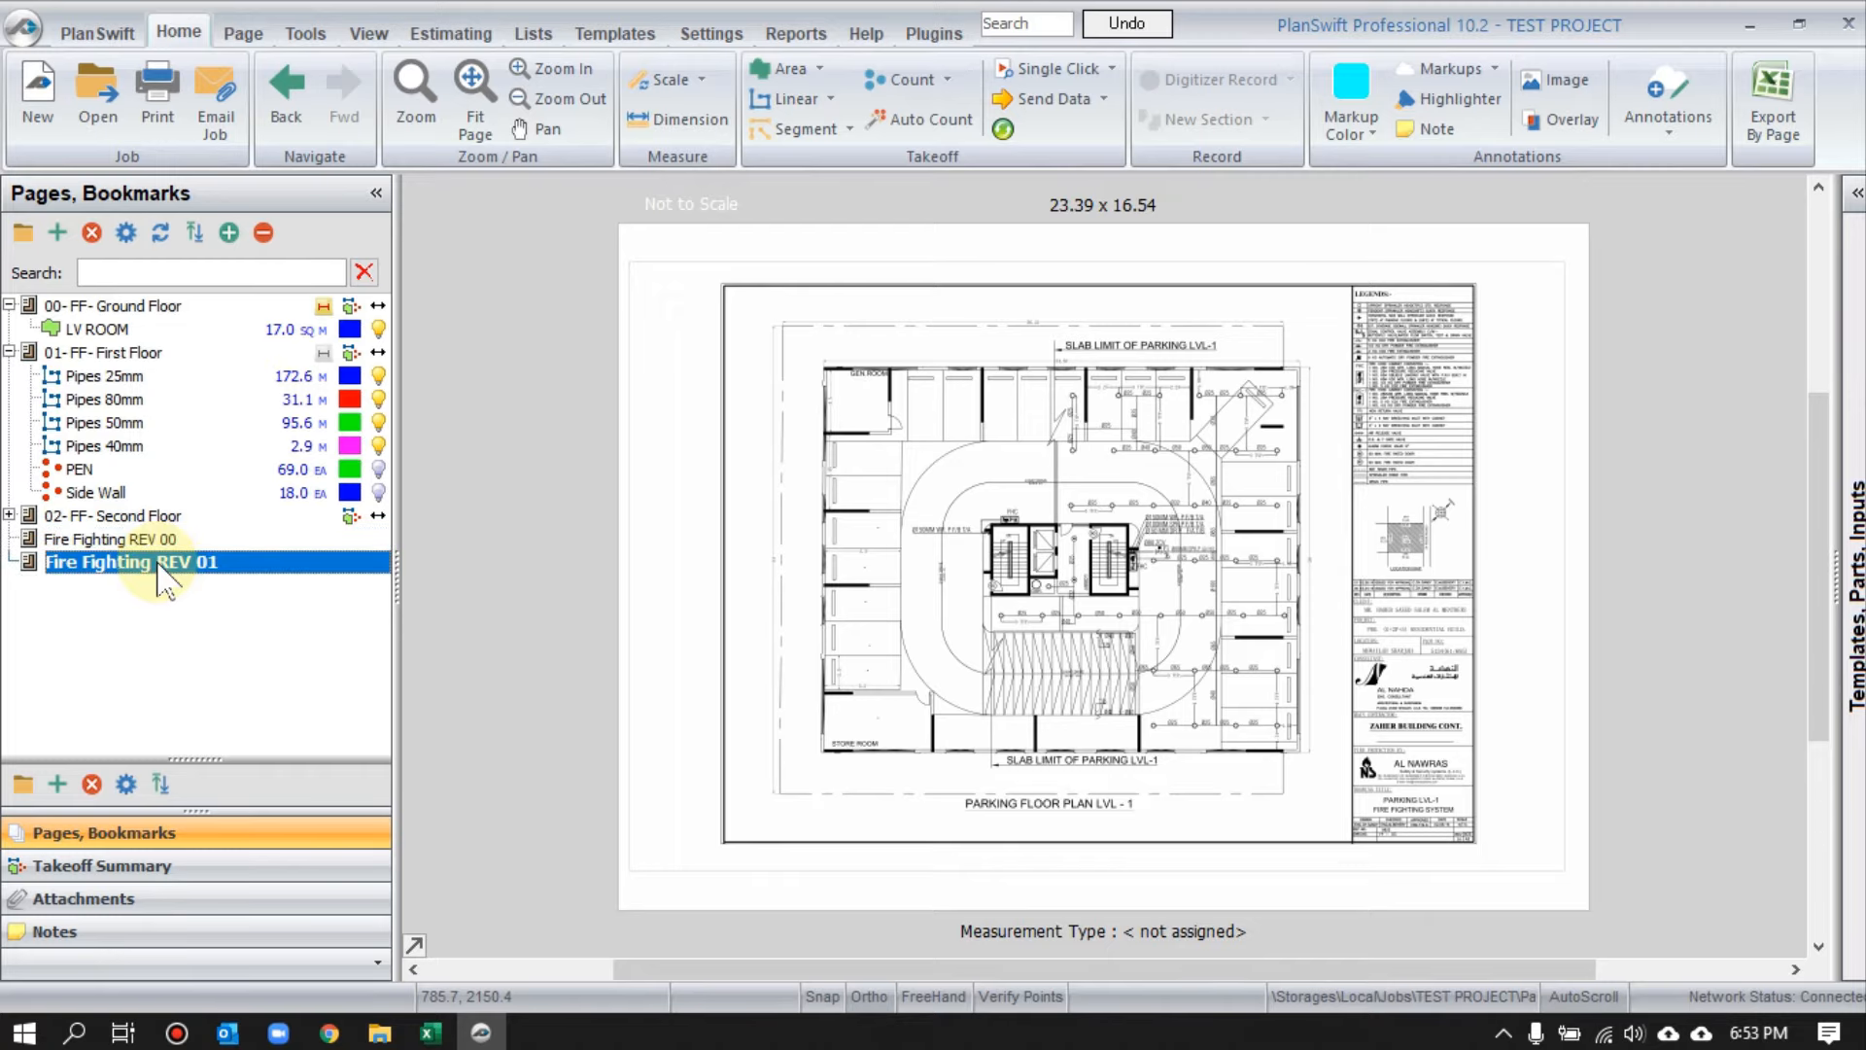
{"action": "left_click", "coordinate": [153, 544]}
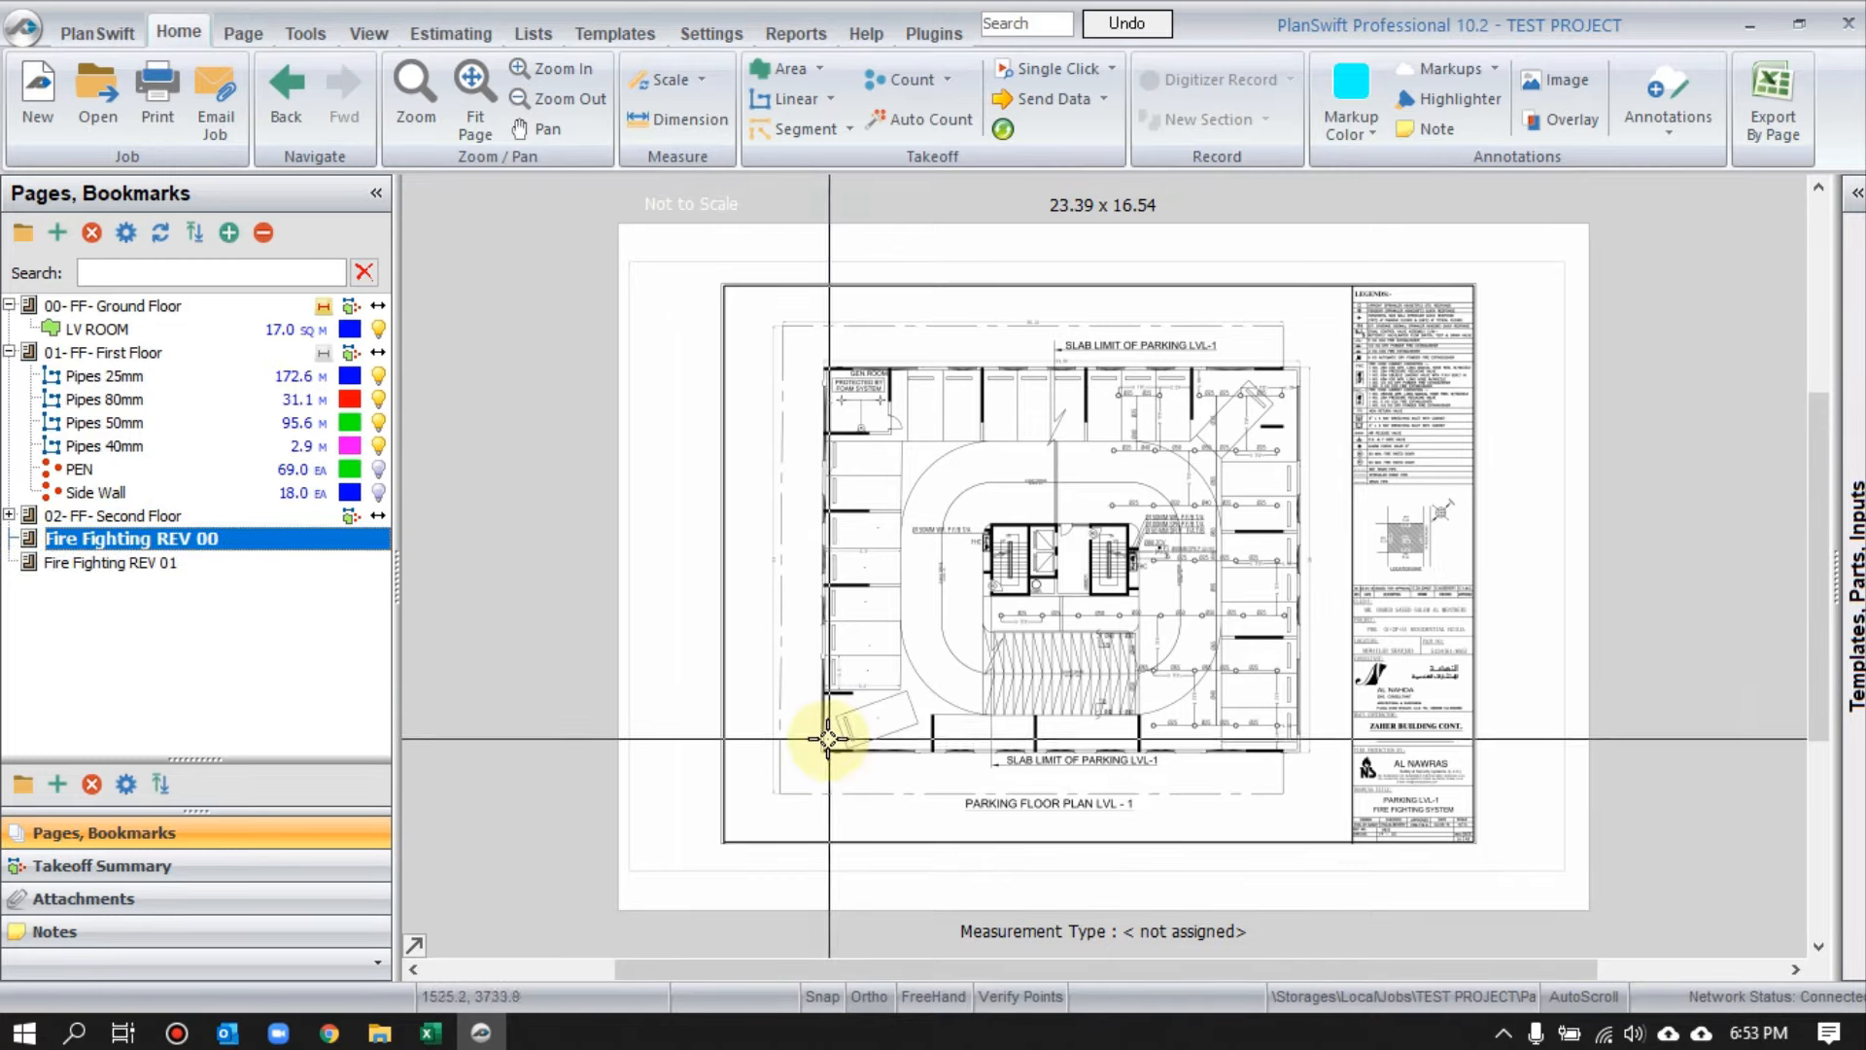
{"action": "scroll", "coordinate": [829, 744], "scroll_direction": "up", "scroll_amount": 6}
{"action": "scroll", "coordinate": [712, 860], "scroll_direction": "down", "scroll_amount": 6}
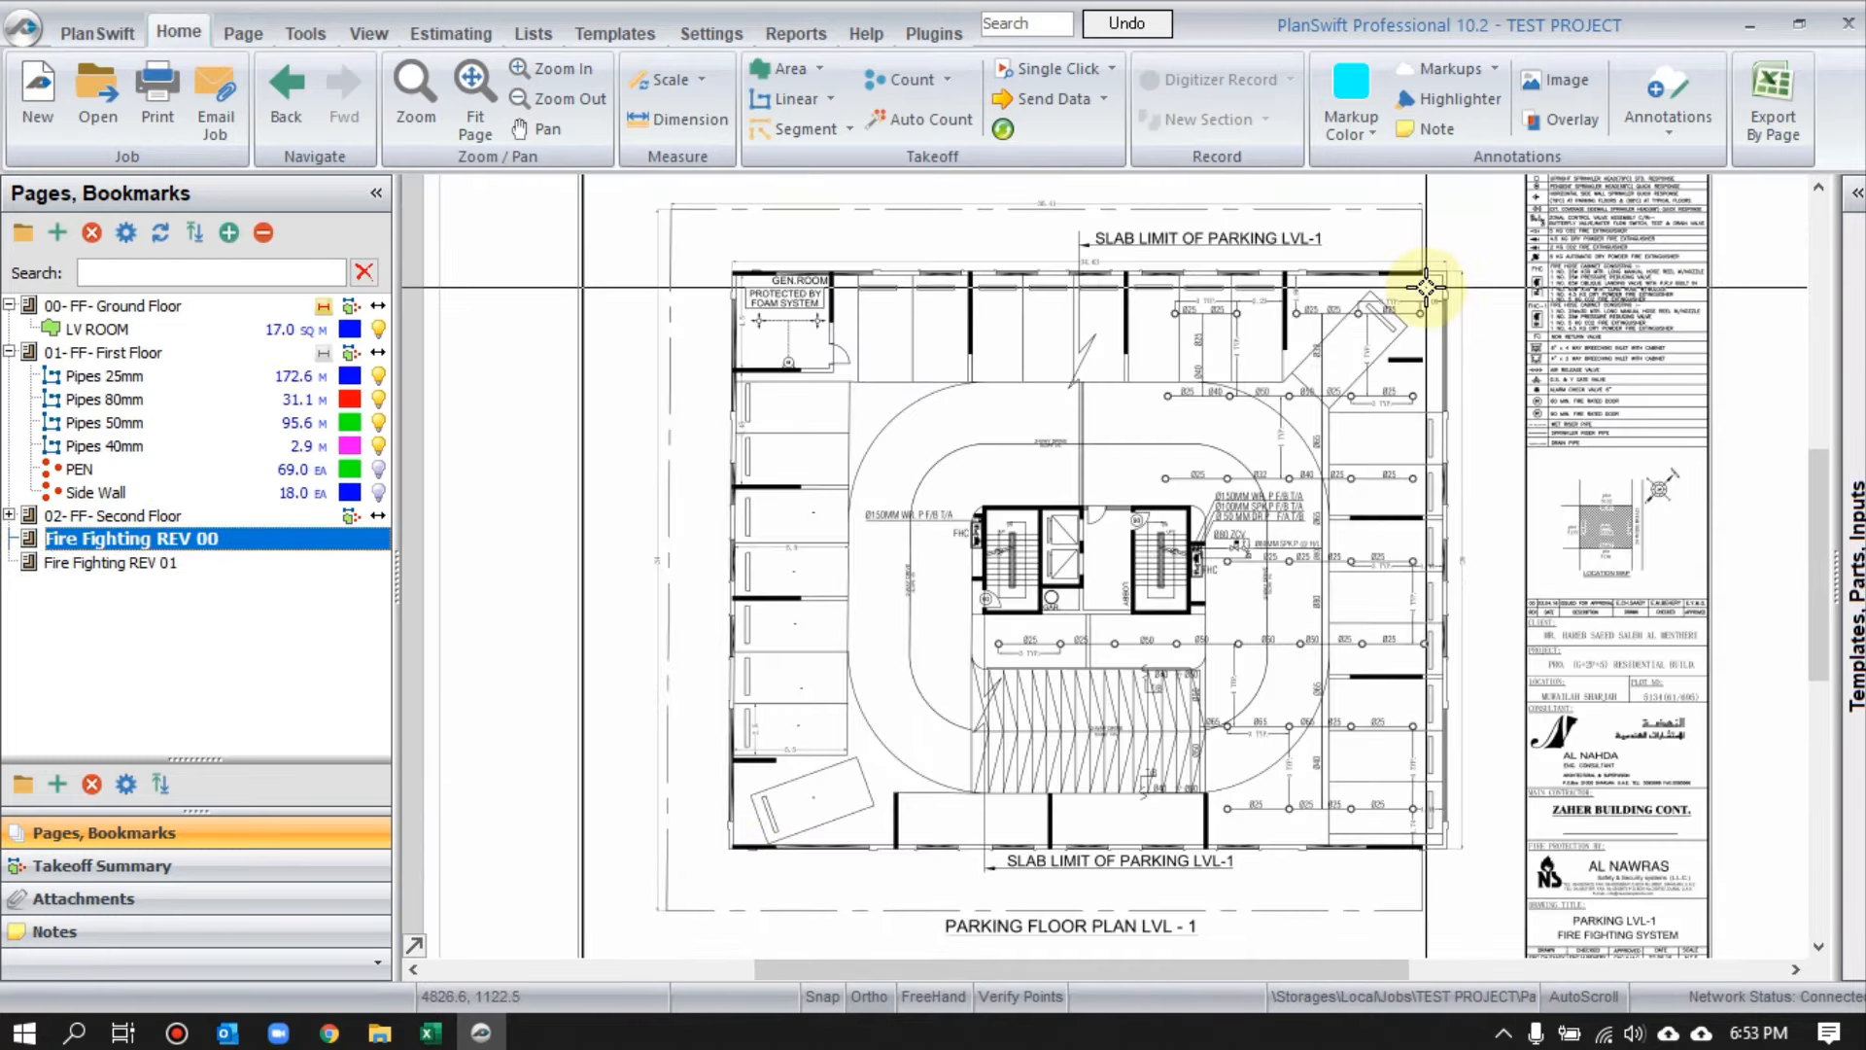
- Collapse the first and ground floor takeoff lists and view the Fire Fighting REV 01 parking plan
{"action": "left_click", "coordinate": [9, 352]}
{"action": "left_click", "coordinate": [9, 305]}
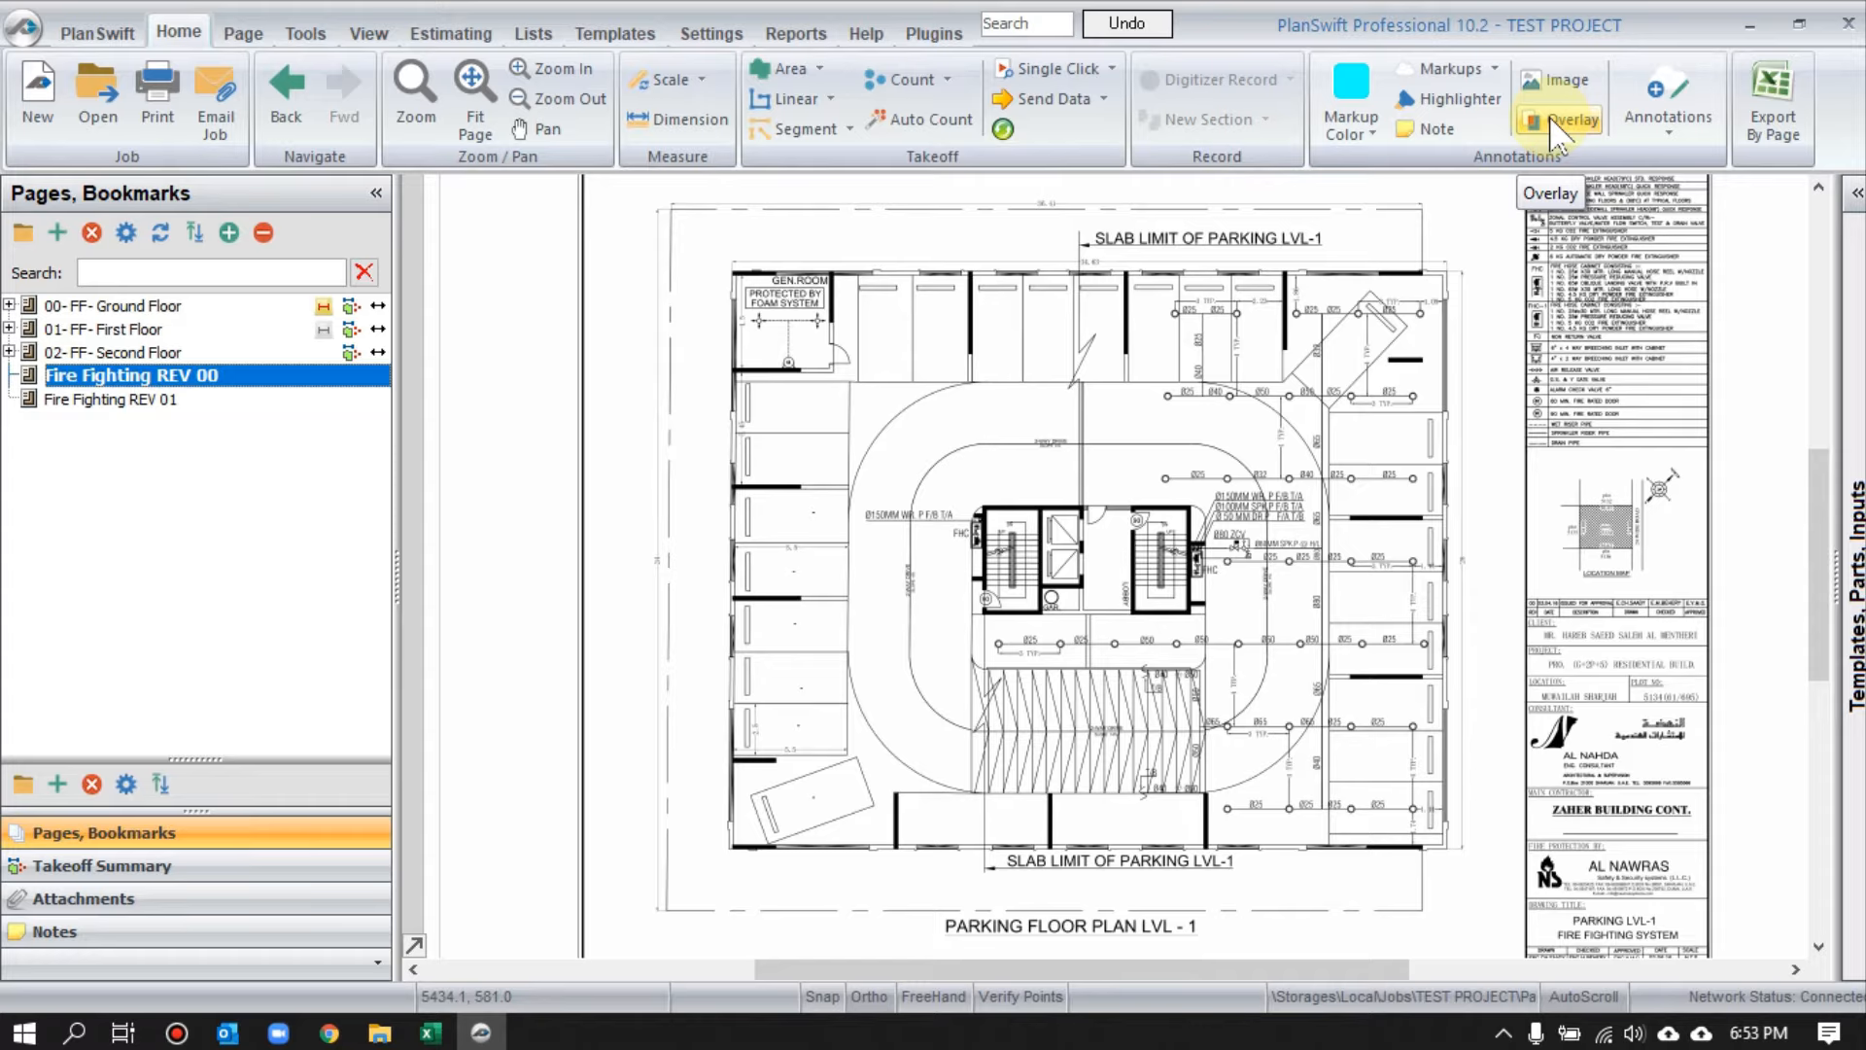
{"action": "left_click", "coordinate": [111, 398]}
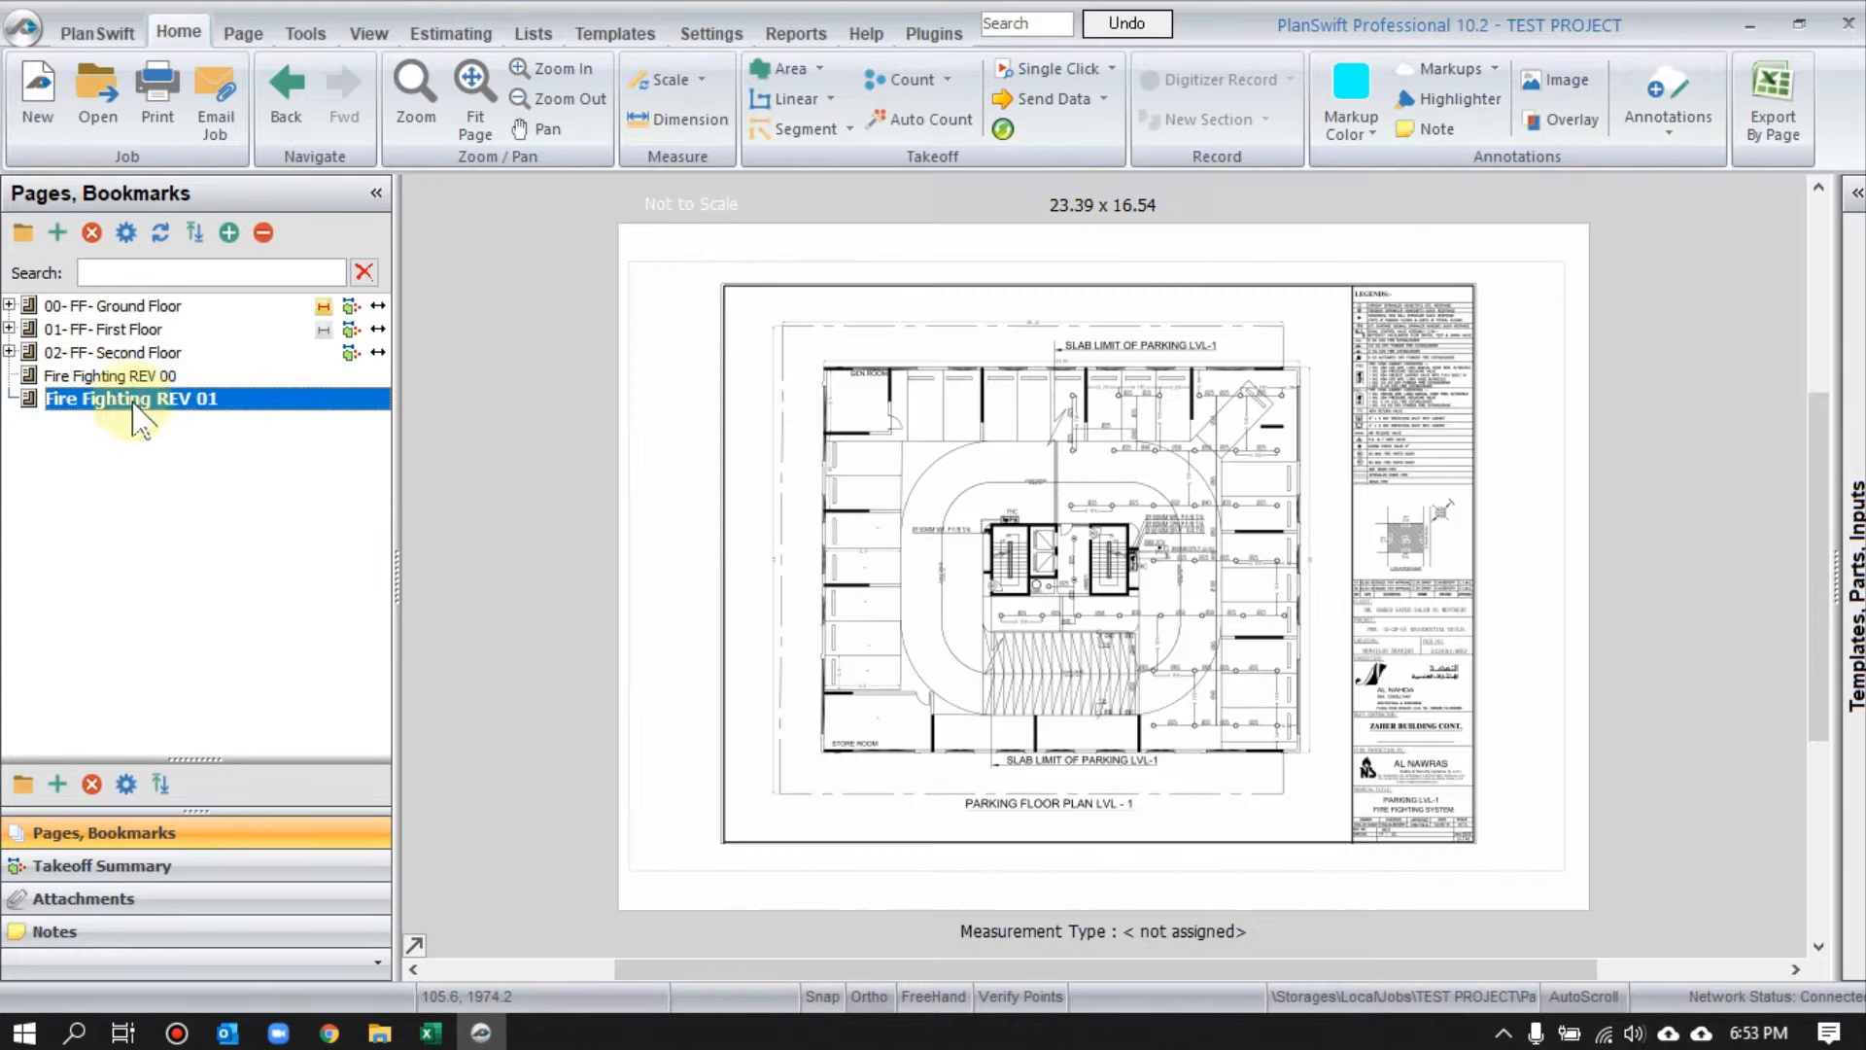
{"action": "scroll", "coordinate": [899, 750], "scroll_direction": "up", "scroll_amount": 2}
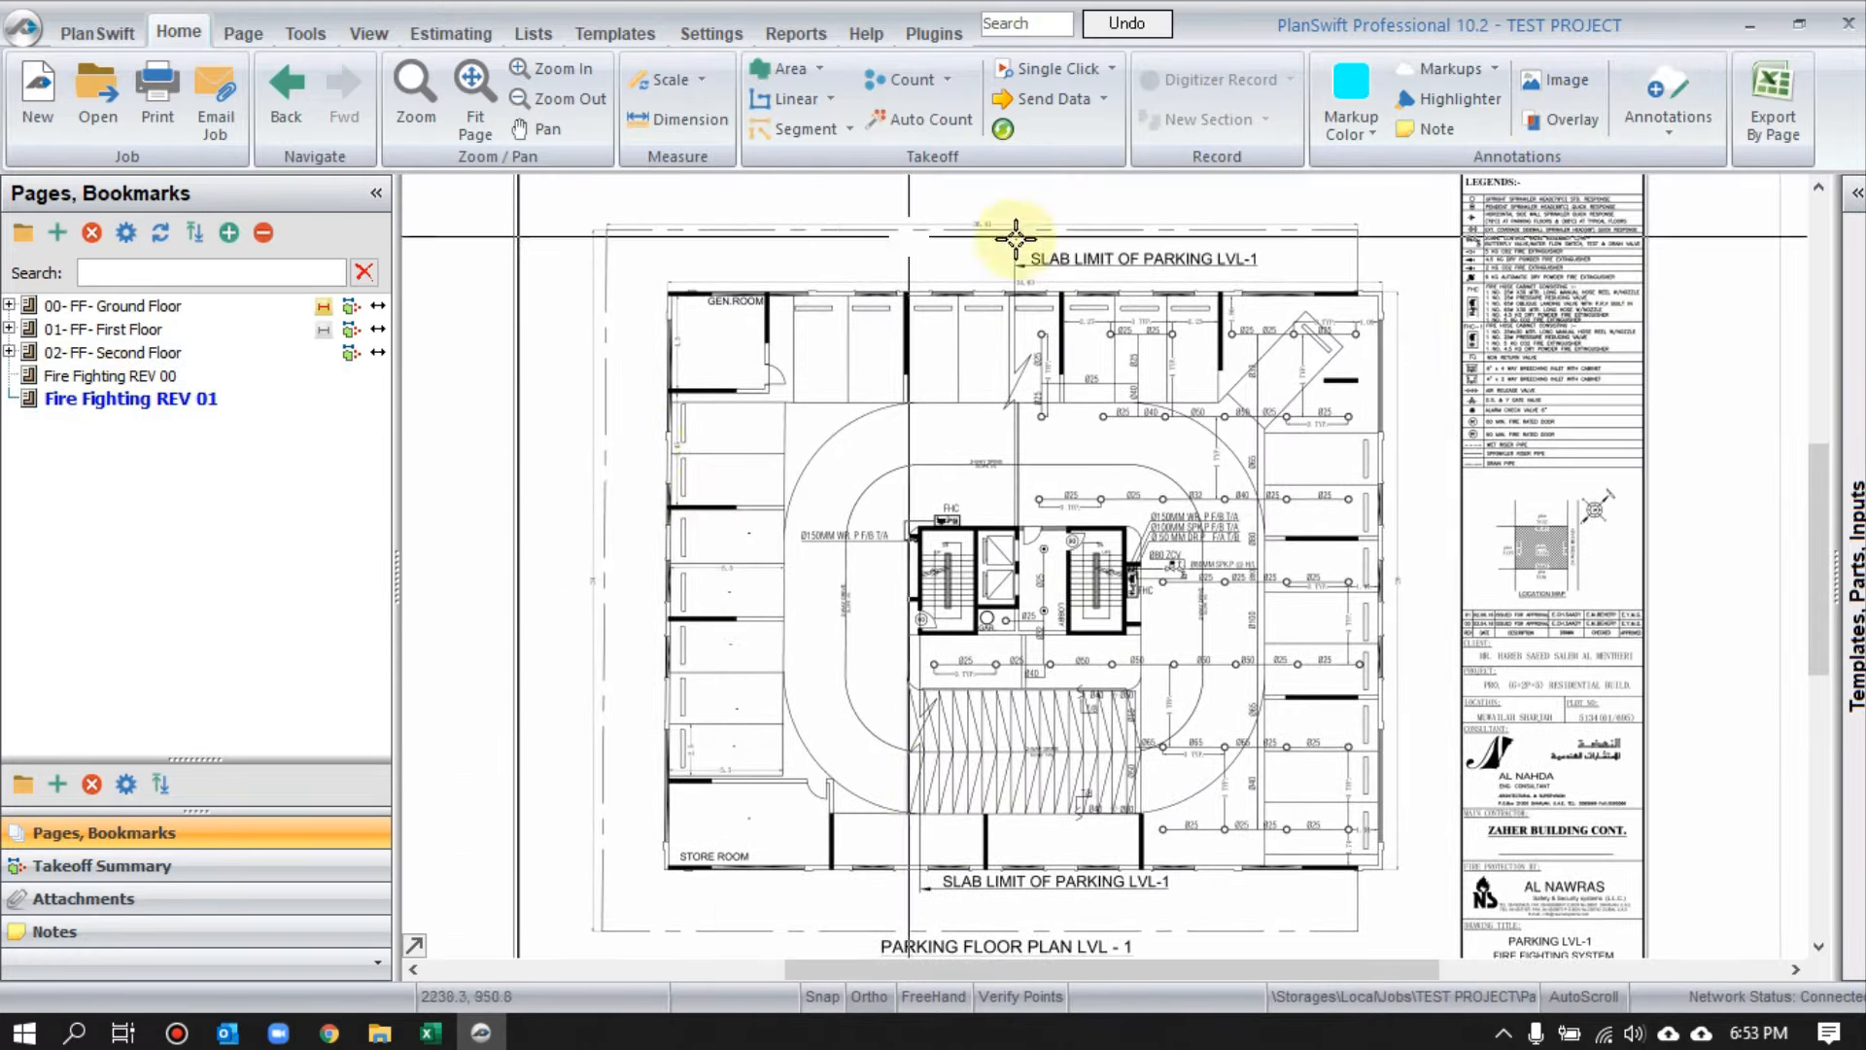
- Create a comparative overlay of Fire Fighting REV 01 on the Fire Fighting REV 00 page and accept aligning it
{"action": "left_click", "coordinate": [176, 380]}
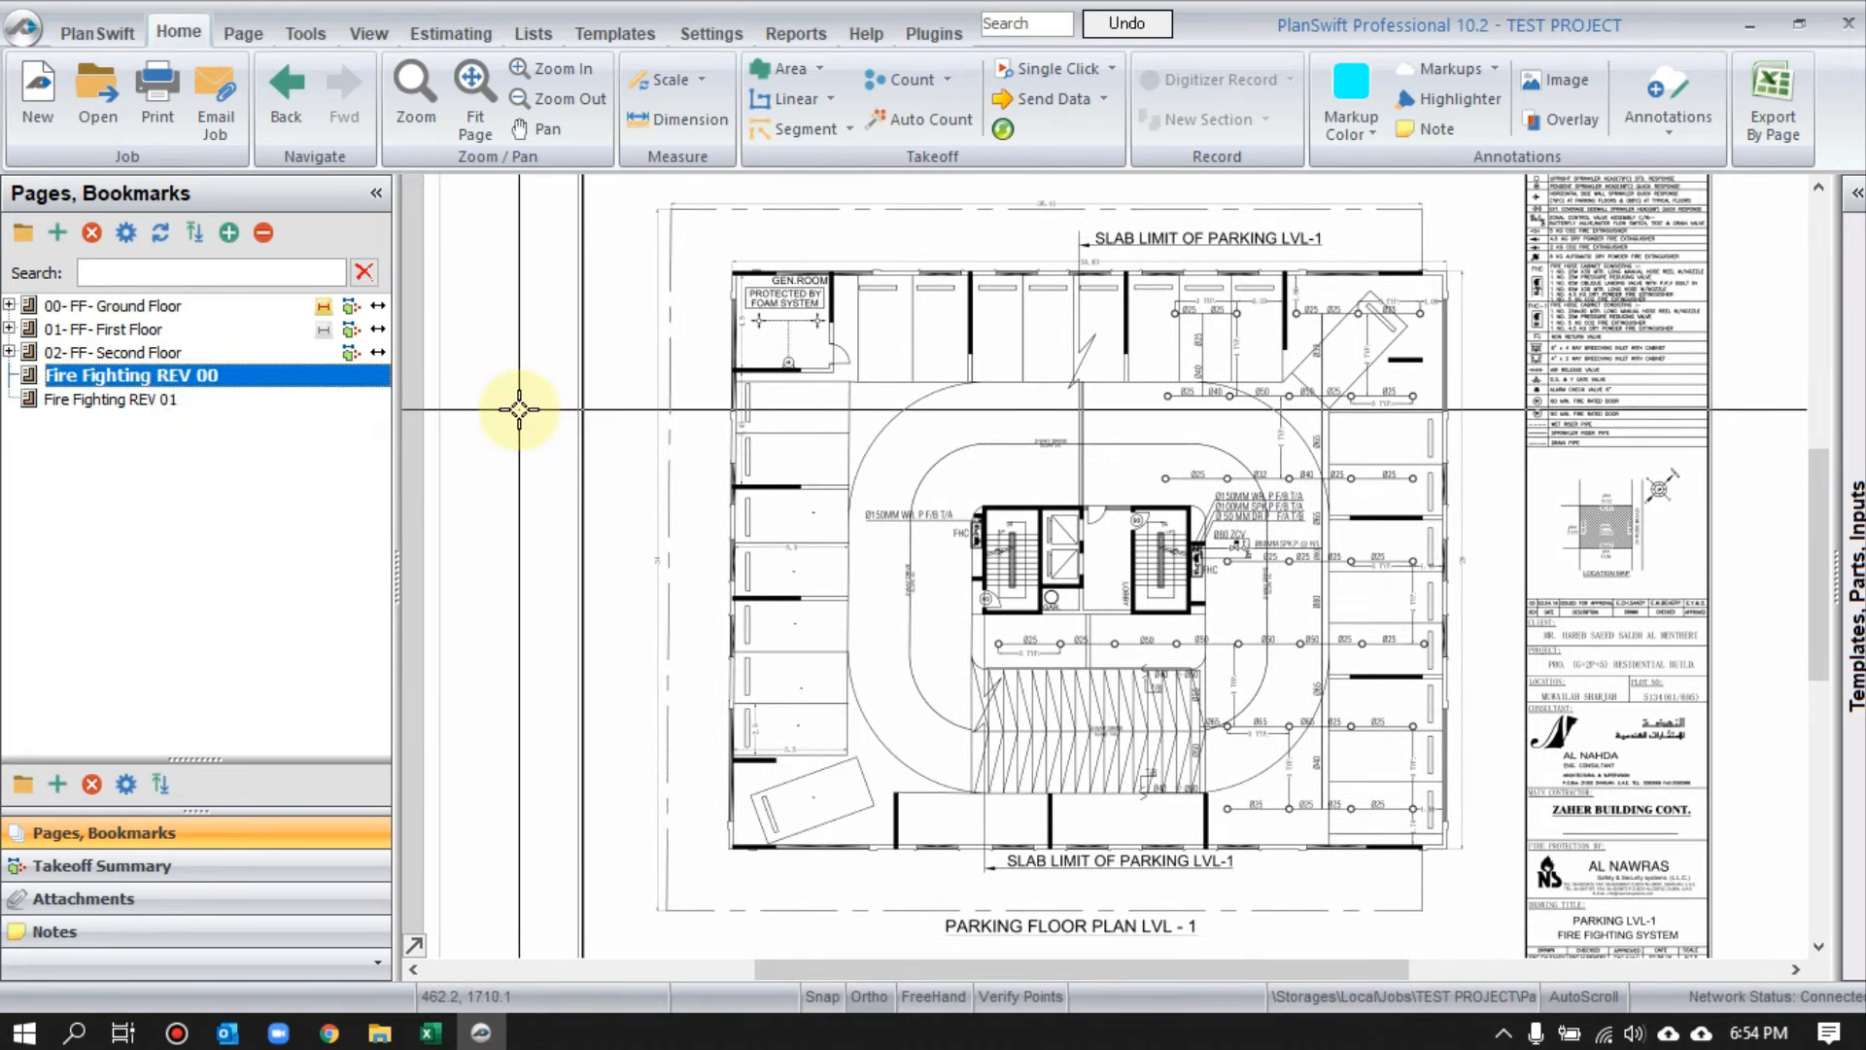
{"action": "left_click", "coordinate": [1557, 124]}
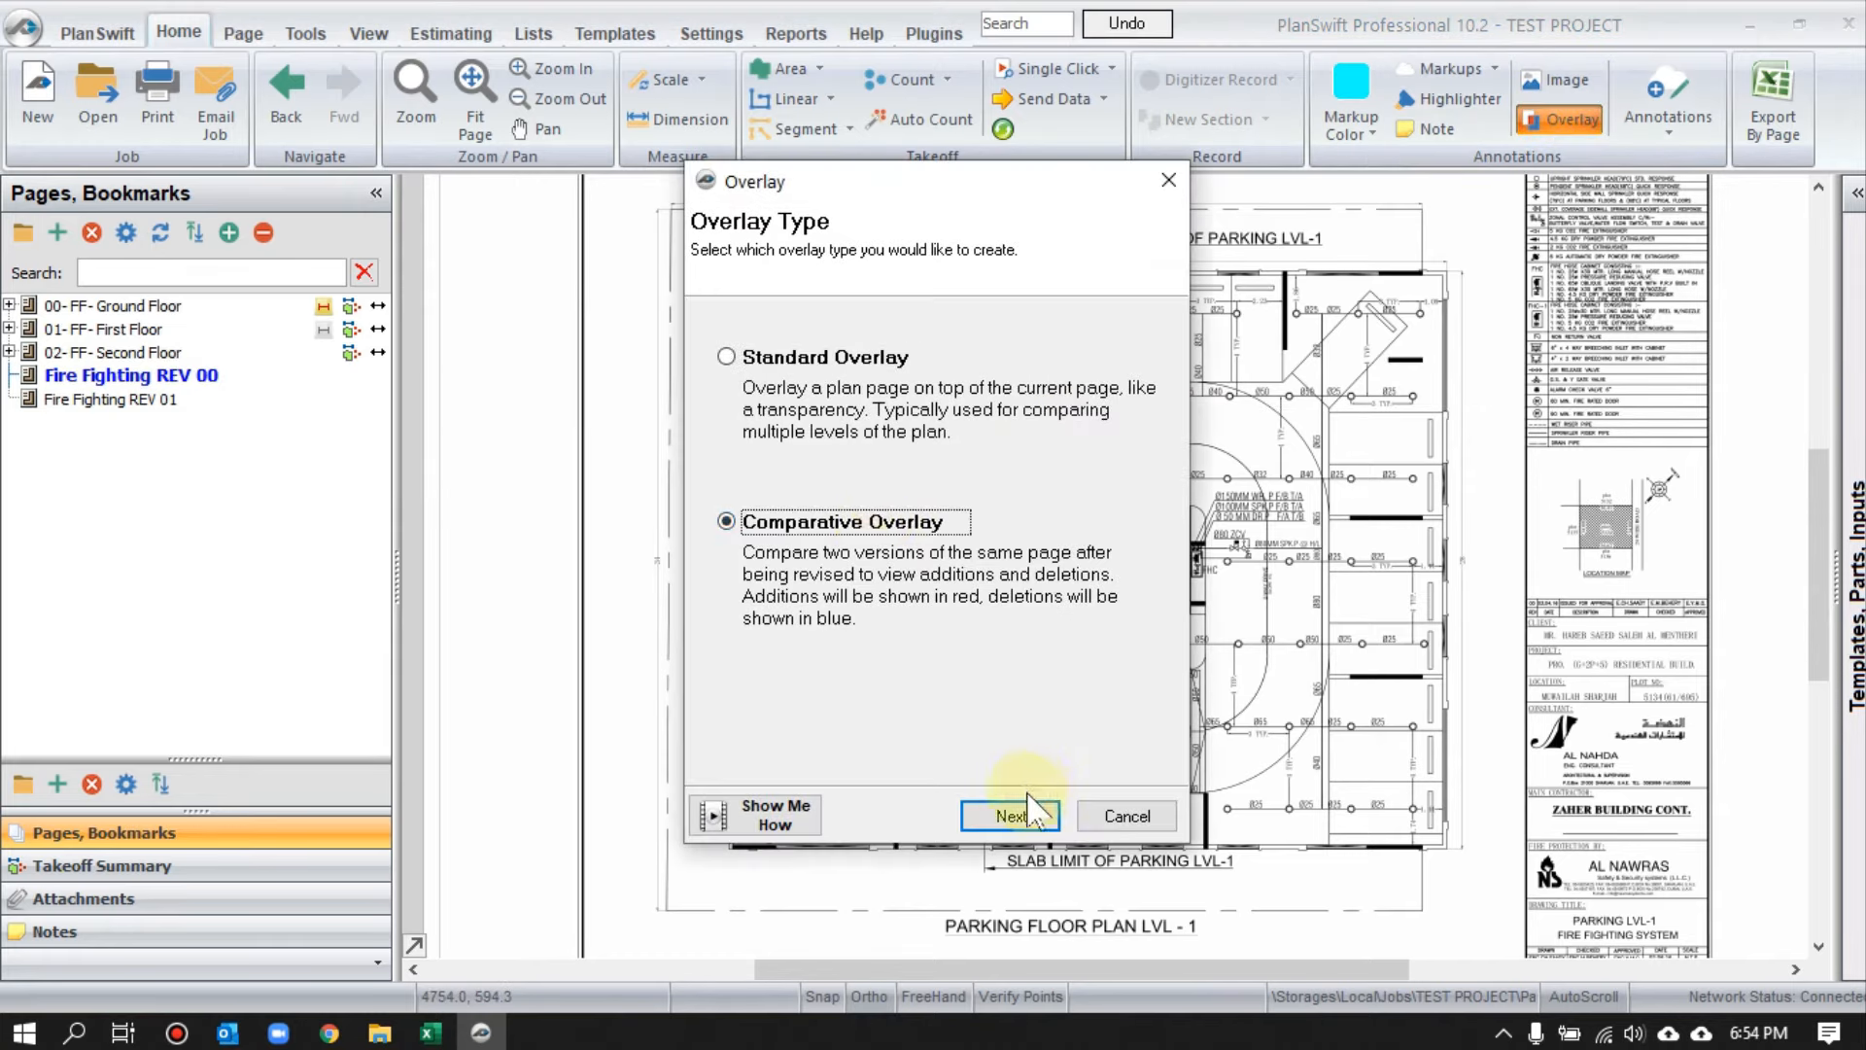
{"action": "left_click", "coordinate": [1011, 816]}
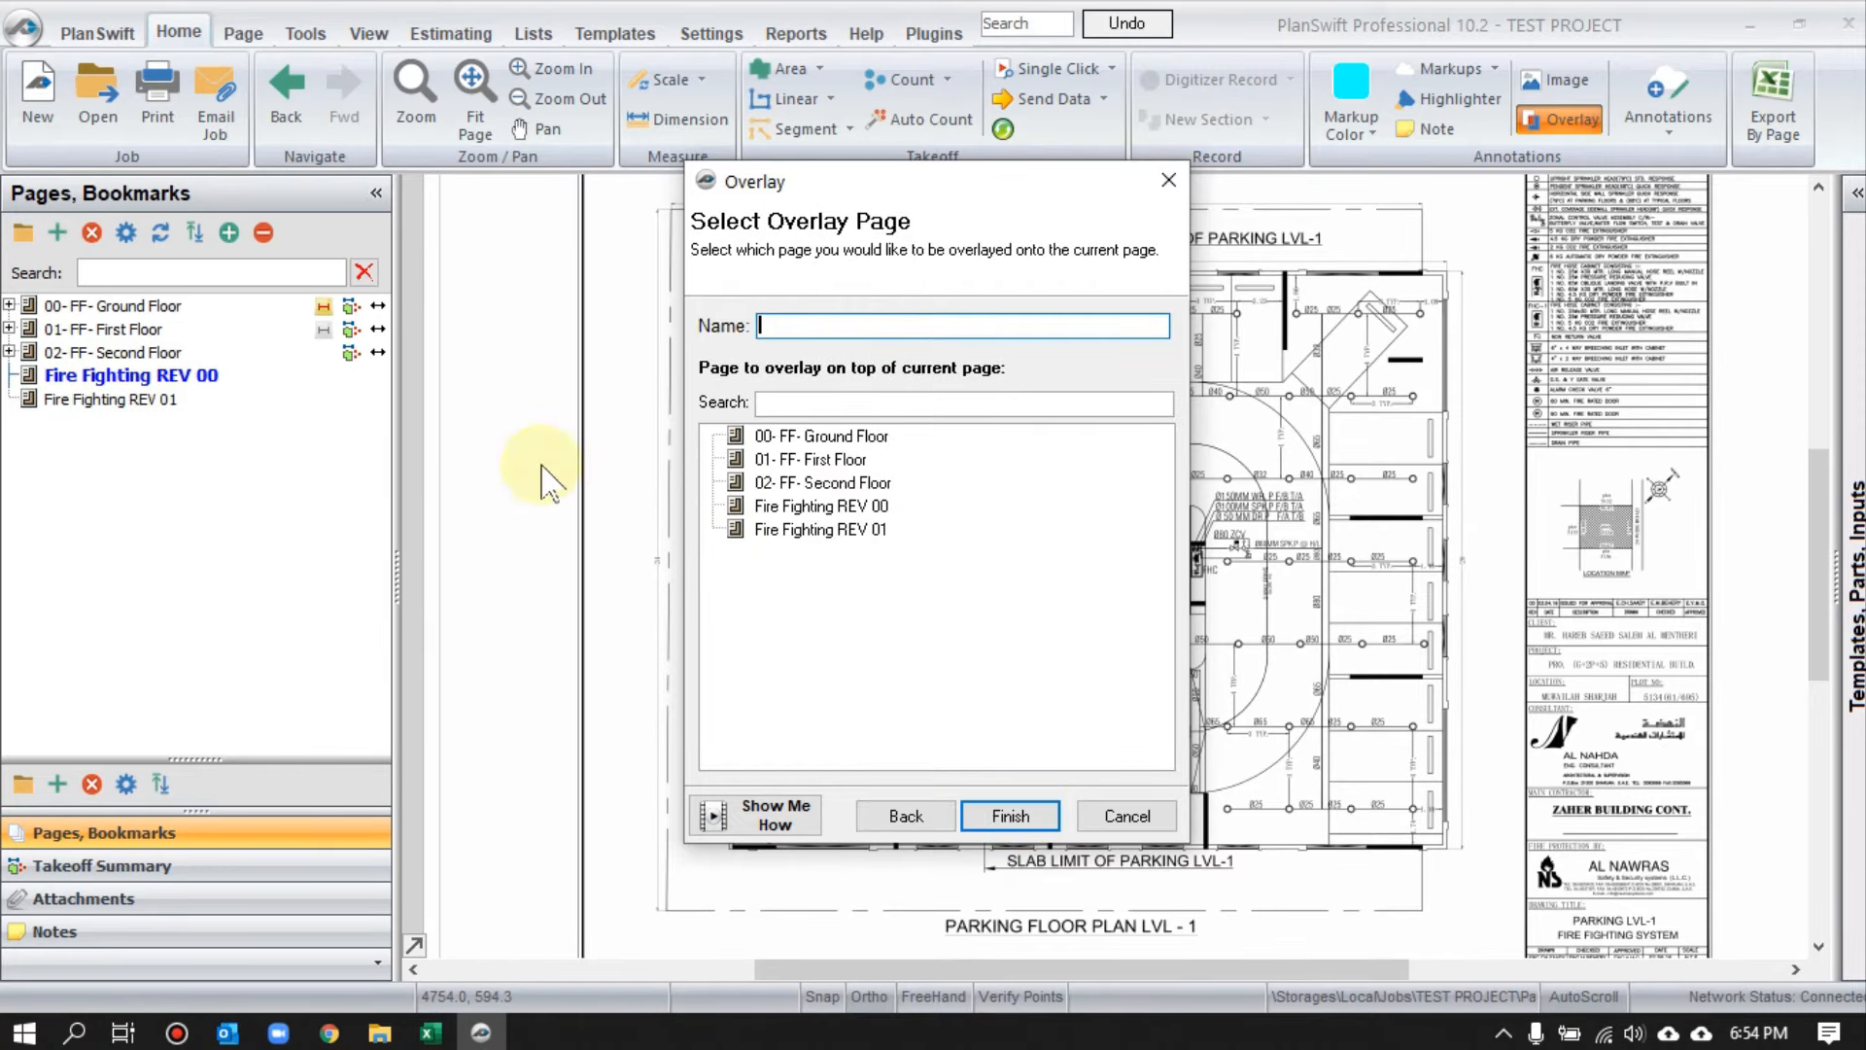
{"action": "left_click", "coordinate": [804, 530]}
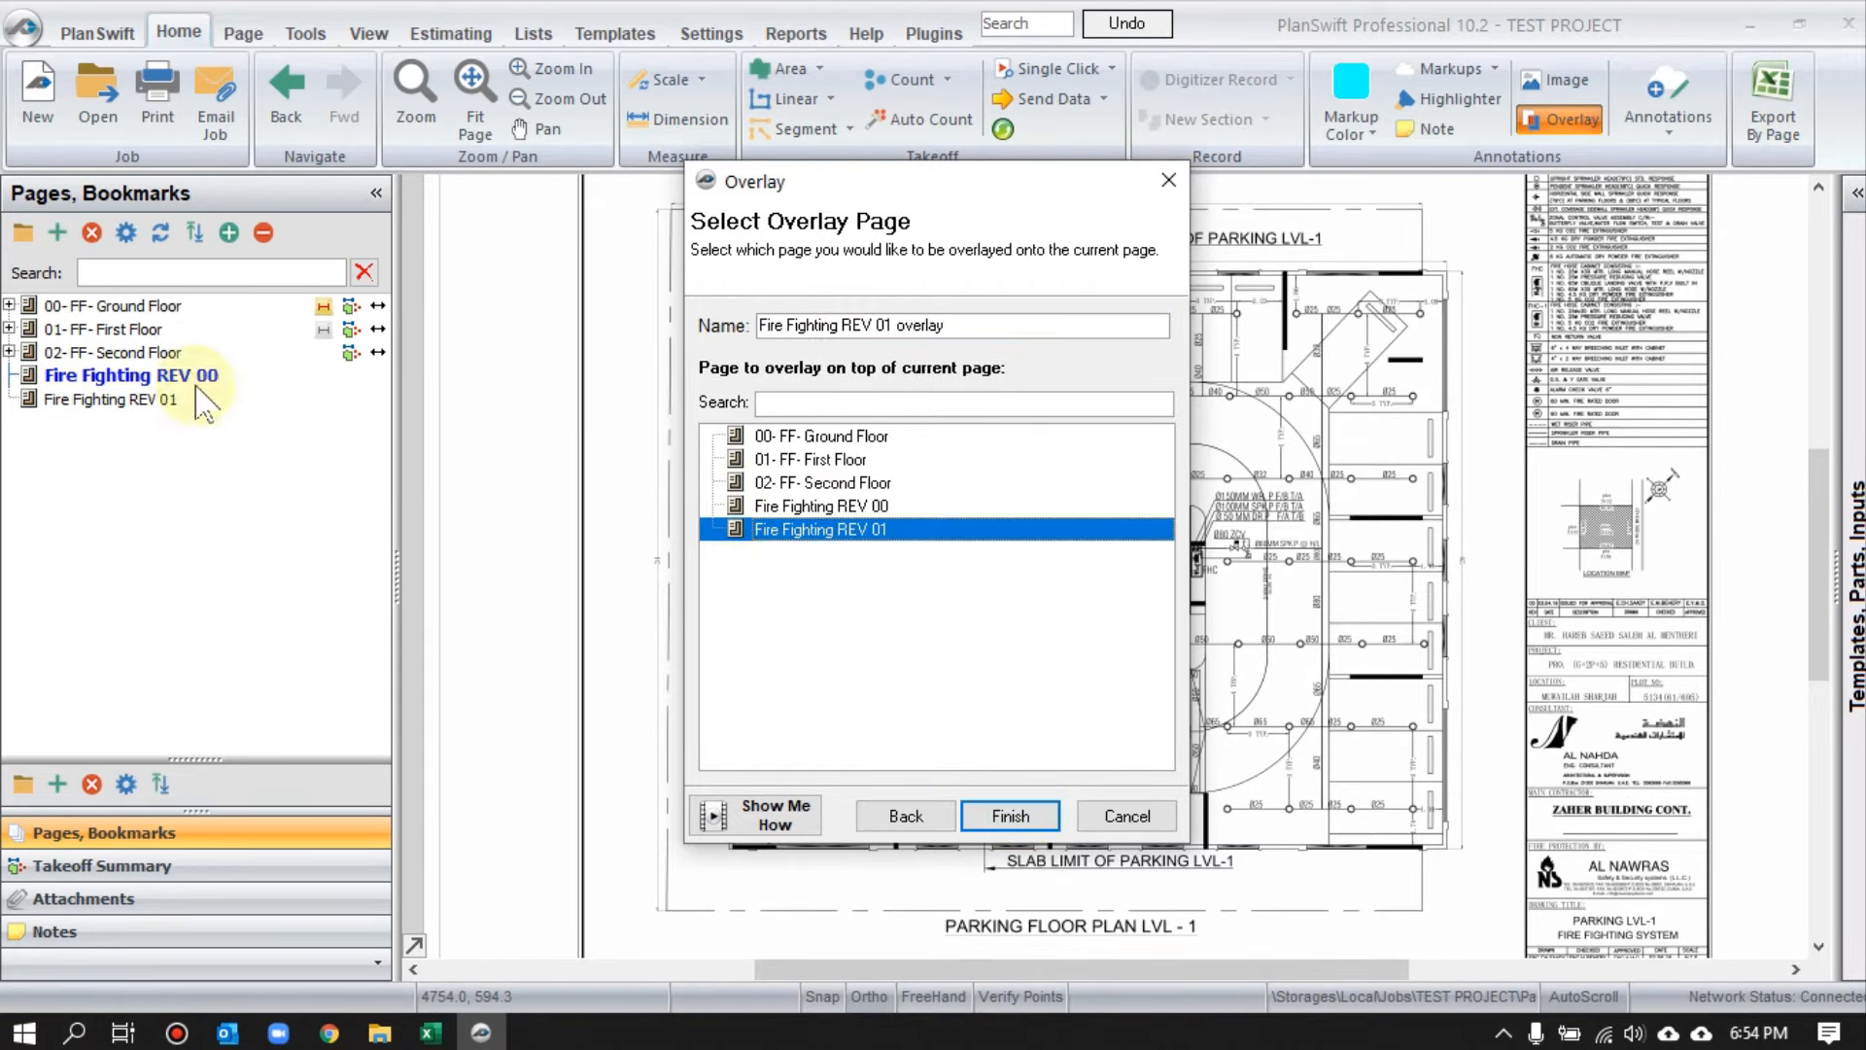
{"action": "left_click", "coordinate": [1011, 816]}
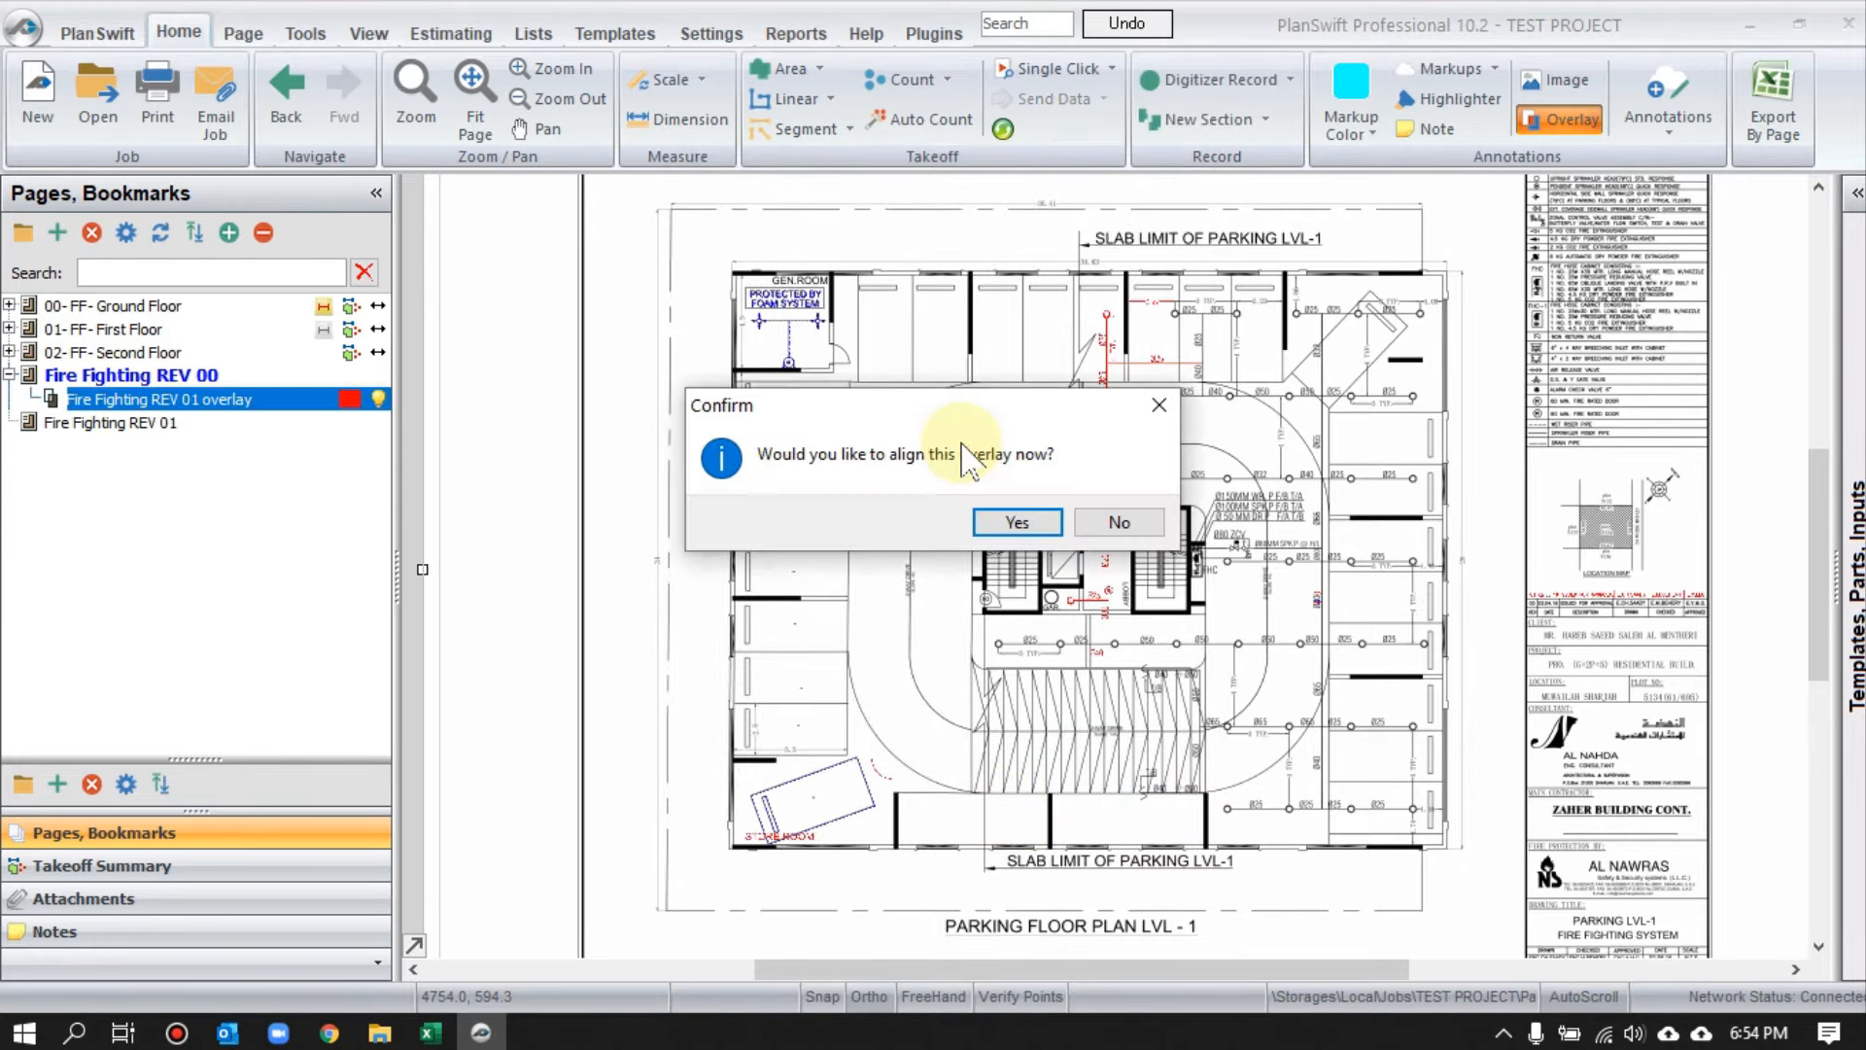
{"action": "left_click", "coordinate": [1021, 520]}
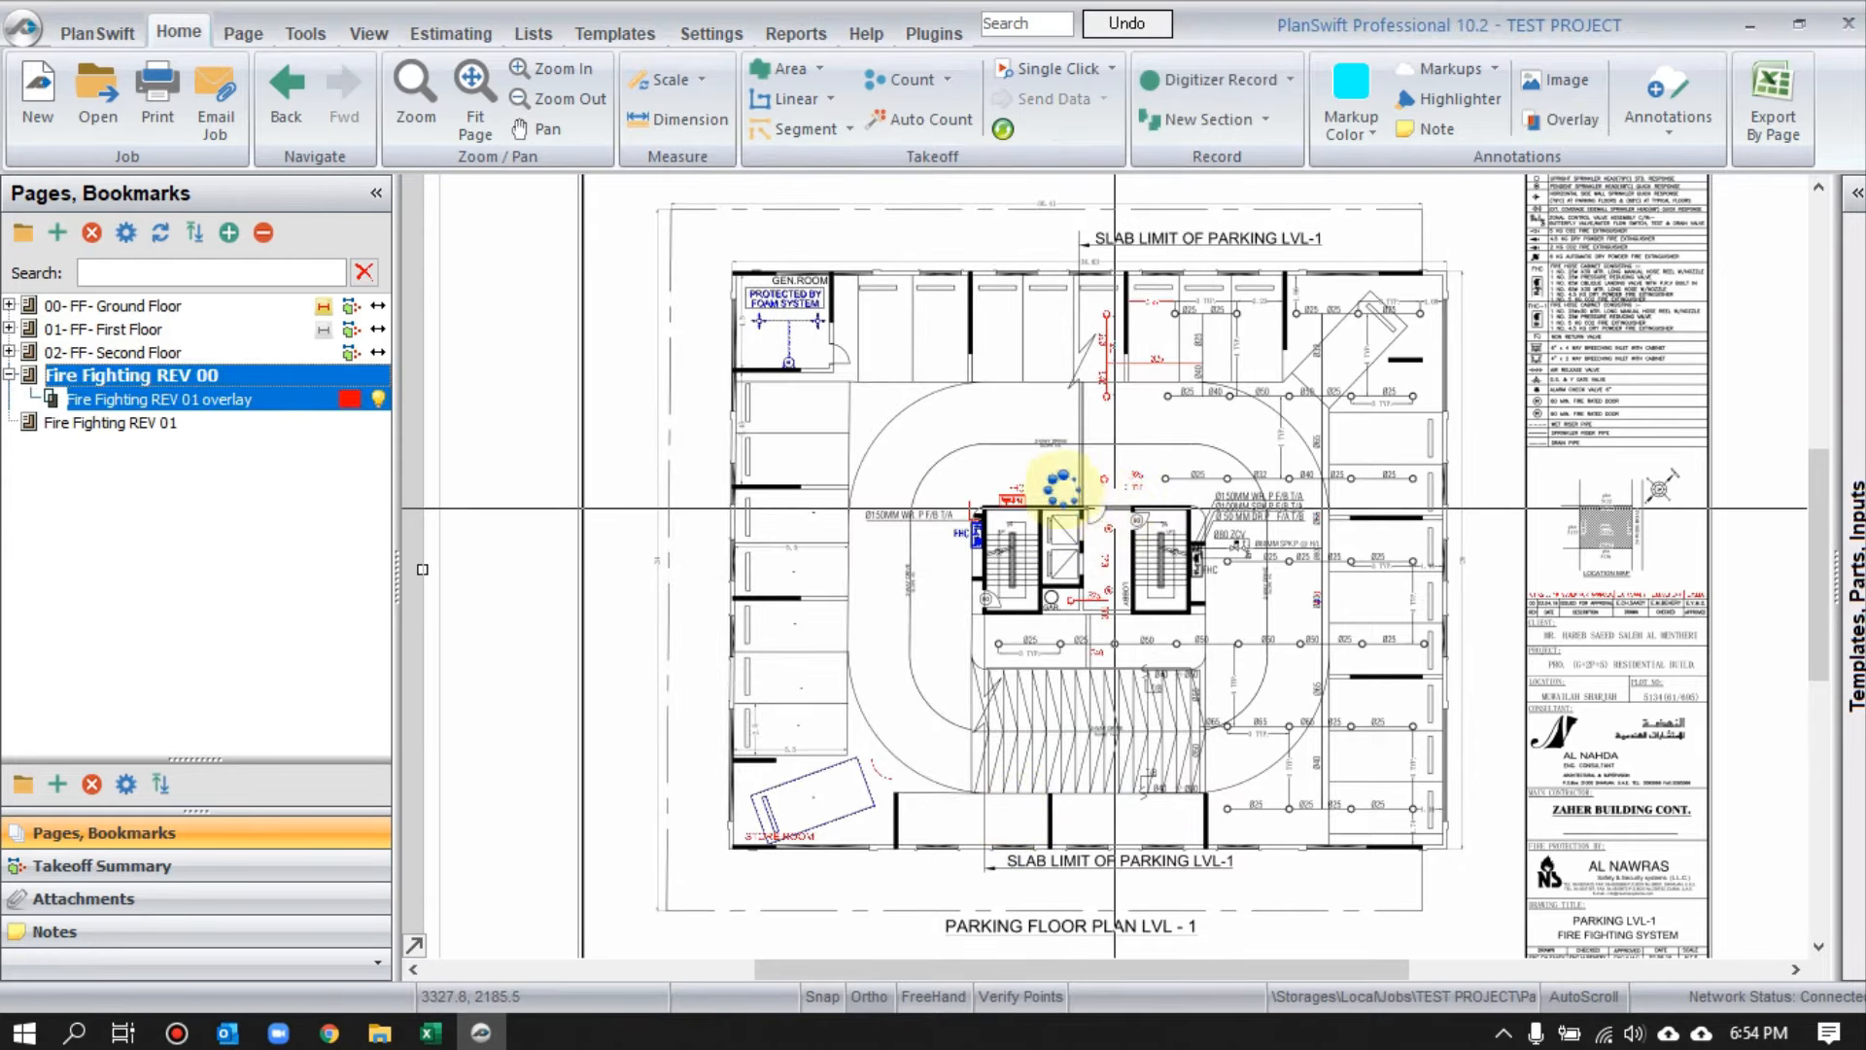
- Examine the marked revision differences around the parking plan's core, hiding and redisplaying the REV 01 overlay
{"action": "scroll", "coordinate": [1040, 446], "scroll_direction": "up", "scroll_amount": 2}
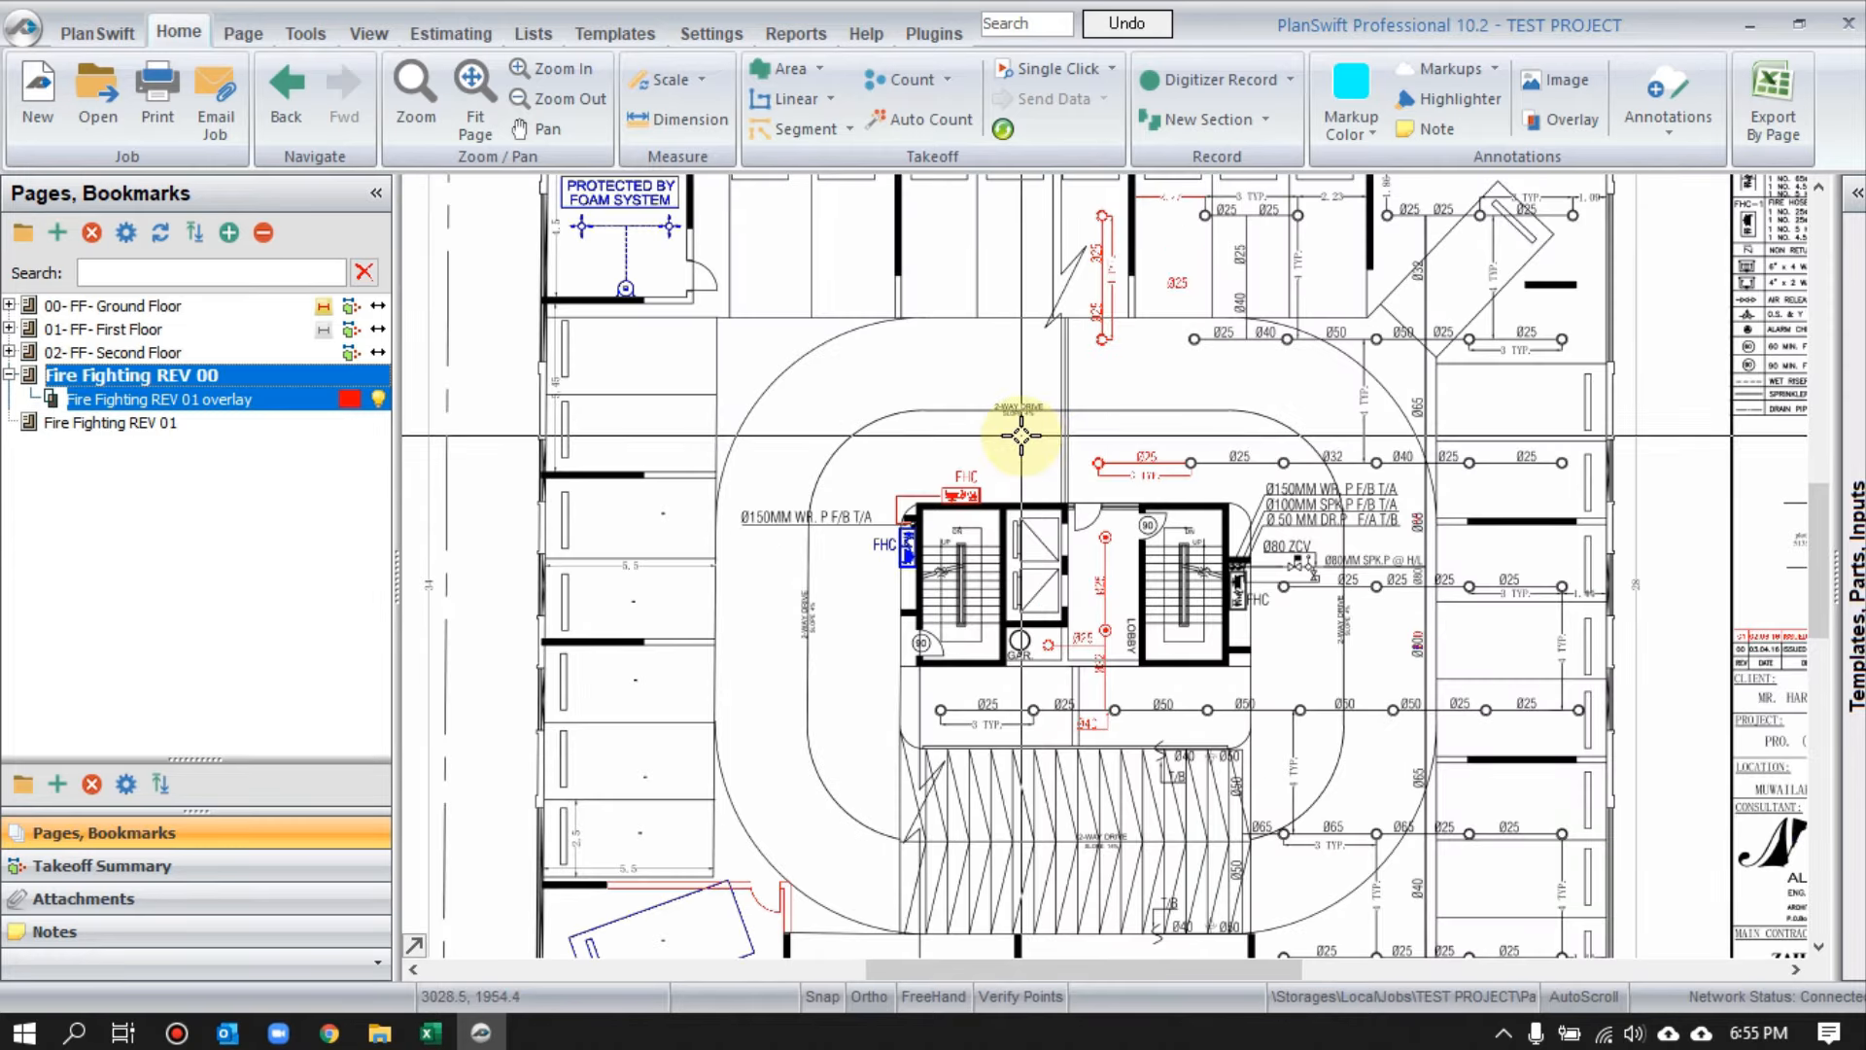
{"action": "left_click_drag", "start_coordinate": [1190, 347], "coordinate": [1170, 387]}
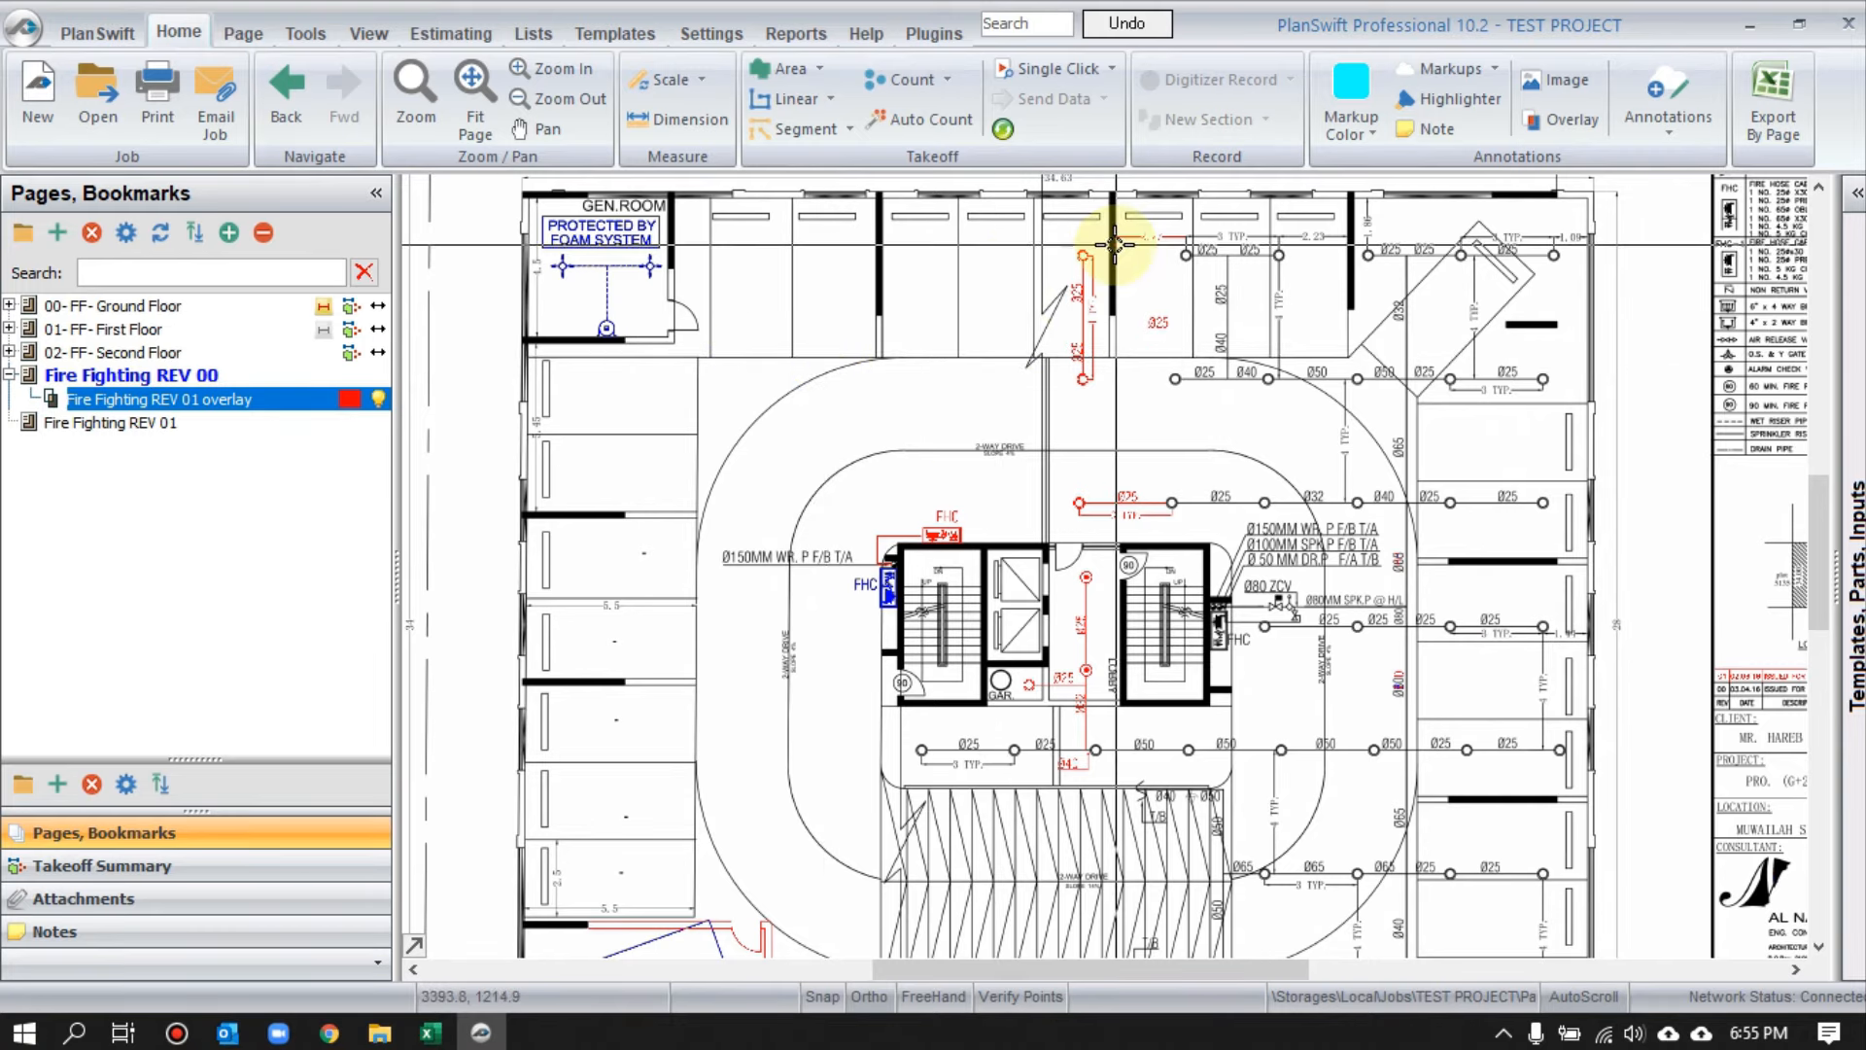
{"action": "left_click", "coordinate": [378, 399]}
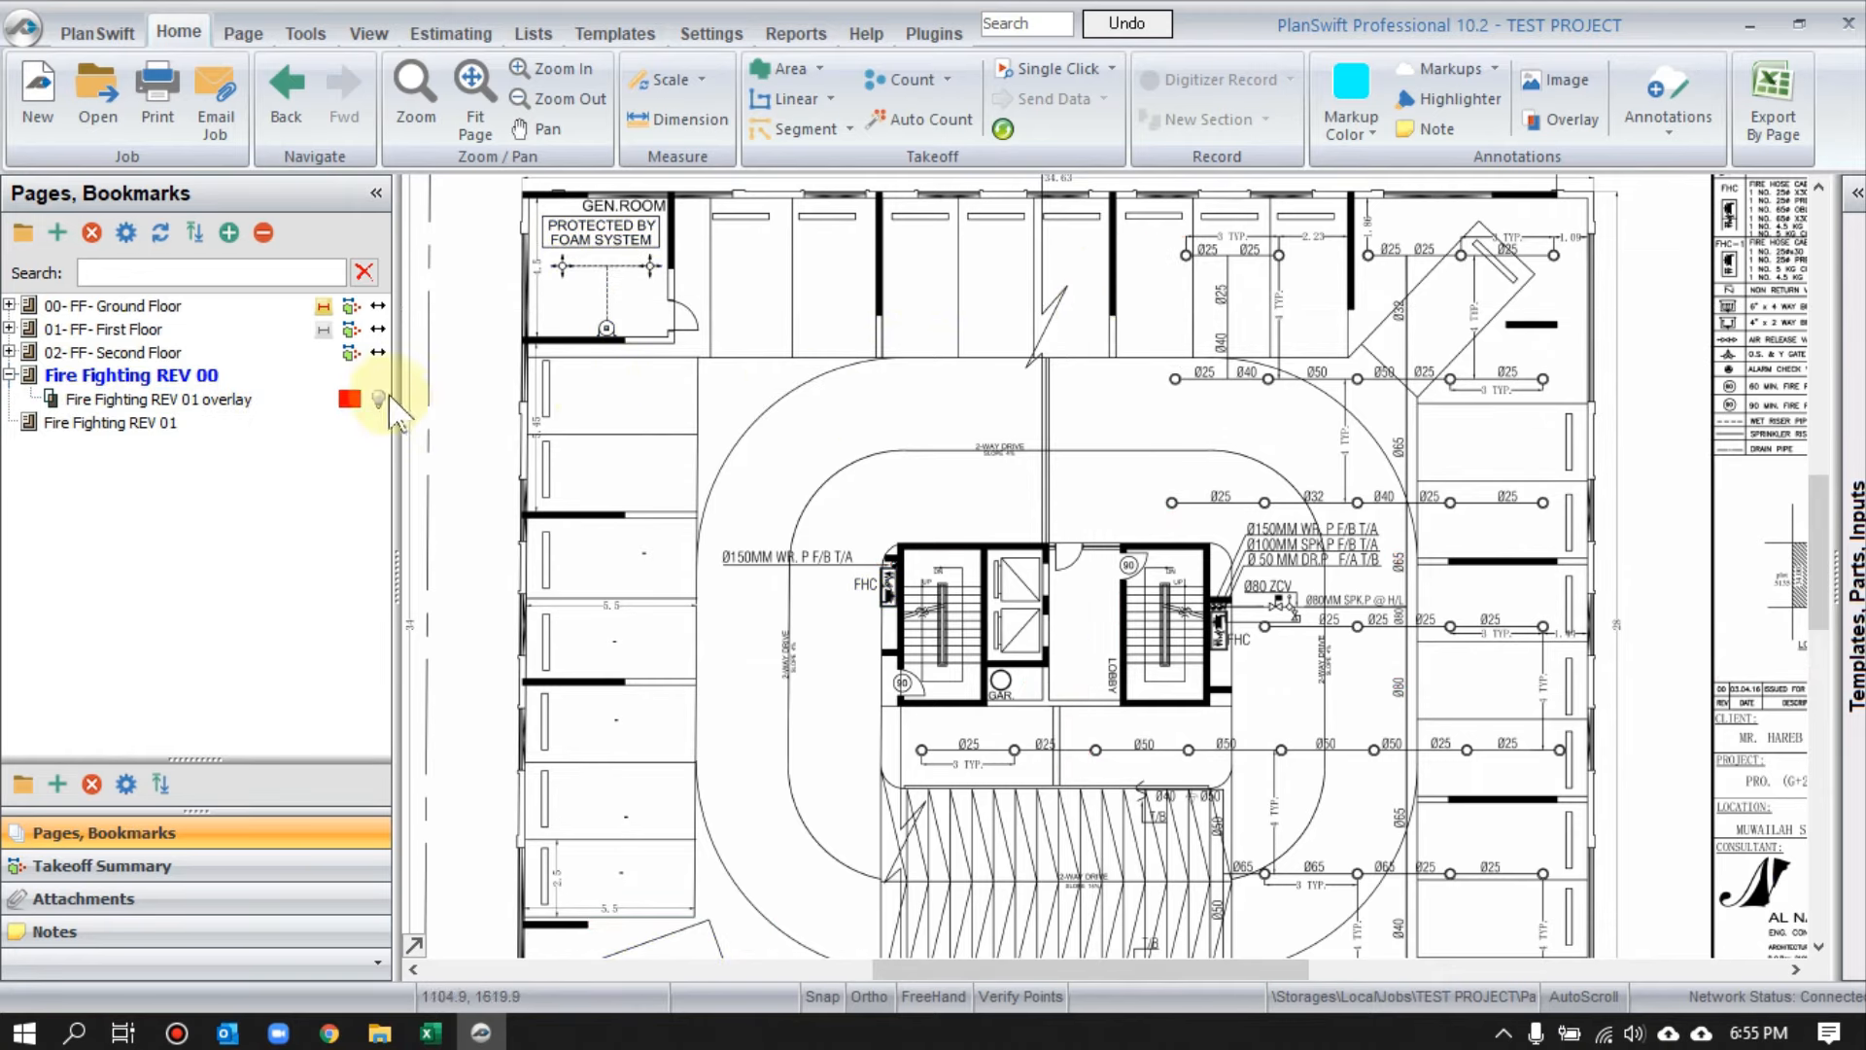
{"action": "left_click", "coordinate": [378, 399]}
- Examine the revision overlay from the sprinkler lines beside the ramp across to the FHC and the generator room
{"action": "scroll", "coordinate": [1293, 729], "scroll_direction": "up", "scroll_amount": 5}
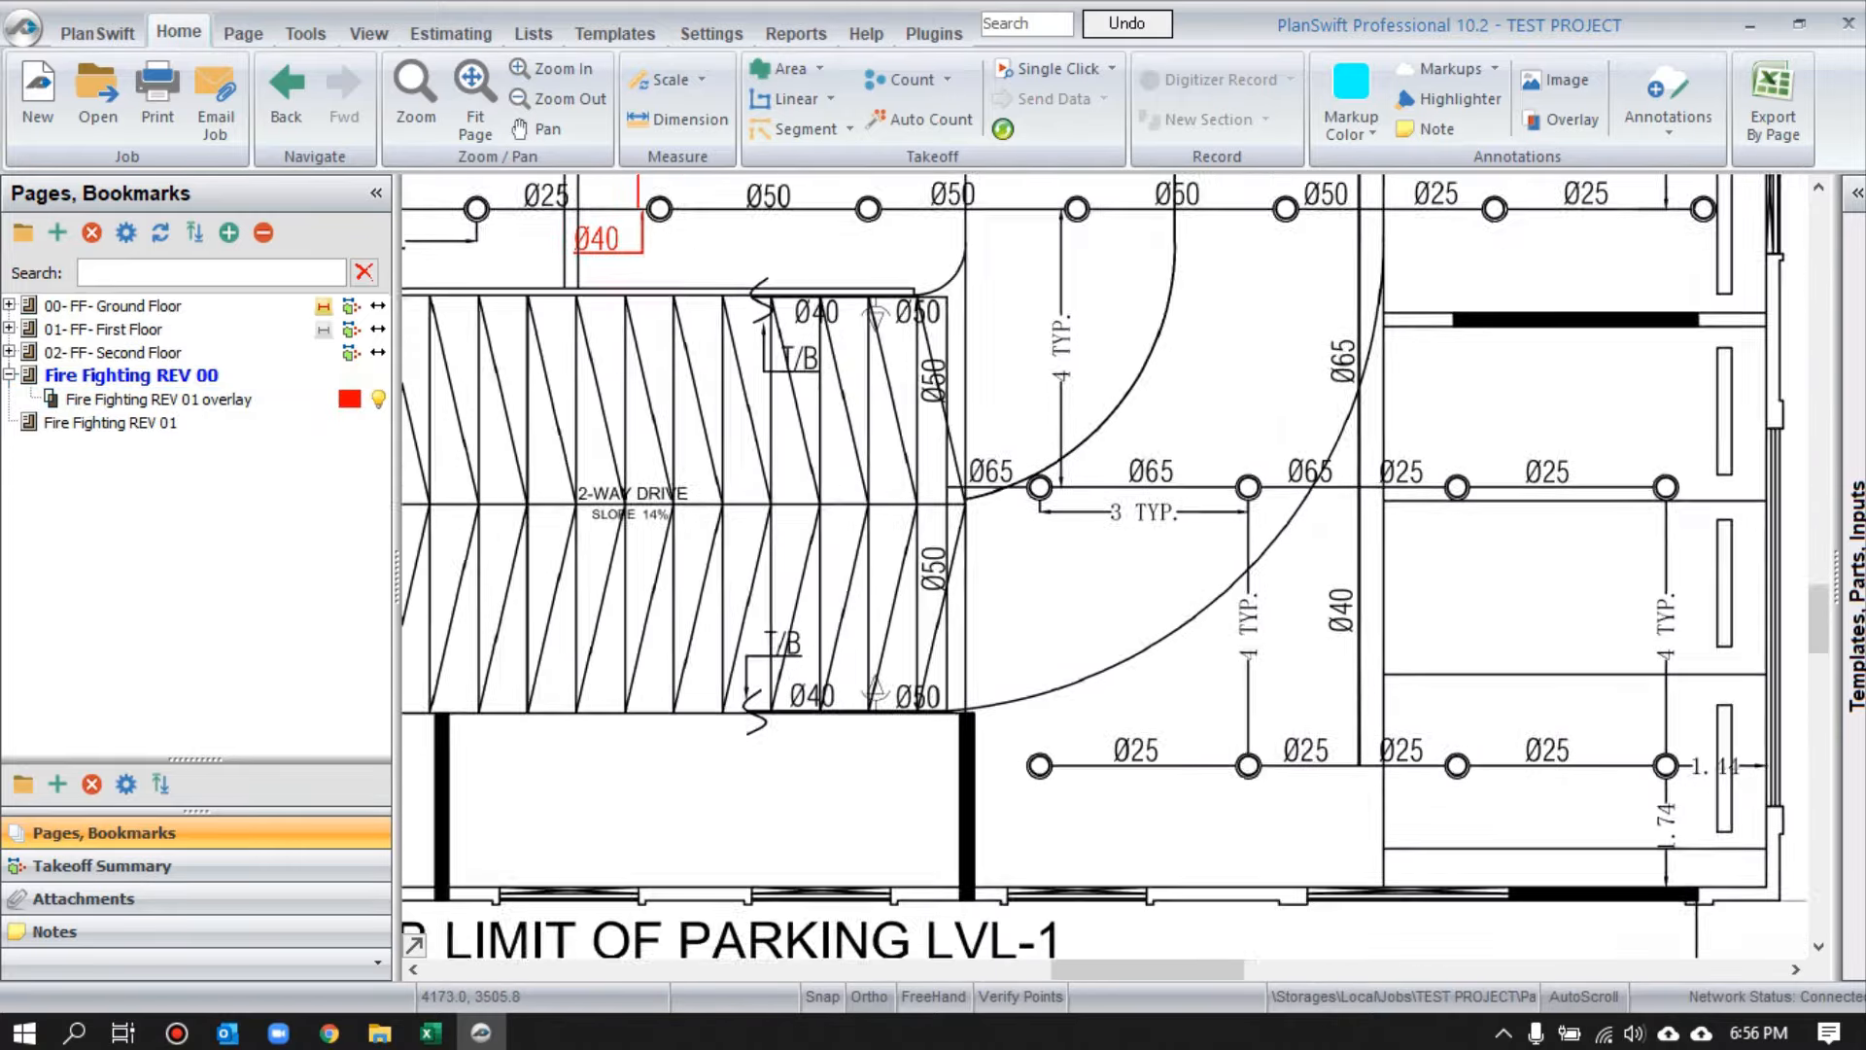
{"action": "left_click_drag", "start_coordinate": [1421, 811], "coordinate": [1309, 767]}
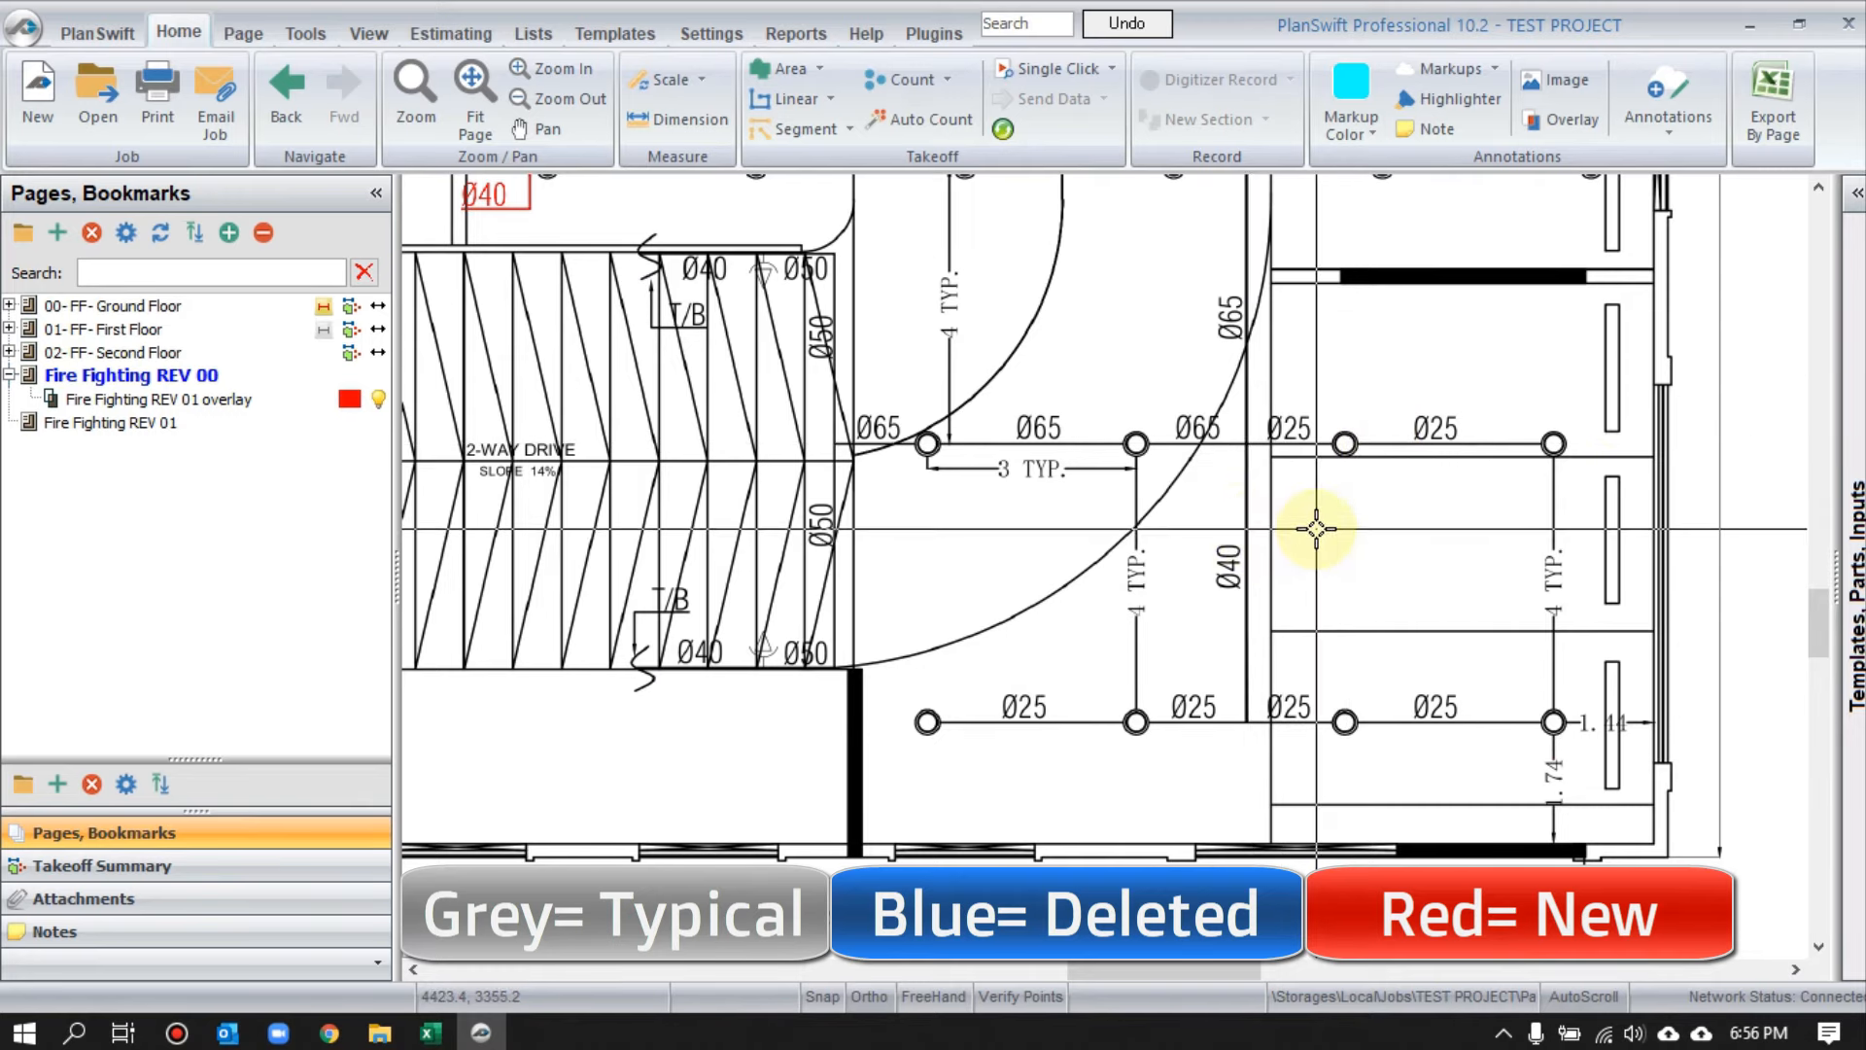
{"action": "left_click_drag", "start_coordinate": [799, 411], "coordinate": [1437, 567]}
{"action": "left_click_drag", "start_coordinate": [865, 414], "coordinate": [1336, 723]}
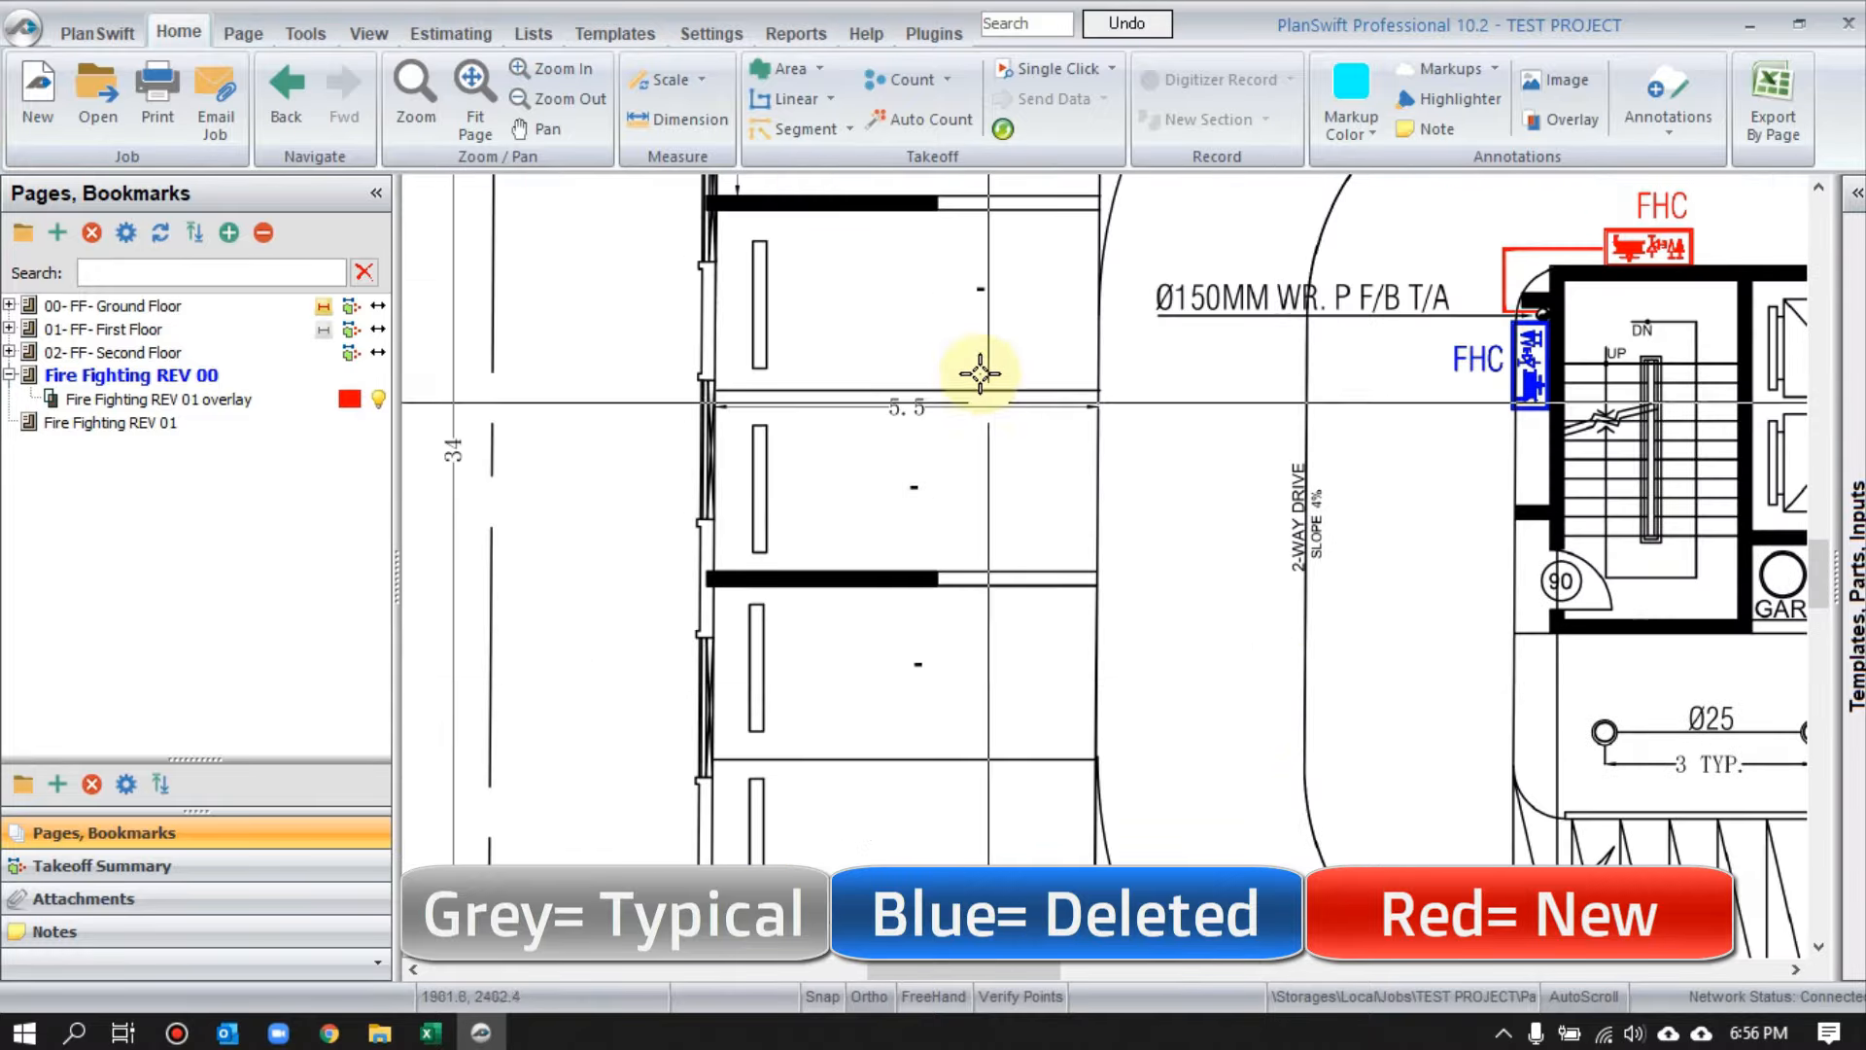
{"action": "left_click_drag", "start_coordinate": [1032, 316], "coordinate": [994, 835]}
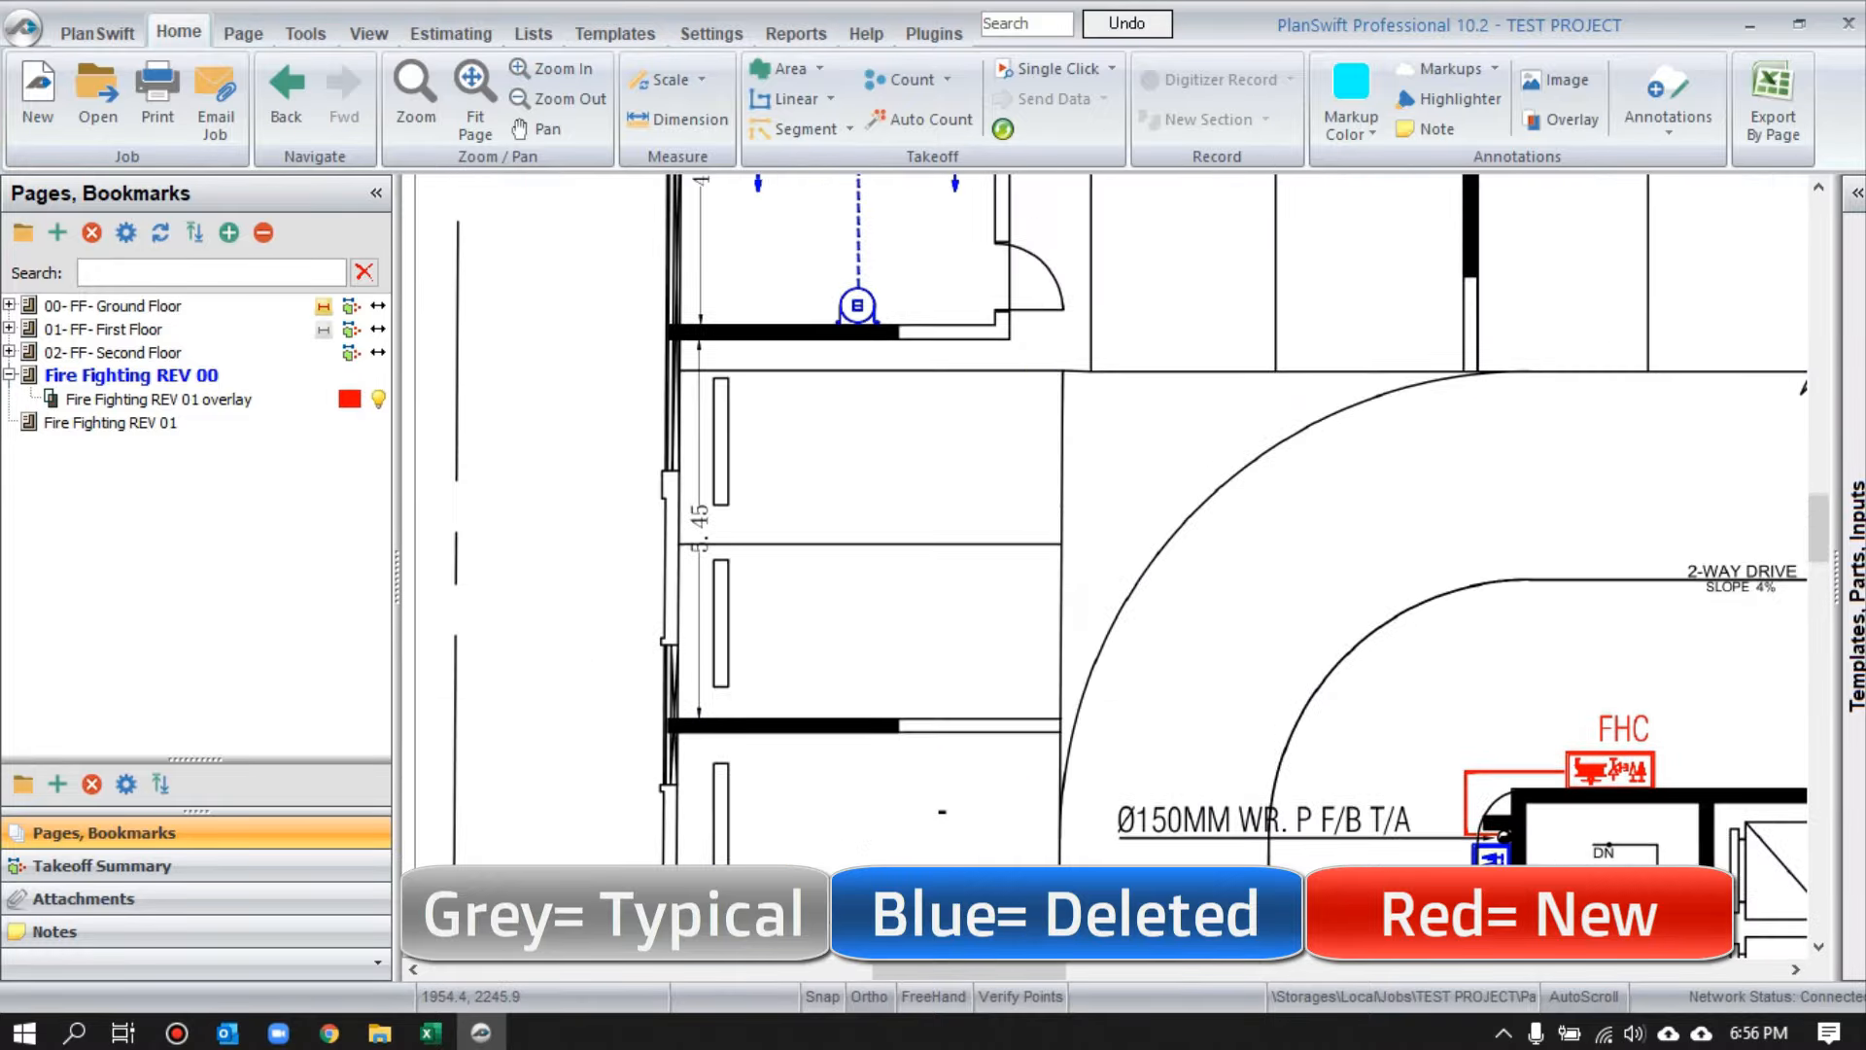
{"action": "left_click_drag", "start_coordinate": [1038, 502], "coordinate": [1034, 833]}
{"action": "left_click_drag", "start_coordinate": [957, 511], "coordinate": [951, 433]}
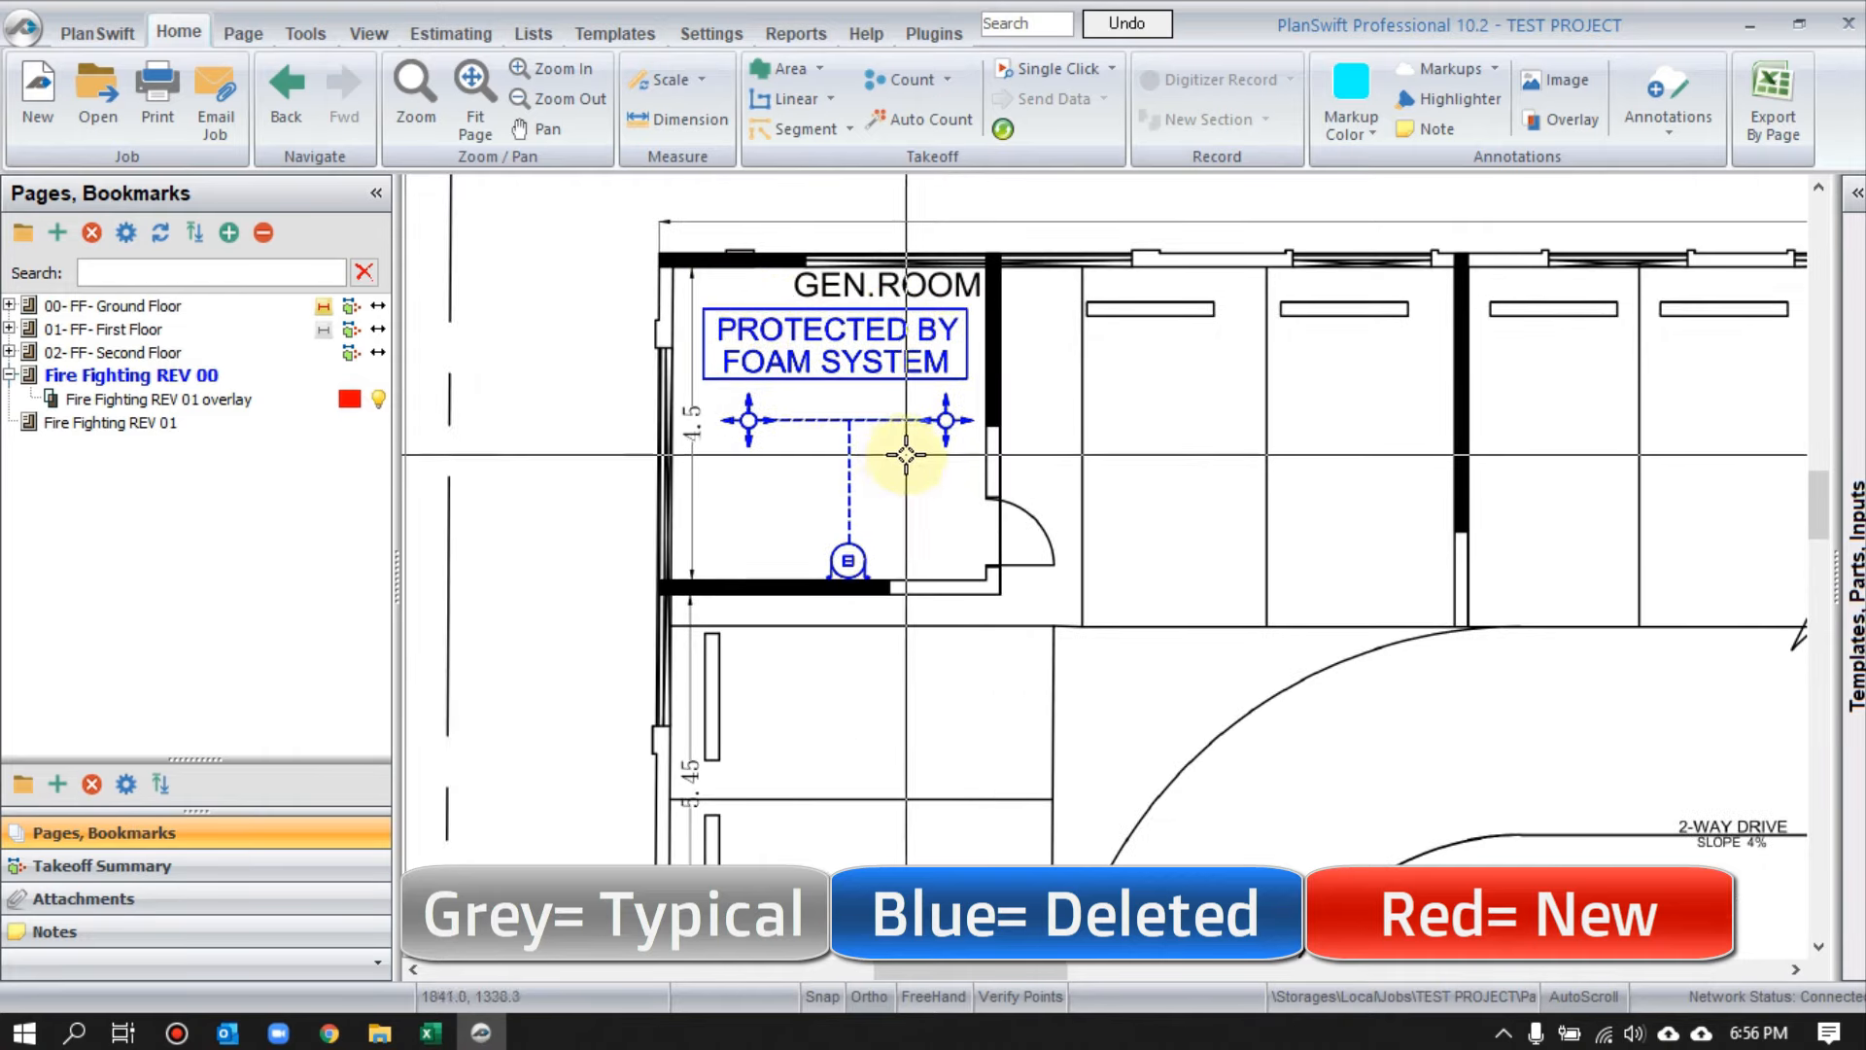
- Examine the blue foam system in the generator room and the red Ø25 sprinkler branch in the parking bays
{"action": "scroll", "coordinate": [884, 466], "scroll_direction": "down", "scroll_amount": 2}
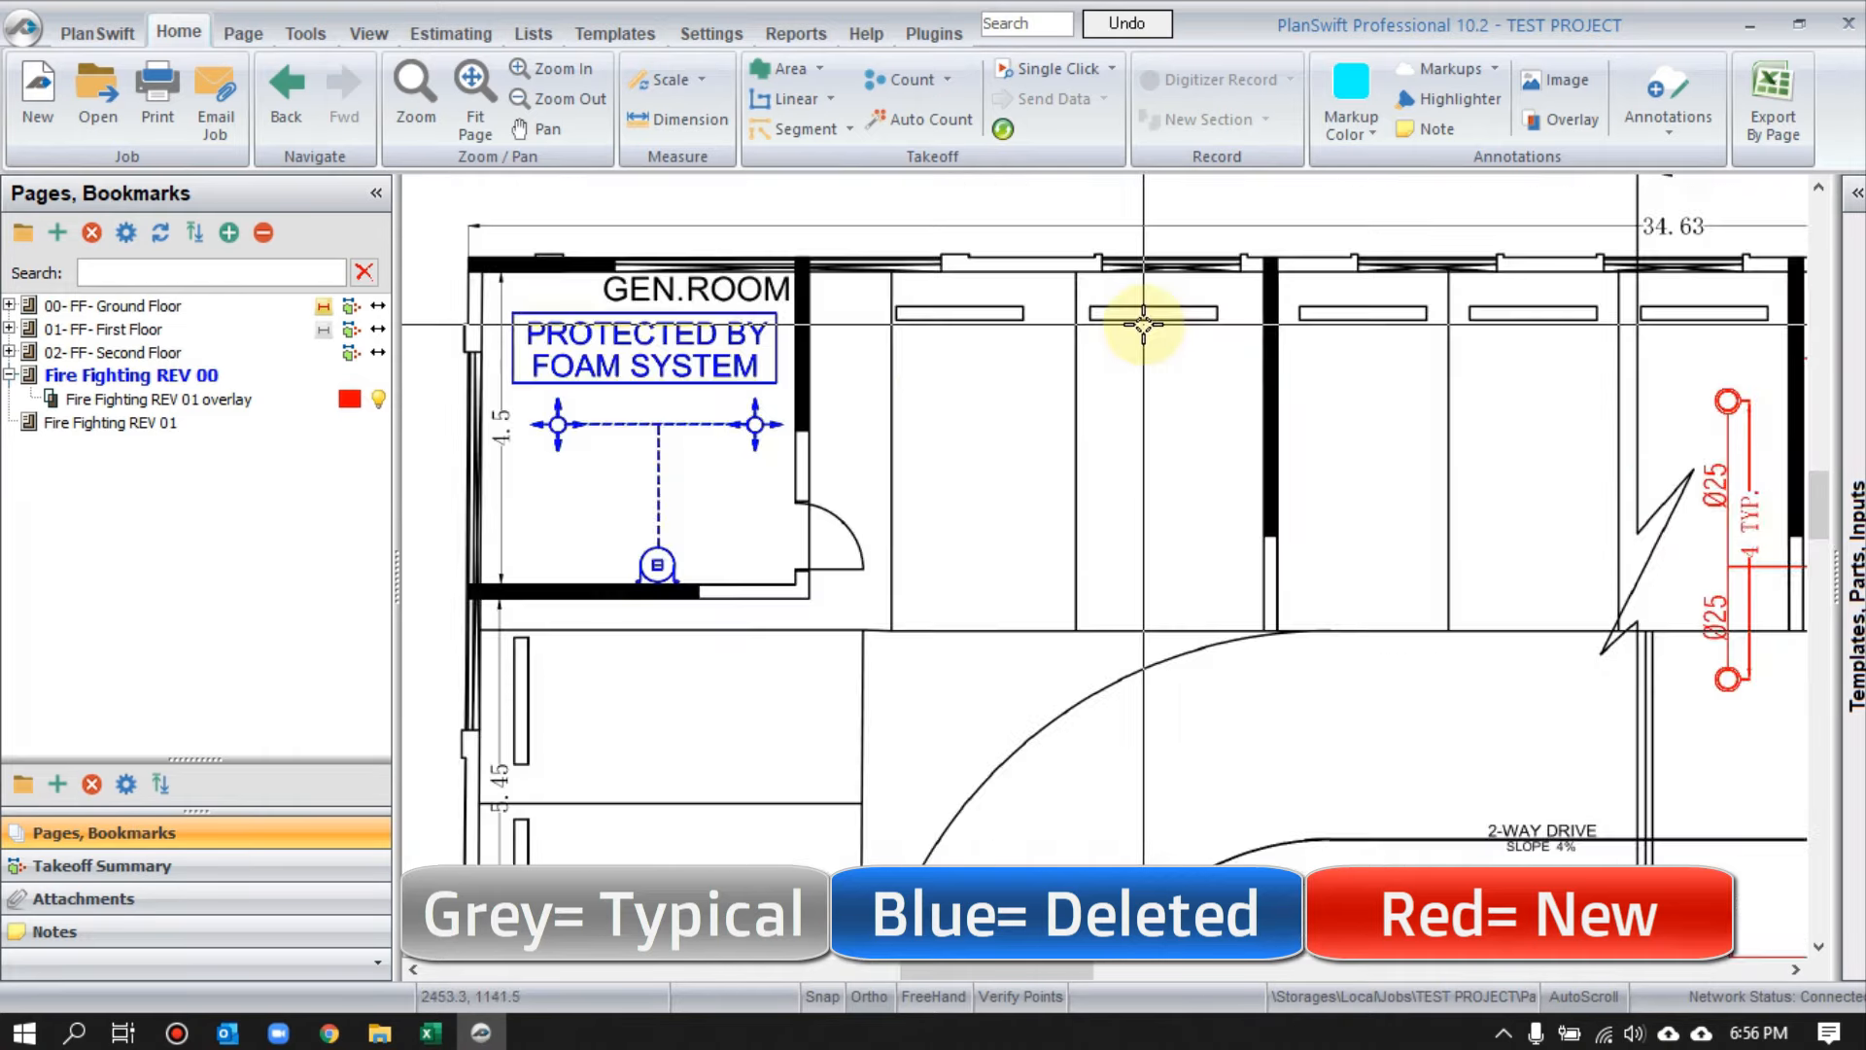
{"action": "scroll", "coordinate": [1156, 428], "scroll_direction": "up", "scroll_amount": 2}
{"action": "scroll", "coordinate": [629, 385], "scroll_direction": "down", "scroll_amount": 2}
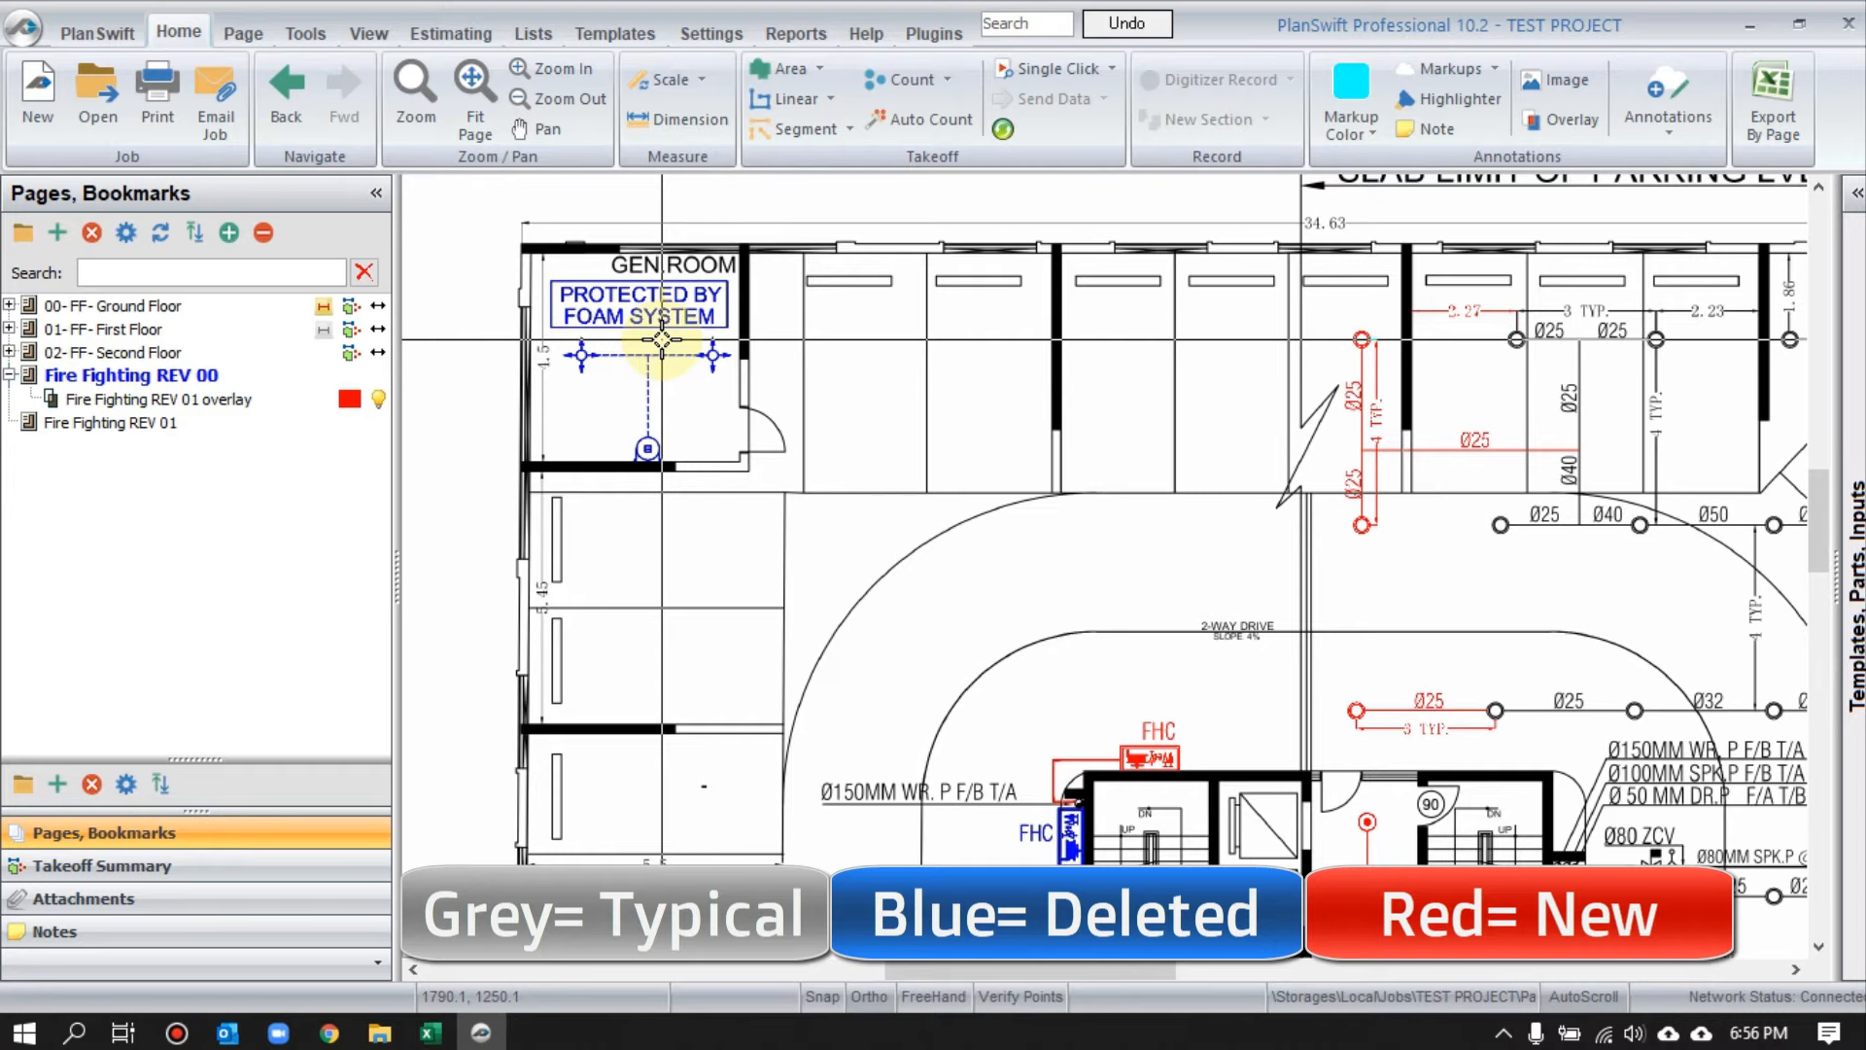
{"action": "scroll", "coordinate": [662, 339], "scroll_direction": "up", "scroll_amount": 2}
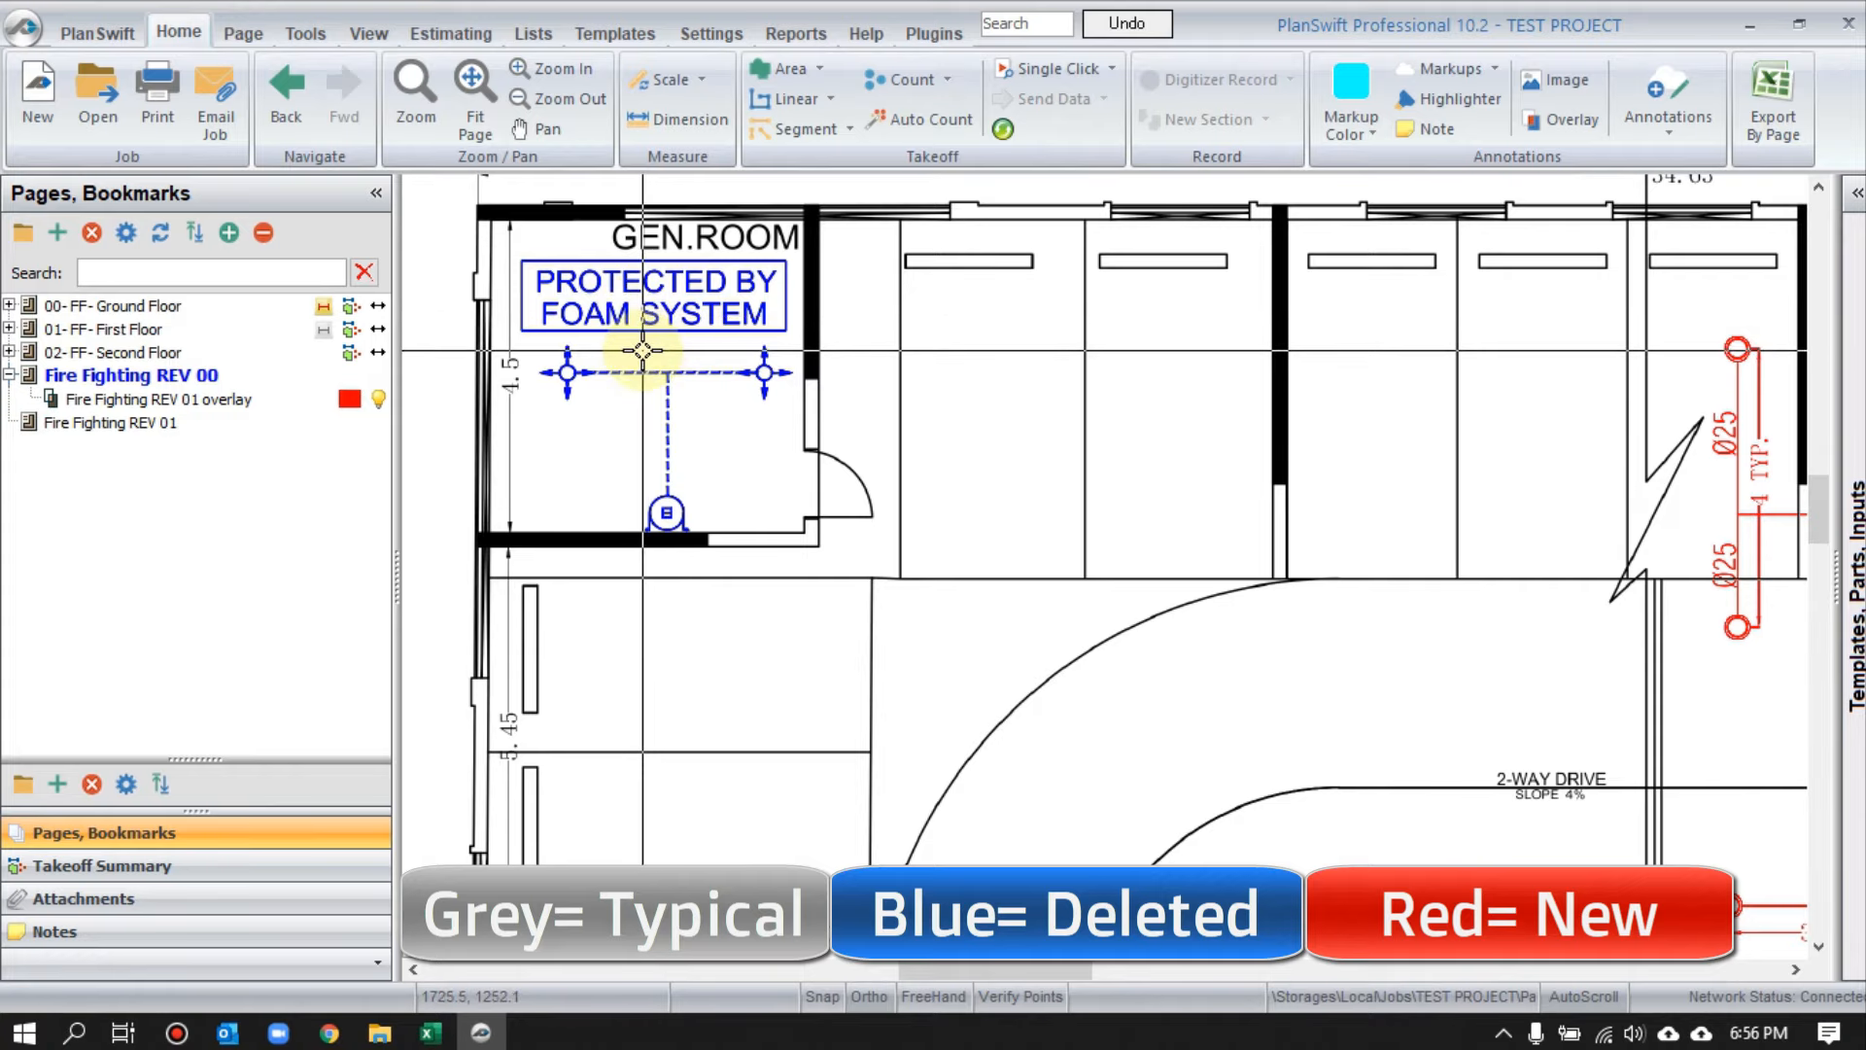
{"action": "left_click_drag", "start_coordinate": [1004, 454], "coordinate": [678, 465]}
{"action": "left_click_drag", "start_coordinate": [1587, 474], "coordinate": [1342, 491]}
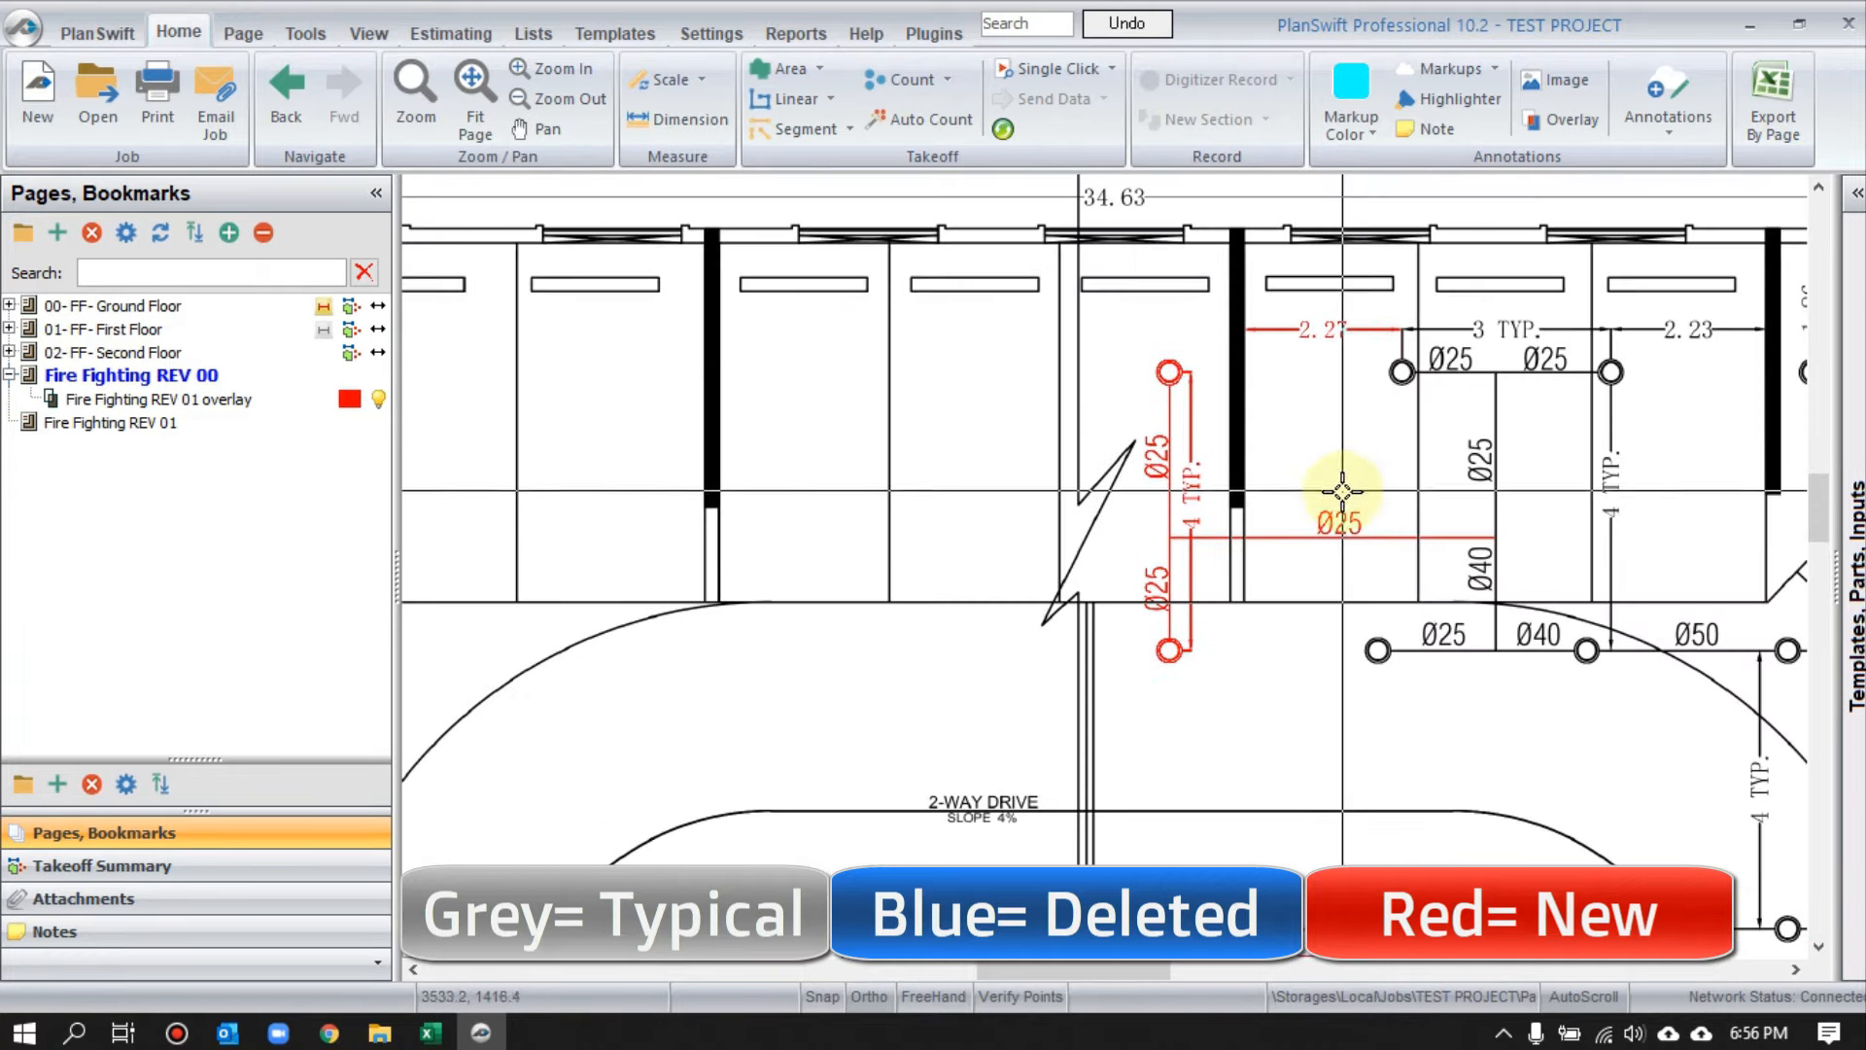
- Examine the foam system in the generator room and the blue and red FHC symbols beside the stair
{"action": "mouse_move", "coordinate": [699, 472]}
{"action": "left_mouse_down"}
{"action": "mouse_move", "coordinate": [1290, 412]}
{"action": "mouse_move", "coordinate": [1347, 493]}
{"action": "left_mouse_up"}
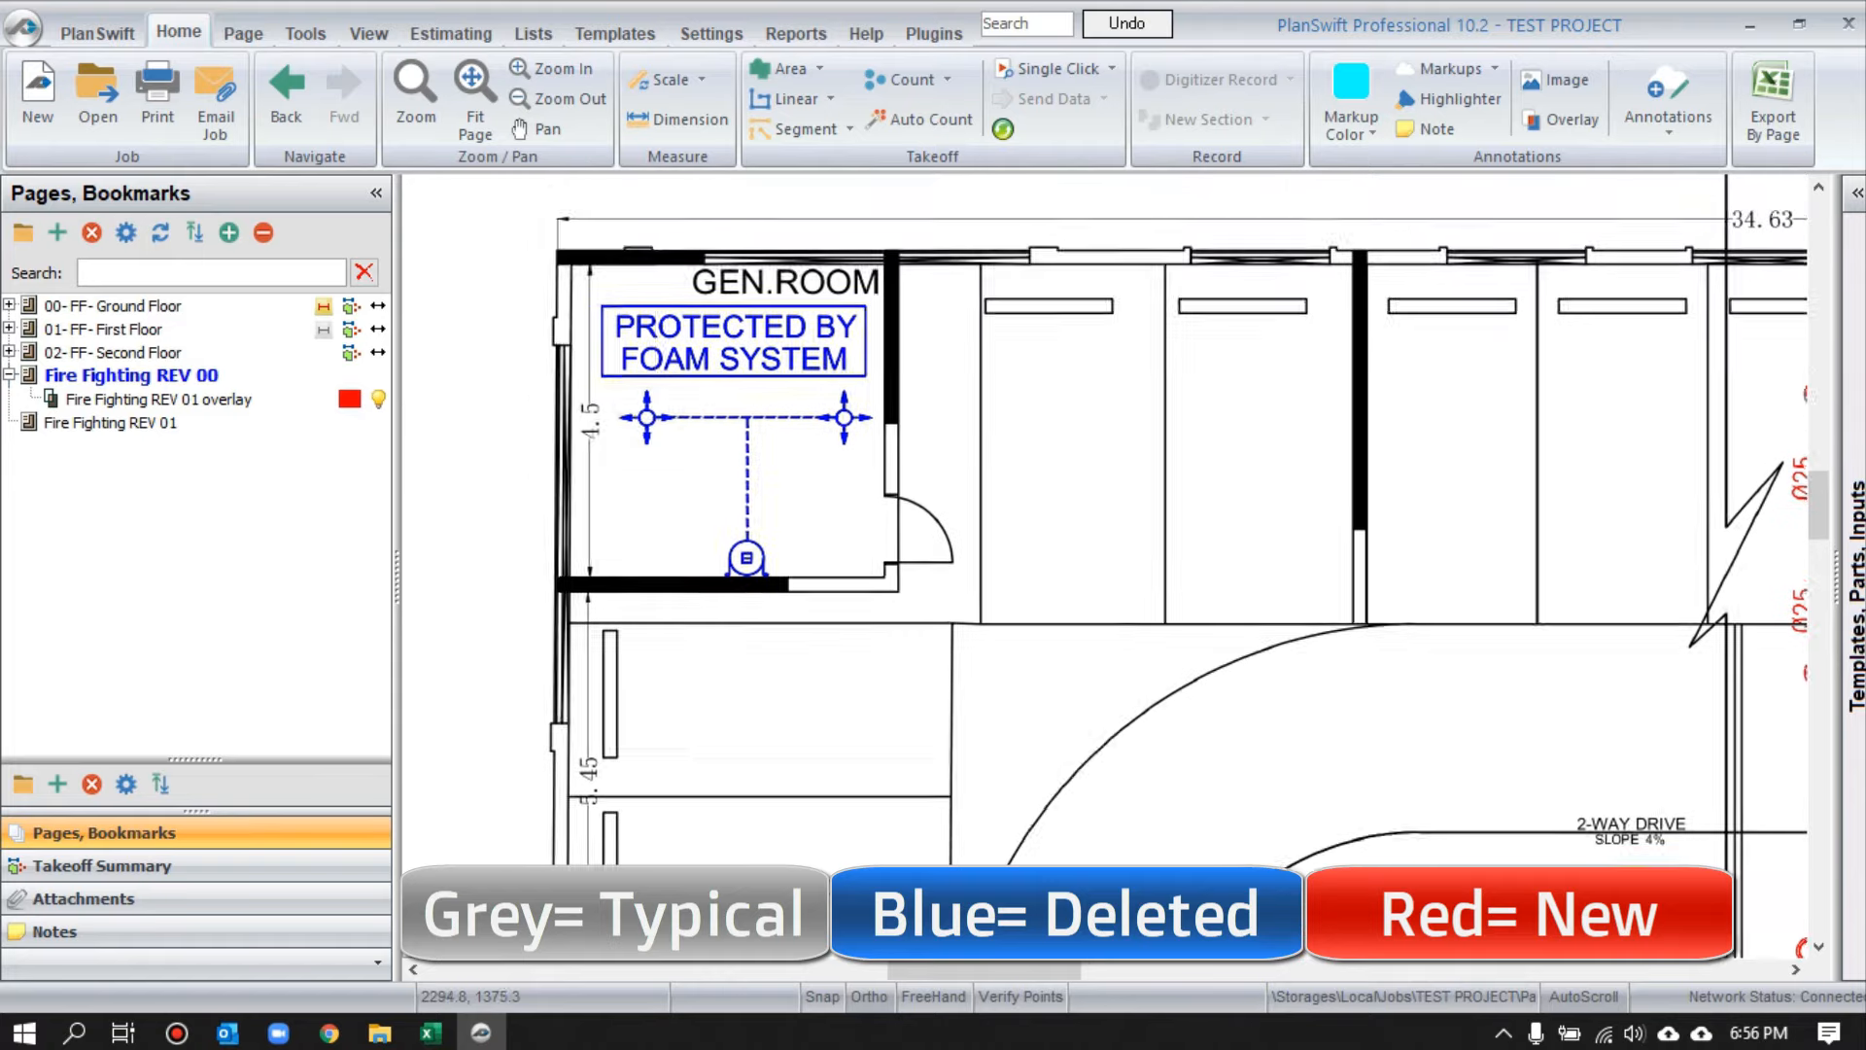
{"action": "scroll", "coordinate": [633, 238], "scroll_direction": "up", "scroll_amount": 2}
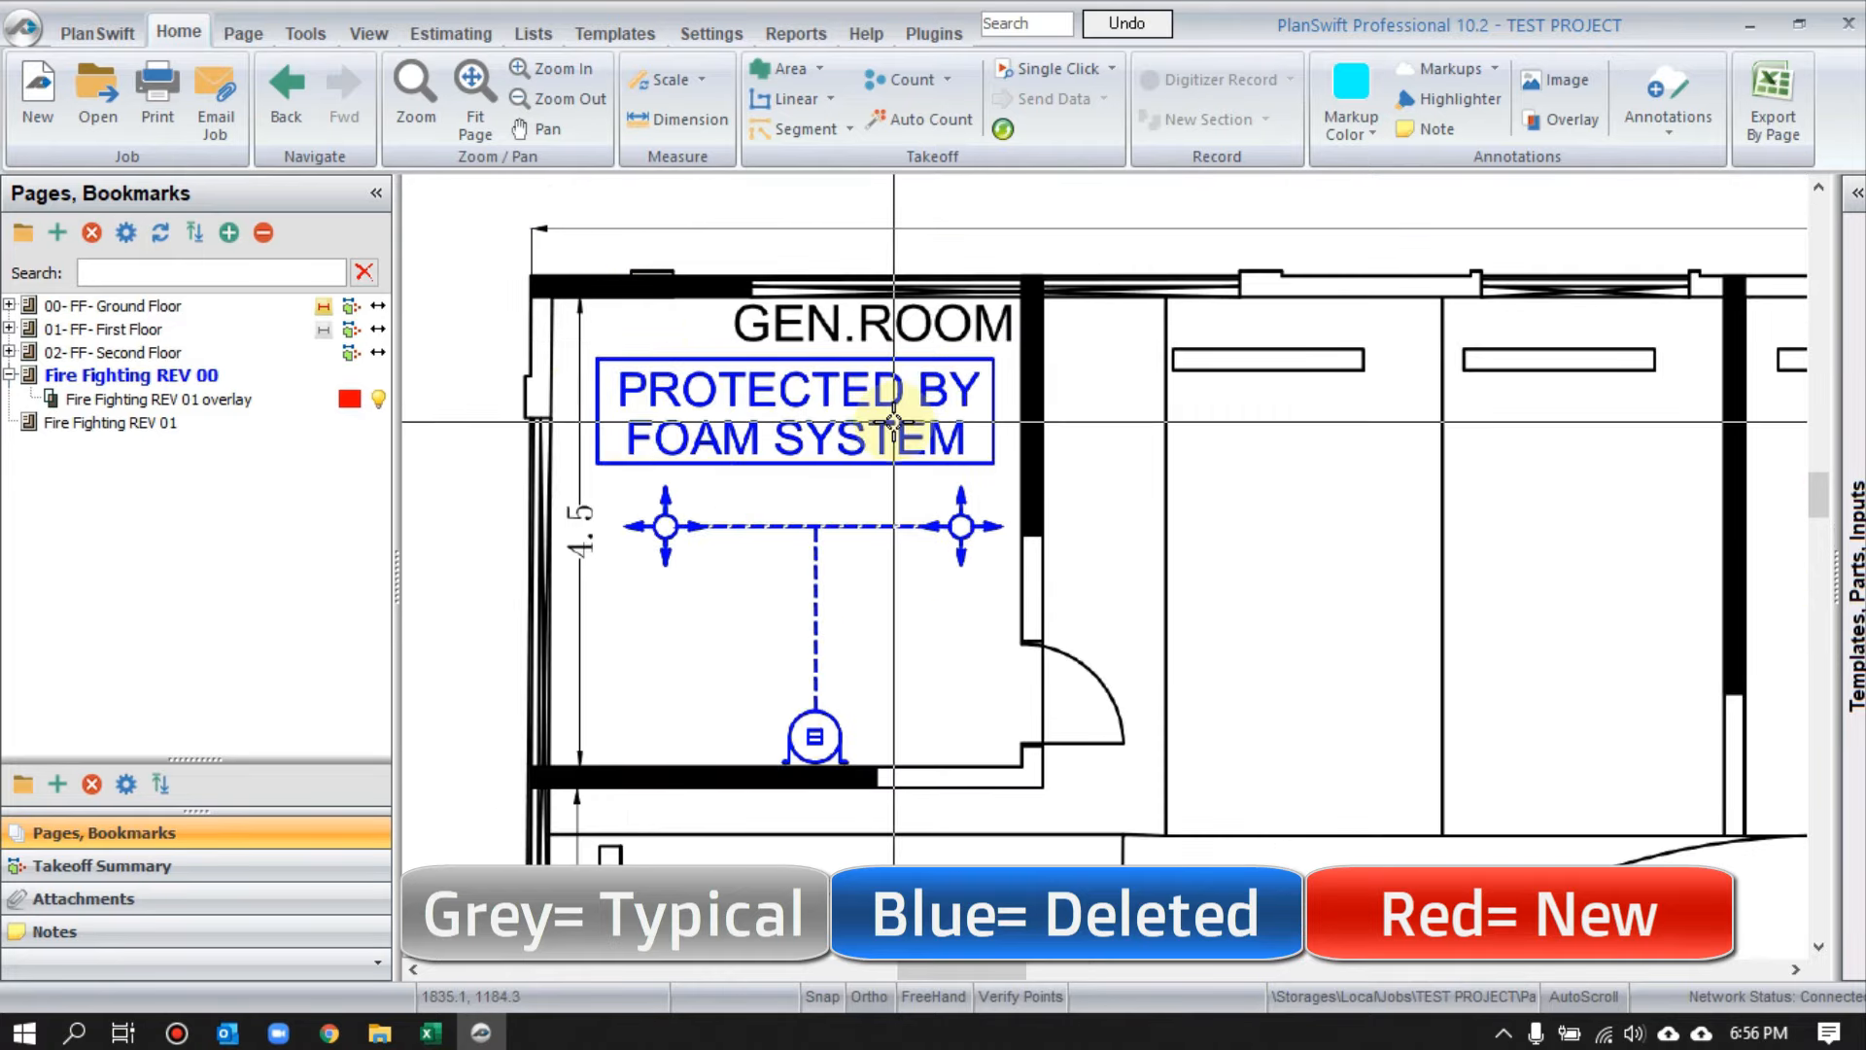
{"action": "scroll", "coordinate": [767, 431], "scroll_direction": "down", "scroll_amount": 2}
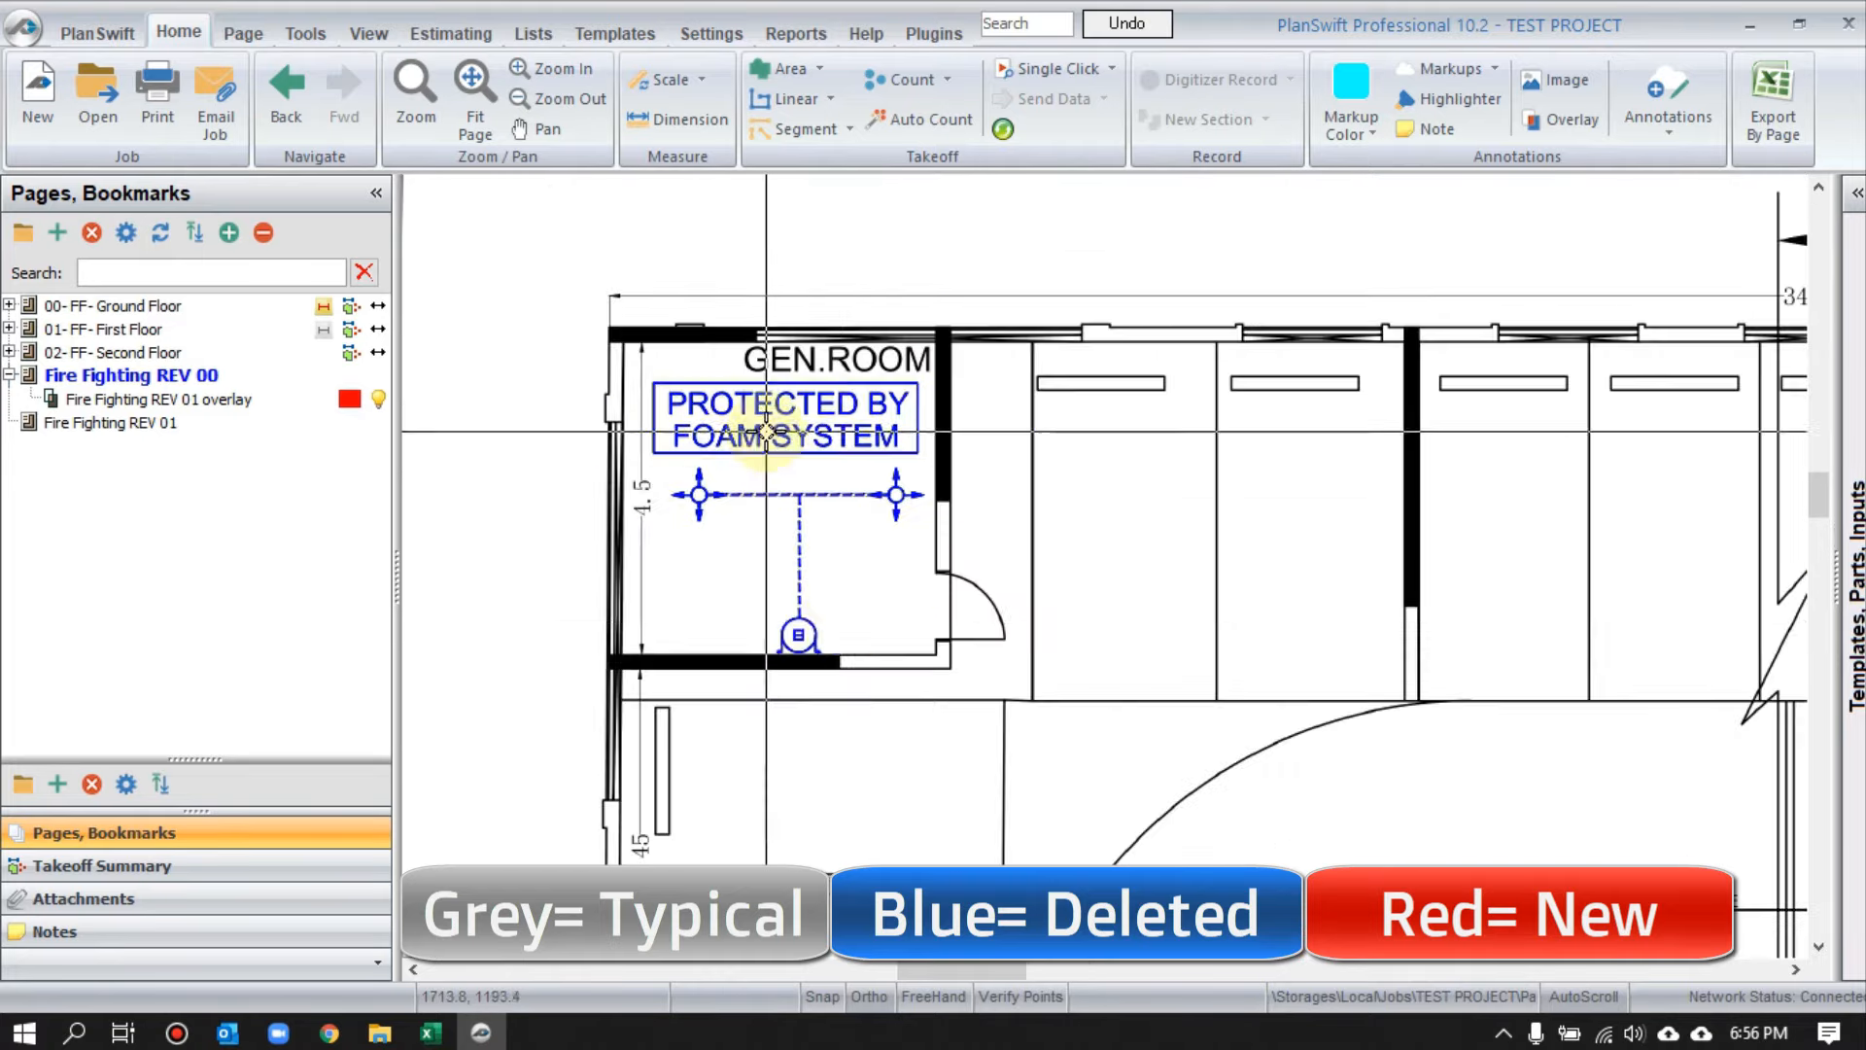
{"action": "mouse_move", "coordinate": [1011, 817]}
{"action": "left_mouse_down"}
{"action": "mouse_move", "coordinate": [899, 402]}
{"action": "mouse_move", "coordinate": [786, 227]}
{"action": "left_mouse_up"}
{"action": "scroll", "coordinate": [1219, 665], "scroll_direction": "up", "scroll_amount": 3}
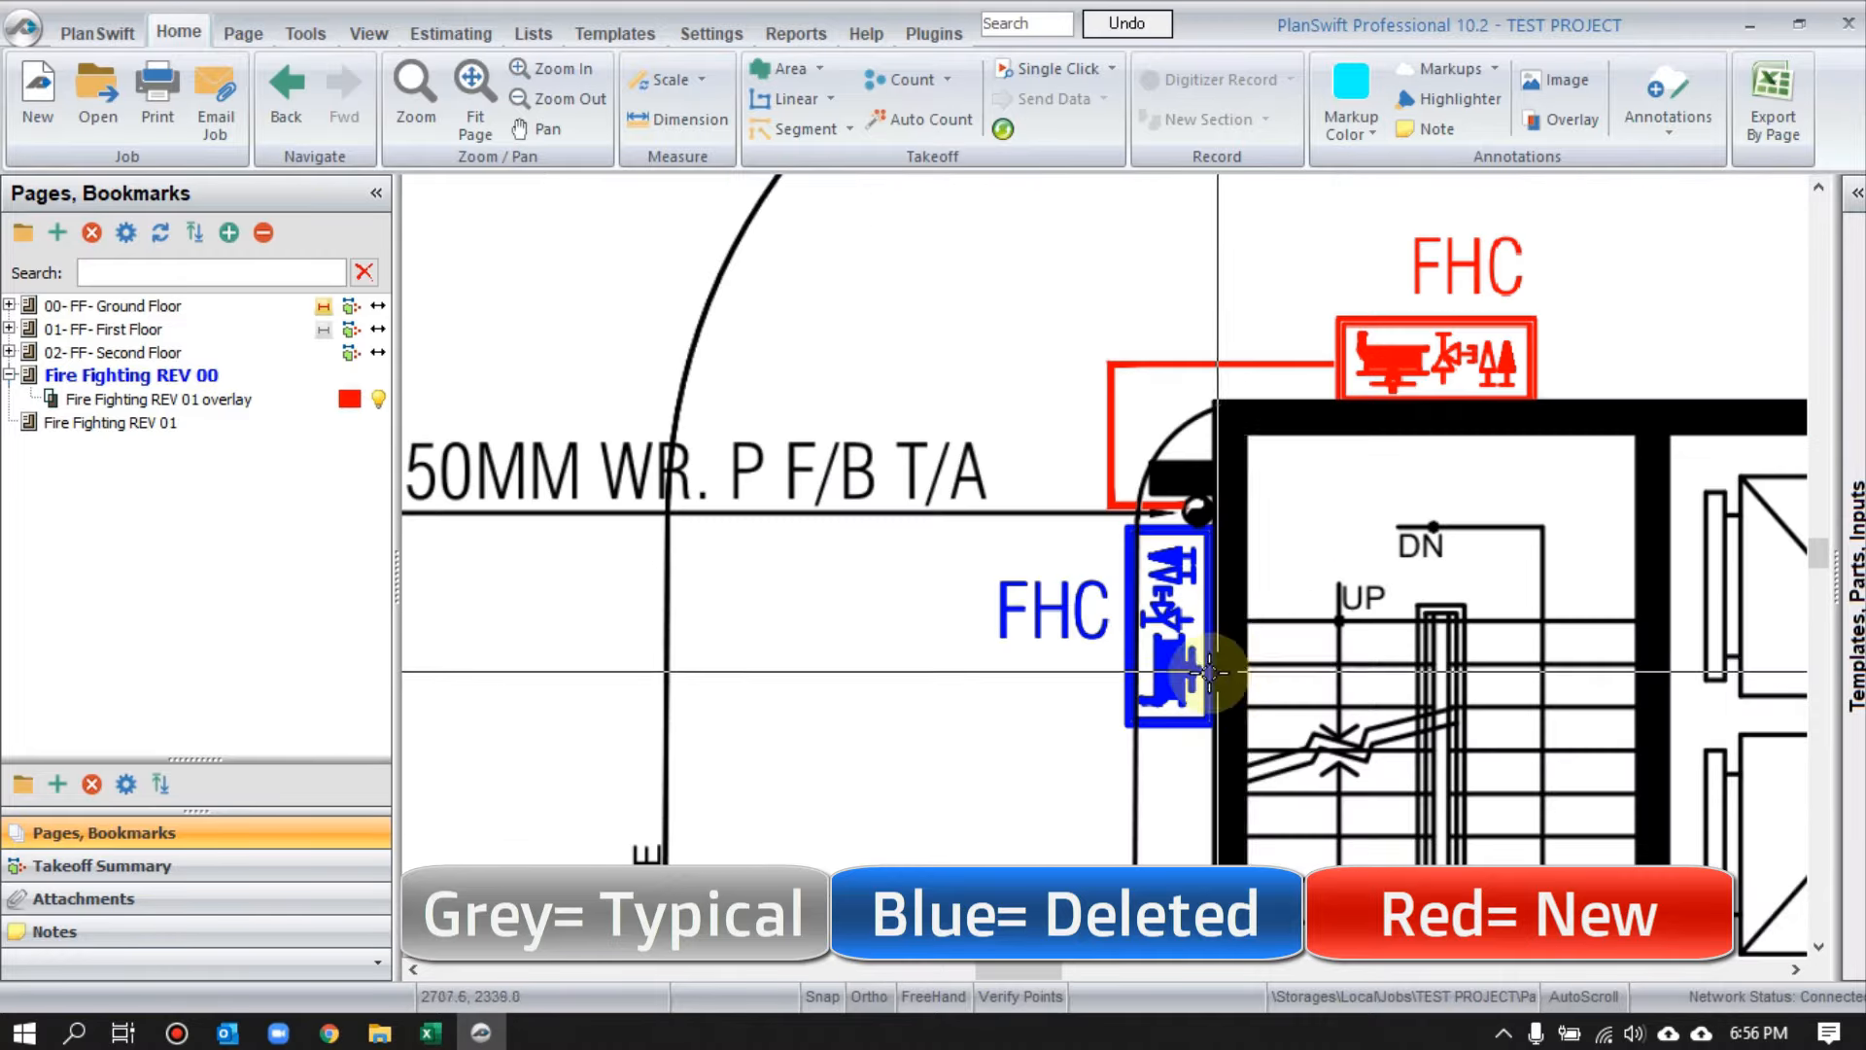
{"action": "scroll", "coordinate": [1210, 670], "scroll_direction": "up", "scroll_amount": 2}
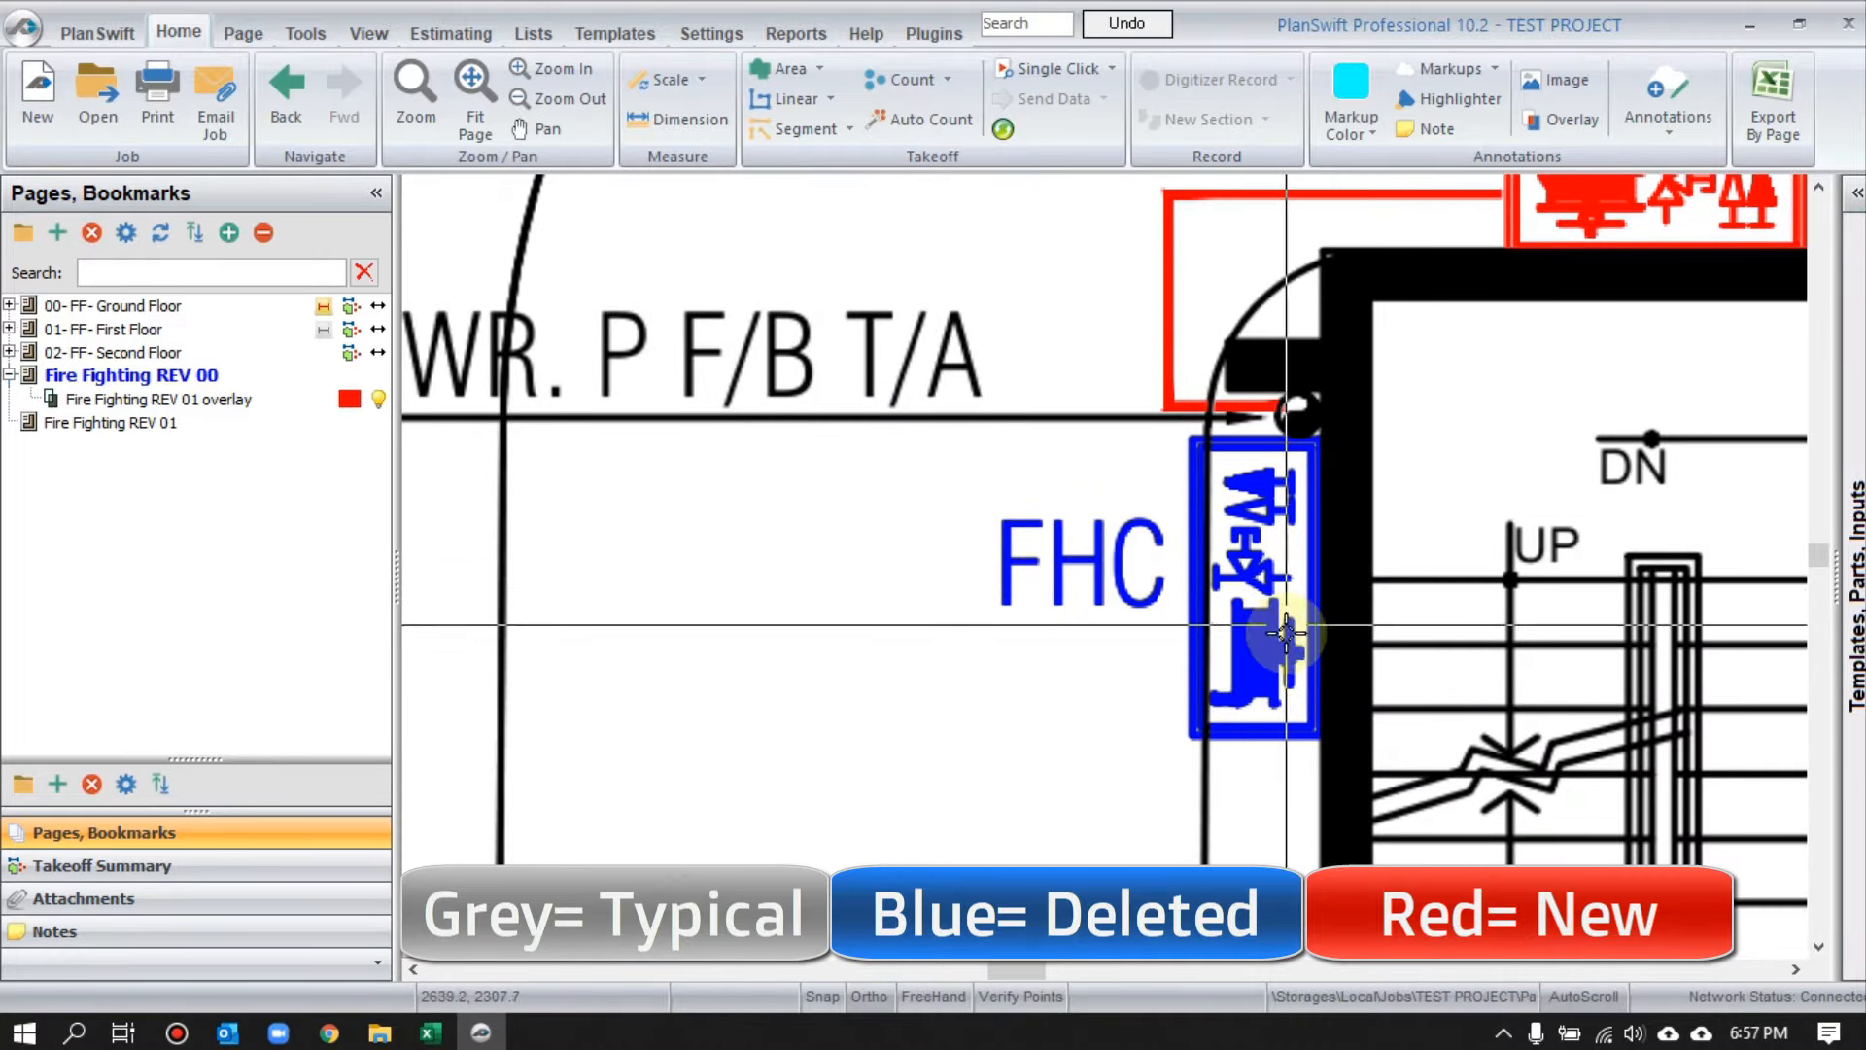
{"action": "scroll", "coordinate": [1292, 639], "scroll_direction": "down", "scroll_amount": 5}
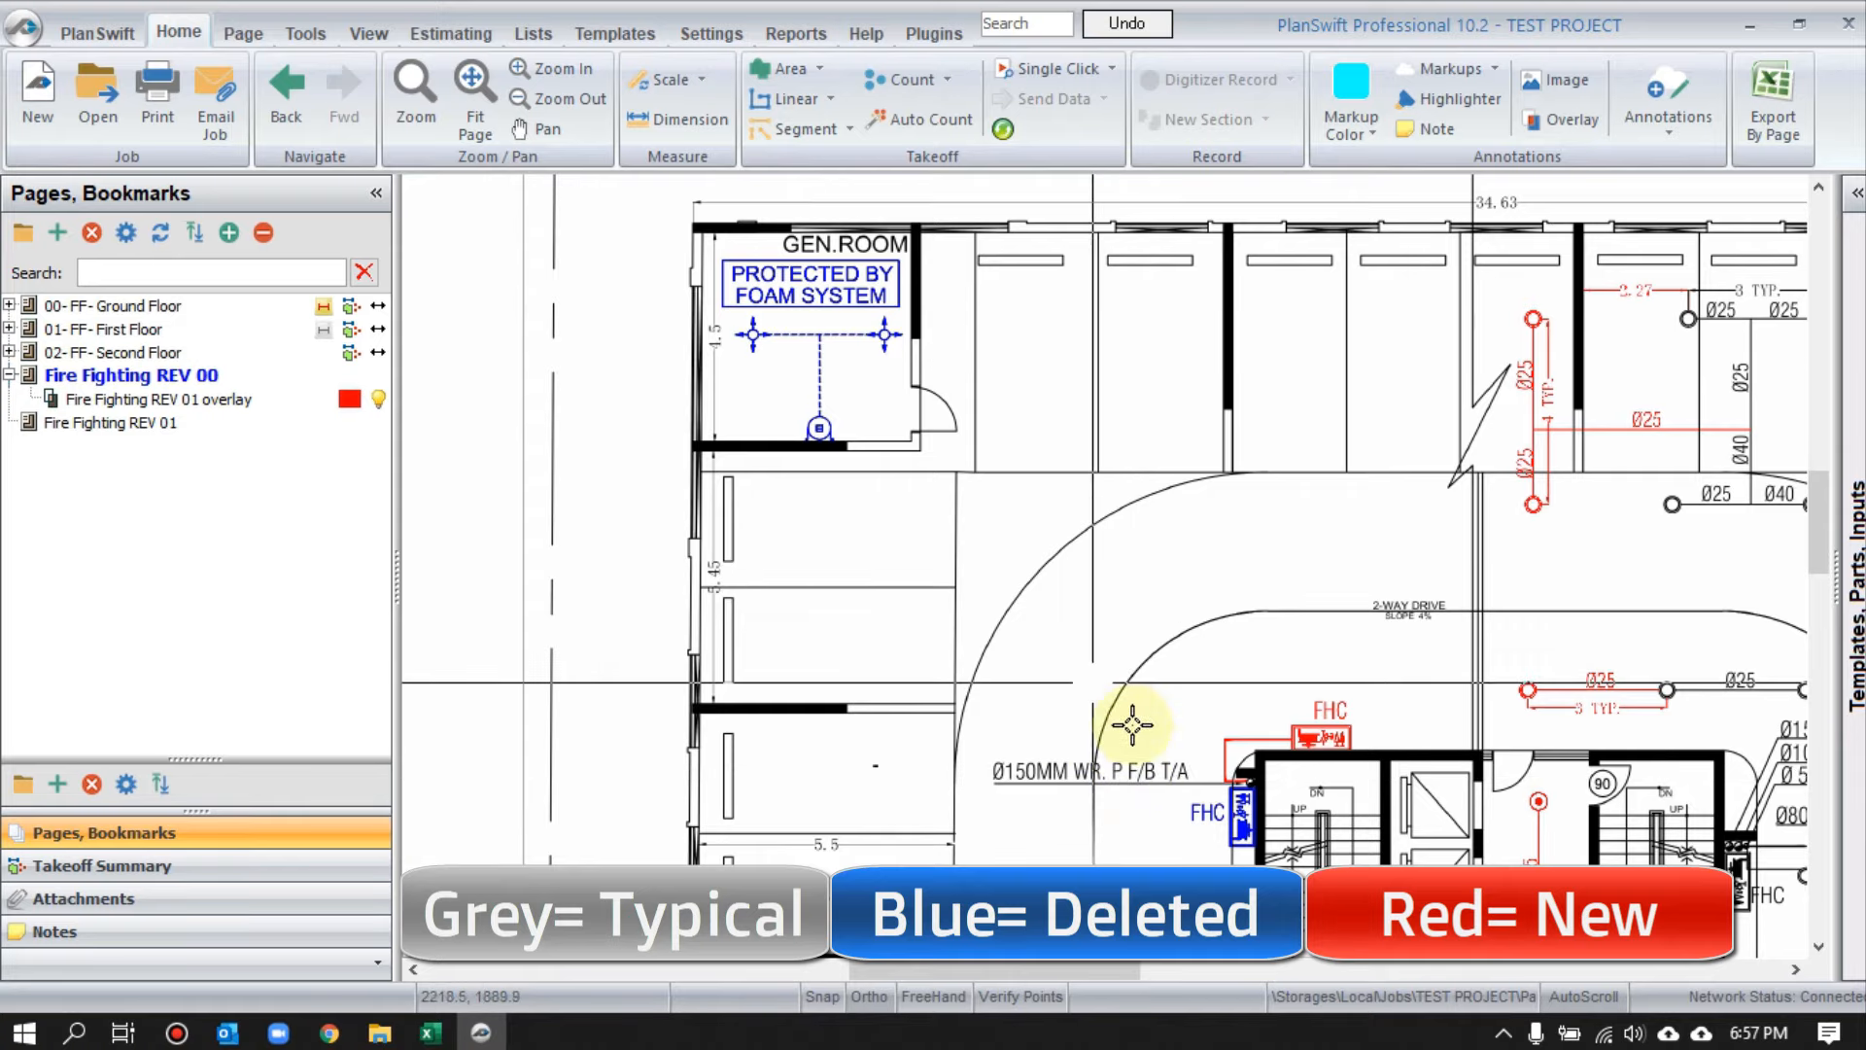
- Examine the red Ø25 sprinkler branch and the adjoining black sprinkler lines across the parking bays below the slab limit
{"action": "left_click_drag", "start_coordinate": [1479, 606], "coordinate": [1137, 685]}
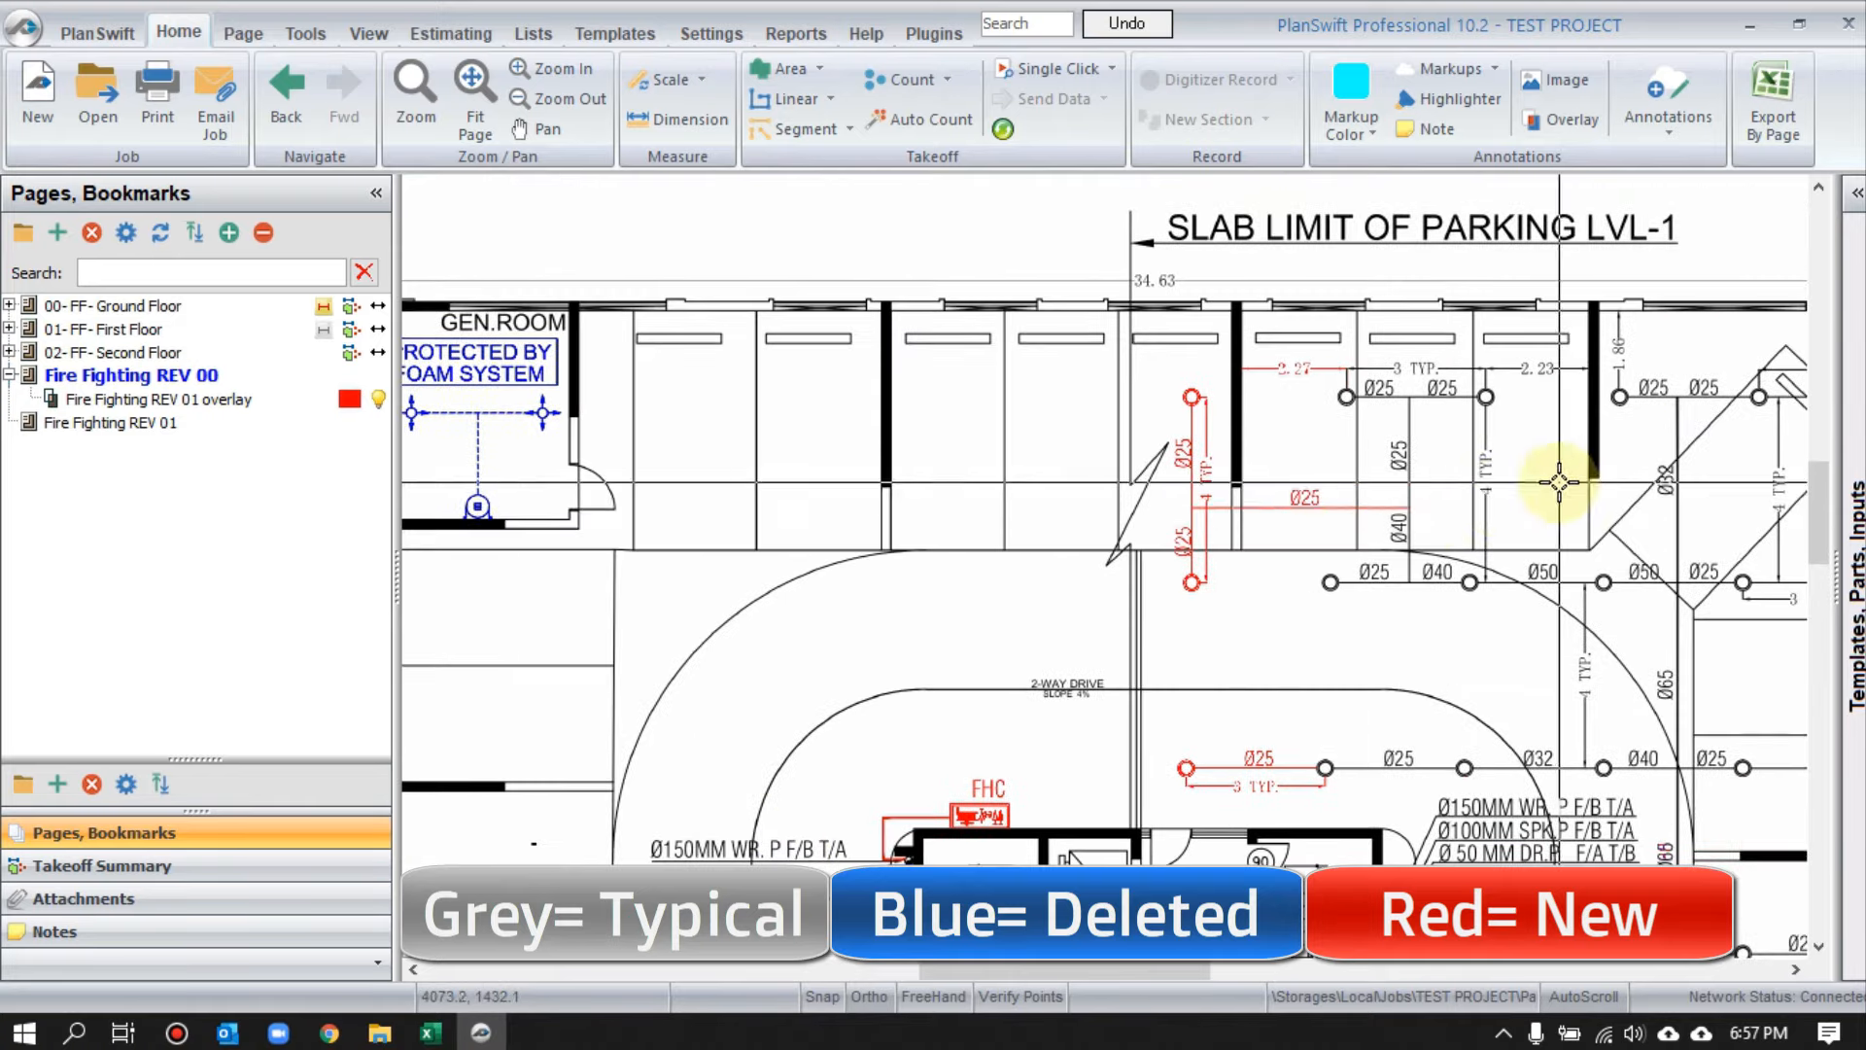
{"action": "scroll", "coordinate": [1559, 482], "scroll_direction": "up", "scroll_amount": 1}
{"action": "left_click_drag", "start_coordinate": [1559, 482], "coordinate": [1069, 486]}
{"action": "left_click_drag", "start_coordinate": [752, 194], "coordinate": [1516, 778]}
{"action": "left_click_drag", "start_coordinate": [653, 564], "coordinate": [727, 573]}
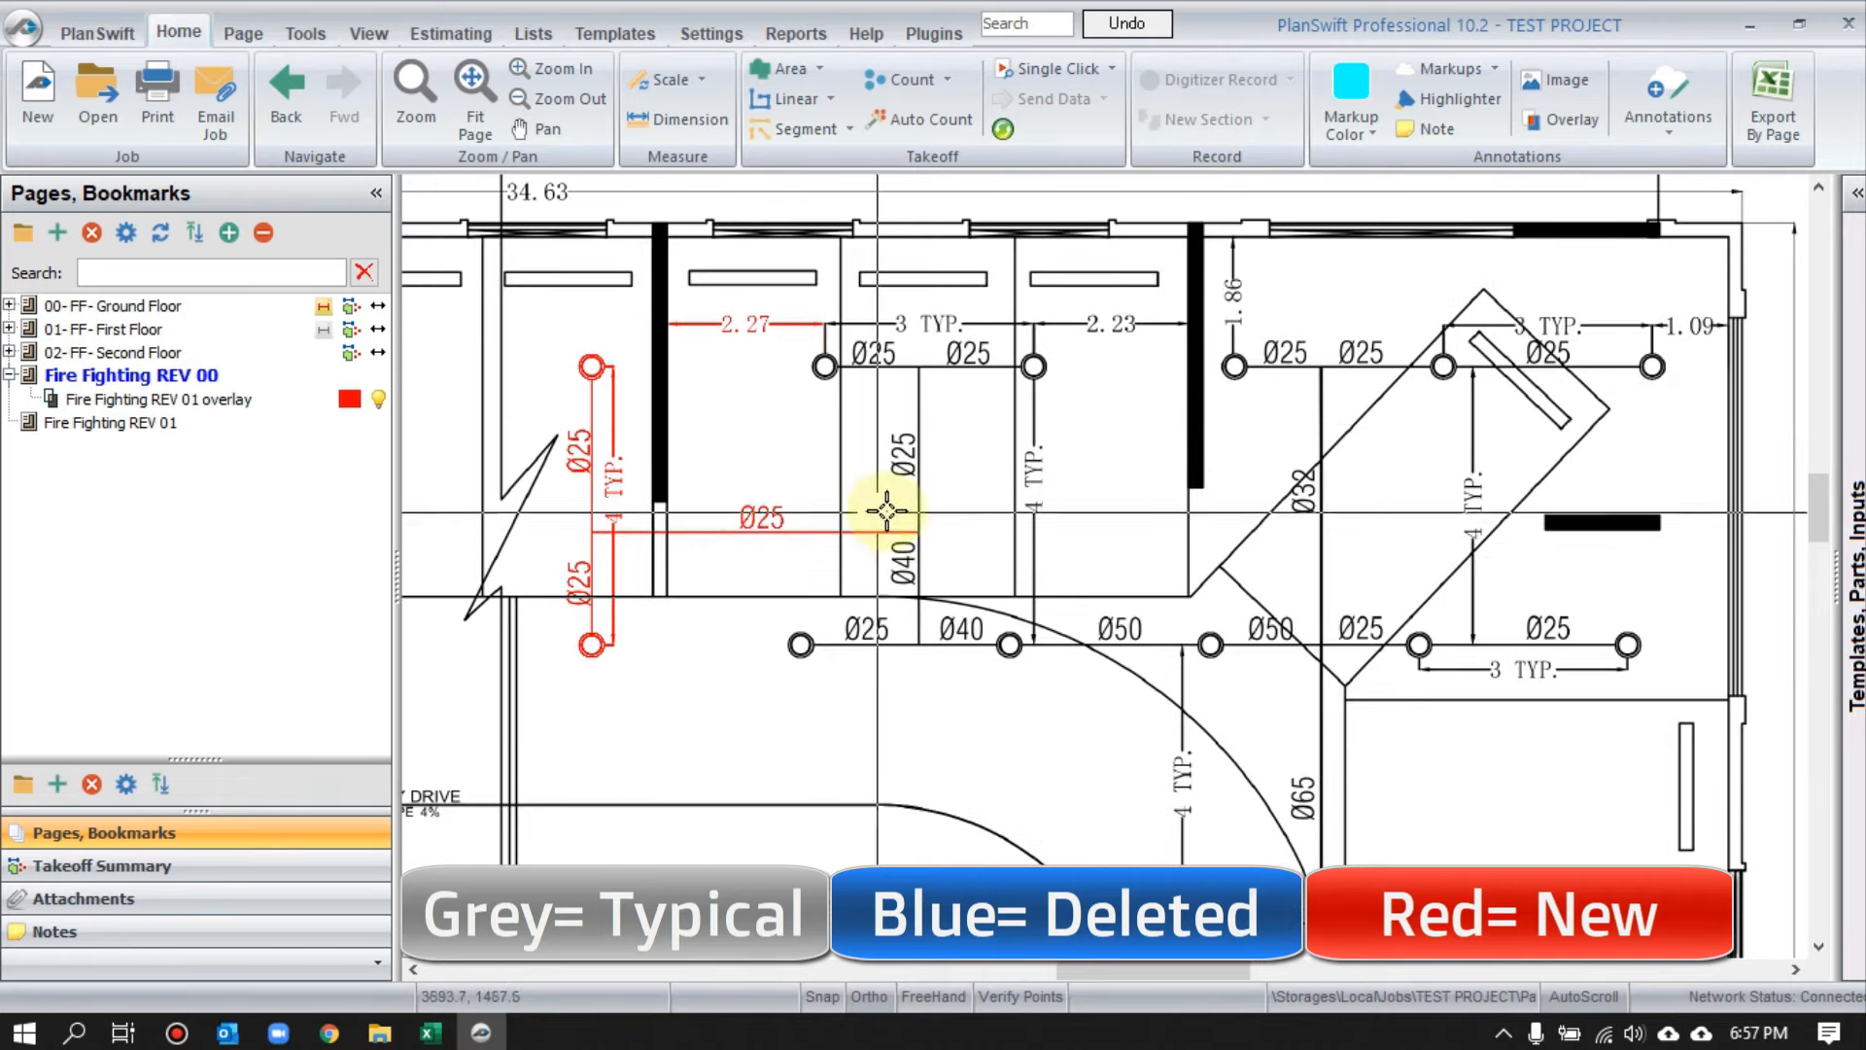
{"action": "scroll", "coordinate": [521, 741], "scroll_direction": "down", "scroll_amount": 3}
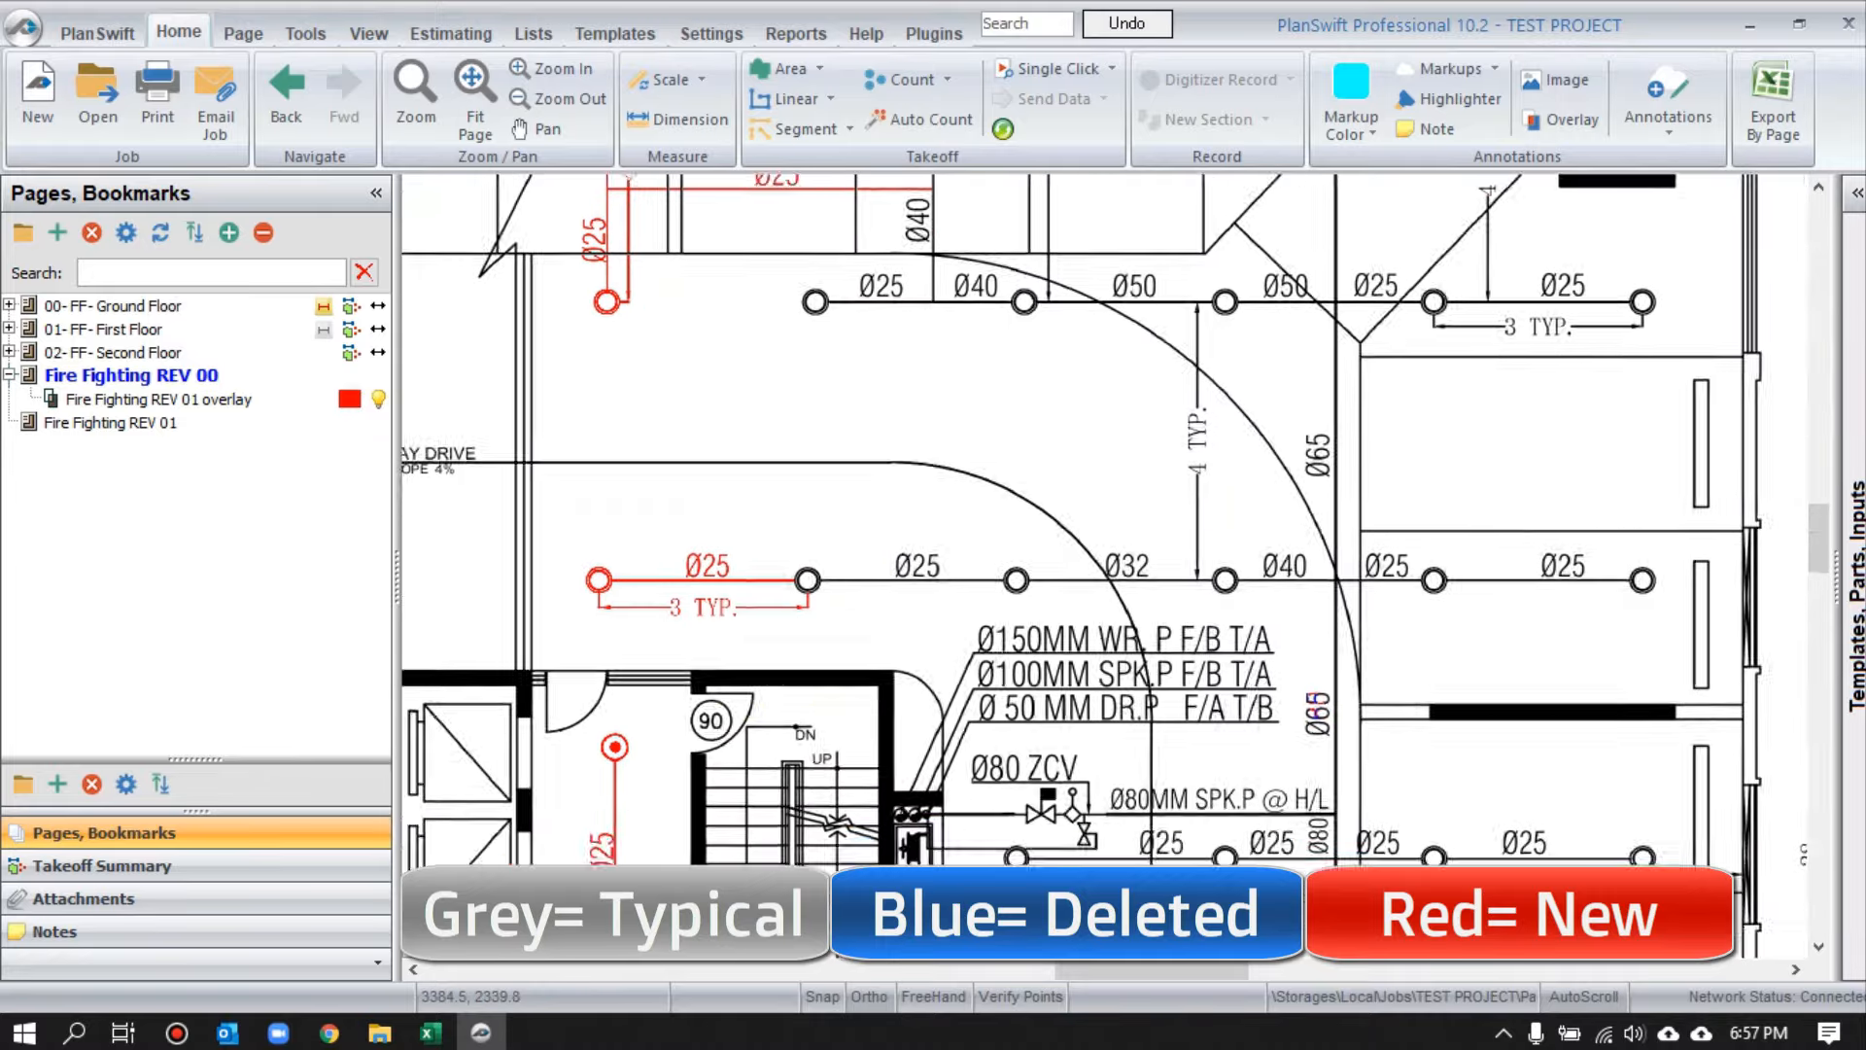
- Examine the red sprinkler branch through the lobby and the garbage room between the lifts and the stair
{"action": "left_click_drag", "start_coordinate": [769, 683], "coordinate": [871, 362]}
{"action": "scroll", "coordinate": [637, 778], "scroll_direction": "up", "scroll_amount": 1}
{"action": "left_click_drag", "start_coordinate": [638, 779], "coordinate": [720, 917]}
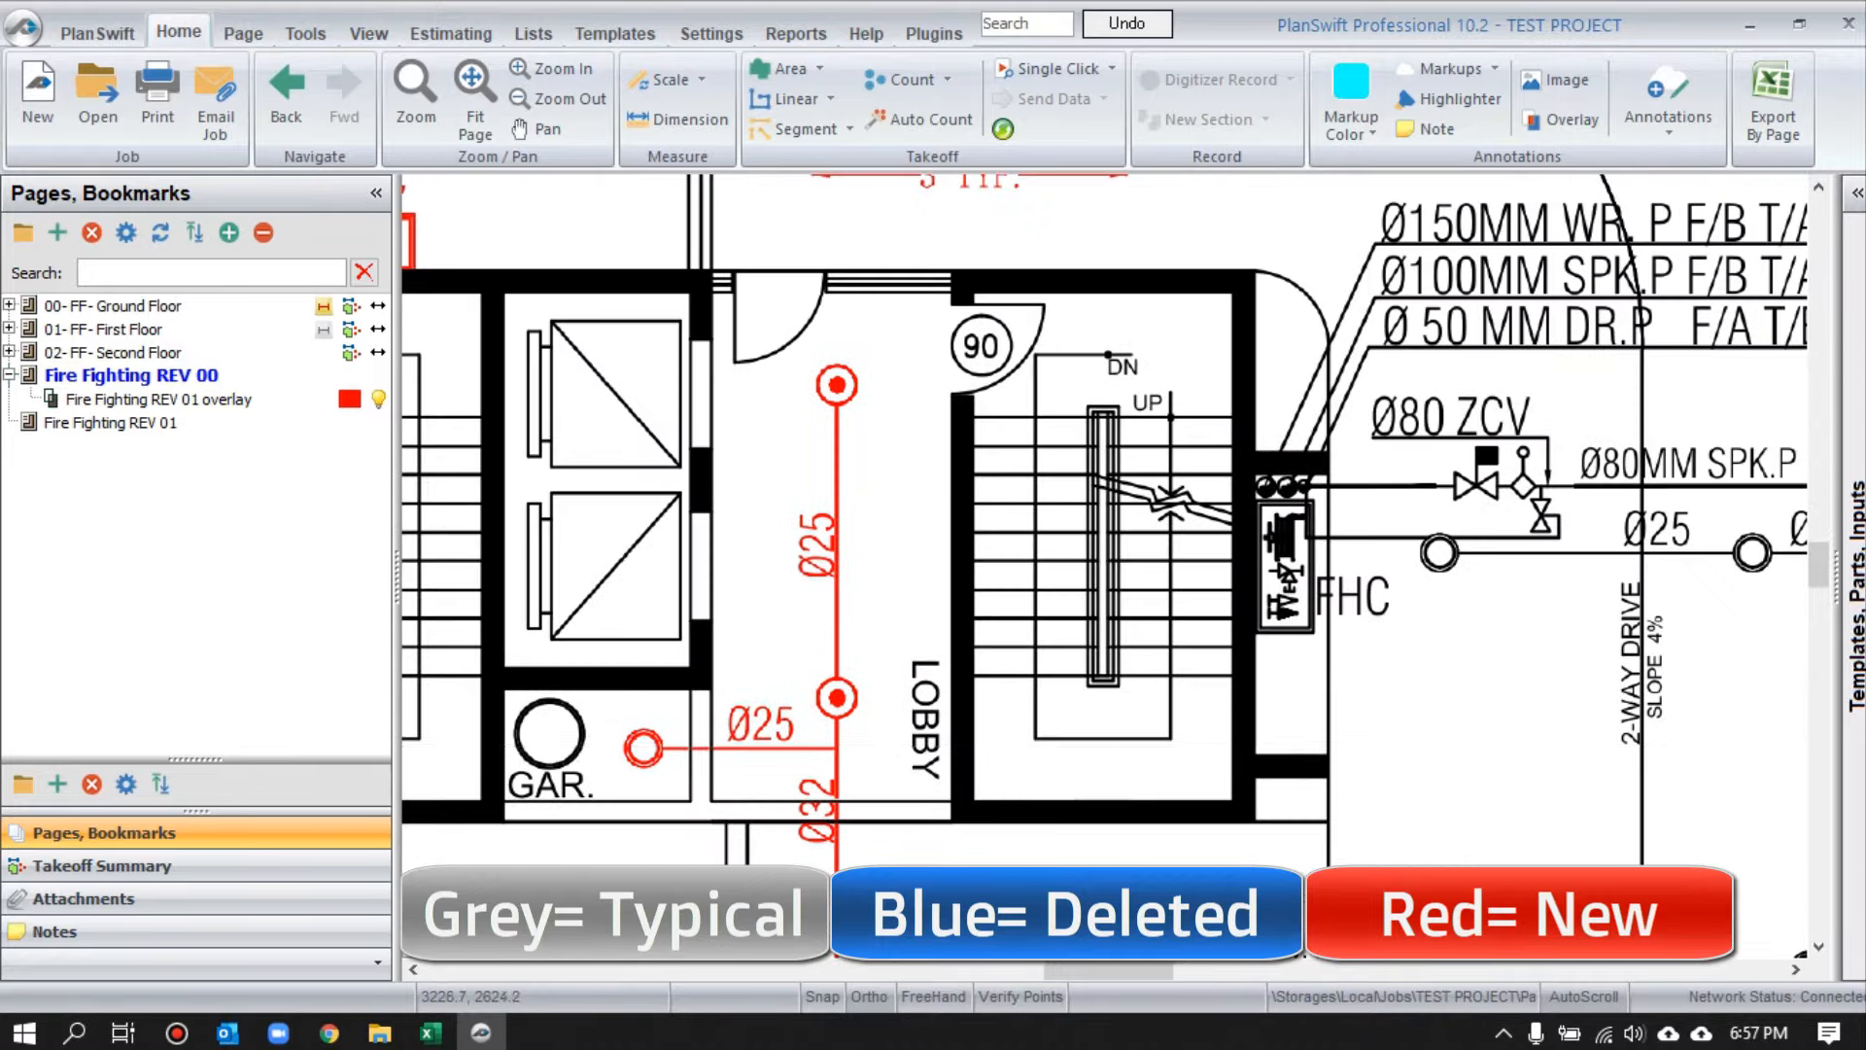
{"action": "scroll", "coordinate": [784, 636], "scroll_direction": "down", "scroll_amount": 2}
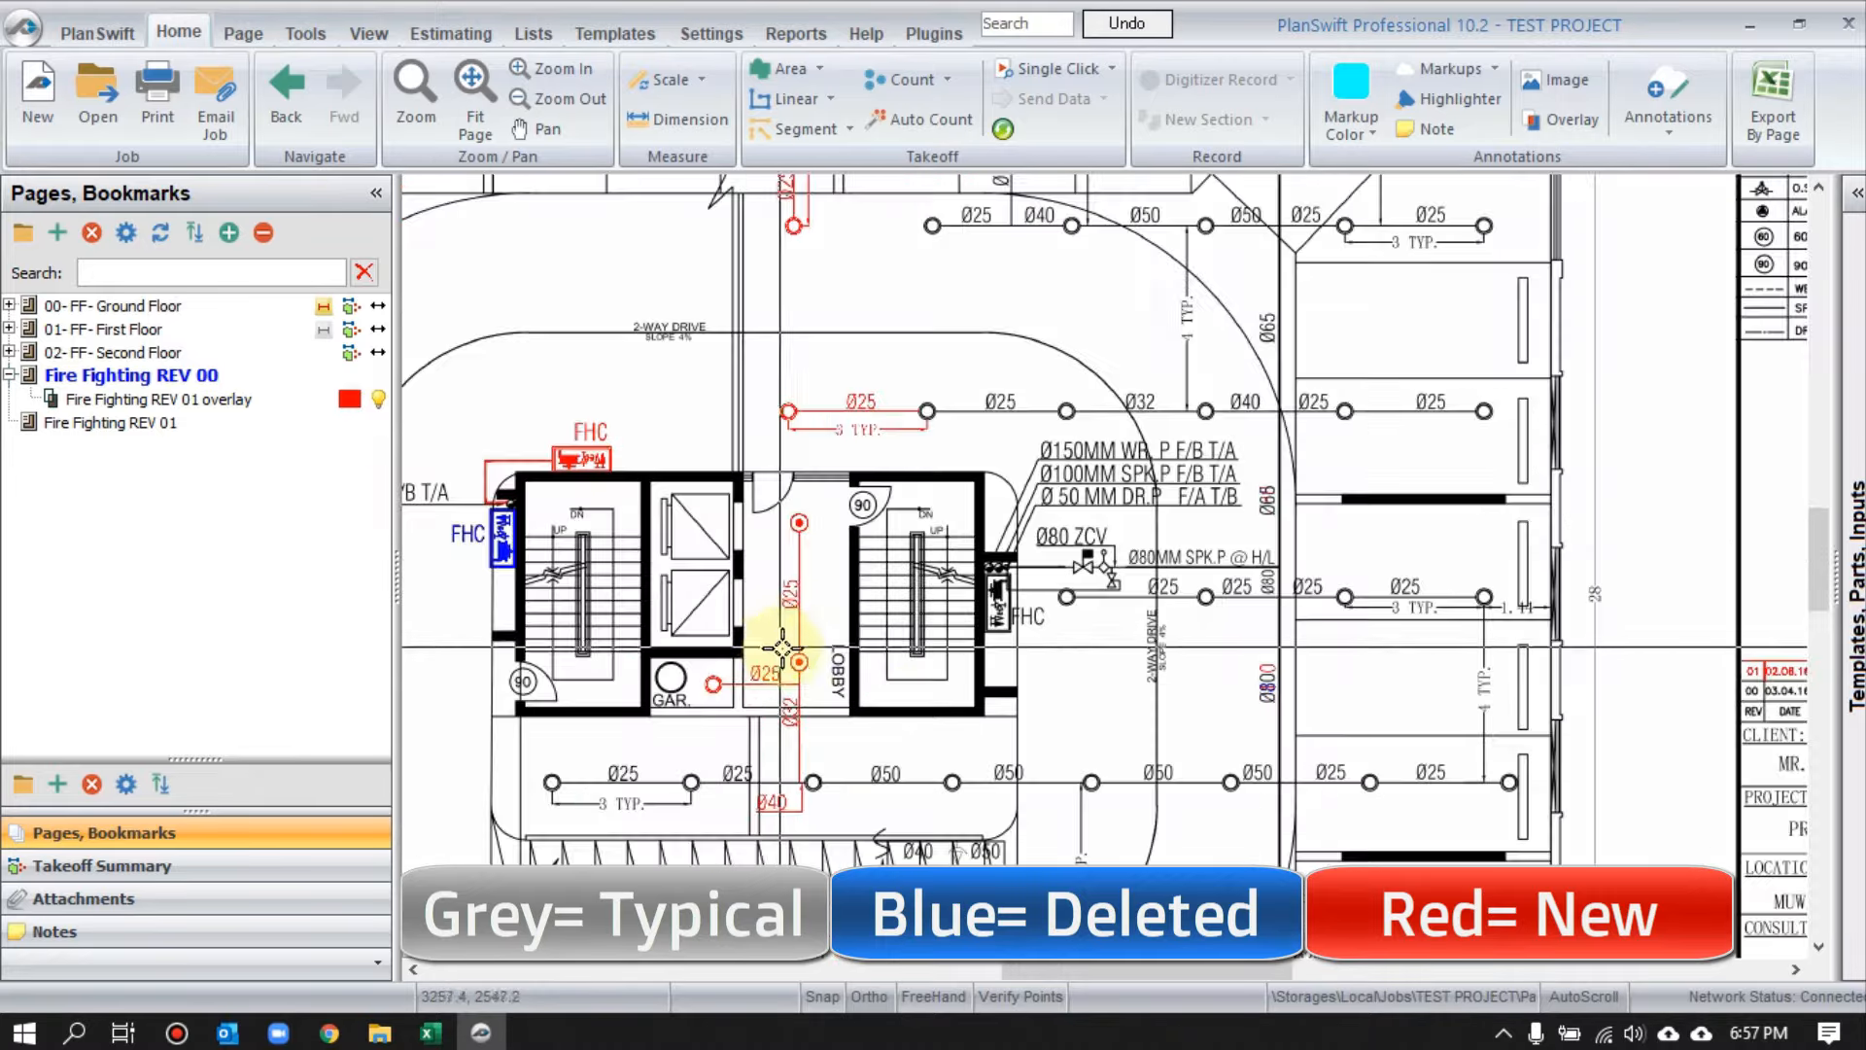
{"action": "left_click_drag", "start_coordinate": [772, 611], "coordinate": [788, 649]}
{"action": "scroll", "coordinate": [734, 729], "scroll_direction": "up", "scroll_amount": 3}
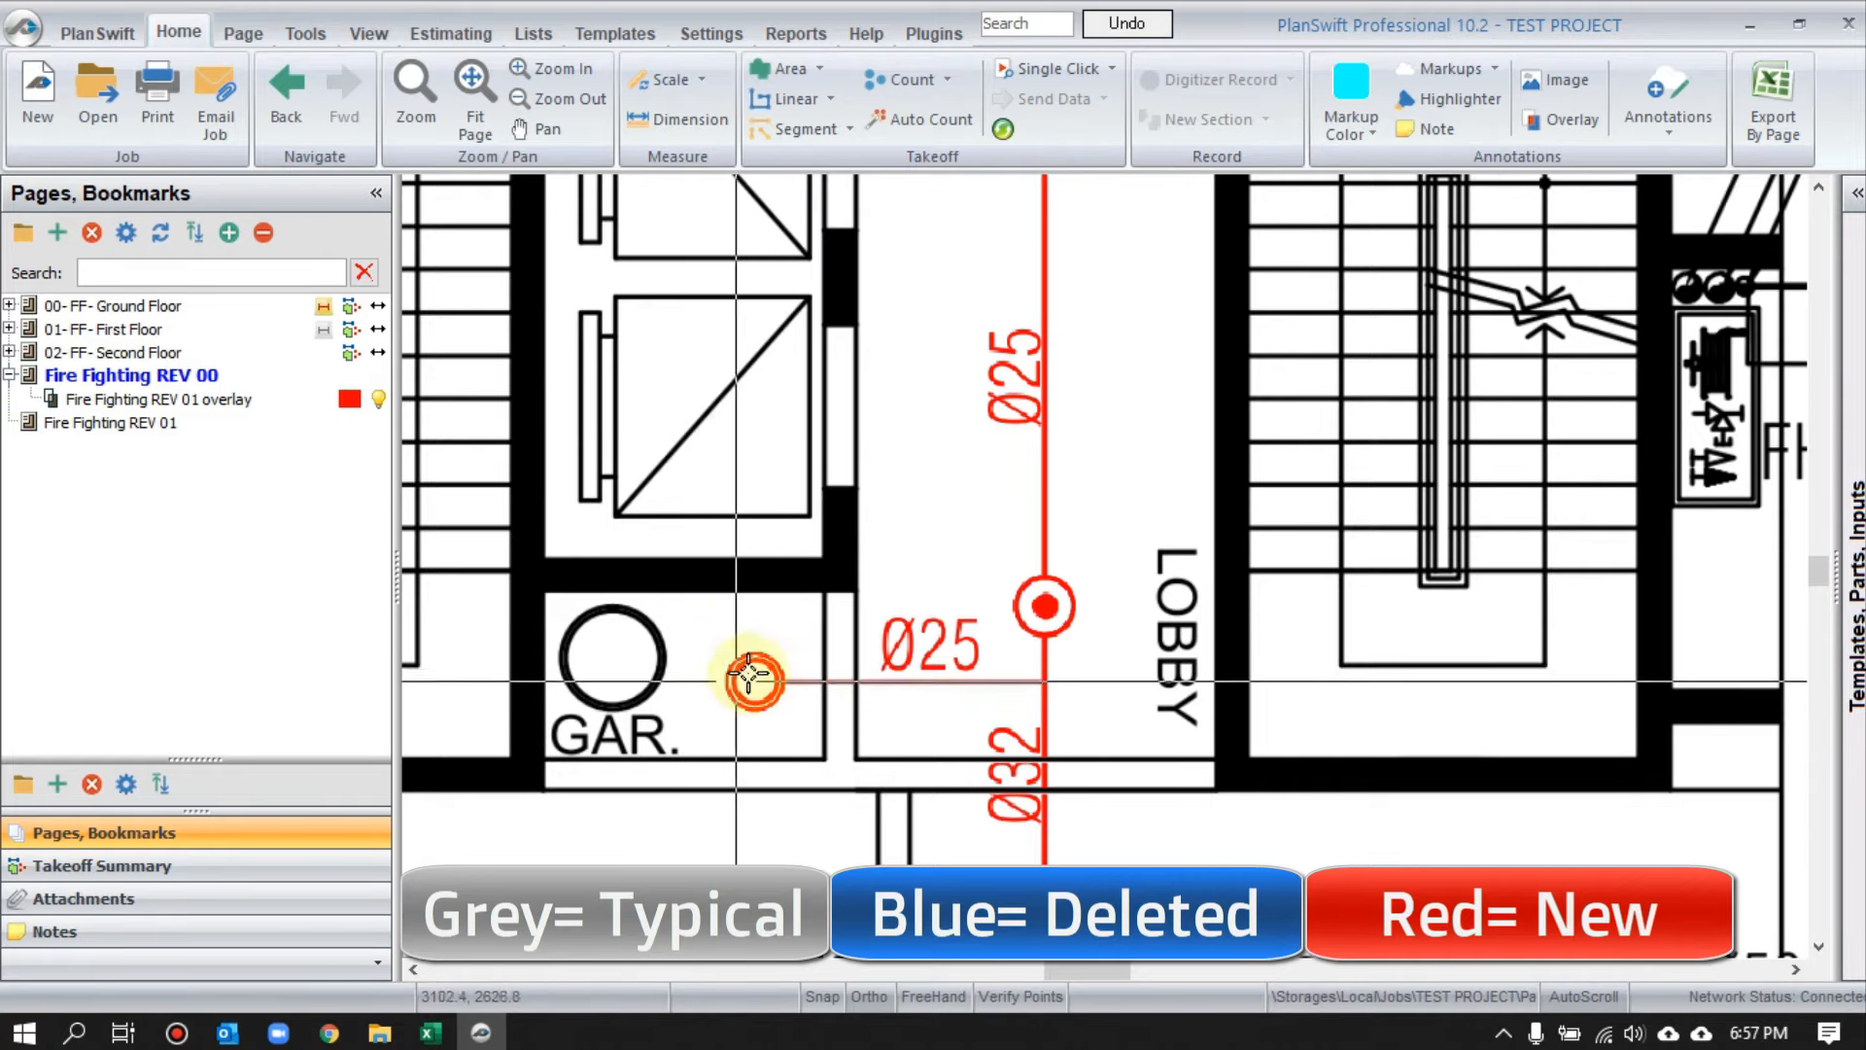
{"action": "scroll", "coordinate": [814, 713], "scroll_direction": "down", "scroll_amount": 3}
{"action": "scroll", "coordinate": [458, 417], "scroll_direction": "up", "scroll_amount": 5}
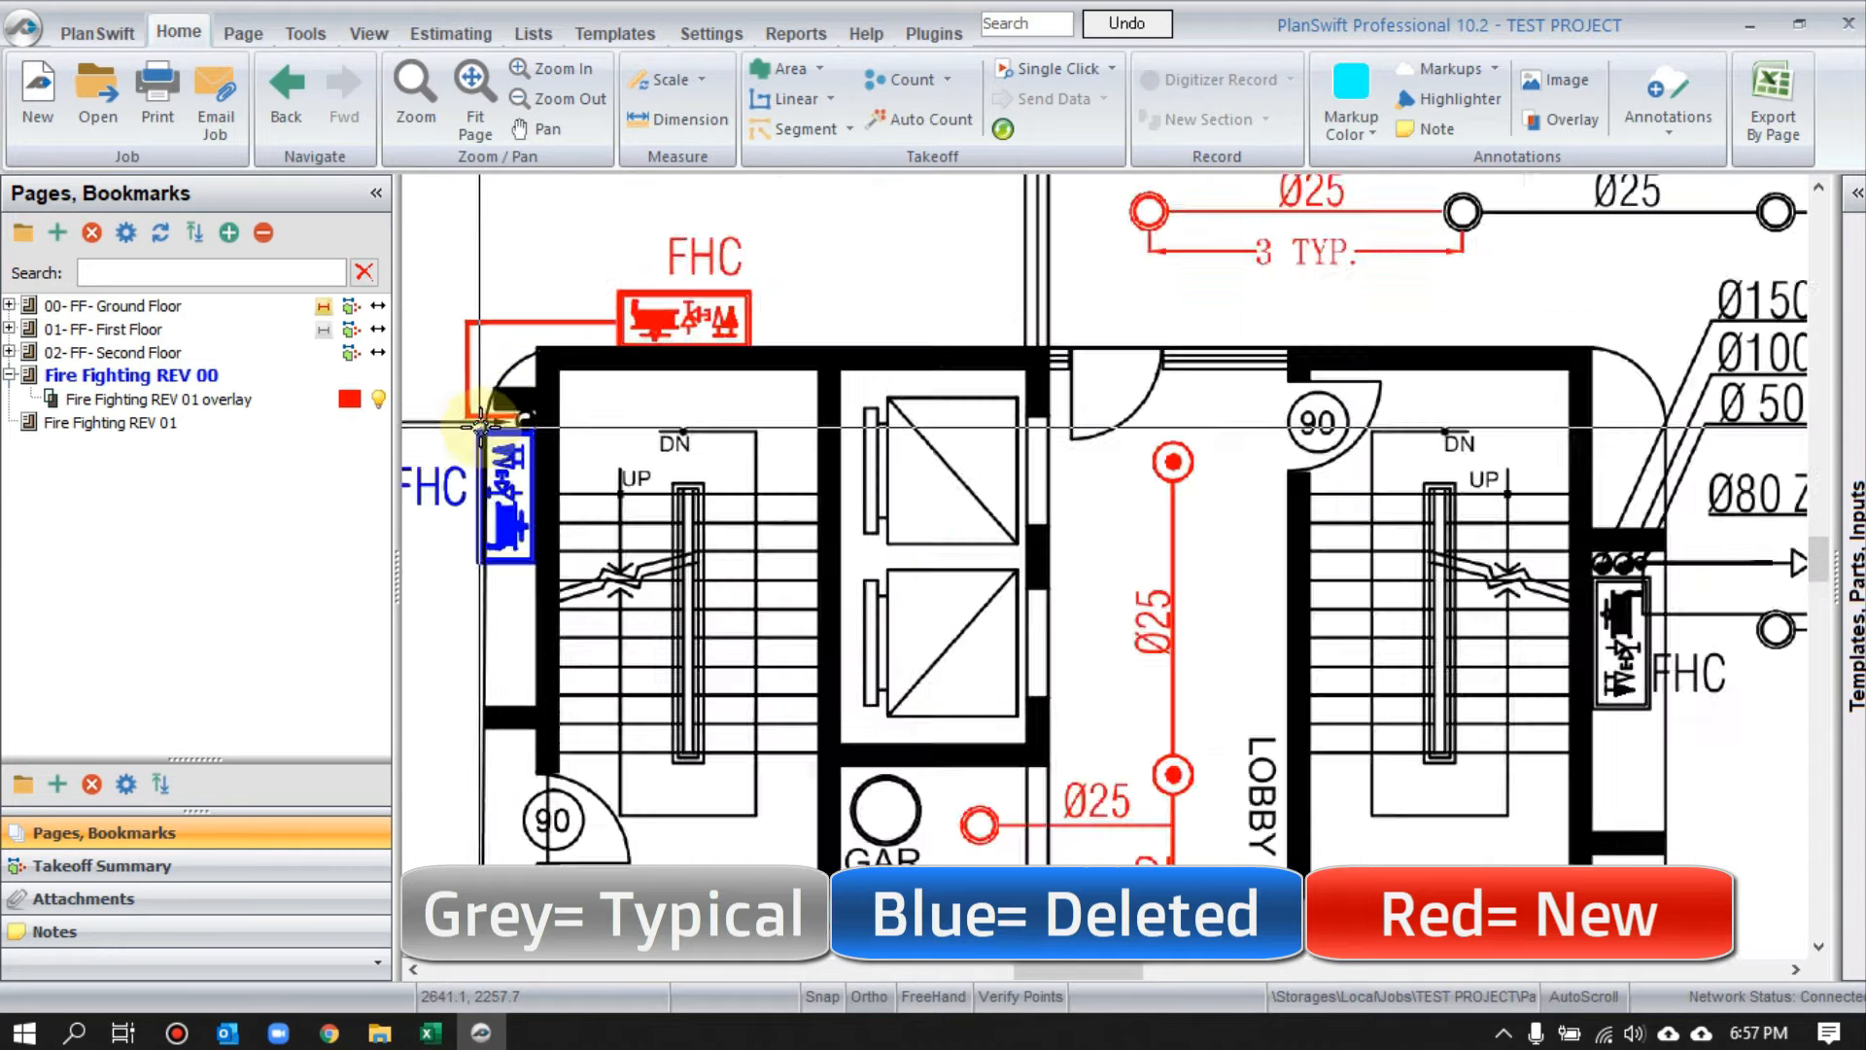
- Examine the red FHC connection at the stair corner and the store room drawn over the blue parking bay
{"action": "left_click_drag", "start_coordinate": [539, 418], "coordinate": [549, 446]}
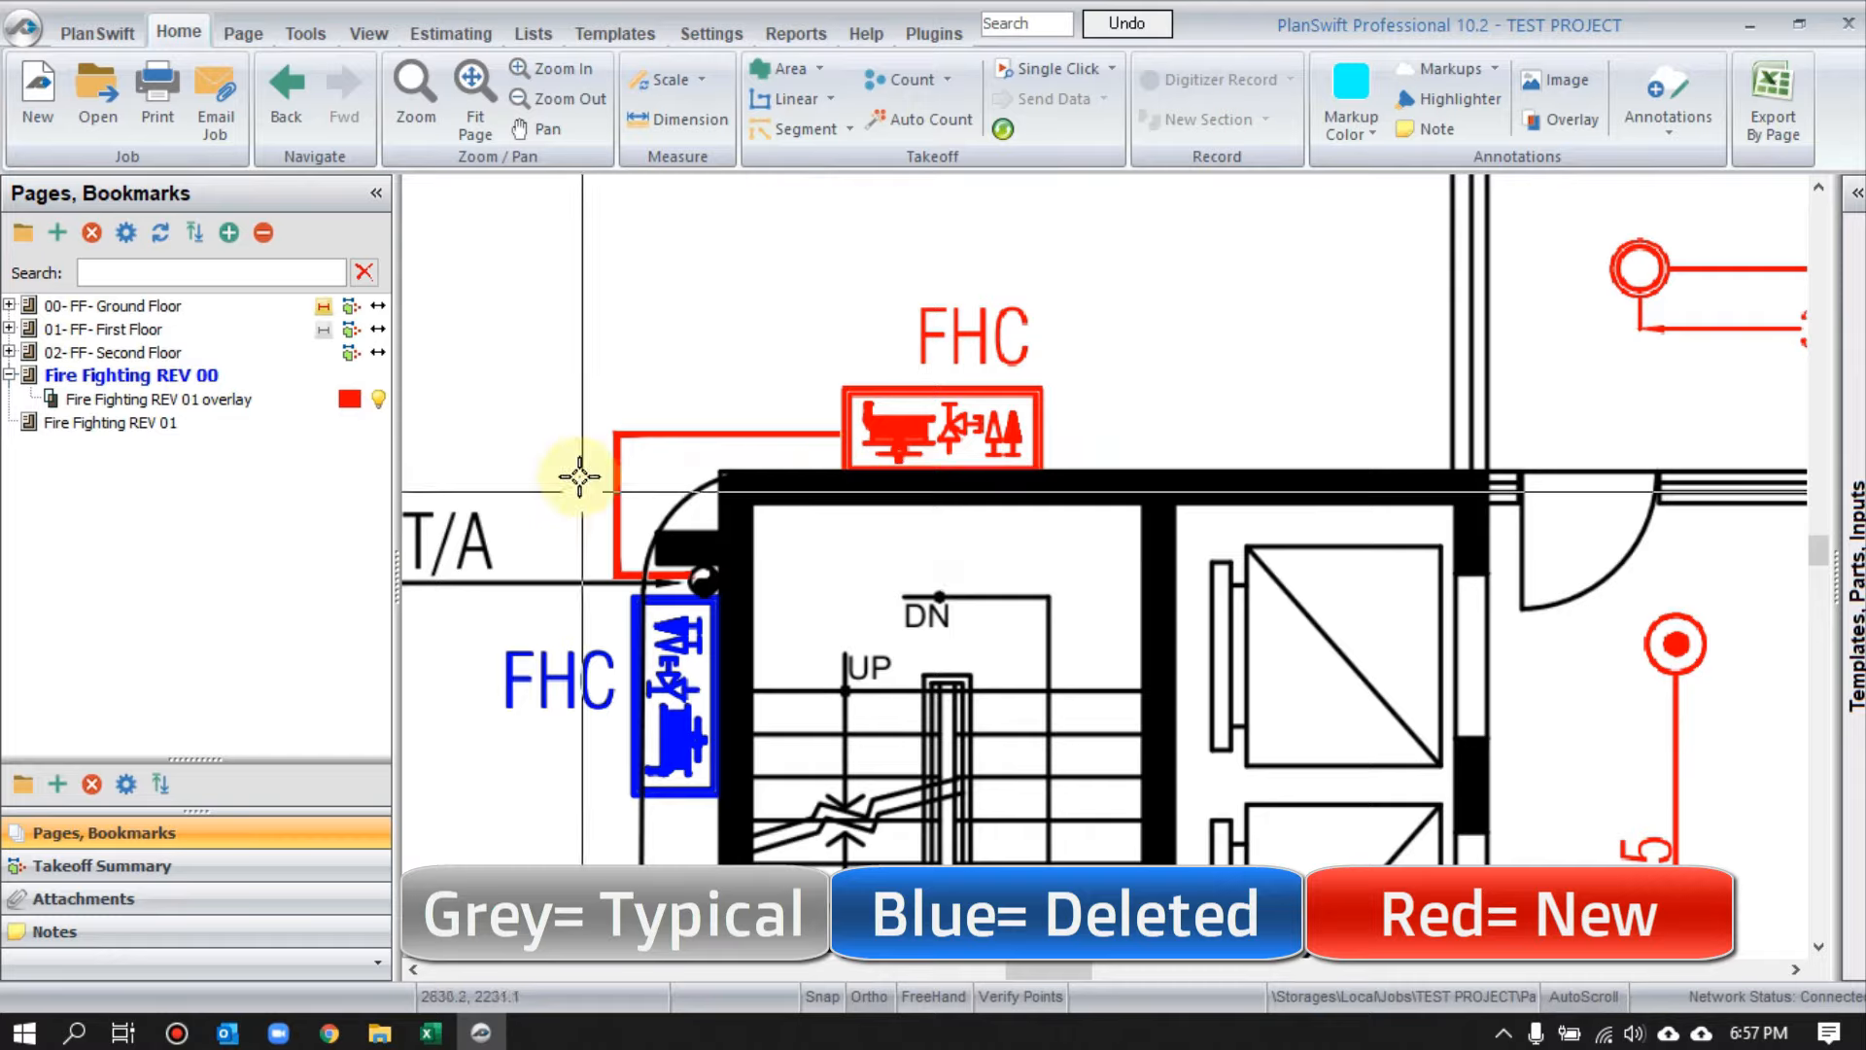
{"action": "scroll", "coordinate": [641, 502], "scroll_direction": "down", "scroll_amount": 5}
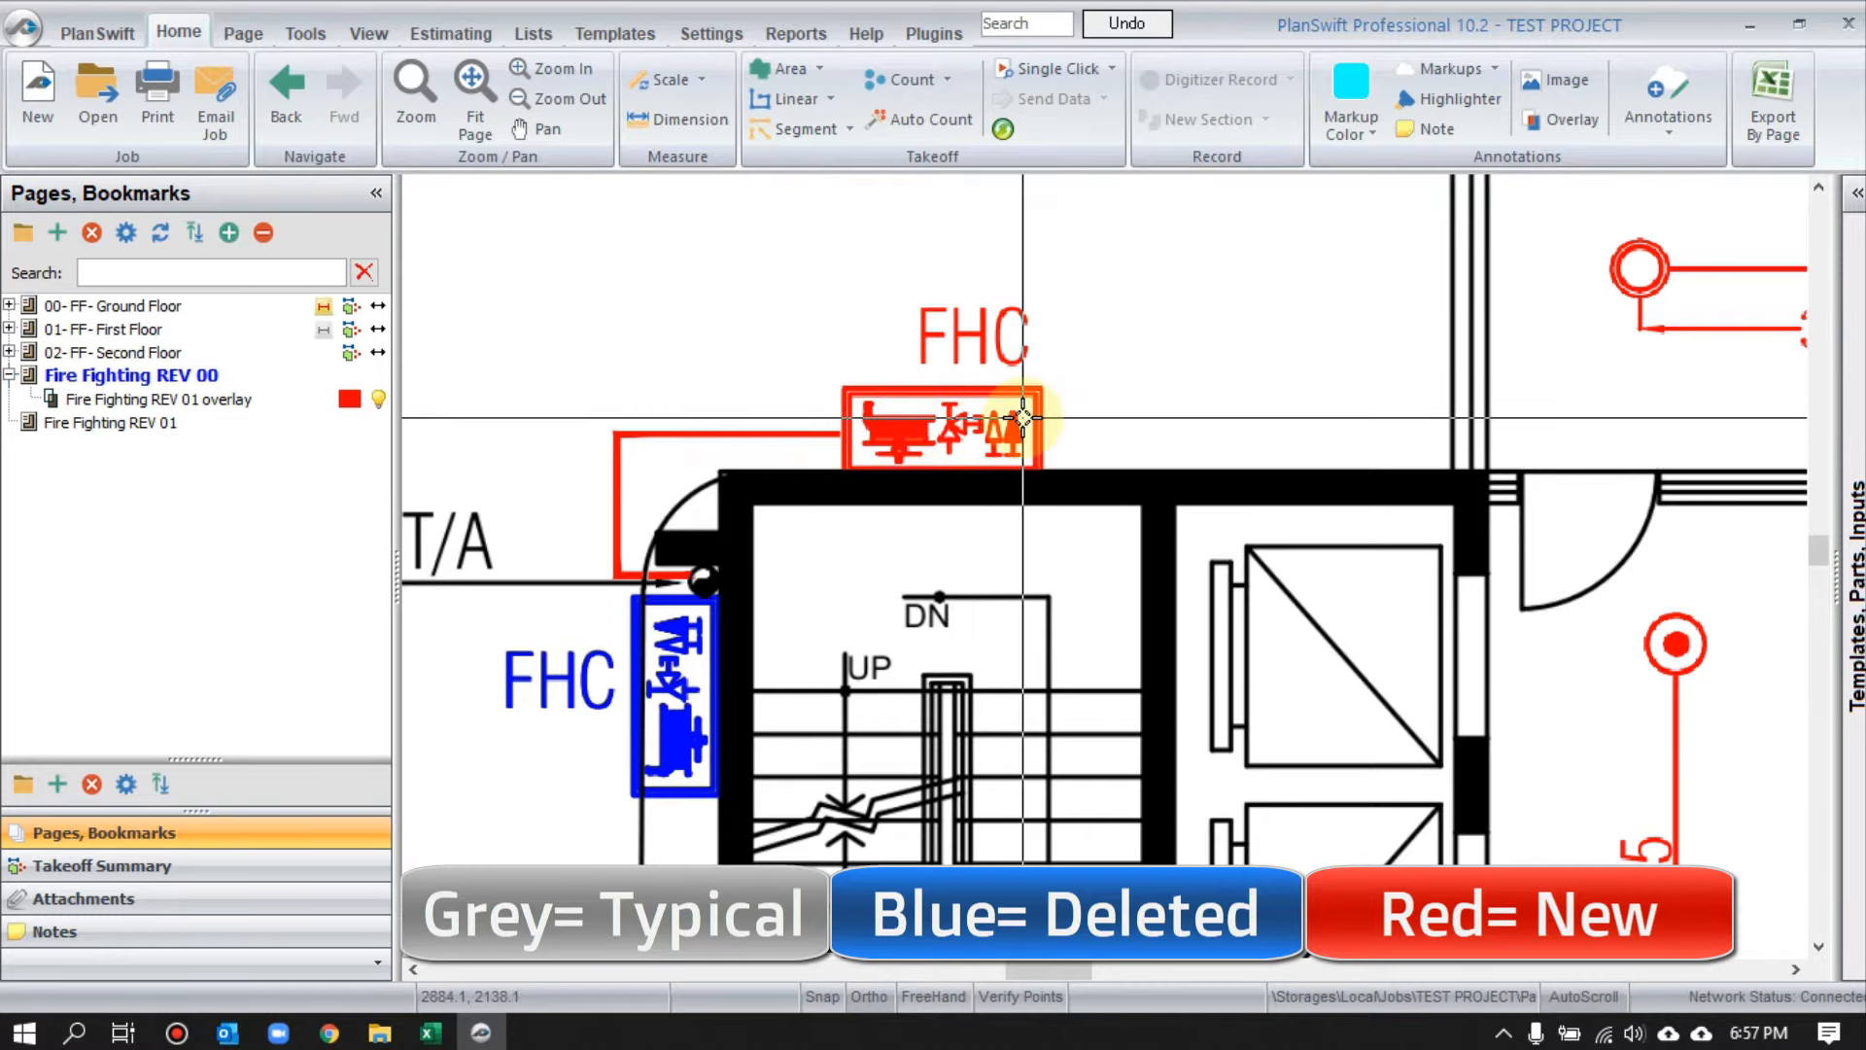
{"action": "left_click_drag", "start_coordinate": [826, 879], "coordinate": [878, 300]}
{"action": "left_click_drag", "start_coordinate": [884, 754], "coordinate": [925, 425]}
{"action": "scroll", "coordinate": [638, 538], "scroll_direction": "up", "scroll_amount": 2}
{"action": "left_click_drag", "start_coordinate": [680, 545], "coordinate": [747, 539]}
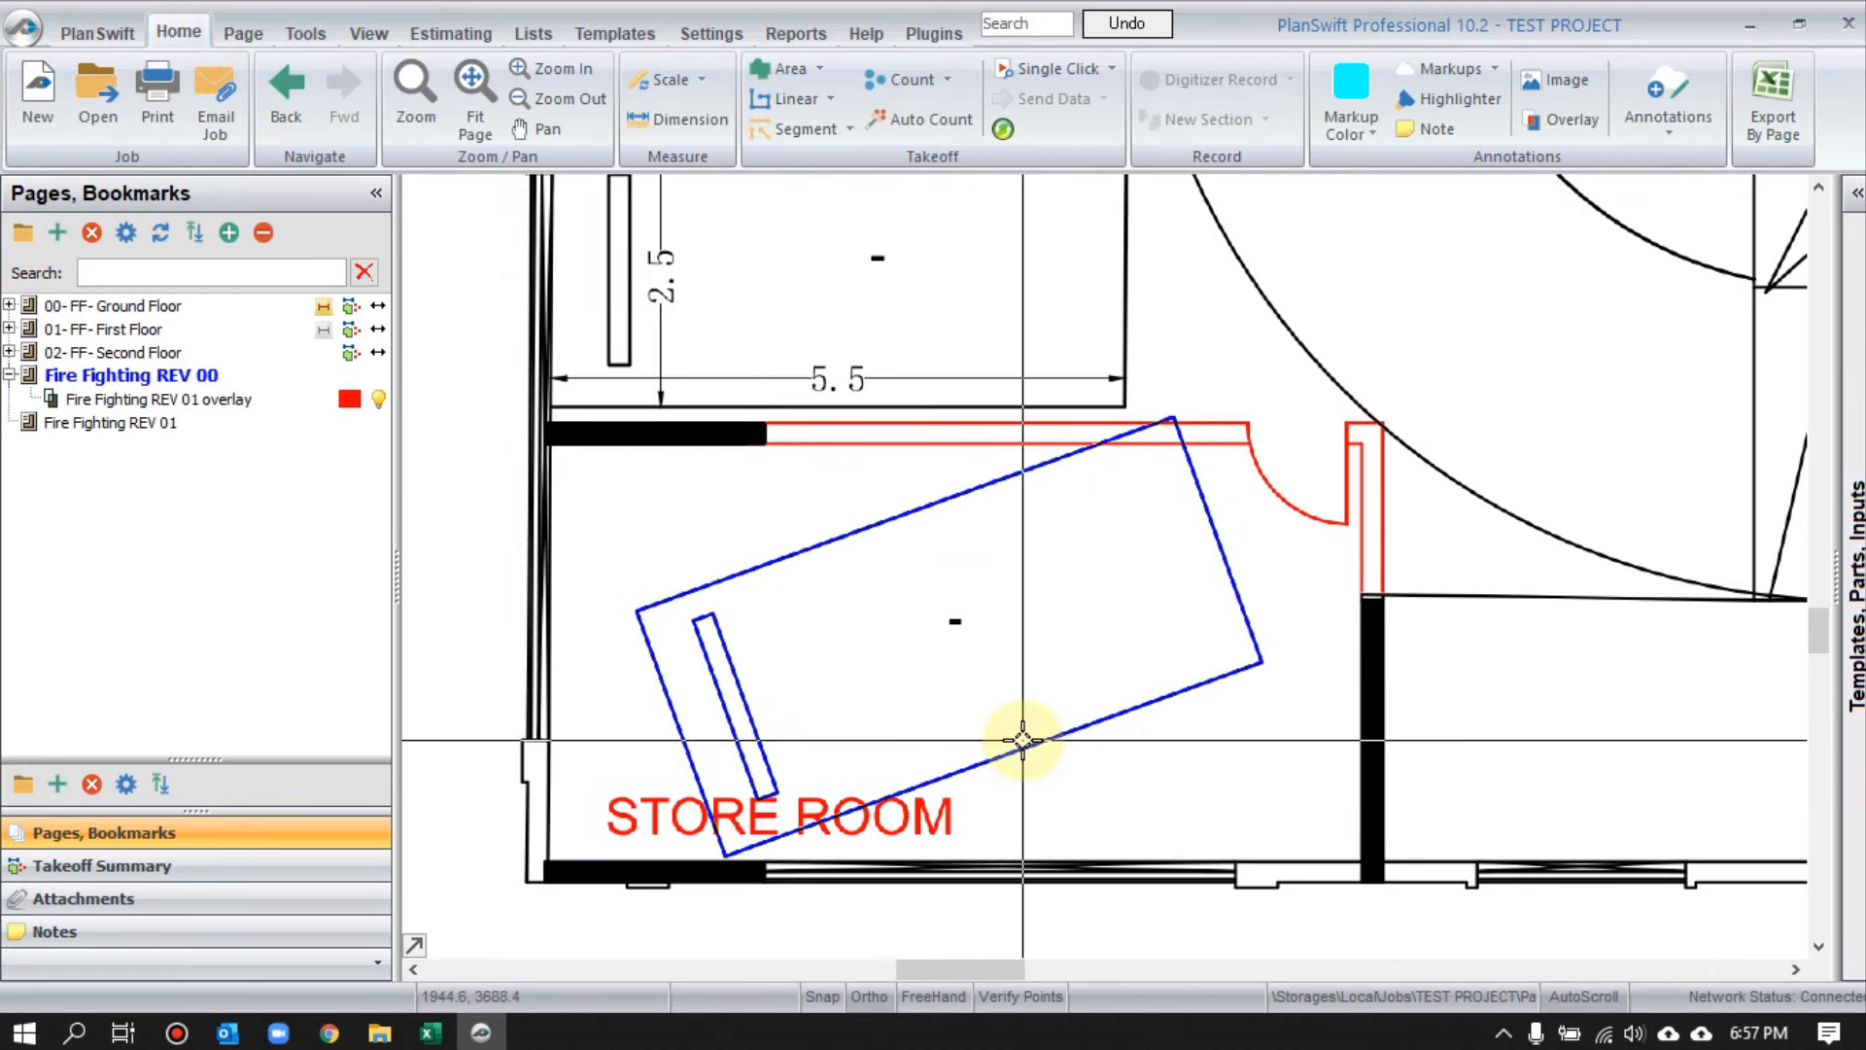
{"action": "scroll", "coordinate": [891, 725], "scroll_direction": "down", "scroll_amount": 4}
{"action": "scroll", "coordinate": [935, 595], "scroll_direction": "up", "scroll_amount": 2}
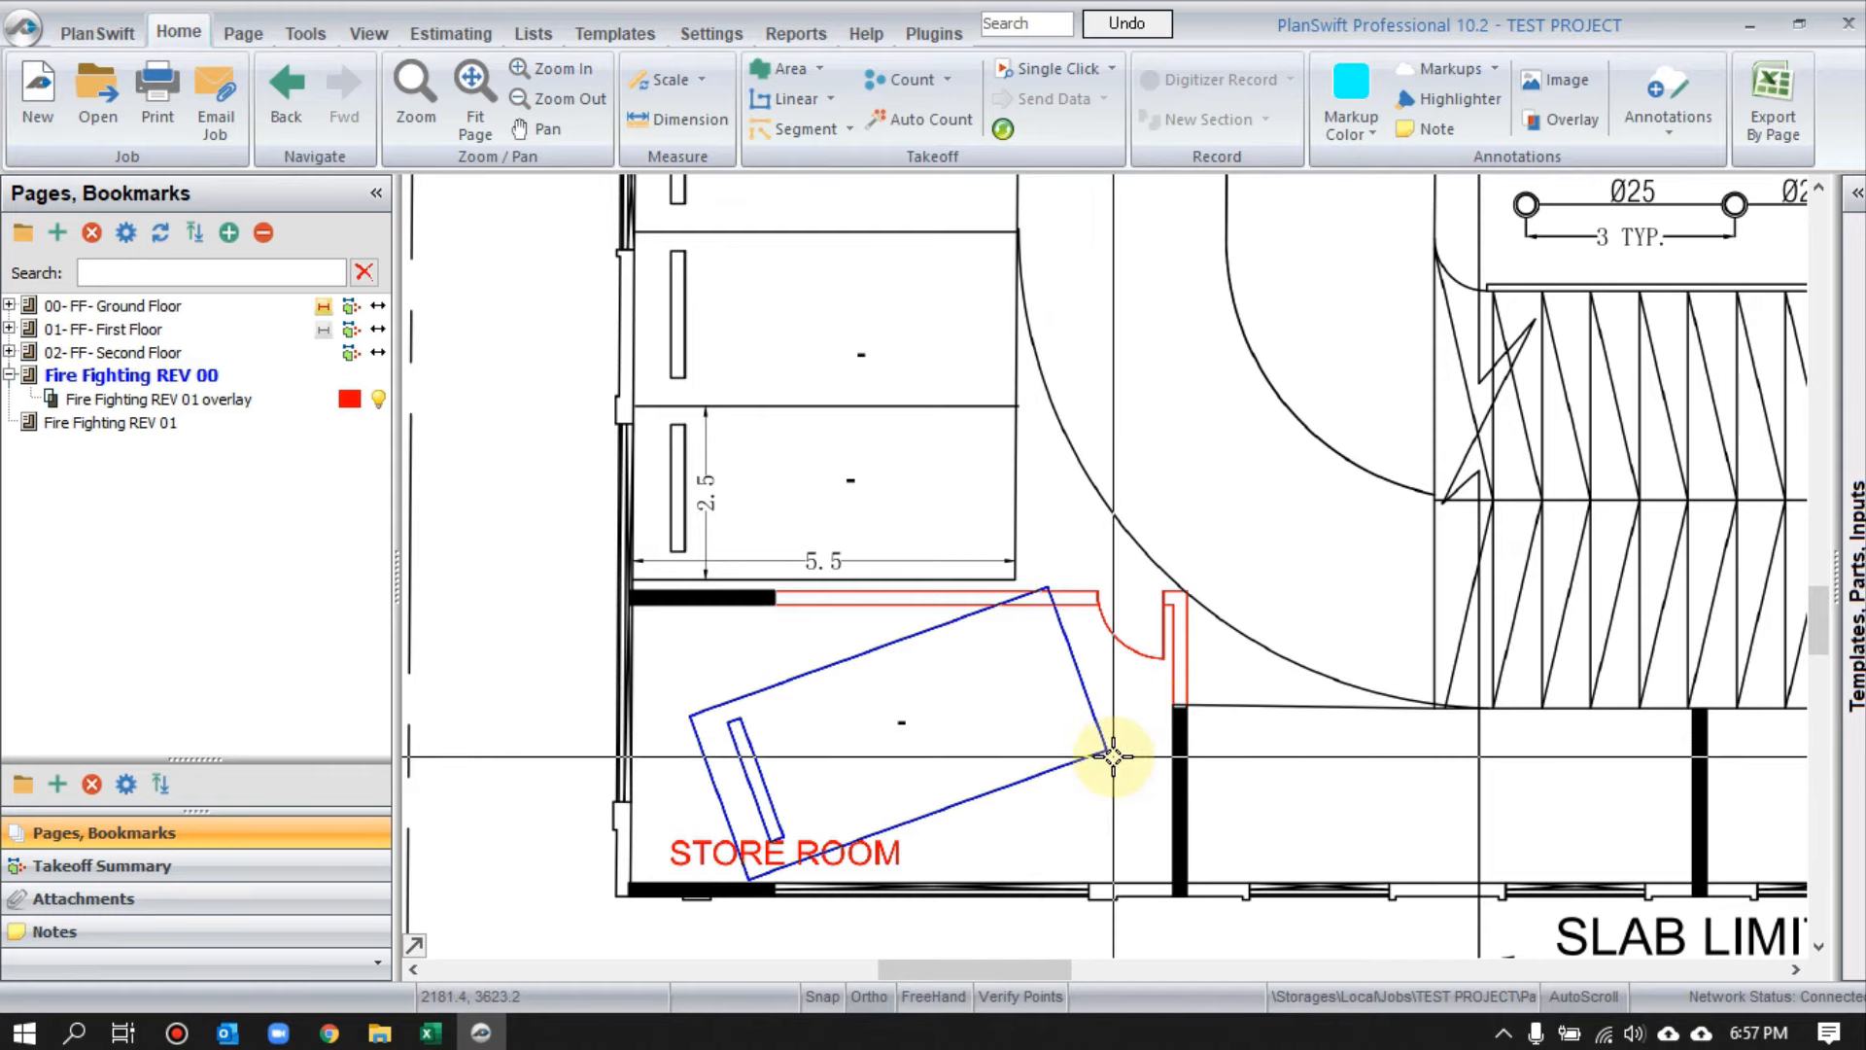
- Examine the whole parking plan, the revision rows in the title block, and the fire fighting legend
{"action": "scroll", "coordinate": [1113, 755], "scroll_direction": "down", "scroll_amount": 5}
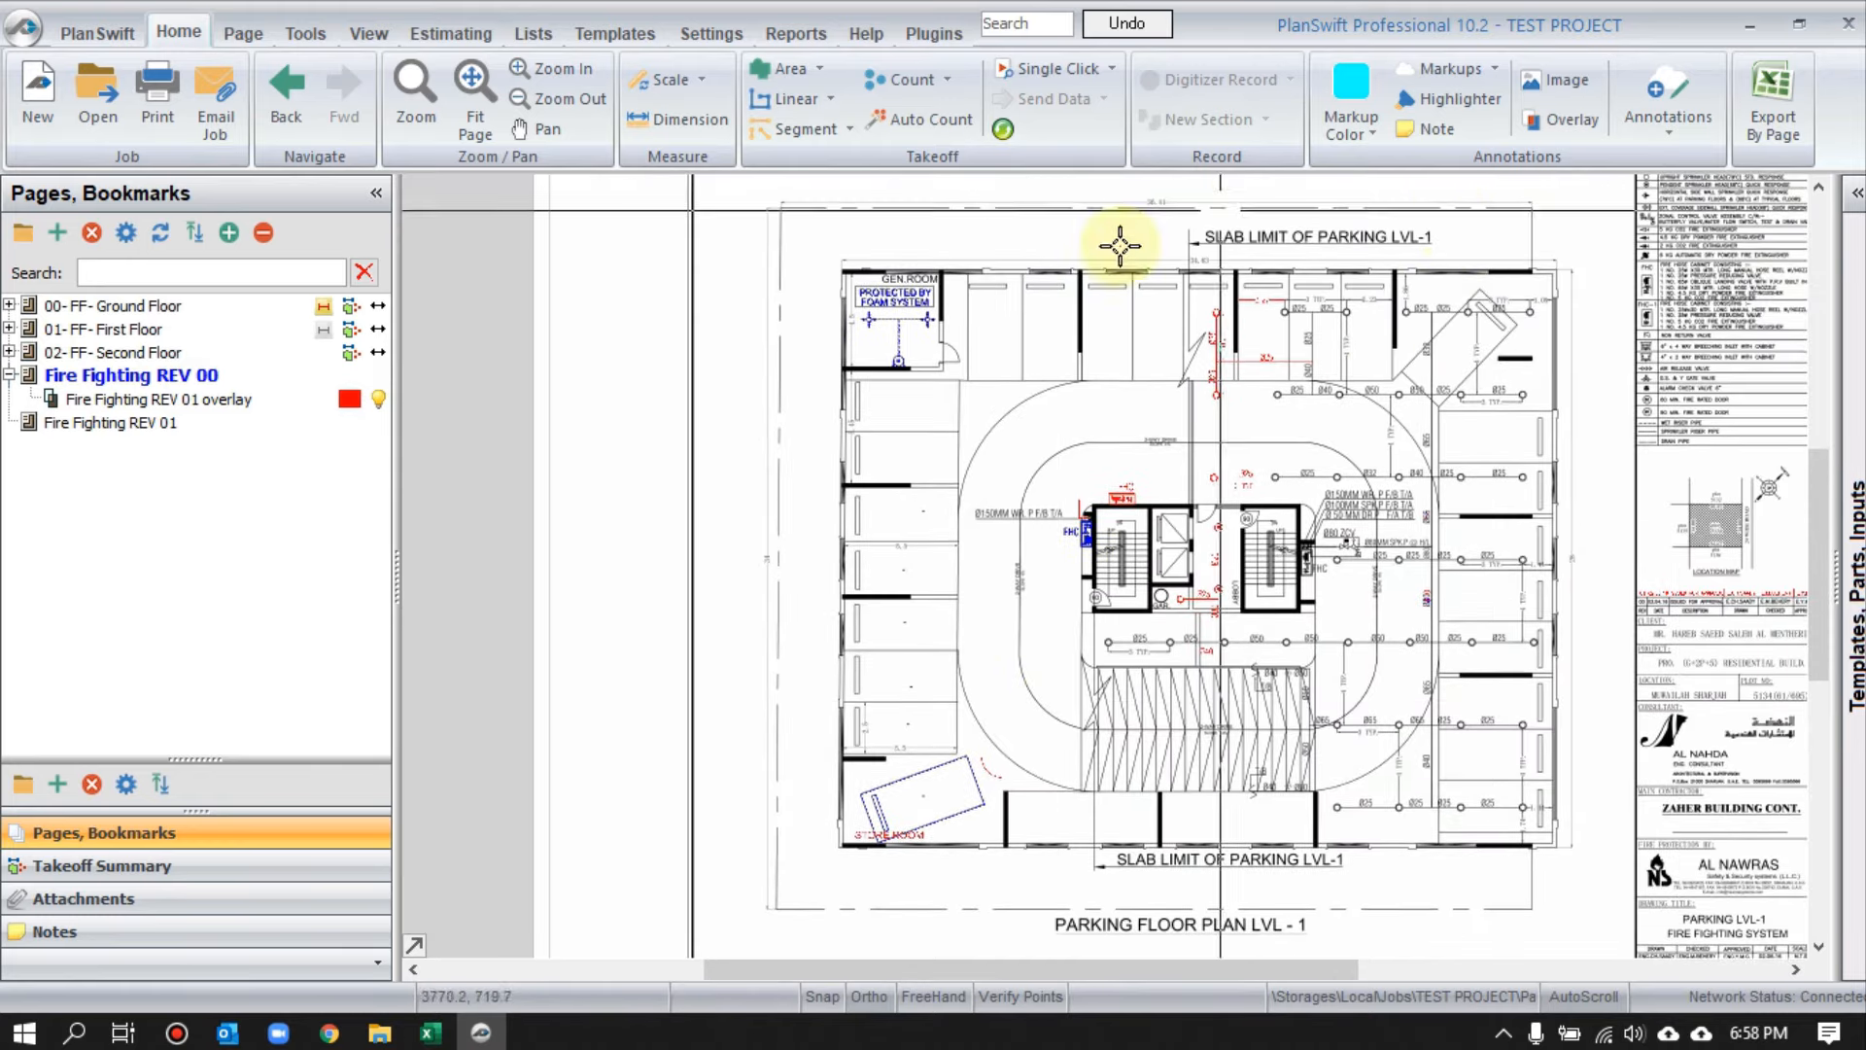
{"action": "scroll", "coordinate": [1713, 591], "scroll_direction": "up", "scroll_amount": 5}
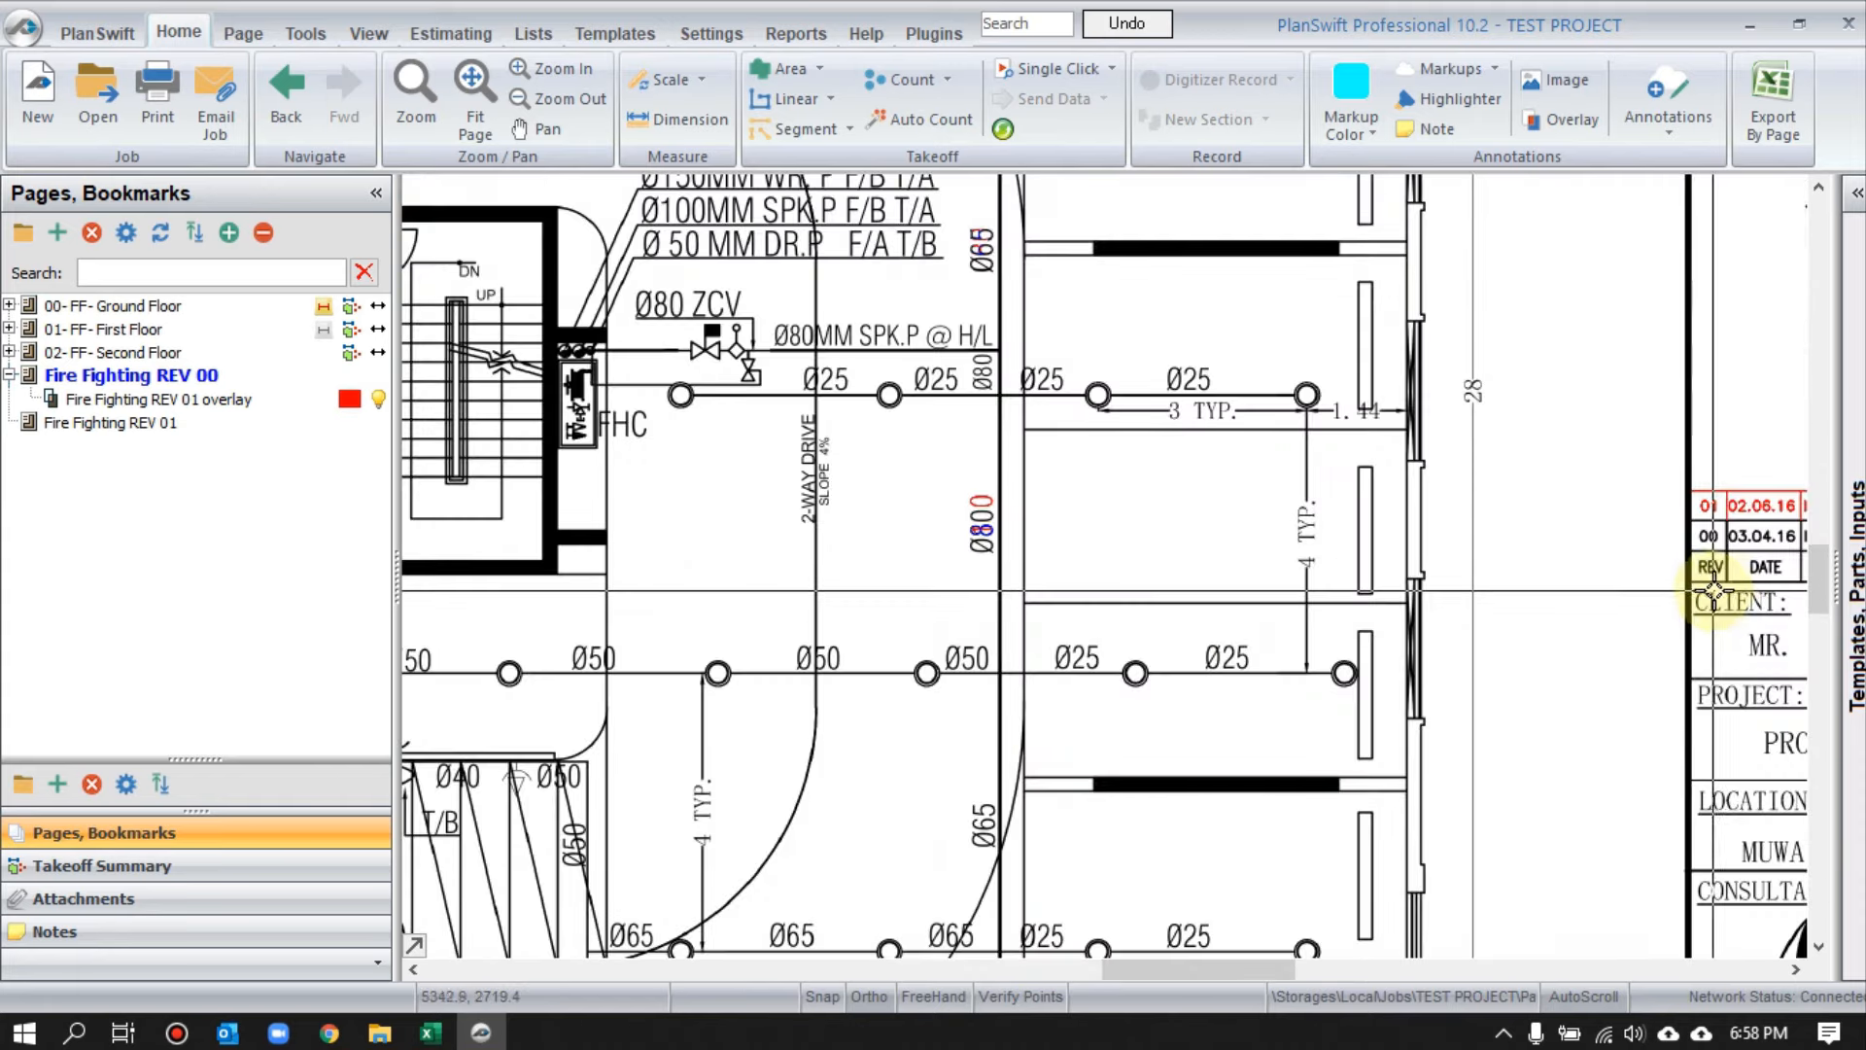
{"action": "scroll", "coordinate": [1713, 591], "scroll_direction": "up", "scroll_amount": 2}
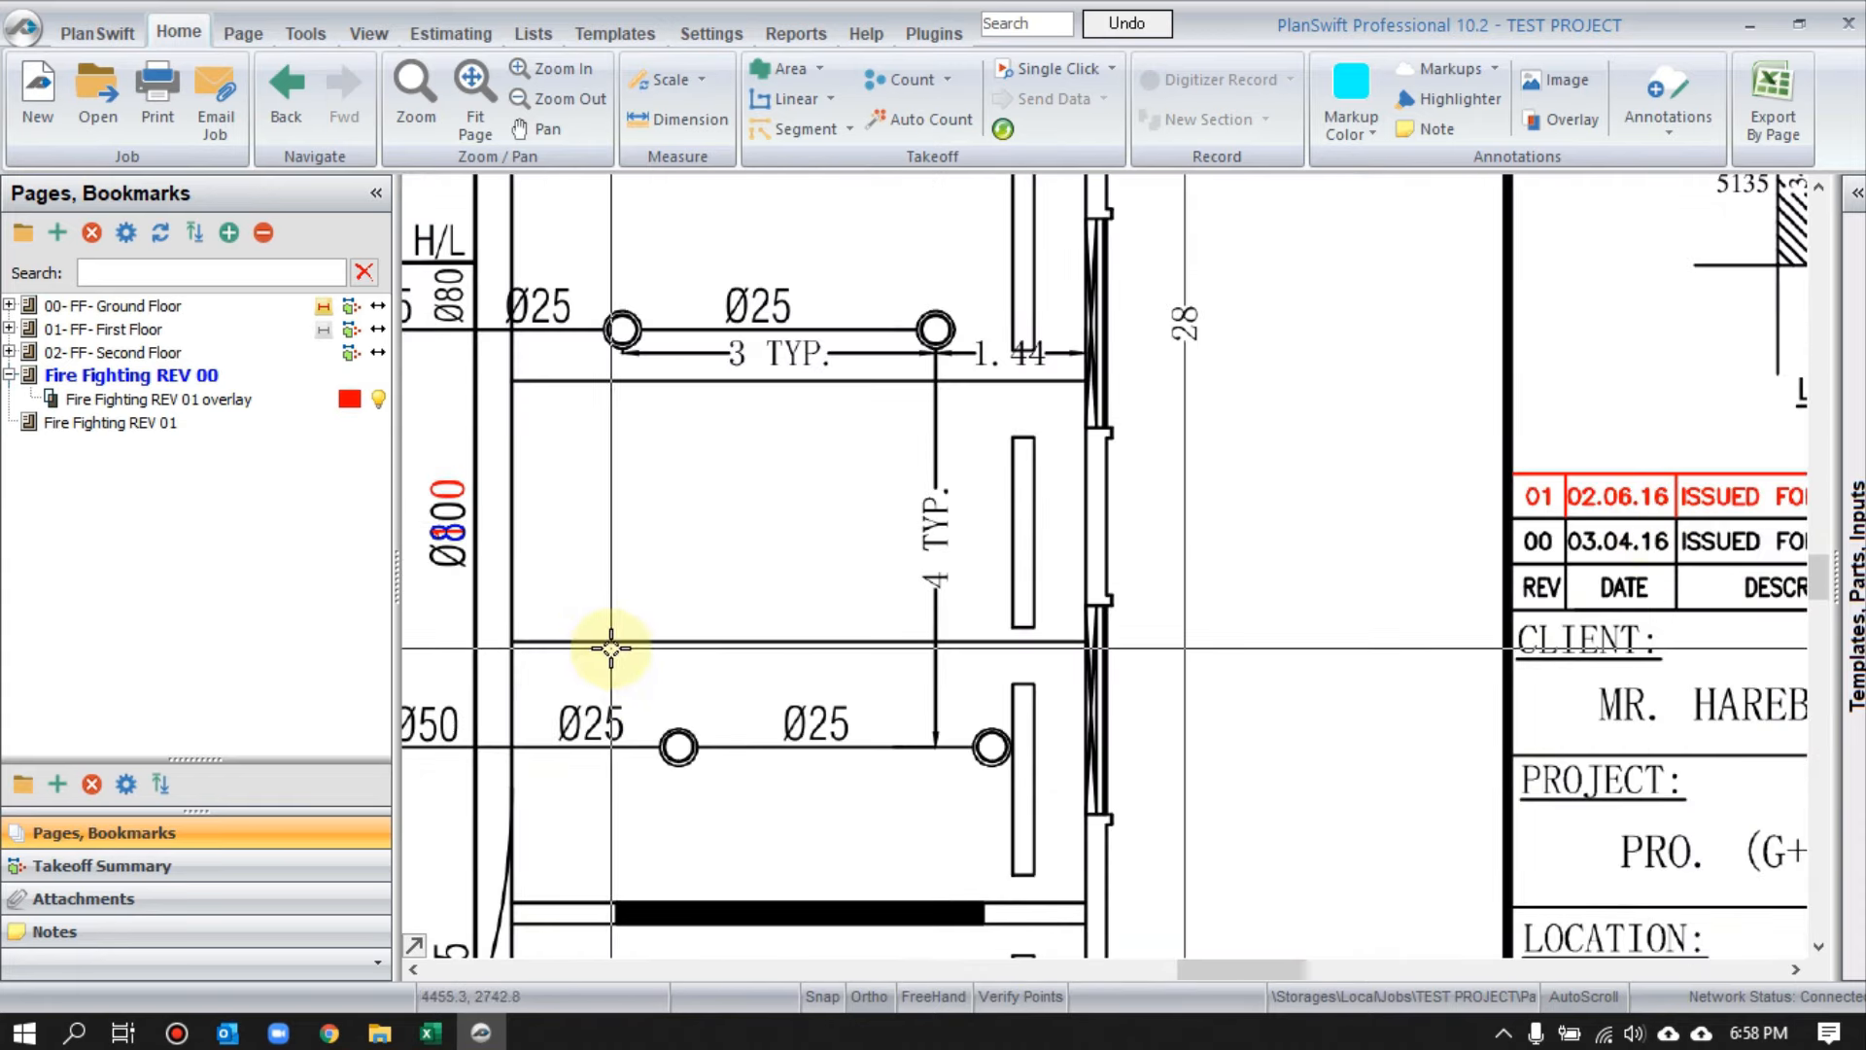
{"action": "scroll", "coordinate": [599, 628], "scroll_direction": "down", "scroll_amount": 3}
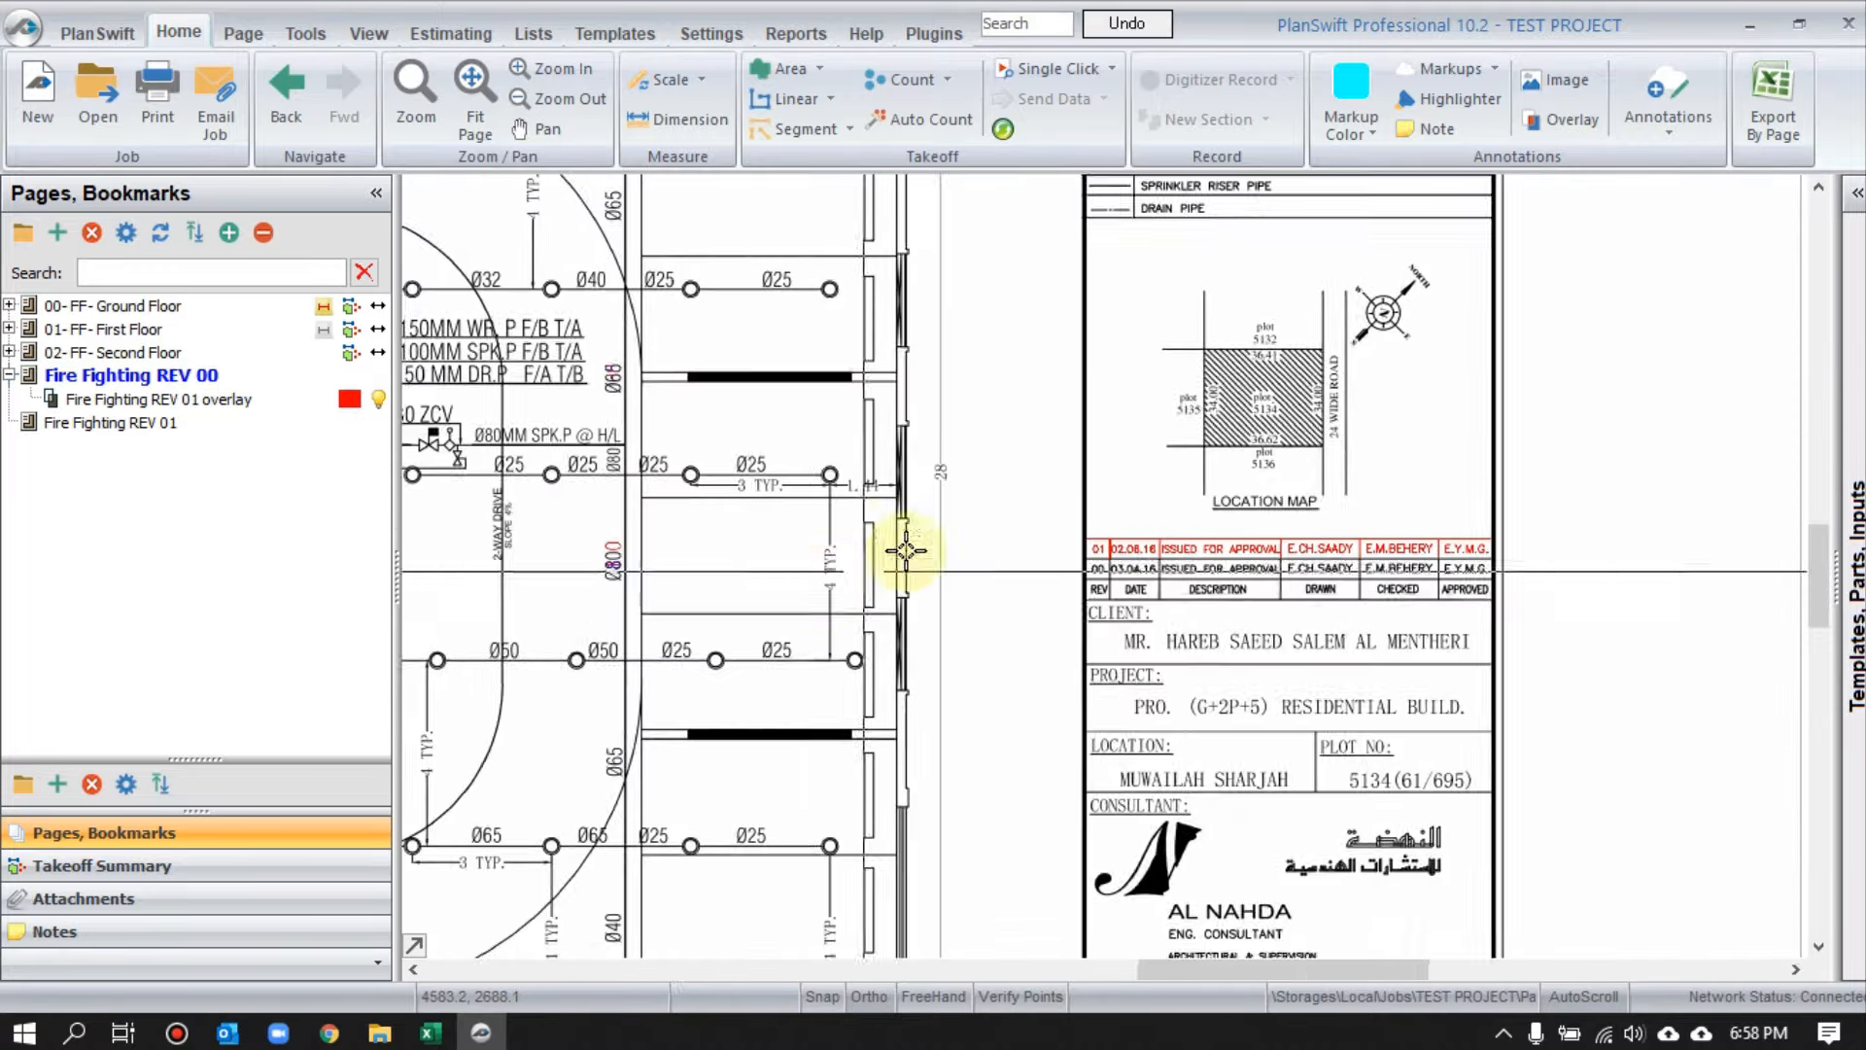
{"action": "scroll", "coordinate": [1329, 724], "scroll_direction": "up", "scroll_amount": 4}
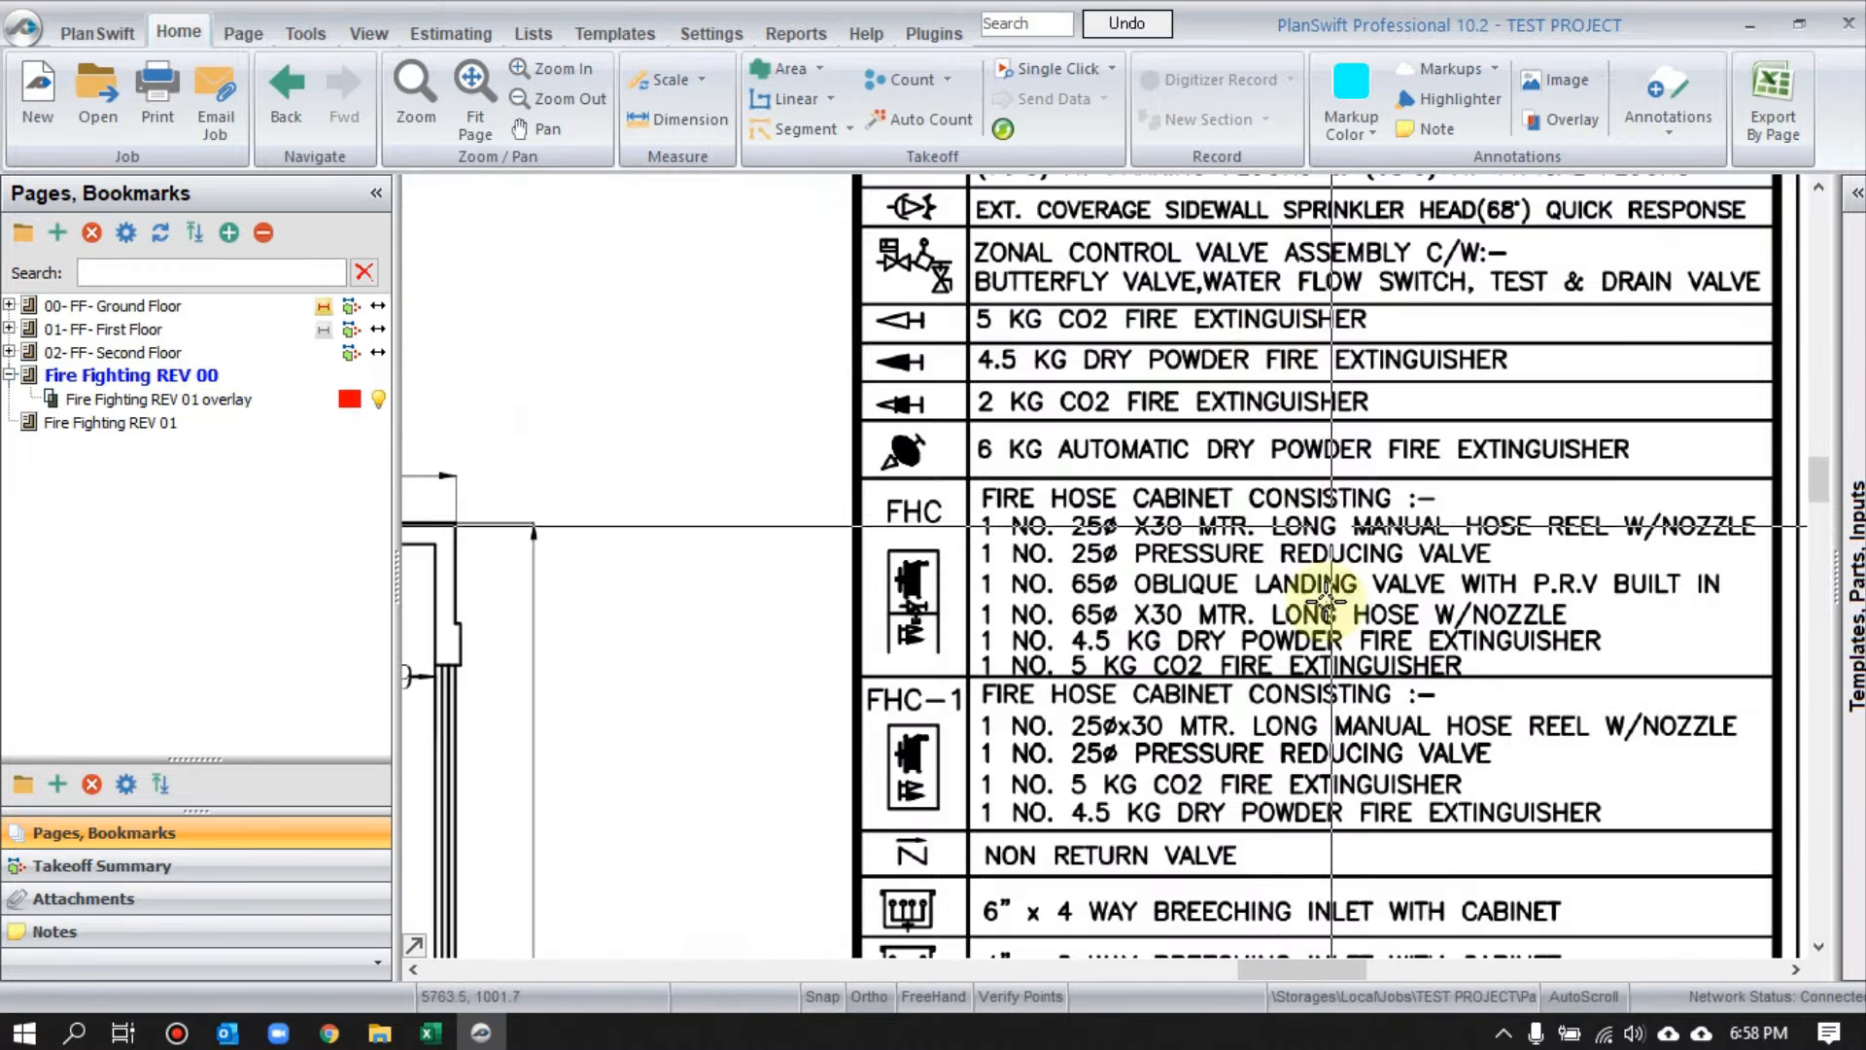
{"action": "scroll", "coordinate": [1460, 671], "scroll_direction": "down", "scroll_amount": 2}
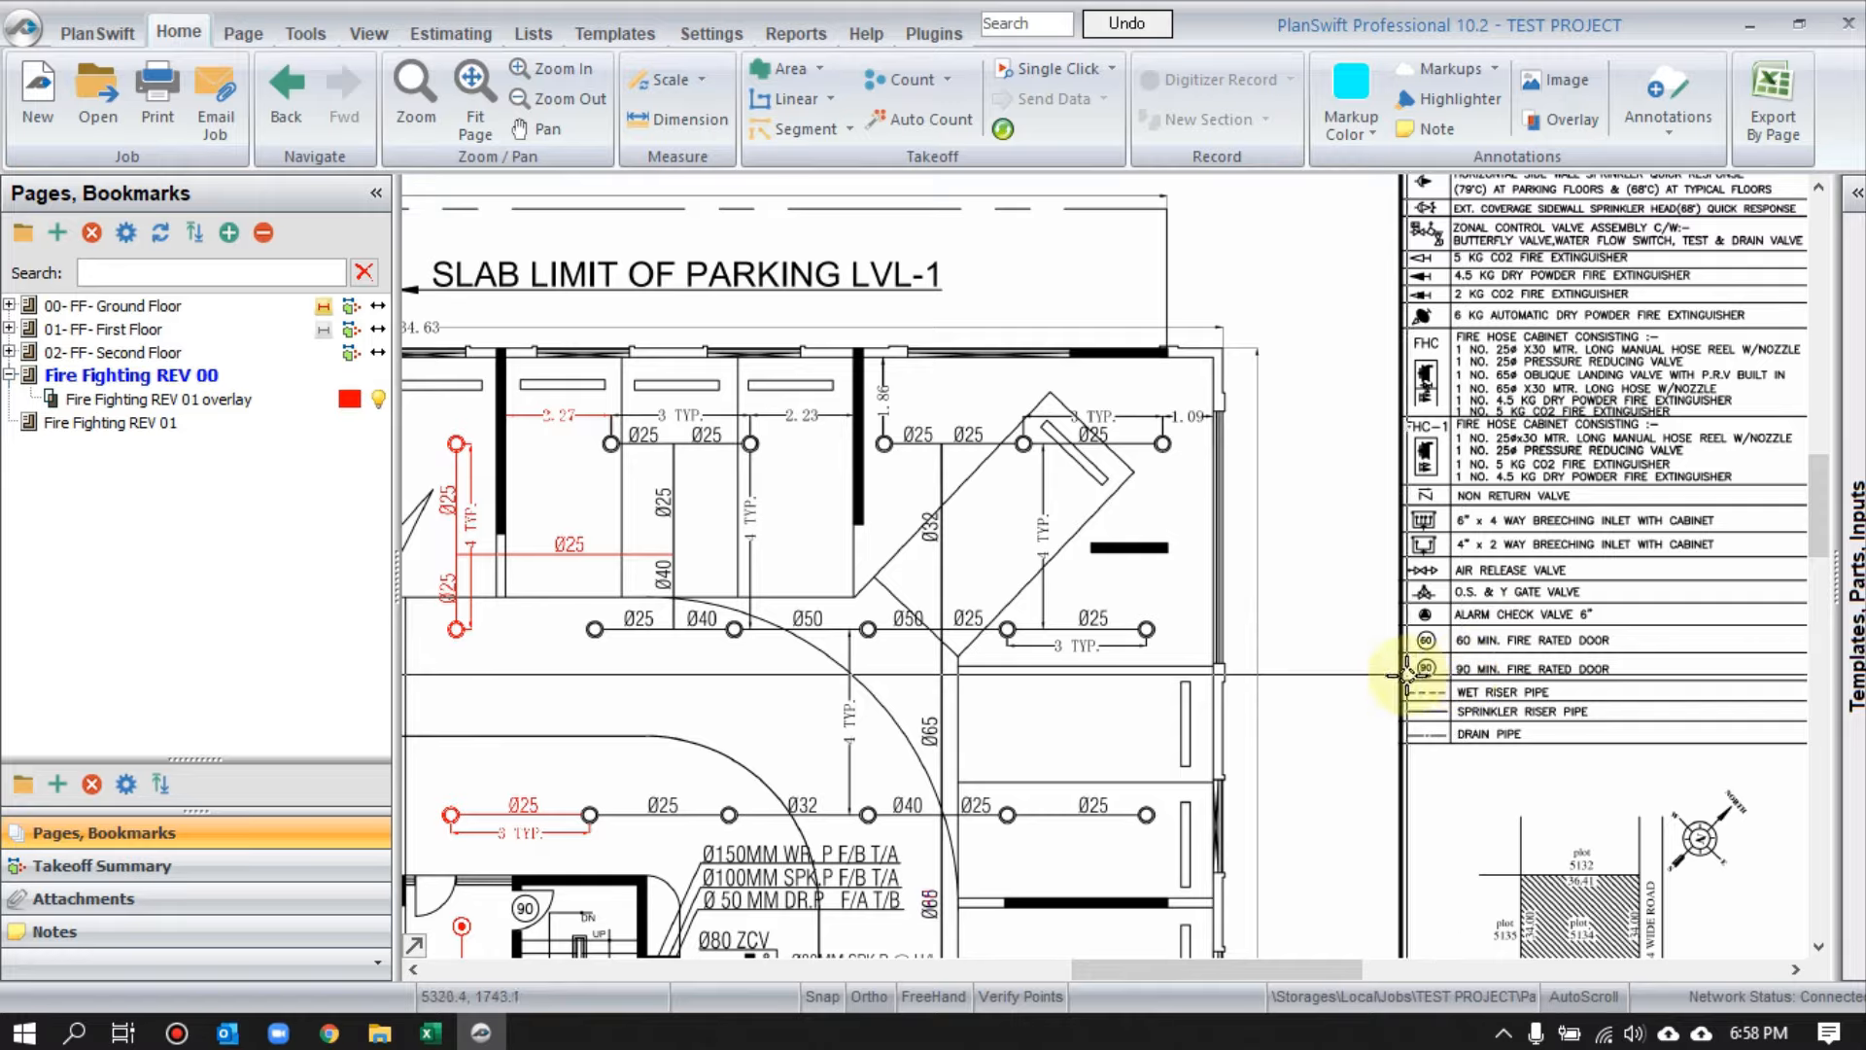
{"action": "scroll", "coordinate": [1400, 676], "scroll_direction": "up", "scroll_amount": 2}
{"action": "scroll", "coordinate": [1339, 681], "scroll_direction": "down", "scroll_amount": 2}
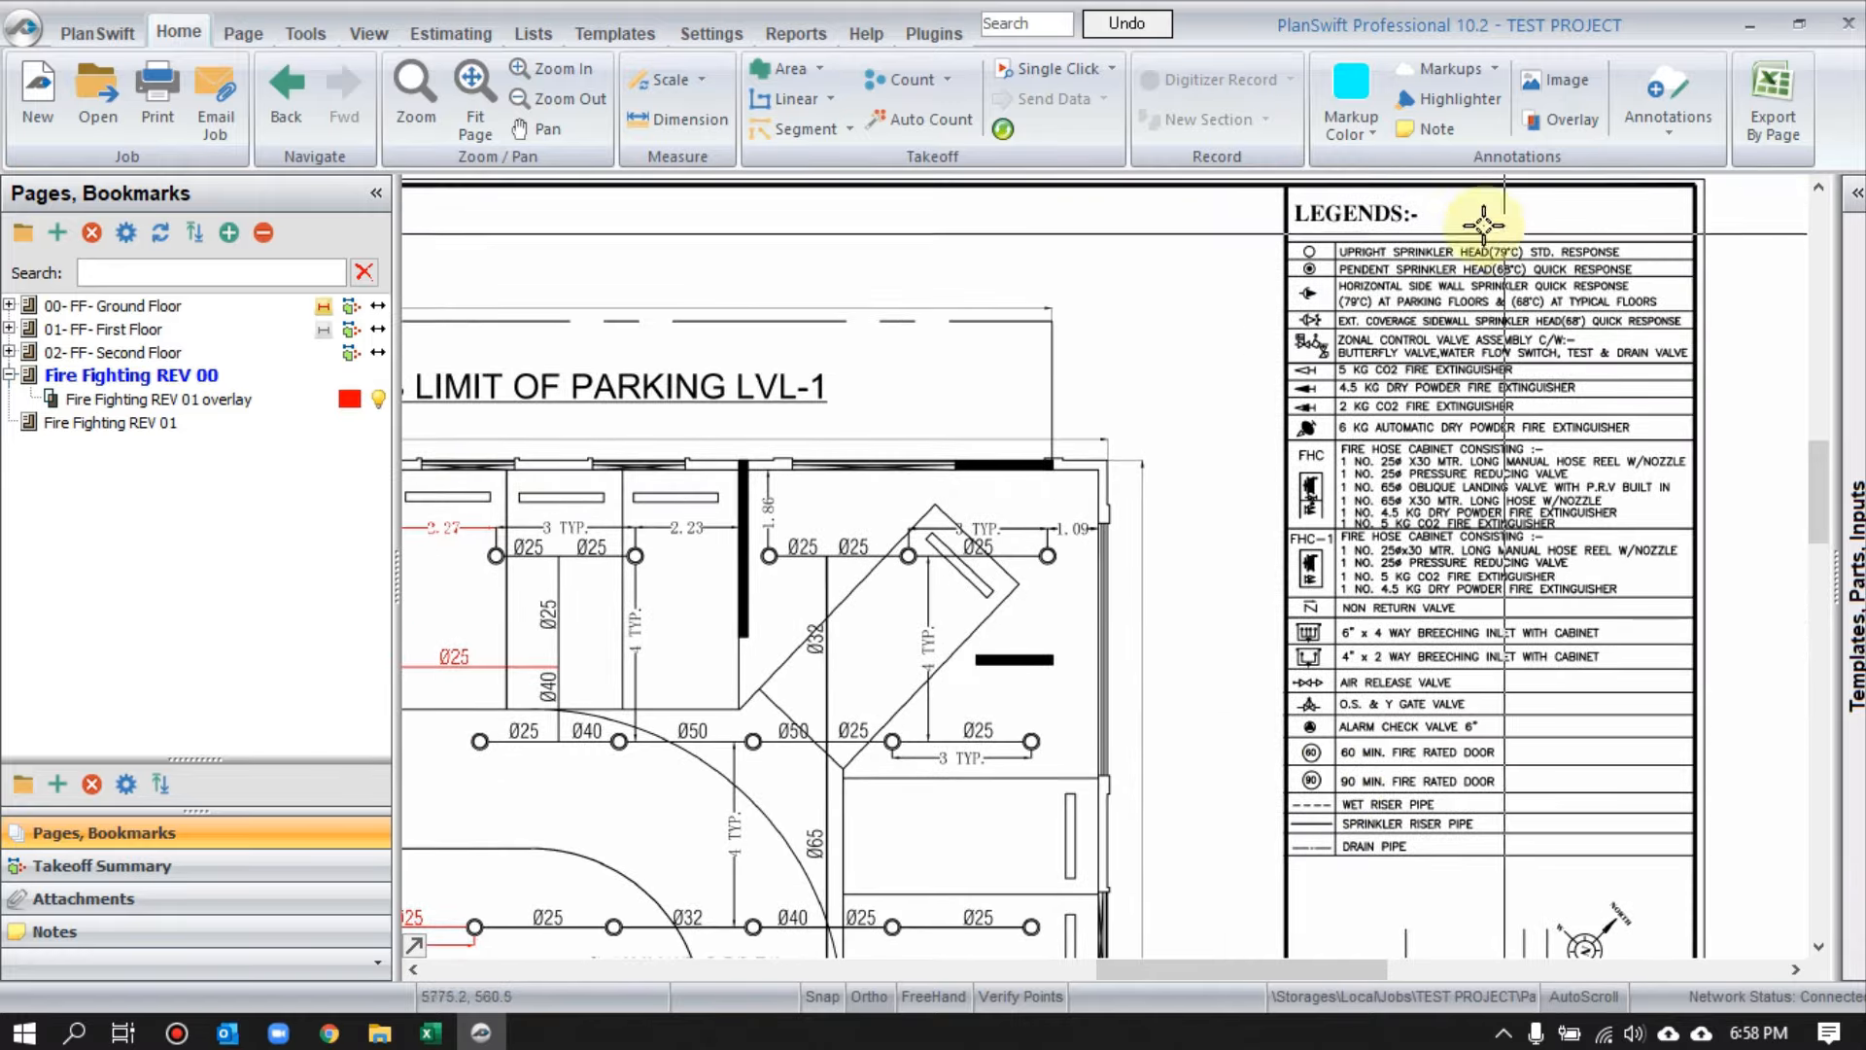
- Examine the overlapping blue and red pipe diameter label on the main line beside the parking bays
{"action": "left_click_drag", "start_coordinate": [1304, 818], "coordinate": [1545, 326]}
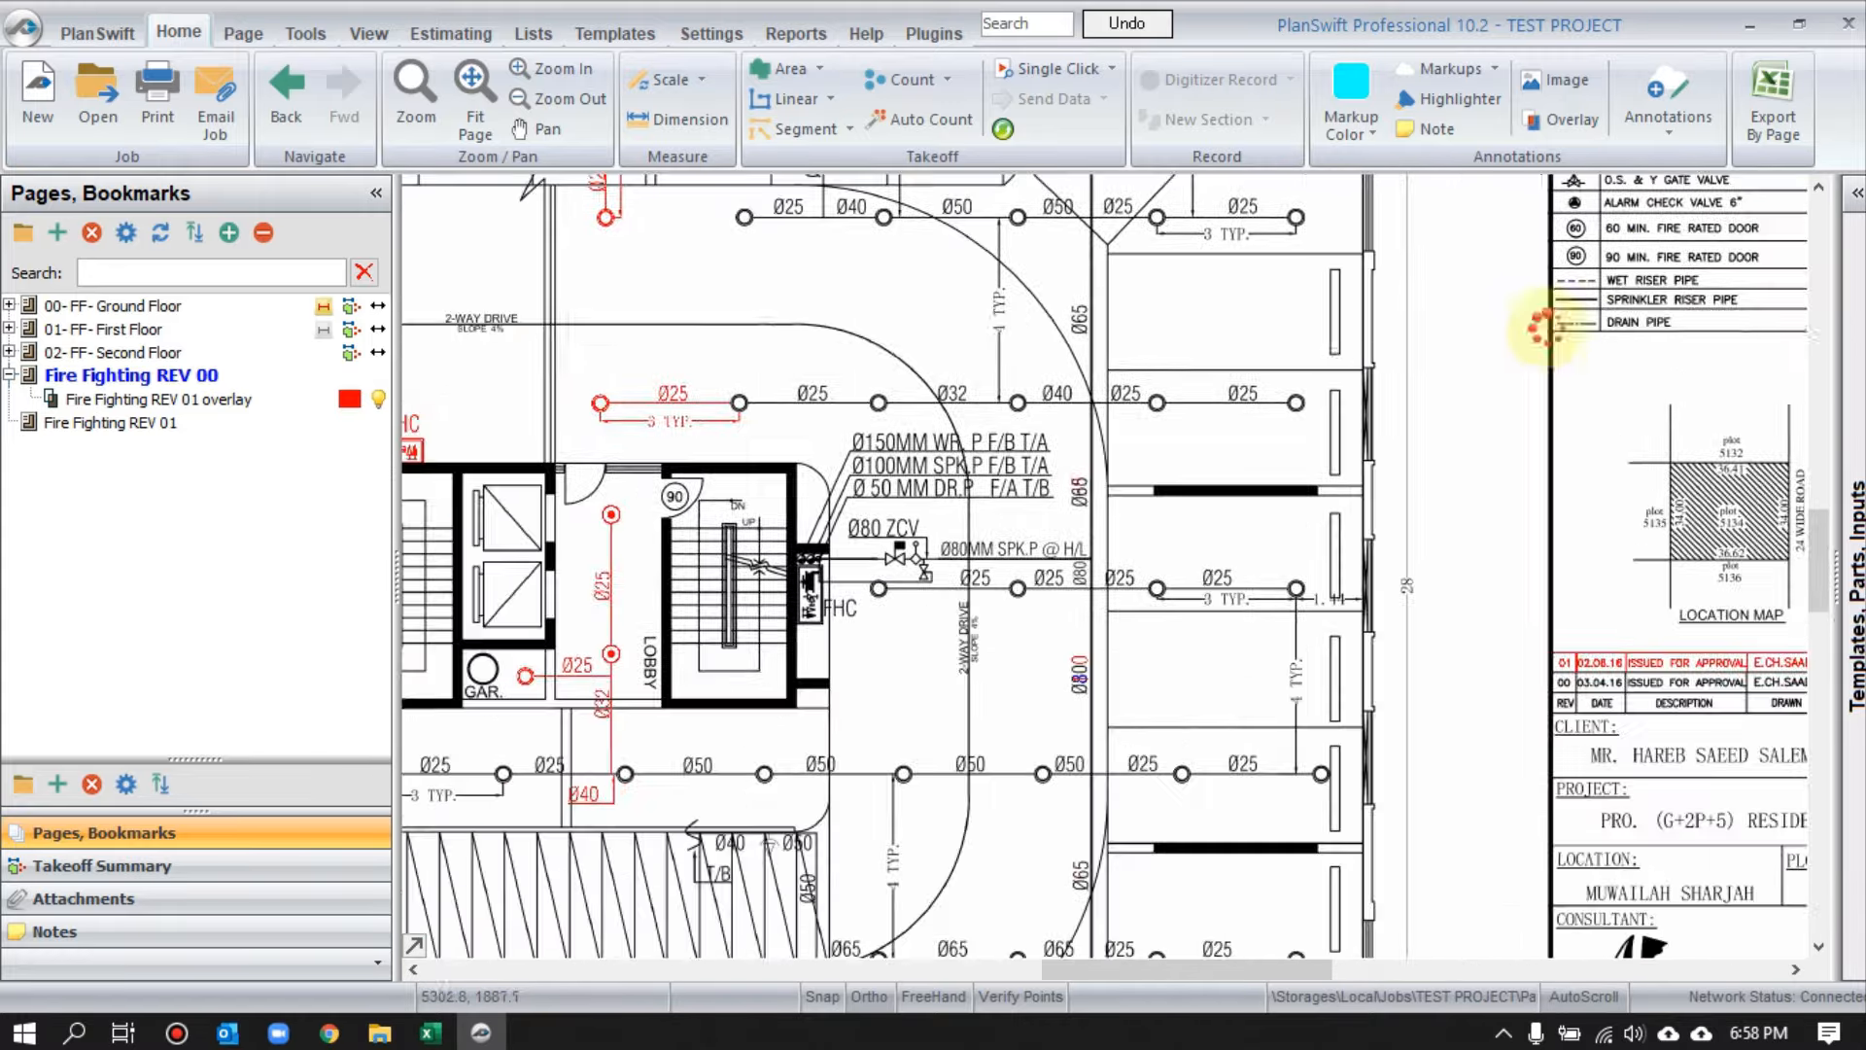
{"action": "scroll", "coordinate": [1557, 736], "scroll_direction": "up", "scroll_amount": 2}
{"action": "left_click_drag", "start_coordinate": [1615, 721], "coordinate": [1622, 724]}
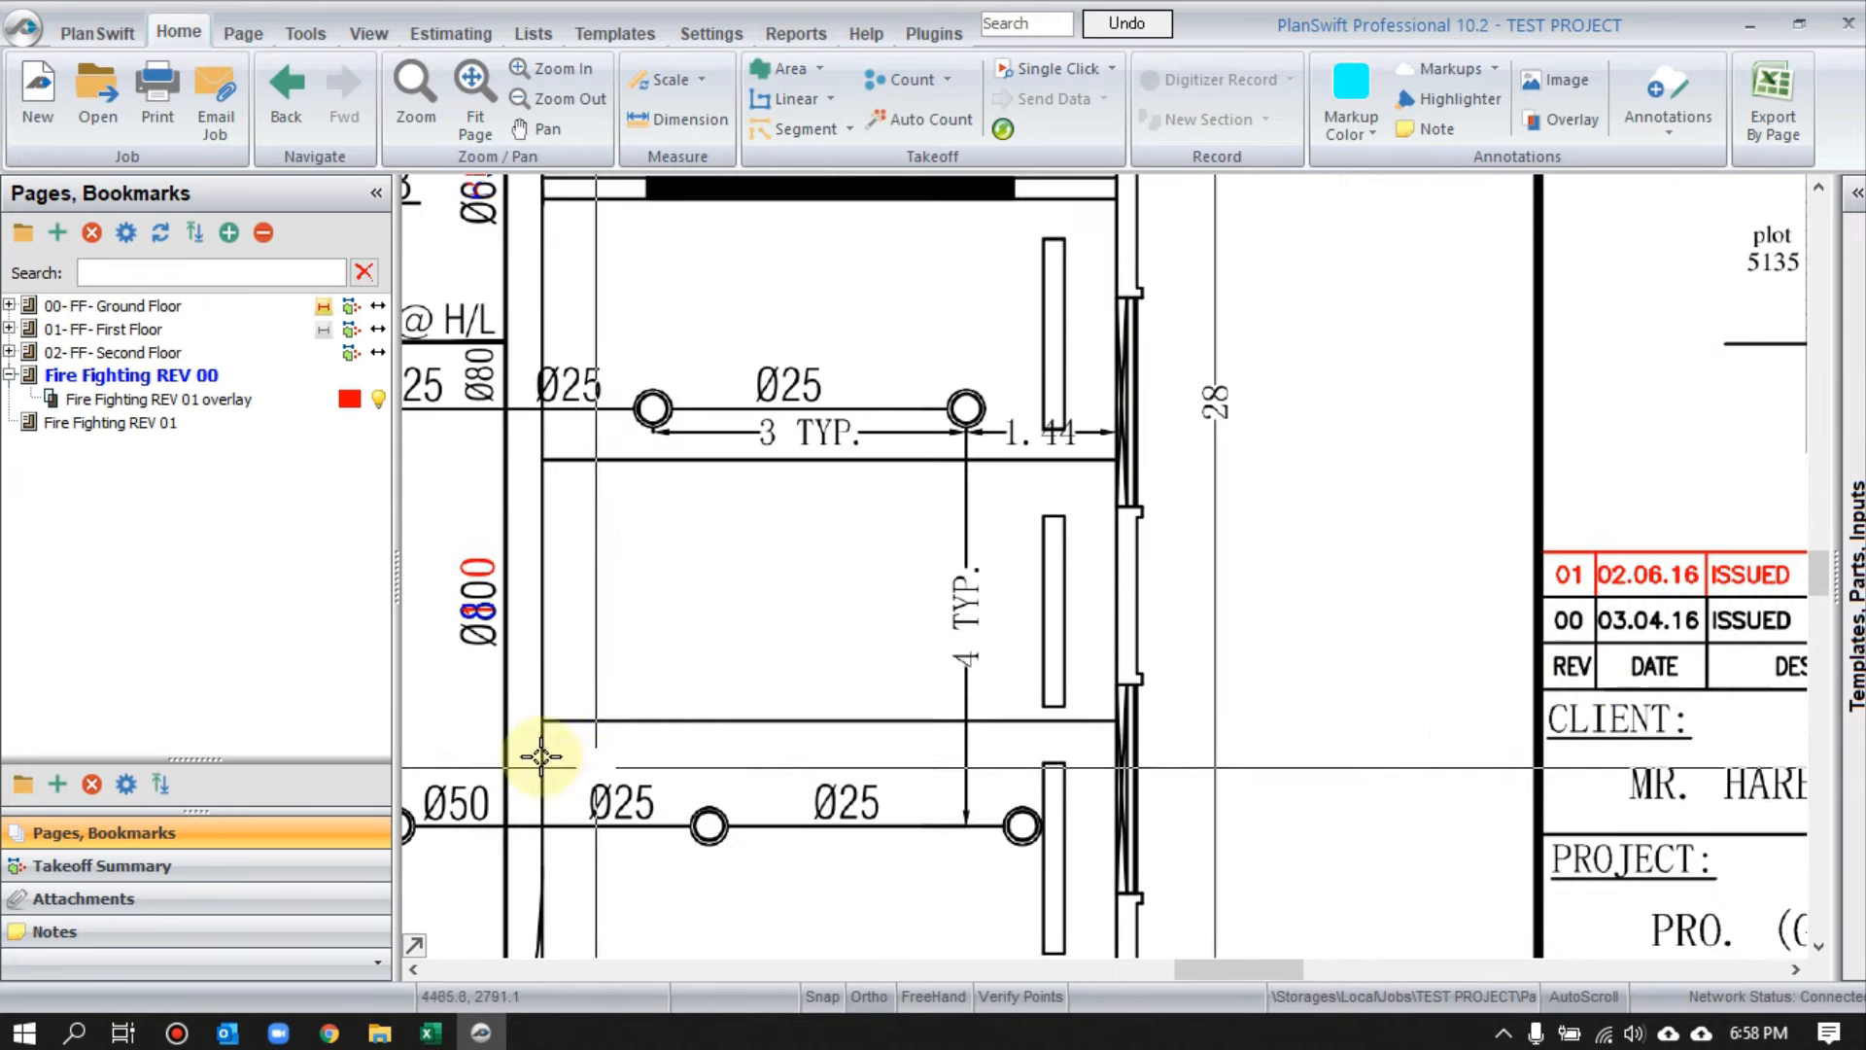
{"action": "scroll", "coordinate": [428, 638], "scroll_direction": "up", "scroll_amount": 3}
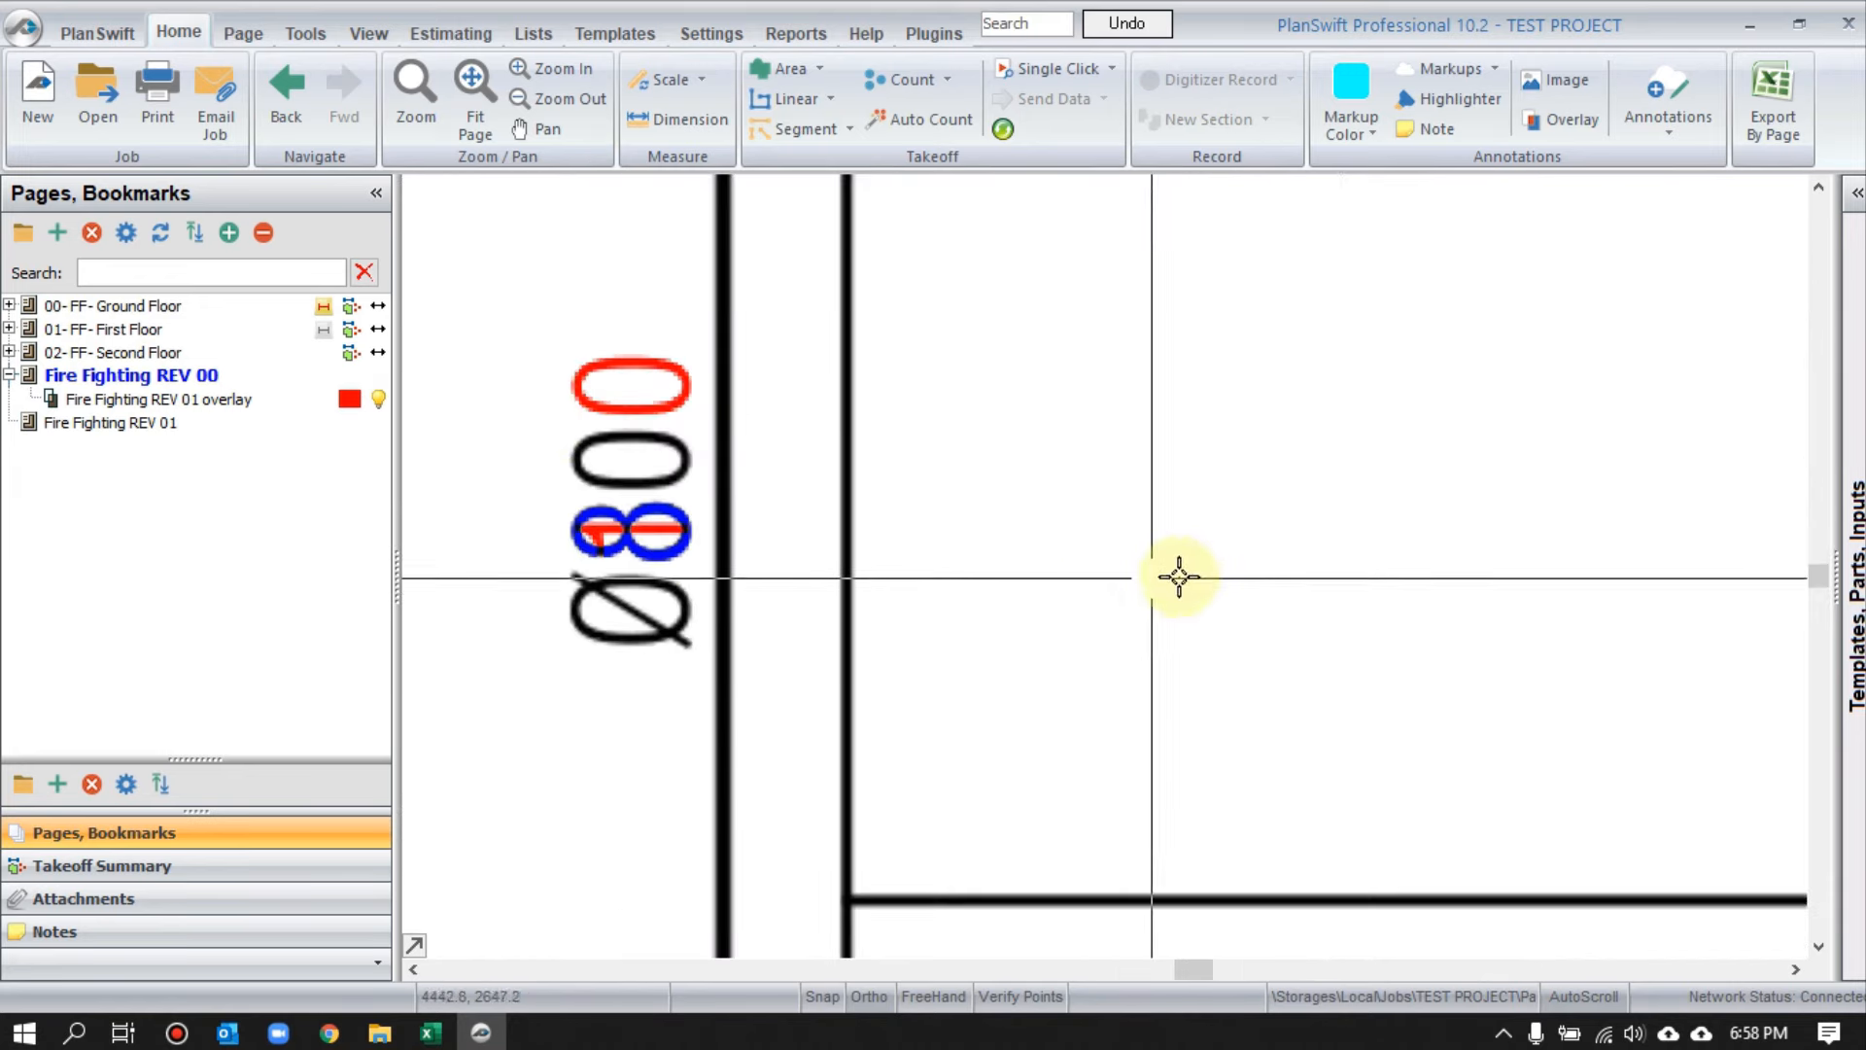
- Try to start a revision cloud annotation on the Fire Fighting REV 00 page, declining to set the page scale
{"action": "scroll", "coordinate": [1385, 554], "scroll_direction": "down", "scroll_amount": 5}
{"action": "left_click_drag", "start_coordinate": [595, 859], "coordinate": [1151, 589]}
{"action": "left_click", "coordinate": [1668, 127]}
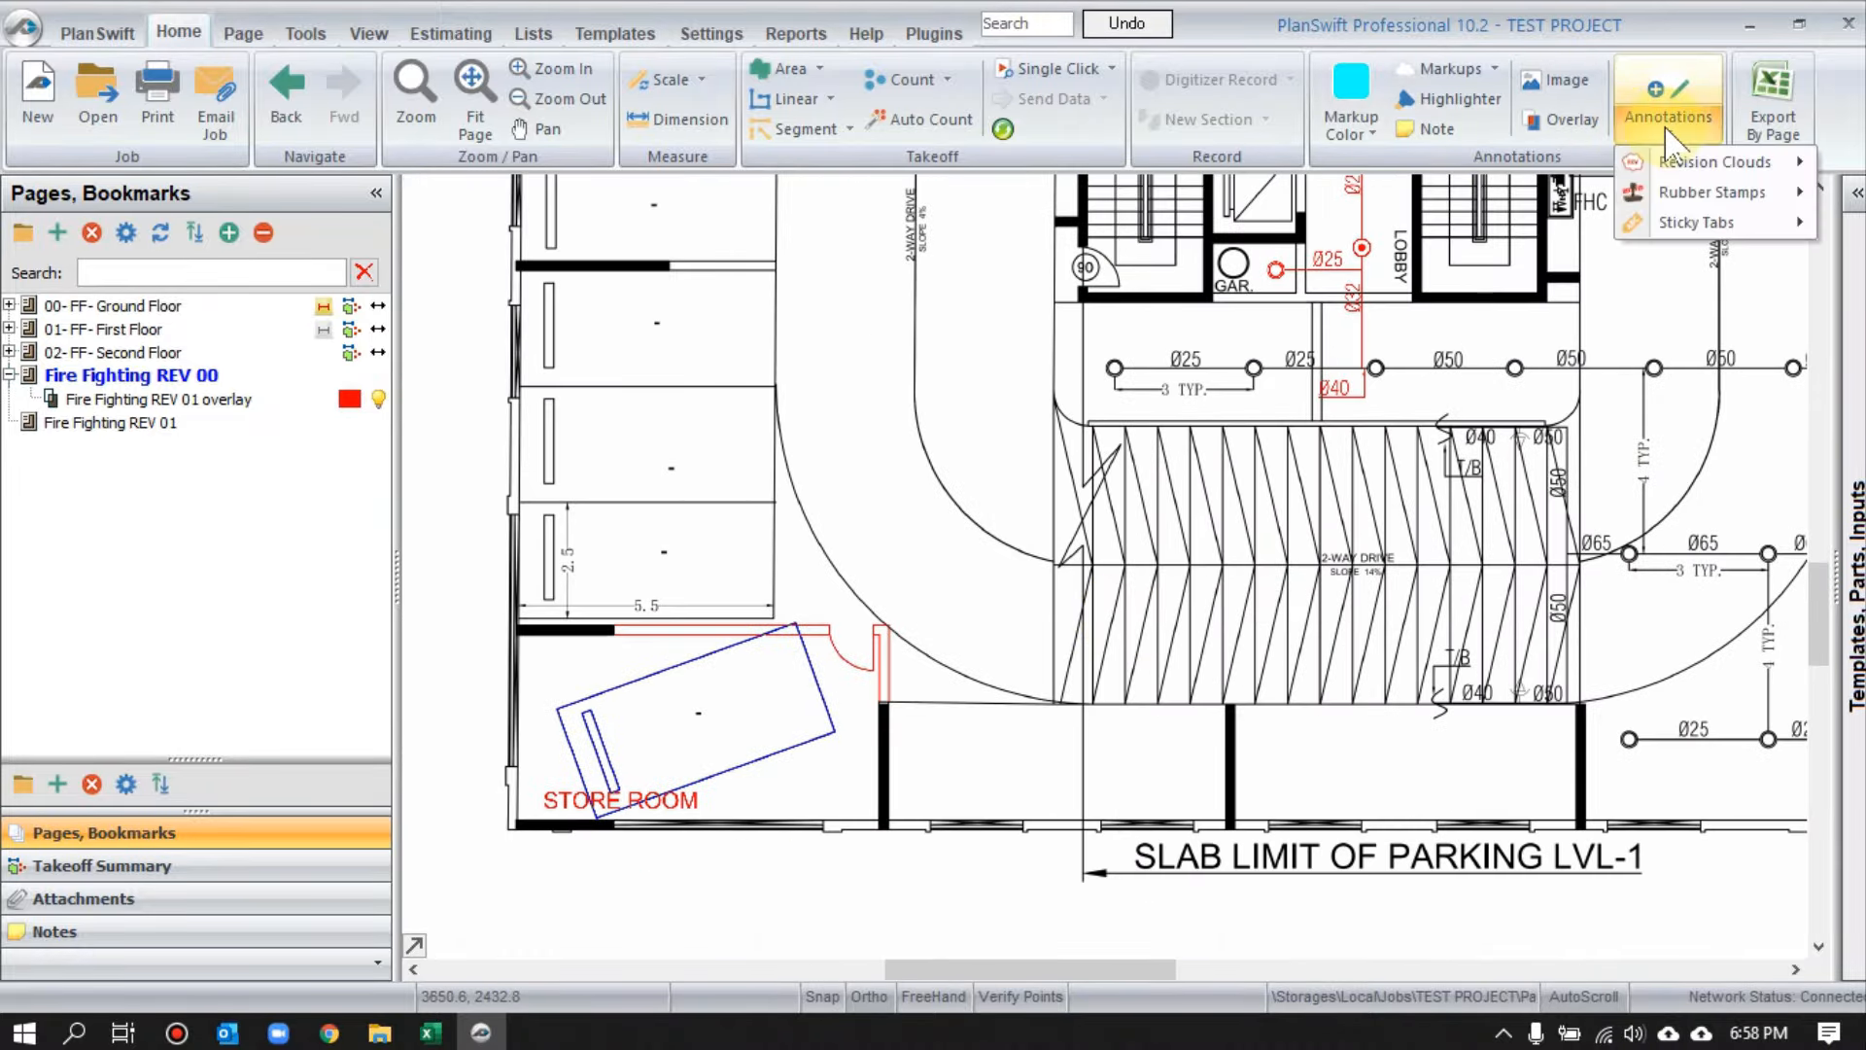
{"action": "mouse_move", "coordinate": [1663, 163]}
{"action": "left_click", "coordinate": [1462, 192]}
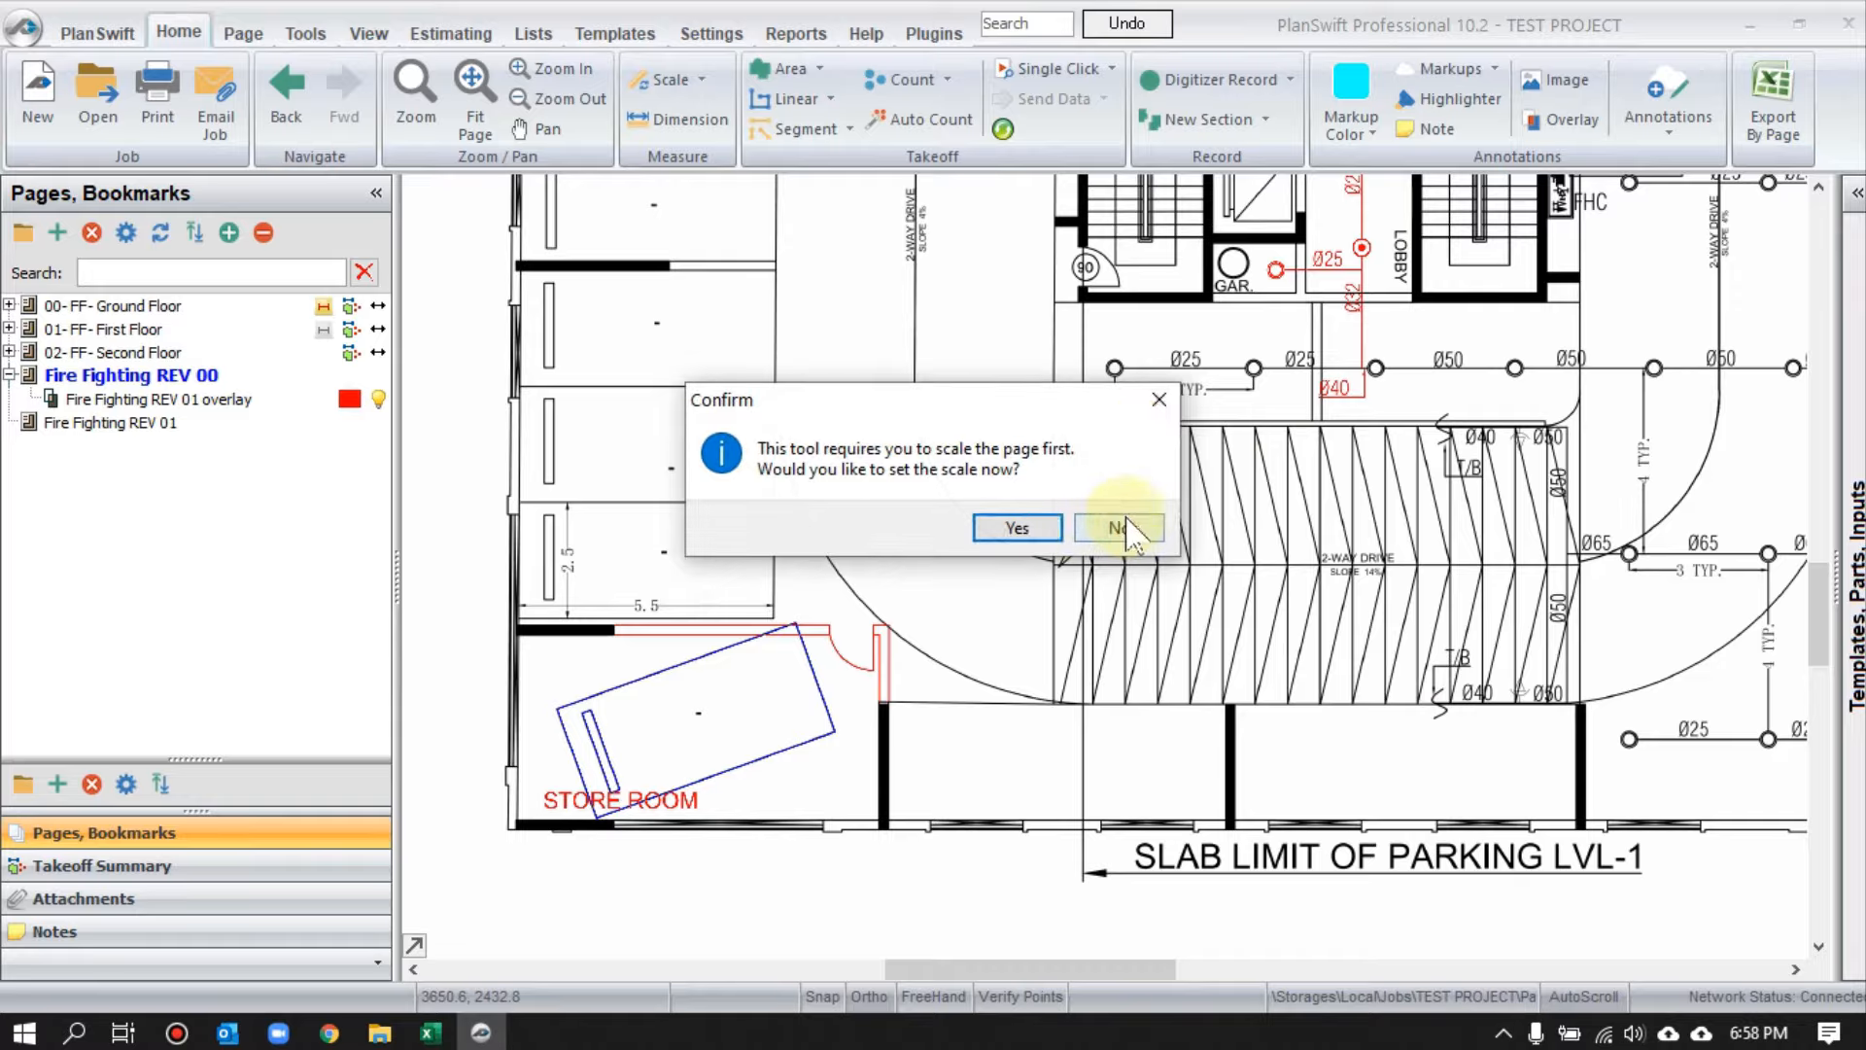
{"action": "left_click", "coordinate": [1117, 528]}
- Expand the takeoff items of the Second Floor and First Floor pages and check the linked quantities in Excel's Fire Fighting BOQ
{"action": "scroll", "coordinate": [1203, 404], "scroll_direction": "down", "scroll_amount": 3}
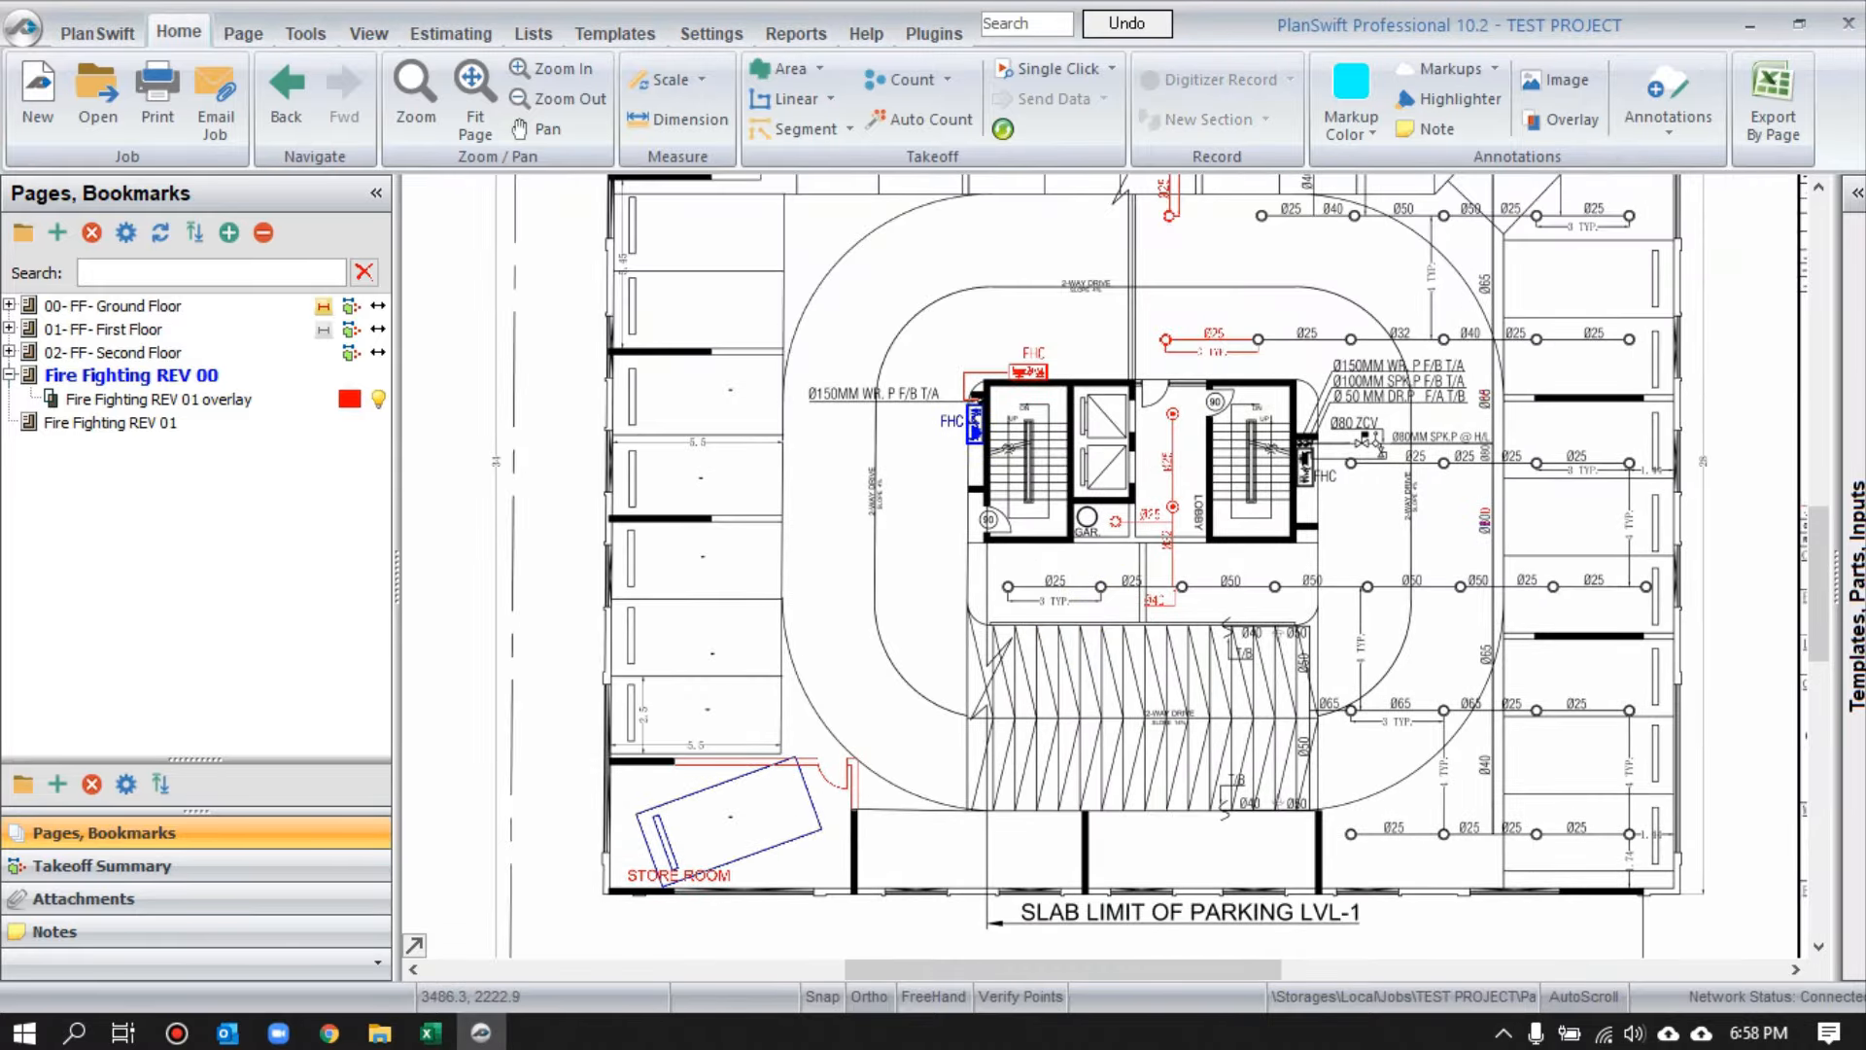
{"action": "left_click_drag", "start_coordinate": [1204, 404], "coordinate": [1138, 584]}
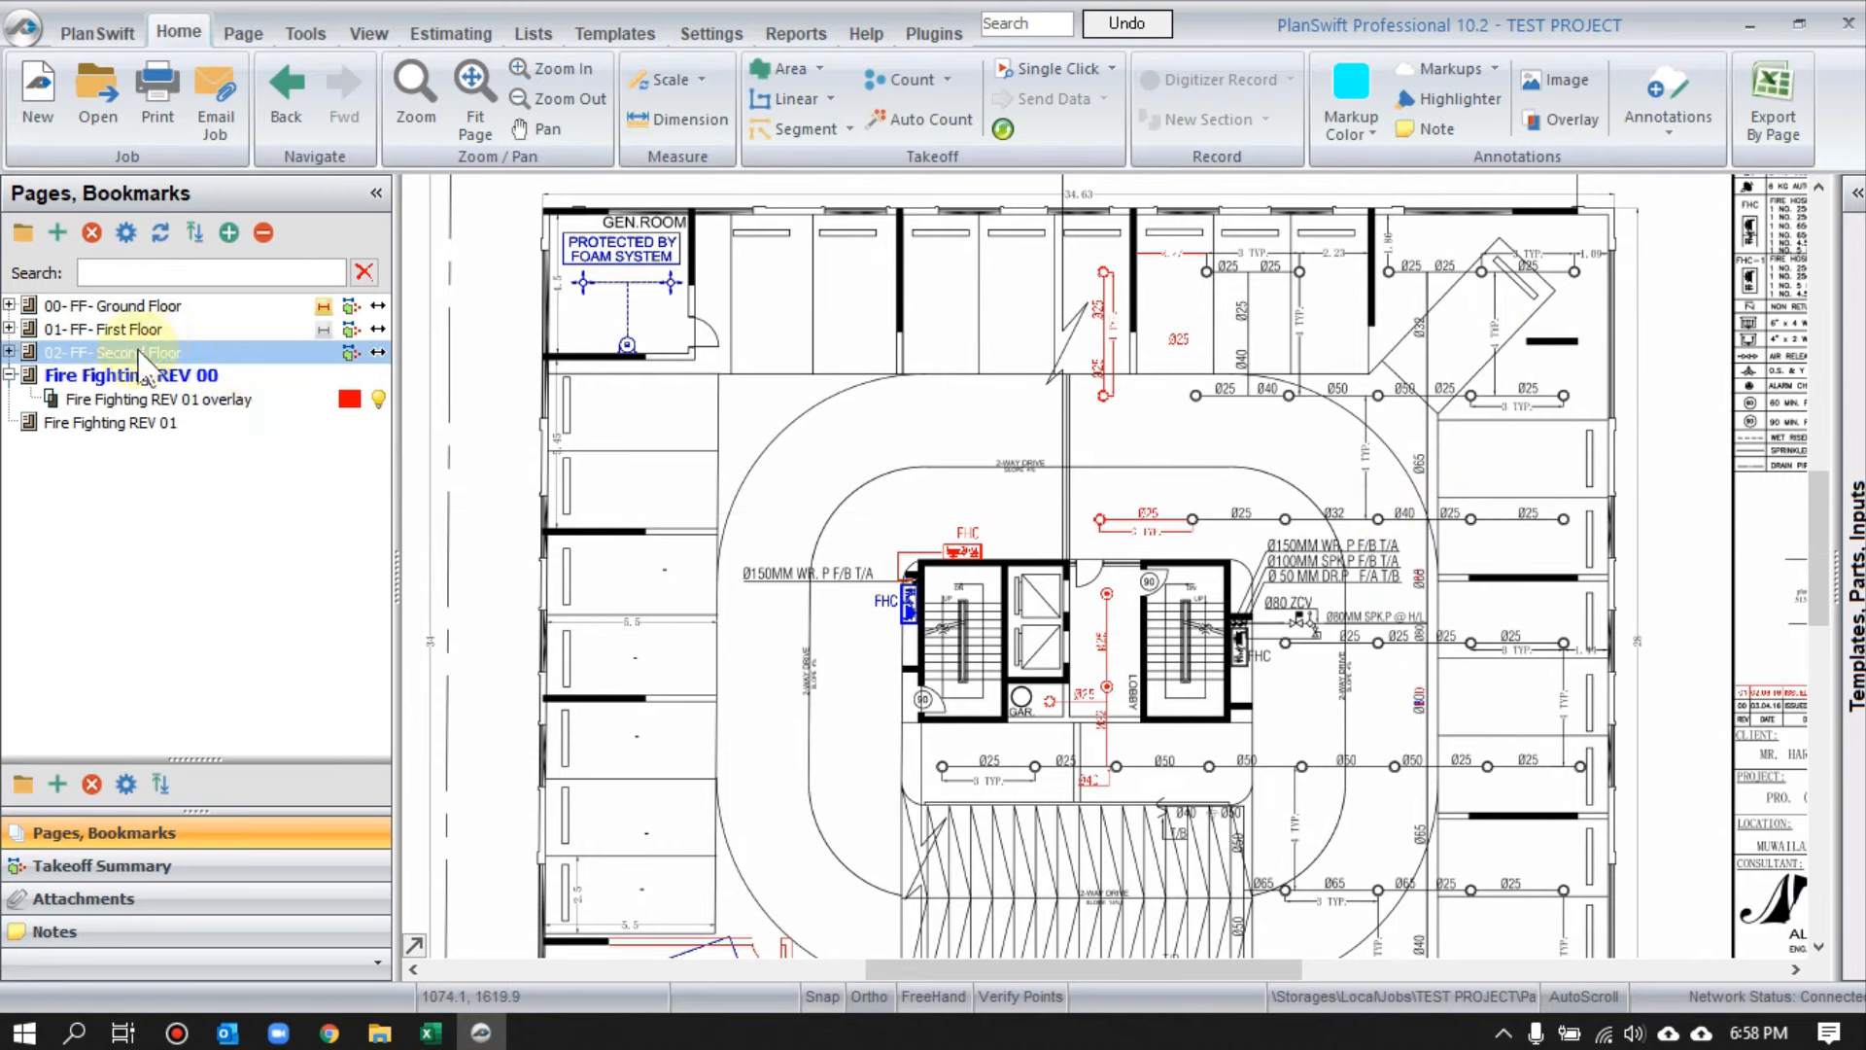
{"action": "left_click", "coordinate": [9, 352]}
{"action": "left_click", "coordinate": [9, 328]}
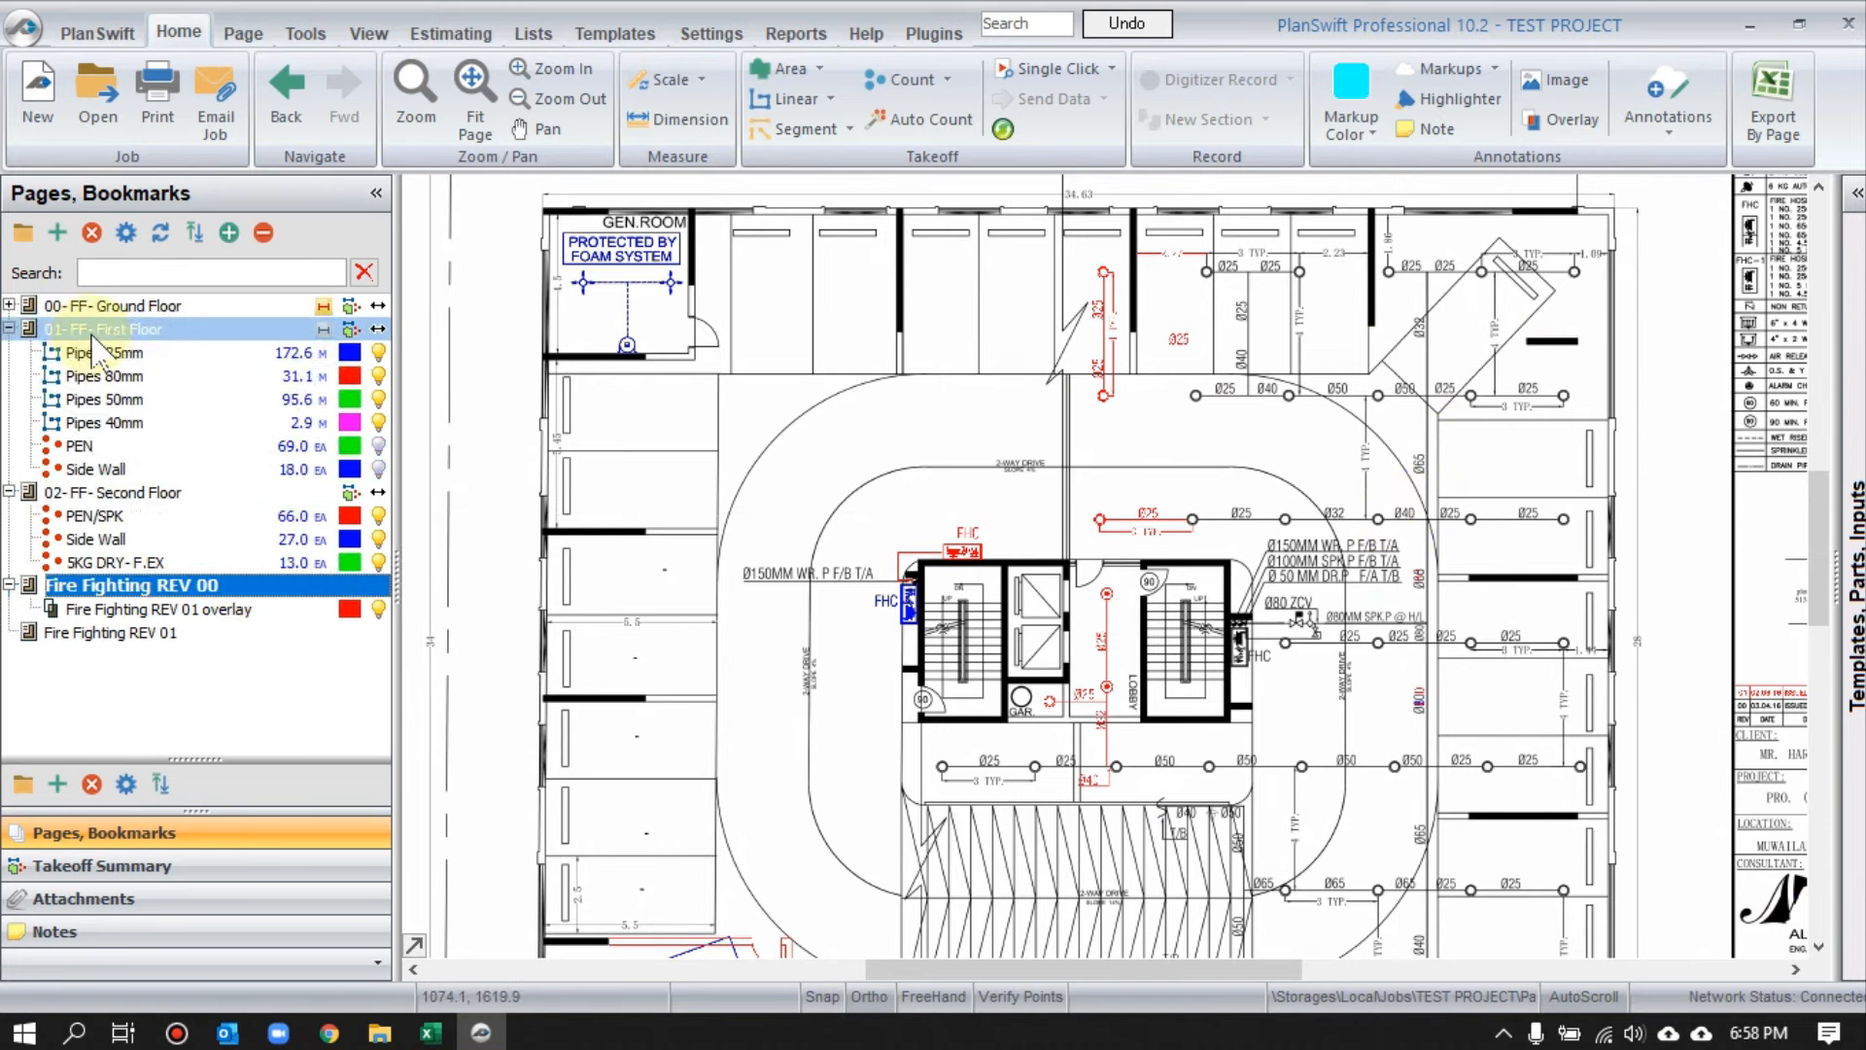
{"action": "left_click", "coordinate": [431, 1032]}
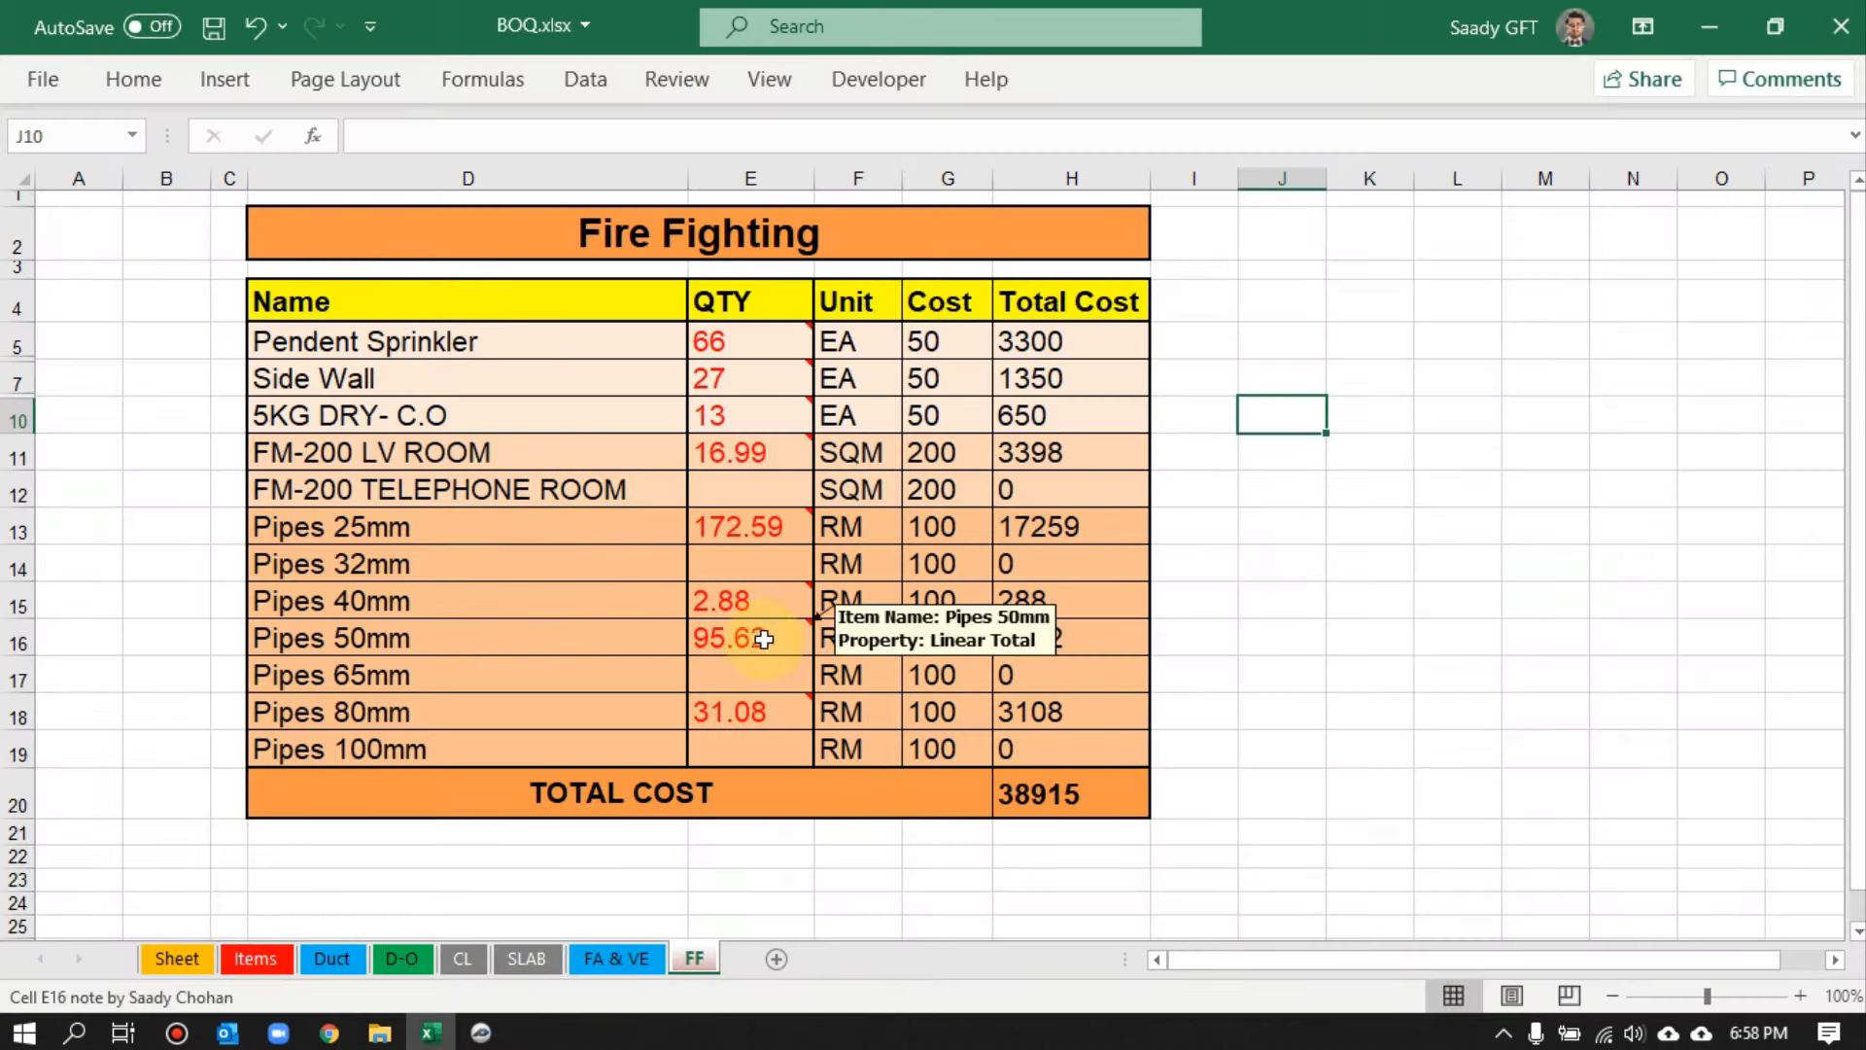
- In PlanSwift, delete a group of 25 mm pipe segments on the First Floor plan and check the linked quantity in Excel's Fire Fighting BOQ
{"action": "left_click", "coordinate": [480, 1032]}
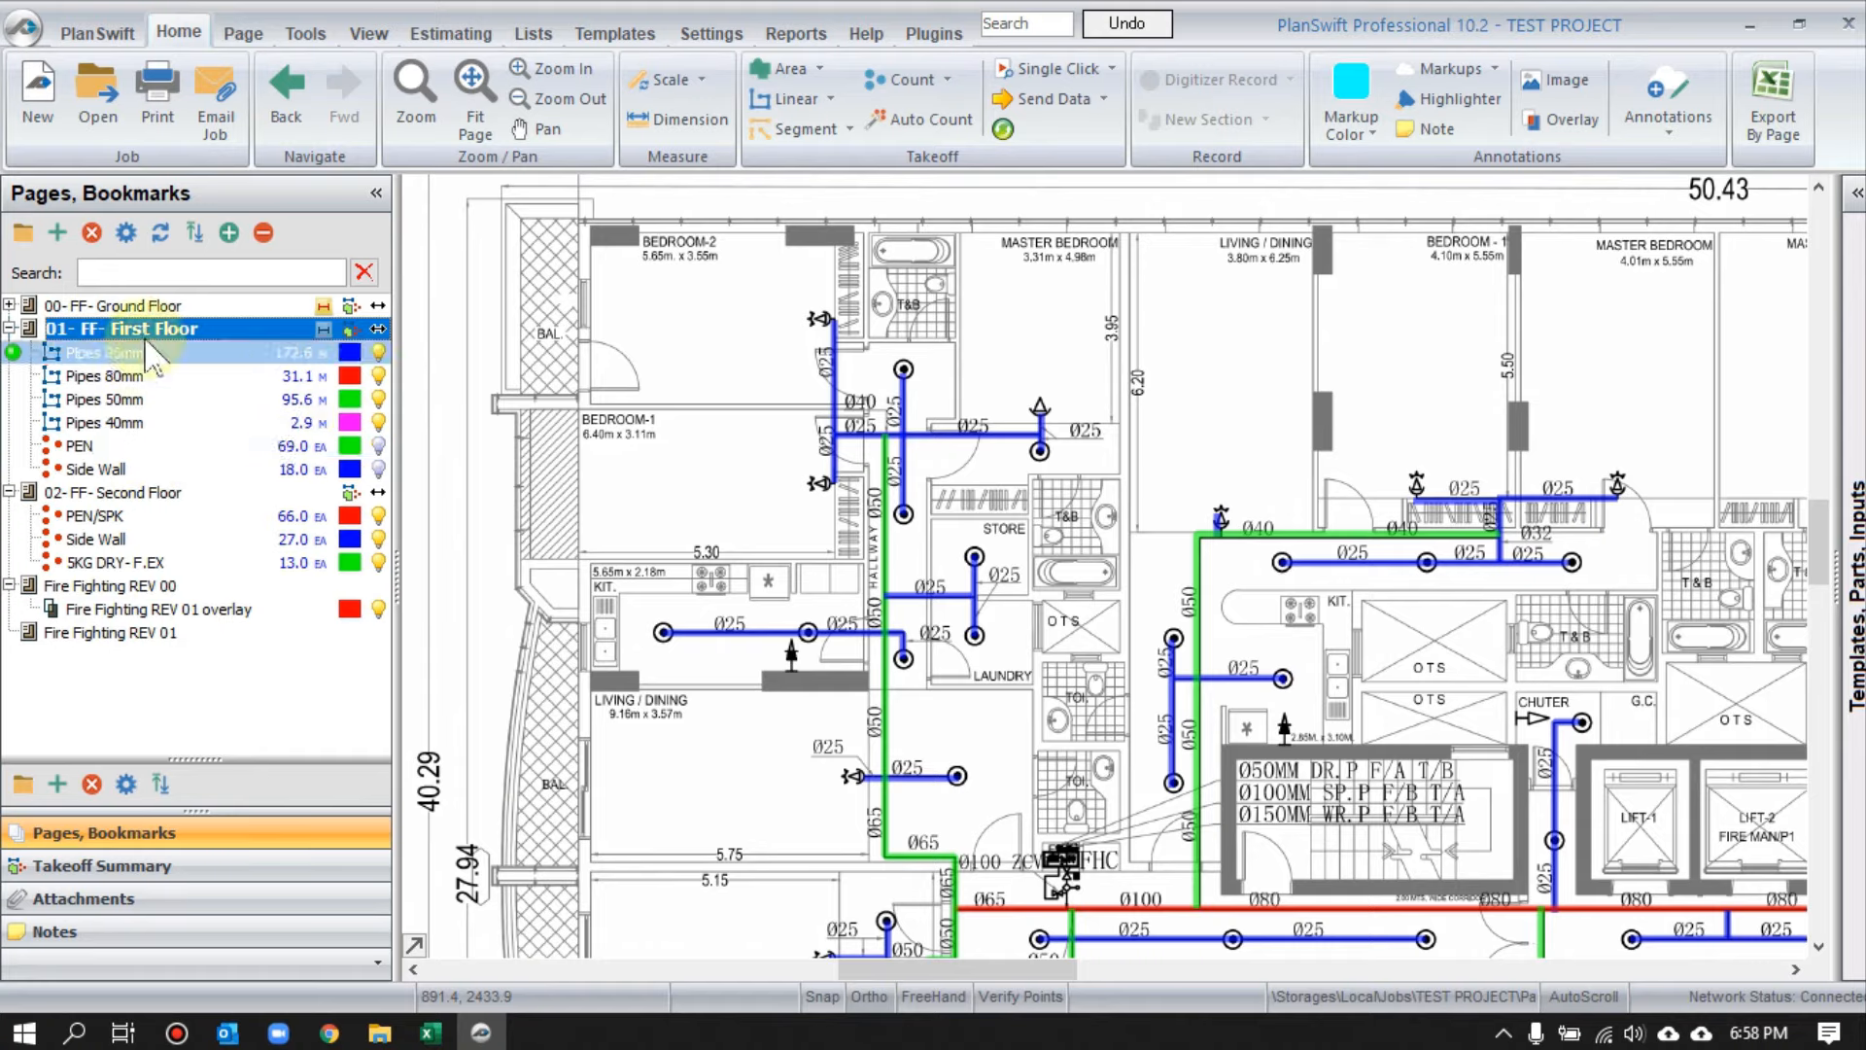
{"action": "left_click_drag", "start_coordinate": [603, 271], "coordinate": [1093, 768]}
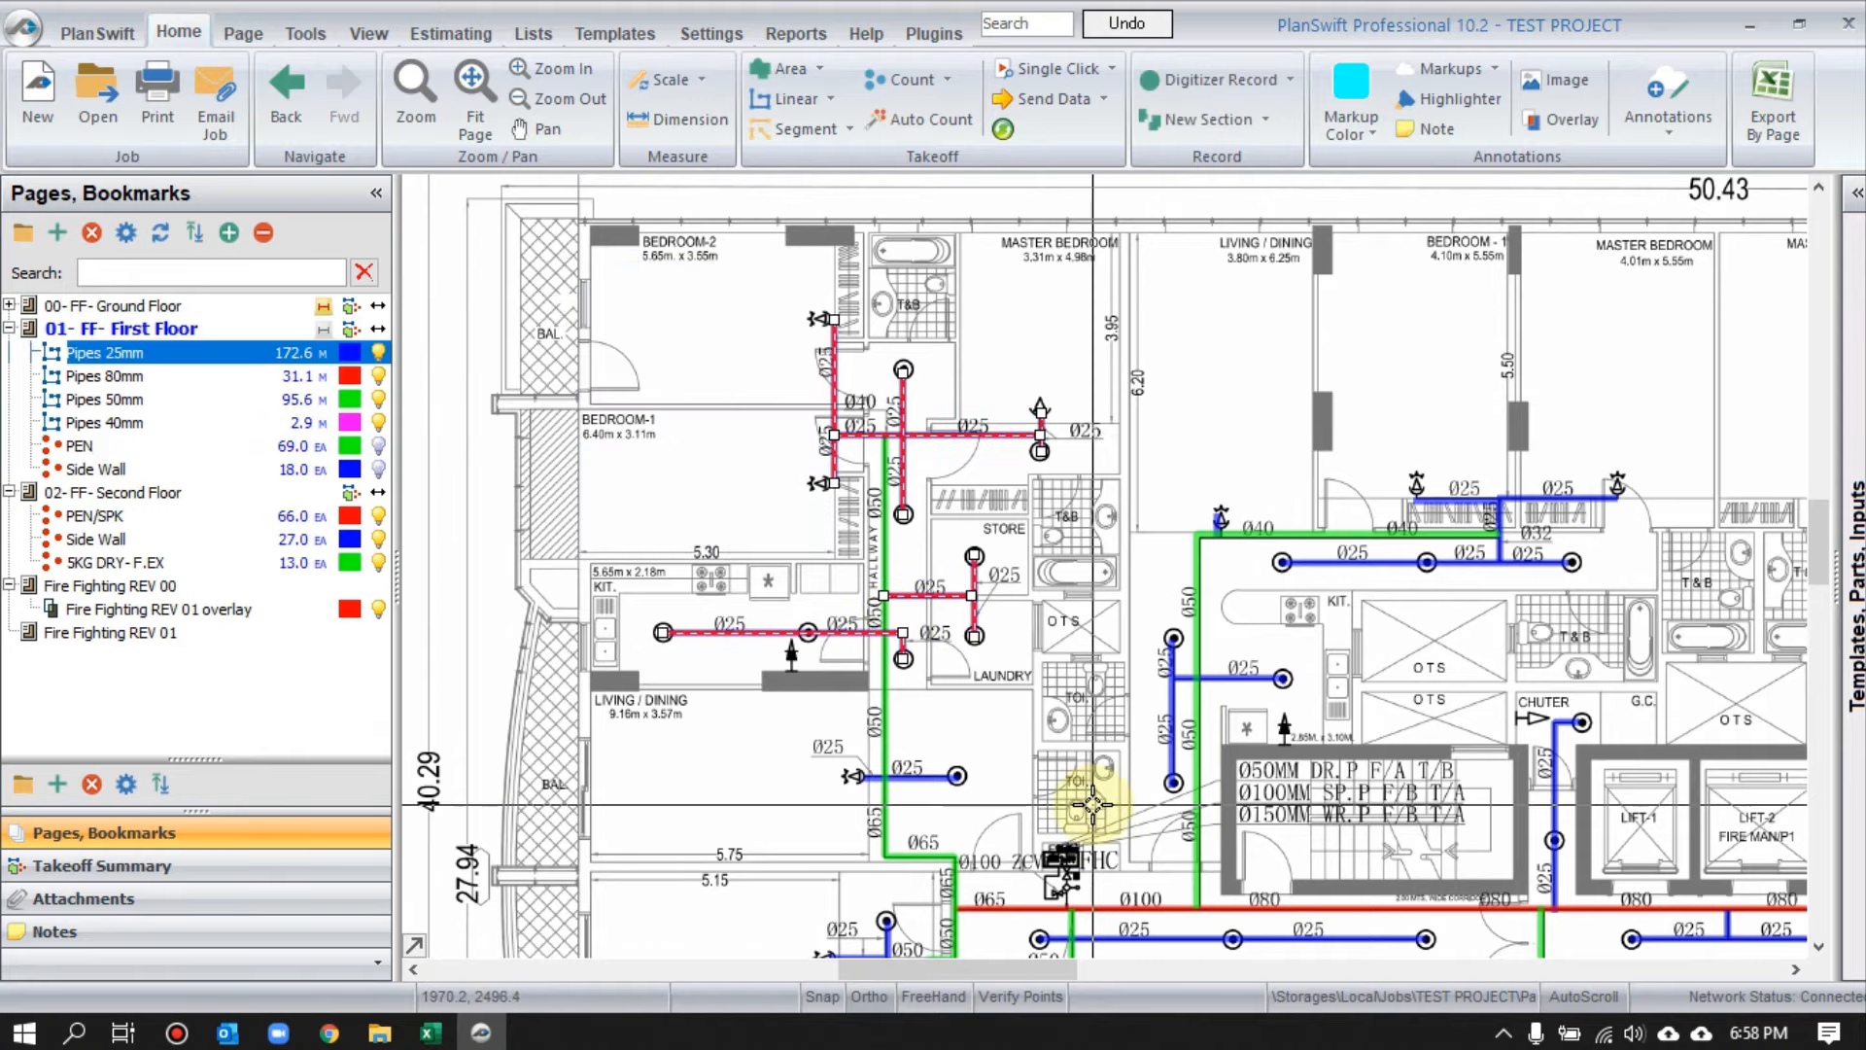
{"action": "left_click", "coordinate": [688, 375]}
{"action": "scroll", "coordinate": [692, 349], "scroll_direction": "down", "scroll_amount": 1}
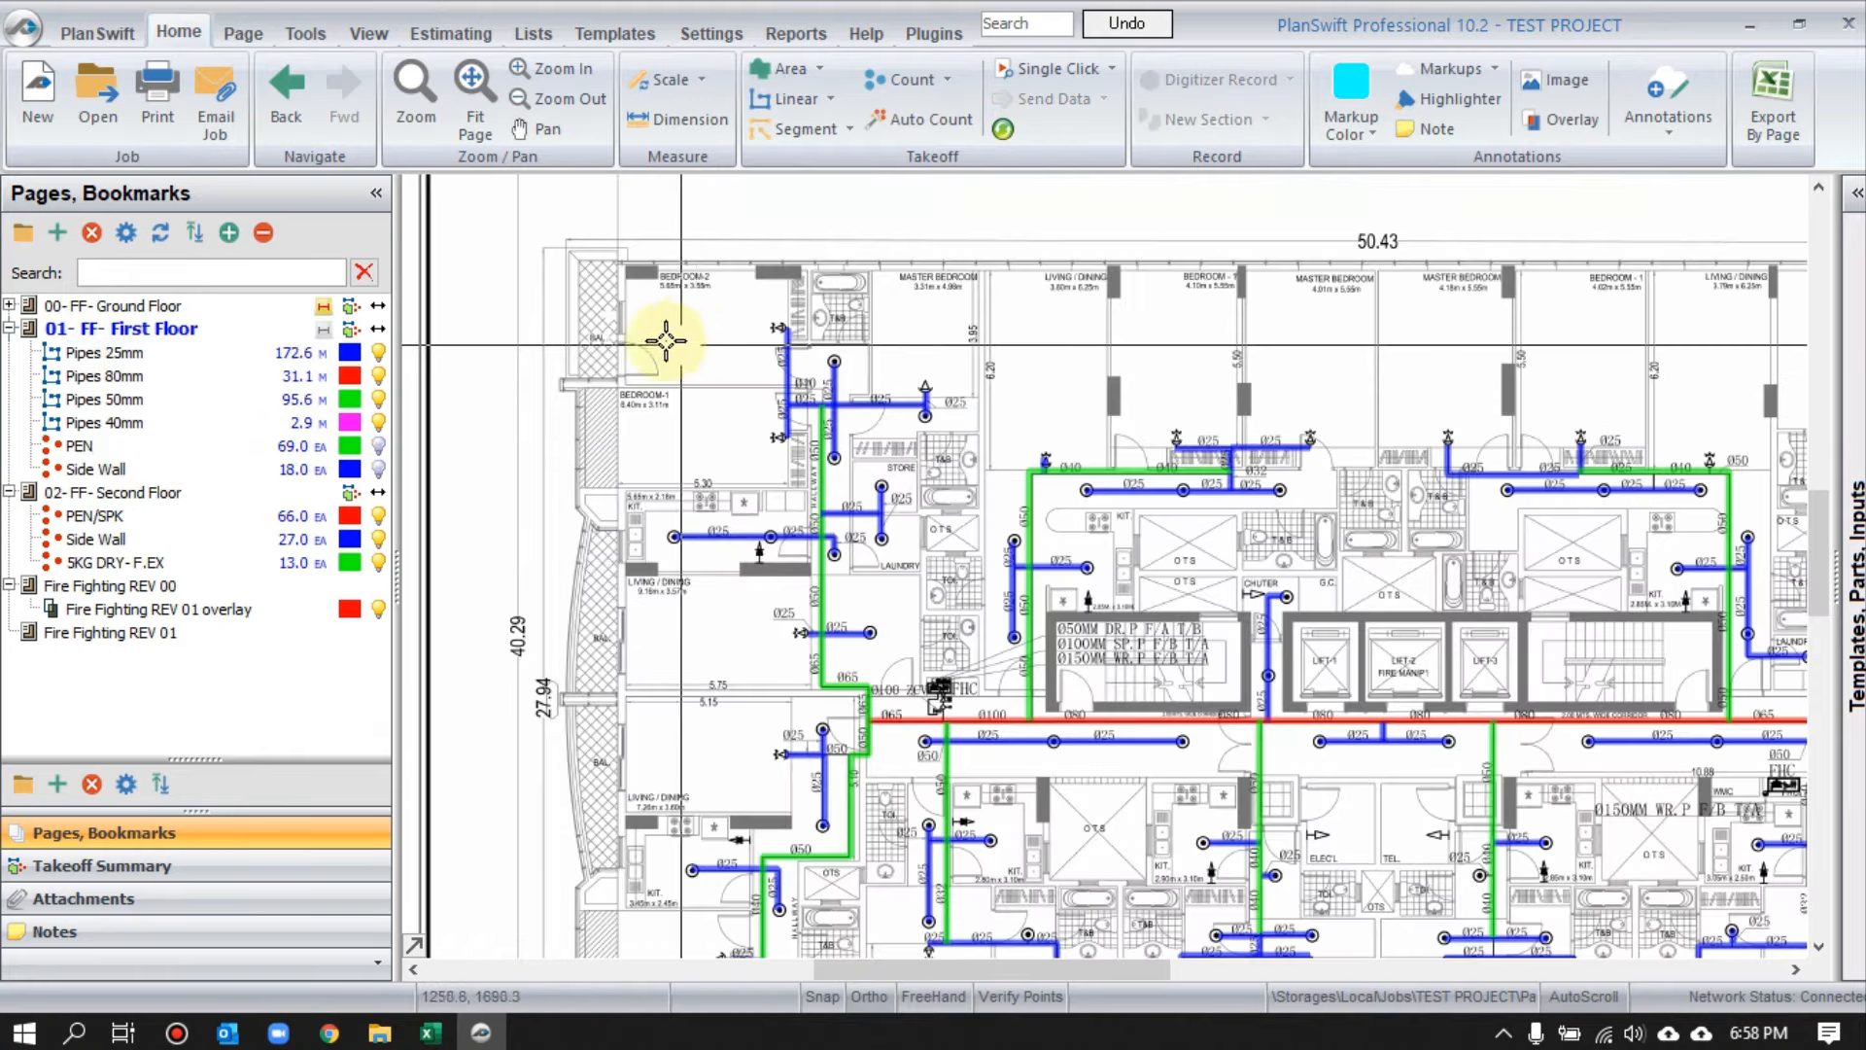
{"action": "left_click_drag", "start_coordinate": [580, 265], "coordinate": [1375, 681]}
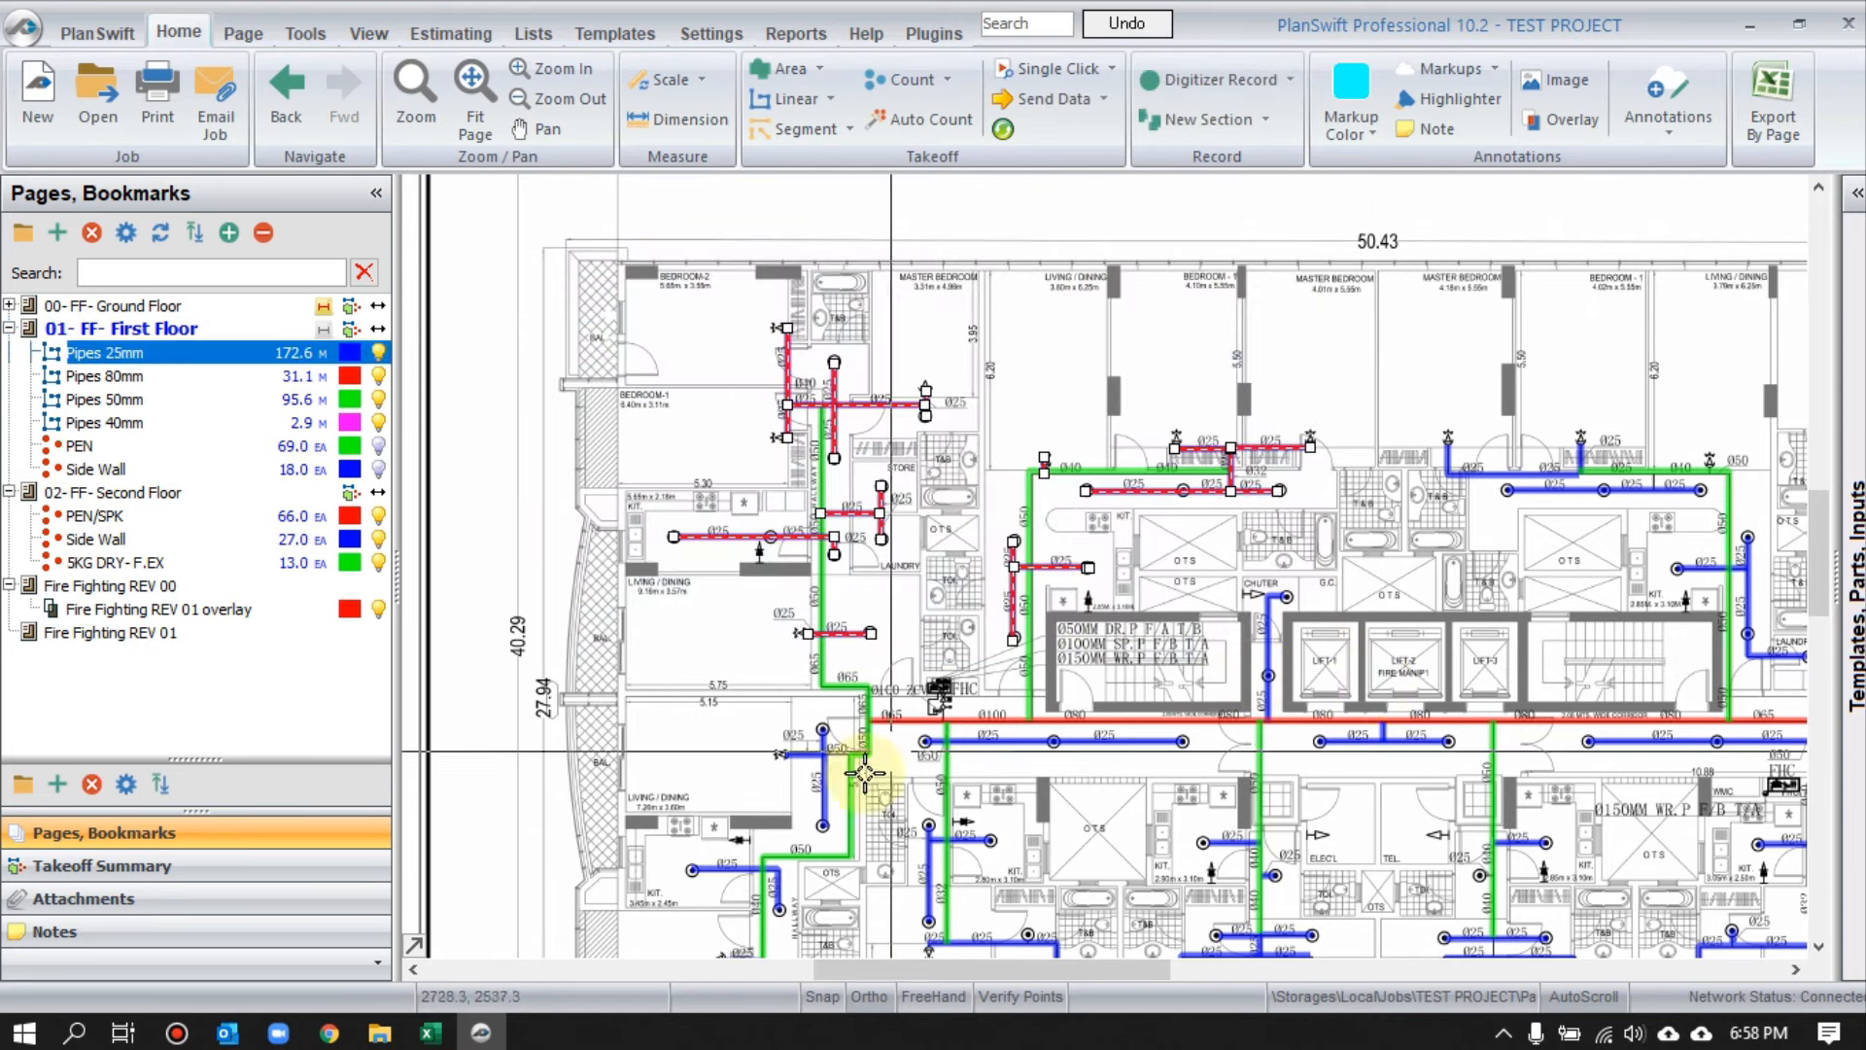
{"action": "left_click", "coordinate": [504, 1034]}
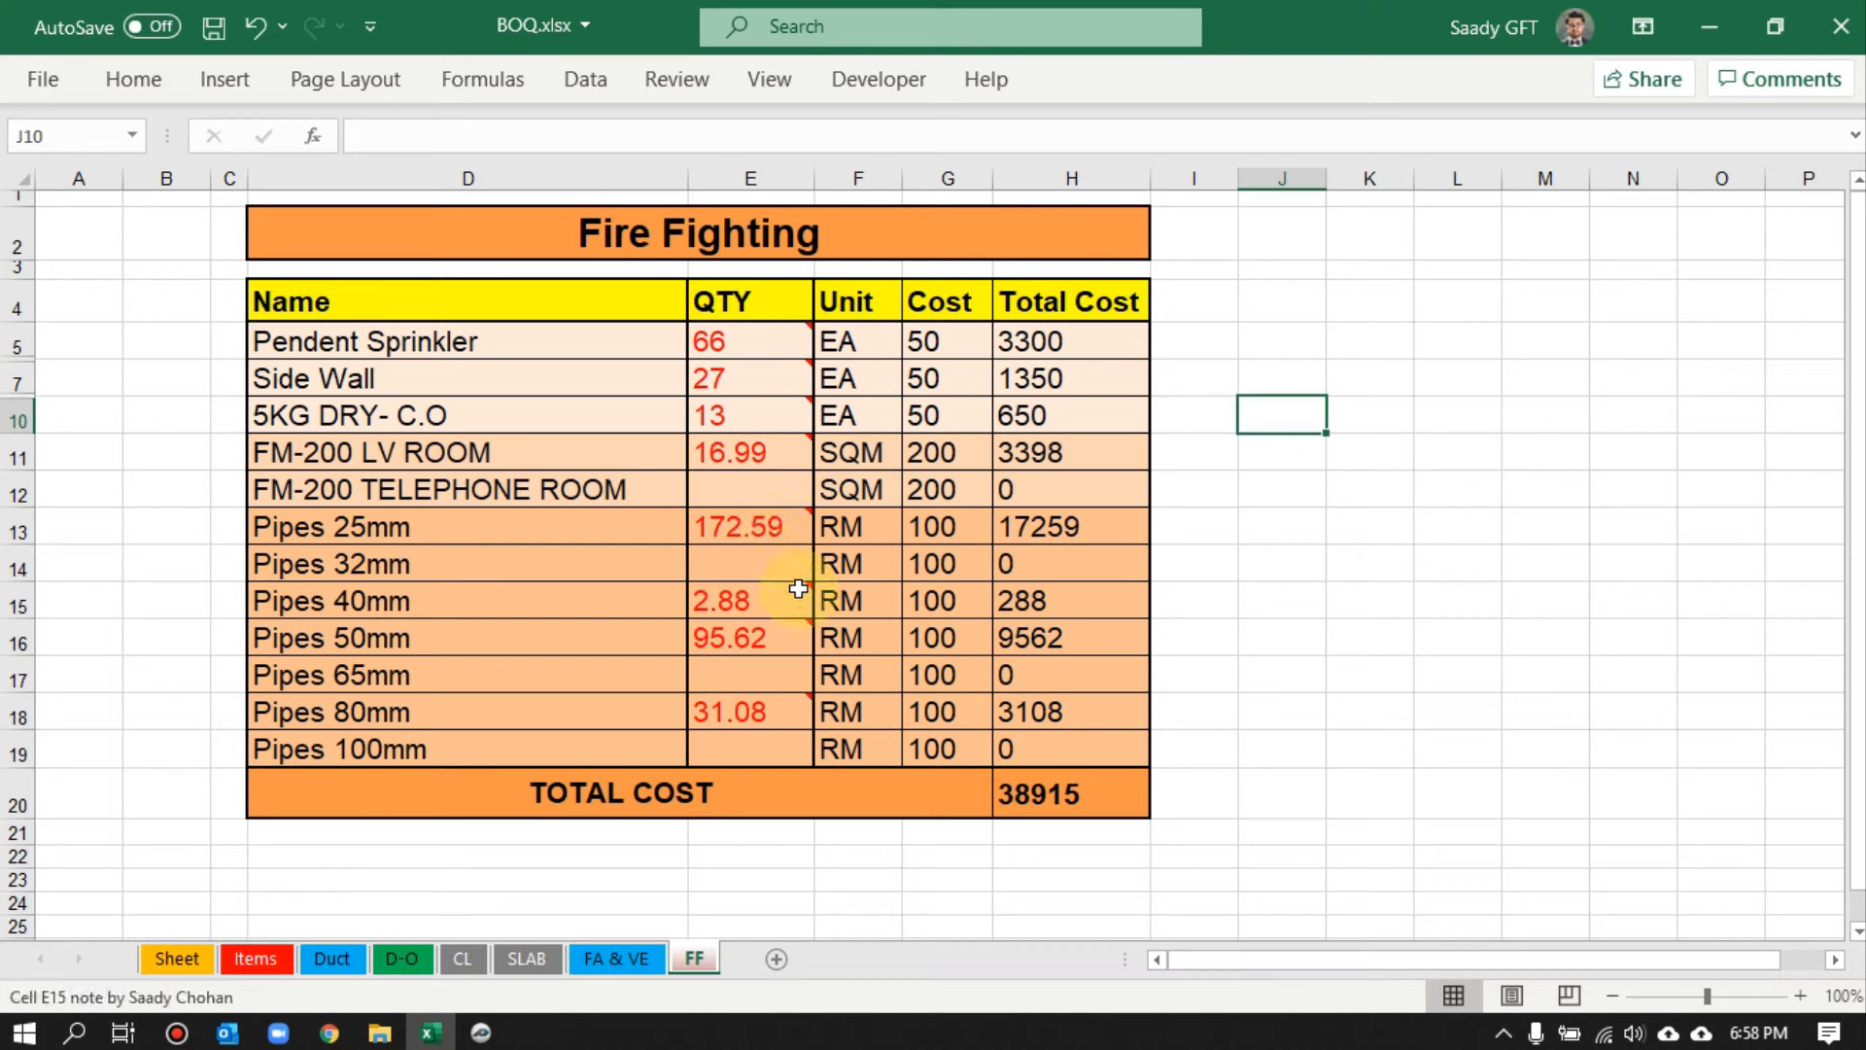
{"action": "left_click", "coordinate": [494, 1029]}
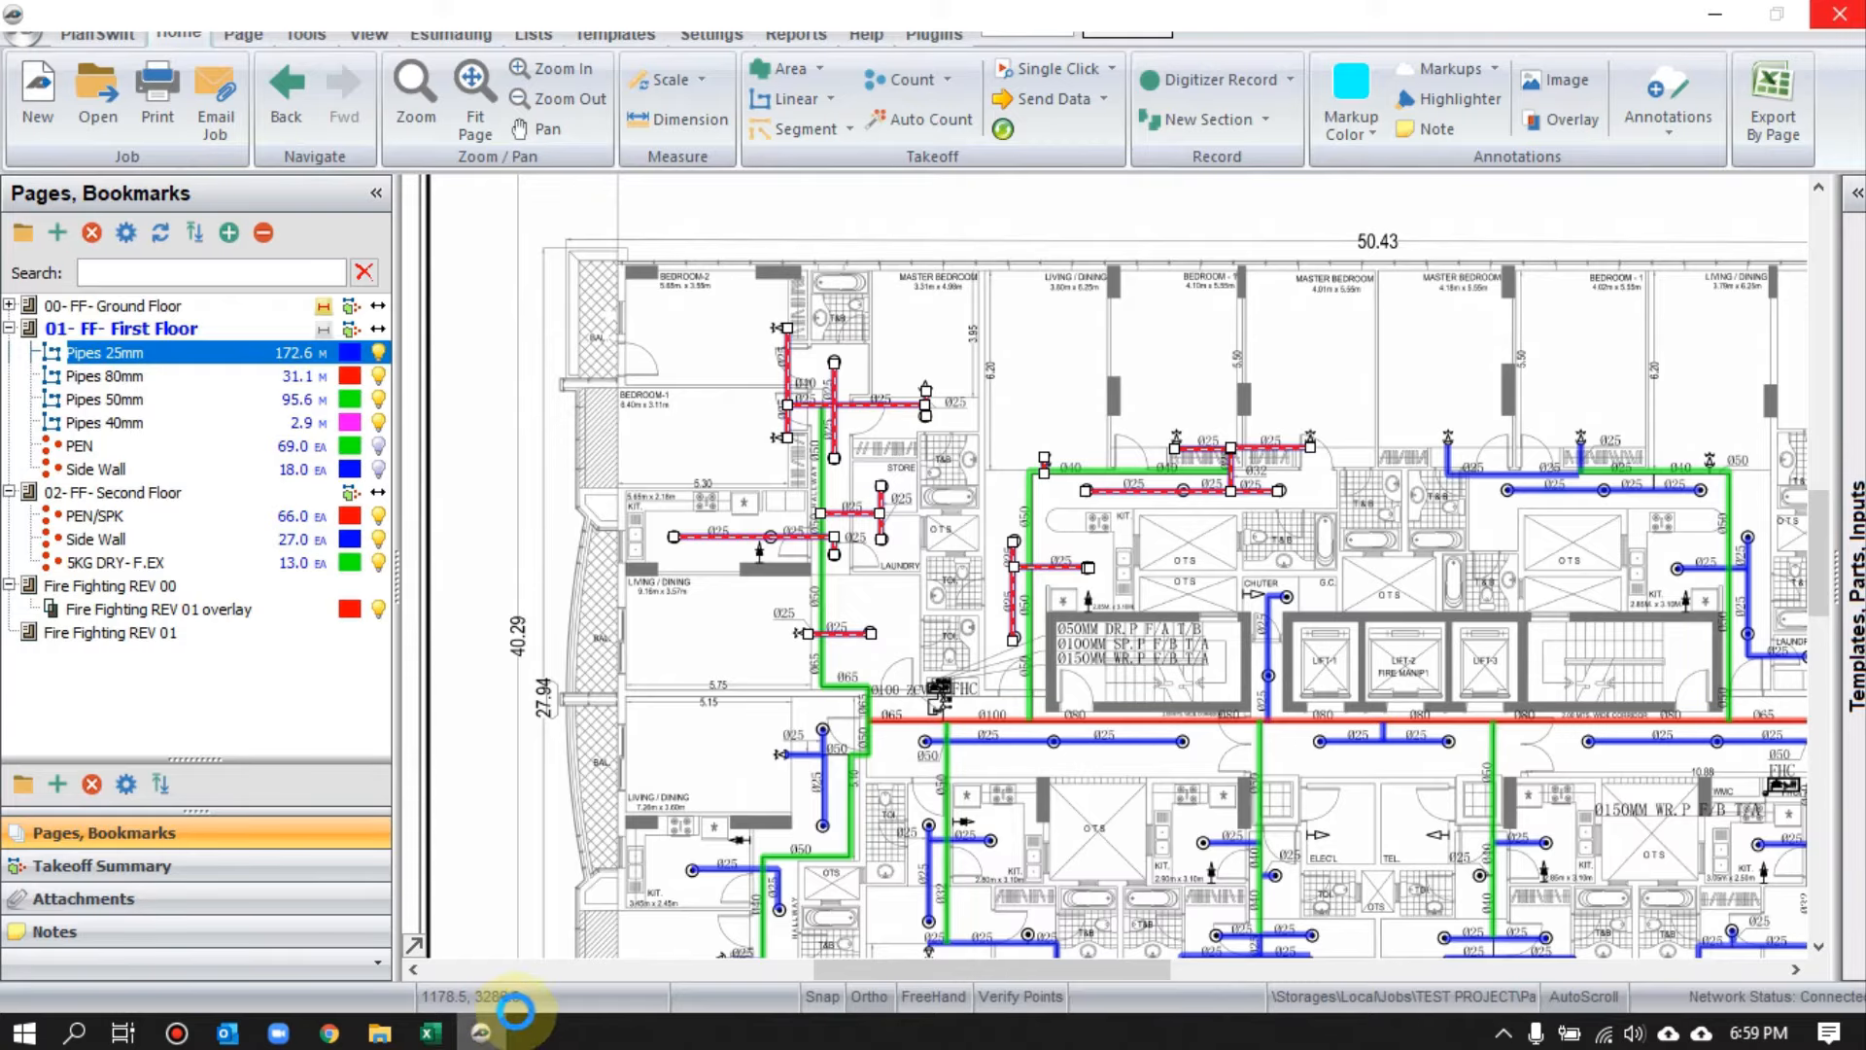
{"action": "left_click", "coordinate": [427, 1033]}
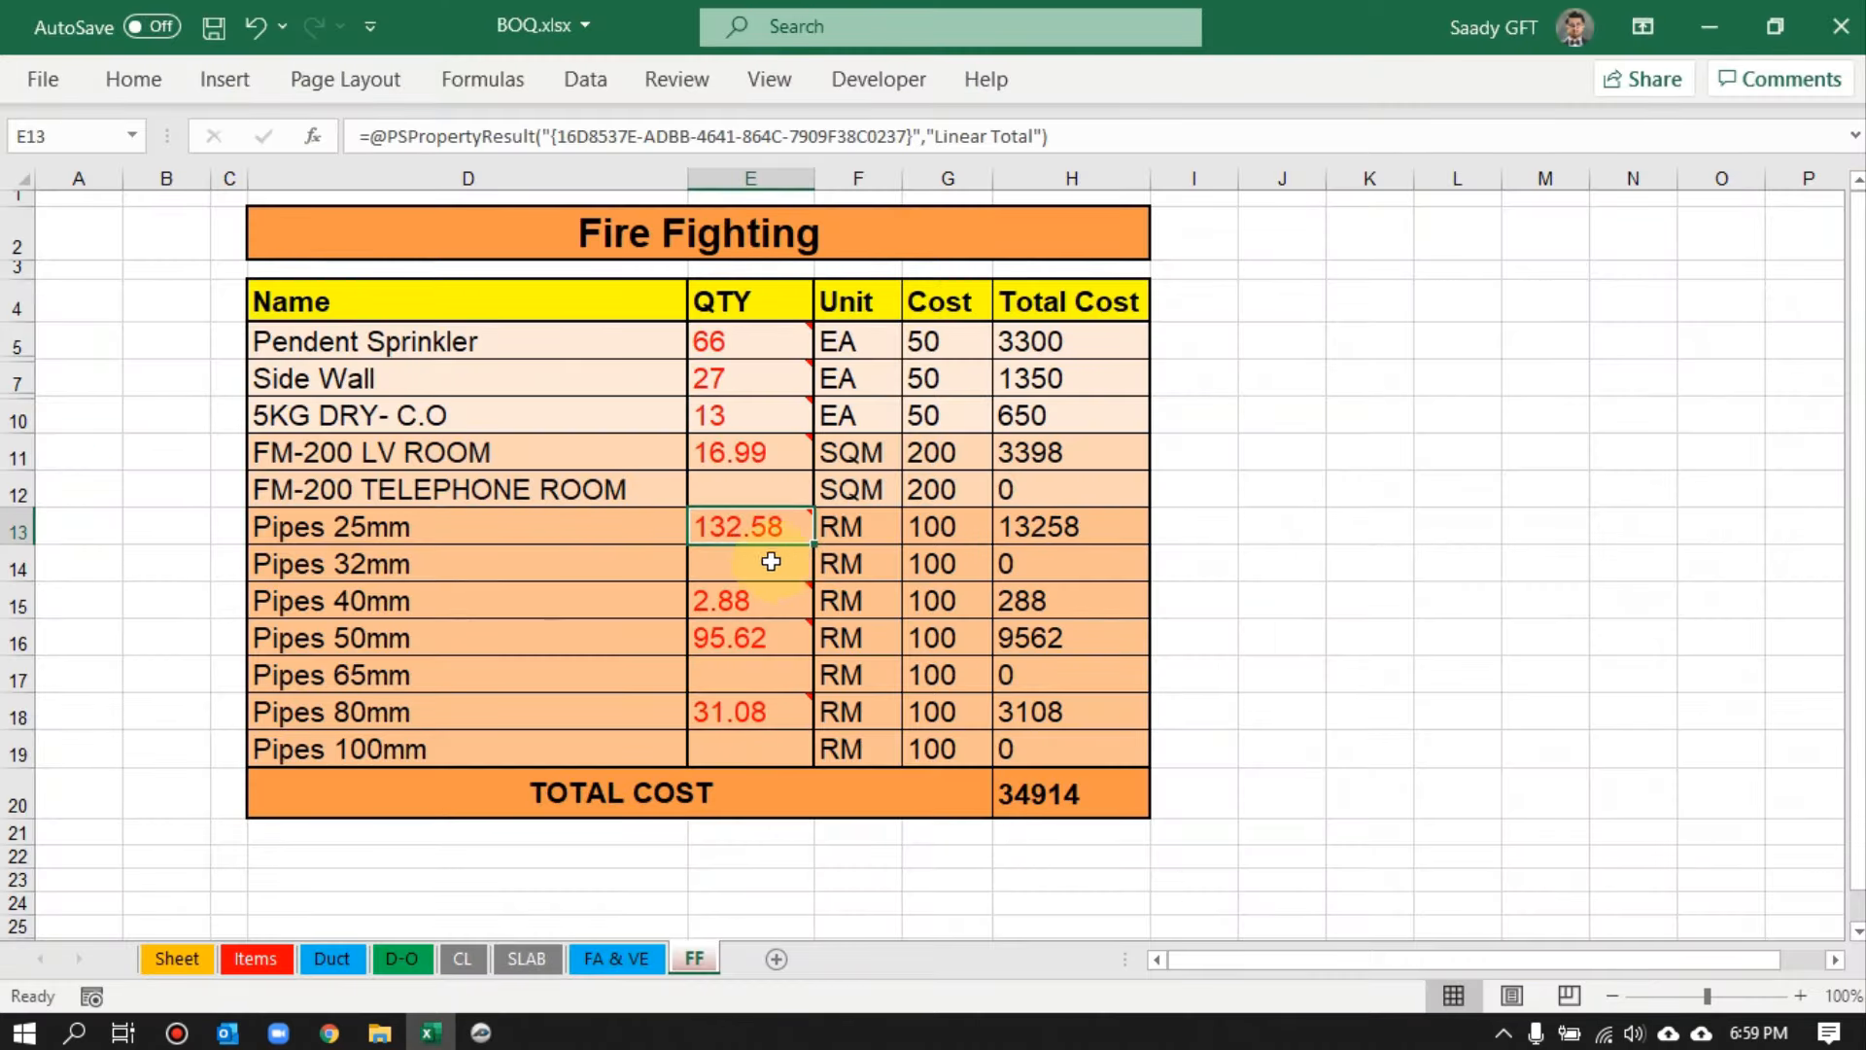
- Undo the deletion of the 25 mm pipe segments in PlanSwift and recheck the linked pipe quantity in the Excel BOQ
{"action": "left_click", "coordinate": [481, 1032]}
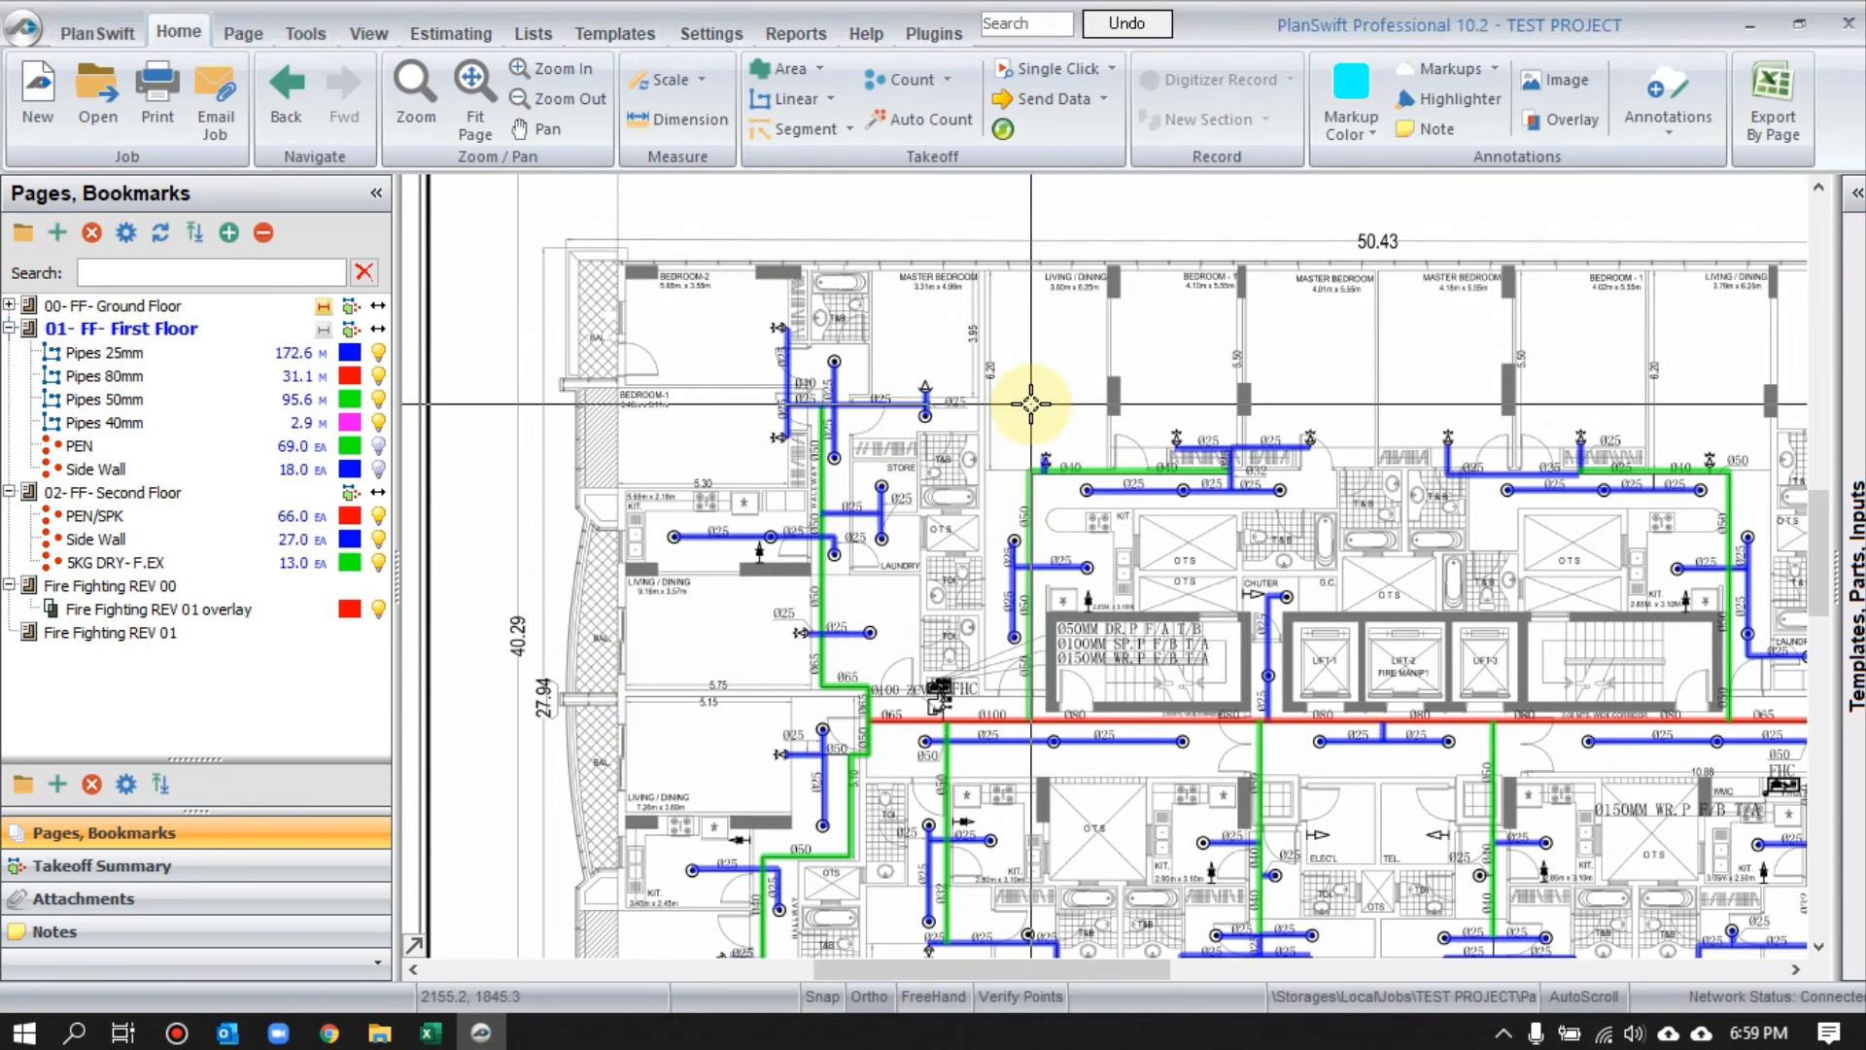
{"action": "scroll", "coordinate": [1012, 386], "scroll_direction": "up", "scroll_amount": 2}
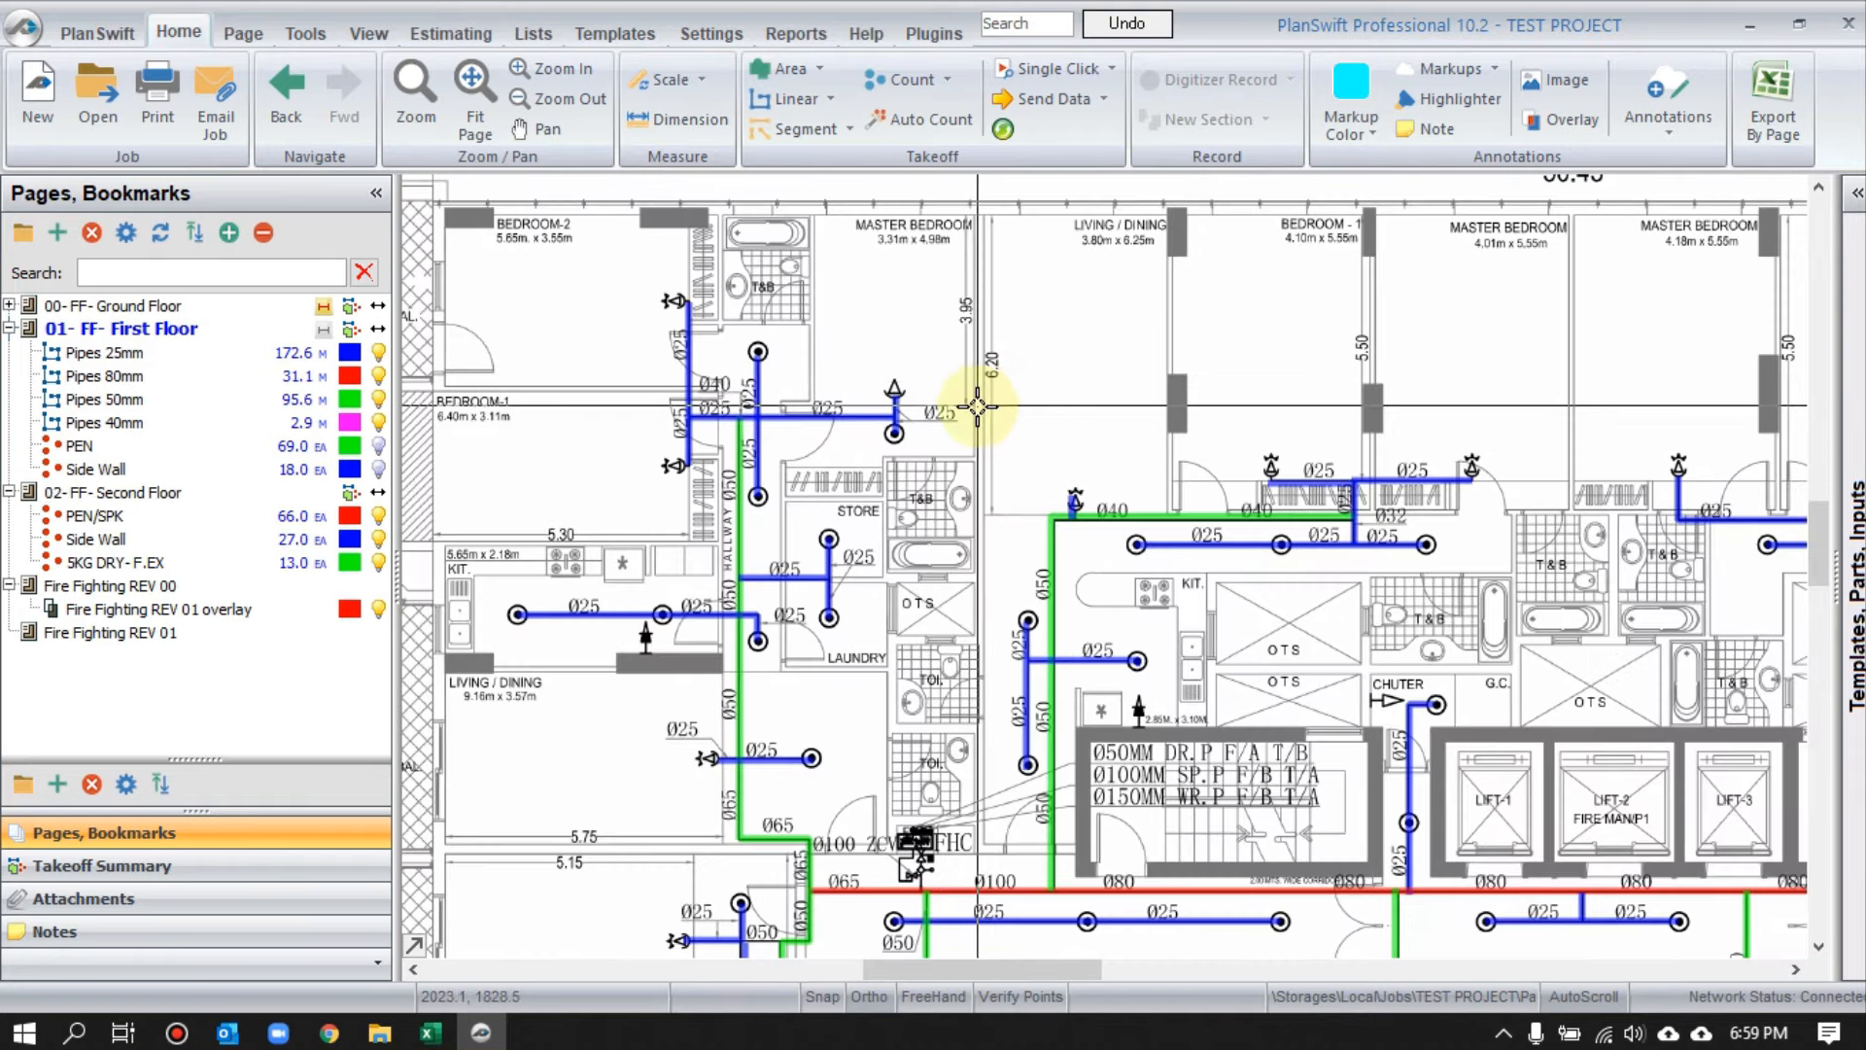
{"action": "left_click", "coordinate": [455, 1030]}
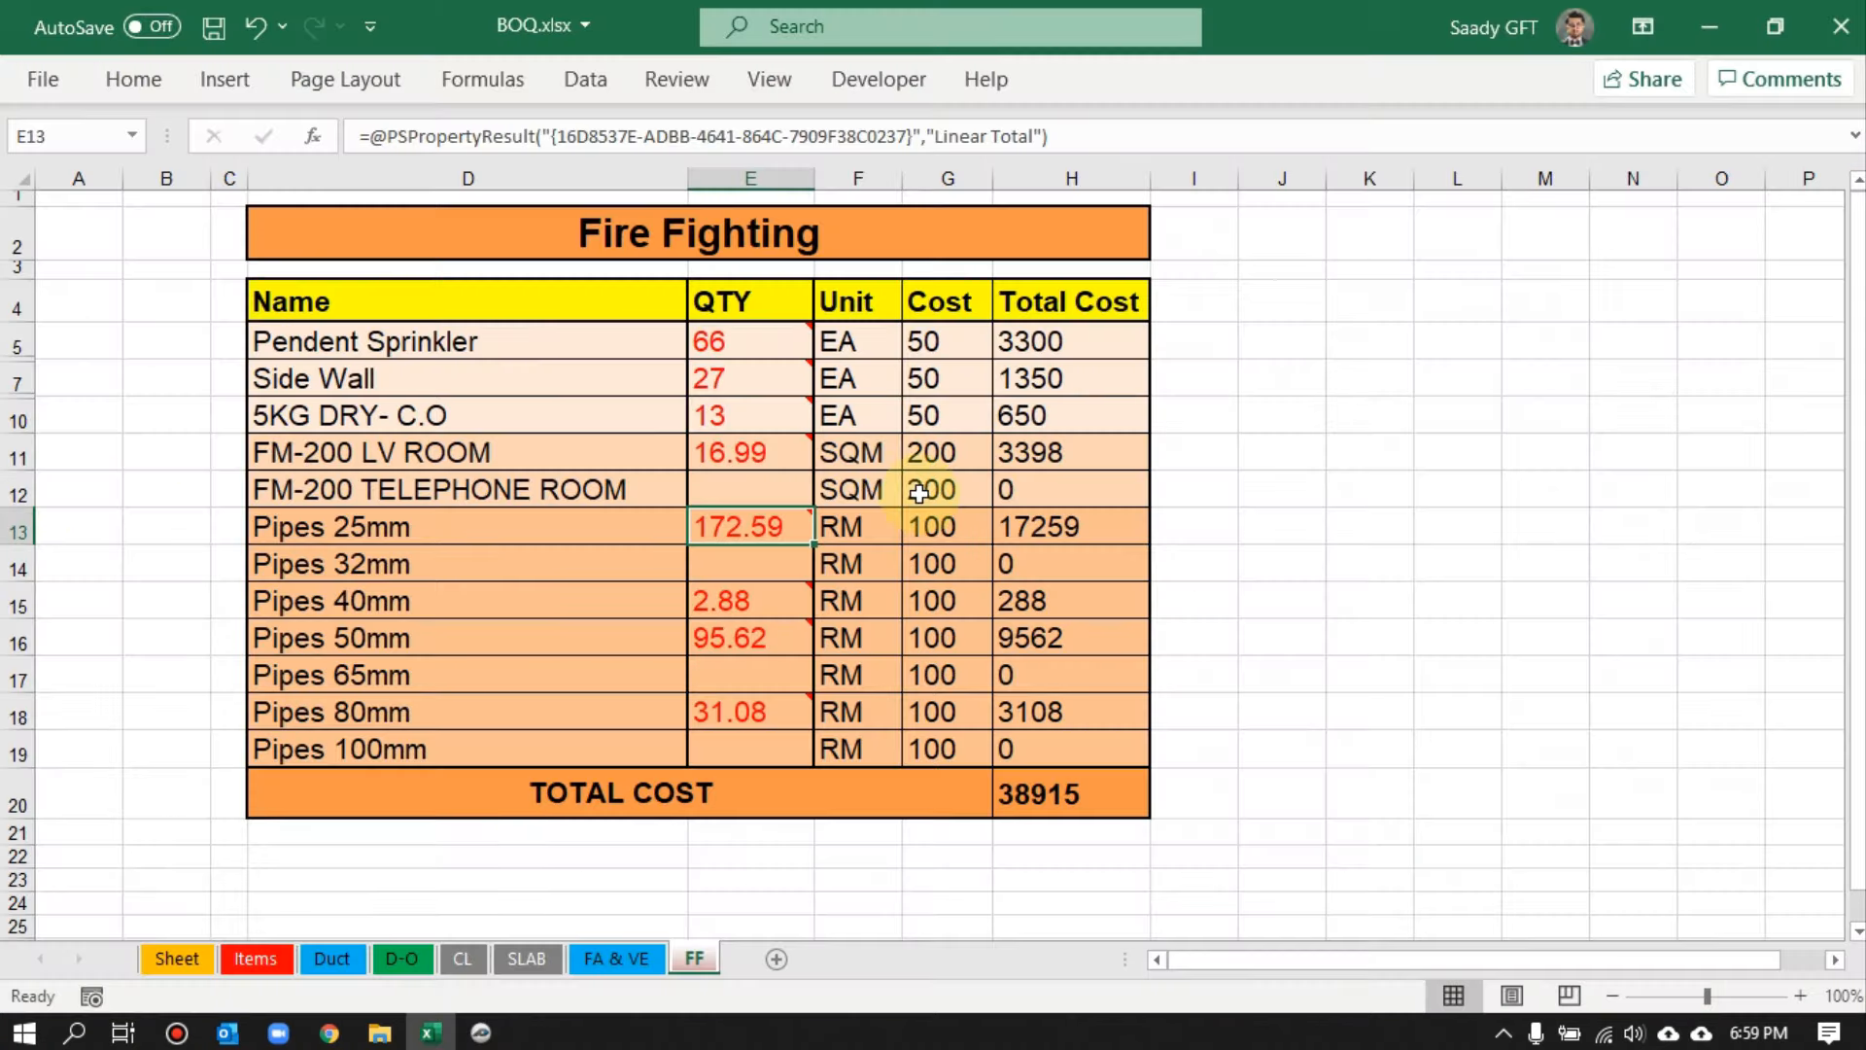
- Examine the linked formulas in the quantity column of the Fire Fighting BOQ, including the Side Wall quantity
{"action": "left_click", "coordinate": [1471, 403]}
{"action": "left_click_drag", "start_coordinate": [748, 341], "coordinate": [768, 702]}
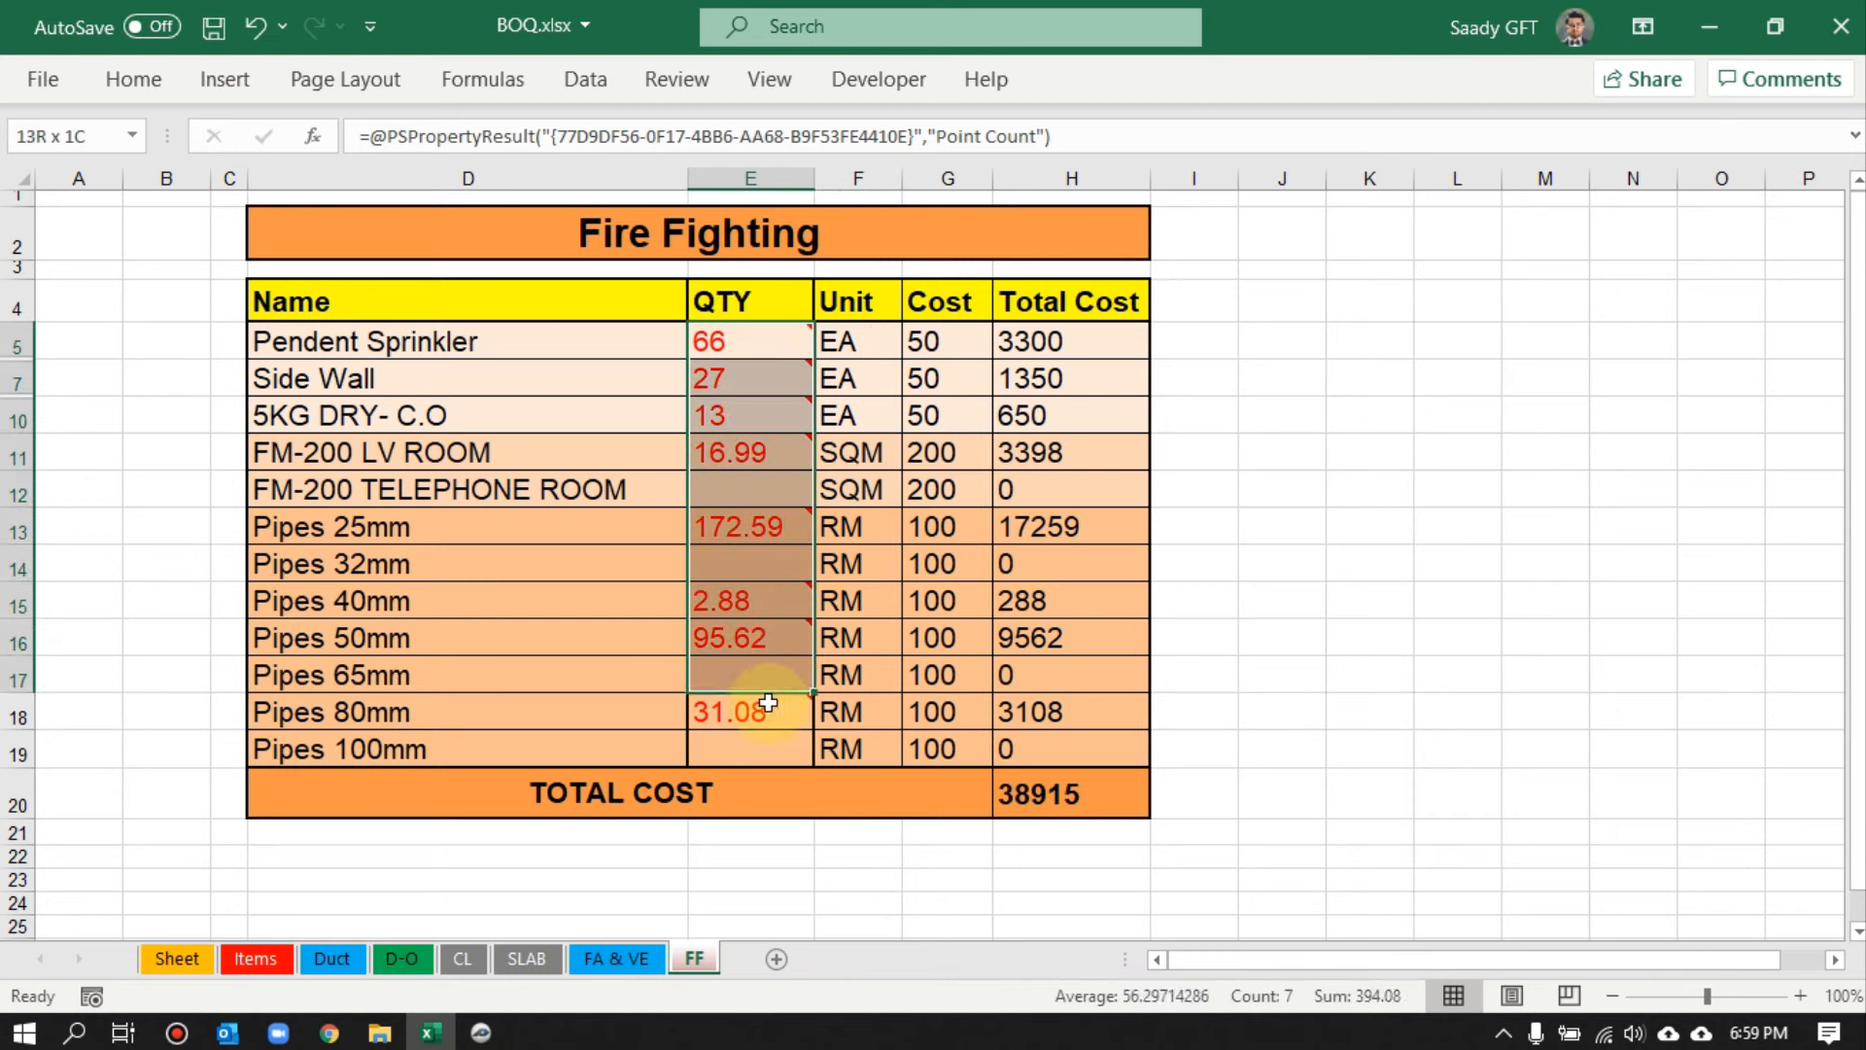
{"action": "left_click", "coordinate": [749, 368]}
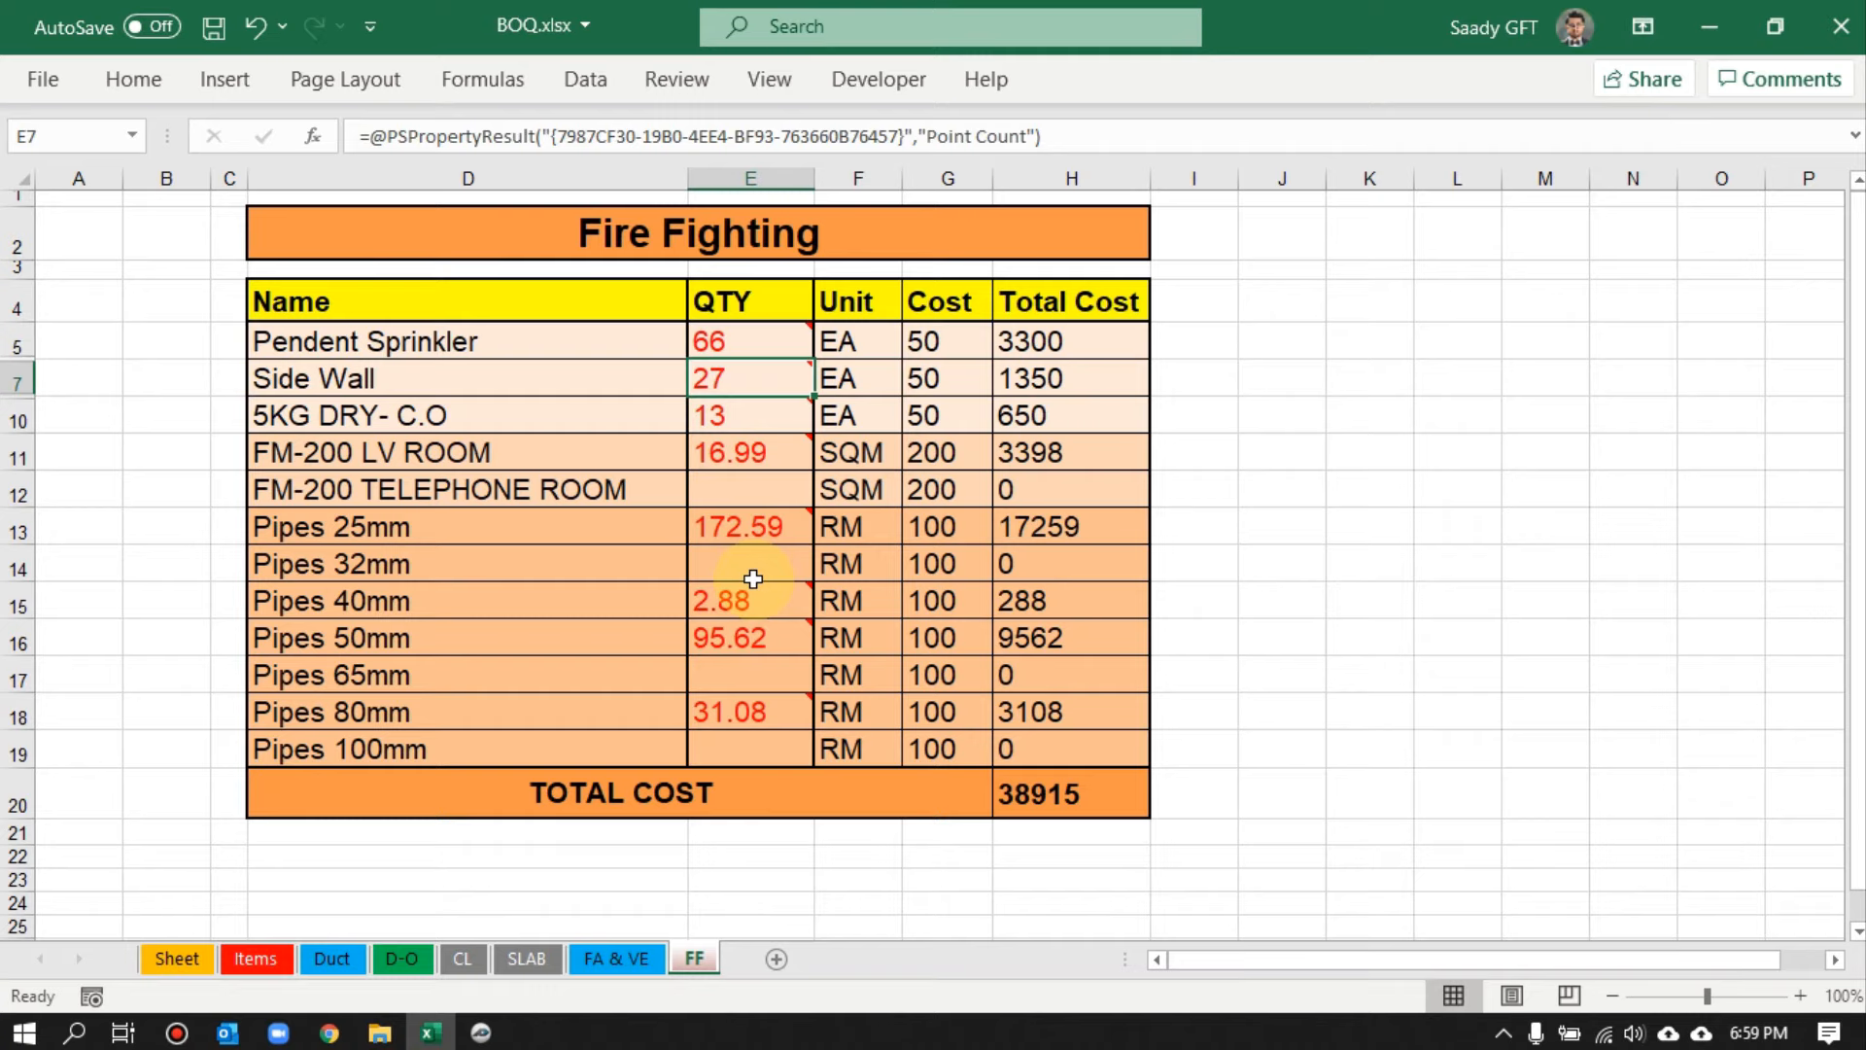
- In PlanSwift, export all digitizer items from all pages to Excel and open the exported workbook maximized
{"action": "left_click", "coordinate": [481, 1032]}
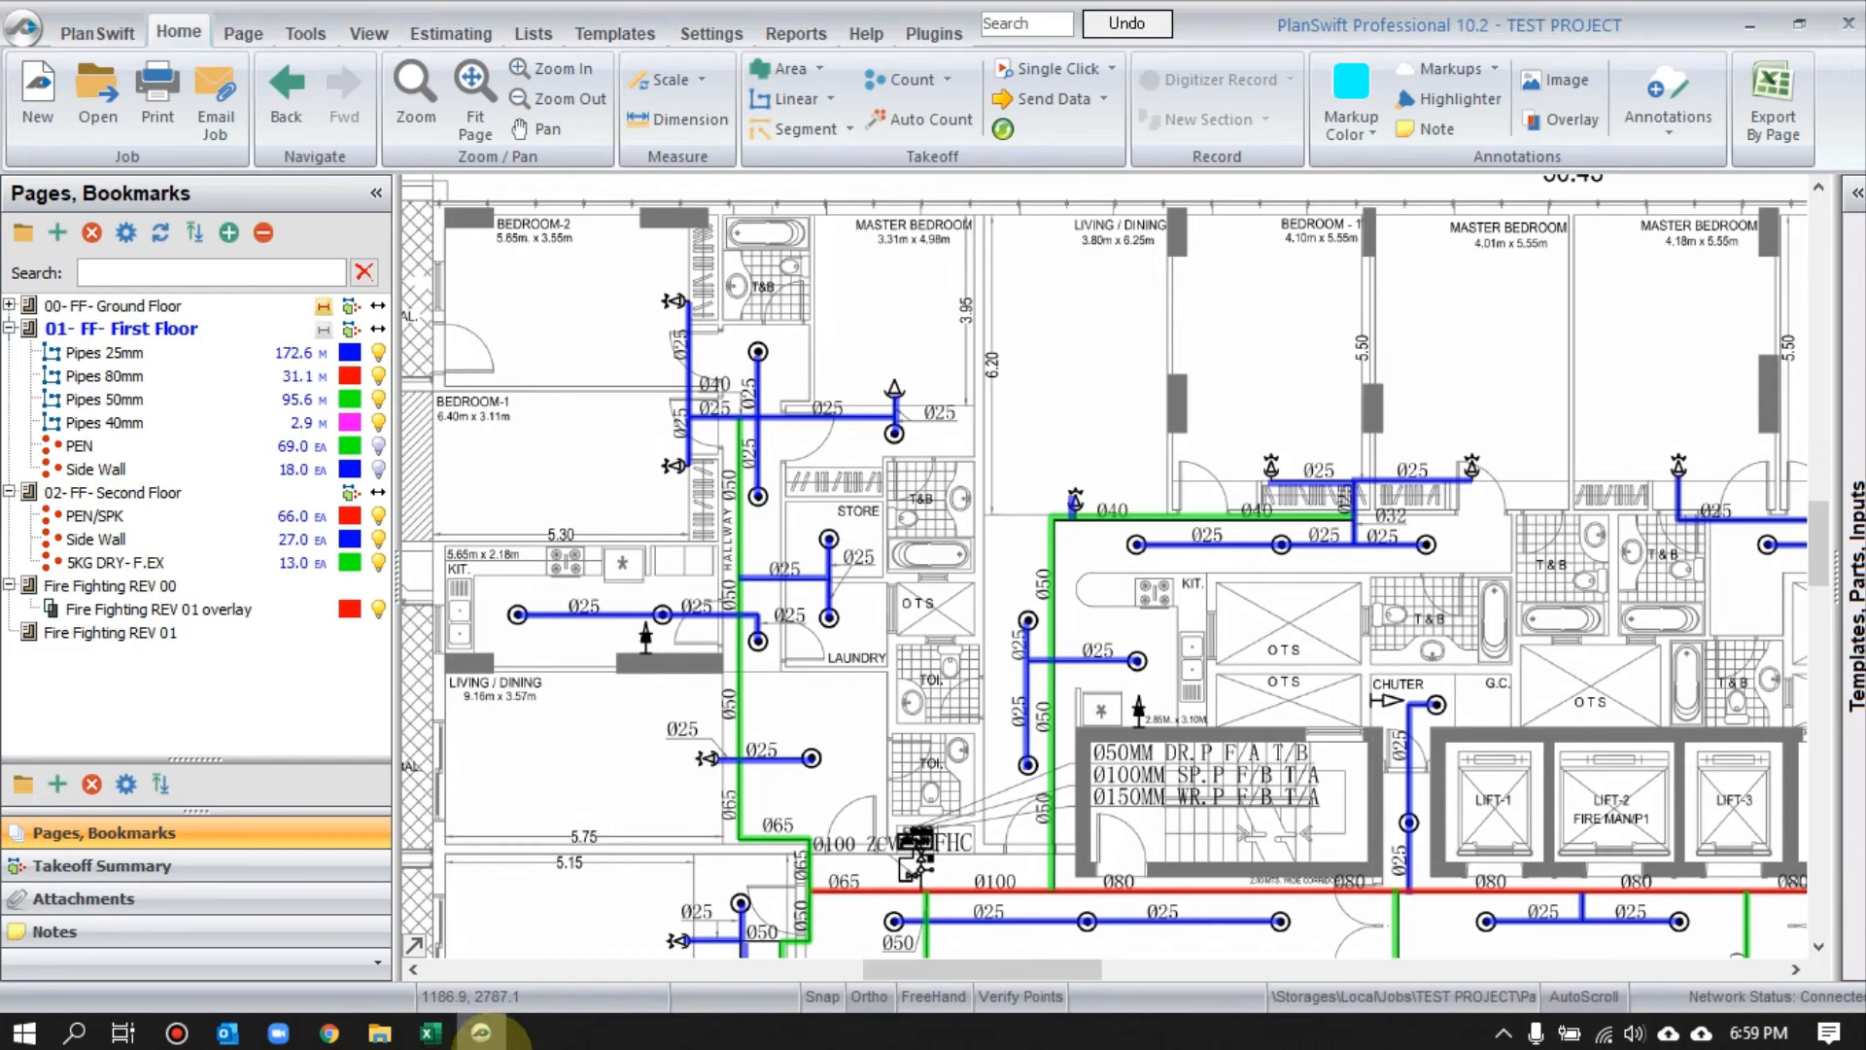
{"action": "left_click", "coordinate": [1775, 114]}
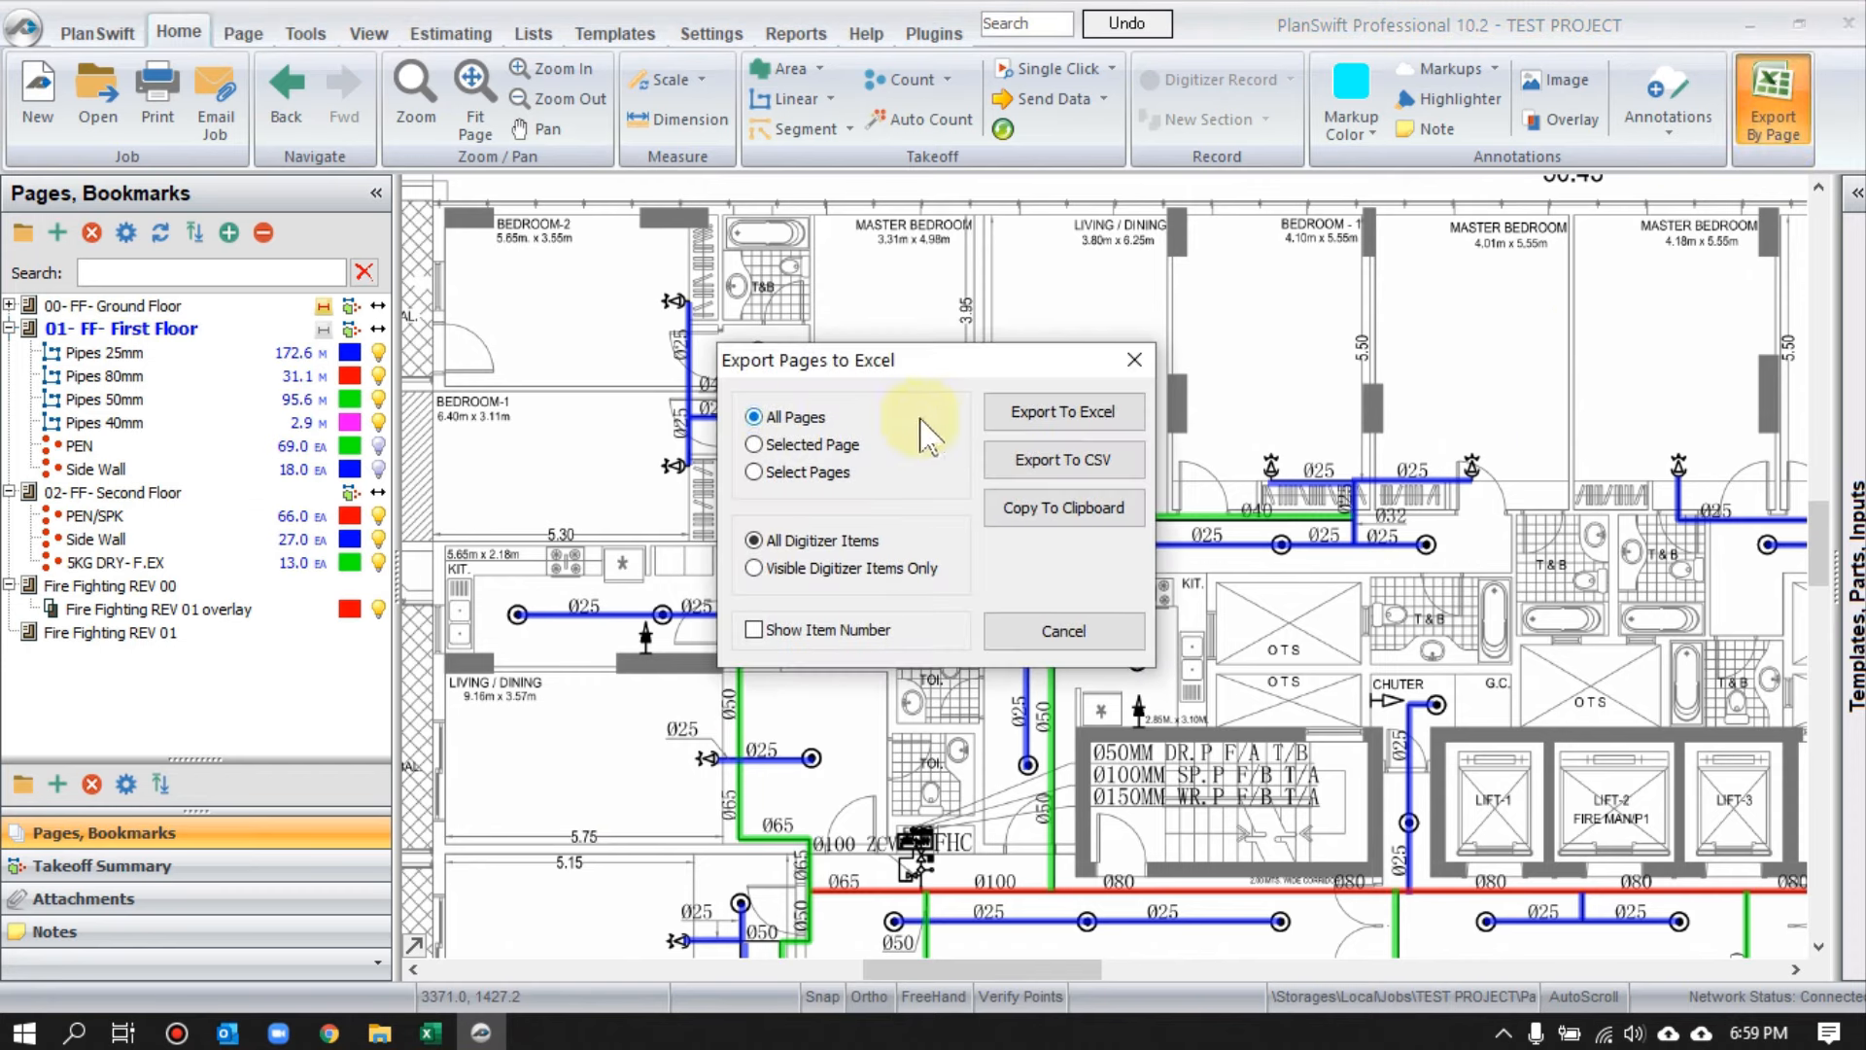
{"action": "left_click", "coordinate": [1032, 414]}
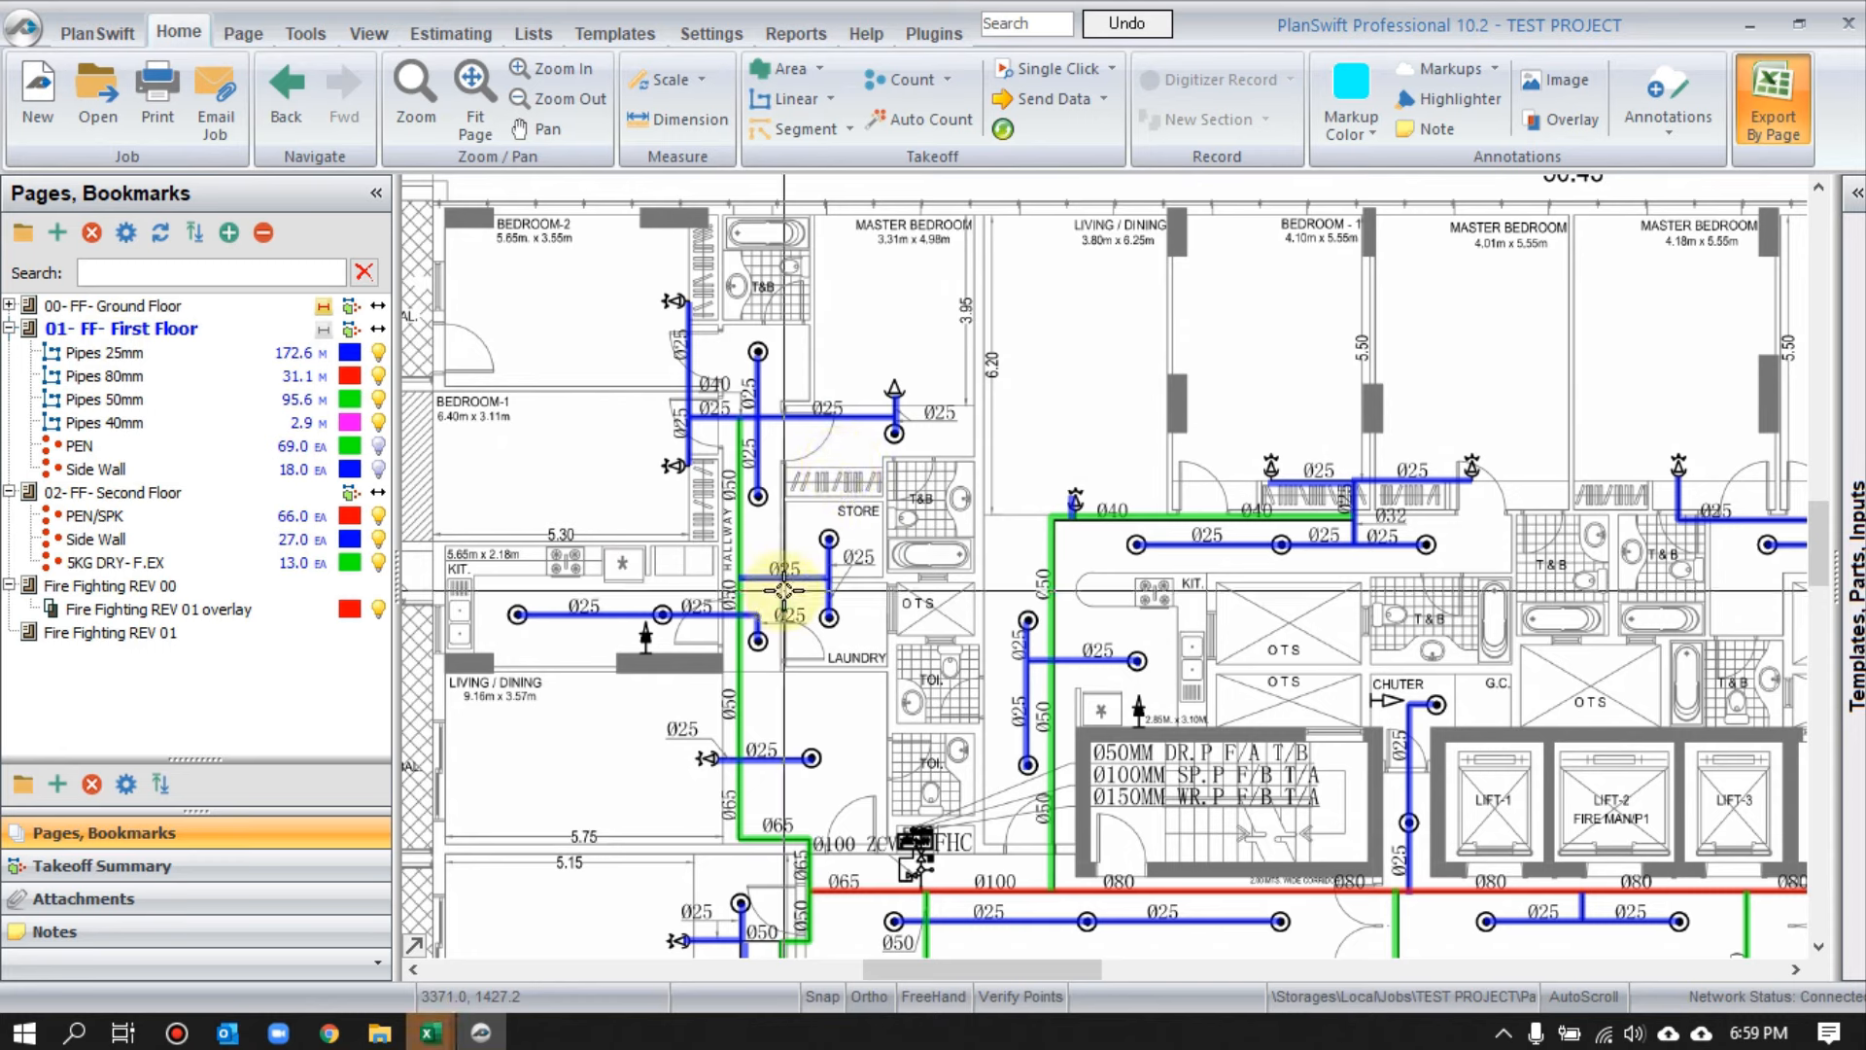
{"action": "left_click", "coordinate": [567, 968]}
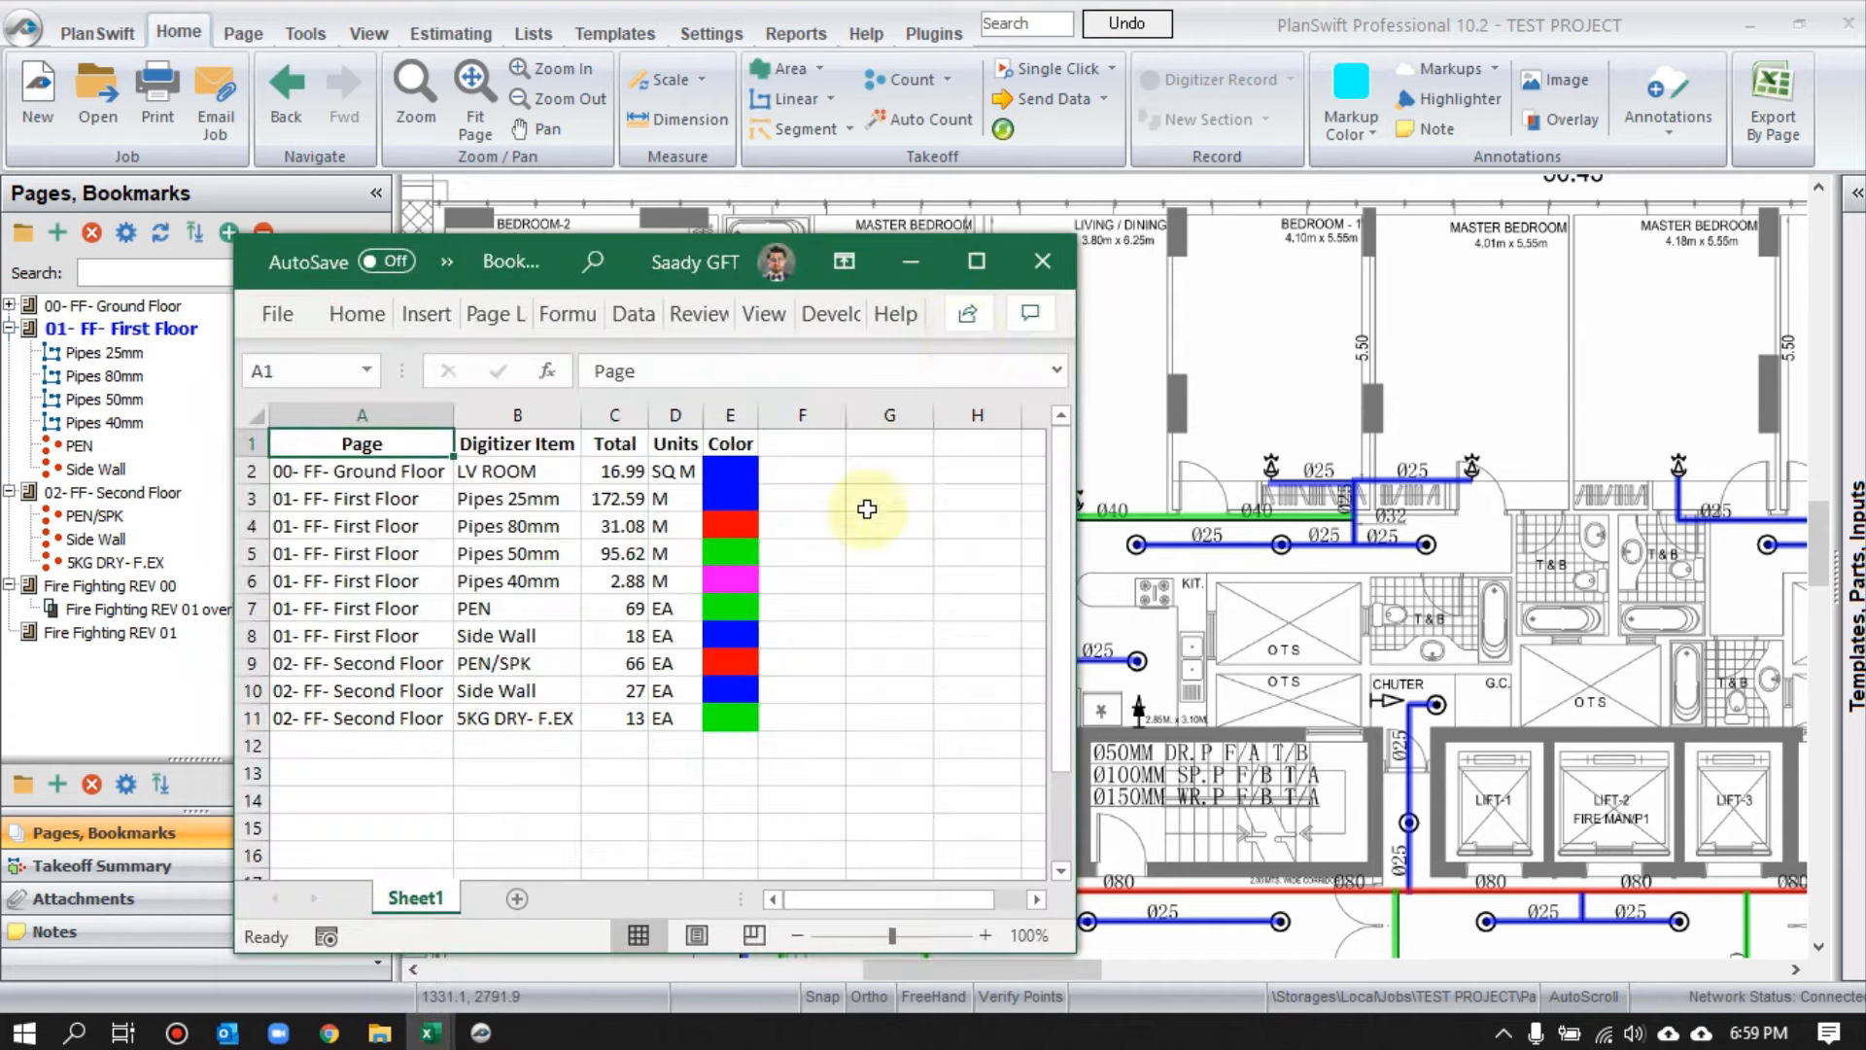
{"action": "left_click", "coordinate": [984, 255]}
- Widen the Page column of the exported workbook and review the Ground Floor LV ROOM row
{"action": "scroll", "coordinate": [201, 414], "scroll_direction": "up", "scroll_amount": 3}
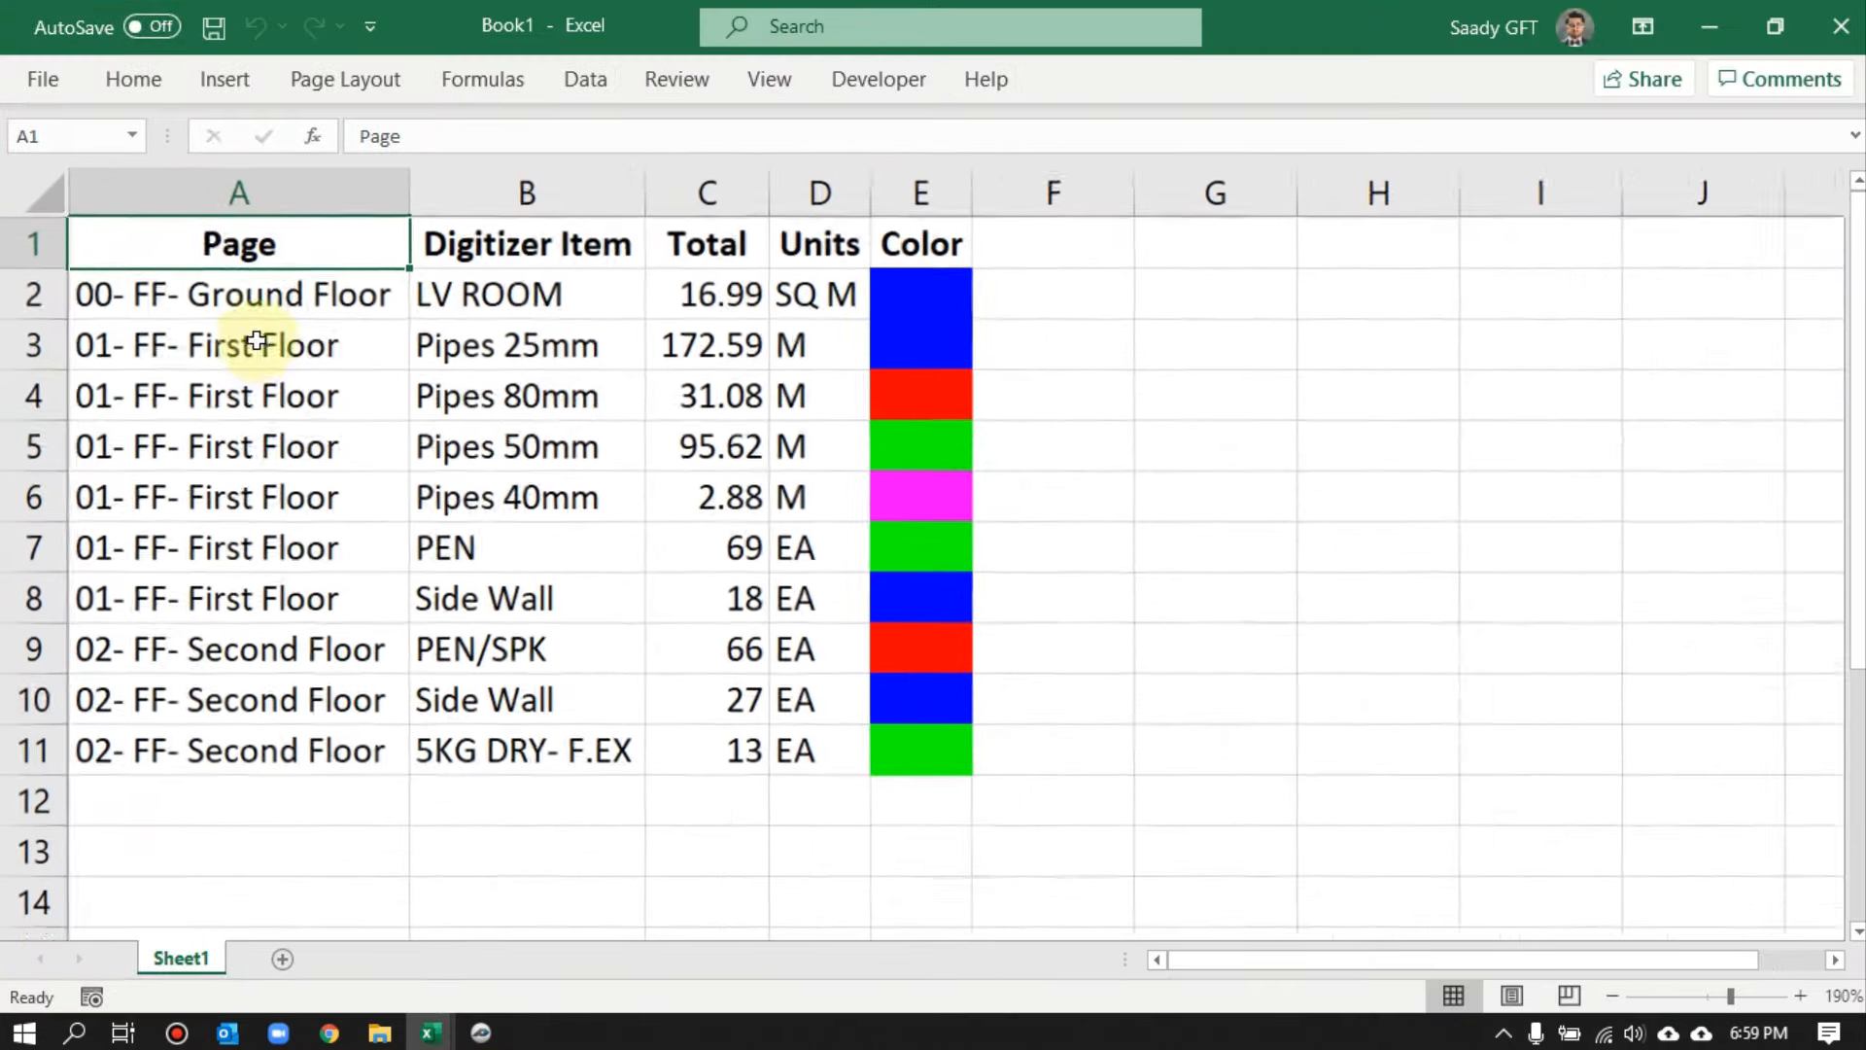
{"action": "left_click_drag", "start_coordinate": [539, 192], "coordinate": [540, 192]}
{"action": "left_click_drag", "start_coordinate": [312, 300], "coordinate": [928, 296]}
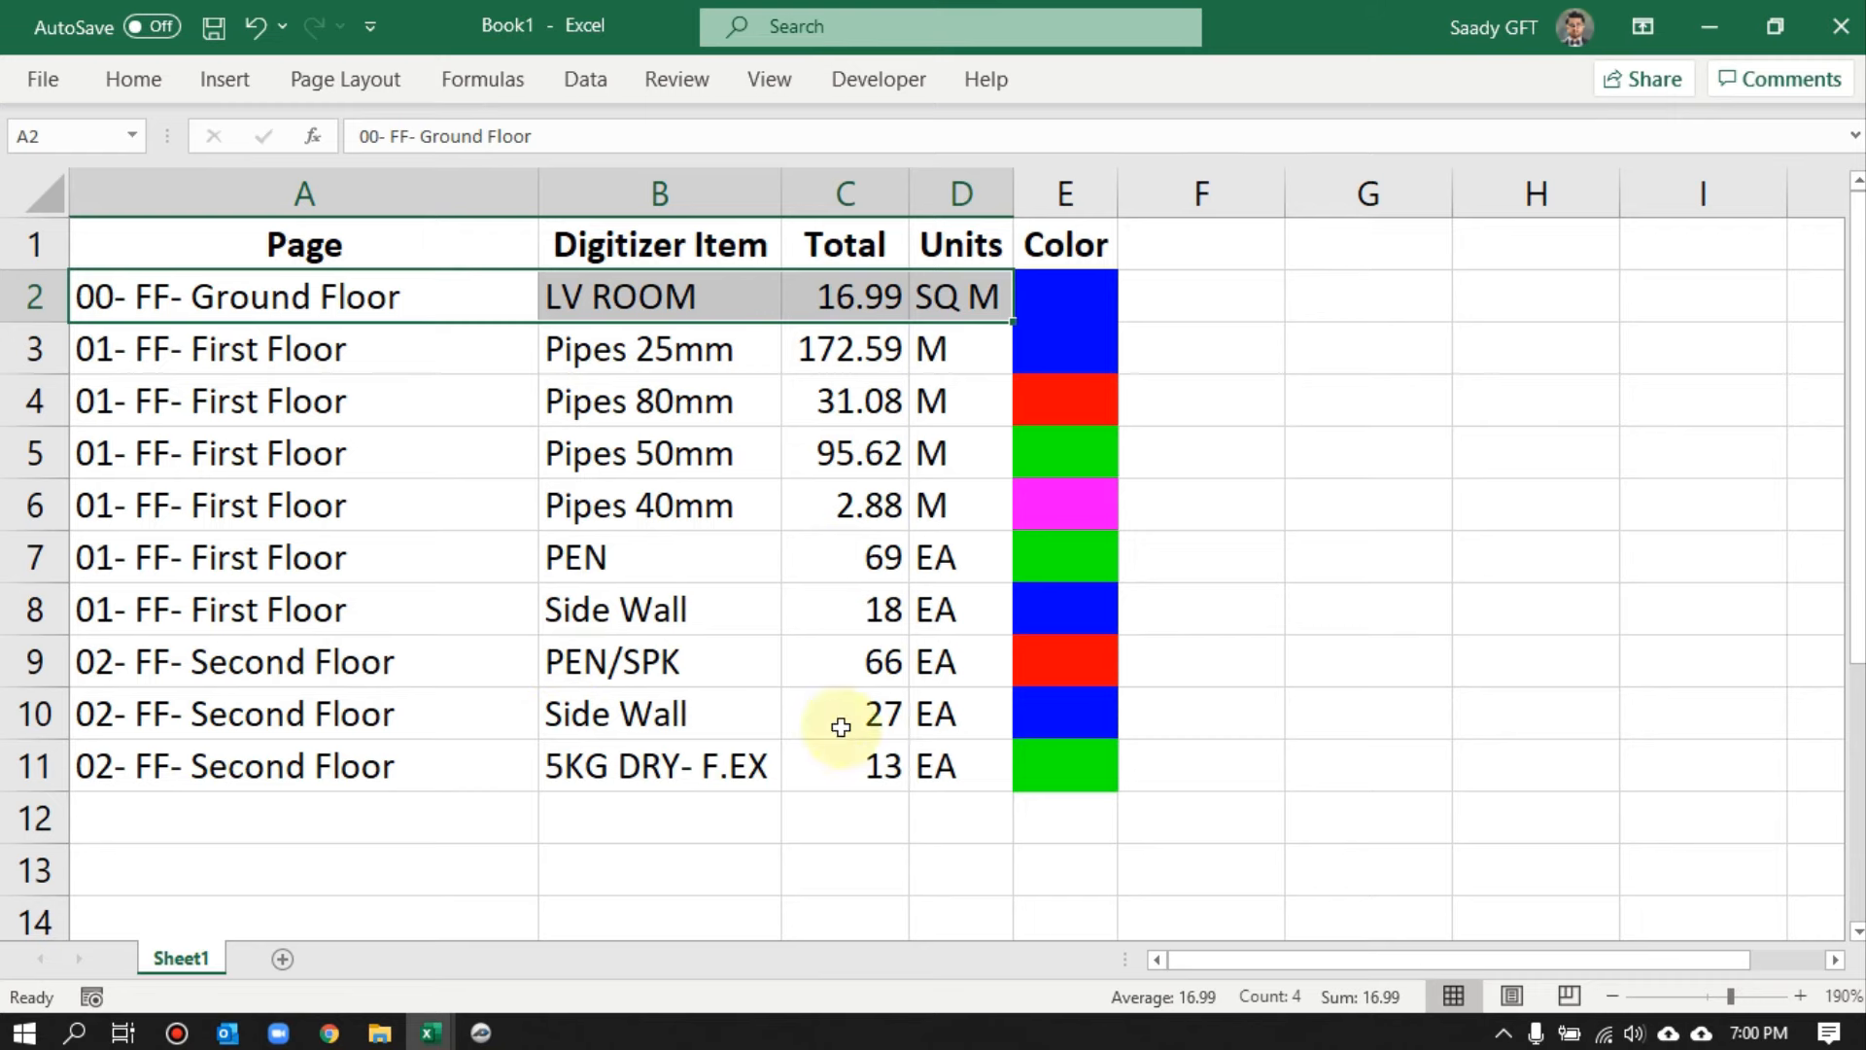
{"action": "left_click", "coordinate": [1424, 607]}
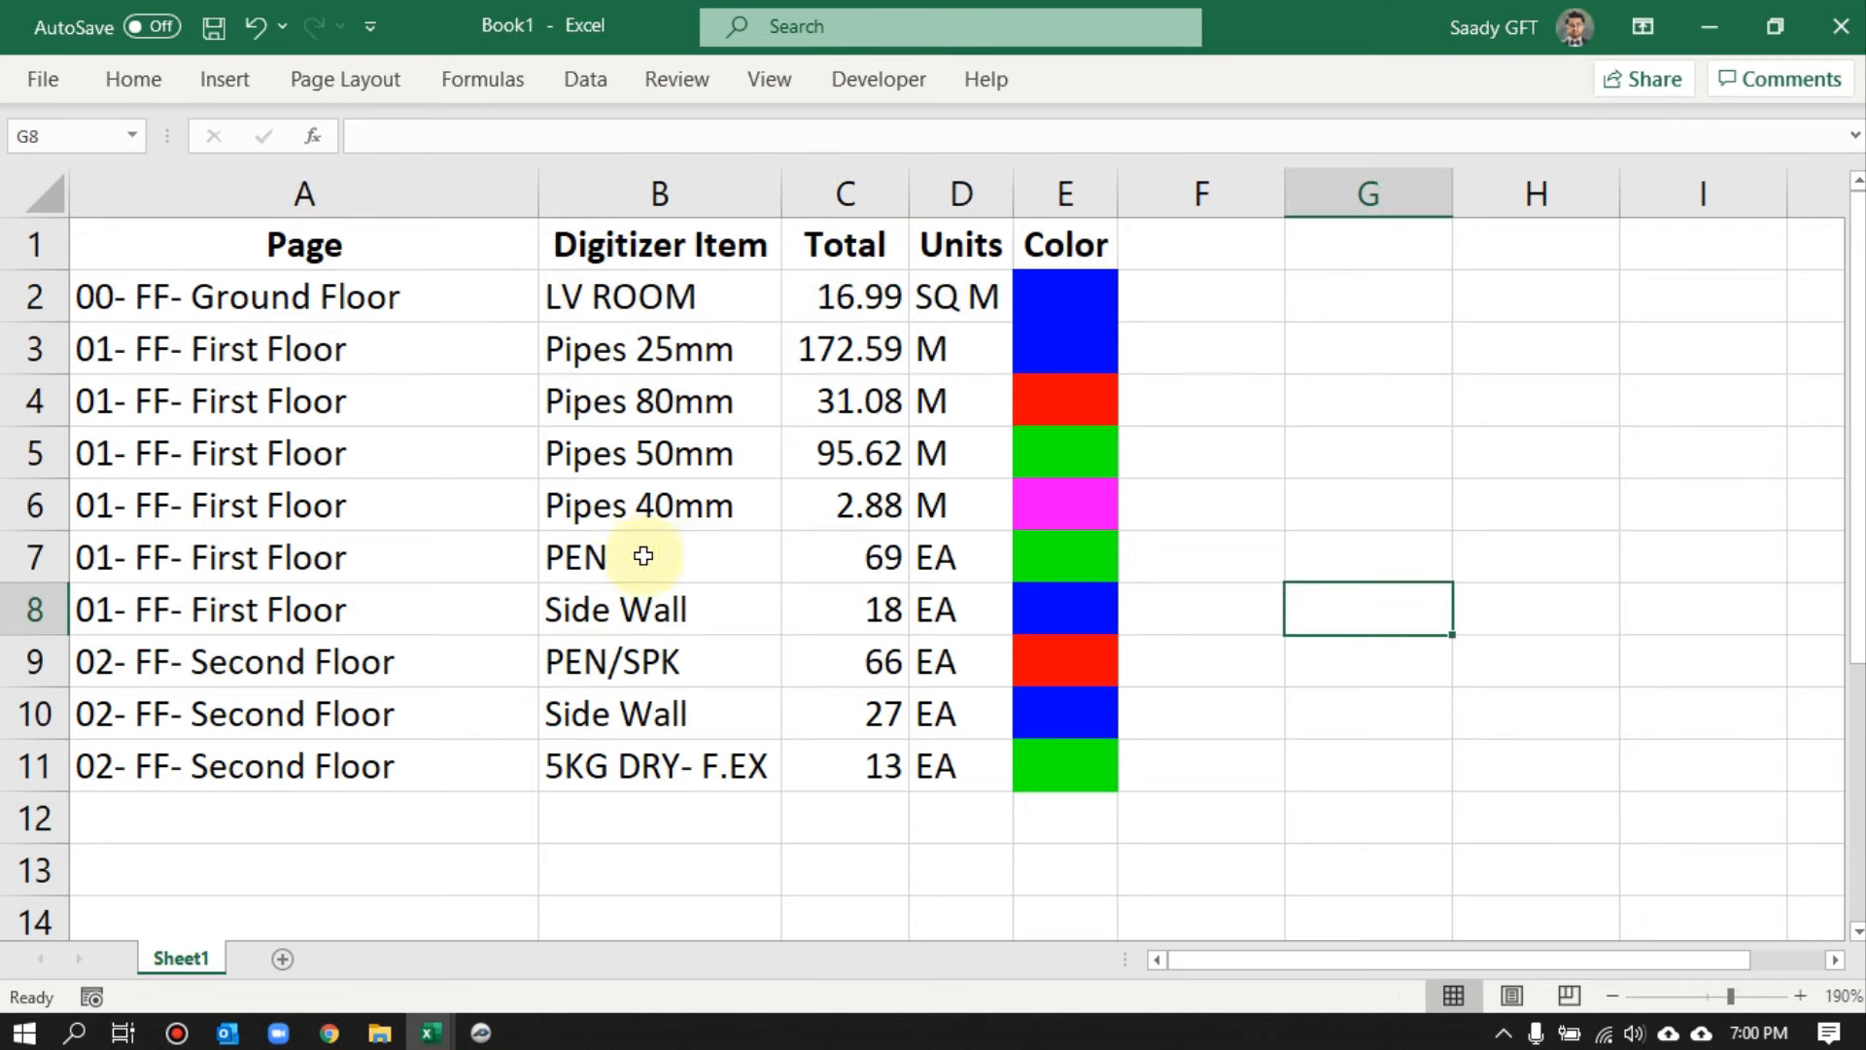
- Review the linked quantity column in BOQ.xlsx against the takeoff items on PlanSwift's First Floor page
{"action": "left_click", "coordinate": [430, 1031]}
{"action": "left_click", "coordinate": [401, 960]}
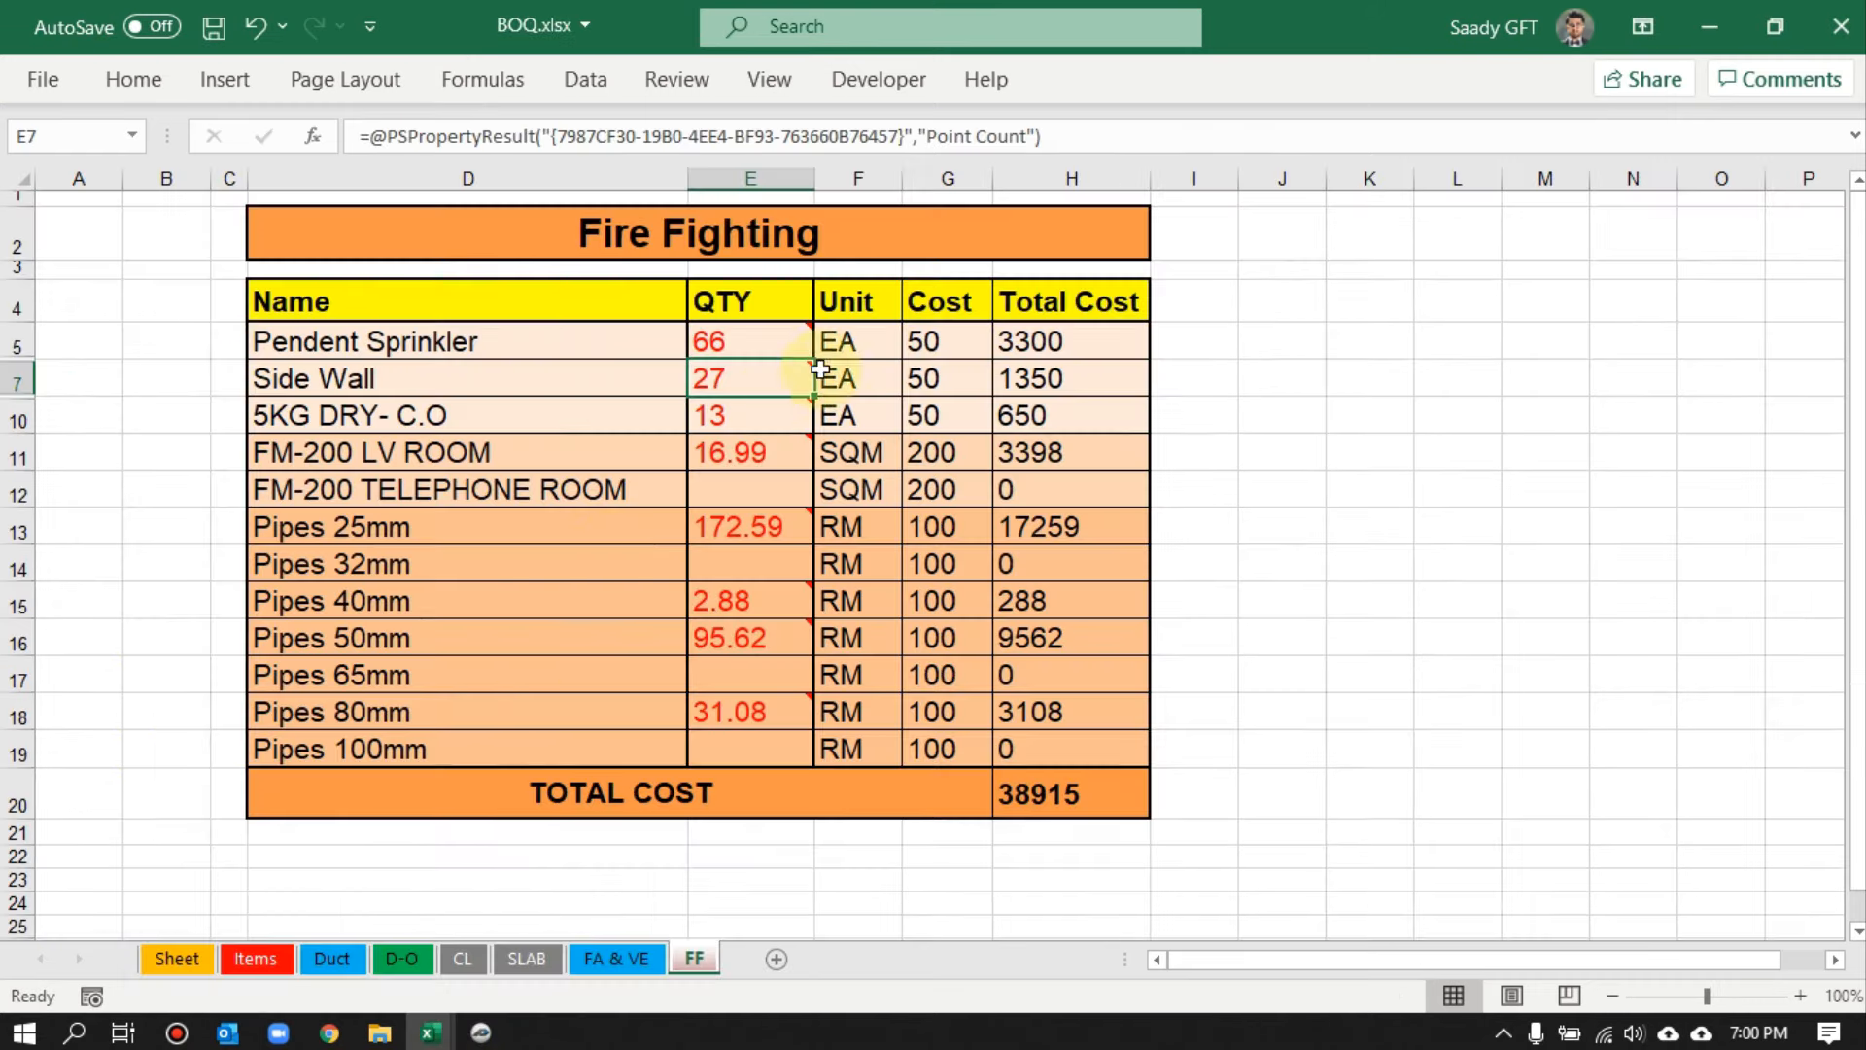
{"action": "left_click_drag", "start_coordinate": [774, 347], "coordinate": [754, 748]}
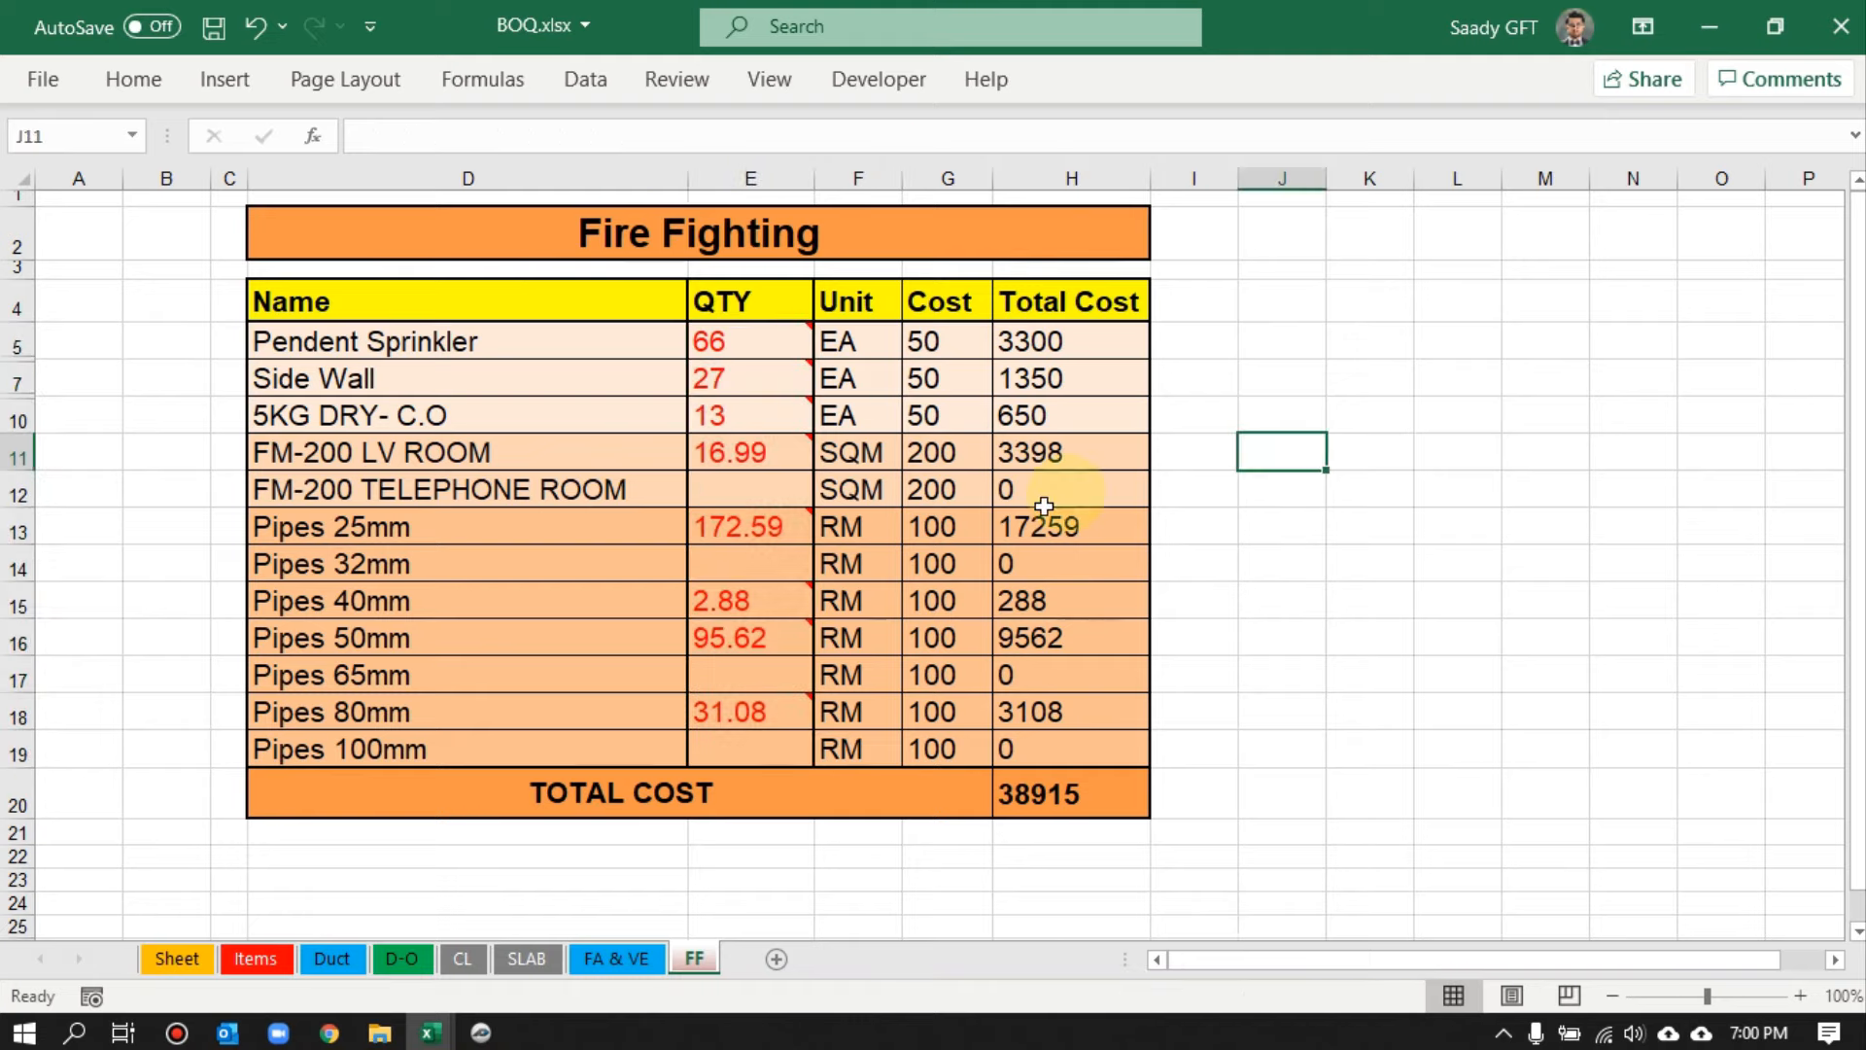
{"action": "left_click", "coordinate": [481, 1033]}
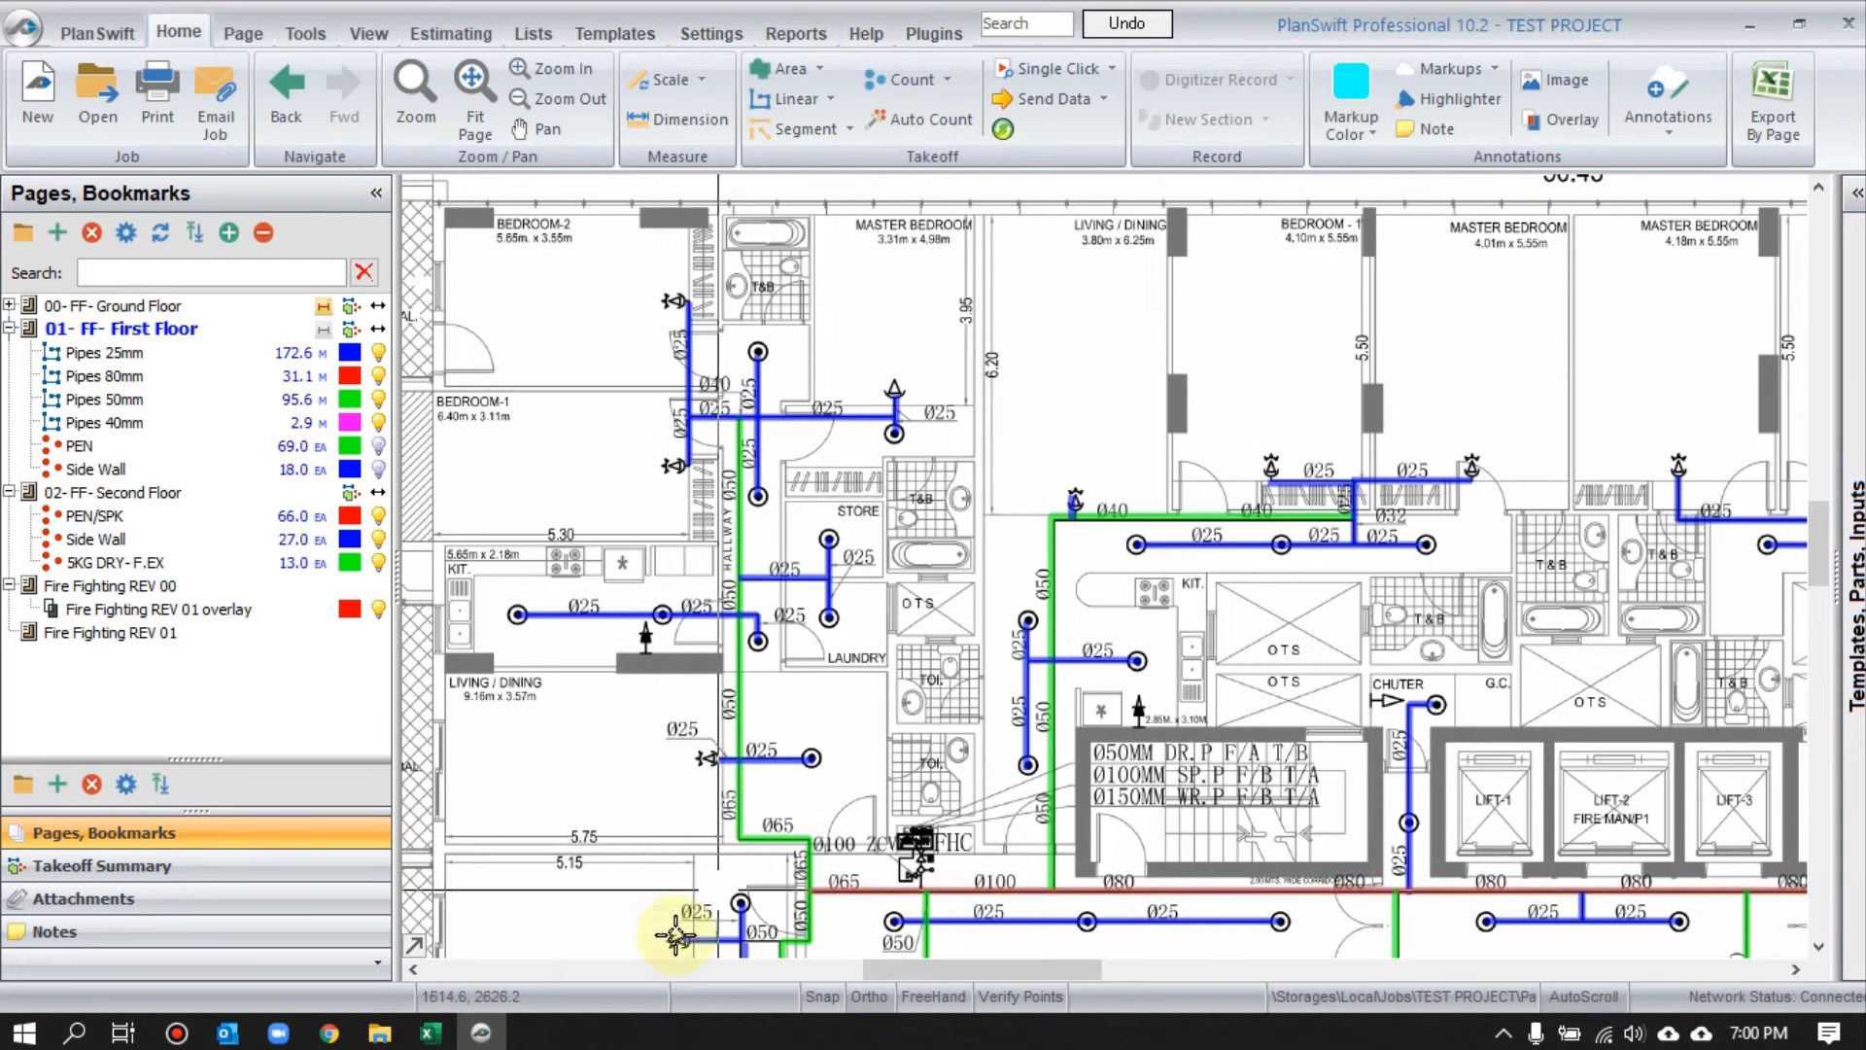
{"action": "left_click", "coordinate": [427, 1032]}
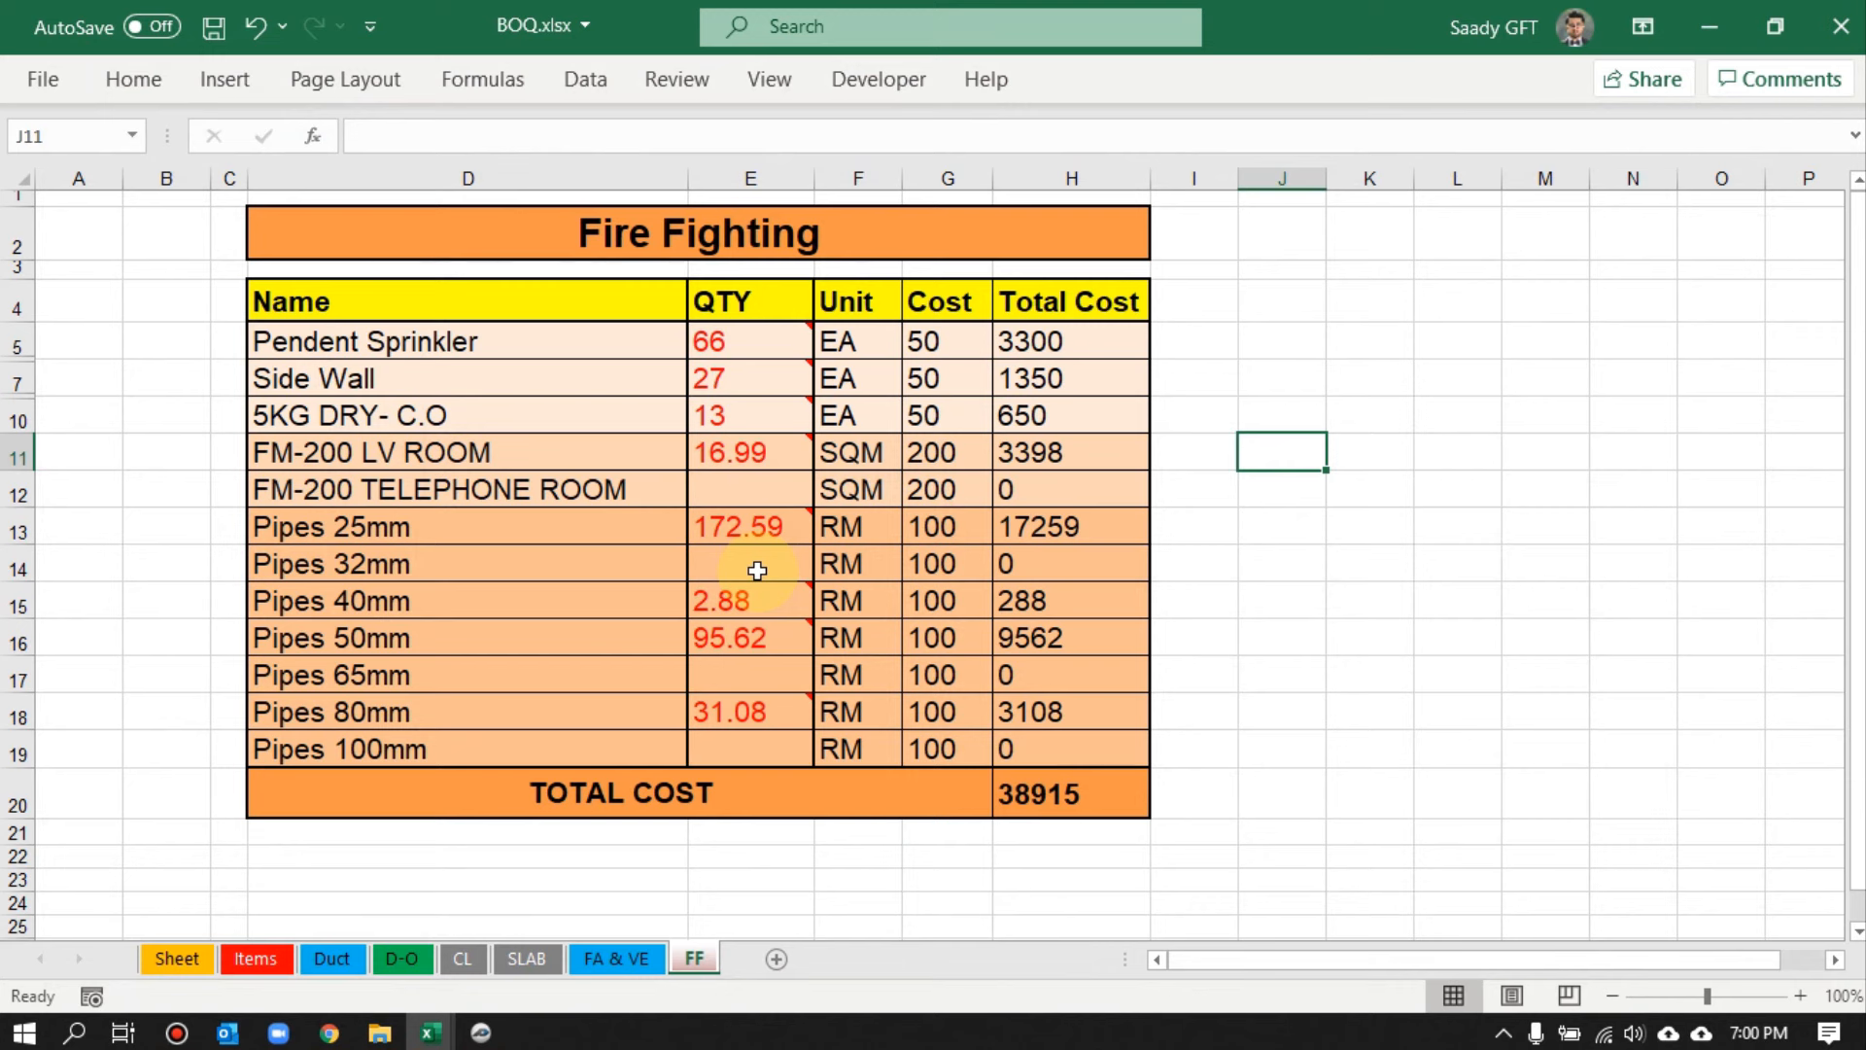
- In PlanSwift's Default estimating layout, move the LV ROOM item to the end of the list
{"action": "left_click", "coordinate": [481, 1032]}
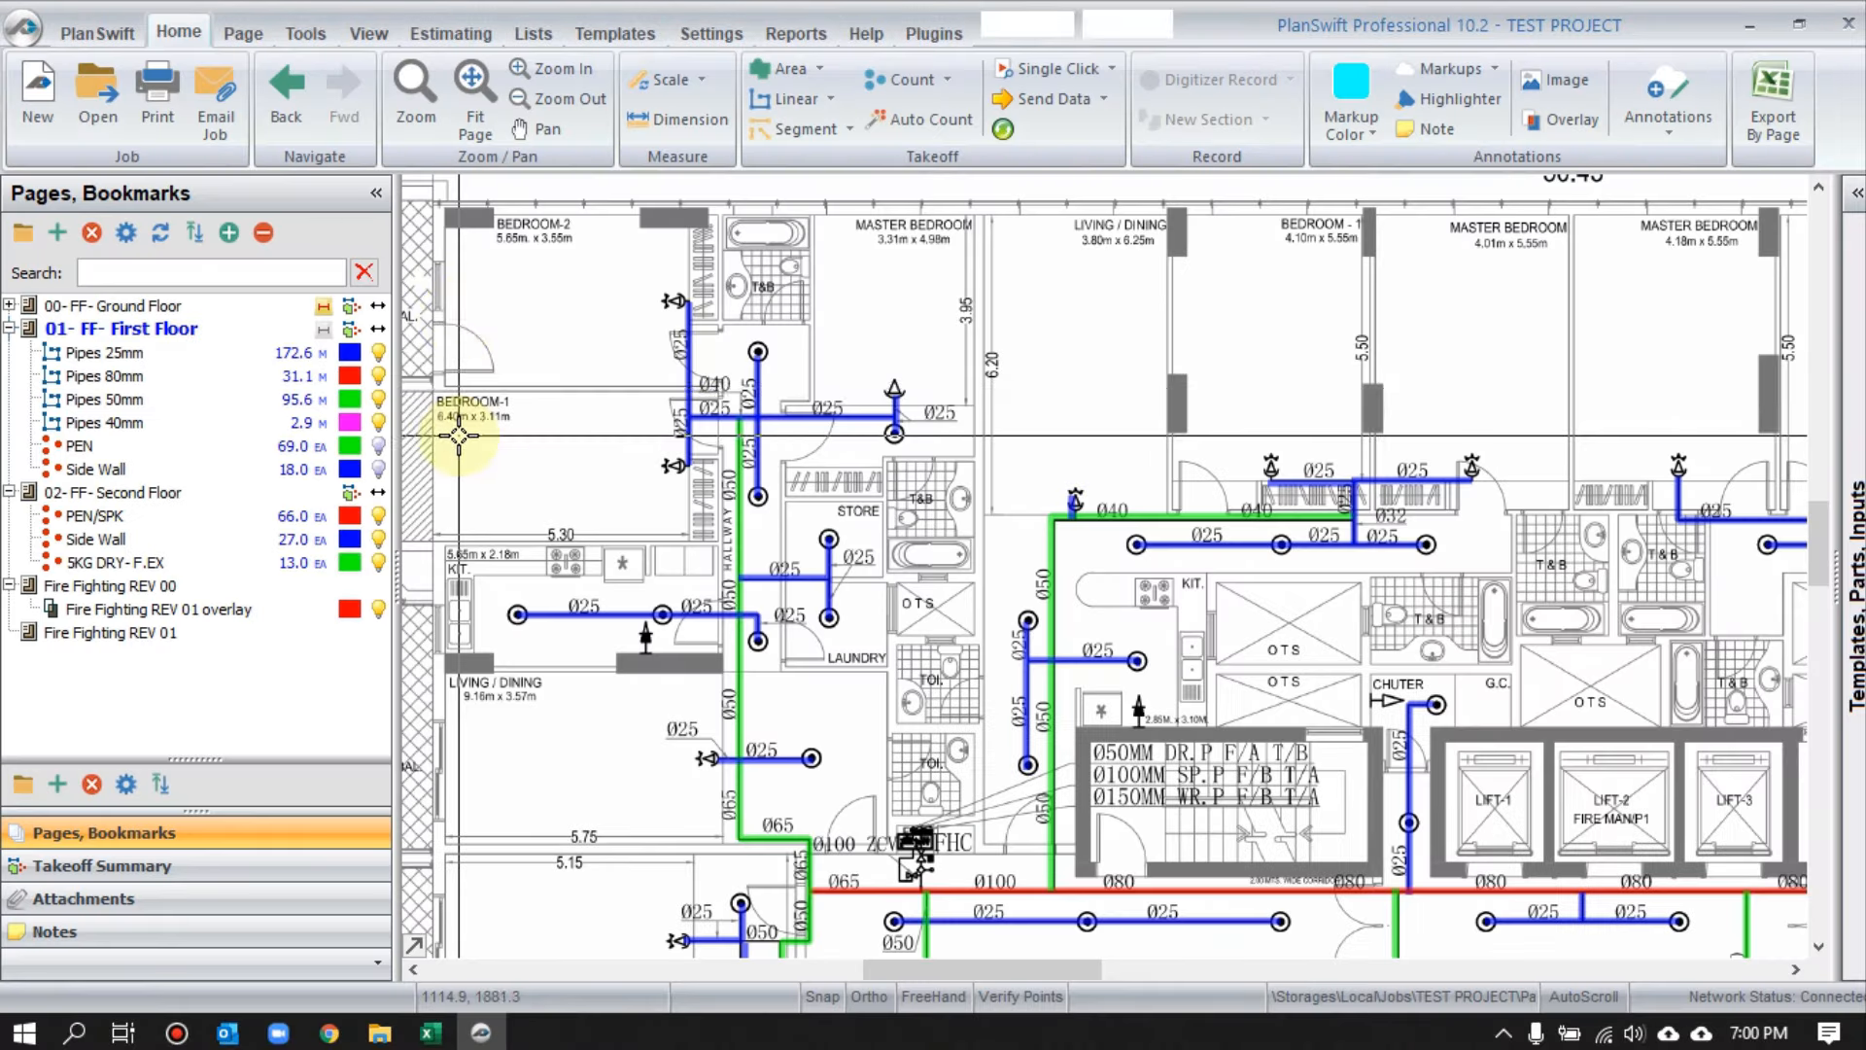
{"action": "left_click", "coordinate": [464, 38]}
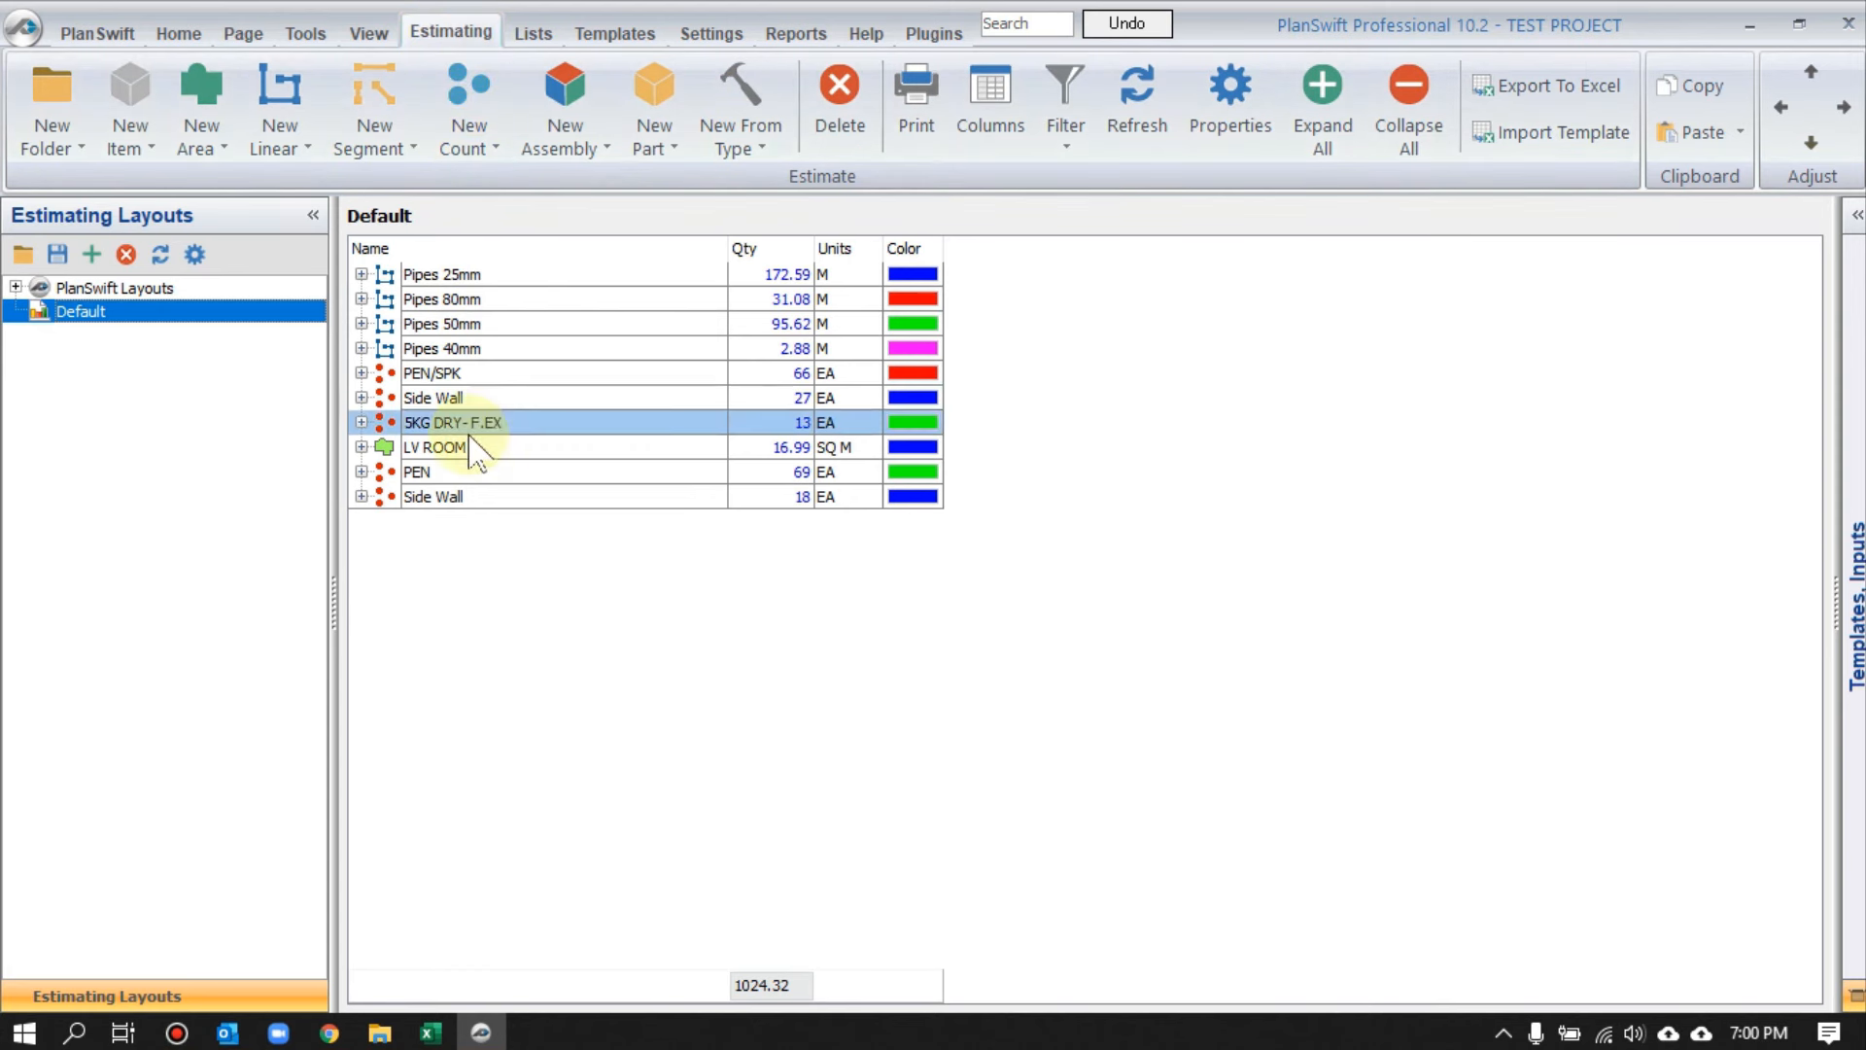
{"action": "left_click_drag", "start_coordinate": [470, 450], "coordinate": [457, 525]}
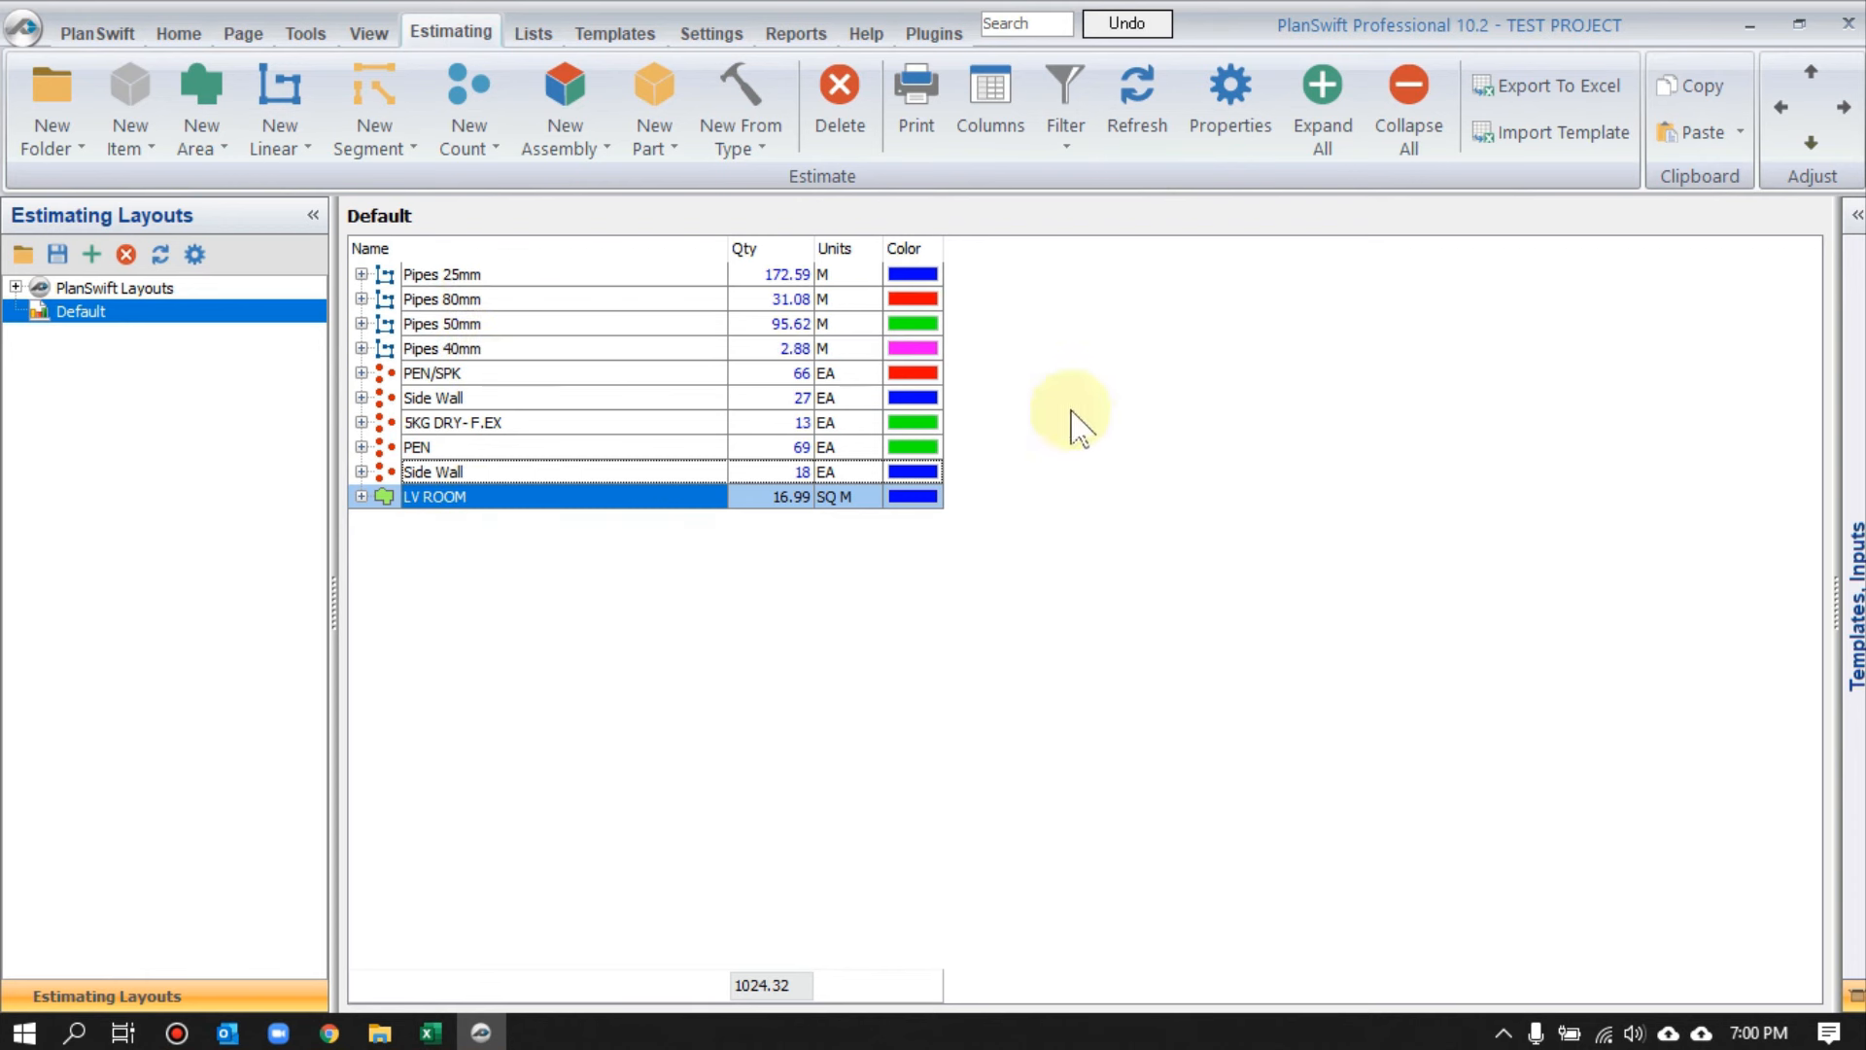
- Export the Default estimate to Excel, open the exported Sheet1 workbook and widen its Name column
{"action": "left_click", "coordinate": [1557, 86]}
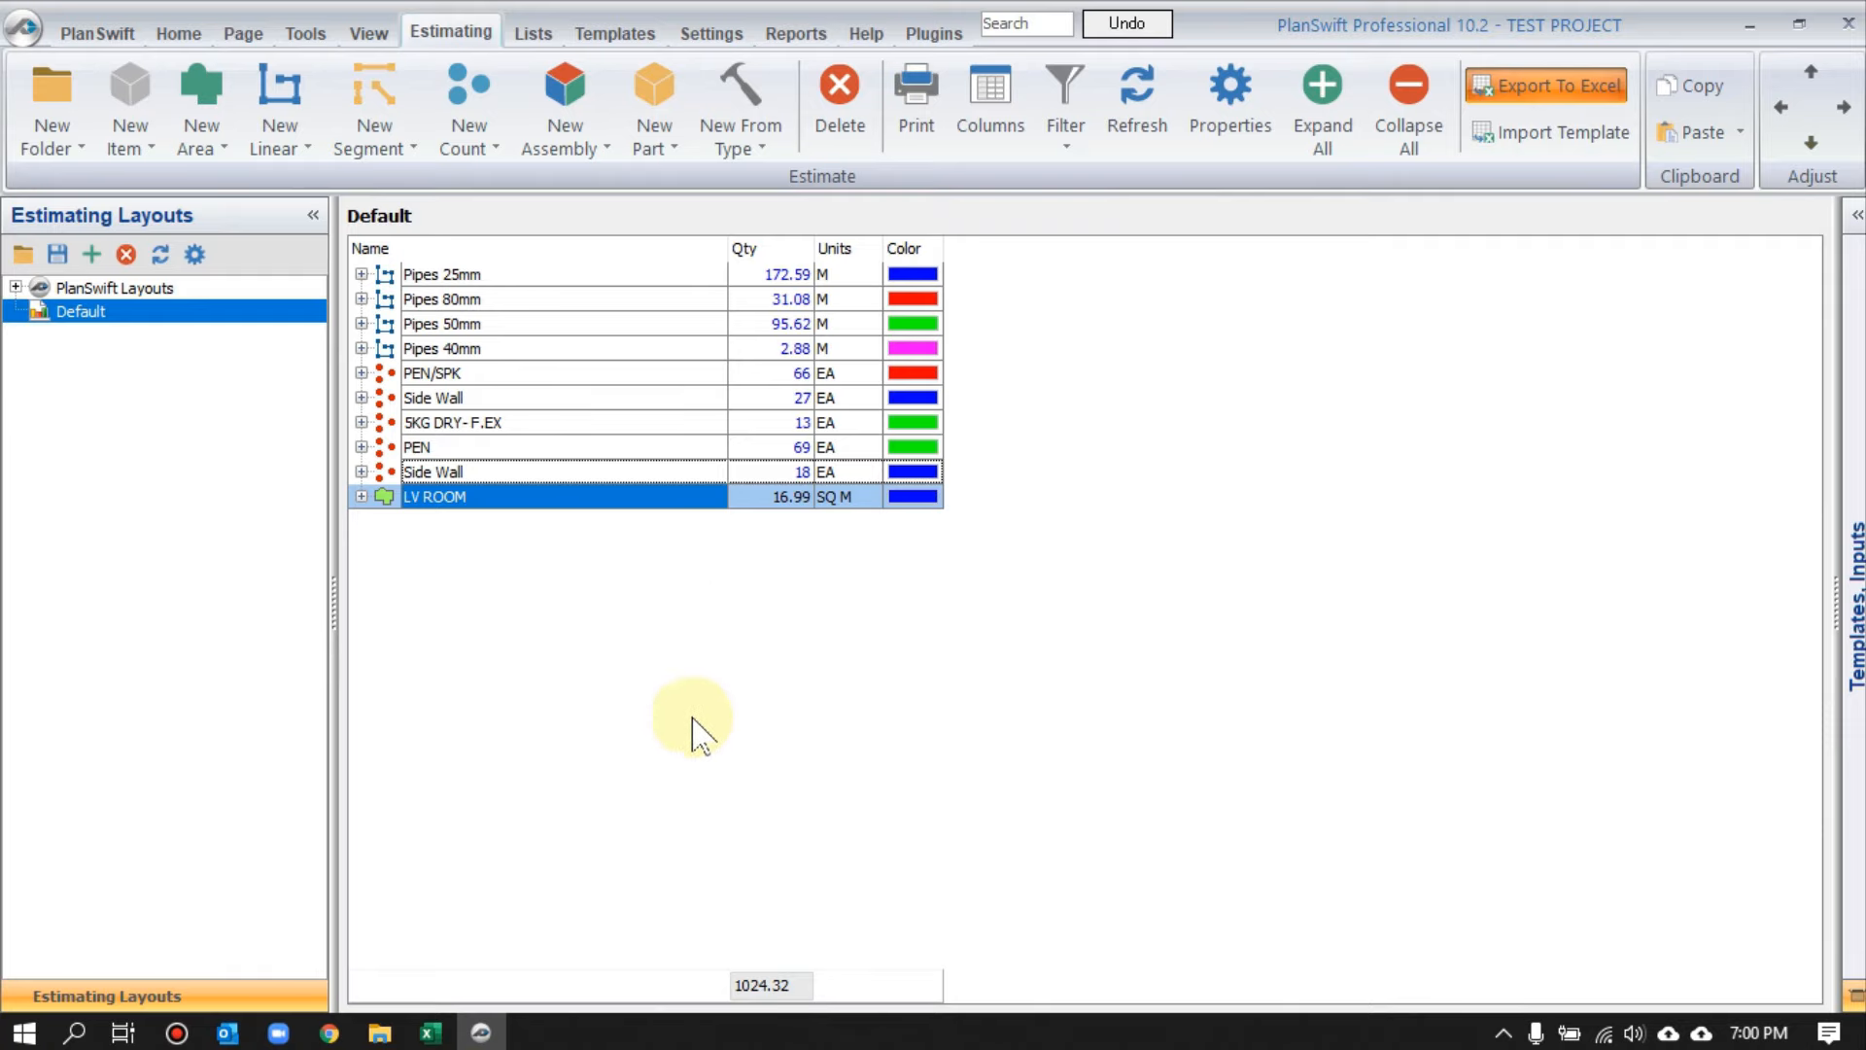
{"action": "mouse_move", "coordinate": [435, 1032]}
{"action": "left_click", "coordinate": [719, 933]}
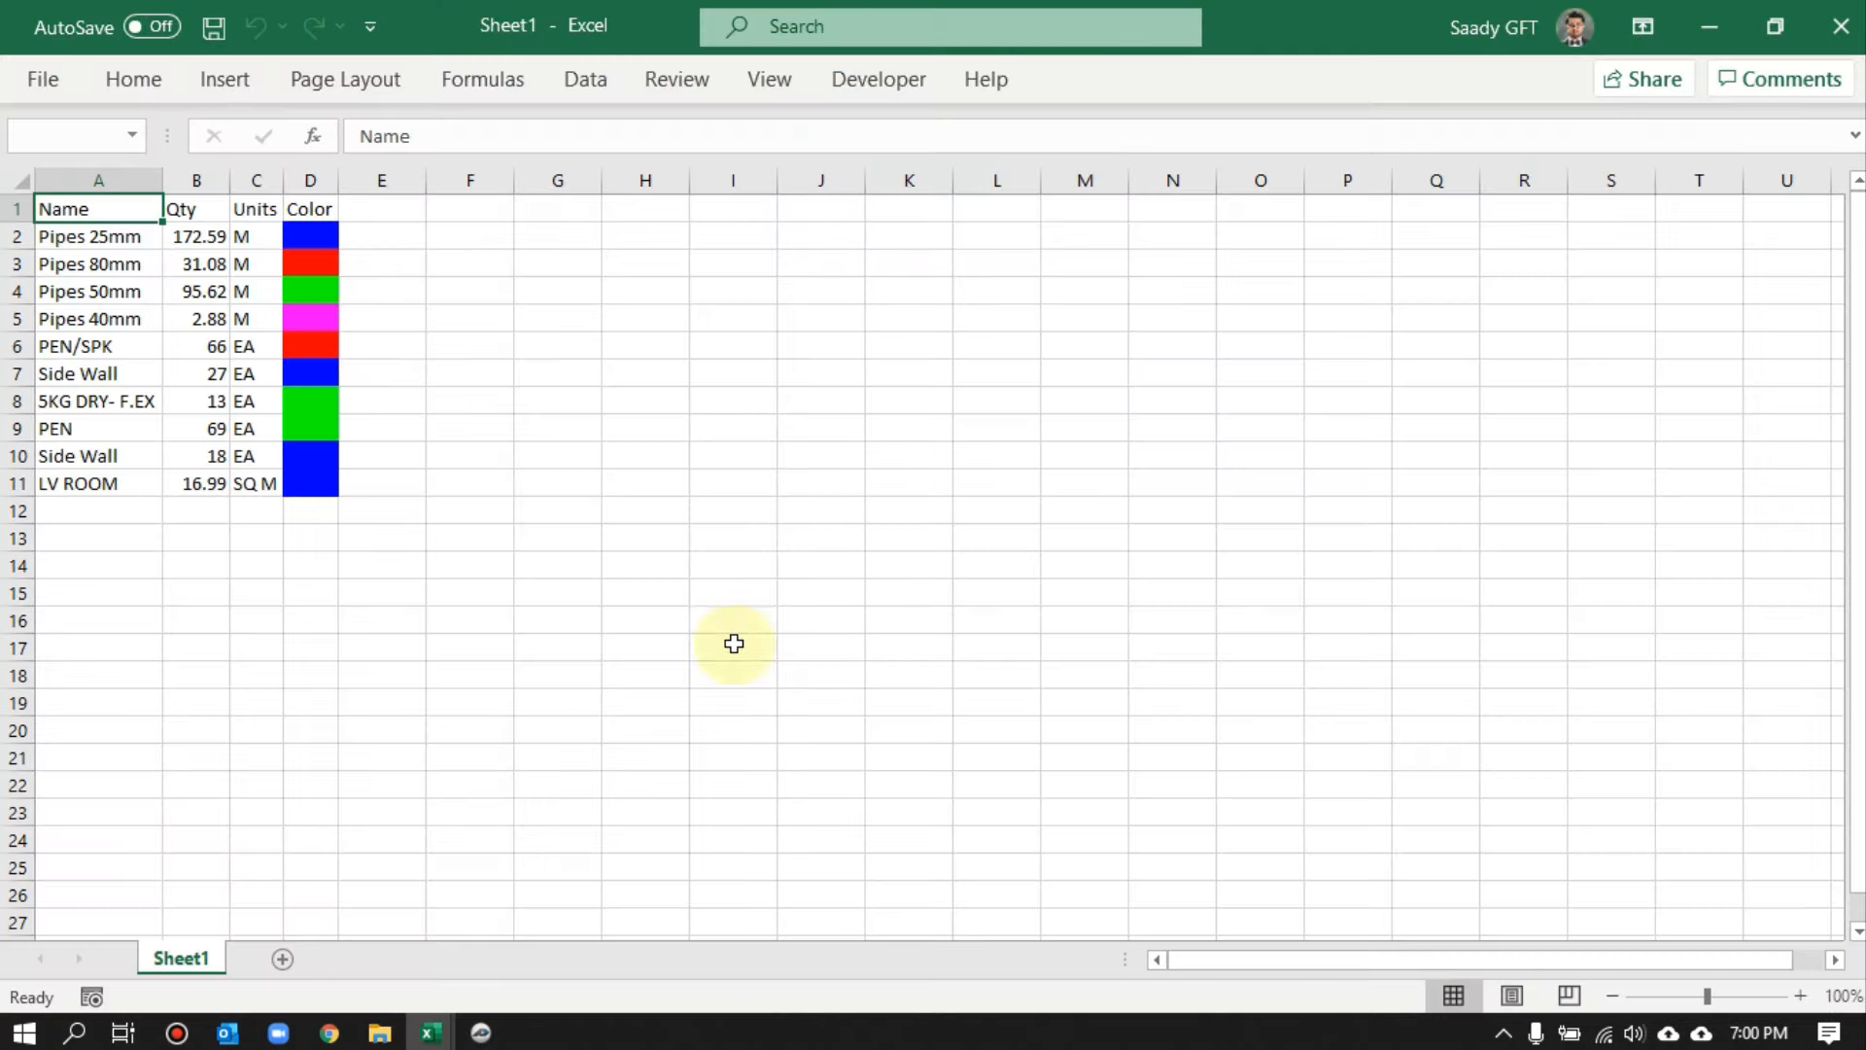
{"action": "scroll", "coordinate": [282, 404], "scroll_direction": "up", "scroll_amount": 8}
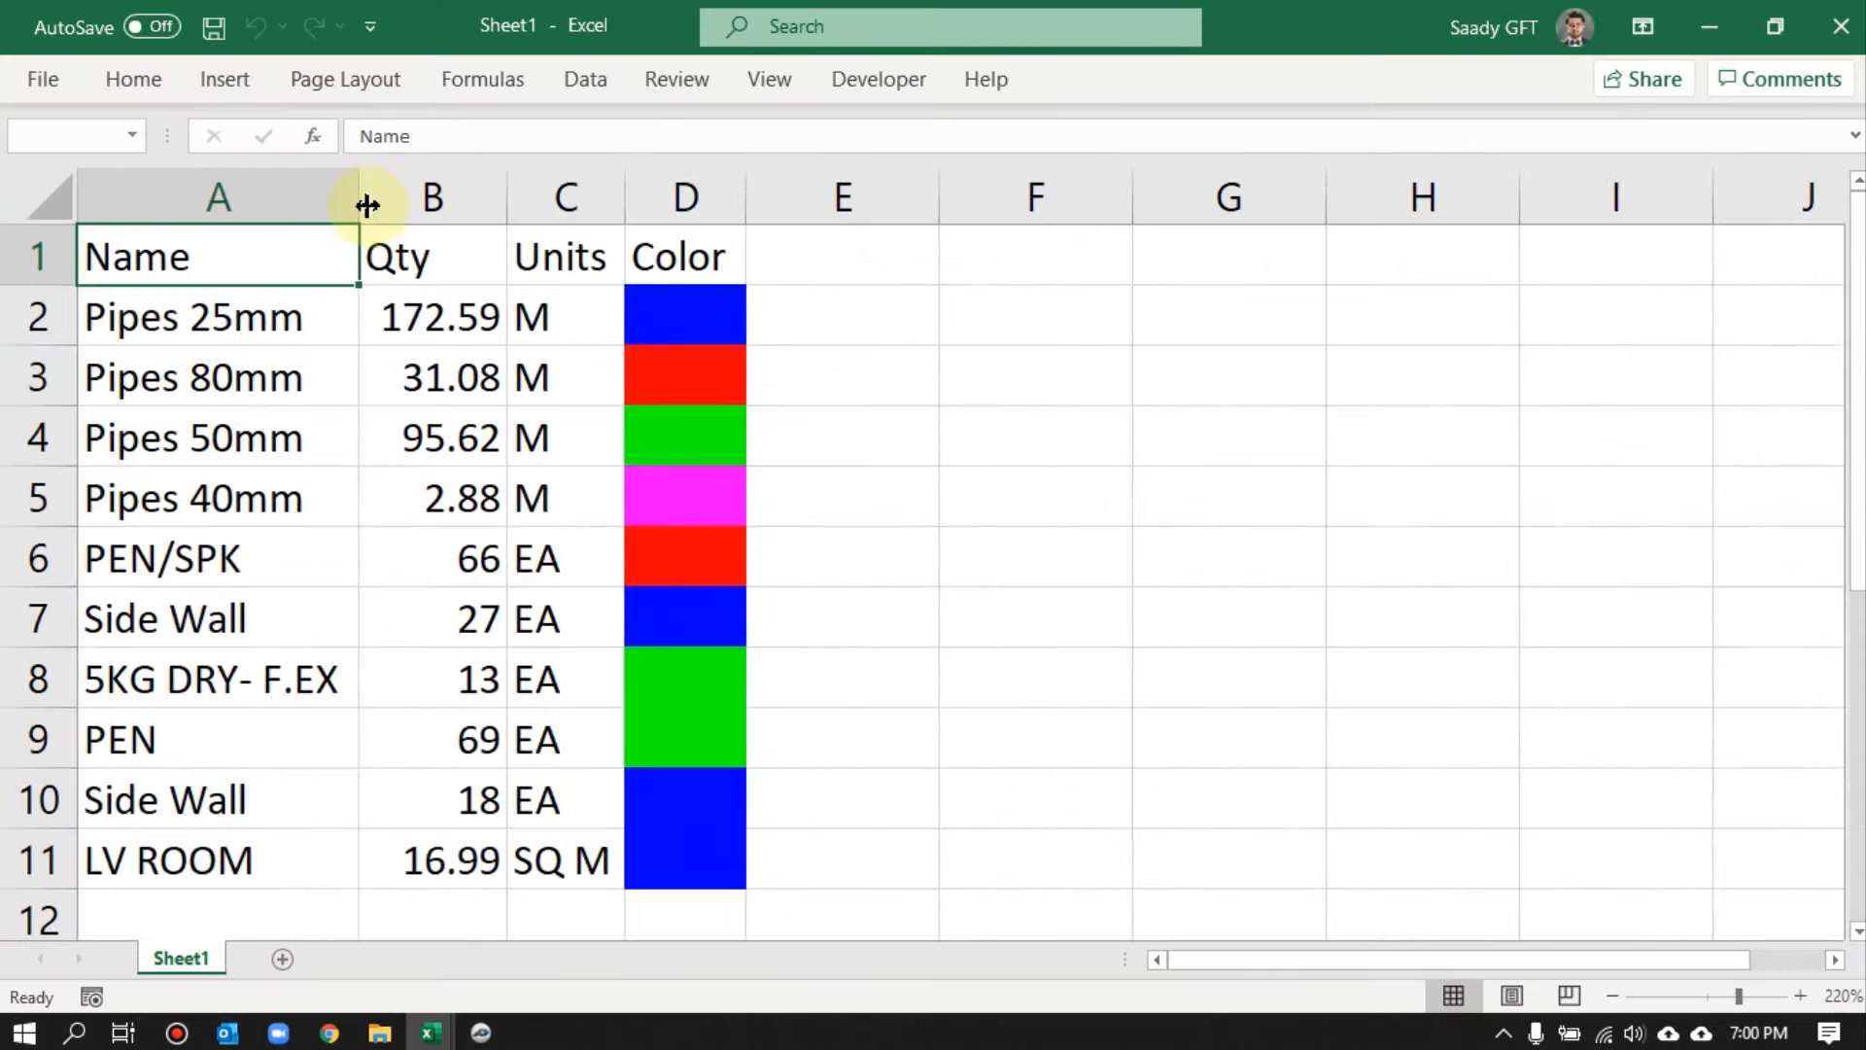
{"action": "left_click_drag", "start_coordinate": [359, 198], "coordinate": [585, 198]}
- Check the item names and quantities in the exported estimate, from Pipes 25mm down to LV ROOM
{"action": "left_click", "coordinate": [379, 321]}
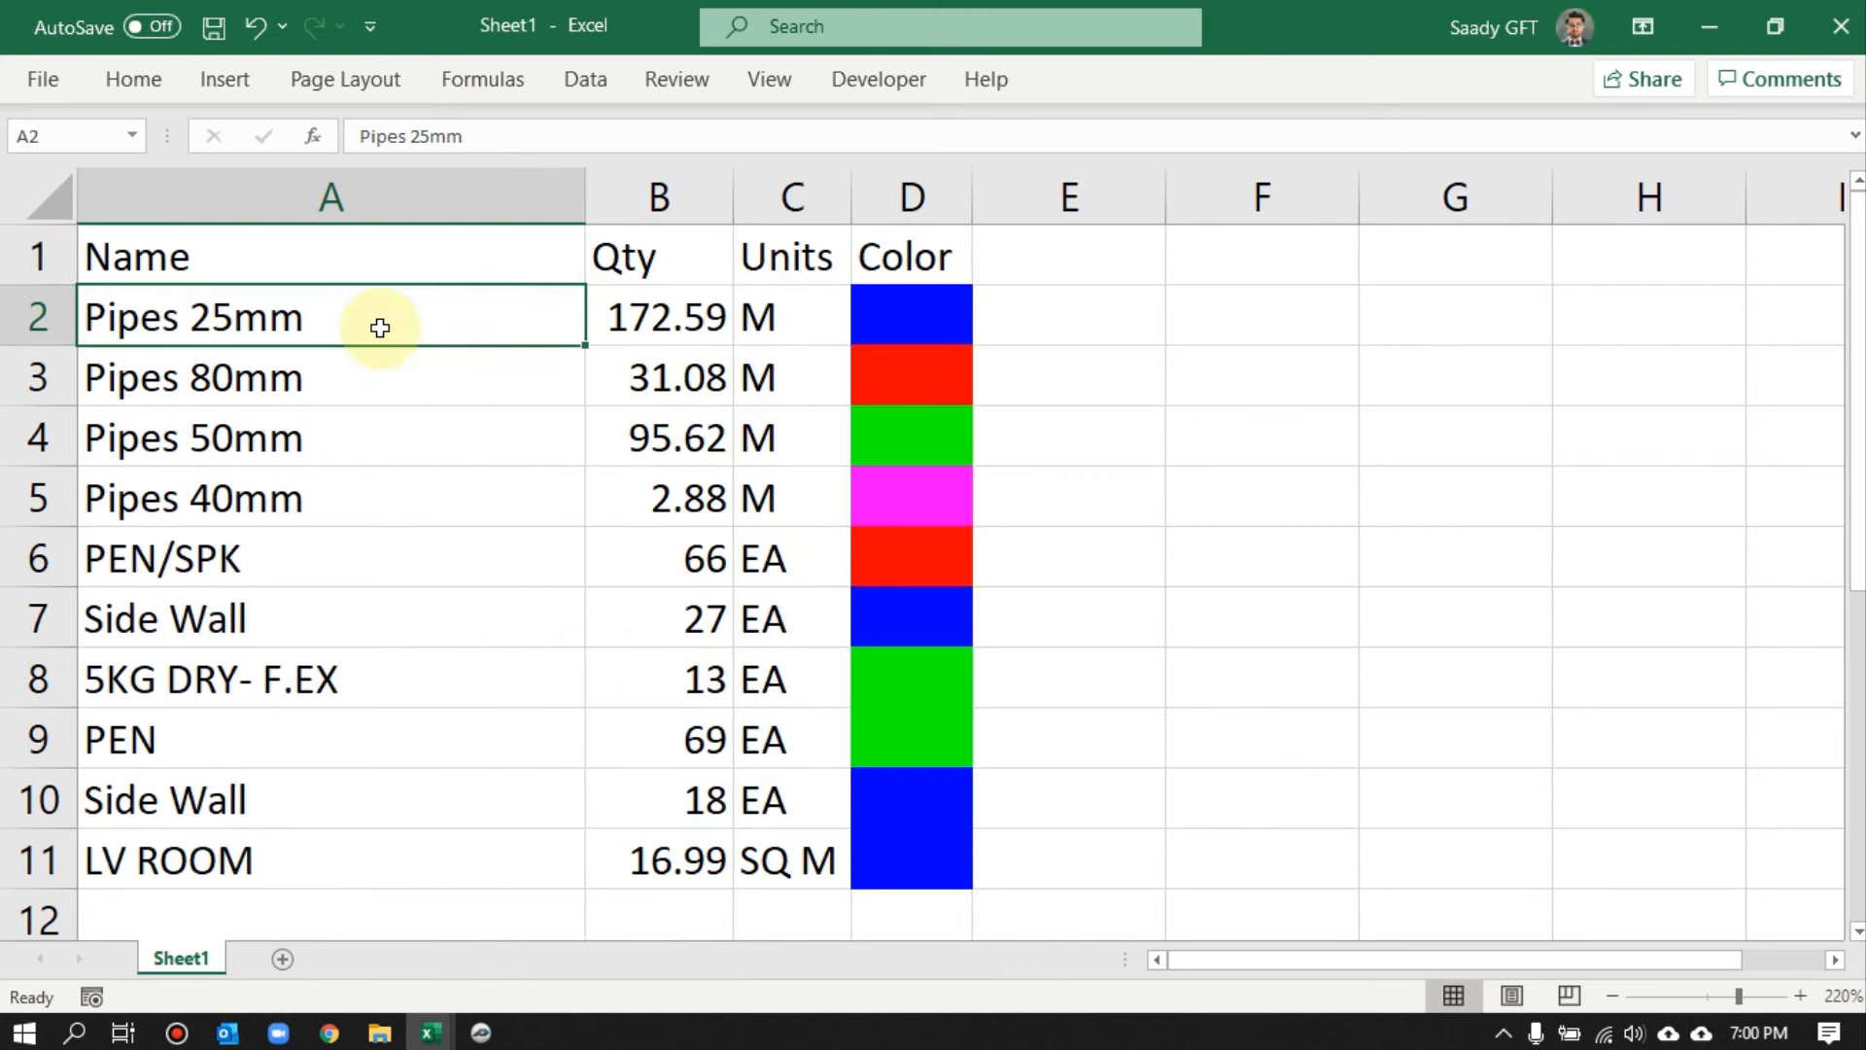
{"action": "left_click", "coordinate": [389, 383]}
{"action": "left_click", "coordinate": [651, 379]}
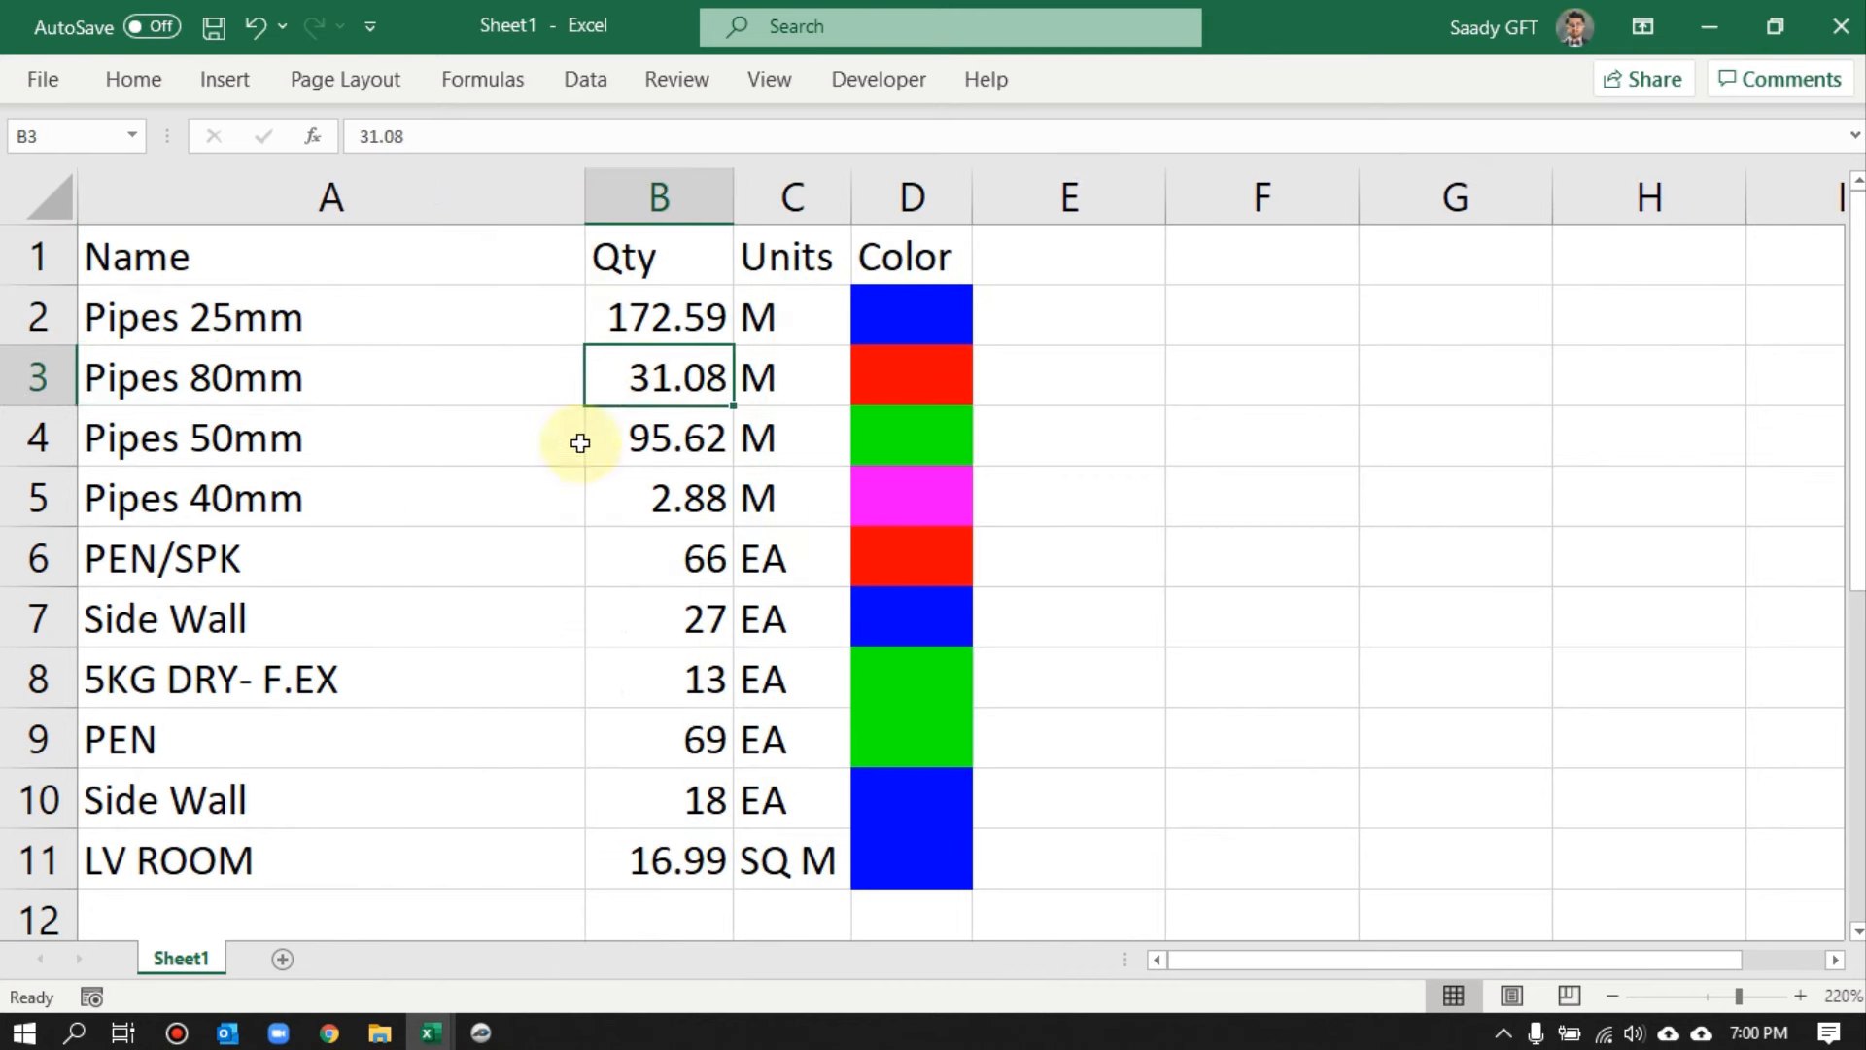
{"action": "left_click", "coordinate": [243, 616]}
{"action": "left_click", "coordinate": [629, 593]}
{"action": "left_click", "coordinate": [229, 858]}
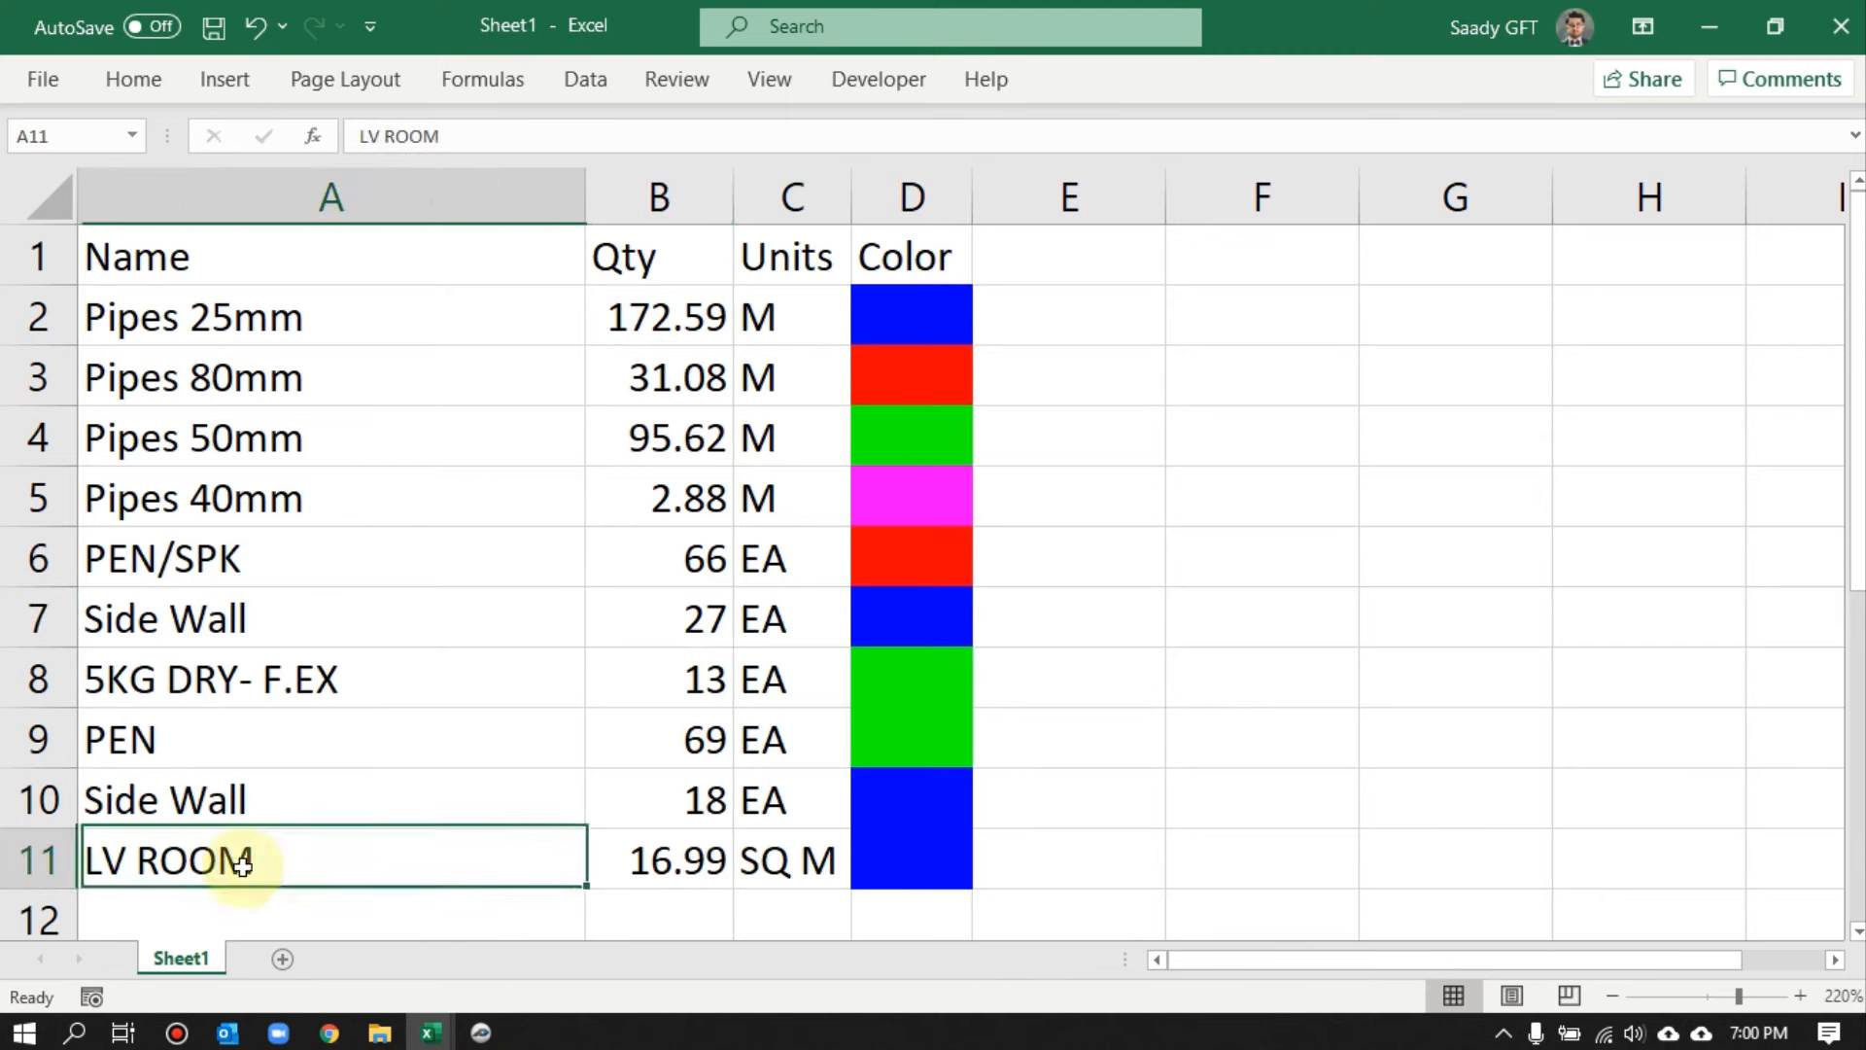
{"action": "left_click", "coordinate": [637, 872]}
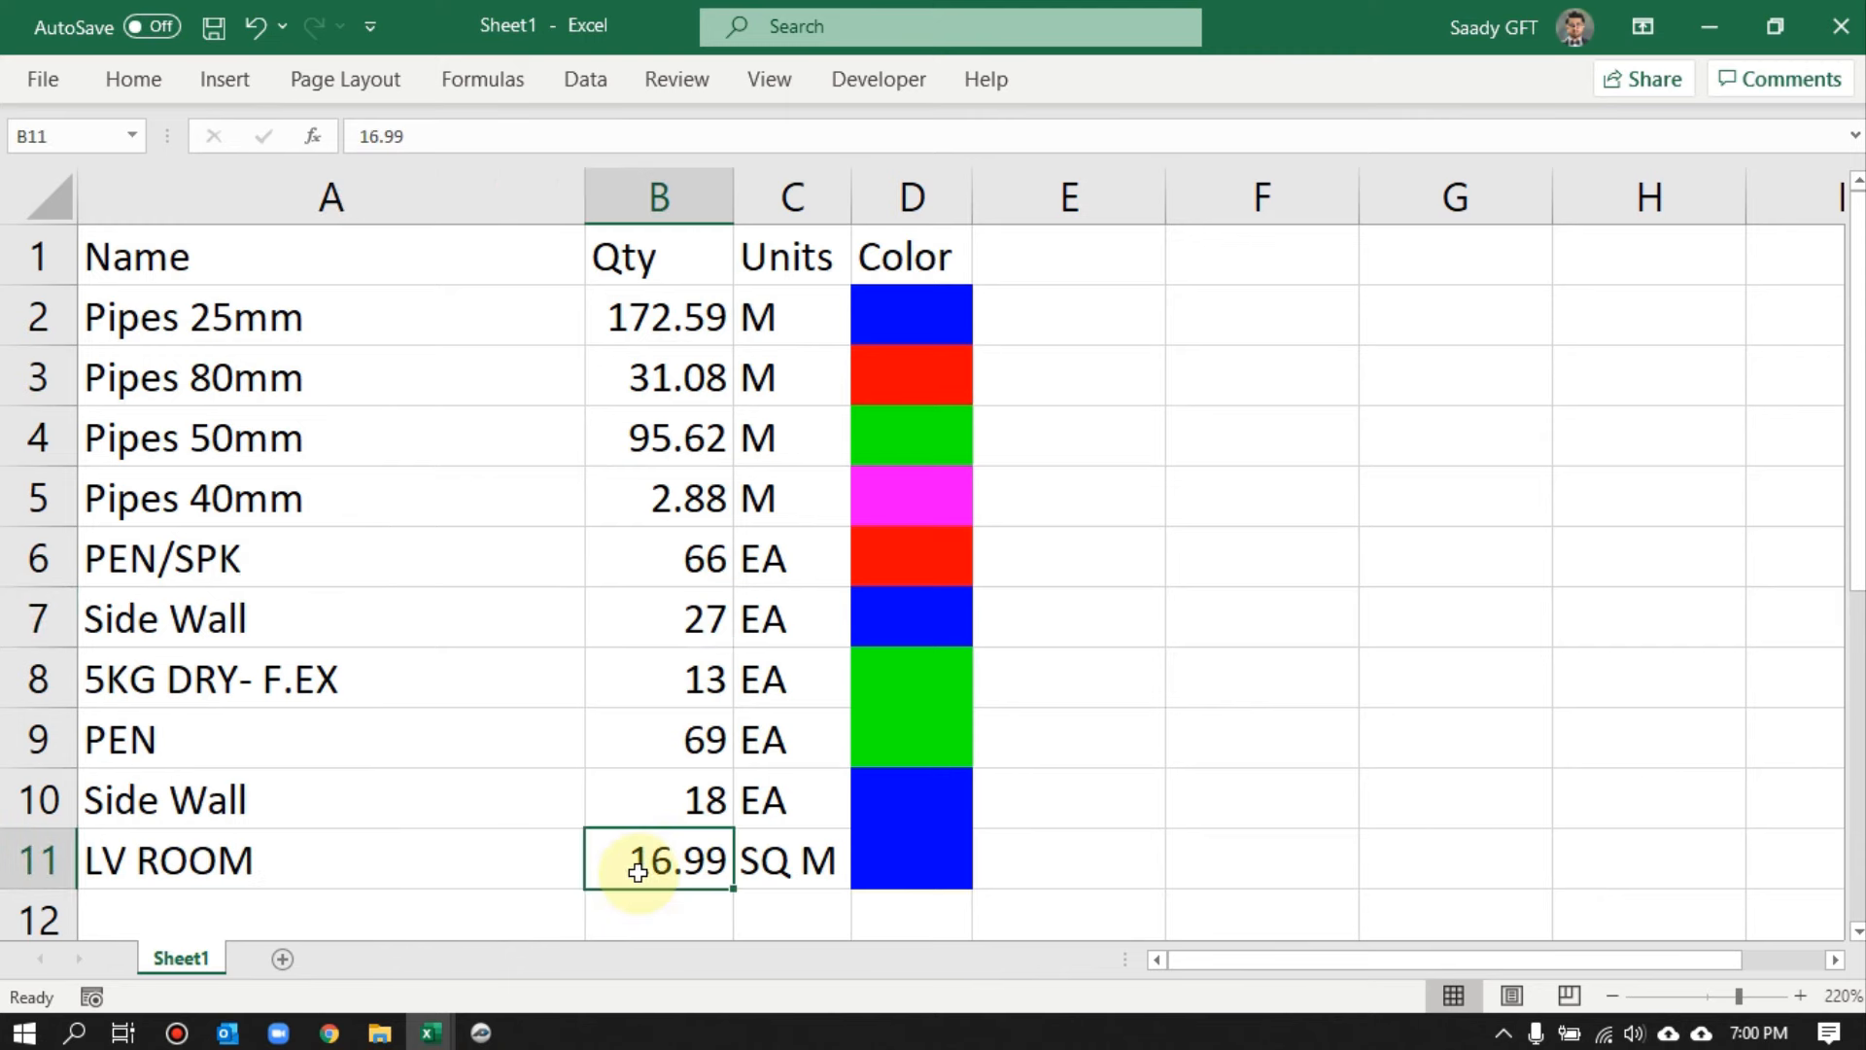
- Compare the BOQ.xlsx, Book1 and Sheet1 workbooks, reviewing Sheet1's quantity column from Pipes 25mm to LV ROOM
{"action": "left_click", "coordinate": [483, 1032]}
{"action": "left_click", "coordinate": [439, 1036]}
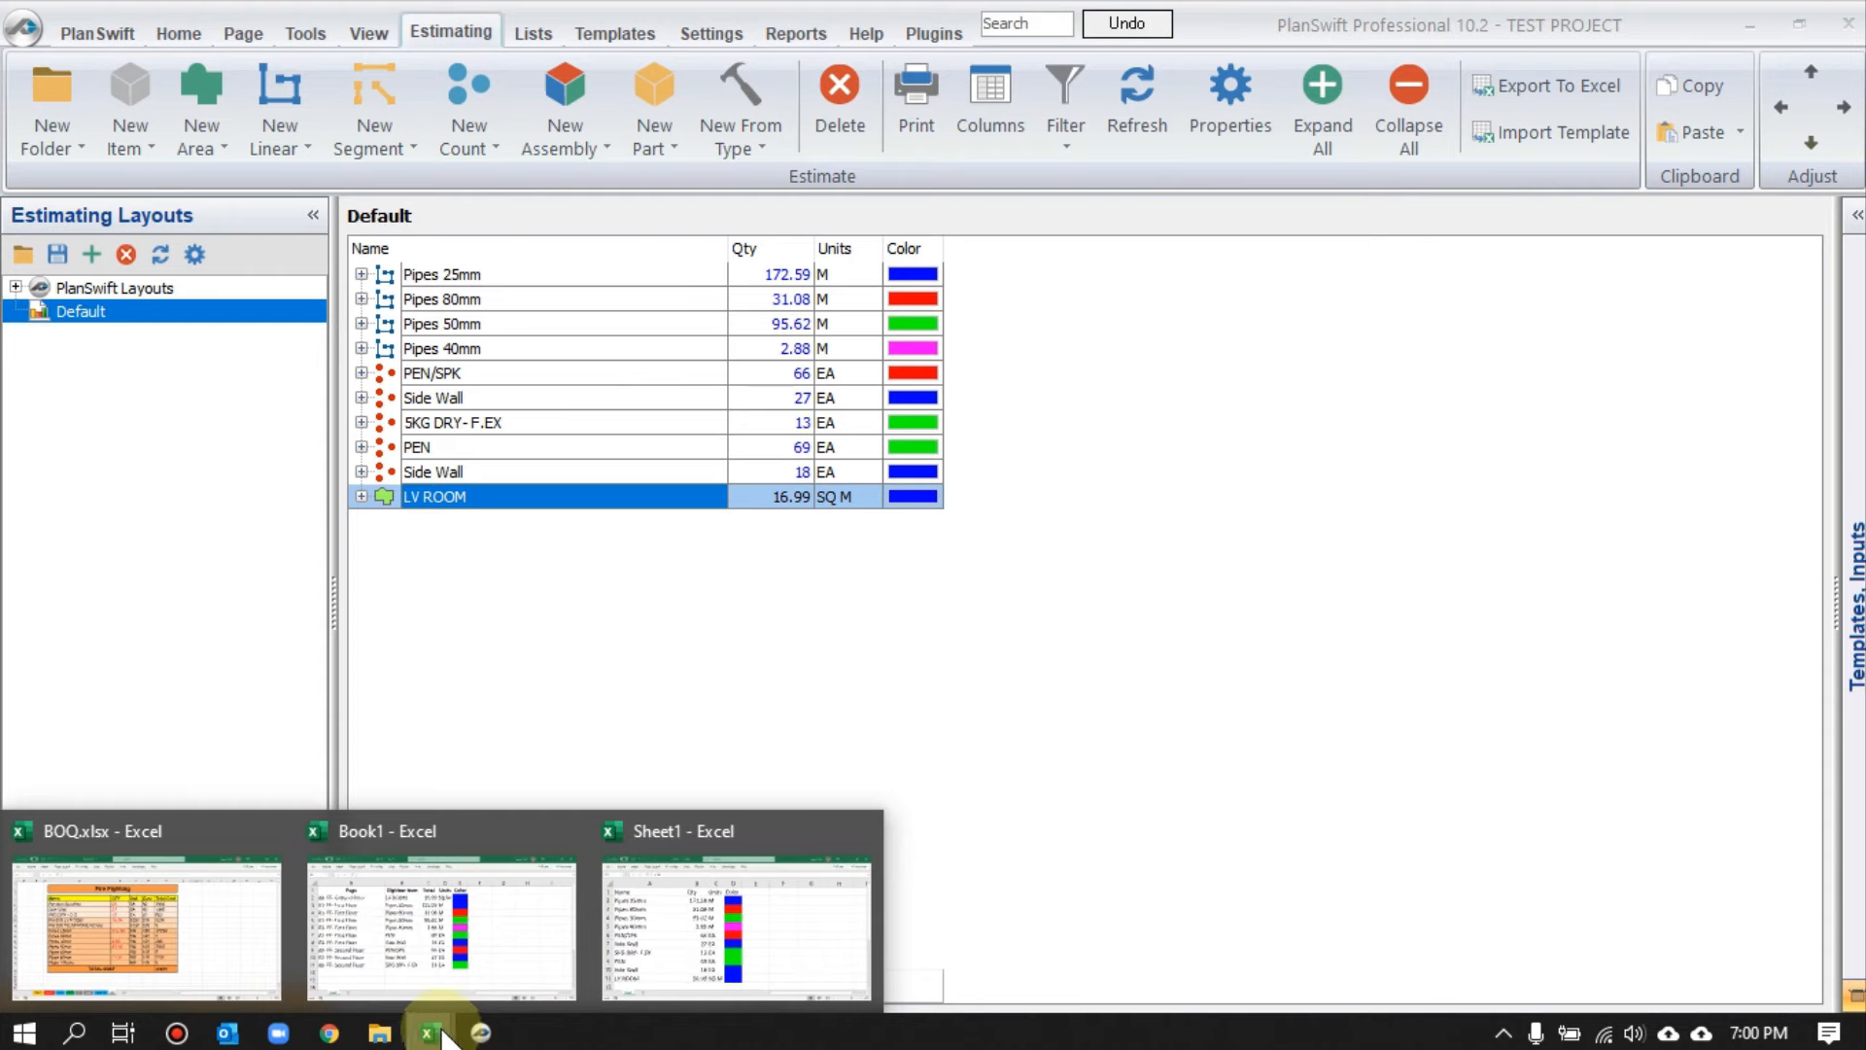
{"action": "left_click", "coordinate": [229, 949]}
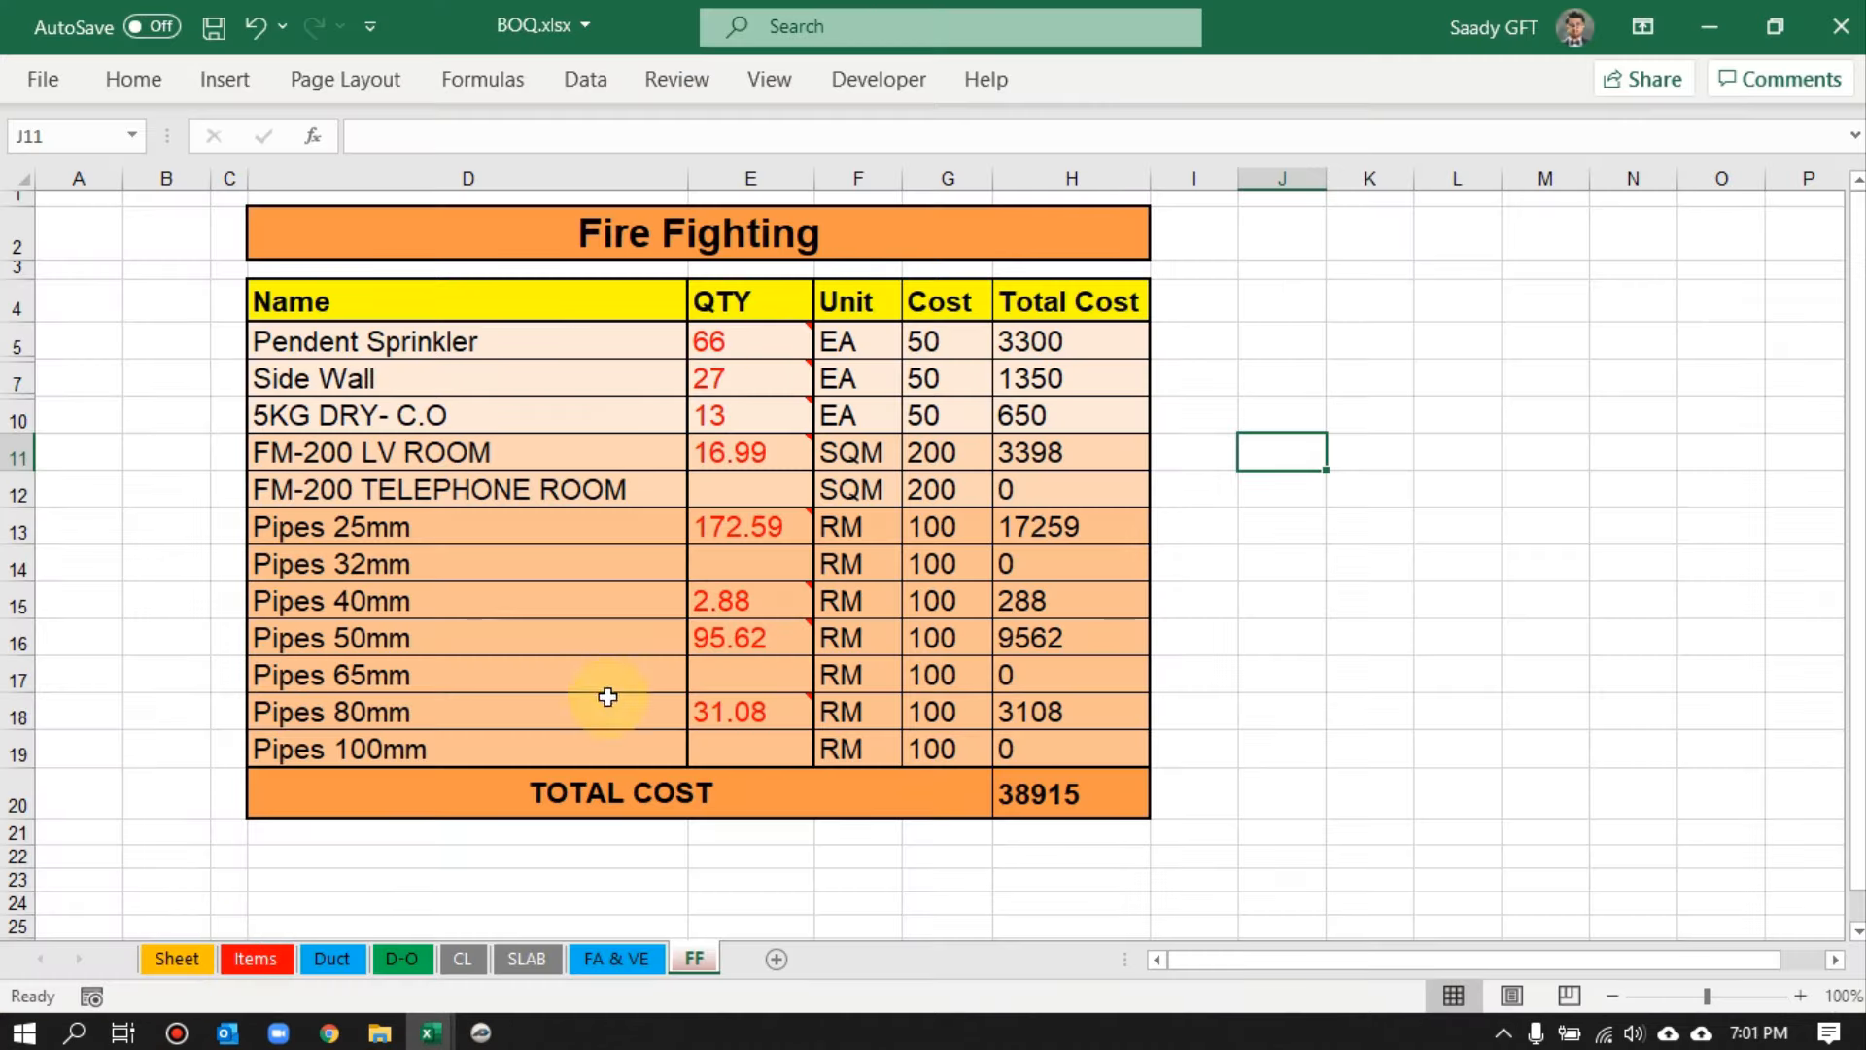
{"action": "left_click", "coordinate": [430, 1032]}
{"action": "left_click", "coordinate": [451, 991]}
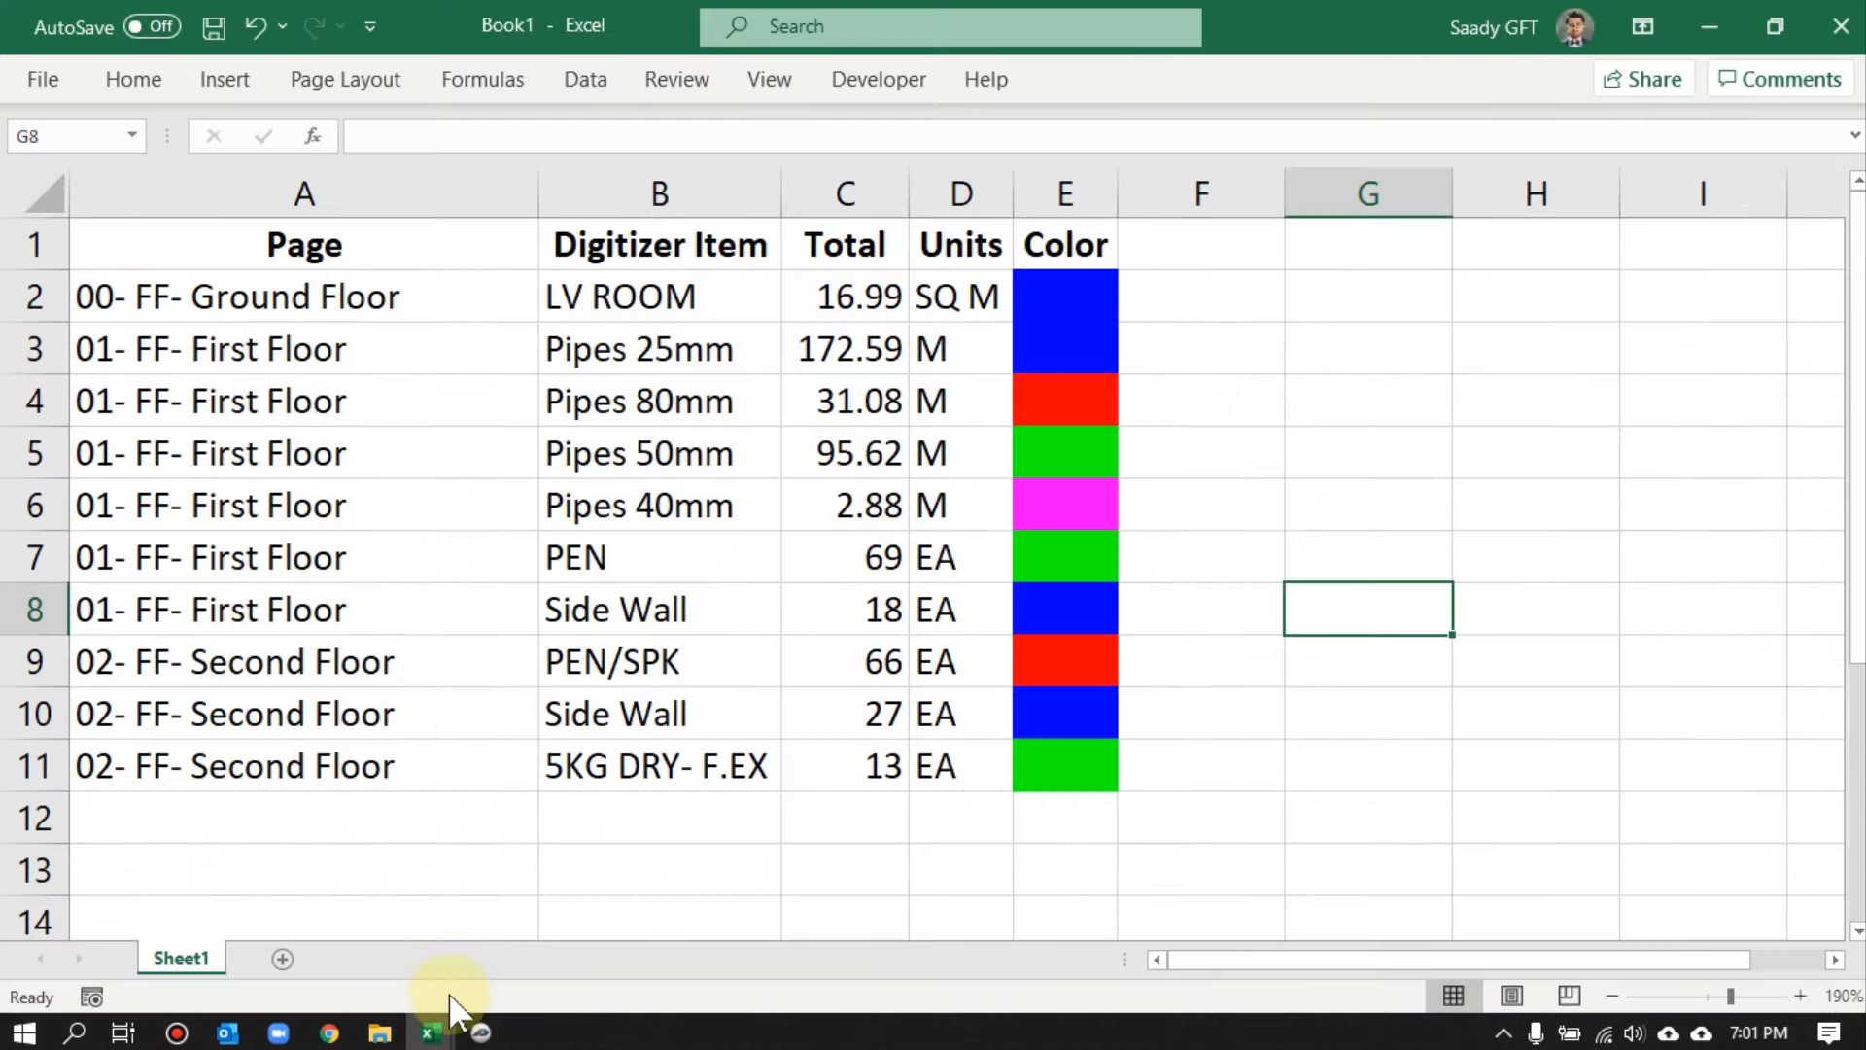
{"action": "left_click", "coordinate": [447, 1032]}
{"action": "left_click", "coordinate": [627, 921]}
{"action": "left_click_drag", "start_coordinate": [667, 314], "coordinate": [660, 855]}
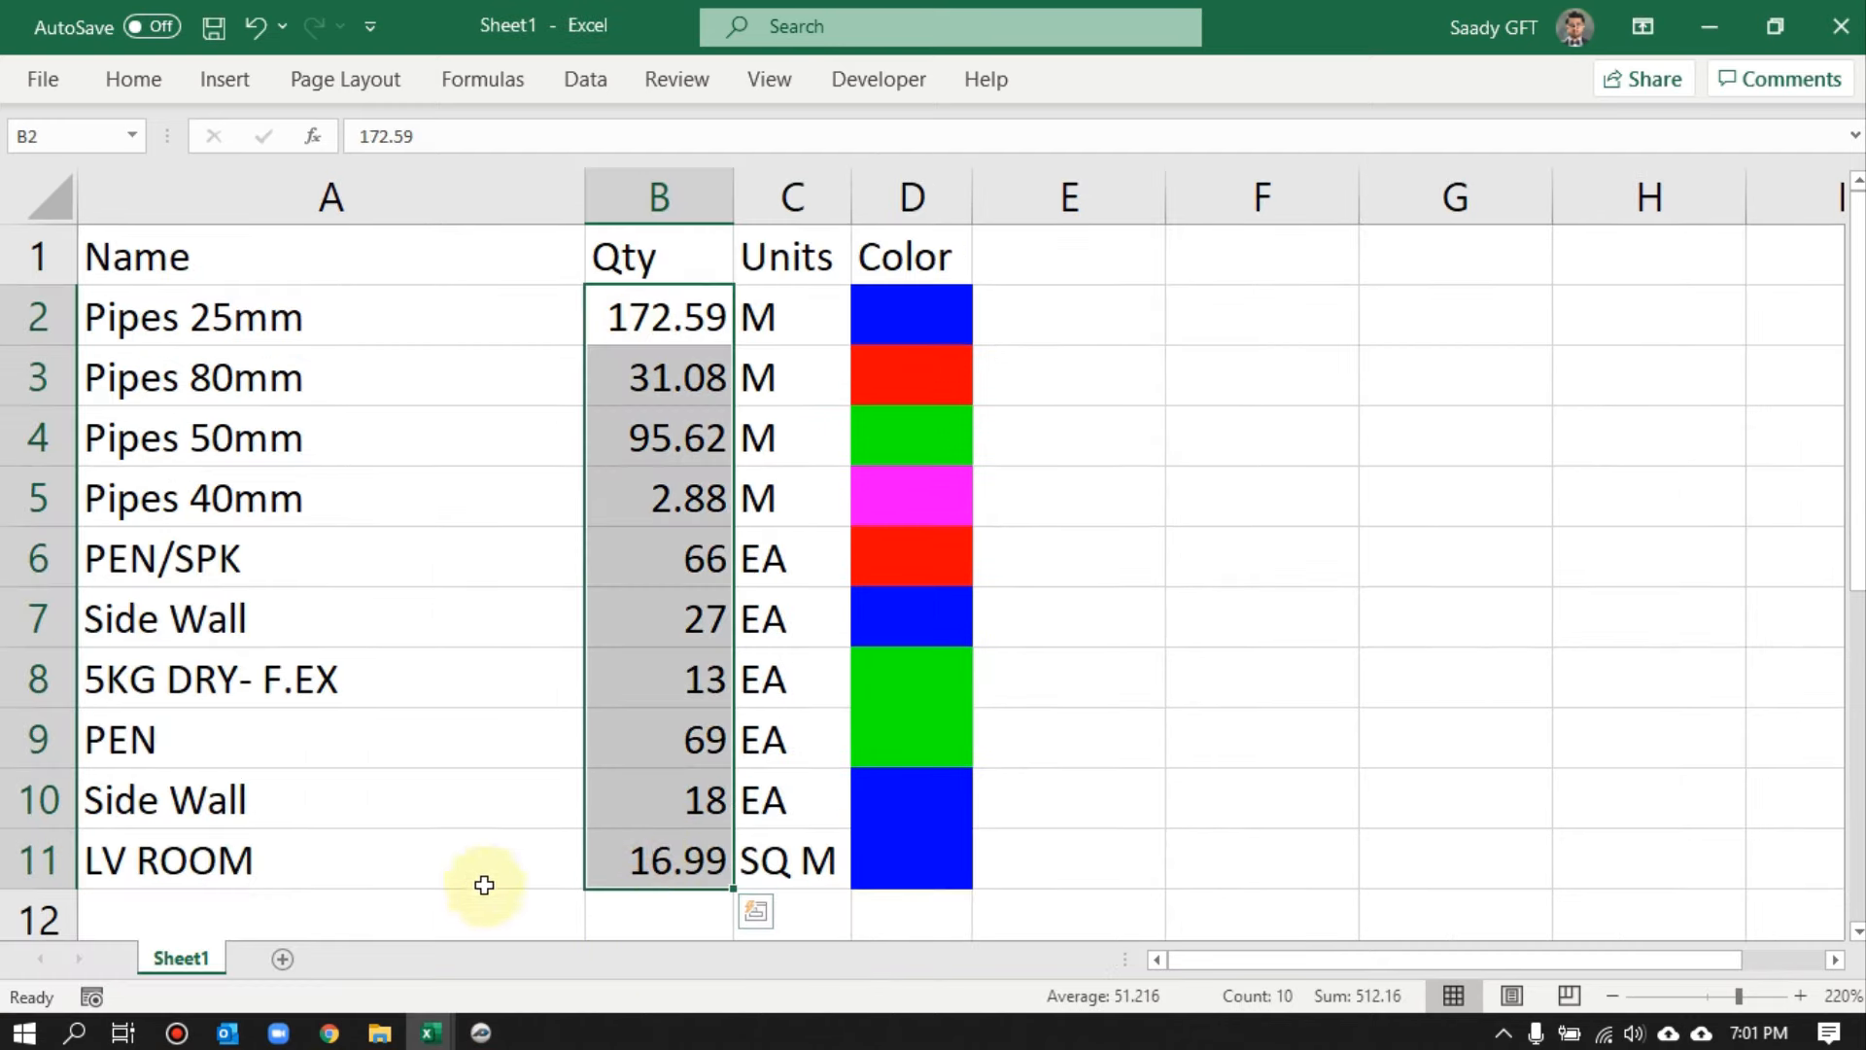
- Return to the First Floor plan drawing in PlanSwift
{"action": "left_click", "coordinate": [480, 1032]}
{"action": "left_click", "coordinate": [179, 33]}
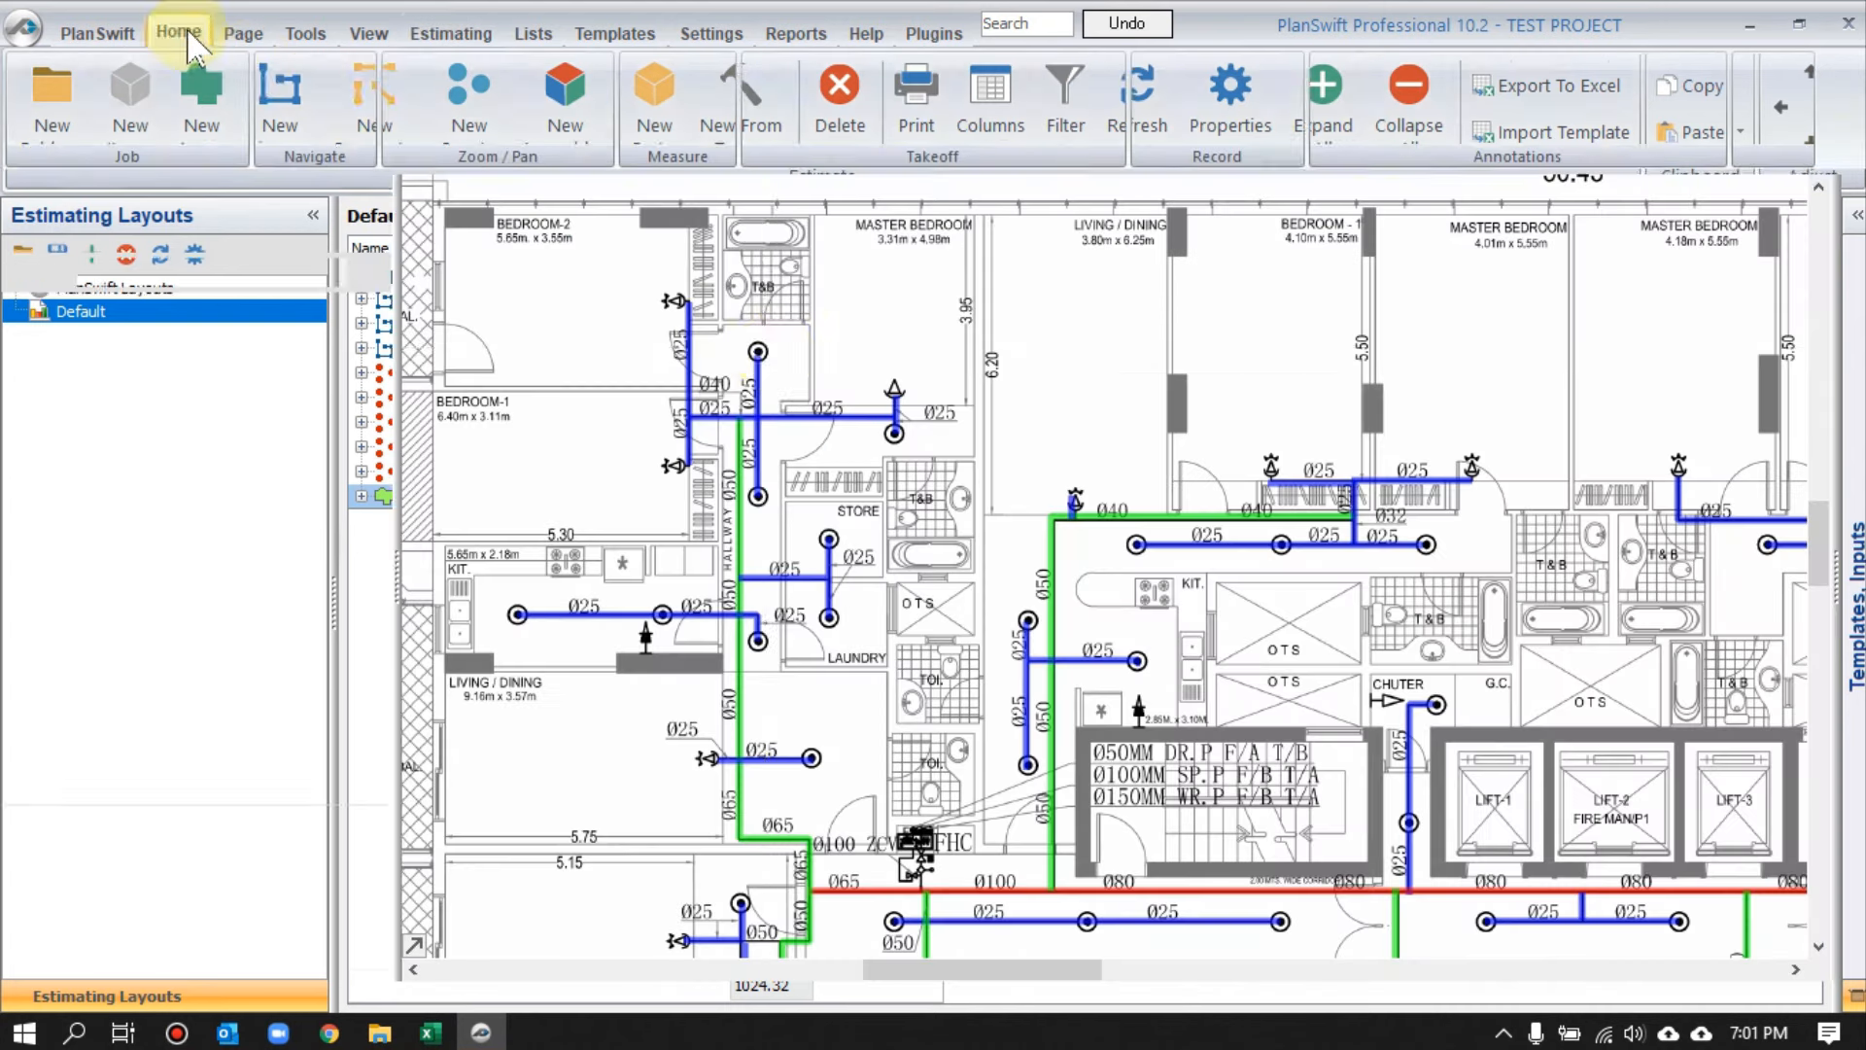